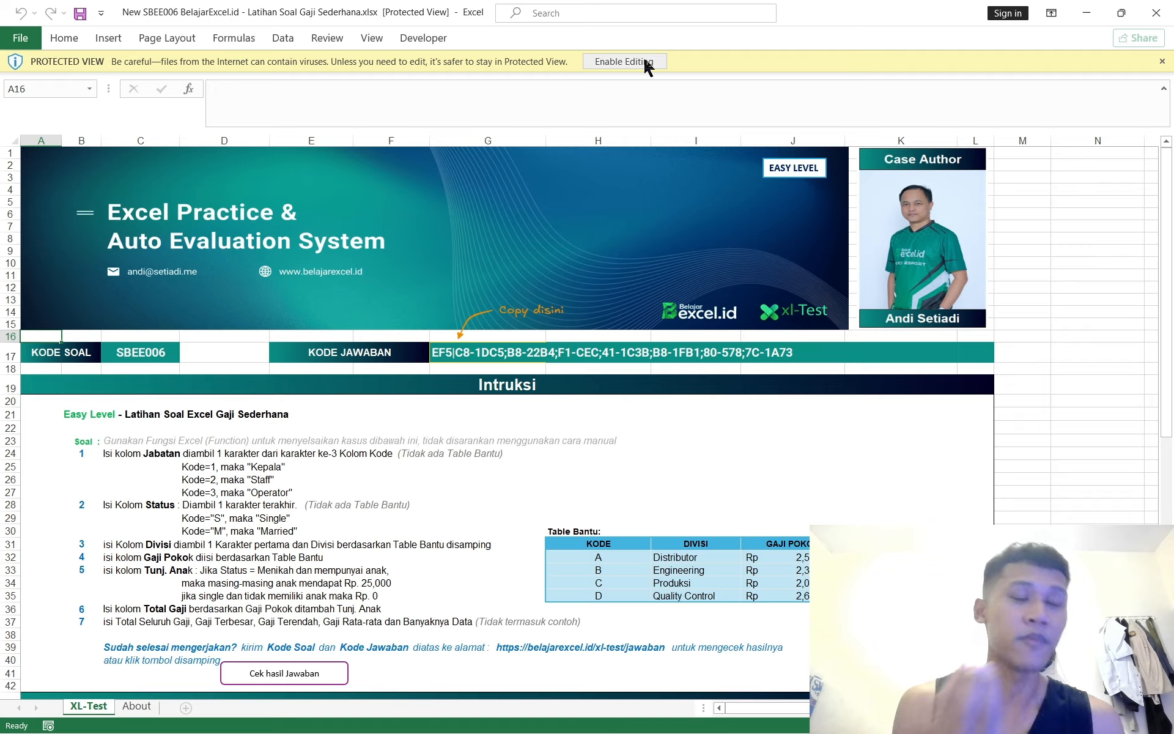
Enable editing of the protected salary exercise workbook
click(647, 62)
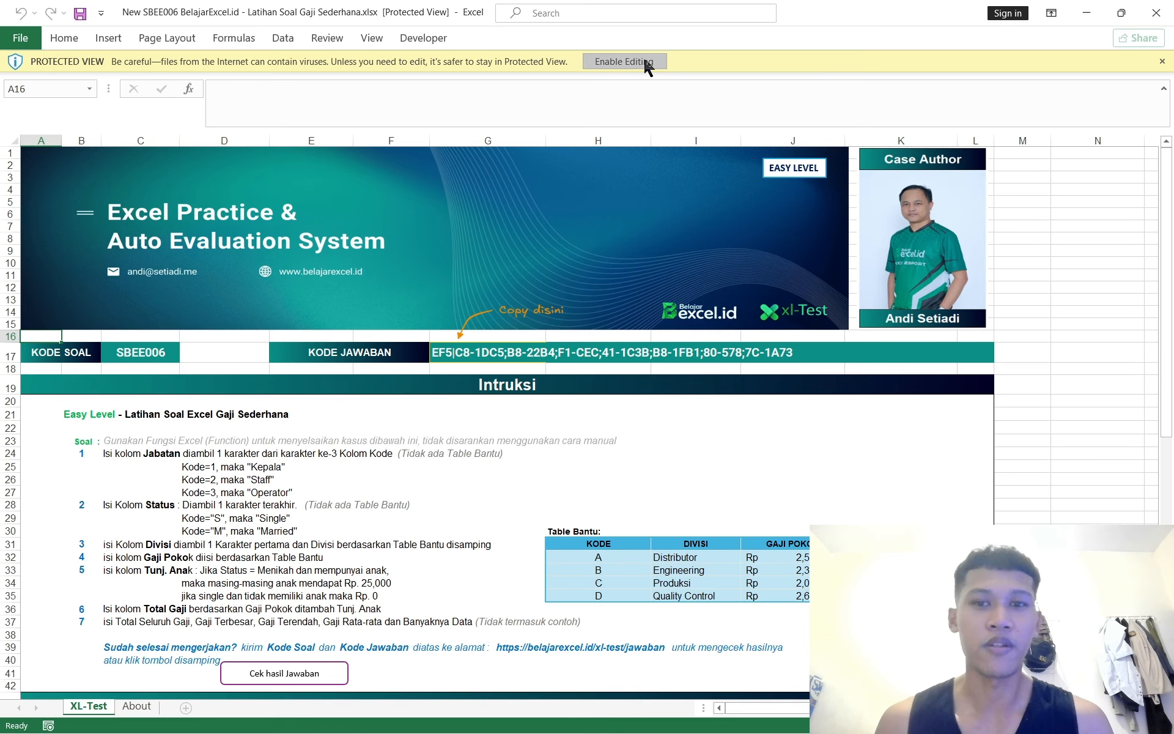
Read through the exercise instructions, the Table Bantu lookup table and the employee salary report on the XL-Test sheet
scroll(776, 241, down, 2)
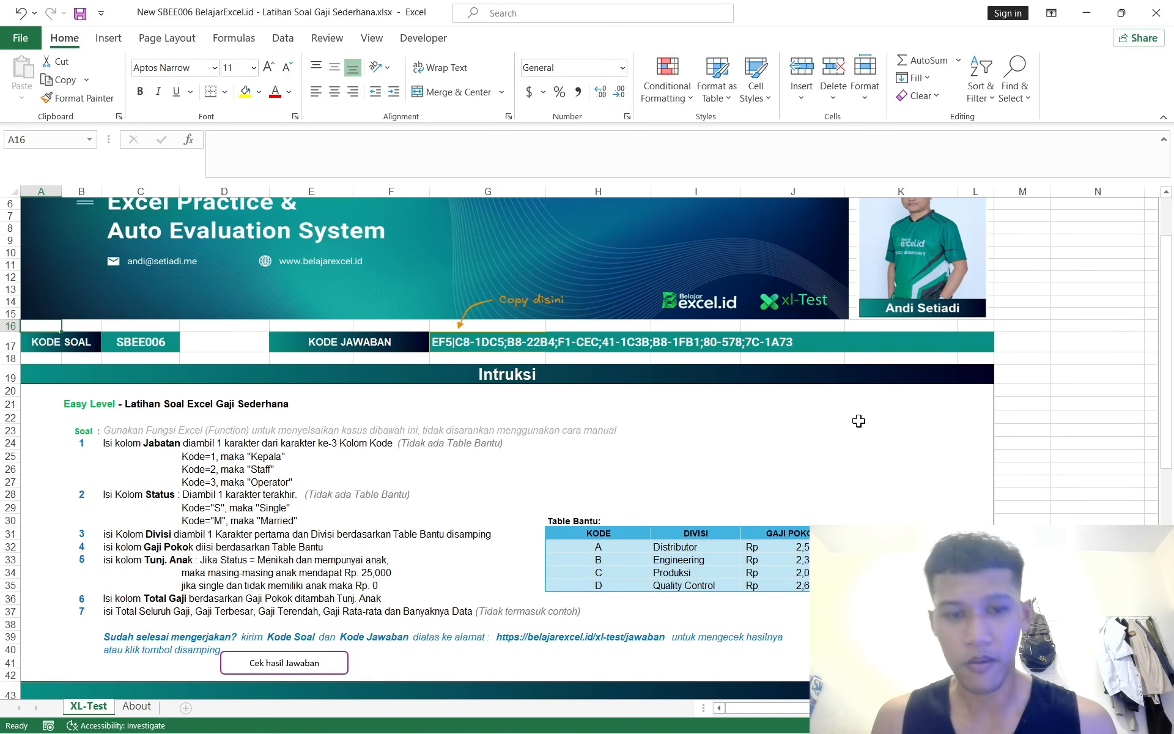
scroll(859, 420, down, 5)
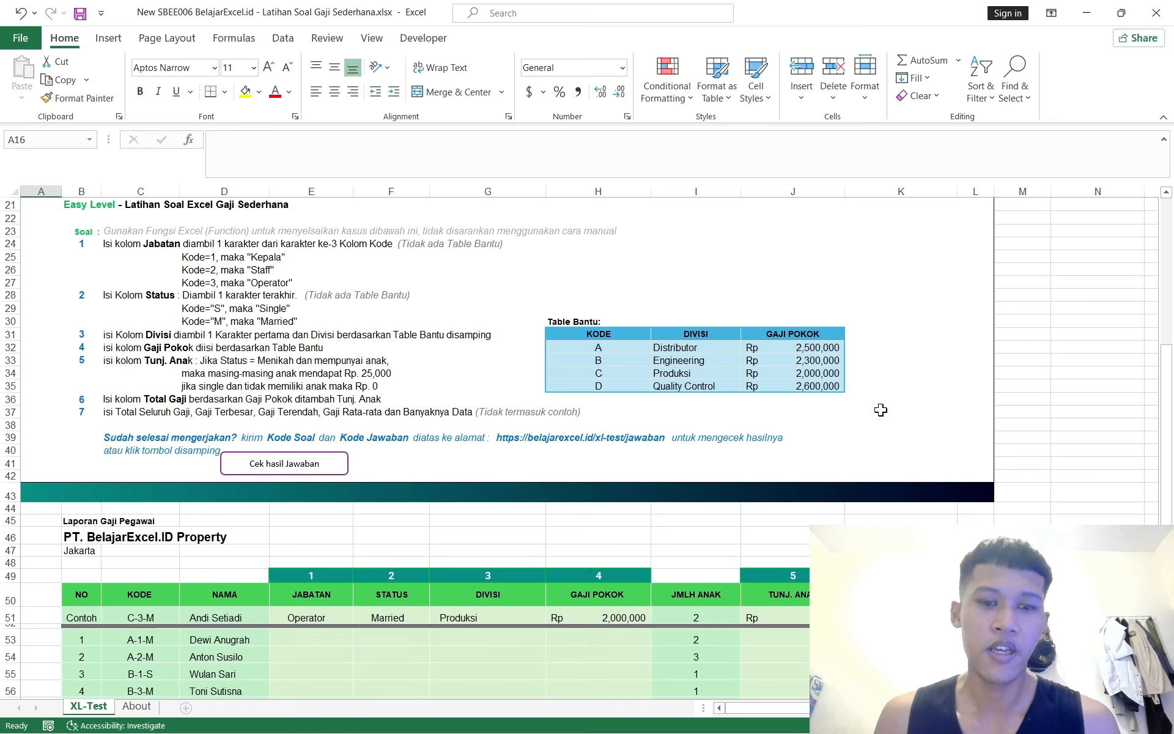
scroll(875, 411, down, 2)
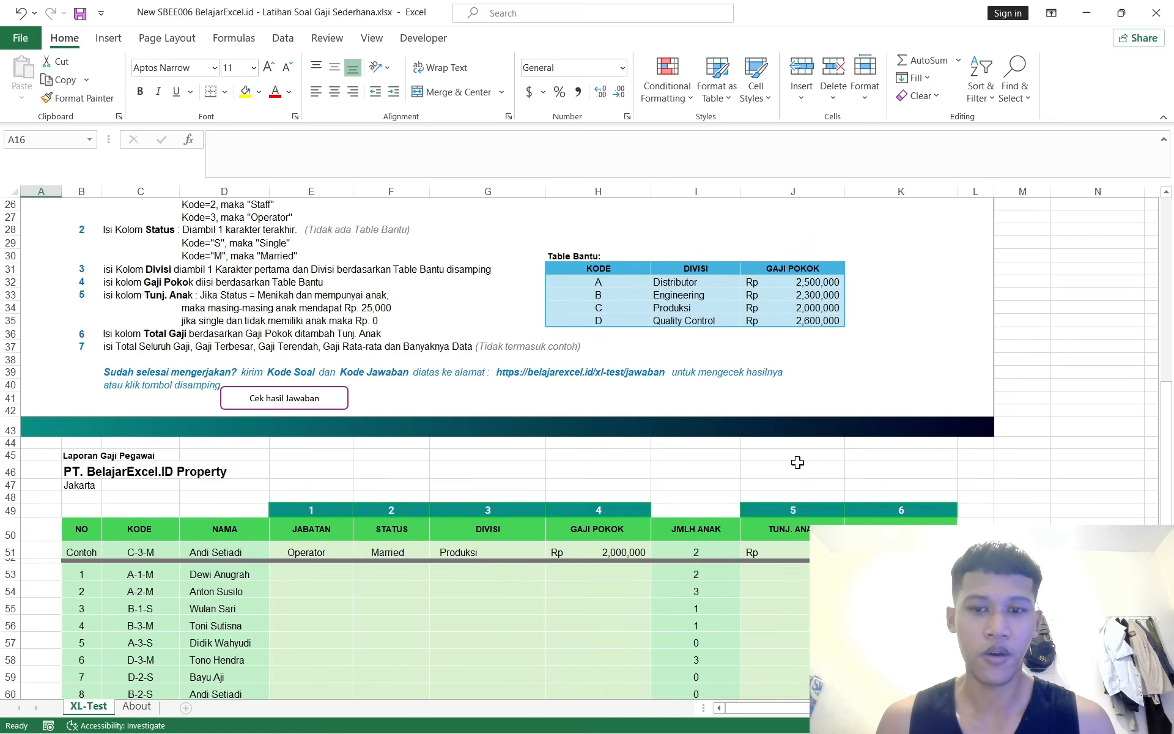
scroll(824, 453, down, 1)
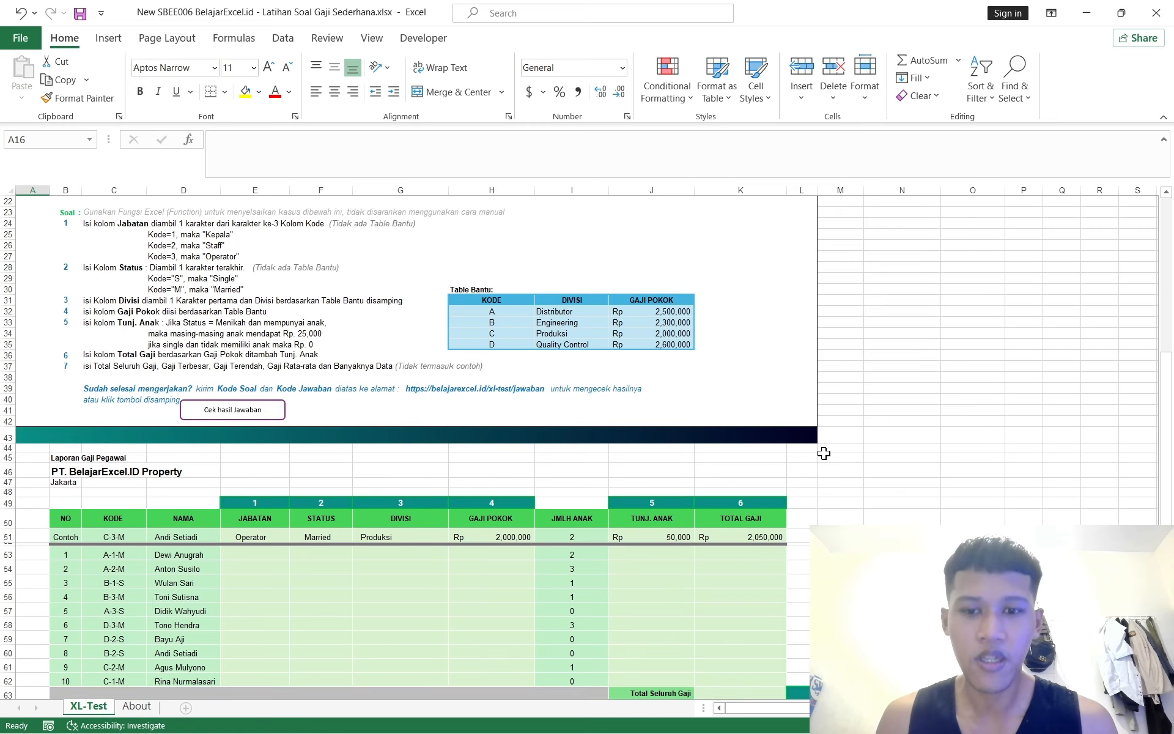
scroll(823, 452, up, 1)
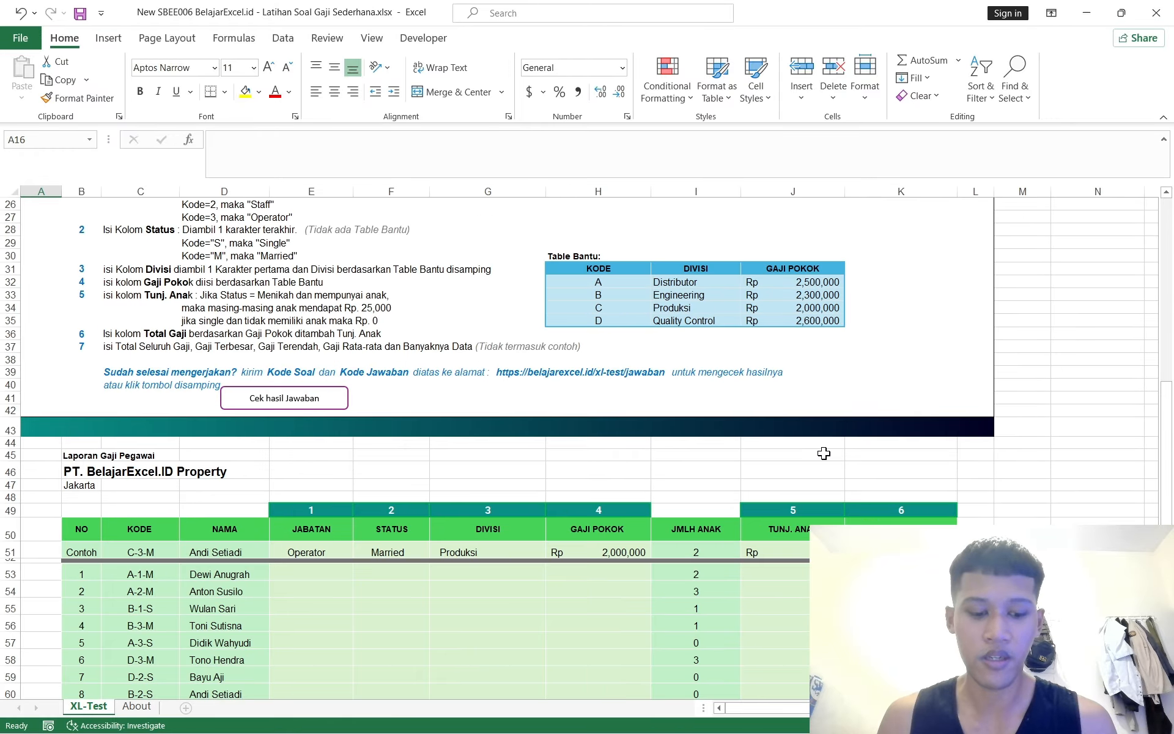
scroll(823, 453, up, 7)
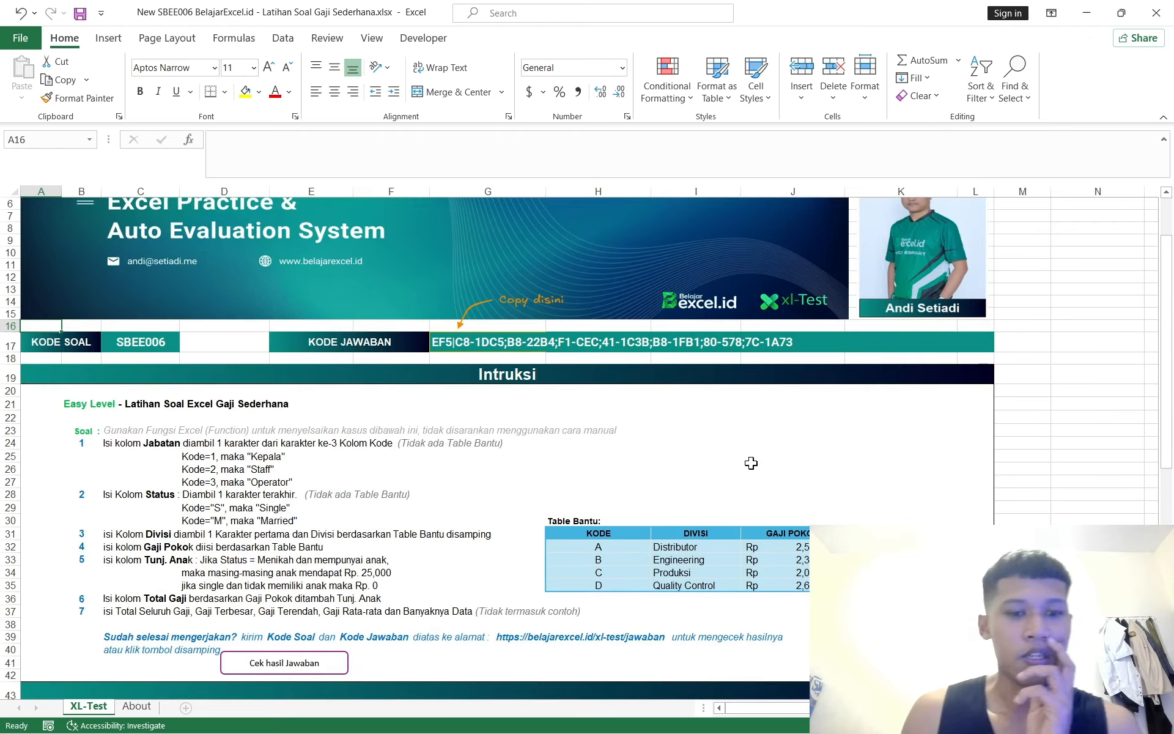
scroll(670, 416, down, 2)
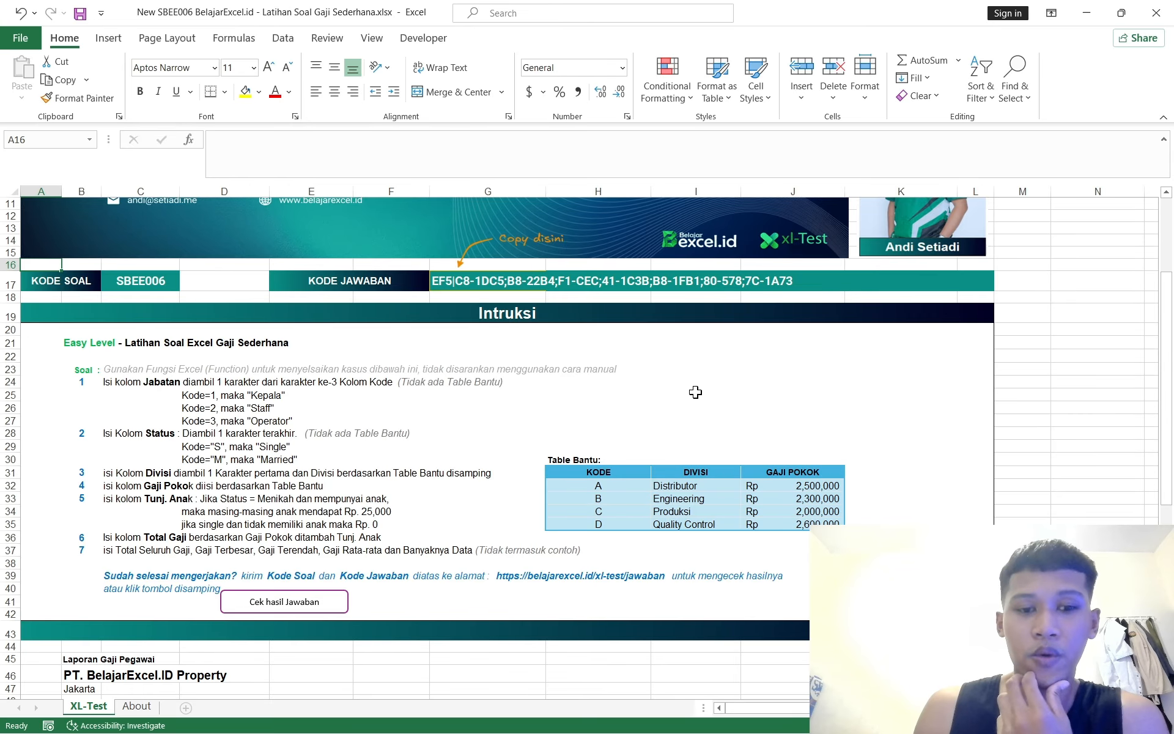
scroll(697, 411, down, 2)
scroll(709, 417, up, 2)
scroll(713, 417, up, 3)
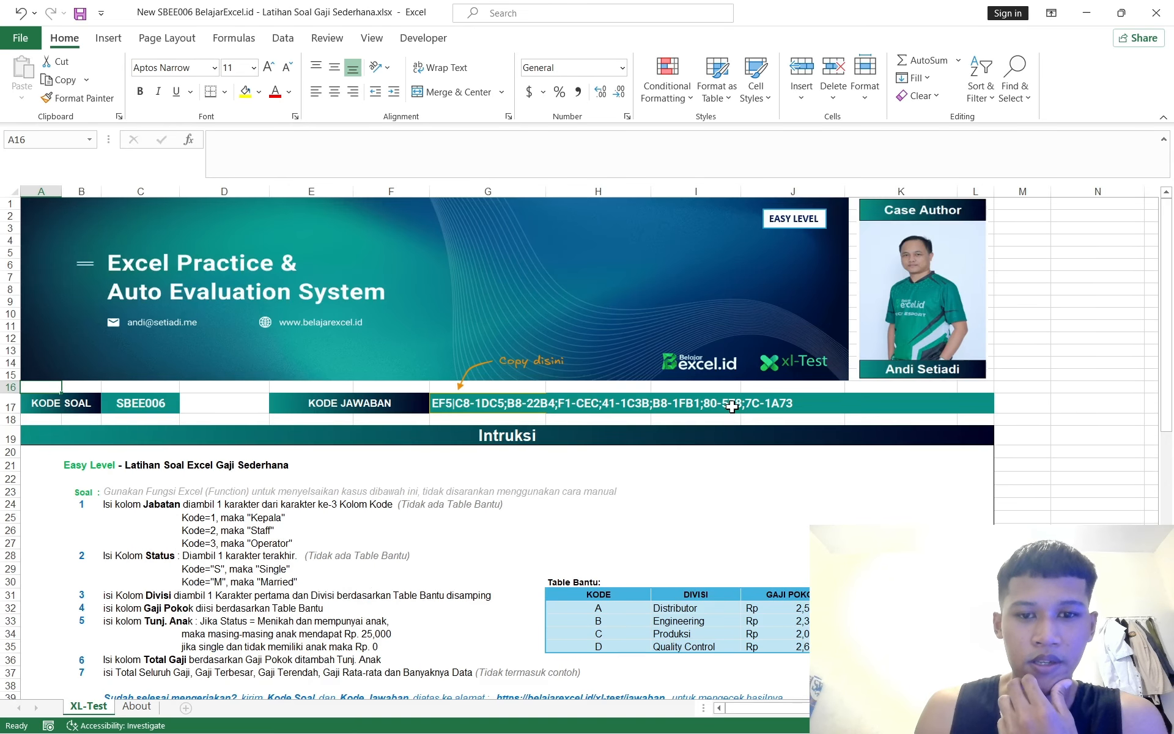
scroll(732, 407, down, 3)
scroll(732, 406, down, 8)
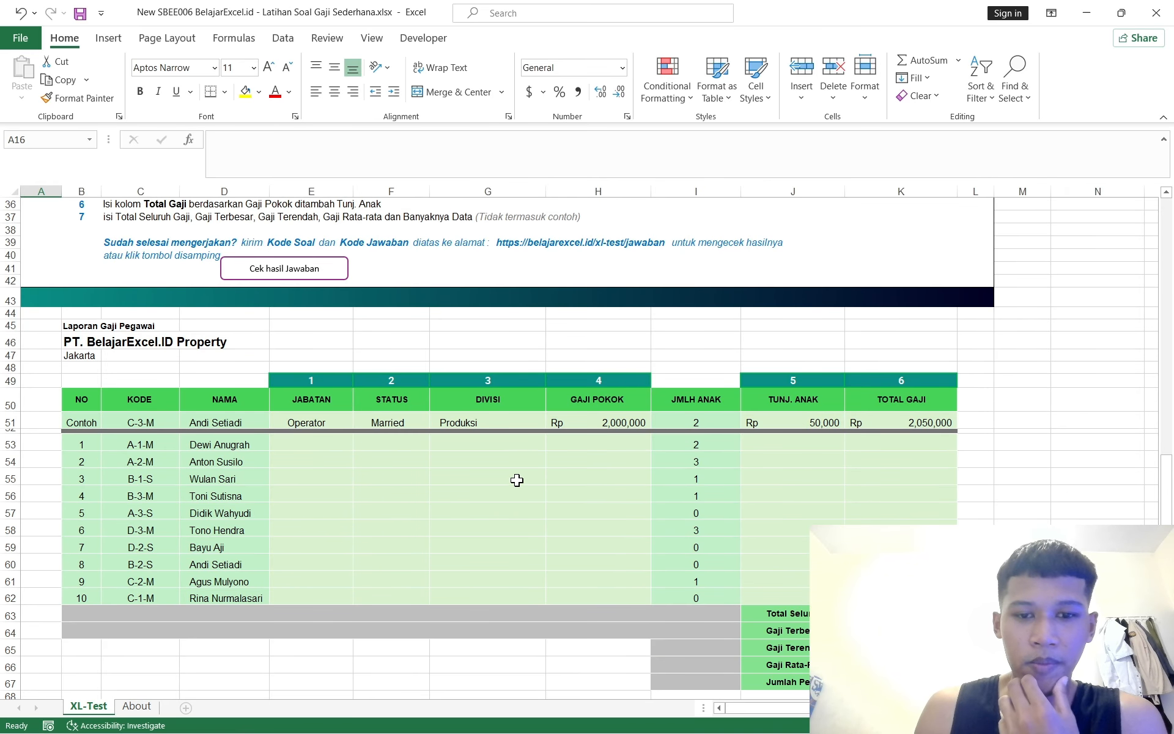
Examine the extent of the salary report, from its numbered headers to the summary rows, against the seven questions
drag(64, 382, 945, 614)
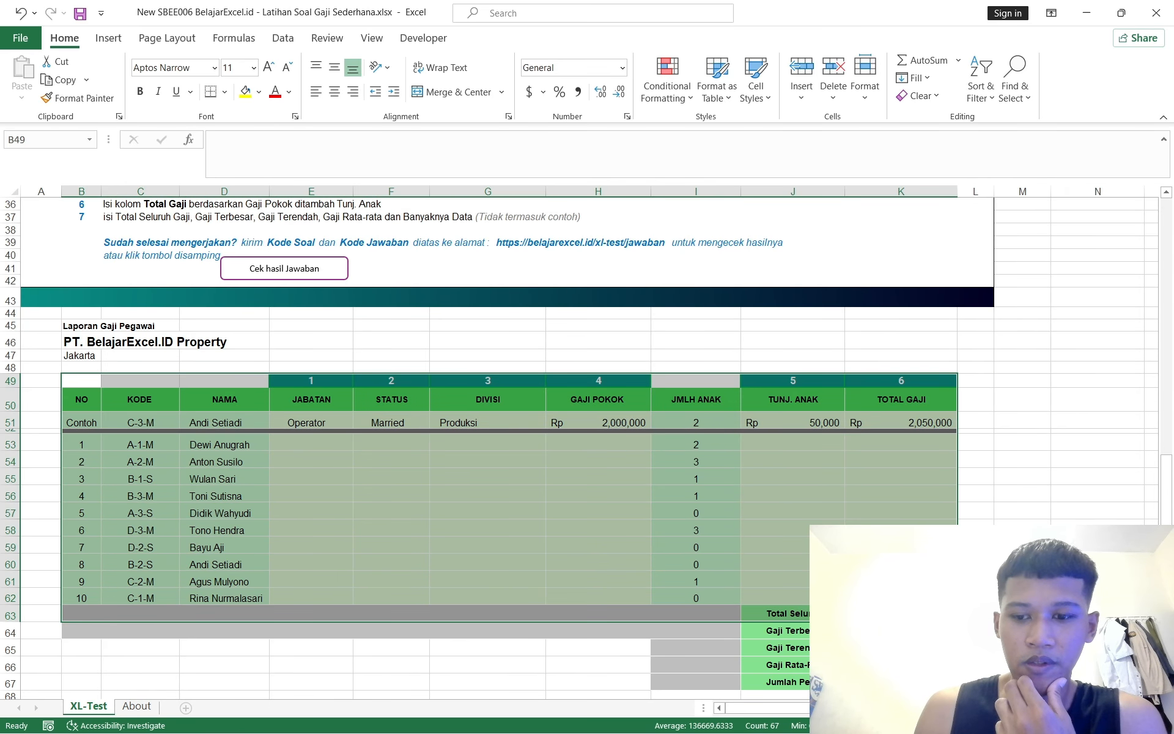
scroll(1023, 492, down, 3)
click(1053, 364)
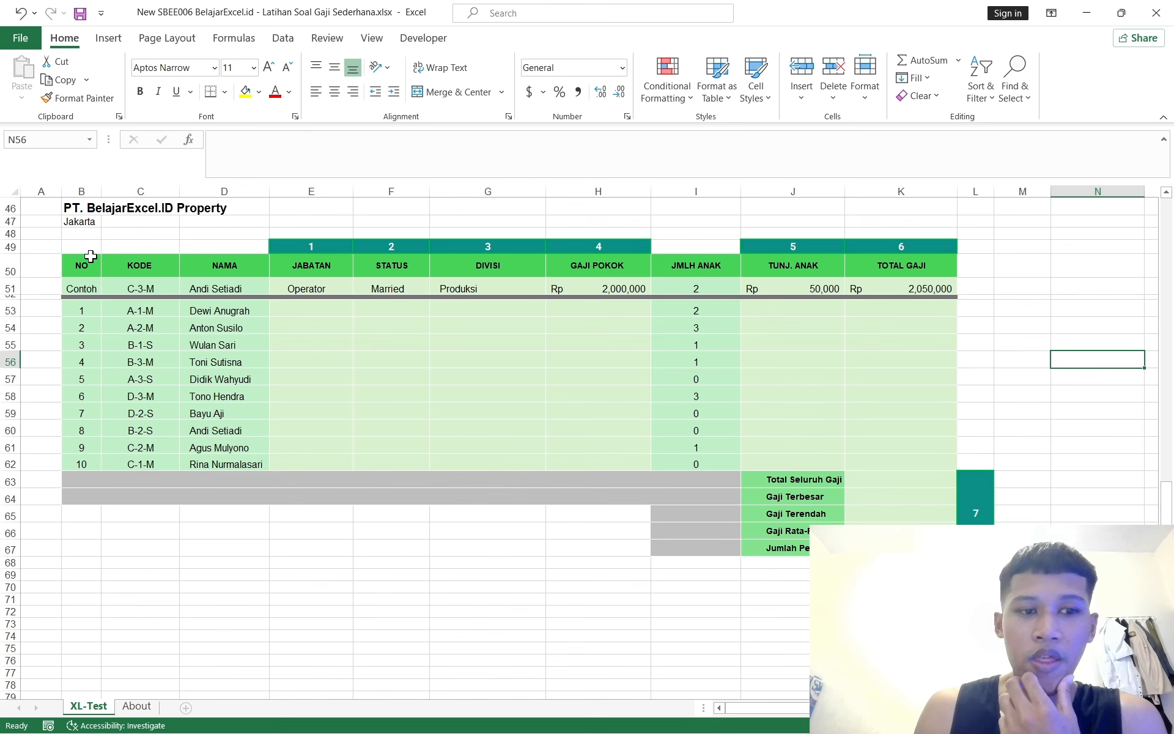
drag(84, 248, 1032, 418)
scroll(1028, 418, down, 3)
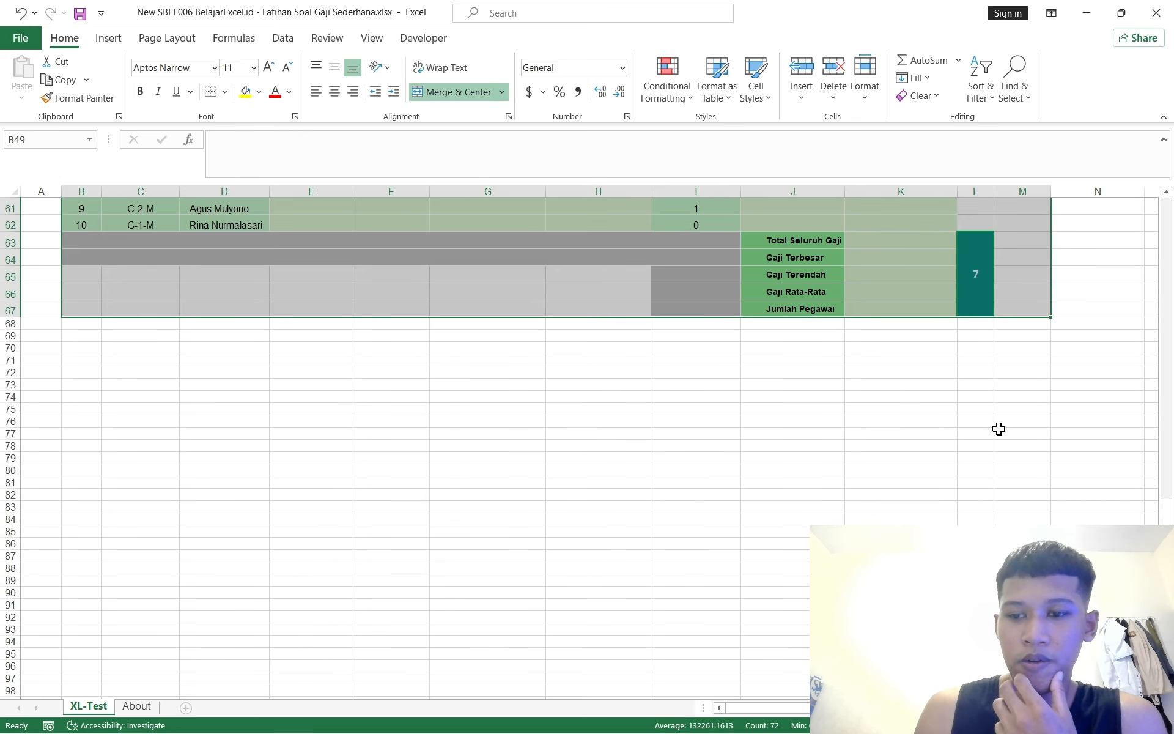
scroll(999, 428, up, 5)
click(1025, 383)
scroll(992, 393, up, 1)
scroll(990, 393, up, 3)
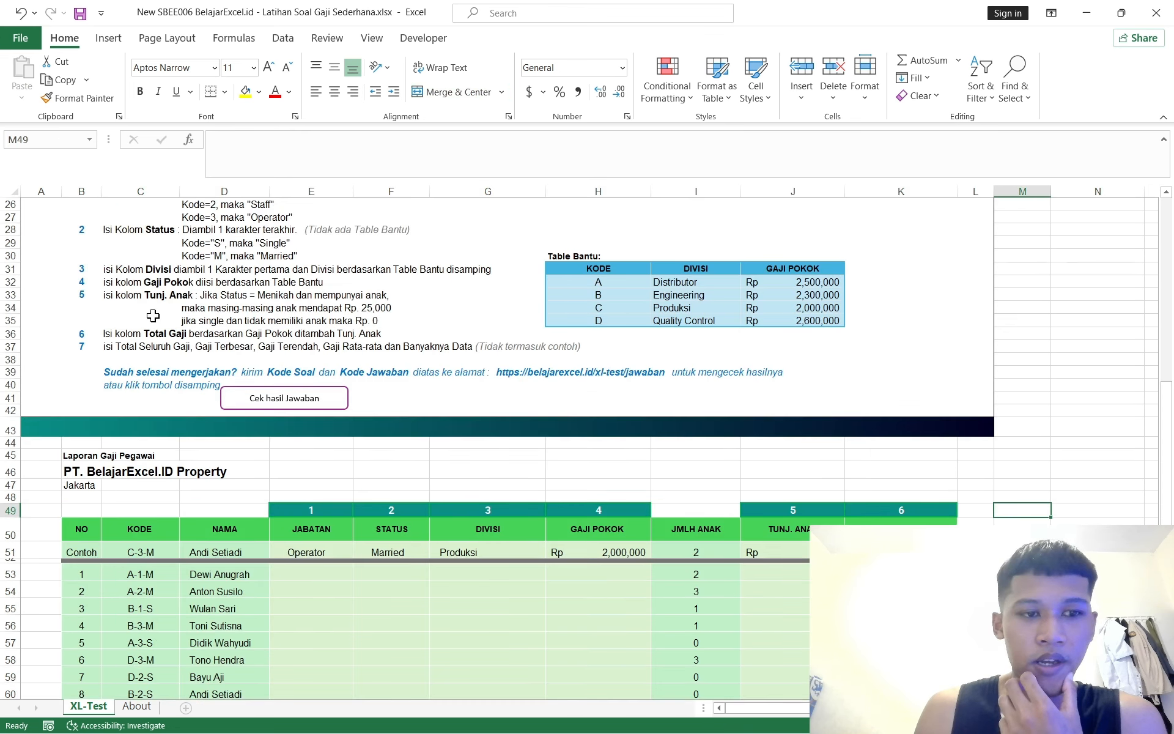
scroll(866, 437, down, 2)
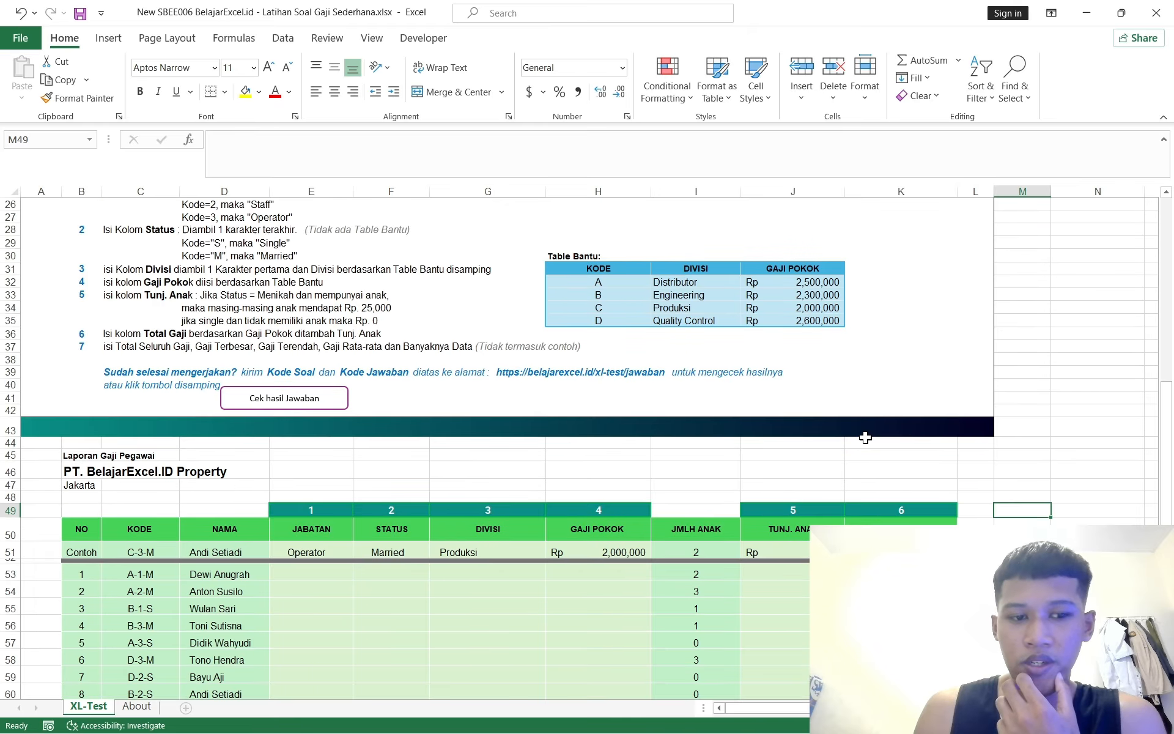
scroll(577, 457, down, 2)
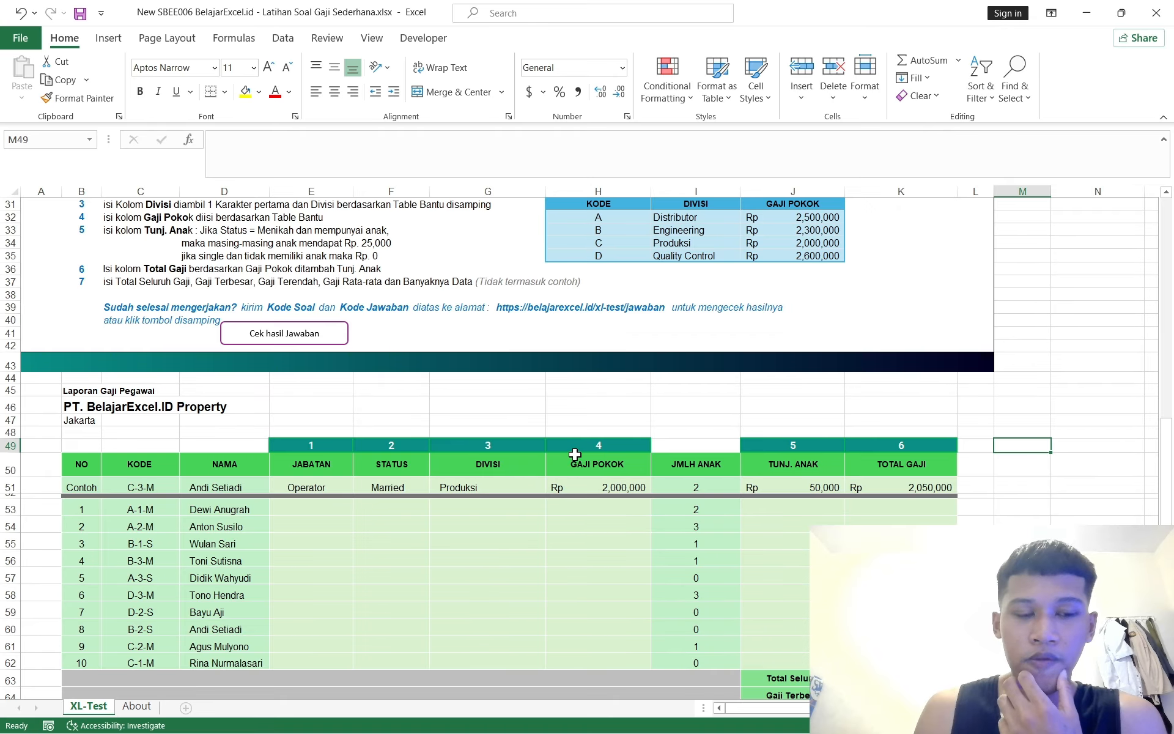
scroll(623, 445, down, 2)
scroll(623, 445, down, 2)
scroll(742, 428, up, 2)
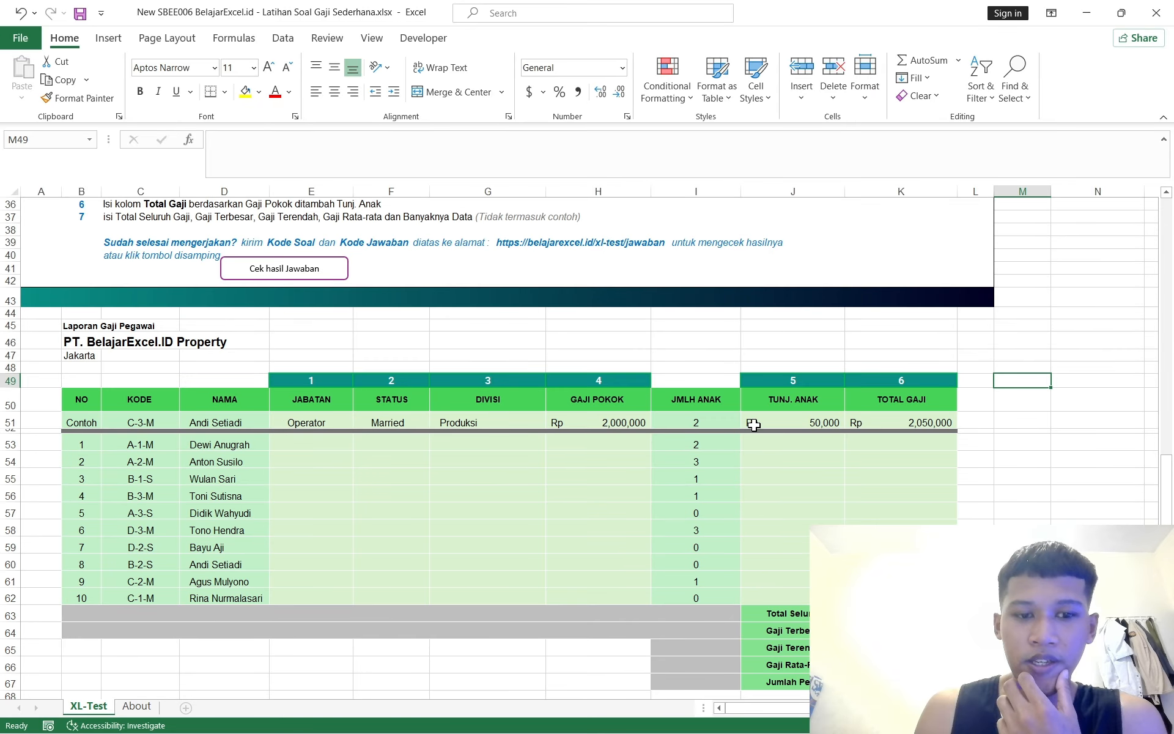
scroll(753, 426, up, 7)
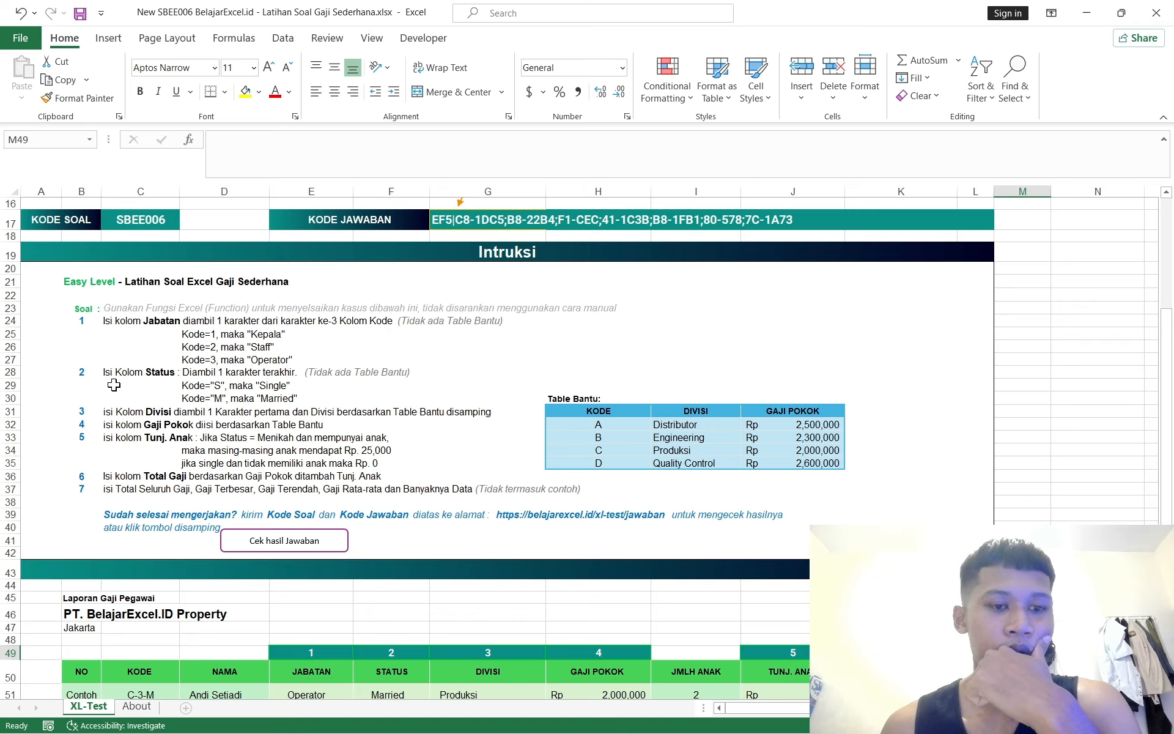
Study question 1's rule for the Jabatan column and compare it with the third character of the employee codes in the Kode column
click(148, 326)
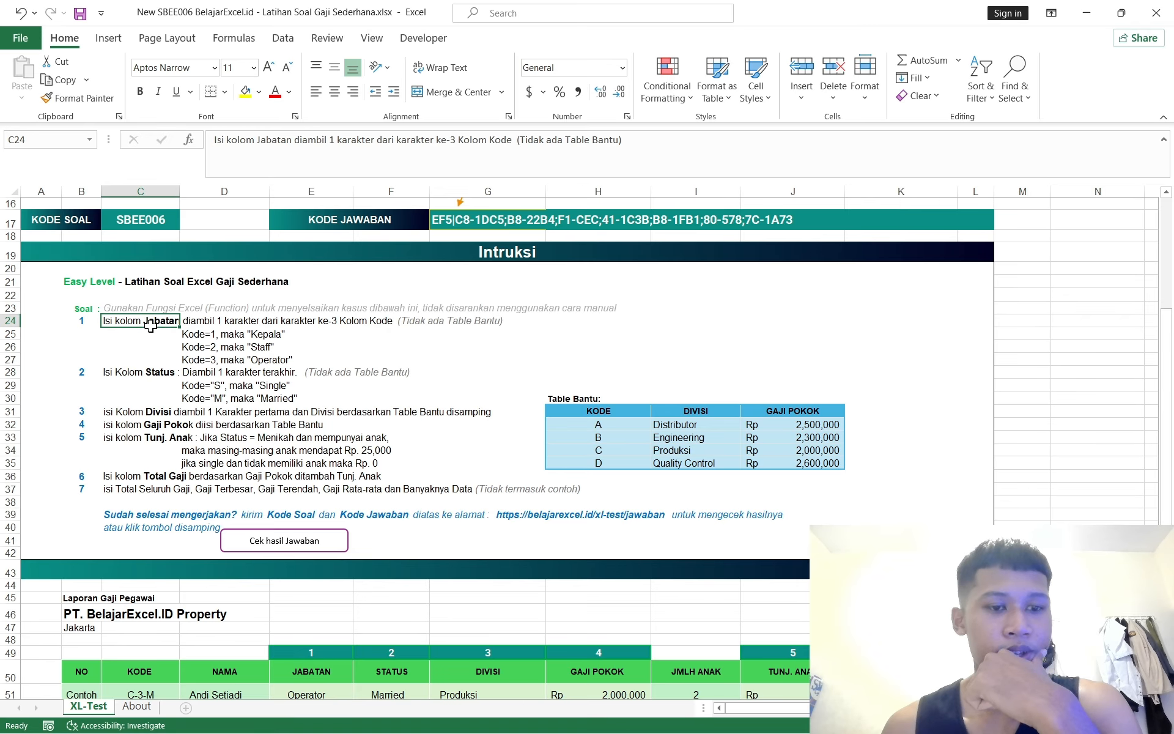
click(335, 349)
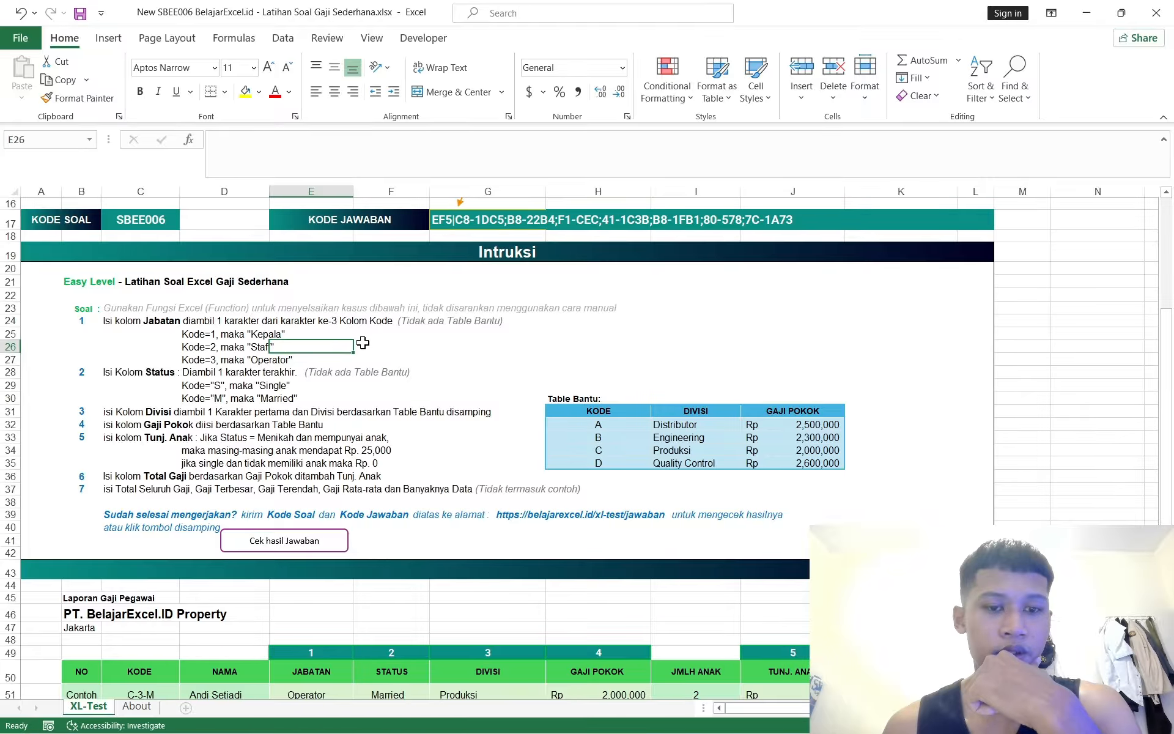
scroll(362, 341, down, 5)
scroll(208, 485, down, 2)
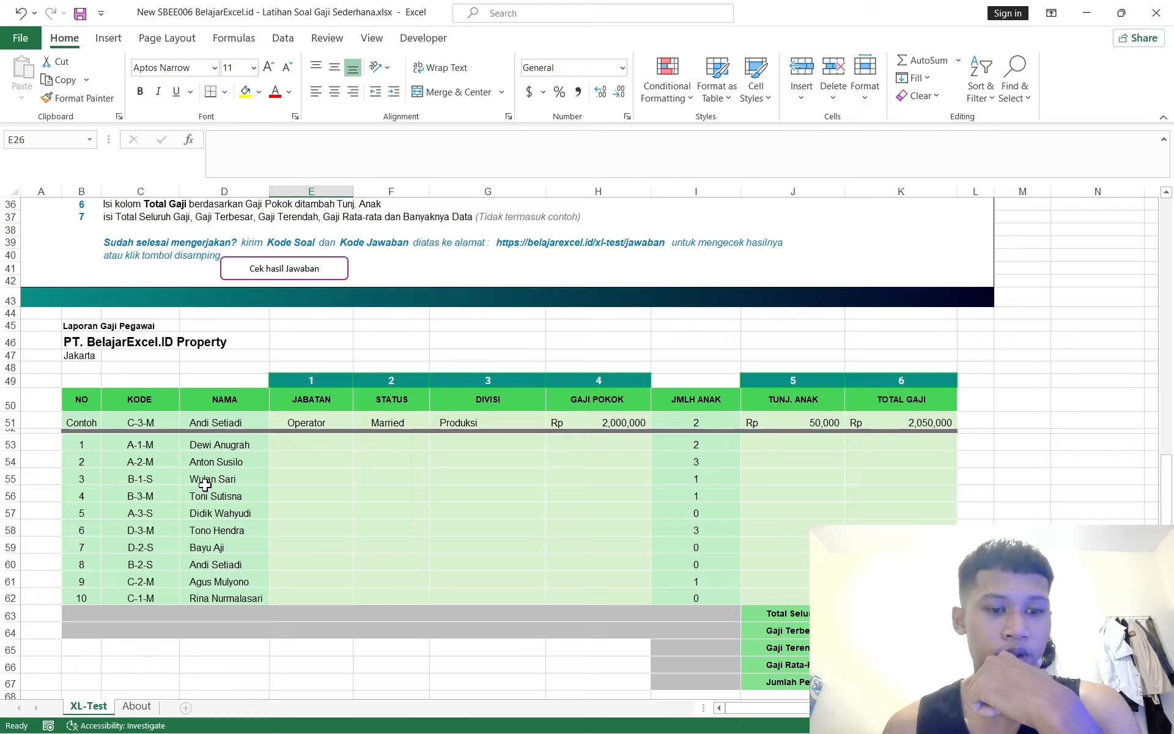
click(147, 446)
click(305, 449)
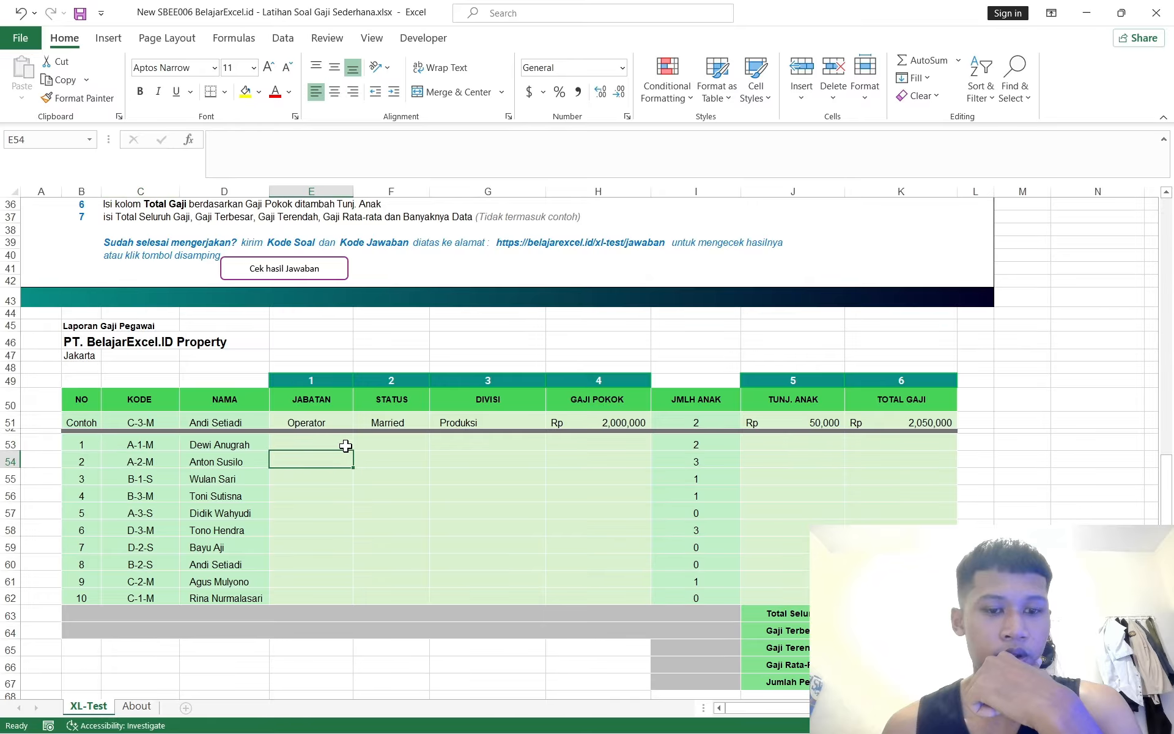
scroll(367, 446, up, 5)
scroll(408, 445, up, 3)
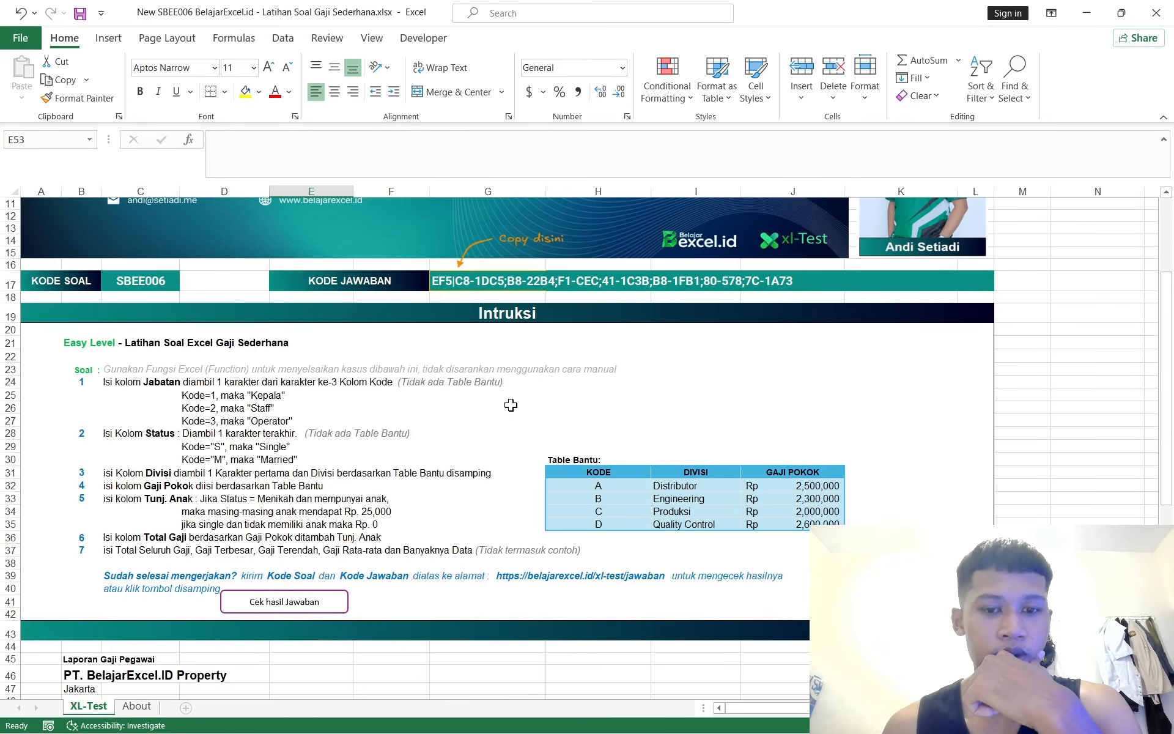
scroll(580, 422, down, 3)
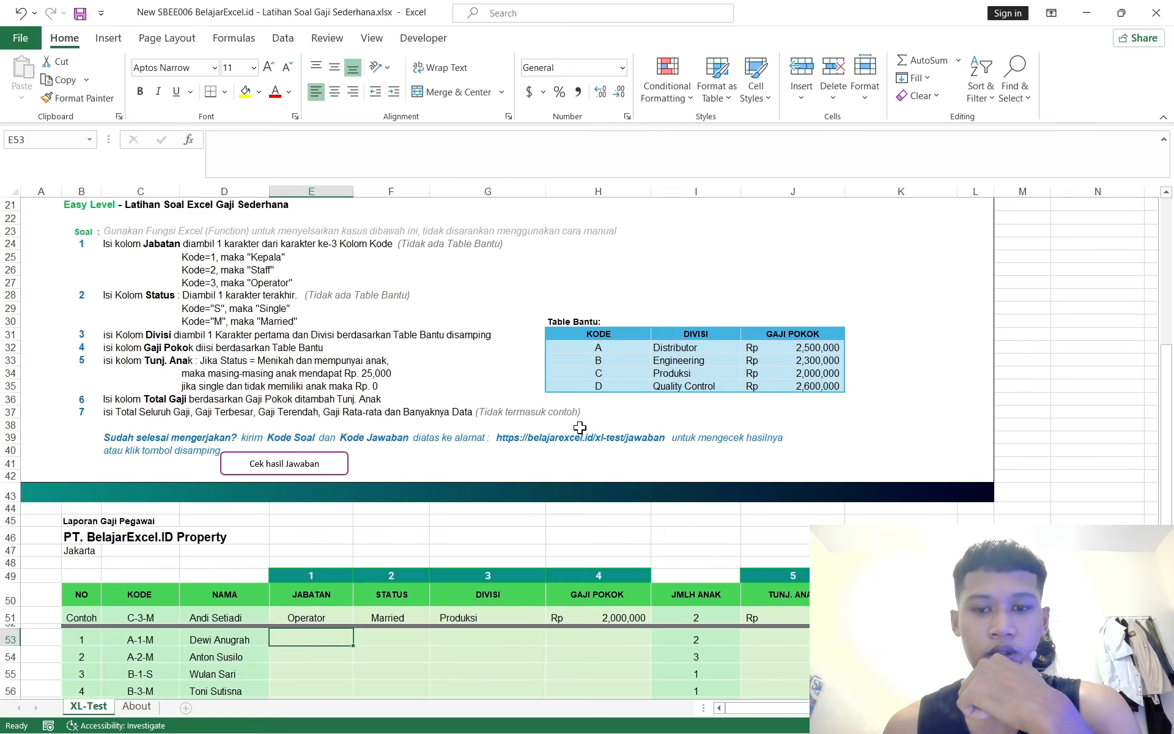
scroll(580, 428, down, 2)
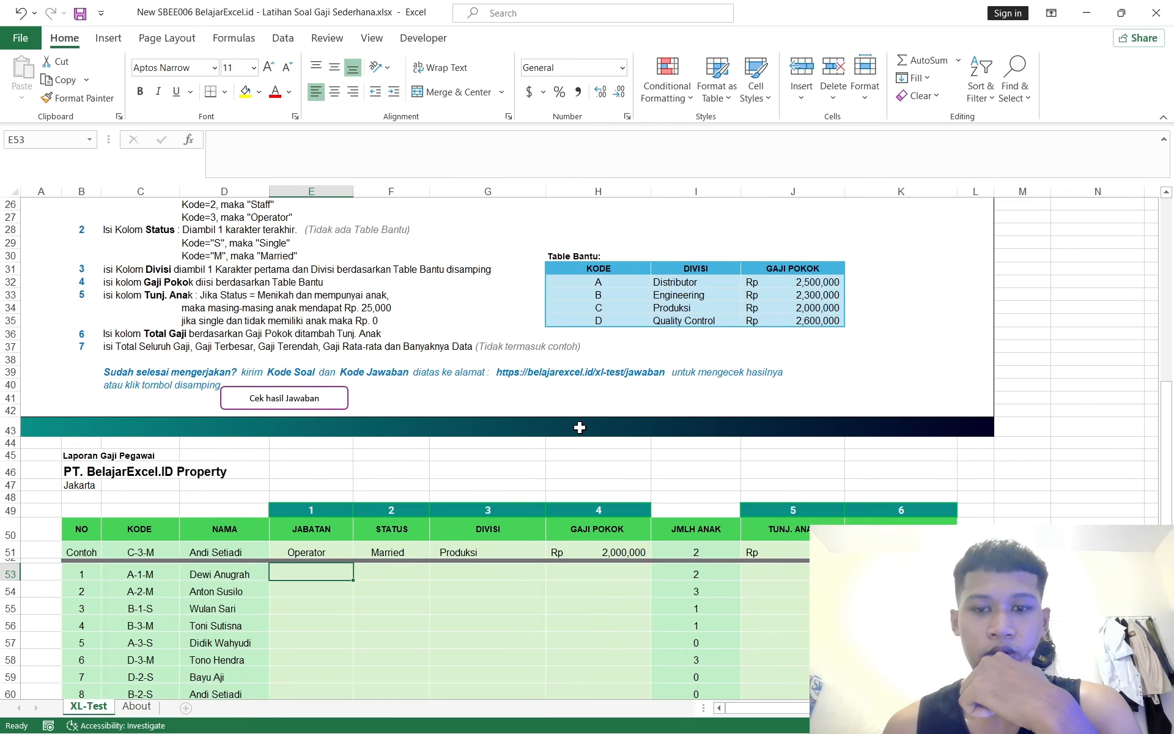
scroll(580, 427, up, 3)
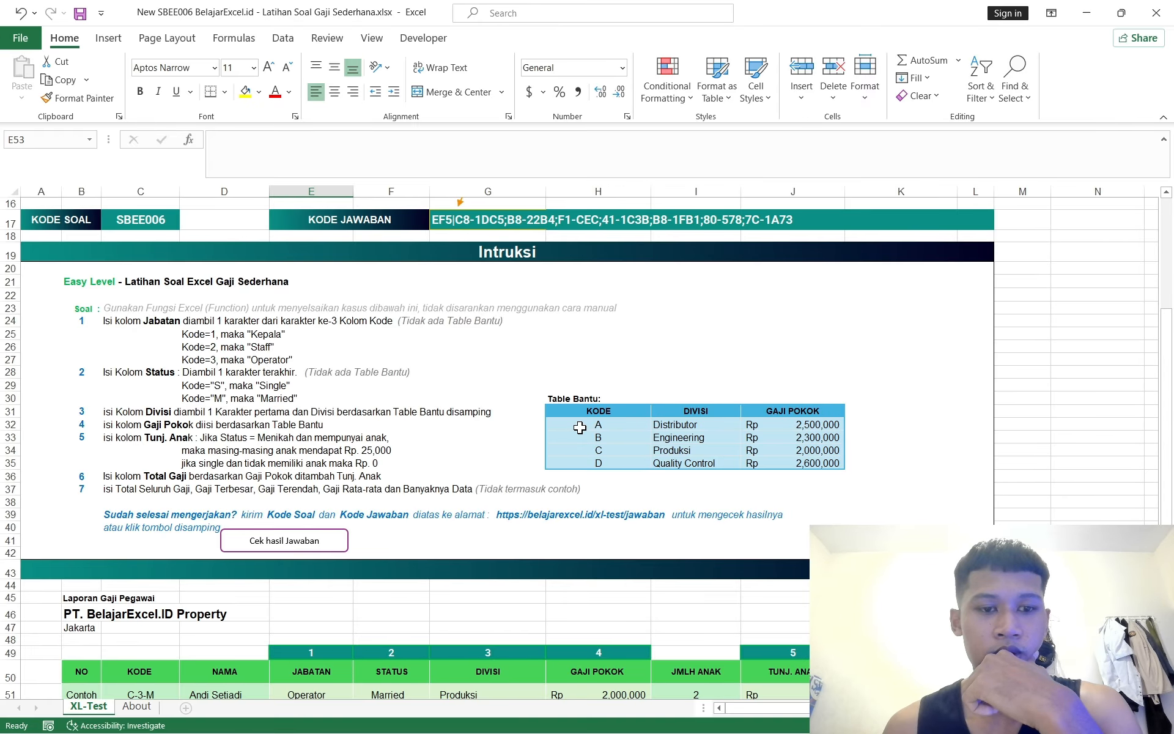
scroll(580, 428, down, 5)
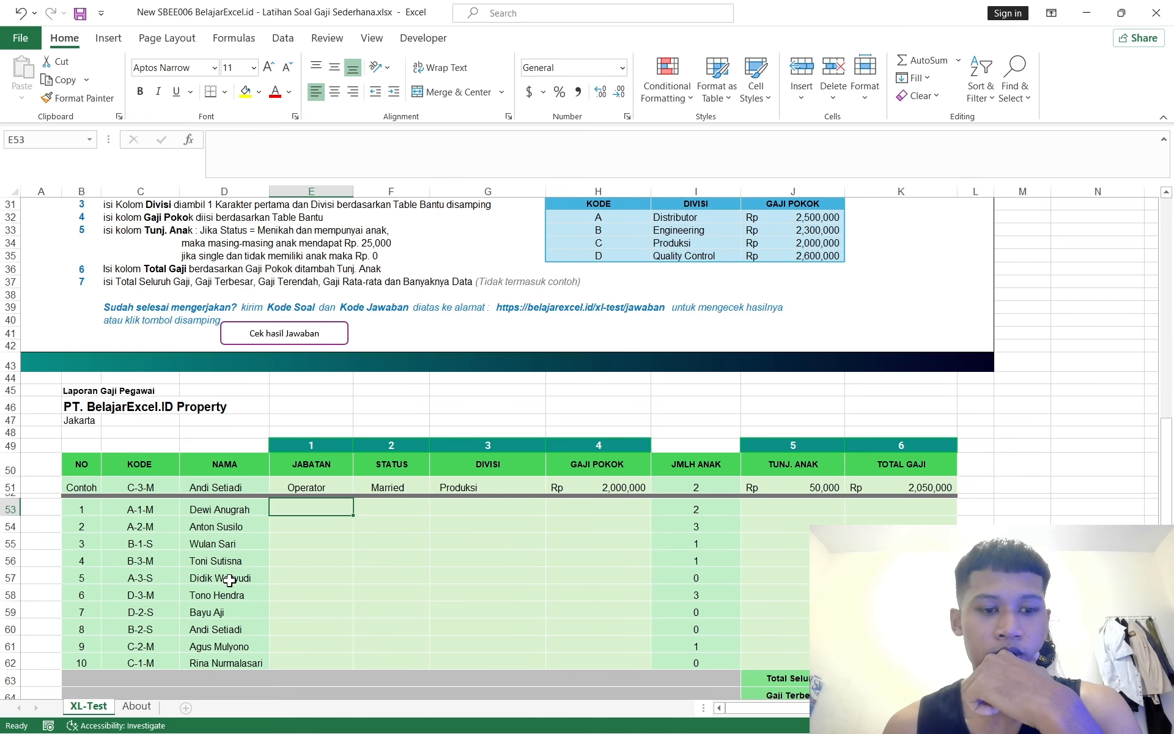
click(174, 505)
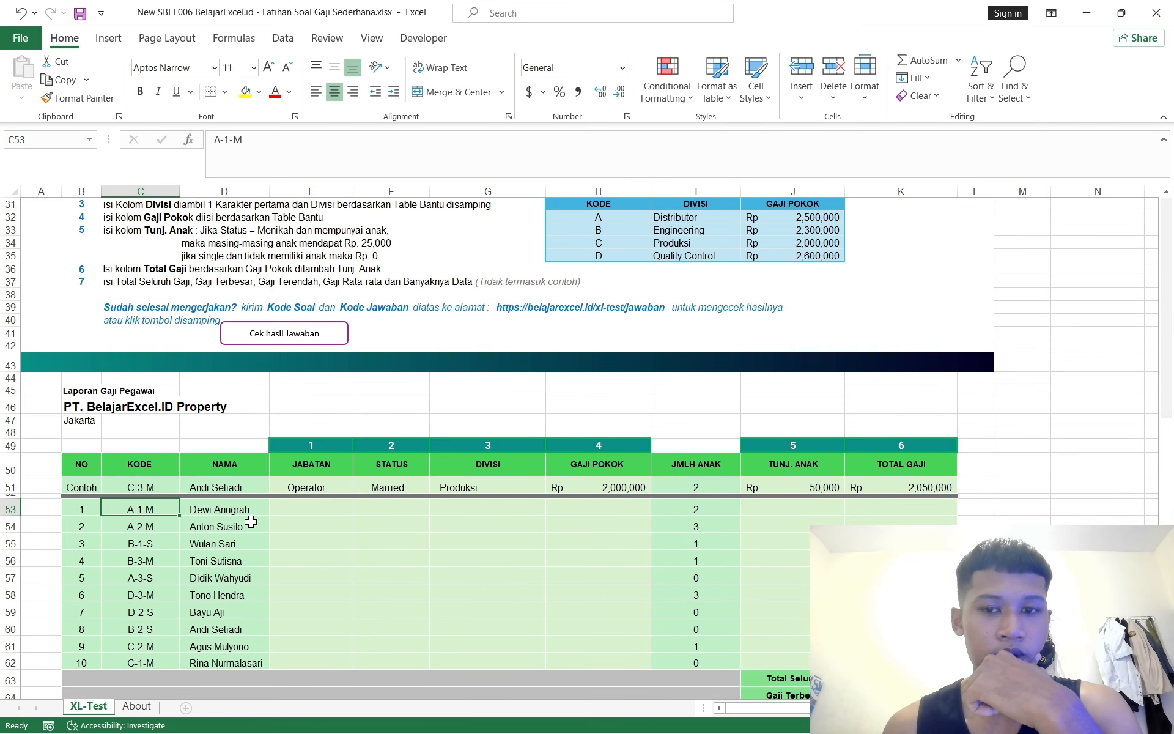
scroll(315, 521, up, 5)
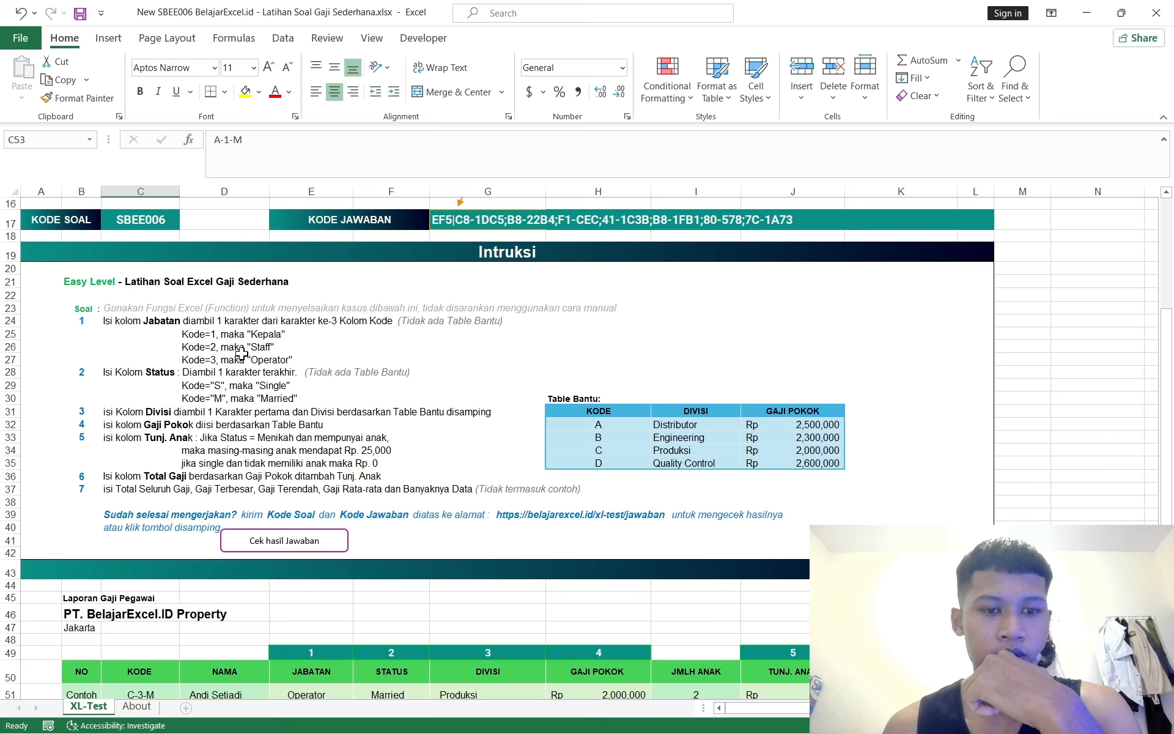
scroll(347, 335, down, 3)
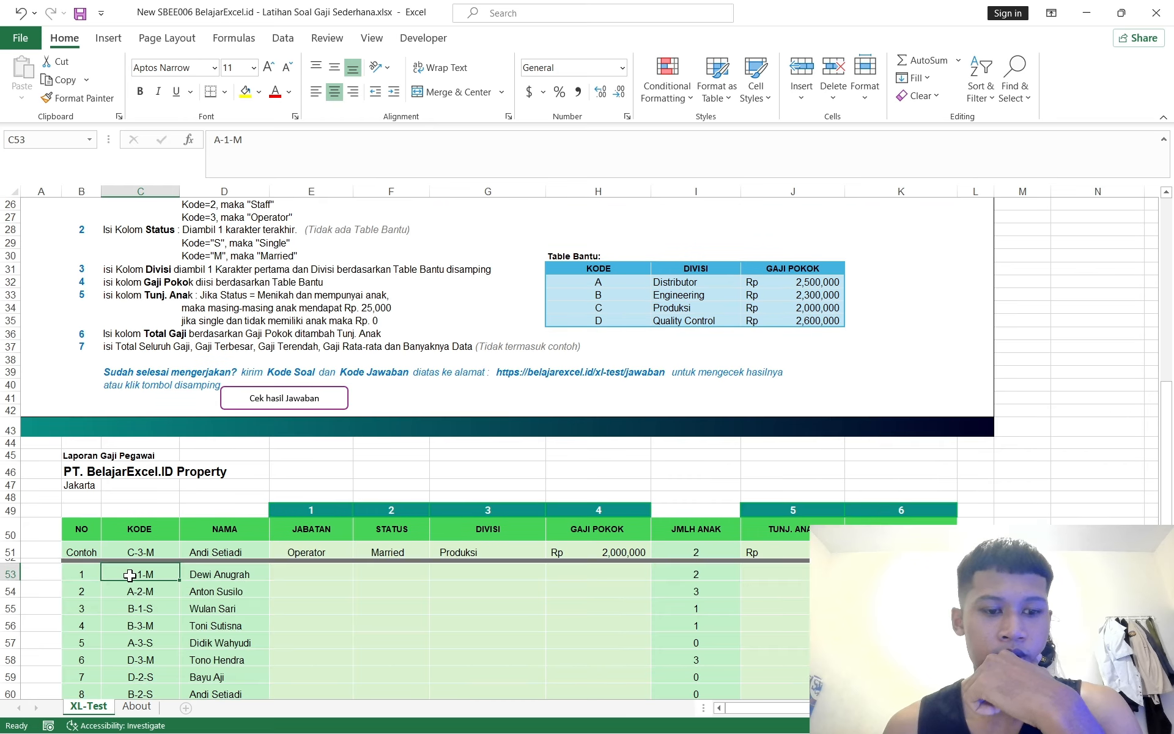
scroll(377, 556, up, 5)
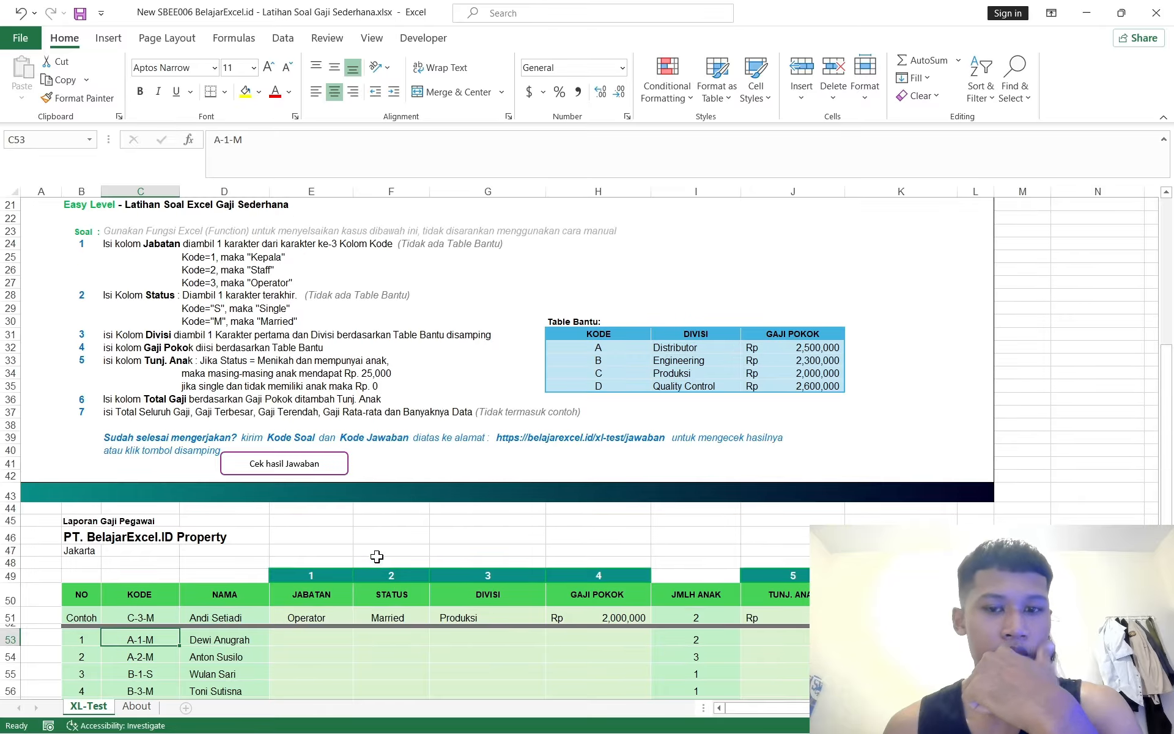
scroll(377, 556, down, 2)
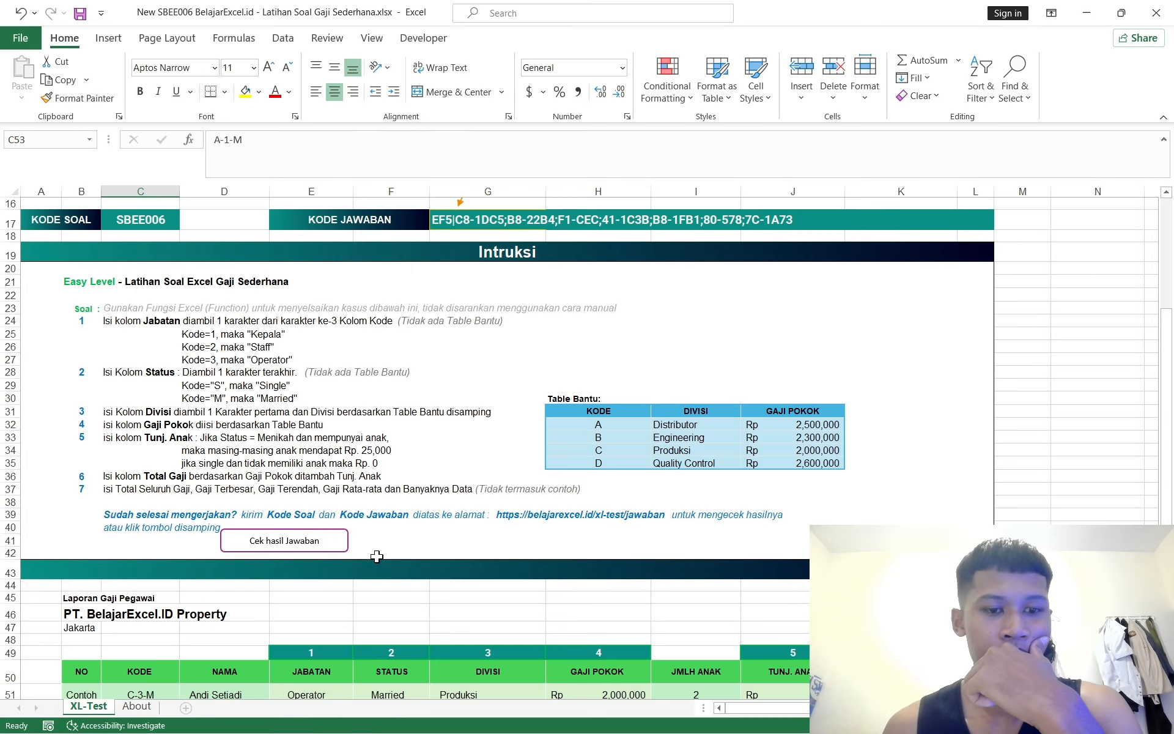
Examine the report's empty Jabatan column alongside the employee codes in the Kode column and the remaining instructions
scroll(376, 556, down, 5)
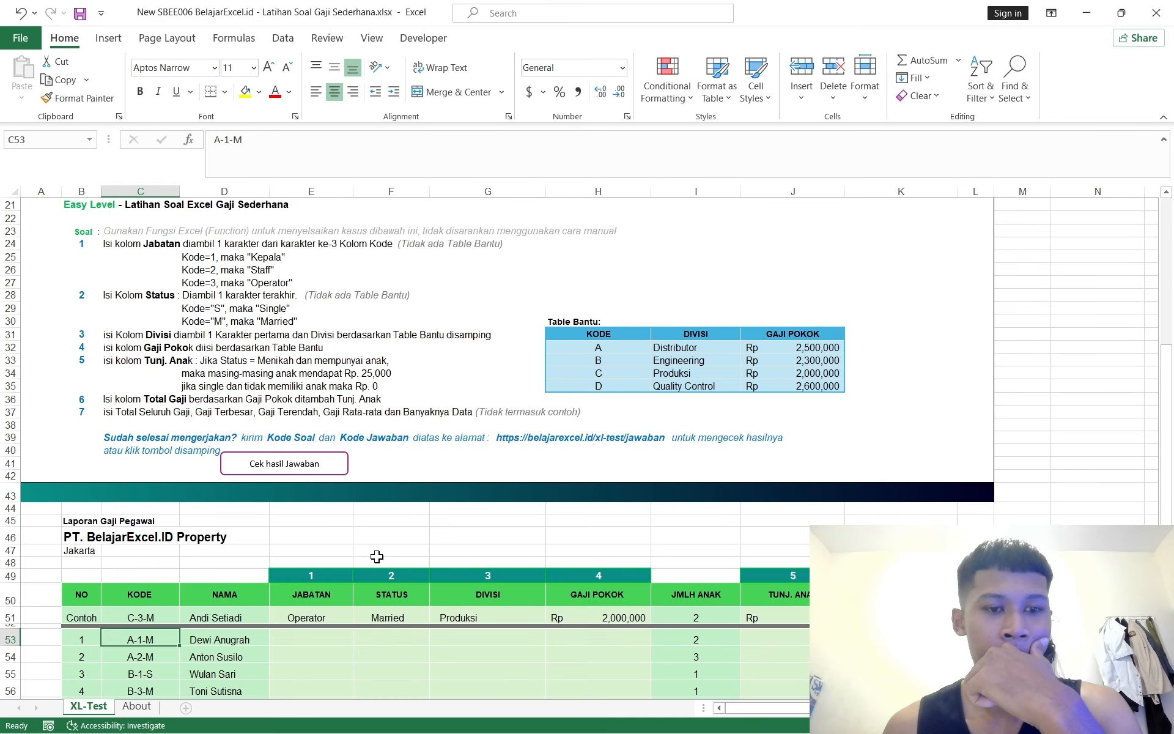
scroll(334, 498, down, 2)
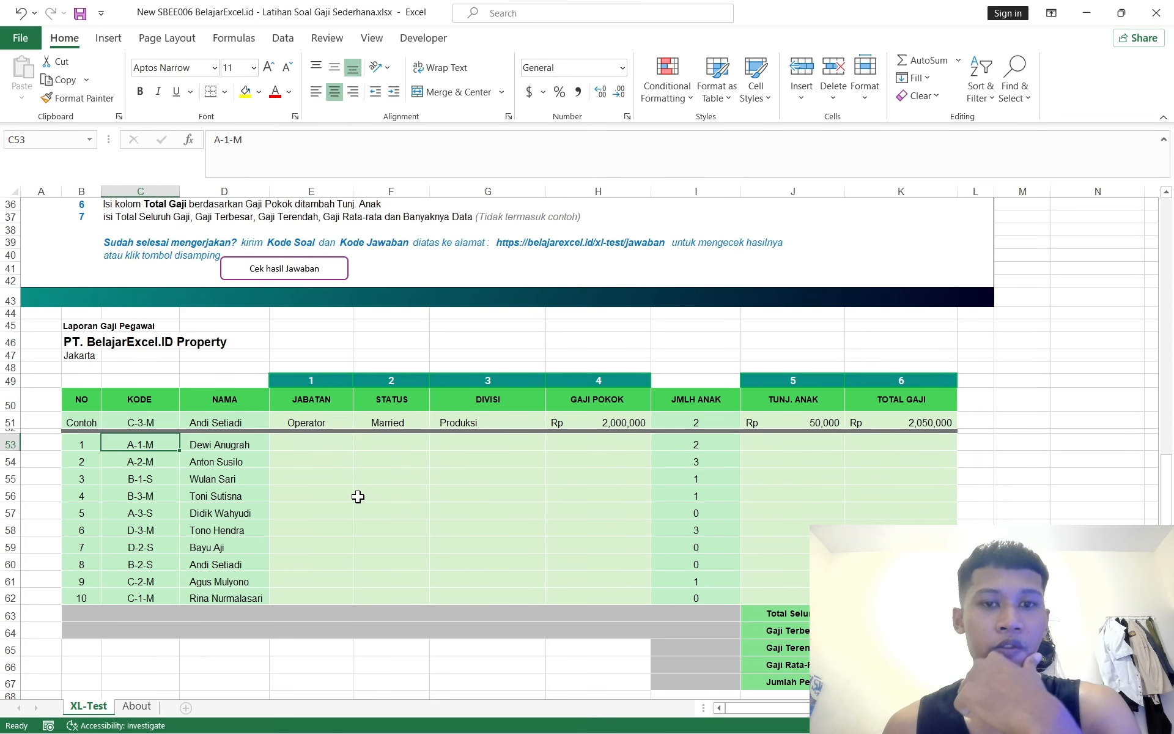
click(324, 450)
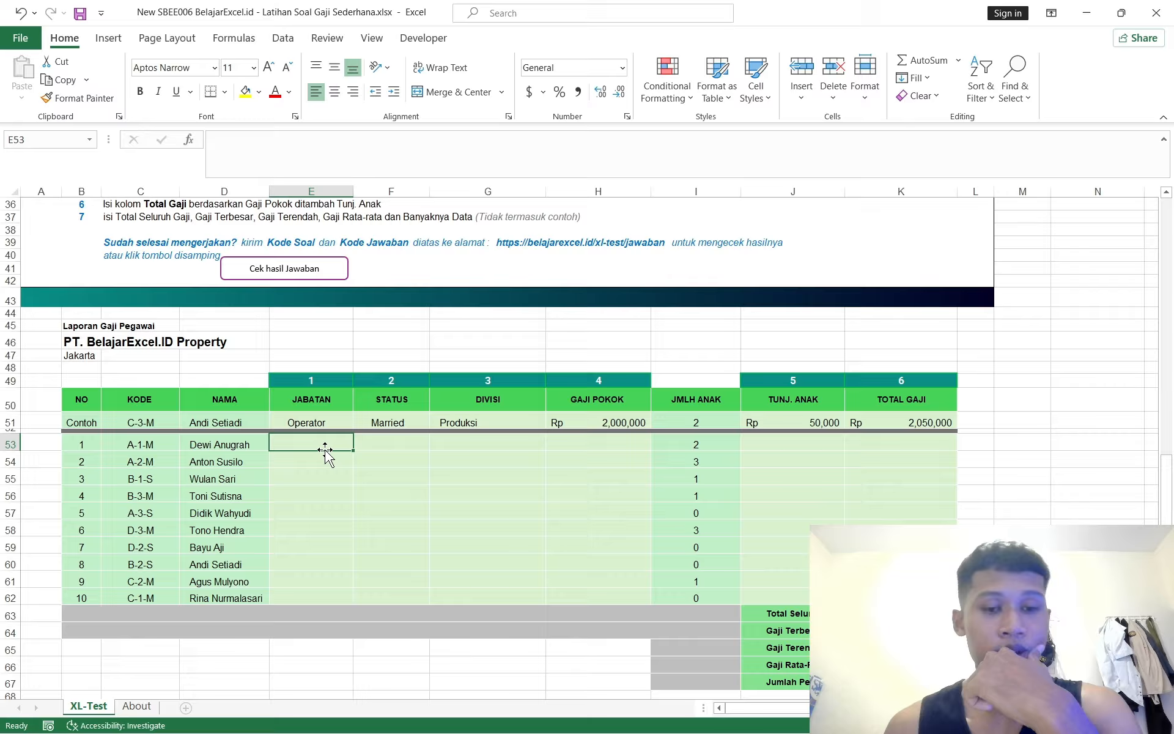
click(409, 460)
click(319, 449)
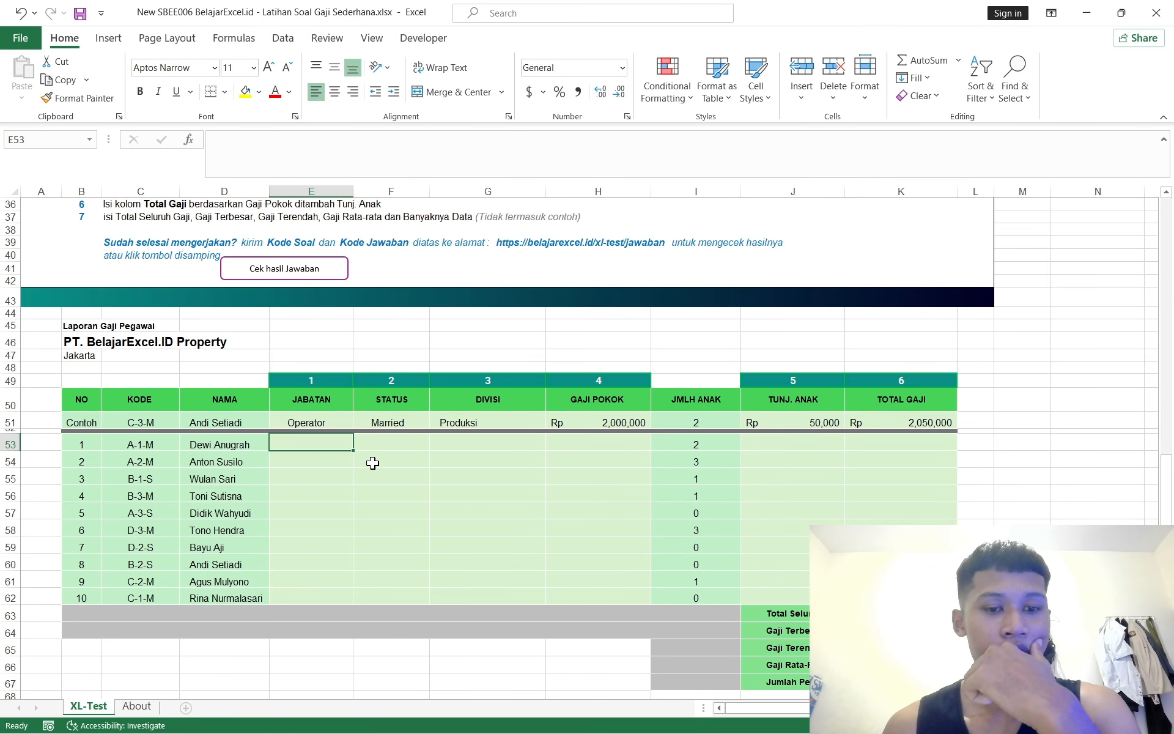
click(306, 402)
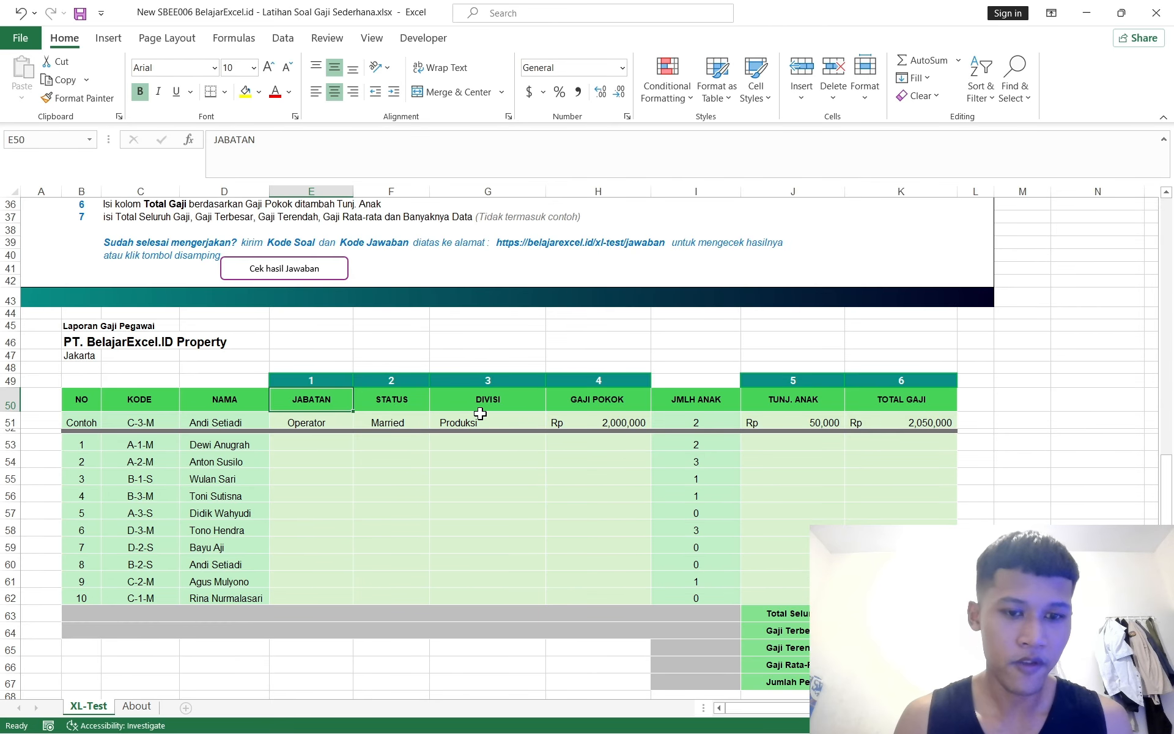
click(340, 446)
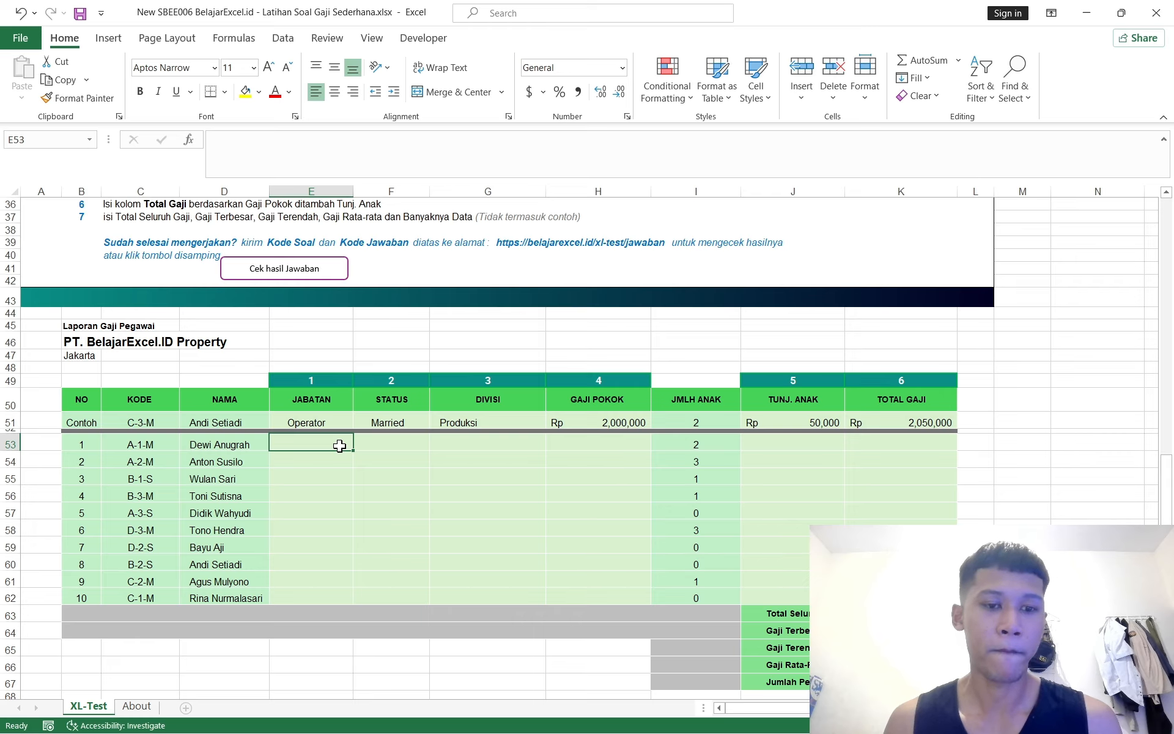
scroll(340, 446, up, 2)
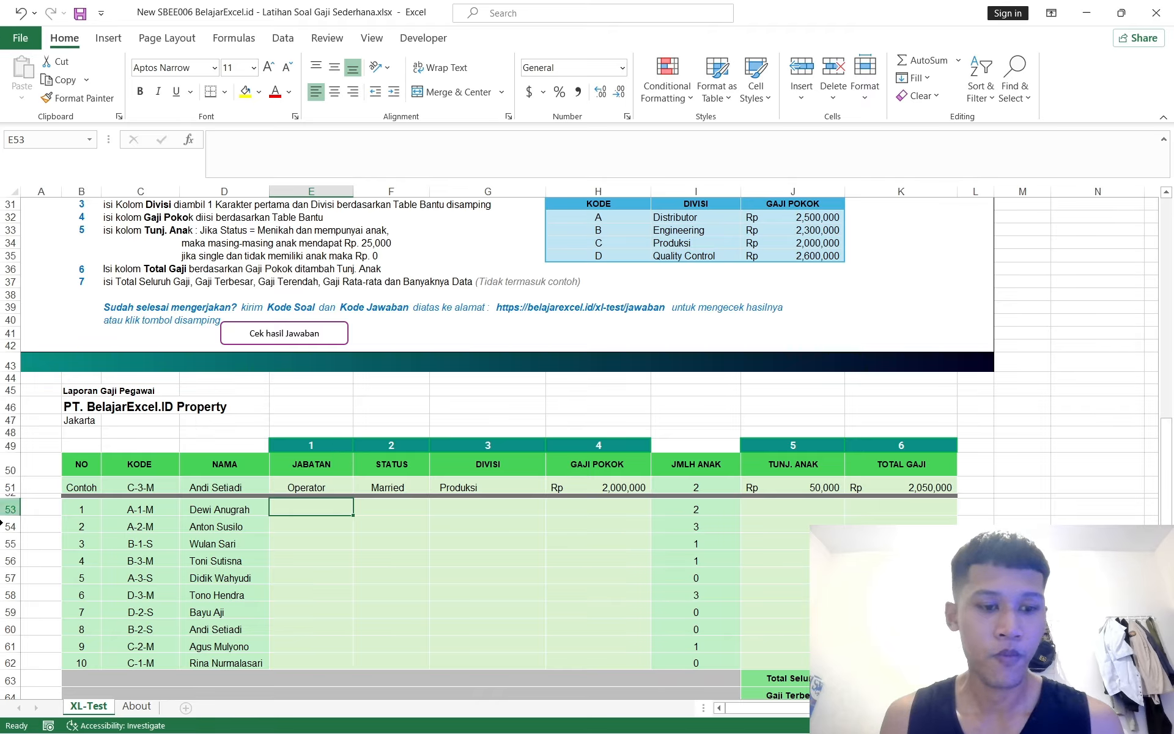
click(148, 511)
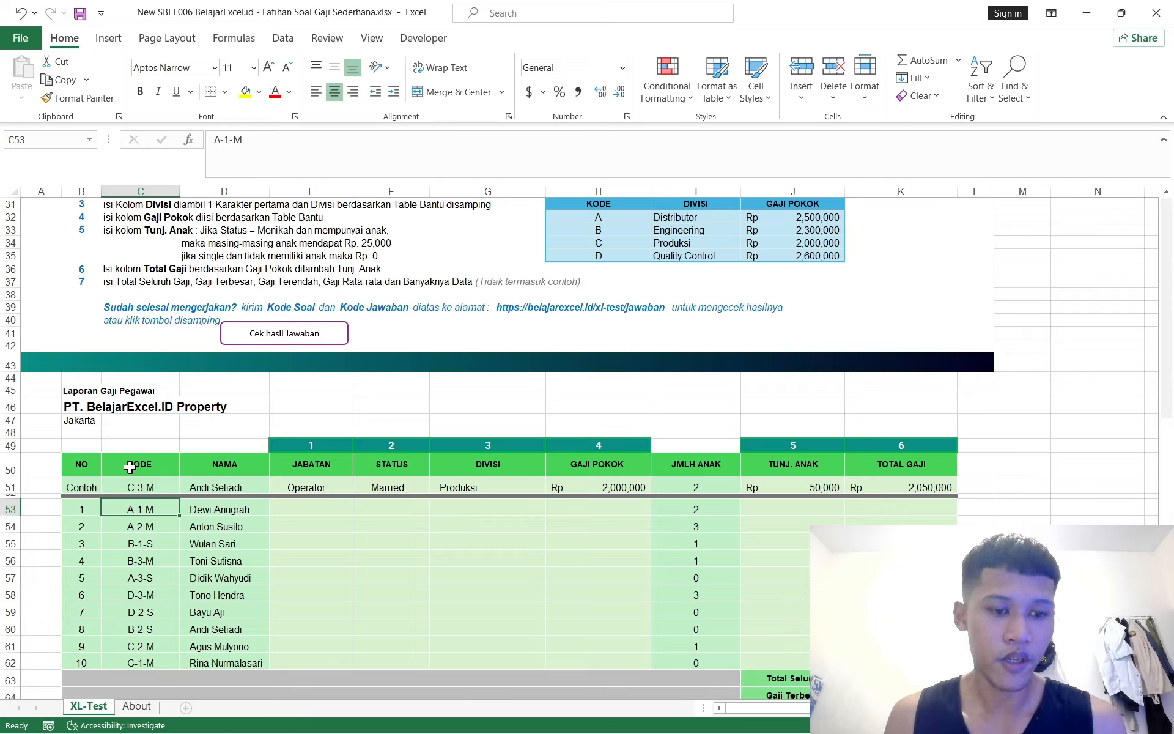
drag(144, 471, 147, 512)
click(227, 510)
drag(141, 464, 145, 594)
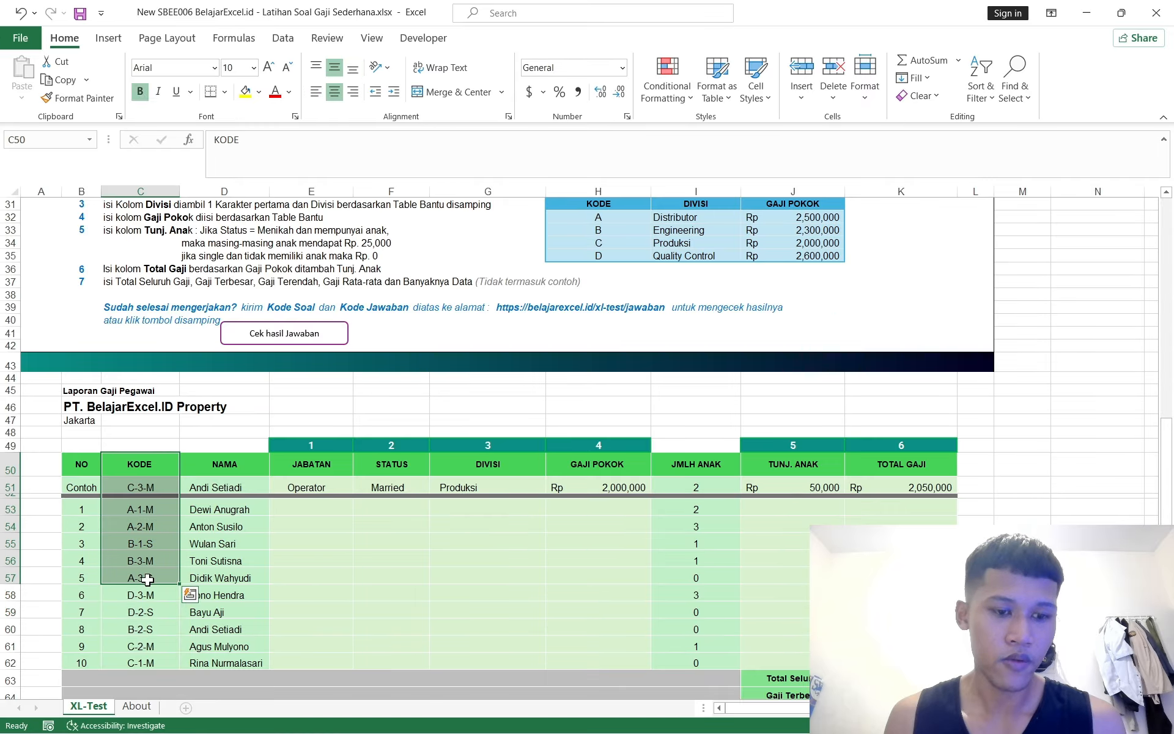
click(147, 526)
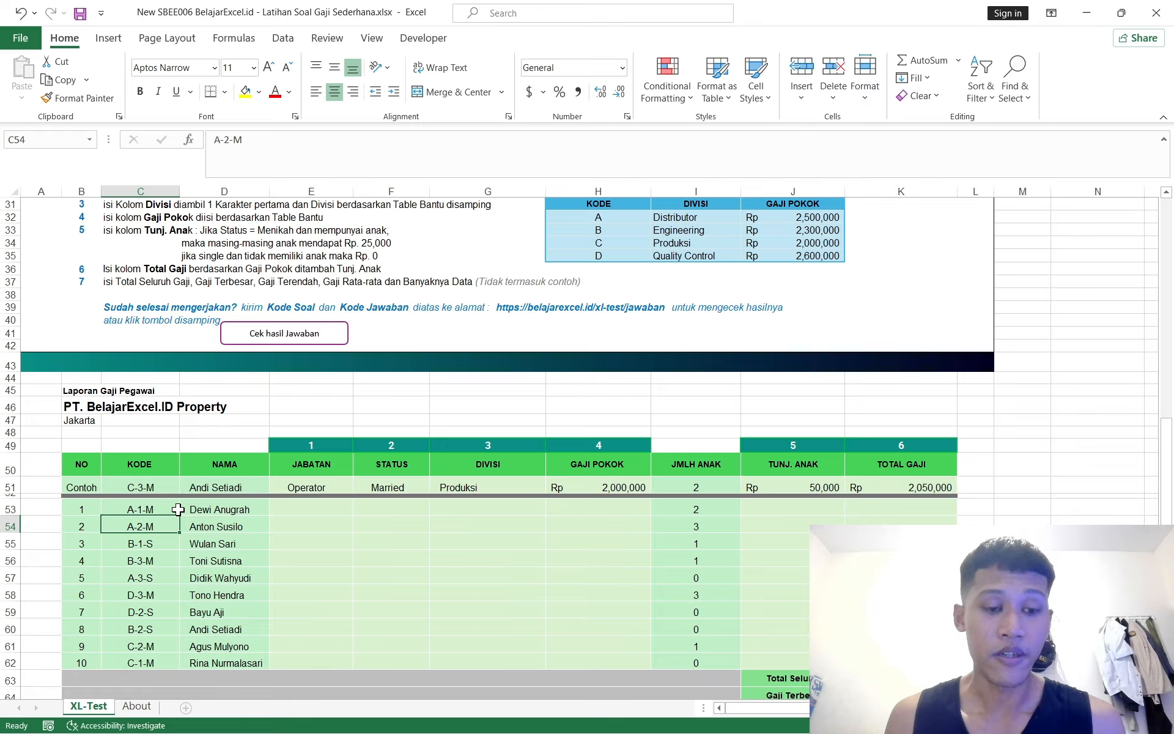
click(153, 509)
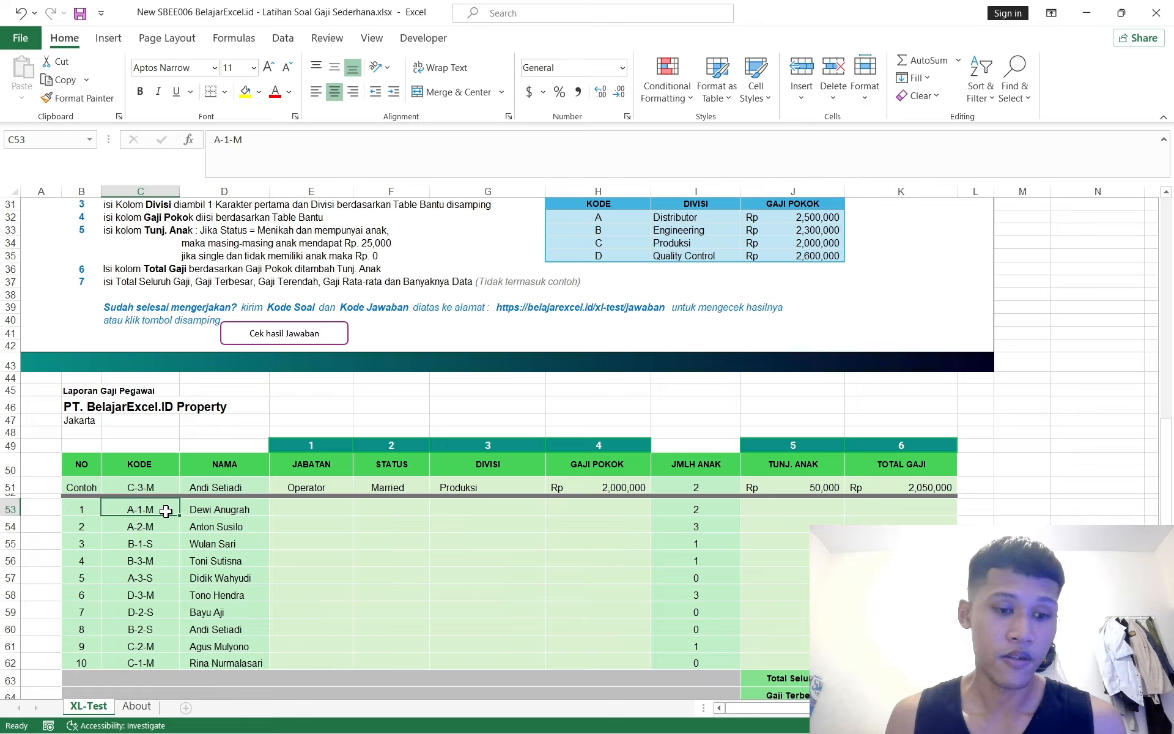
Begin a formula in E53, the Jabatan cell of the first employee
click(311, 512)
text(=)
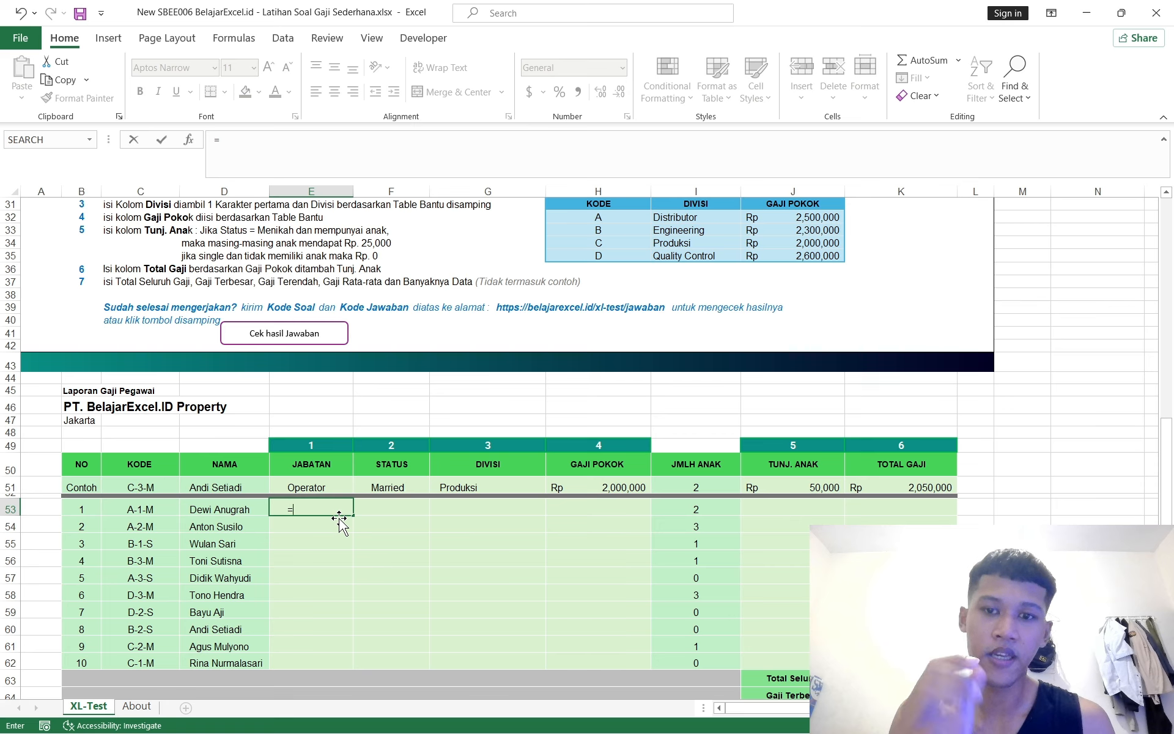
drag(679, 217, 676, 256)
click(722, 242)
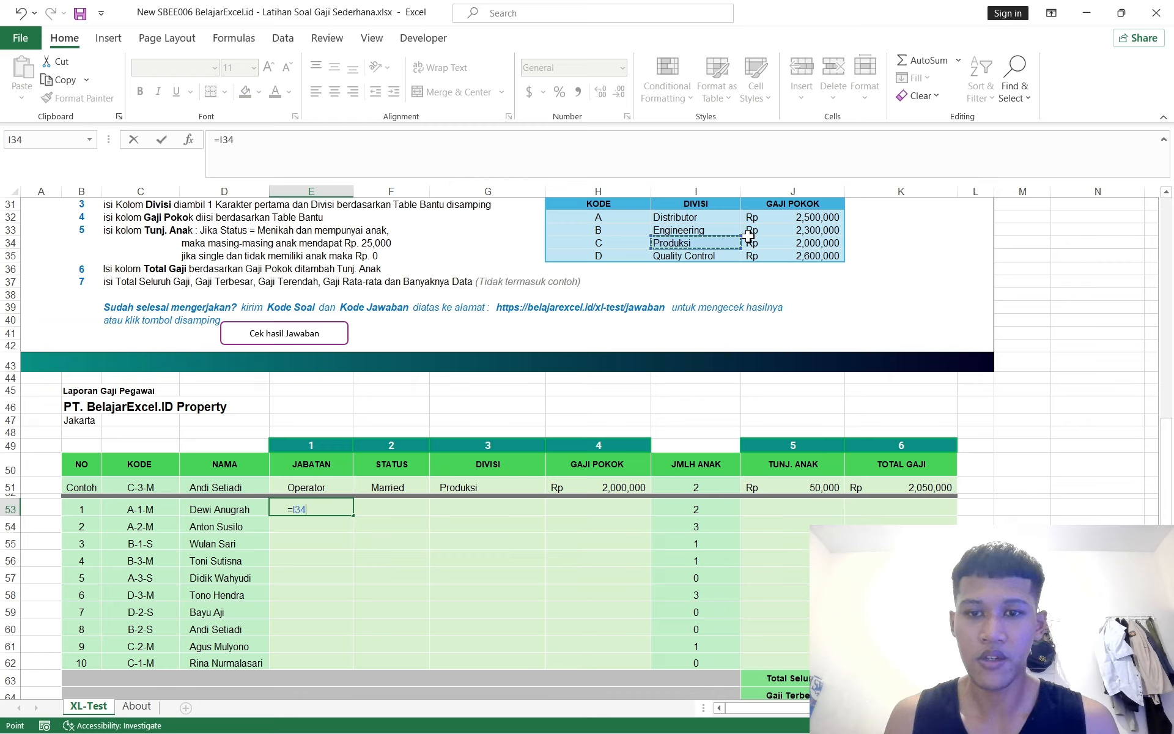
click(778, 230)
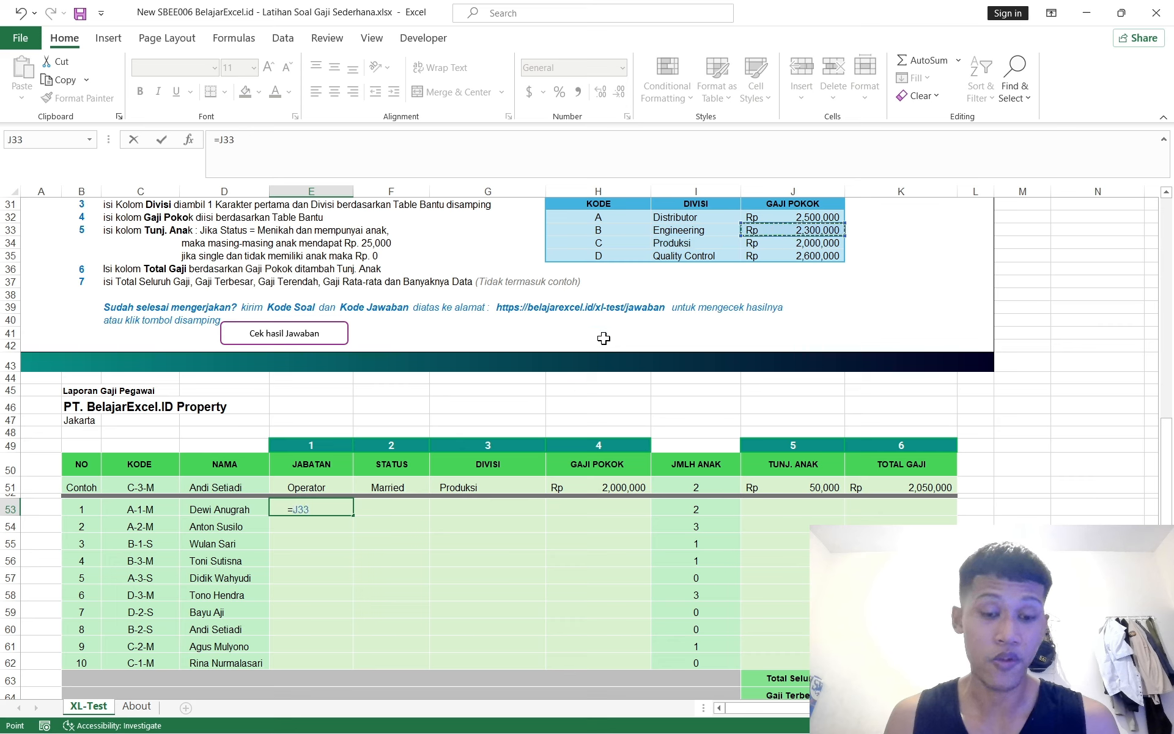
click(367, 508)
key(BackSpace)
key(BackSpace)
key(BackSpace)
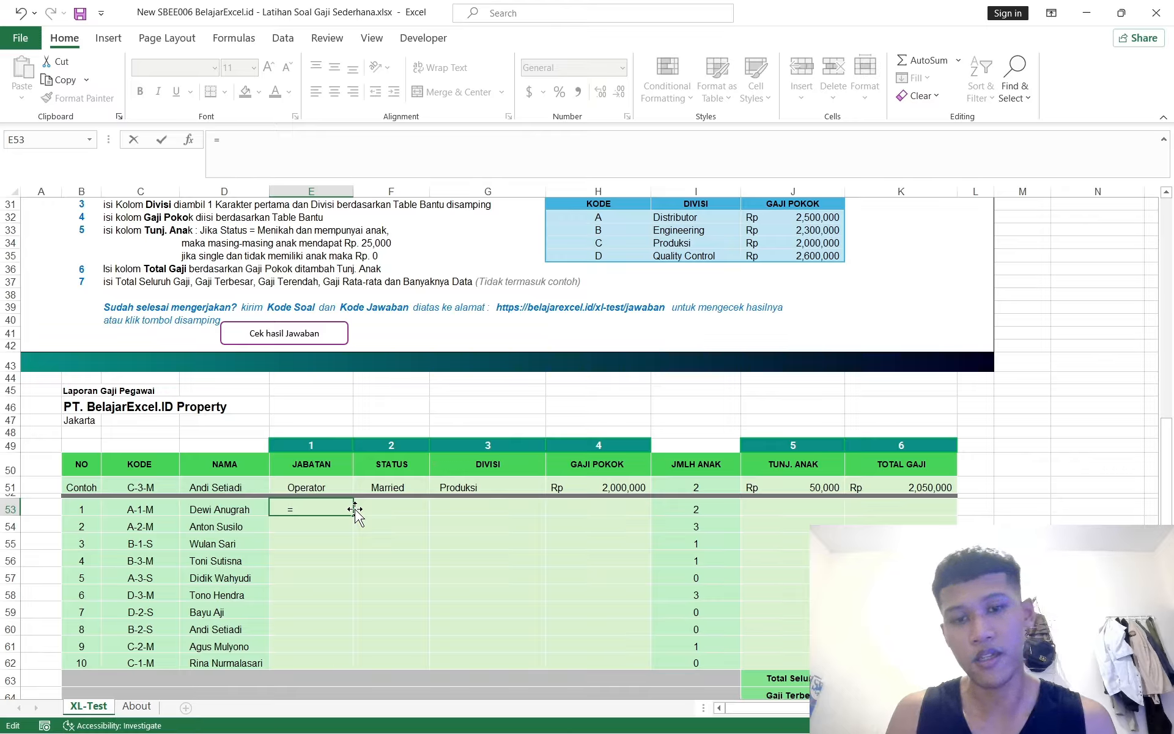
Build a VLOOKUP in E53 that uses LEFT(C53,1), the first character of the employee's code, as lookup value
text(vl)
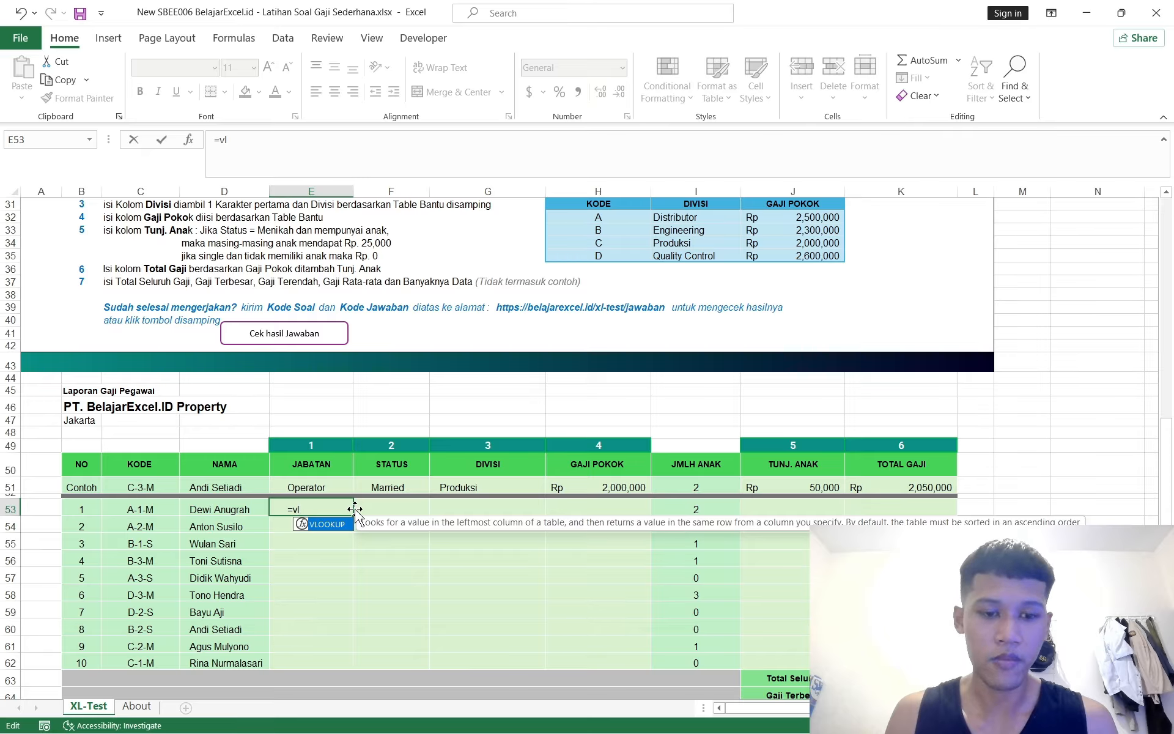
key(Tab)
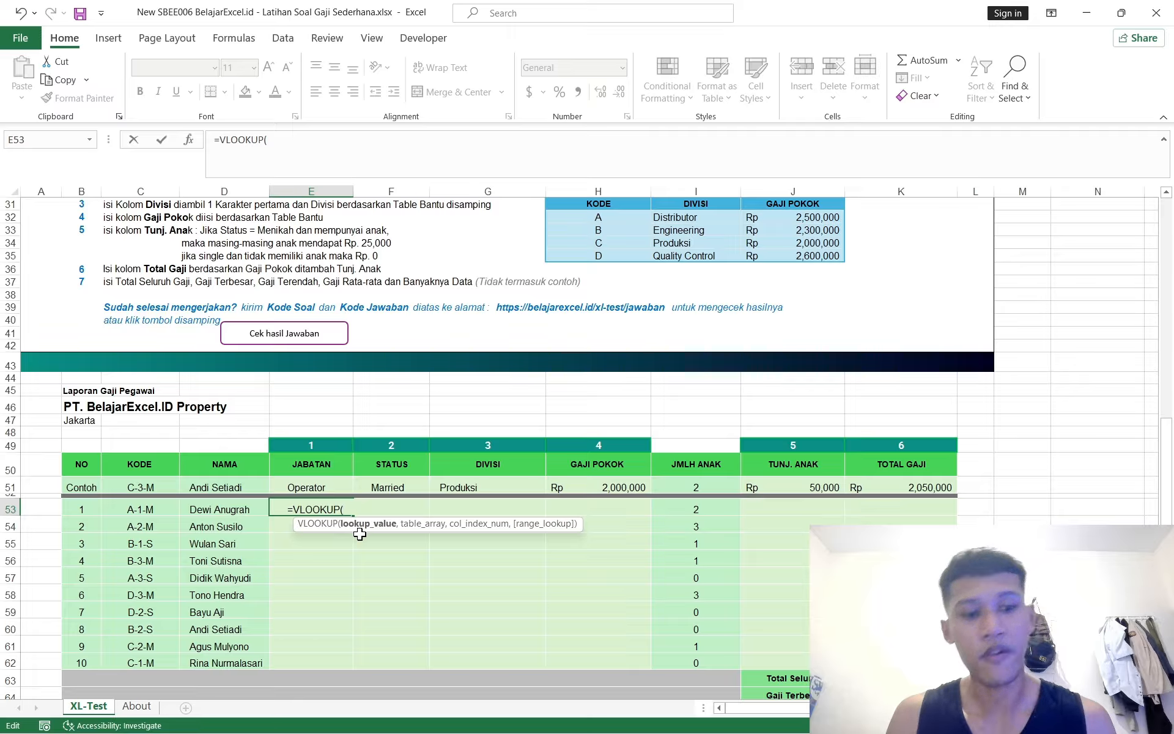
click(145, 510)
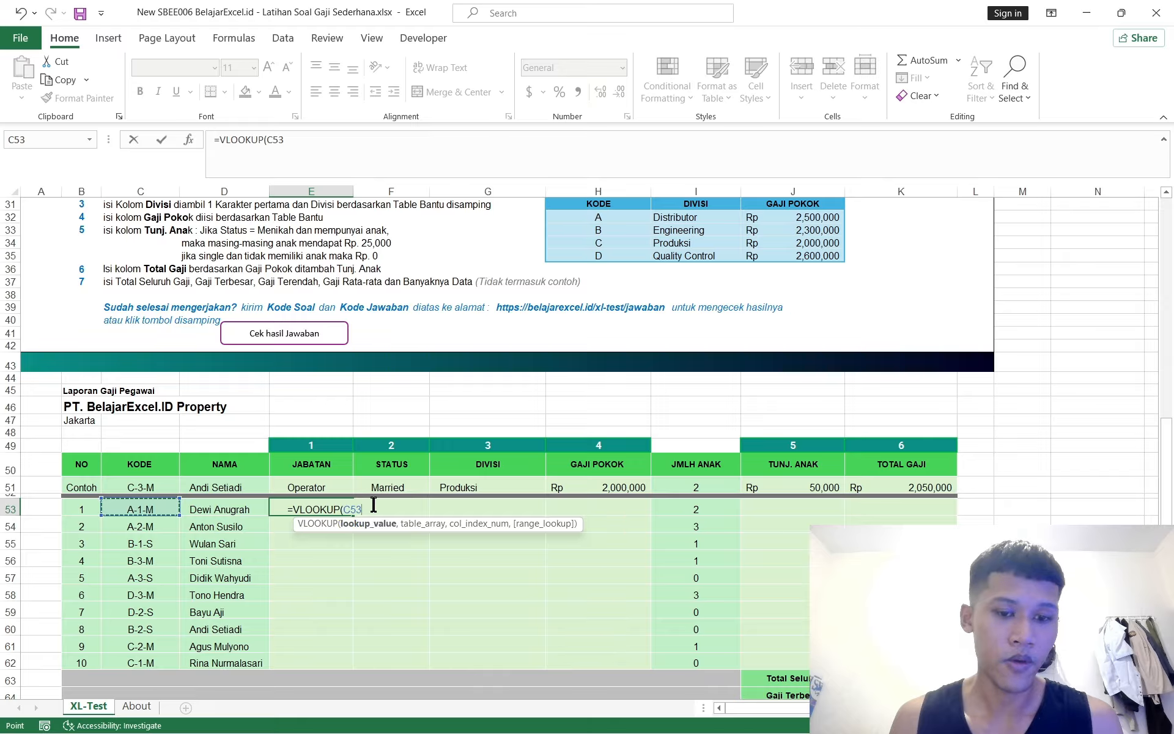
key(BackSpace)
key(BackSpace)
key(BackSpace)
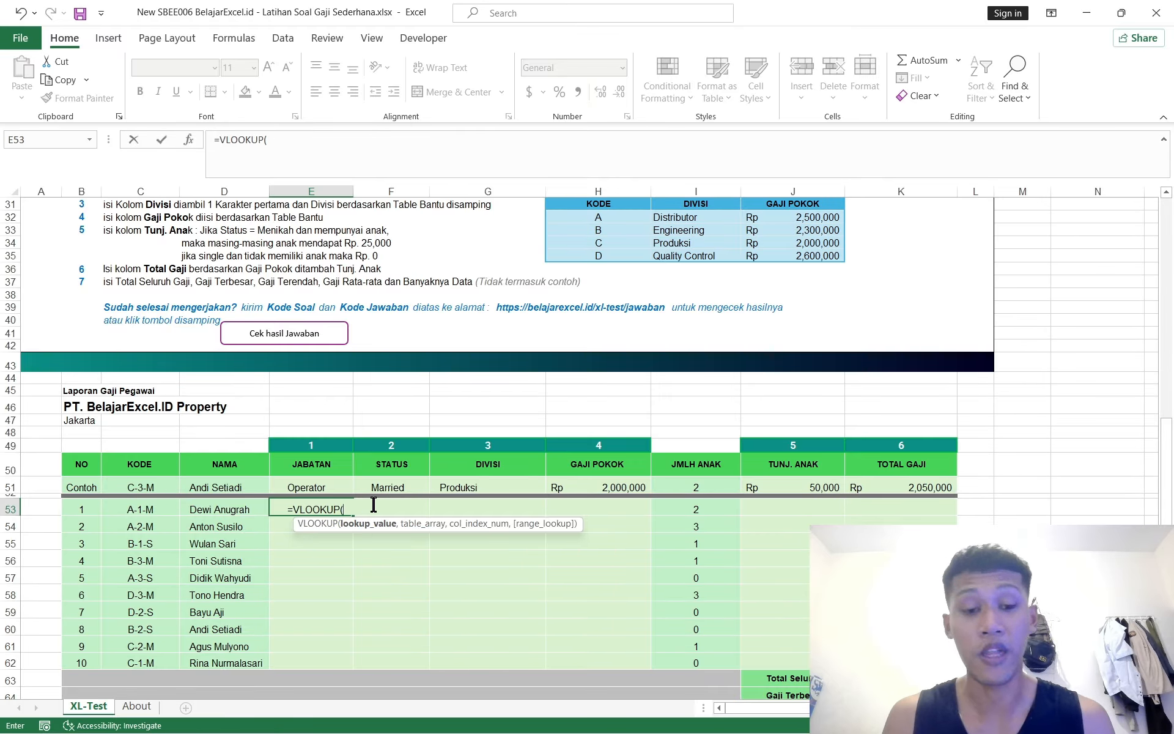
text(left()
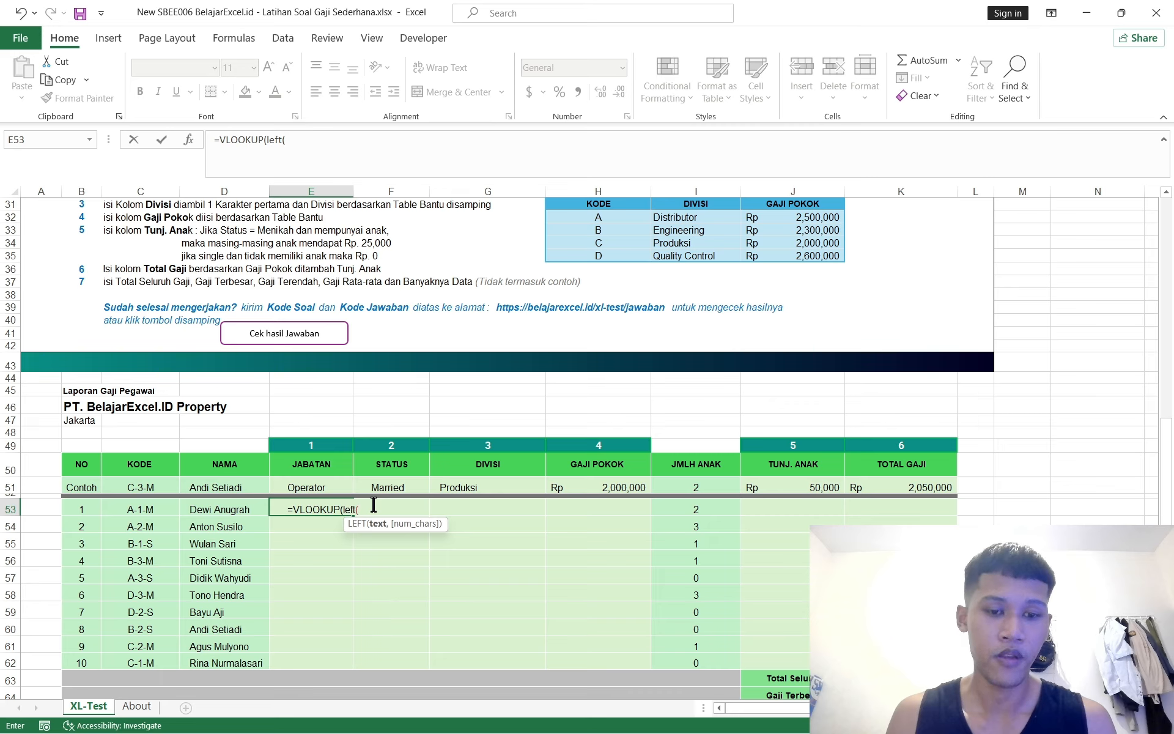
click(153, 510)
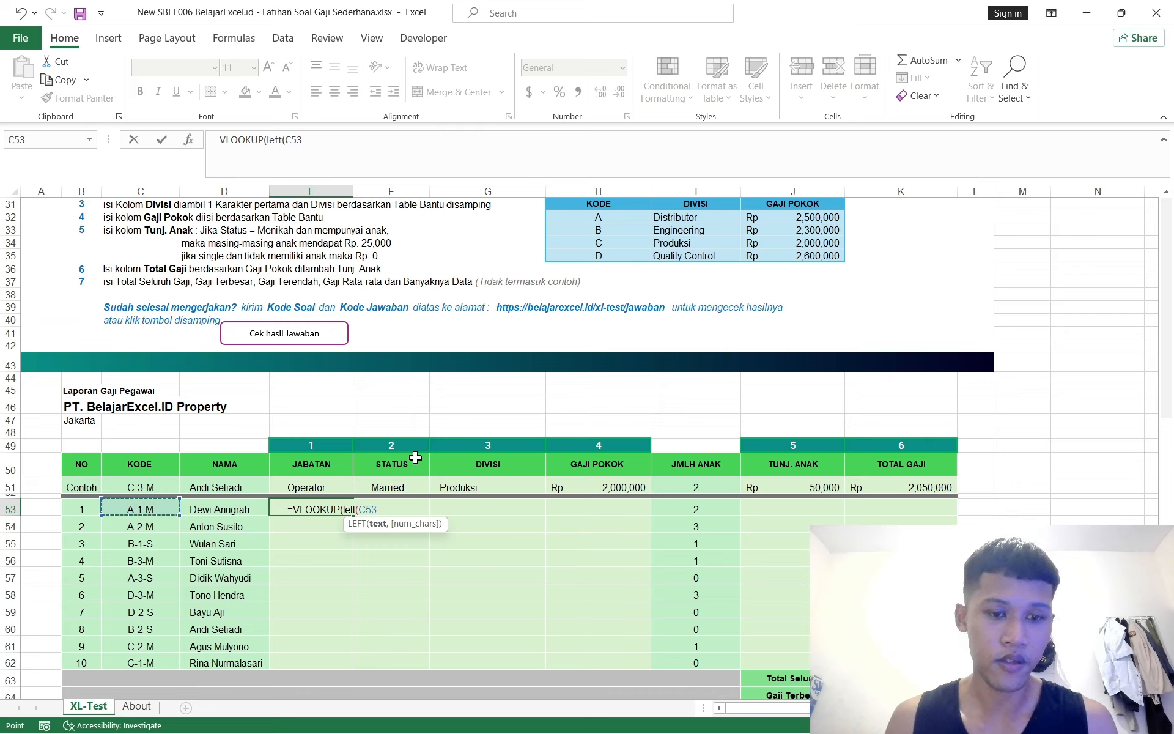
text(,1)
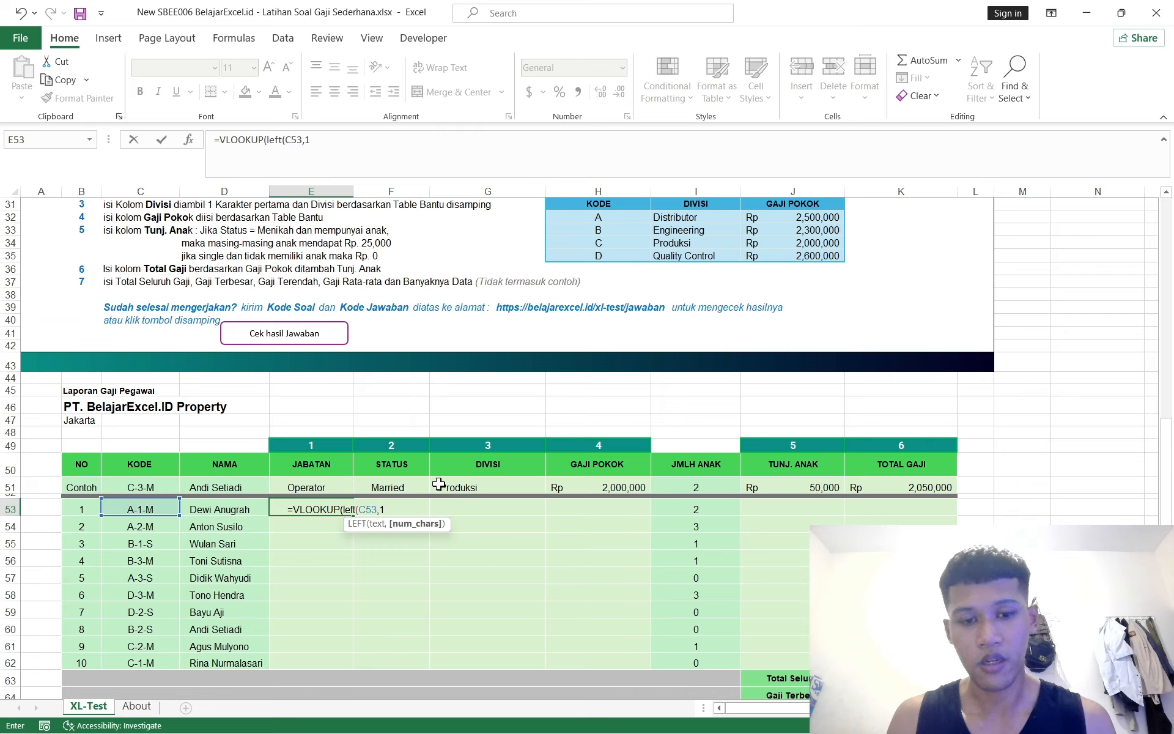
text(),)
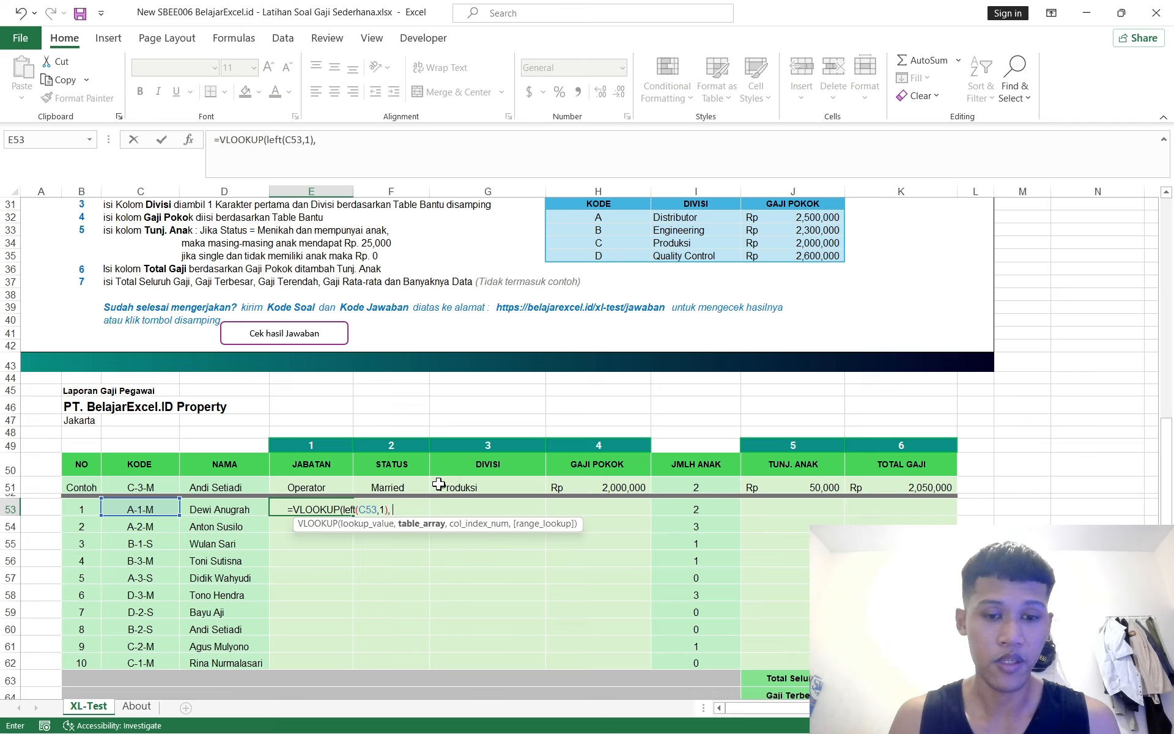
Complete the VLOOKUP with the absolute Table Bantu range $H$32:$I$35, column index 2 and range lookup 0, and try to enter it
drag(598, 217, 699, 256)
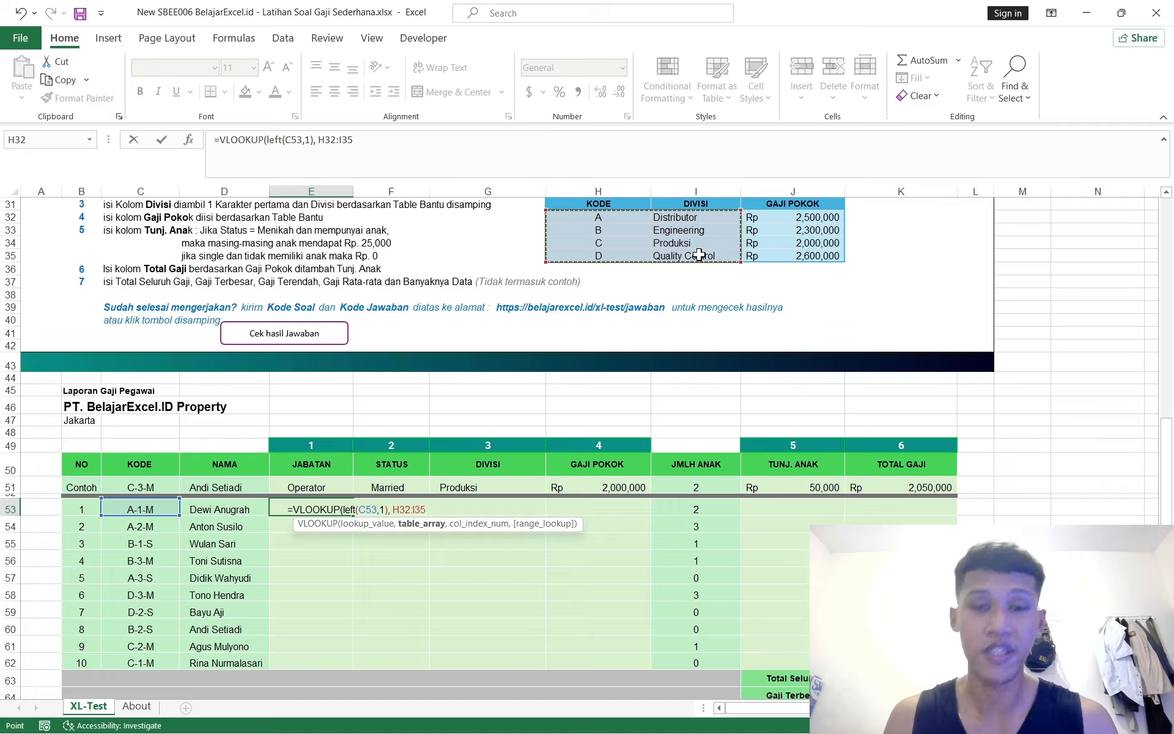
key(F4)
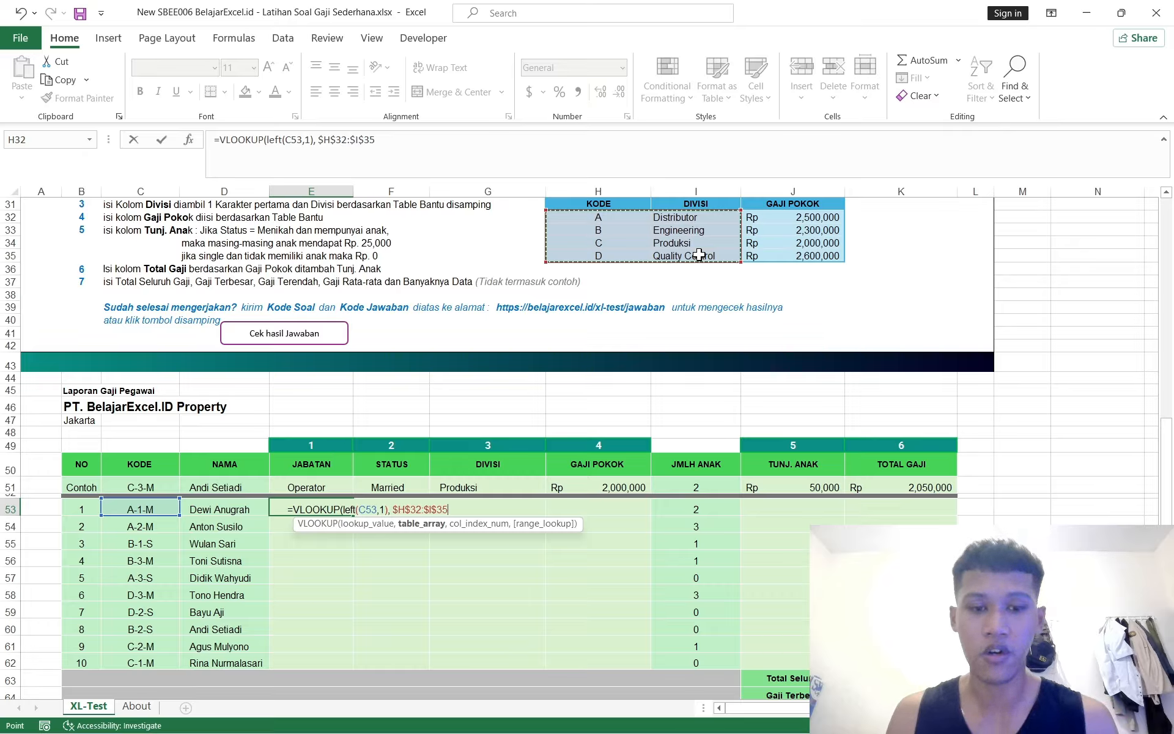
text(,2)
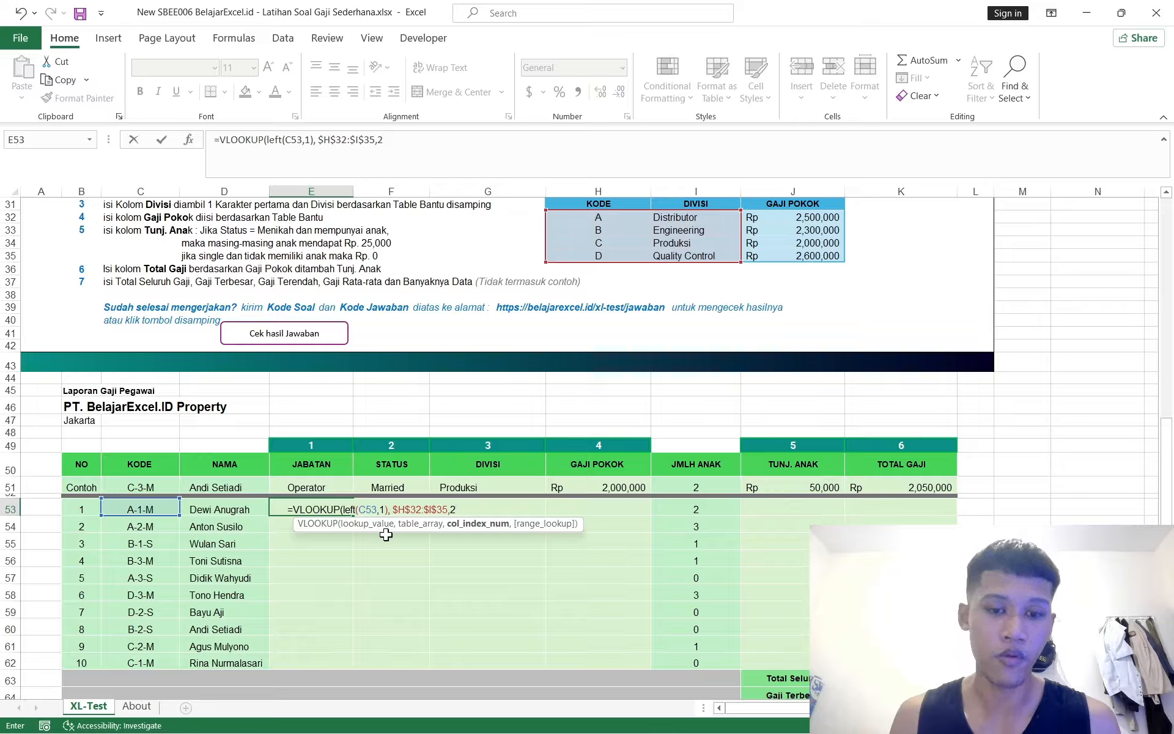
text(,0))
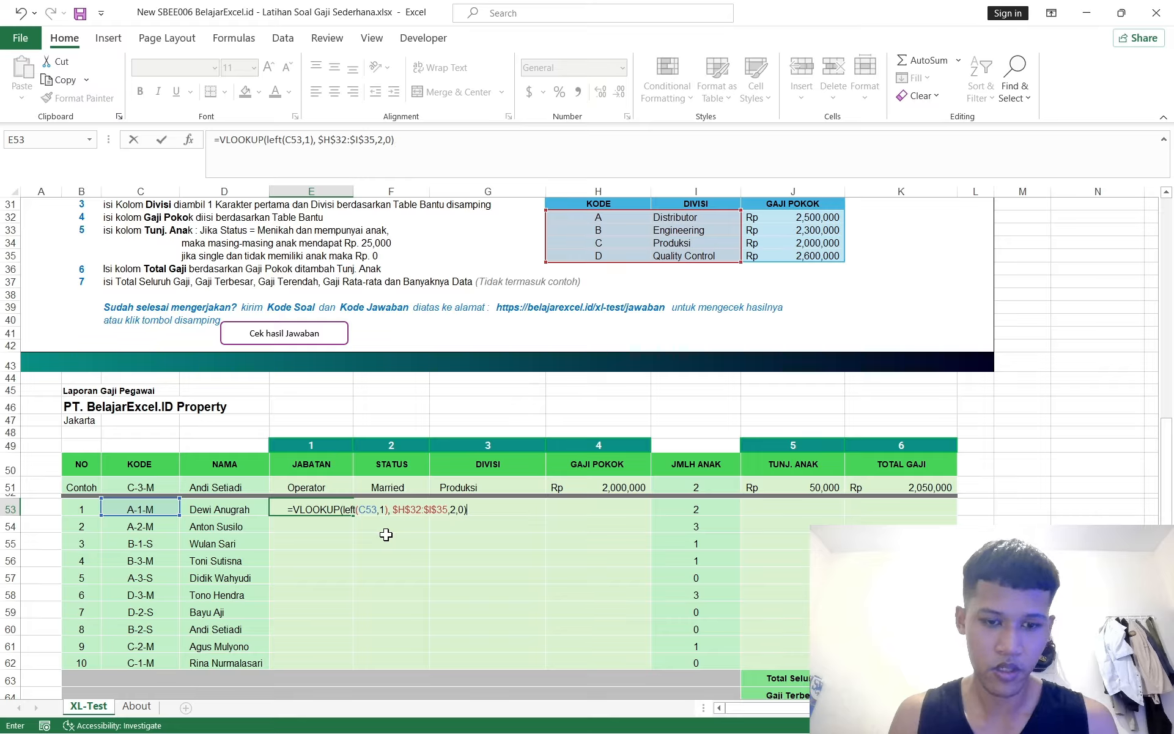
text())
key(Return)
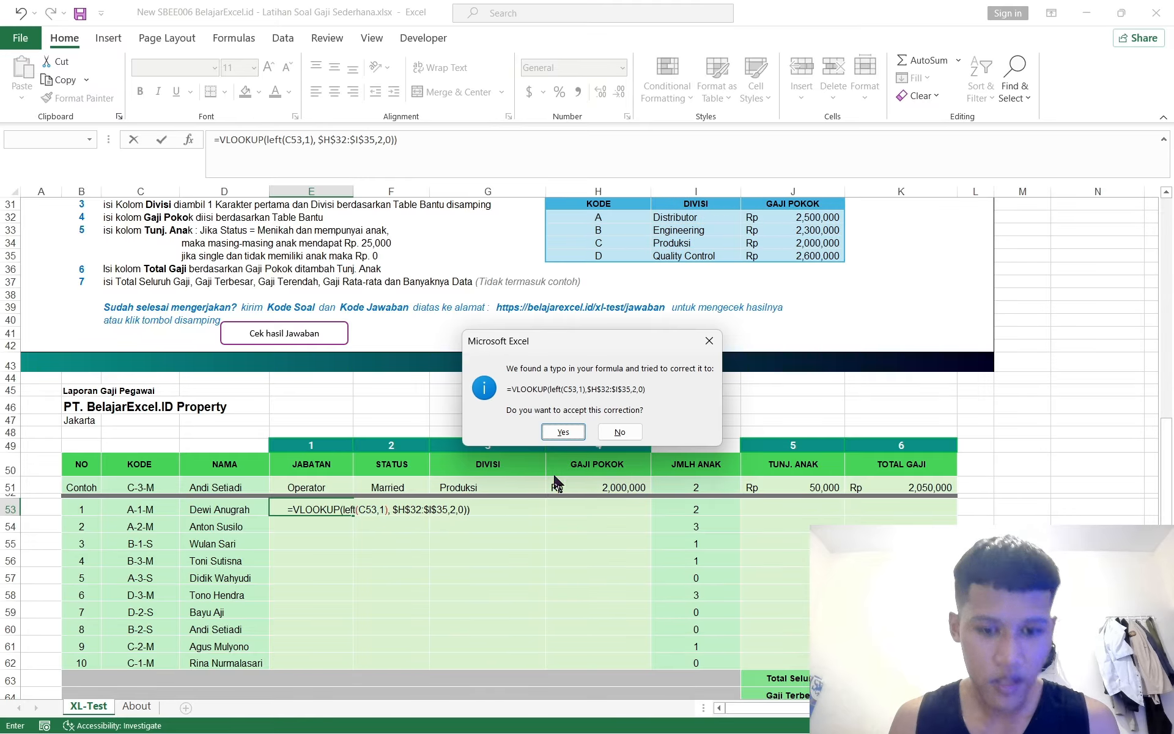
Decline the suggested correction, remove the surplus closing parenthesis from the E53 formula and enter it
click(629, 434)
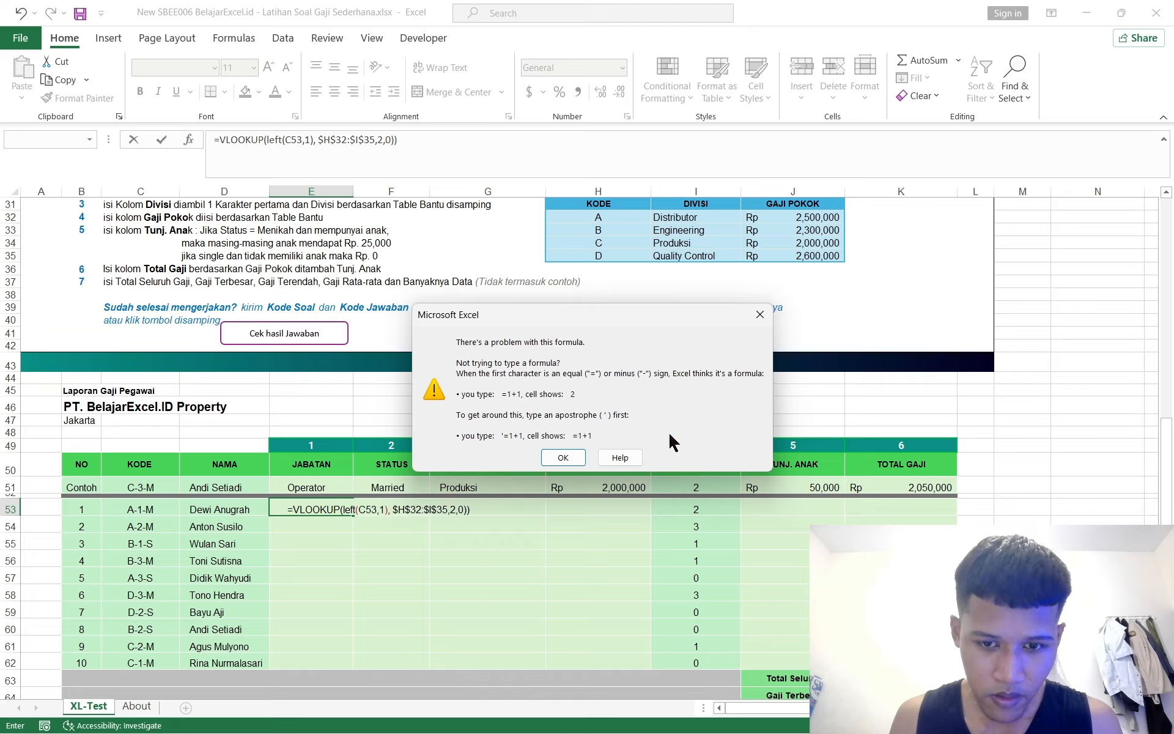
click(760, 317)
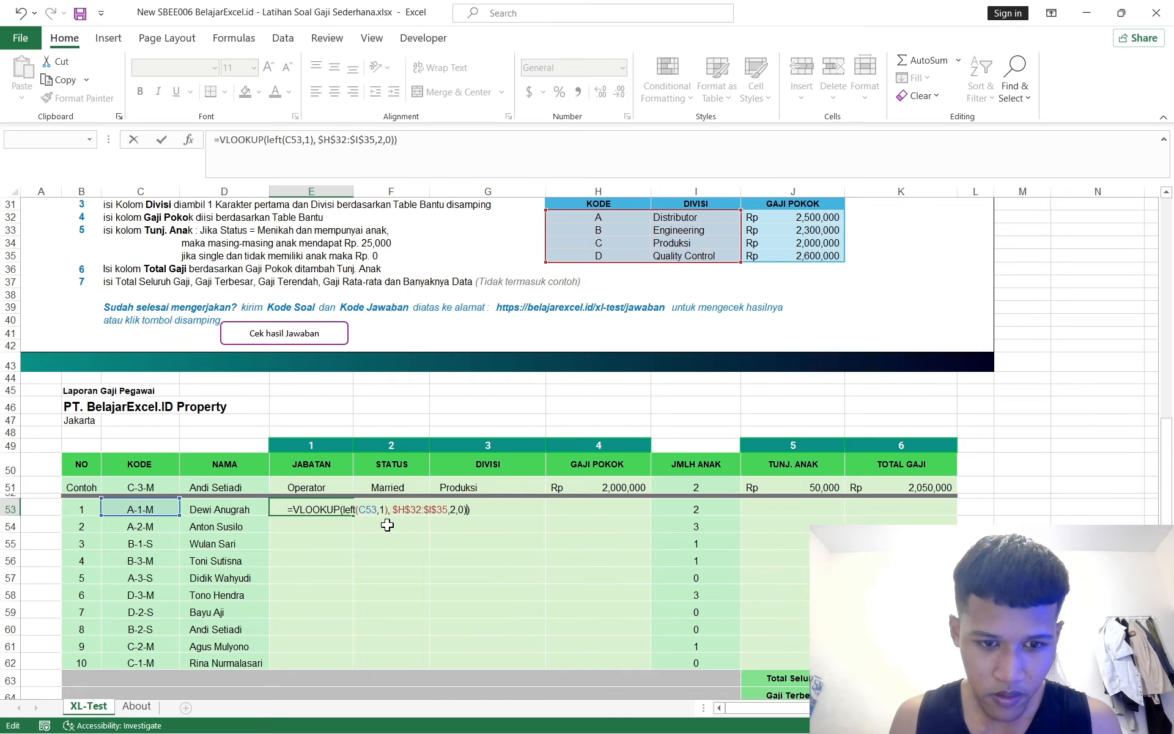
click(440, 509)
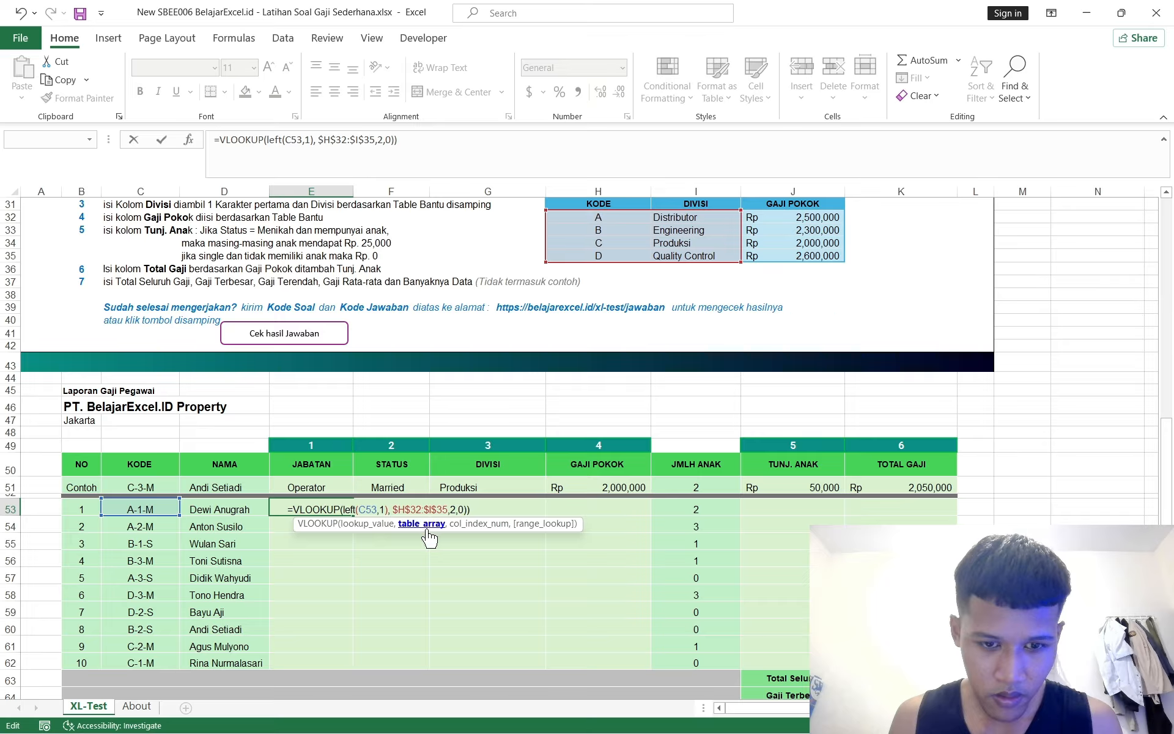
click(422, 525)
click(464, 524)
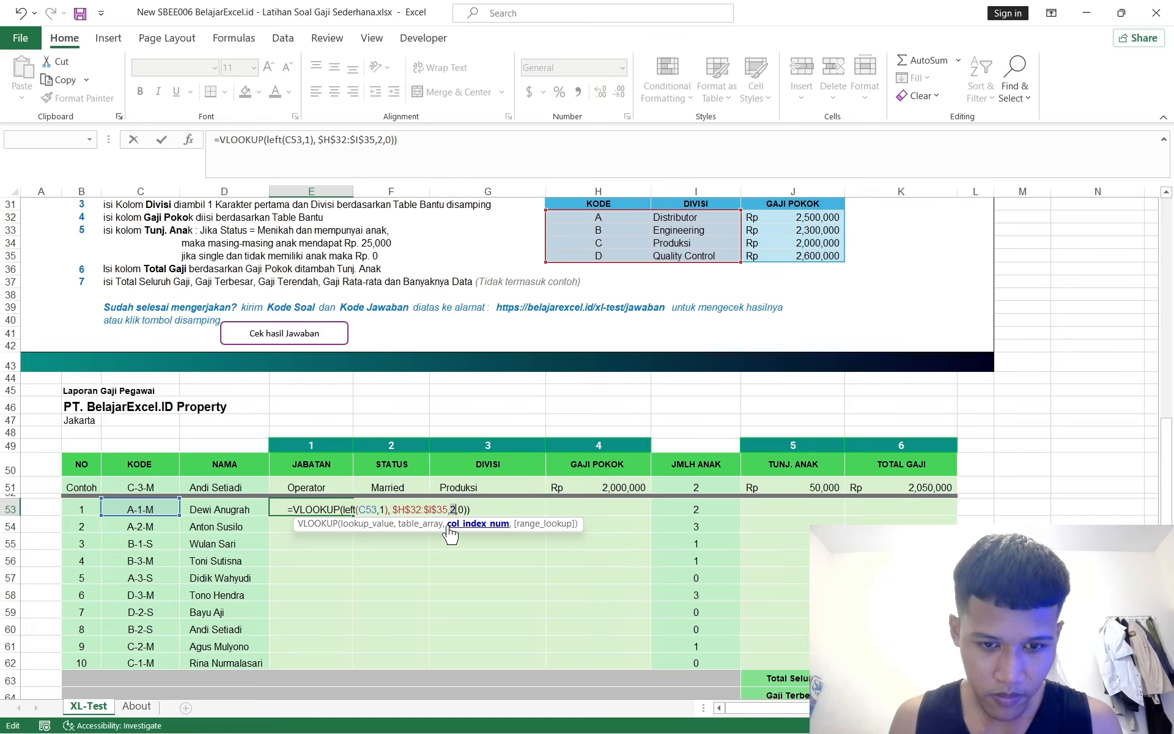
click(541, 524)
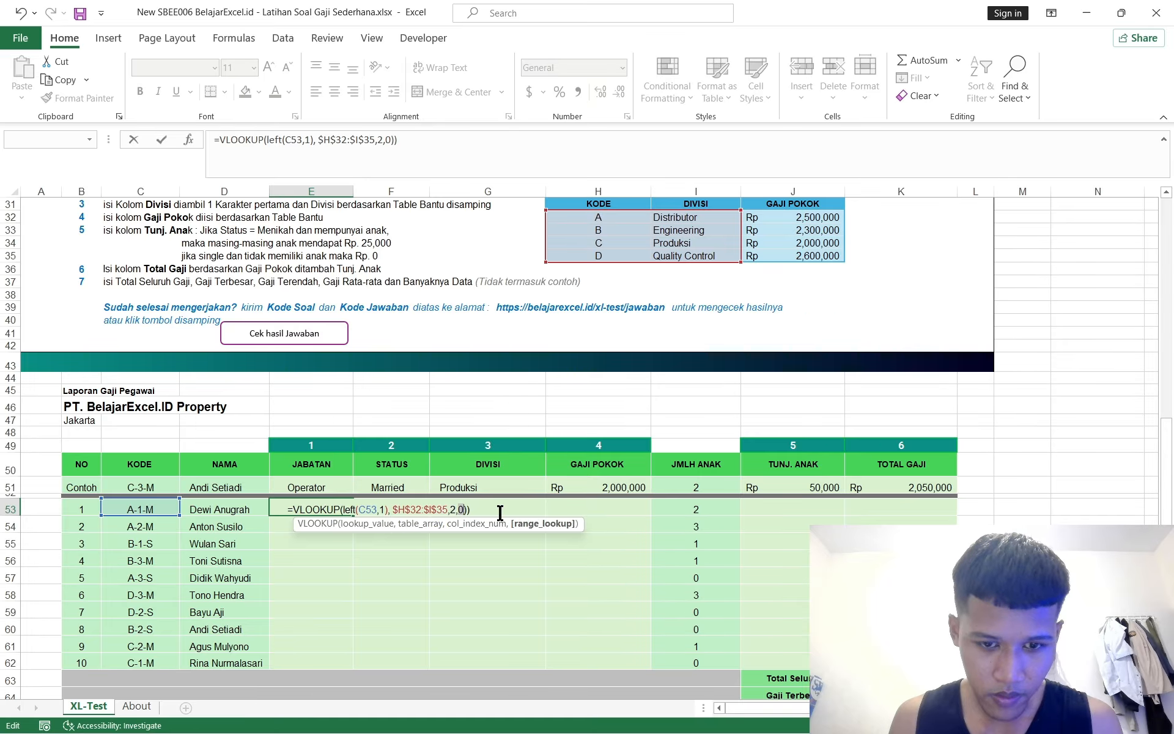
click(468, 507)
key(BackSpace)
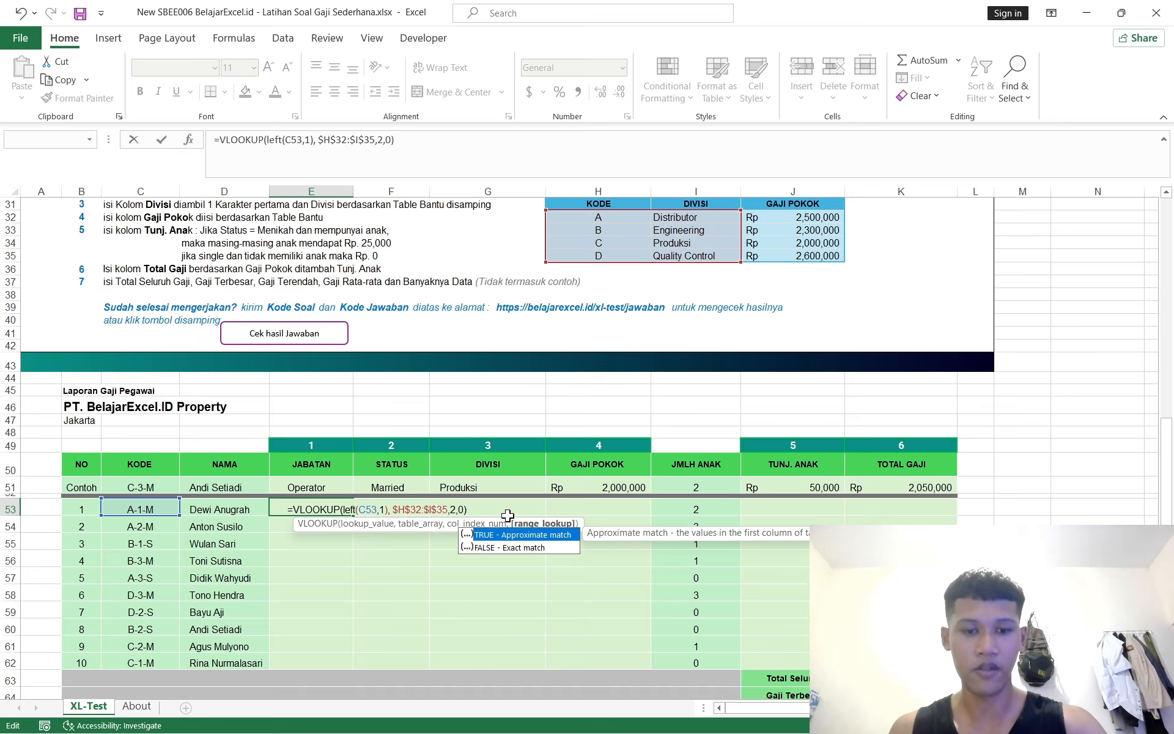
key(Return)
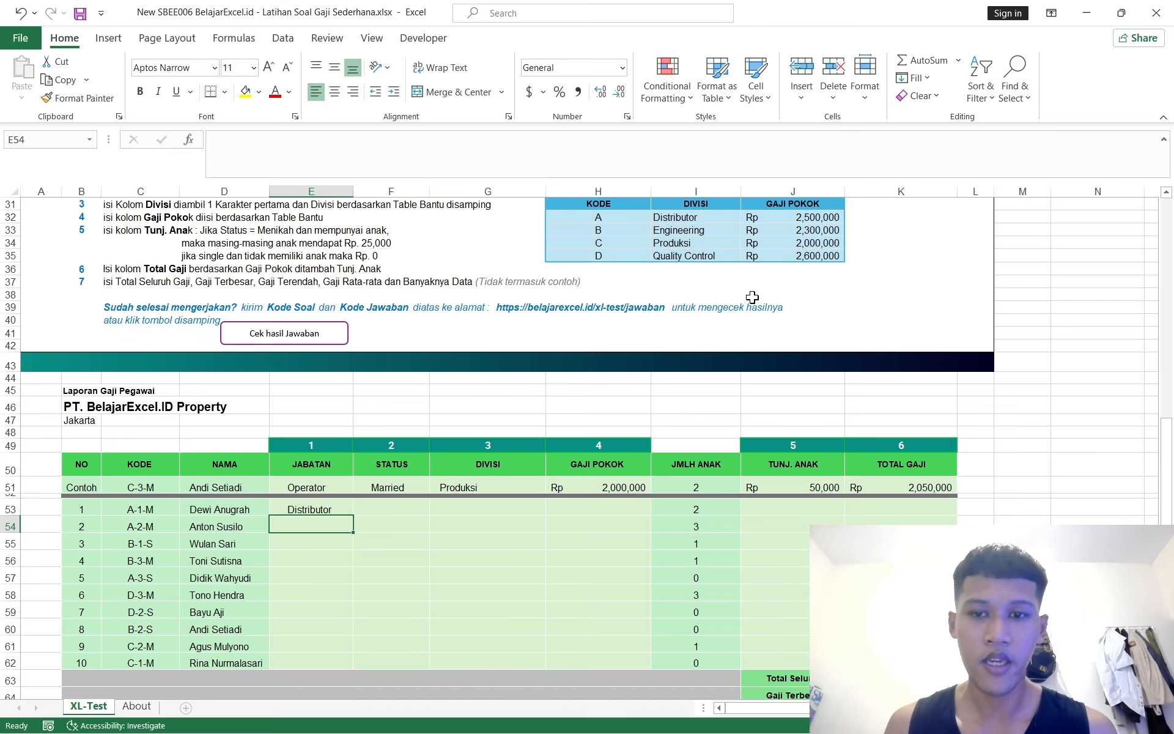
Fill the E53 Jabatan formula down through E62 for all ten employees
scroll(584, 374, down, 2)
click(310, 440)
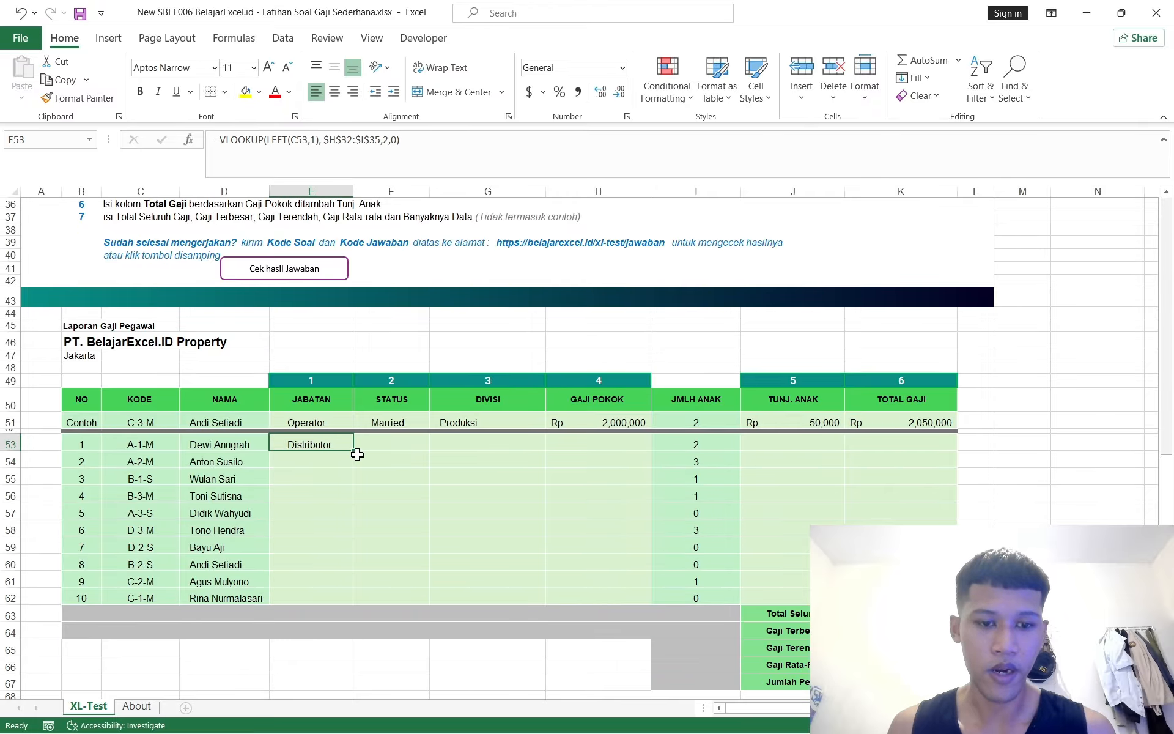
drag(354, 452, 357, 602)
click(388, 513)
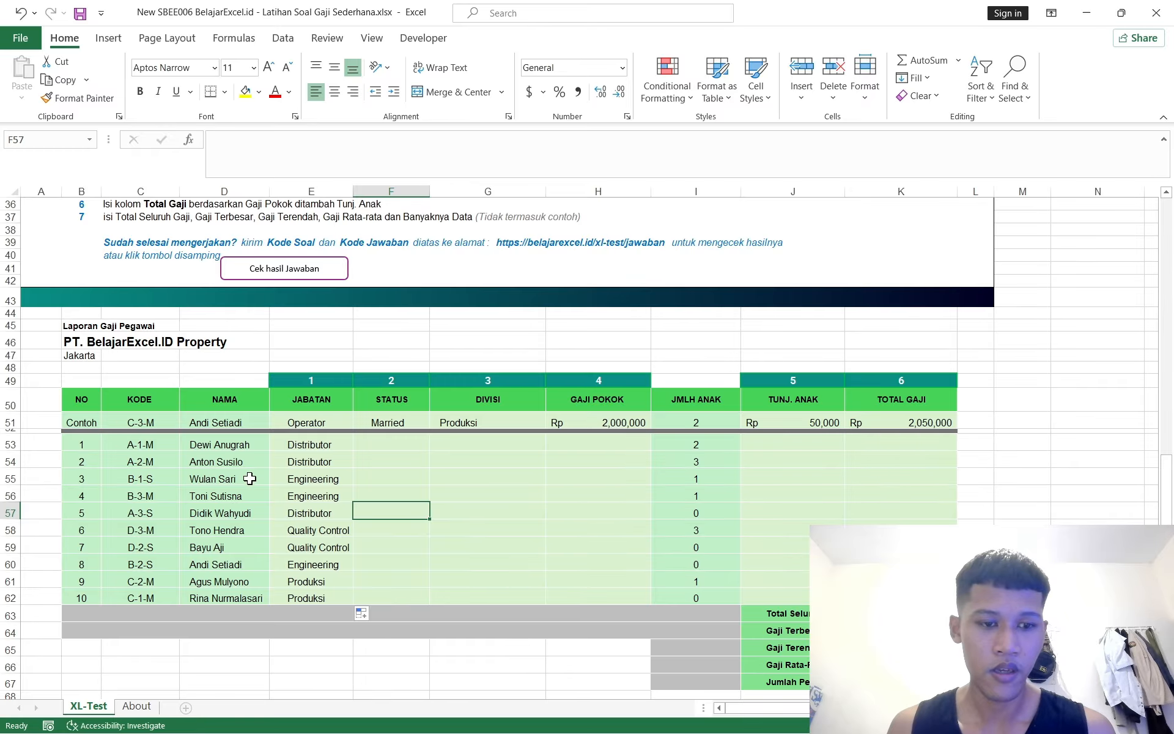
Compare the employee codes with Table Bantu and review the instructions for the Status column, with F53 selected
scroll(406, 466, up, 2)
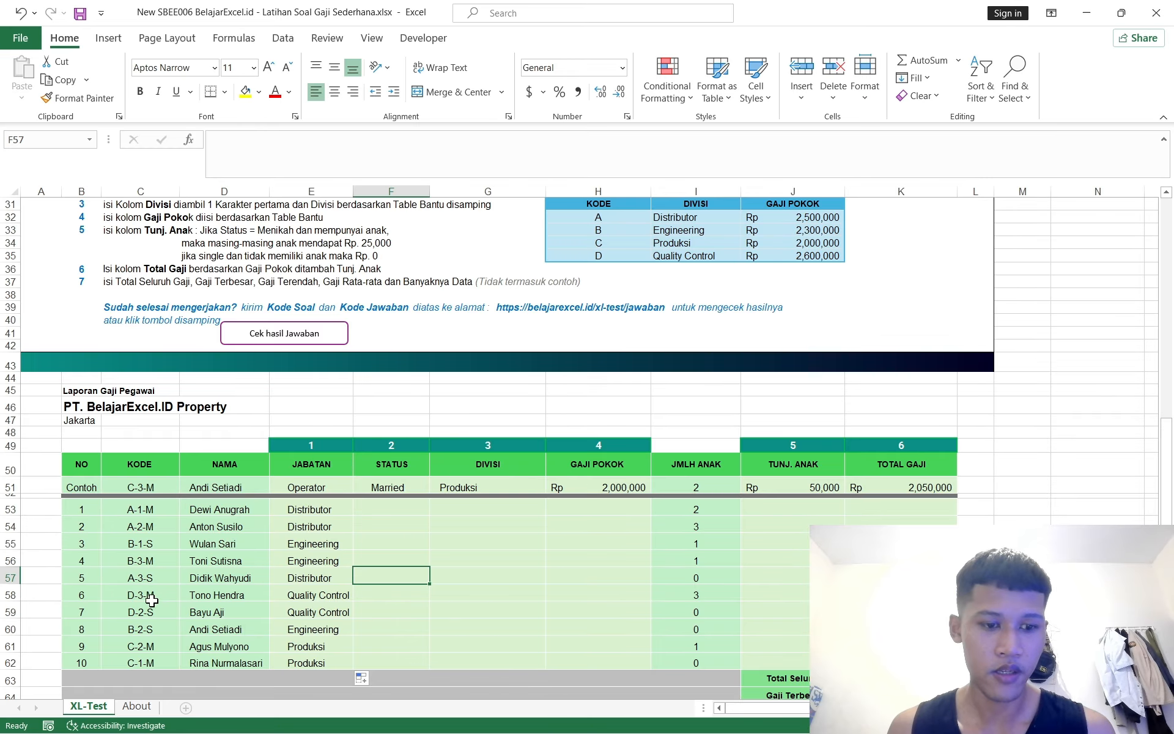
click(160, 649)
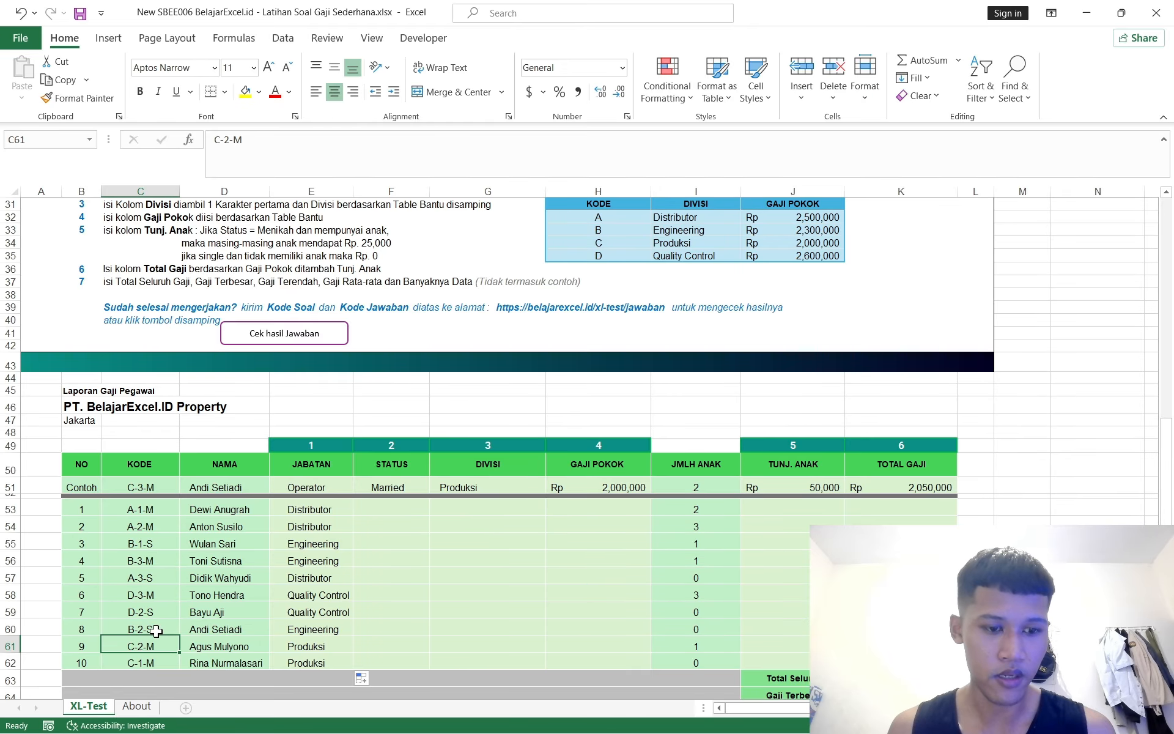
click(149, 612)
scroll(428, 611, up, 2)
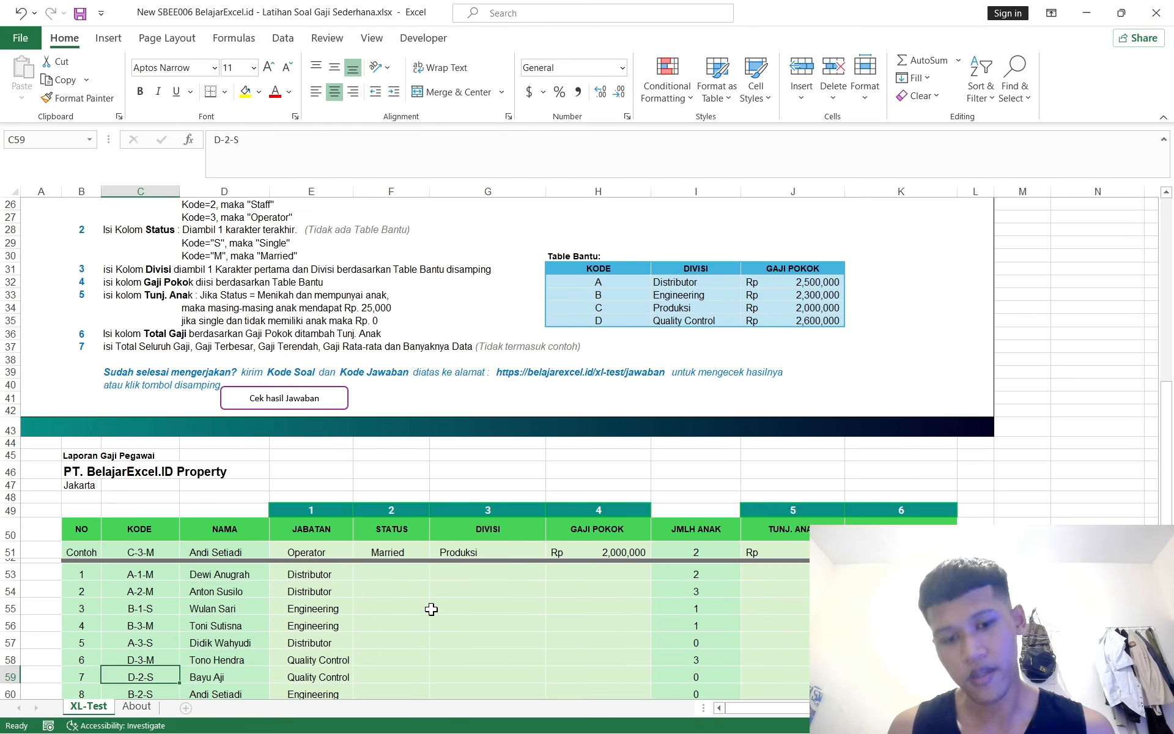
click(399, 574)
scroll(438, 574, up, 3)
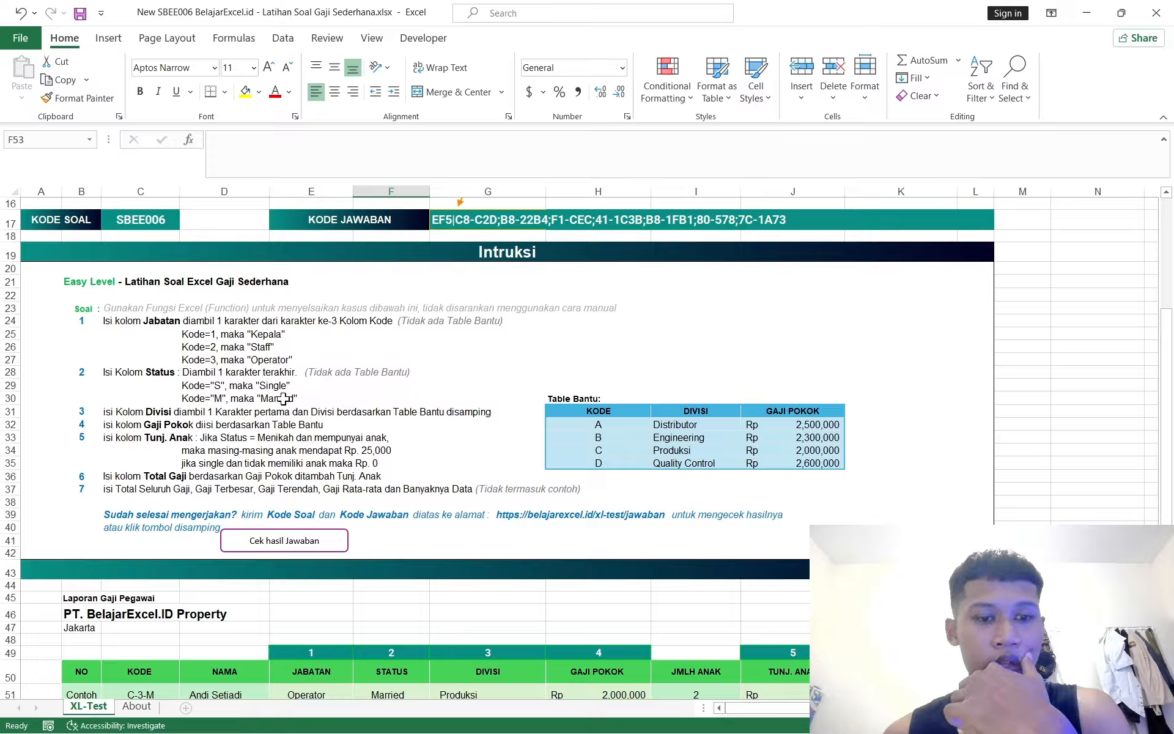
scroll(298, 395, down, 2)
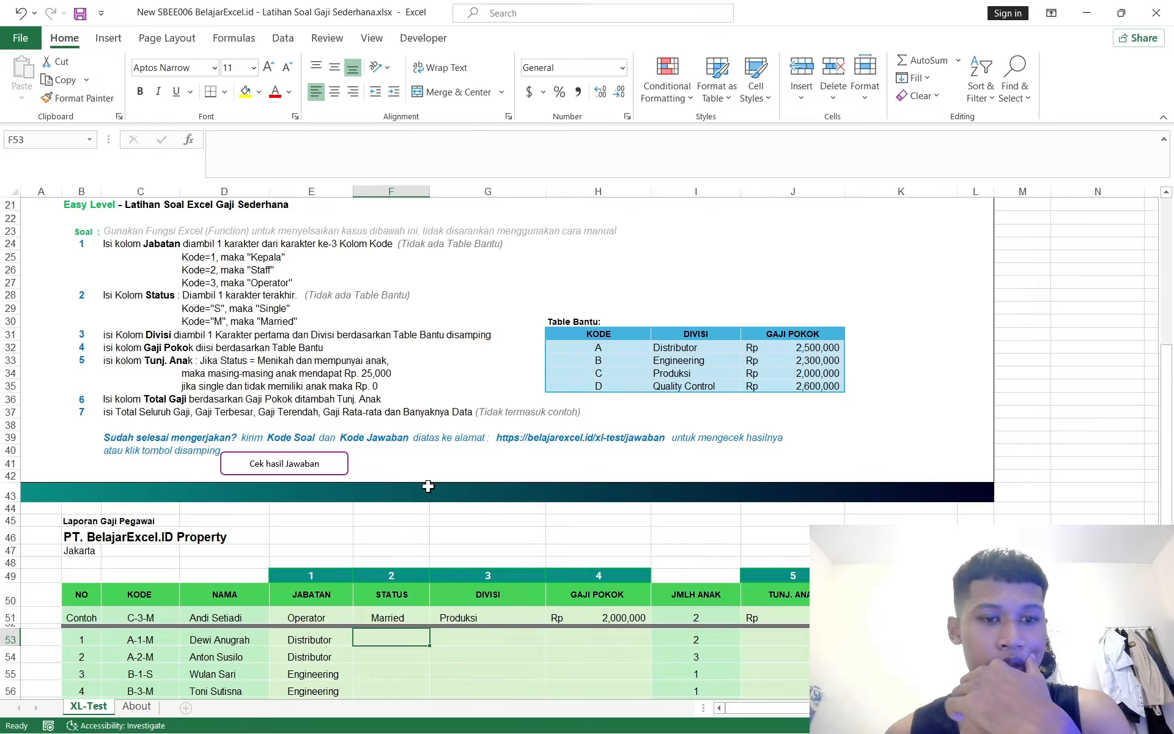
scroll(428, 486, down, 2)
scroll(428, 486, up, 2)
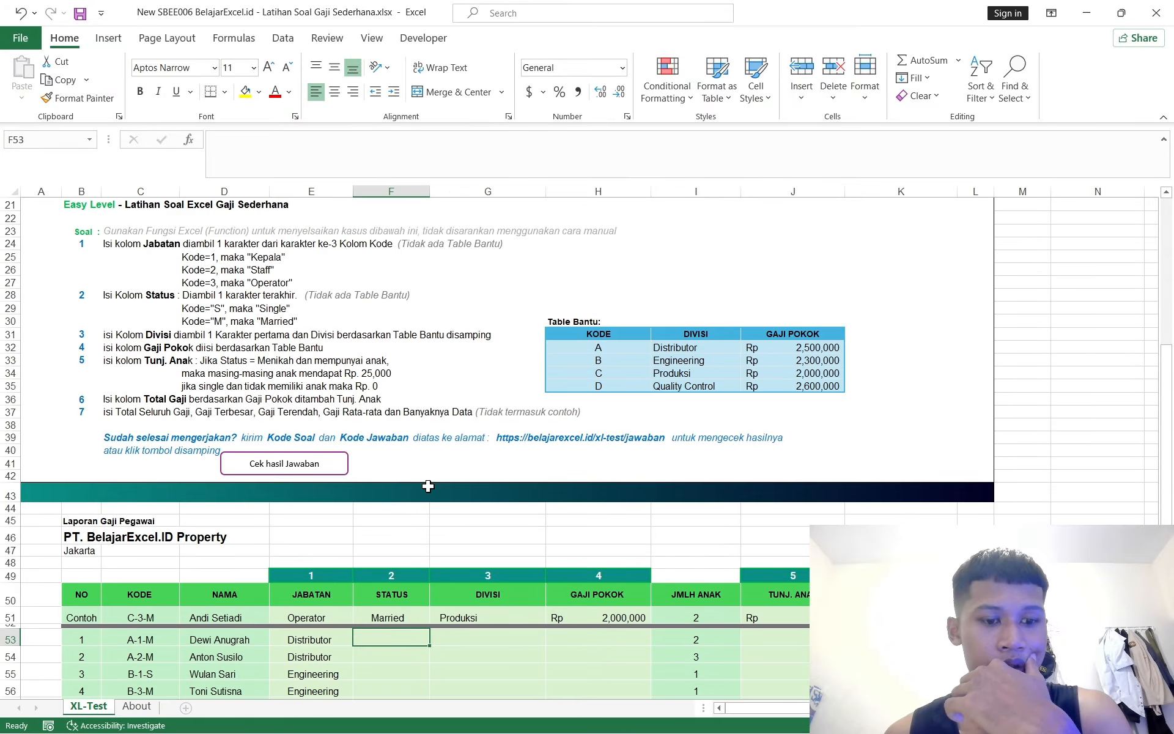
scroll(428, 486, down, 4)
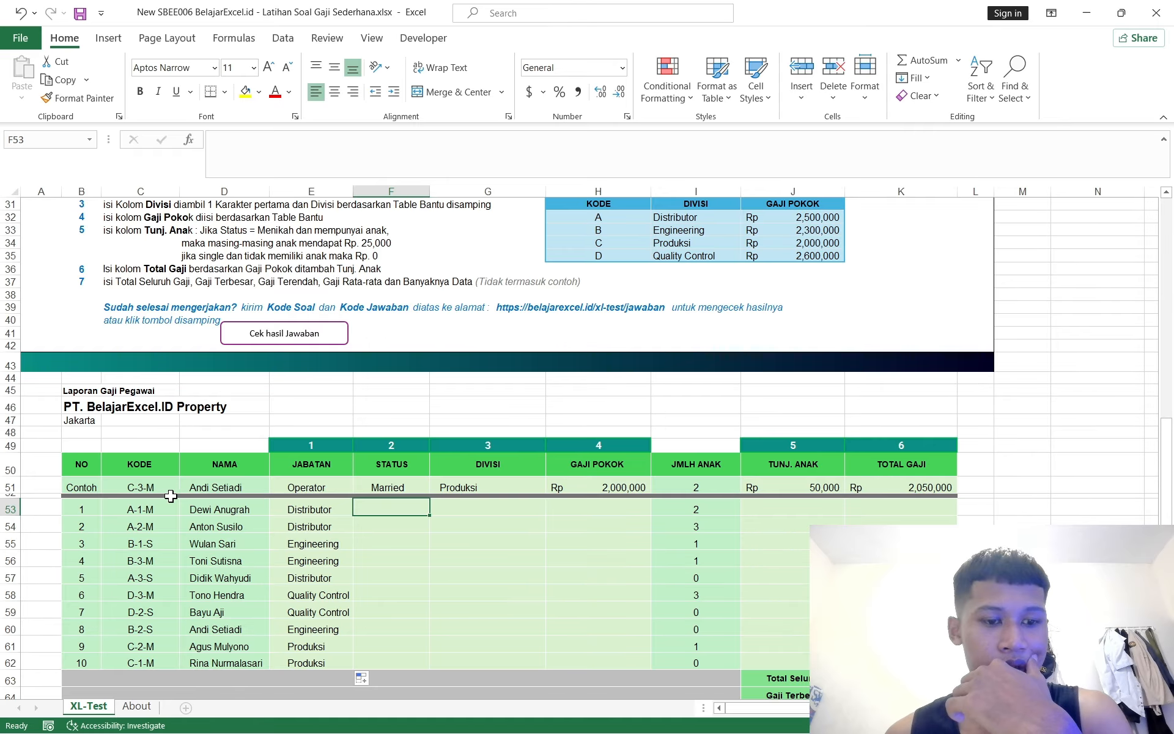
scroll(198, 489, up, 2)
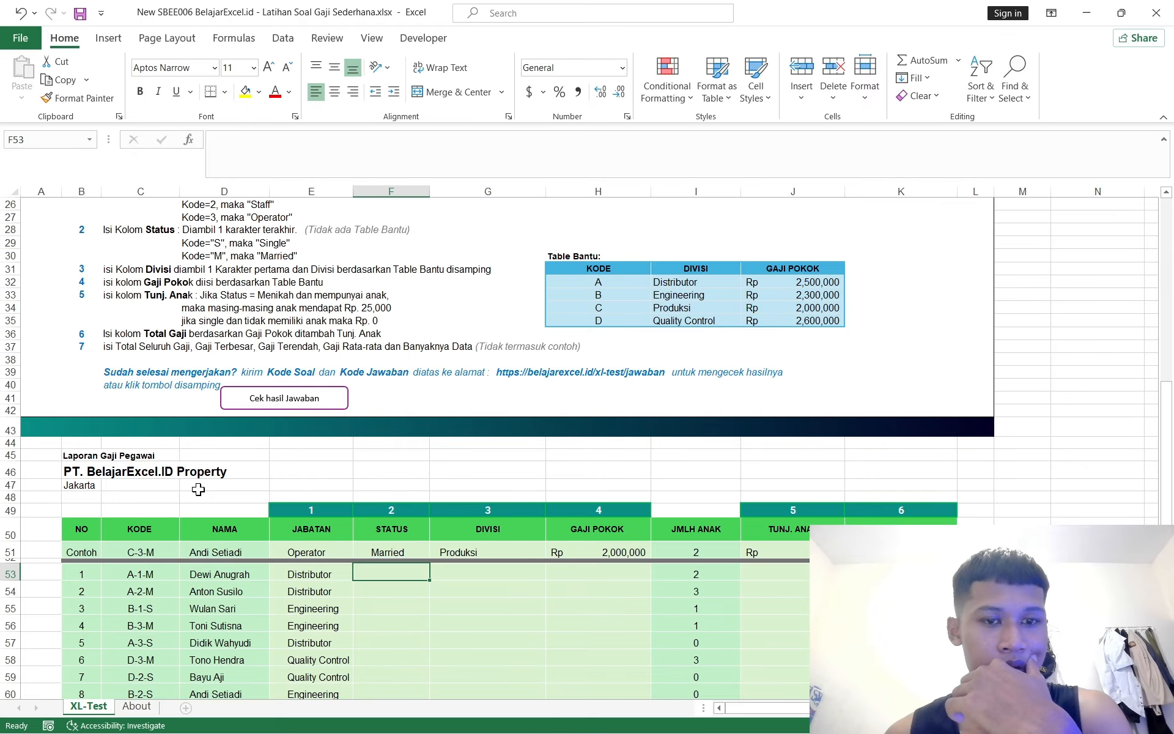
scroll(198, 489, down, 4)
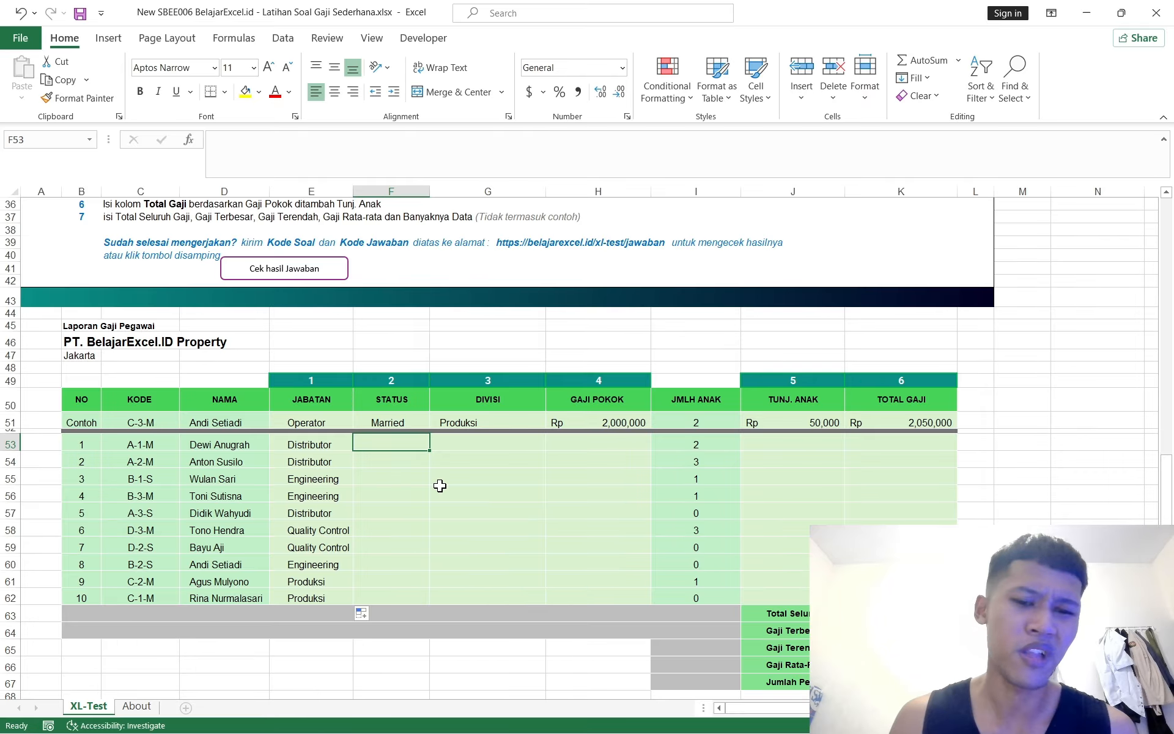
Start an IF formula in F53 that tests whether RIGHT(C53,1), the code's last character, equals "M"
text(=)
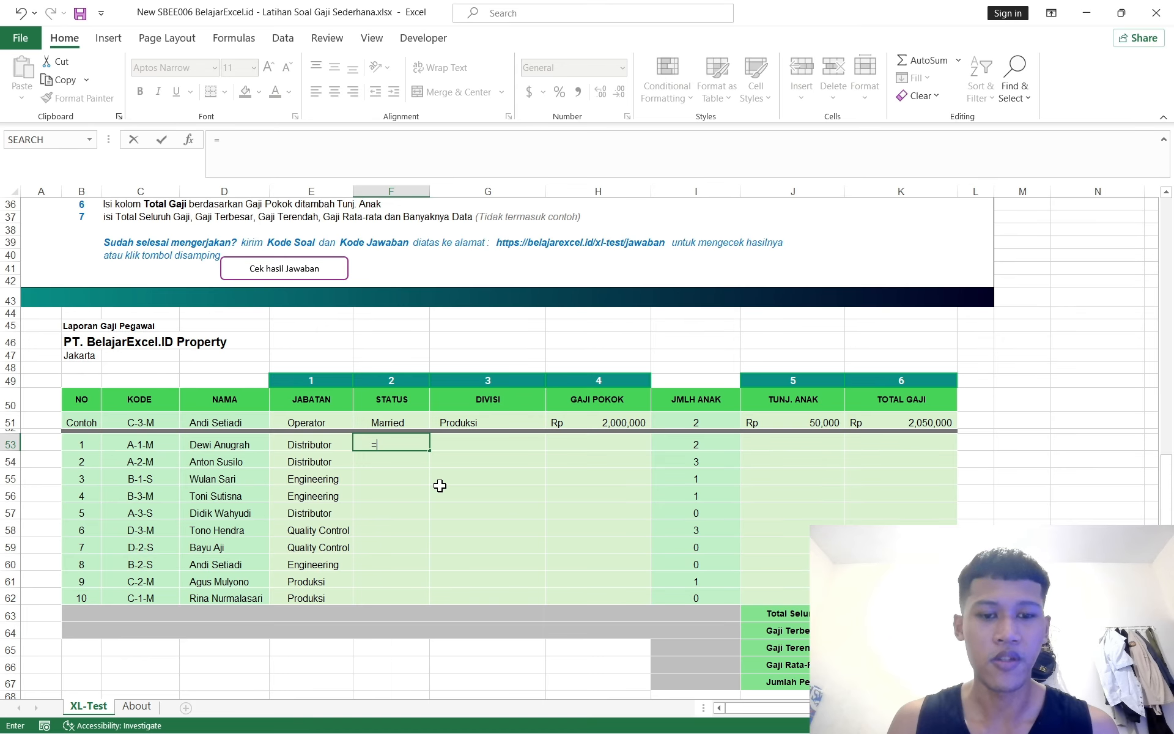
text(if()
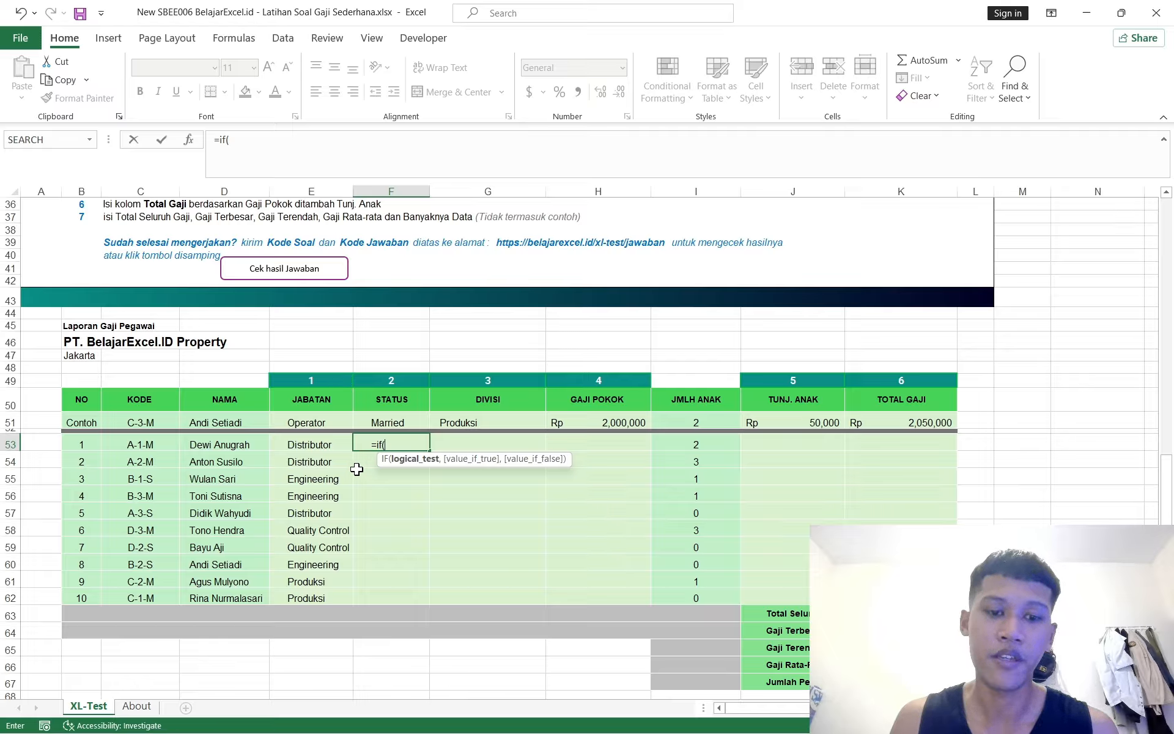
text(right()
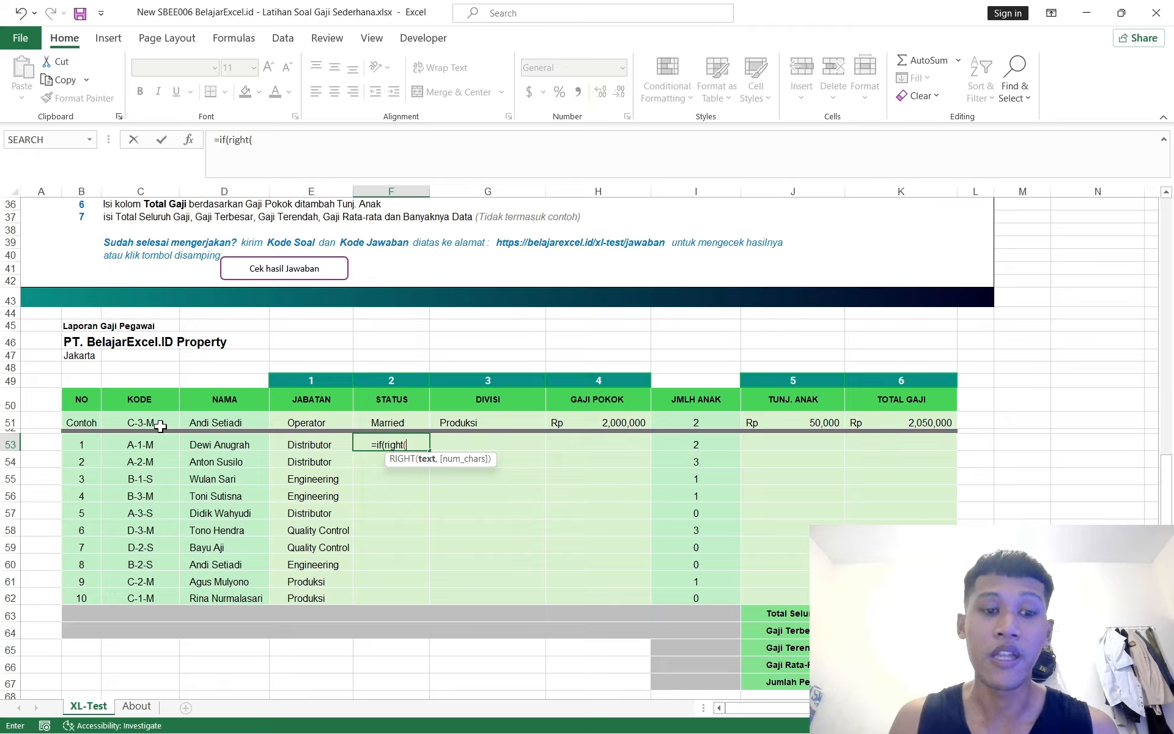
click(151, 444)
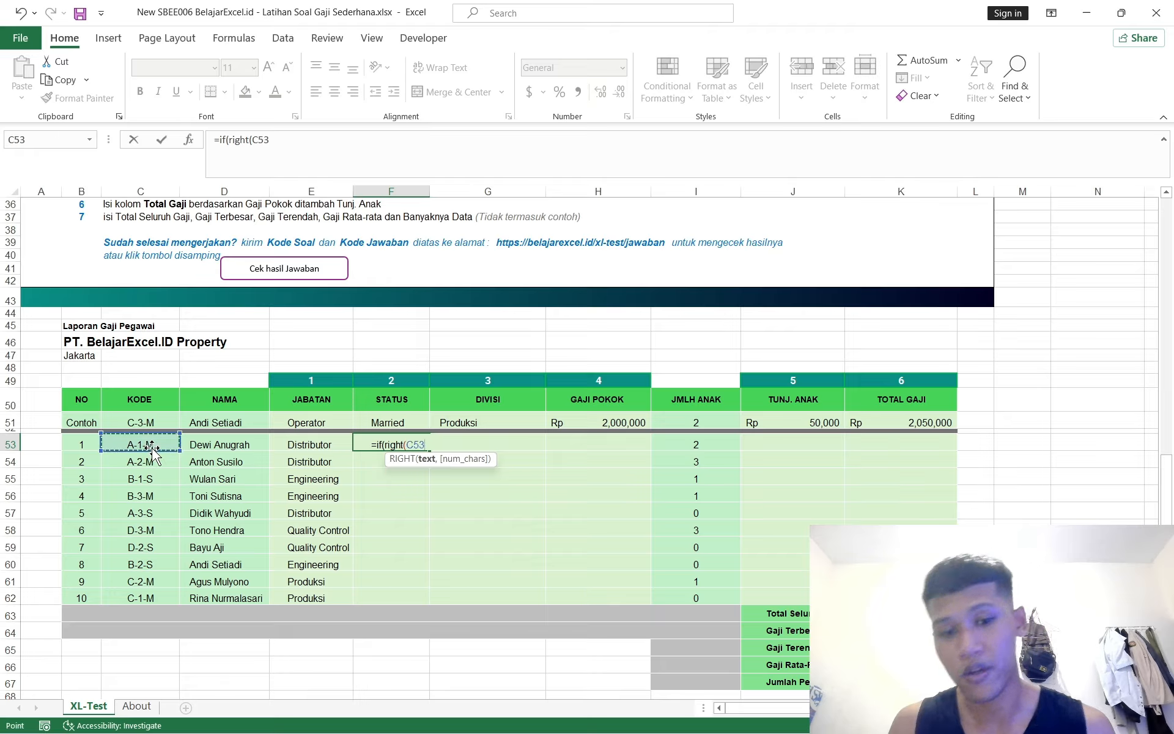
text(,1)="M)
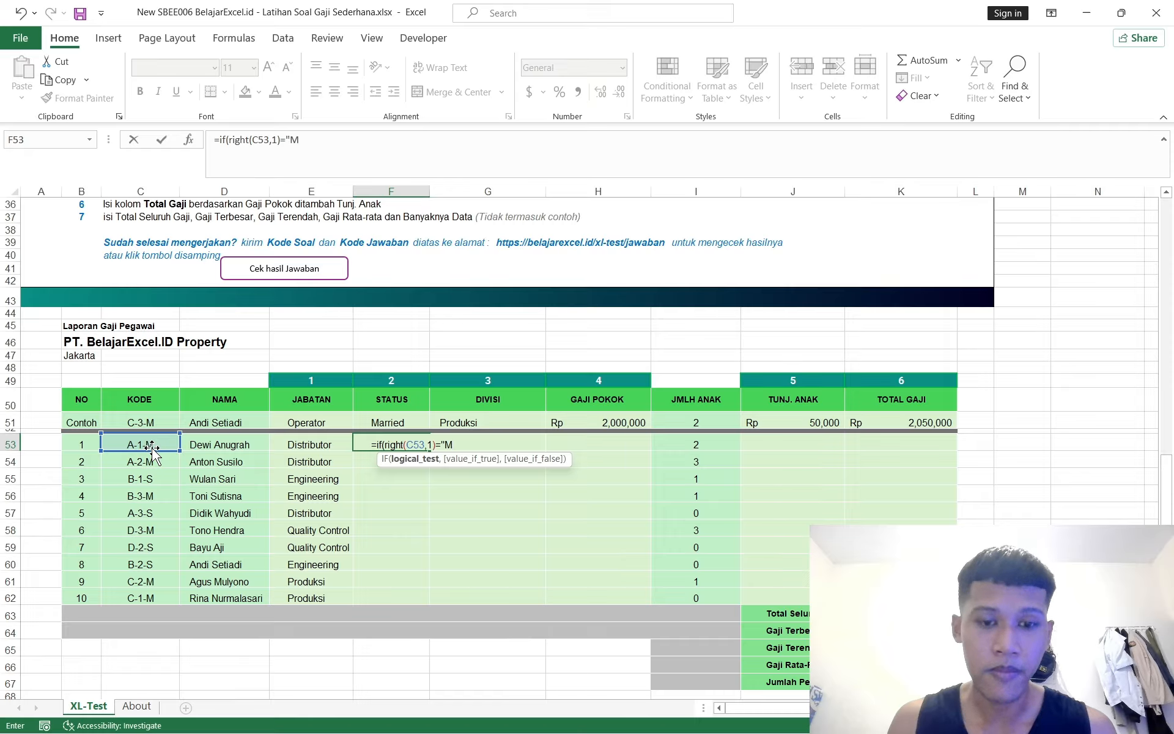
Complete the F53 formula with "Married" as the true value and "Single" as the false value, and enter it
text(", "Ma)
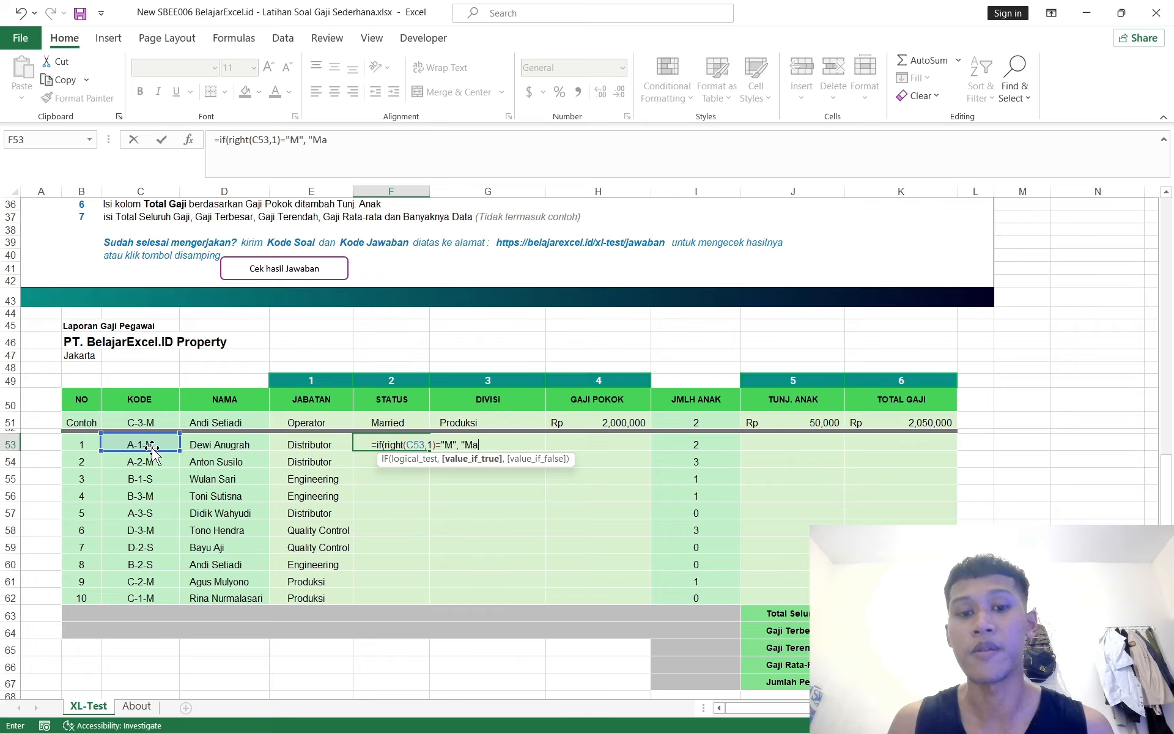
text(rried", )
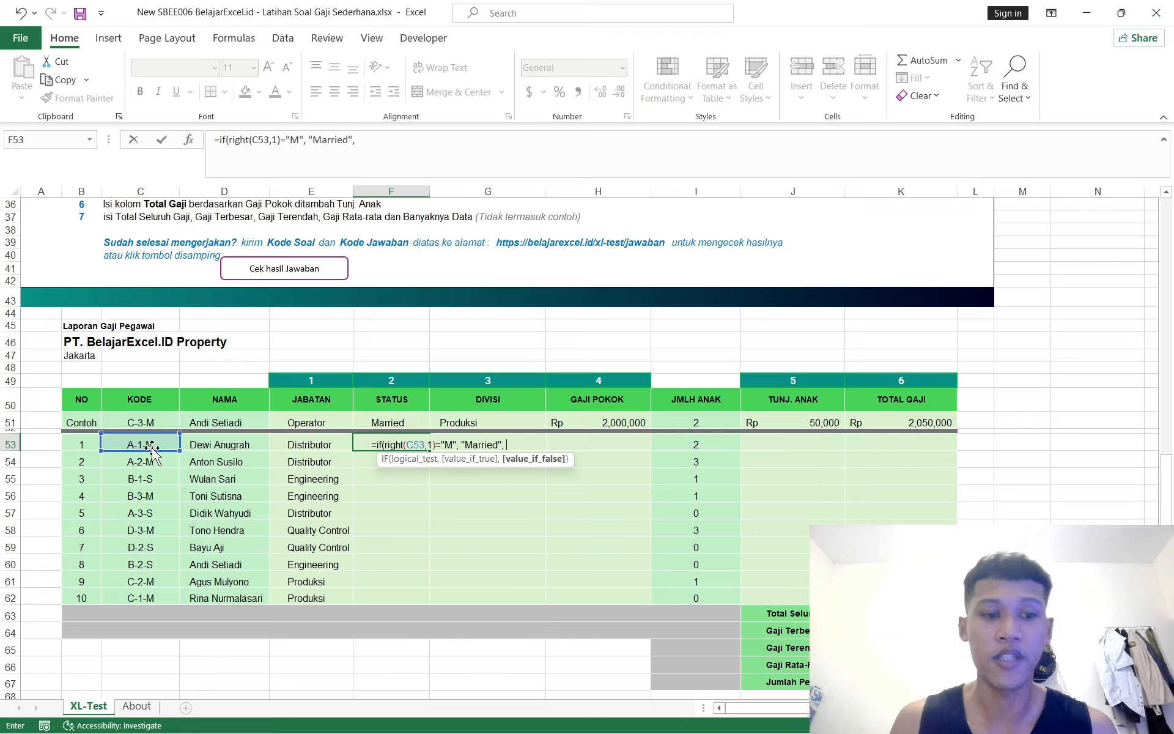
text("Si)
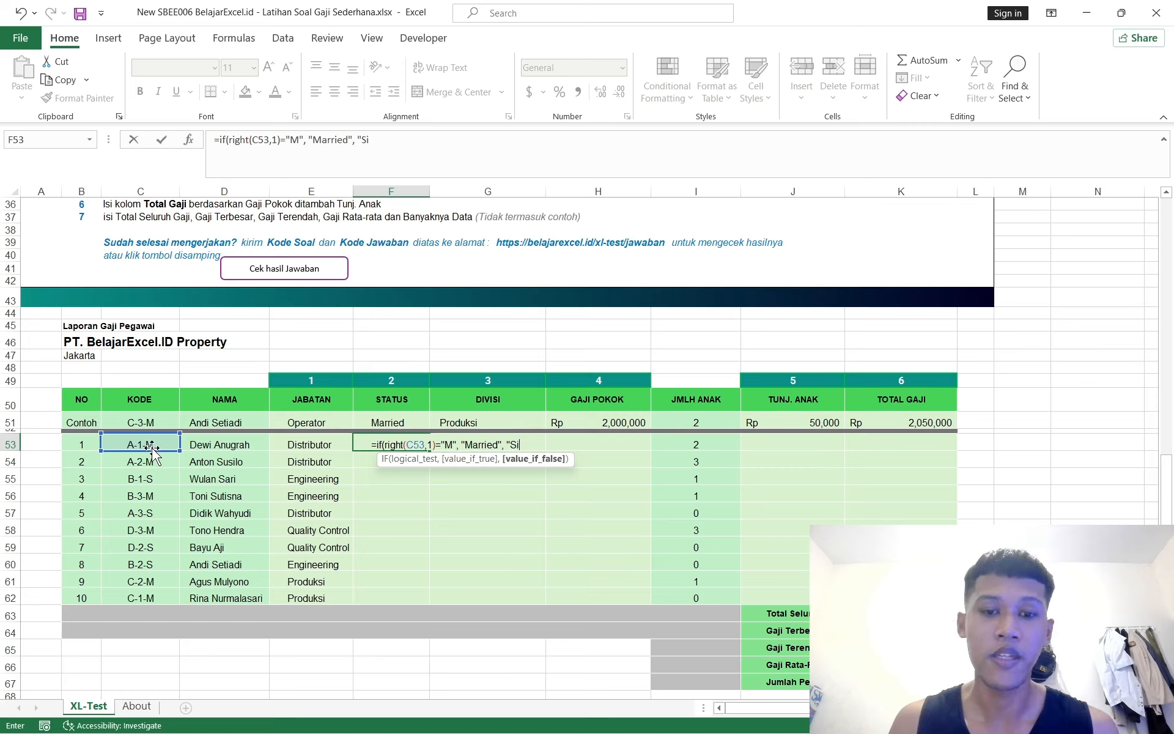
text(ngle)
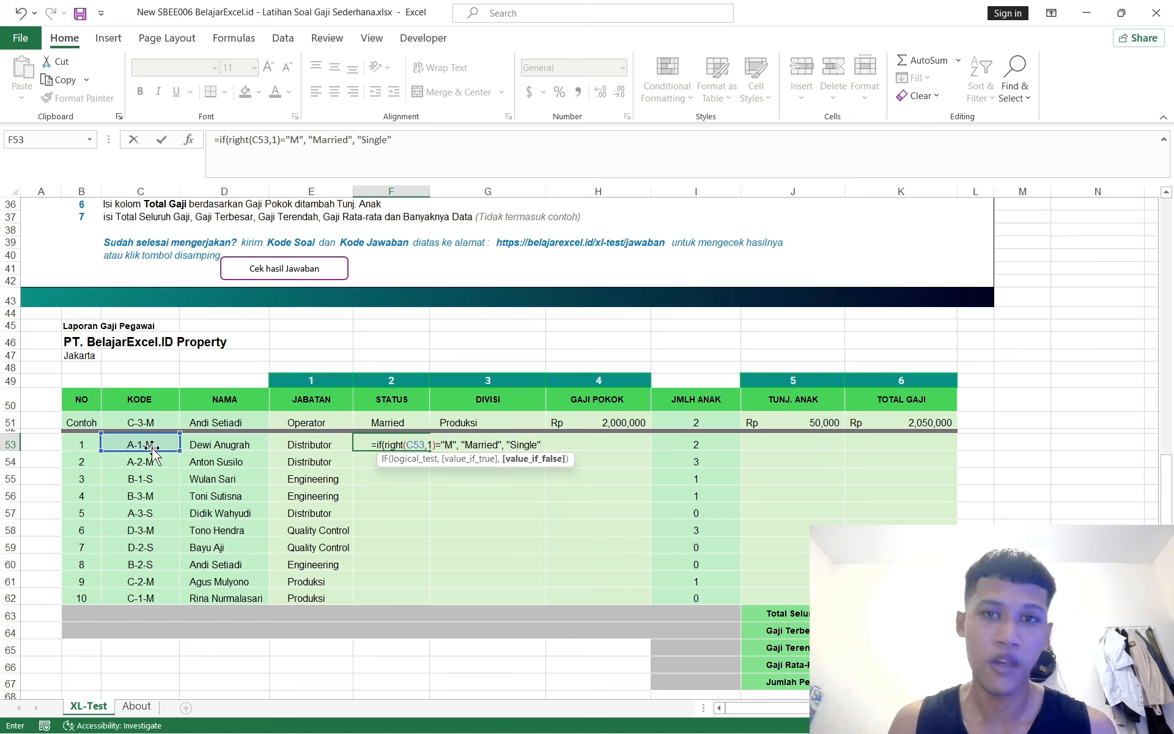
text(")
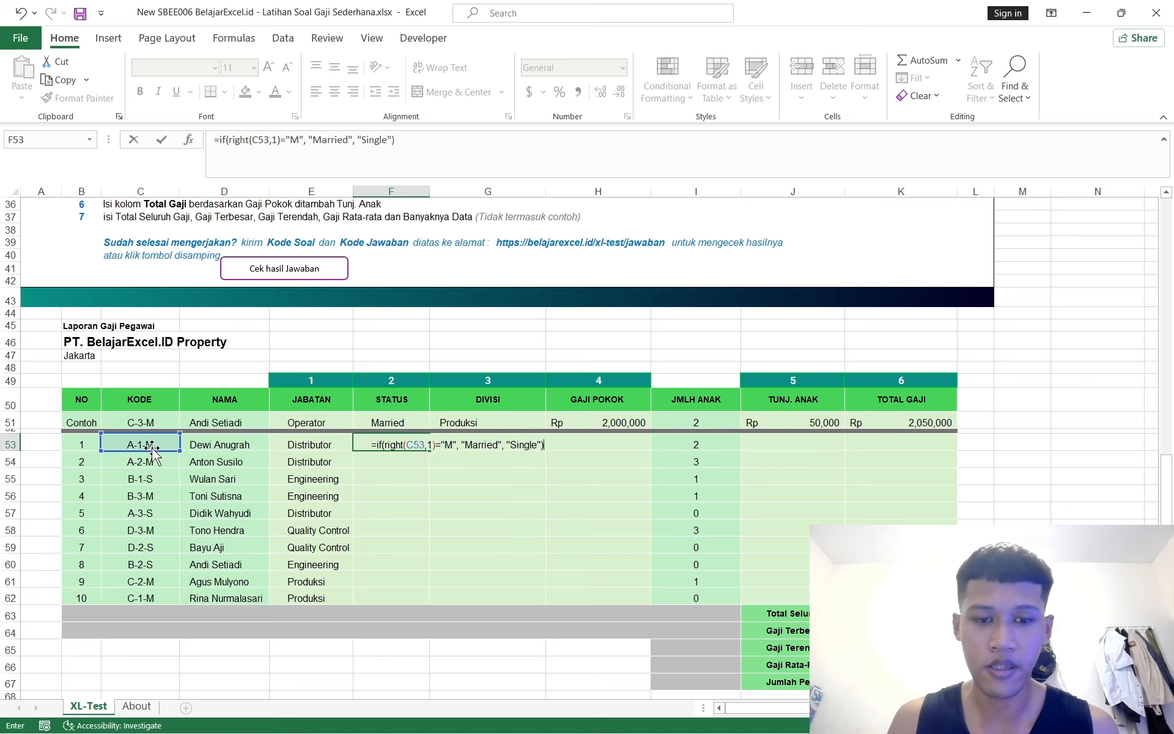
key(Return)
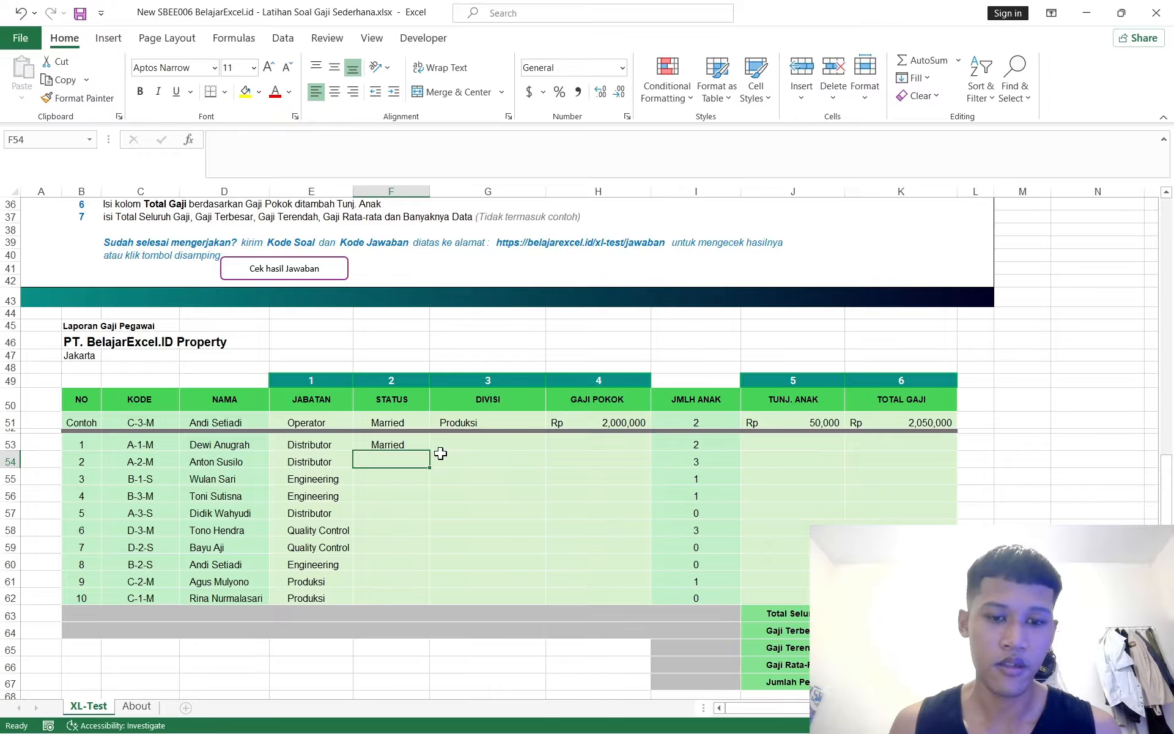
Fill the F53 Status formula down through F62
click(419, 444)
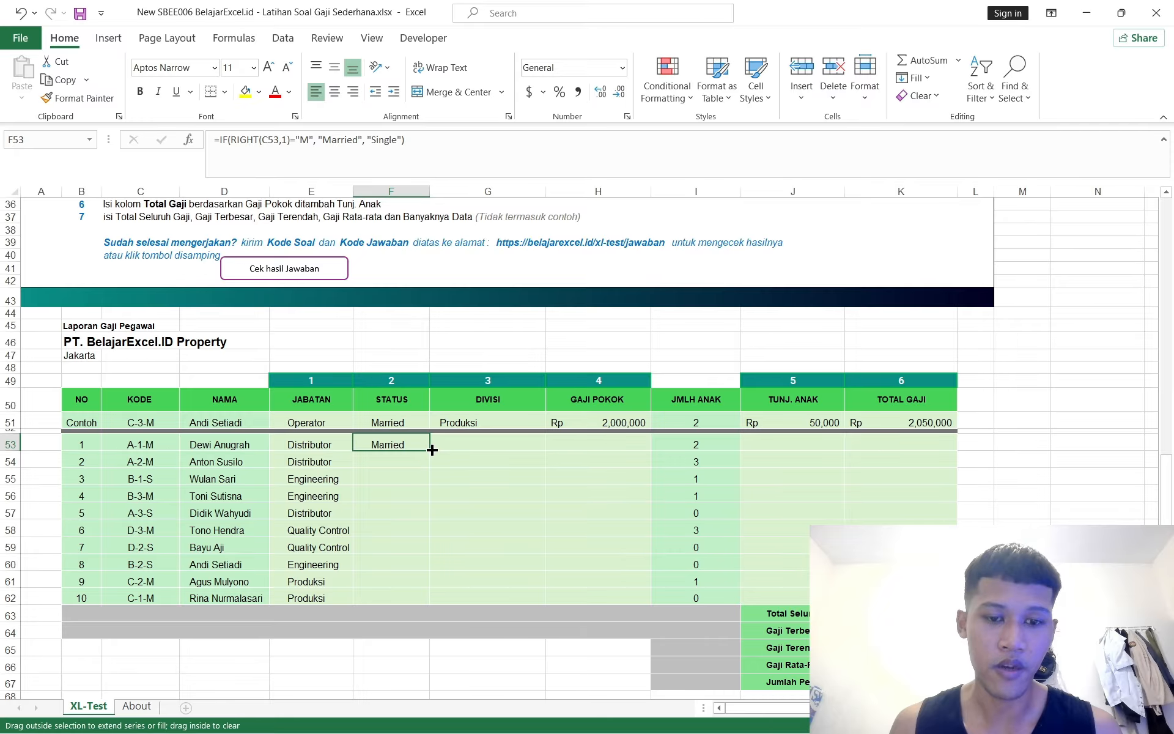
drag(432, 448, 434, 600)
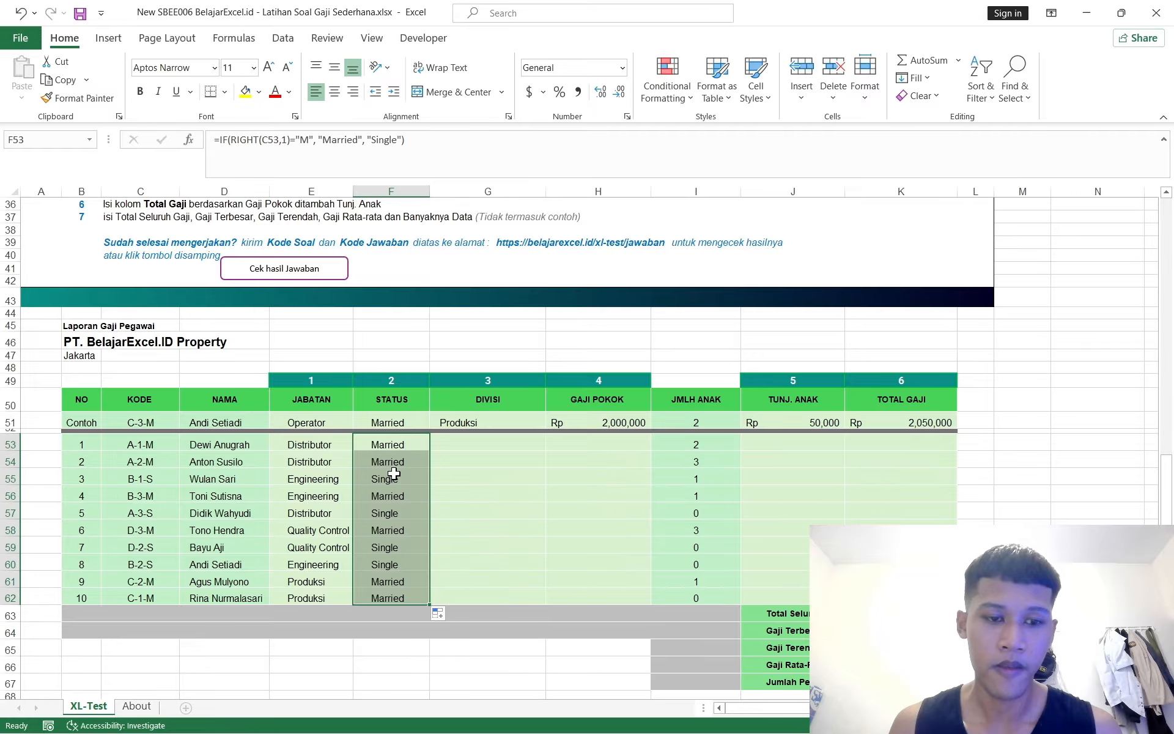
click(420, 559)
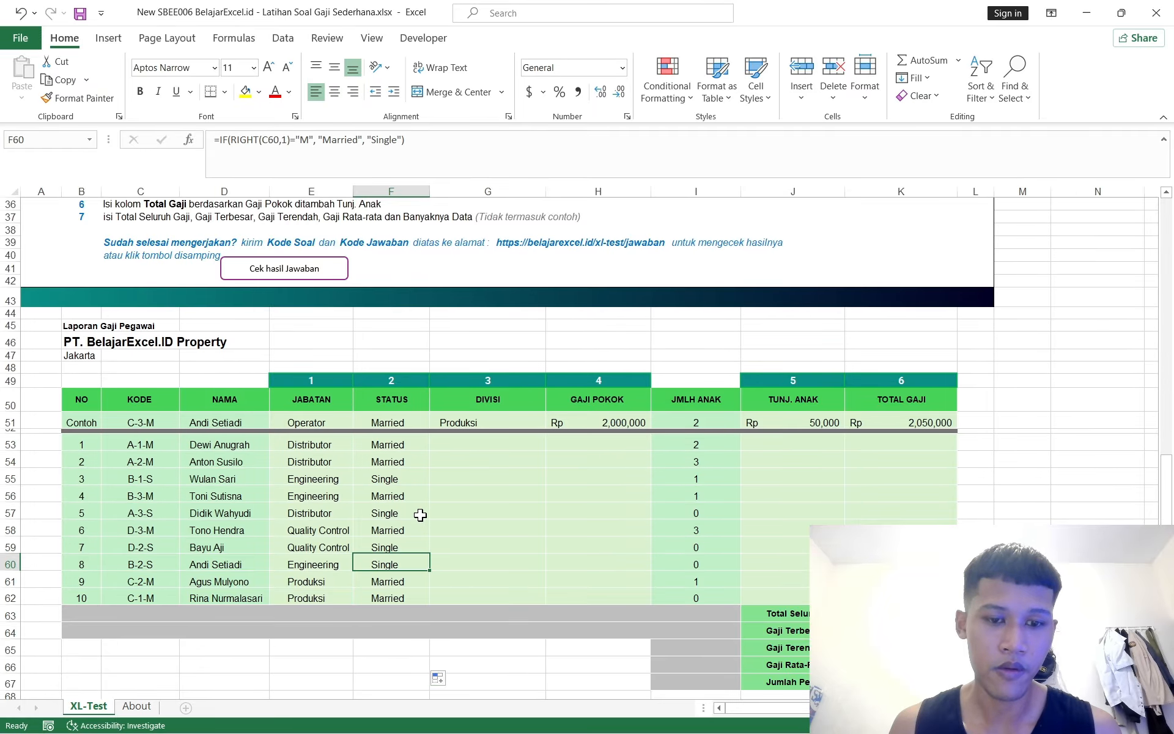
Select G53 and examine the column instructions, Table Bantu and the report layout to work out how the Divisi column is filled
scroll(419, 513, up, 7)
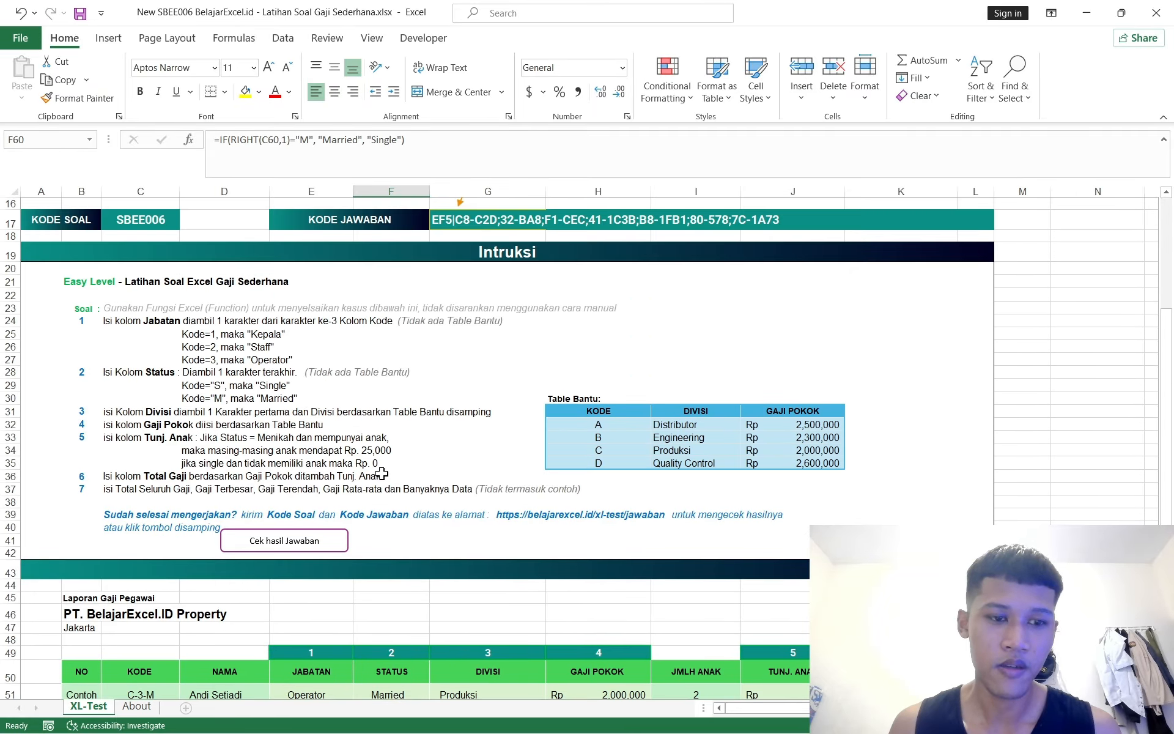
scroll(427, 472, down, 7)
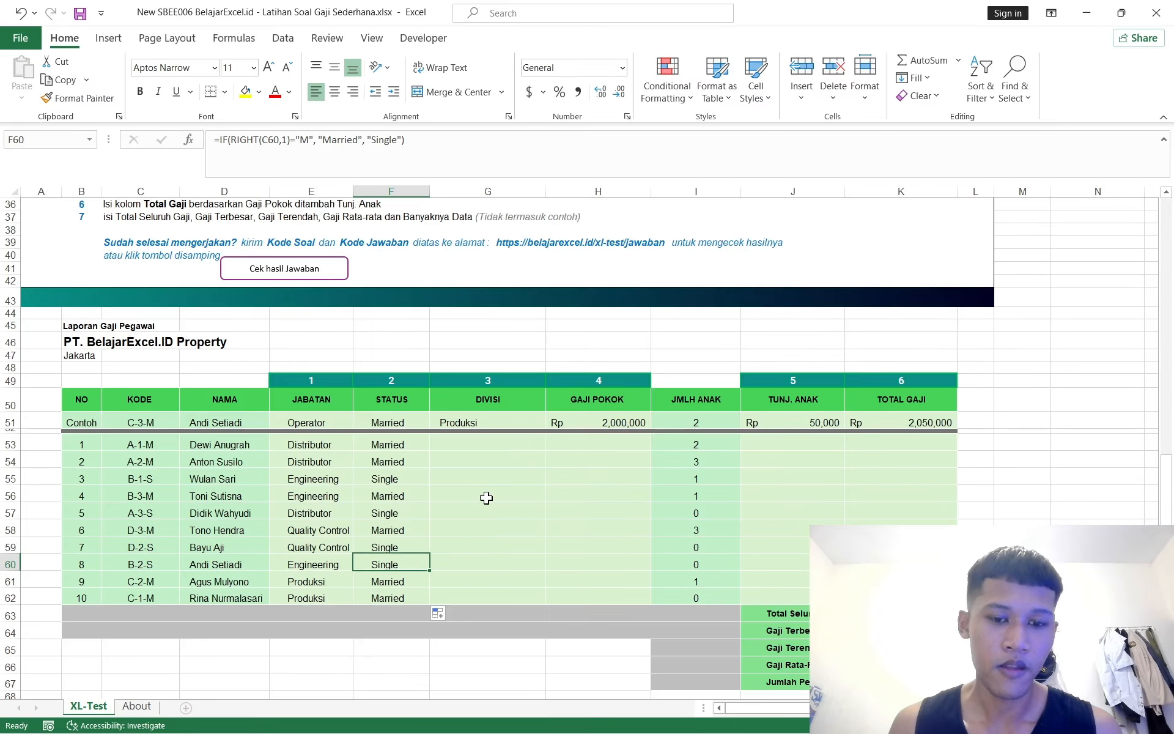
click(488, 444)
scroll(495, 448, up, 3)
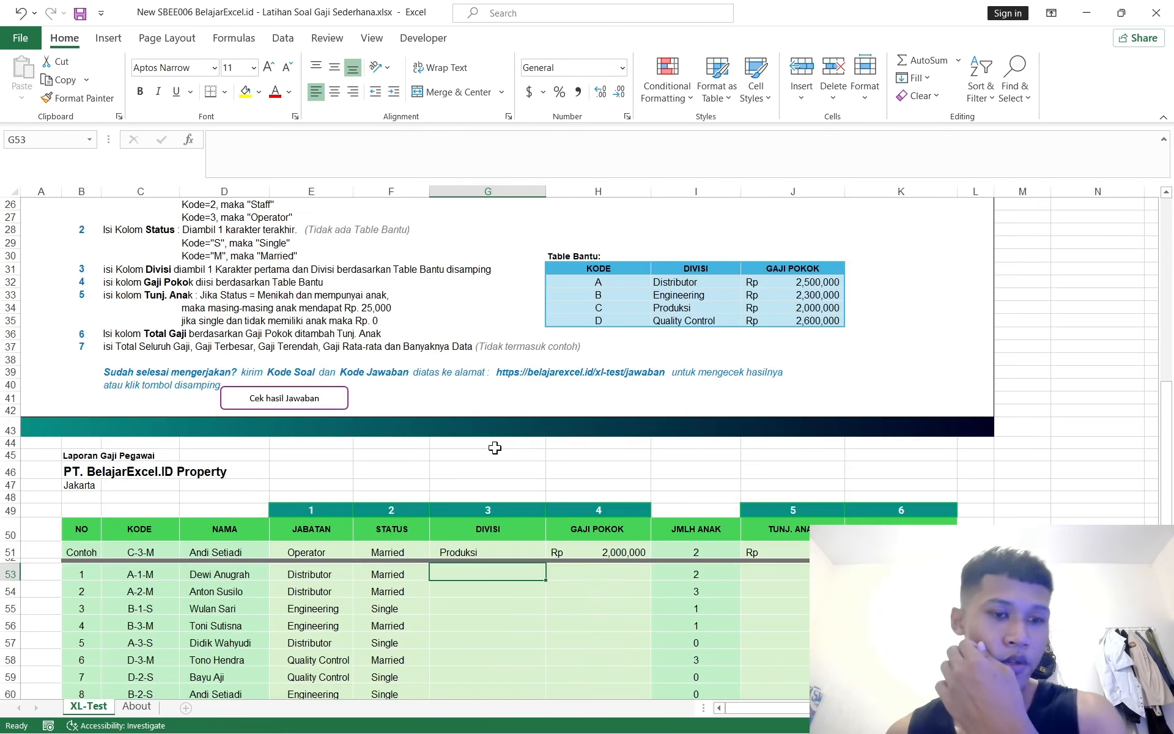
scroll(495, 448, up, 2)
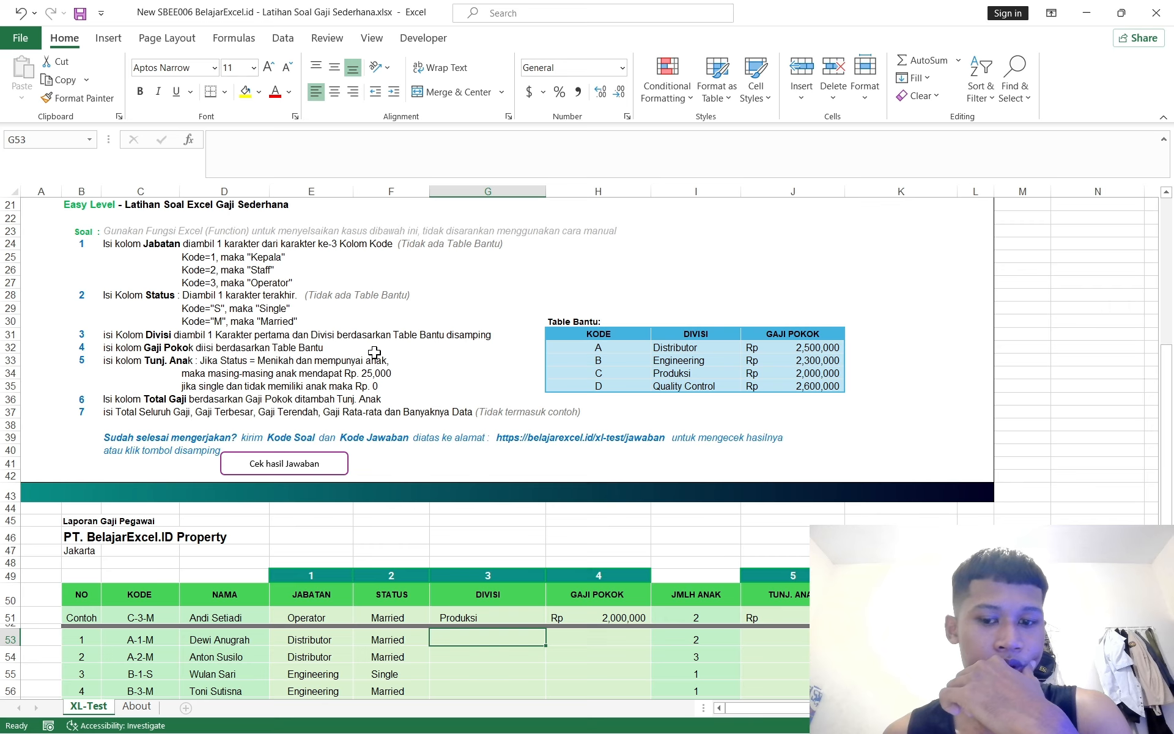
scroll(709, 373, down, 5)
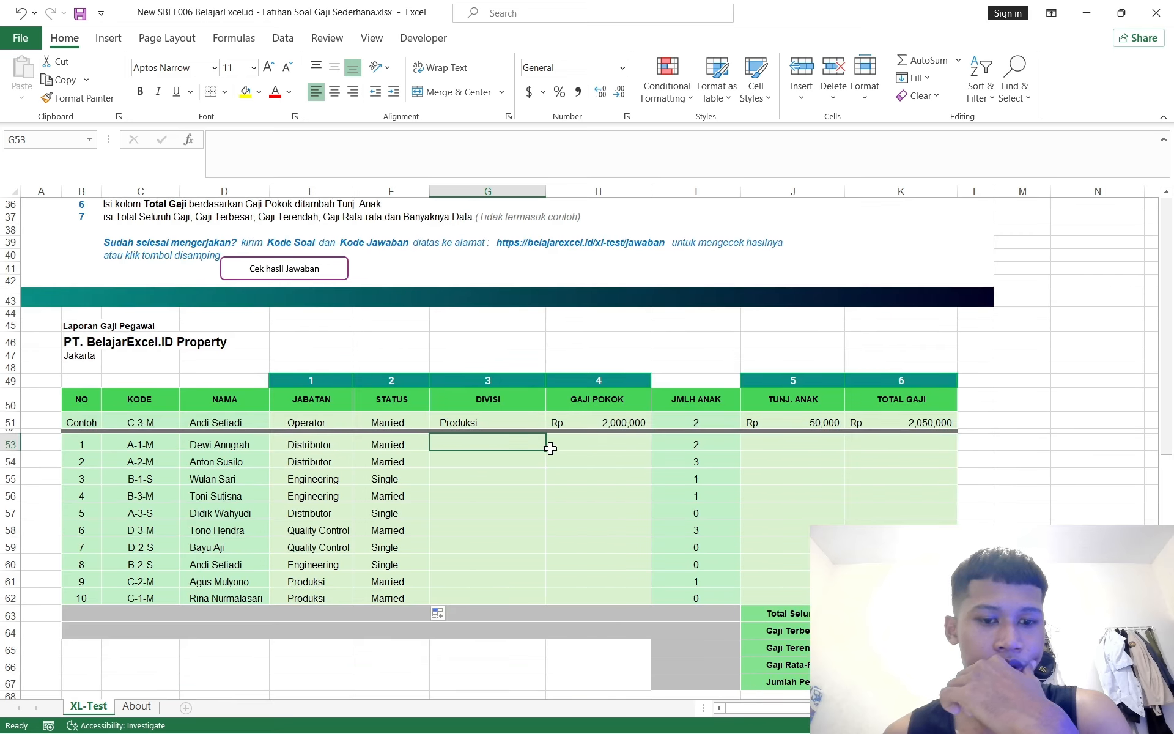
scroll(551, 449, up, 5)
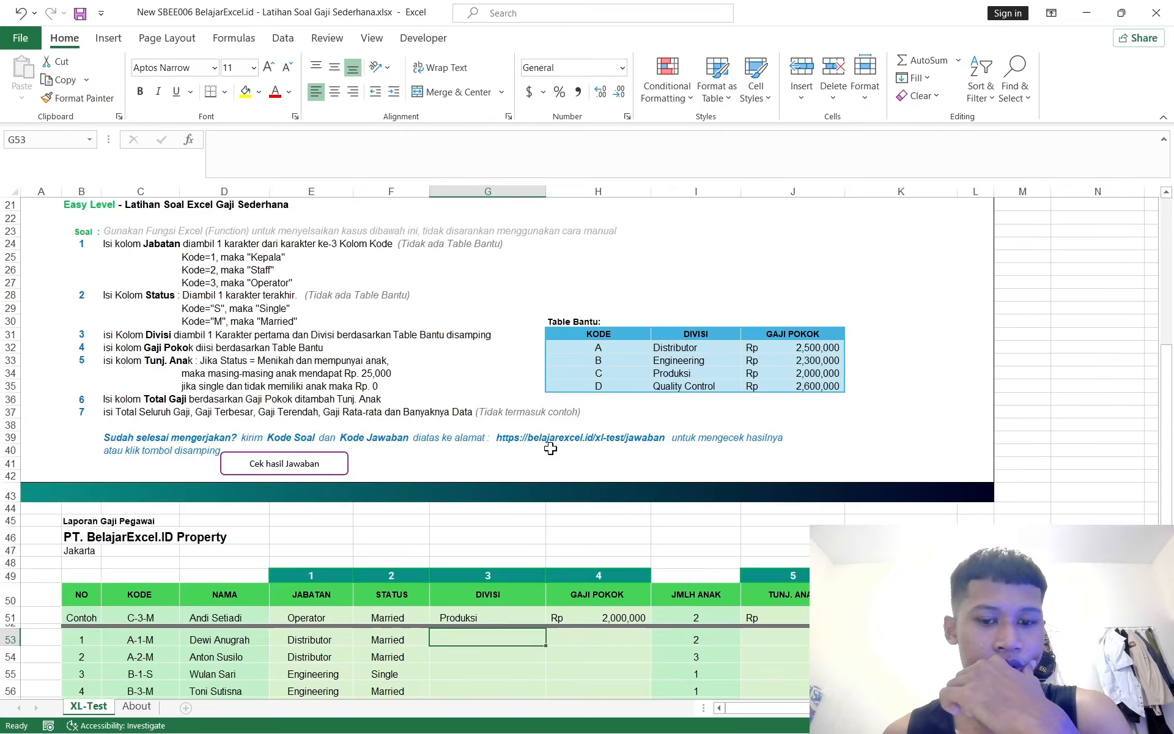
scroll(550, 448, down, 2)
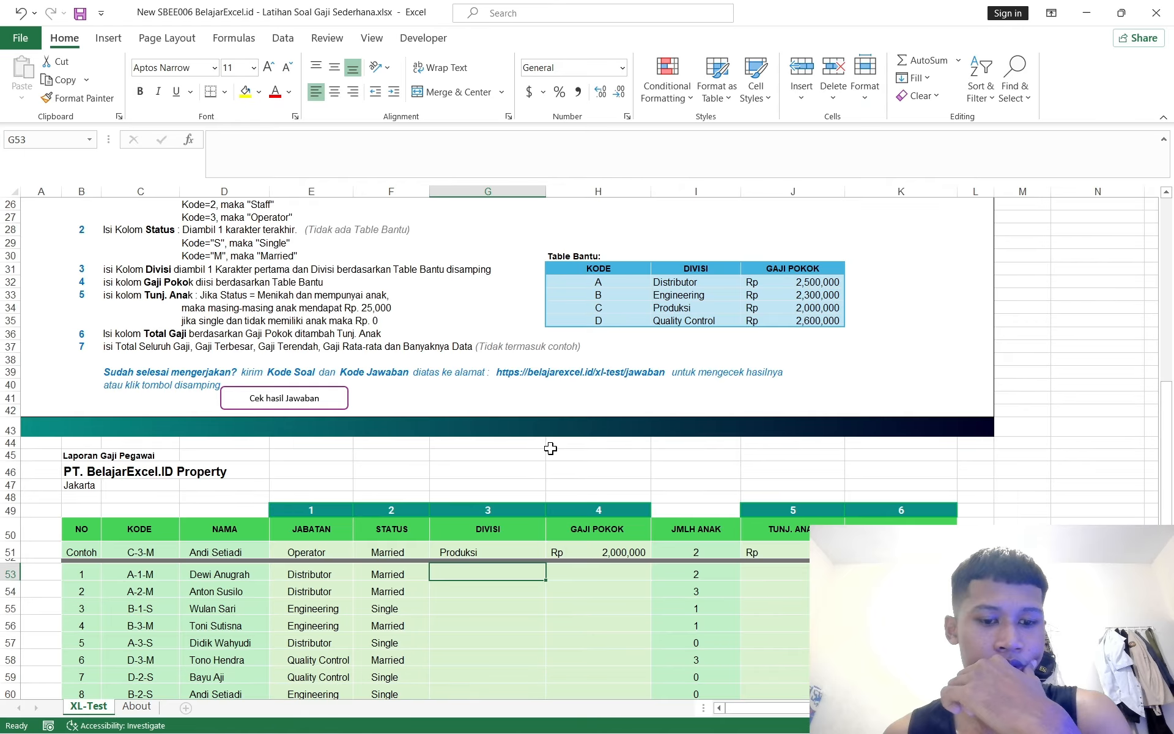
scroll(550, 448, down, 7)
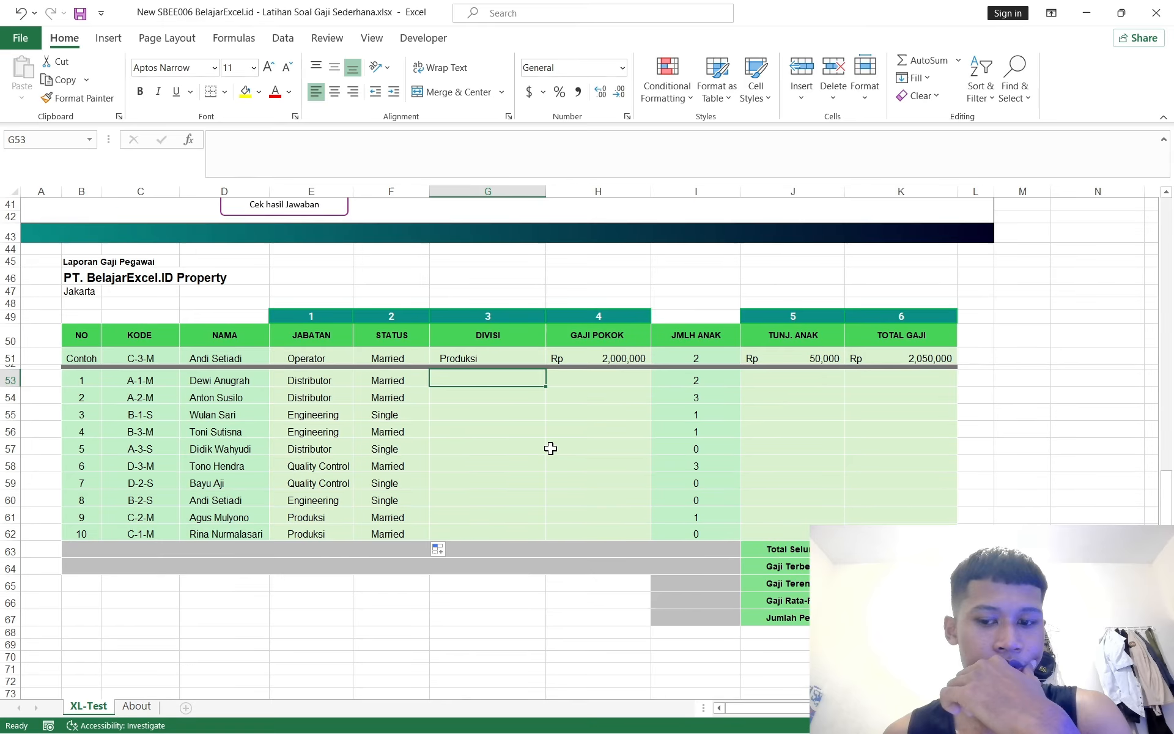
drag(770, 707, 798, 689)
scroll(897, 518, up, 10)
scroll(897, 518, up, 5)
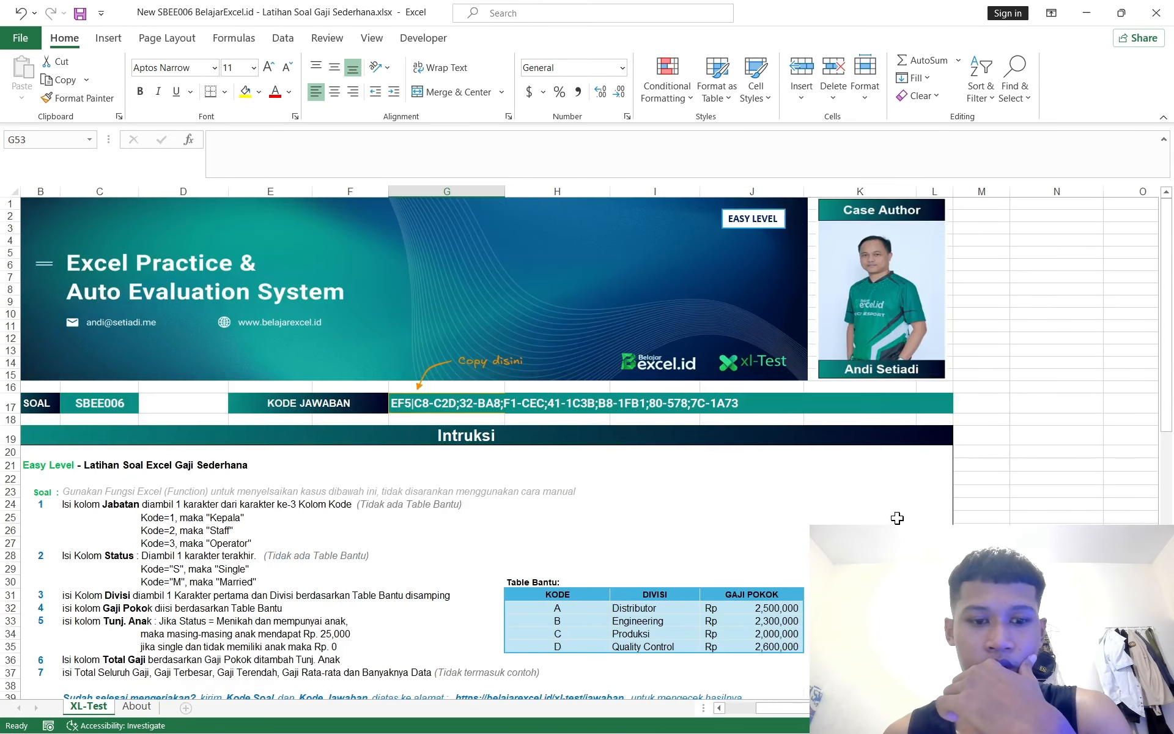
scroll(897, 518, down, 7)
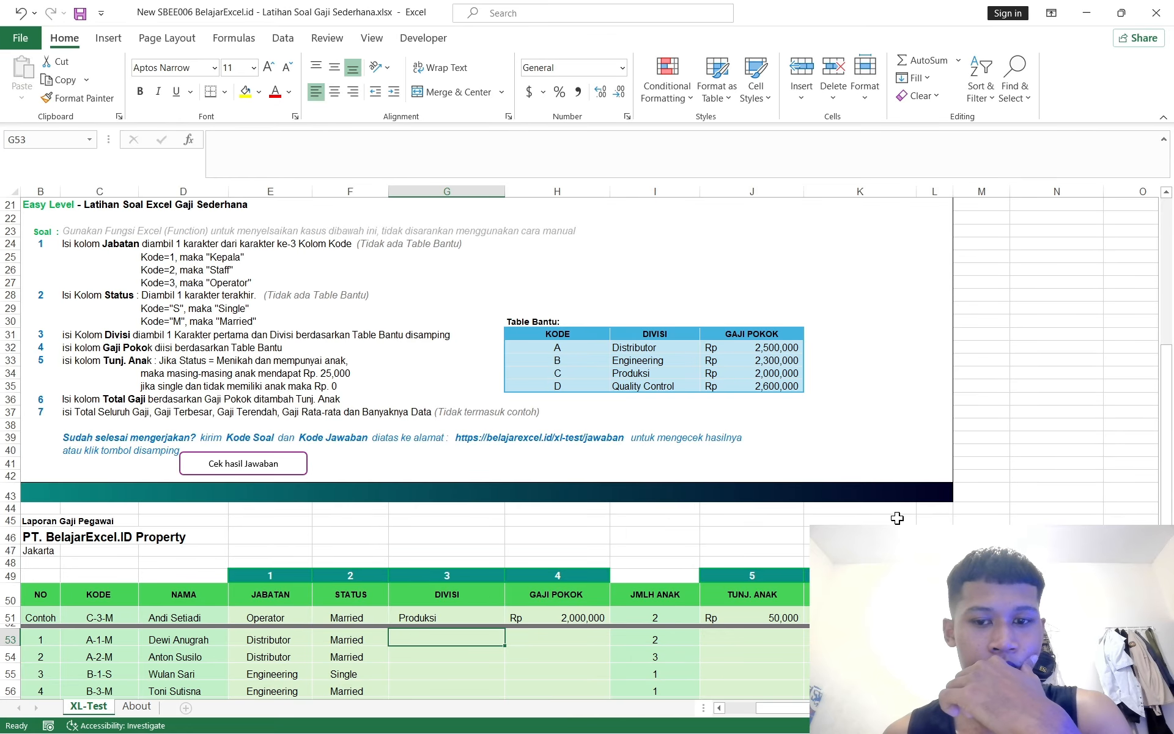
Examine the column instructions, Table Bantu and the report's example row to compare the rules for Jabatan and Divisi
scroll(897, 518, down, 2)
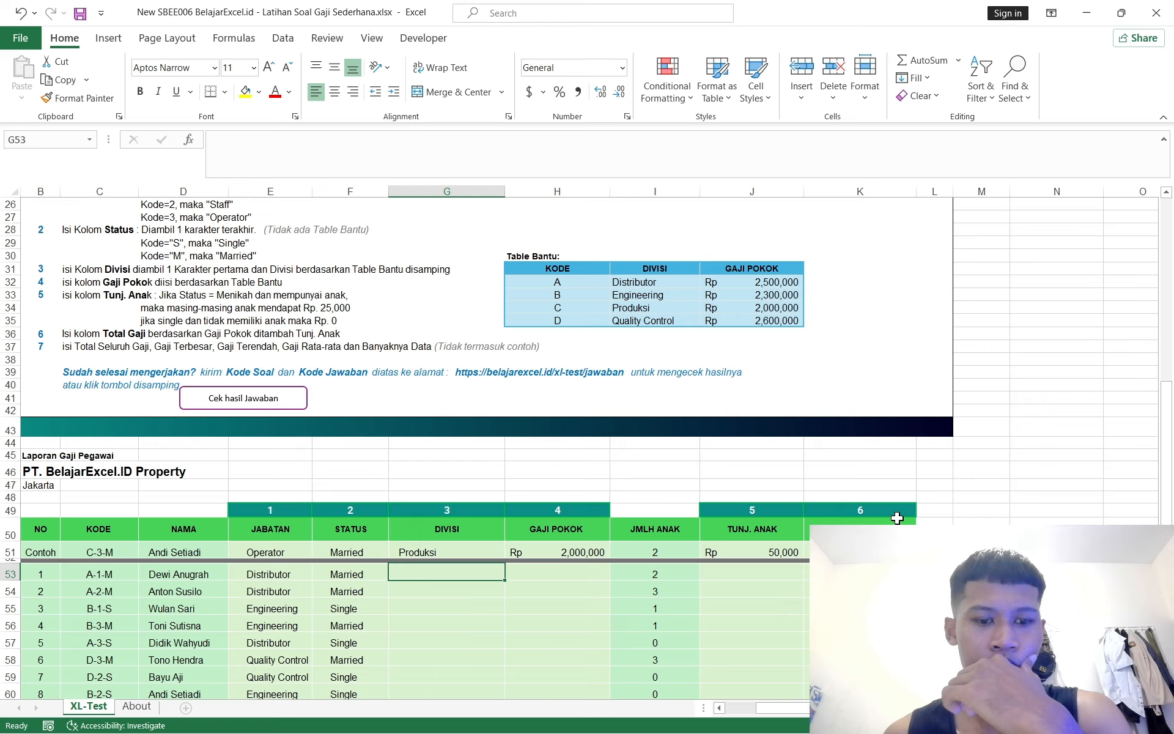
scroll(897, 518, down, 2)
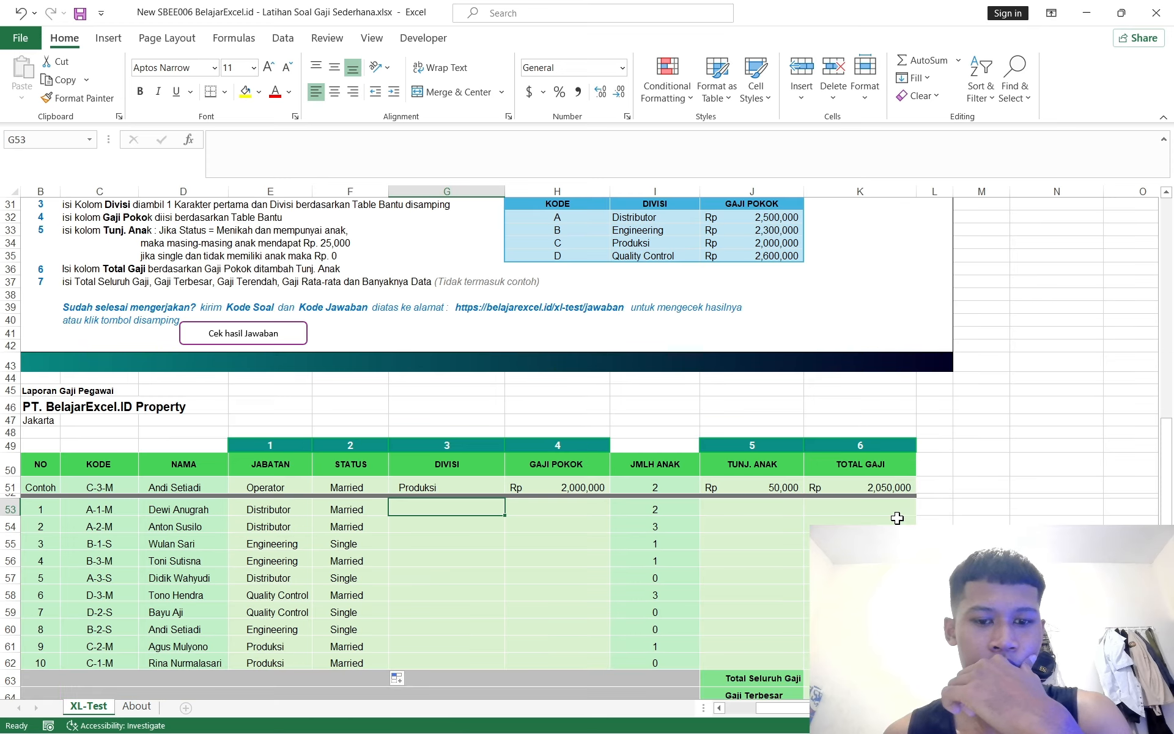
scroll(897, 518, up, 2)
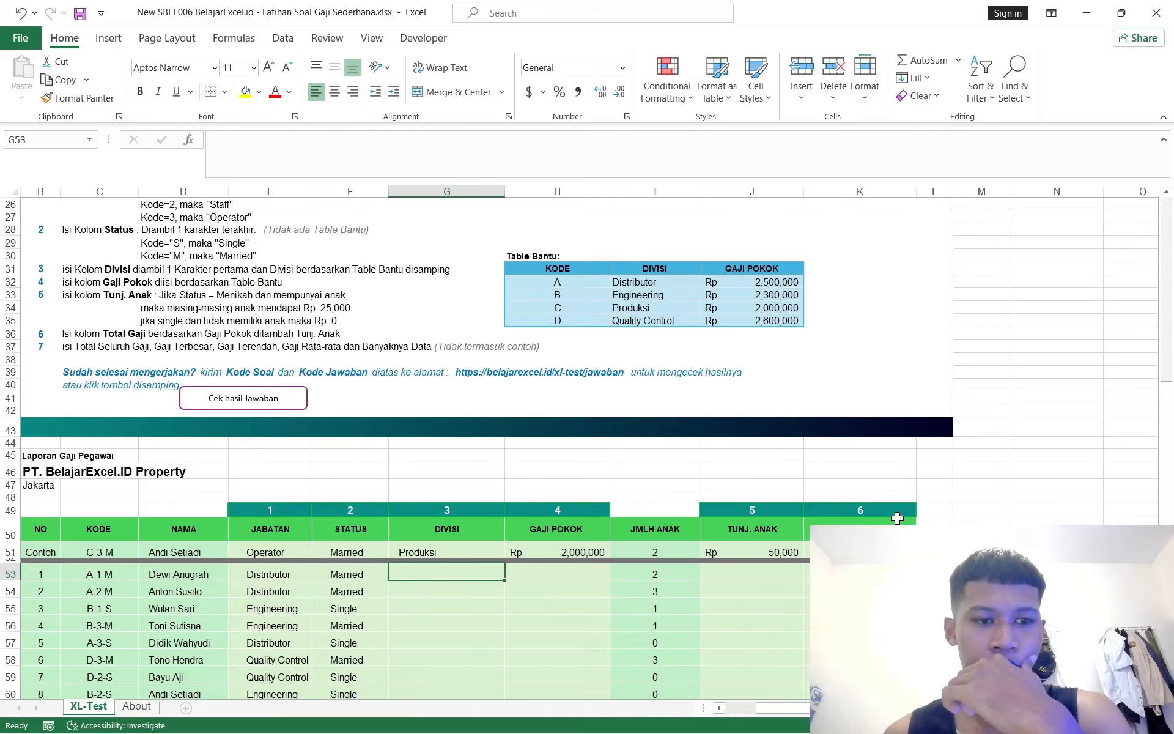
scroll(897, 518, up, 3)
scroll(897, 518, down, 3)
scroll(897, 518, down, 2)
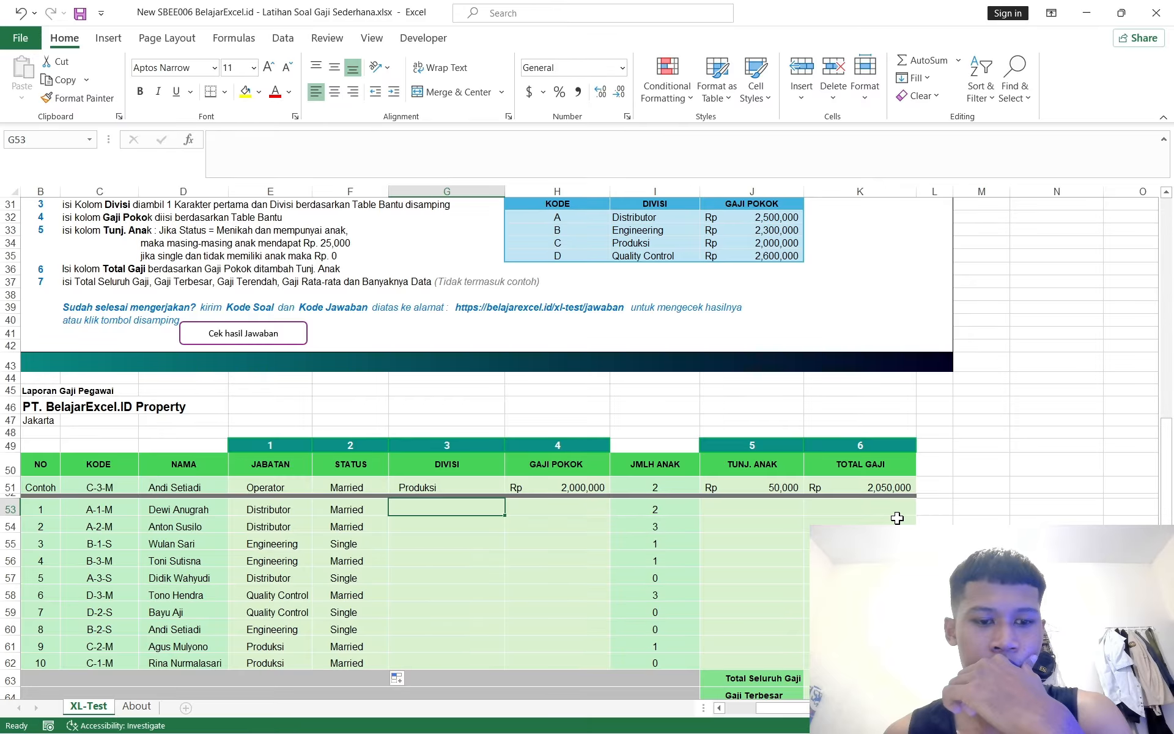
scroll(897, 517, up, 5)
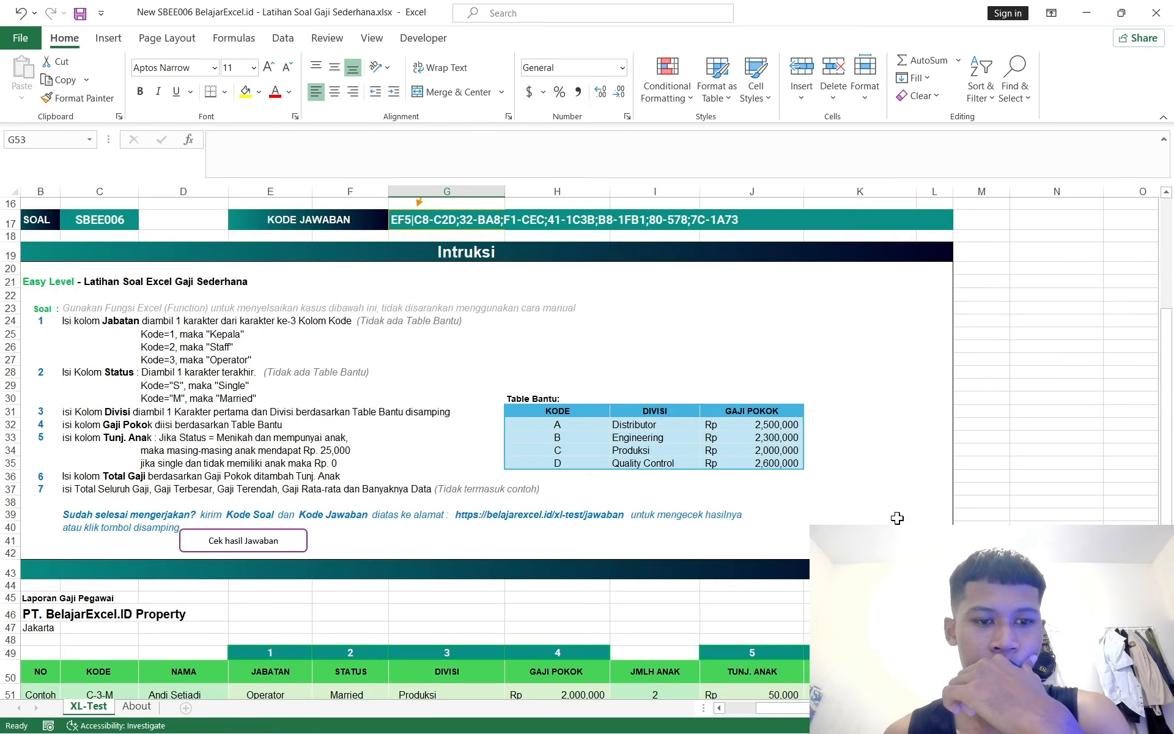
scroll(897, 518, down, 3)
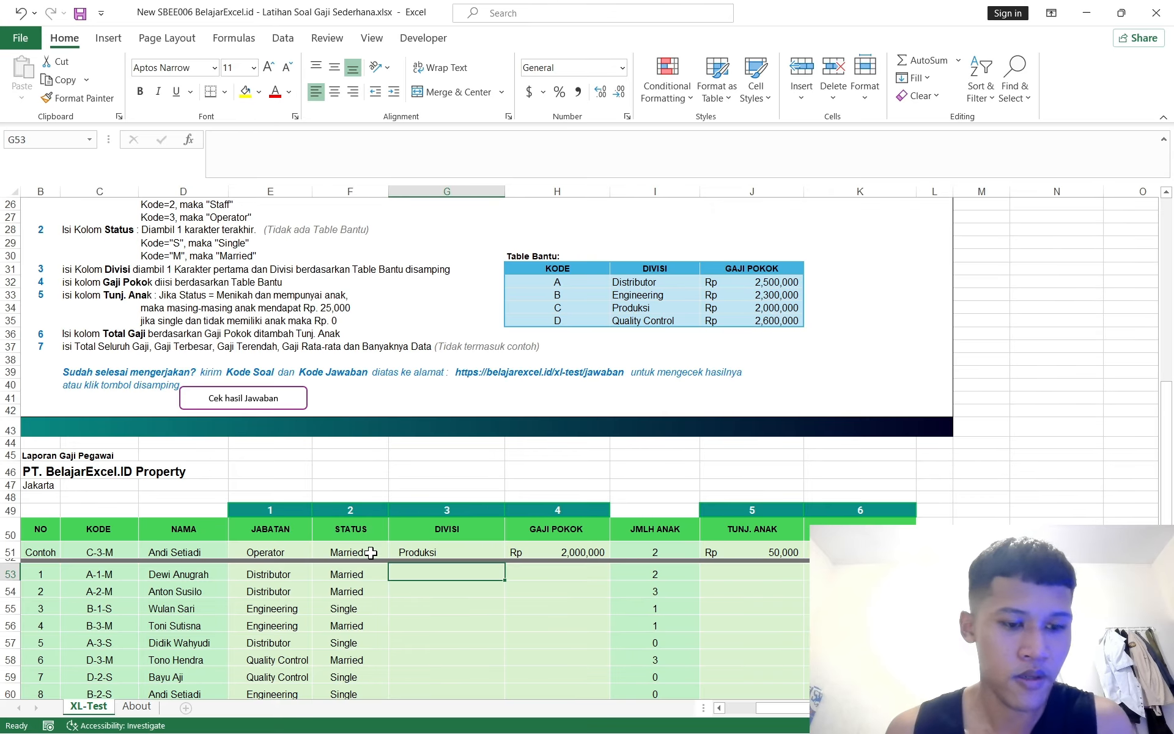
scroll(372, 552, up, 3)
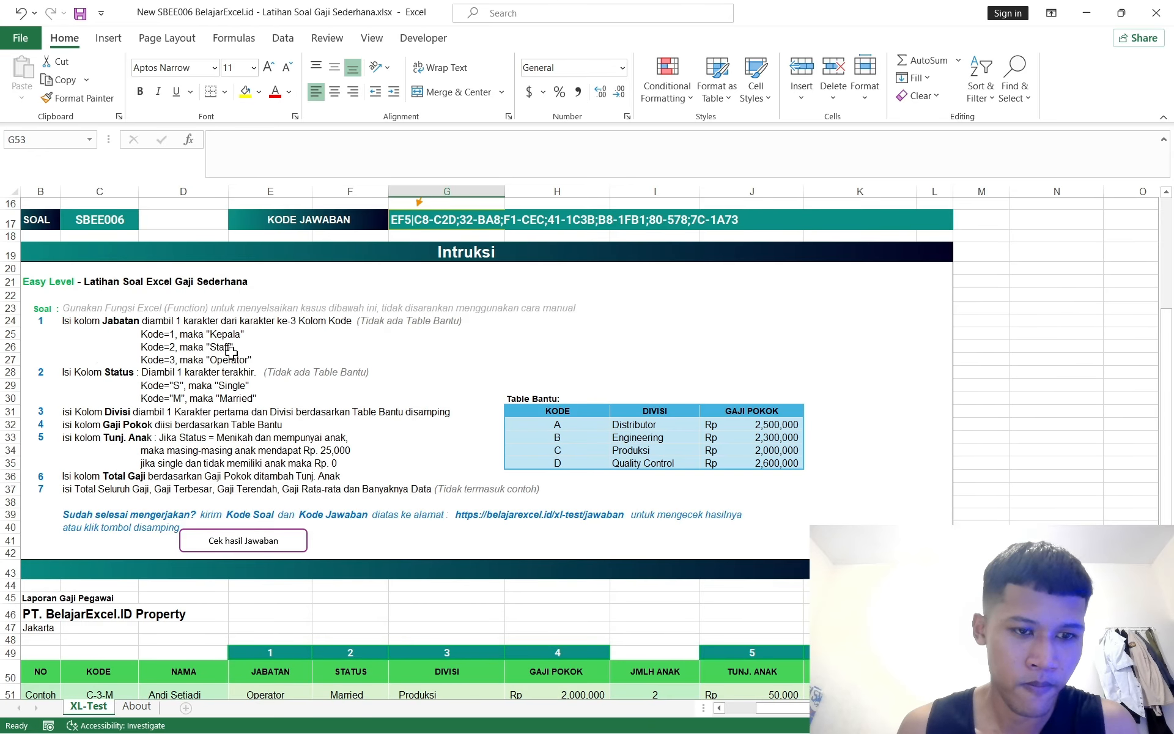
scroll(300, 351, down, 2)
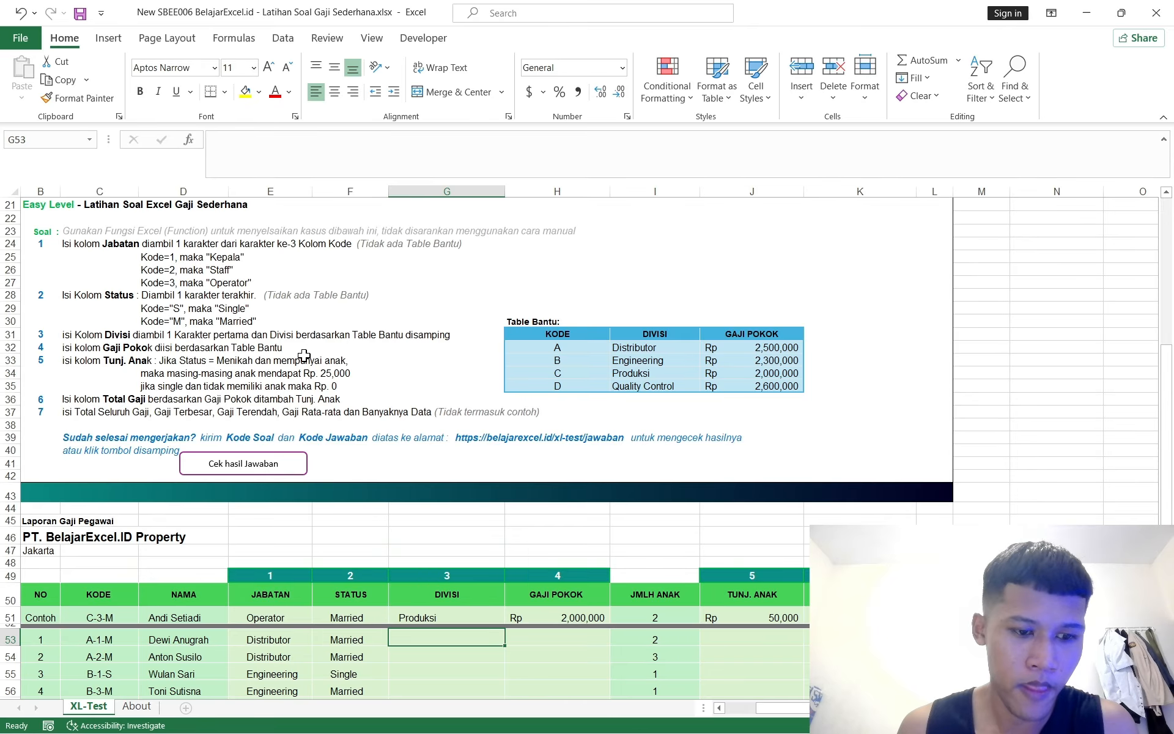
scroll(304, 355, down, 2)
scroll(315, 434, down, 2)
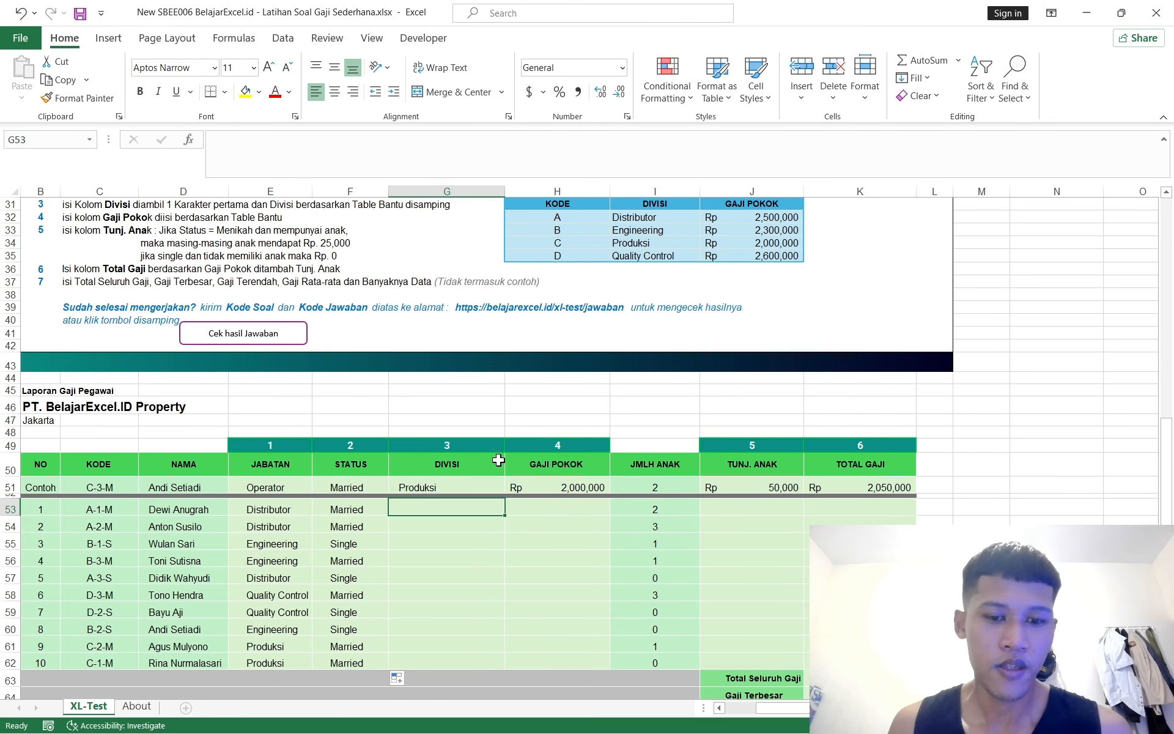
scroll(510, 569, up, 2)
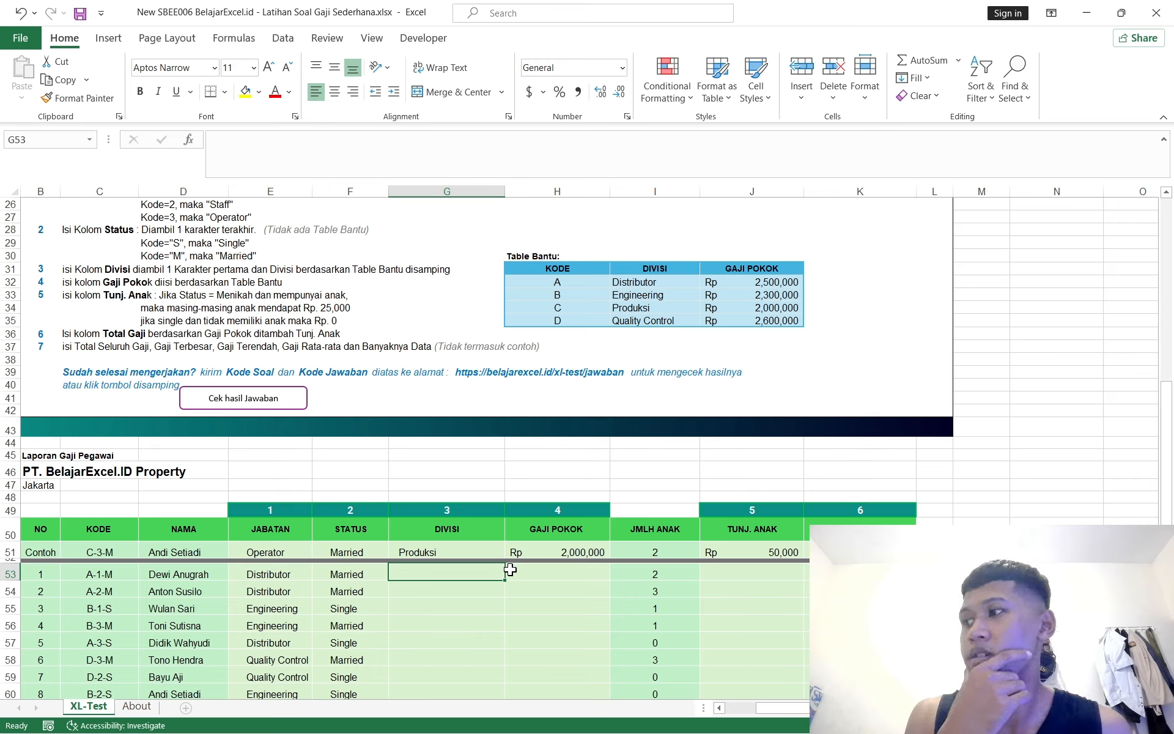
Move the VLOOKUP formulas from the Jabatan cells E53:E62 into the Divisi cells G53:G62
click(398, 594)
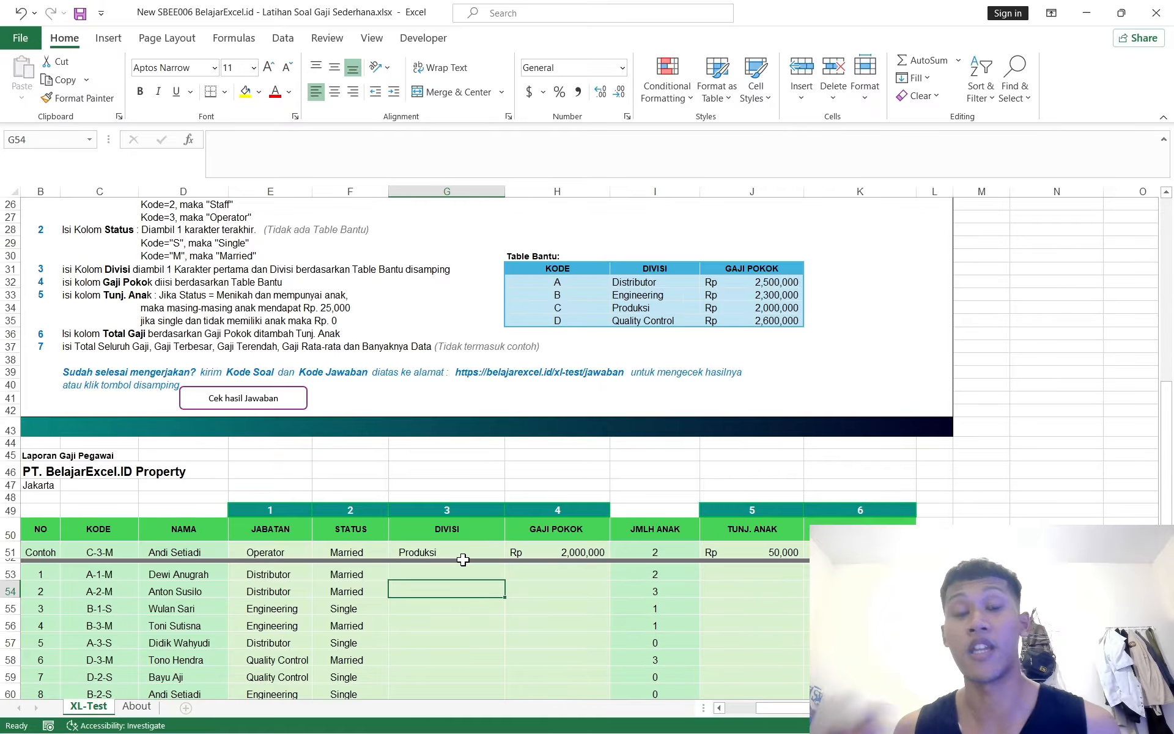
scroll(431, 547, down, 2)
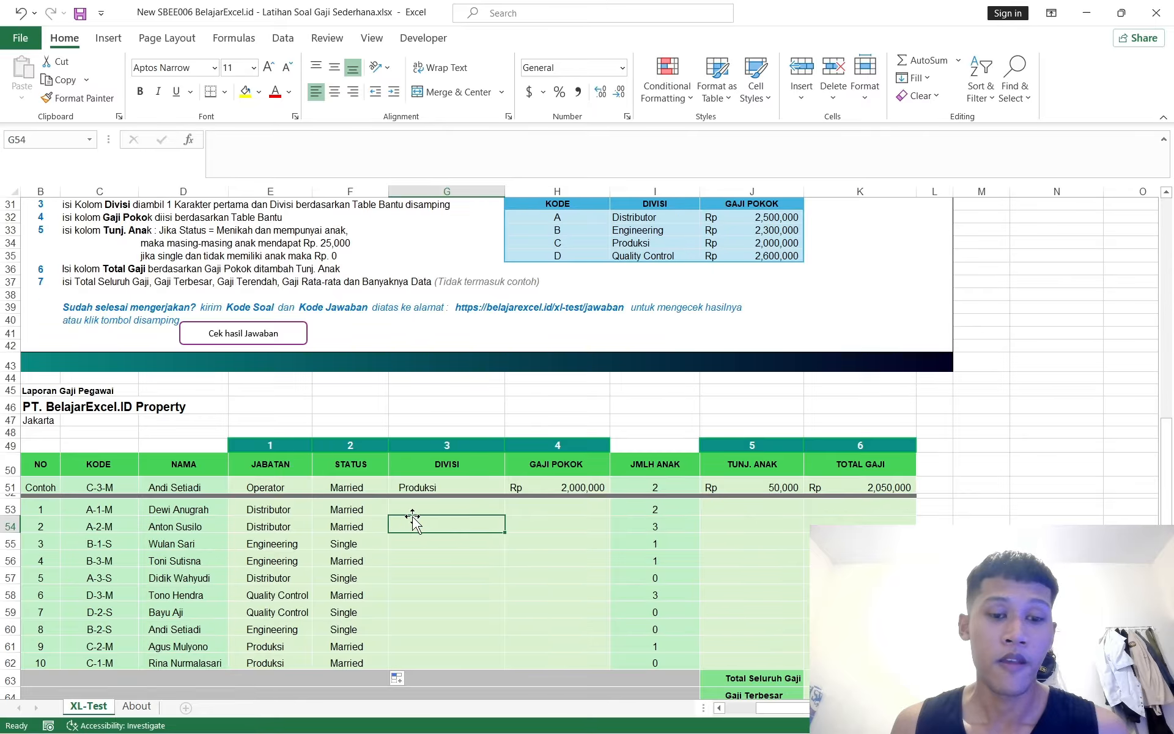
click(458, 509)
click(440, 541)
click(444, 506)
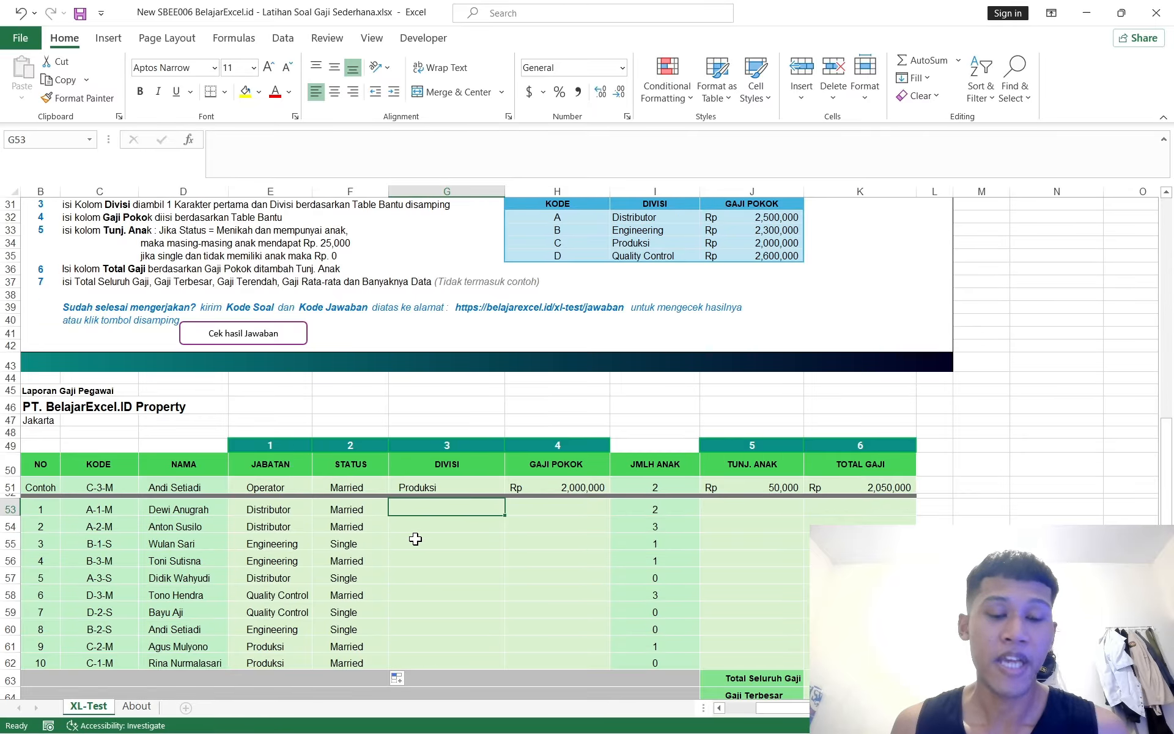
click(306, 508)
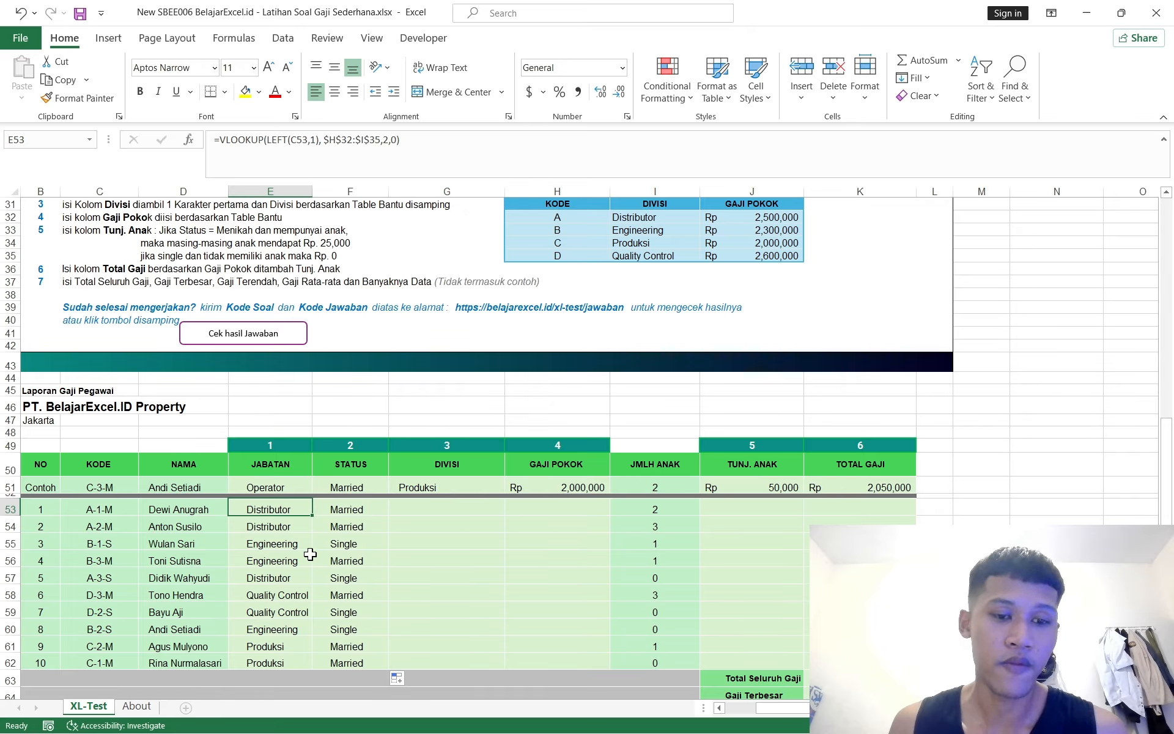
click(299, 576)
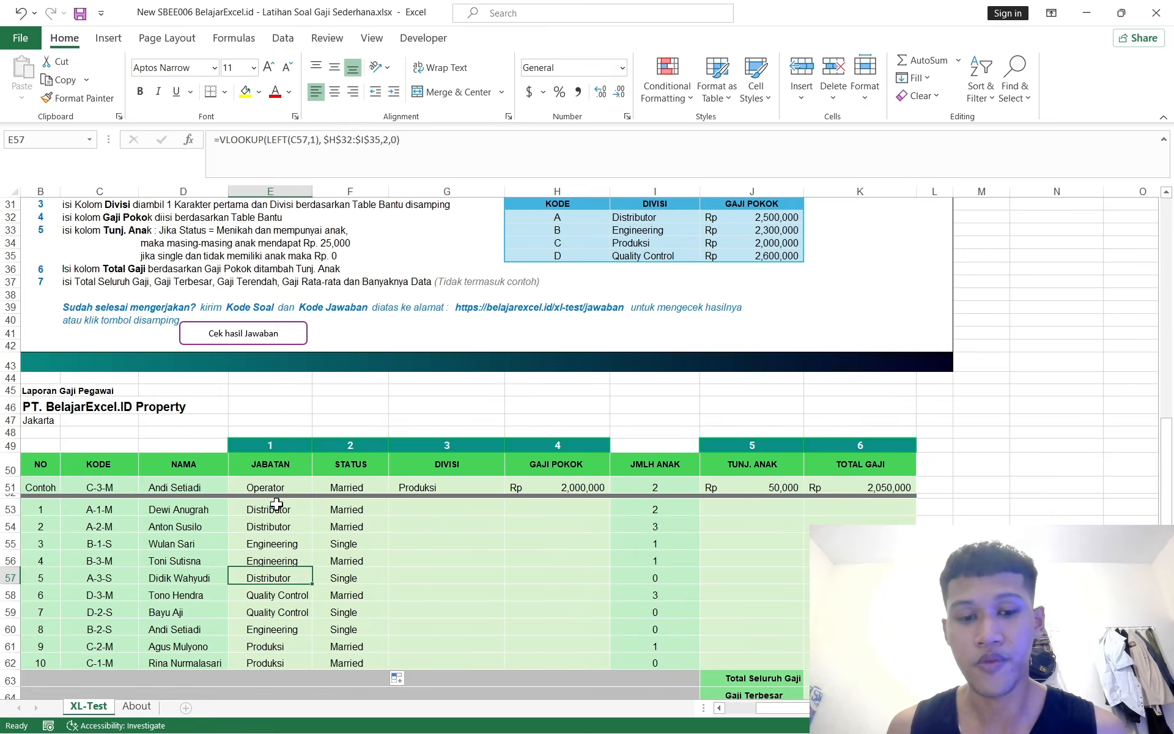
drag(276, 503, 248, 661)
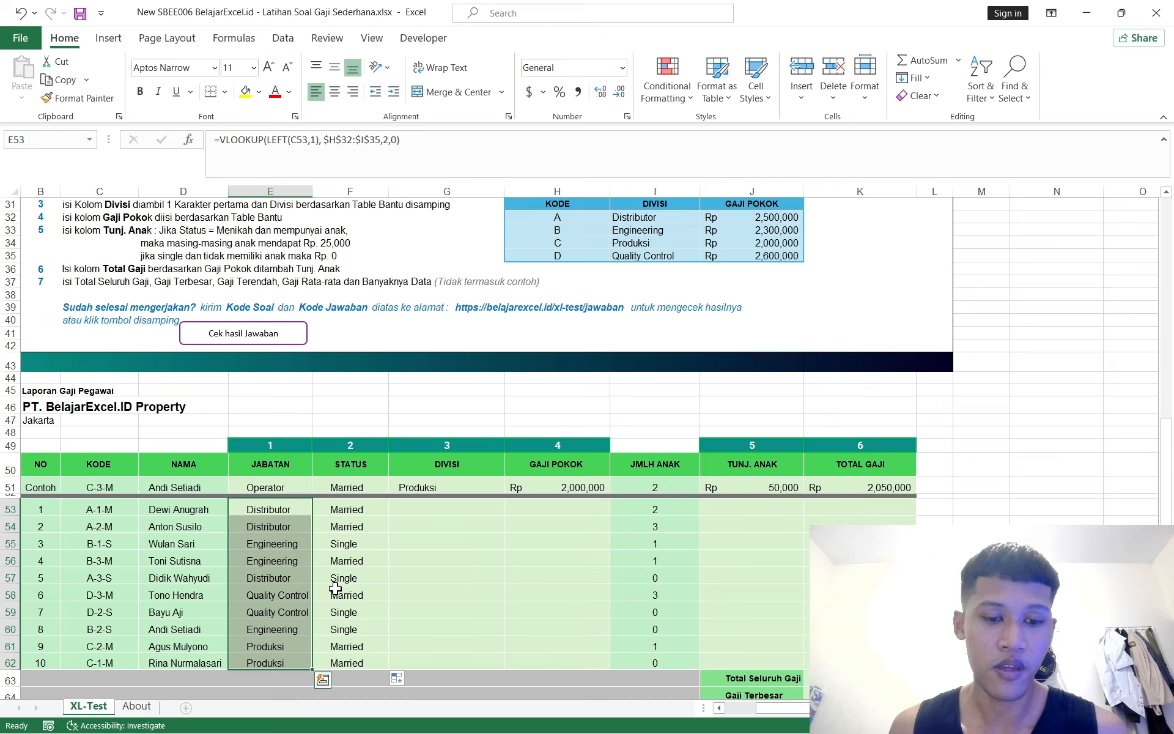
drag(312, 588, 432, 585)
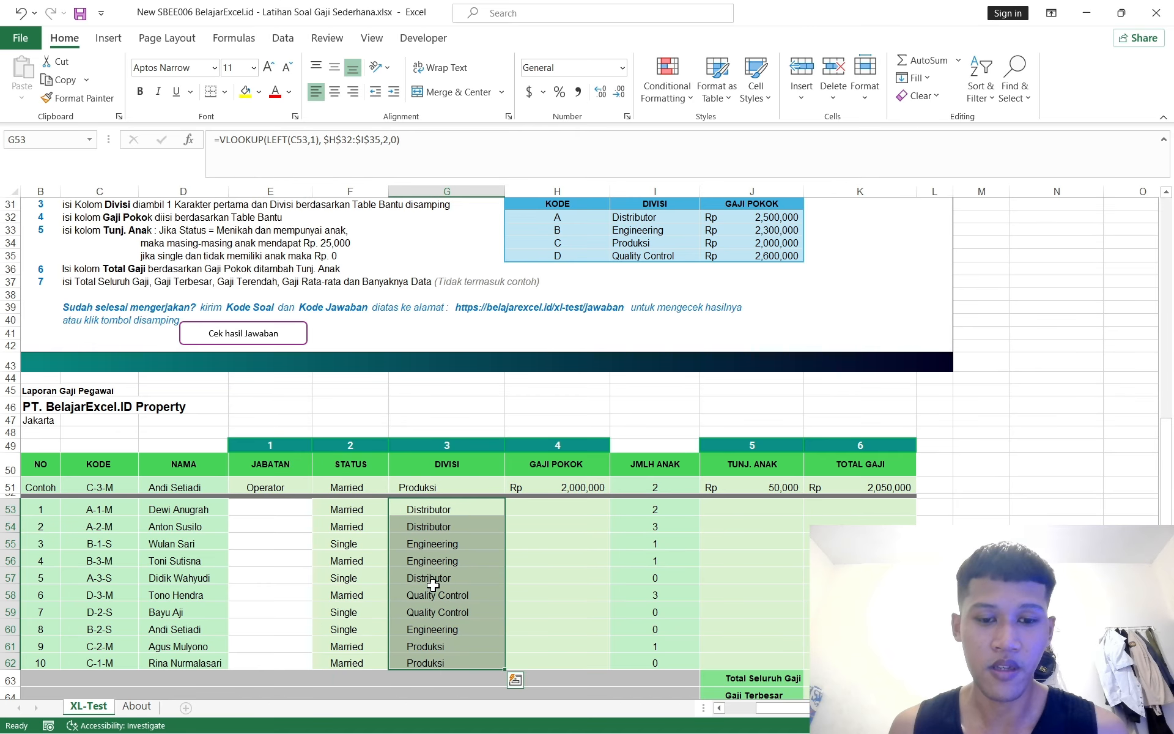
Fill the emptied Jabatan cells E53:E62 with the light green used by the neighbouring answer columns
click(272, 513)
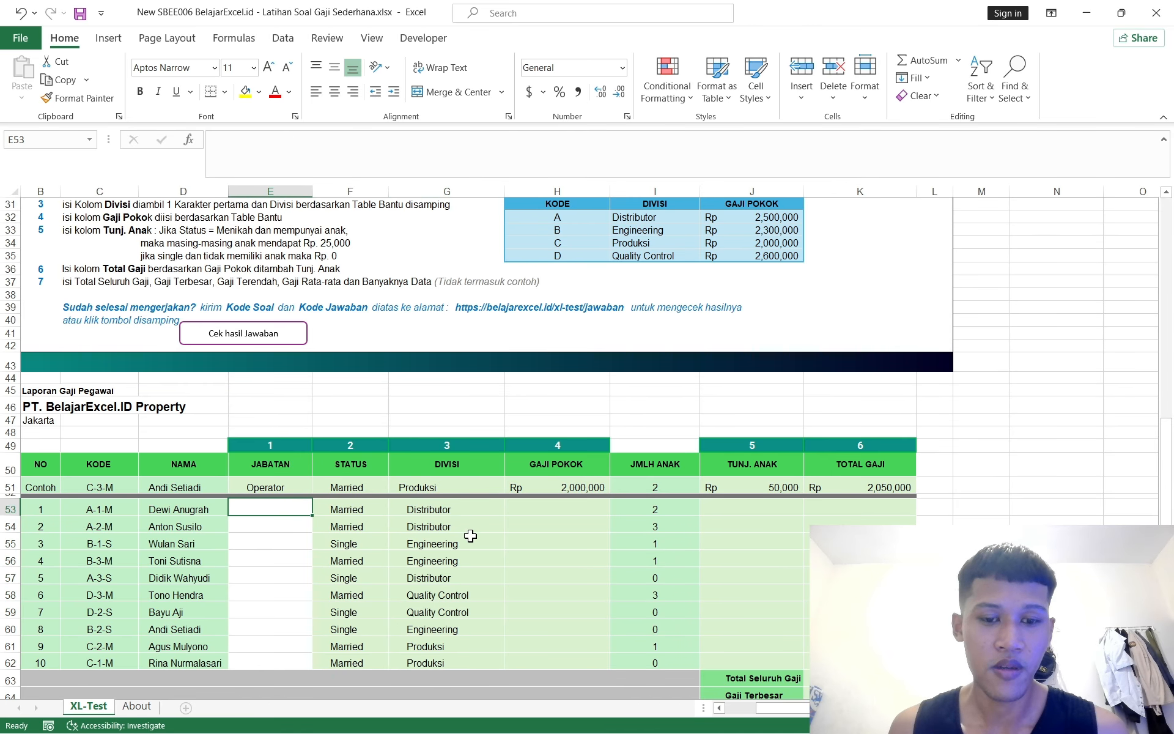
click(334, 558)
drag(284, 506, 294, 657)
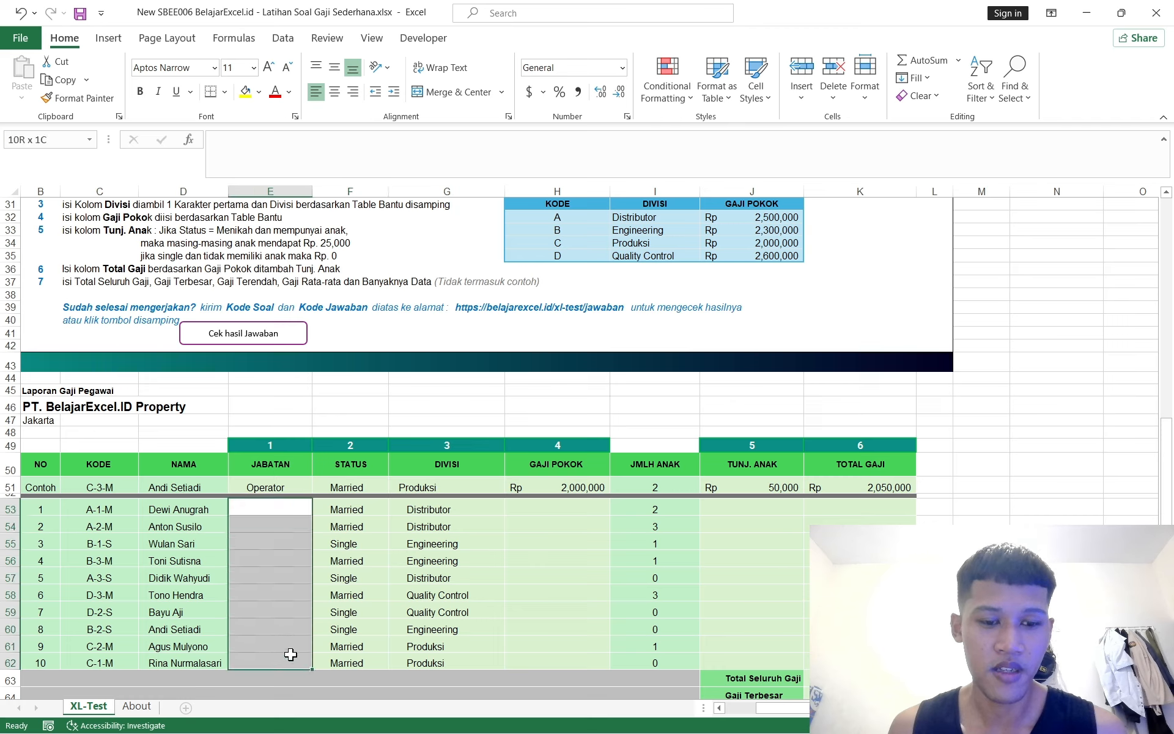
click(260, 91)
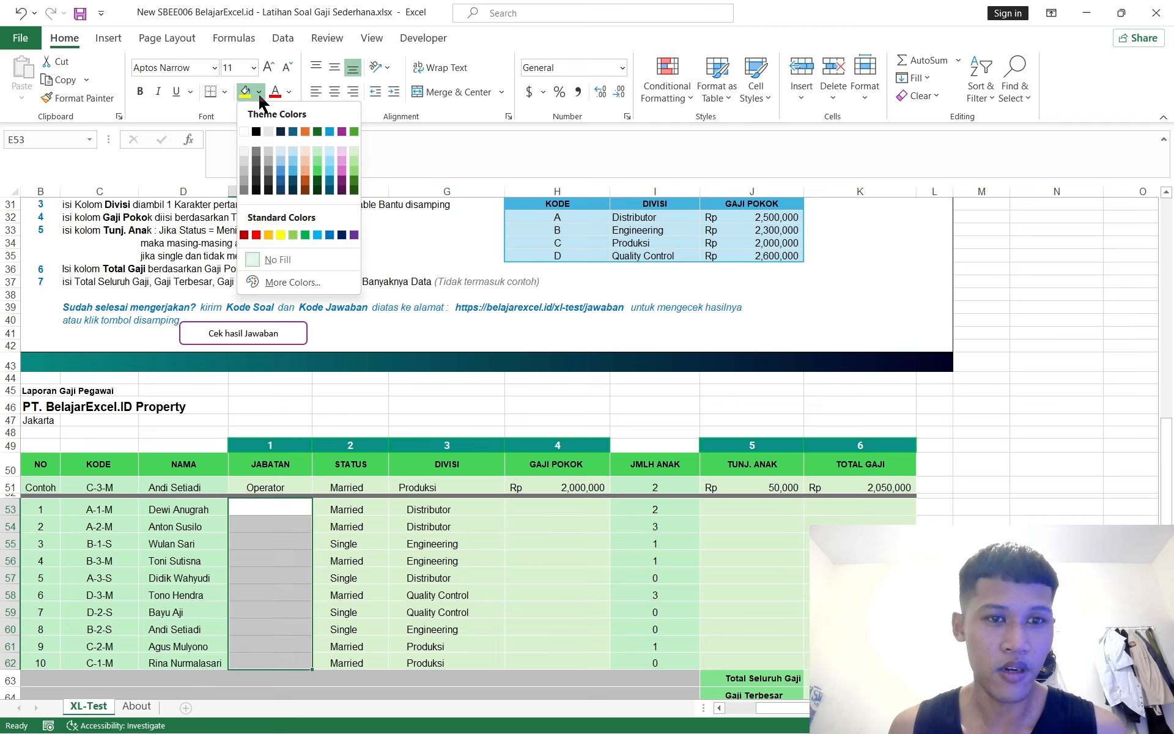
click(351, 151)
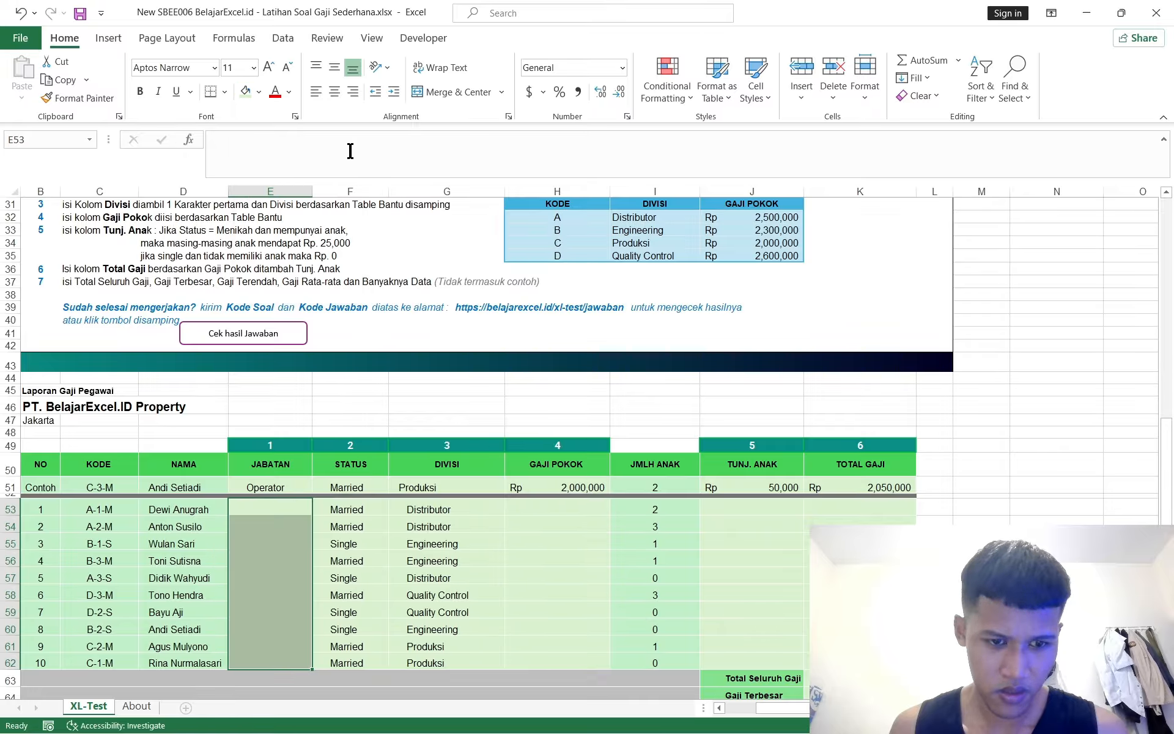
Try applying all borders to the Jabatan cells E53:E62 and choosing black as the border line colour
click(225, 92)
click(250, 245)
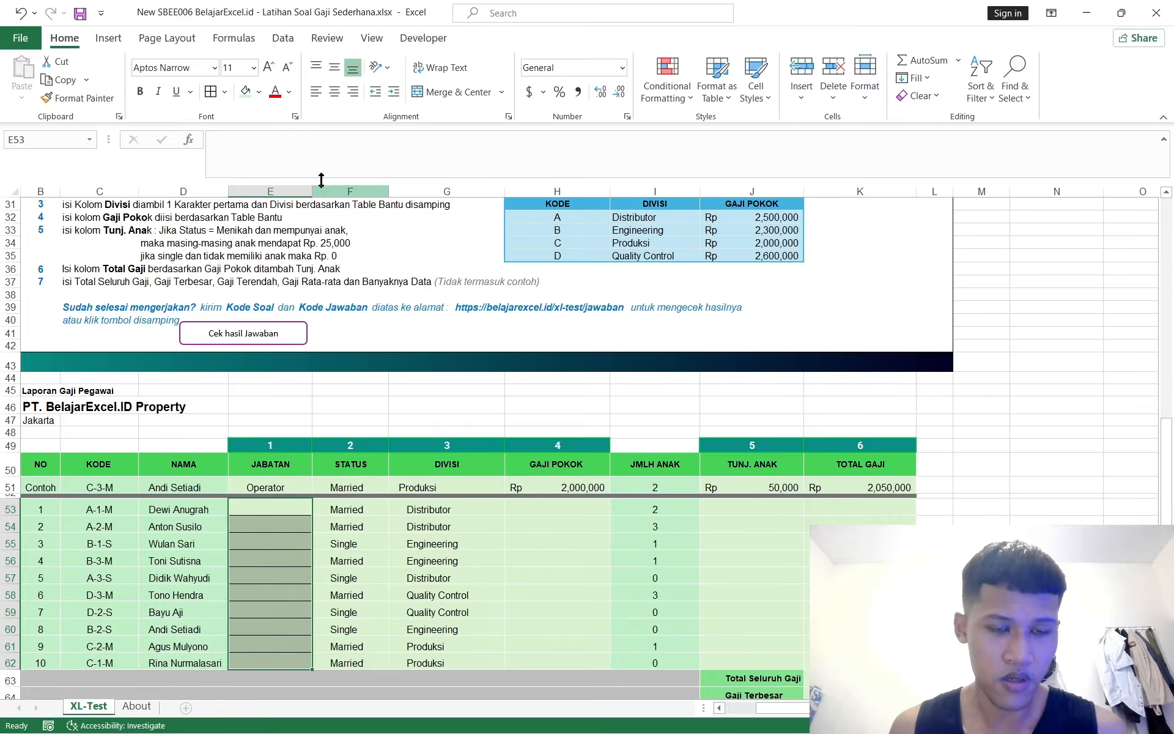
click(226, 92)
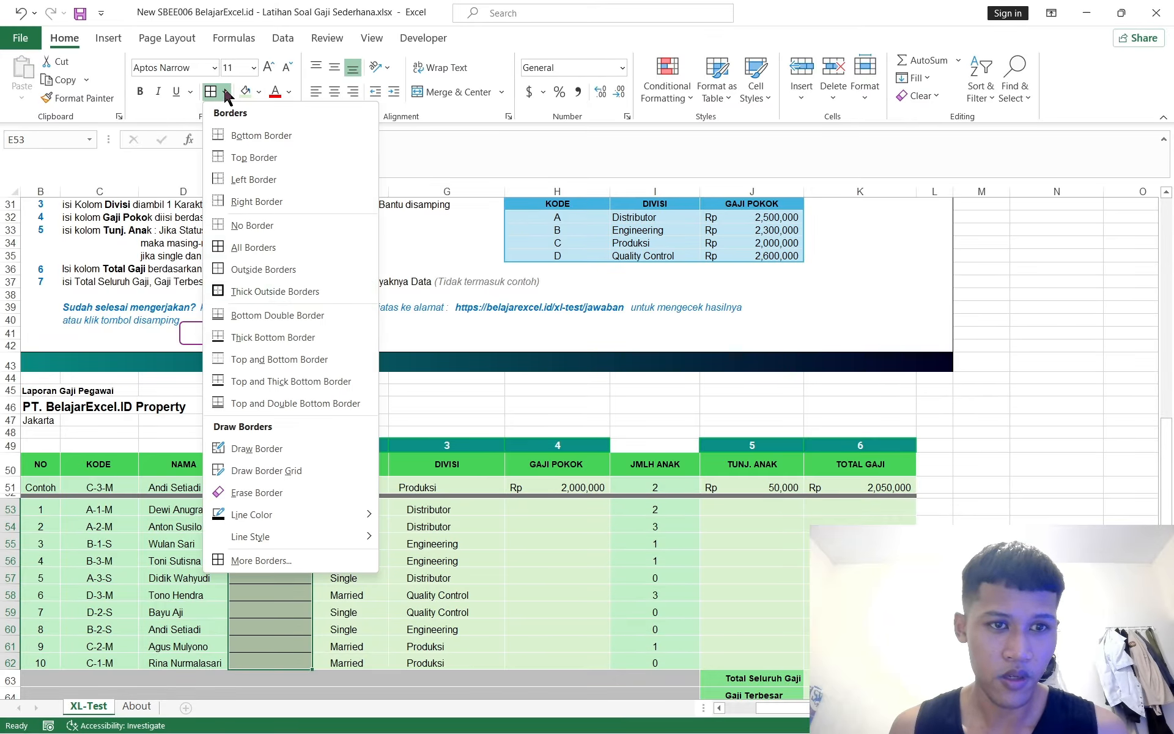
mouse_move(251, 515)
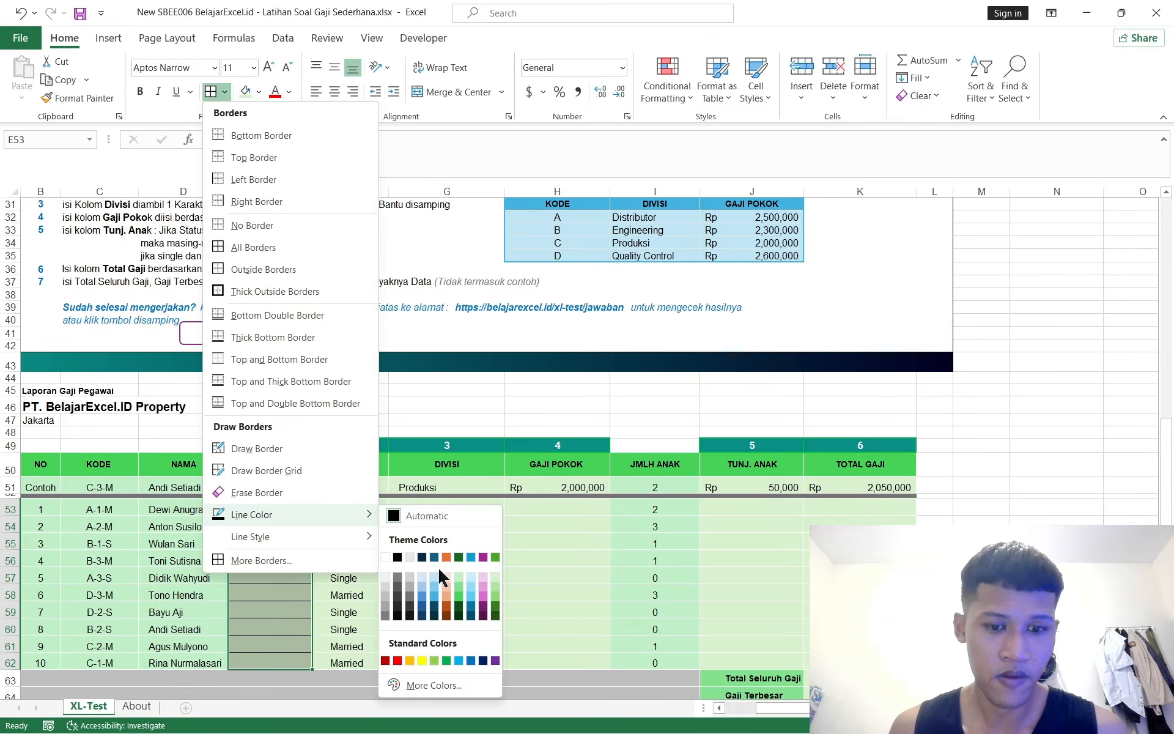
click(395, 557)
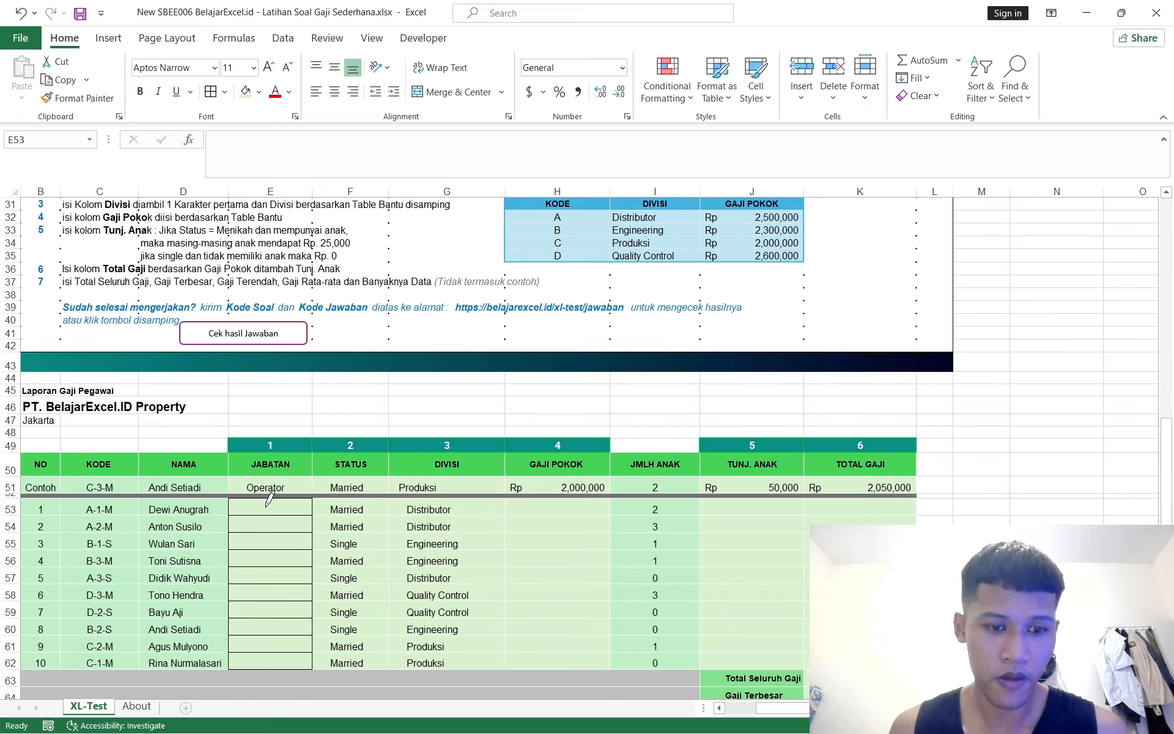
key(ctrl+z)
click(344, 595)
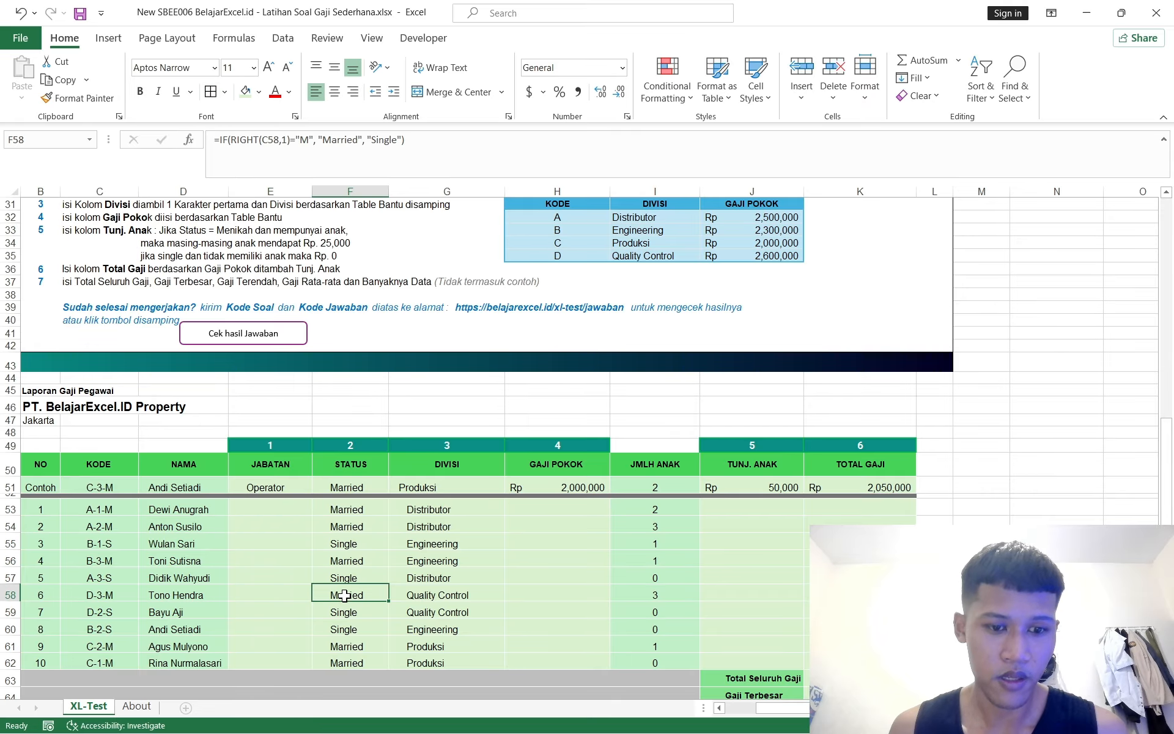
Select E53 and examine the Jabatan instruction and the codes in the report to work out how the column is filled
scroll(344, 595, down, 2)
click(281, 445)
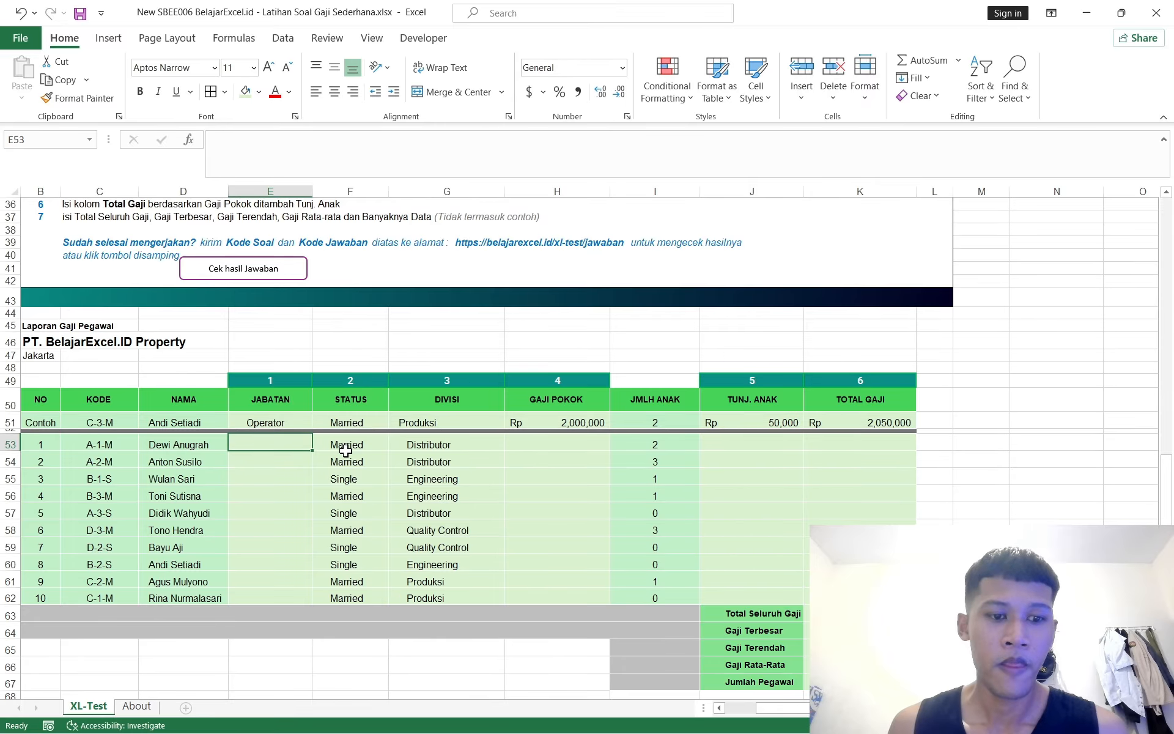
scroll(346, 451, up, 5)
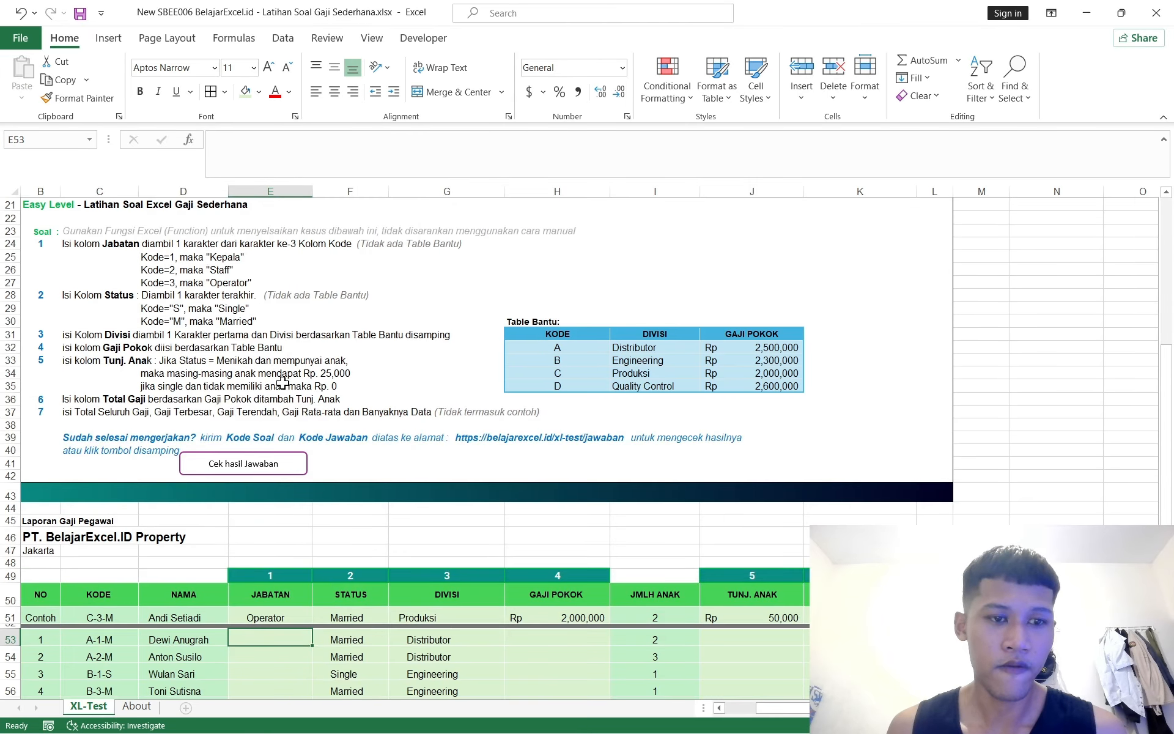
scroll(302, 391, down, 3)
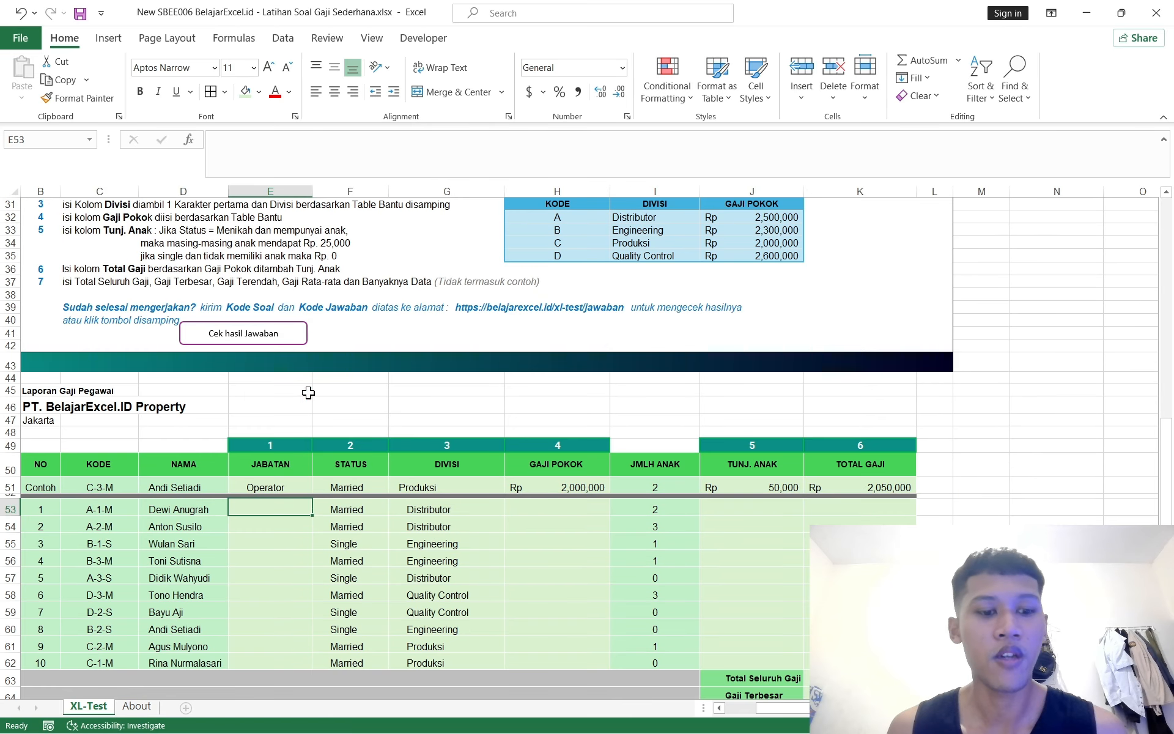
scroll(306, 529, up, 2)
scroll(305, 529, down, 2)
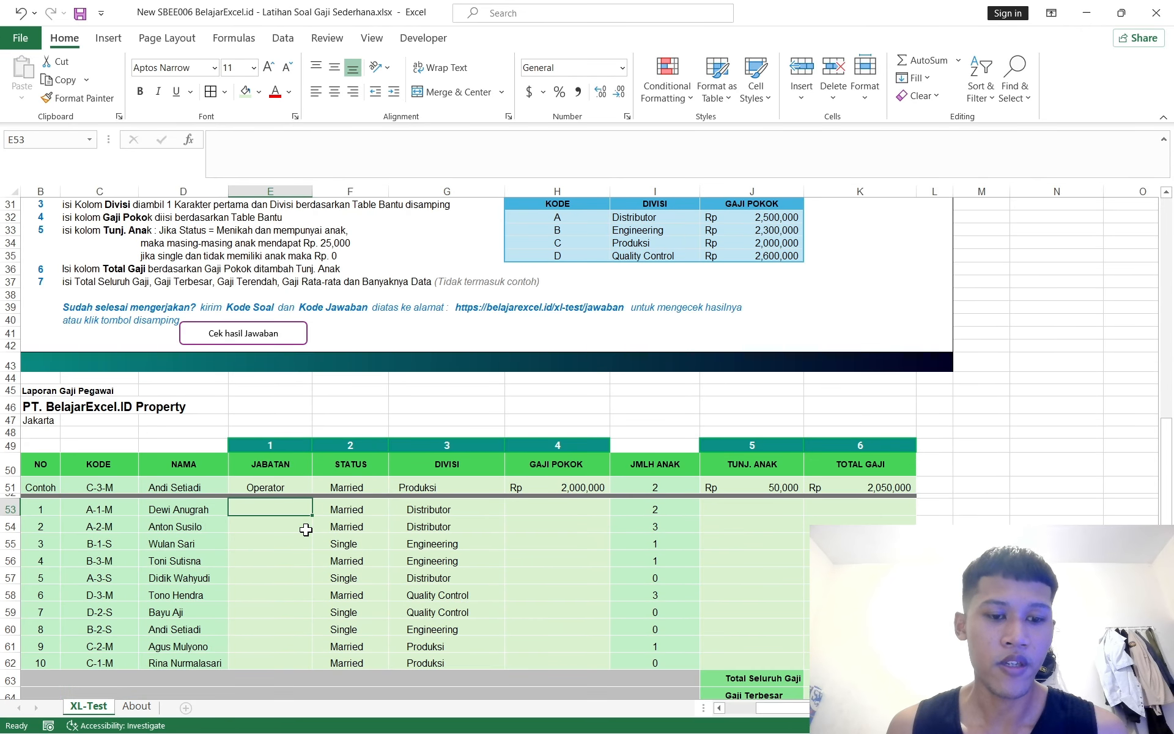
scroll(306, 530, up, 6)
scroll(281, 451, down, 1)
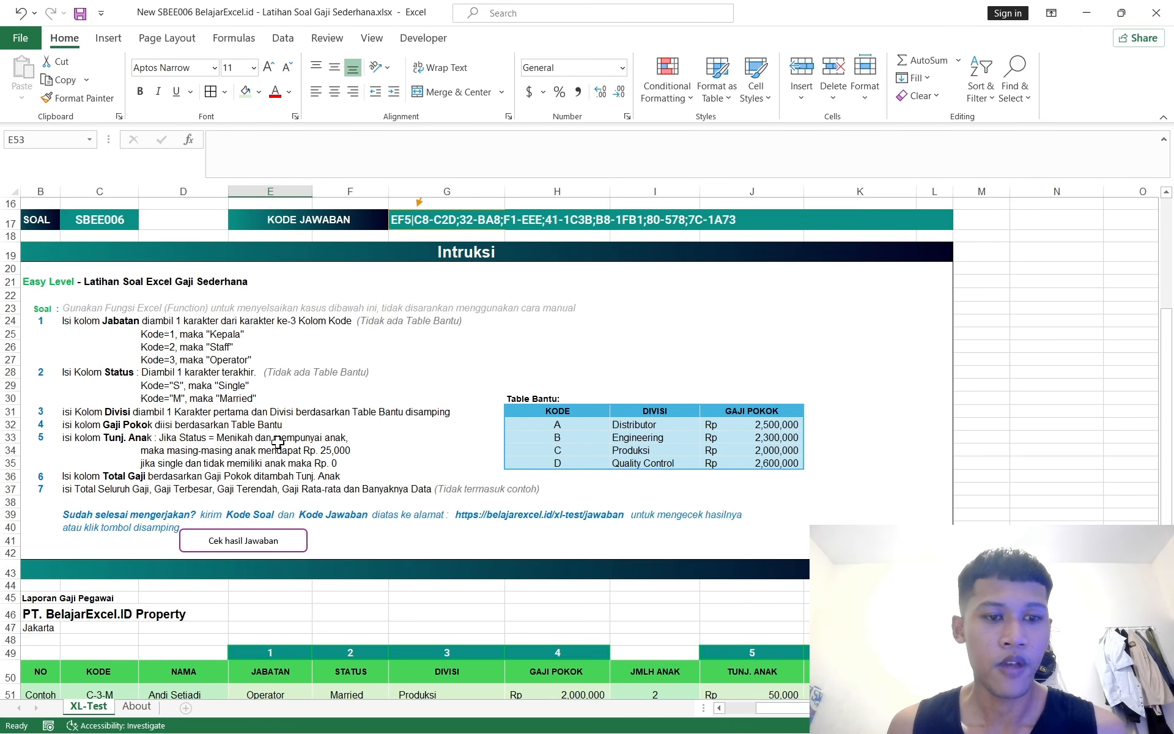
scroll(281, 452, down, 5)
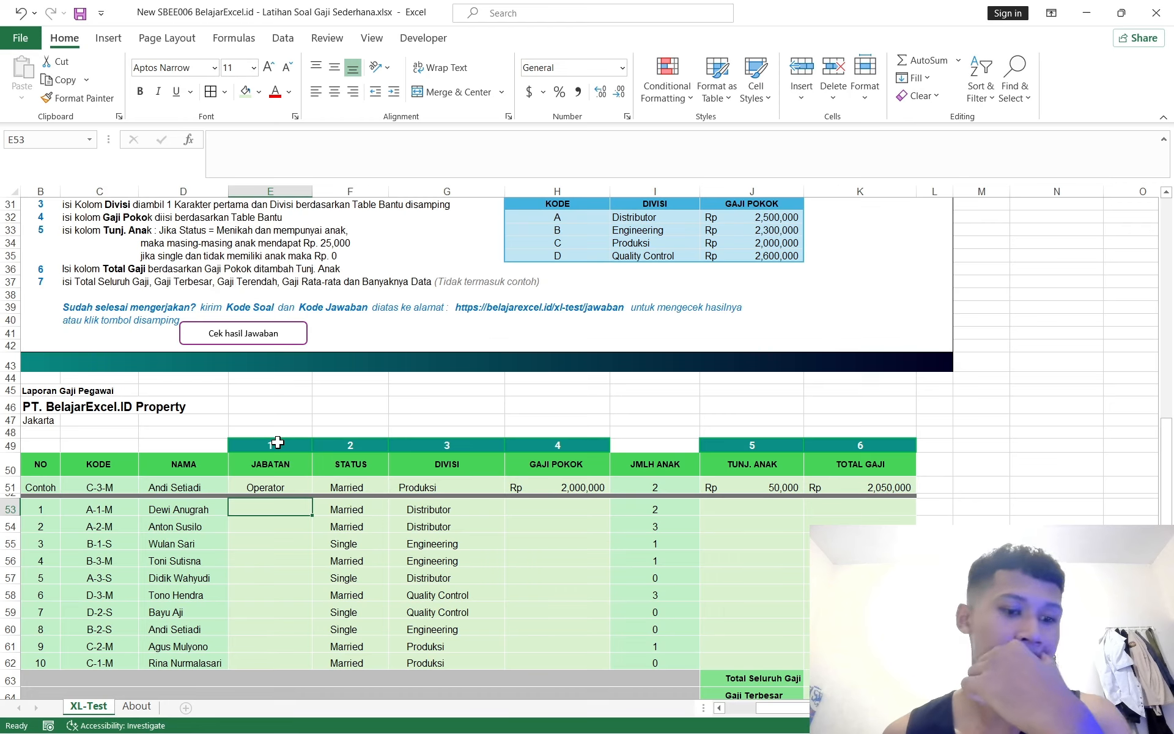
scroll(278, 442, down, 2)
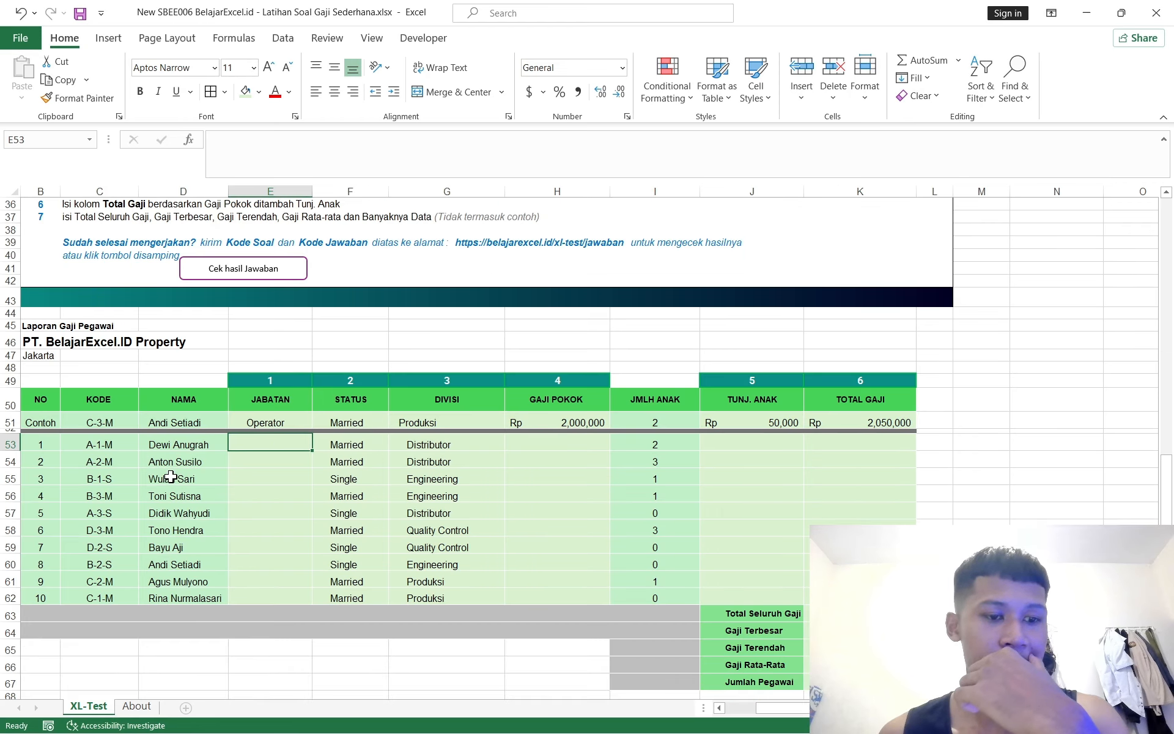
scroll(171, 481, up, 3)
scroll(171, 480, up, 2)
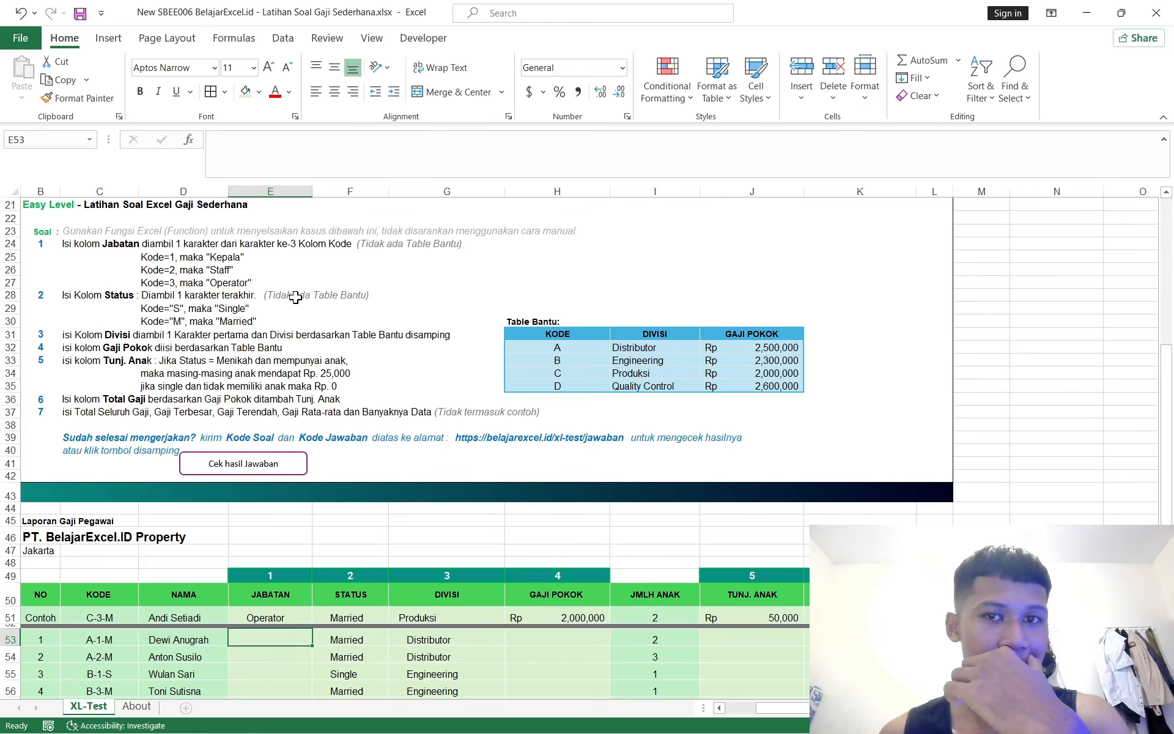
scroll(306, 298, down, 3)
scroll(341, 461, up, 2)
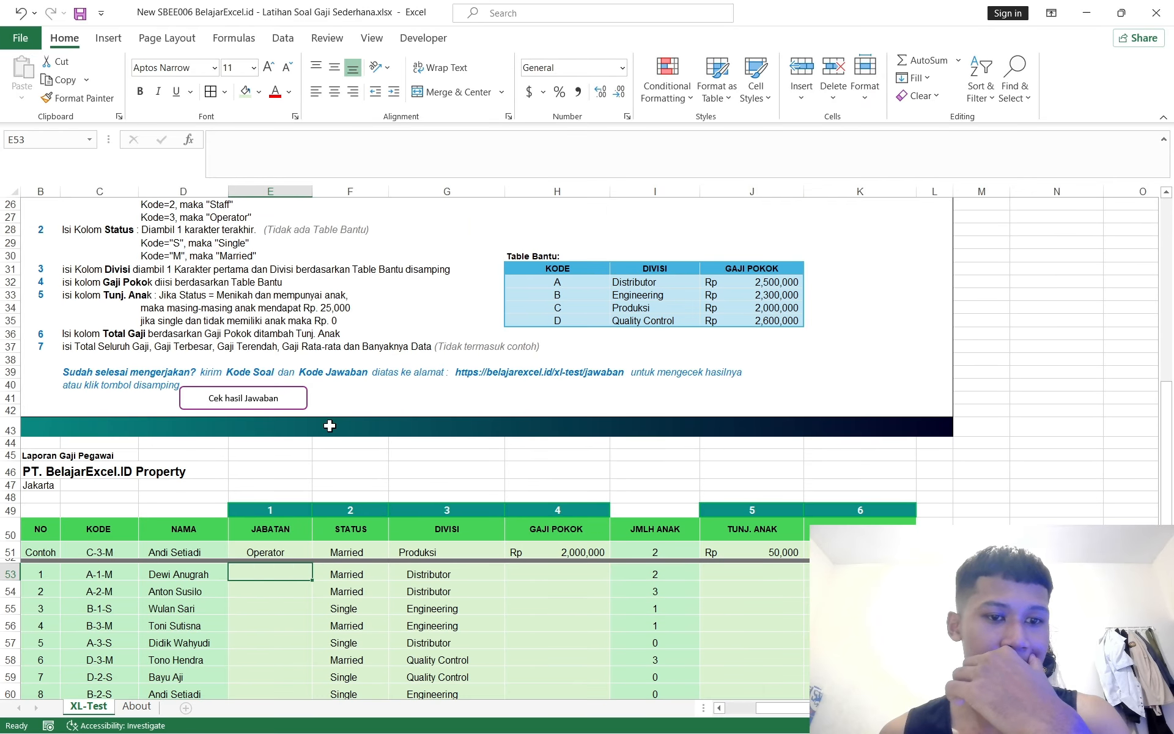
Start an IF formula in Jabatan cell E53 whose test extracts one character from code C53 with MID, starting at position 3
scroll(337, 403, up, 2)
scroll(337, 401, down, 2)
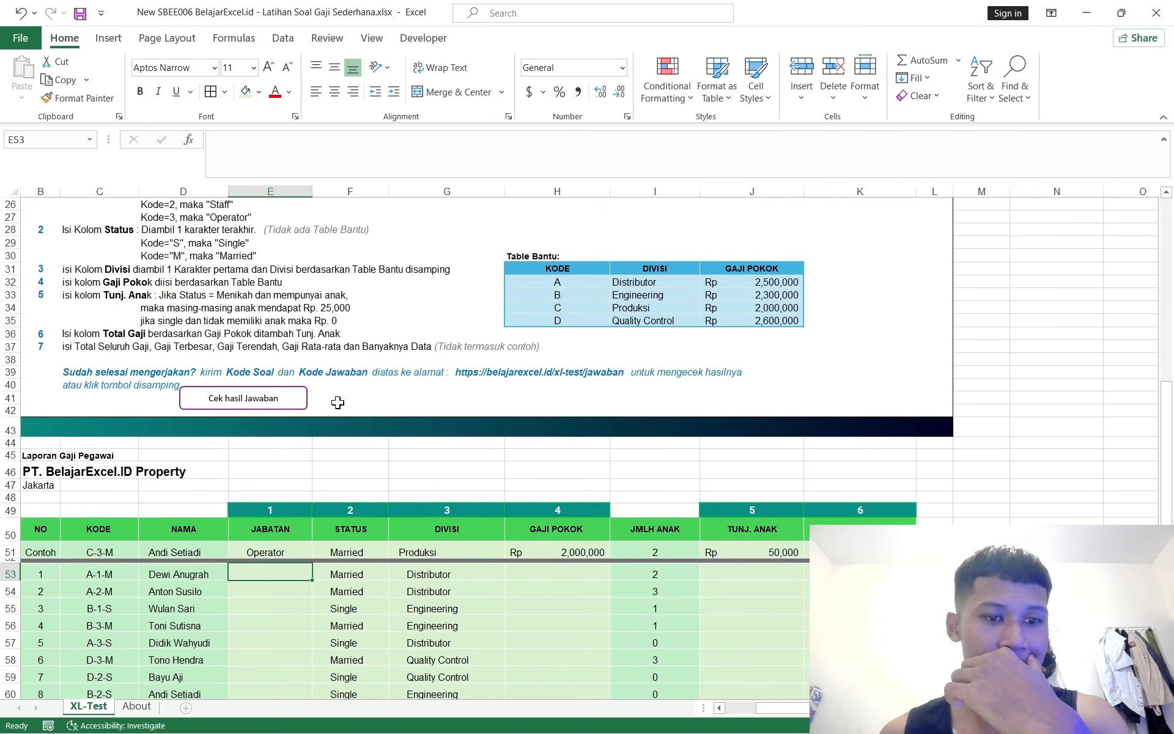
scroll(337, 402, down, 2)
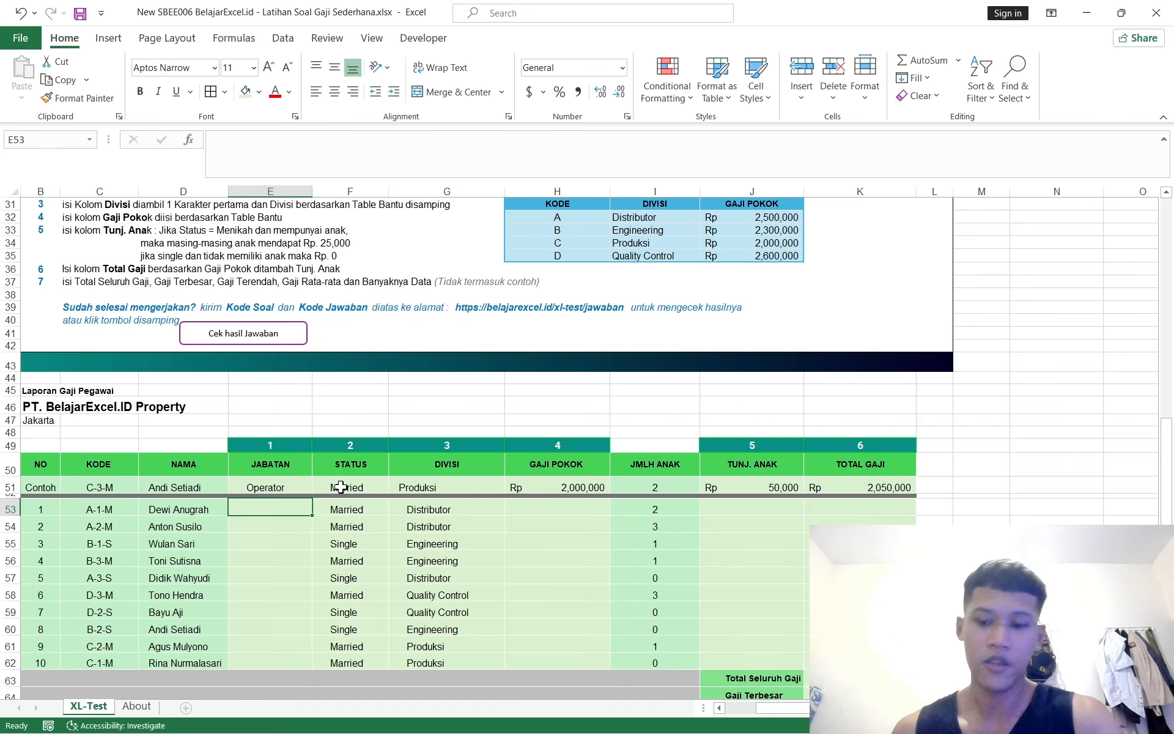
text(=)
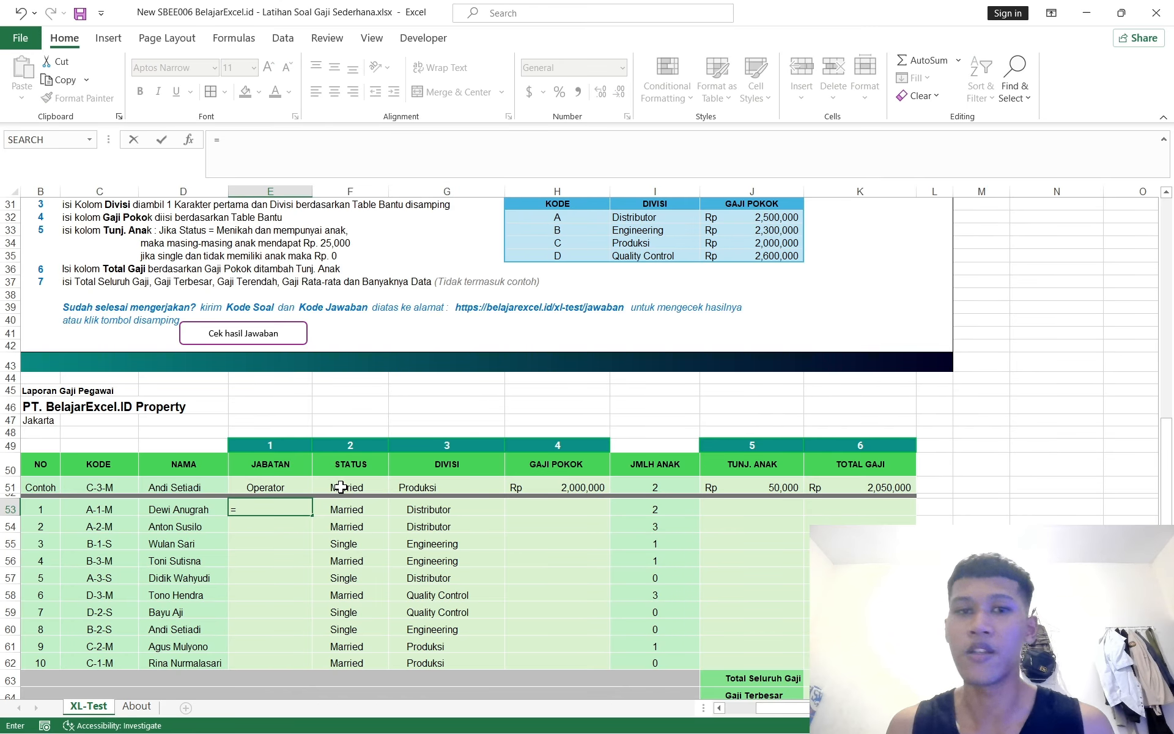
text(if()
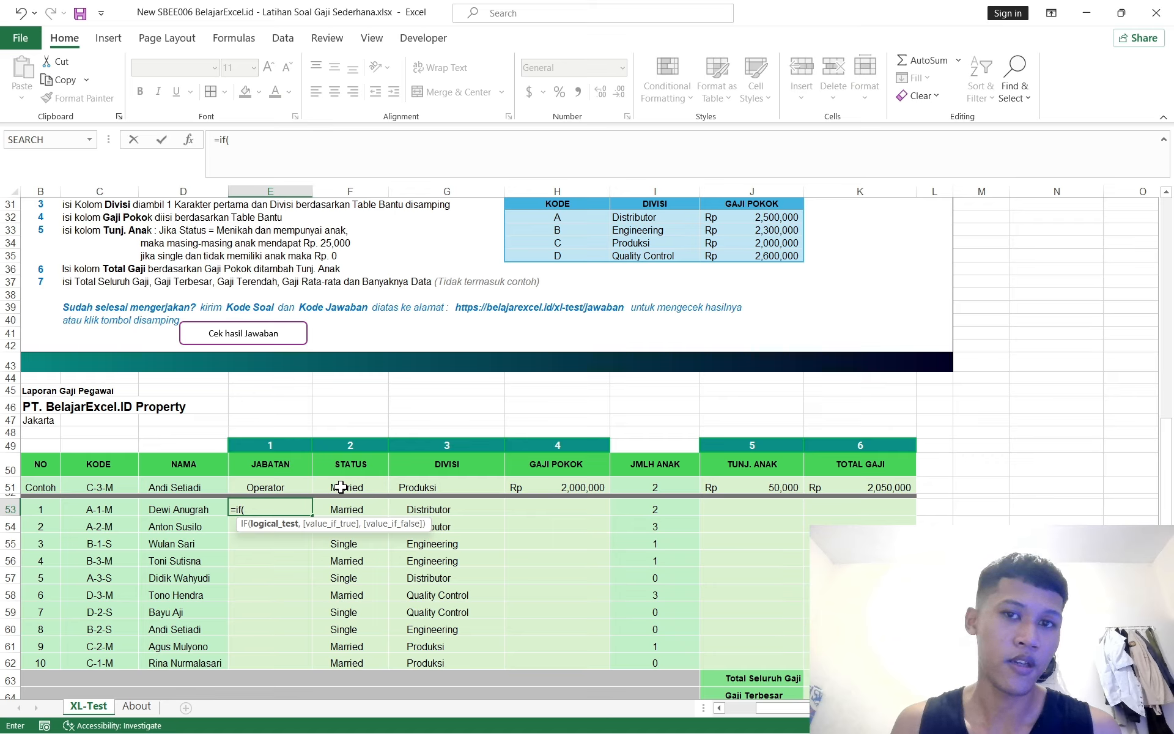
text(mid()
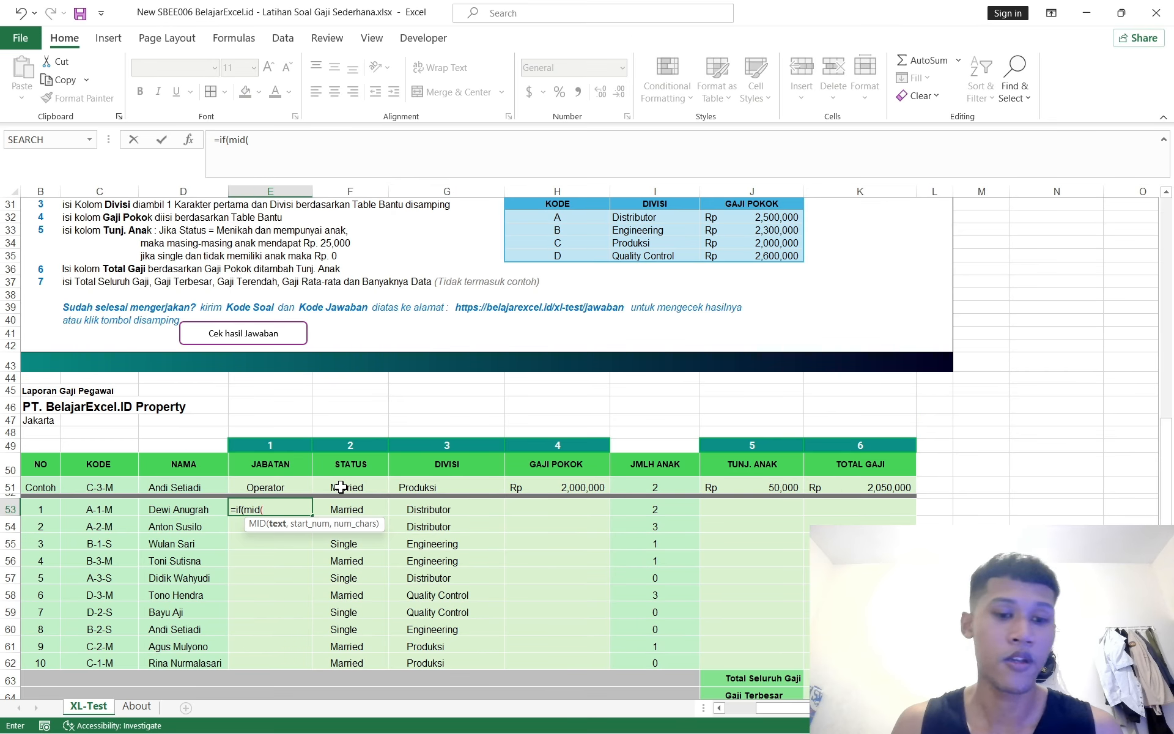
click(109, 509)
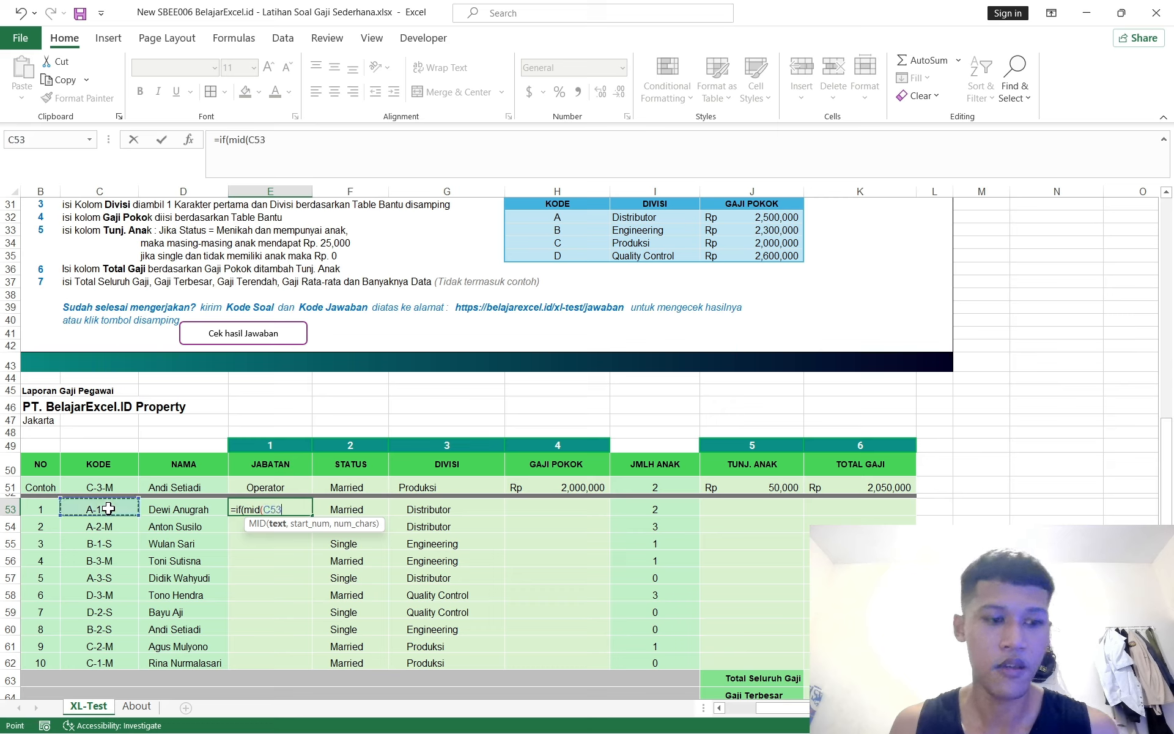
text(,)
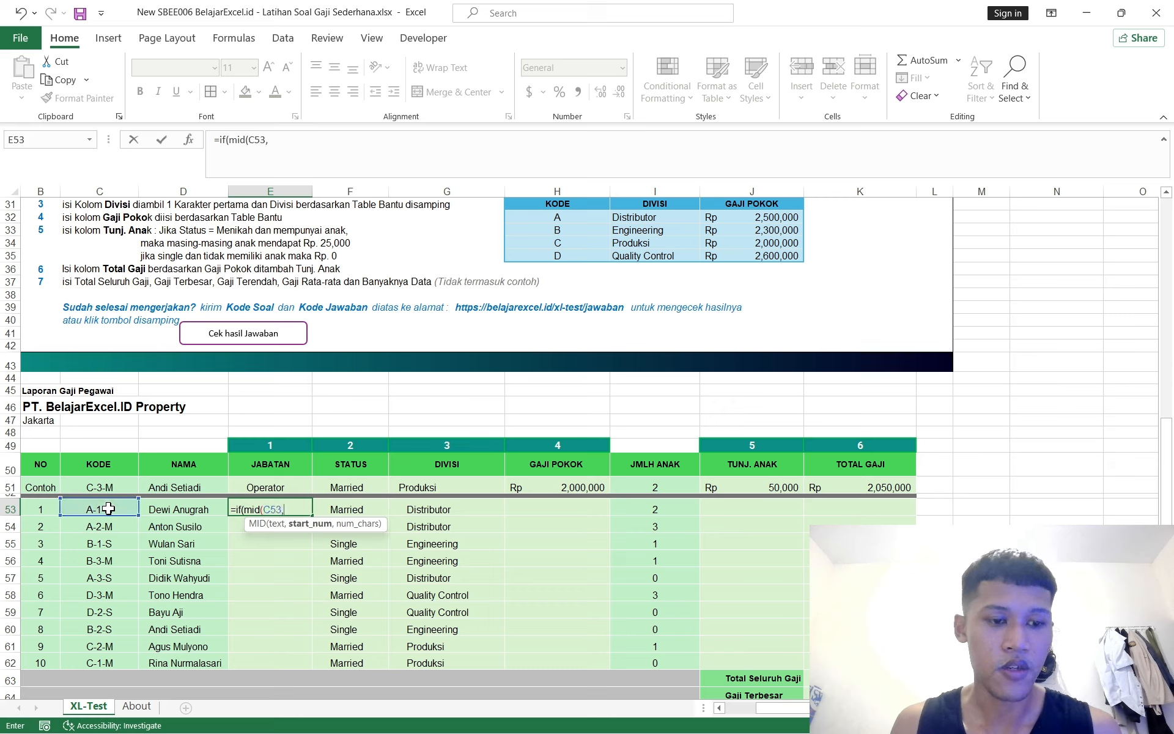
text(3,)
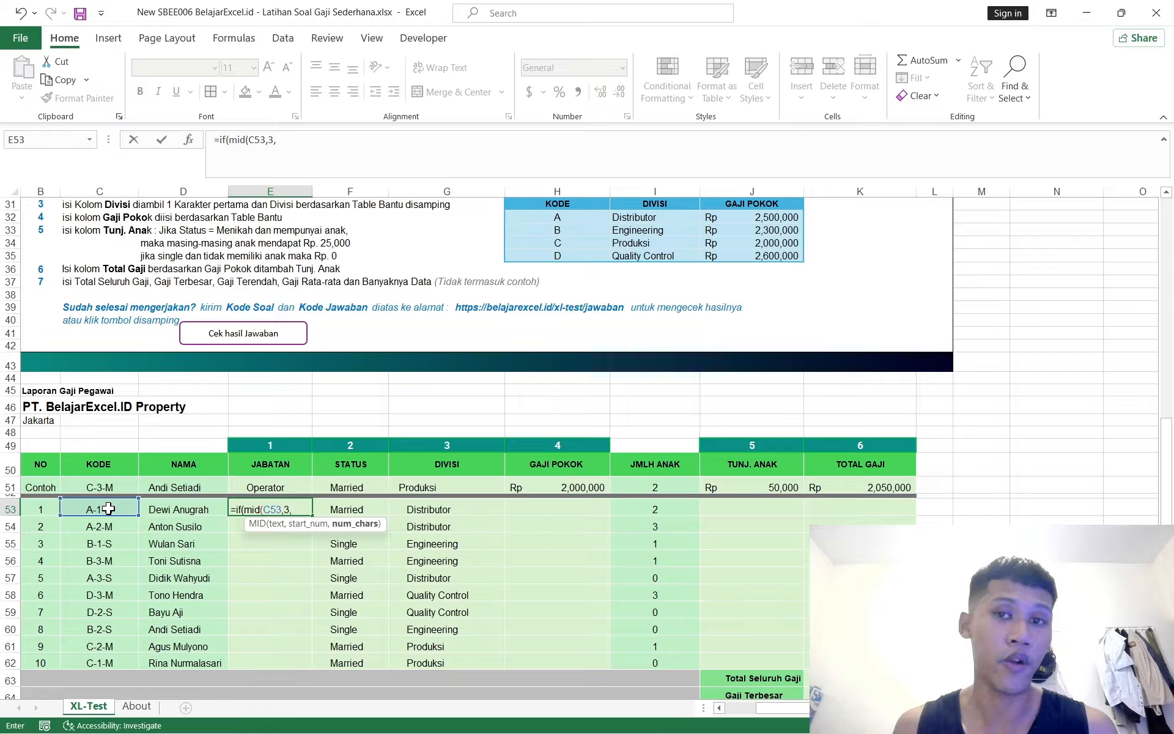
text(1)
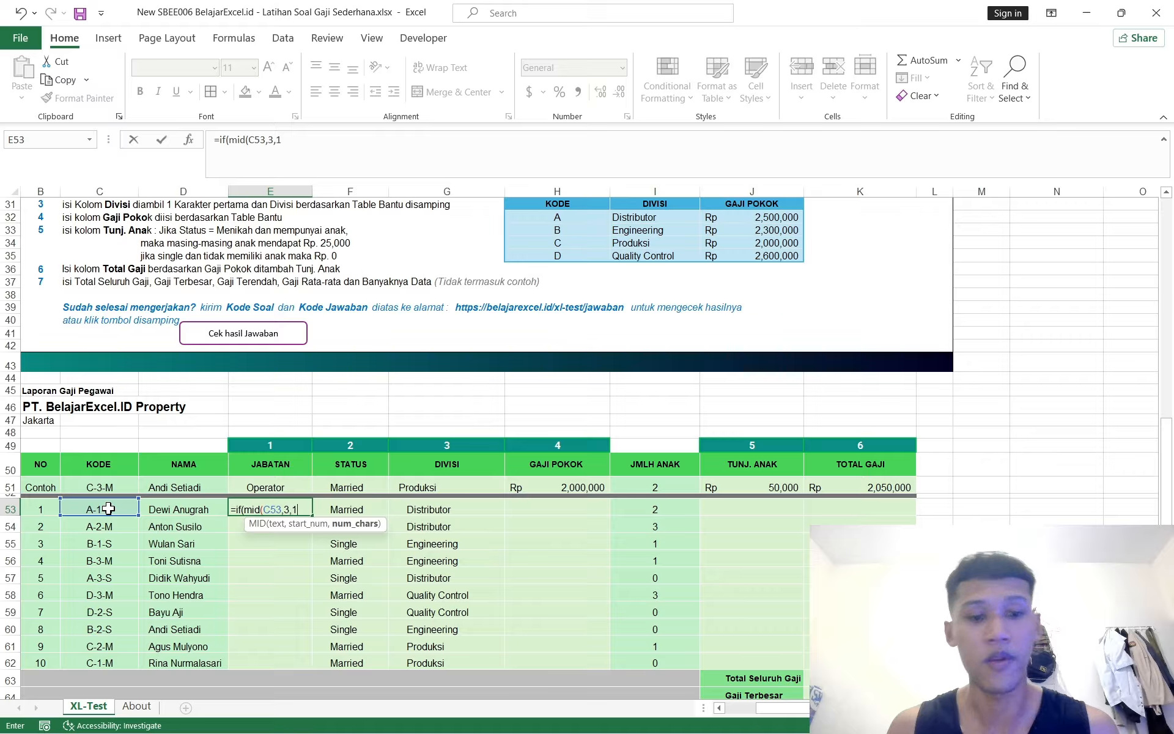
Change the MID character count to 10, close its parenthesis, and try to enter the formula =if(mid(C53,3,10) in E53
text(),)
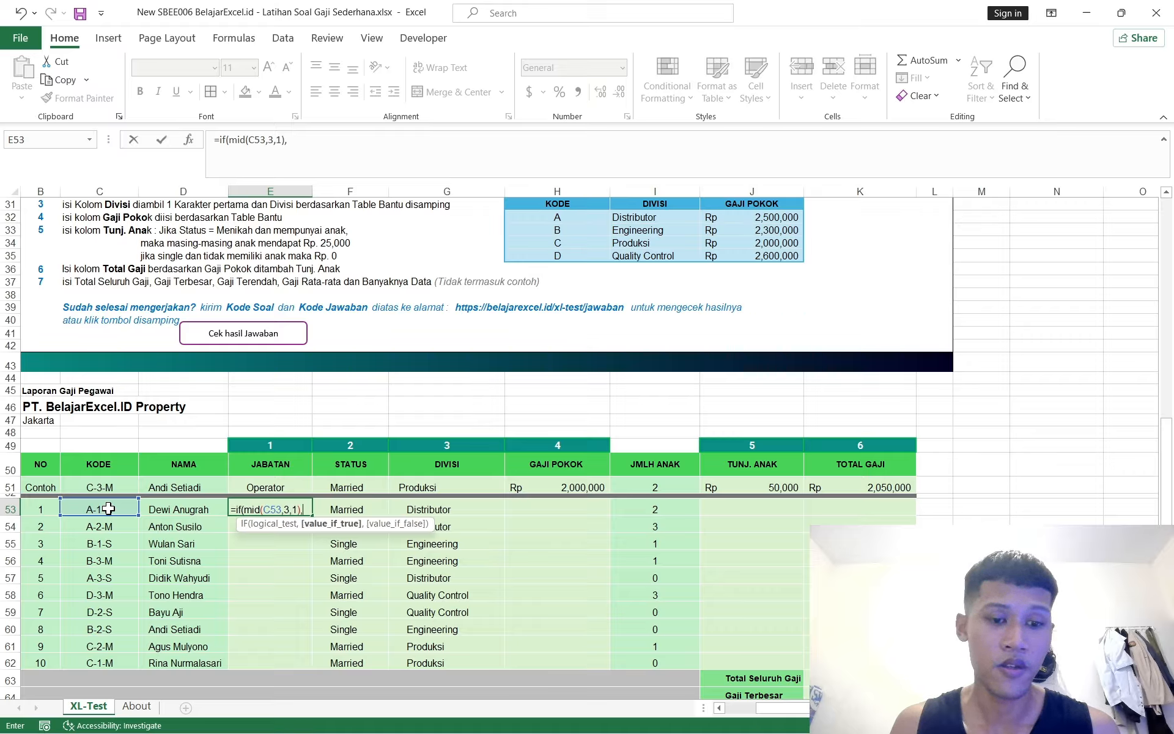
key(BackSpace)
key(BackSpace)
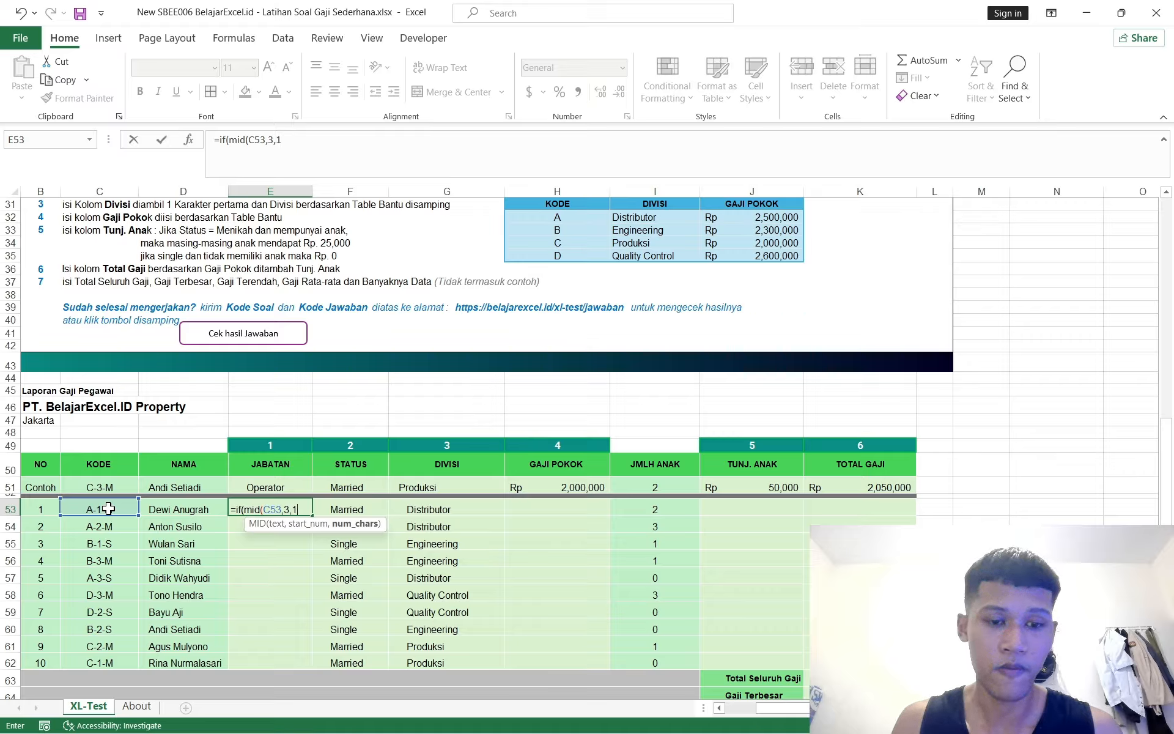
text(0)
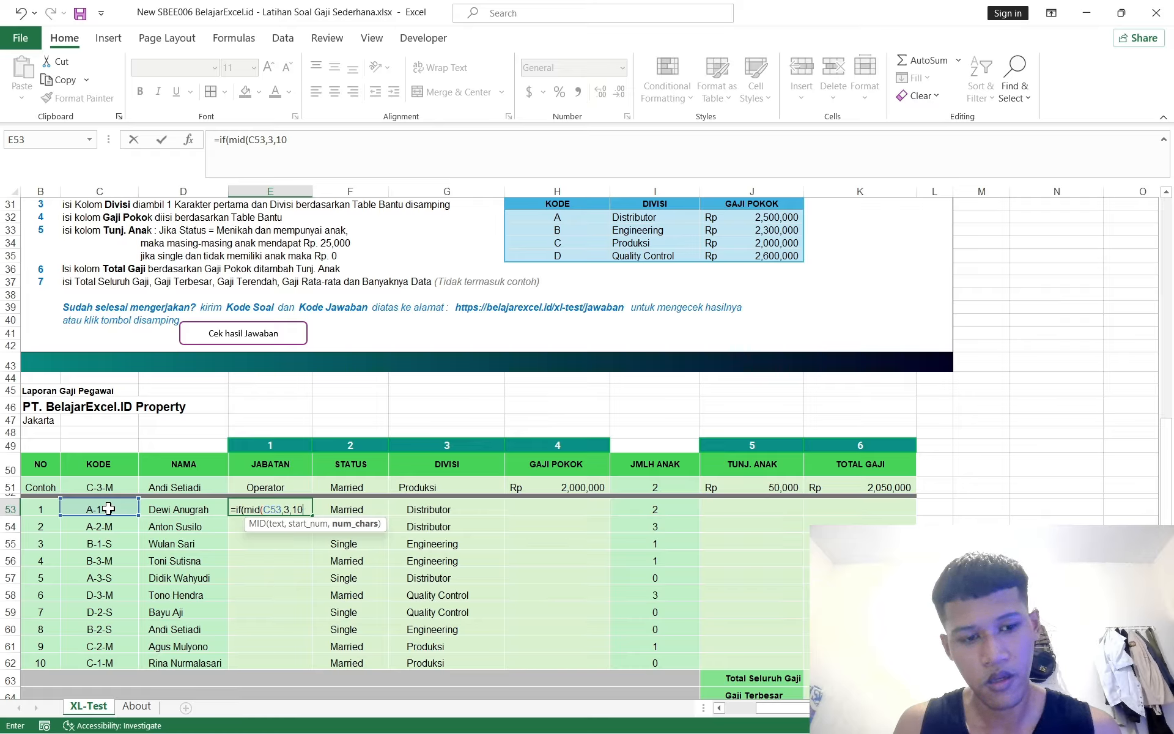
text(+))
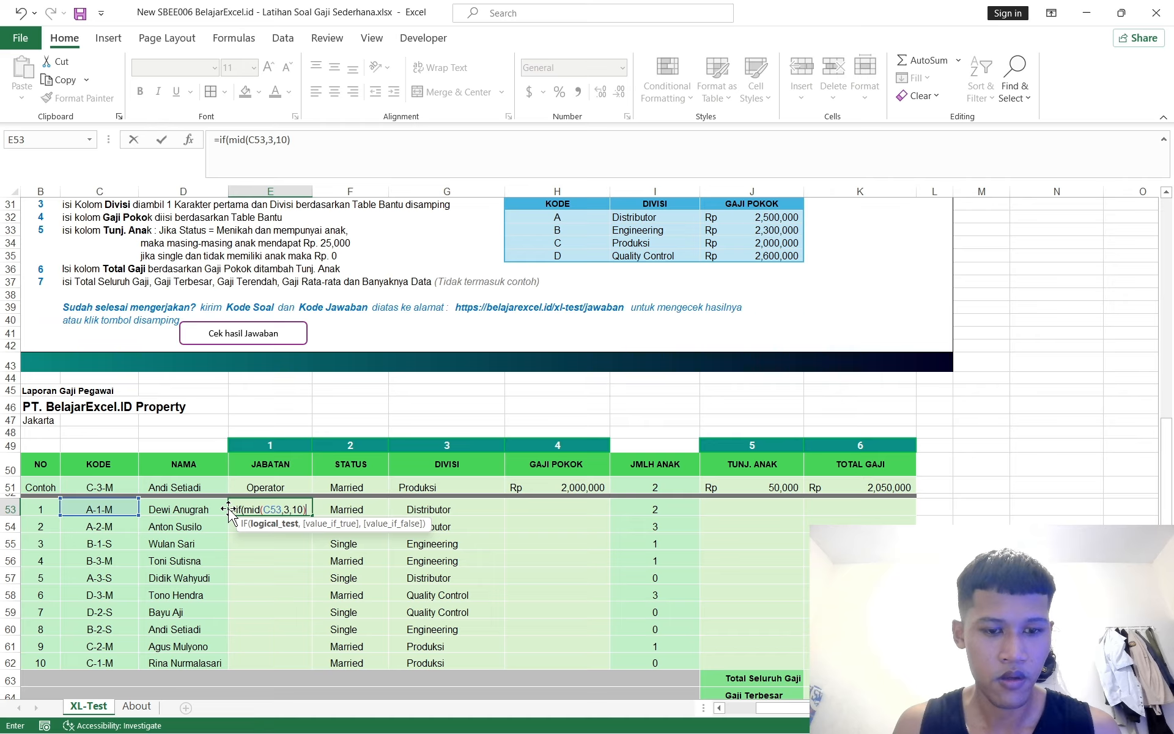
text(=)
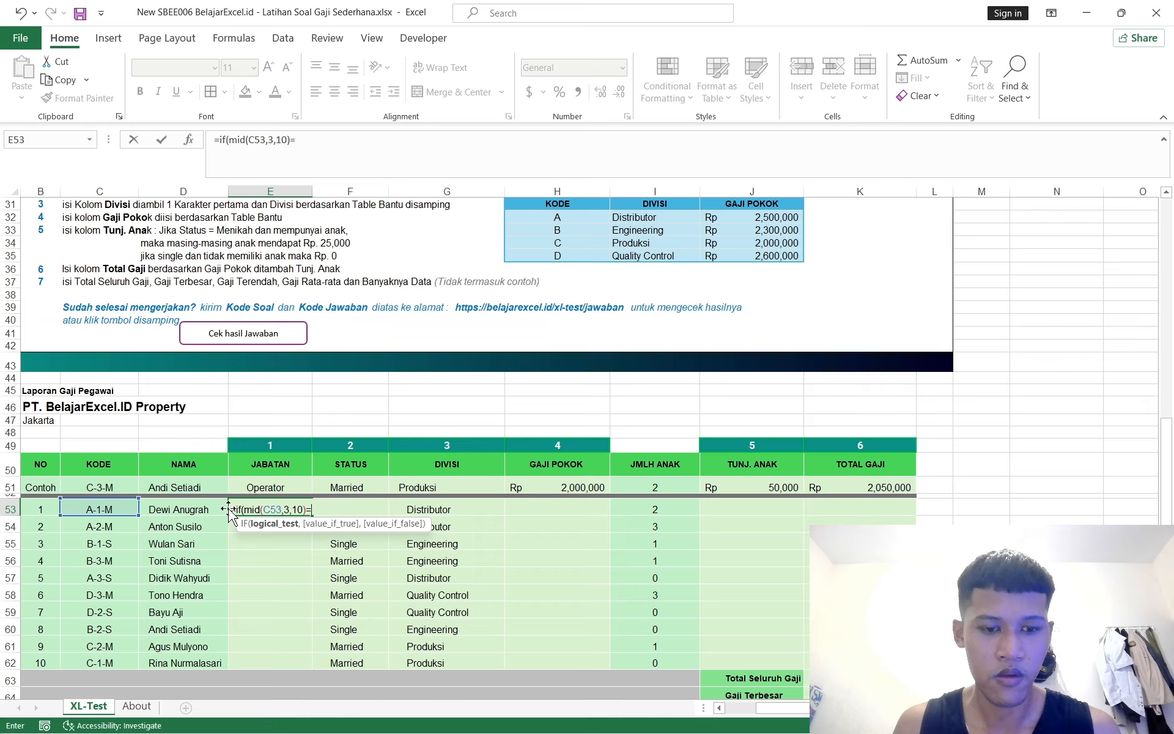
key(BackSpace)
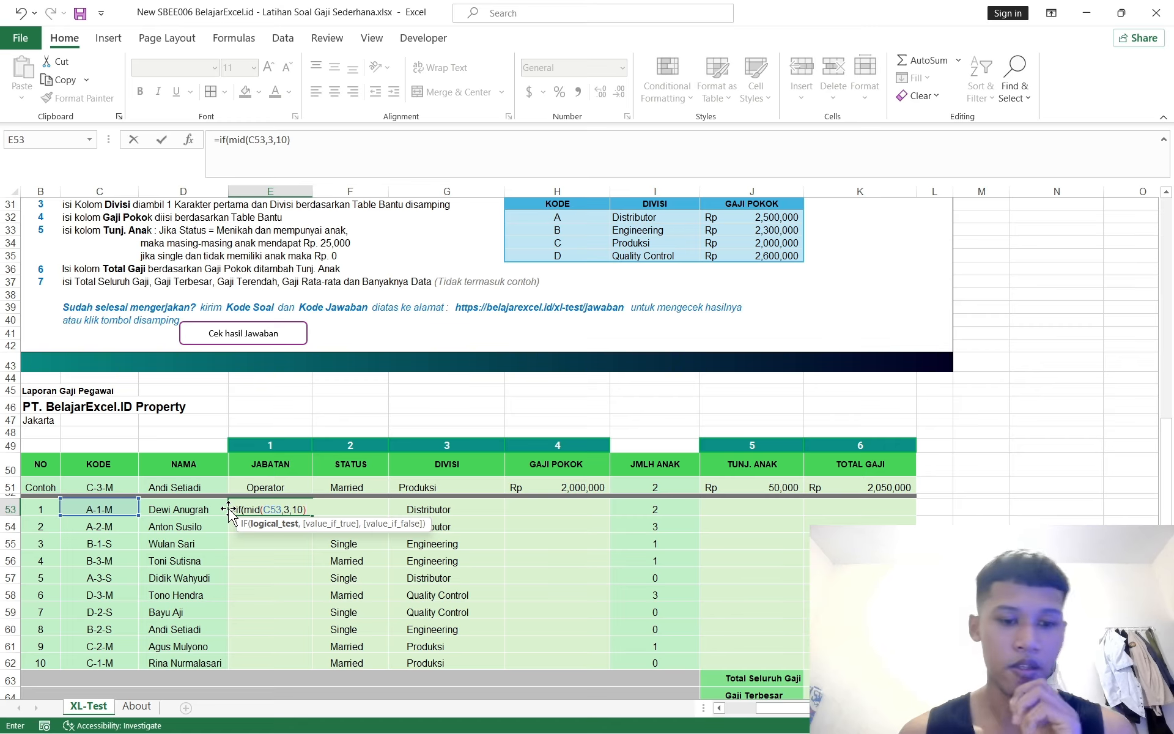
scroll(228, 510, down, 1)
scroll(228, 509, down, 1)
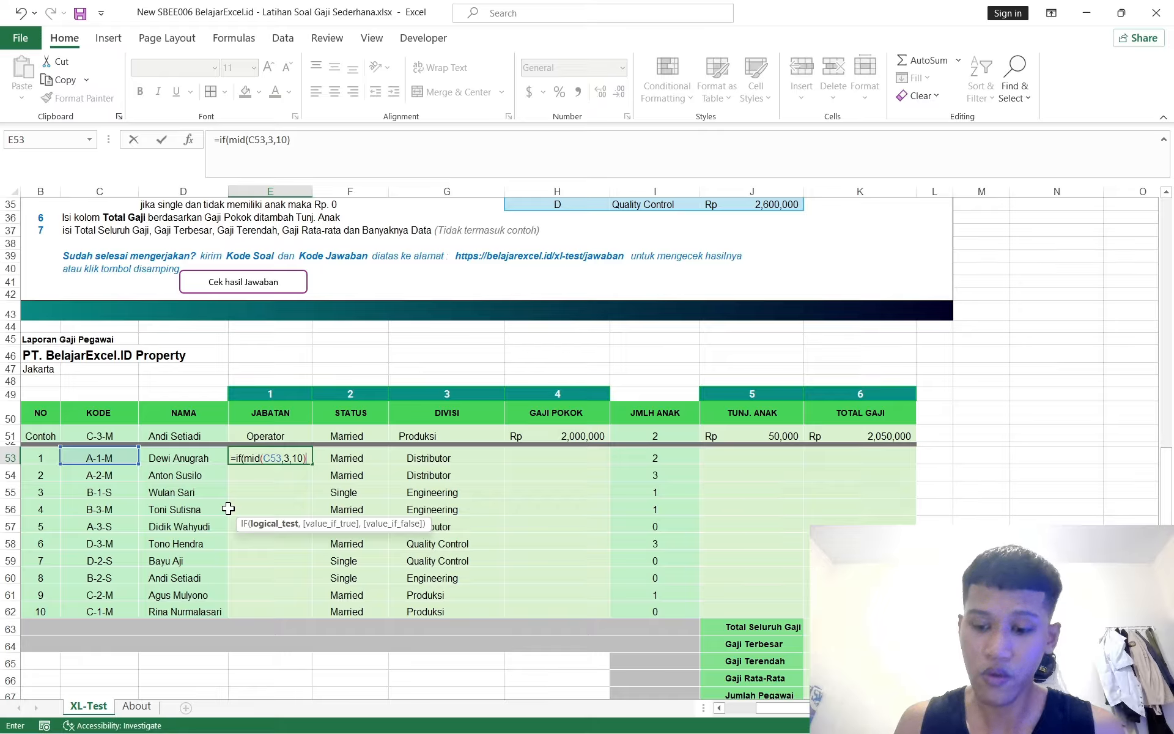
key(Return)
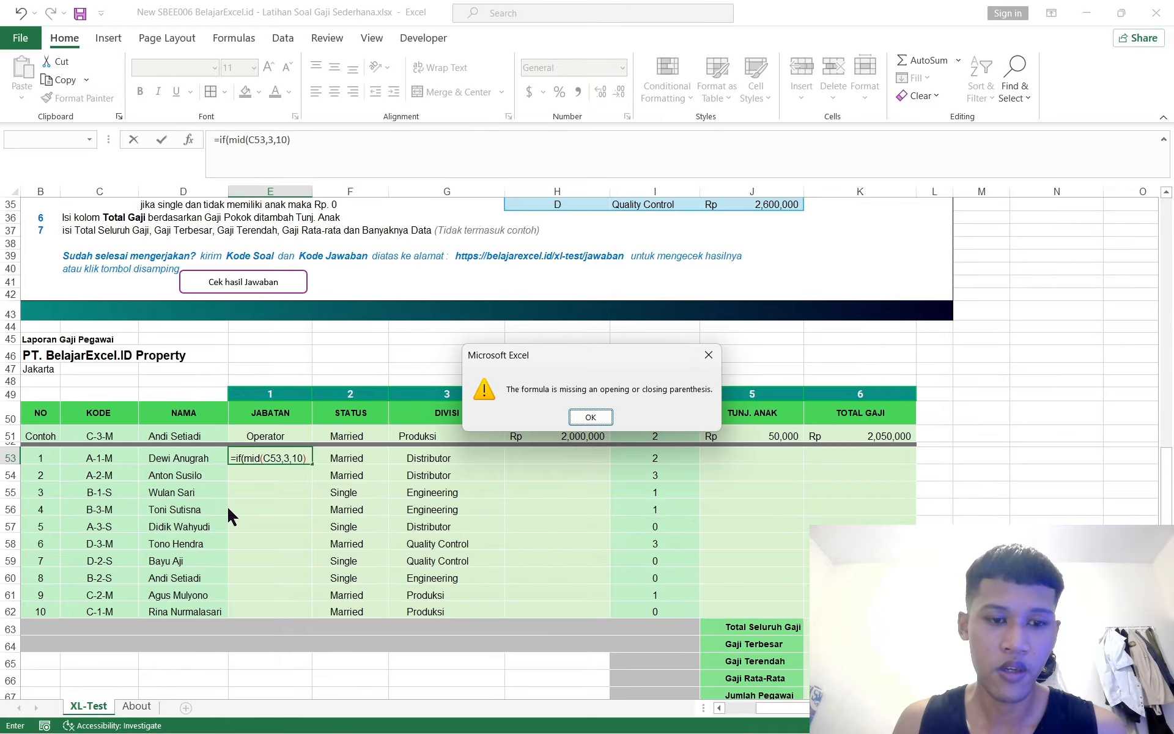
click(592, 417)
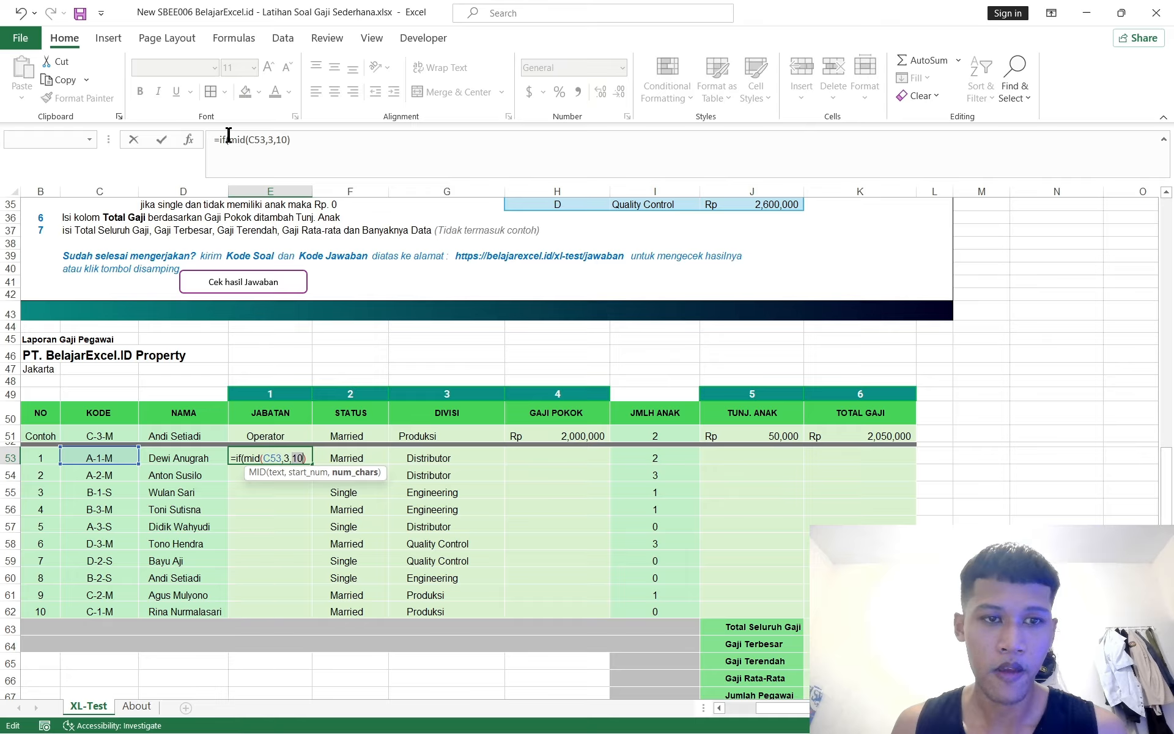
Wrap the MID part of the E53 formula in VALUE, compare it with 1, and return "Kepala" when true
click(230, 139)
text(value()
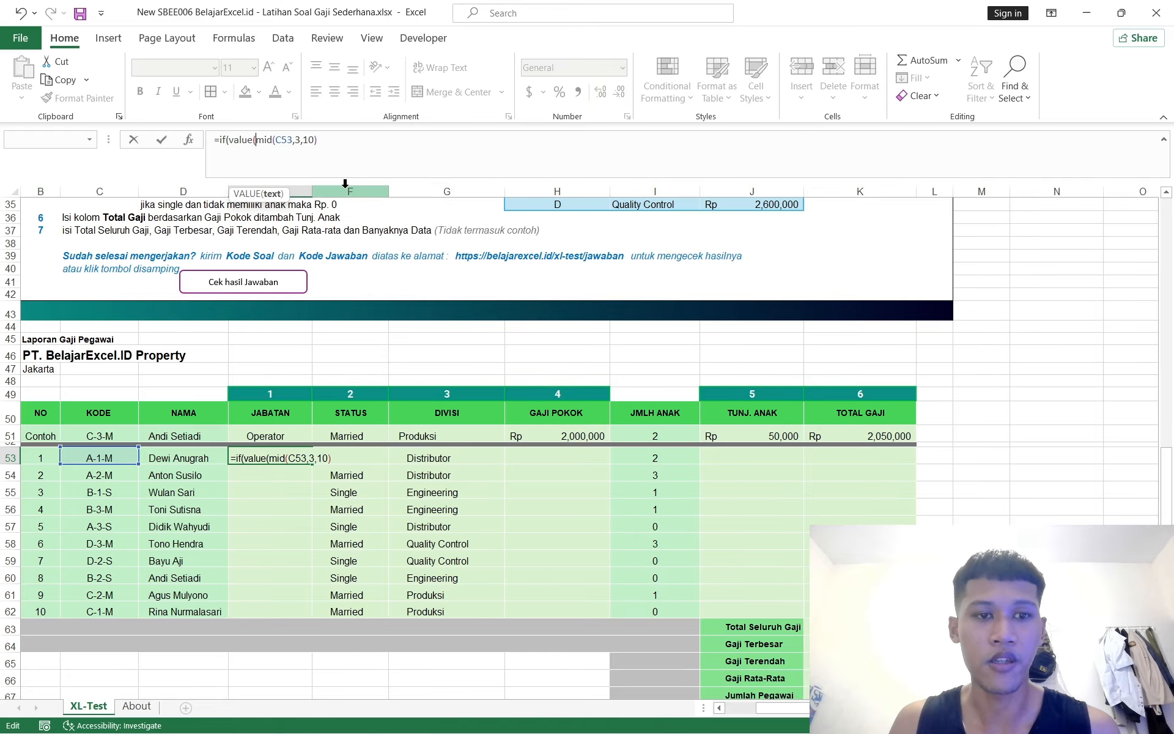
click(347, 149)
text())
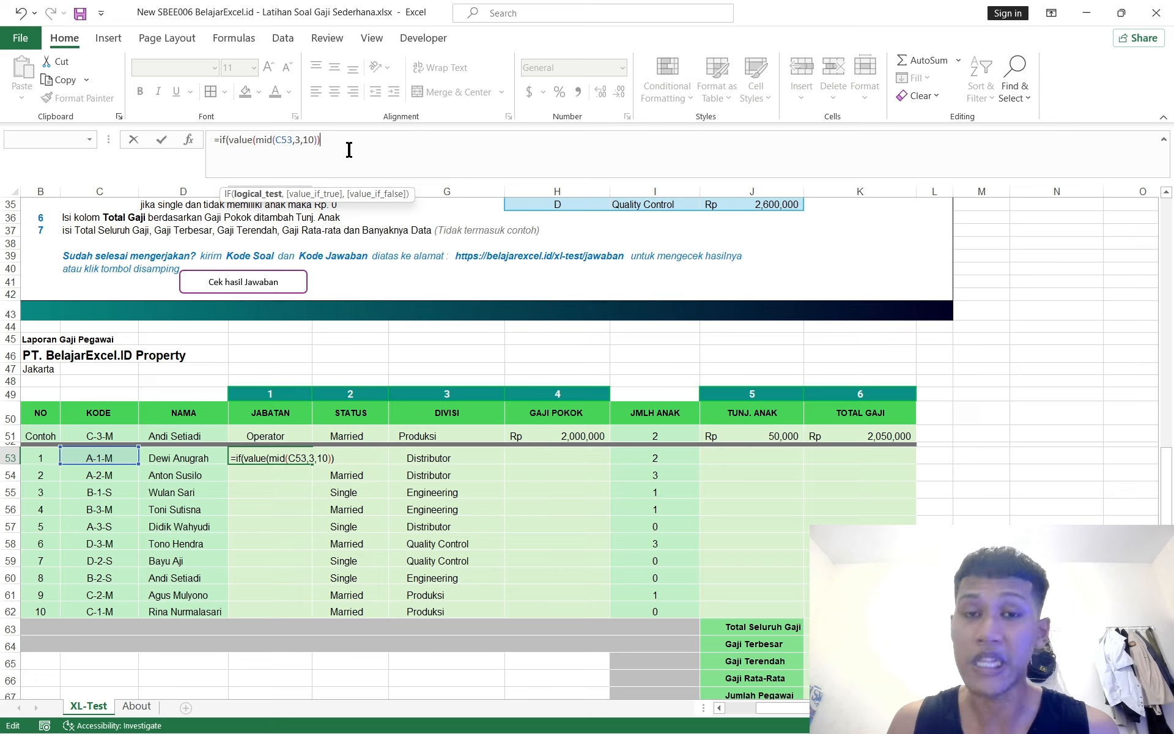
text(=)
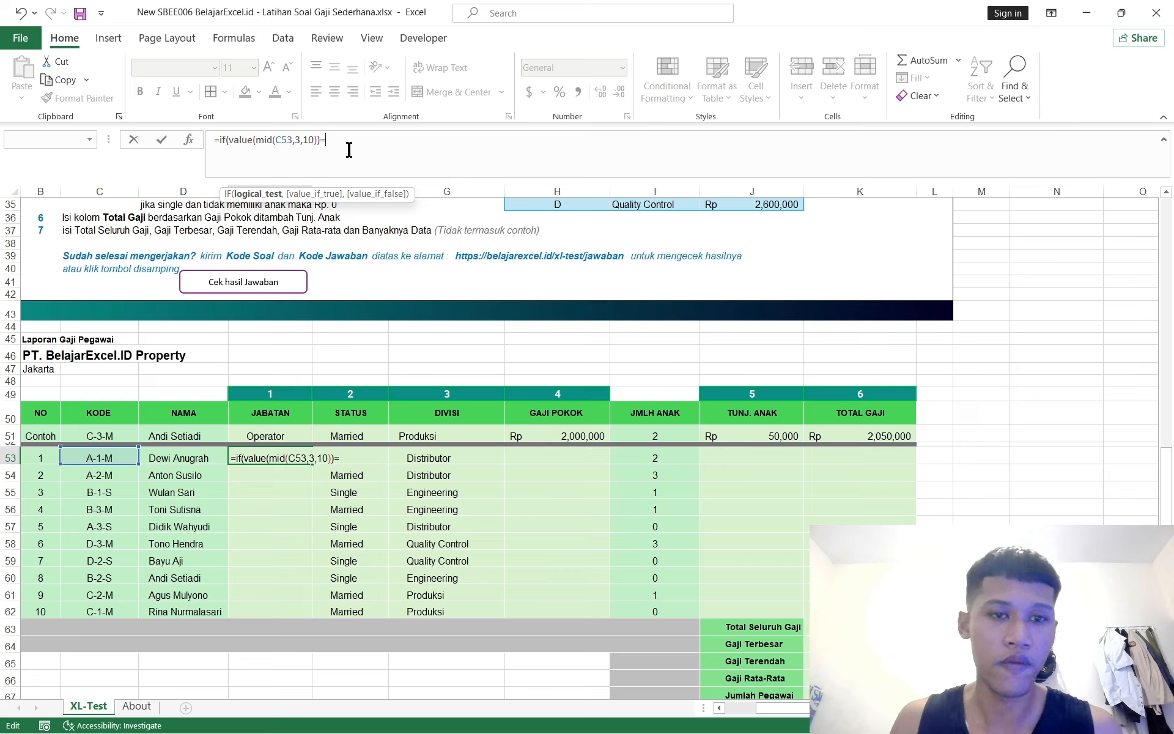
text(1, "Kep)
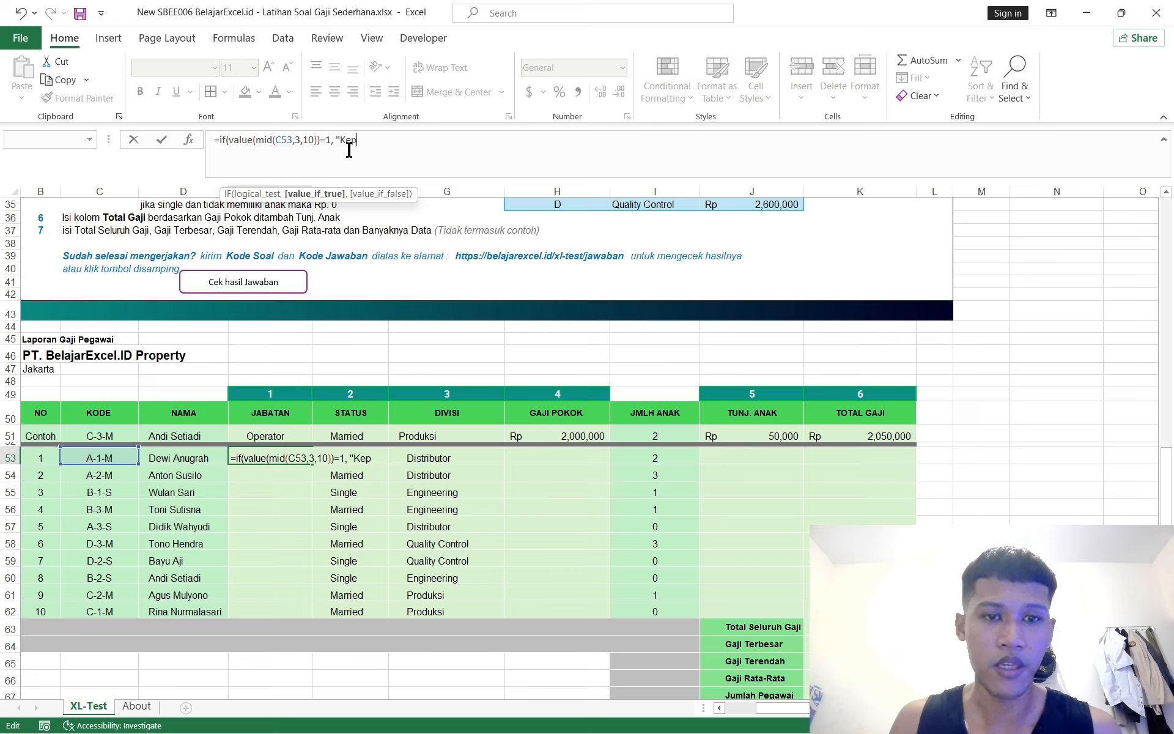
text(ala", )
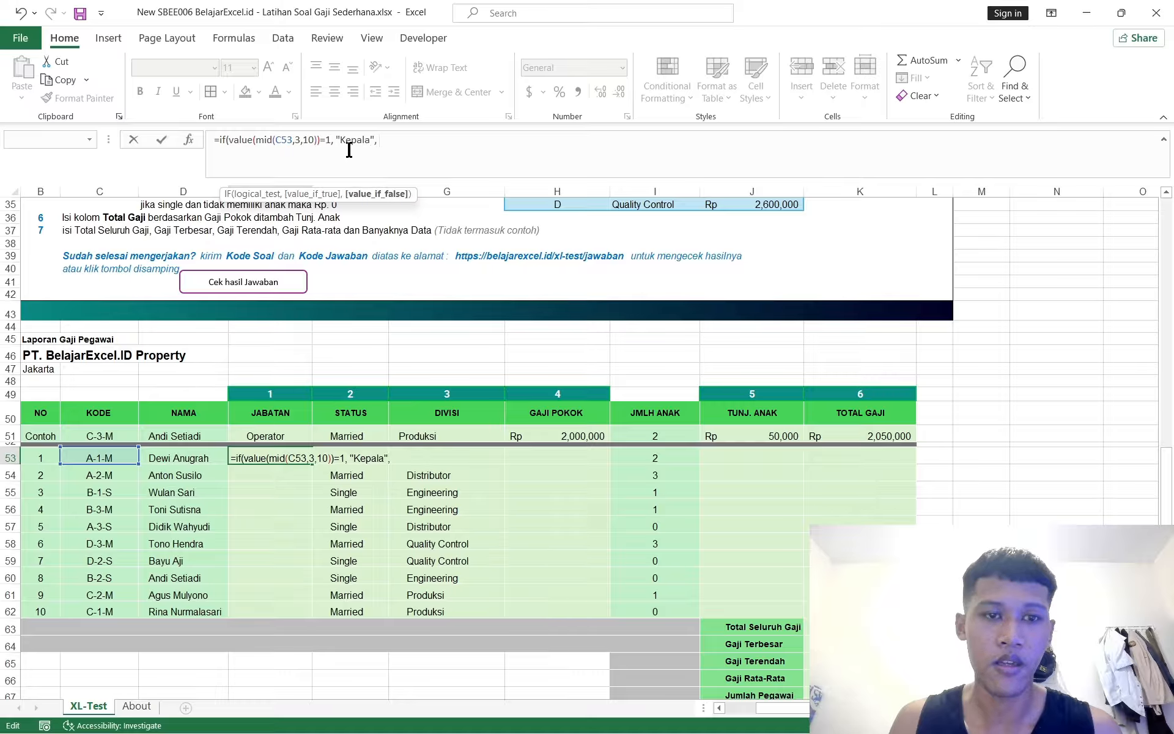
Append the nested If(value(mid(c53,3,1)="2", "Staff", "Operator")) as the false result in E53 and try to enter the formula
text(If(value(mid()
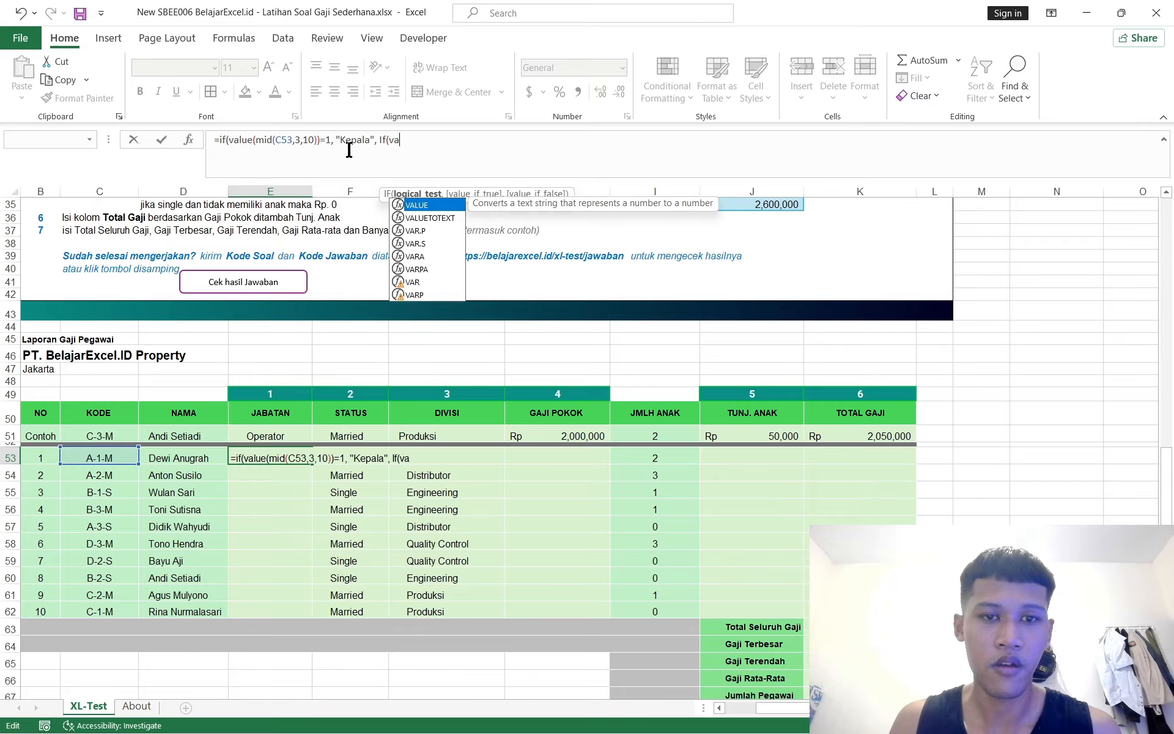
text(c53,)
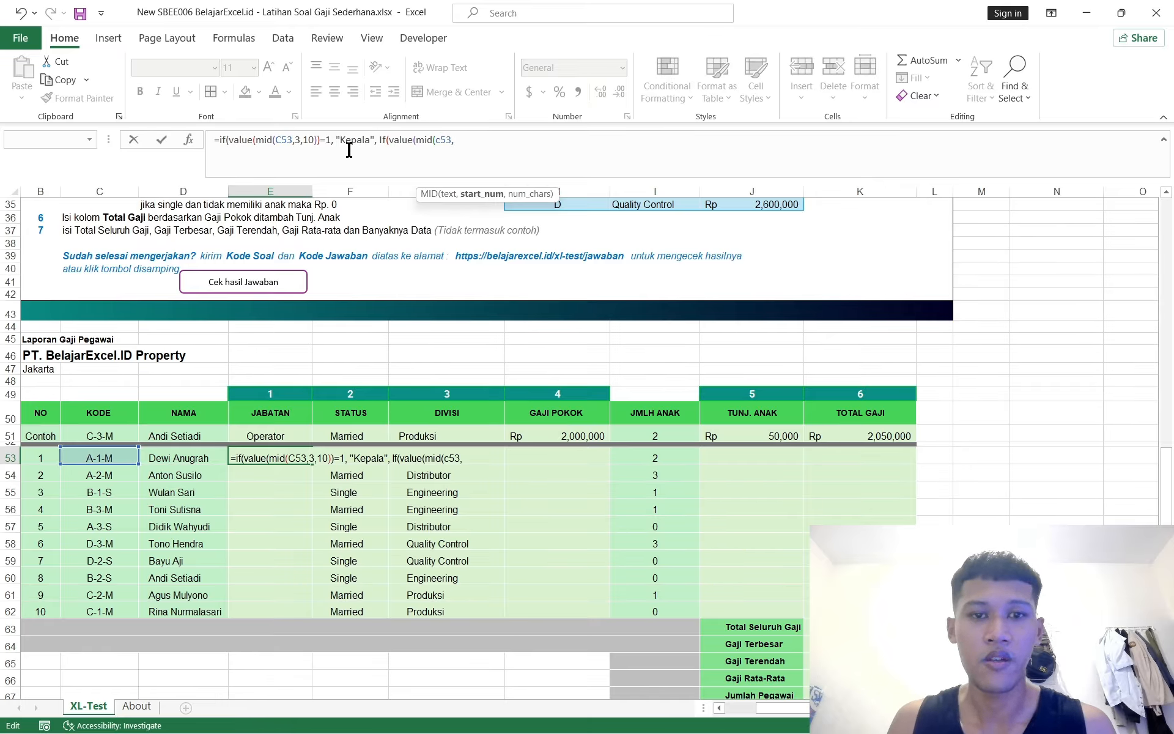
text(3,1))
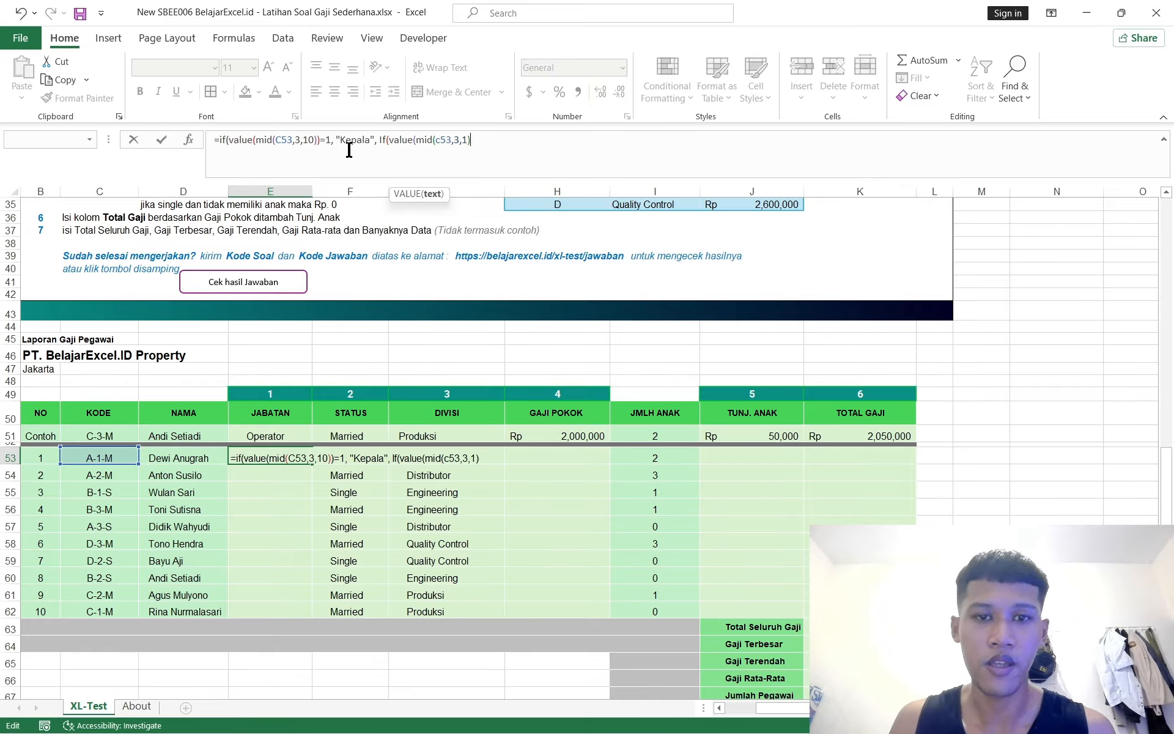
text(="2)
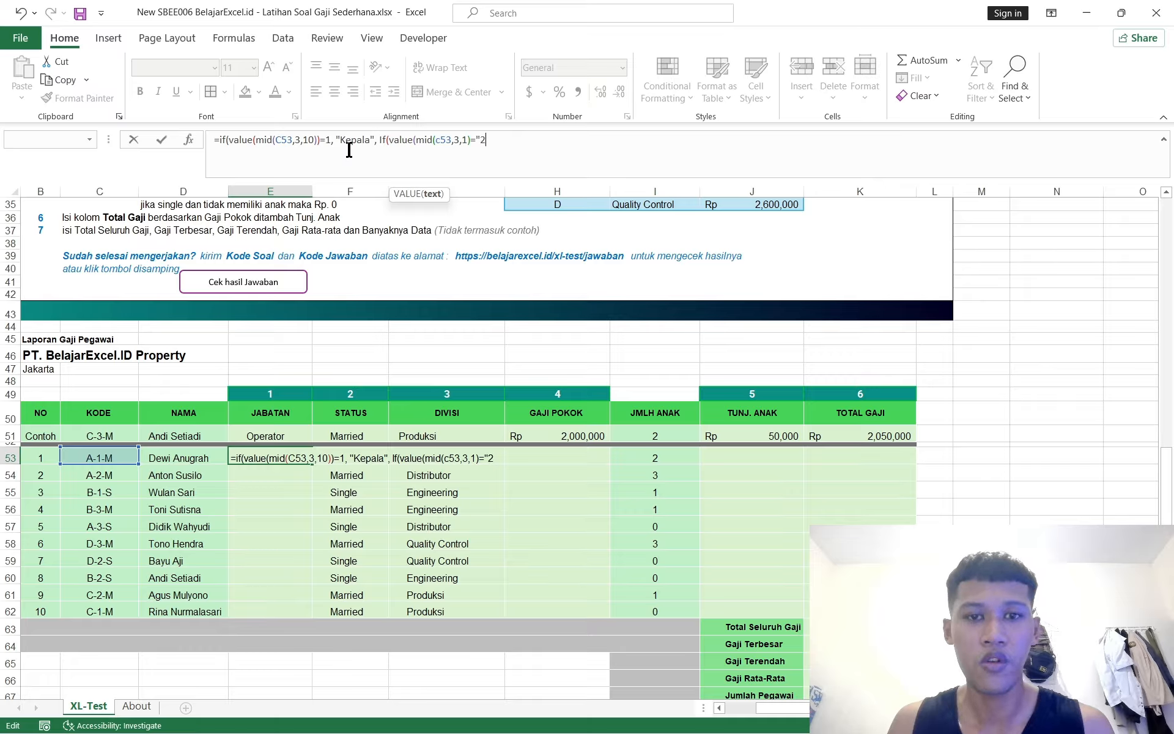
text(", "Staff",)
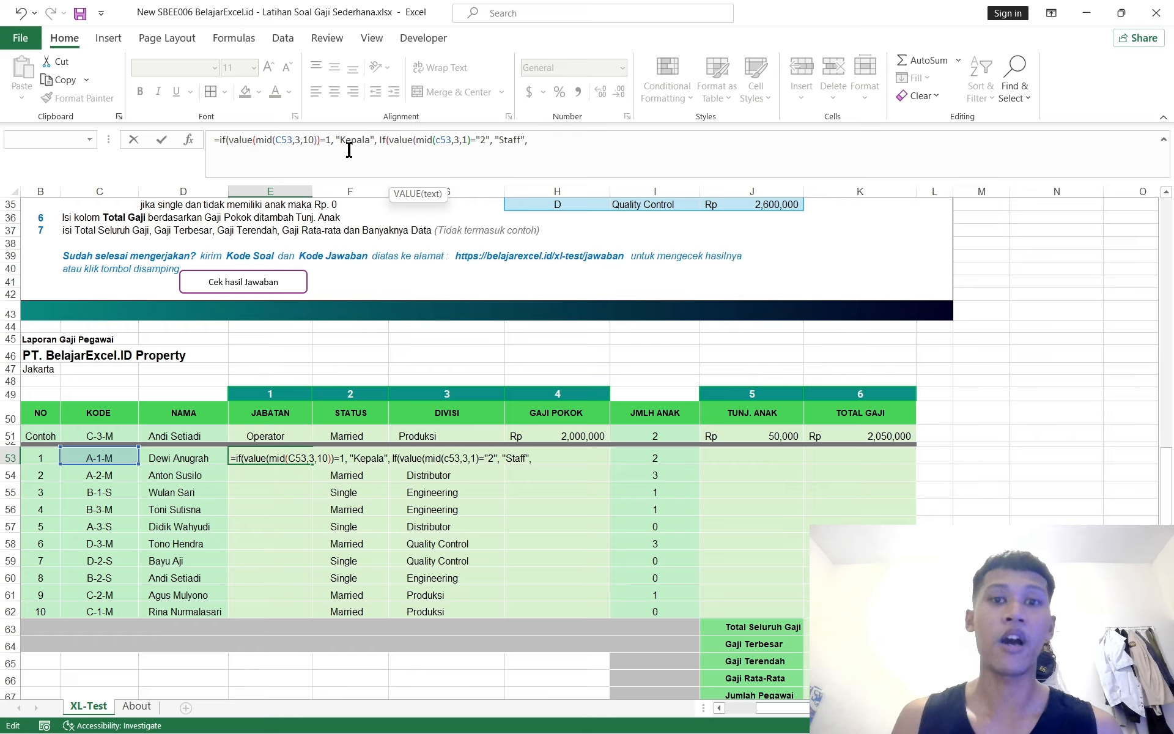
text(")
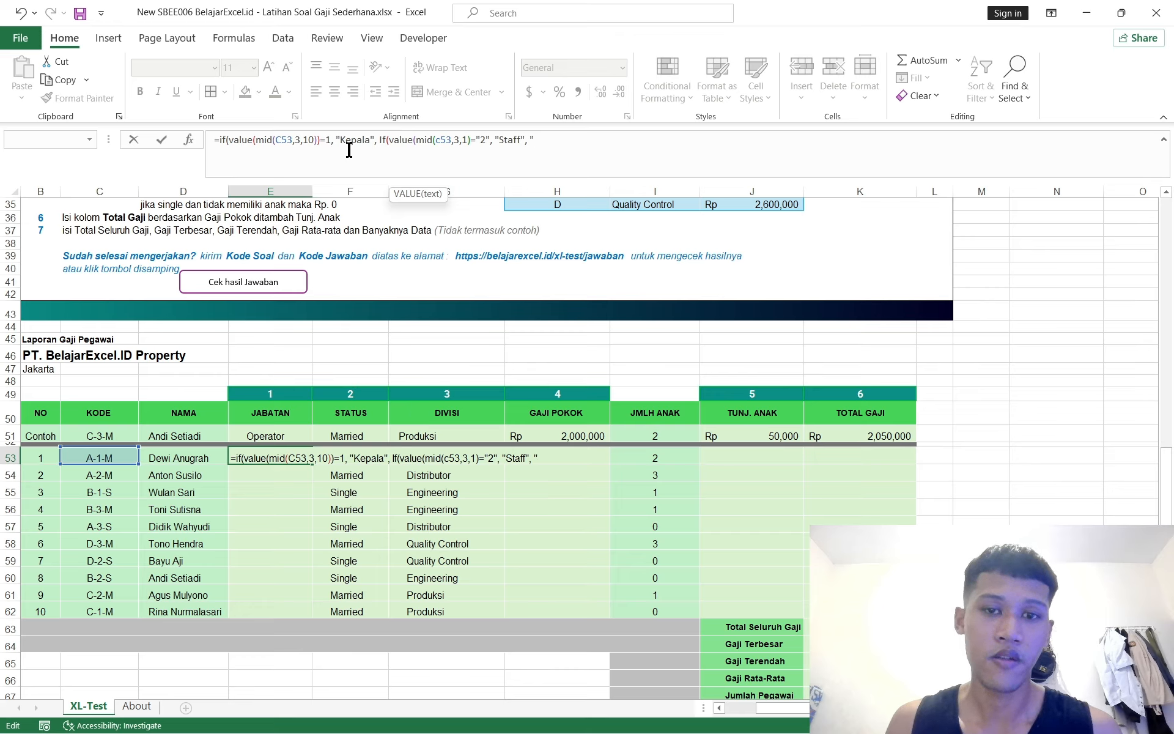
text(Ope)
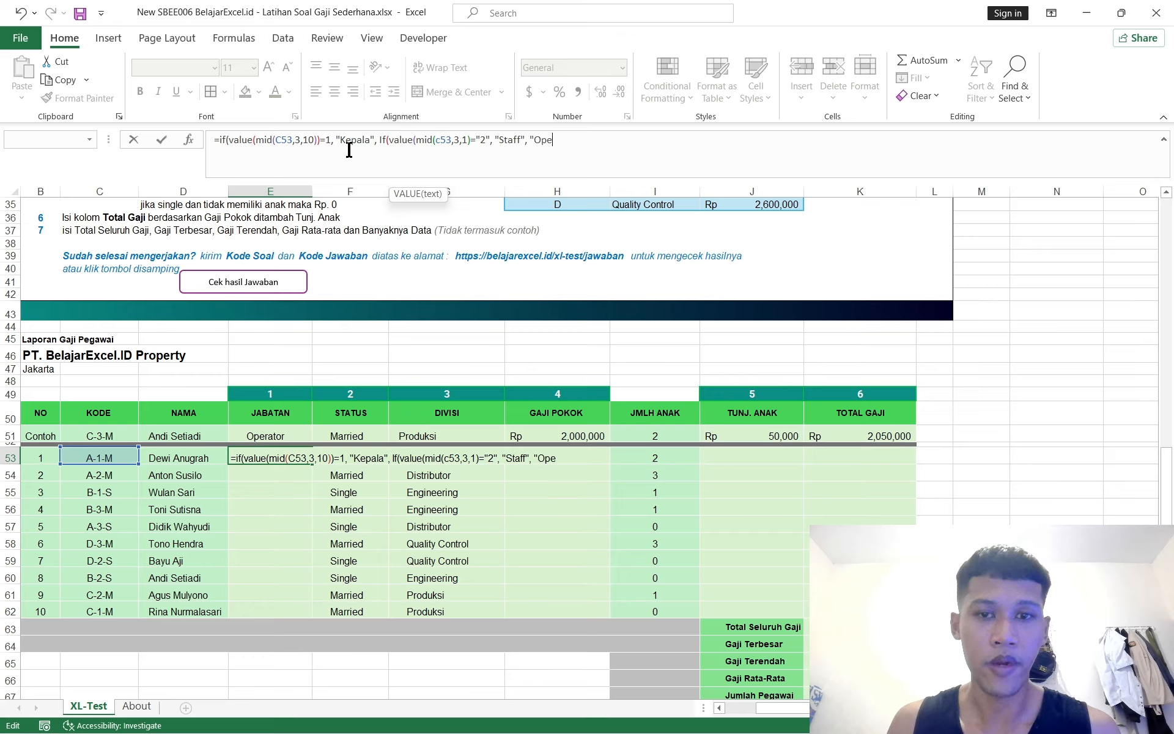
text(rator"))
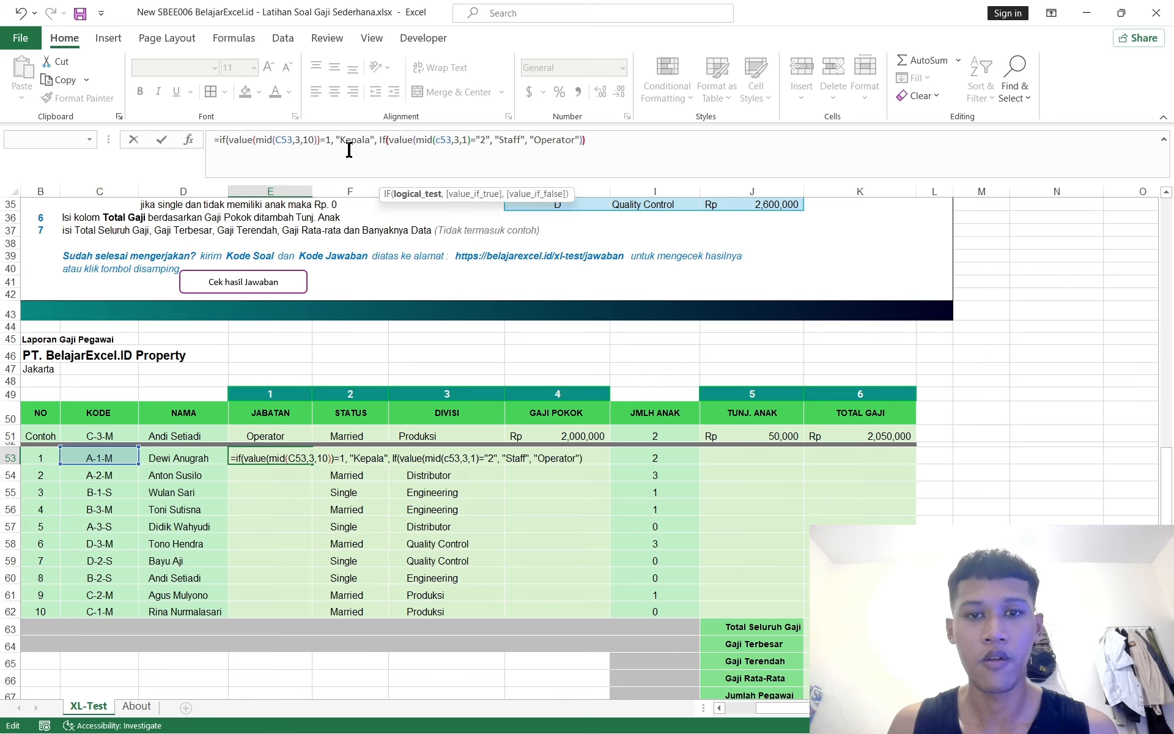
key(Return)
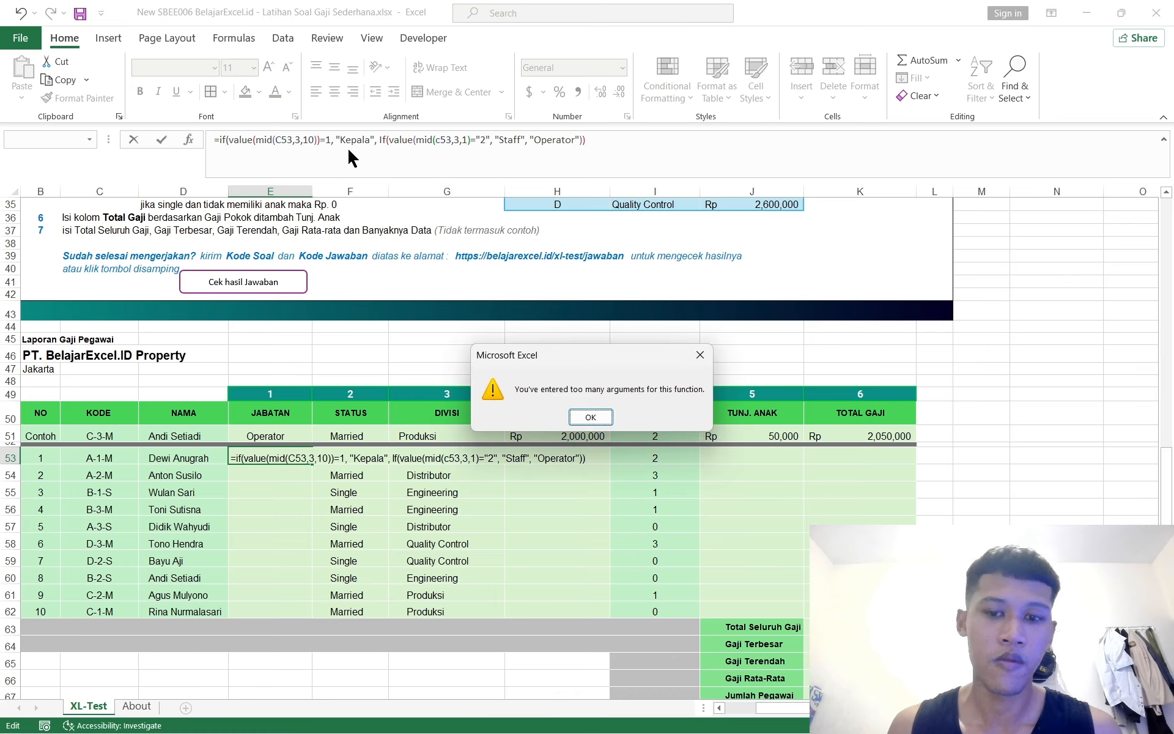
click(590, 417)
Add another closing parenthesis at the end of the E53 formula and try to enter it again
click(611, 145)
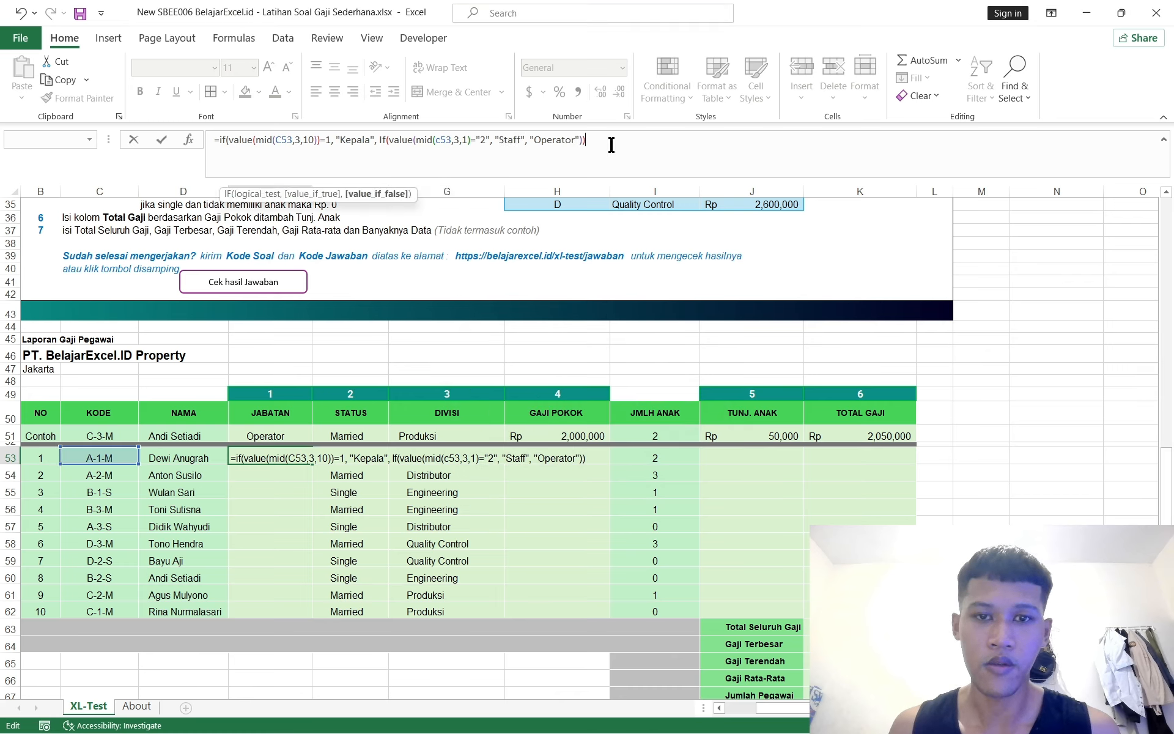
text(_)
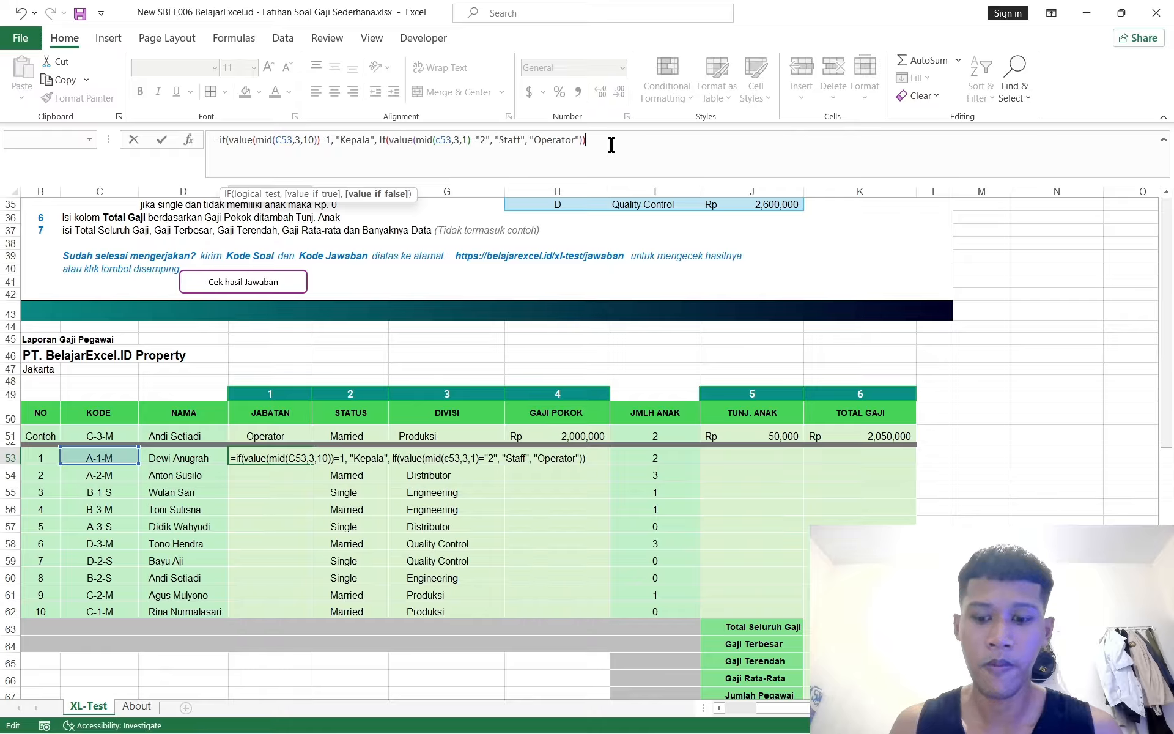
text())
key(Return)
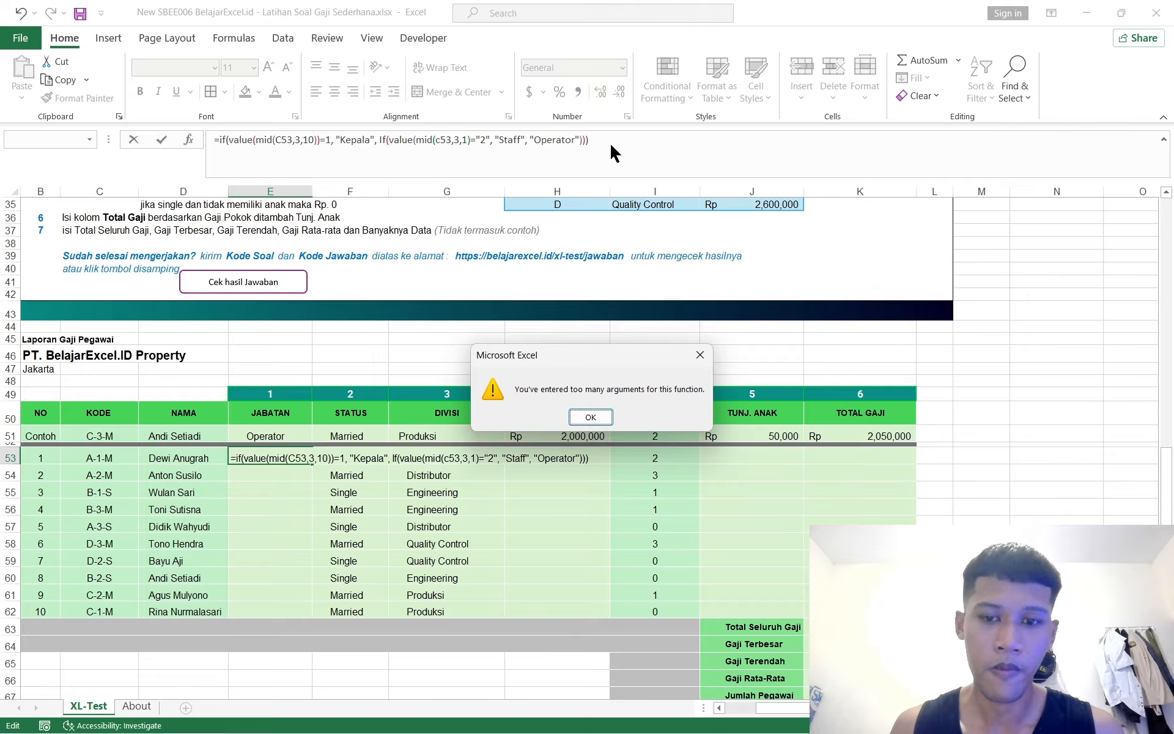
Close the nested VALUE after mid(c53,3,1) in E53's formula, end the formula with two closing parentheses, and enter it
click(590, 417)
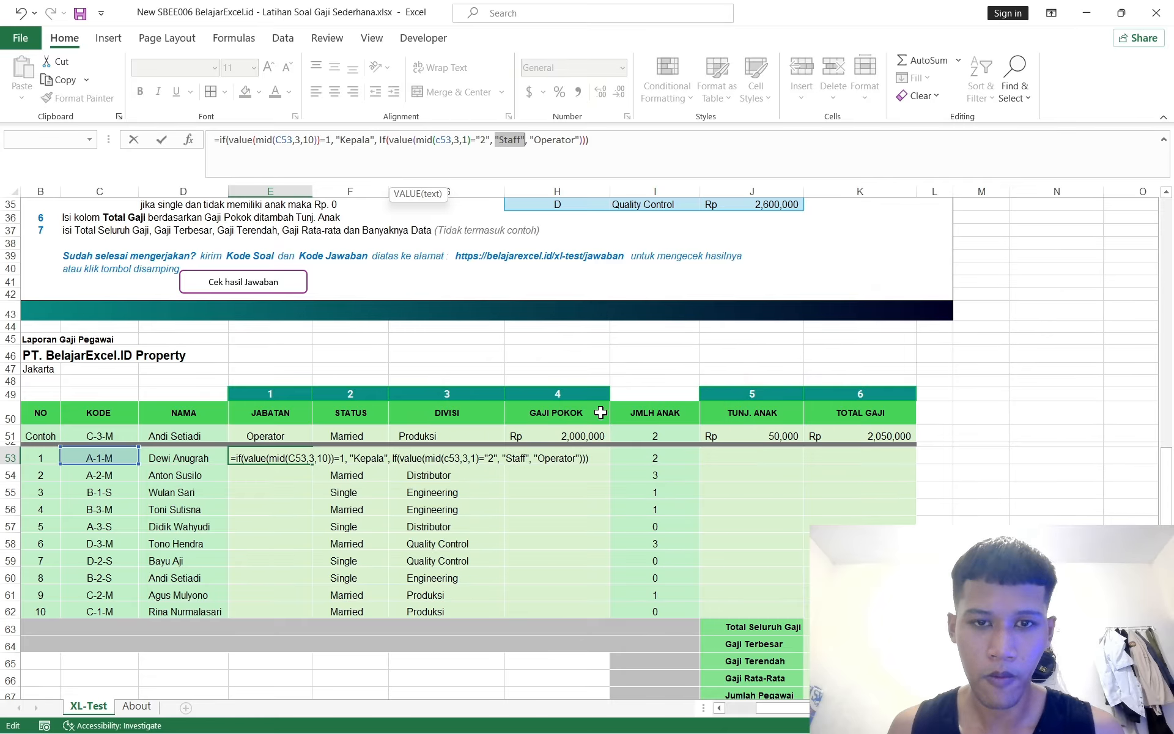
click(512, 149)
click(471, 142)
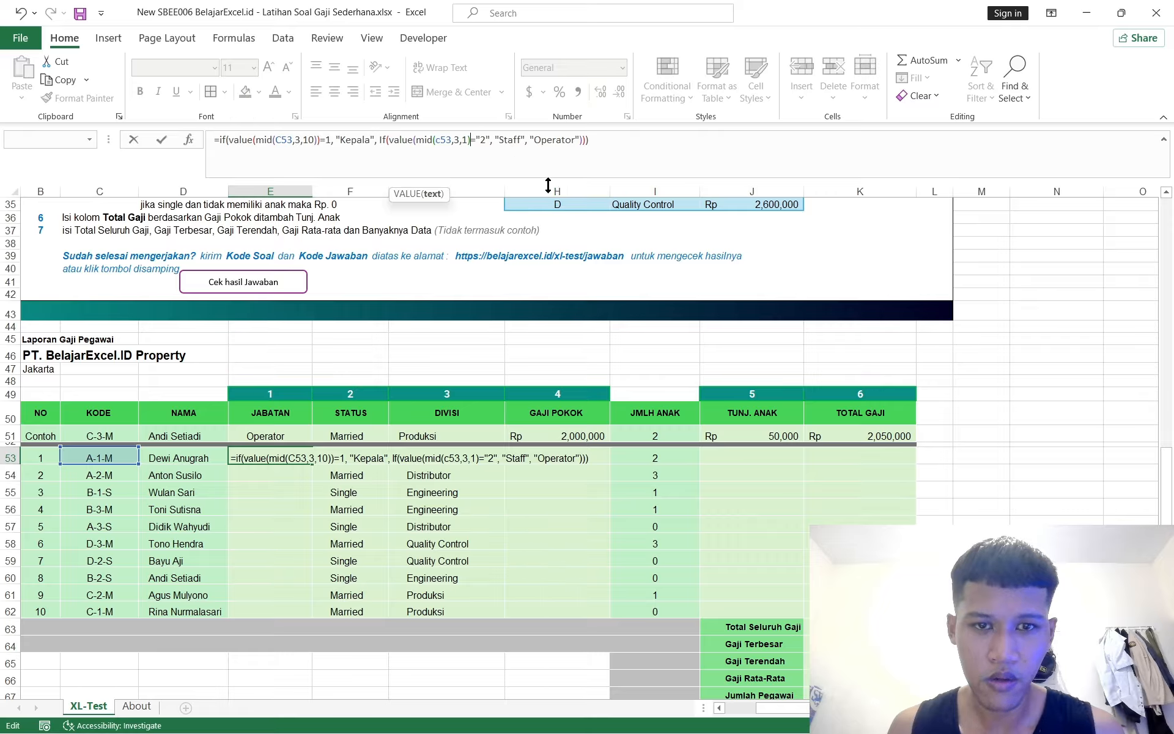
text())
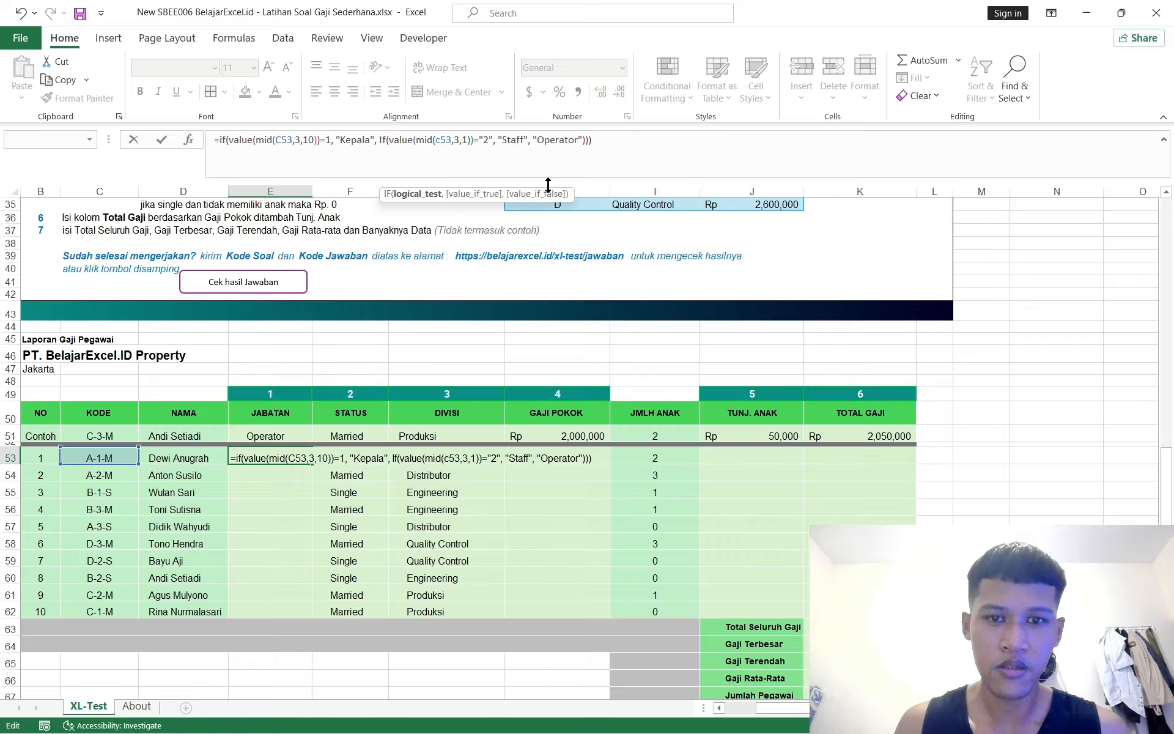
click(631, 141)
key(BackSpace)
key(BackSpace)
key(BackSpace)
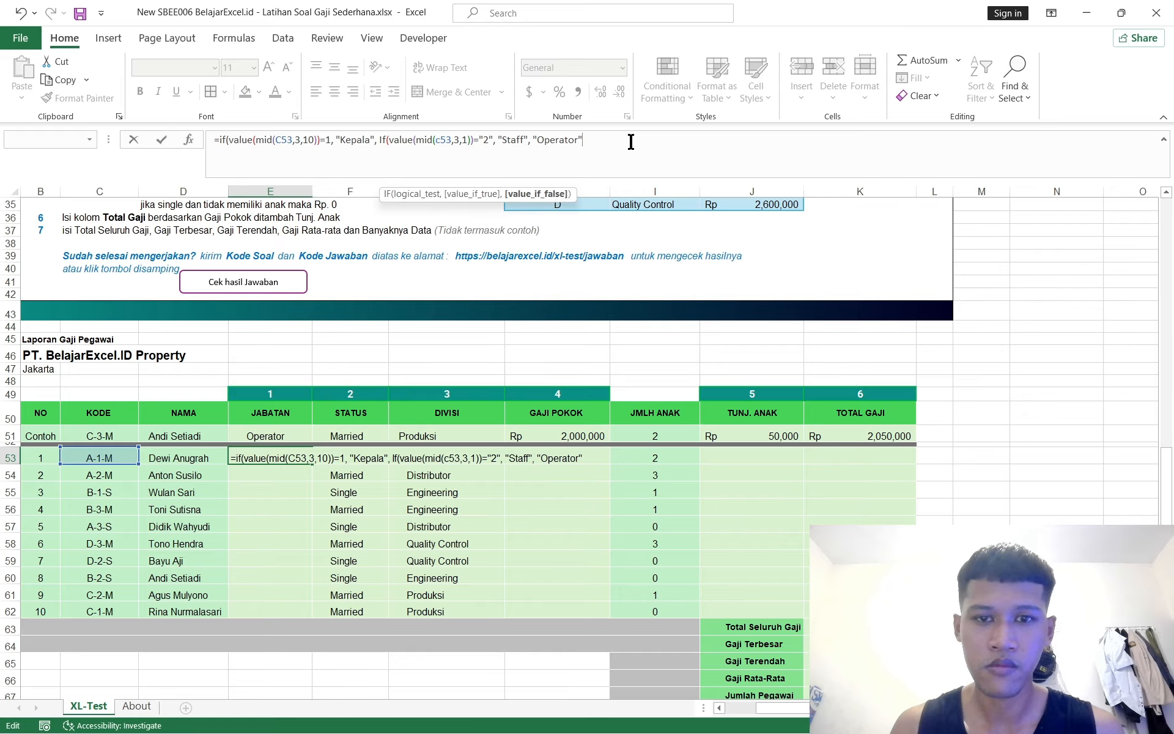
text()))
key(Return)
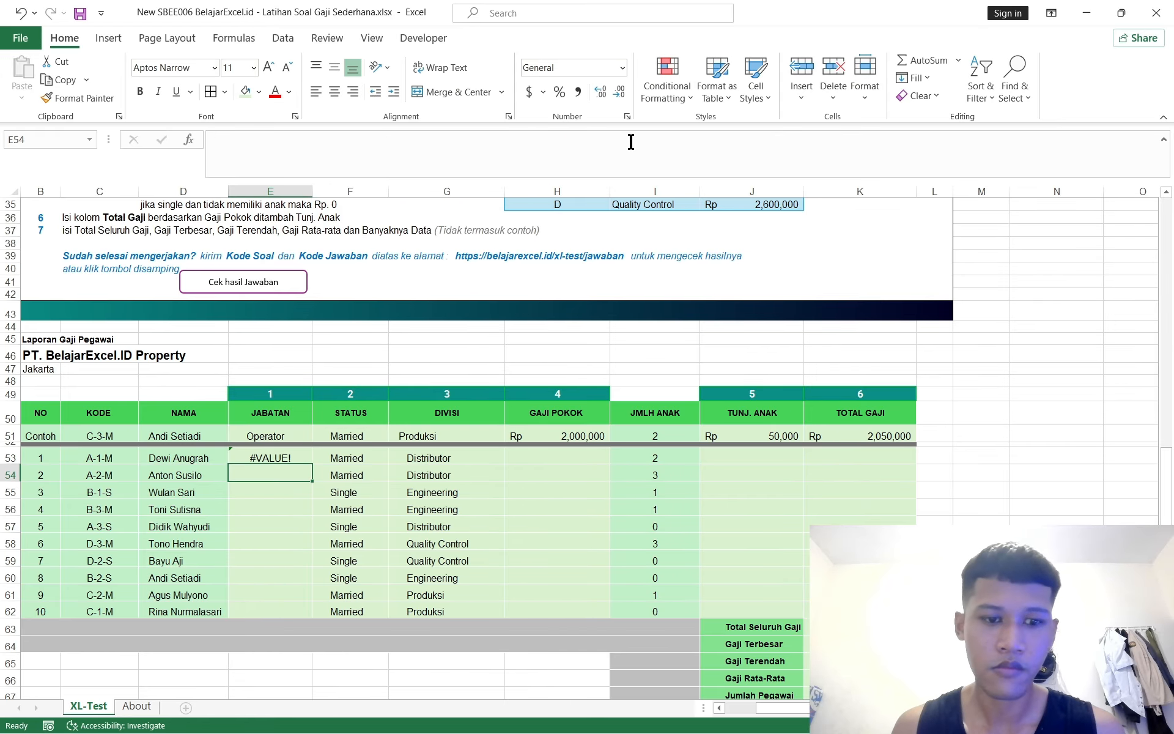
Remove the quotation marks around 2 in the nested IF comparison of E53 and re-enter the formula
click(247, 458)
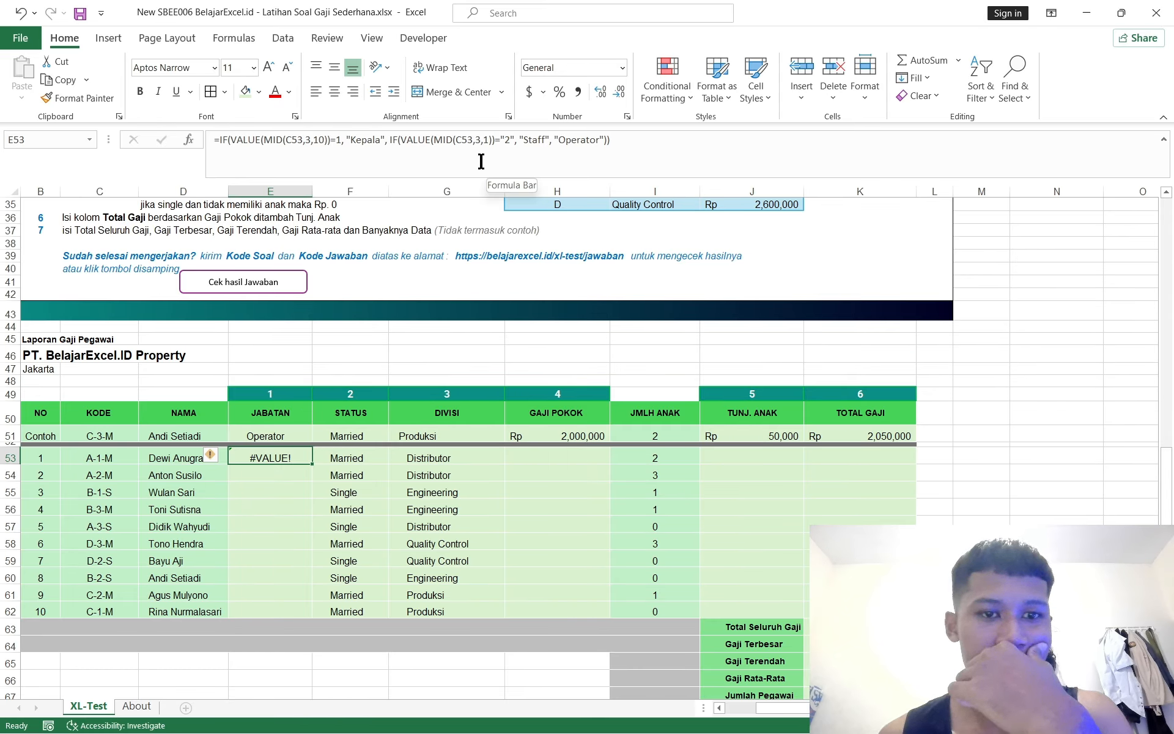
click(515, 139)
key(BackSpace)
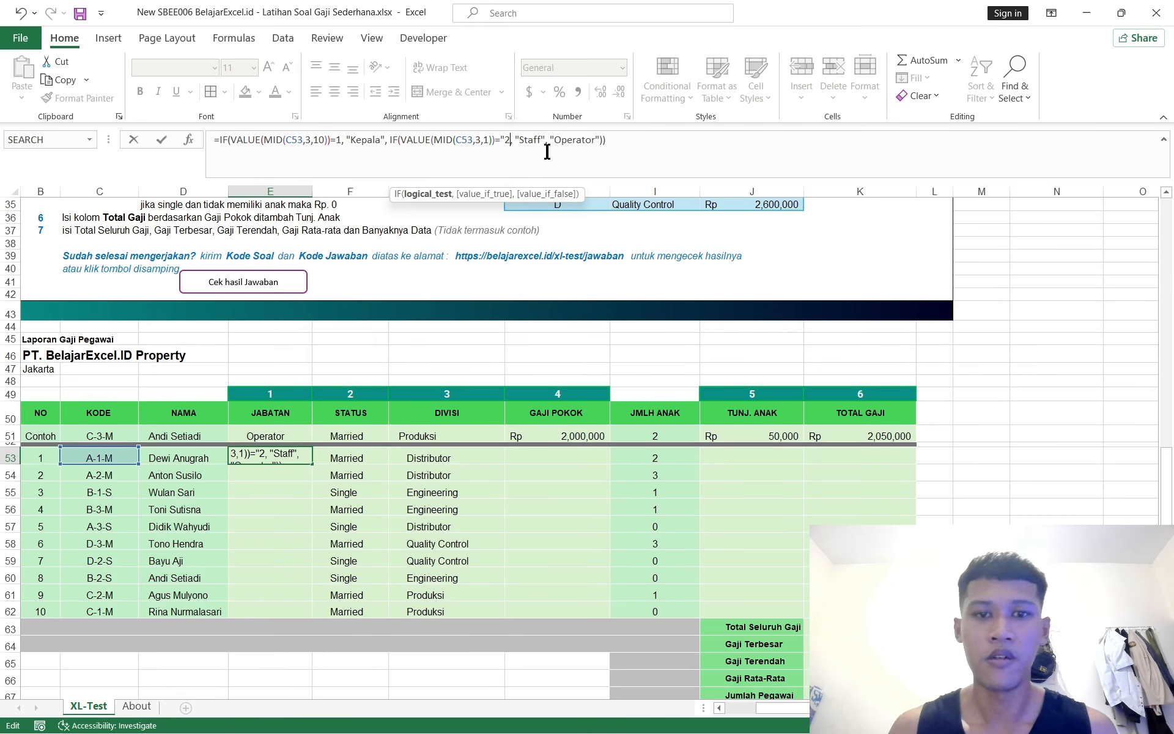
key(BackSpace)
key(Return)
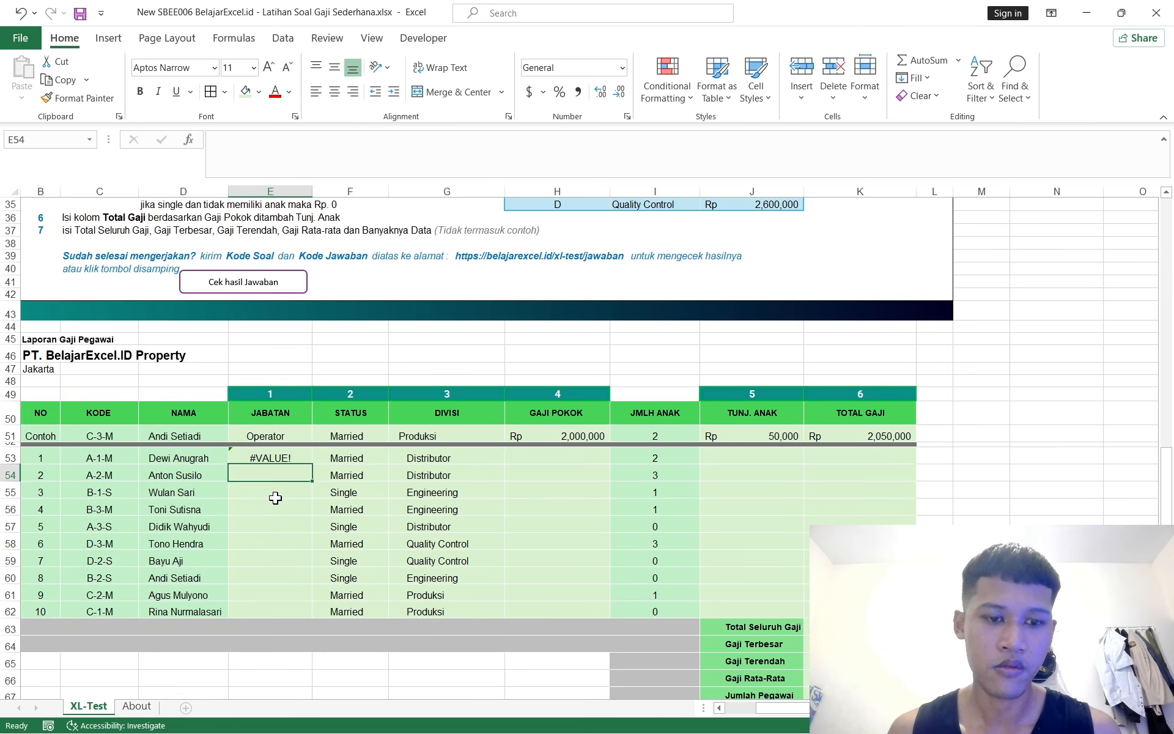
Inspect the text argument of the first MID and the logical test of the outer IF in E53's formula
click(275, 457)
click(537, 156)
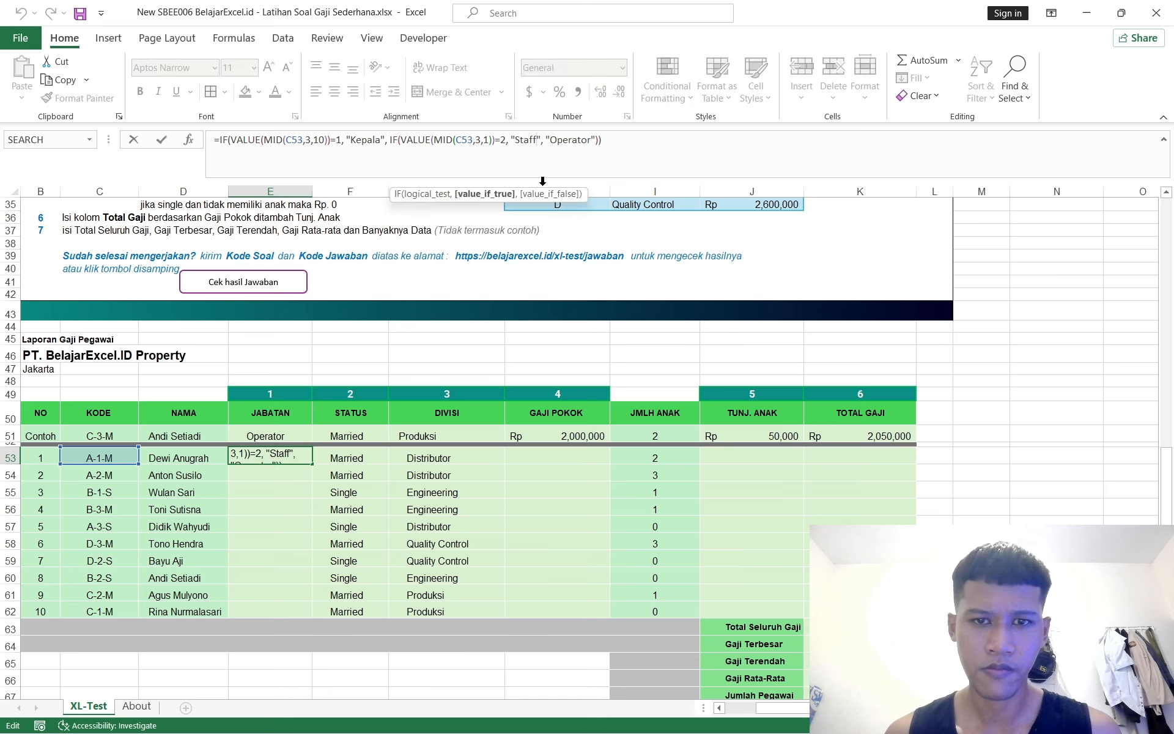
click(297, 140)
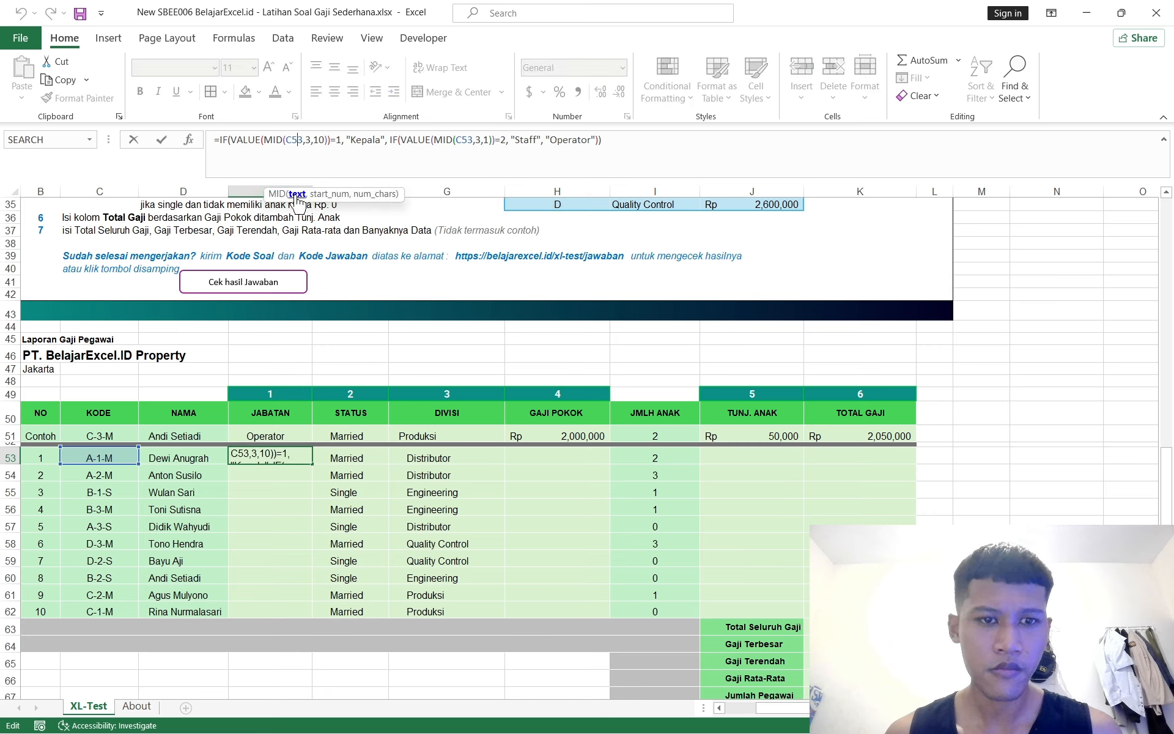
click(275, 194)
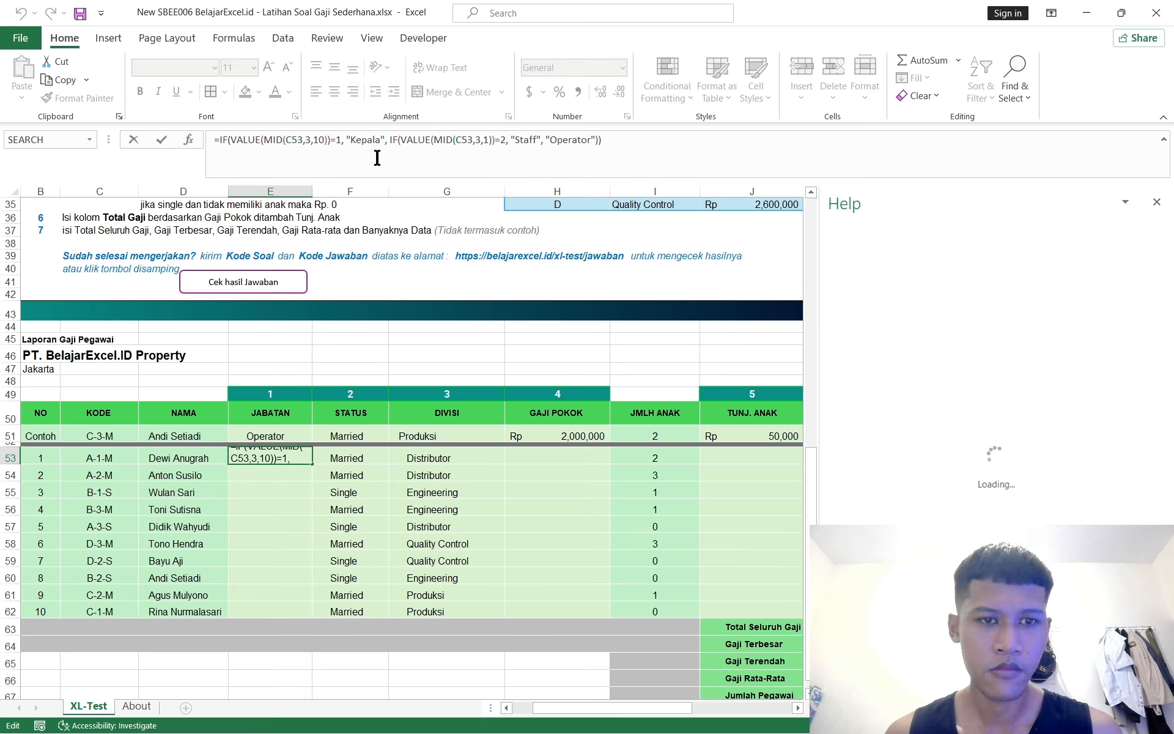
click(1156, 201)
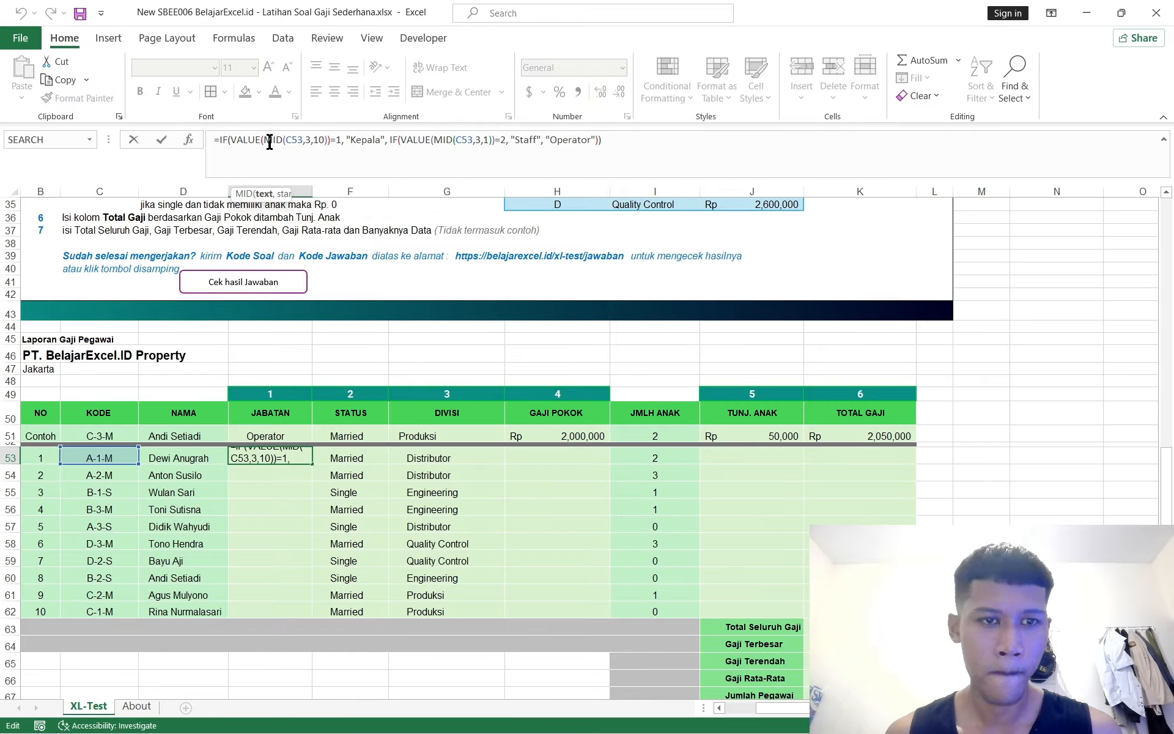
click(235, 140)
click(248, 194)
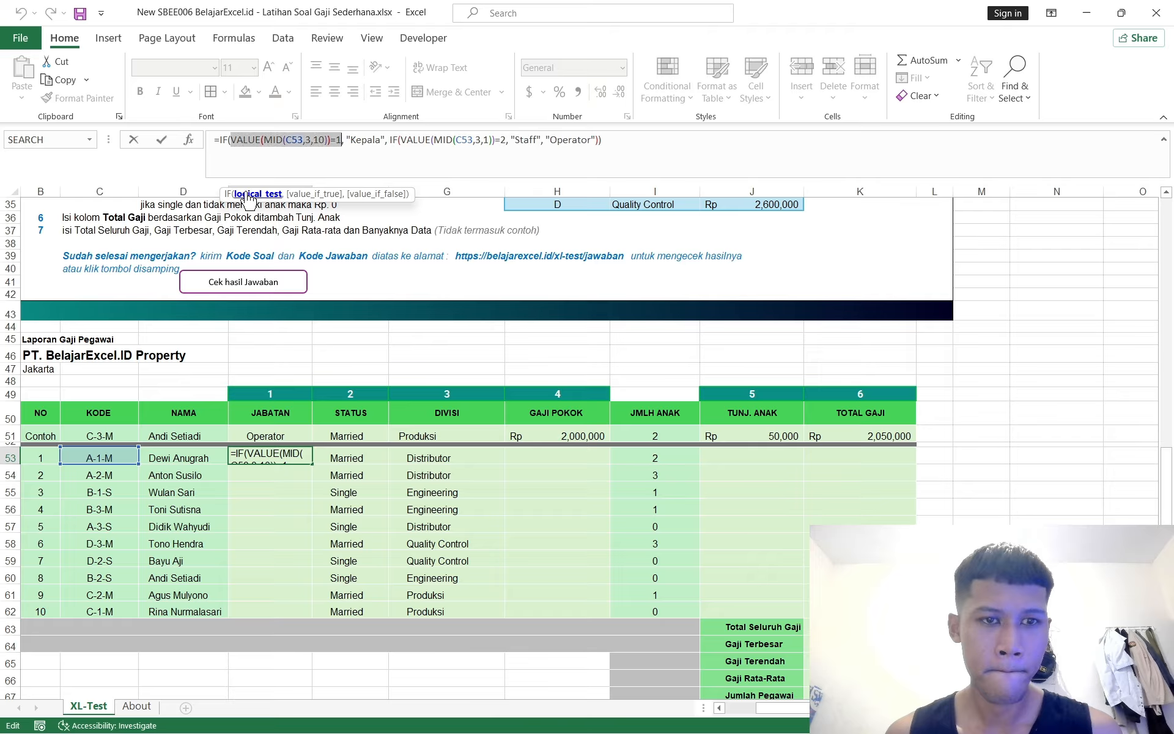
click(264, 146)
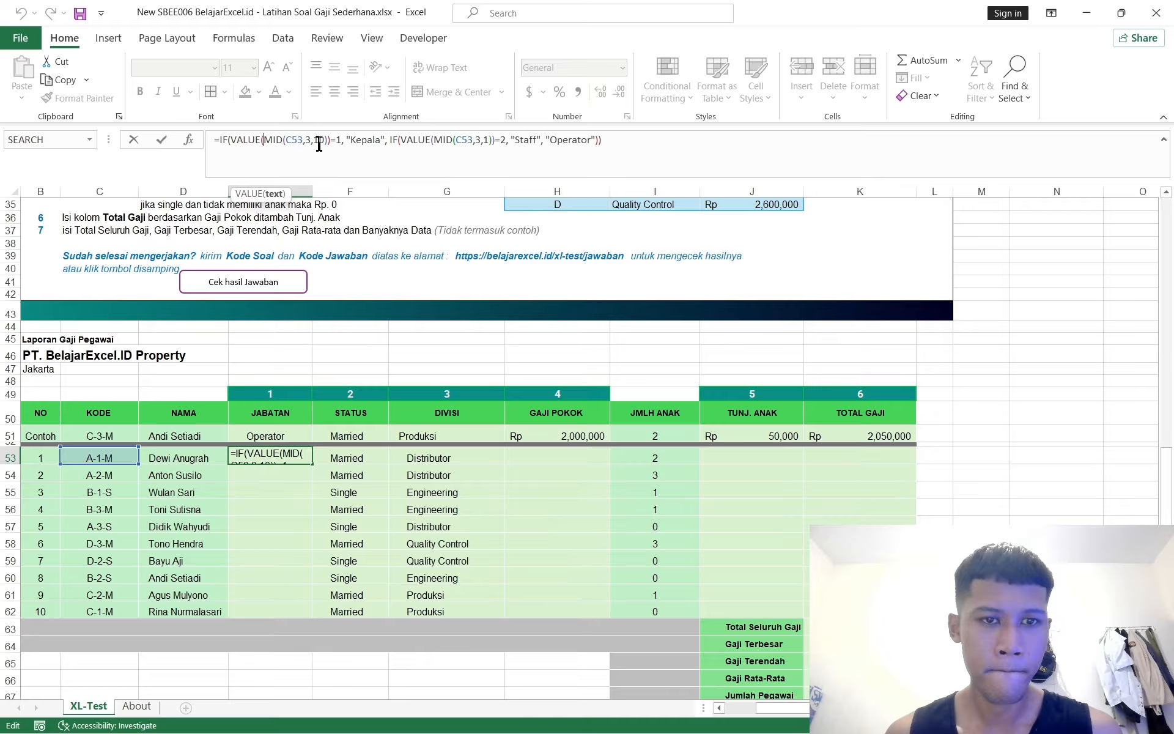
Set the character count of the first MID in E53's formula to 1 and re-enter the formula
click(319, 141)
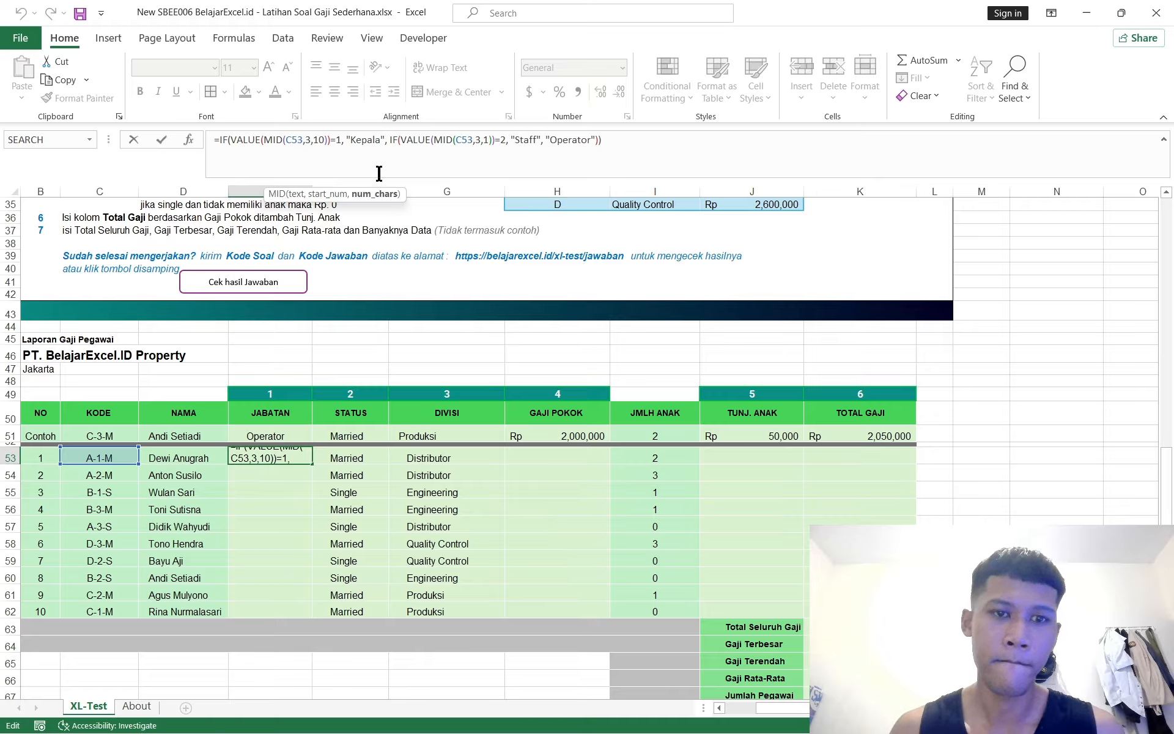
key(Delete)
key(Right)
key(Right)
key(Right)
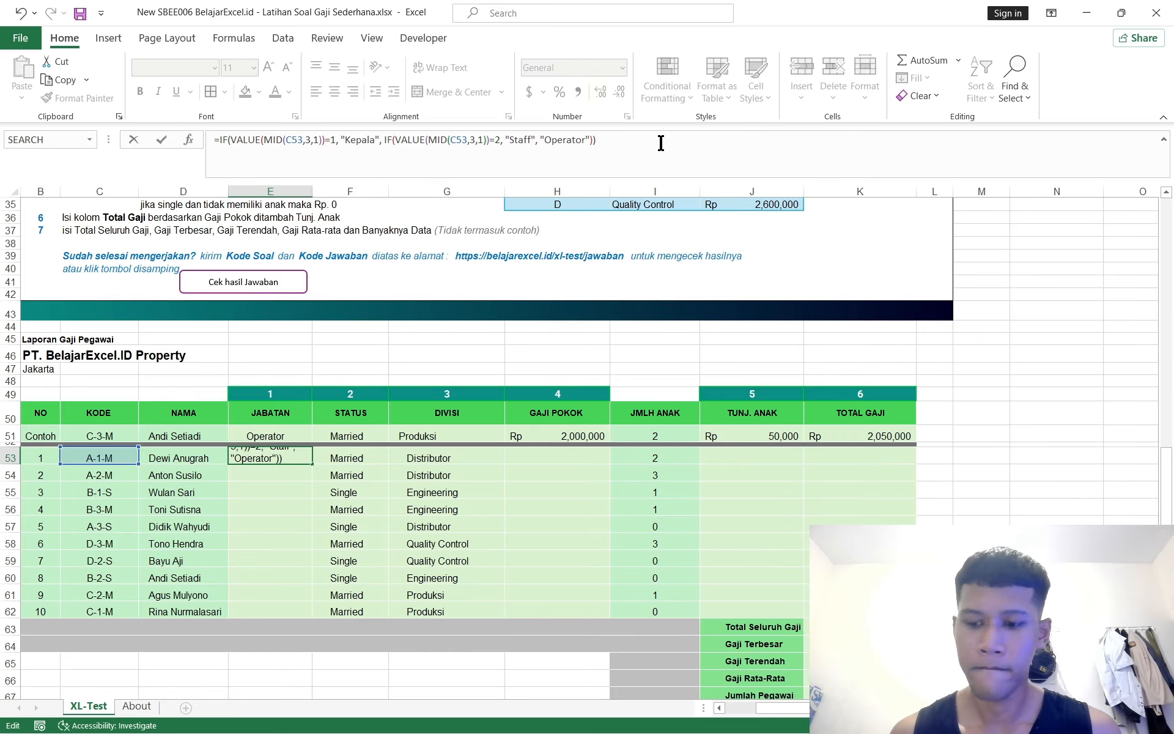
key(Return)
Fill the Jabatan formula from E53 down to E62
click(270, 456)
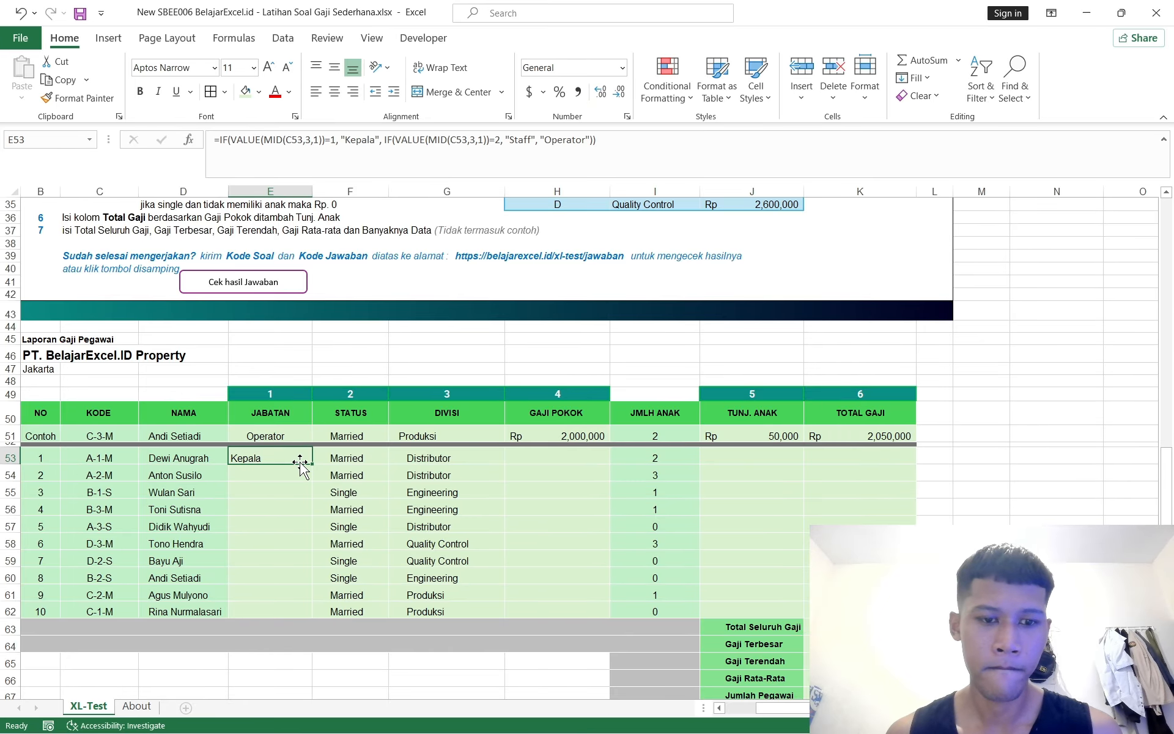
drag(312, 464, 308, 611)
click(333, 494)
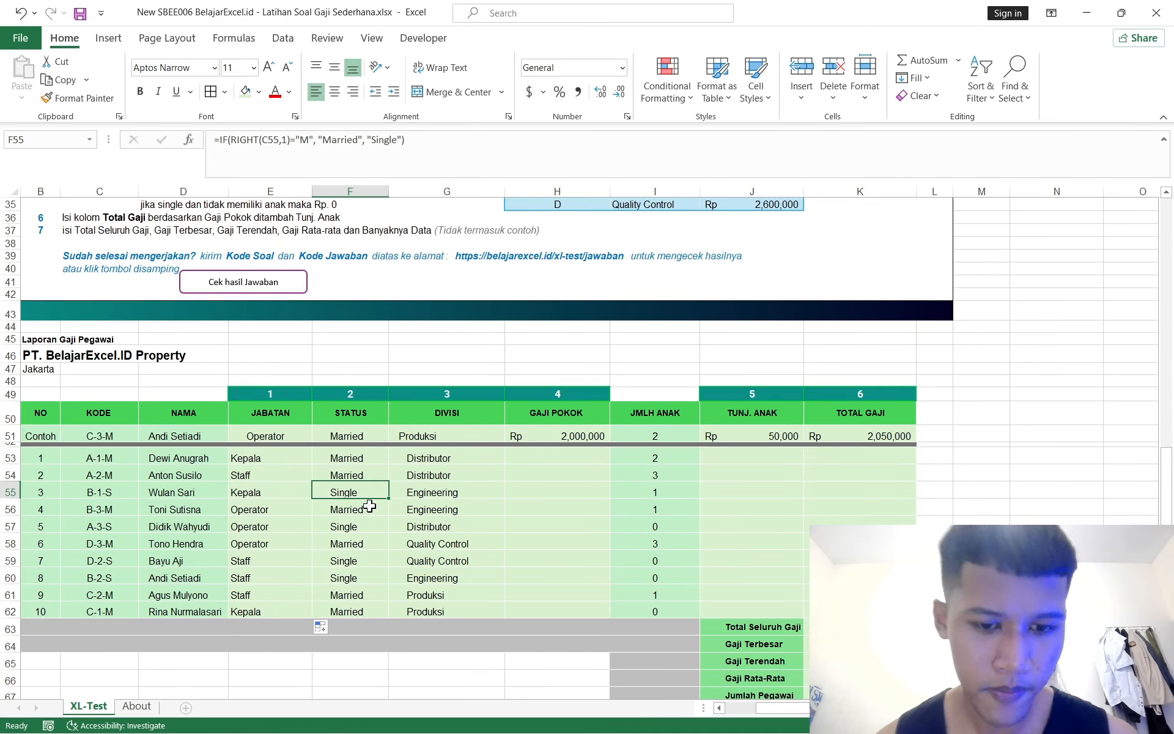
Select H53 and review the exercise instruction for Gaji Pokok together with the Table Bantu
scroll(253, 492, down, 2)
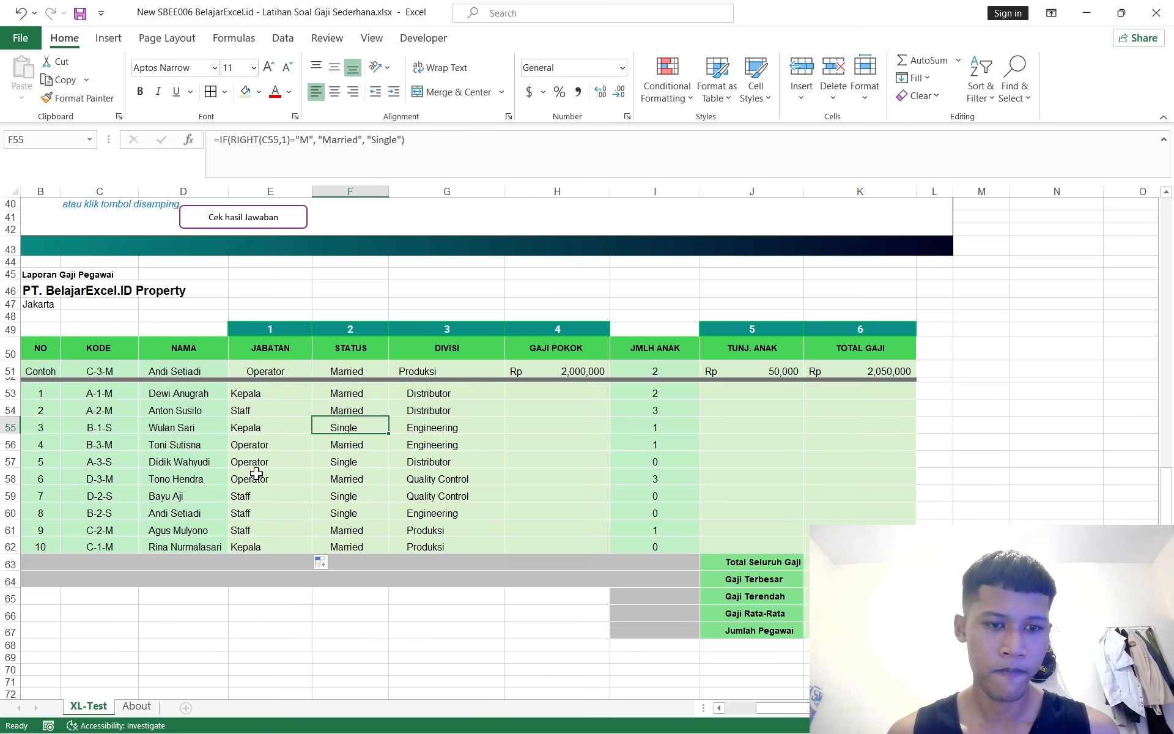
scroll(257, 514, up, 3)
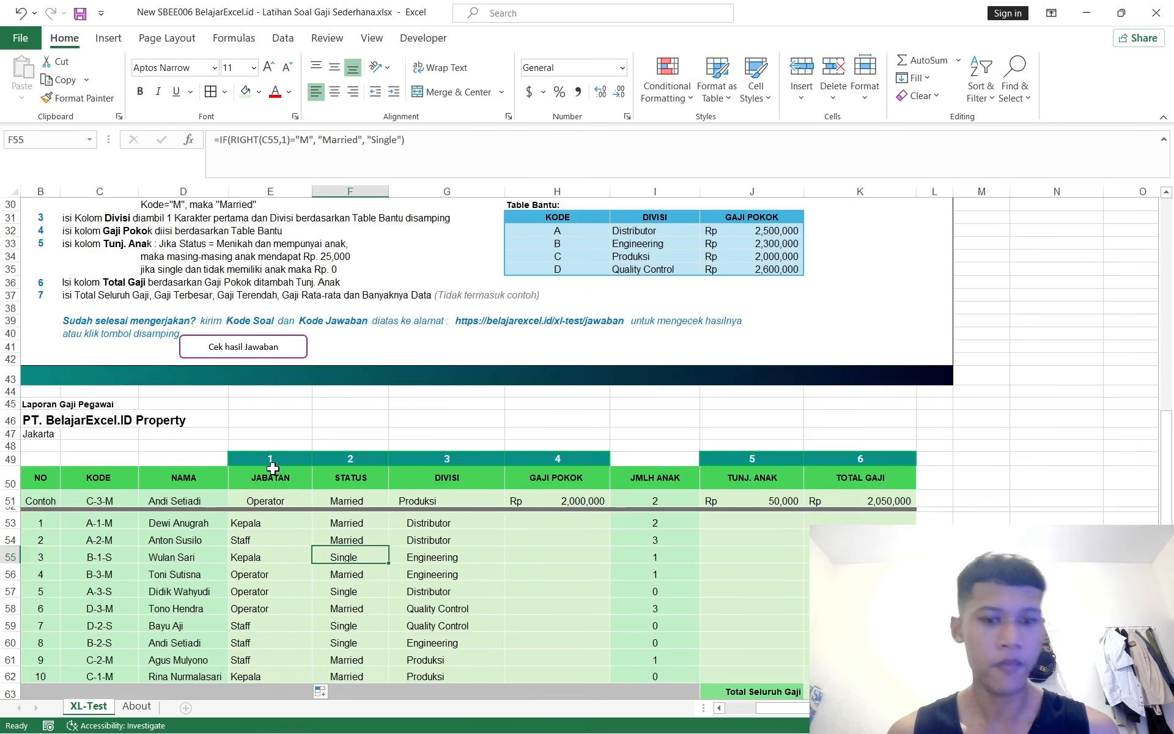
scroll(391, 503, down, 2)
scroll(399, 492, up, 7)
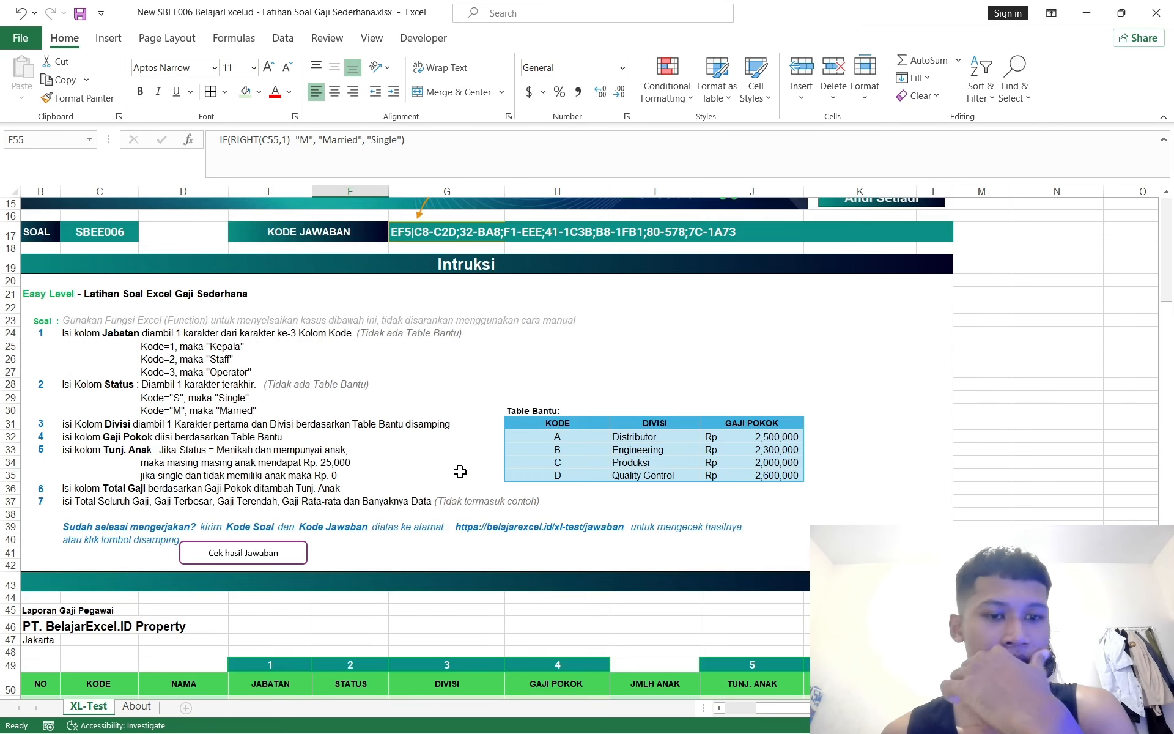
scroll(459, 471, down, 5)
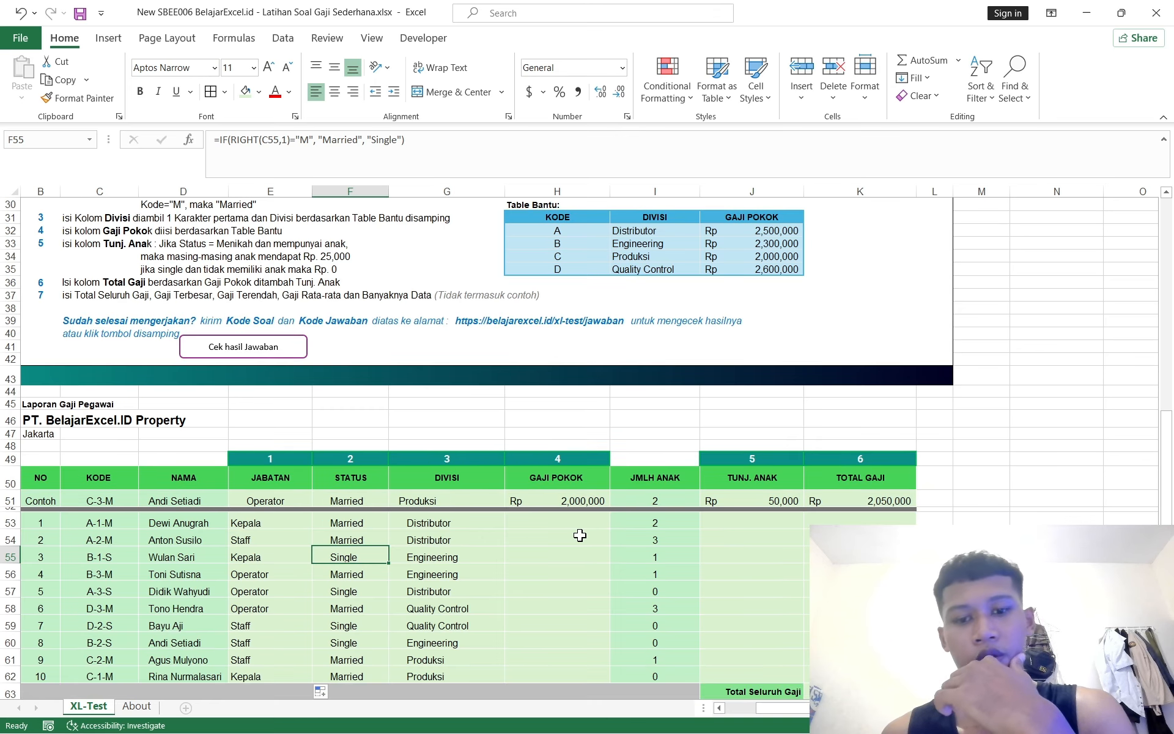
click(579, 536)
click(578, 524)
scroll(578, 524, up, 3)
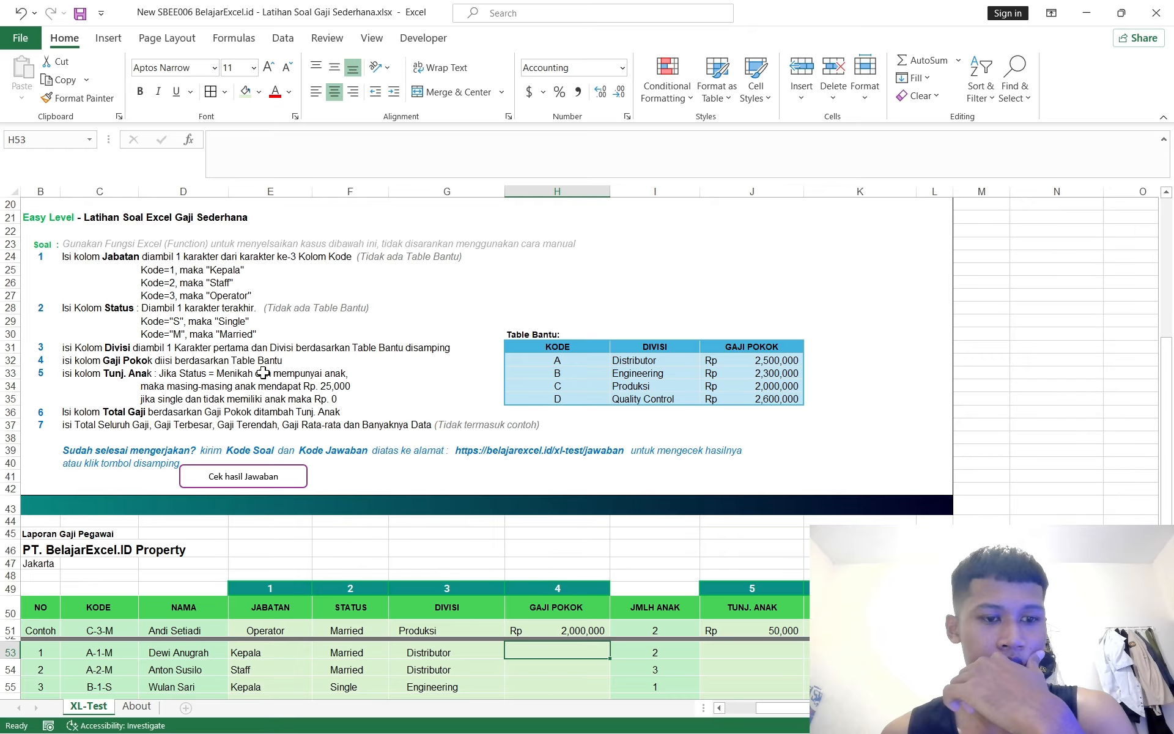
scroll(263, 373, down, 2)
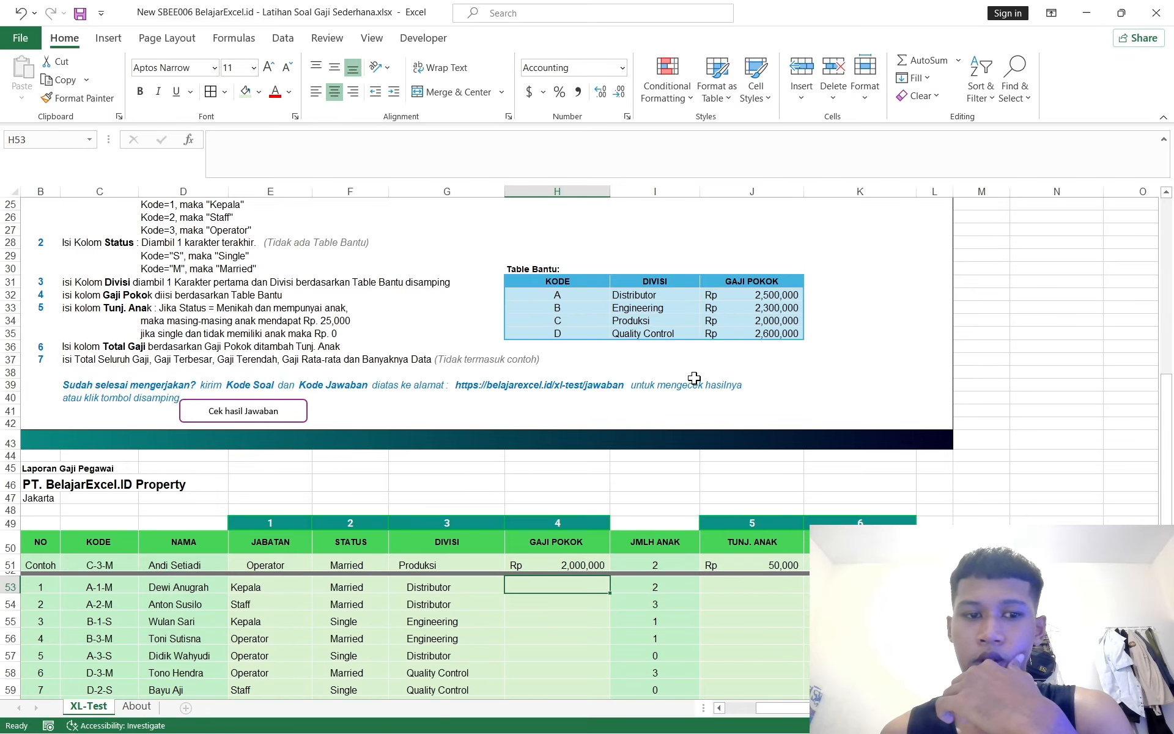
scroll(799, 327, down, 2)
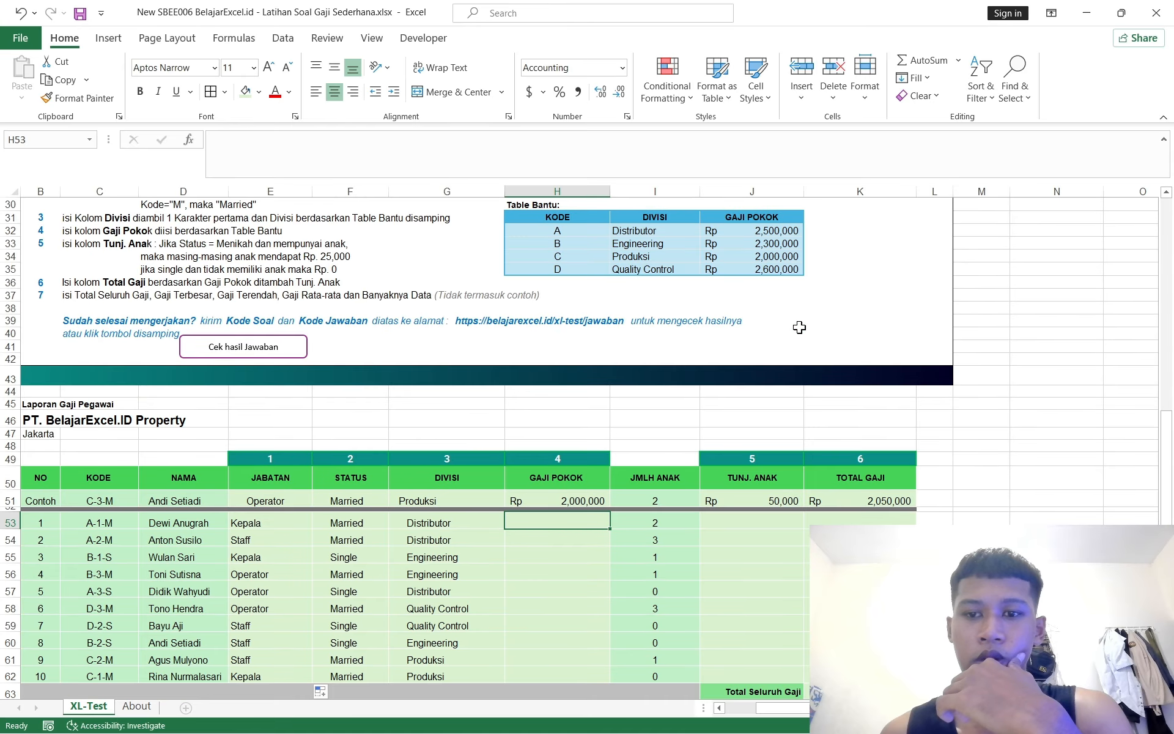
Enter the Gaji Pokok formula =VLOOKUP(G53,$I$32:$J$35,2,0) in H53, looking up the Divisi in the Table Bantu
text(=)
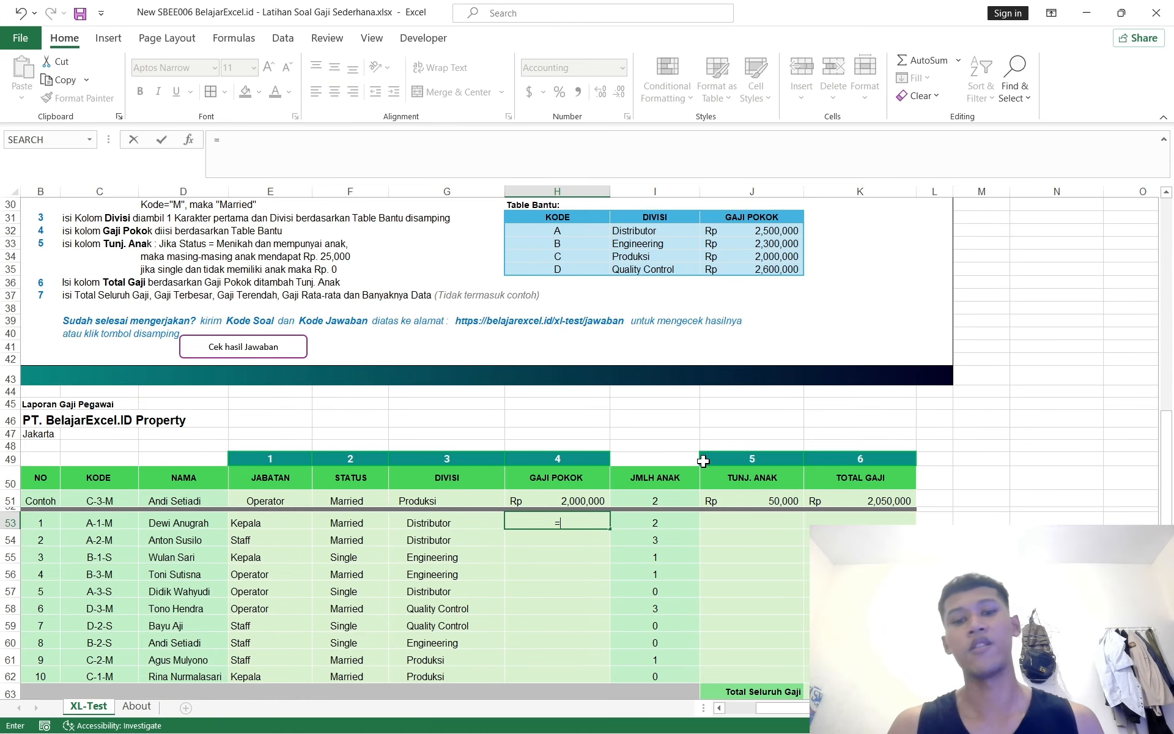
text(vlookup)
key(Tab)
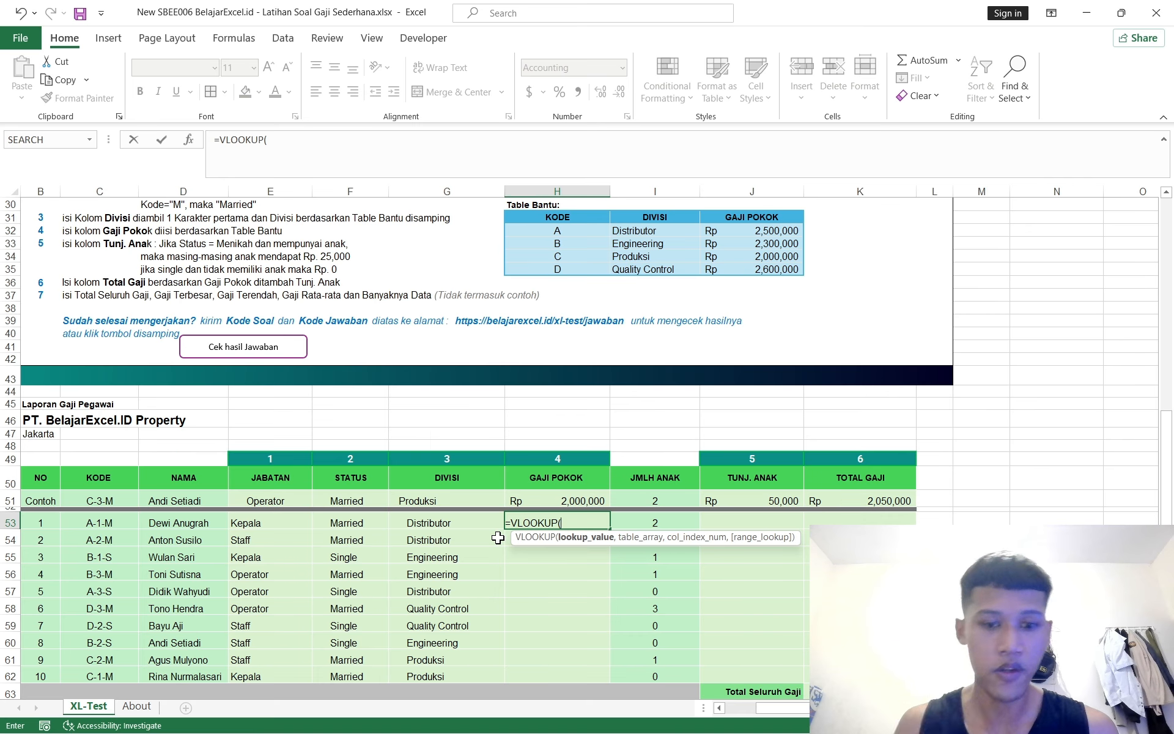
click(459, 527)
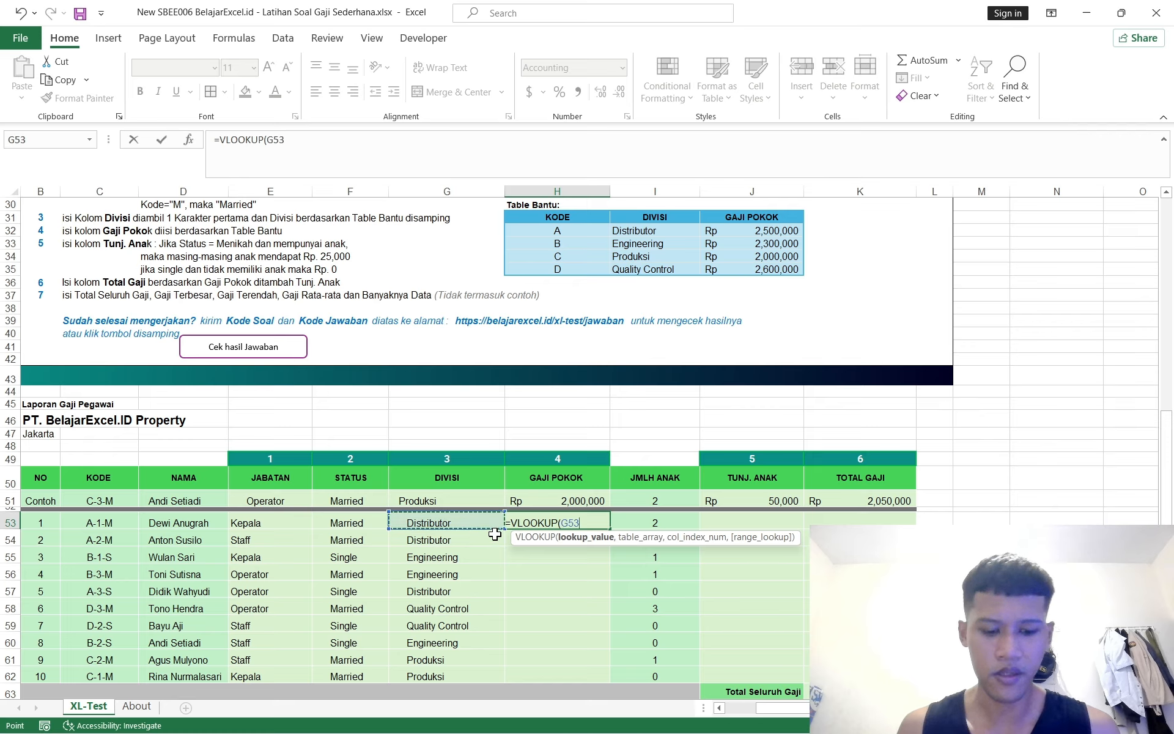
text(,)
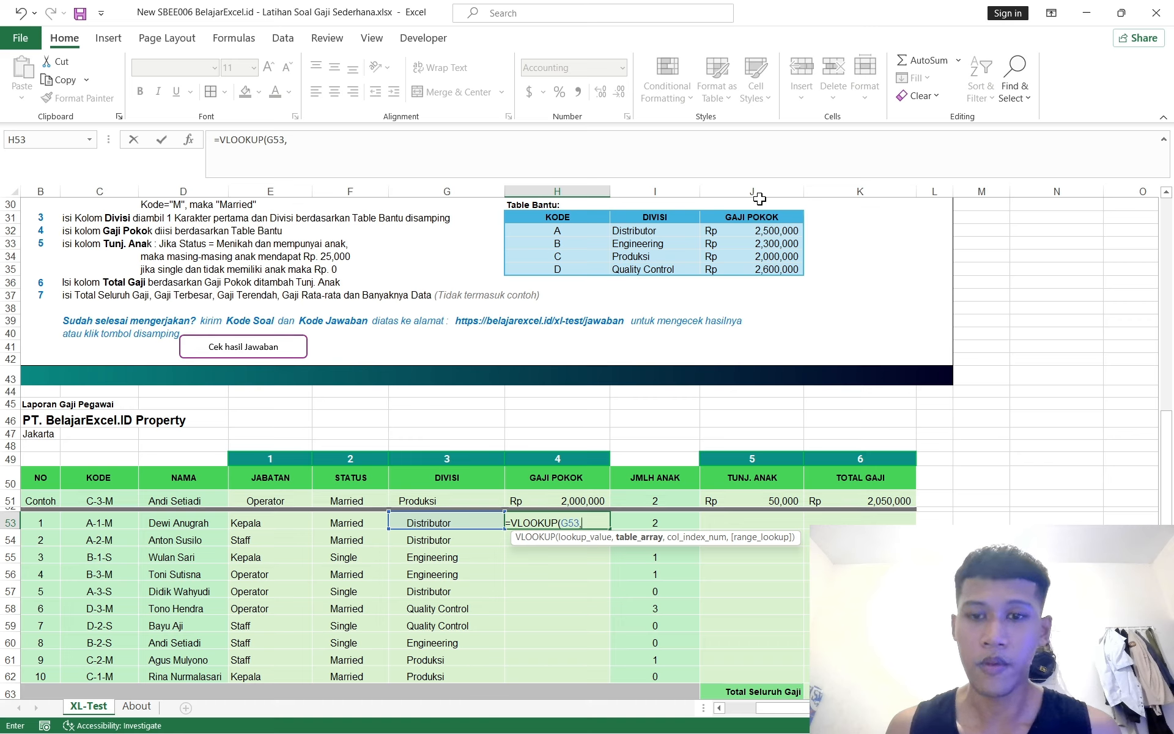
drag(661, 227, 772, 275)
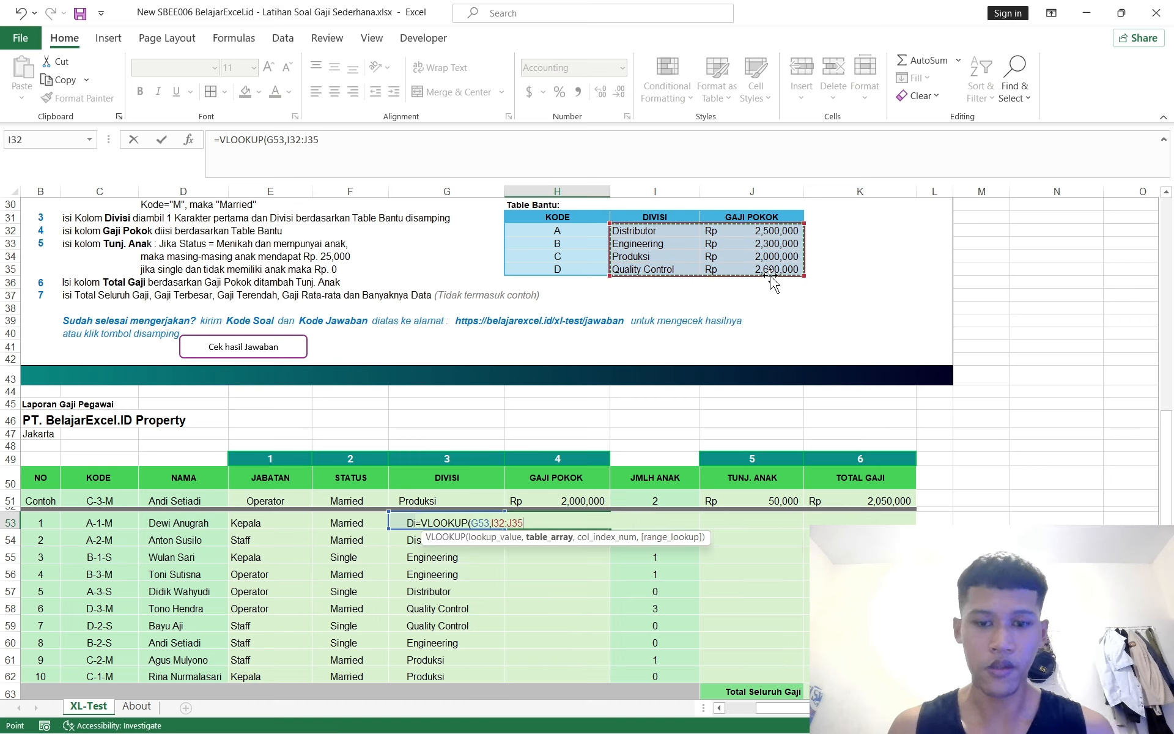
key(F4)
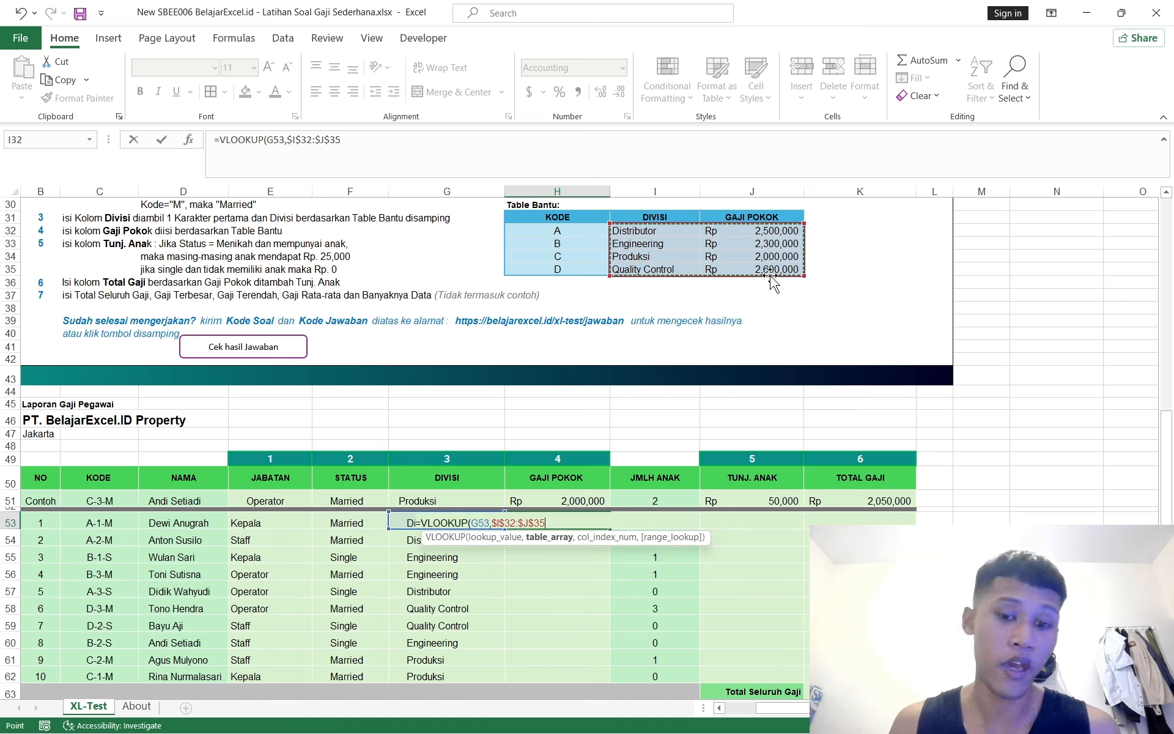
text(,)
text(2,0))
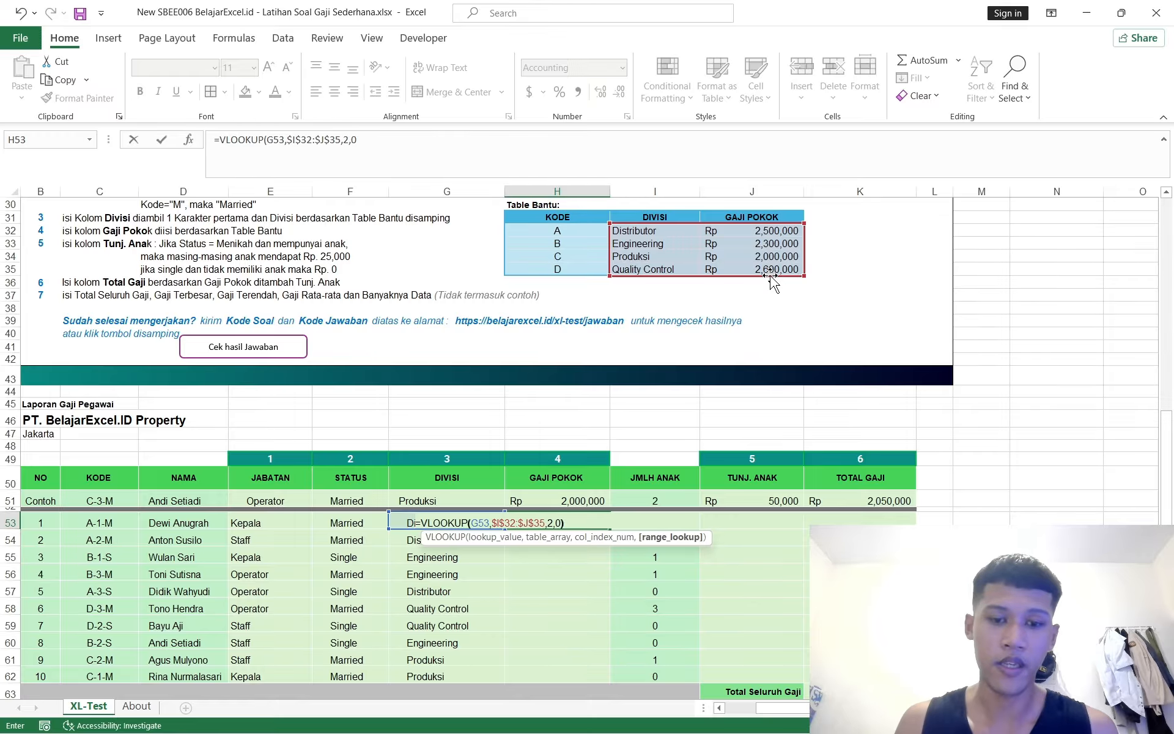
key(Return)
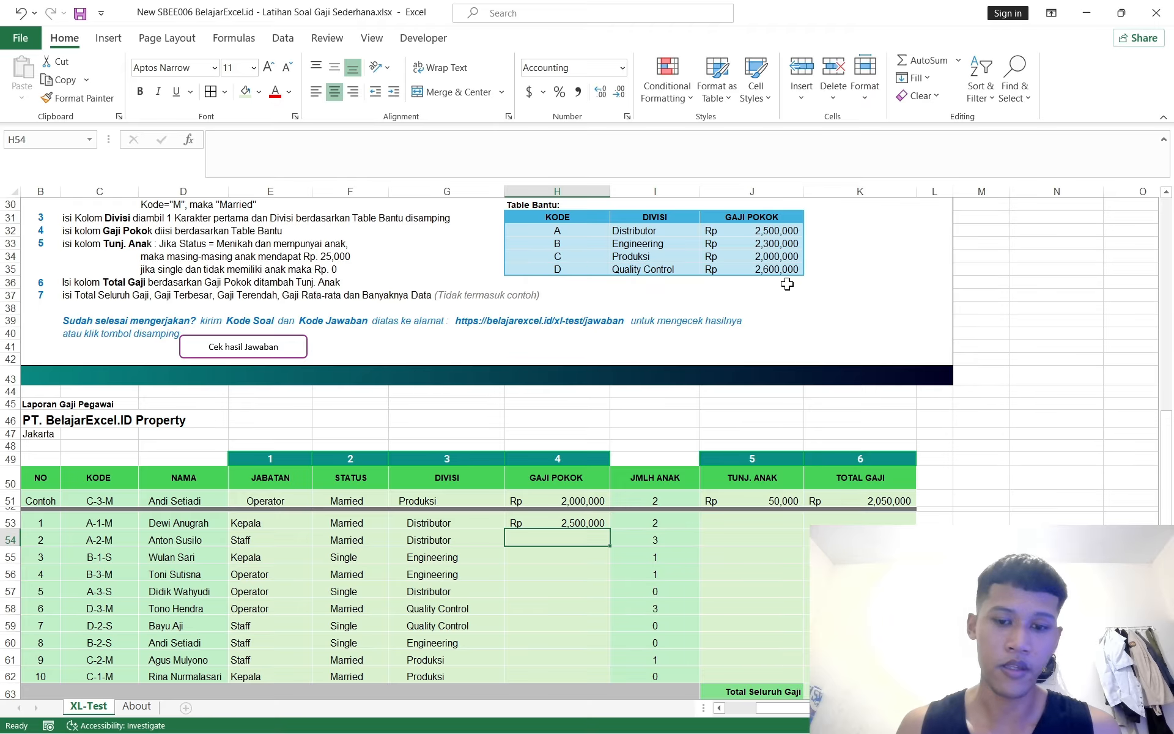
Fill the Gaji Pokok formula from H53 down to H62
scroll(642, 365, down, 3)
click(586, 385)
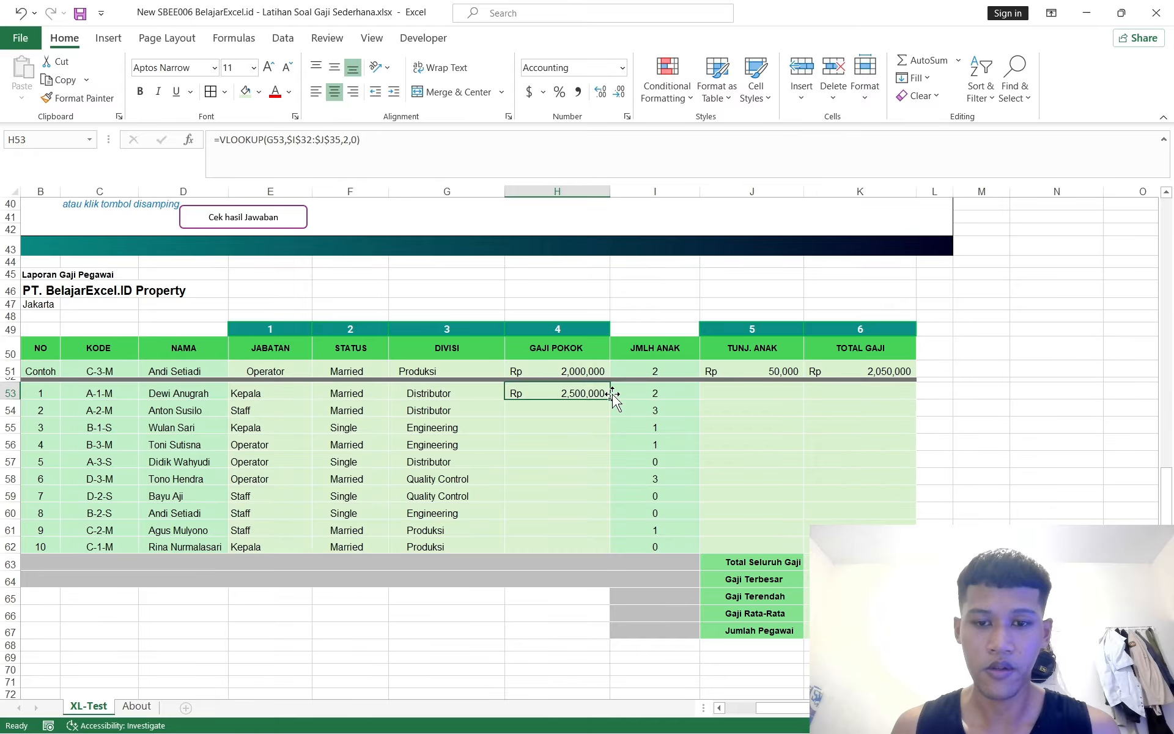
drag(609, 401, 609, 552)
click(655, 450)
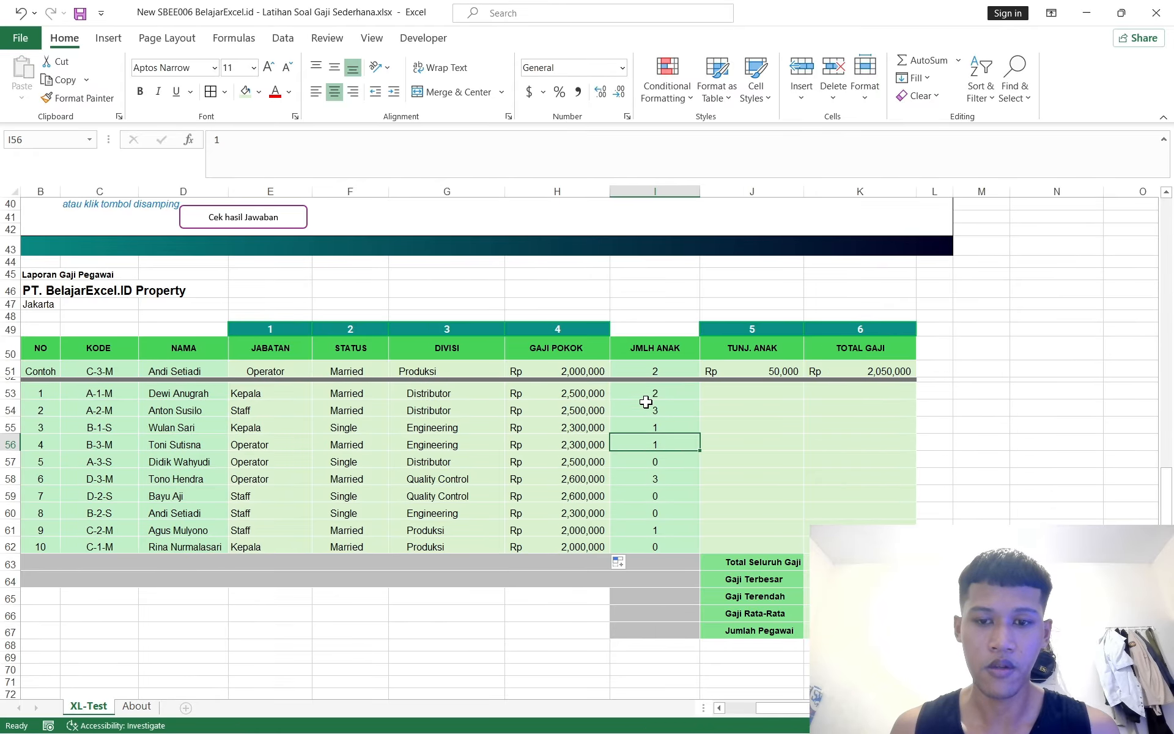
Select J53 and review the exercise instruction for Tunj. Anak above the report
scroll(648, 428, up, 2)
click(764, 459)
scroll(713, 441, up, 3)
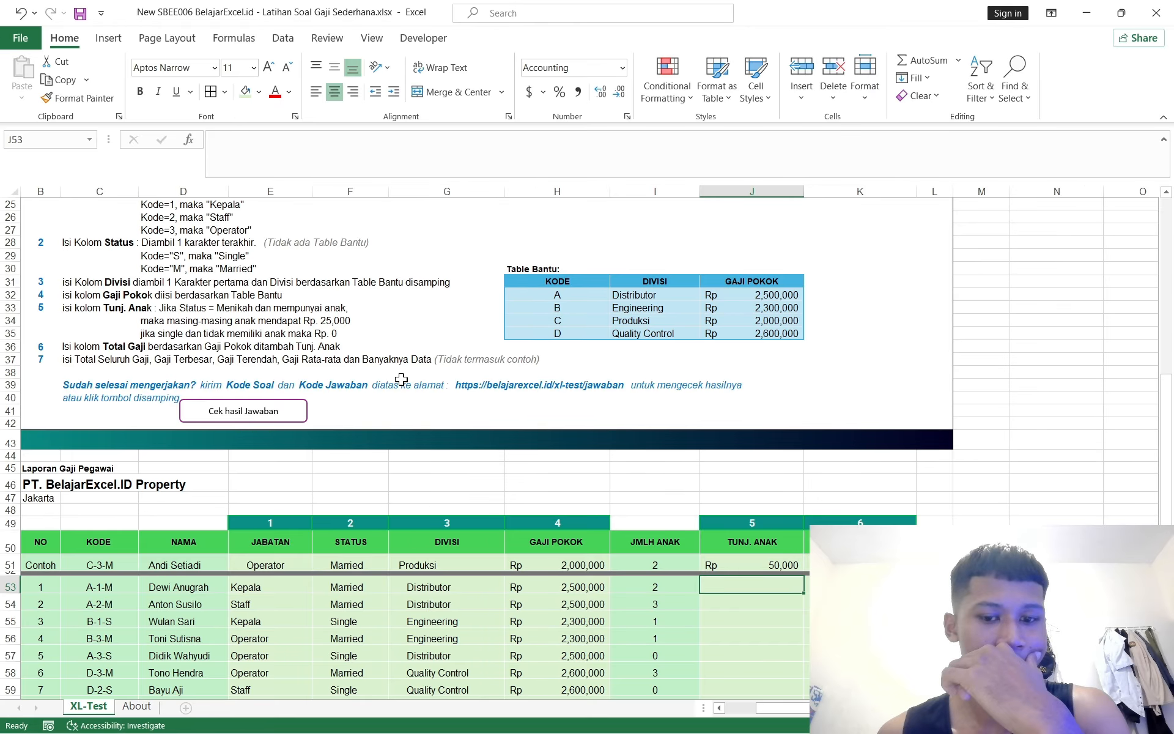
scroll(401, 379, down, 3)
scroll(401, 379, up, 2)
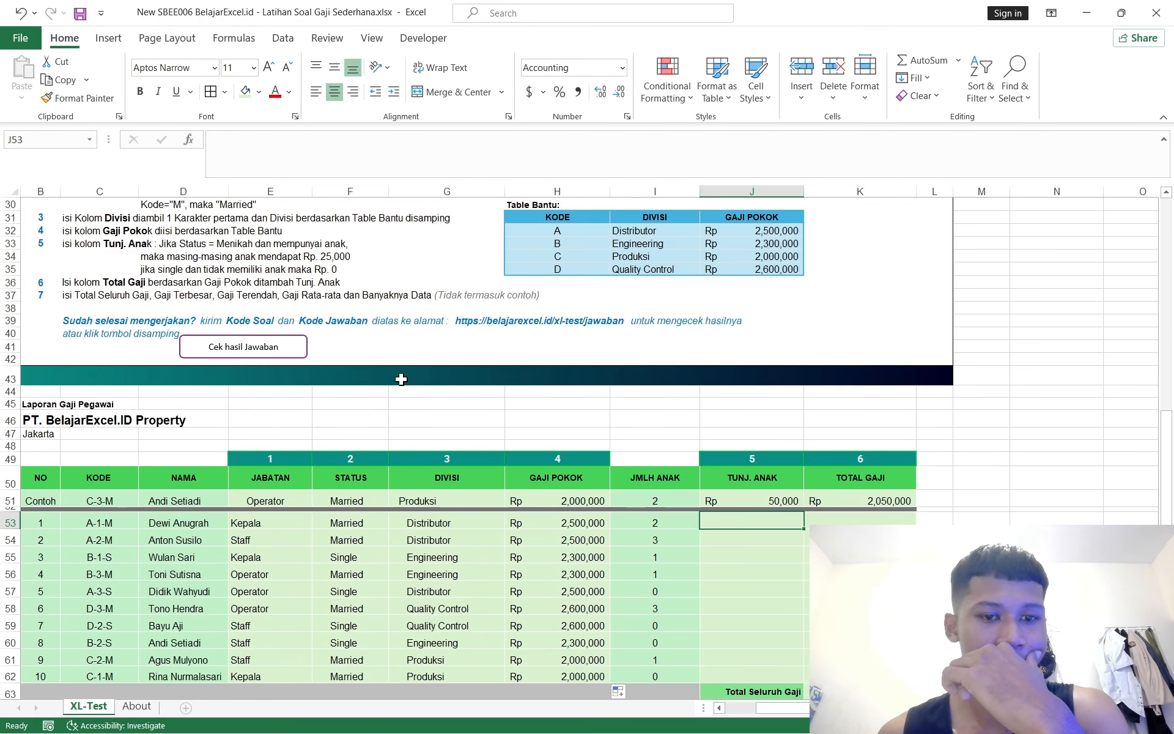
scroll(402, 379, up, 2)
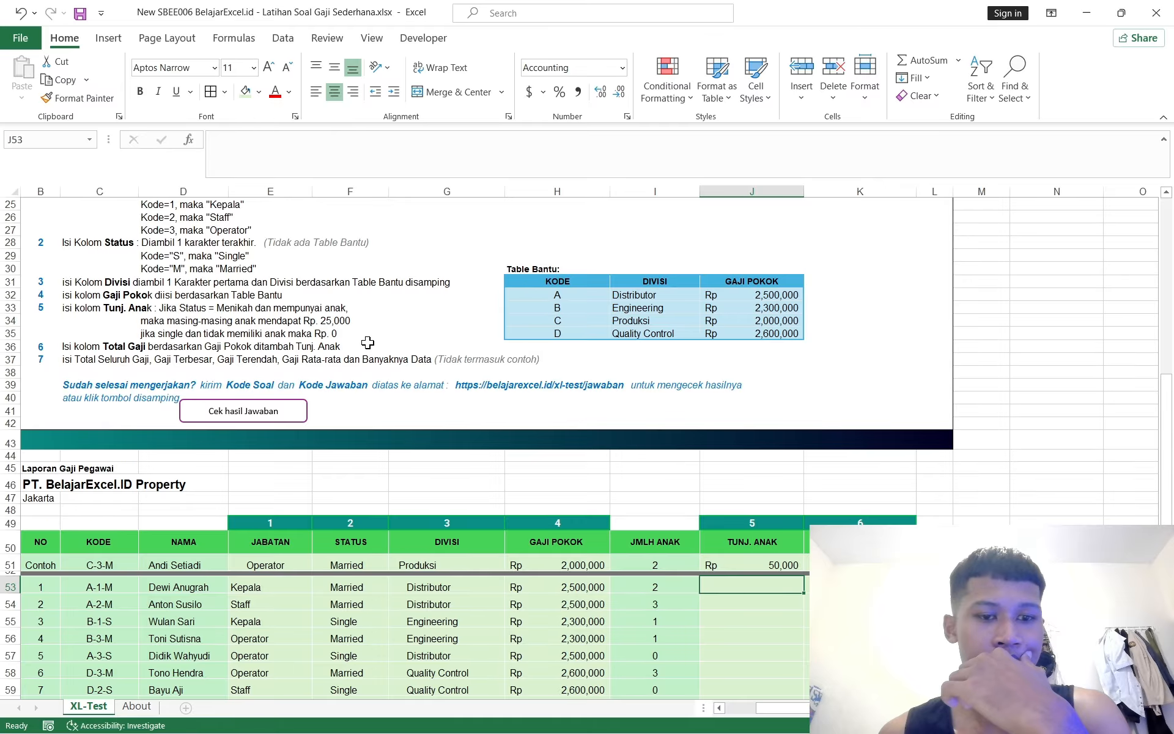
scroll(367, 342, down, 2)
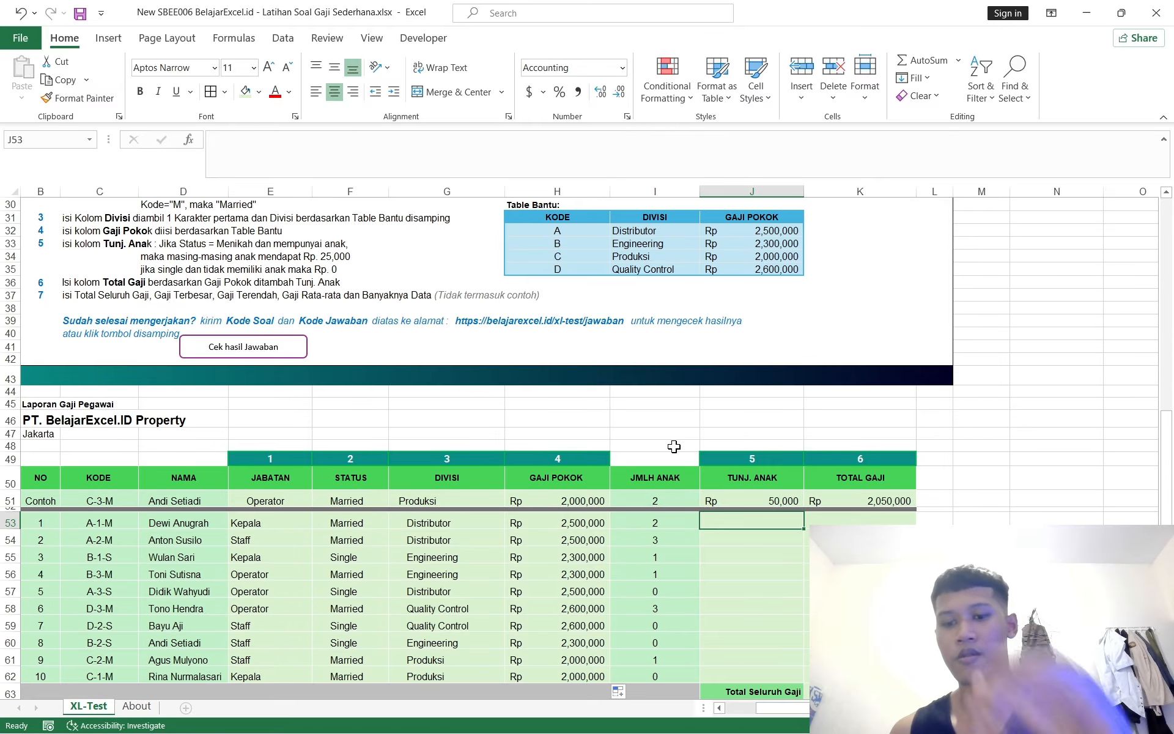
Enter the Tunj. Anak formula =IF(F53="Married", I53*25000,0) in J53, paying 25,000 per child only when Status is Married
text(=if()
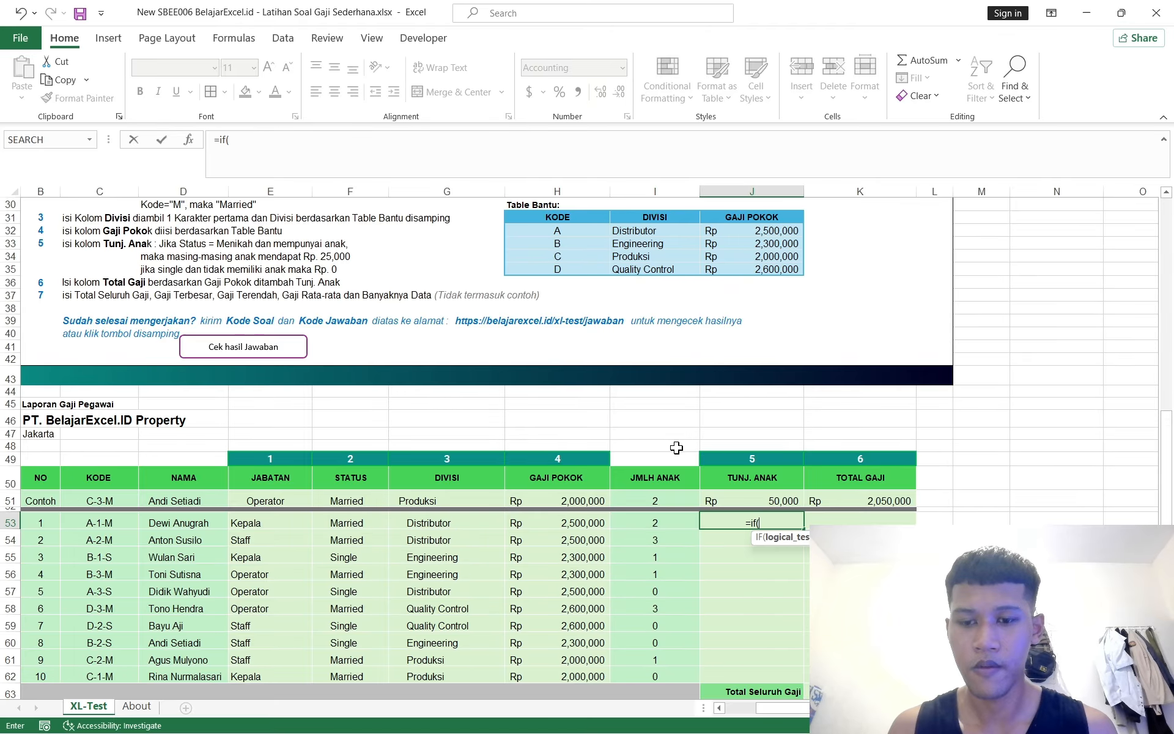
click(351, 524)
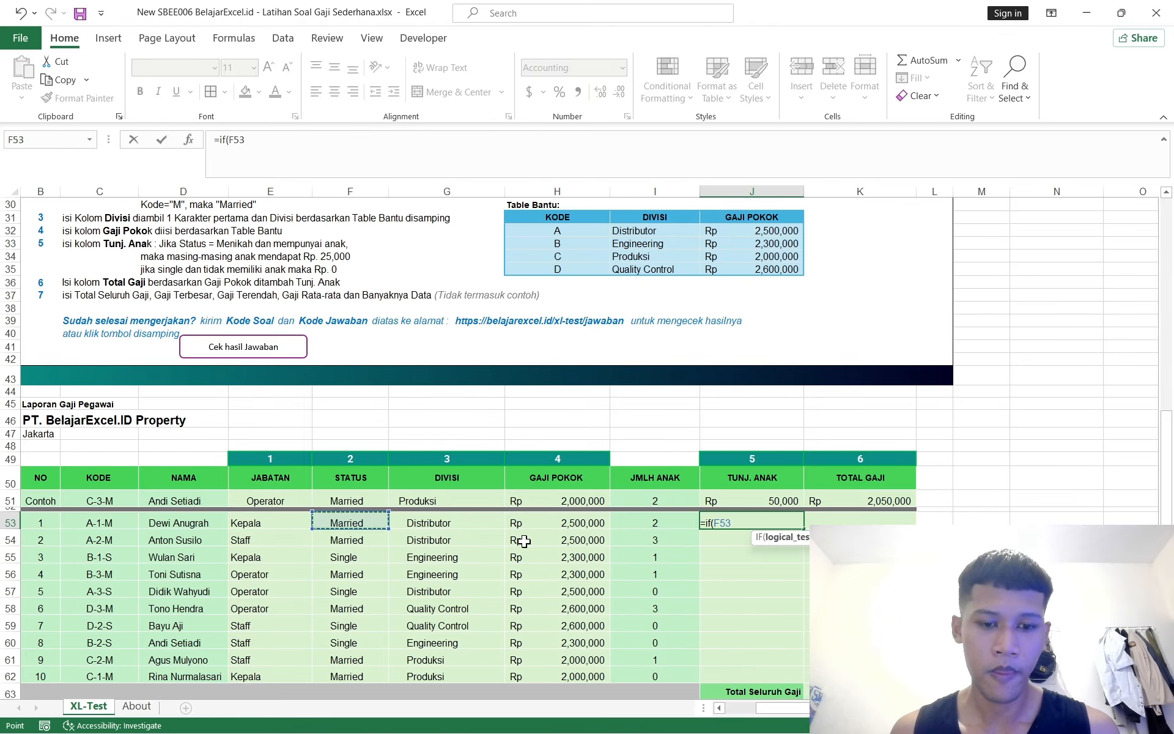
text(="Married)
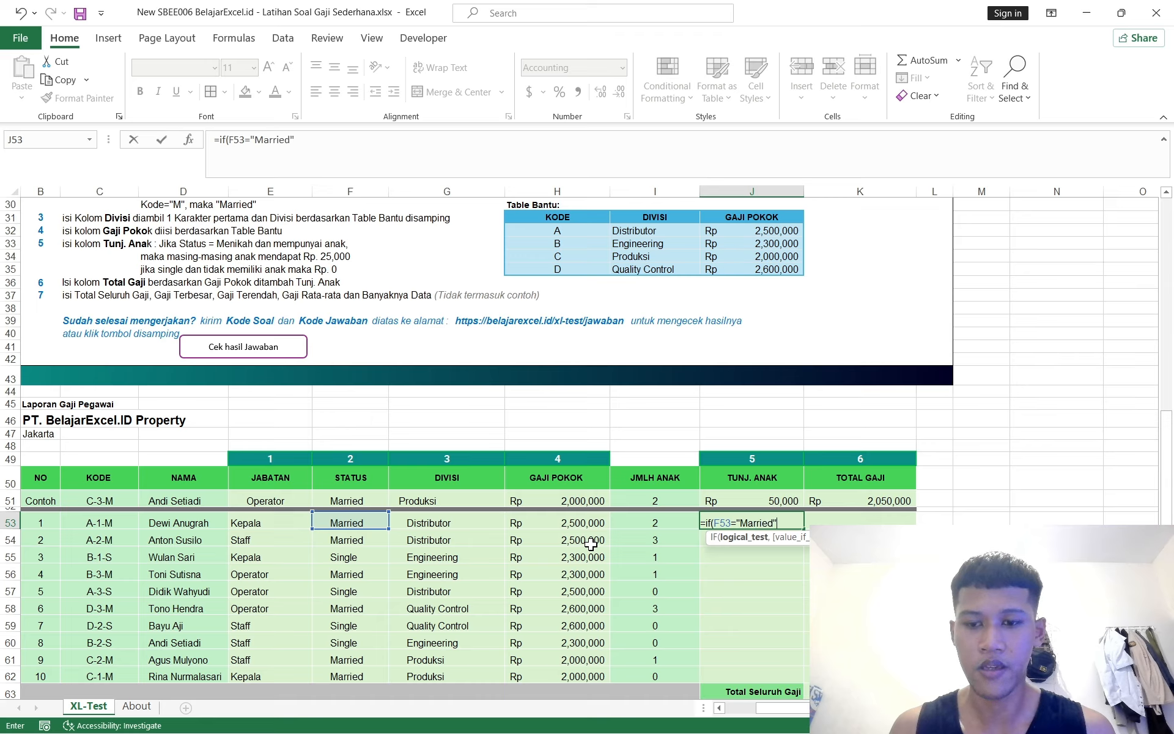
text(",)
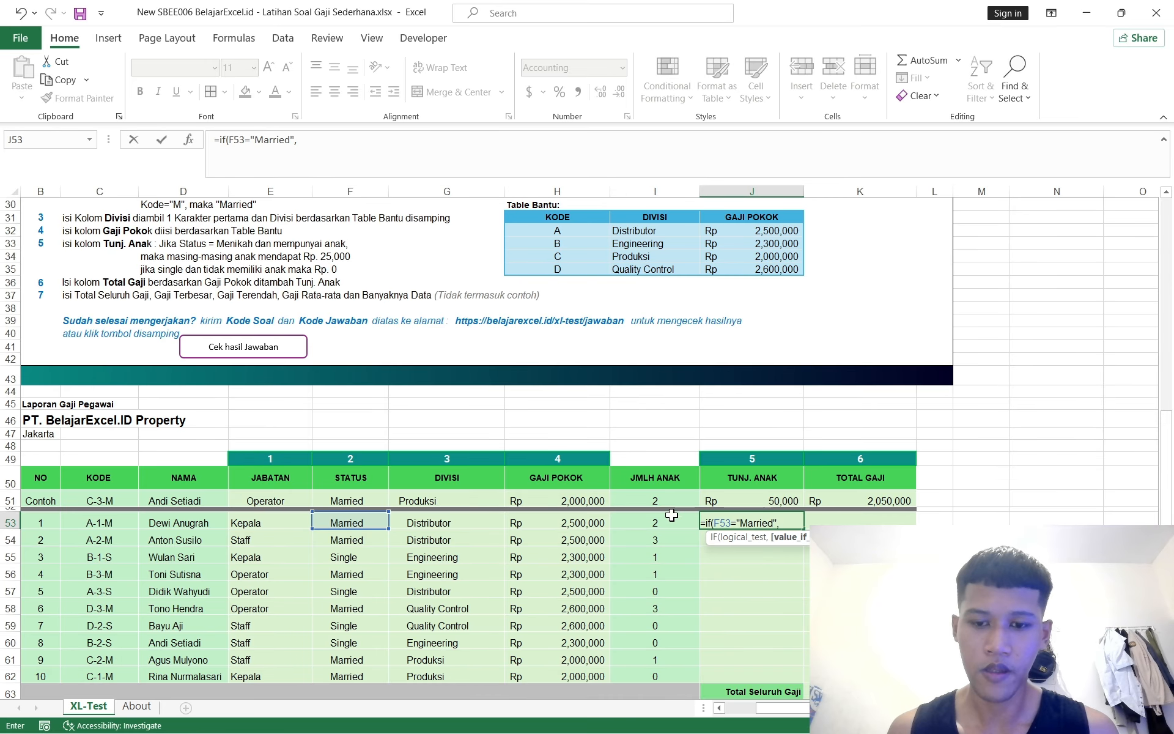
click(658, 530)
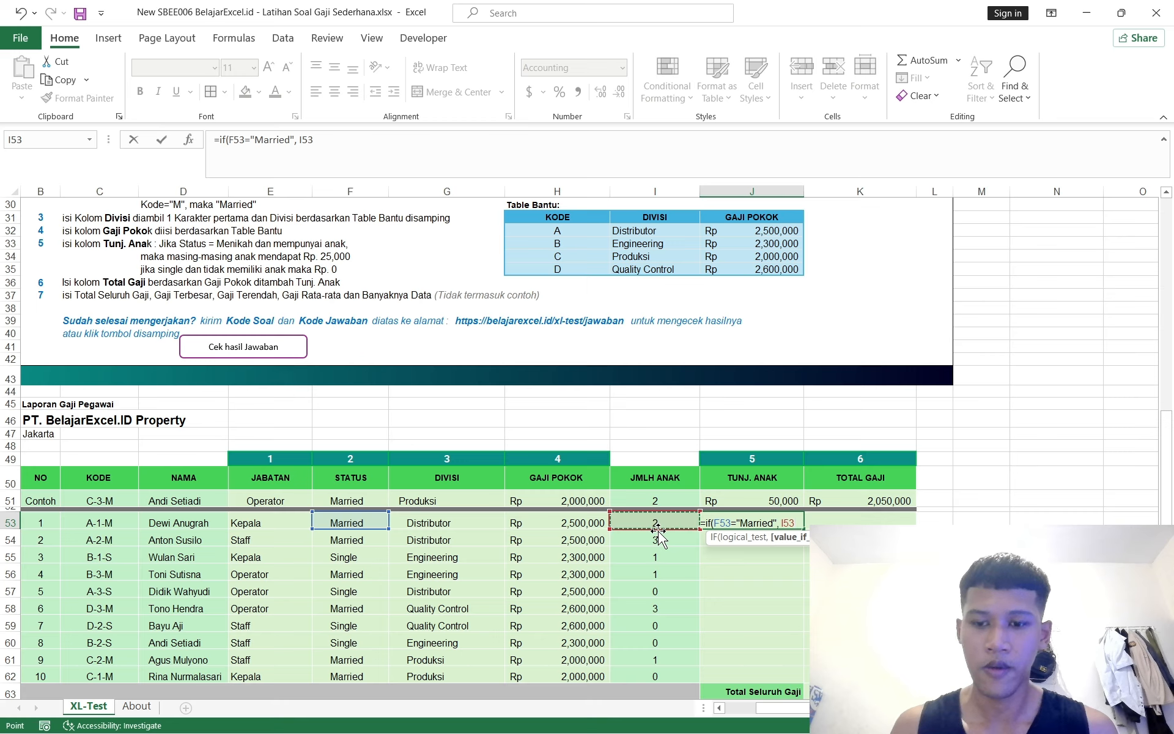
text(*25)
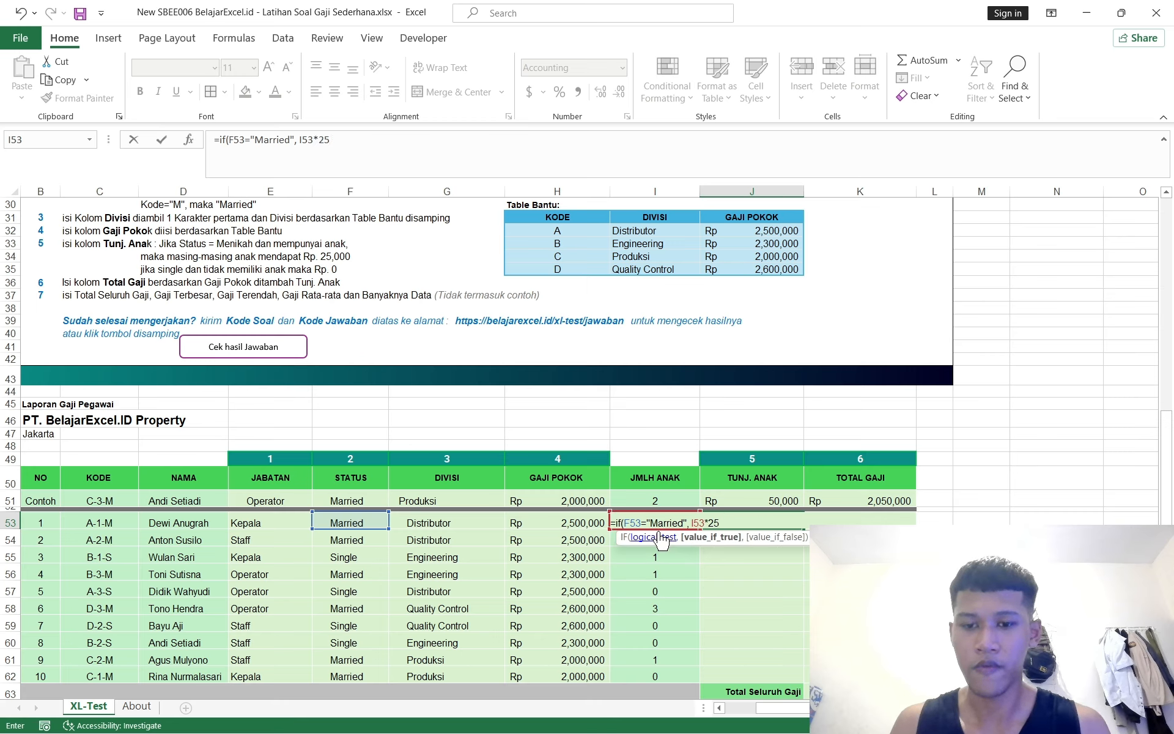
text(000,)
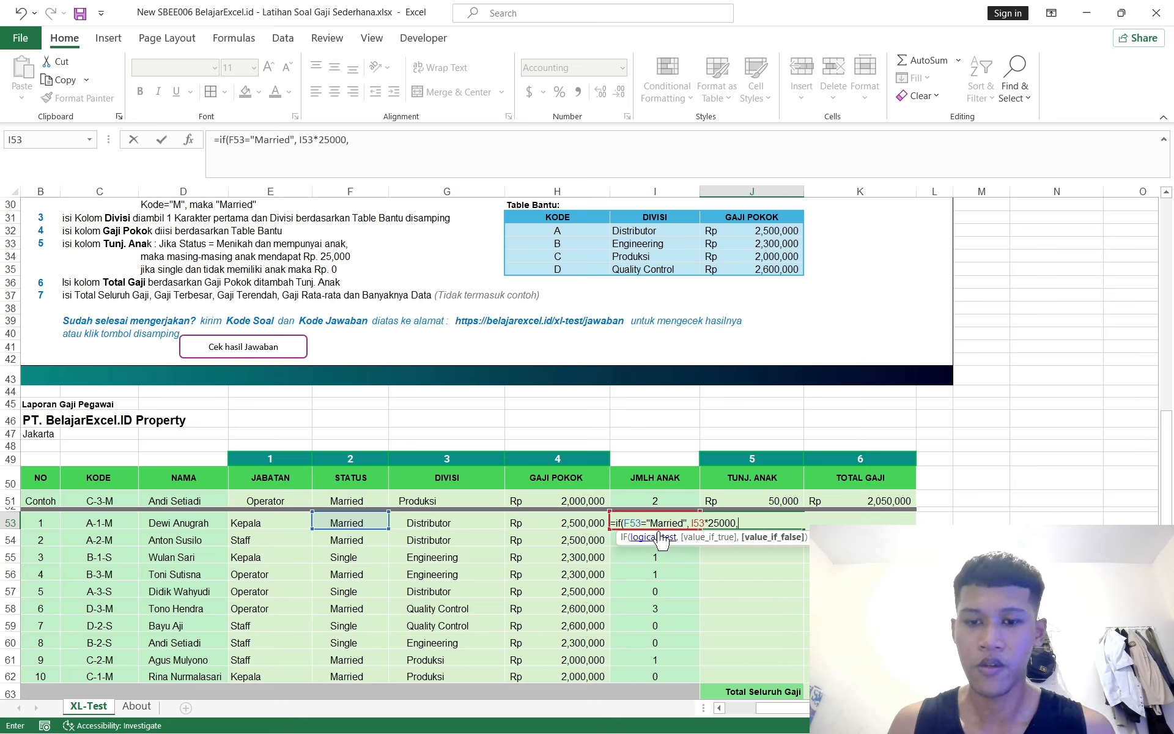
text(0))
key(Return)
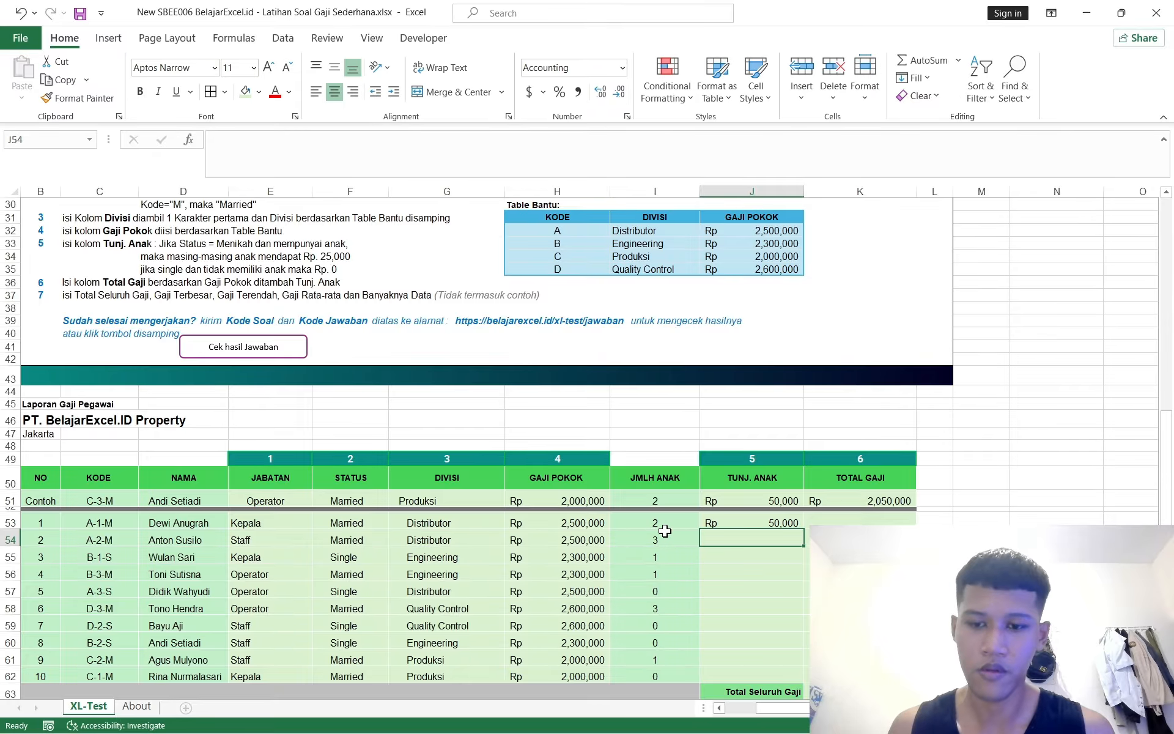
Fill the Tunj. Anak formula from J53 down to J62
click(734, 522)
drag(804, 529, 801, 678)
scroll(801, 679, down, 2)
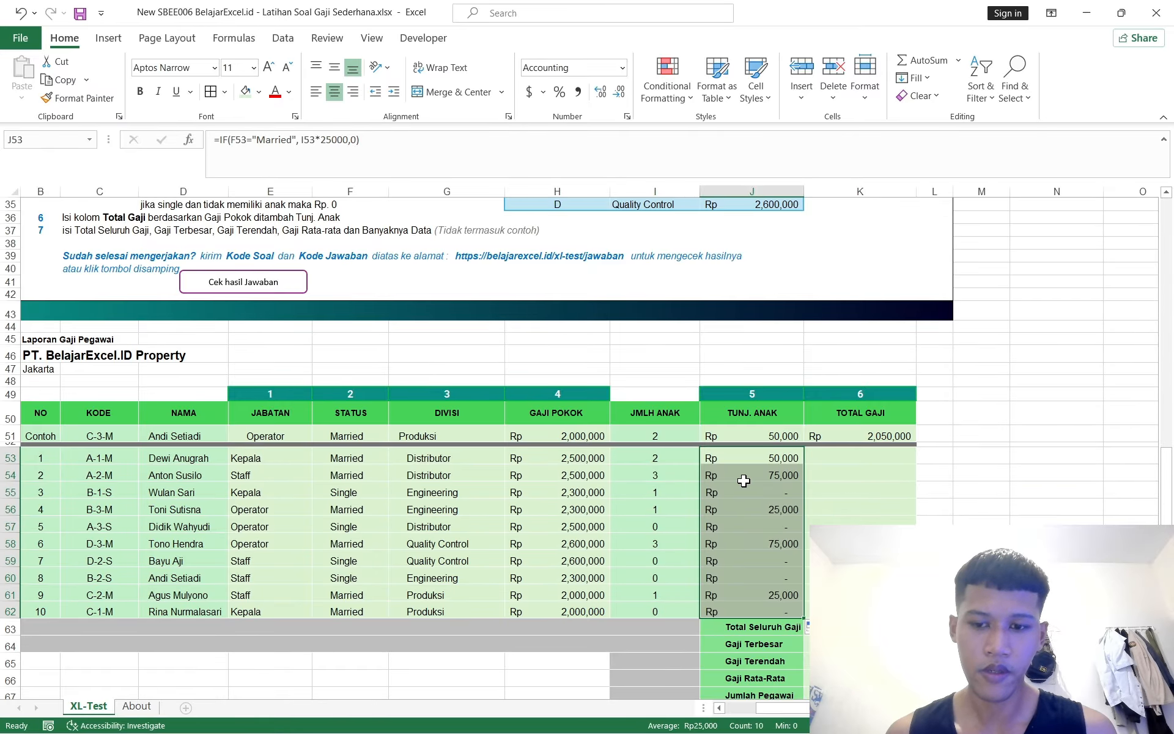
Check the Tunj. Anak results of the Single employees in rows 55, 57, 59 and 60 against Status and Jmlh Anak
click(12, 493)
click(28, 521)
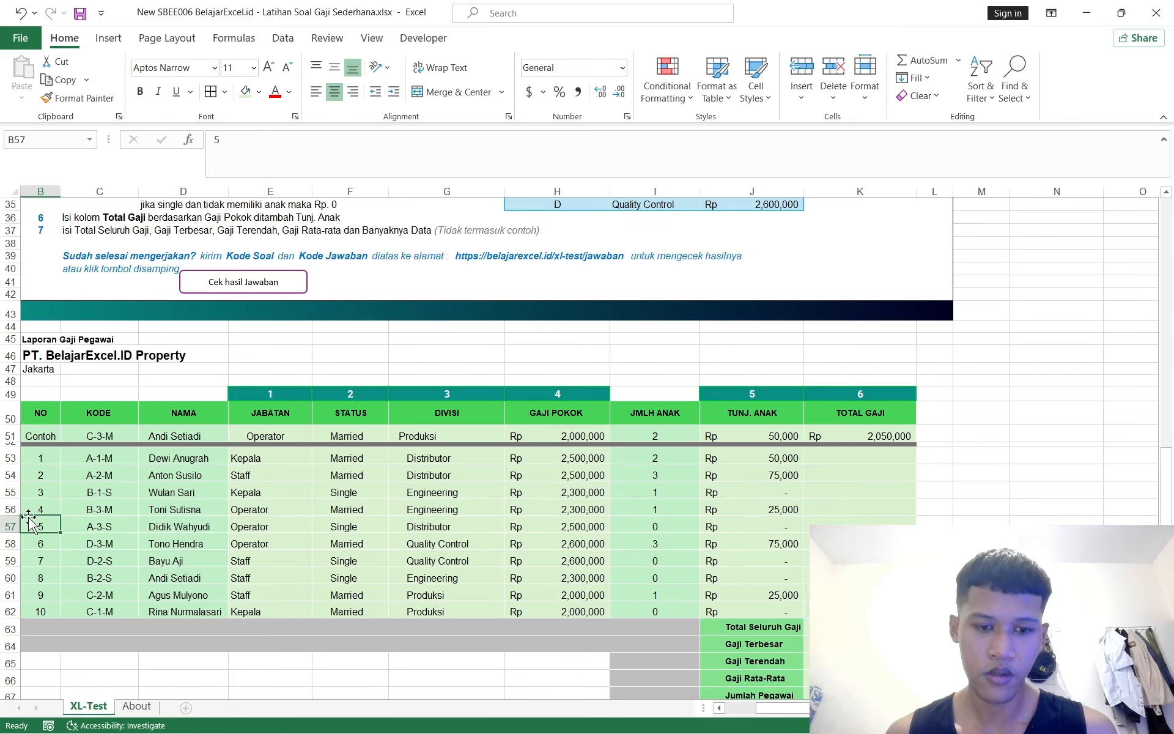
click(10, 526)
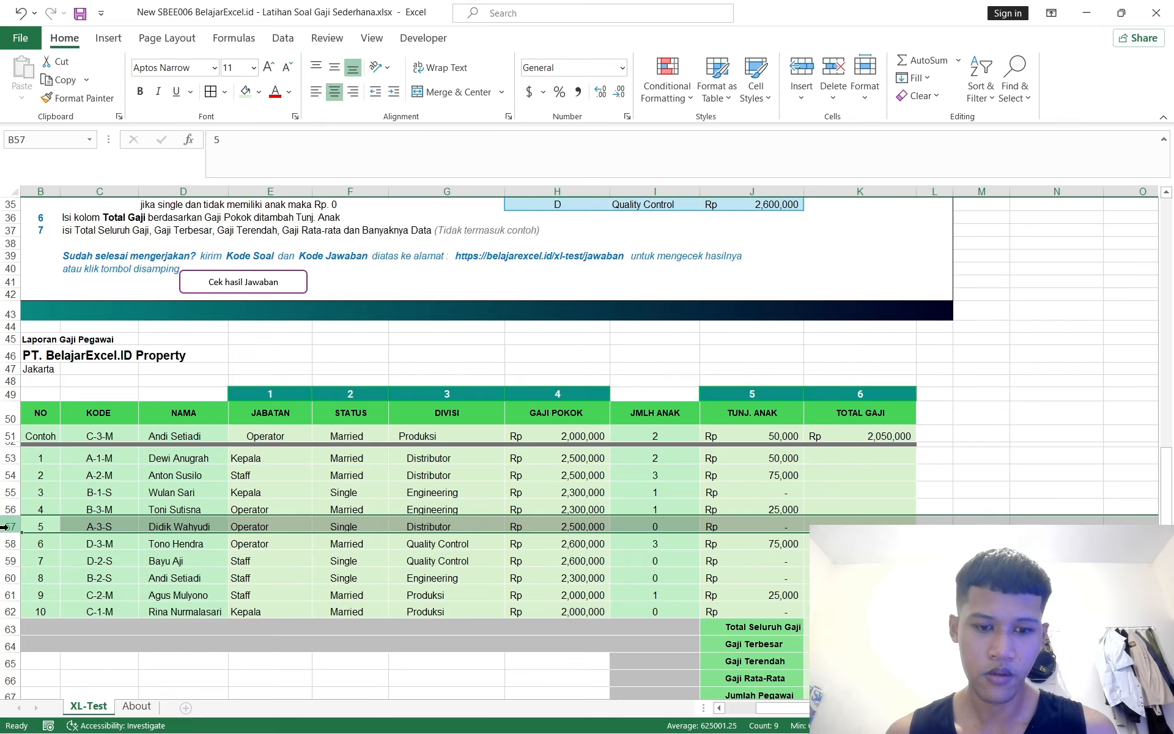
click(9, 560)
click(10, 577)
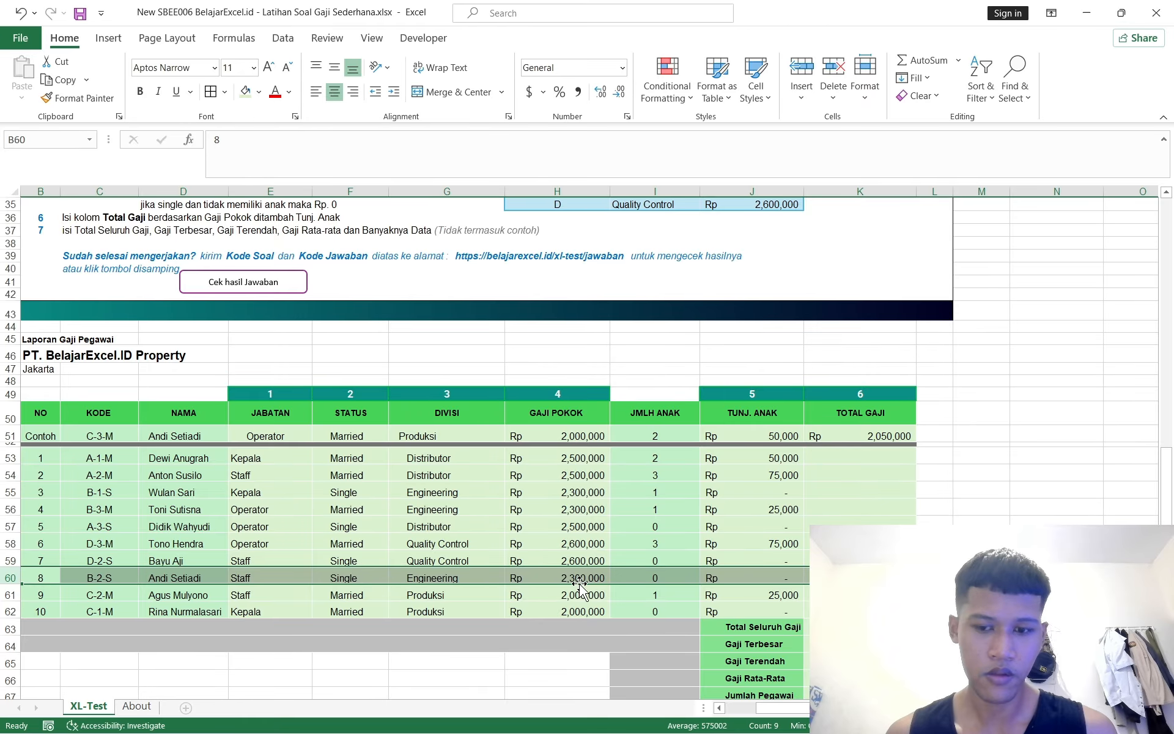
Review the exercise instruction for Total Gaji in row 36, which defines how K53 is calculated
click(840, 521)
click(852, 471)
click(859, 453)
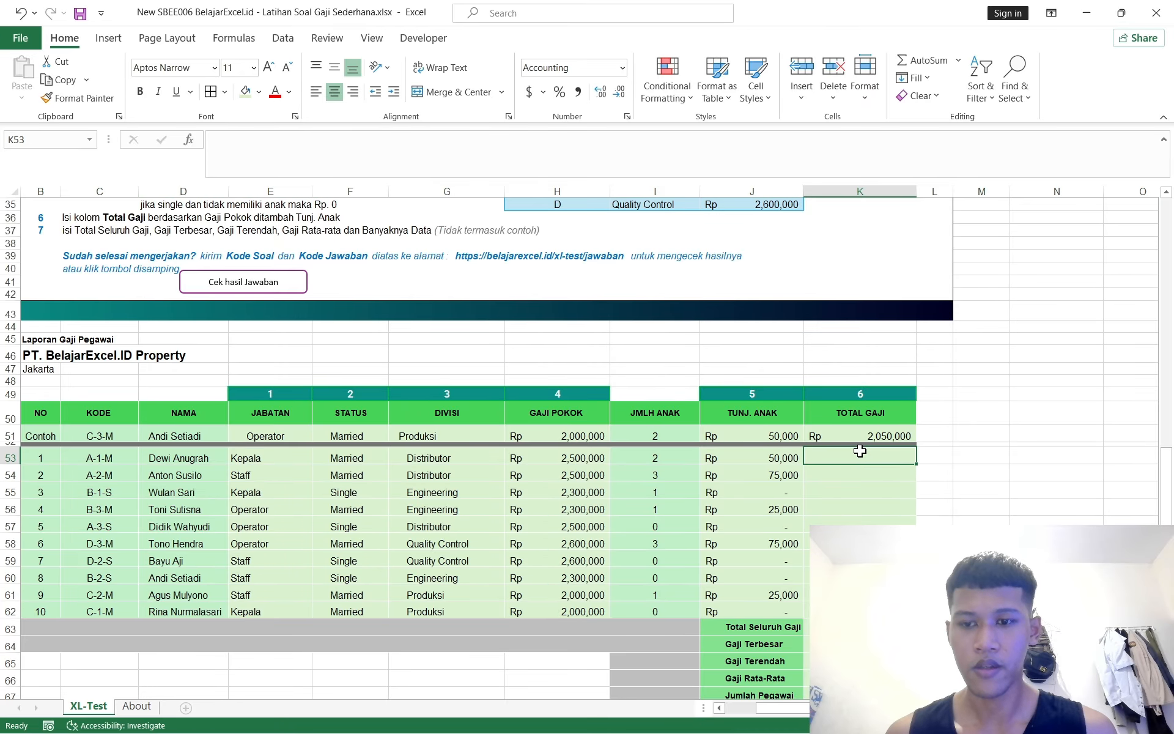
scroll(860, 451, up, 5)
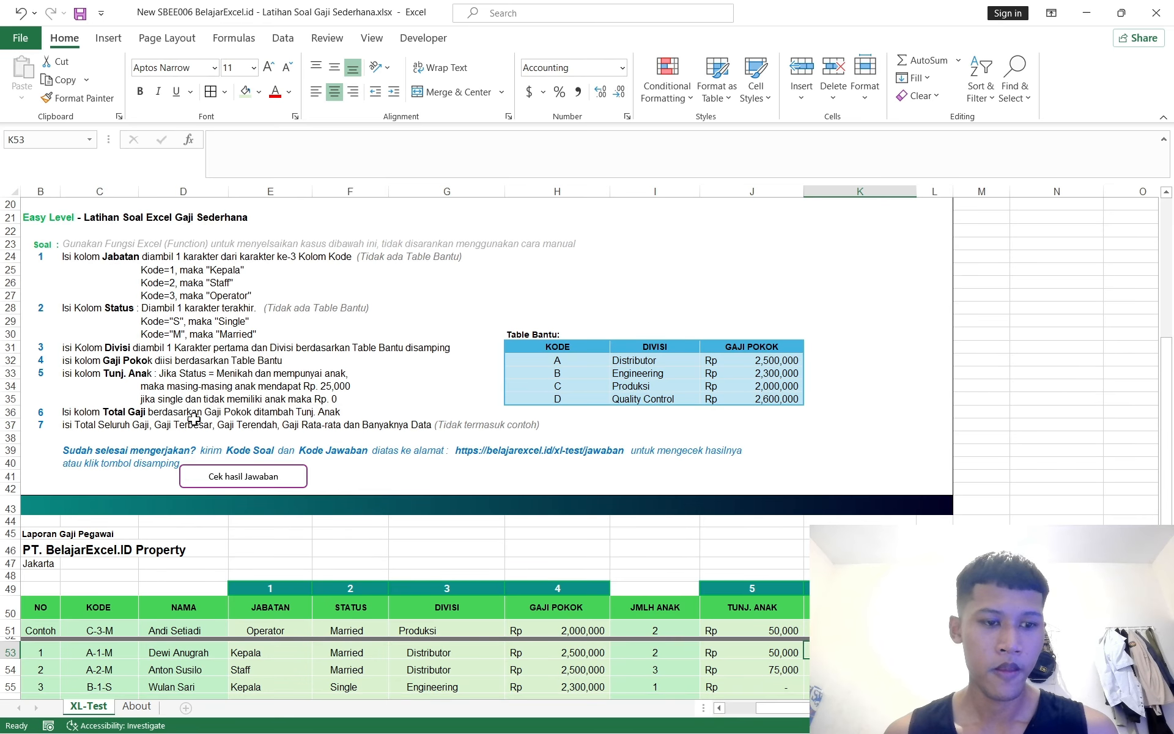
scroll(637, 484, down, 2)
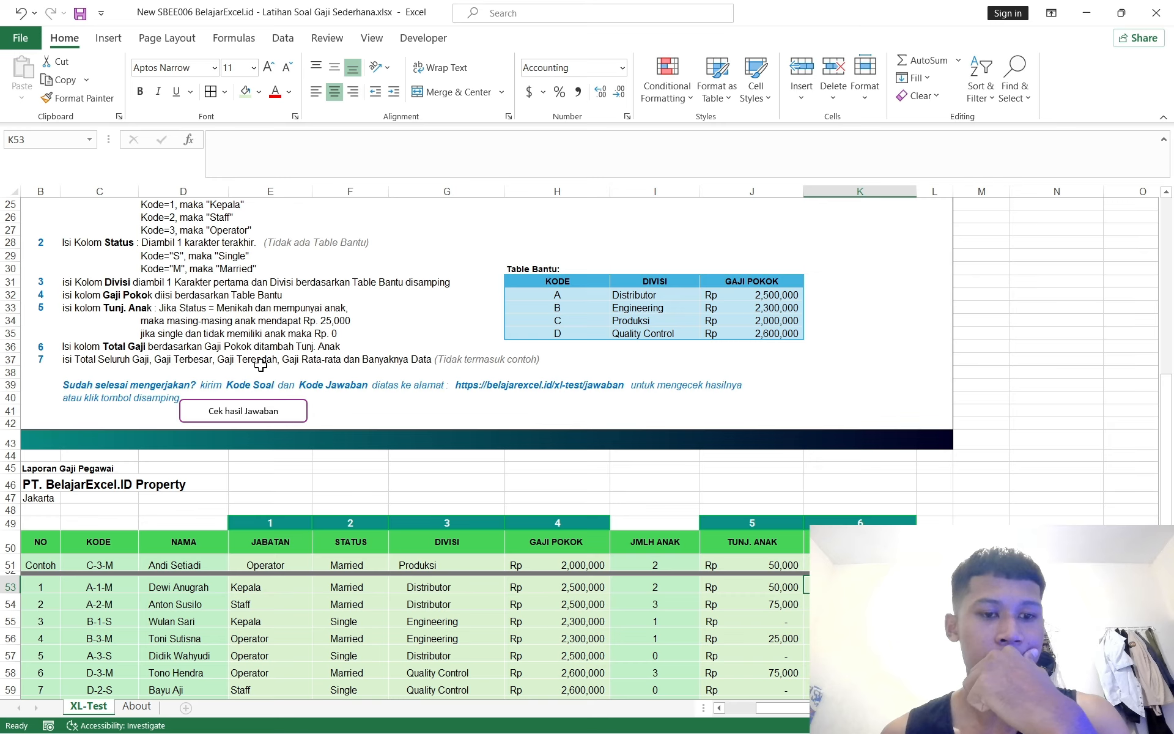
click(250, 346)
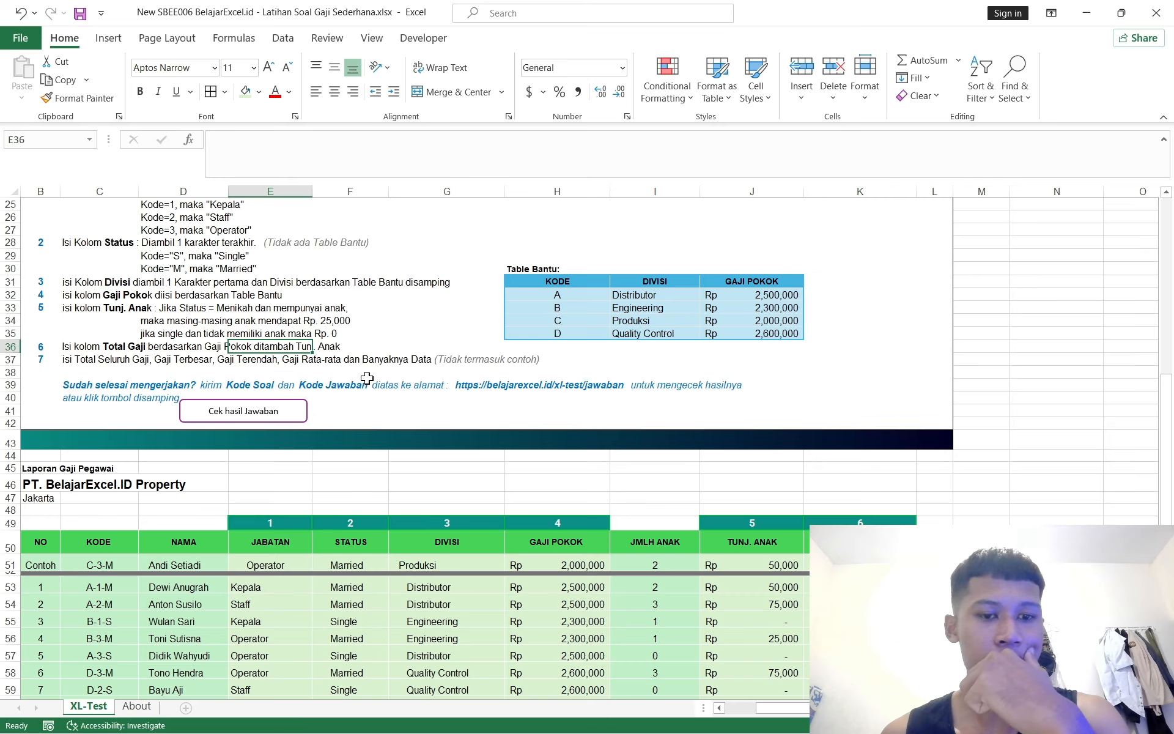
scroll(367, 377, down, 3)
Enter the Total Gaji formula =SUM(H53,J53) in K53, adding Gaji Pokok and Tunj. Anak
click(892, 451)
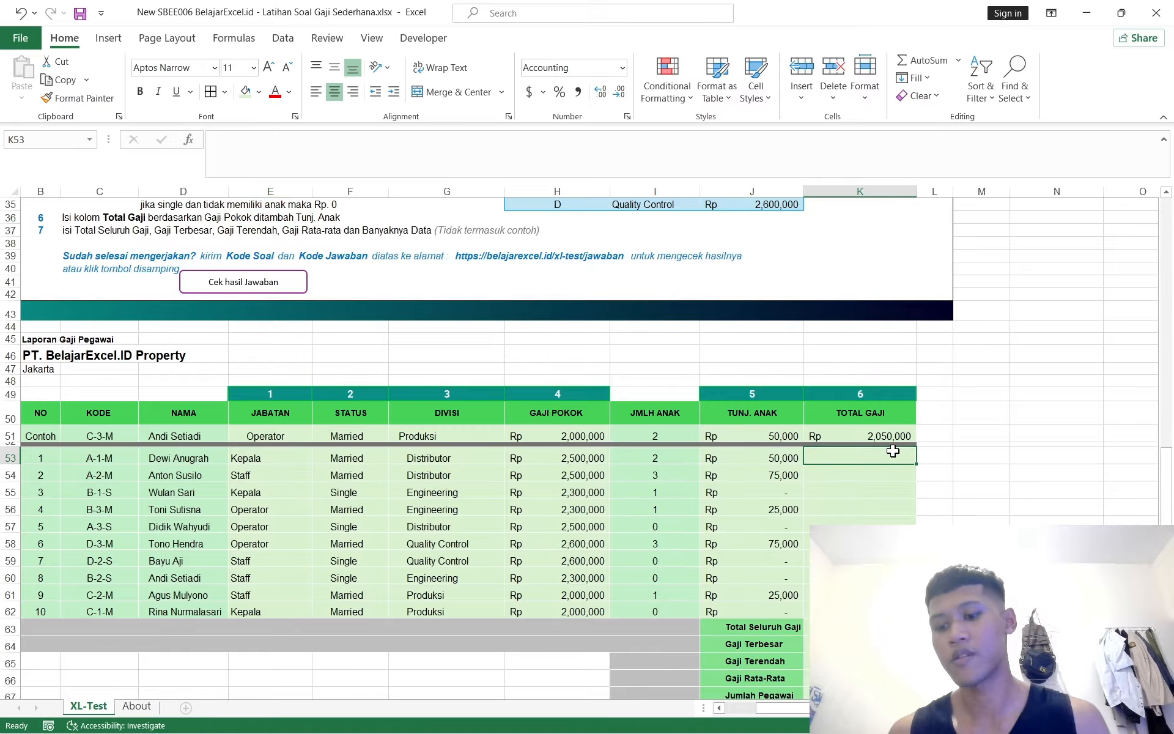
text(su)
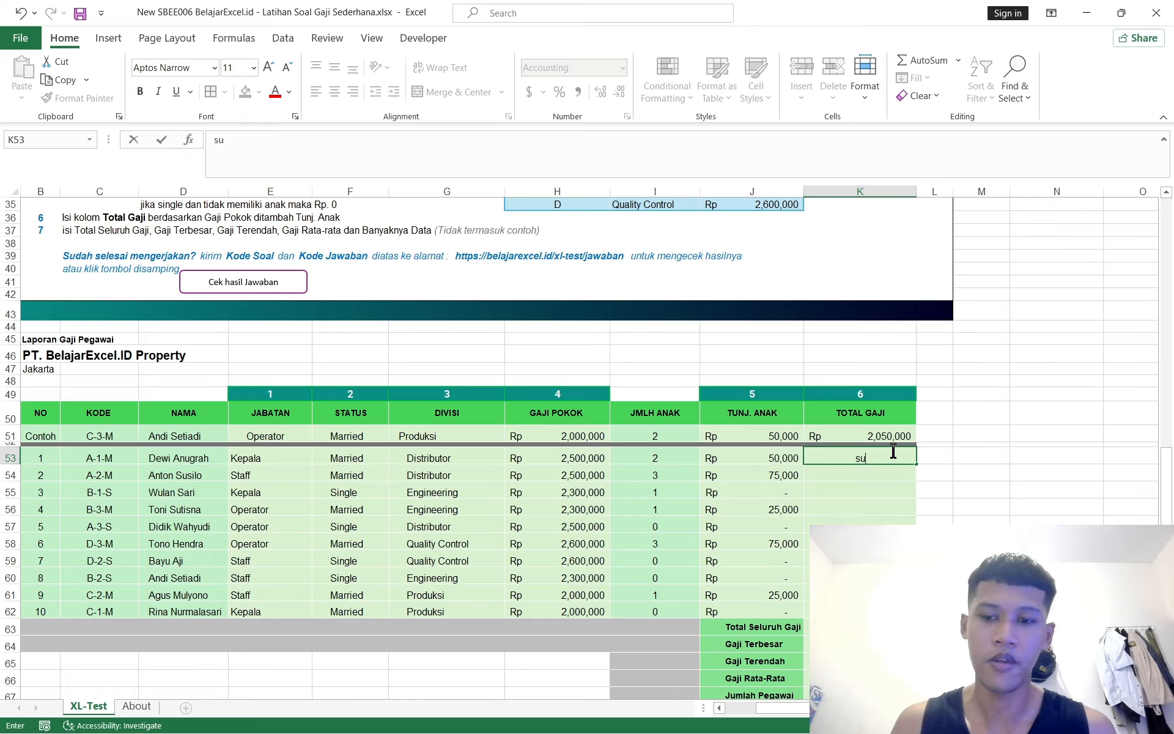
text(m)
key(BackSpace)
key(BackSpace)
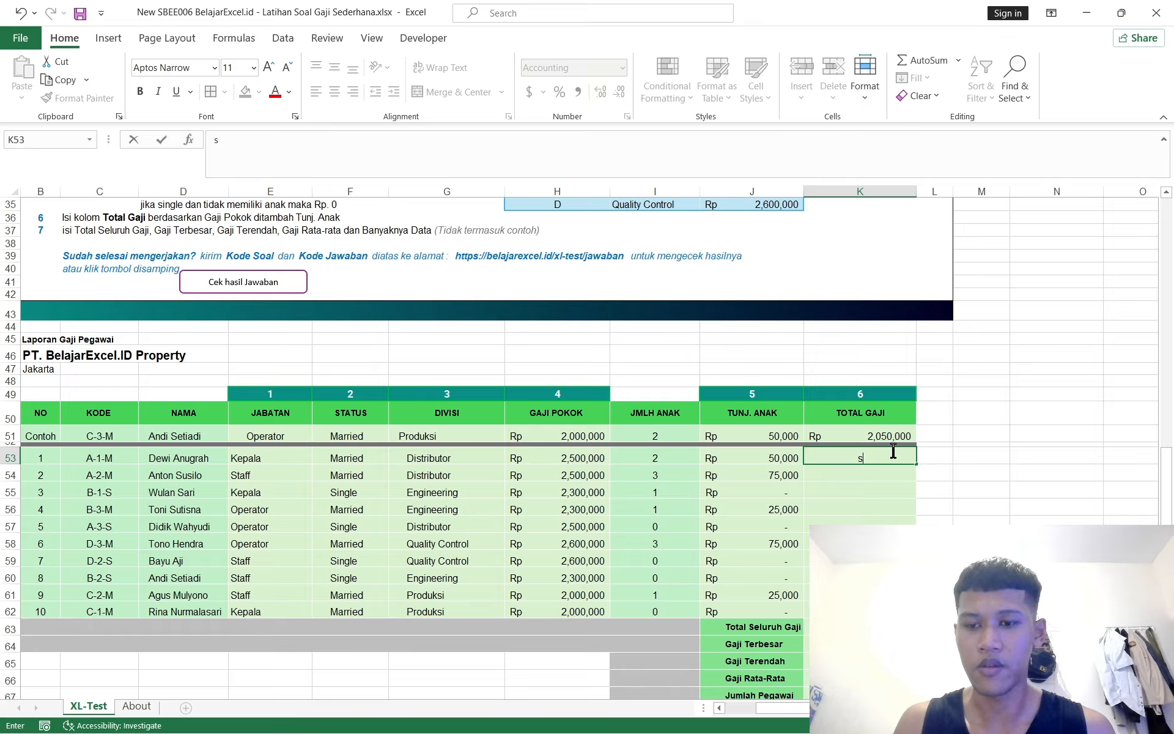
key(BackSpace)
text(=sum()
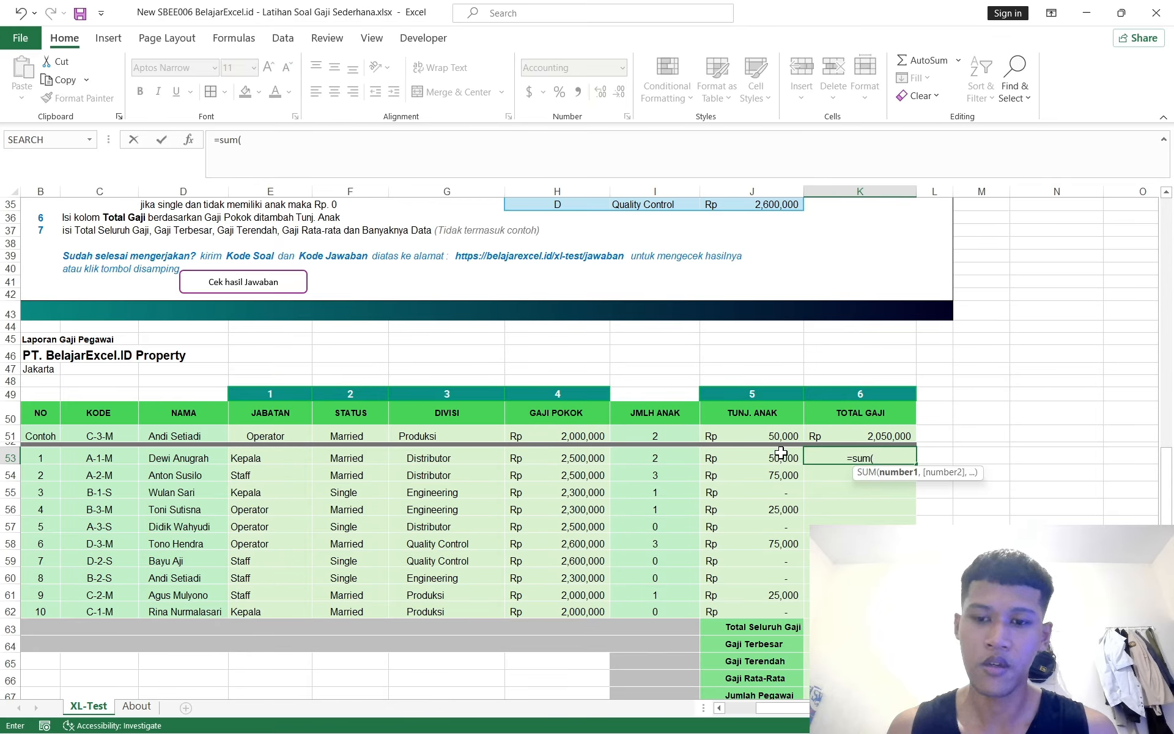
click(588, 455)
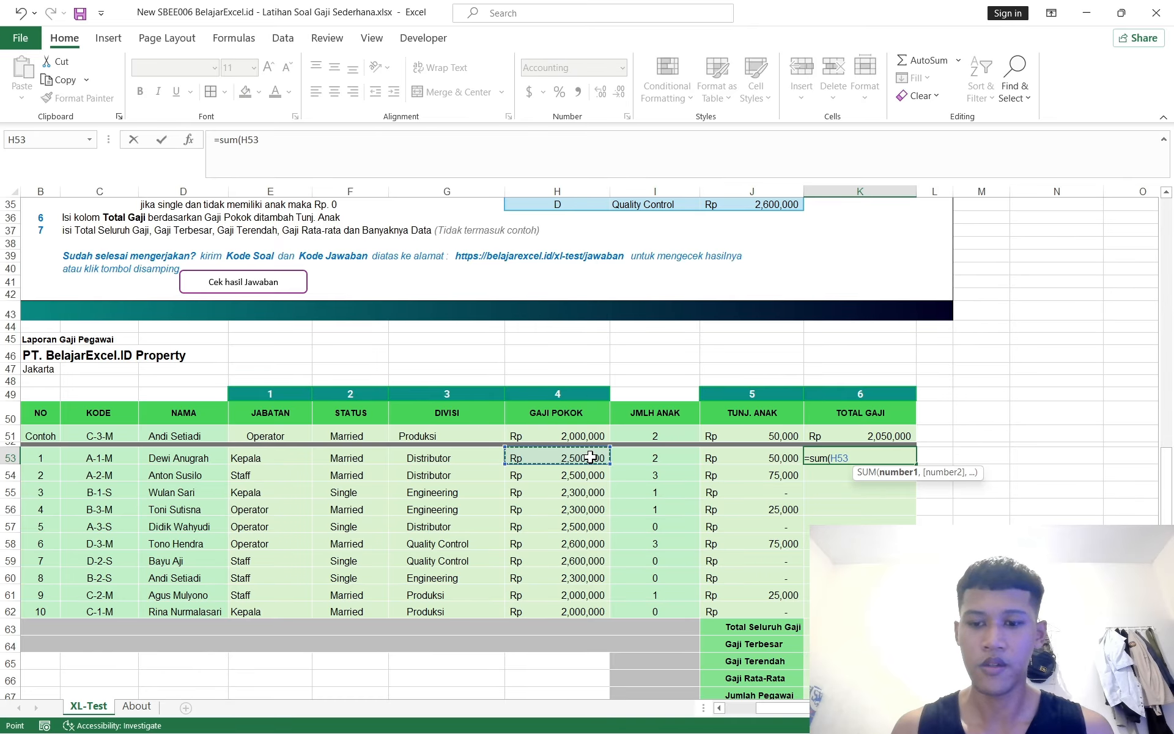
text(,)
click(785, 458)
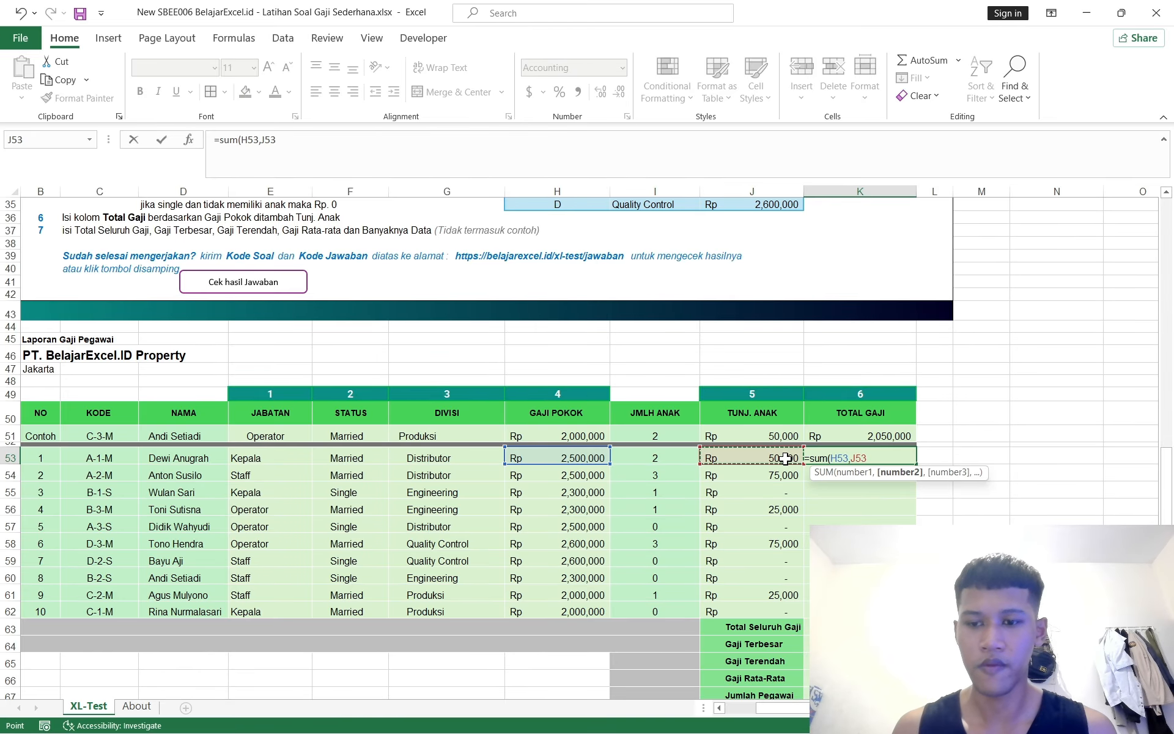
key(Return)
Fill the Total Gaji formula from K53 down to K62
click(816, 458)
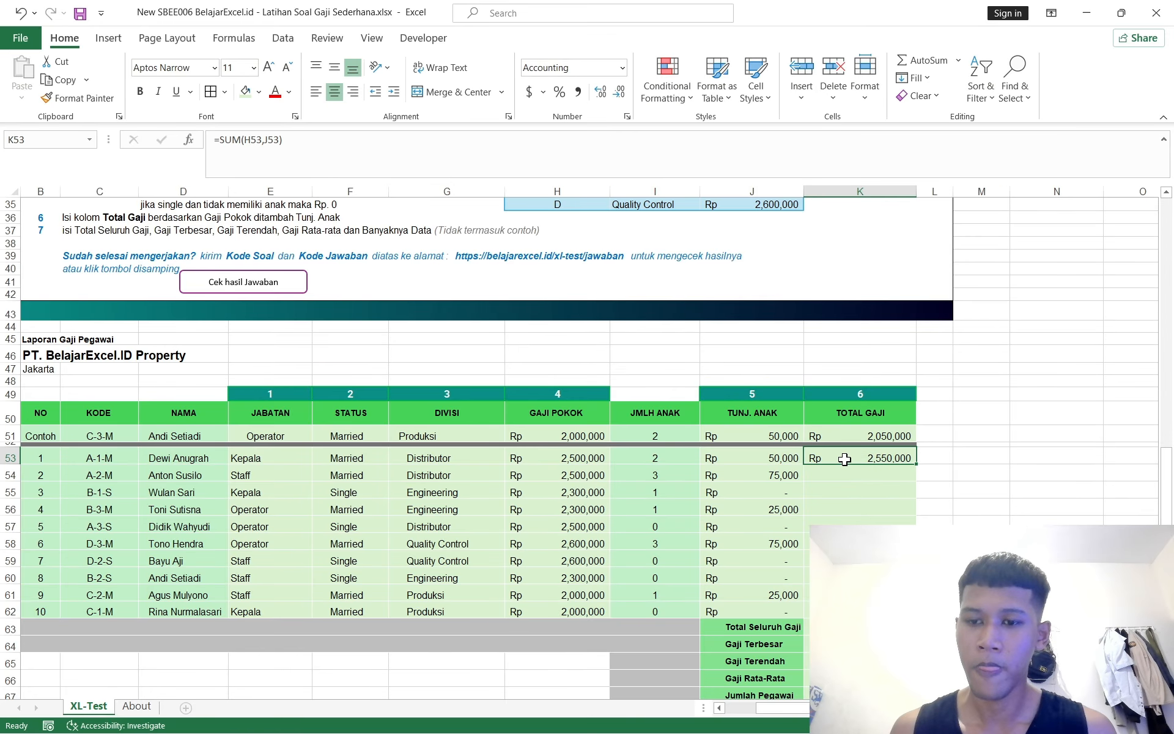
drag(917, 465, 899, 613)
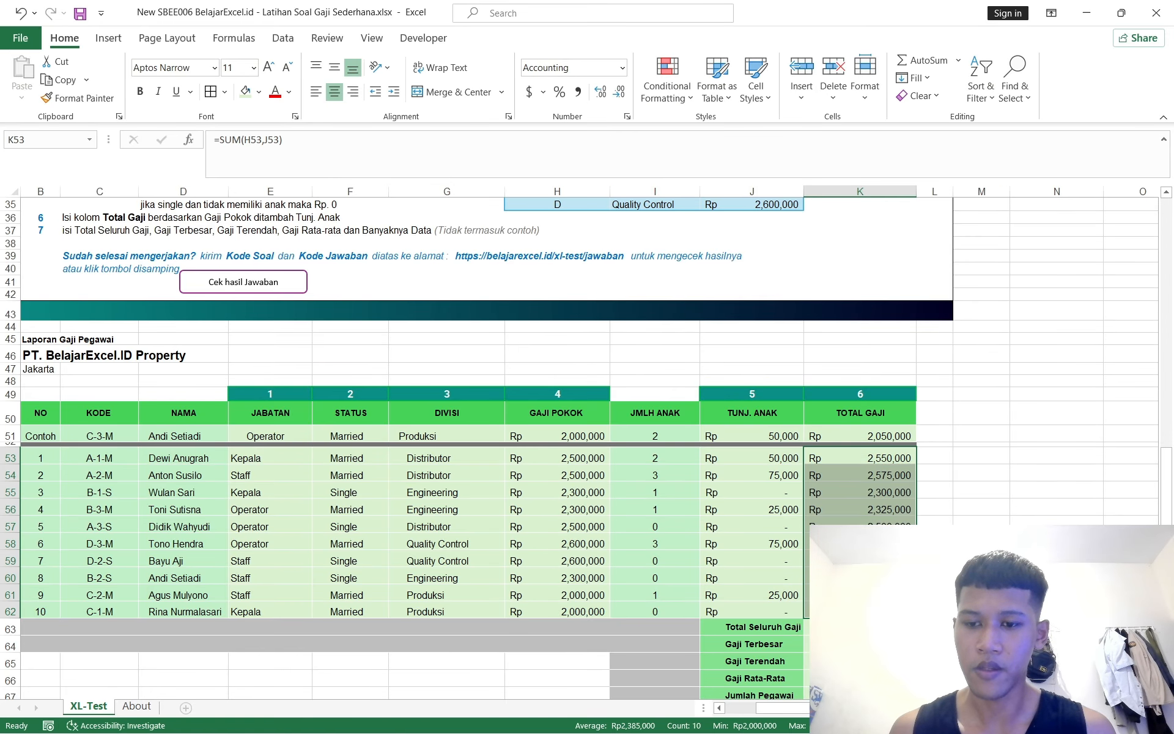
click(880, 507)
scroll(874, 477, down, 3)
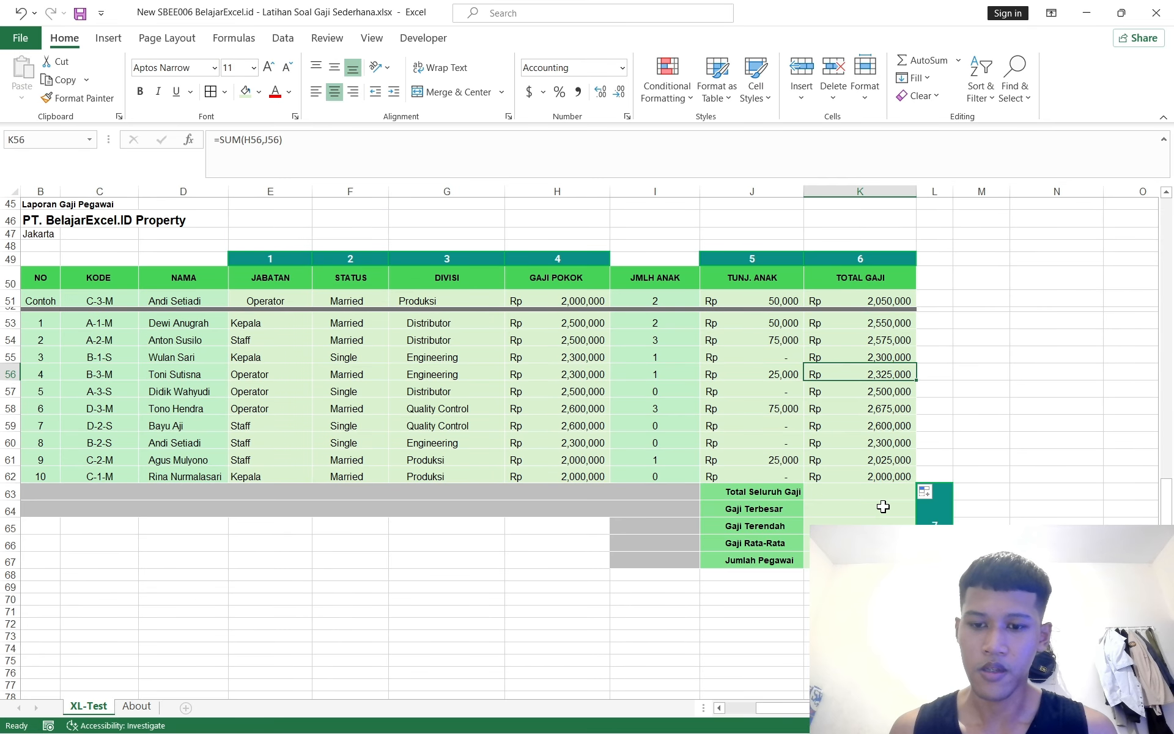
Calculate Total Seluruh Gaji in K63 by applying AutoSum to the Total Gaji values K53 to K62
click(852, 496)
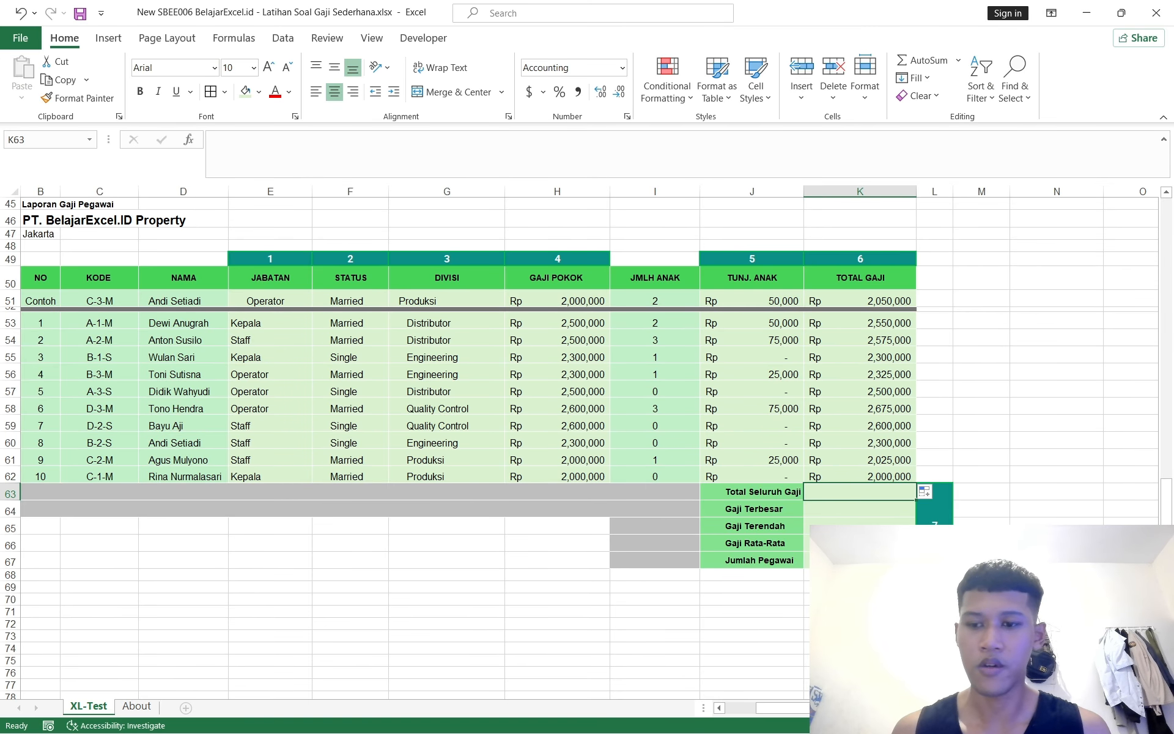
click(1010, 414)
click(847, 494)
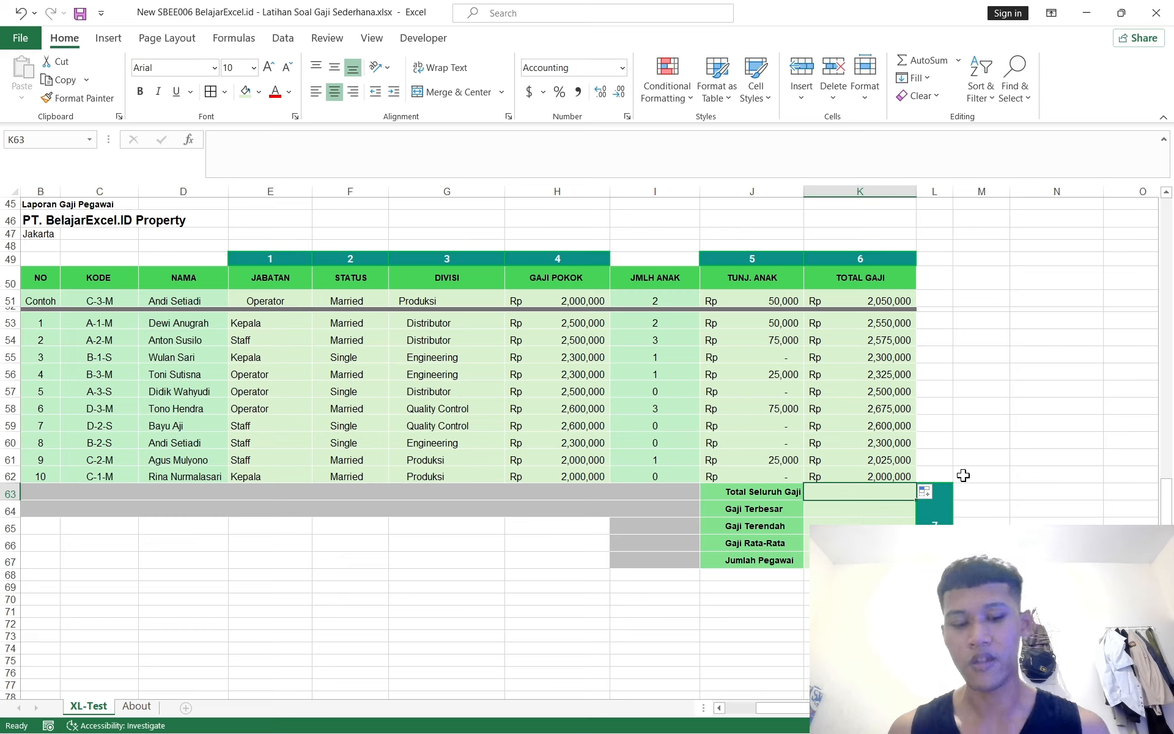
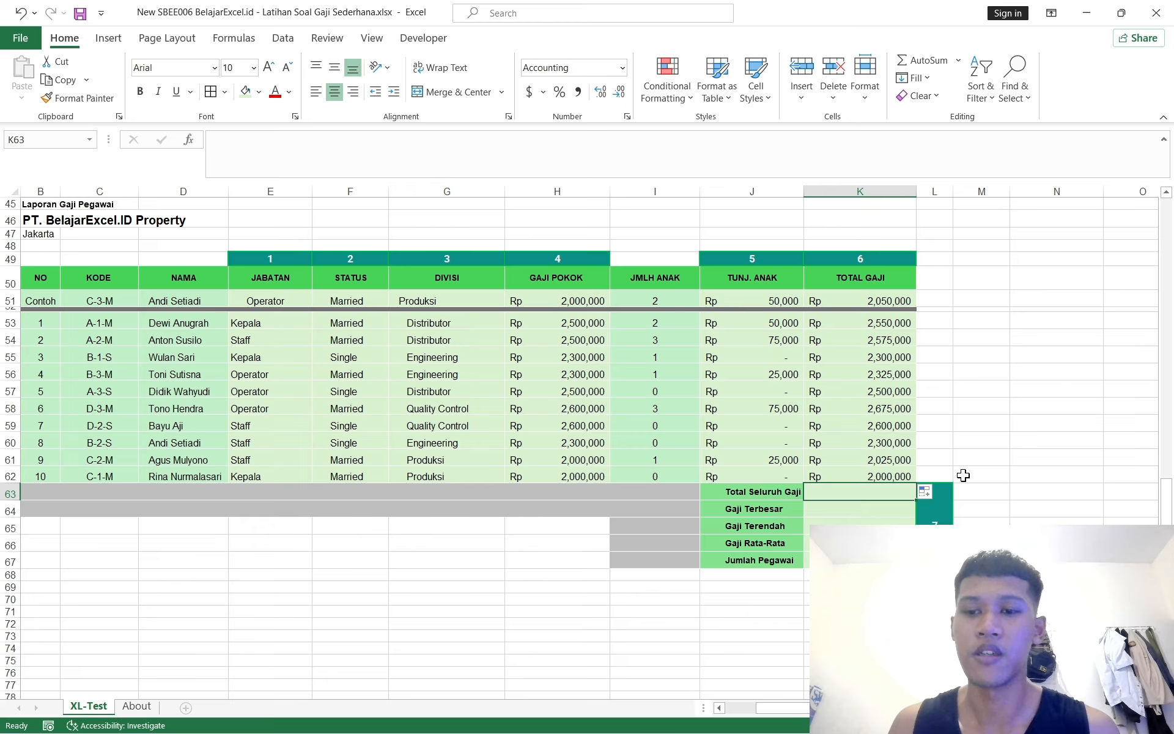
key(alt+equal)
key(Return)
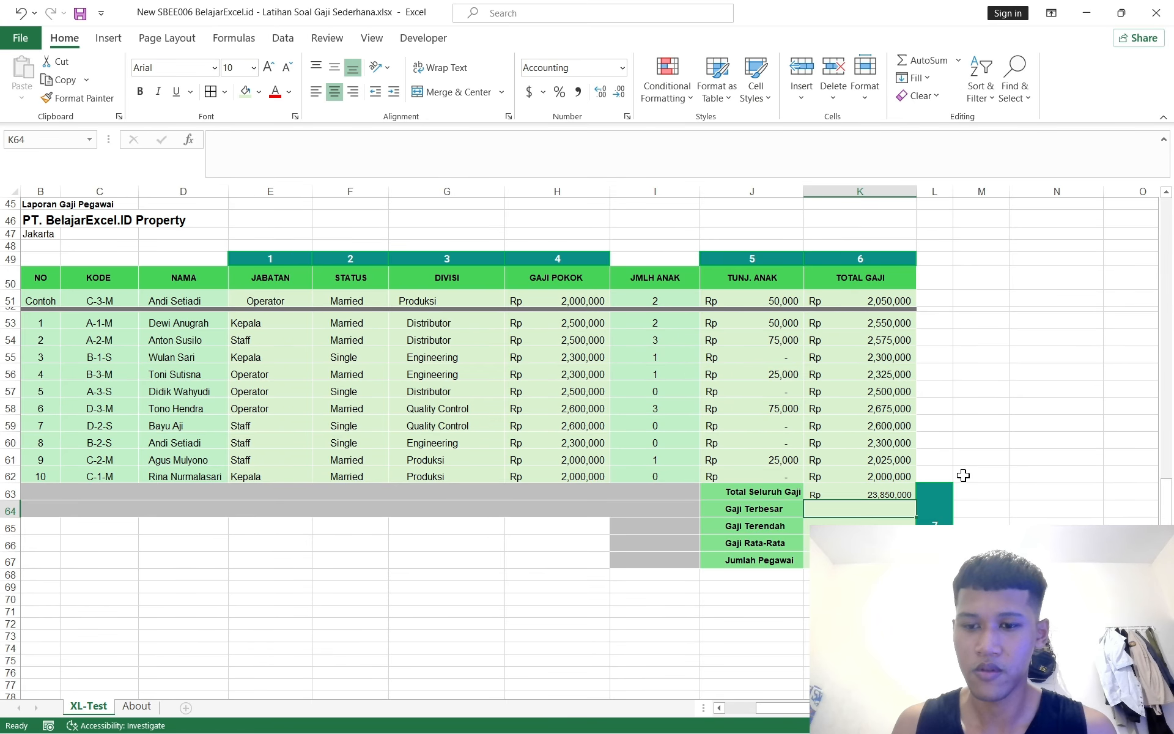
Enter the Gaji Terbesar formula in K64 as the MAX of K53:K62, and begin a formula in K65 for Gaji Terendah
text(=)
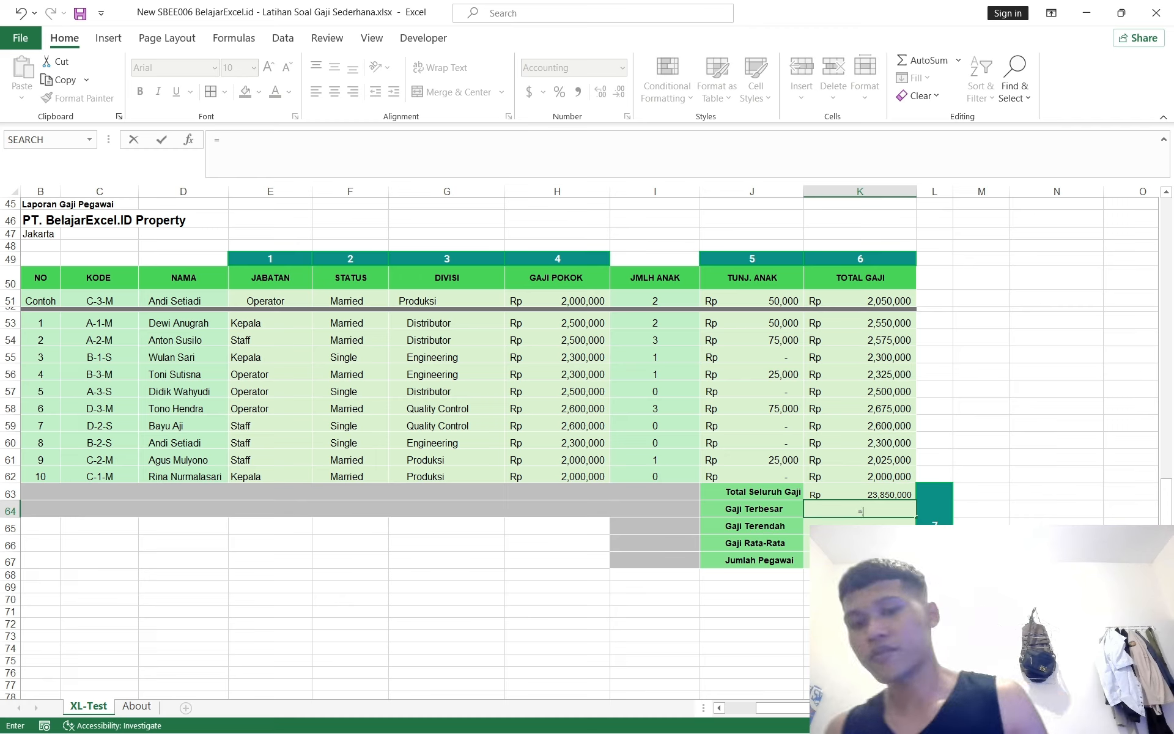
text(max()
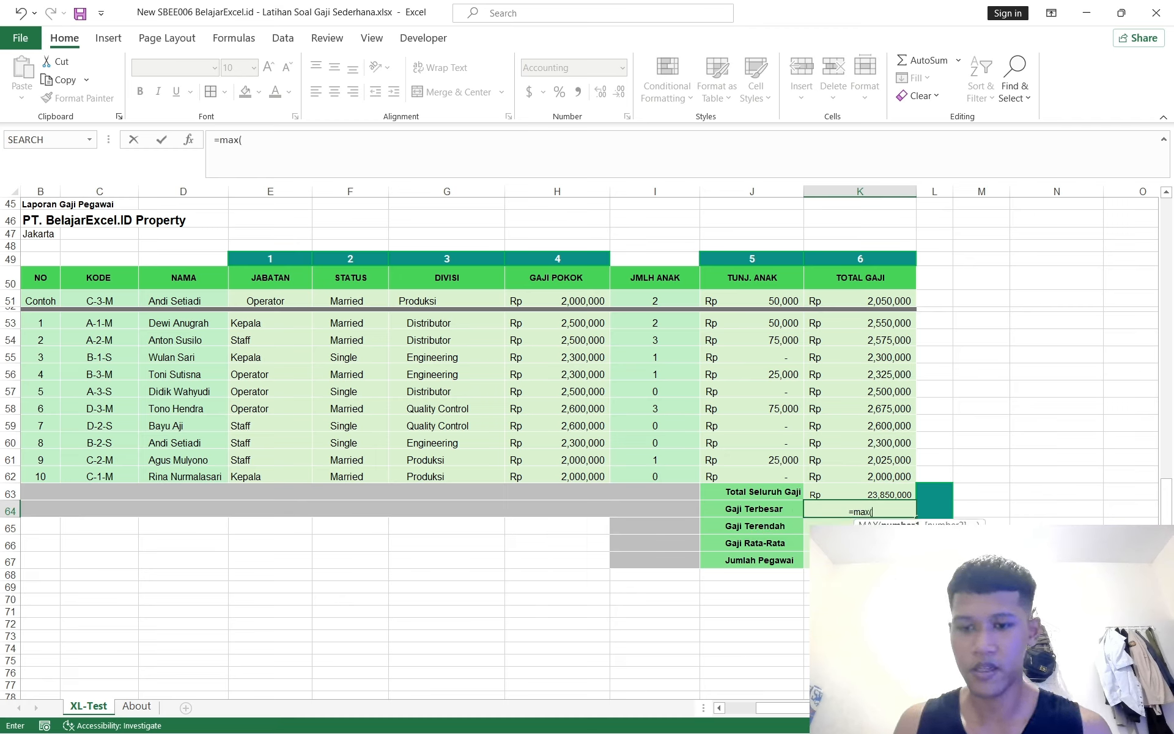
drag(873, 322, 864, 474)
key(Return)
text(=)
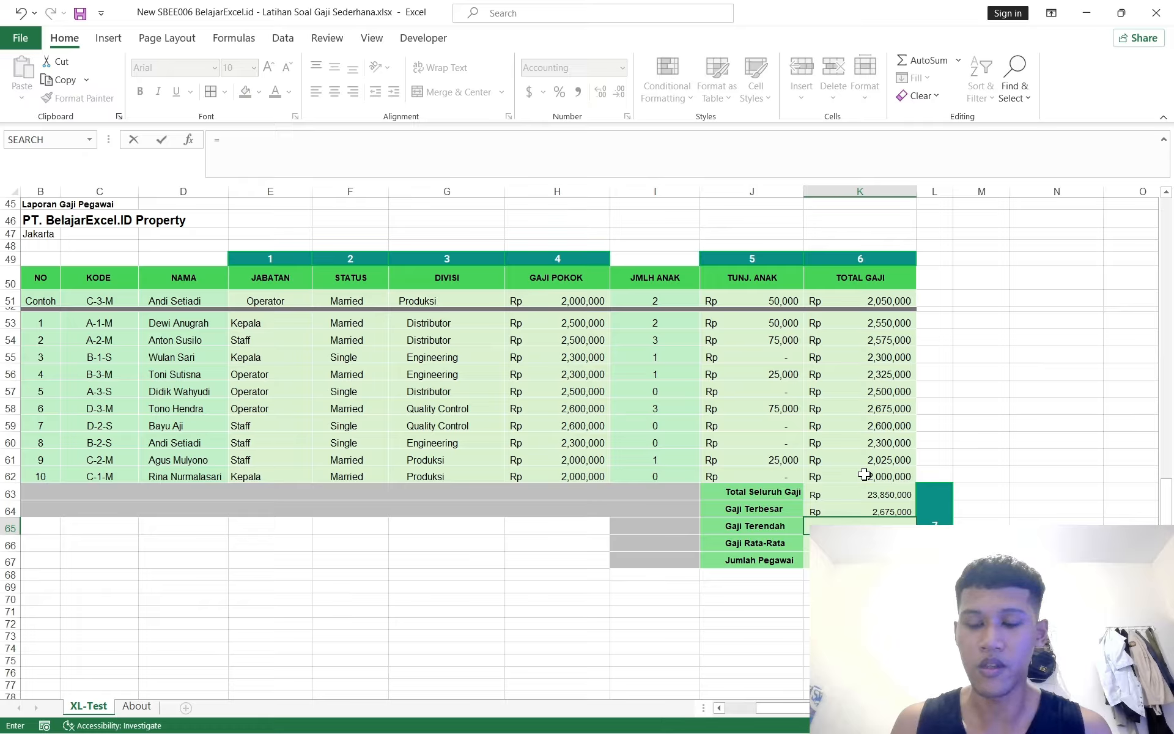
text(low)
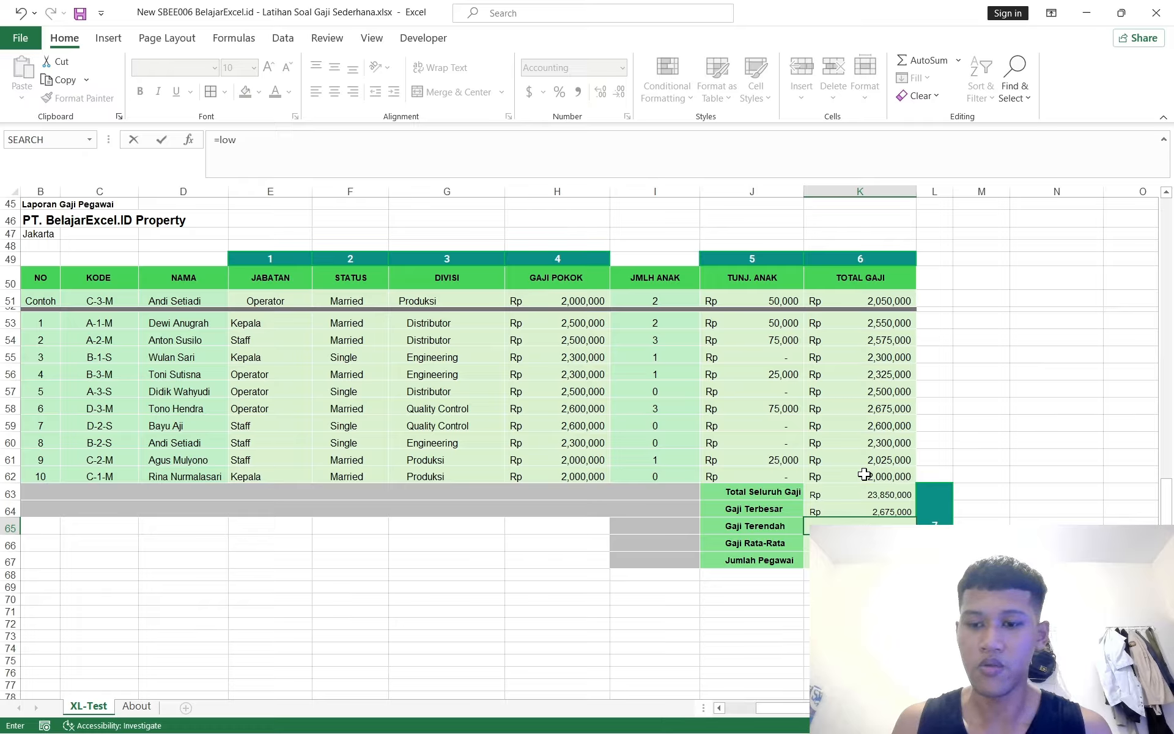
key(Tab)
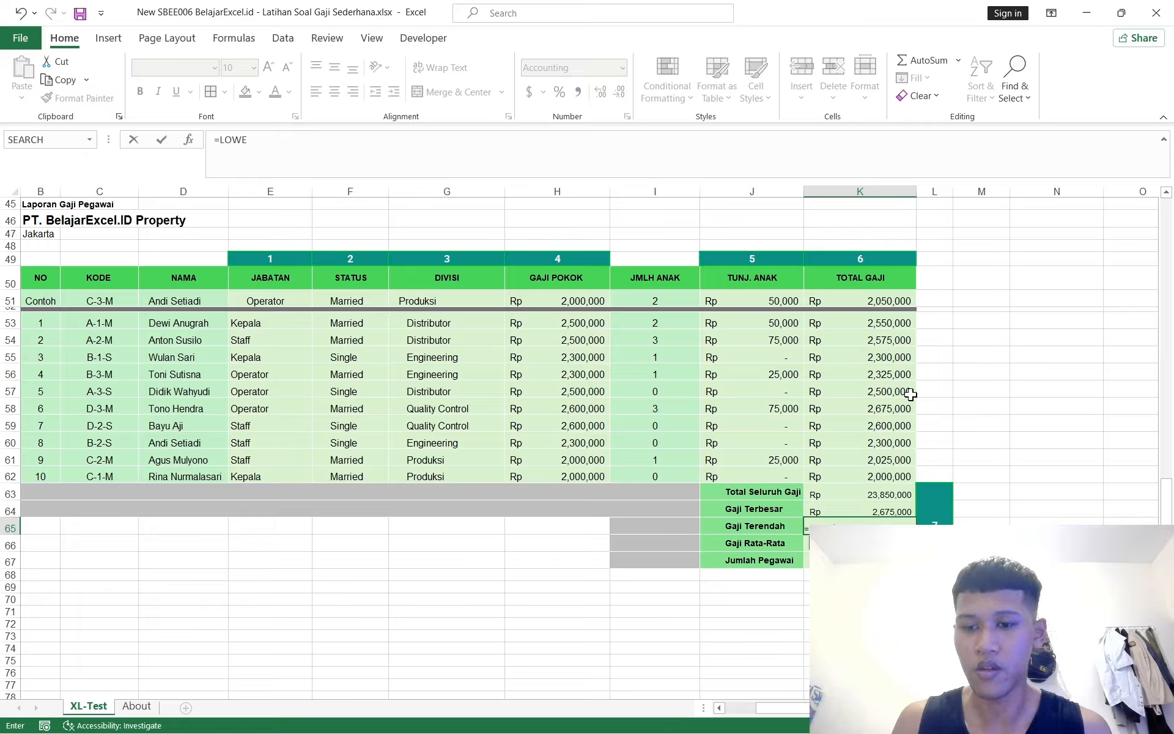
key(BackSpace)
key(BackSpace)
key(BackSpace)
key(BackSpace)
Complete the Gaji Terendah formula in K65 as the MIN of the Total Gaji values K53:K62
text(m)
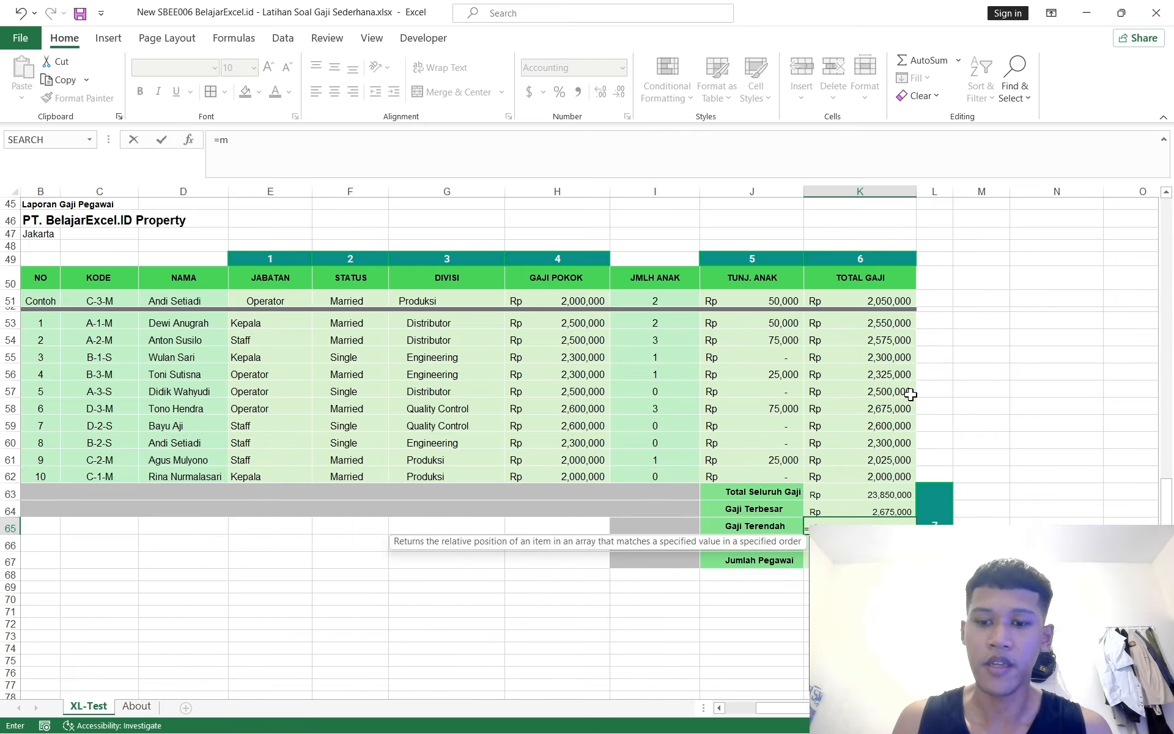
text(in()
drag(887, 323, 876, 468)
key(Return)
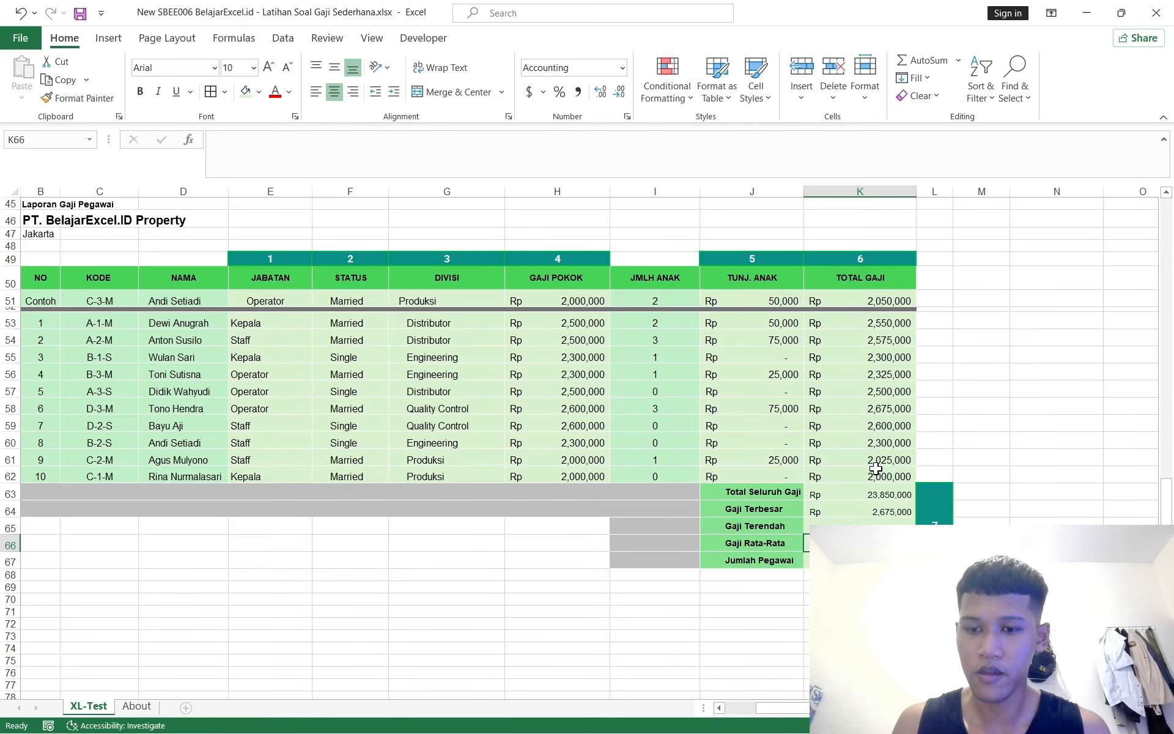
Enter the Gaji Rata-Rata formula in K66 as the AVERAGE of the Total Gaji values K53:K62
text(=averag)
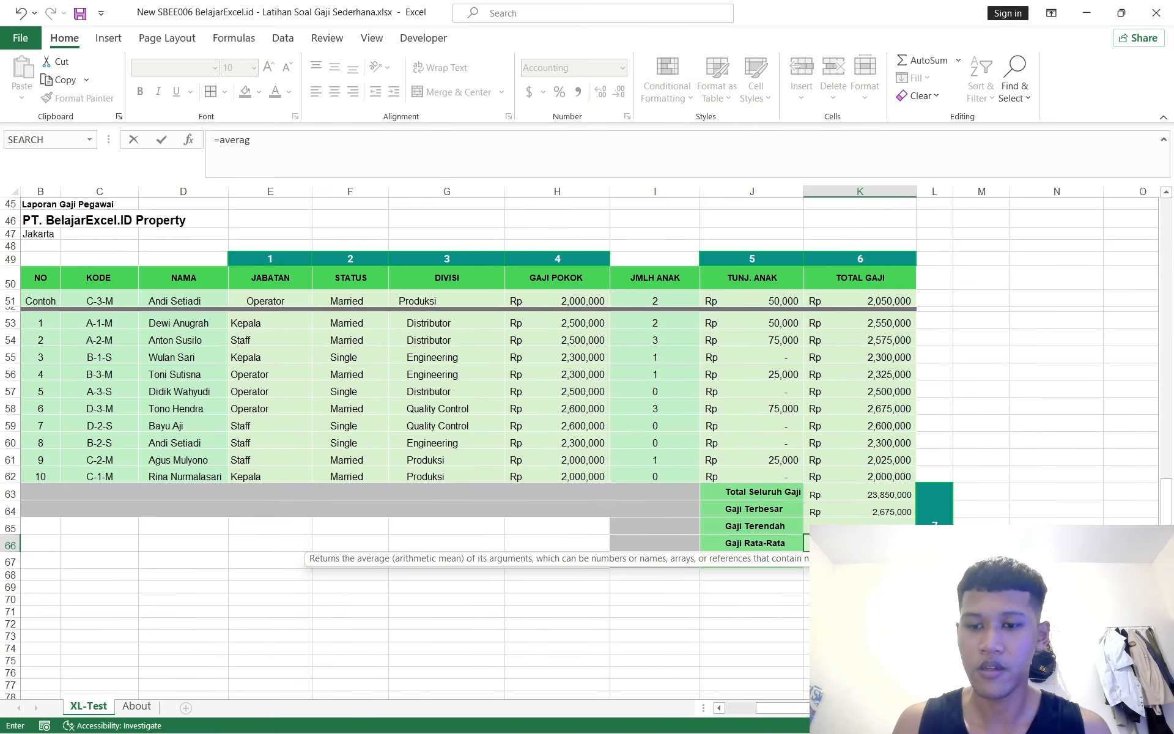
key(Tab)
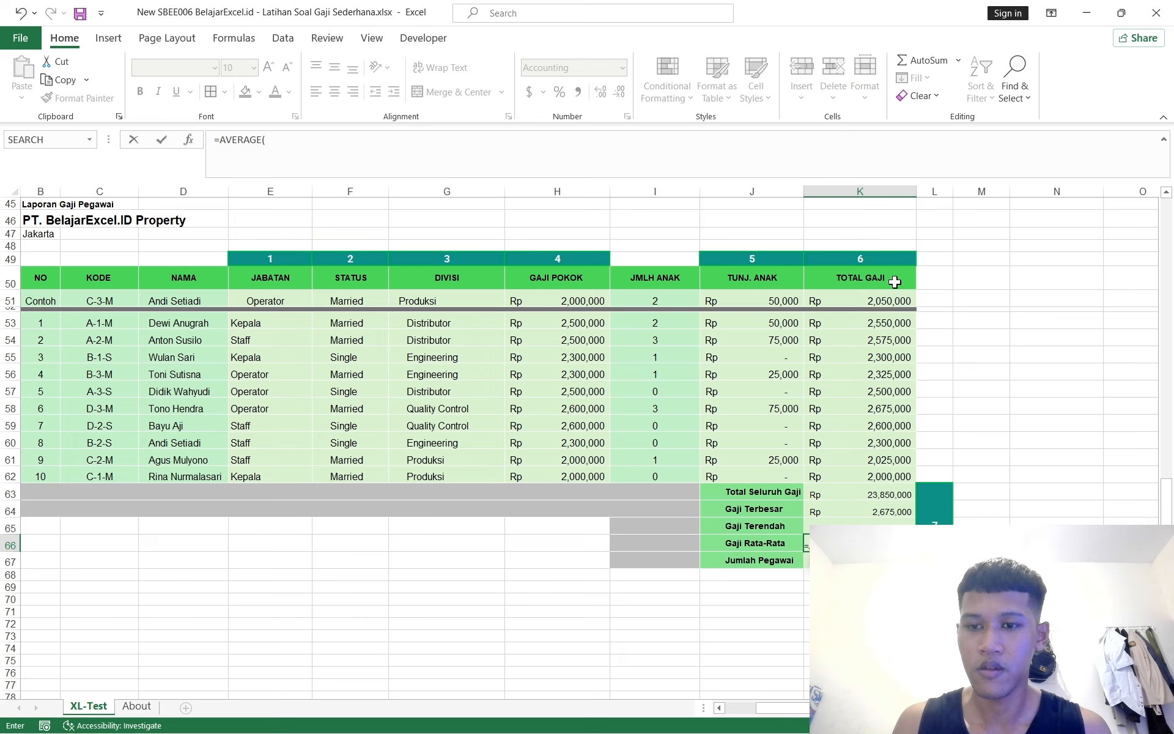
drag(873, 322, 853, 469)
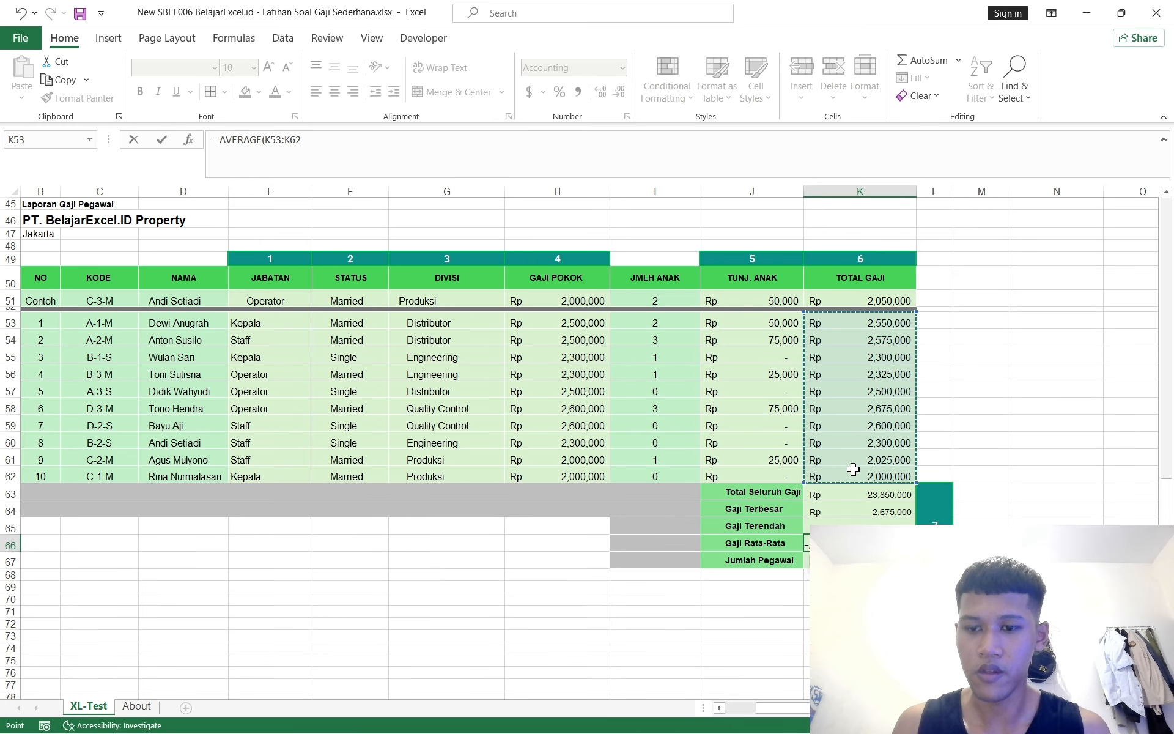
key(Return)
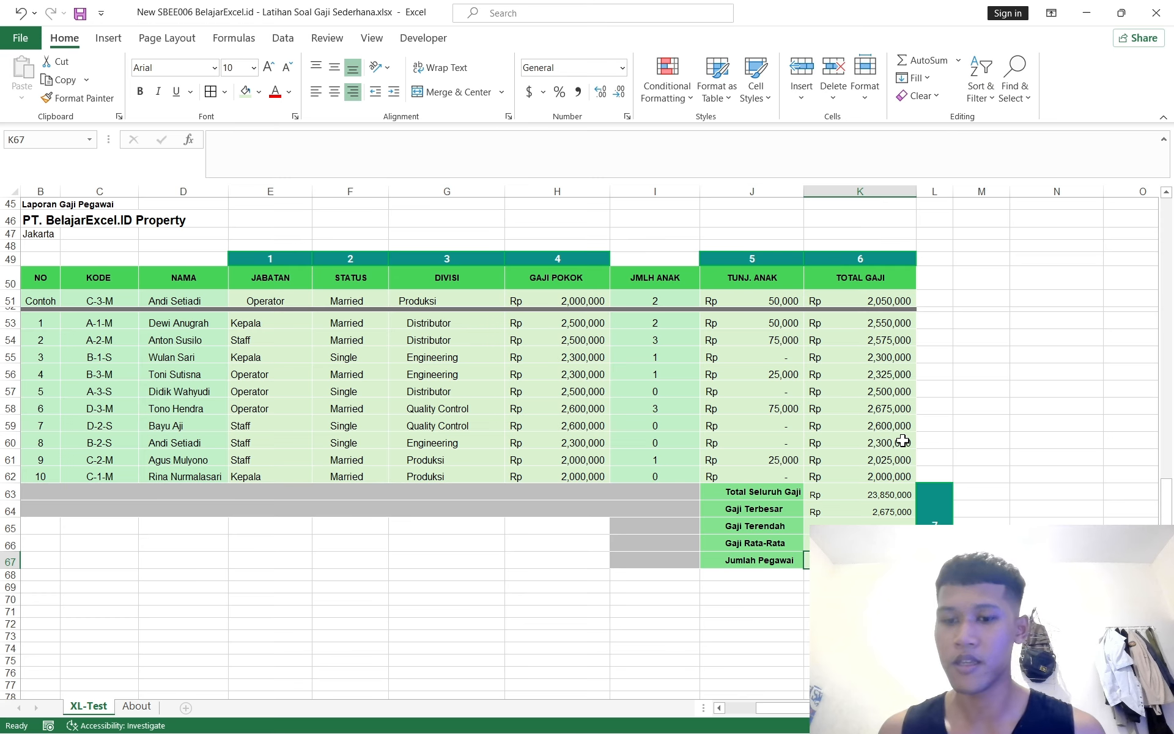
Enter the Jumlah Pegawai formula in K67 as the COUNT of the Total Gaji values K53:K62
scroll(841, 482, left, 1)
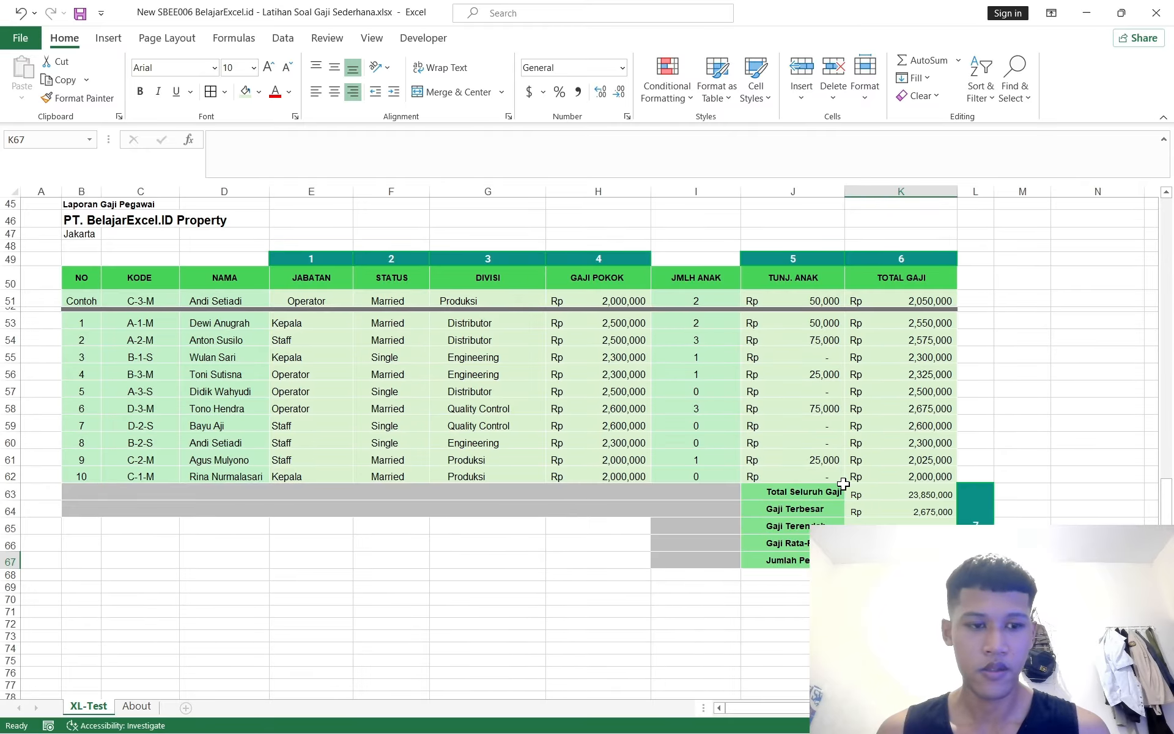
scroll(843, 484, right, 1)
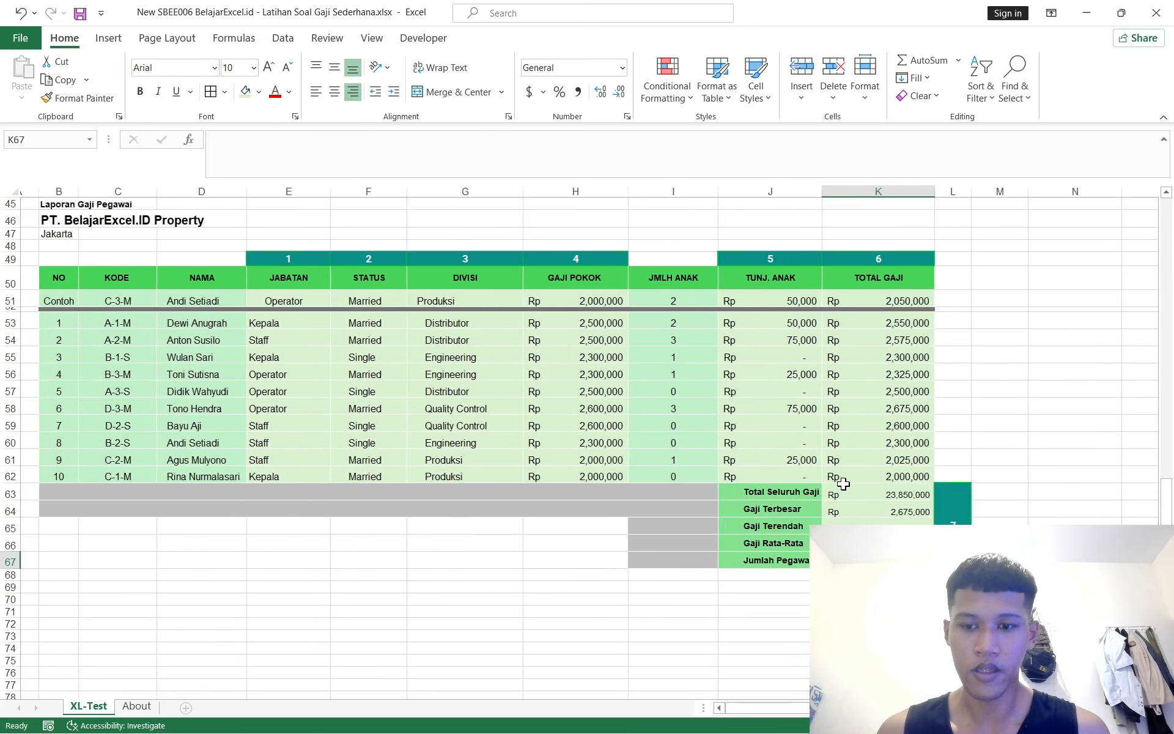
text(=count)
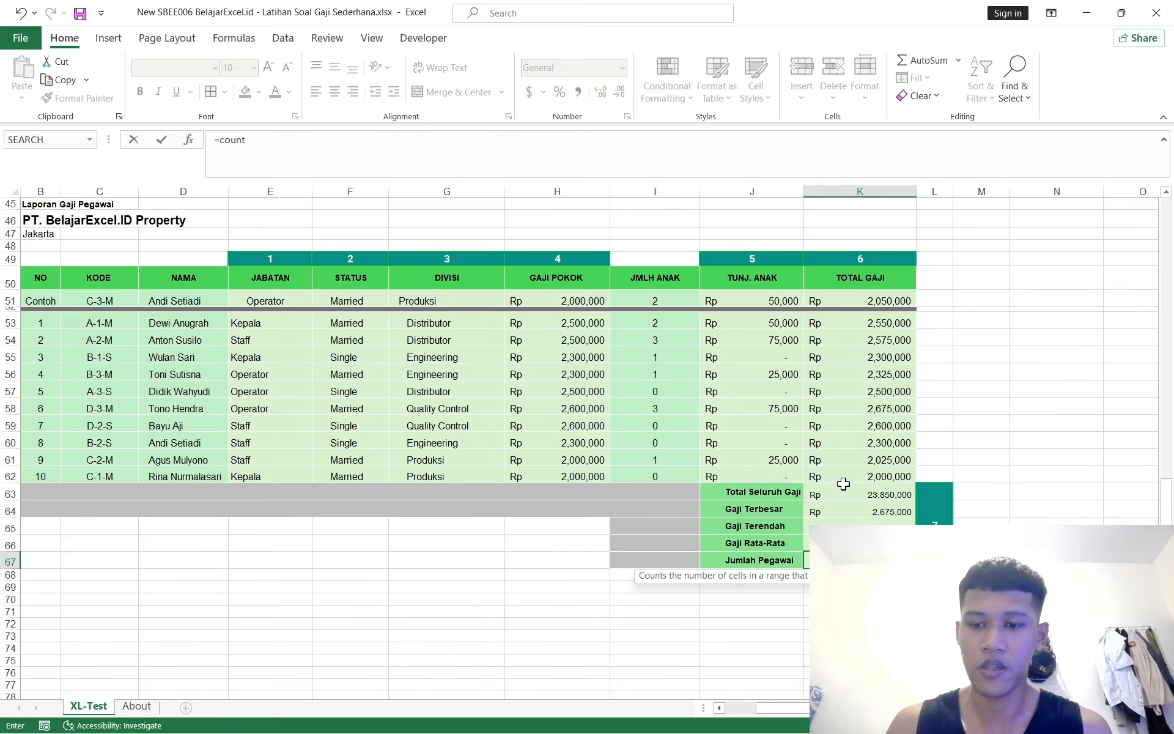
key(Tab)
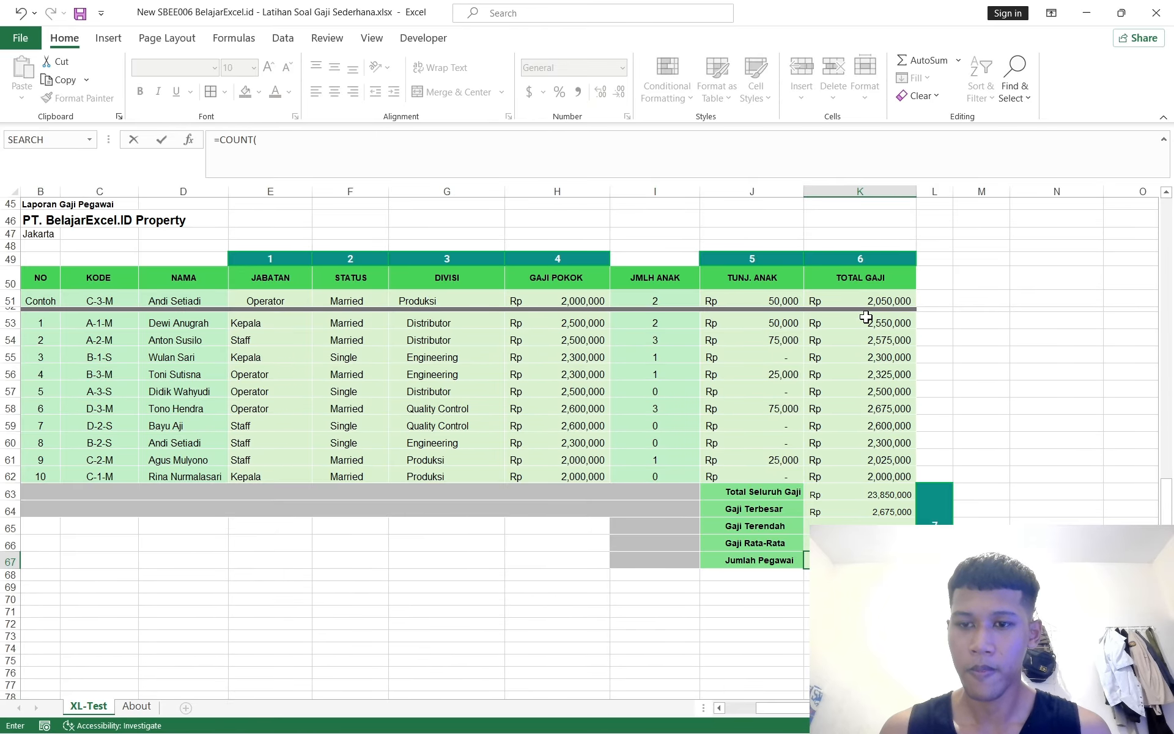
drag(866, 318, 841, 474)
key(Return)
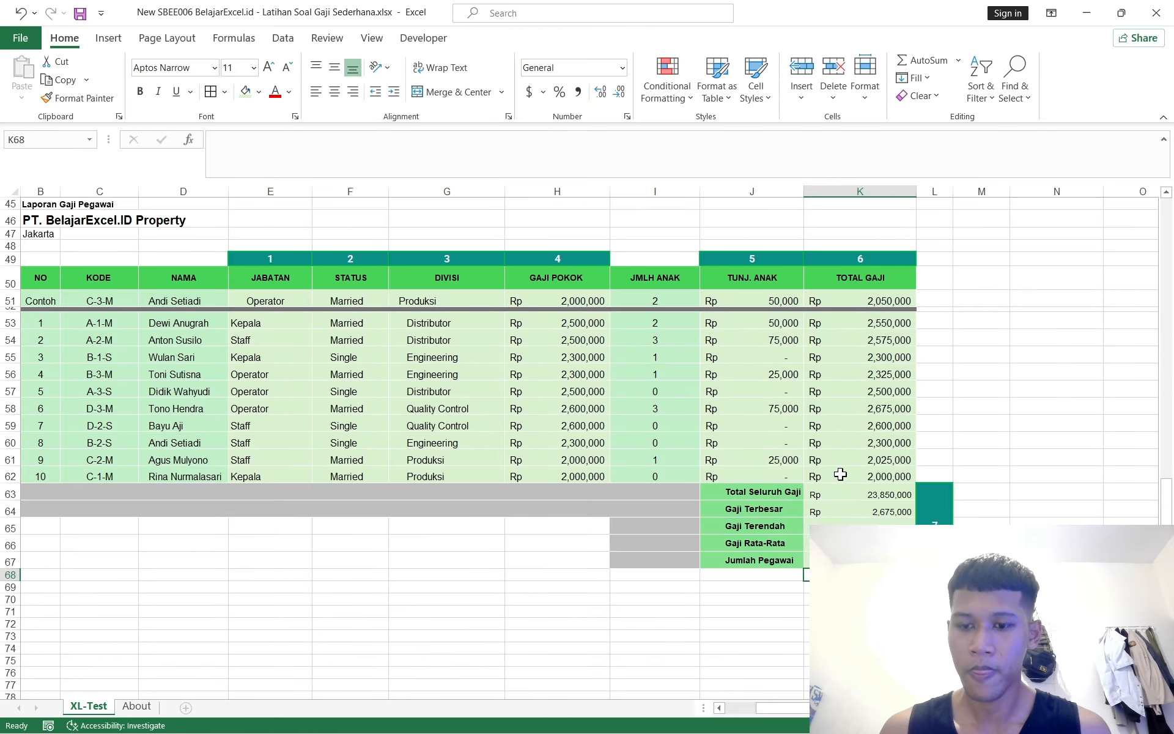
scroll(938, 479, up, 6)
scroll(938, 479, down, 12)
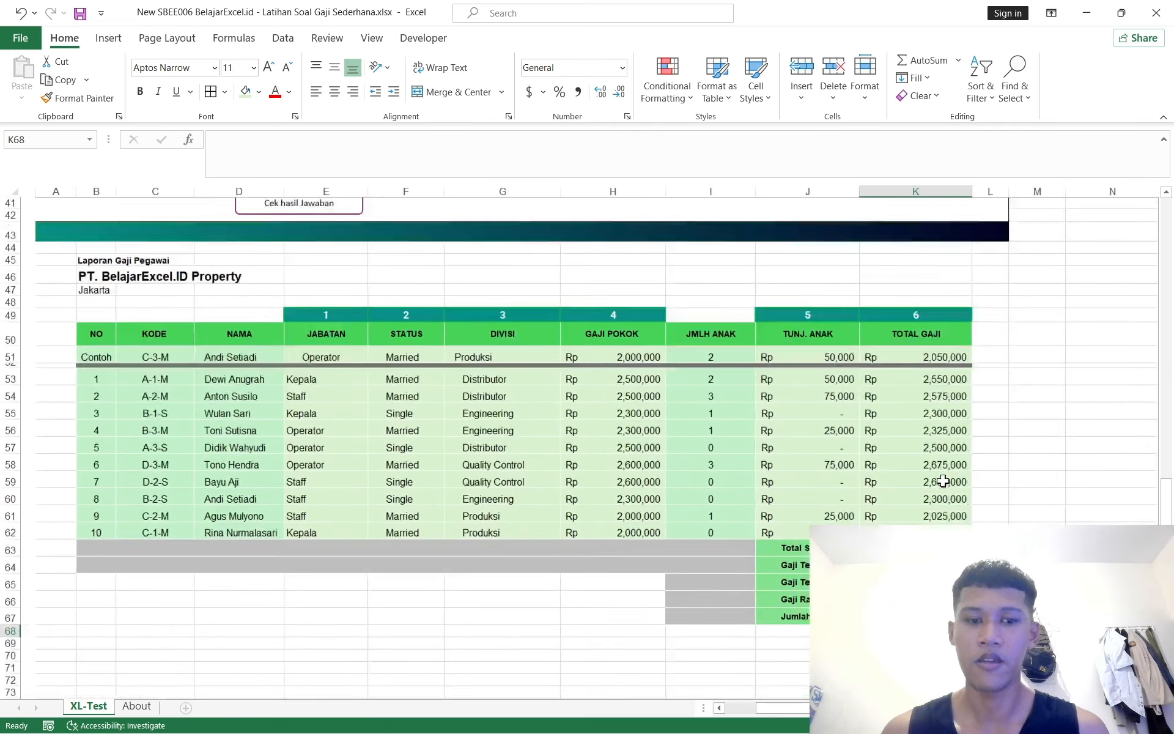
scroll(943, 480, up, 20)
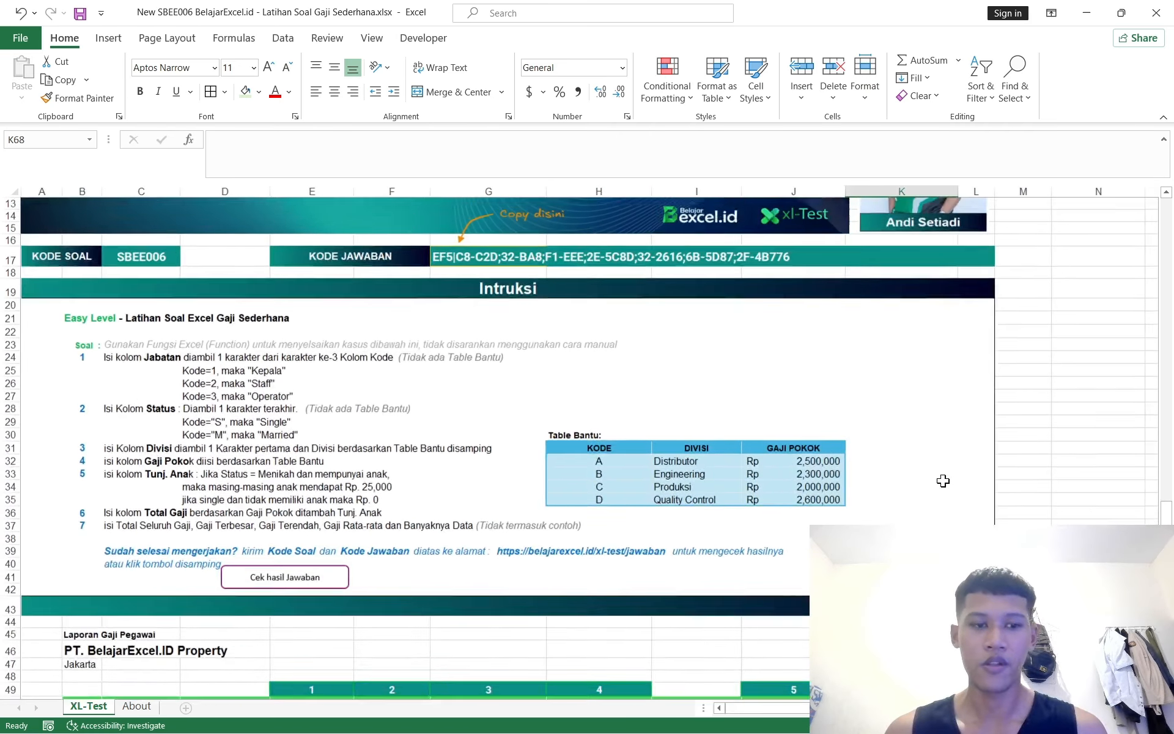
scroll(943, 481, down, 6)
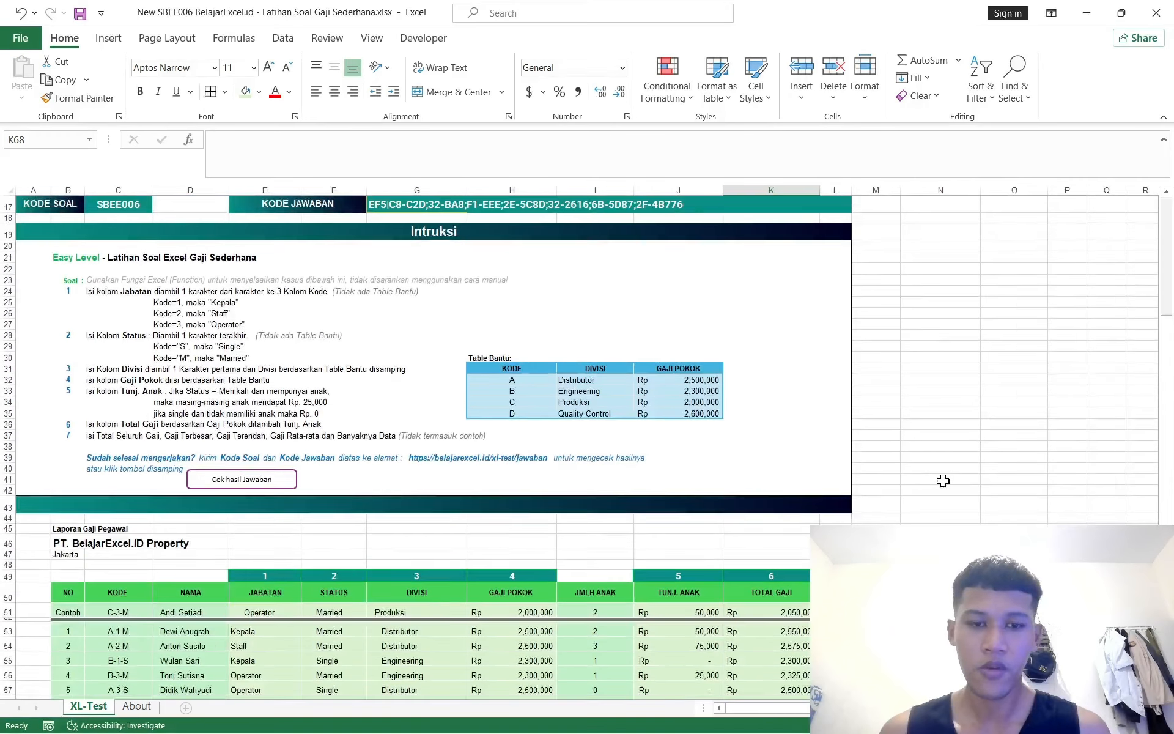
scroll(943, 481, left, 1)
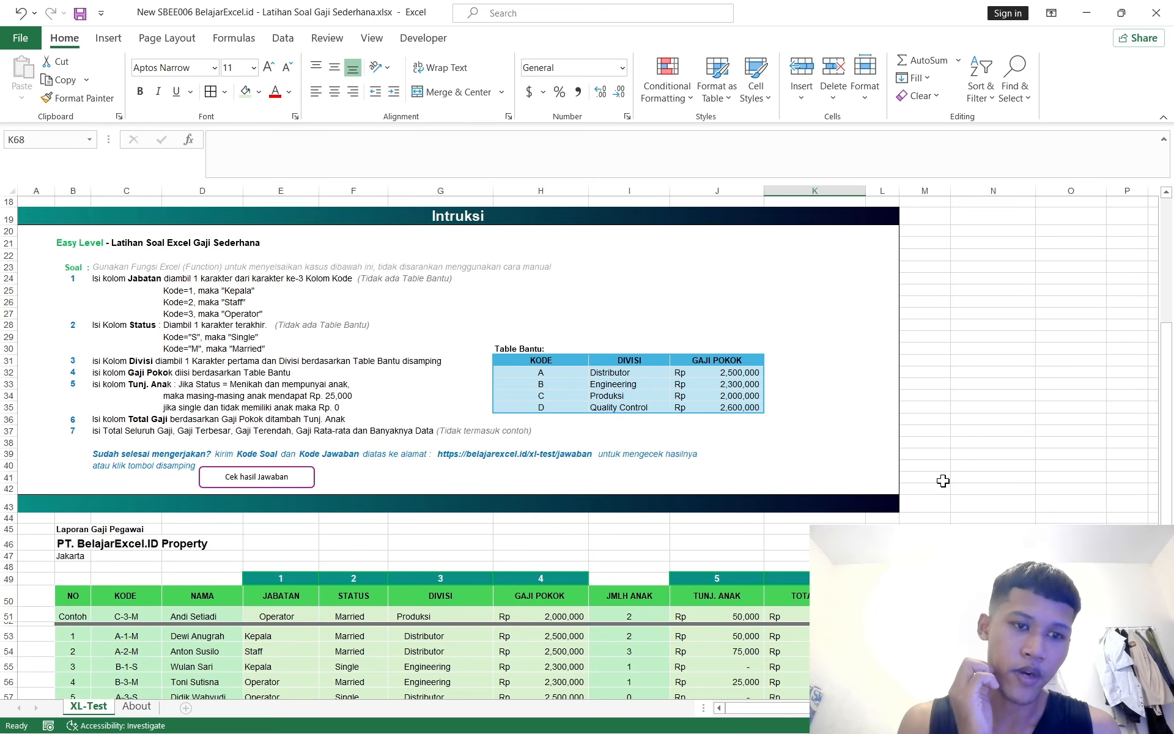
scroll(943, 481, down, 3)
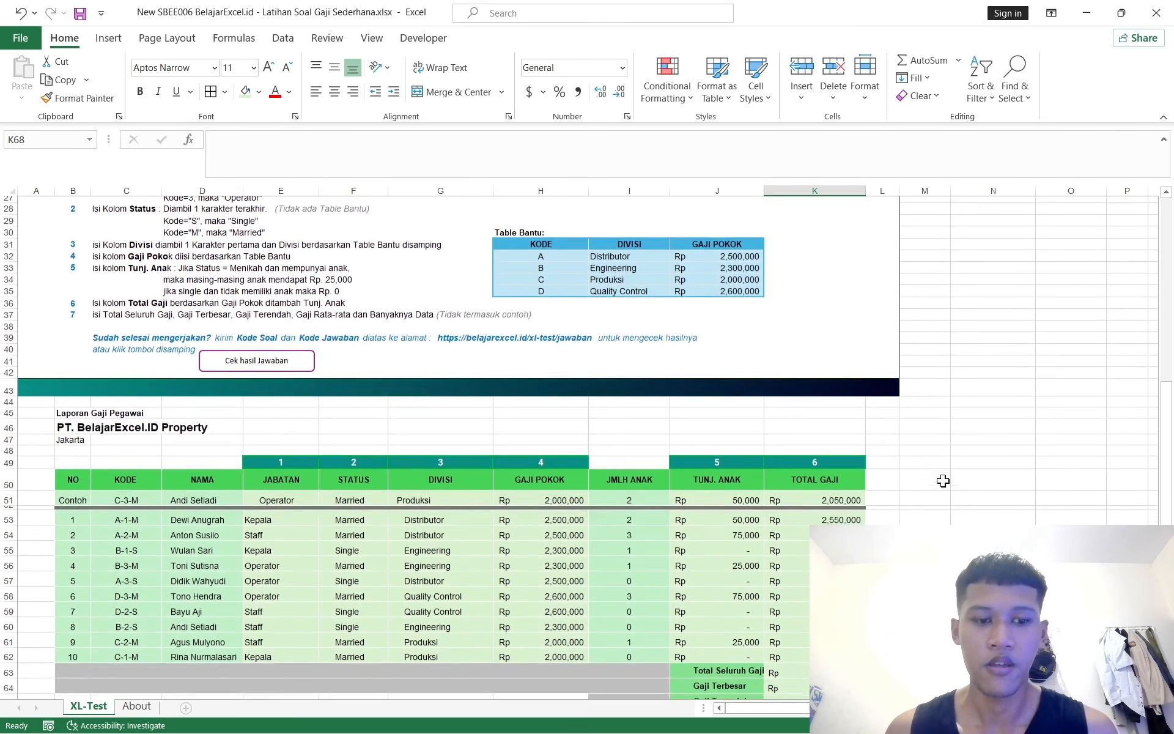
Place the Excel workbook side by side with the Chrome window showing the belajarexcel.id exercise page
key(alt+Tab)
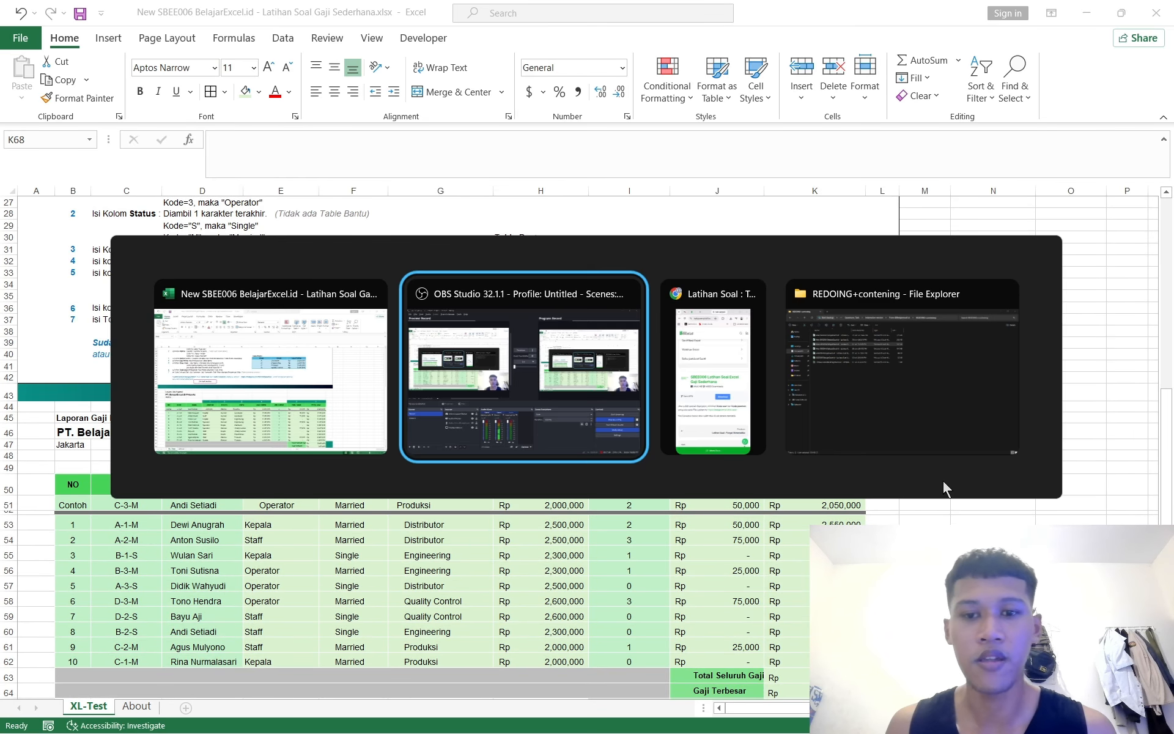
key(alt+shift+Tab)
key(super+Left)
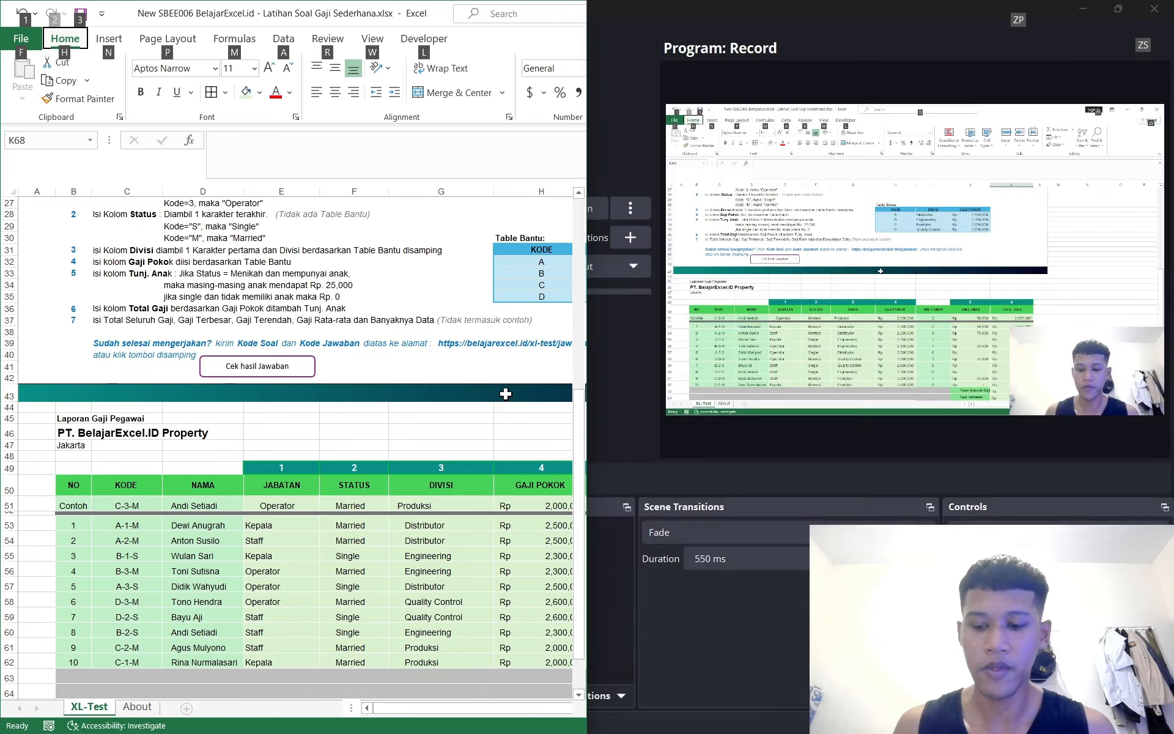
click(1034, 246)
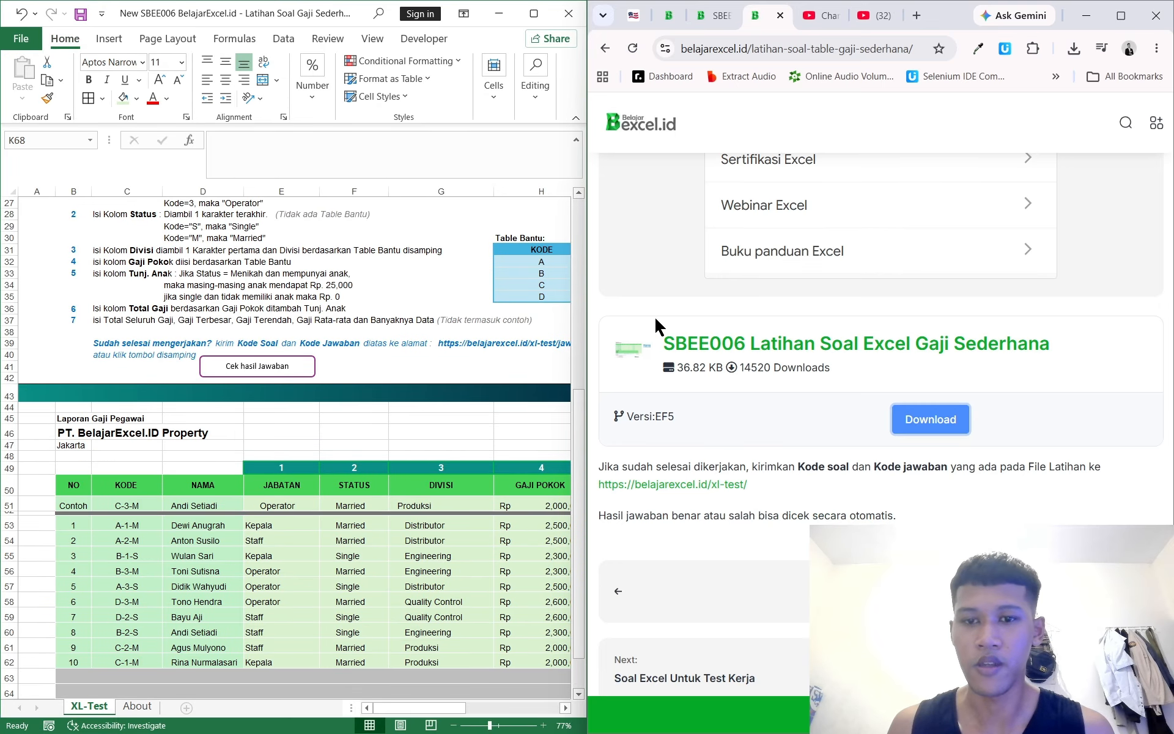
Open the XL-Test site from belajarexcel.id and go to its answer-checking page, Mulai Cek Jawaban
scroll(330, 379, up, 7)
scroll(724, 297, up, 7)
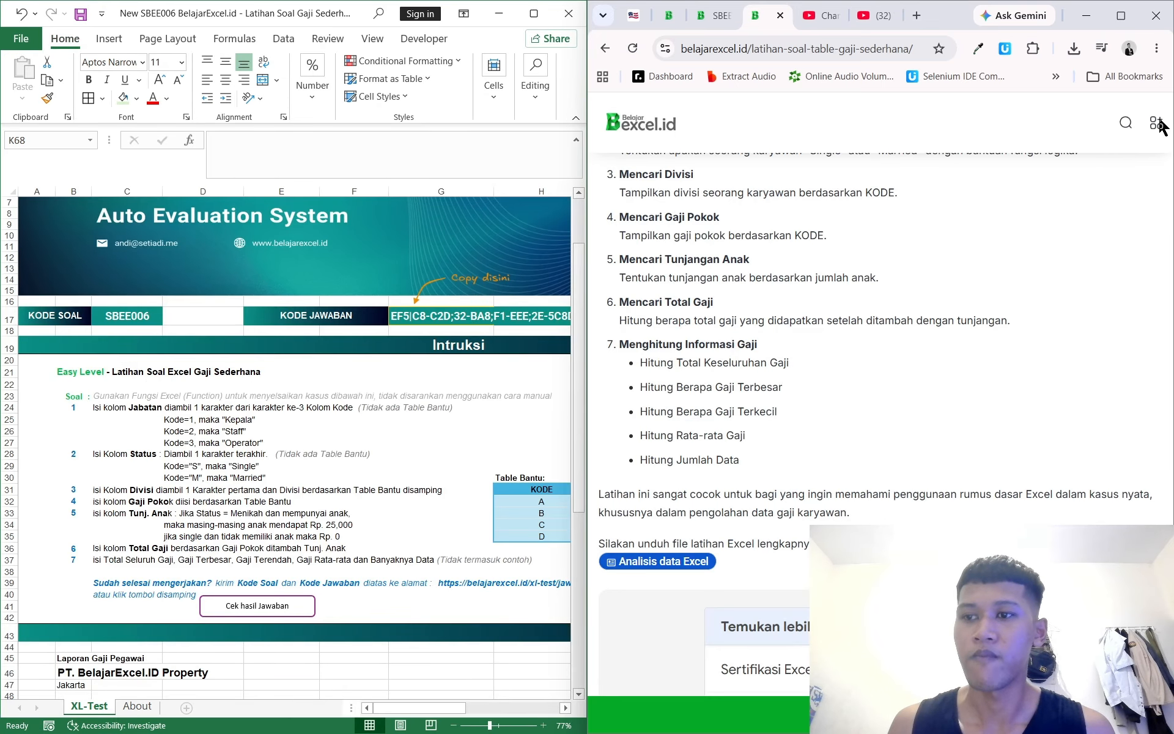
click(1156, 122)
click(1134, 116)
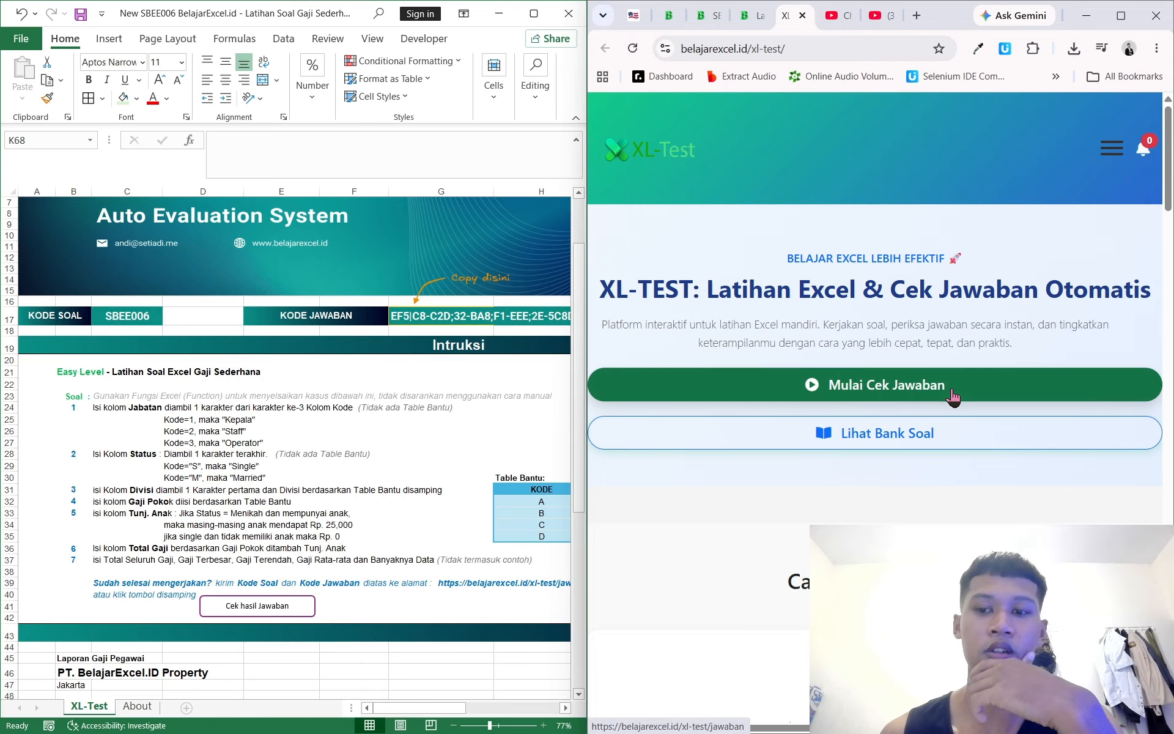
click(951, 398)
Fill in the full name under Identitas Lengkap with the saved autofill entry
scroll(923, 399, down, 4)
click(786, 359)
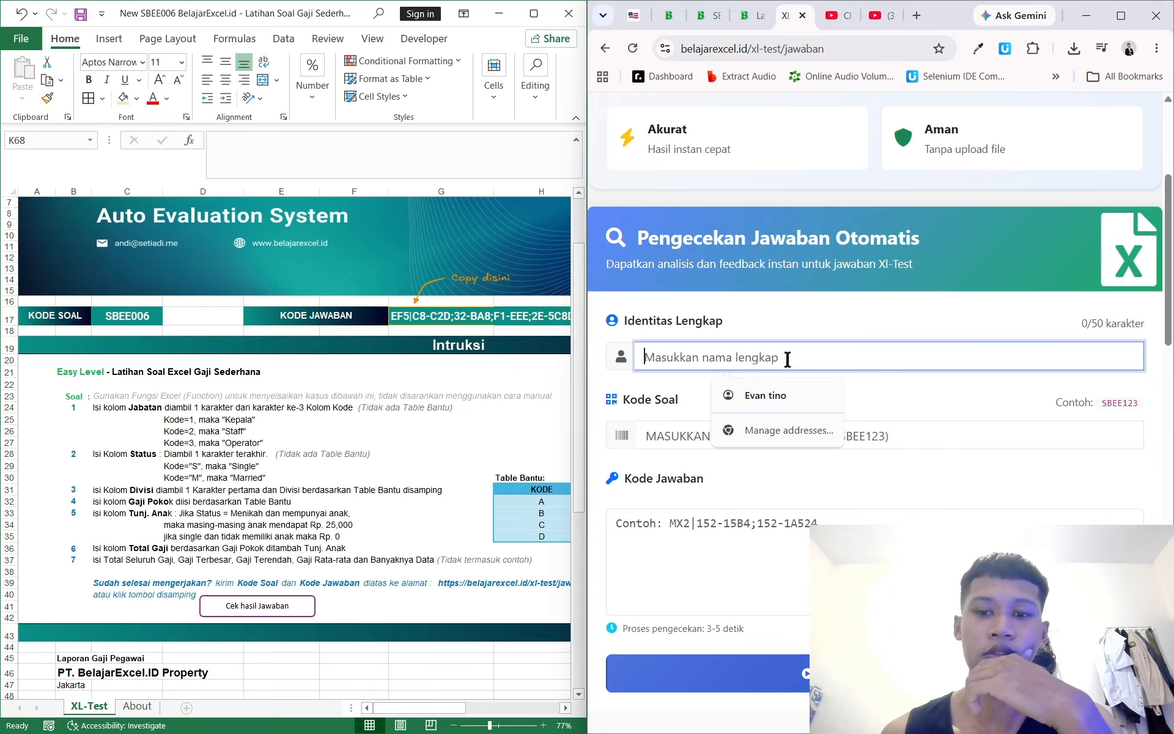
click(763, 393)
Copy the Kode Soal SBEE006 from C17 of the workbook into the form's Kode Soal field
scroll(810, 400, down, 2)
click(762, 313)
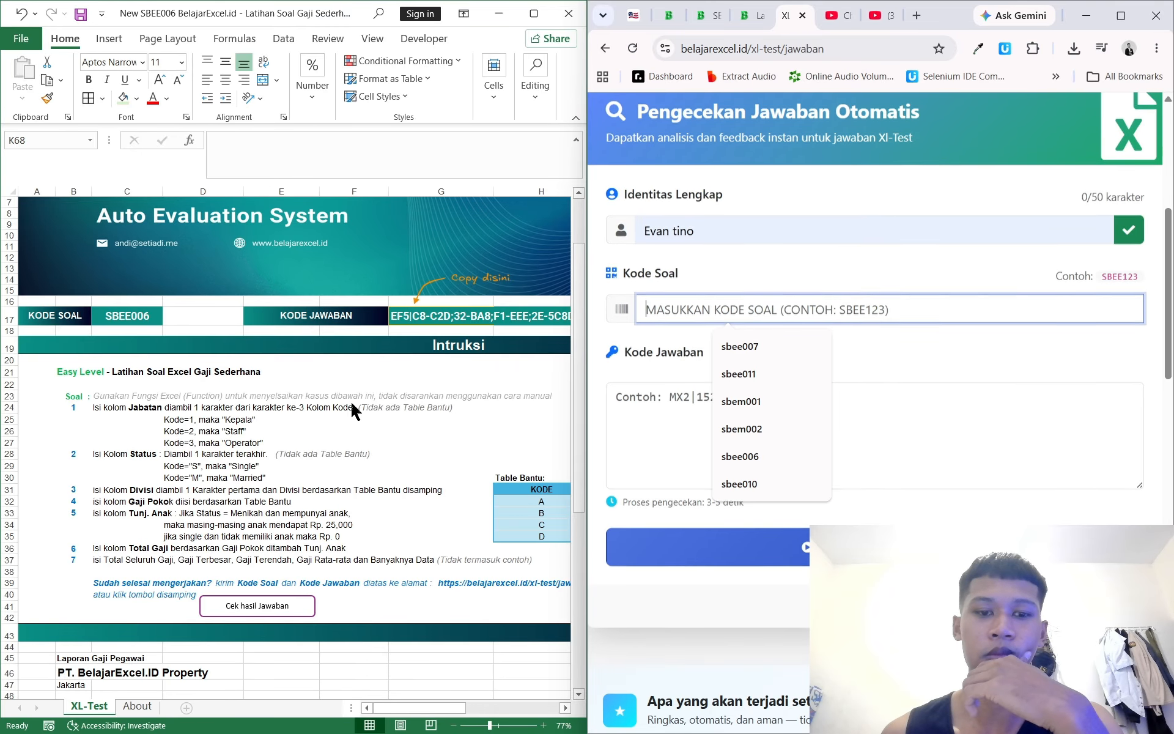
scroll(354, 412, up, 2)
click(130, 366)
key(ctrl+c)
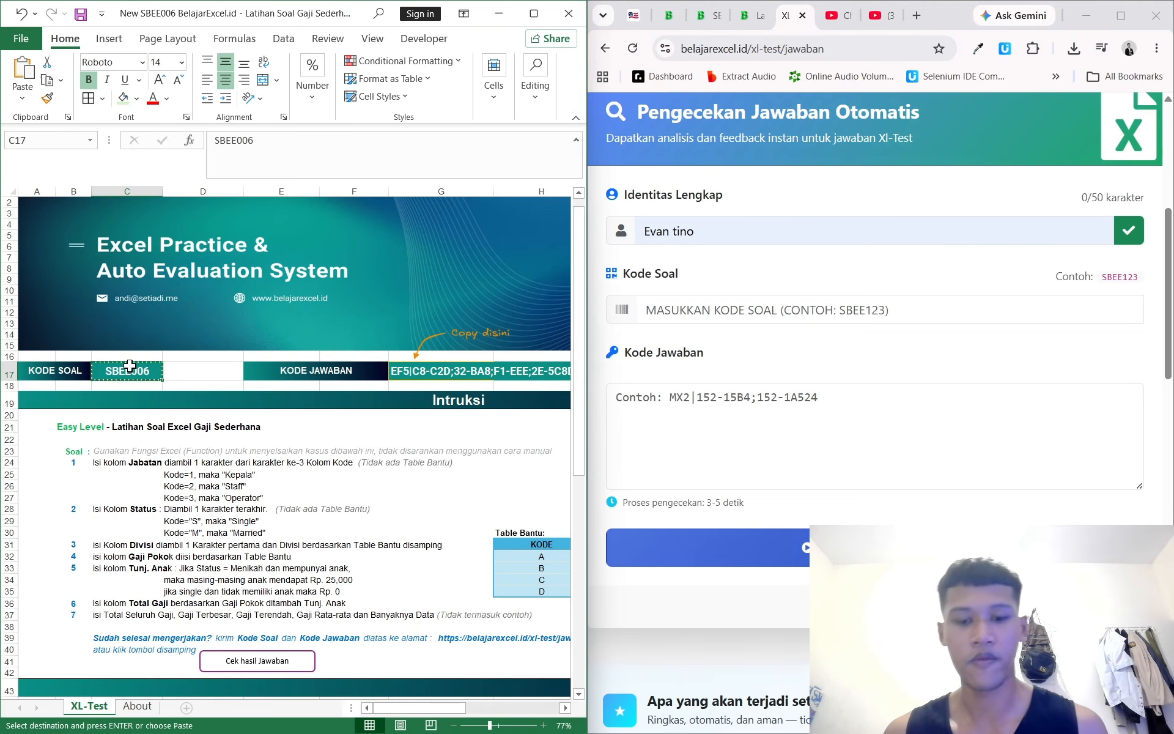
click(701, 319)
key(ctrl+v)
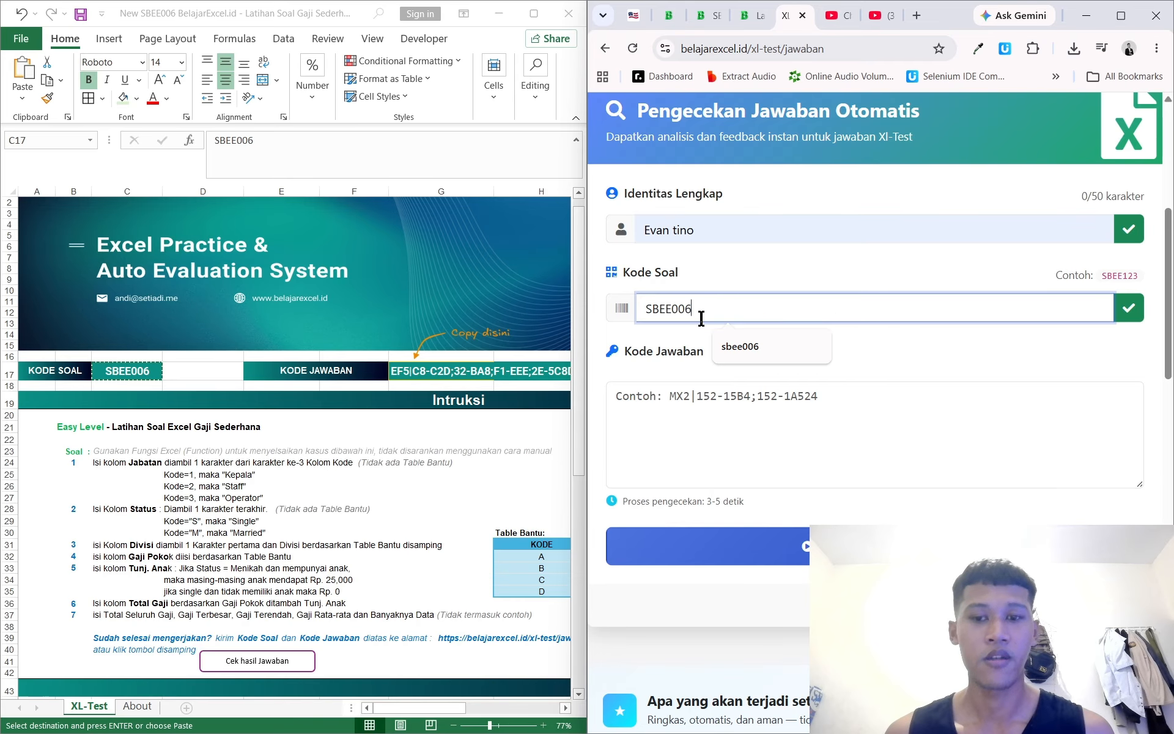
Copy the Kode Jawaban from G17 of the workbook into the form's Kode Jawaban field
click(655, 425)
click(429, 366)
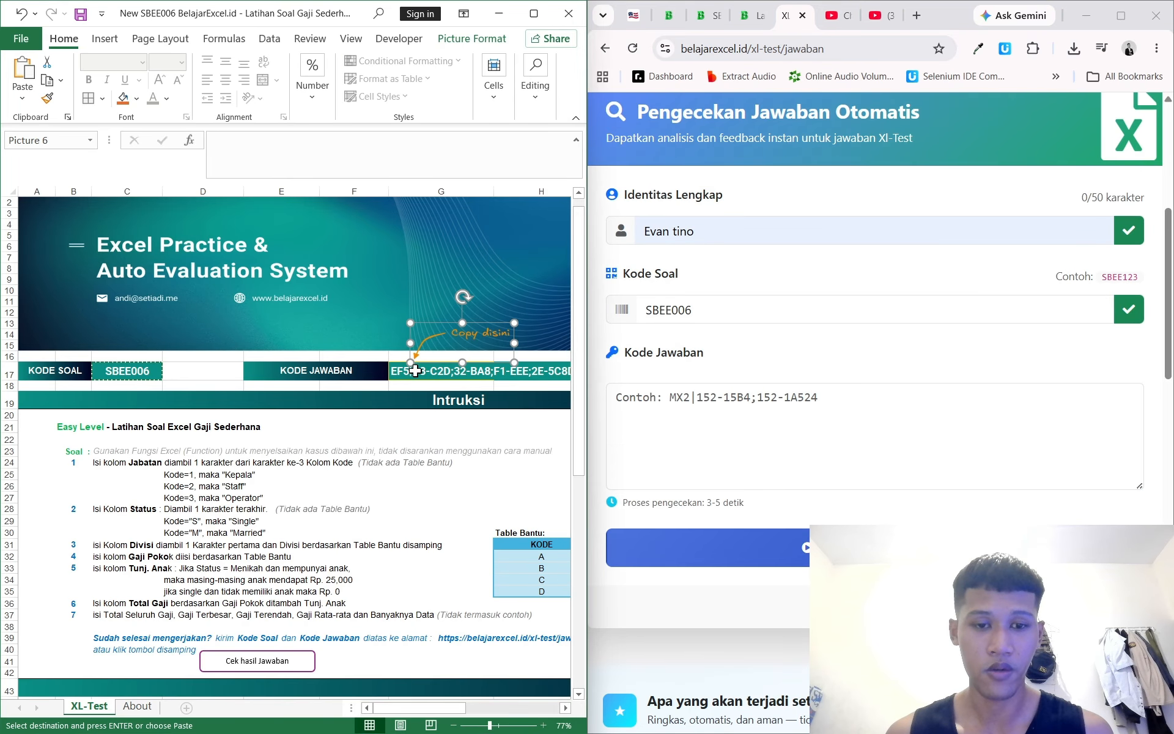
click(420, 373)
key(ctrl+c)
click(791, 391)
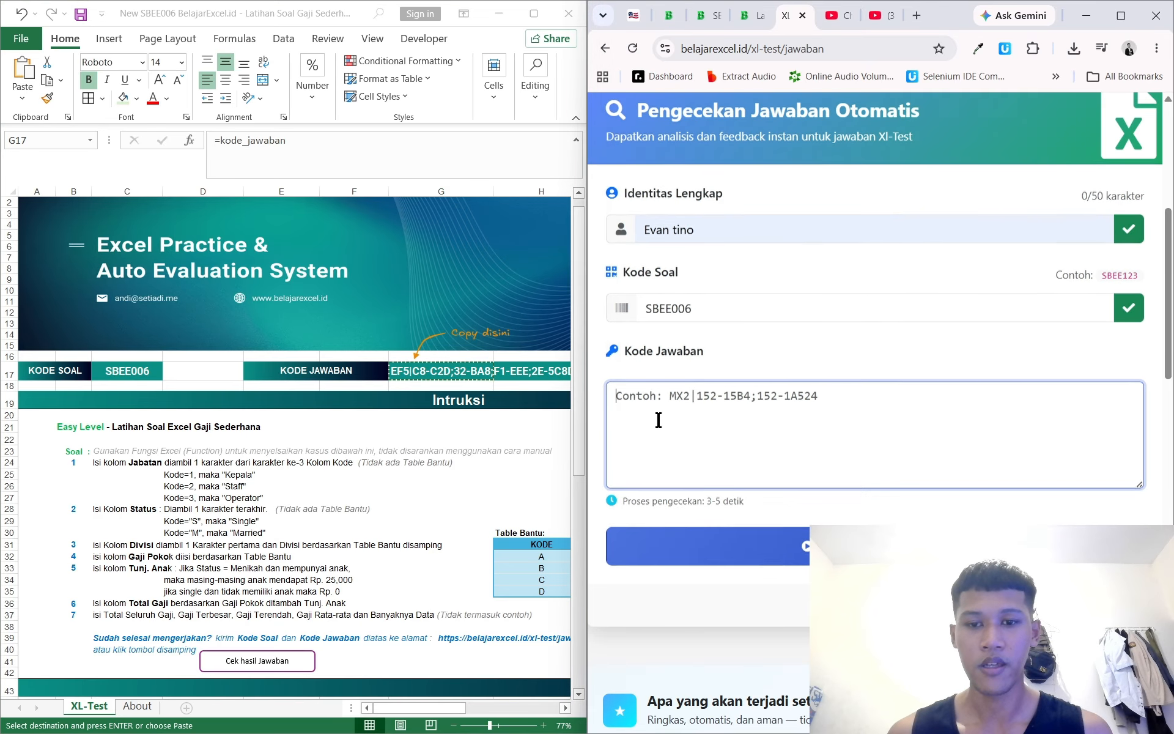
key(ctrl+v)
Submit the form for automatic checking and review the Hasil Pengecekan for each question against the salary report
scroll(791, 391, down, 2)
click(882, 428)
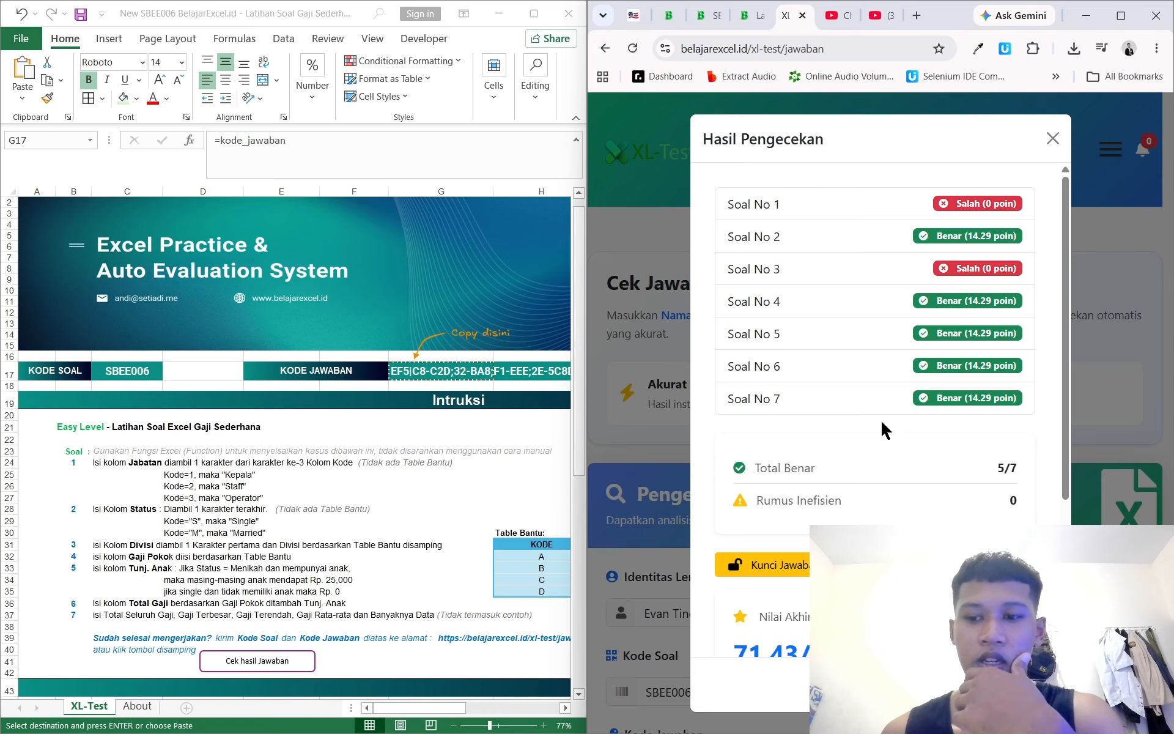
scroll(882, 428, down, 3)
scroll(886, 424, up, 3)
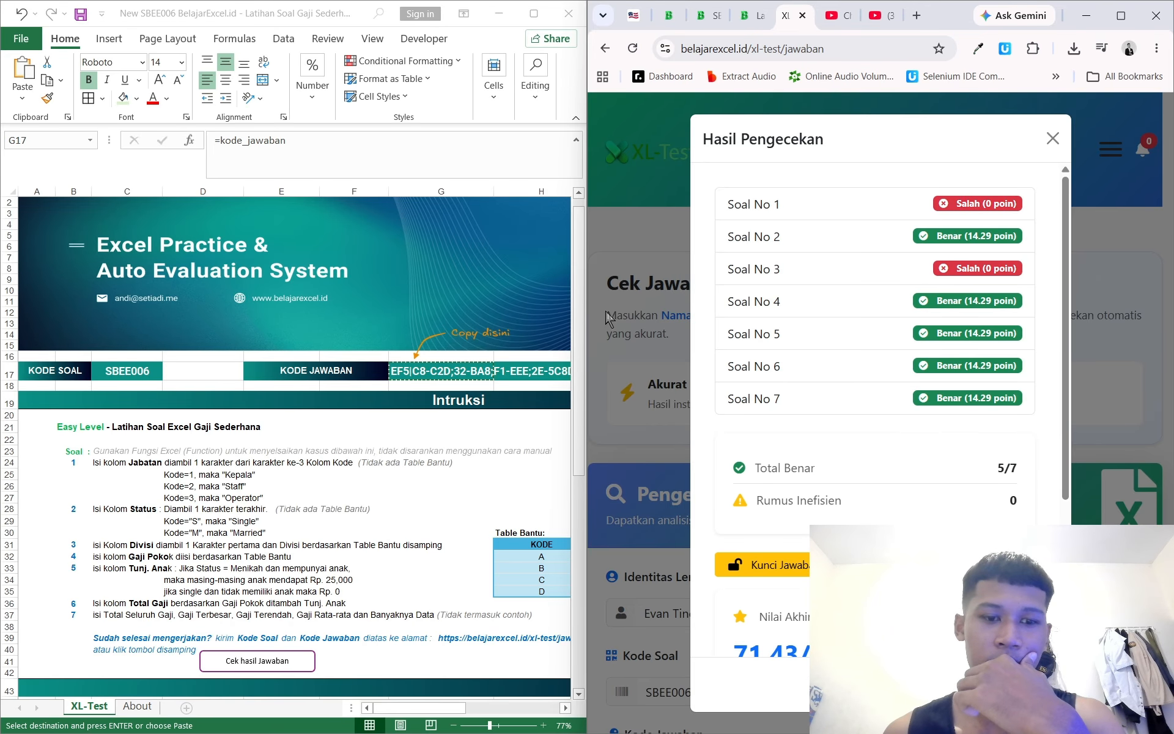
scroll(330, 374, down, 10)
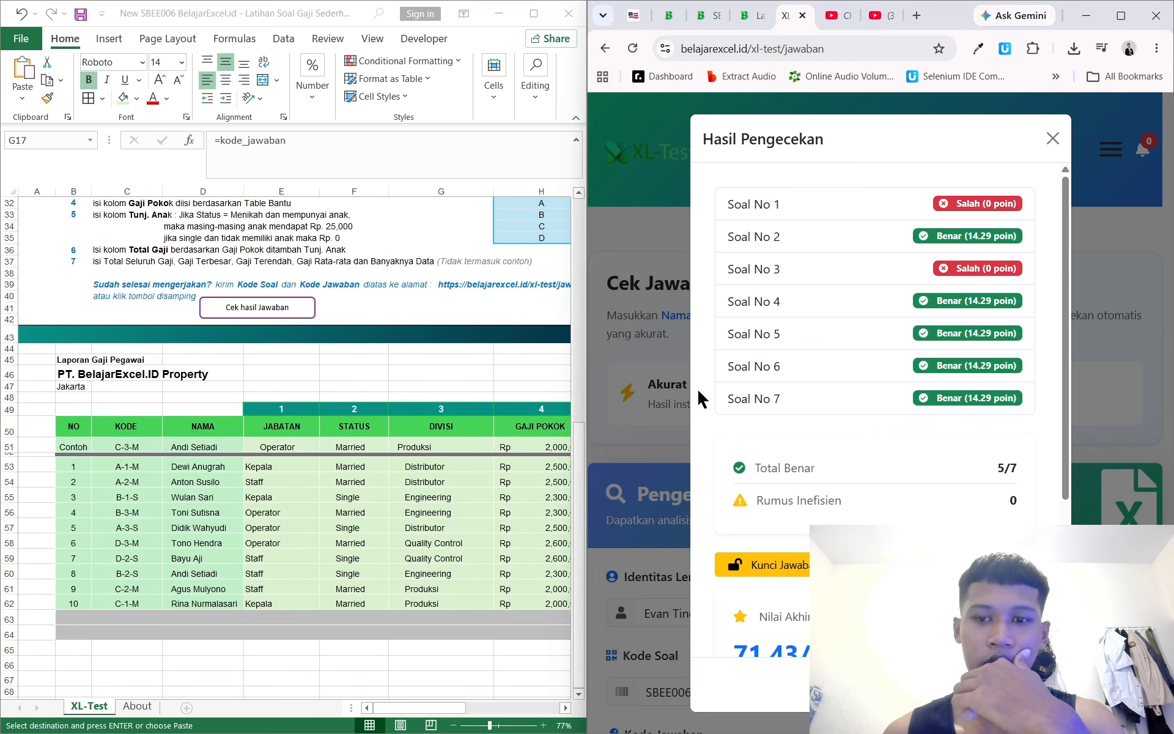
Replace the Jabatan formula in E53 with a SWITCH function whose expression is MID(C53,3,1)
click(461, 465)
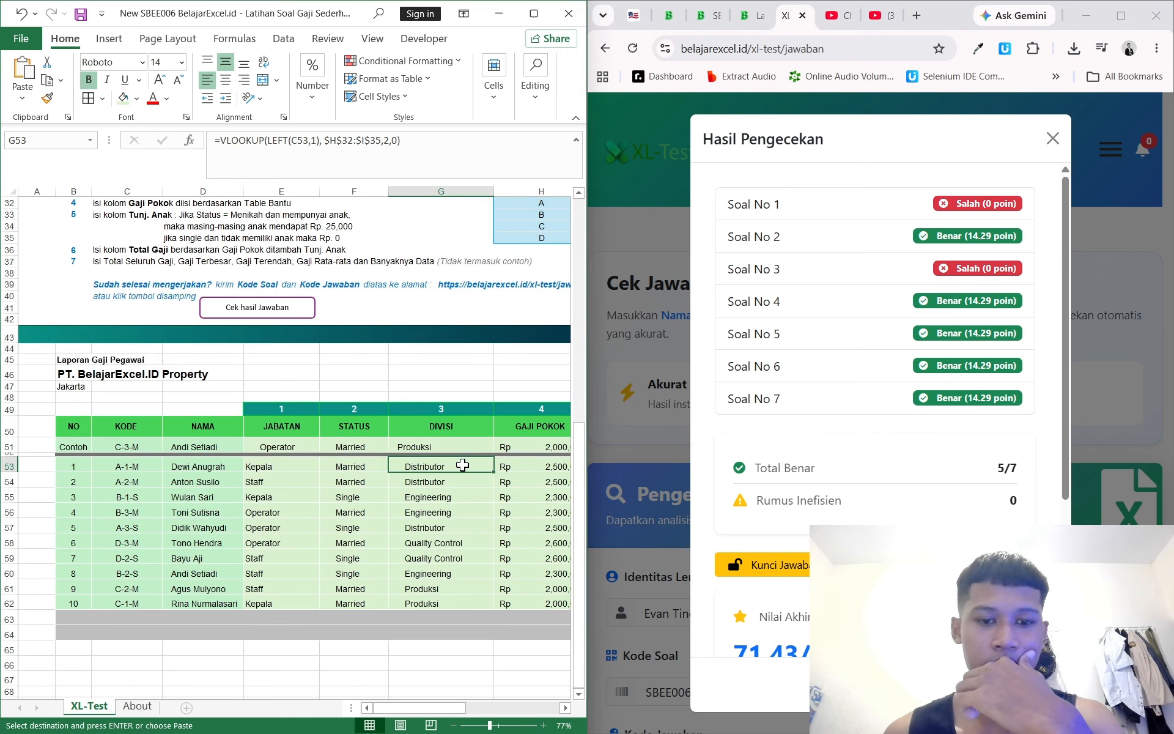
click(279, 465)
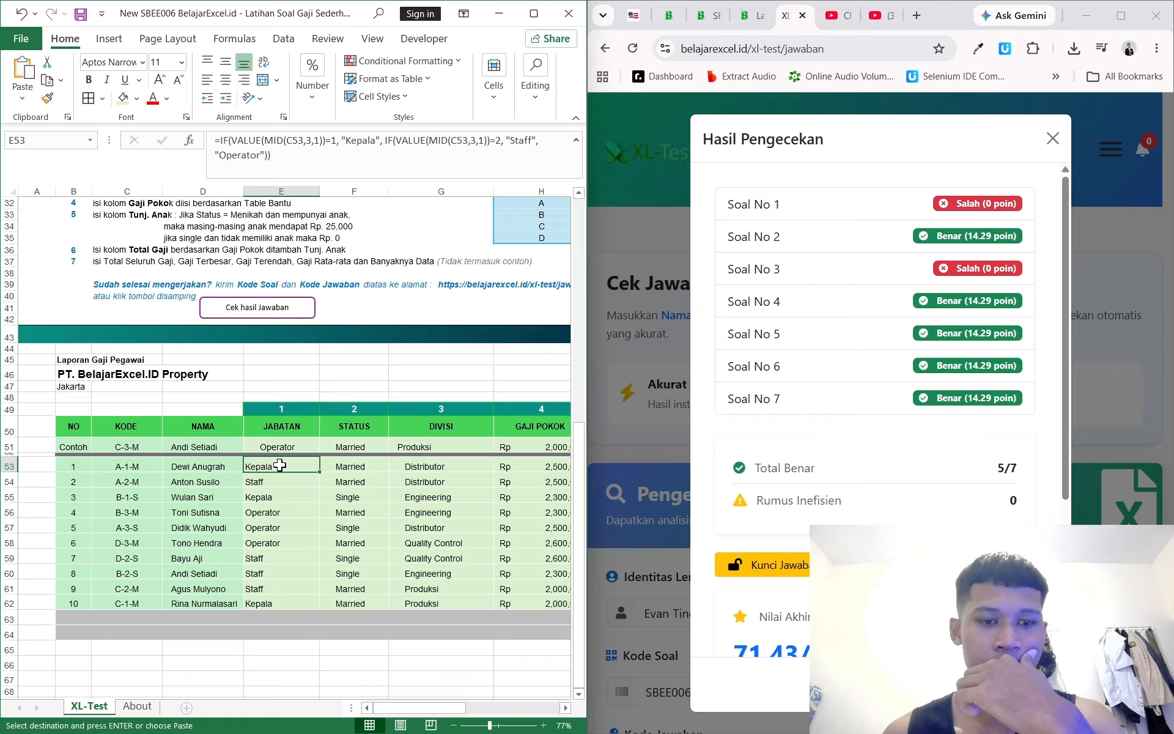
drag(291, 155, 210, 135)
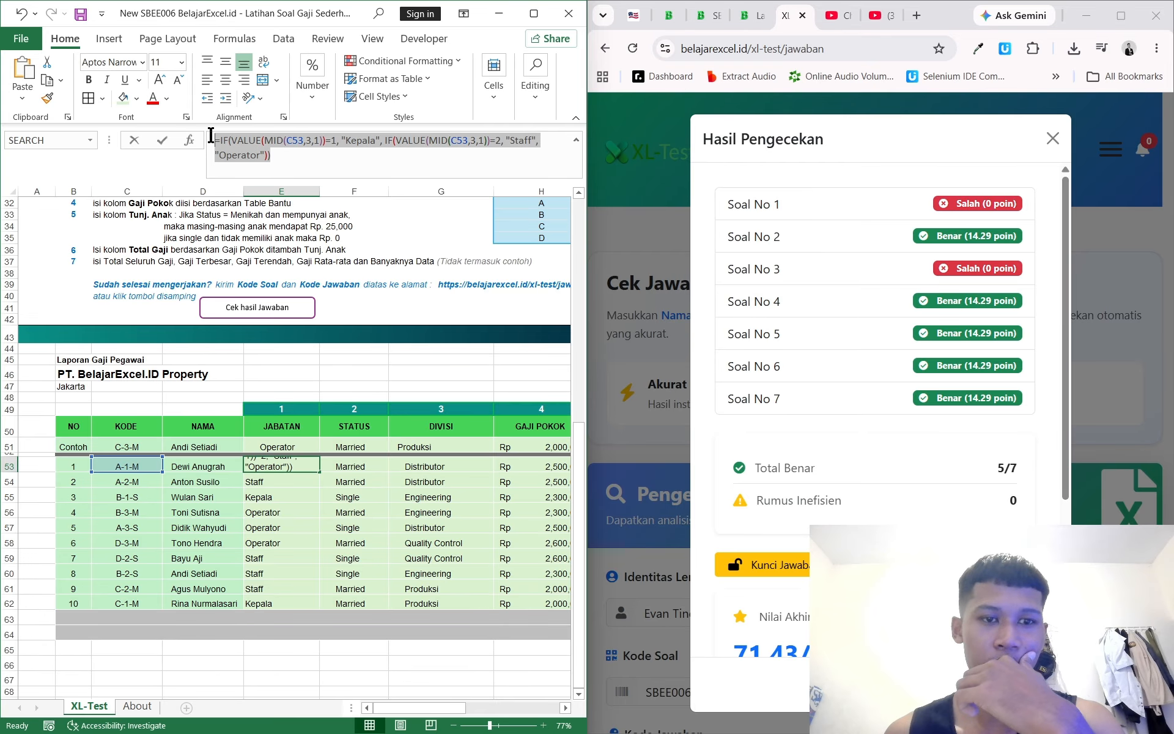
text(=s)
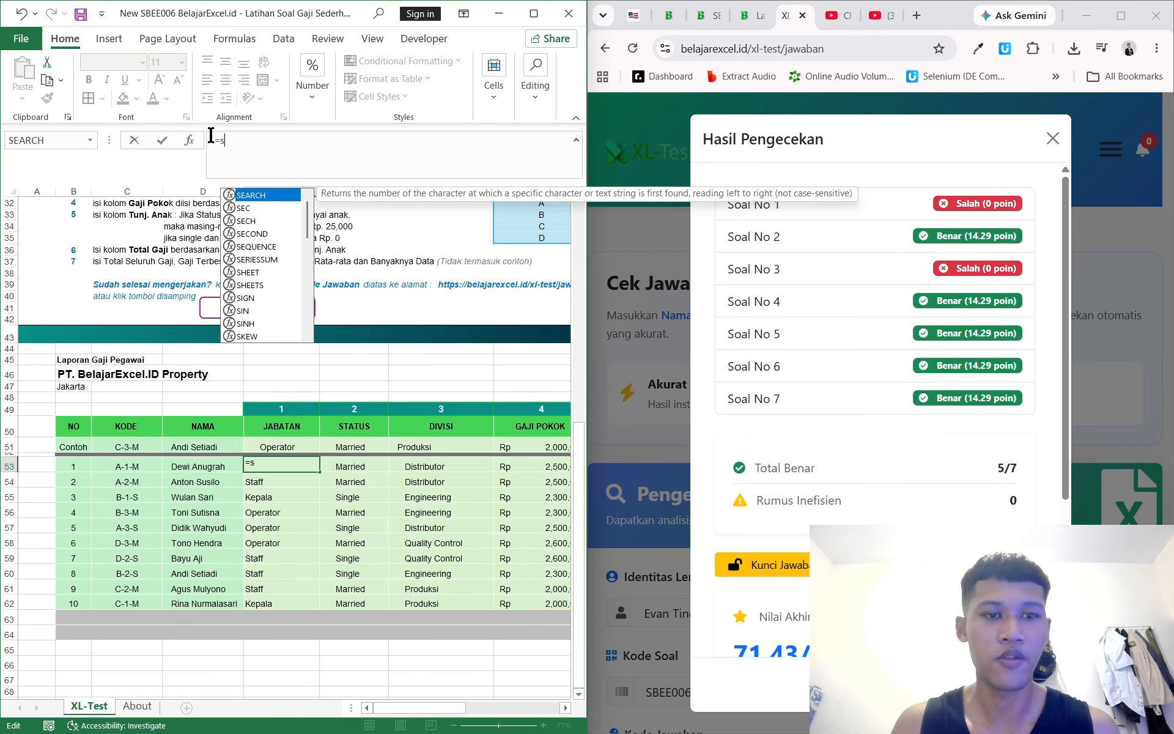
text(witc)
key(Tab)
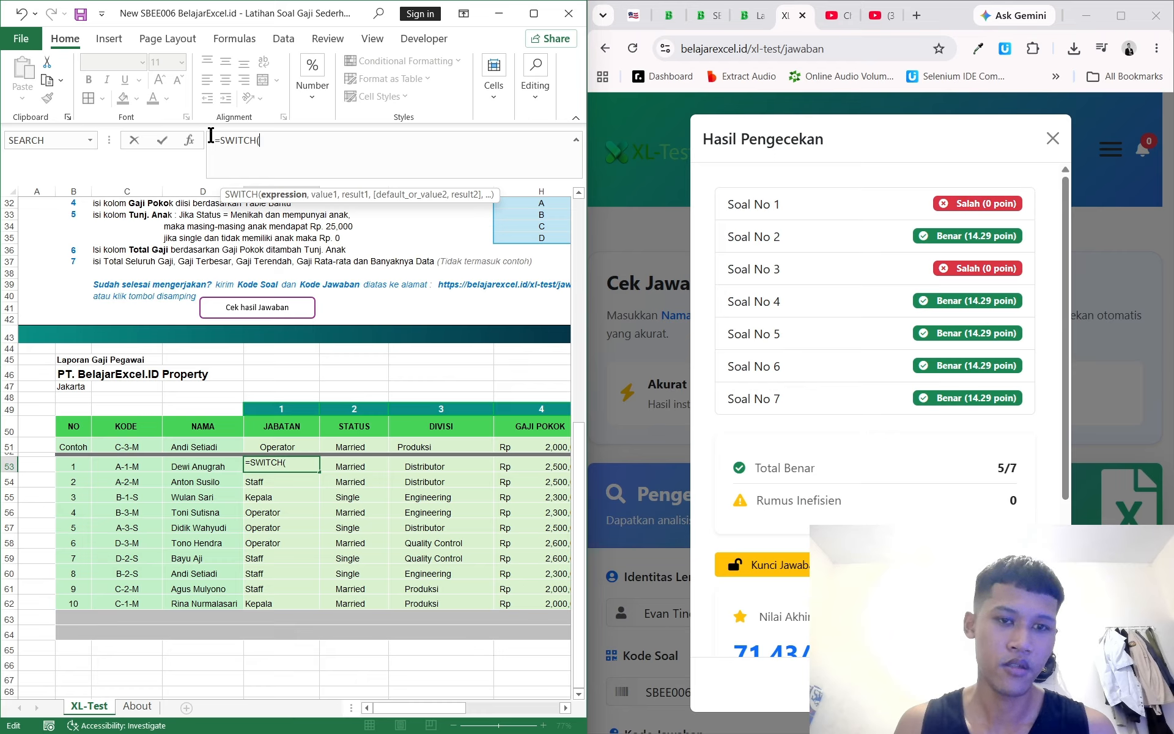
text(mid()
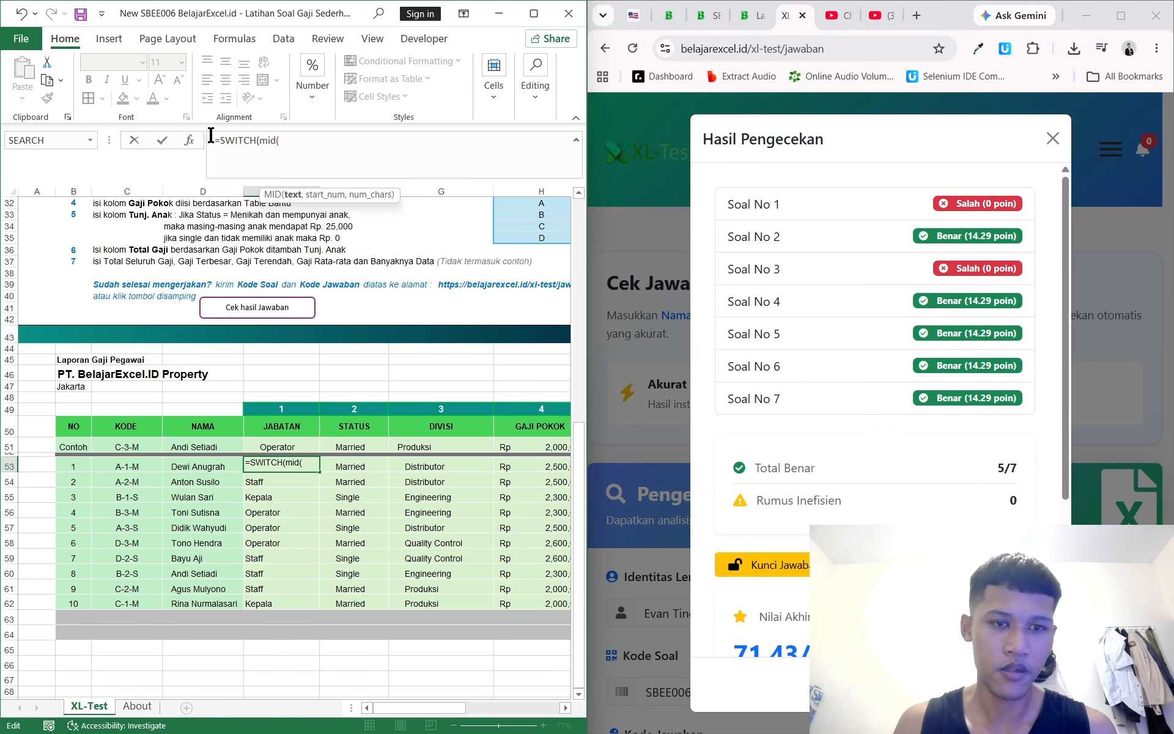
click(134, 468)
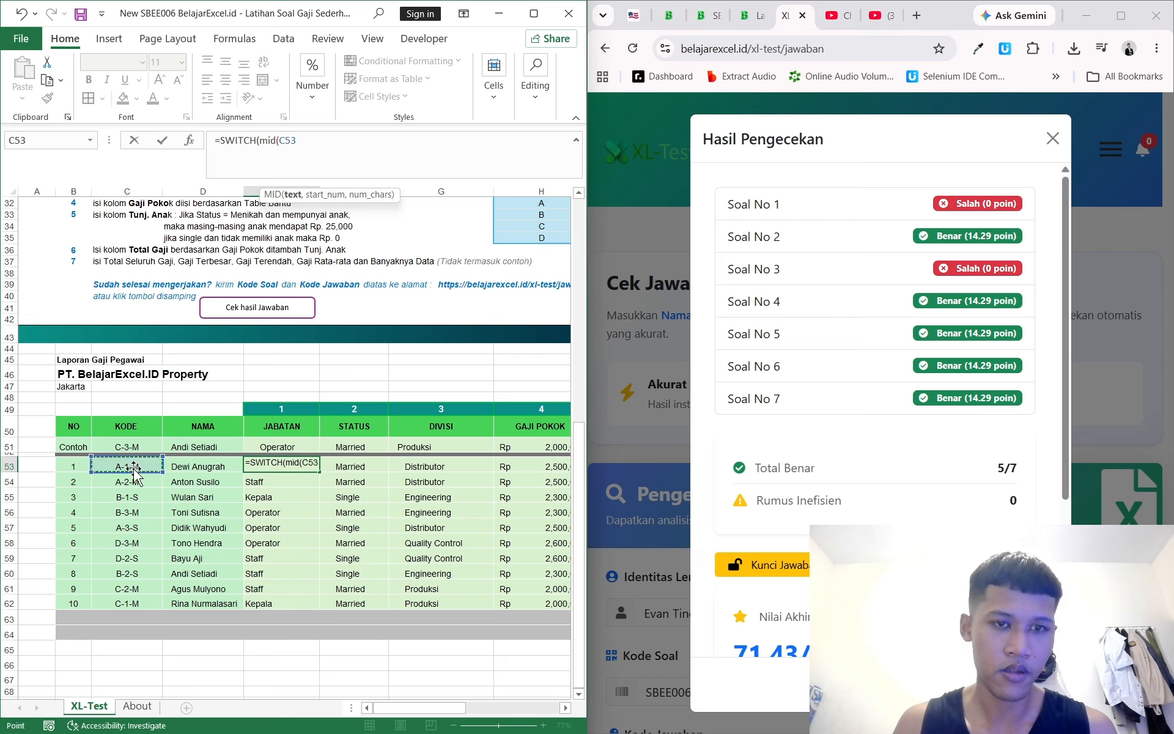
text(,3,1)
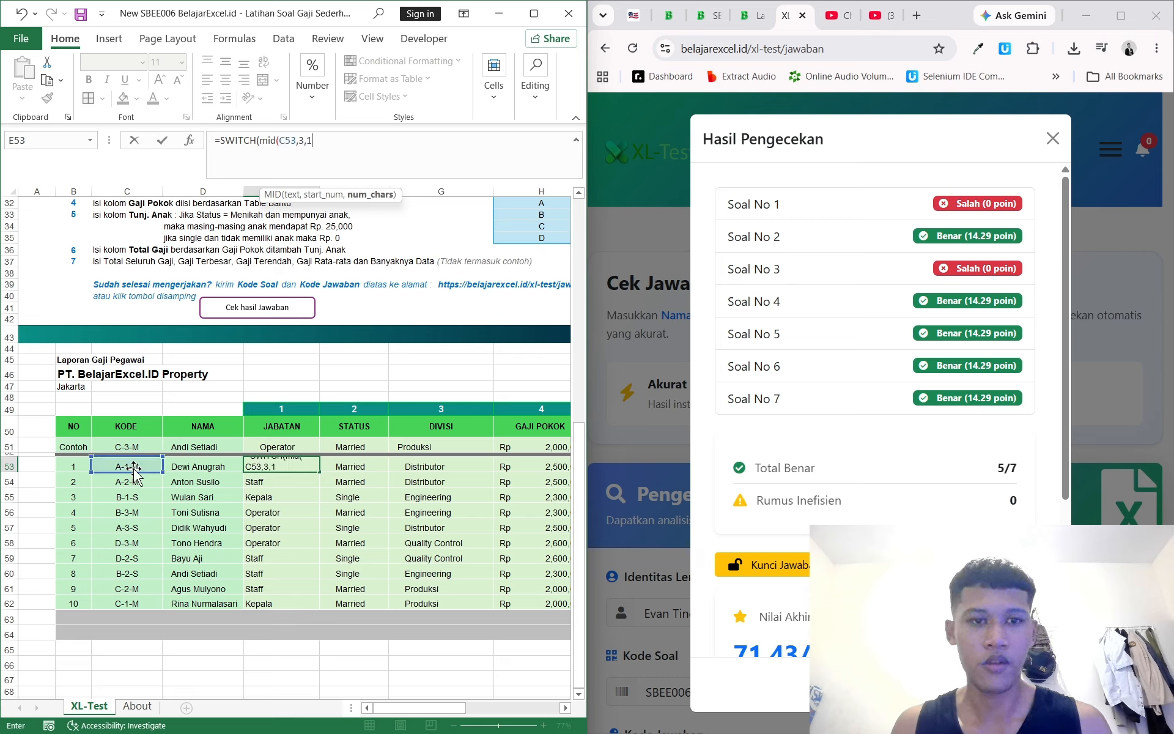
text())
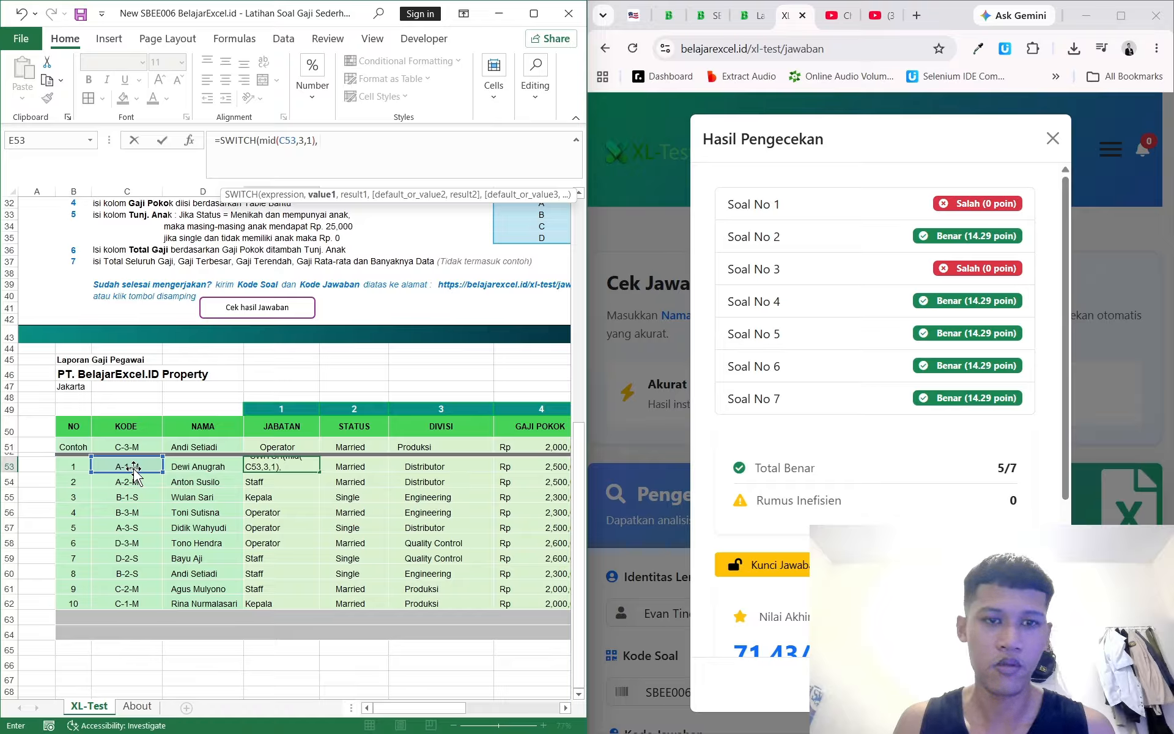
Complete the SWITCH formula in E53 with "1" as "Kepala", "2" as "Staff" and "3" as "Operator", and enter it
text(, "1", "K)
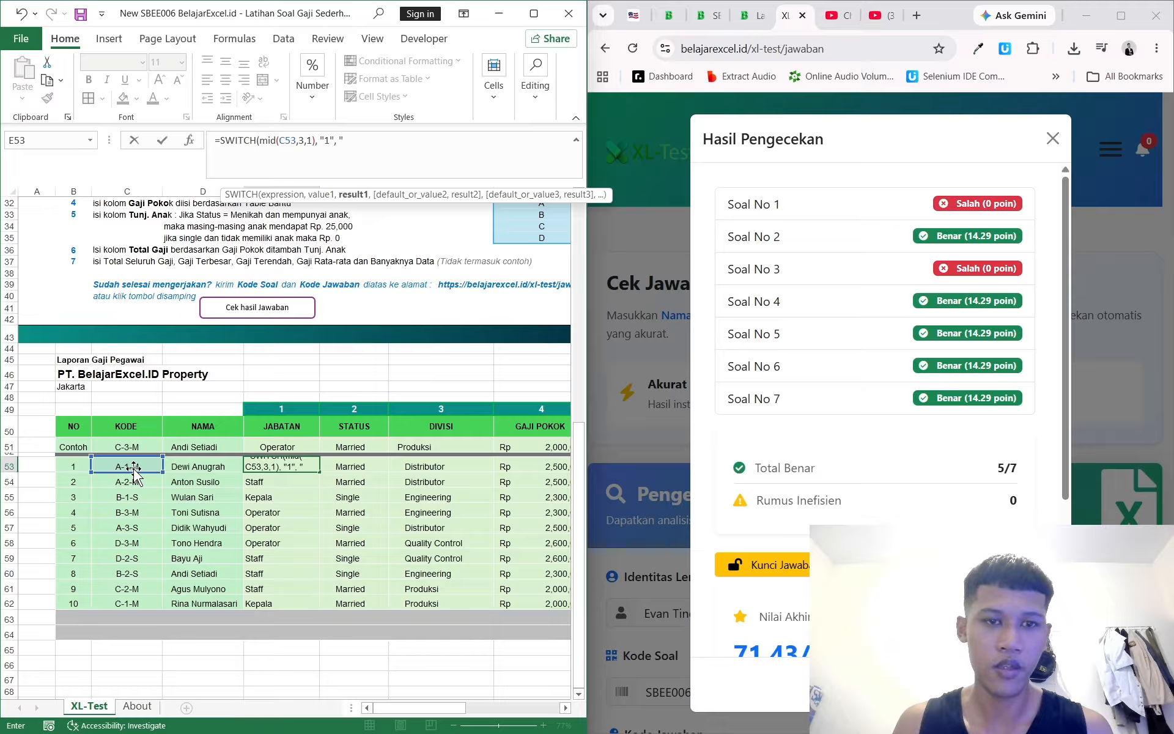
text(e)
key(BackSpace)
text(Kepala",)
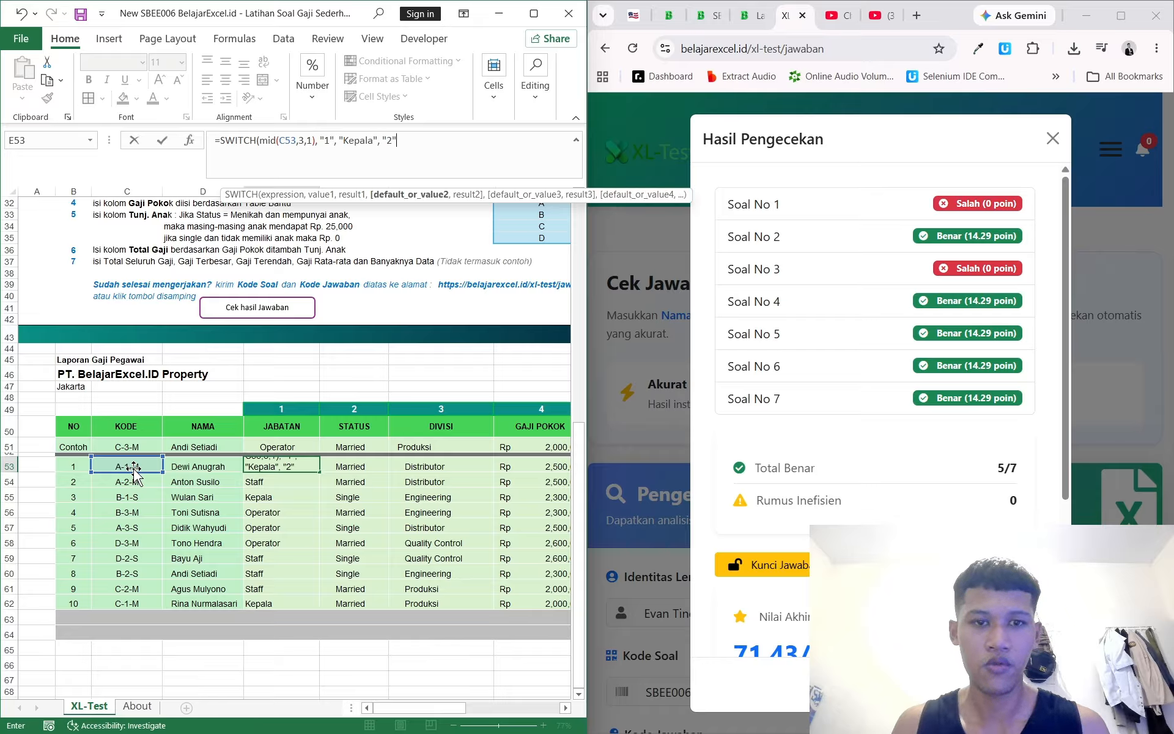
text( "2")
key(BackSpace)
text(, "Sta)
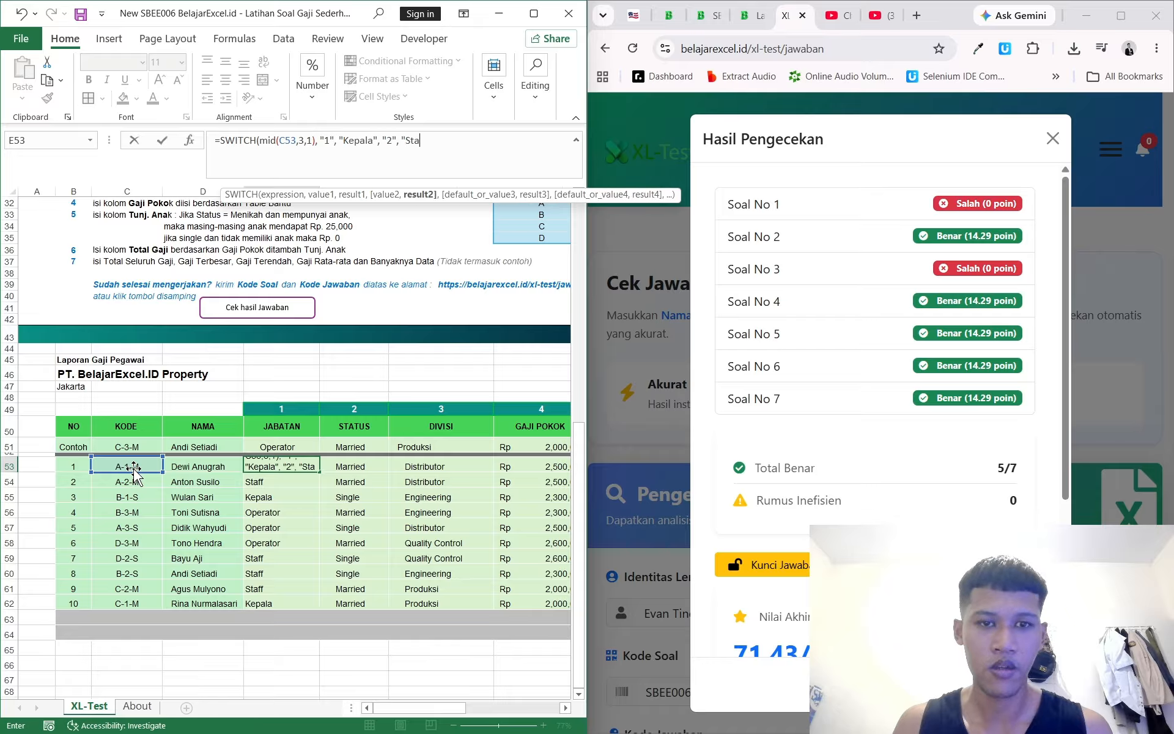
text(ff" )
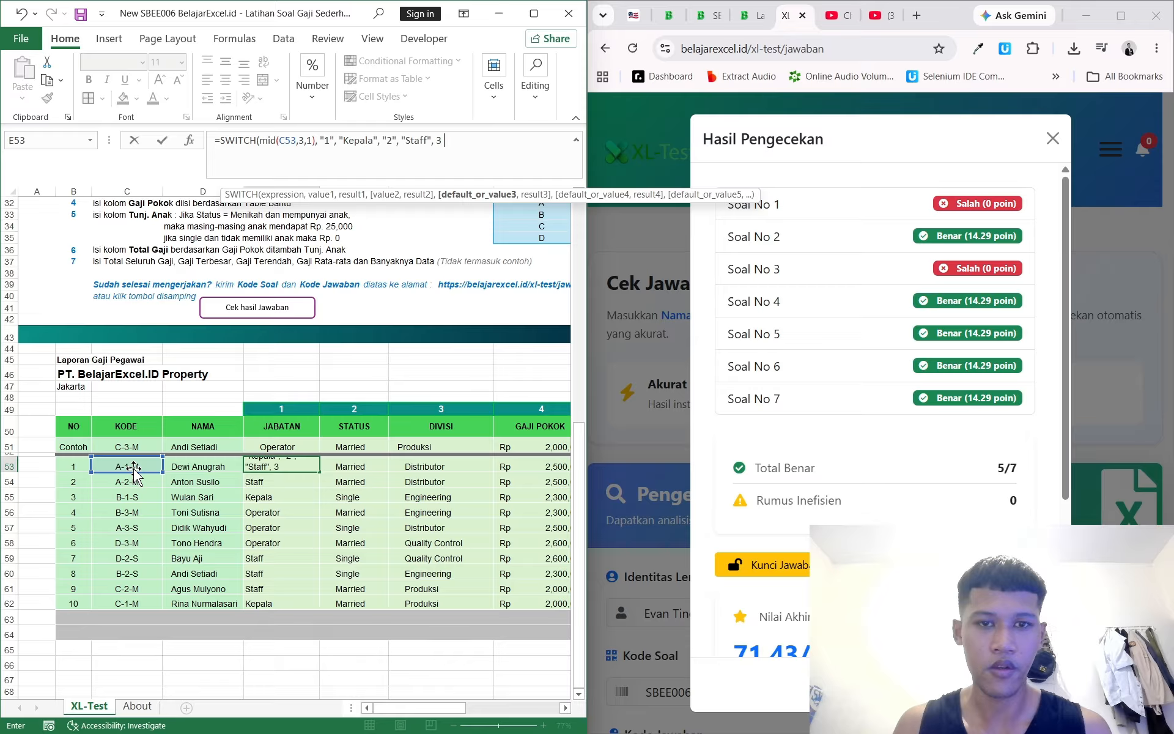
text( "3", )
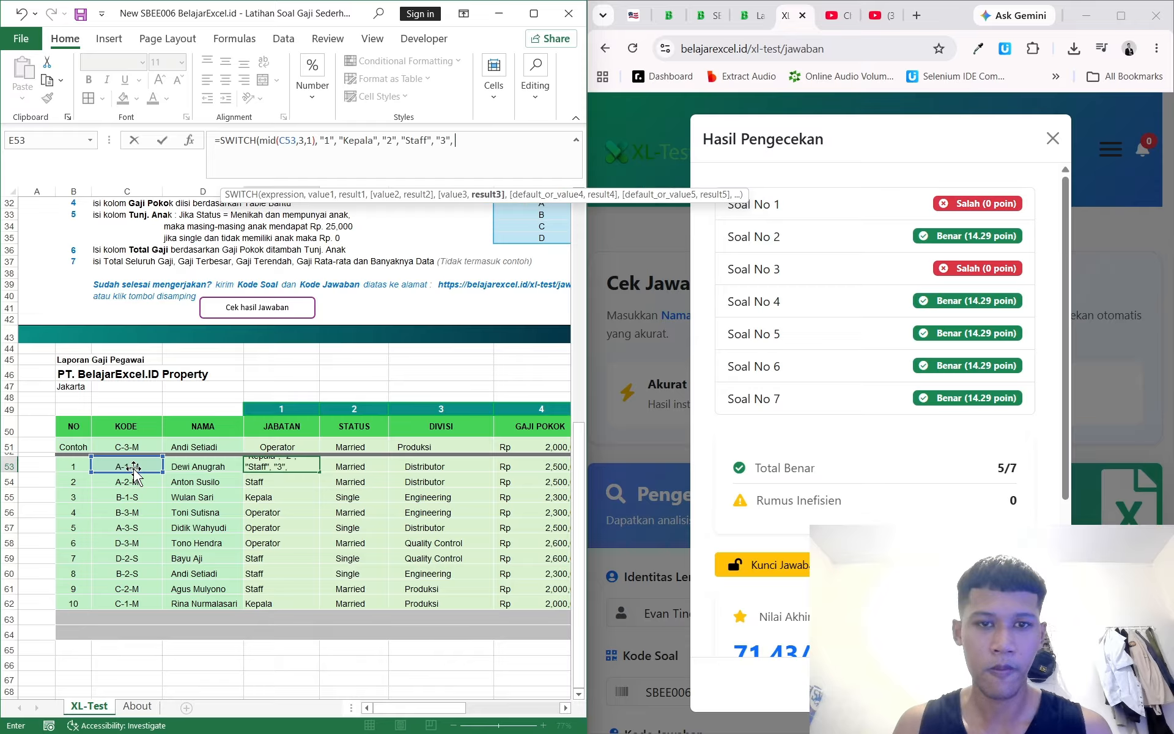
text("Operaor)
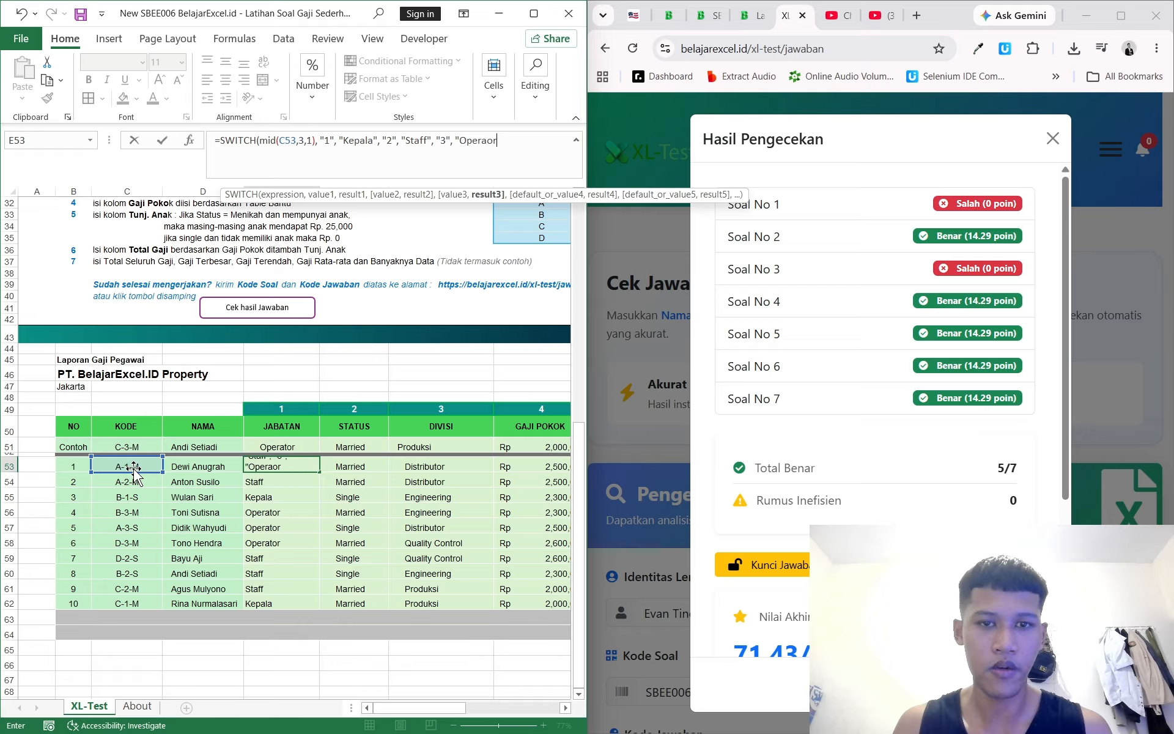
key(Return)
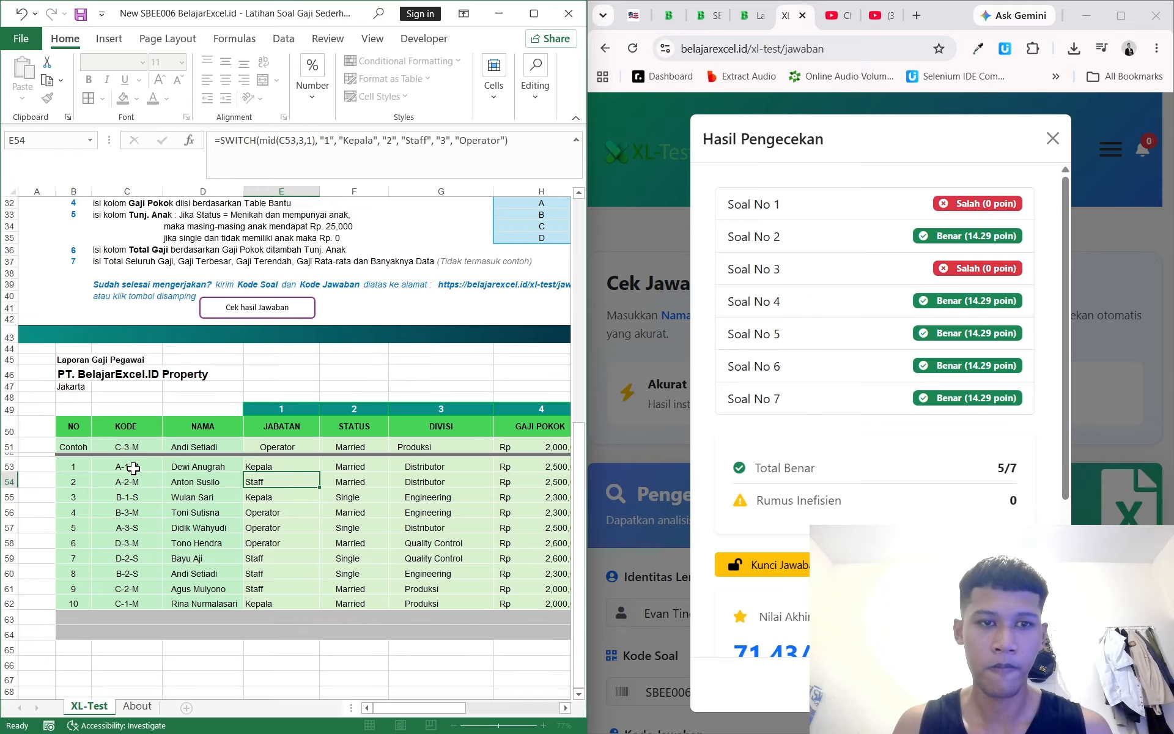
Fill the Jabatan formula from E53 down to E62
click(287, 465)
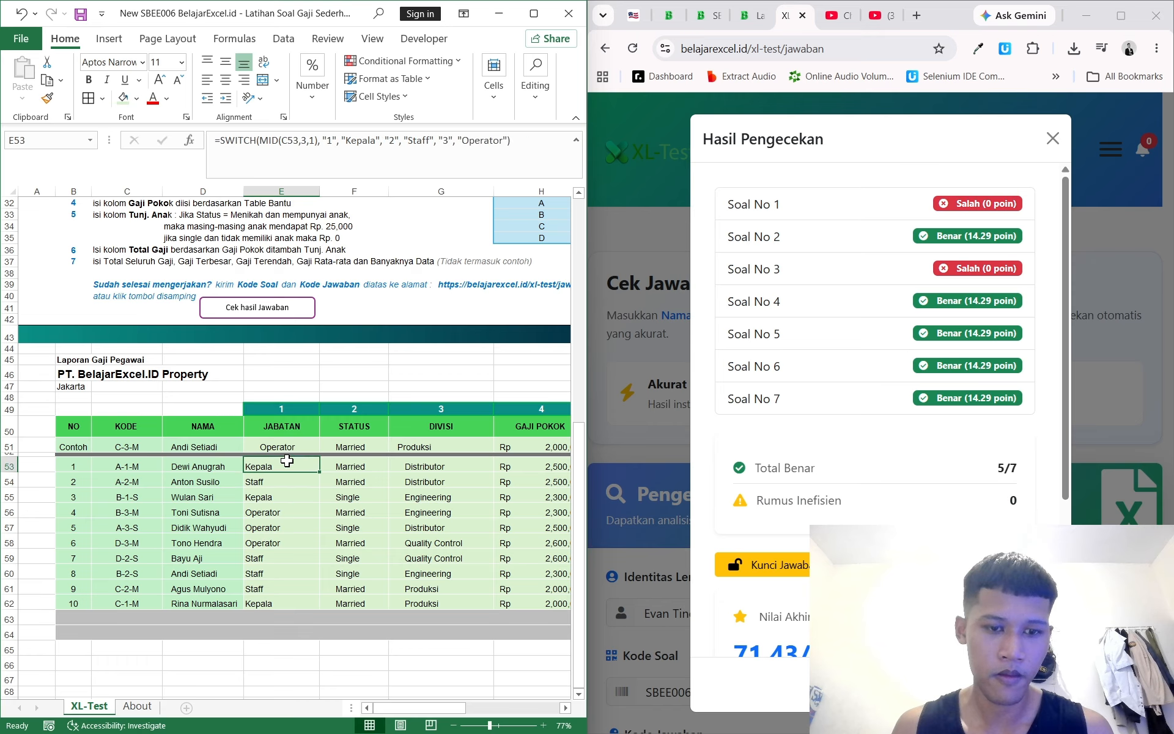
drag(319, 473, 308, 606)
click(376, 540)
Examine the Divisi VLOOKUP formulas in G53 and G55 against the question instructions and the Table Bantu range
click(444, 467)
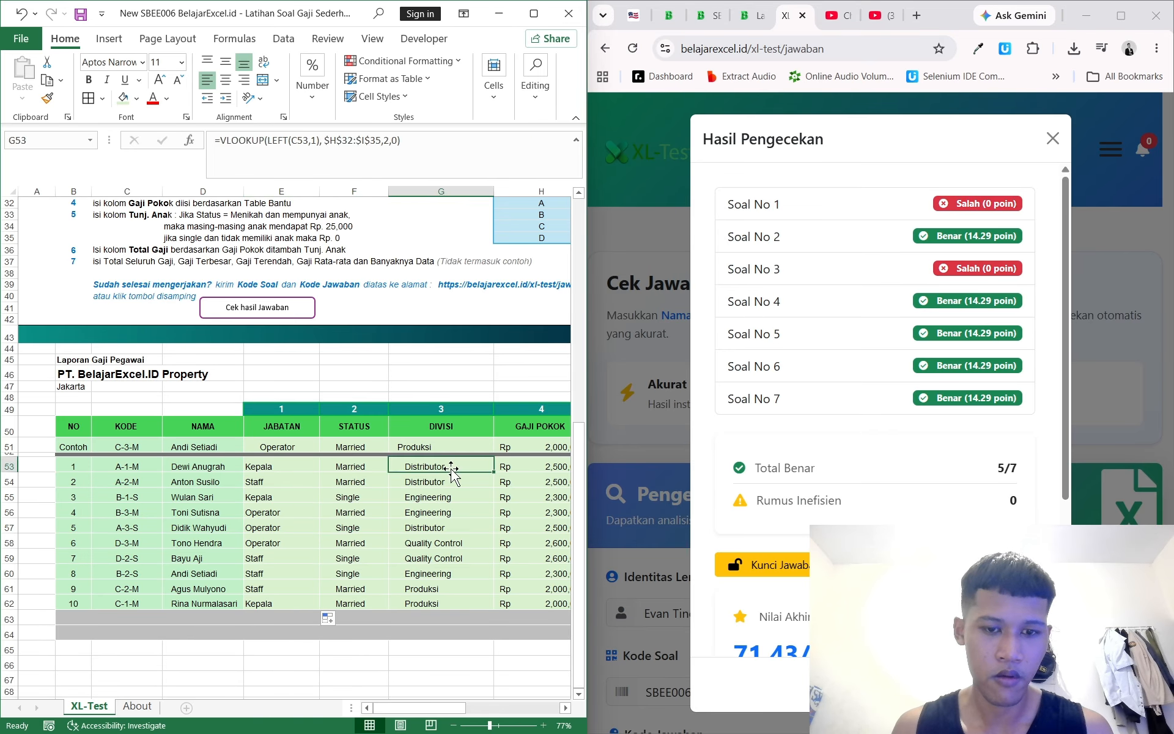
click(393, 159)
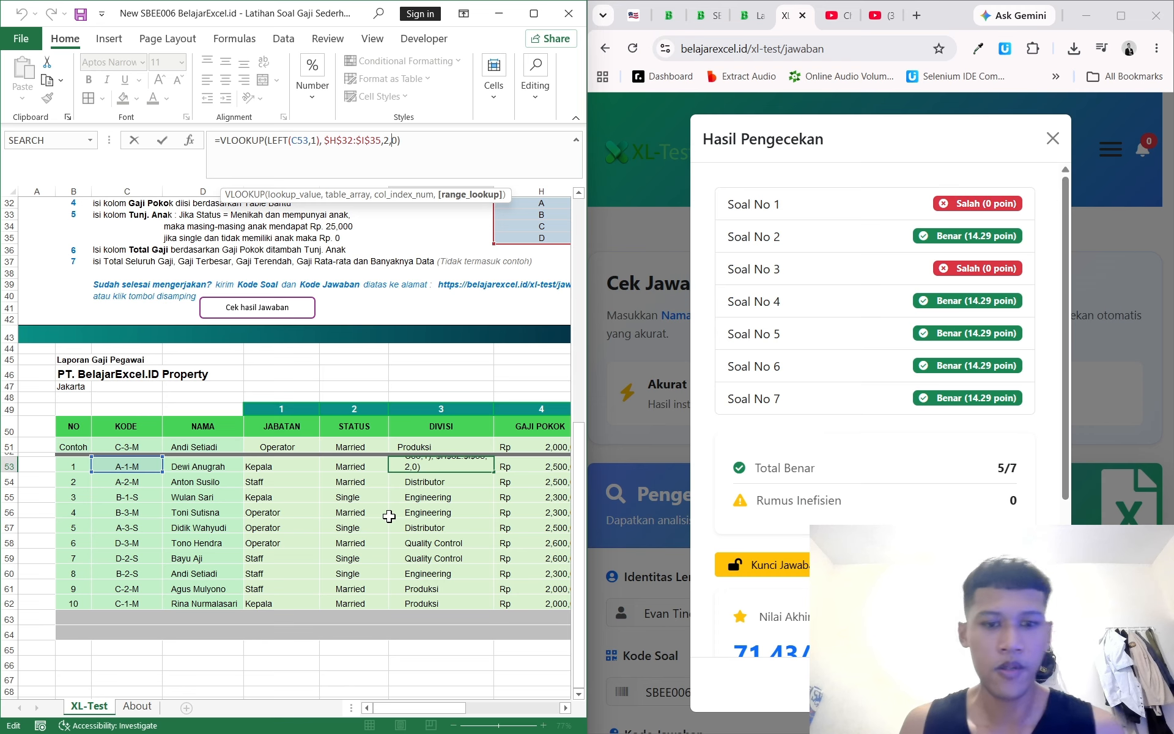
scroll(428, 483, up, 3)
scroll(391, 513, right, 2)
scroll(389, 516, right, 1)
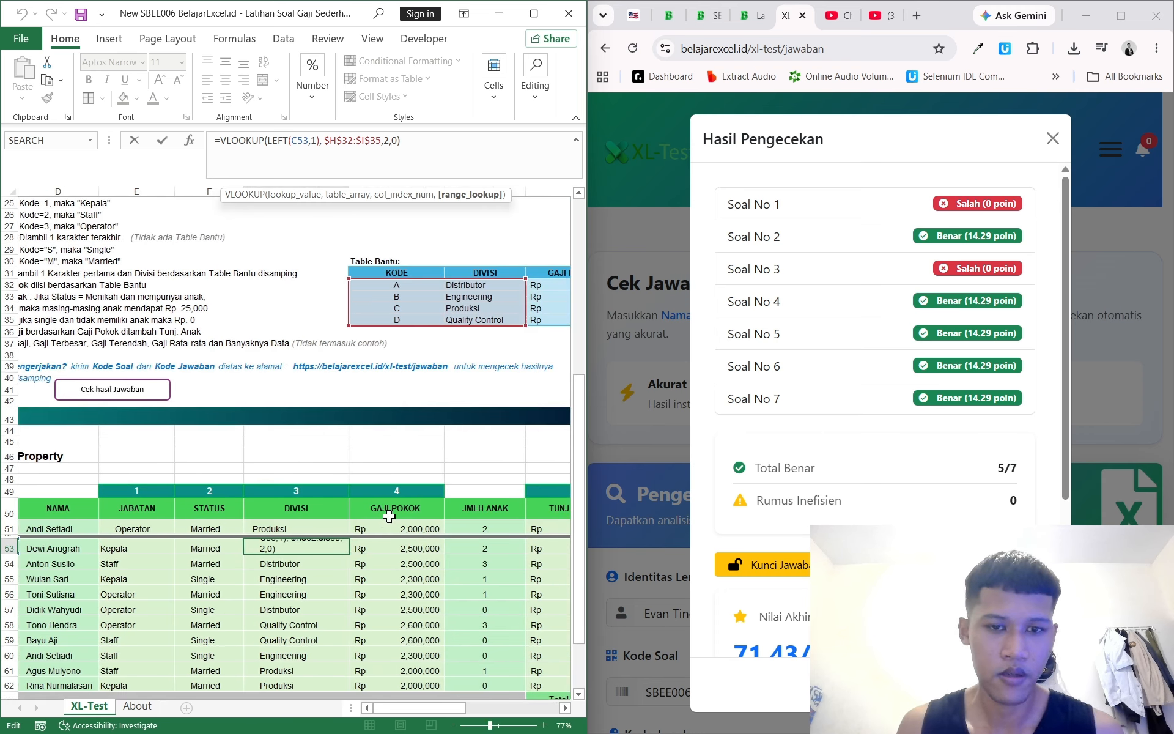
scroll(389, 517, left, 3)
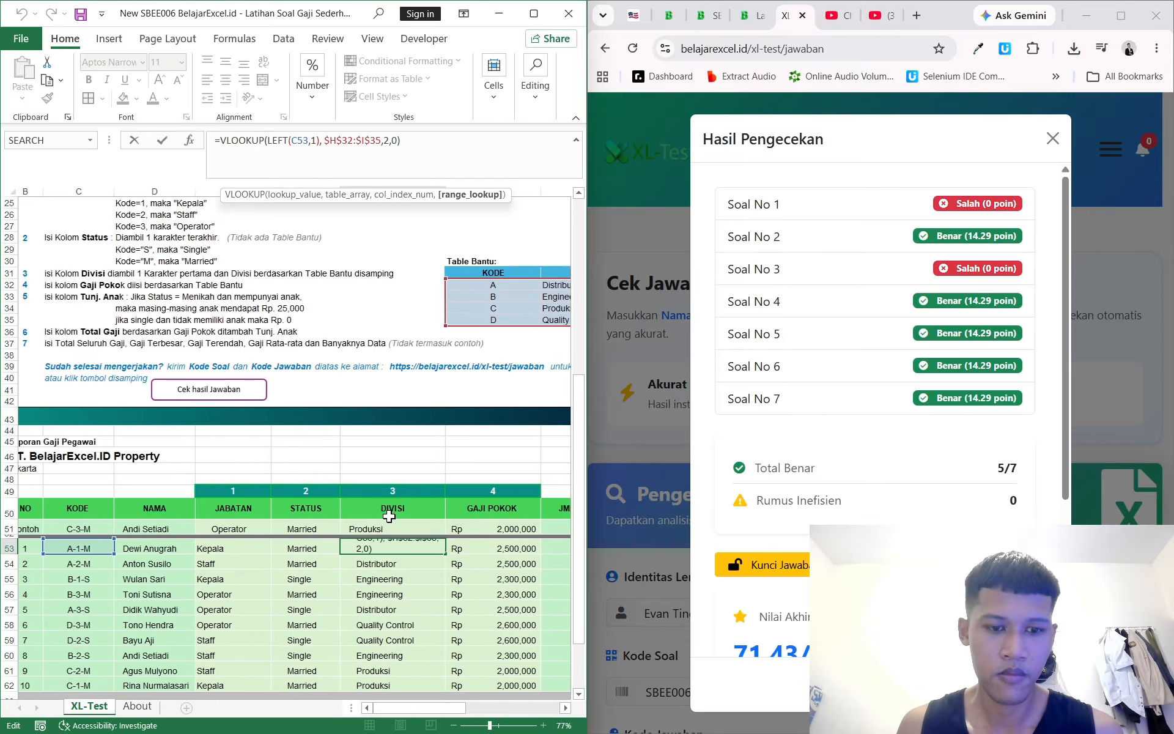
scroll(389, 516, up, 5)
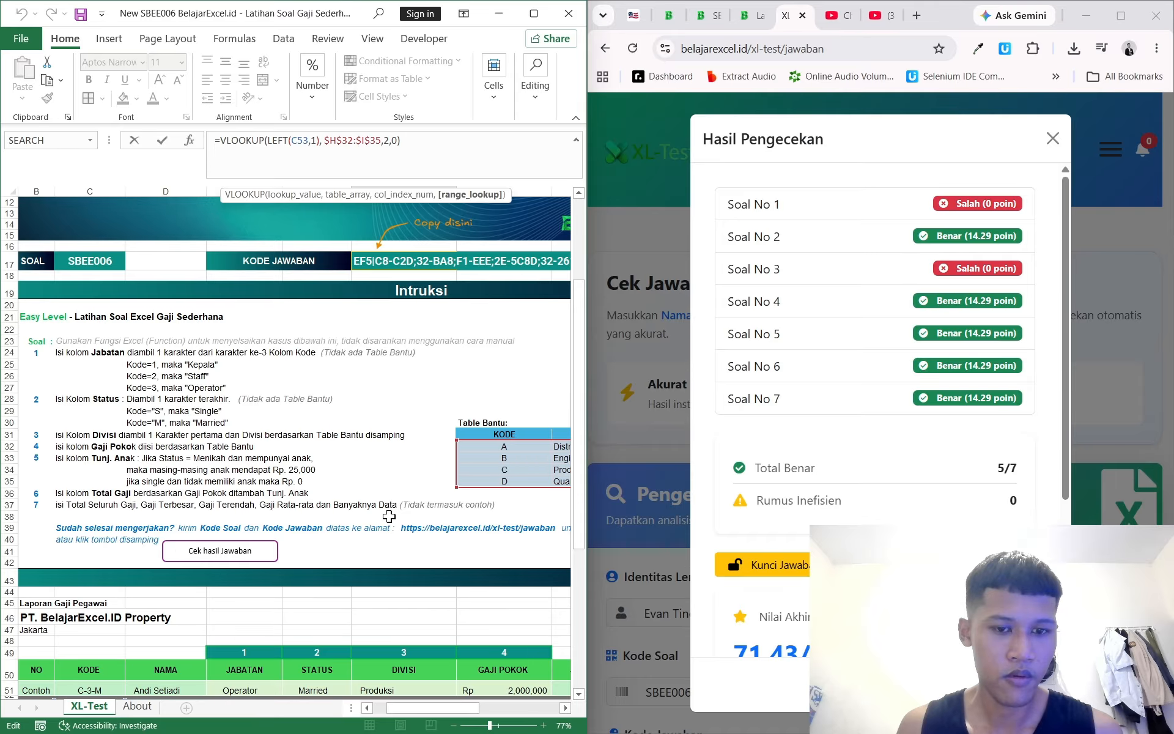
scroll(389, 517, down, 5)
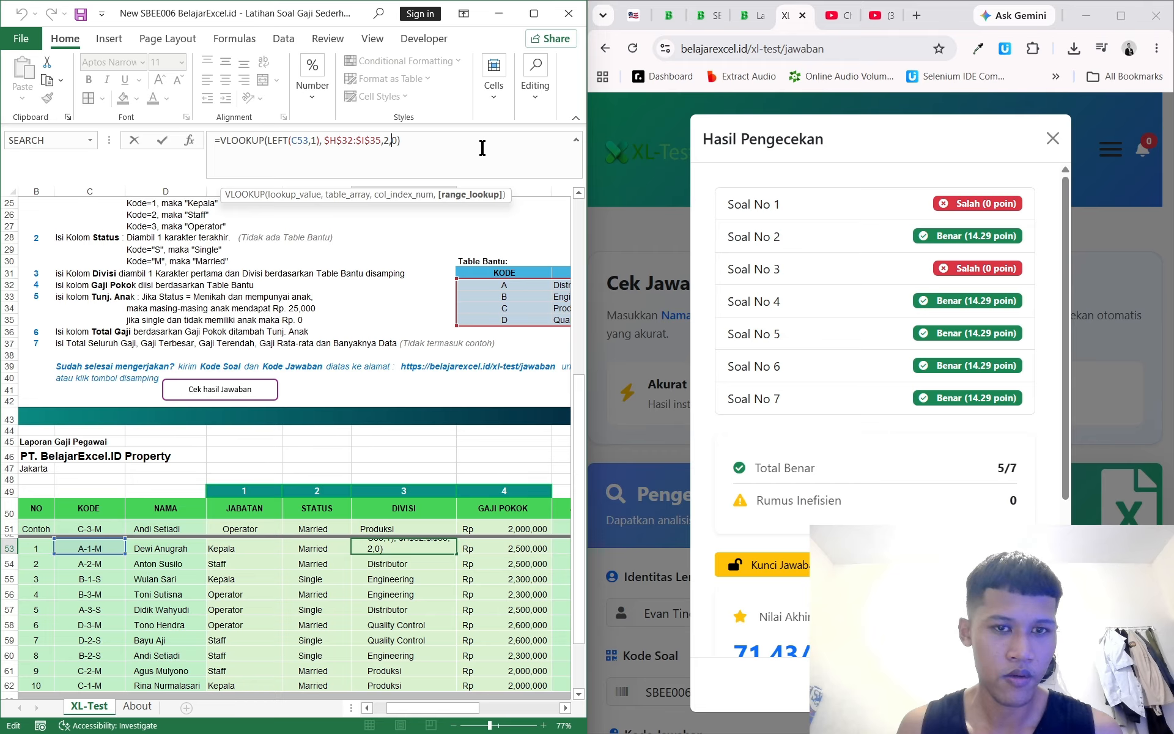
key(Return)
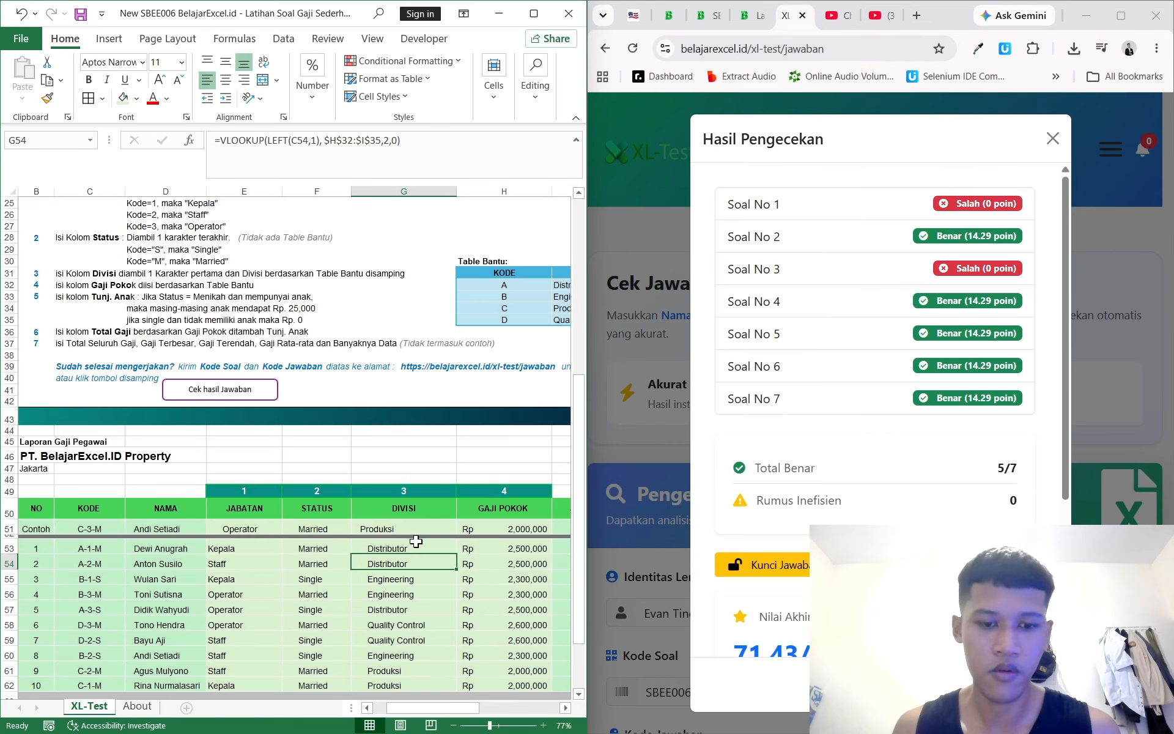
click(413, 545)
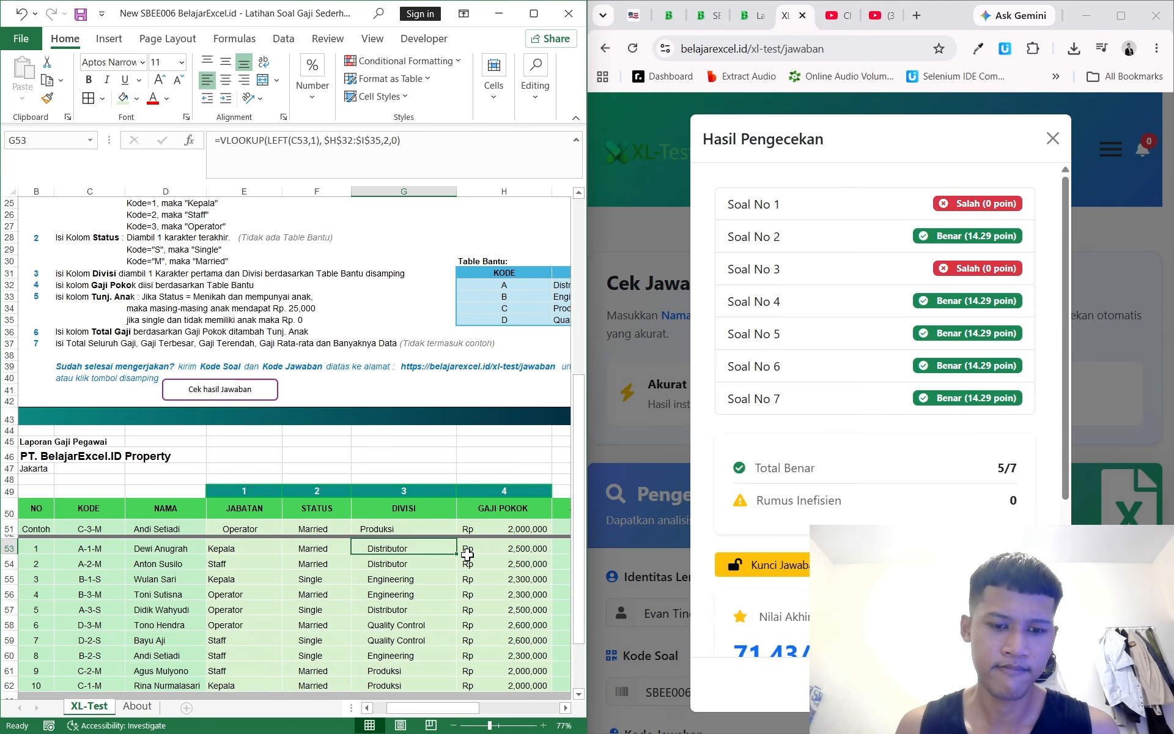
scroll(461, 551, down, 2)
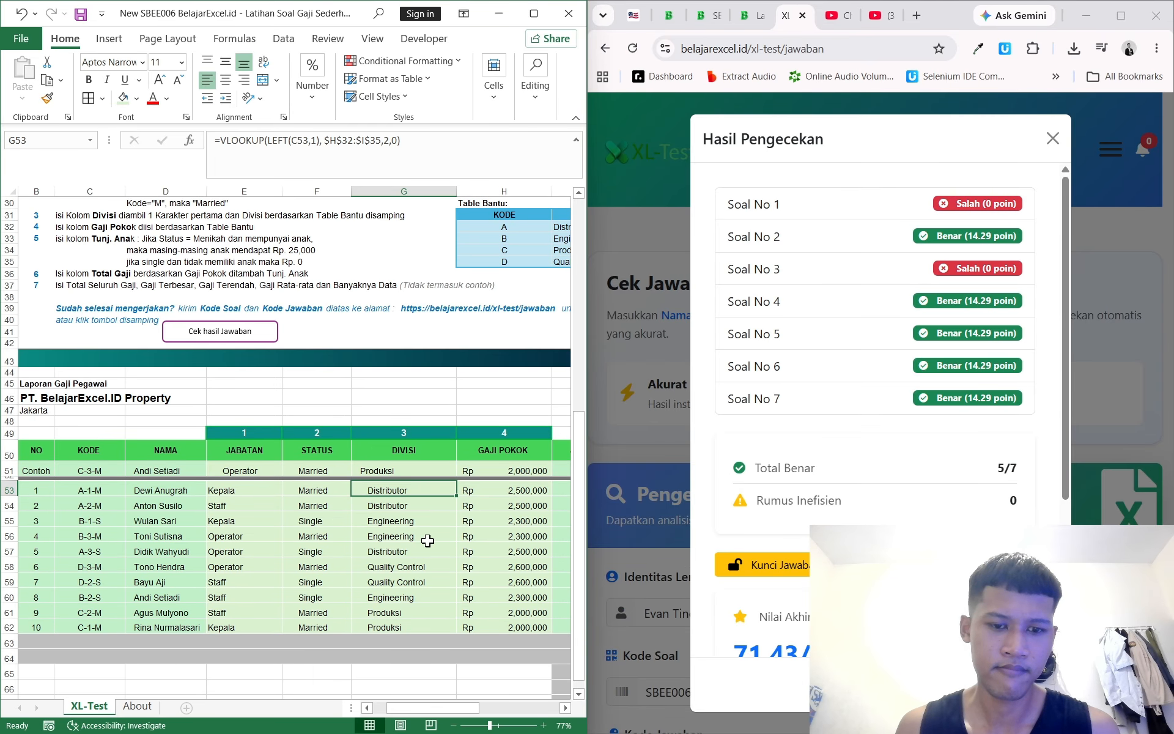
scroll(426, 488, up, 2)
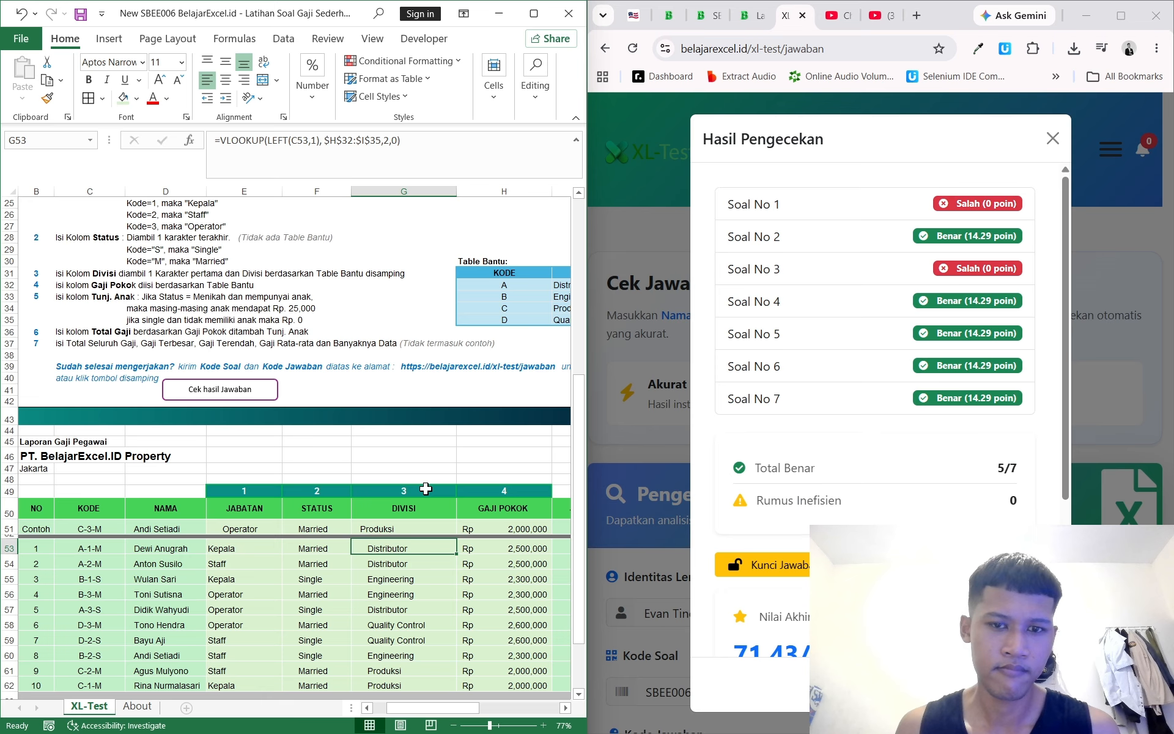
click(420, 574)
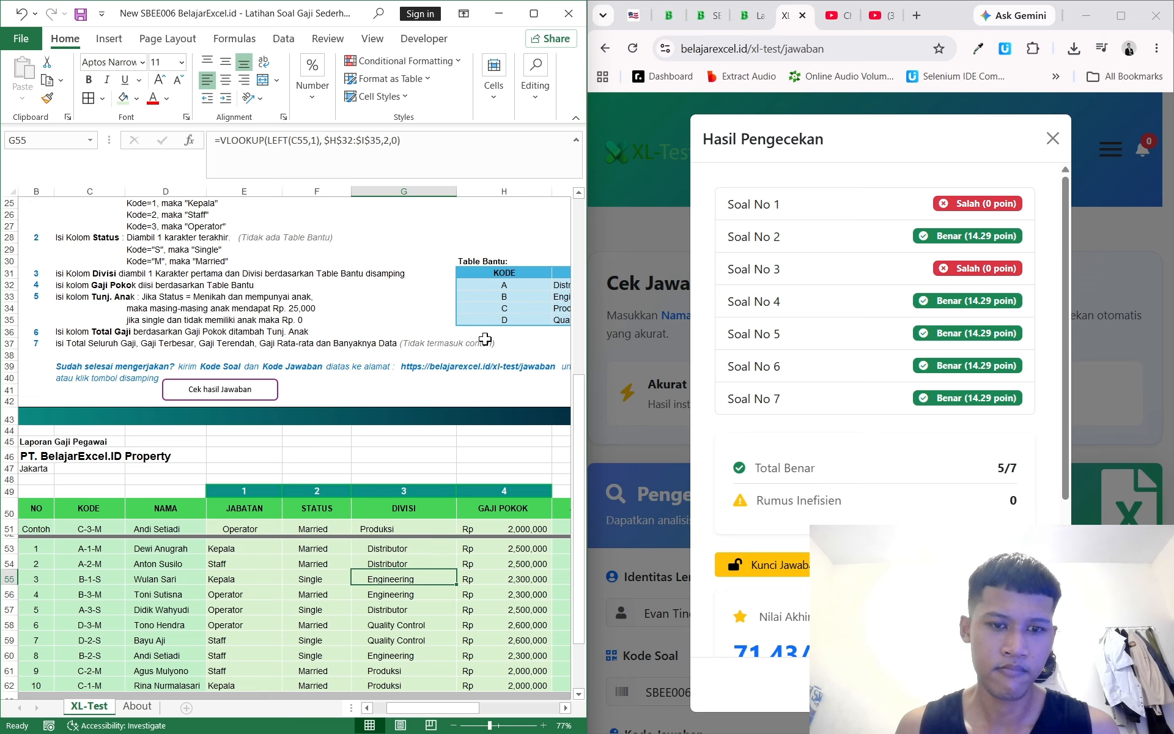
Copy the Kode Jawaban from G17 into the form's Kode Jawaban field and submit it for checking
scroll(485, 338, up, 8)
click(404, 381)
key(ctrl+c)
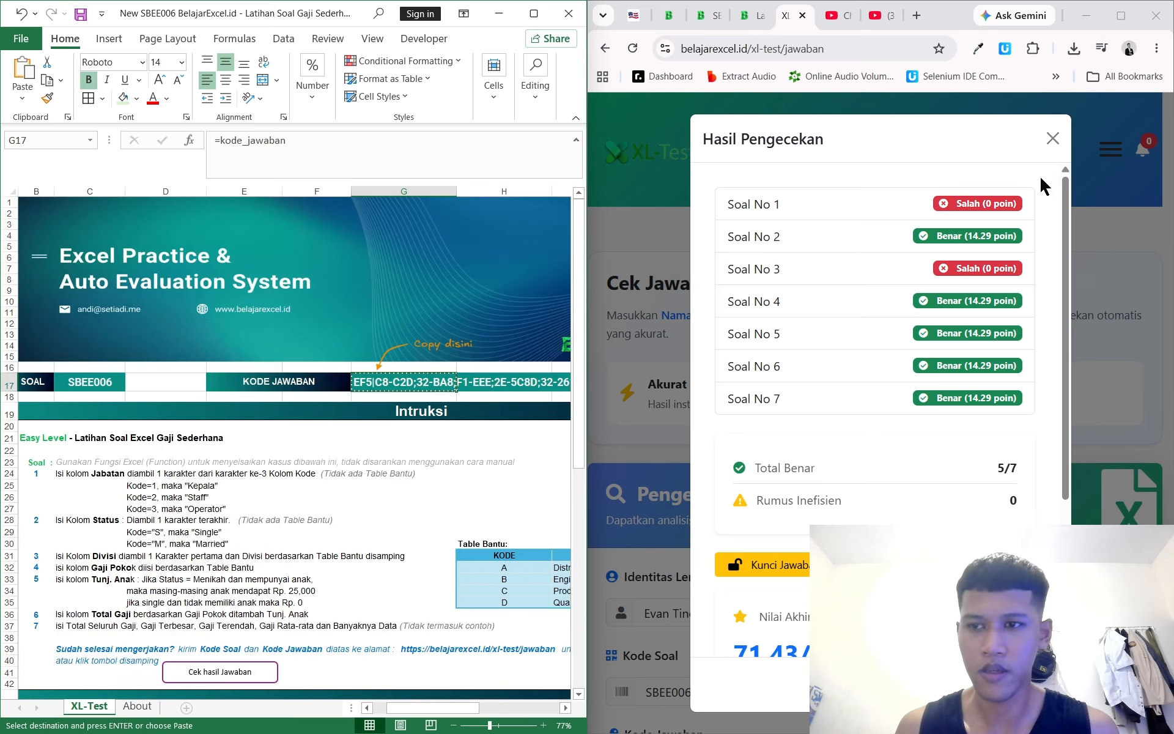
click(1052, 138)
scroll(1051, 140, down, 5)
click(786, 446)
key(ctrl+v)
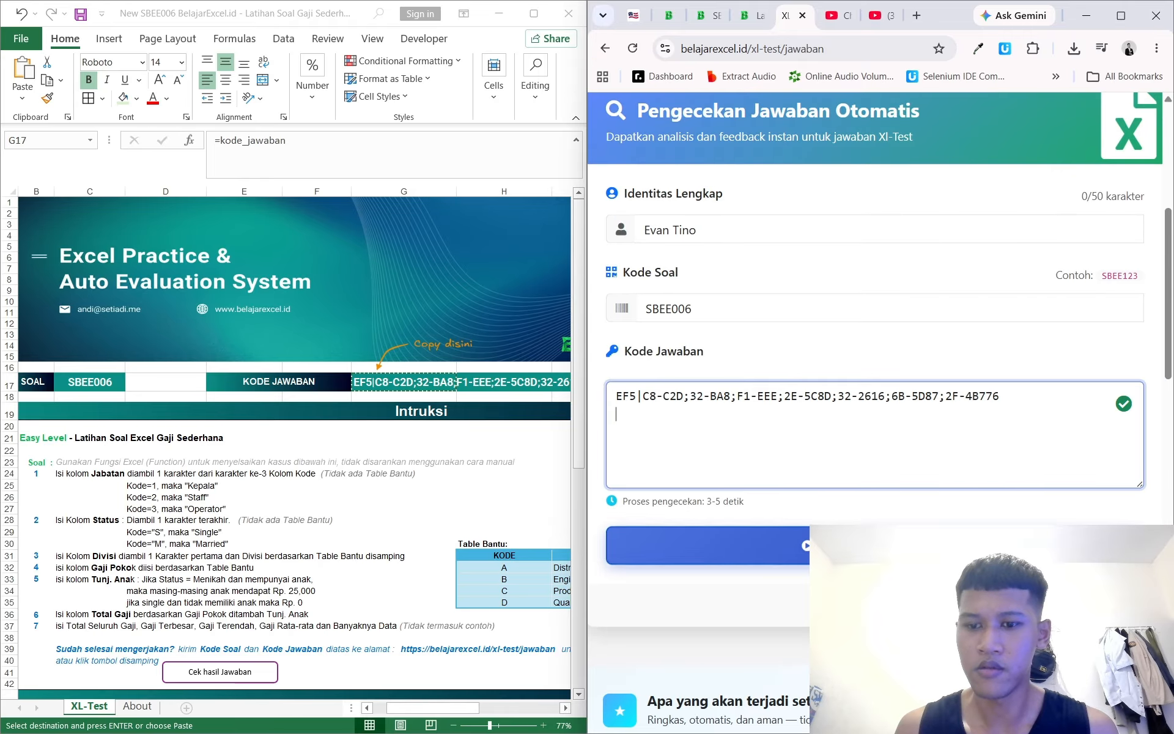
click(896, 545)
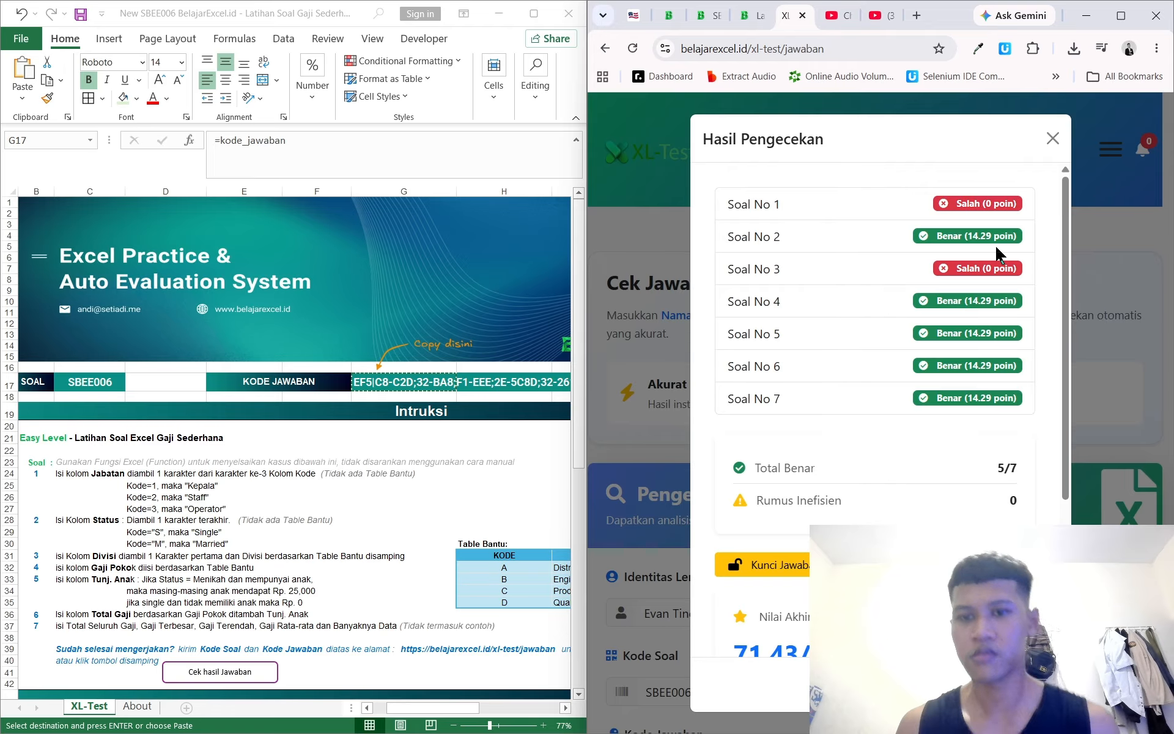
Close the Hasil Pengecekan report, paste the copied Kode Jawaban into the form again and resubmit it
click(1052, 138)
scroll(345, 486, down, 3)
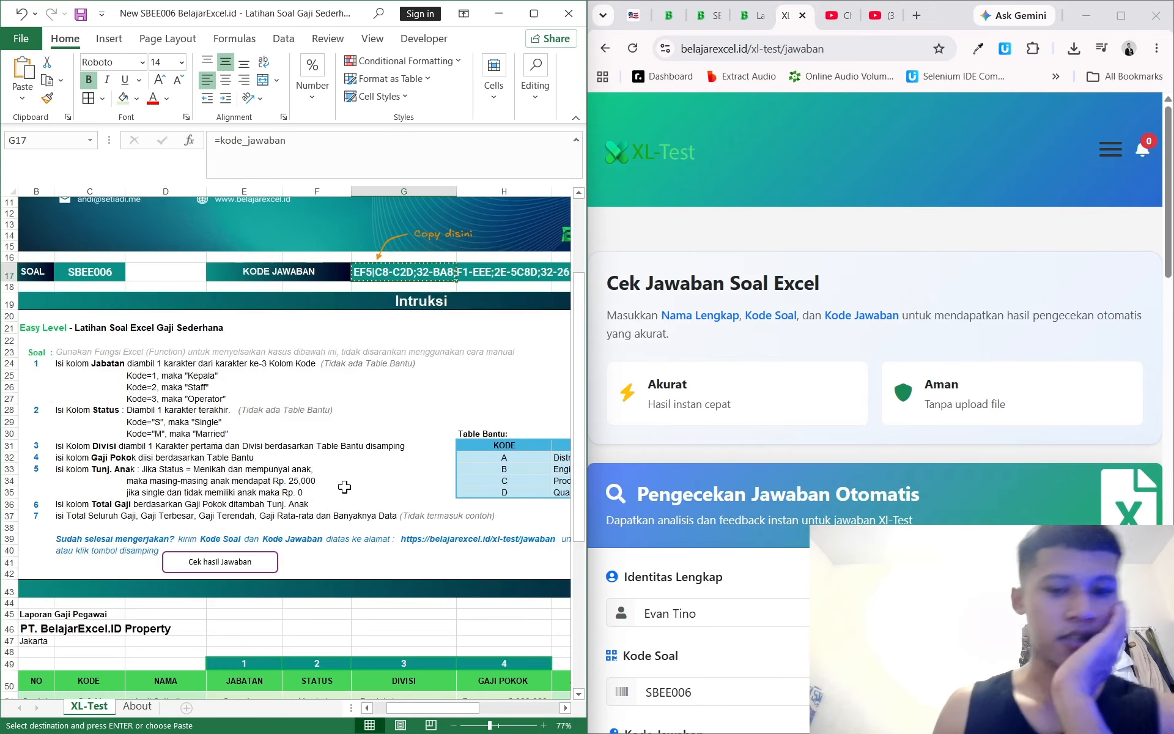
scroll(875, 550, down, 4)
click(875, 560)
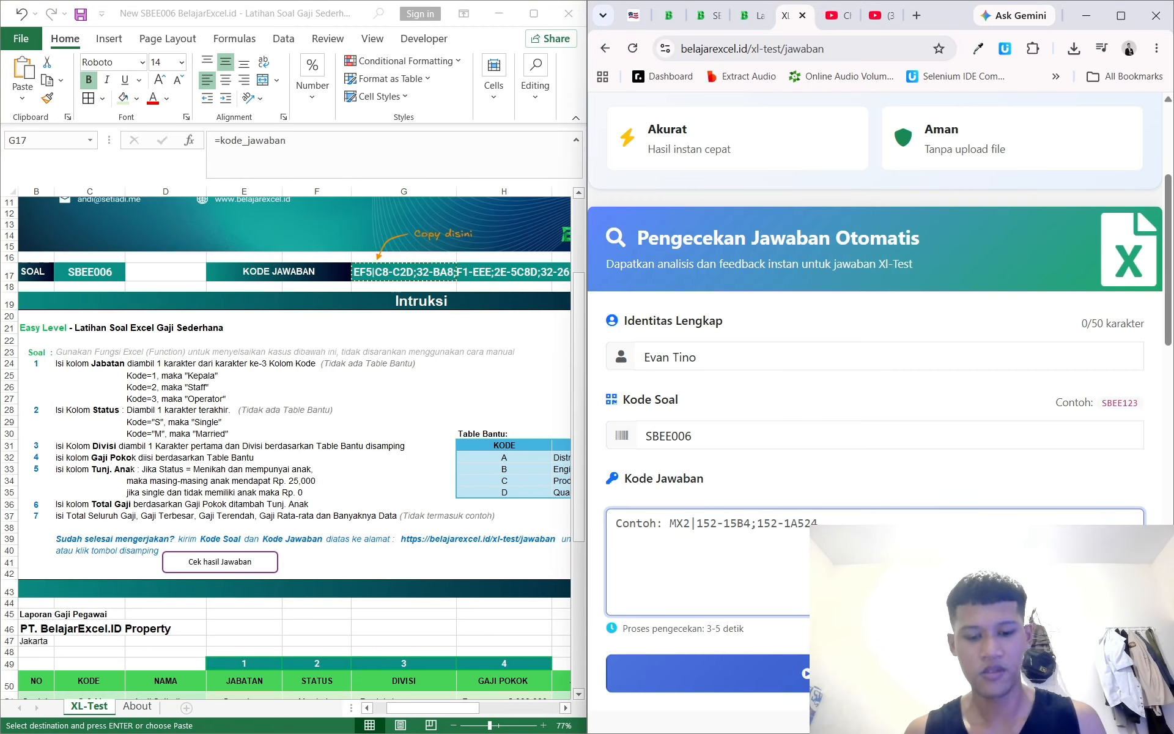
key(ctrl+v)
click(708, 673)
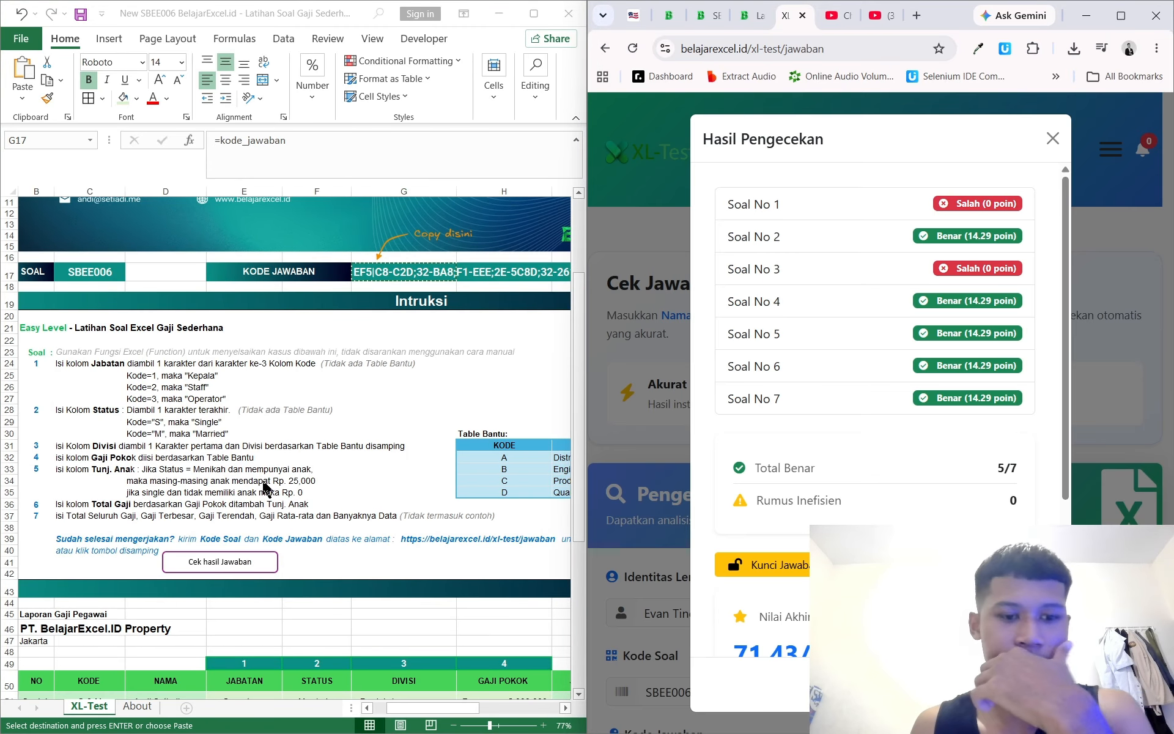
Set the Jabatan cells E53:E62 to left horizontal and middle vertical alignment, then review the formula in E53
scroll(340, 475, down, 2)
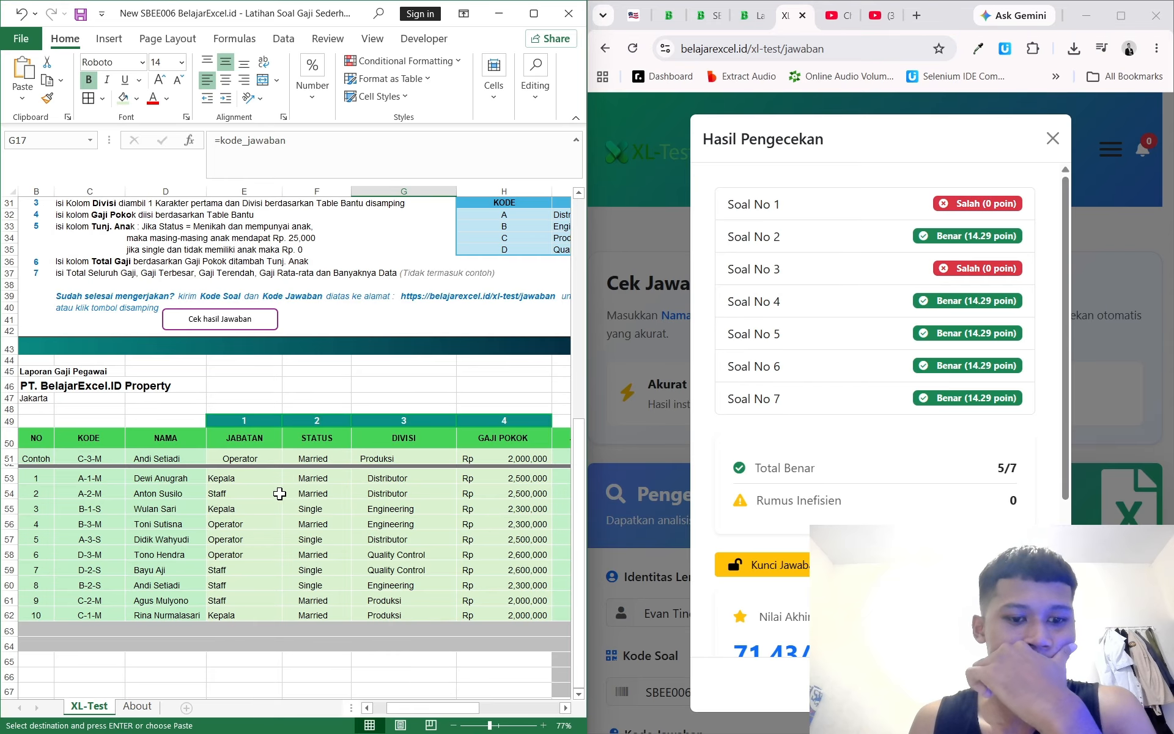
drag(245, 478, 244, 615)
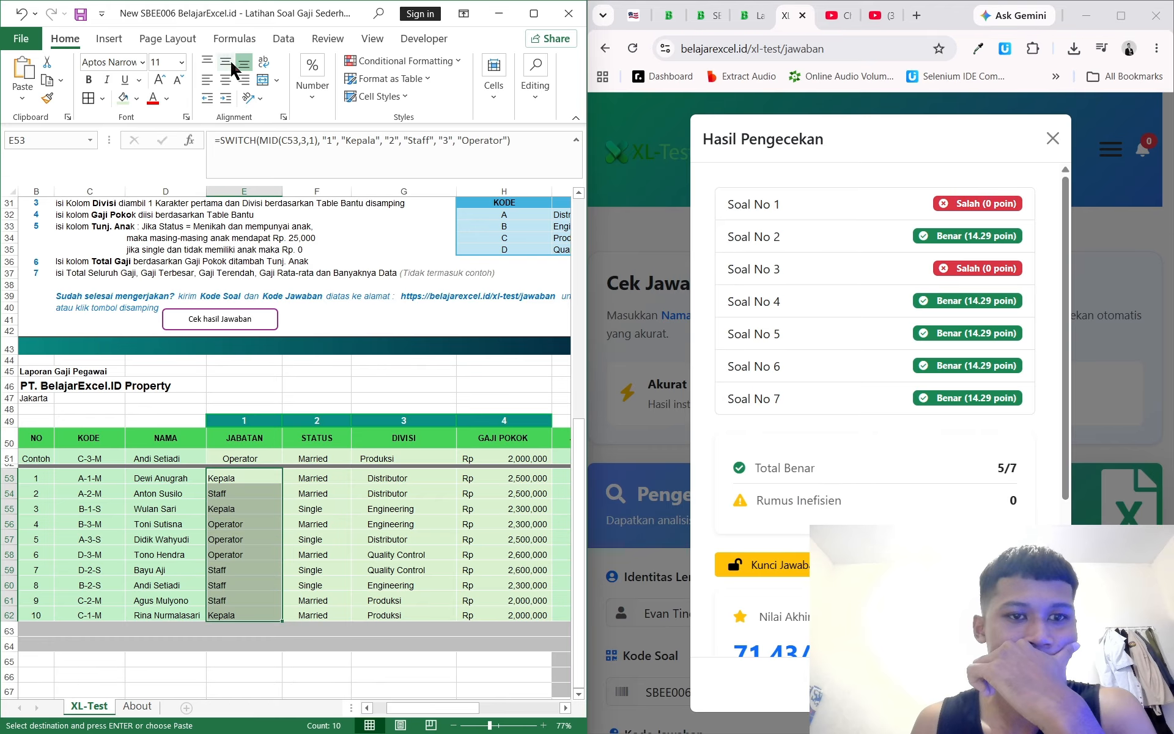
click(226, 80)
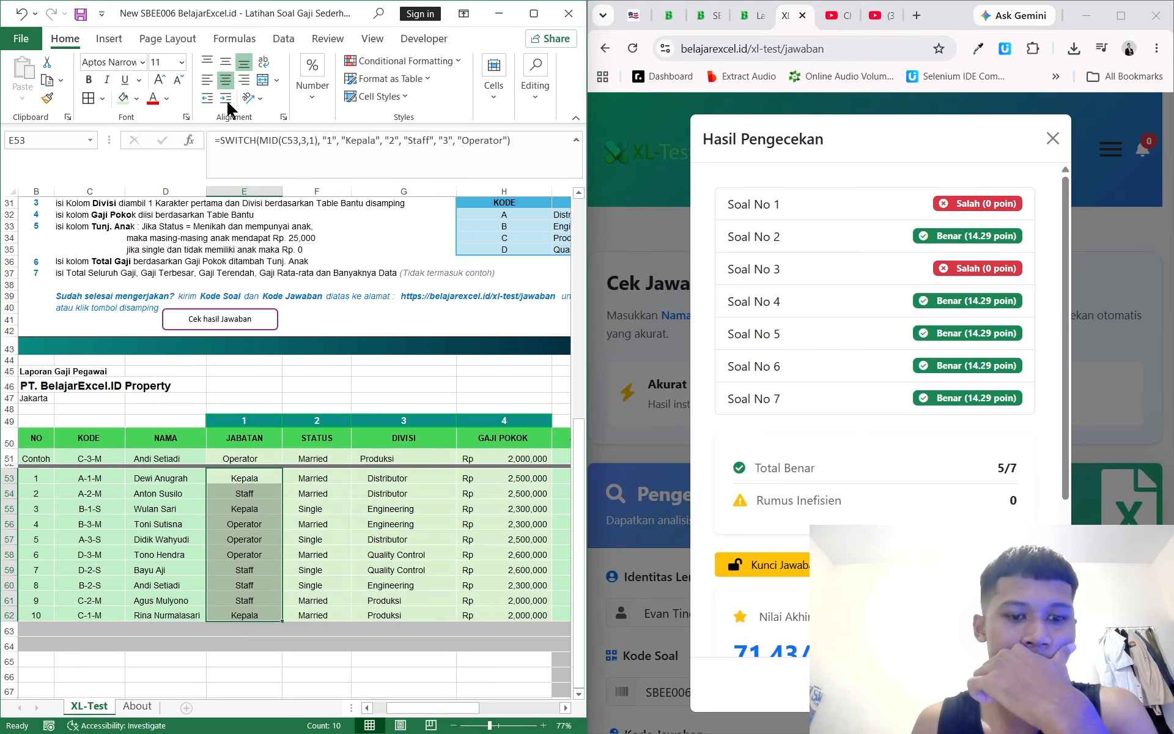
click(226, 62)
click(207, 80)
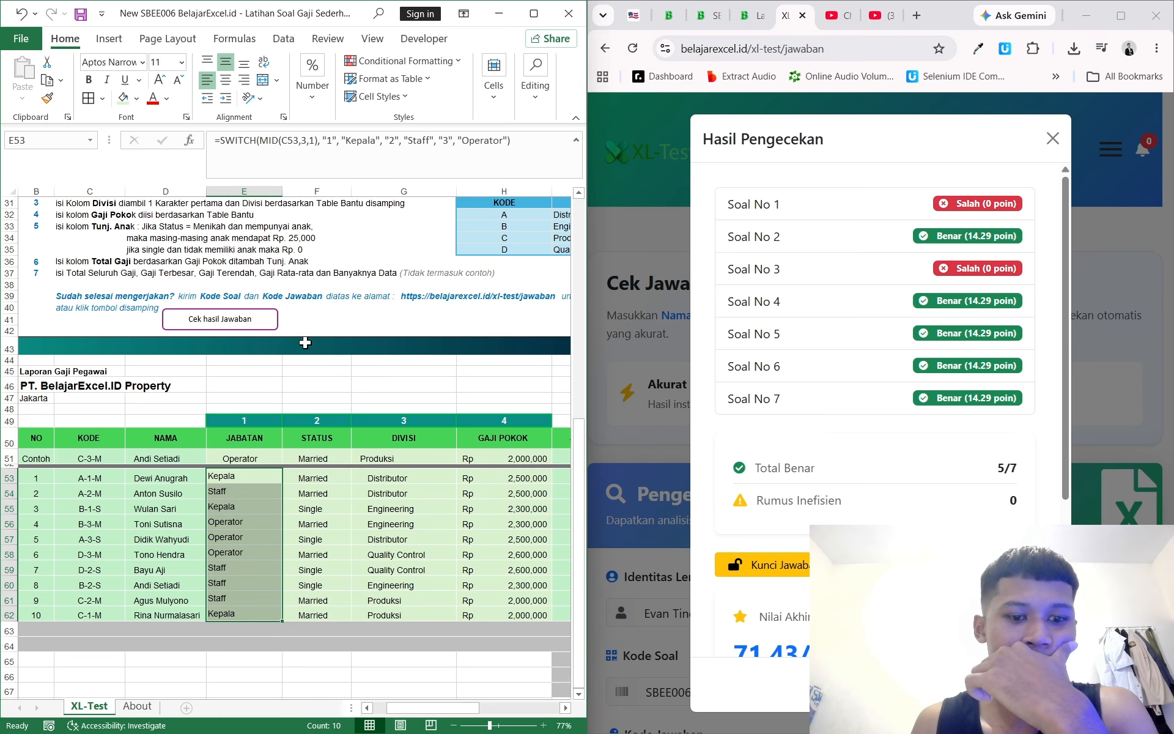
click(317, 480)
click(251, 478)
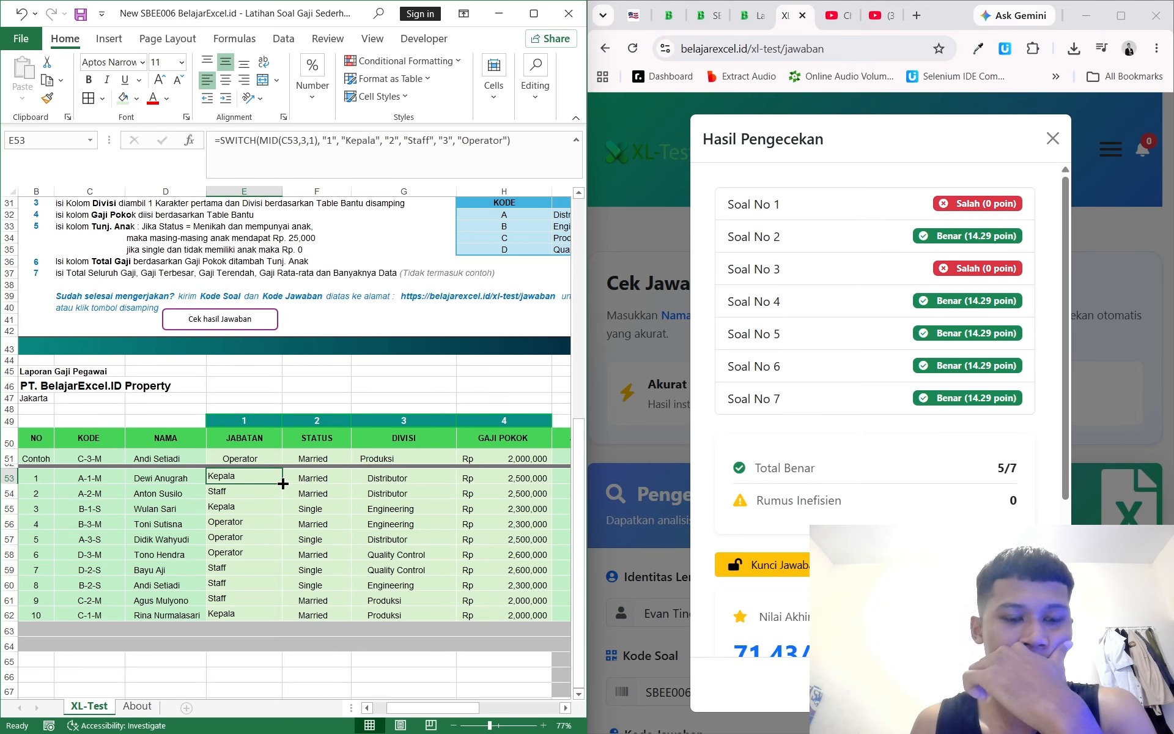
scroll(283, 483, up, 8)
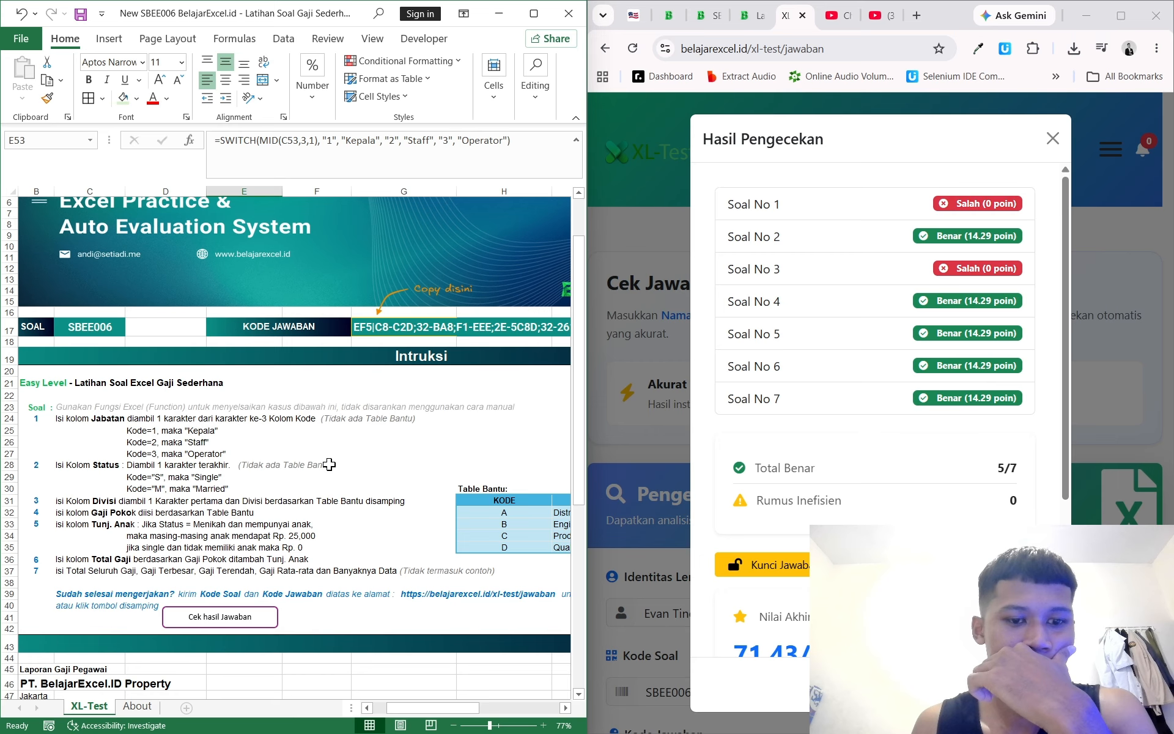
Examine the exercise instructions for questions 1 to 7 alongside the Jabatan column of the salary table
scroll(329, 465, down, 5)
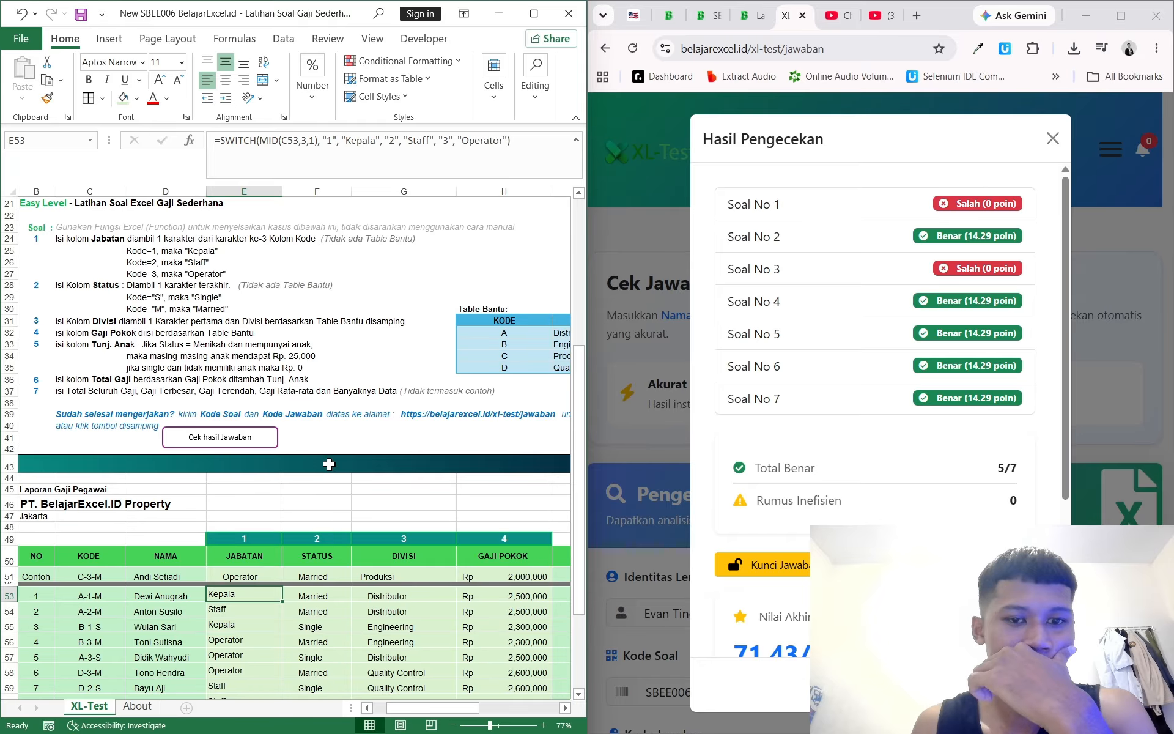
scroll(329, 464, down, 3)
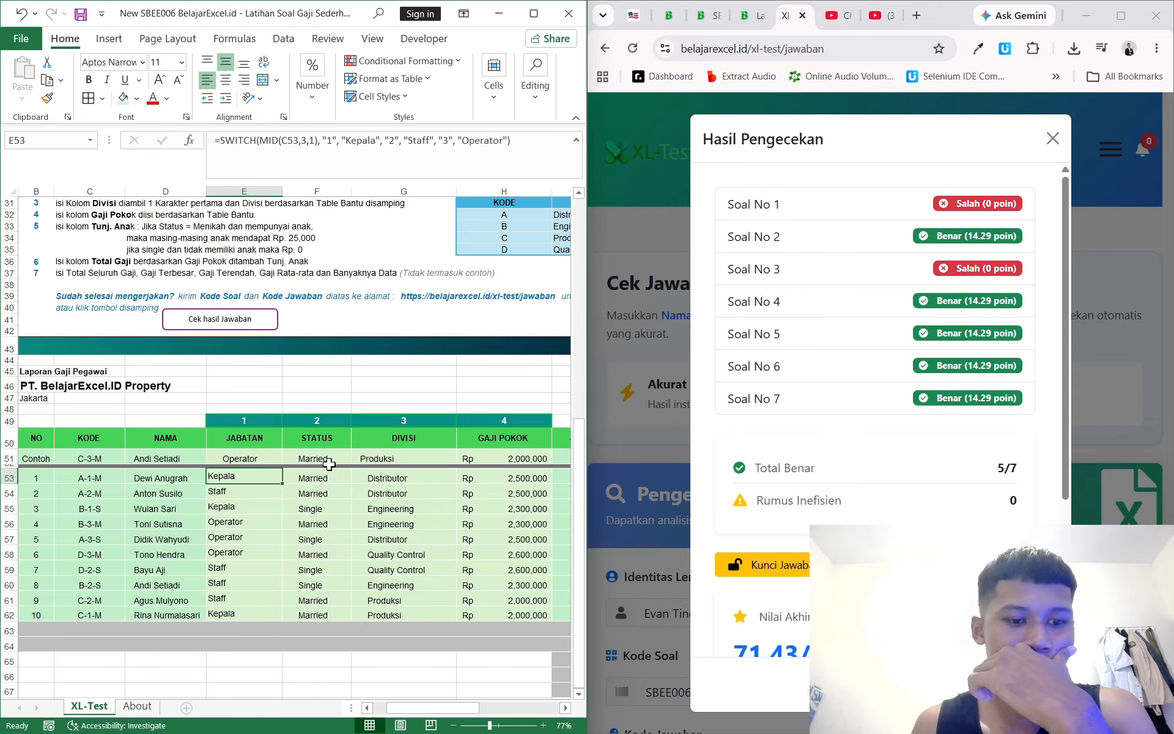
scroll(329, 465, up, 3)
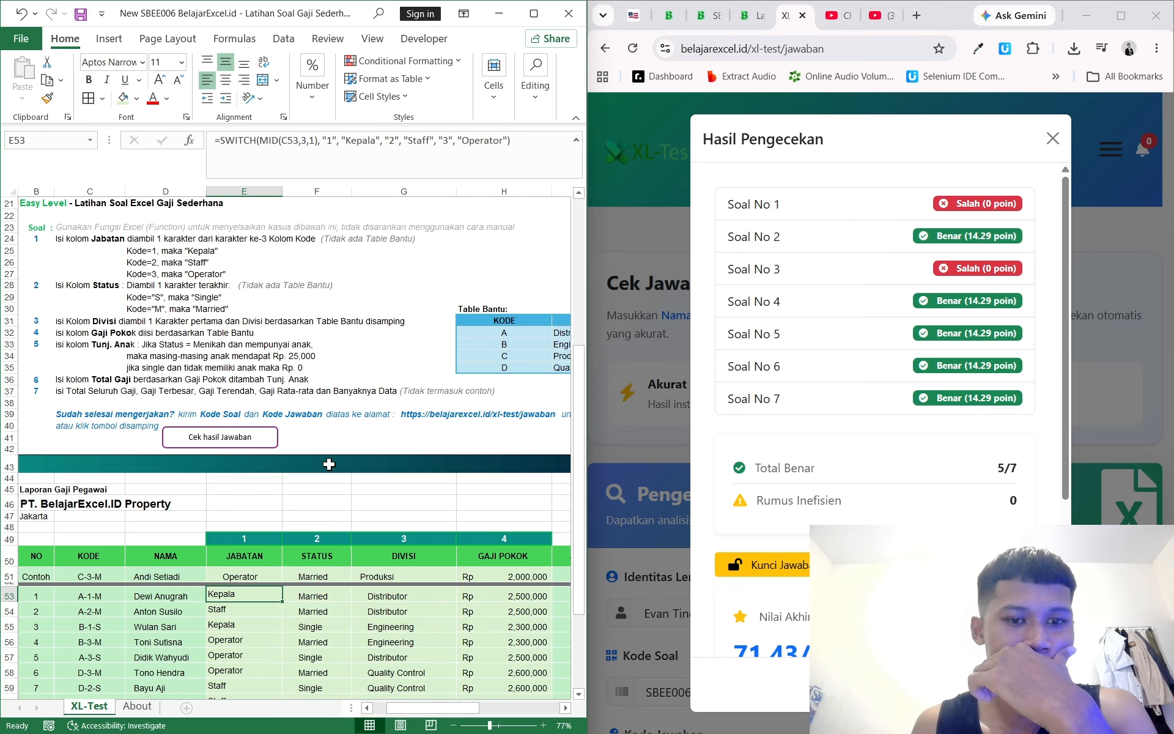
scroll(329, 464, down, 2)
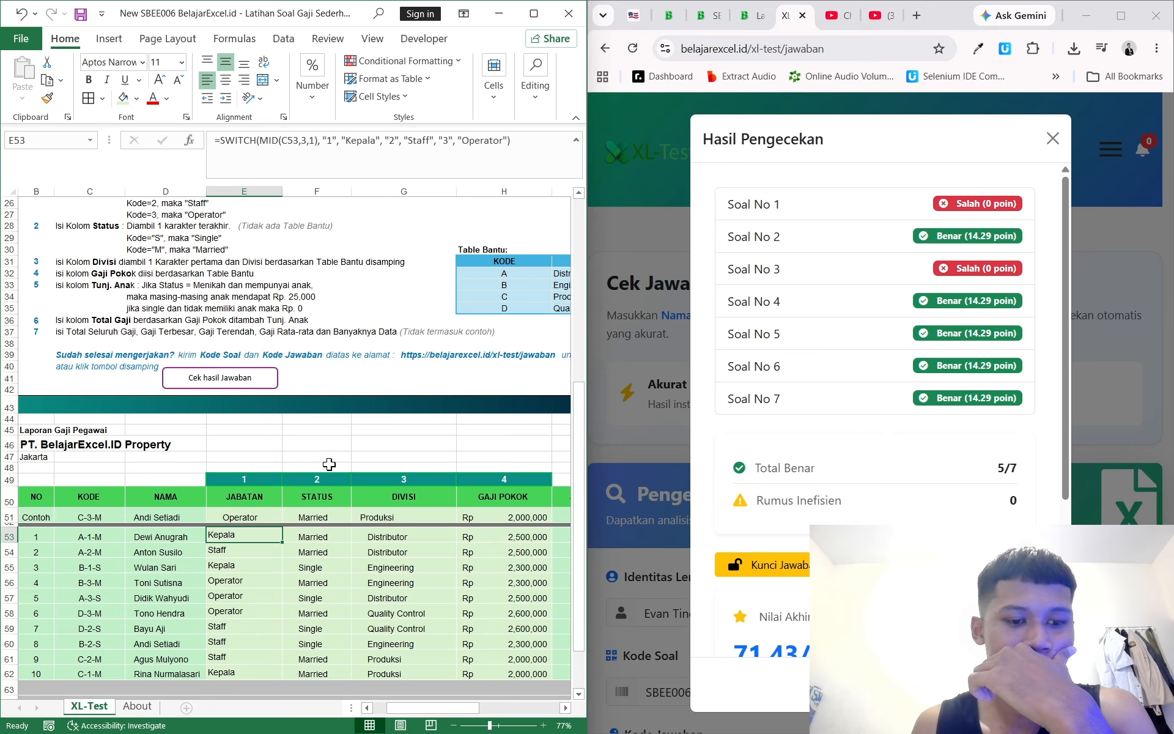
scroll(329, 465, up, 4)
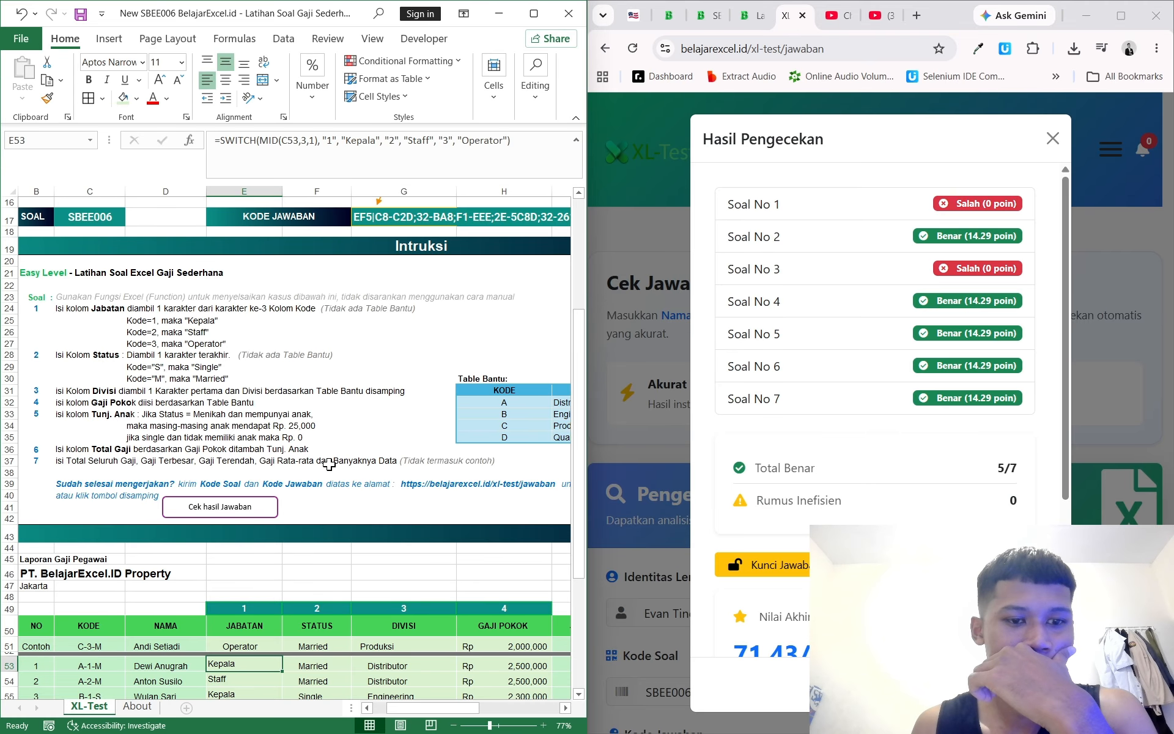
scroll(329, 464, down, 2)
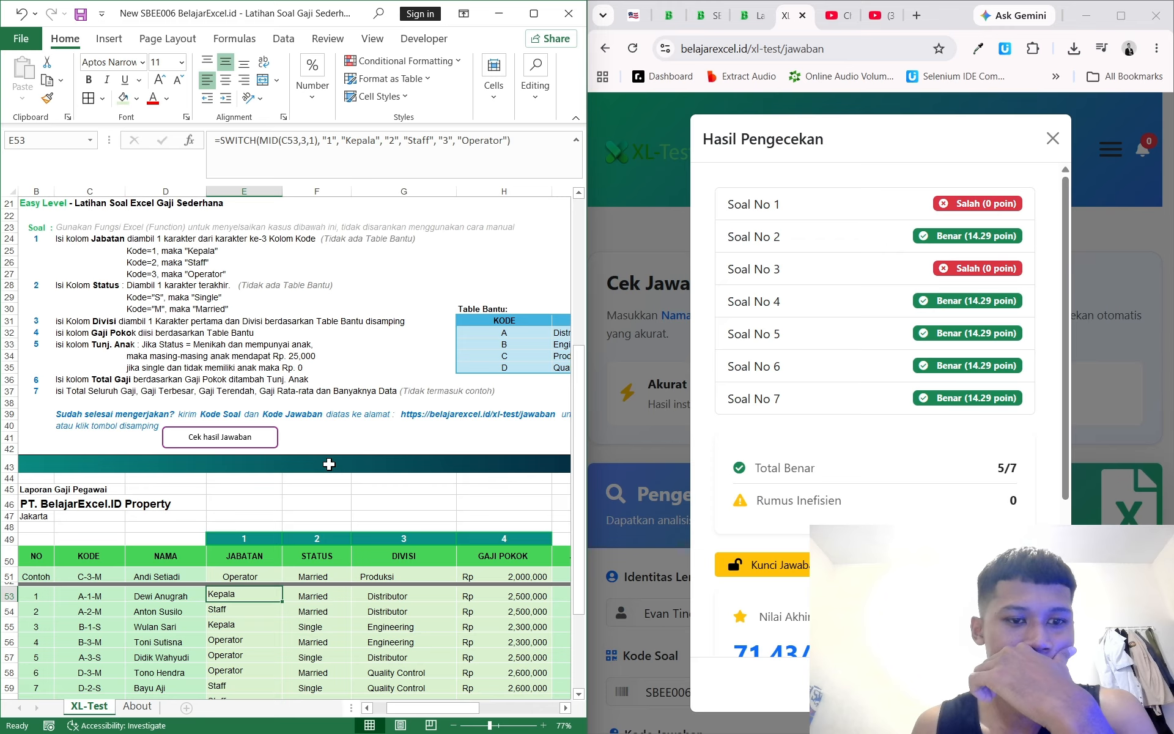
scroll(329, 464, down, 2)
scroll(329, 464, down, 2)
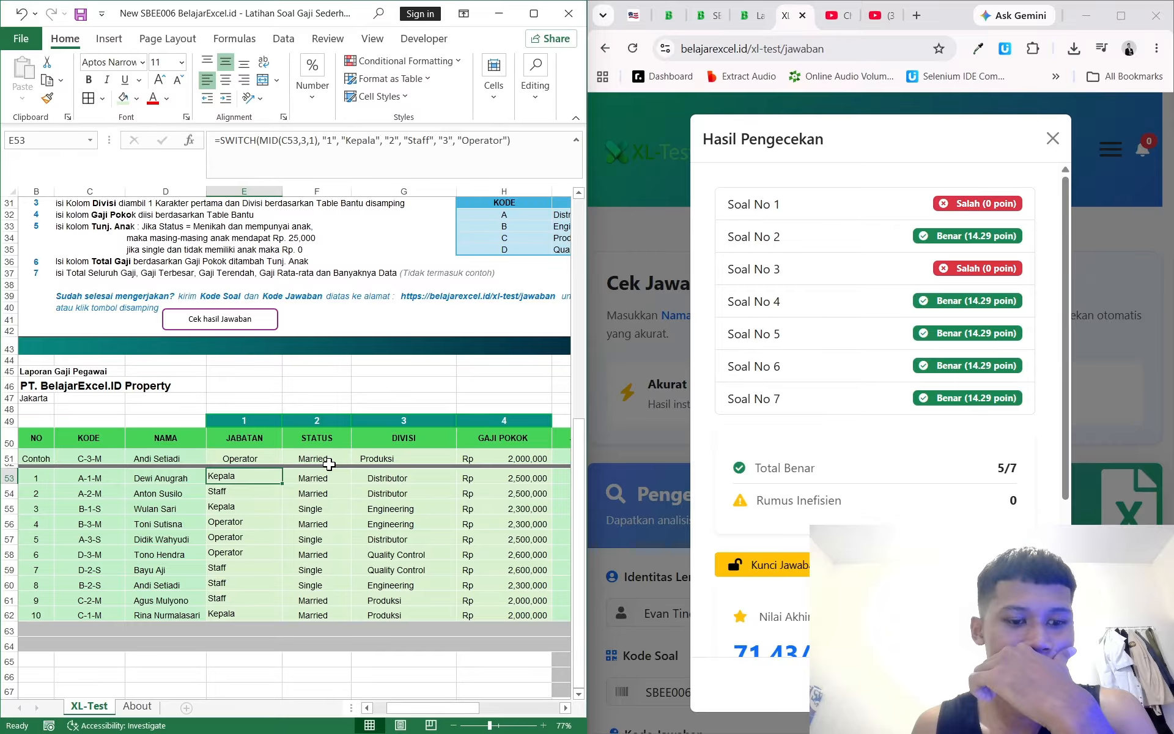
scroll(329, 464, up, 2)
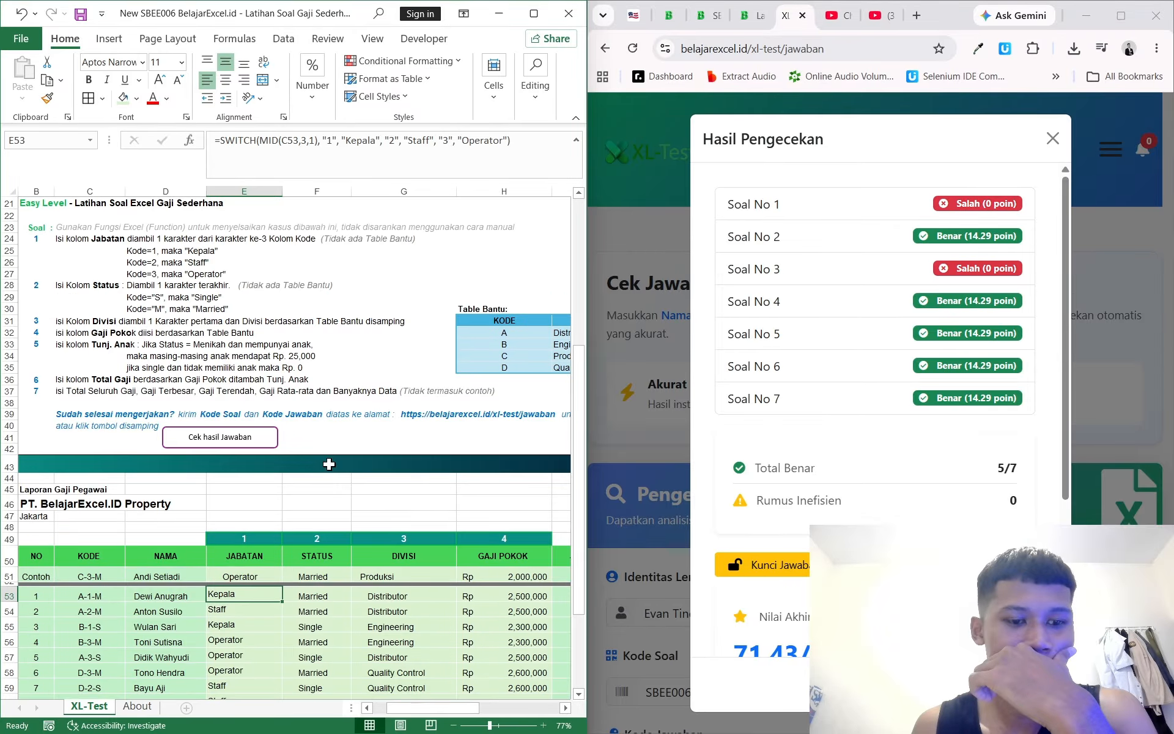
Clear the formulas from the Jabatan column in E53:E62, leaving E53 as the active cell
scroll(329, 464, down, 2)
click(303, 505)
drag(256, 478, 257, 620)
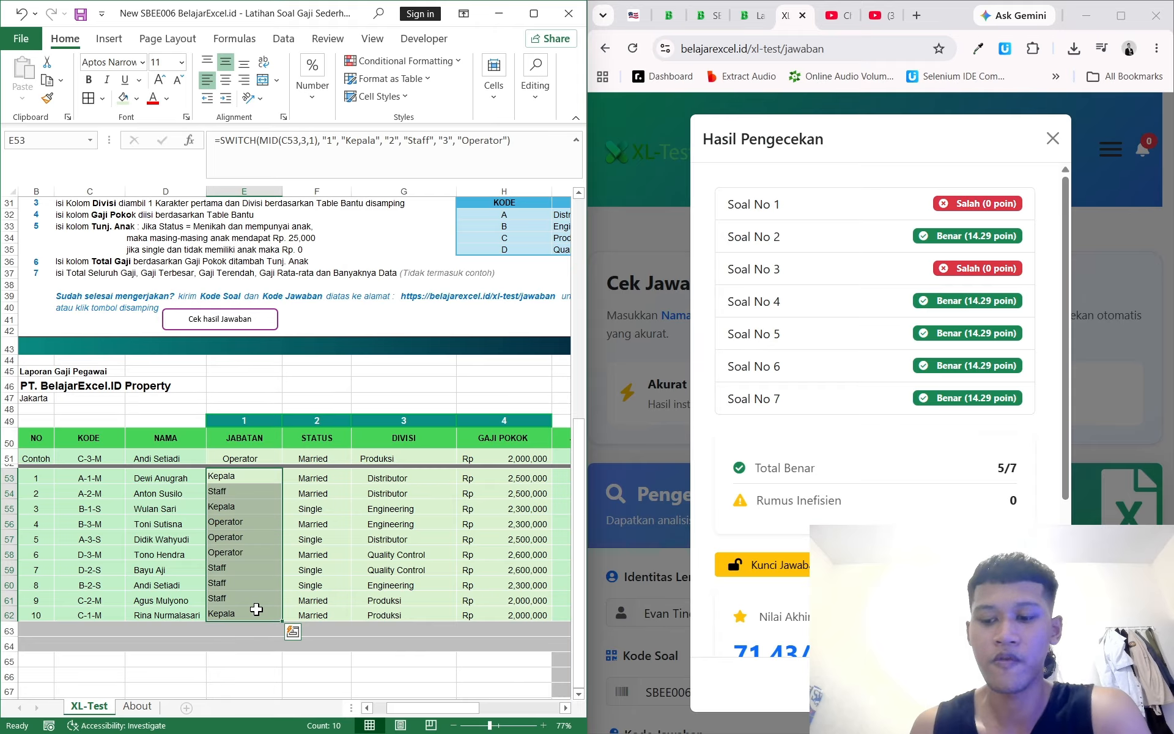
key(Delete)
click(249, 492)
click(249, 476)
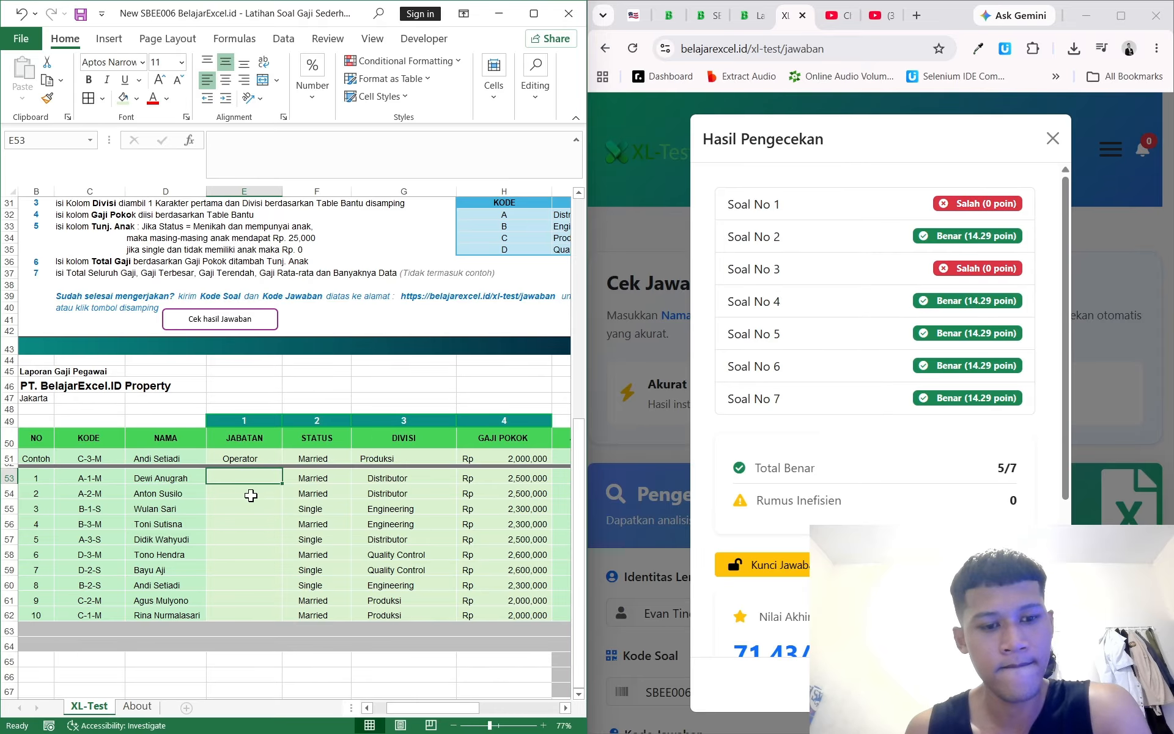
click(252, 496)
click(246, 475)
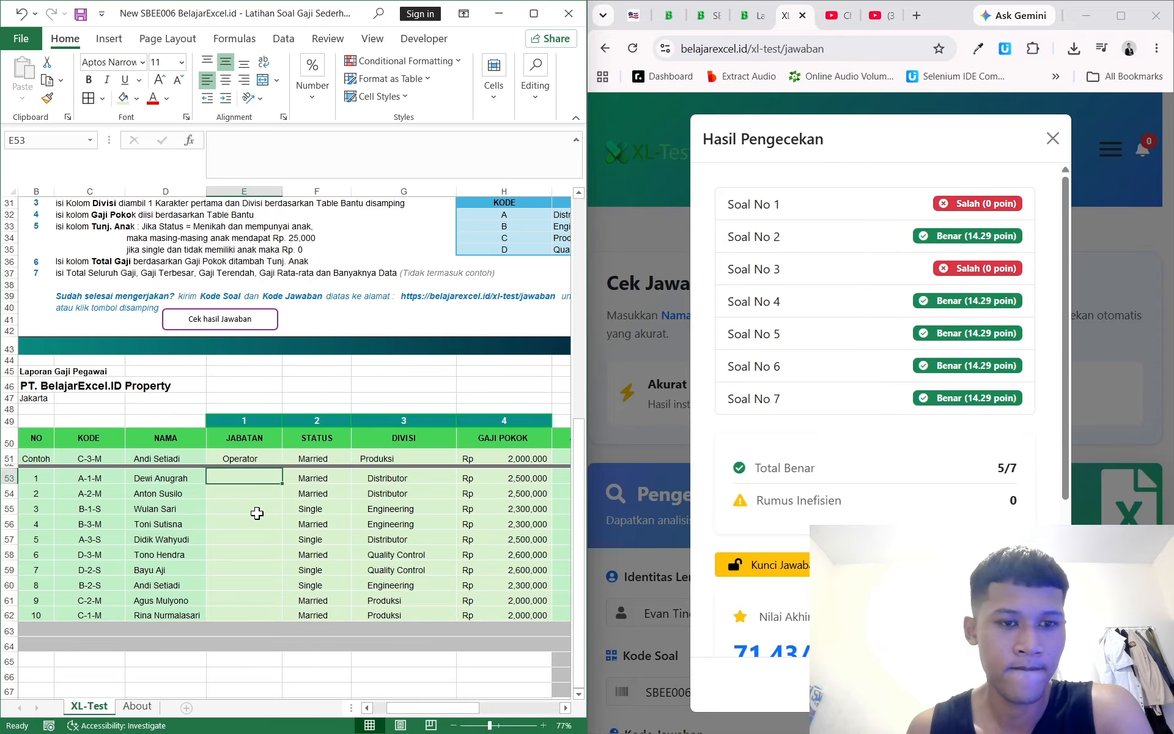
Begin an IF formula in E53 that returns "Kepala" when value(mid(C53,3,1)) equals "1"
scroll(257, 514, up, 2)
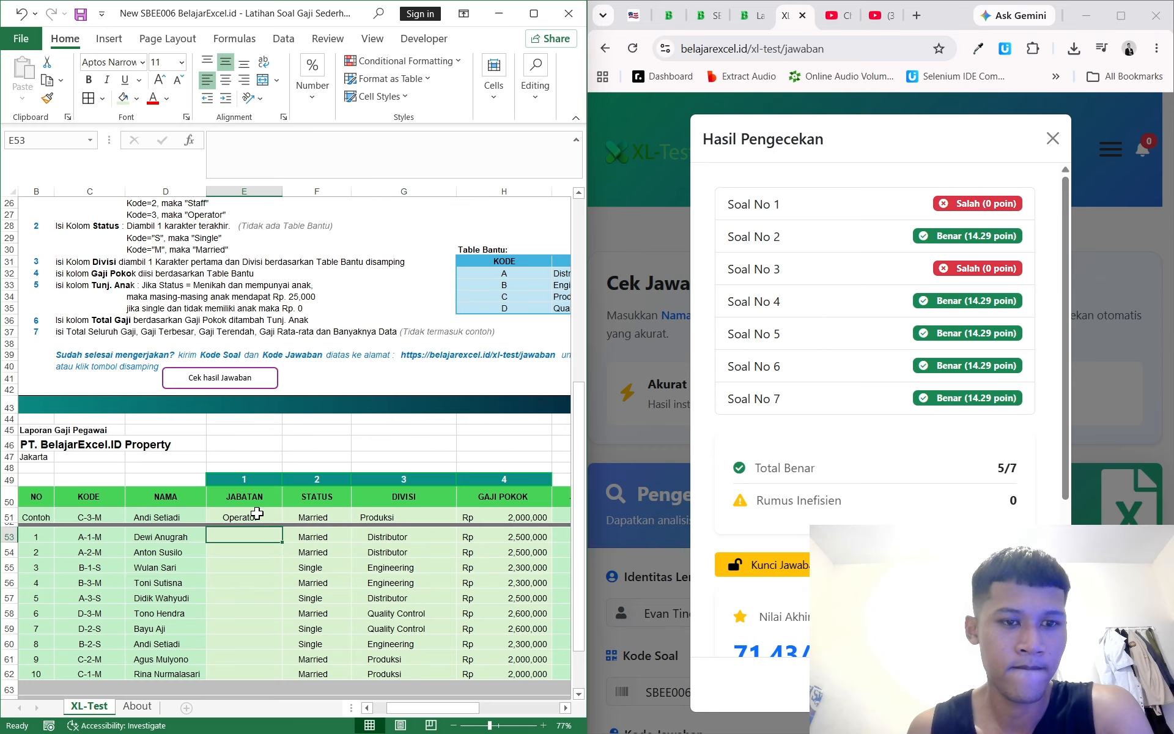
text(=)
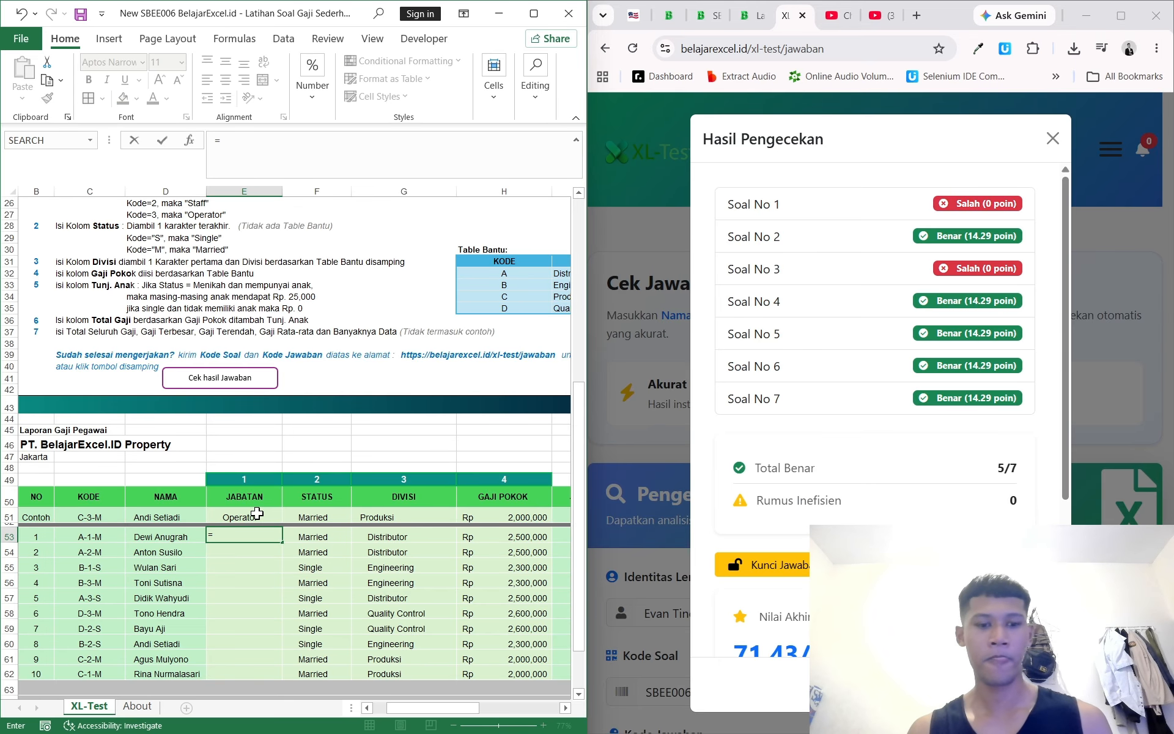
text(if(value)
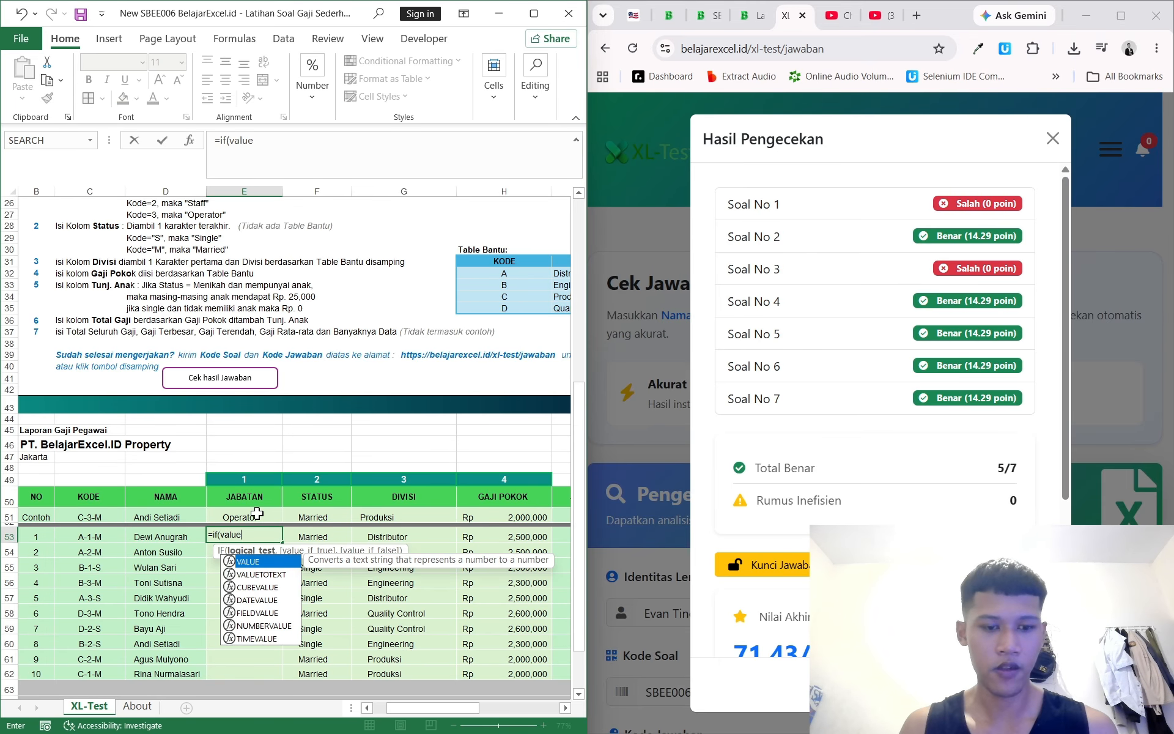
text((mid()
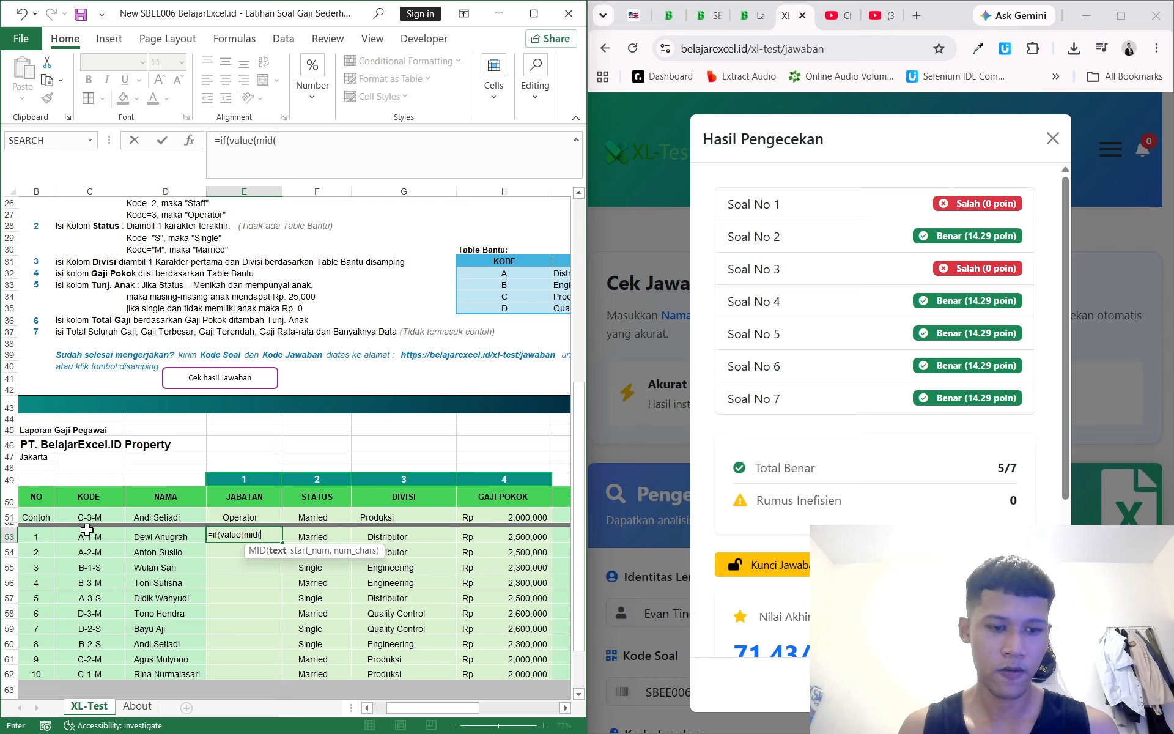
click(88, 530)
text(,1)
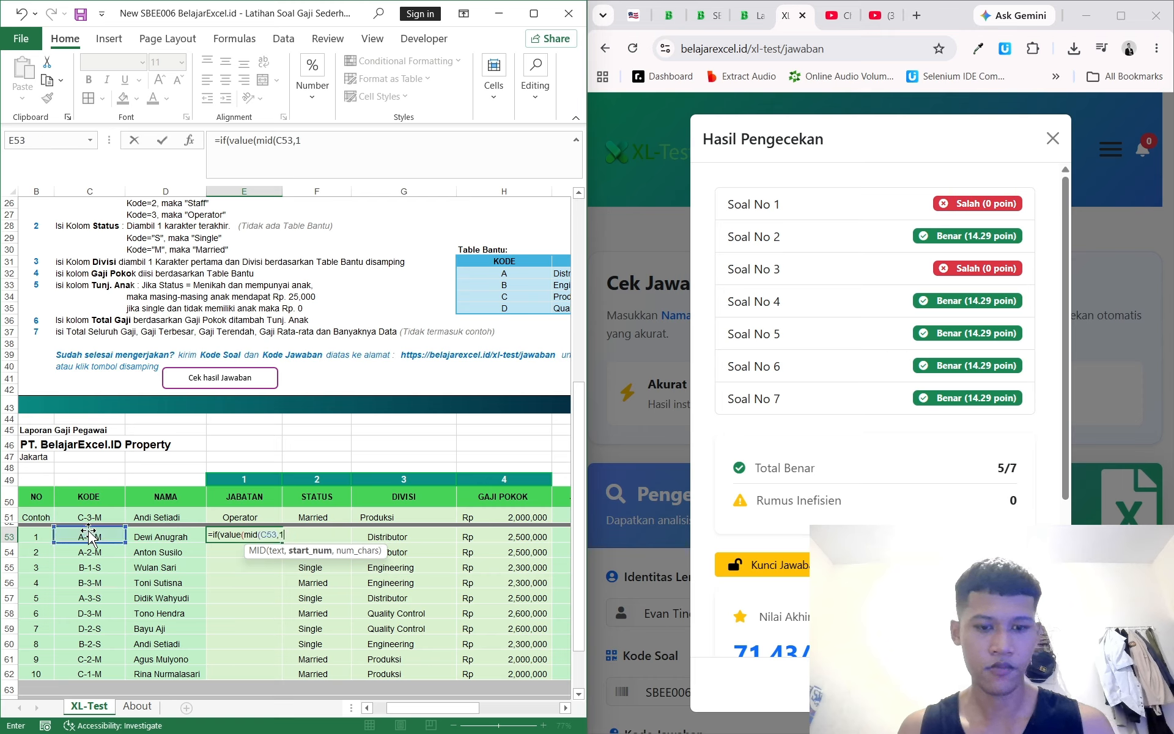
key(BackSpace)
text(3,1)
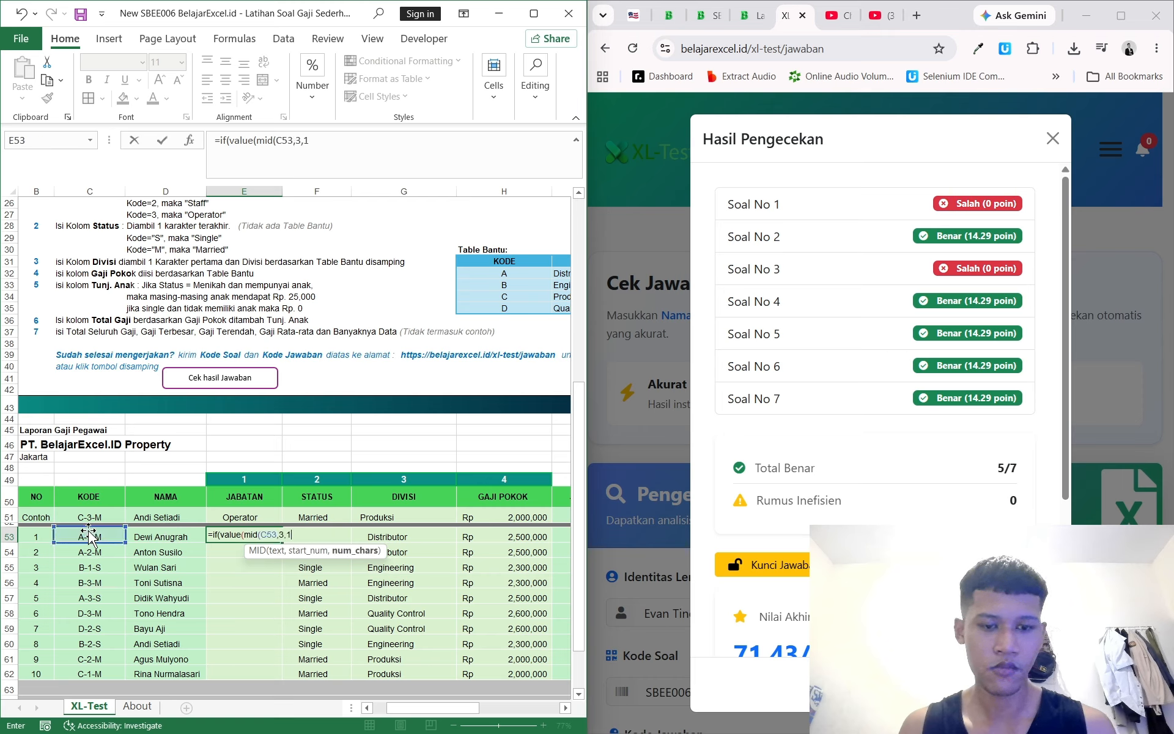
text()),)
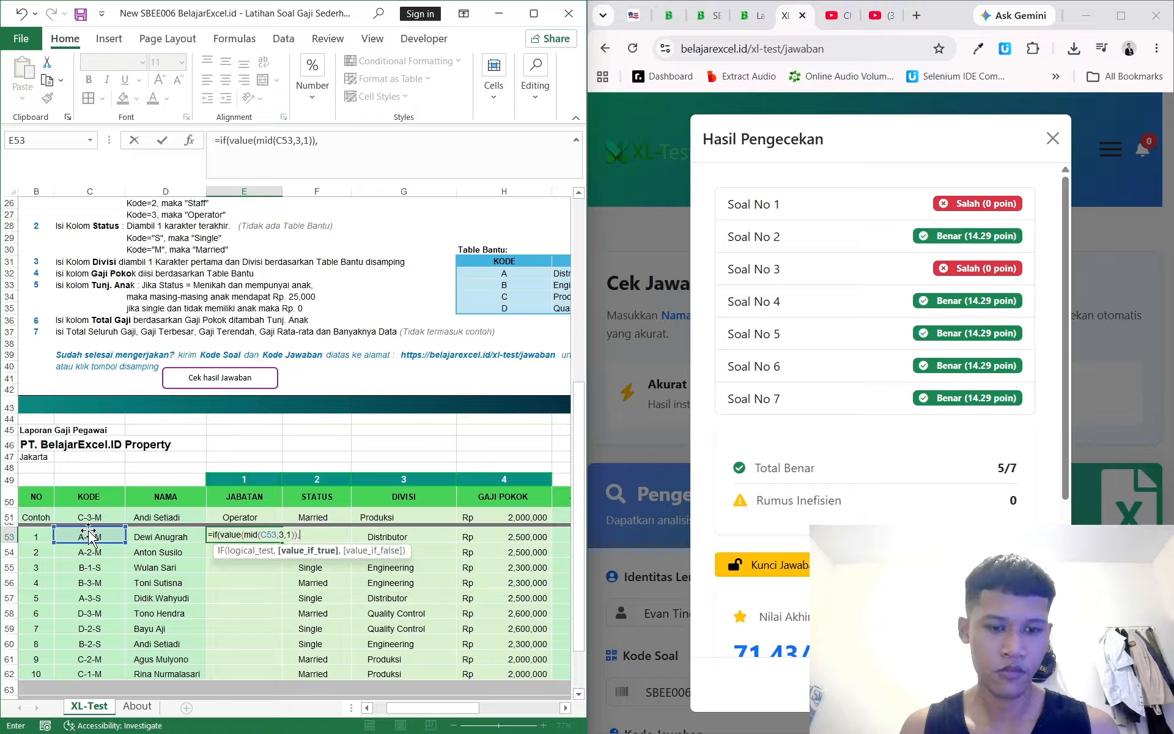
key(BackSpace)
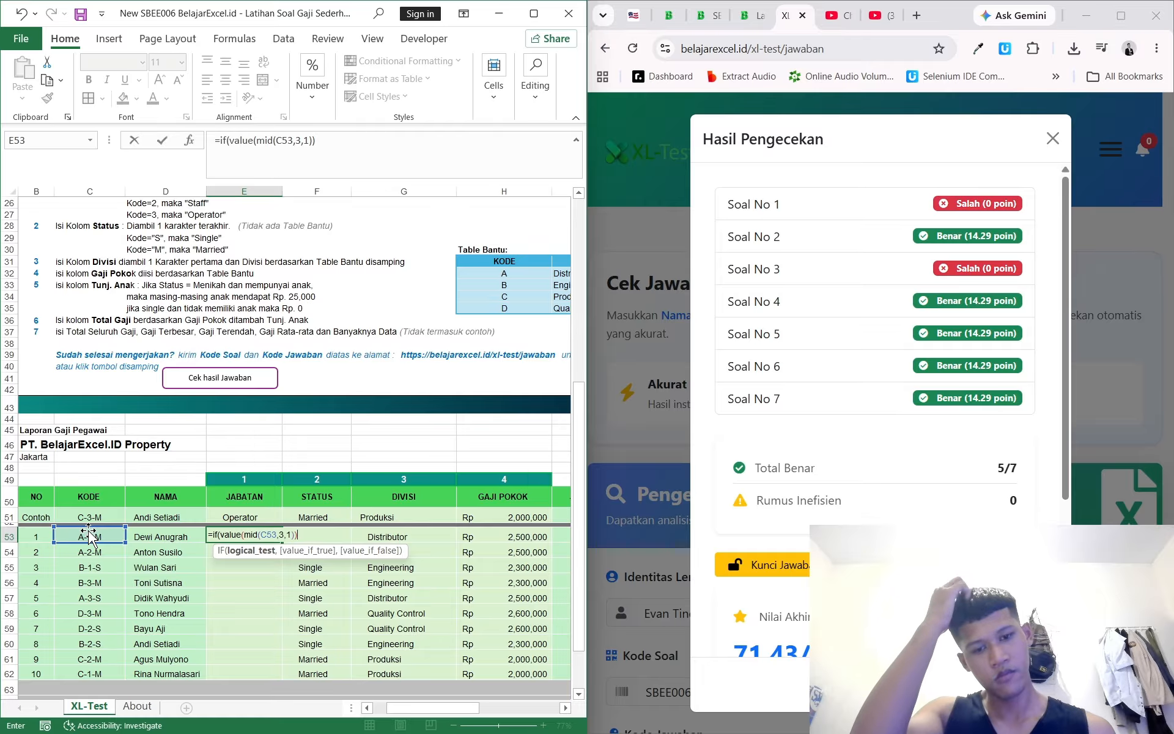
text(=")
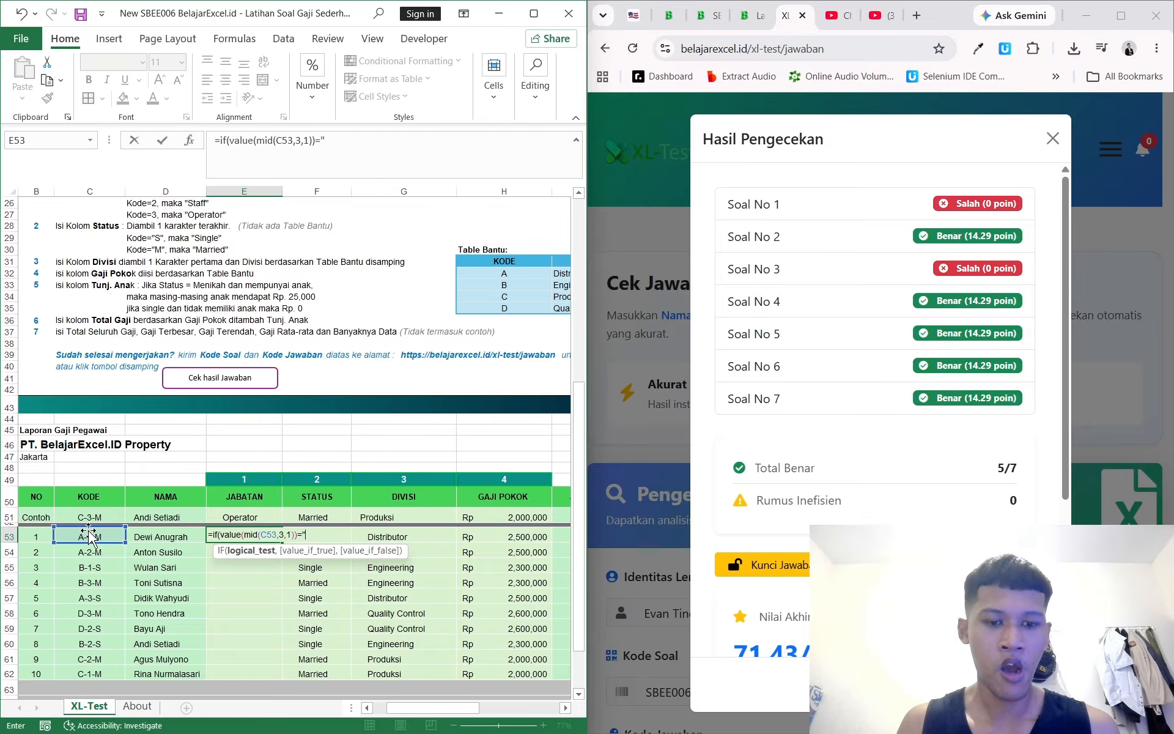
text(1", ")
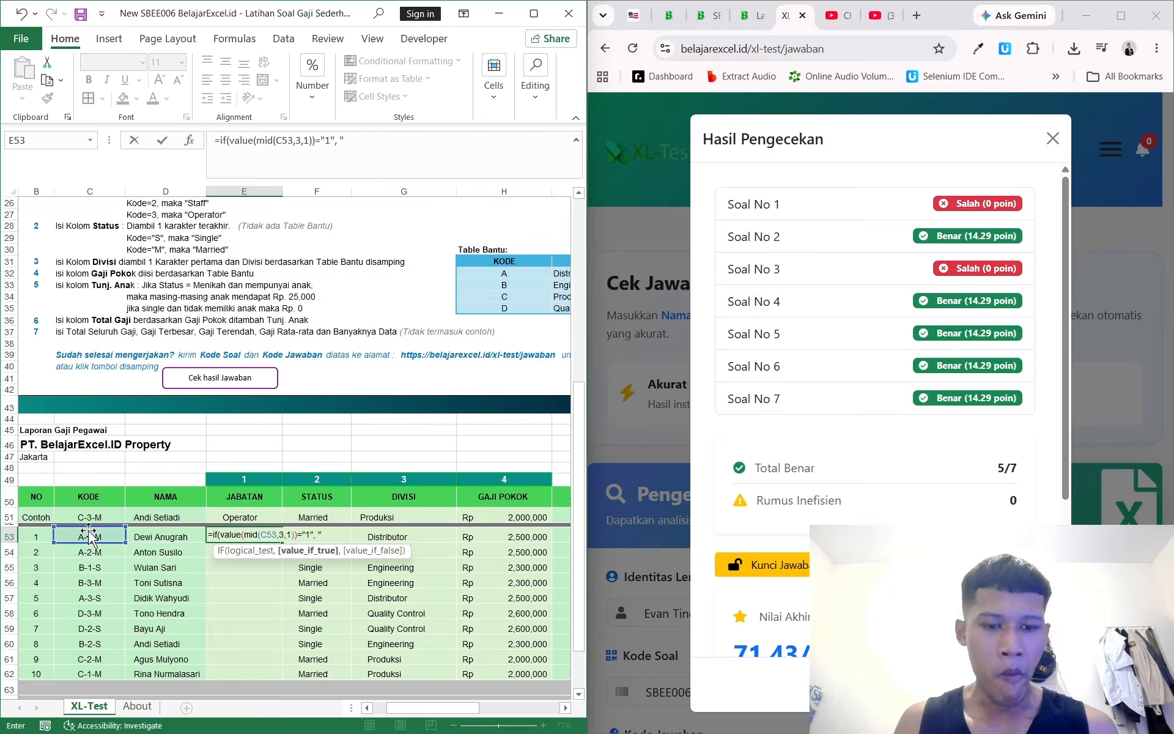
text(Kepala", )
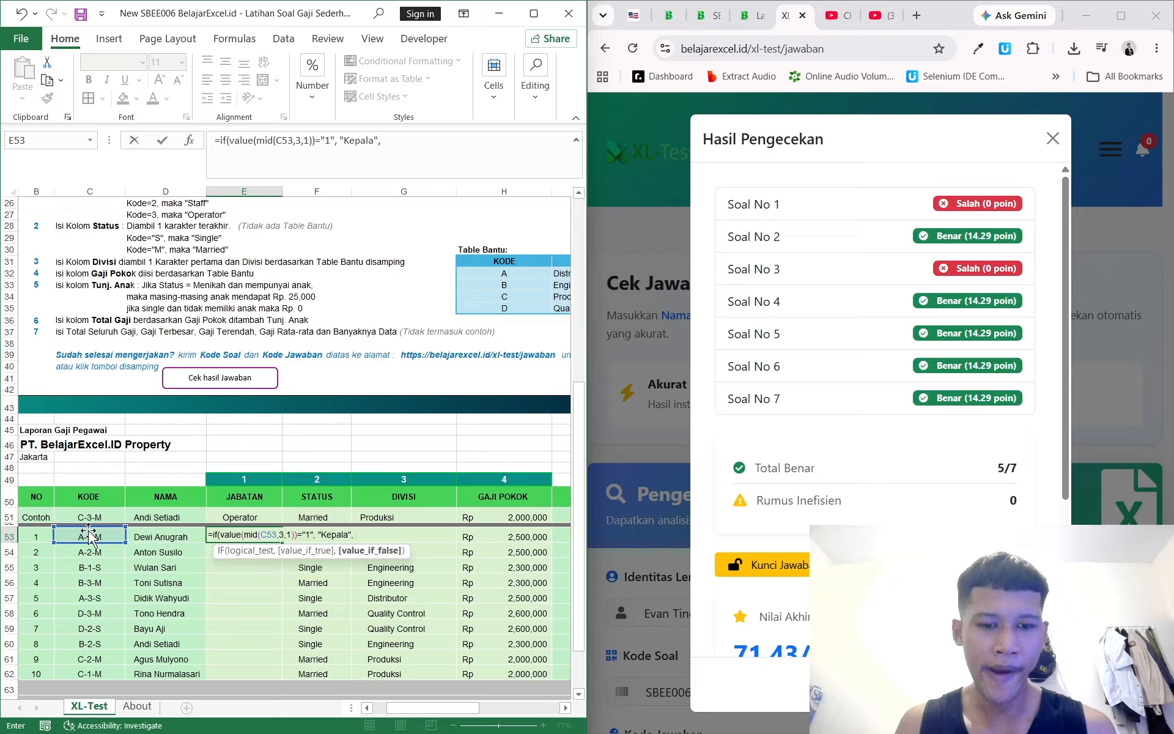
Nest a second IF in the E53 formula as if(value(mid(c53,3,1)="2", "Staff", for the false case
text(if)
key(BackSpace)
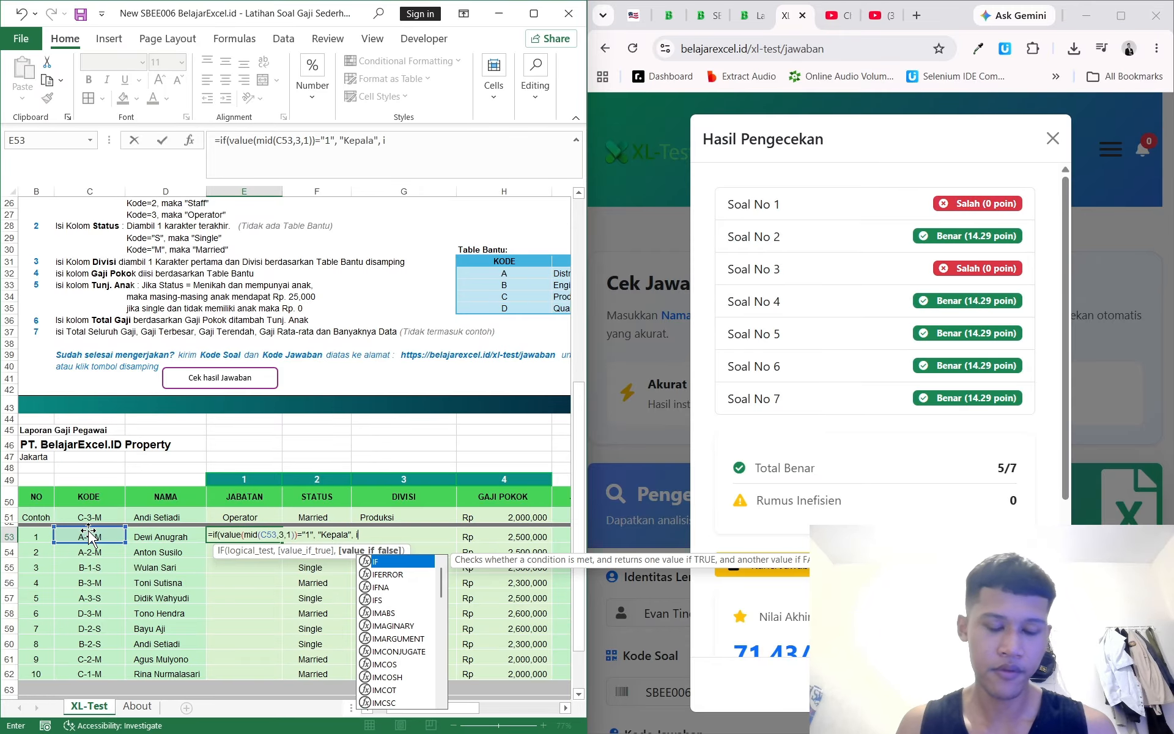
key(BackSpace)
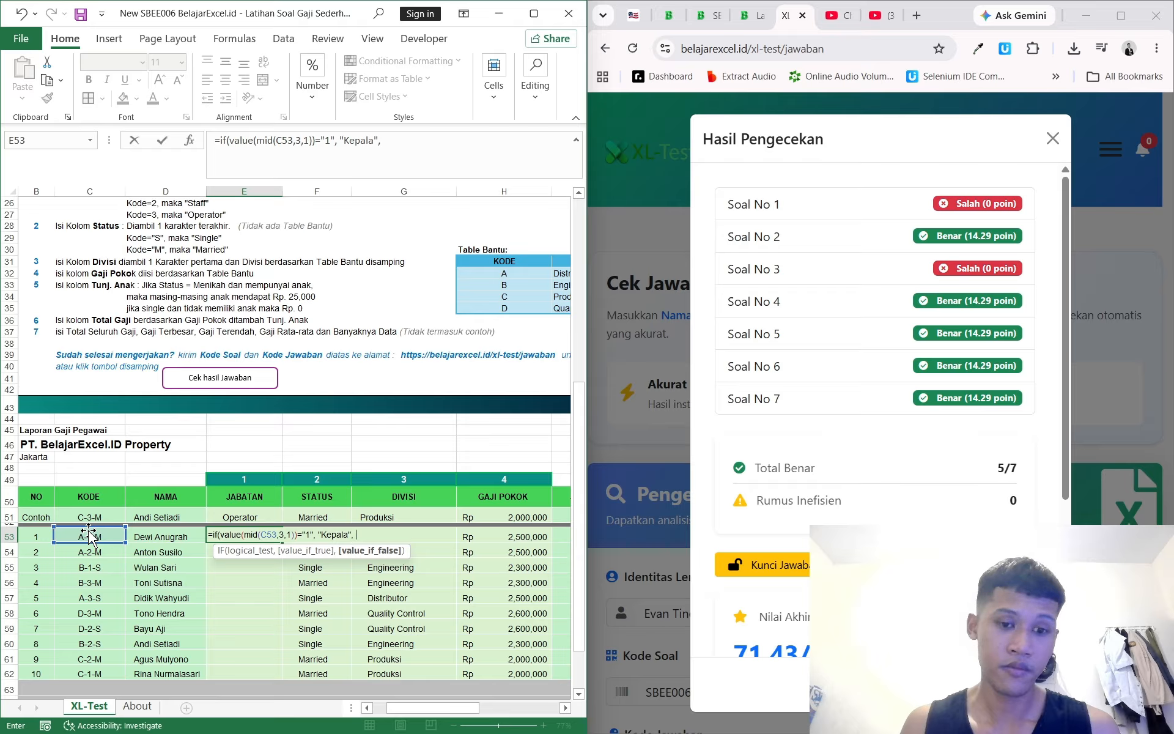
text(if(mid)
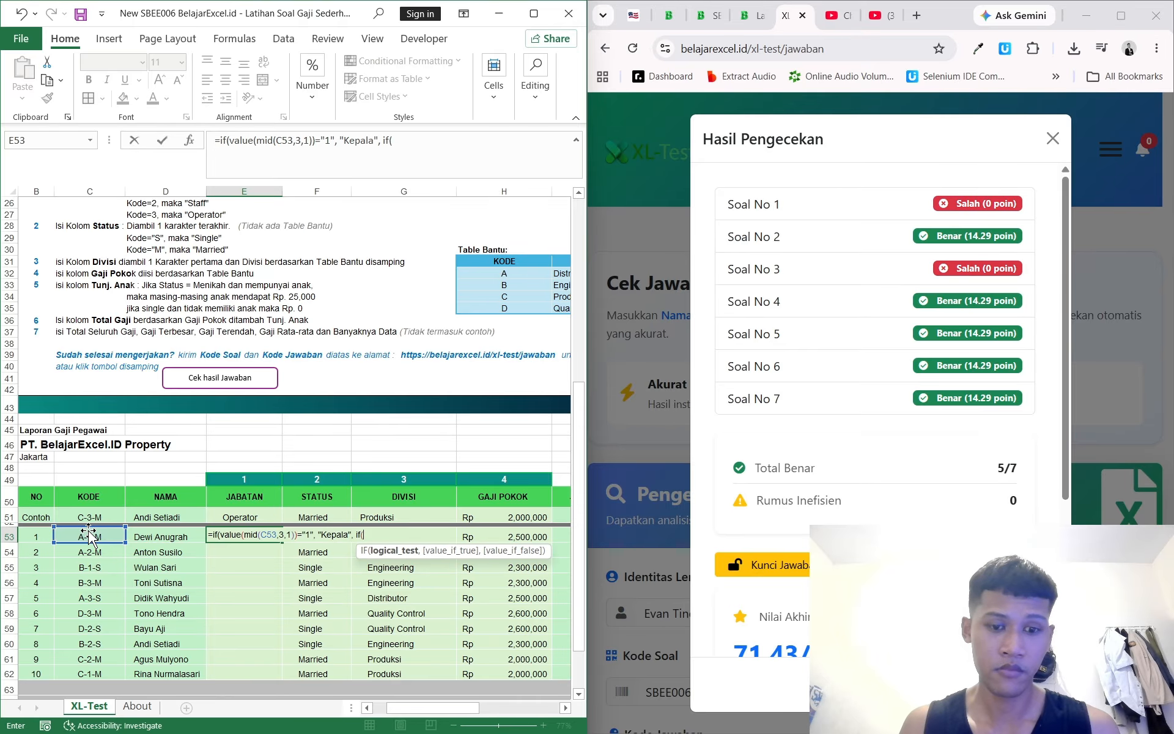
key(BackSpace)
key(BackSpace)
key(BackSpace)
text(value)
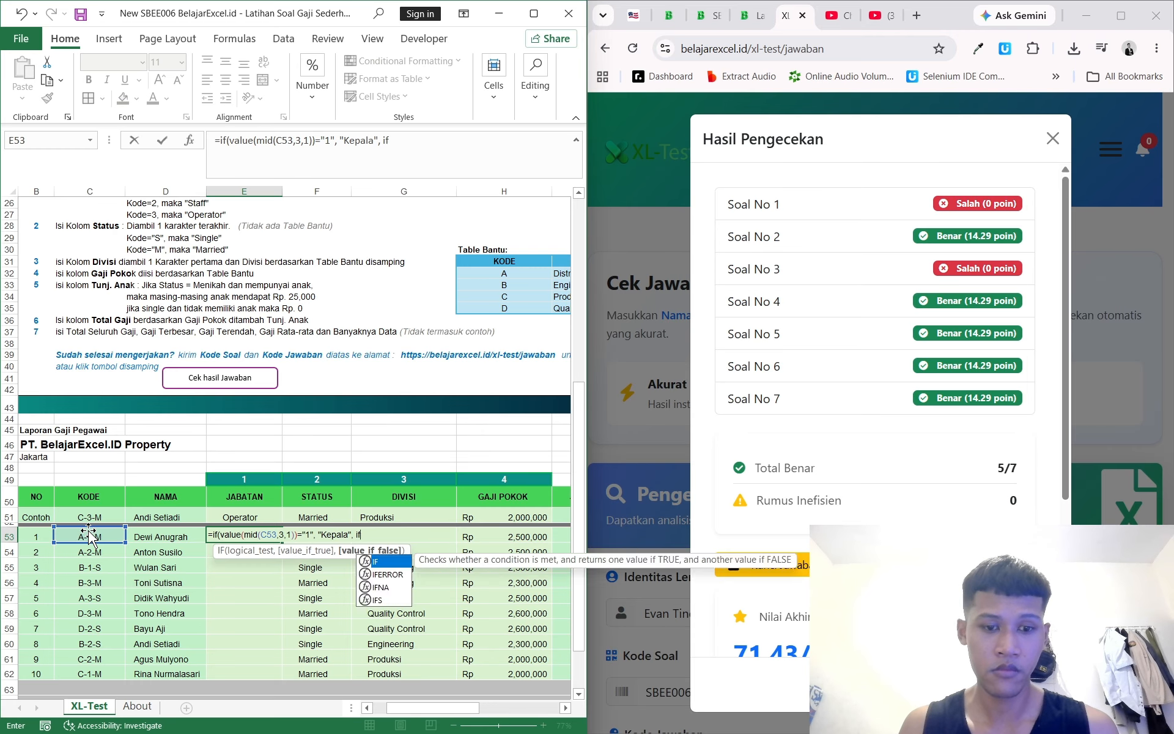
text((mid()
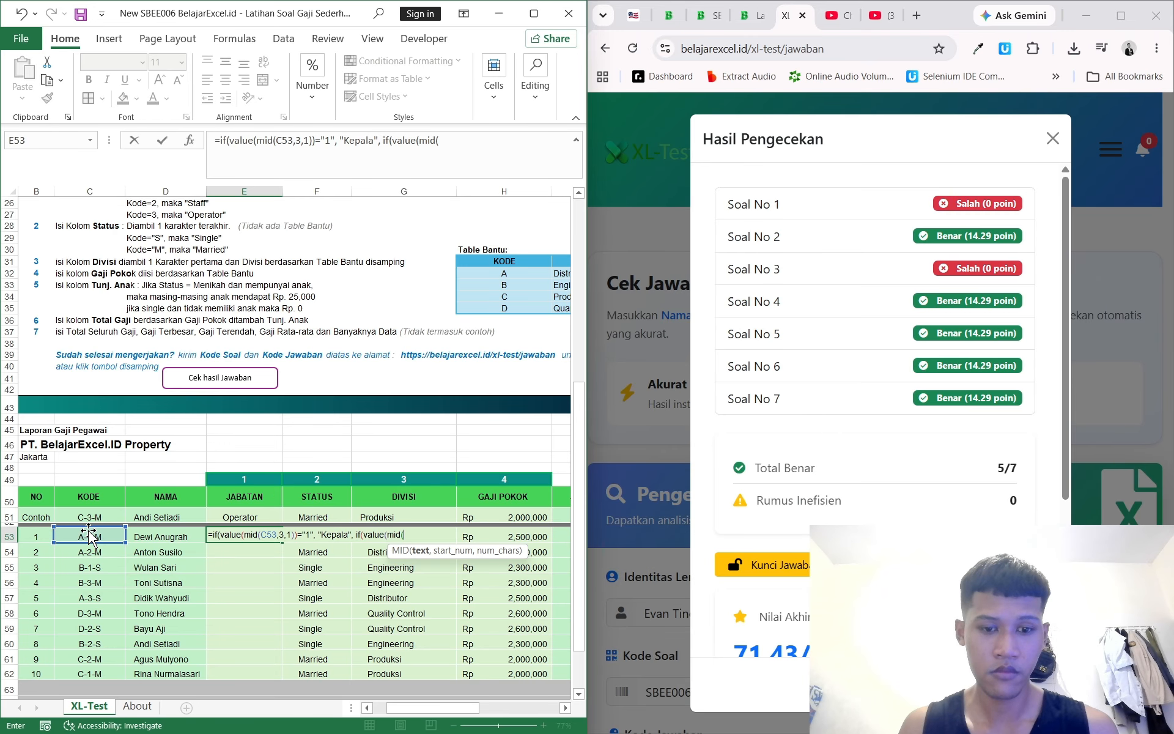
text(c53,)
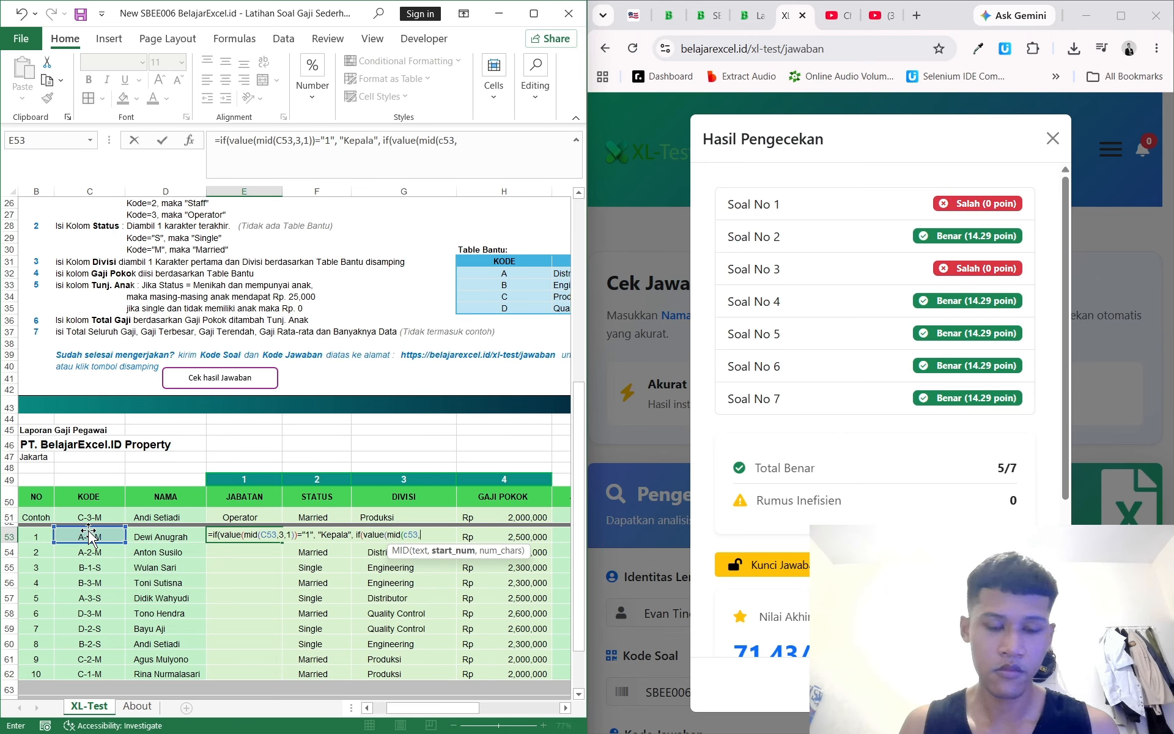
text(3,1)=)
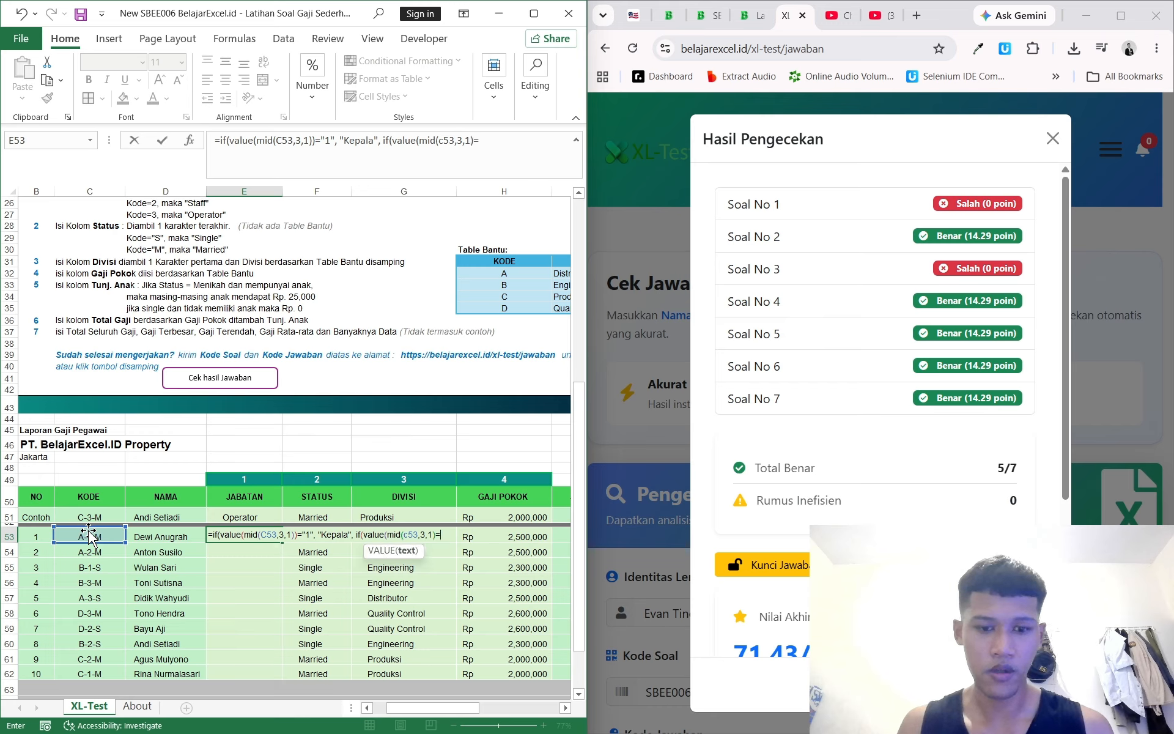
text(")
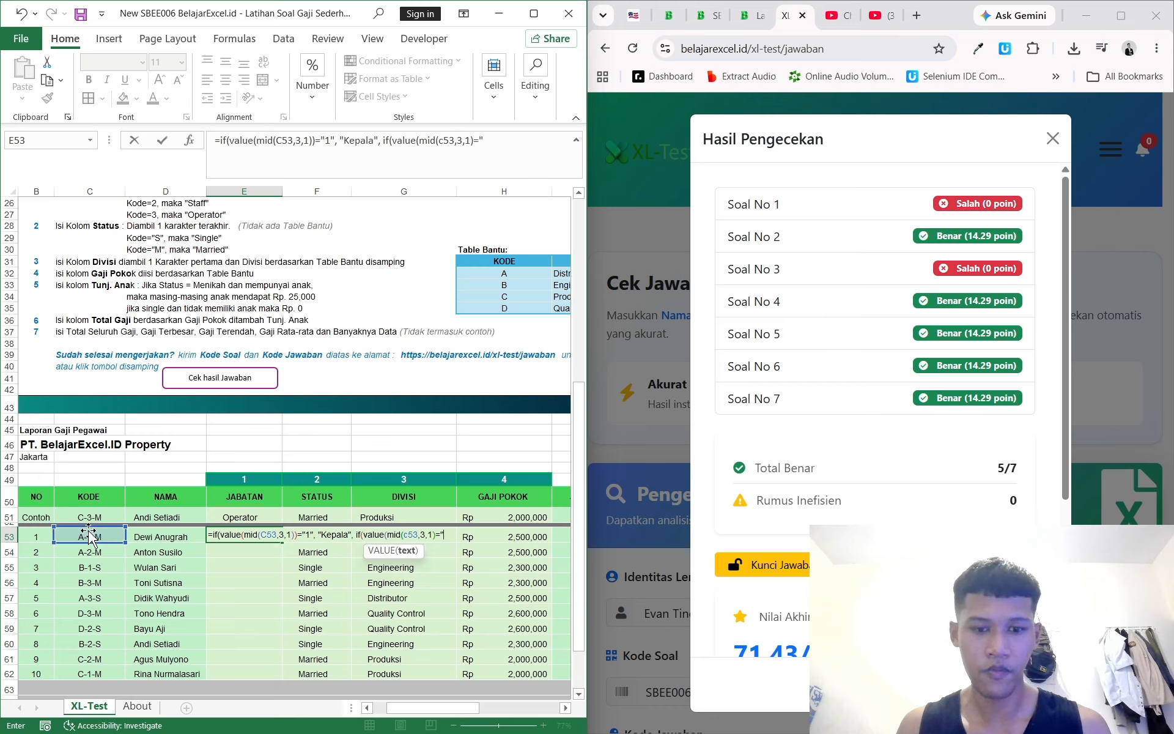
text(2", ")
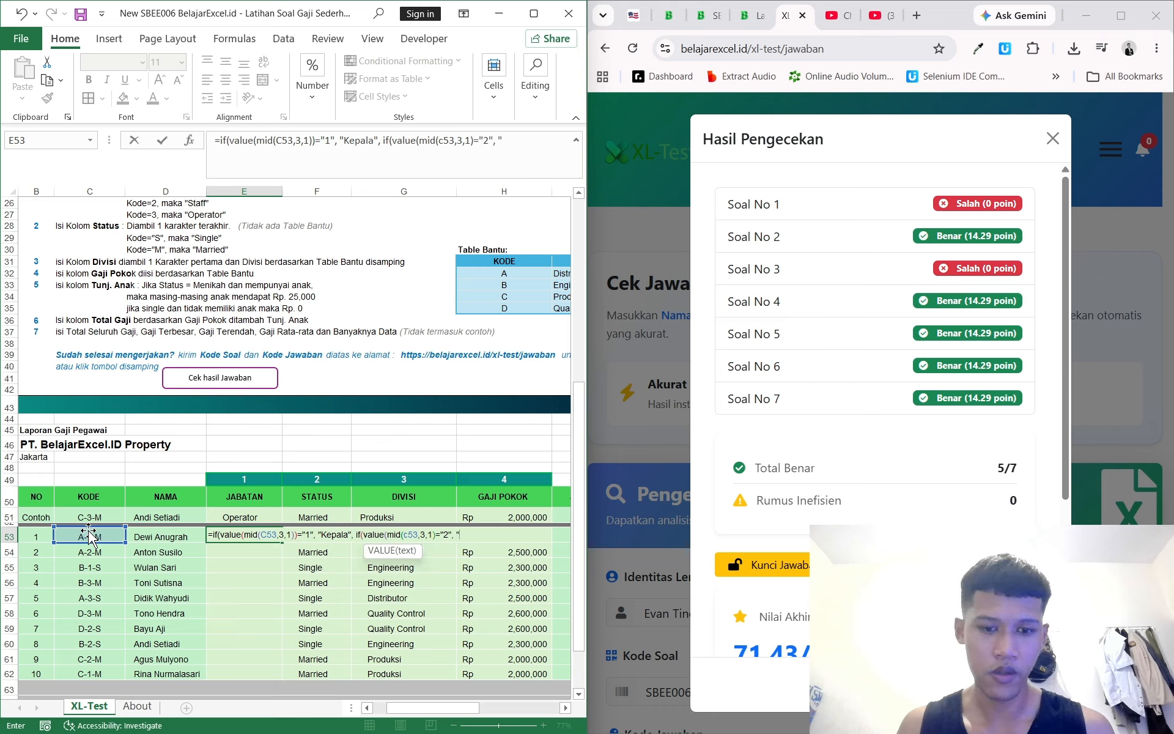
text(Staff",)
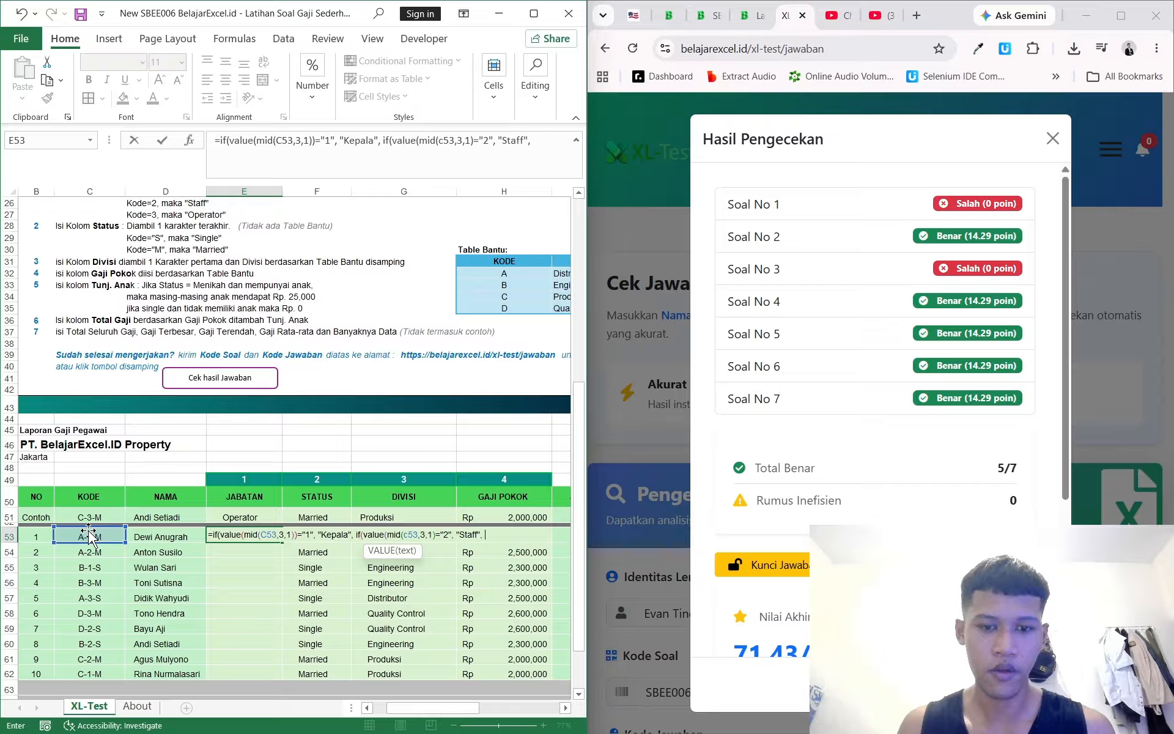
Add "Operator" as the final alternative, close the formula with three parentheses and try to enter it in E53
text( "Operator)
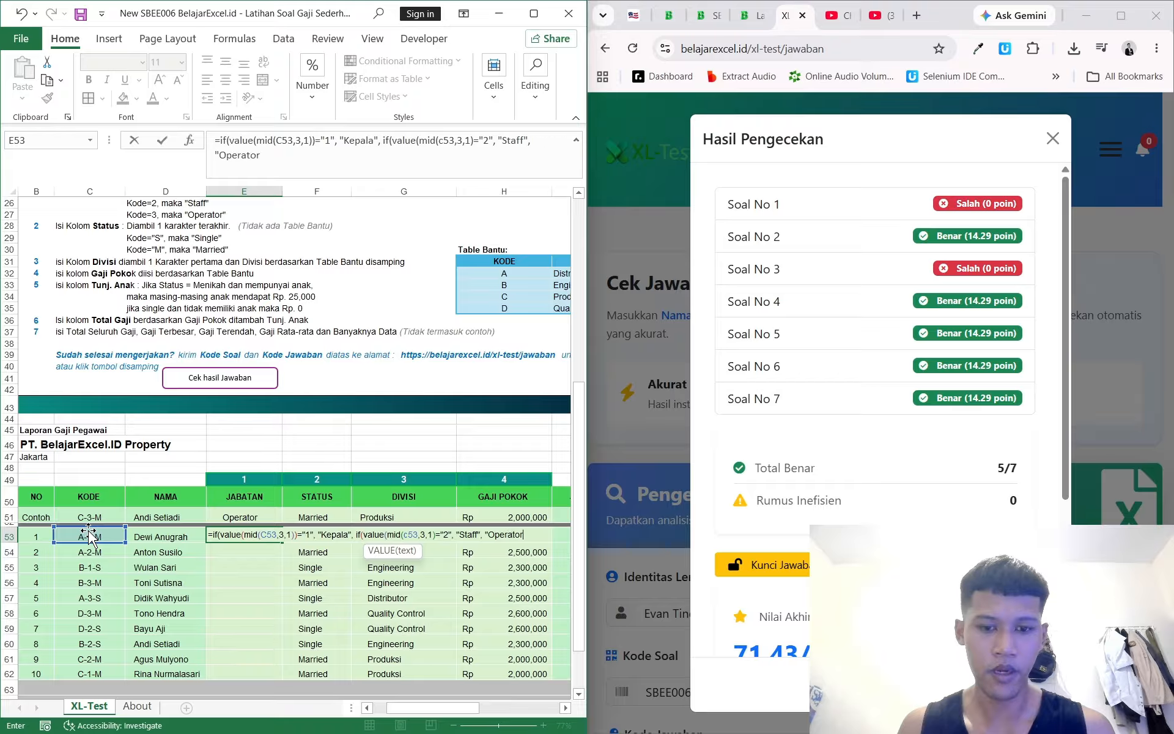
text(")))
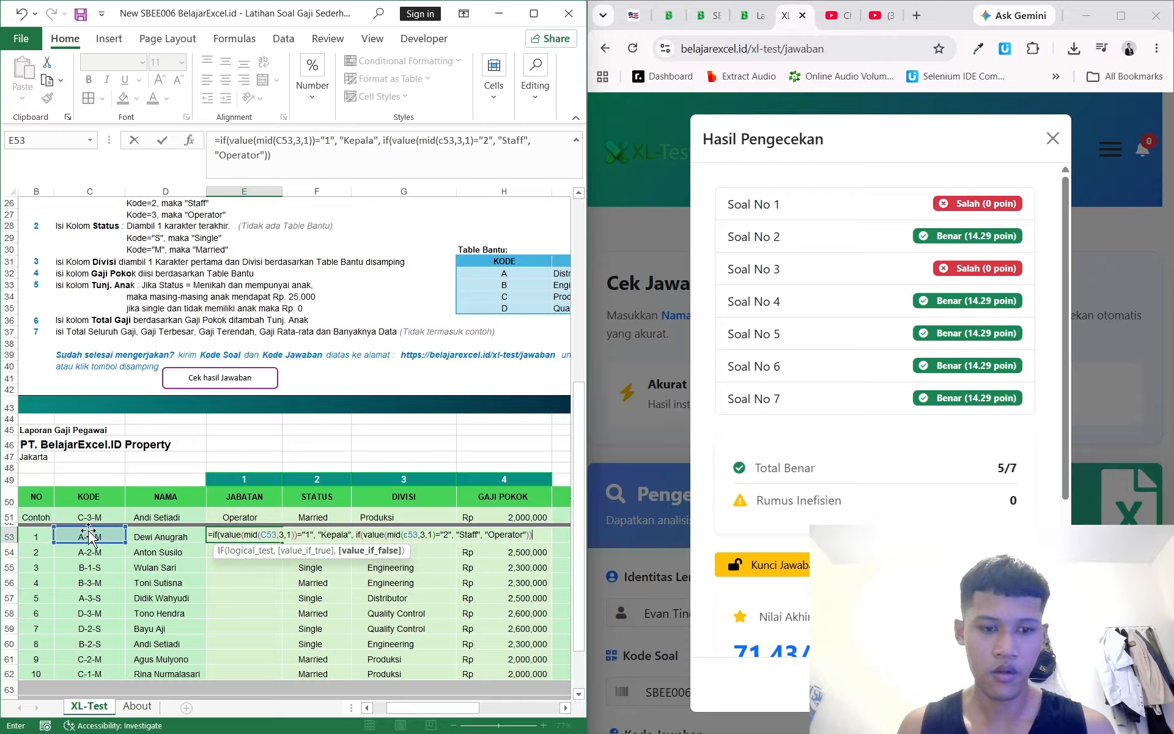
text())
key(Return)
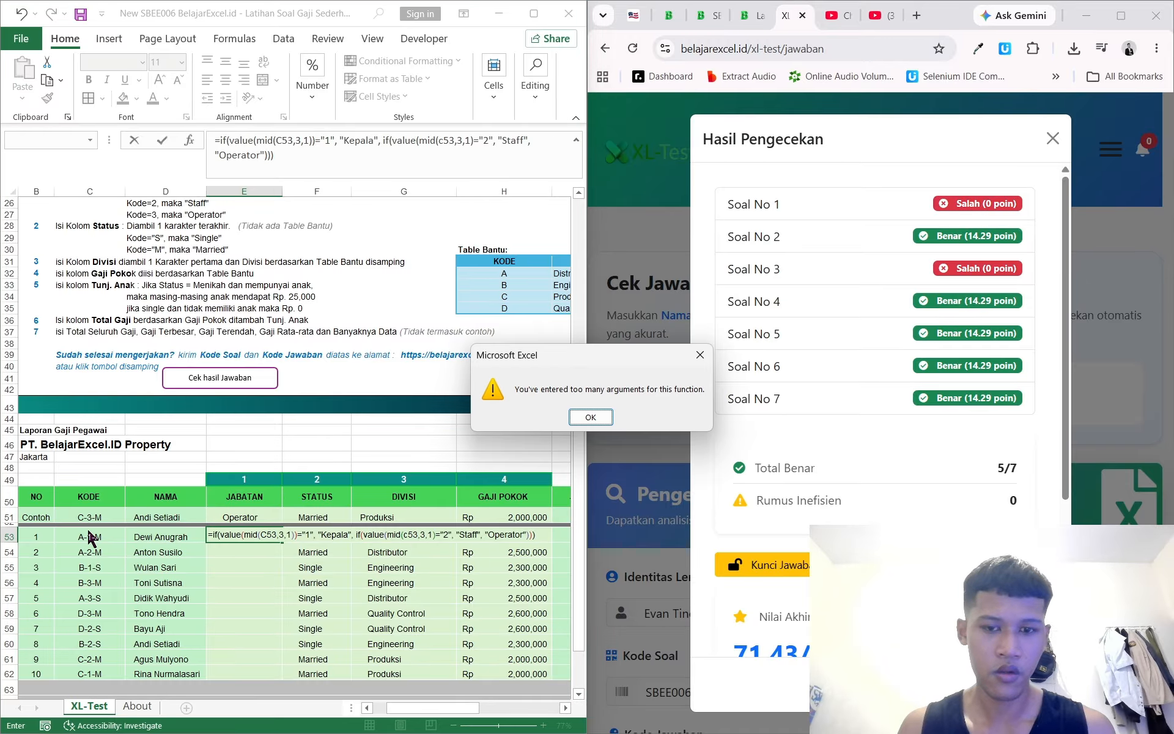
Close the second VALUE(MID(C53,3,1)) with its missing parenthesis, reduce the end of the E53 formula to two parentheses and enter it
click(591, 417)
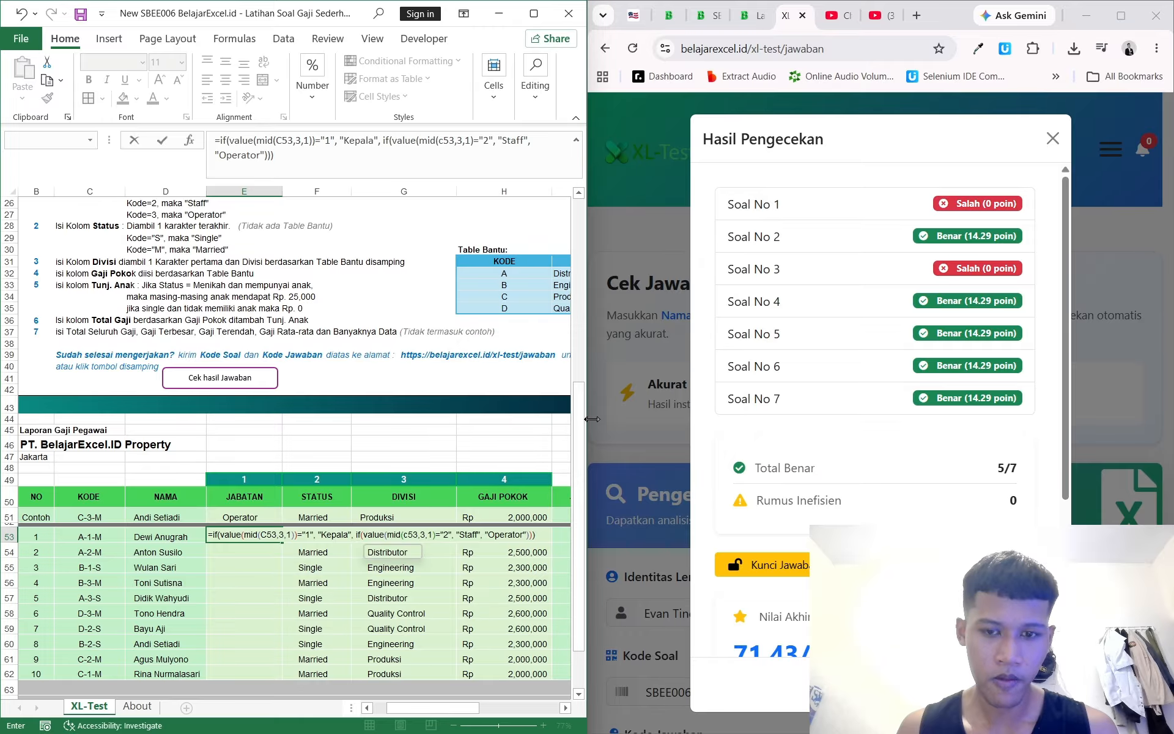
click(436, 536)
text())
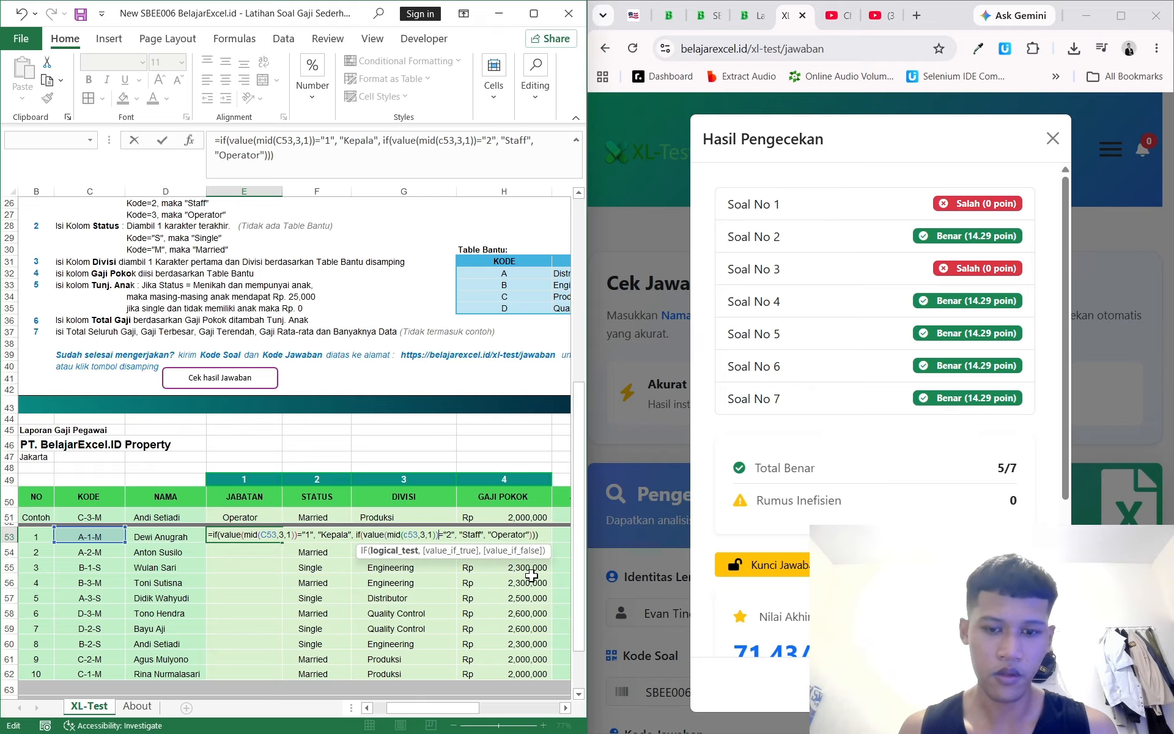
click(549, 535)
key(BackSpace)
key(BackSpace)
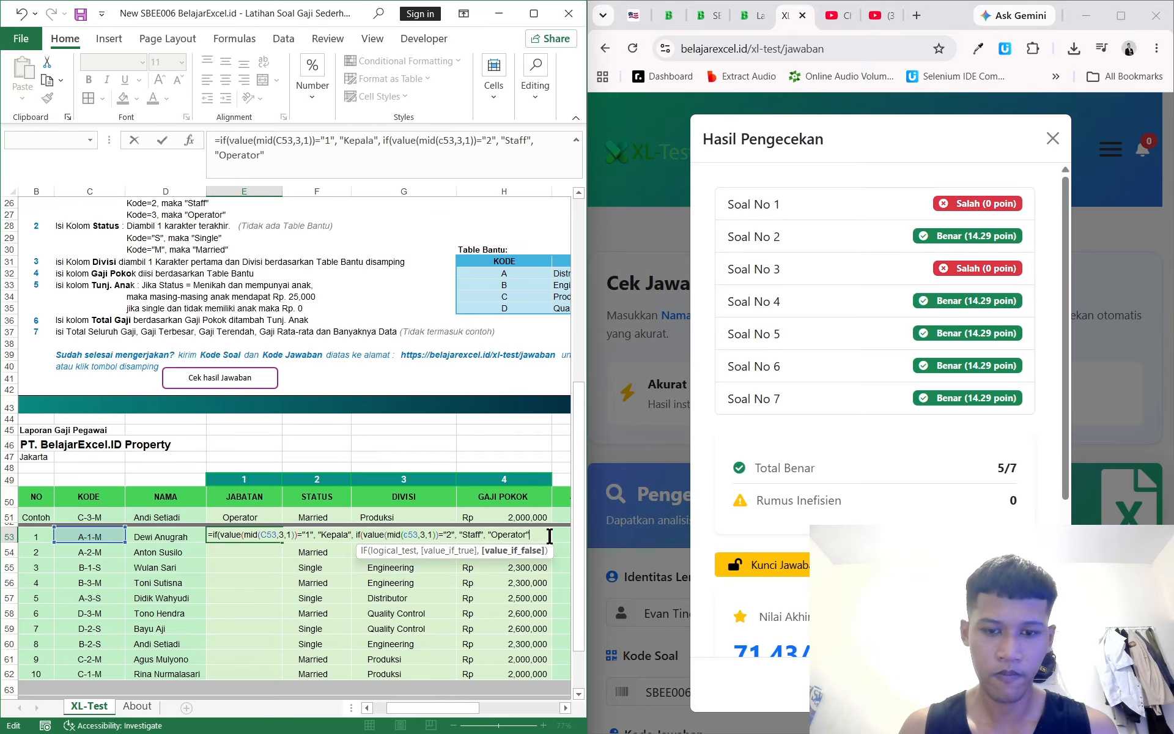
key(Return)
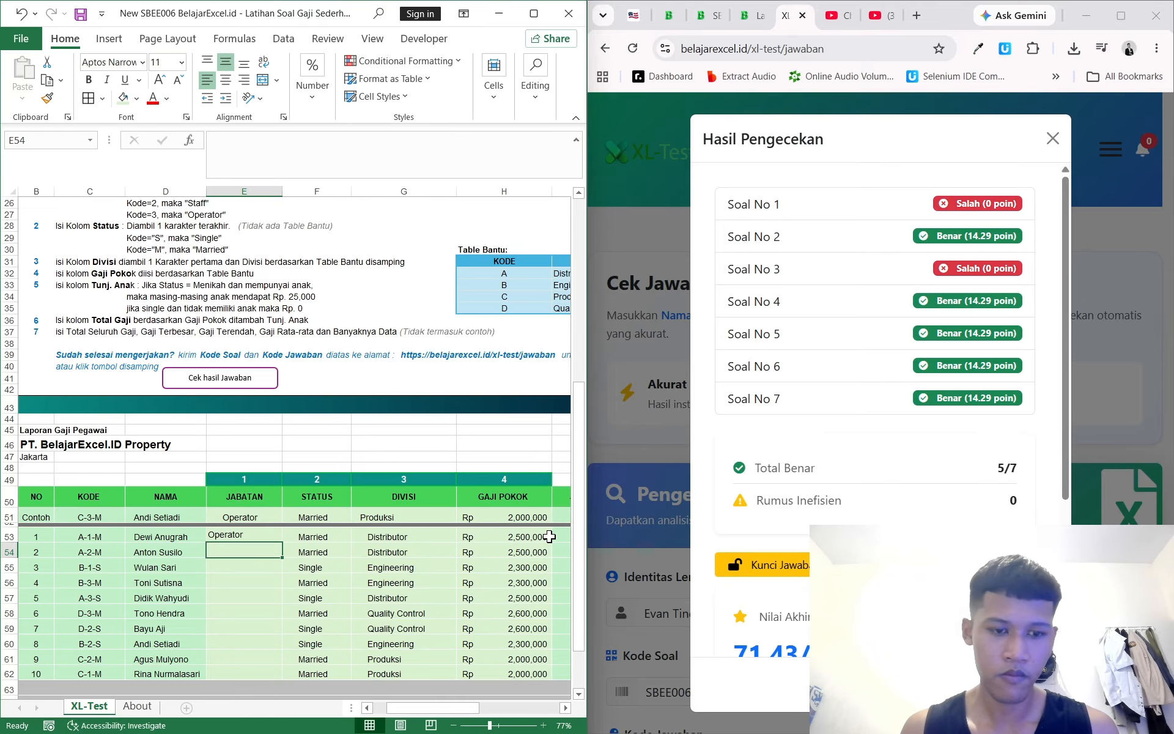
Fill the Jabatan formula from E53 down to E62
scroll(267, 522, down, 2)
click(254, 478)
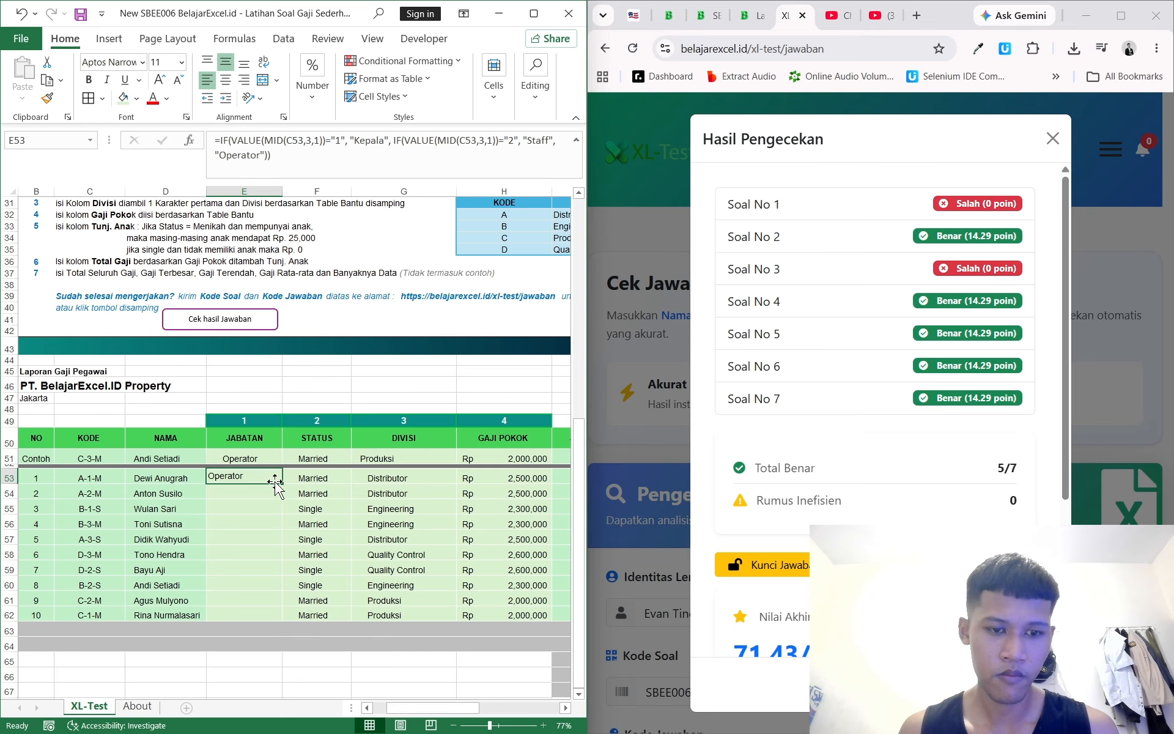
drag(283, 484, 277, 611)
Copy the answer code from G17 into the checker's Kode Jawaban field, submit it and review the results for each question
scroll(369, 514, up, 5)
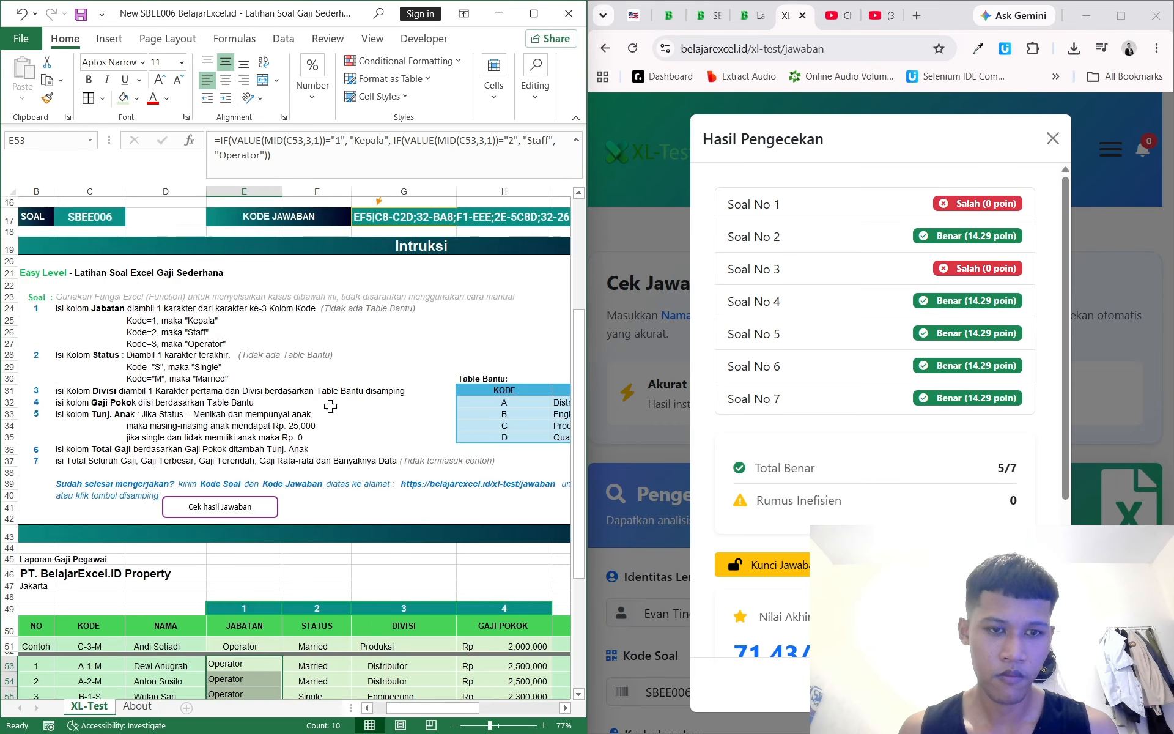
click(390, 218)
key(ctrl+c)
click(1052, 138)
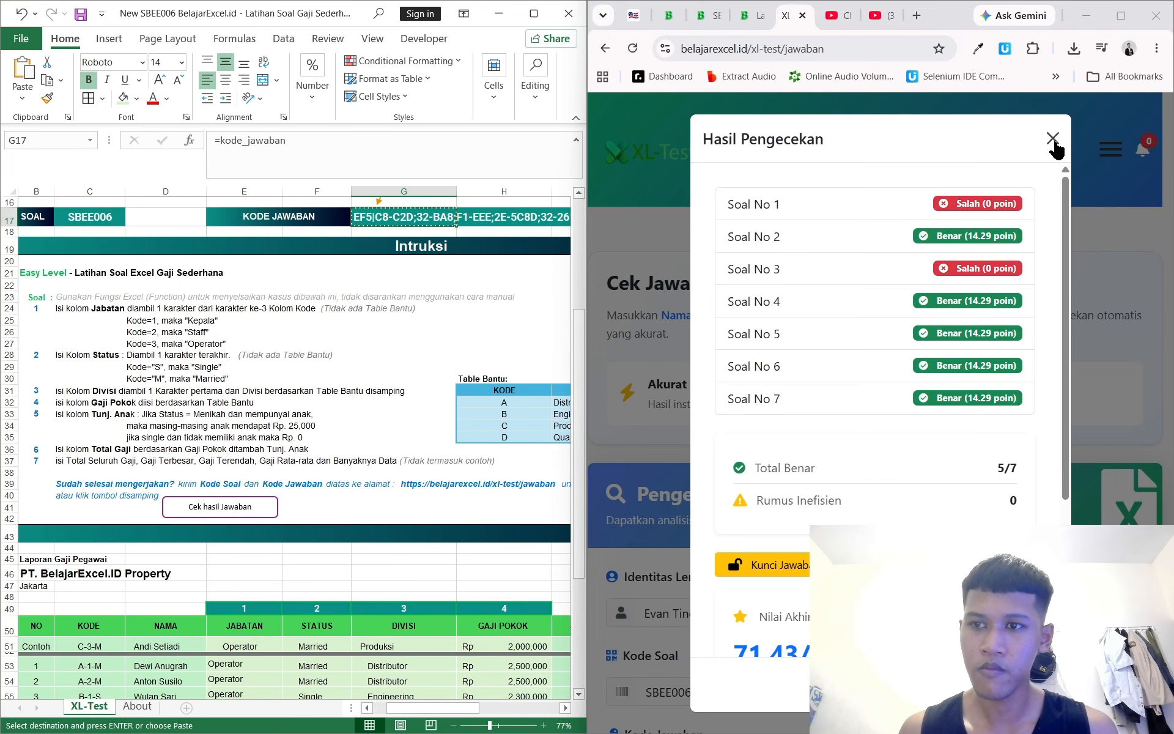
scroll(942, 363, down, 4)
click(794, 524)
key(ctrl+v)
click(874, 674)
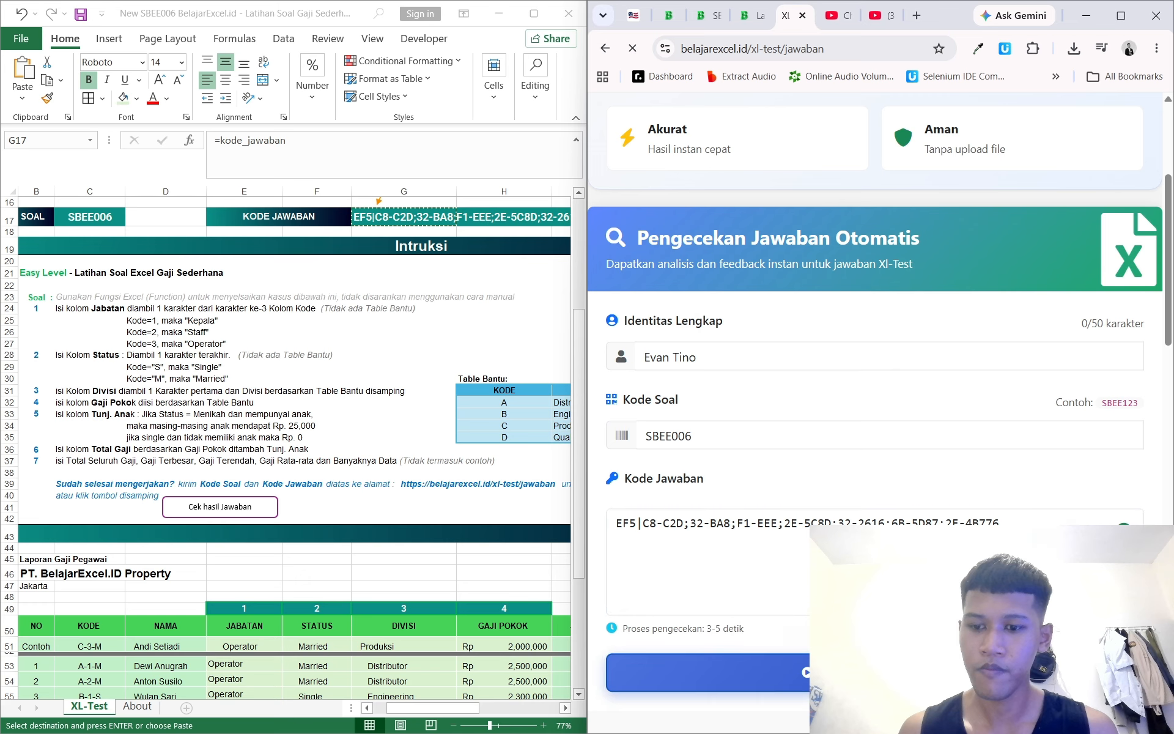
scroll(948, 499, down, 4)
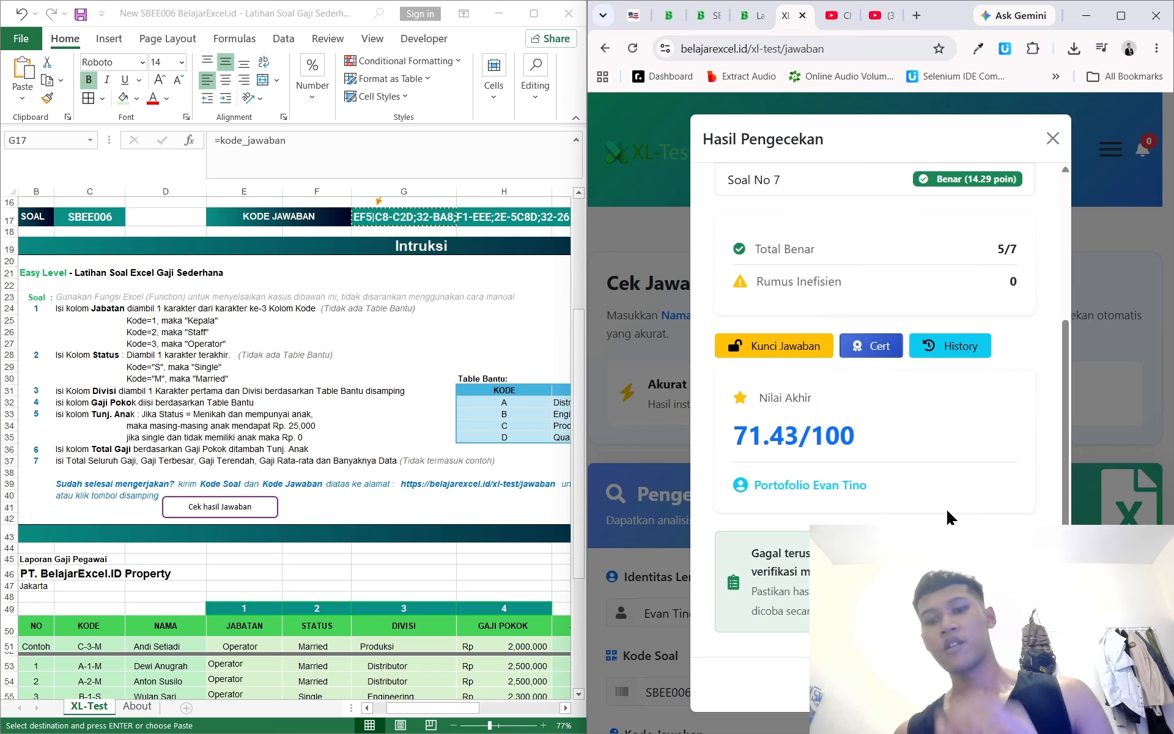
scroll(948, 514, up, 4)
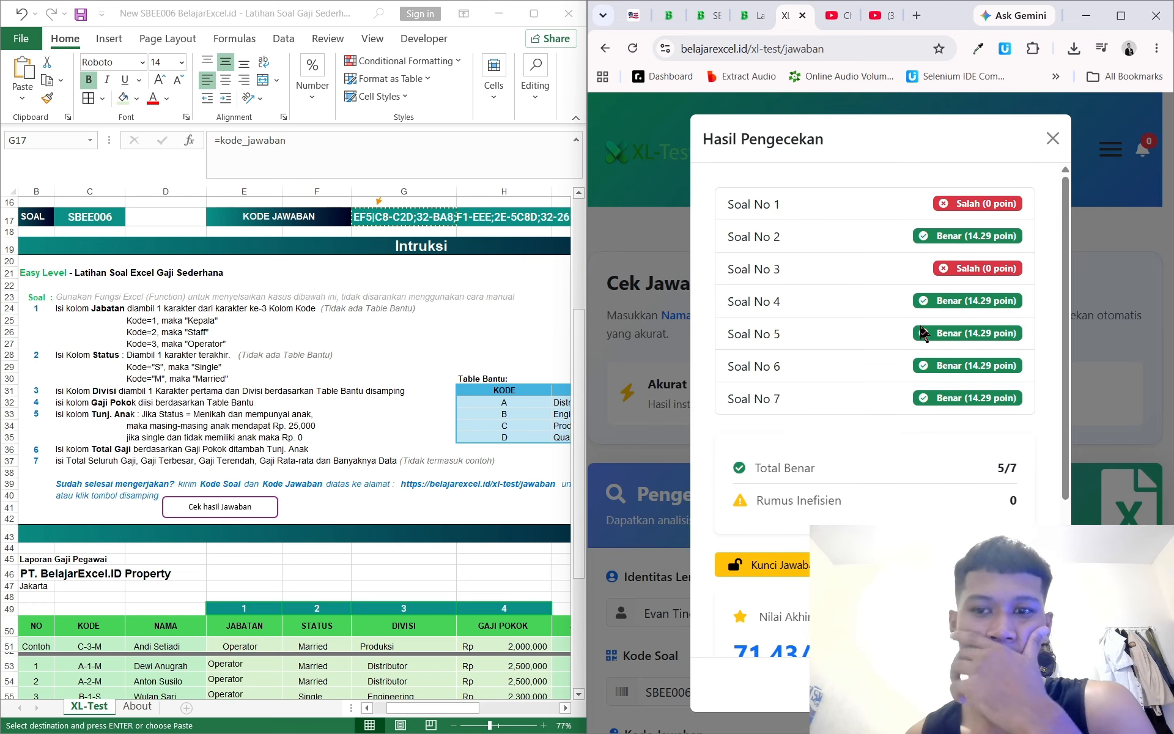
click(1056, 140)
Remove the quotation marks around 1 and 2 in the E53 Jabatan formula and fill it down through E62
scroll(404, 522, down, 5)
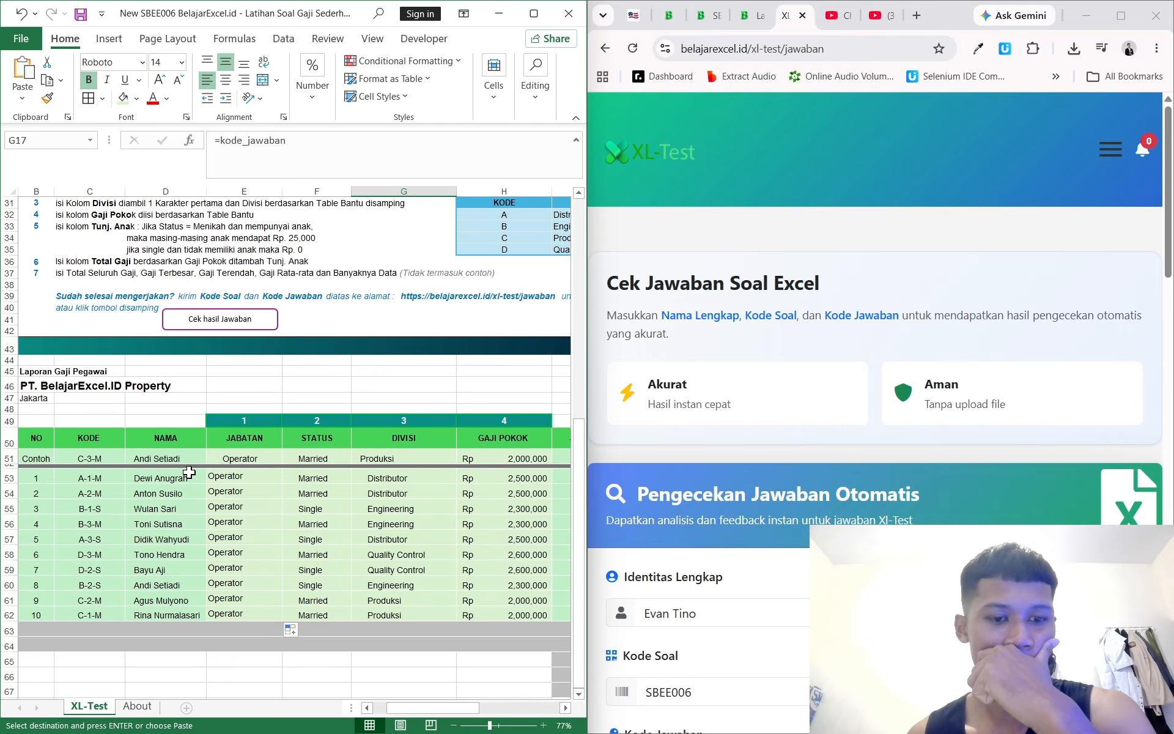
click(256, 476)
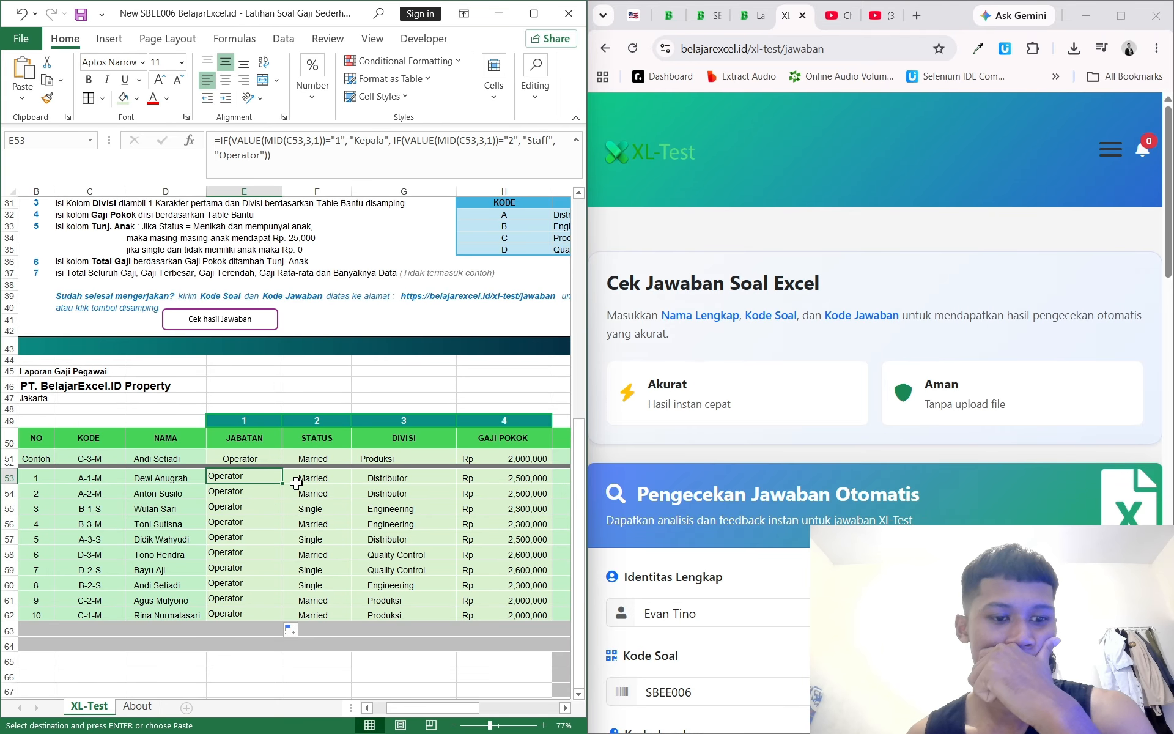
scroll(296, 484, up, 5)
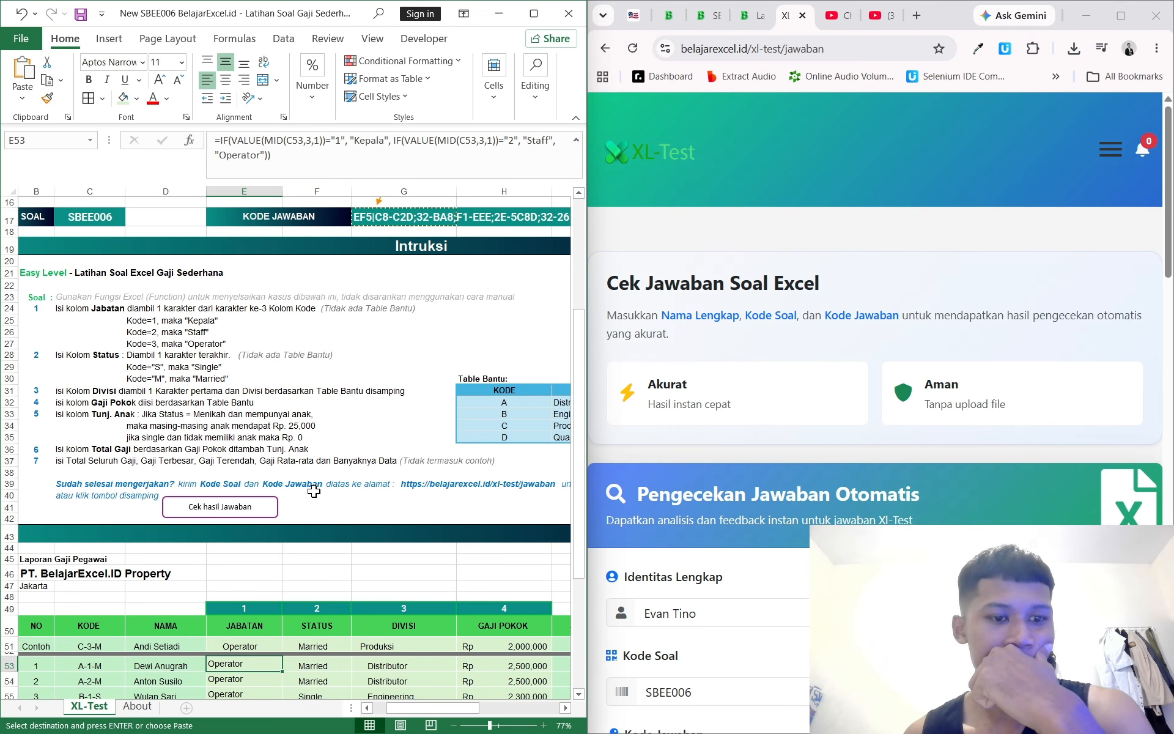
scroll(313, 495, down, 3)
scroll(313, 552, down, 2)
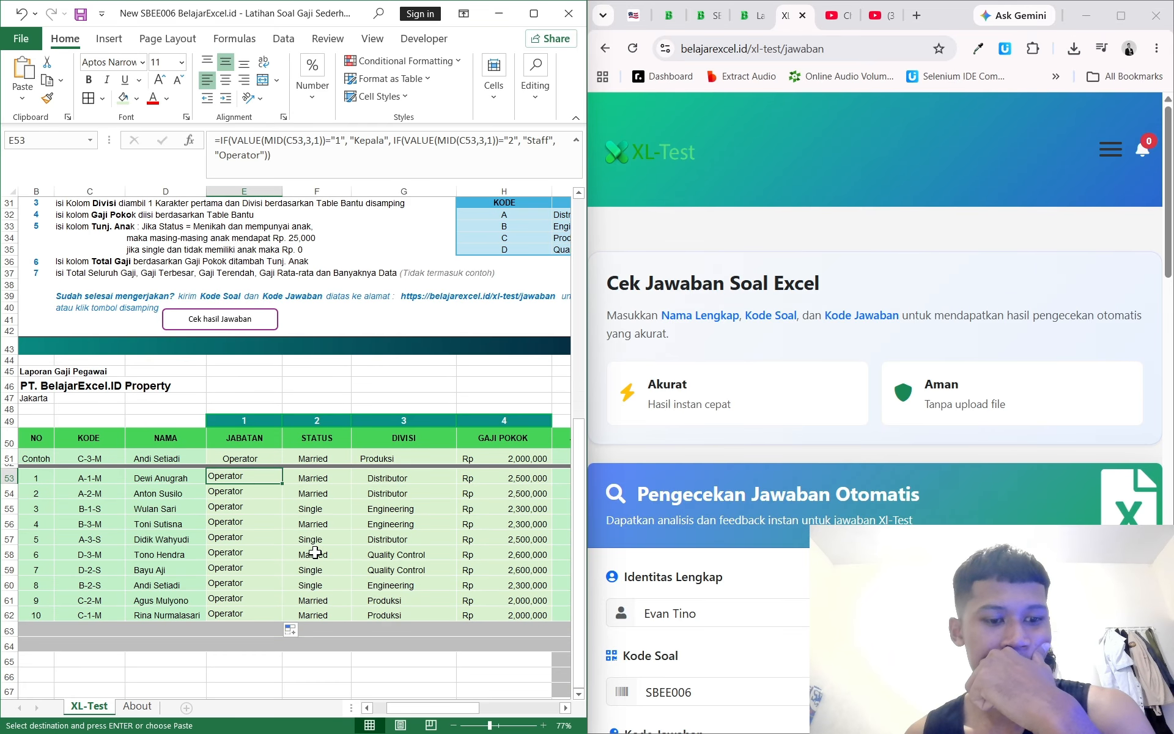
click(340, 140)
key(BackSpace)
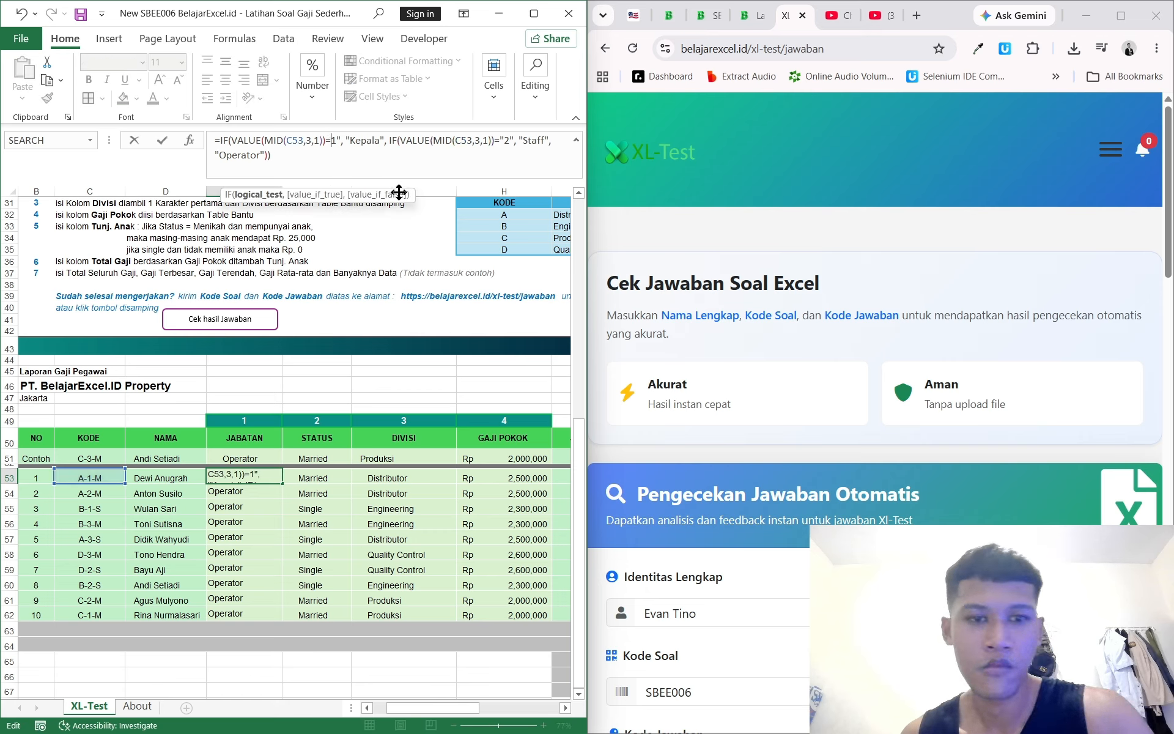
key(Delete)
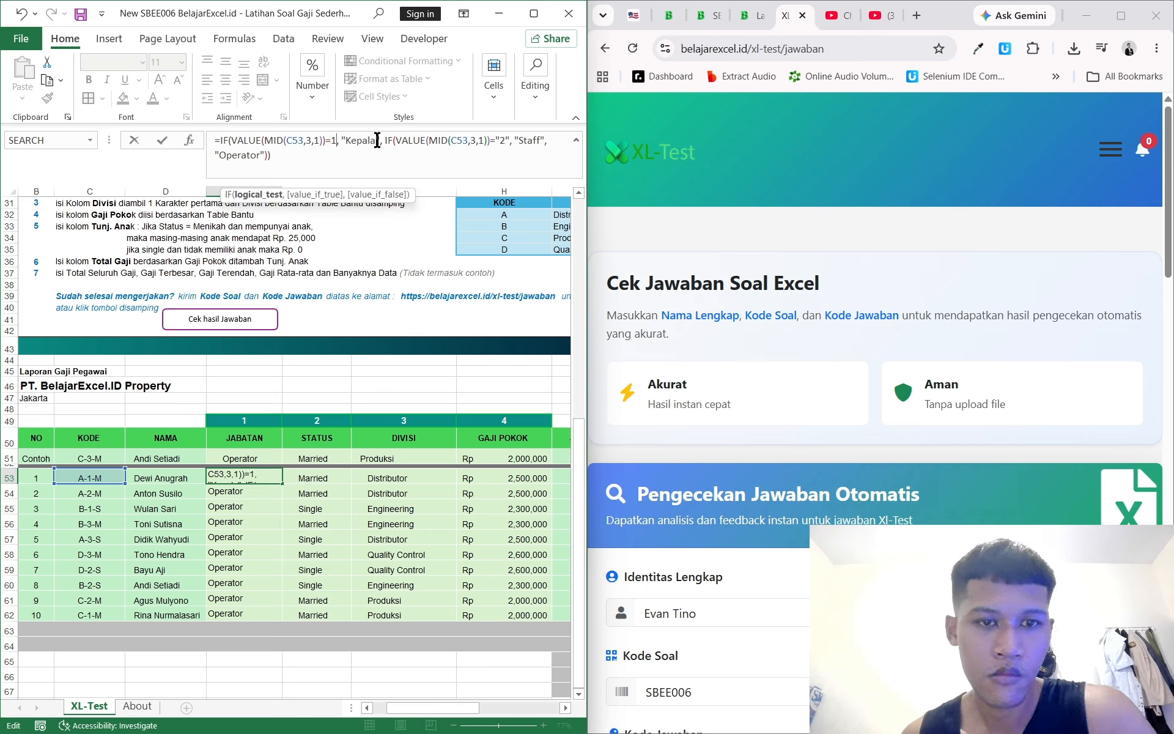
click(507, 140)
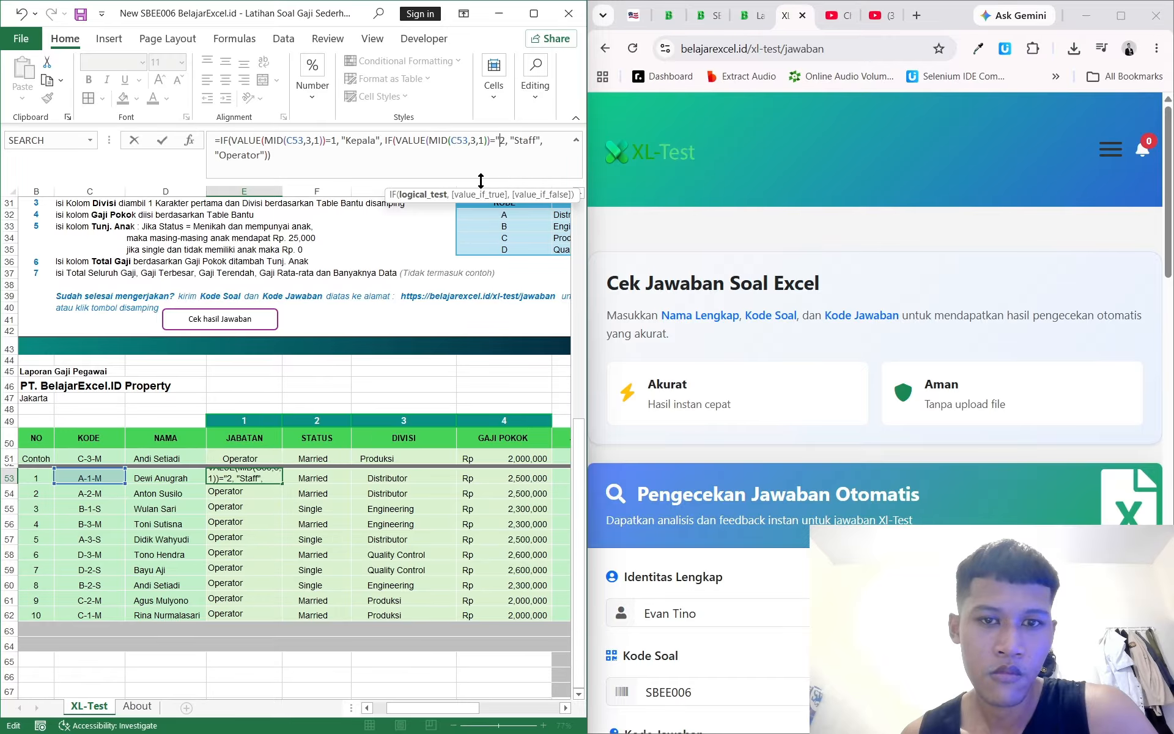
key(BackSpace)
key(Return)
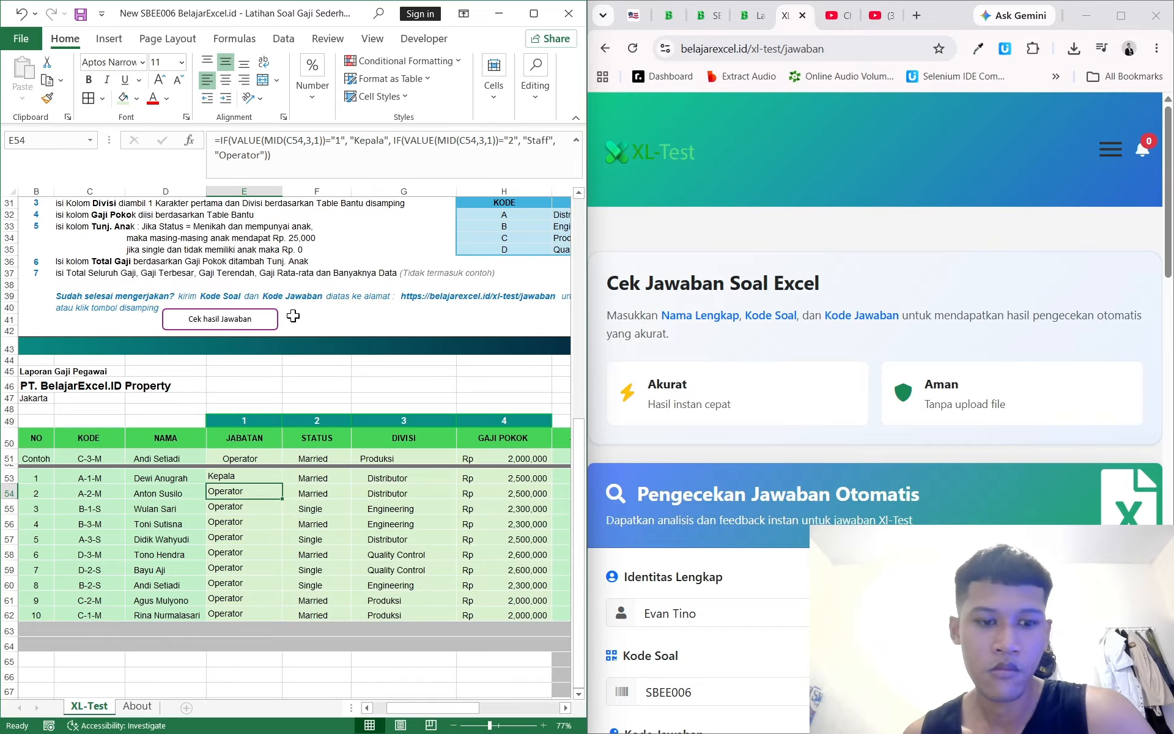
click(245, 479)
drag(282, 484, 272, 621)
Submit the updated answer code from G17 through the Kode Jawaban field for another check
scroll(370, 335, up, 10)
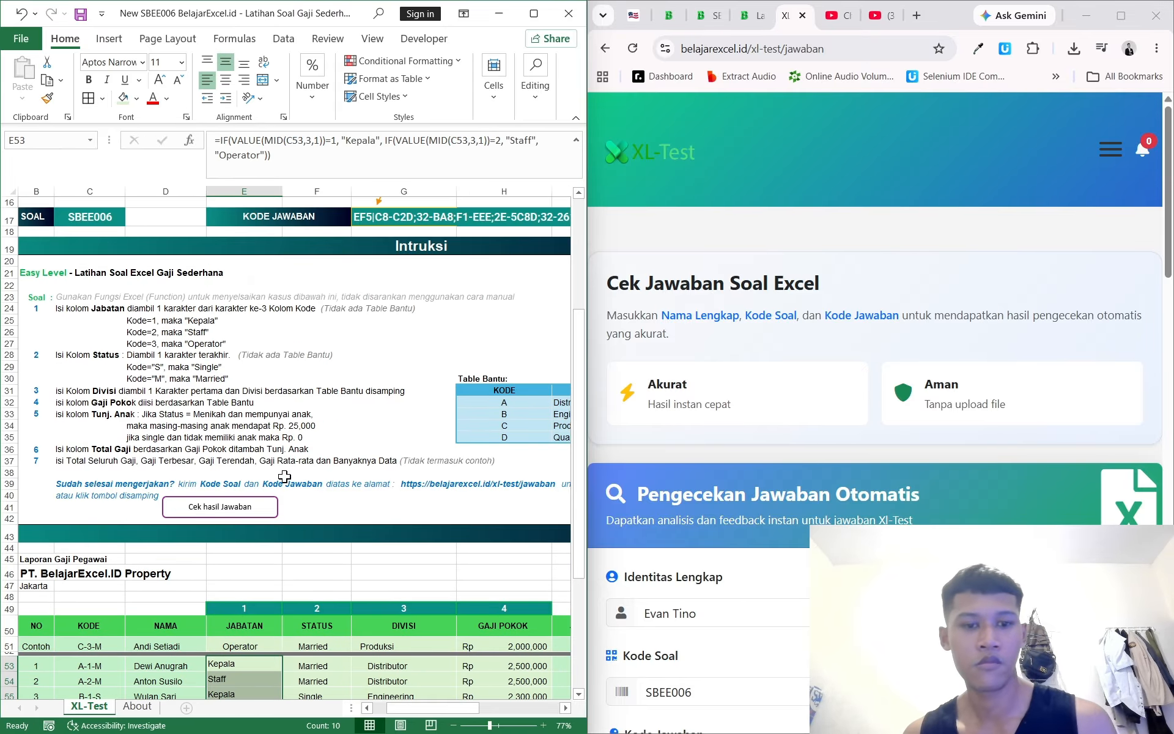
click(377, 374)
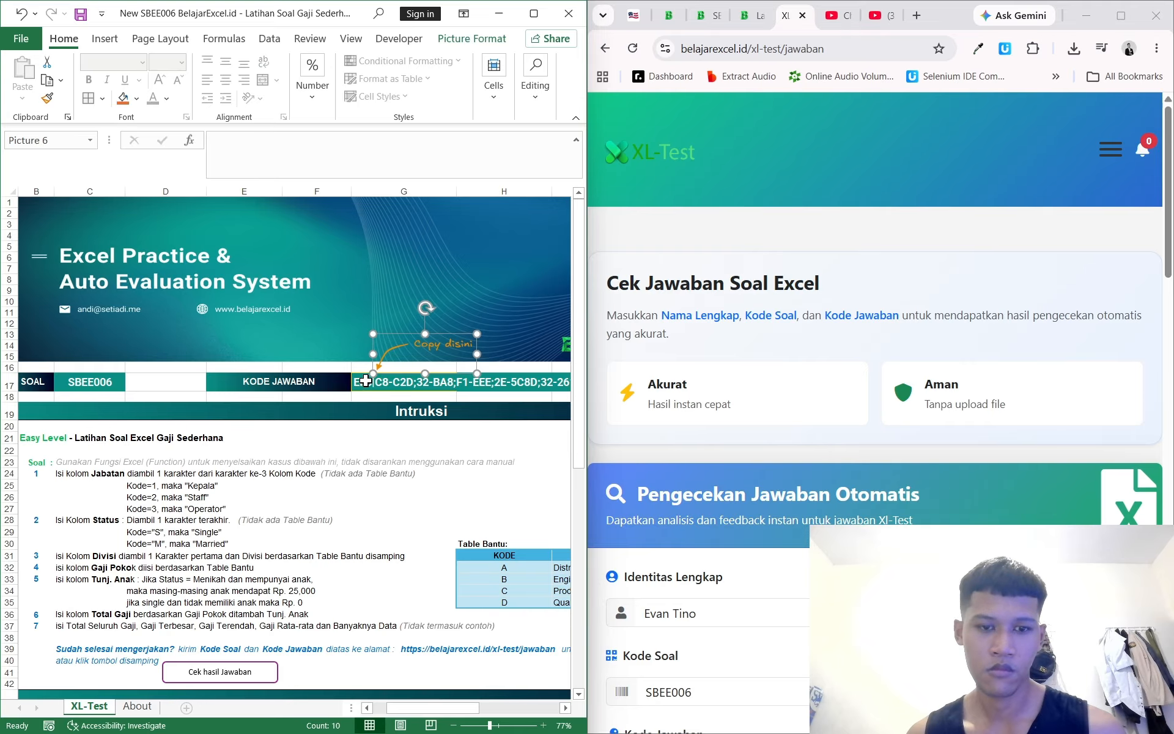
click(373, 384)
key(ctrl+c)
scroll(874, 428, down, 5)
click(748, 547)
key(ctrl+v)
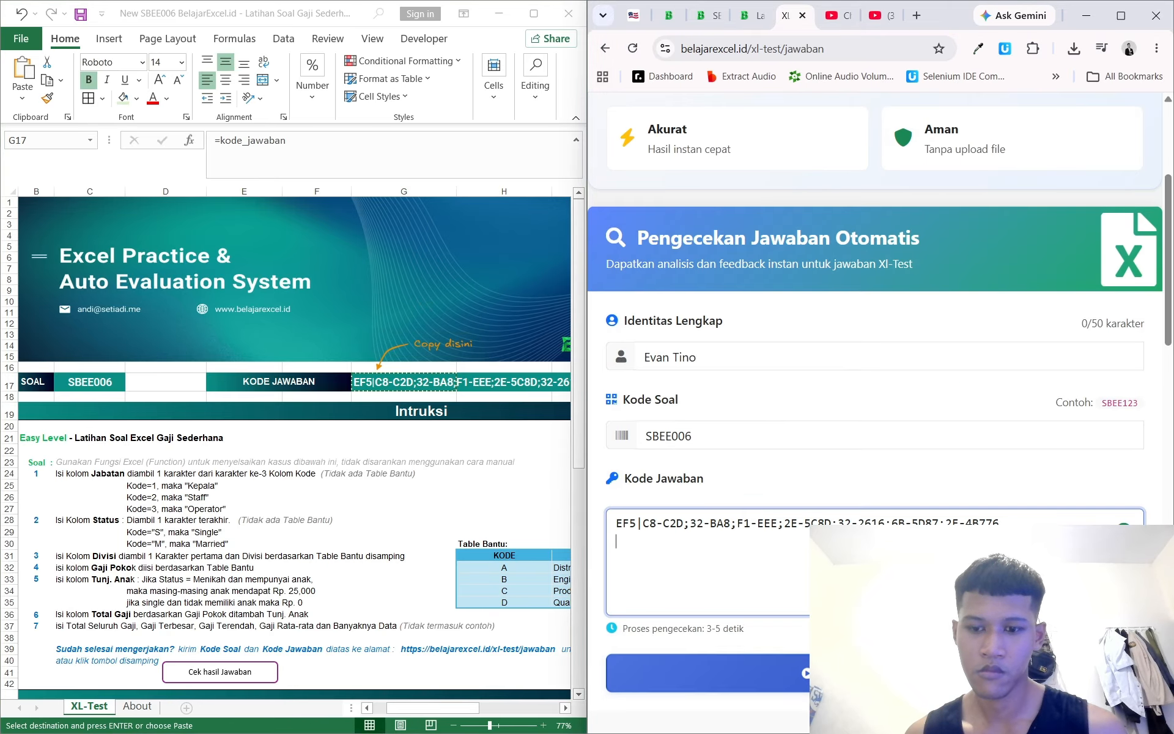
click(704, 680)
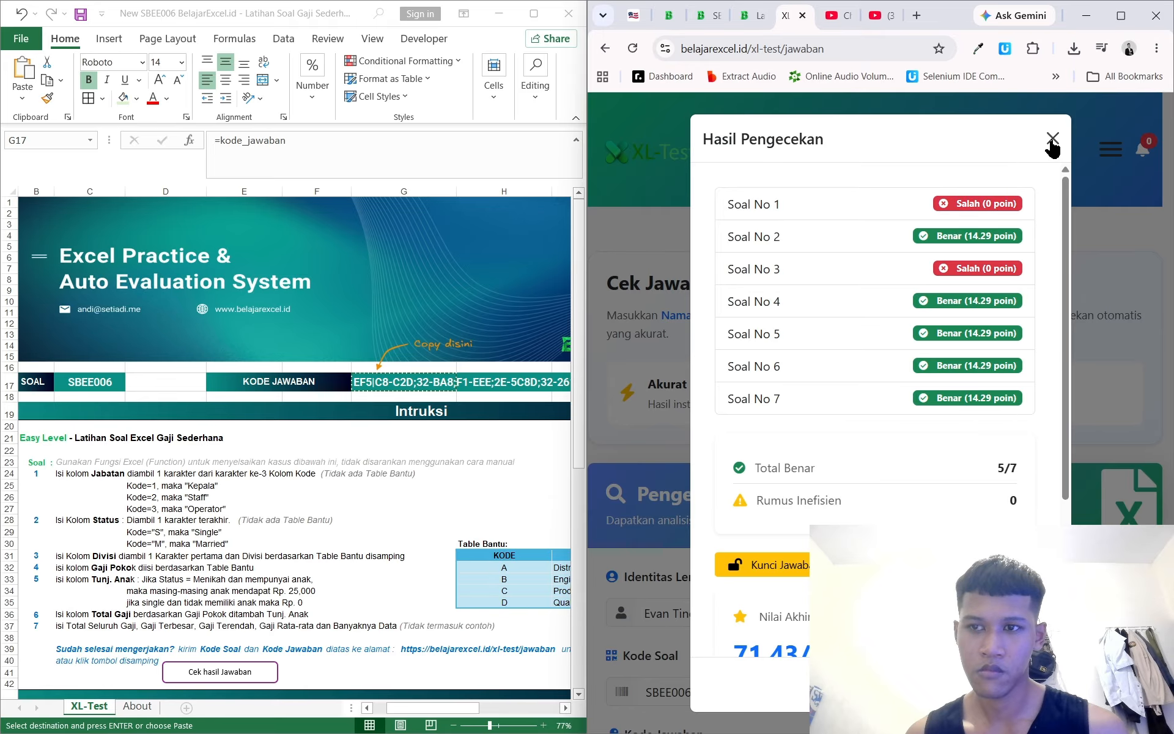
Review the Jabatan instructions against the filled column and delete the whole formula from E53
scroll(302, 451, down, 8)
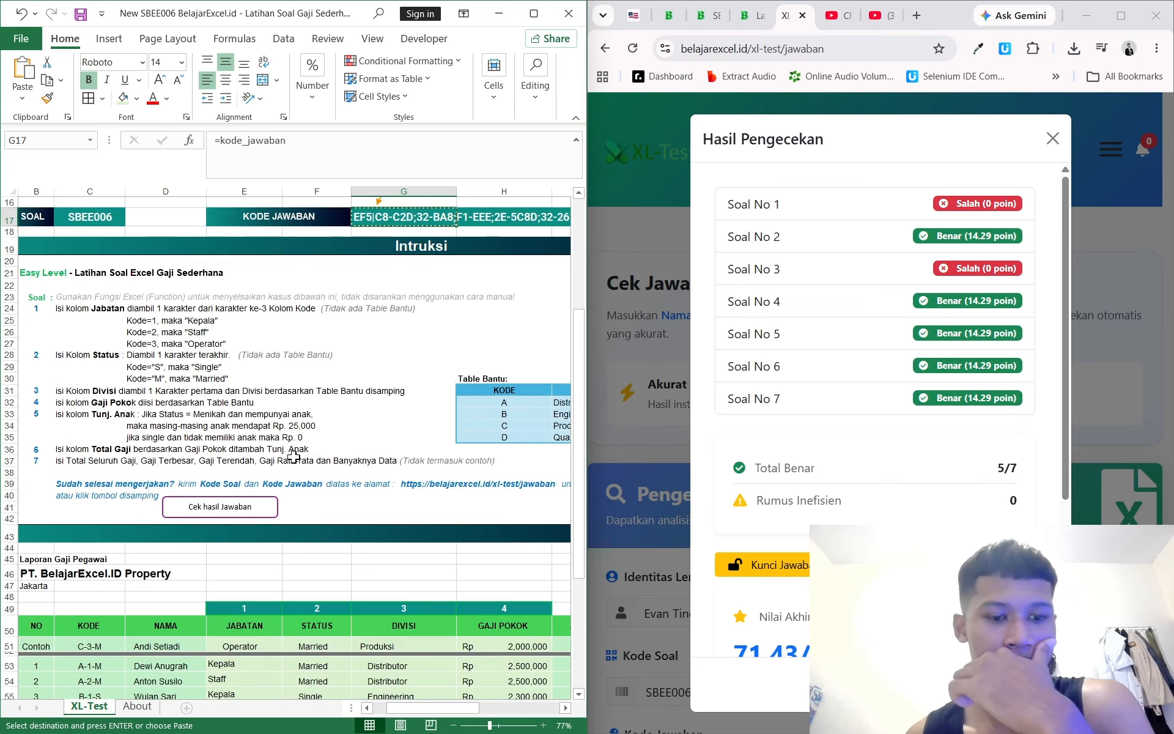
scroll(303, 452, down, 3)
scroll(309, 460, up, 3)
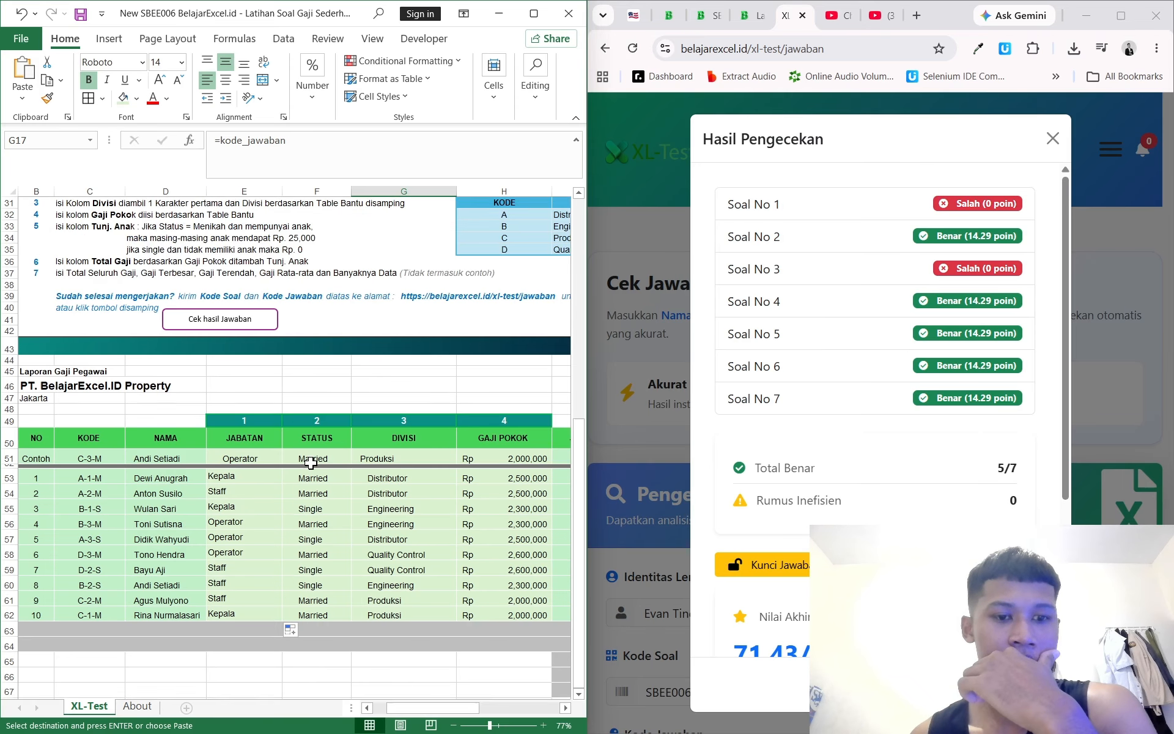
scroll(310, 463, up, 4)
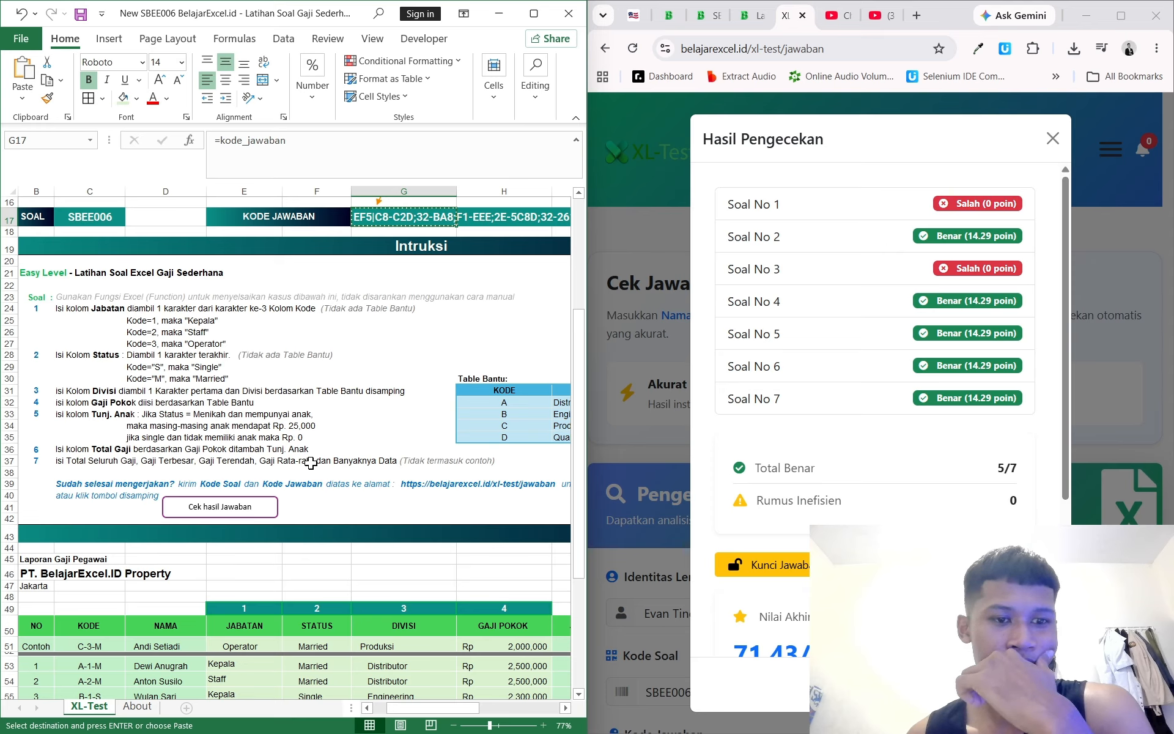
scroll(311, 463, down, 5)
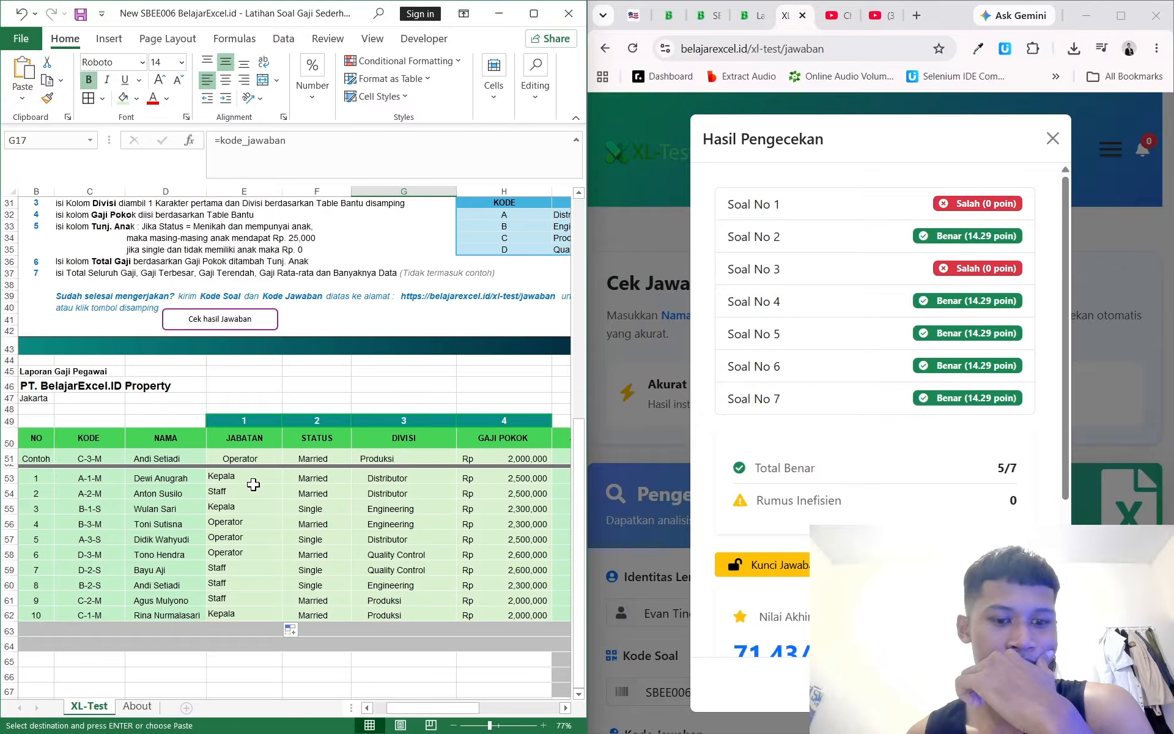
click(258, 475)
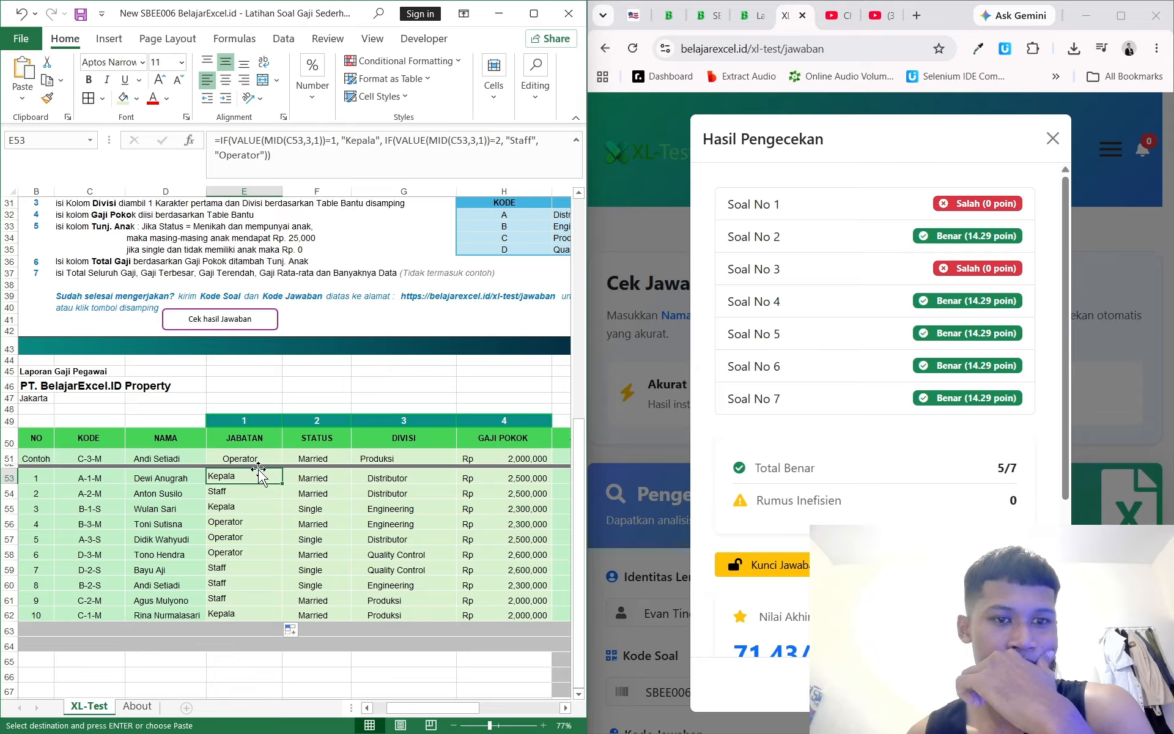
drag(277, 158, 202, 132)
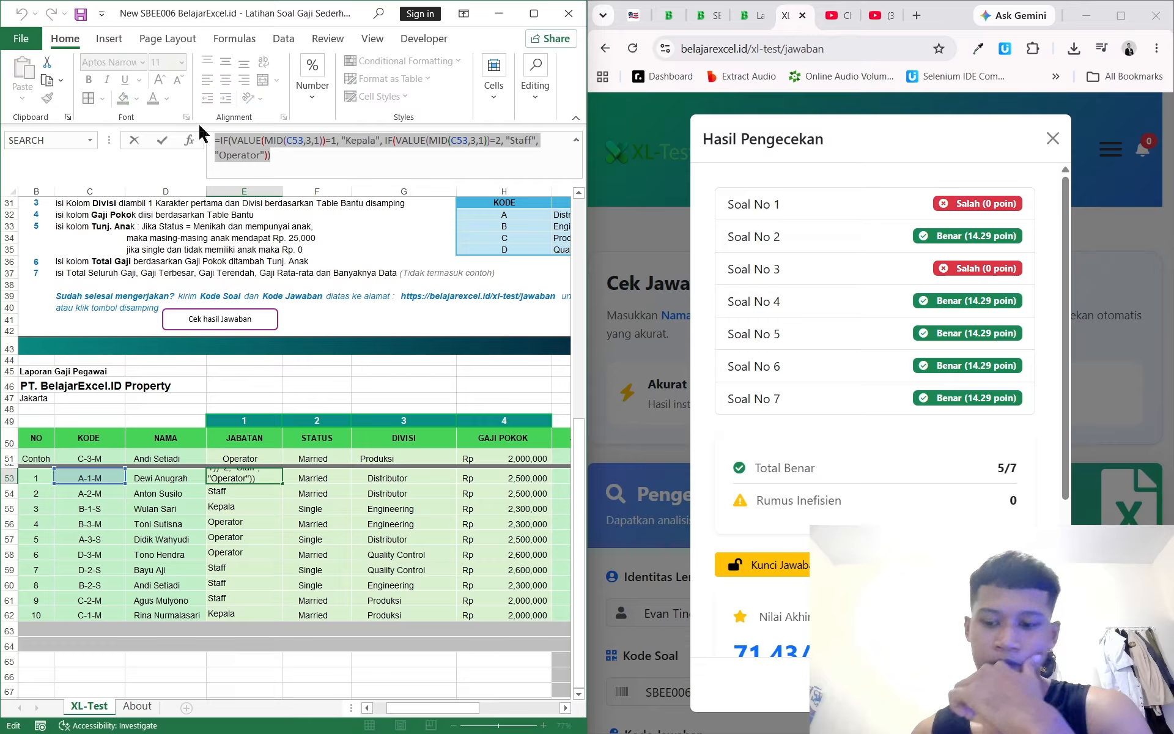
key(BackSpace)
Start the E53 Jabatan formula as an IF that returns "Kepala" when RIGHT(C53,3) equals "1"
text(=if)
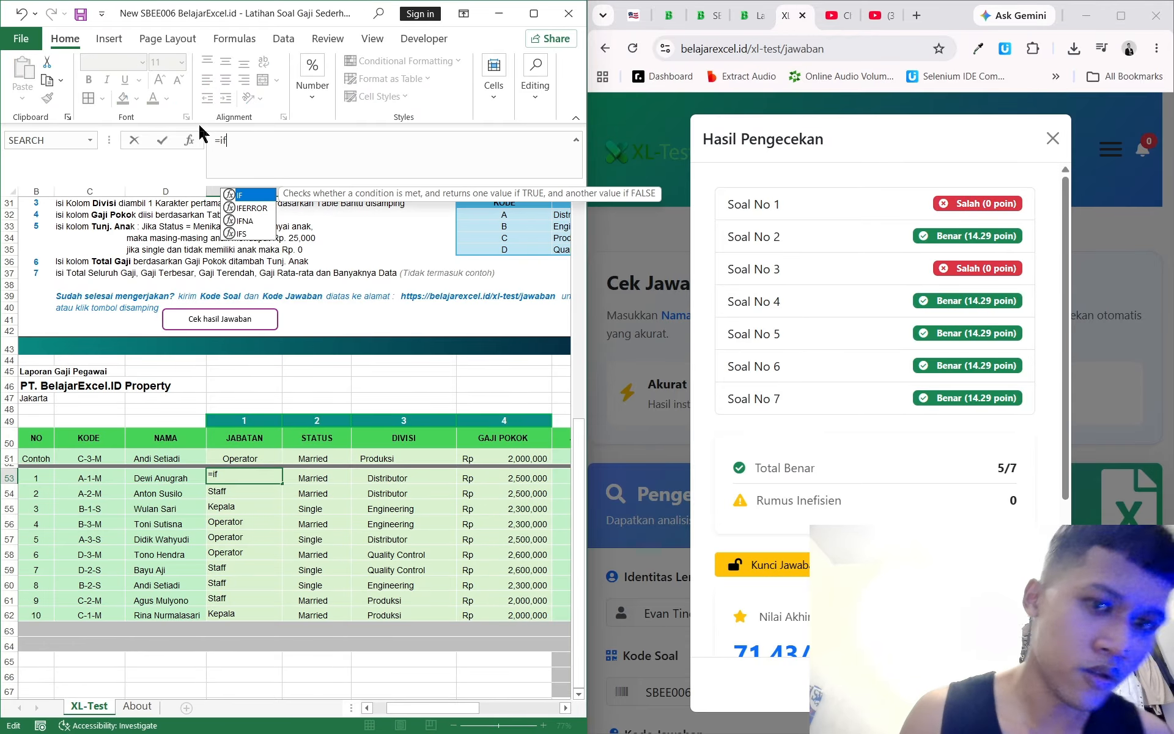
text((right()
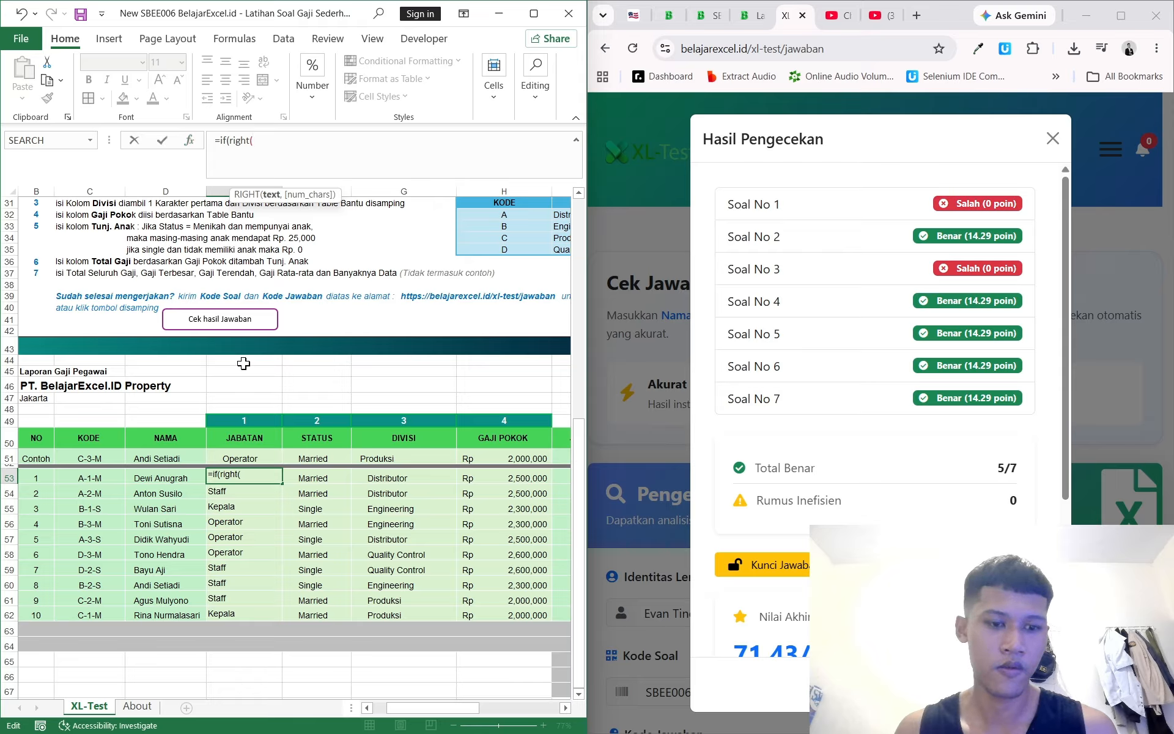
click(108, 476)
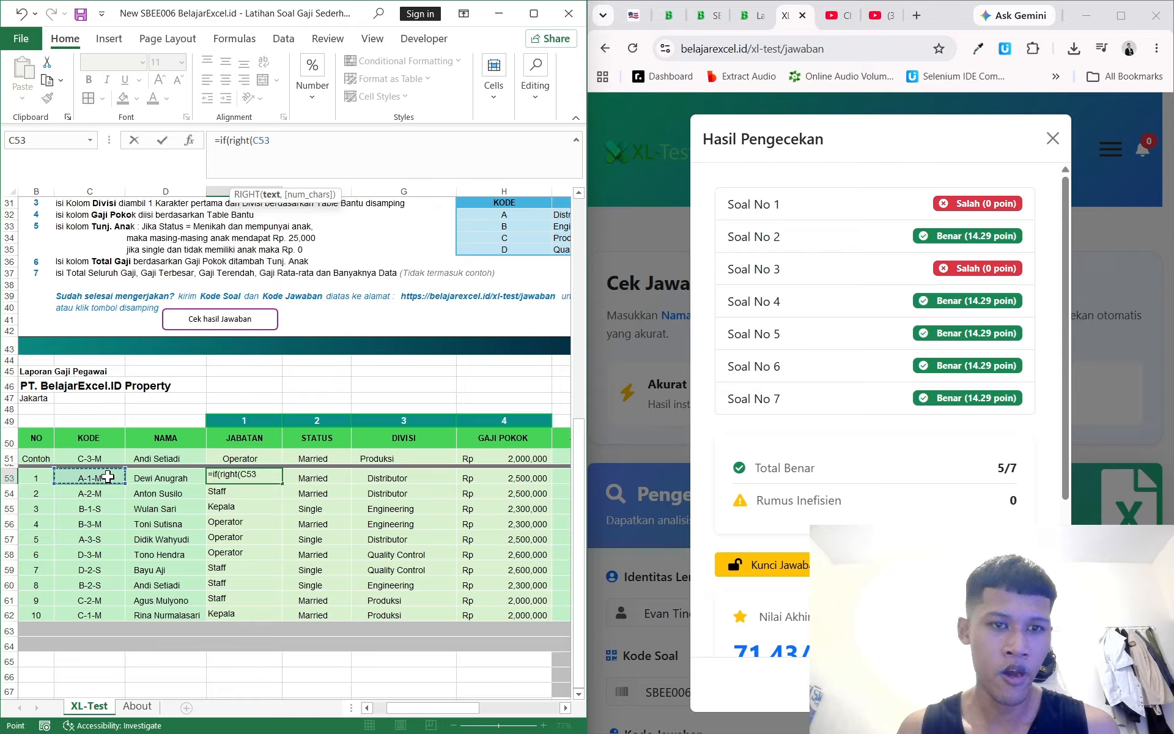
text(,)
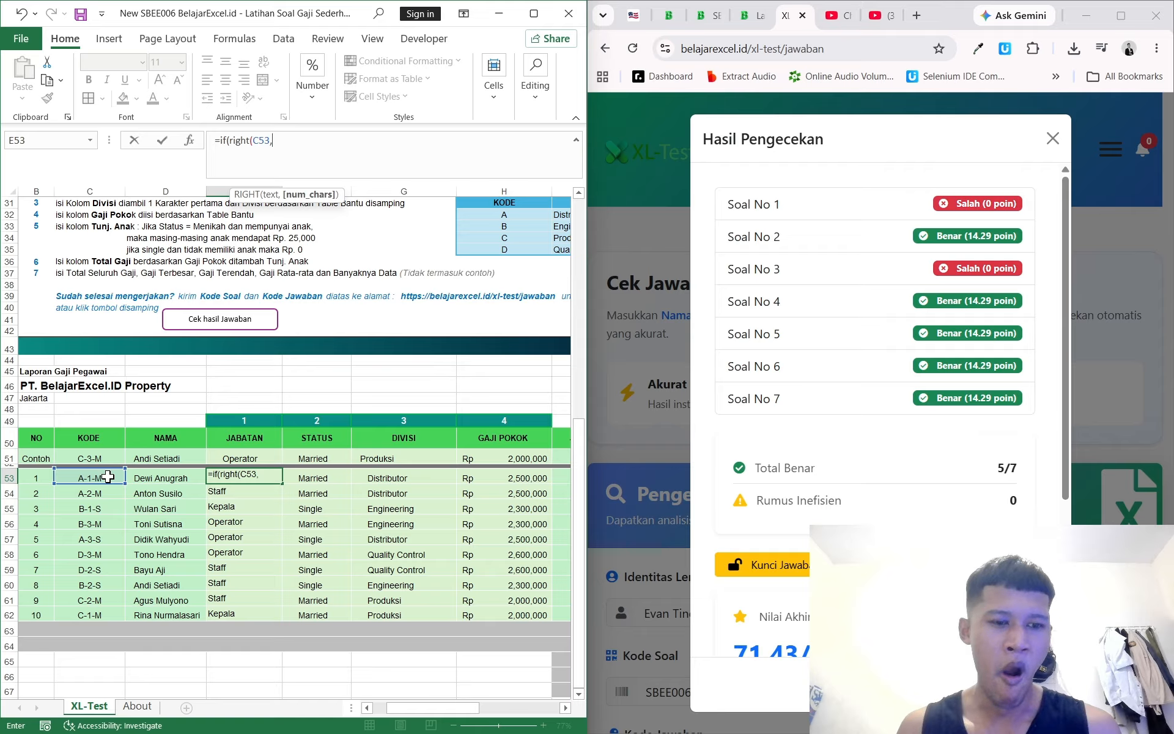
text(3))
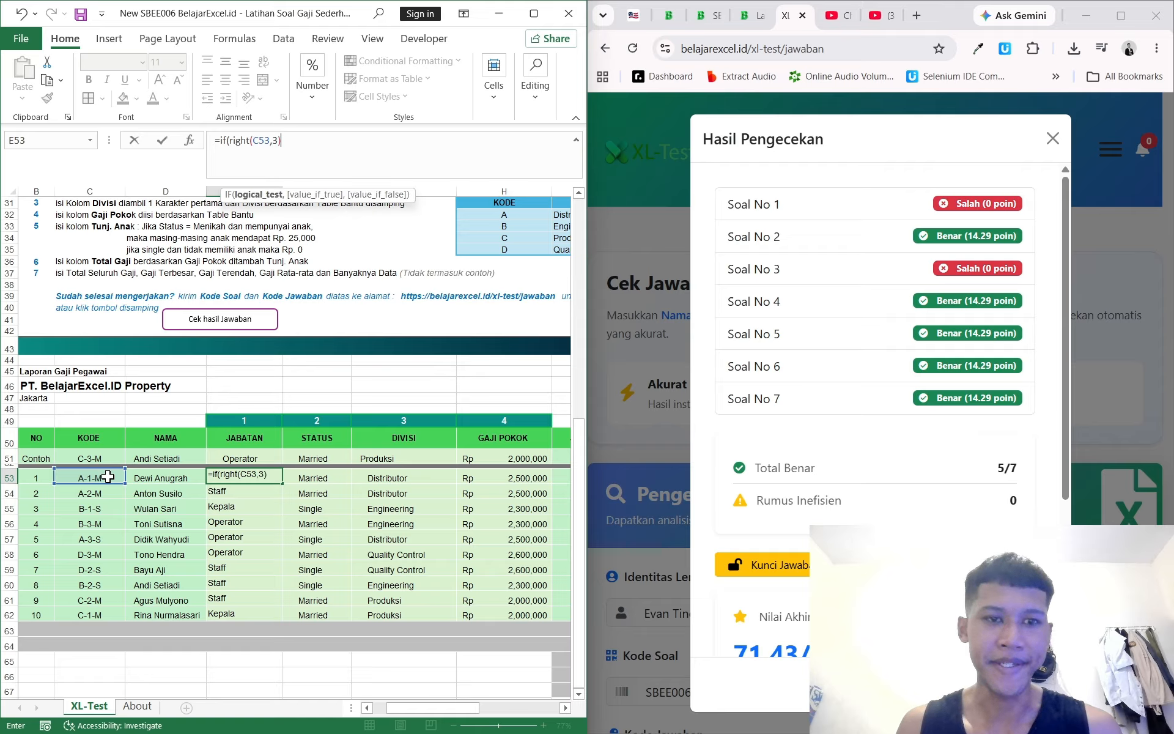
text(=")
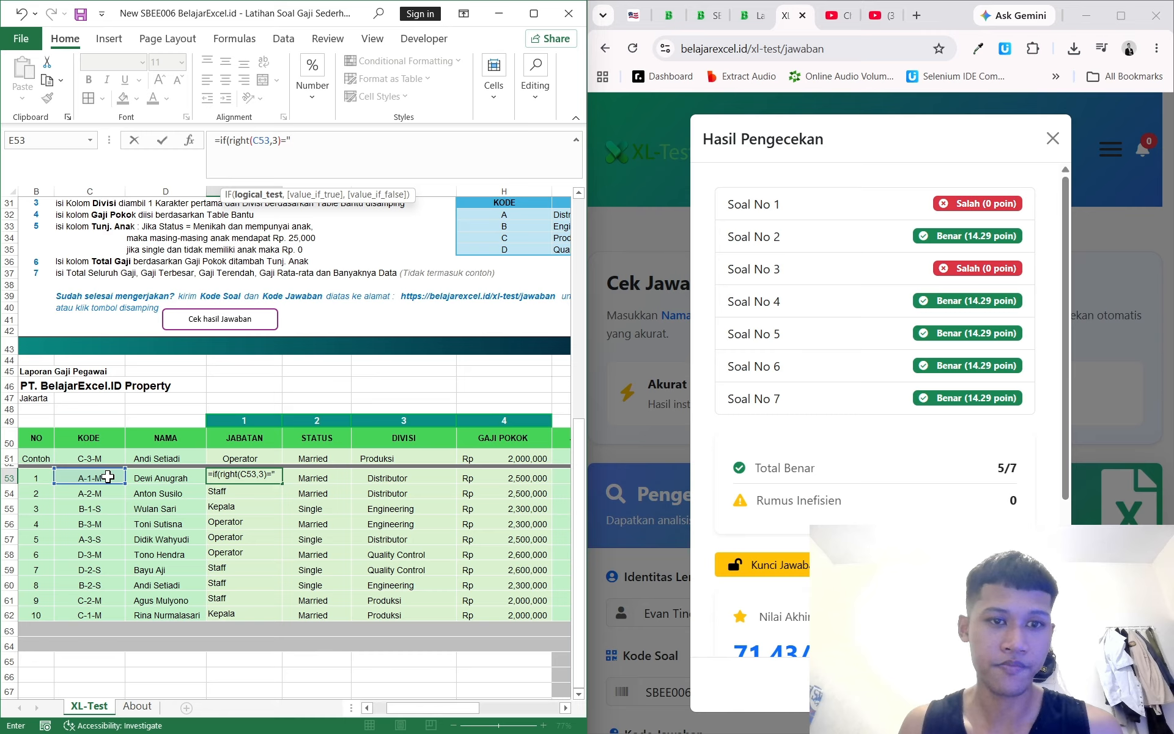
text(a)
key(BackSpace)
text(1",)
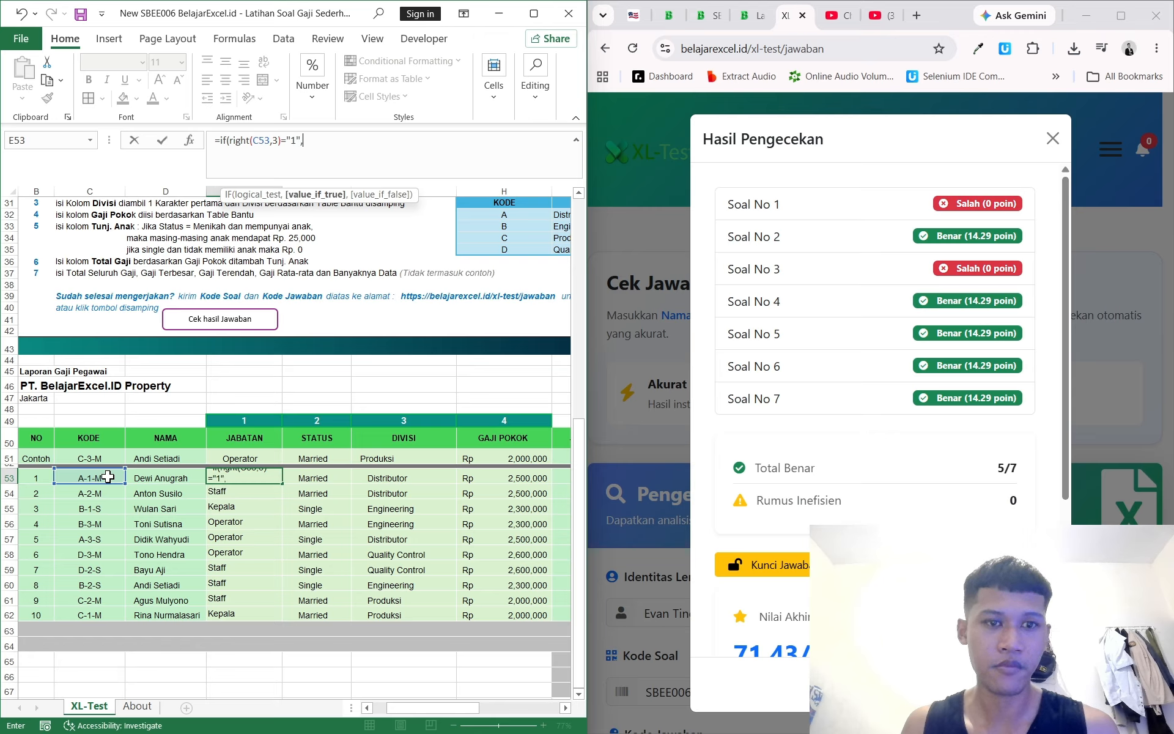
text( "Kepala", )
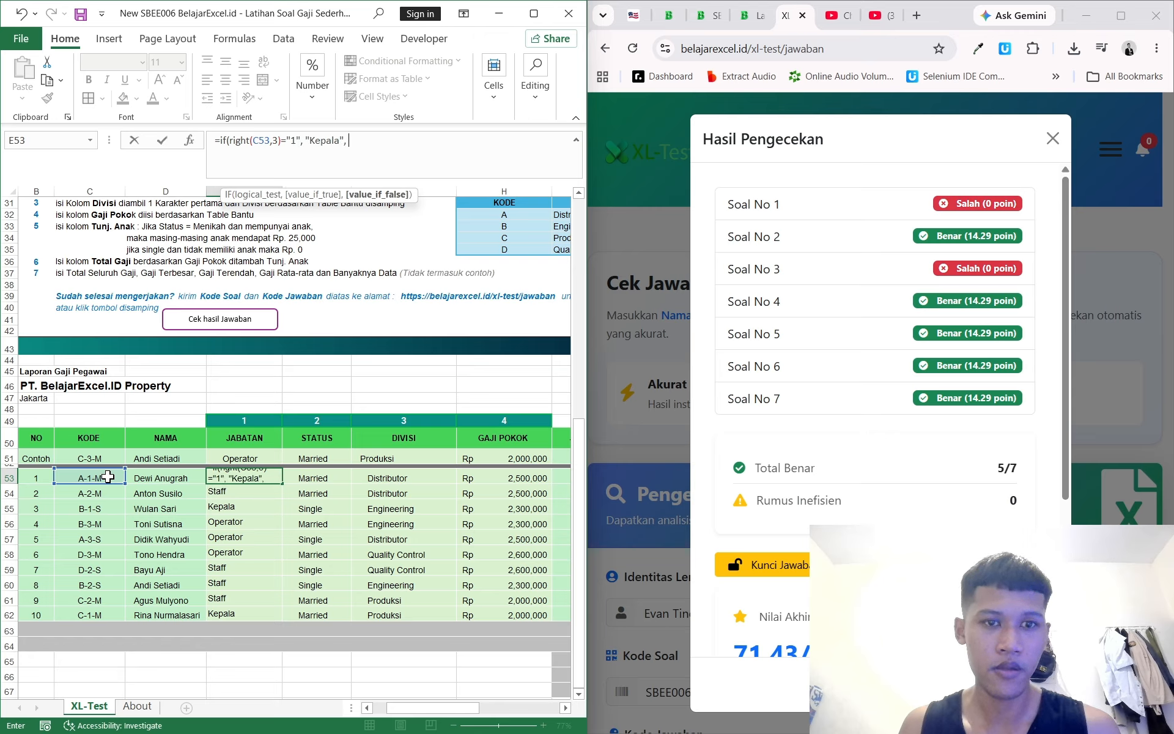
Complete the E53 formula with a nested IF giving "Staff" when RIGHT(C53,3)="2", otherwise "Operator", and compare it with the E54 formula
text(if(right()
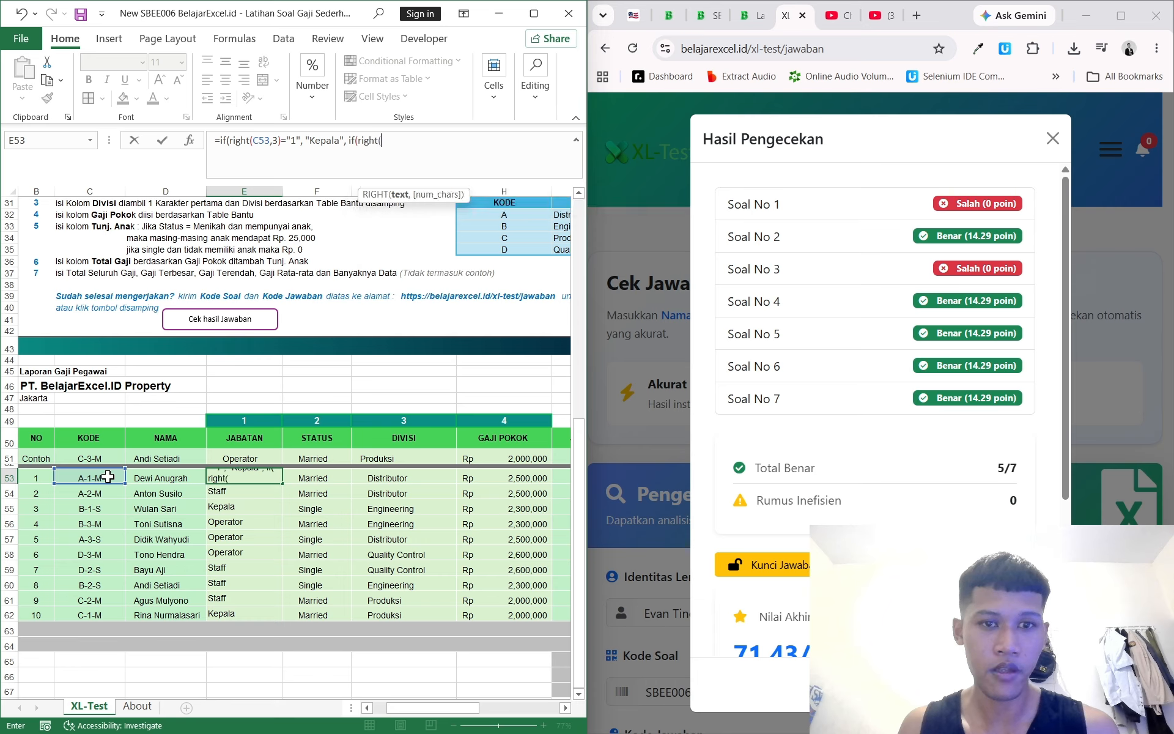
text(c53)
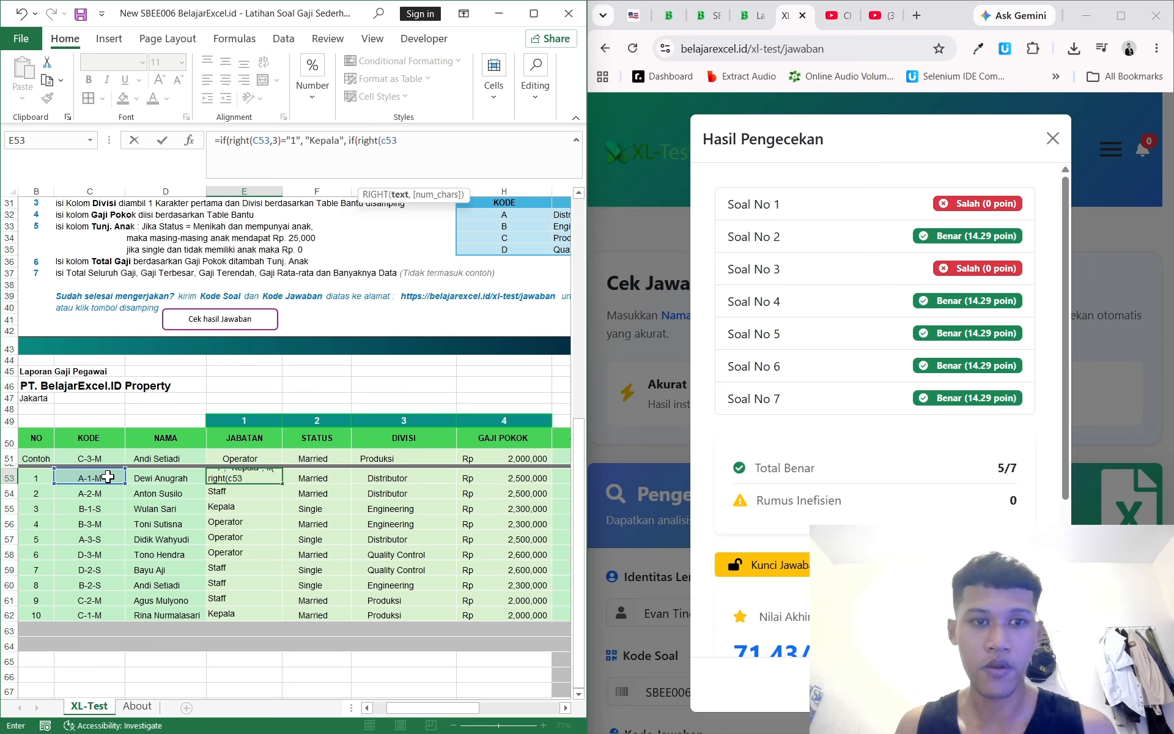
text(,3)=")
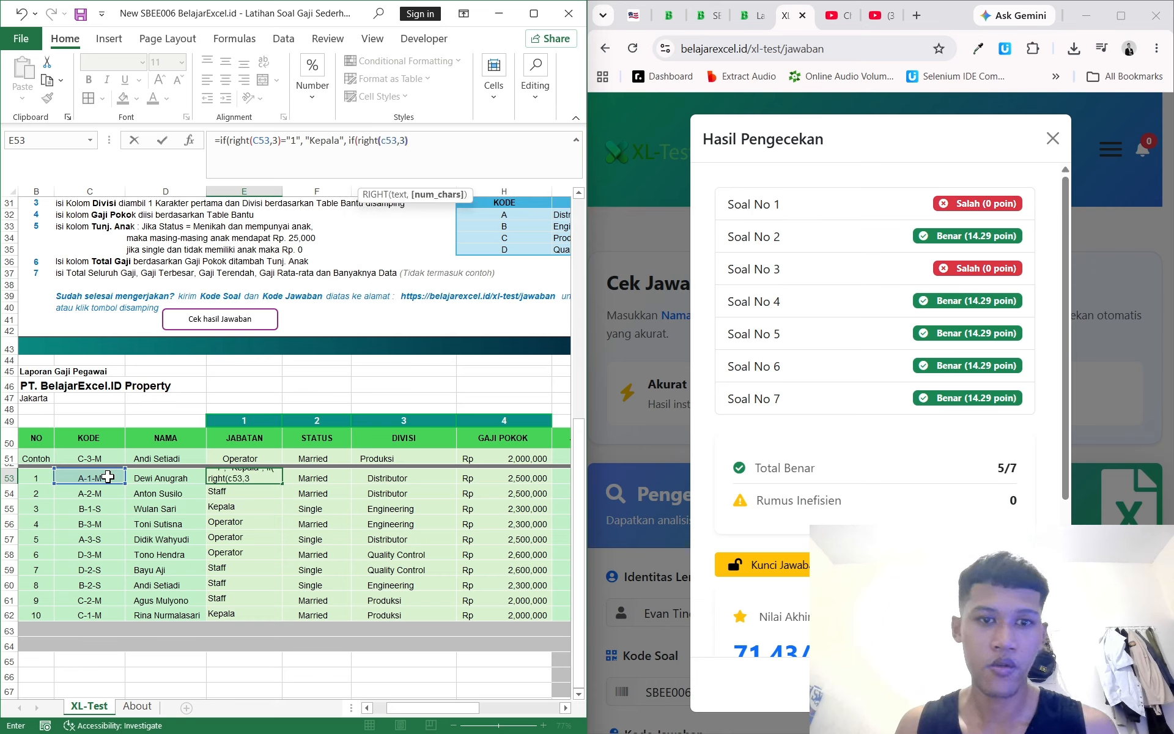
text(2")
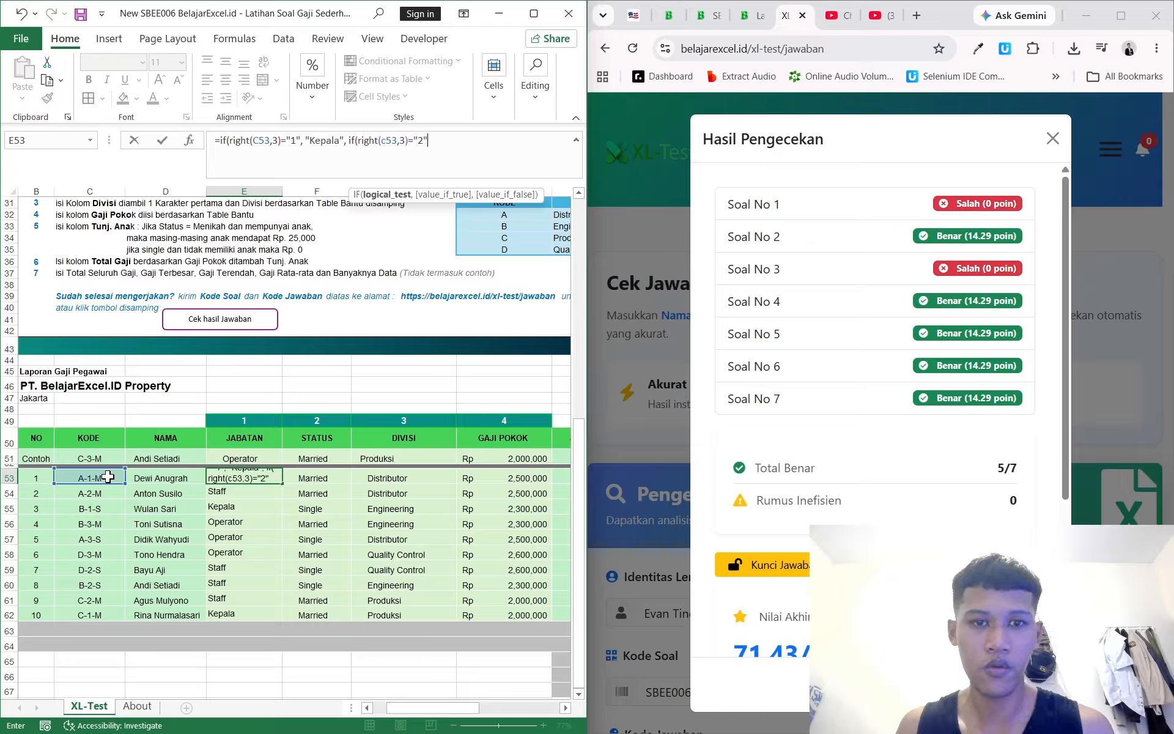
text(, "Staff)
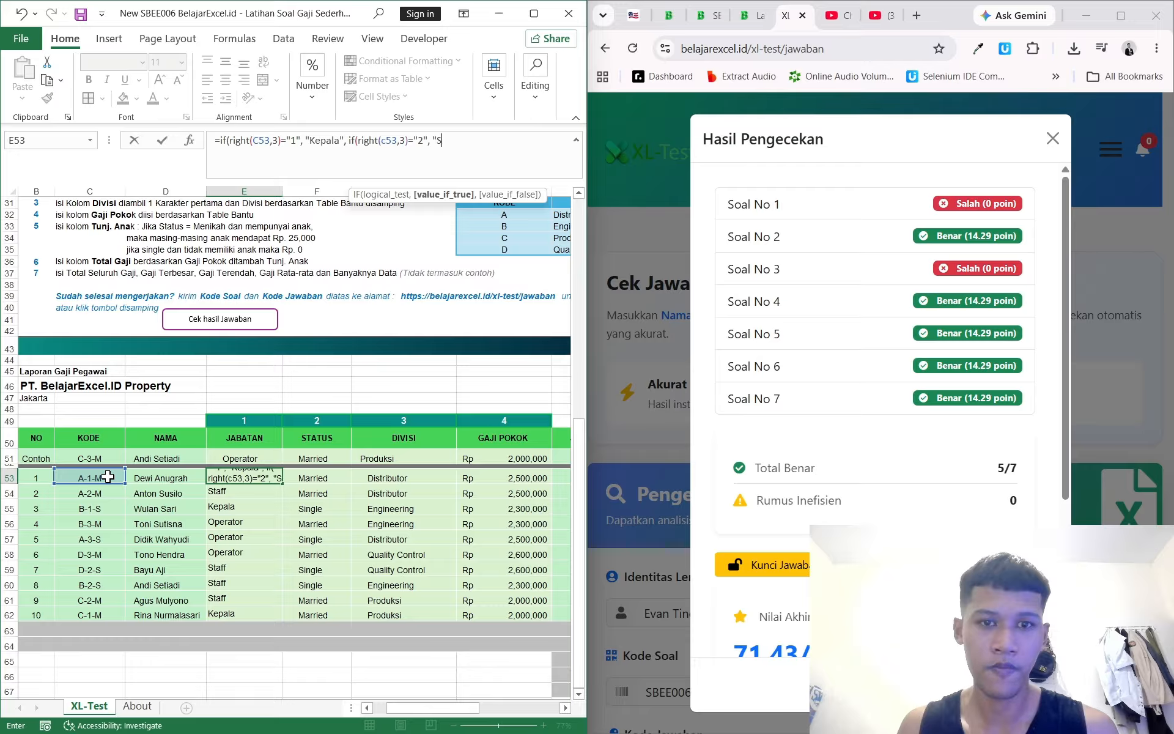
text(",)
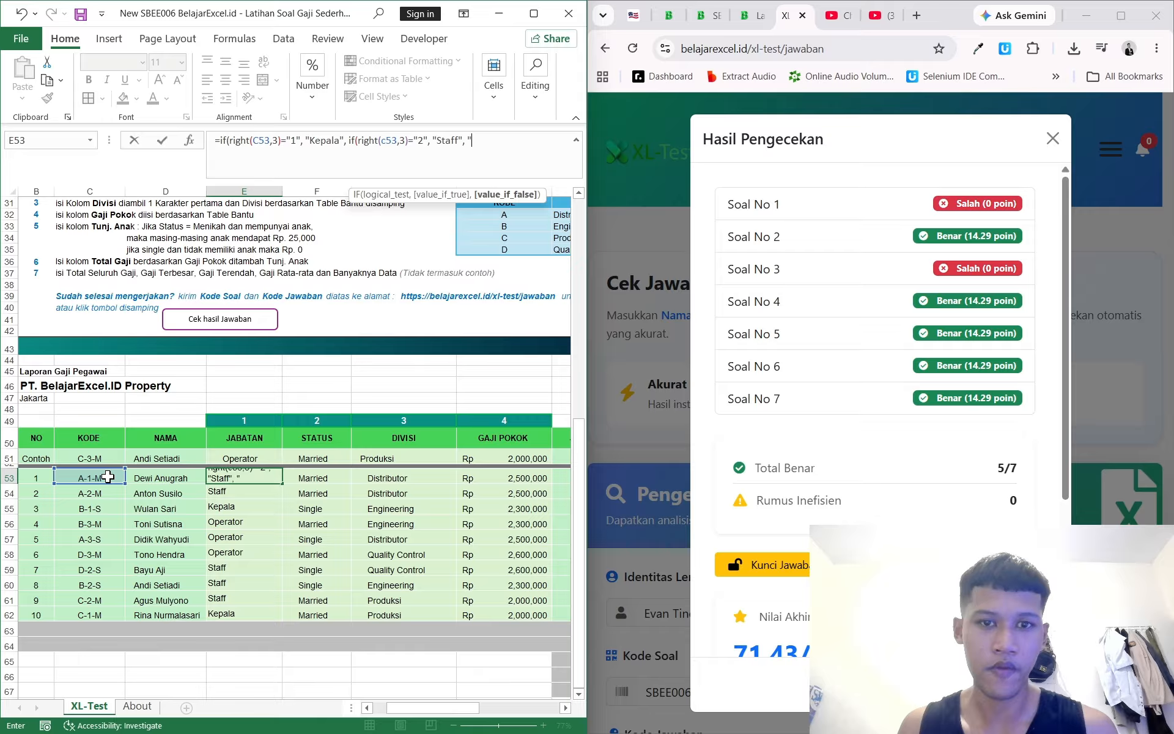
text(Operator"))
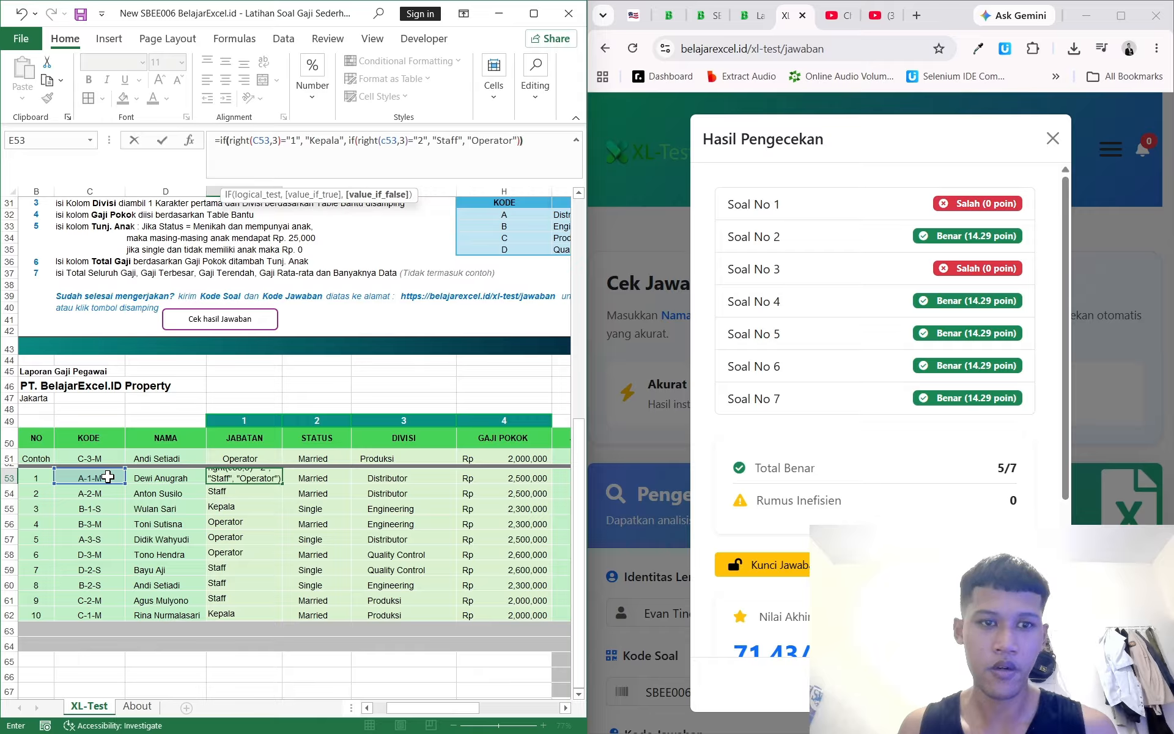
key(Return)
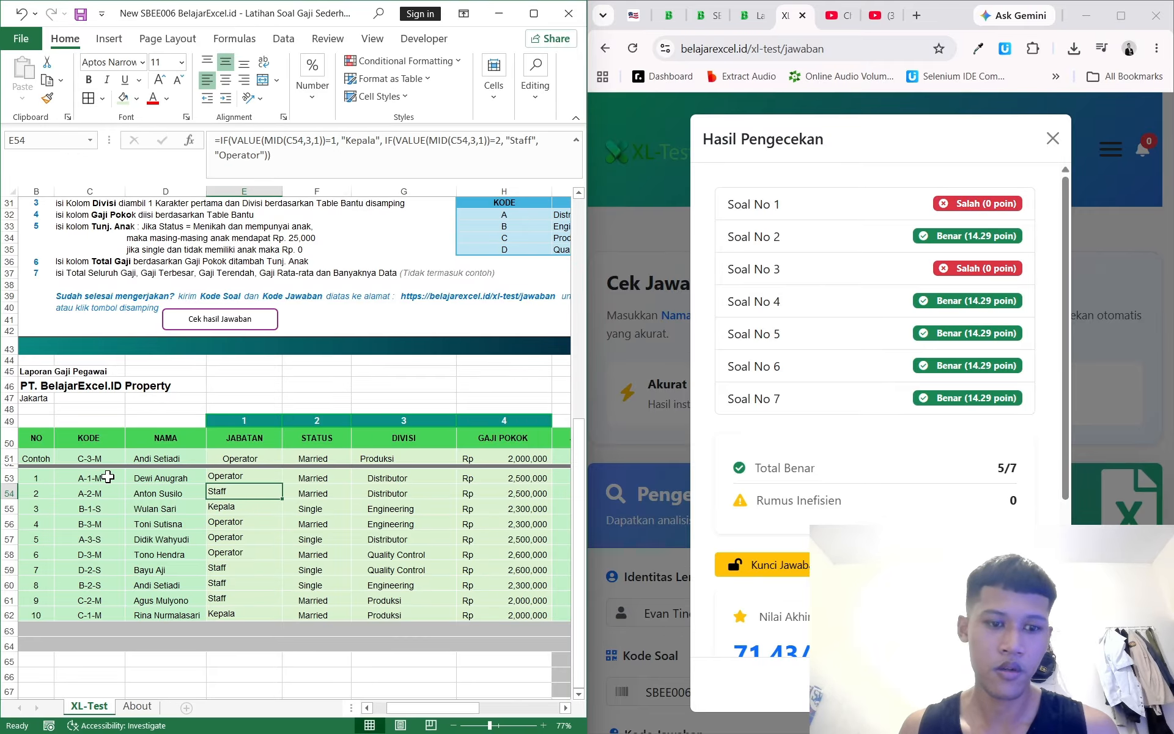
click(229, 476)
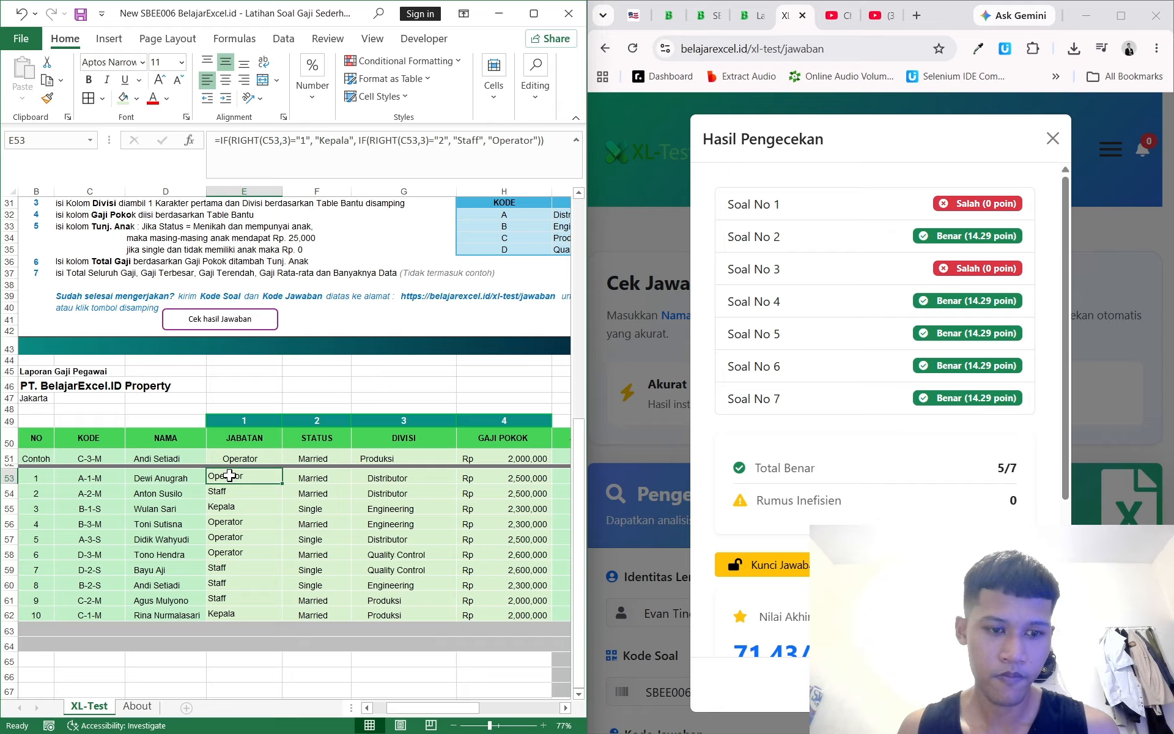
click(266, 495)
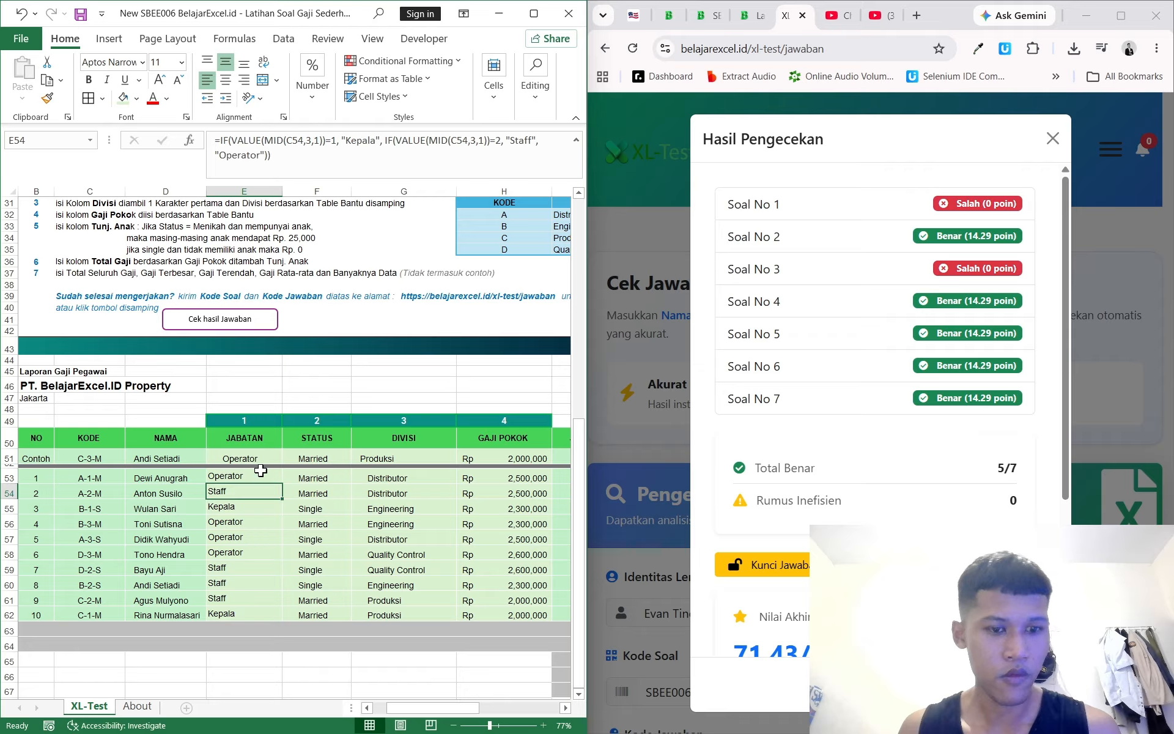
click(260, 468)
click(251, 475)
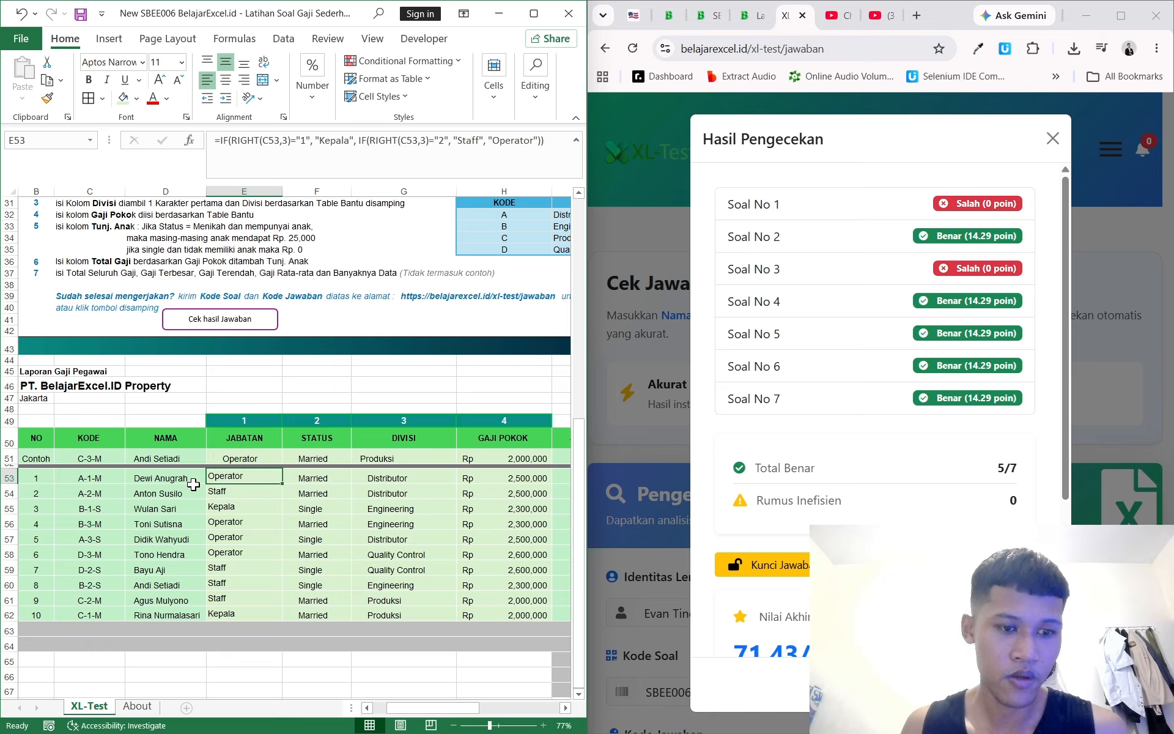
Test the text extraction on its own by entering =RIGHT(C53,3) in the empty cell E65
click(245, 659)
text(=rig)
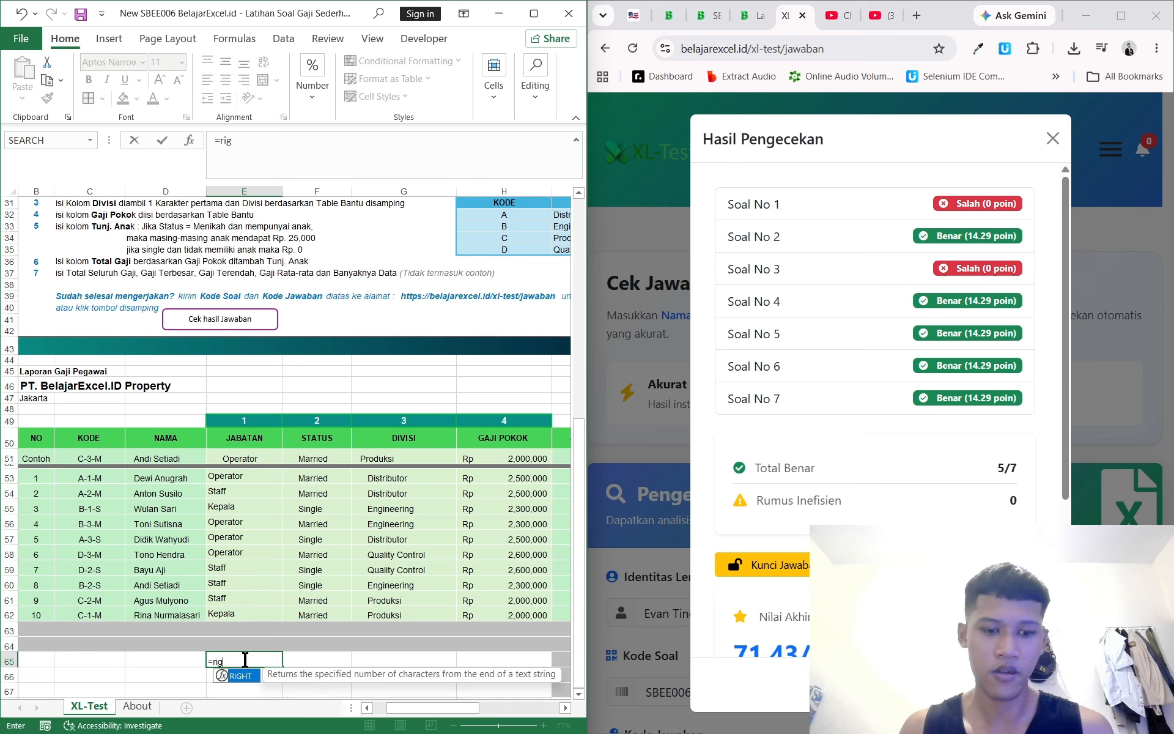
text(ht(c53)
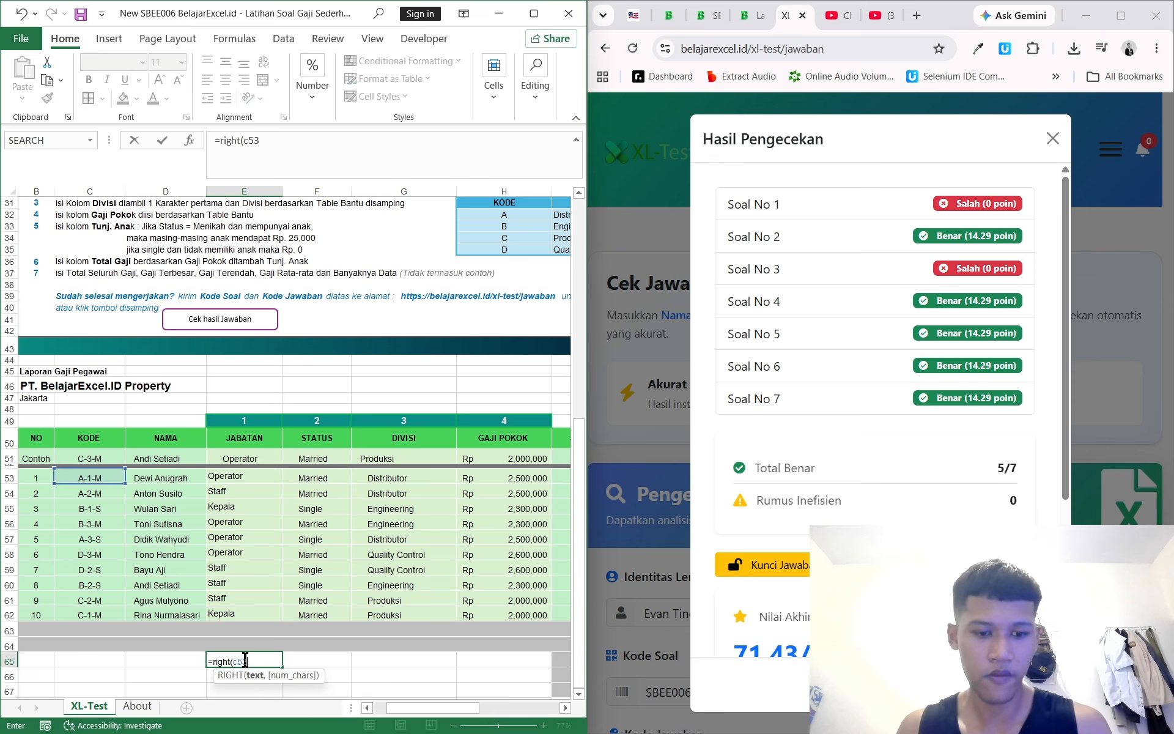
text(,3)
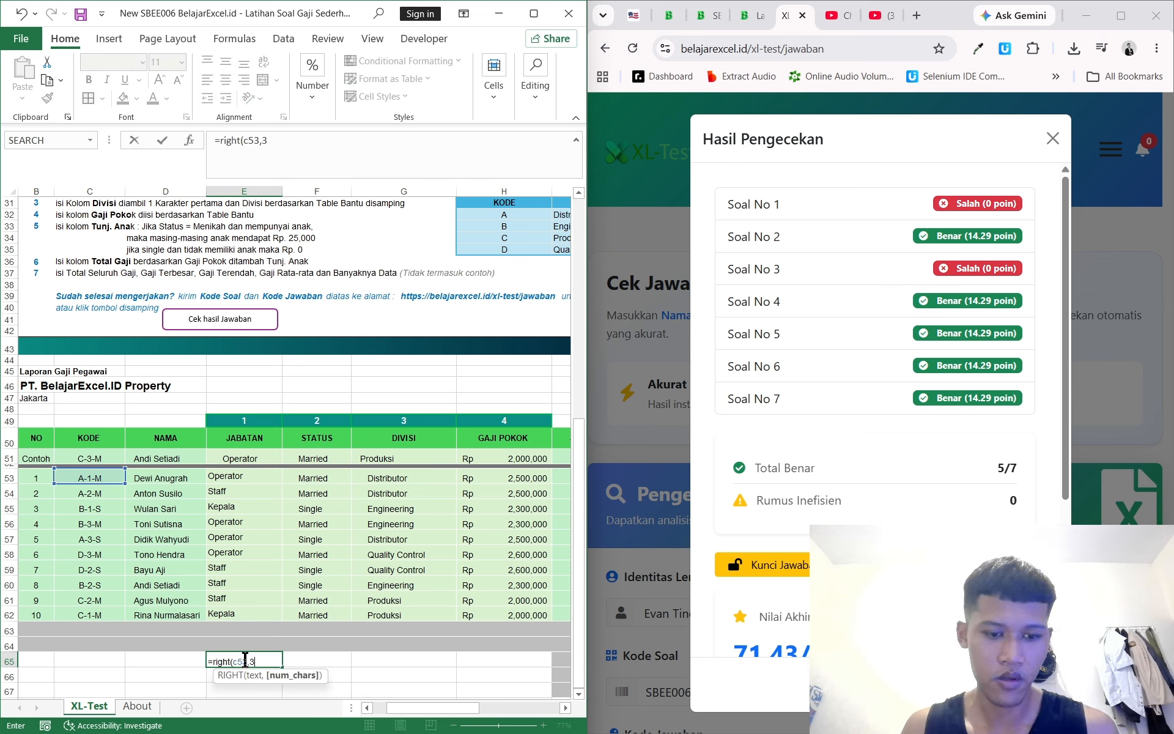
key(Return)
click(257, 659)
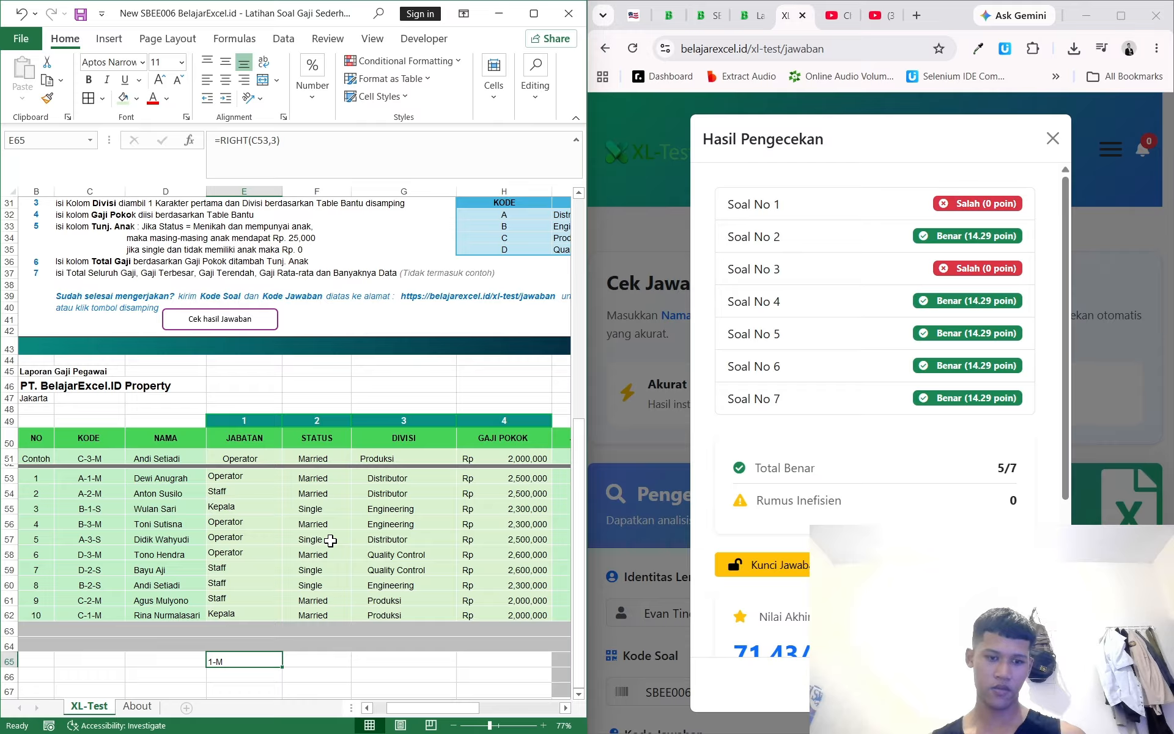
Replace the whole E53 formula with a new IF that returns "Kepala" when MID(C53,3,1) equals "1"
click(269, 478)
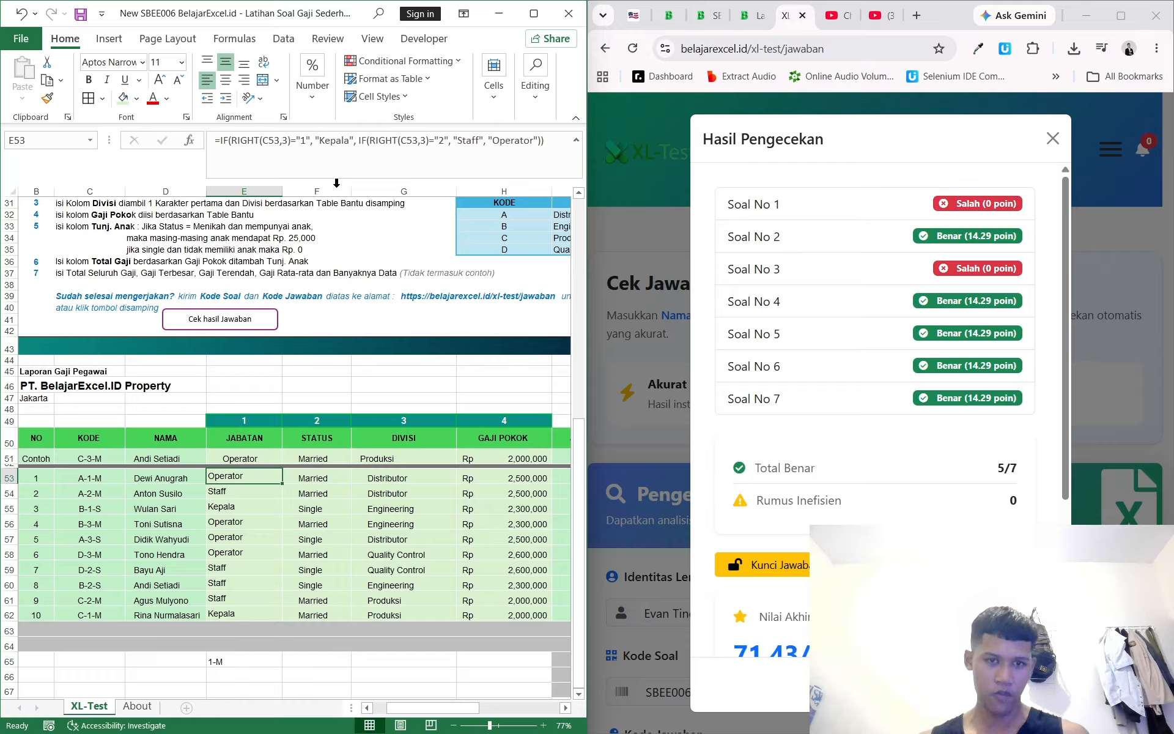
click(298, 166)
key(ctrl+a)
key(BackSpace)
text(=)
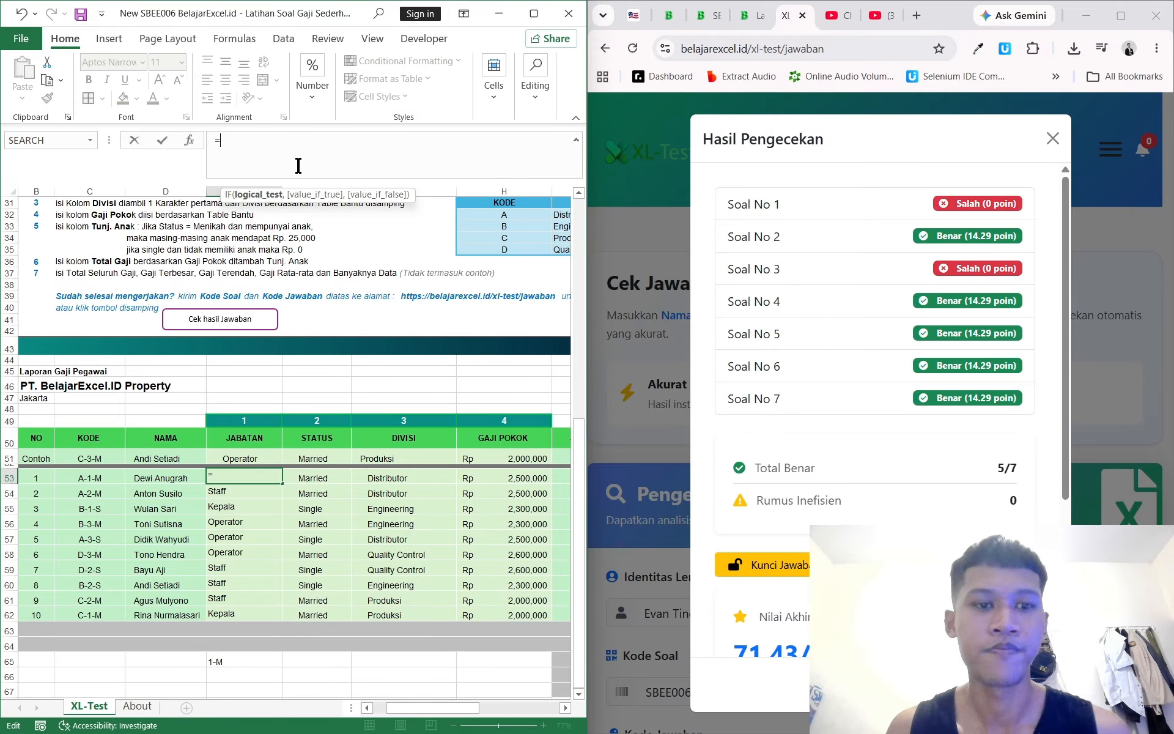
text(if()
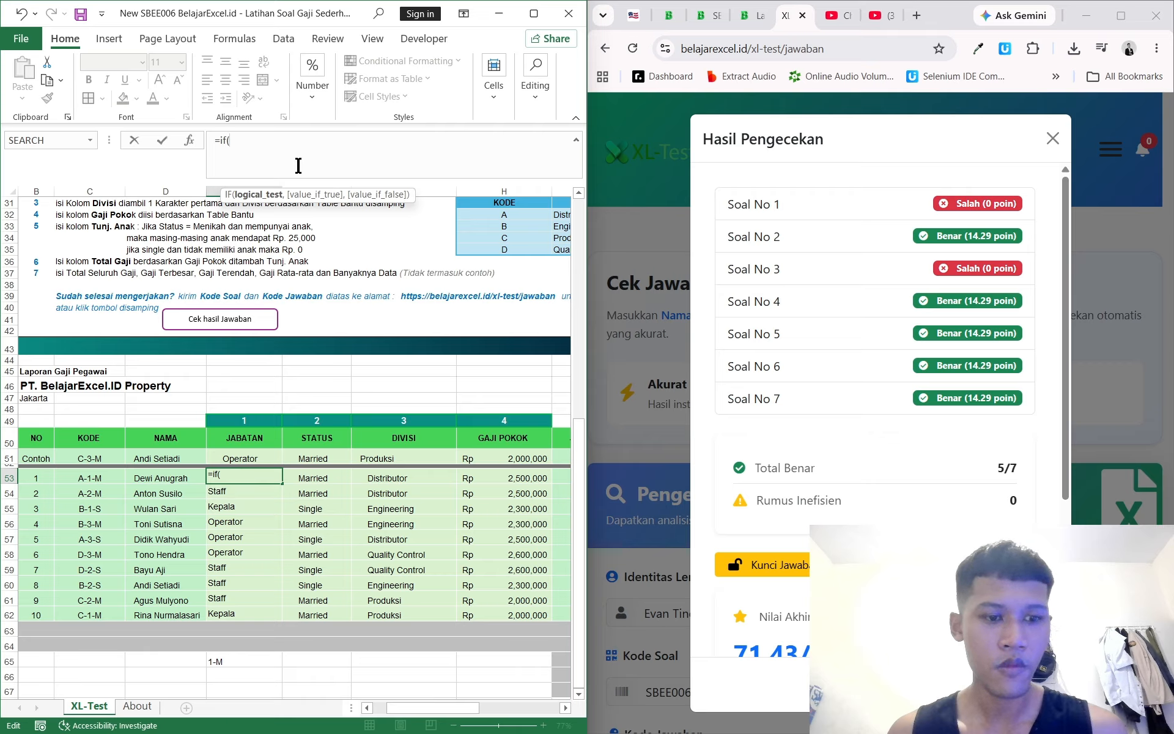
text(mid()
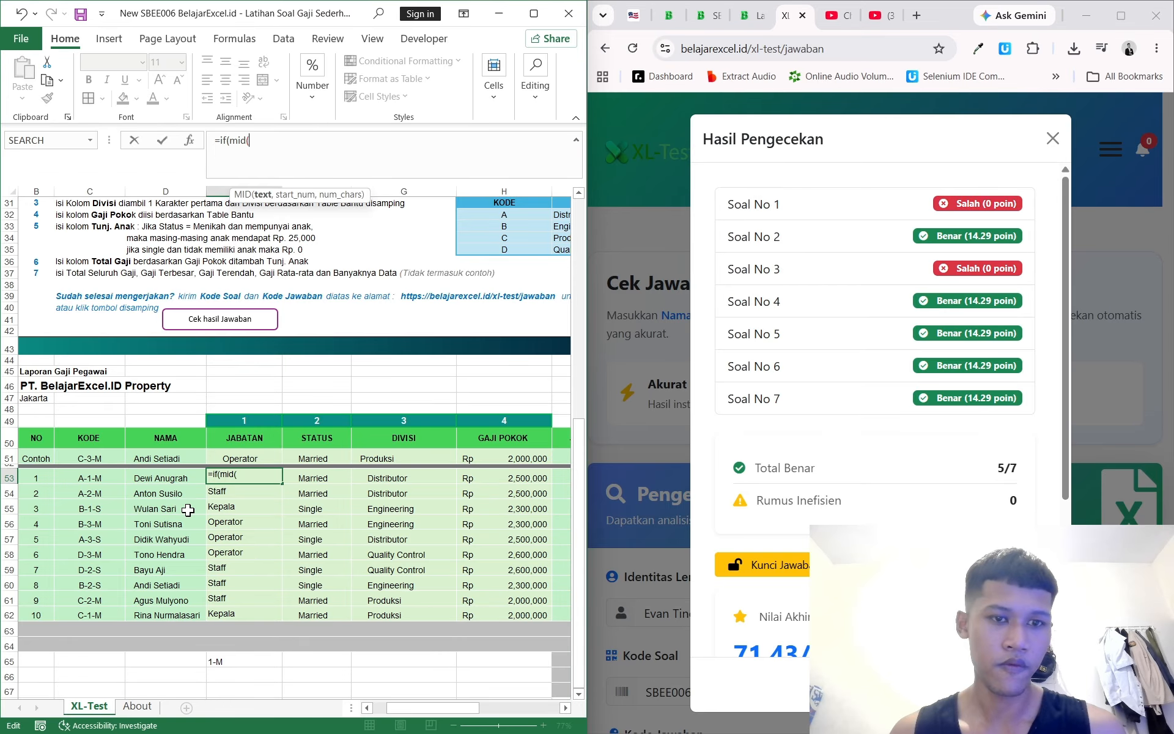
text(C53,)
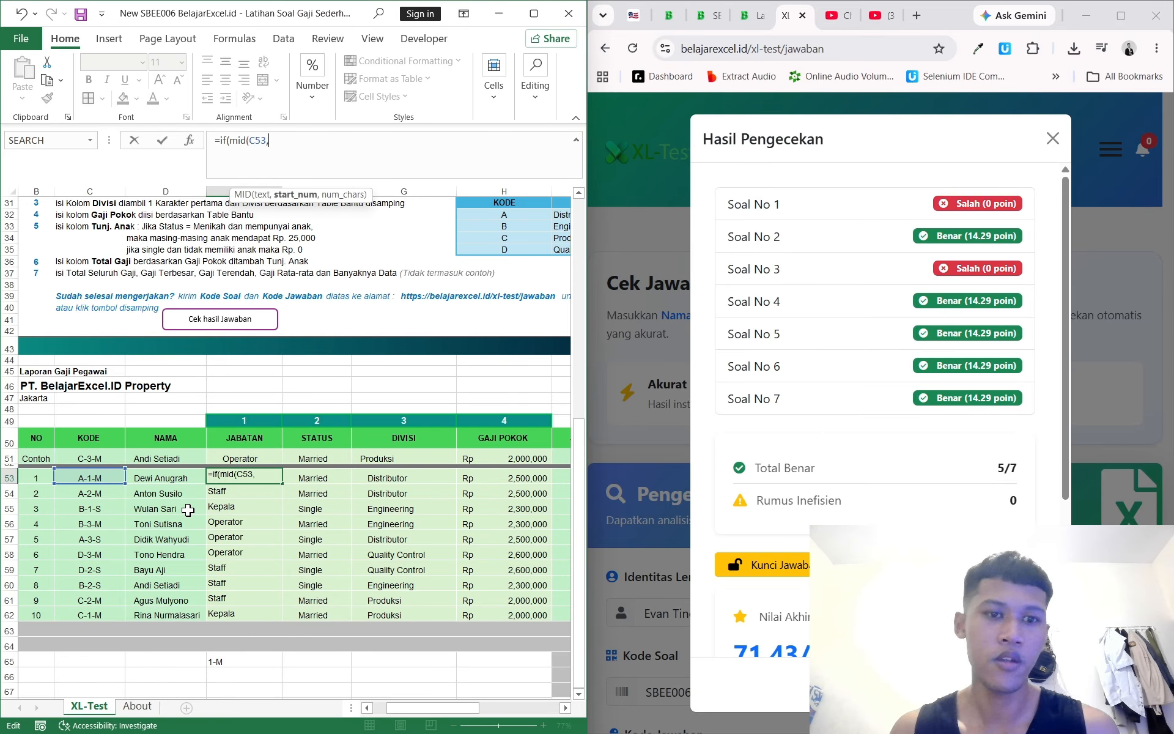
text(3,)
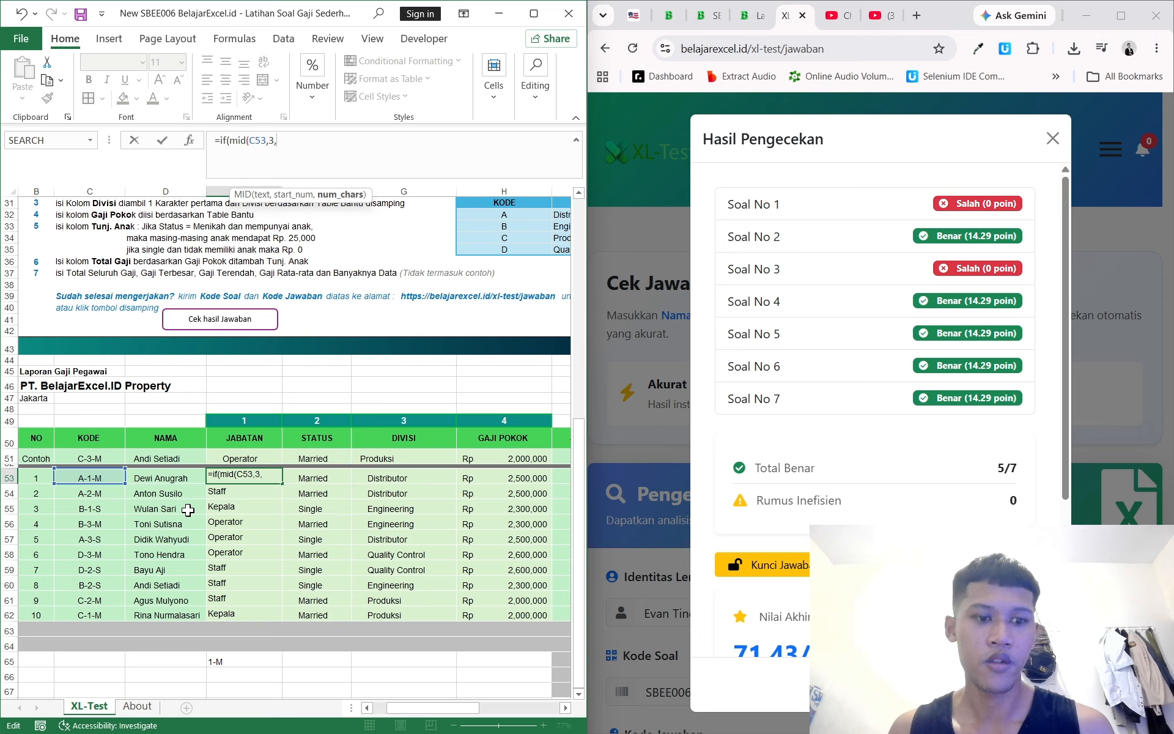
text(1)=)
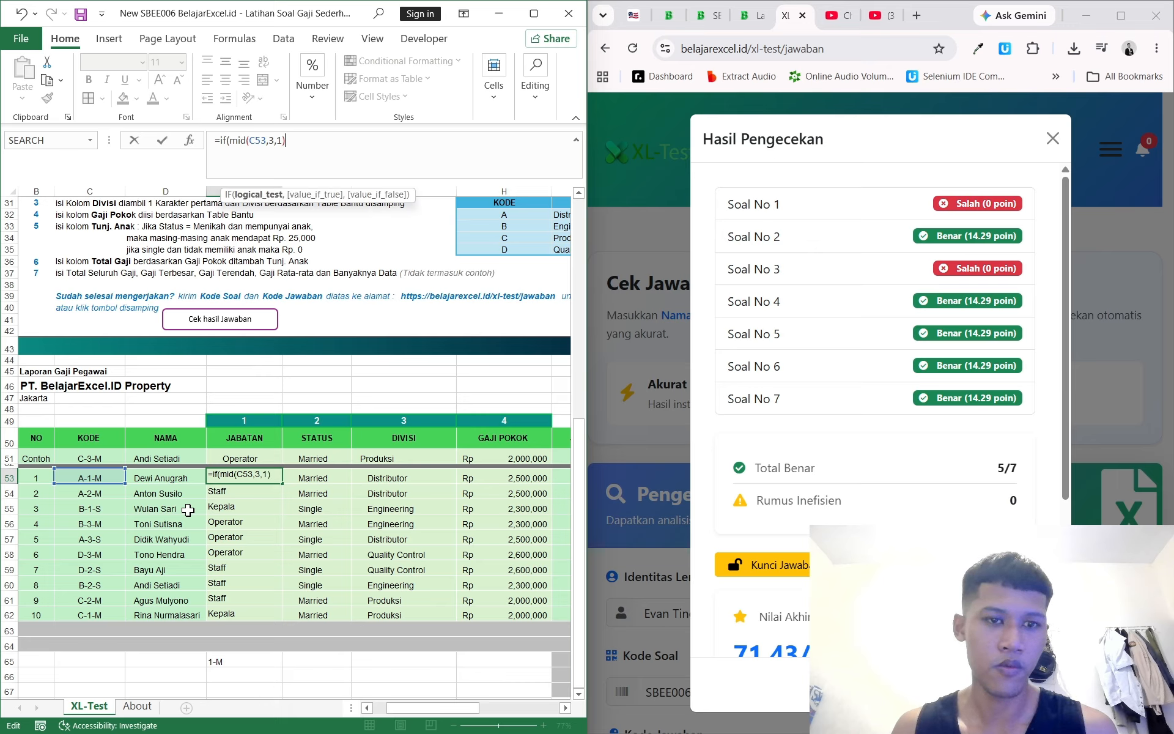
text("1",)
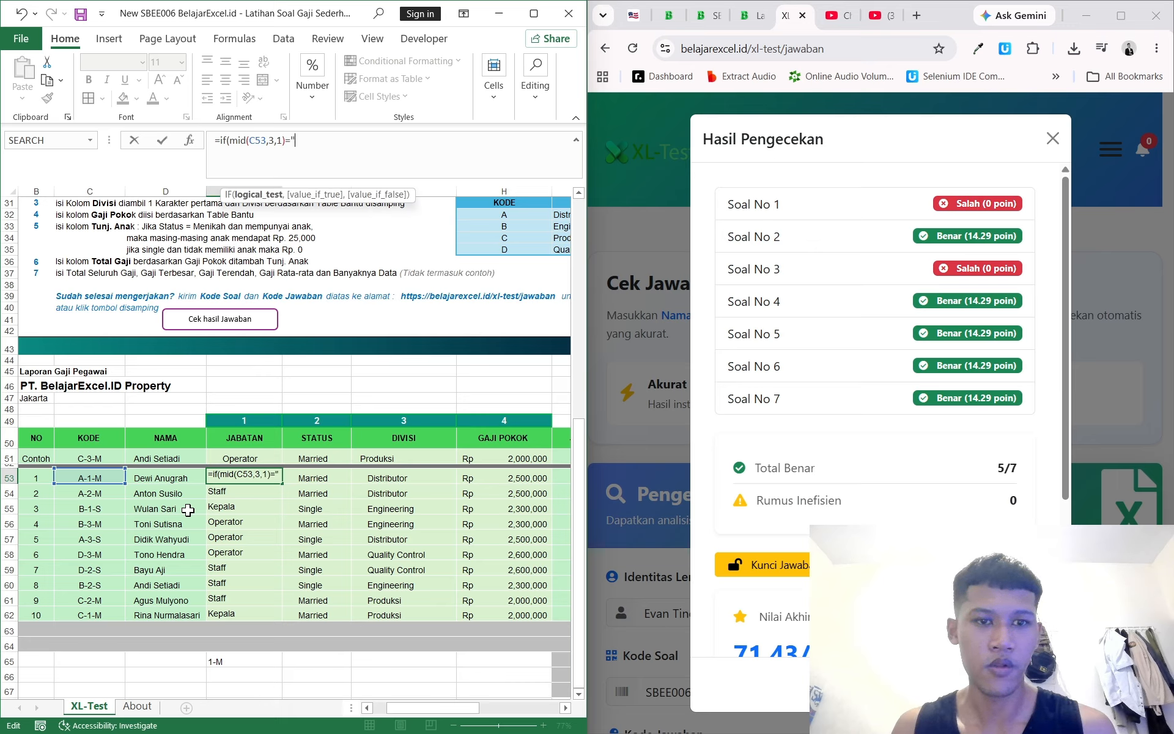
text( "kepal)
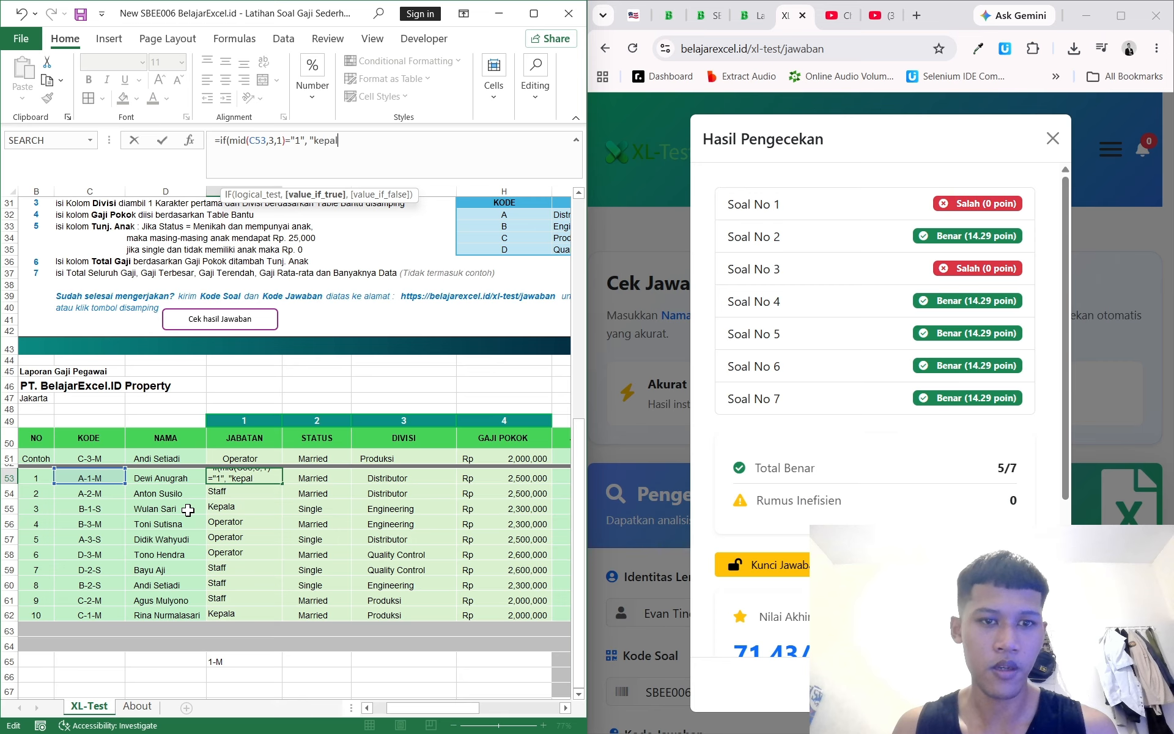
key(BackSpace)
key(BackSpace)
key(BackSpace)
key(BackSpace)
key(BackSpace)
text(Kepala")
Extend the E53 formula after "Kepala" with a nested IF that tests whether MID(C53,3,1) equals "2"
scroll(321, 527, up, 5)
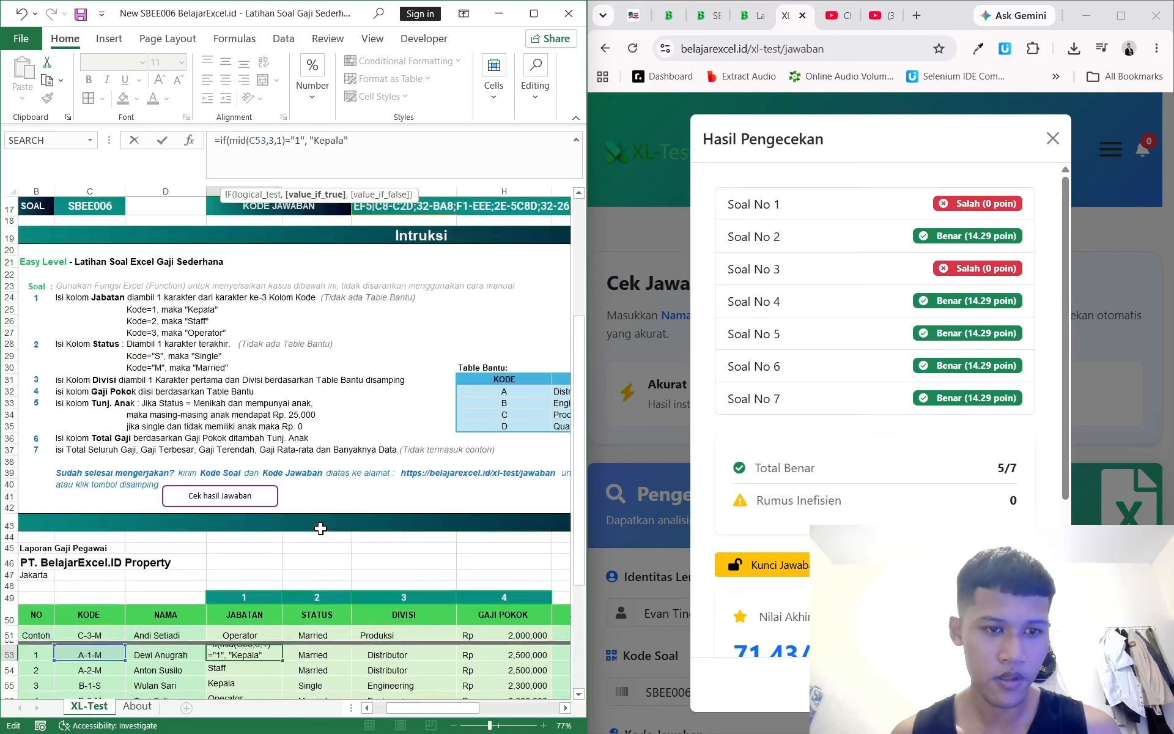
text(<)
key(BackSpace)
text(,)
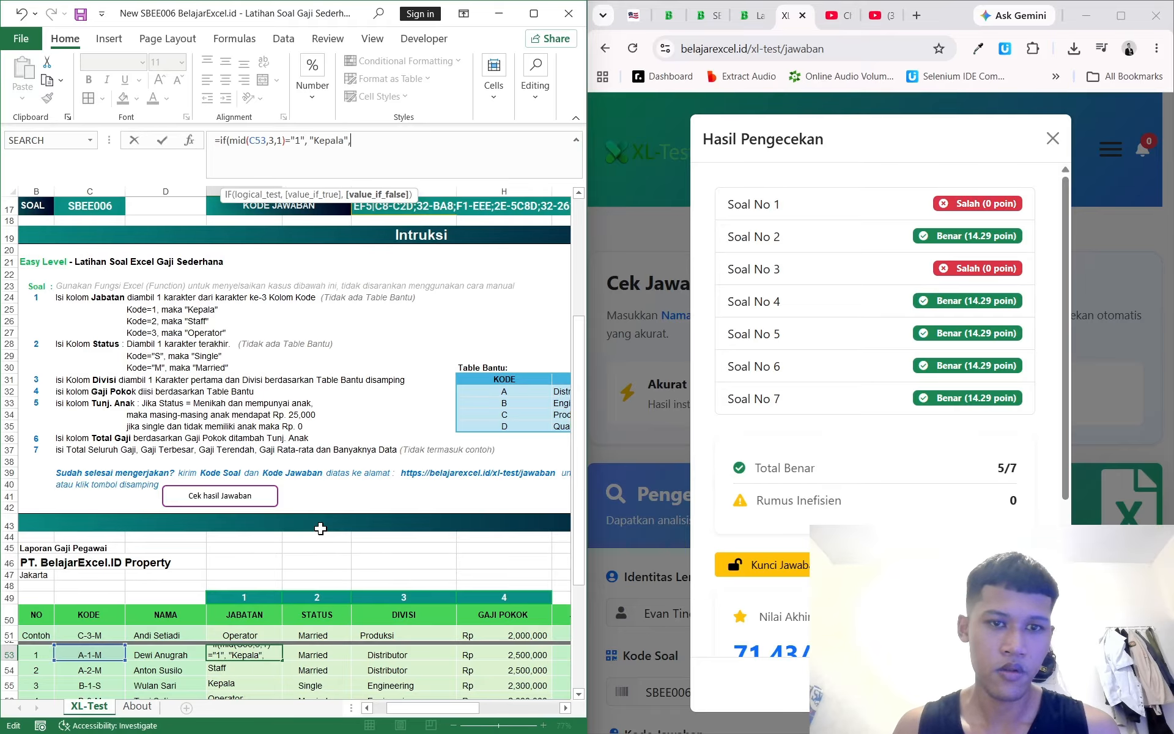
text( if()
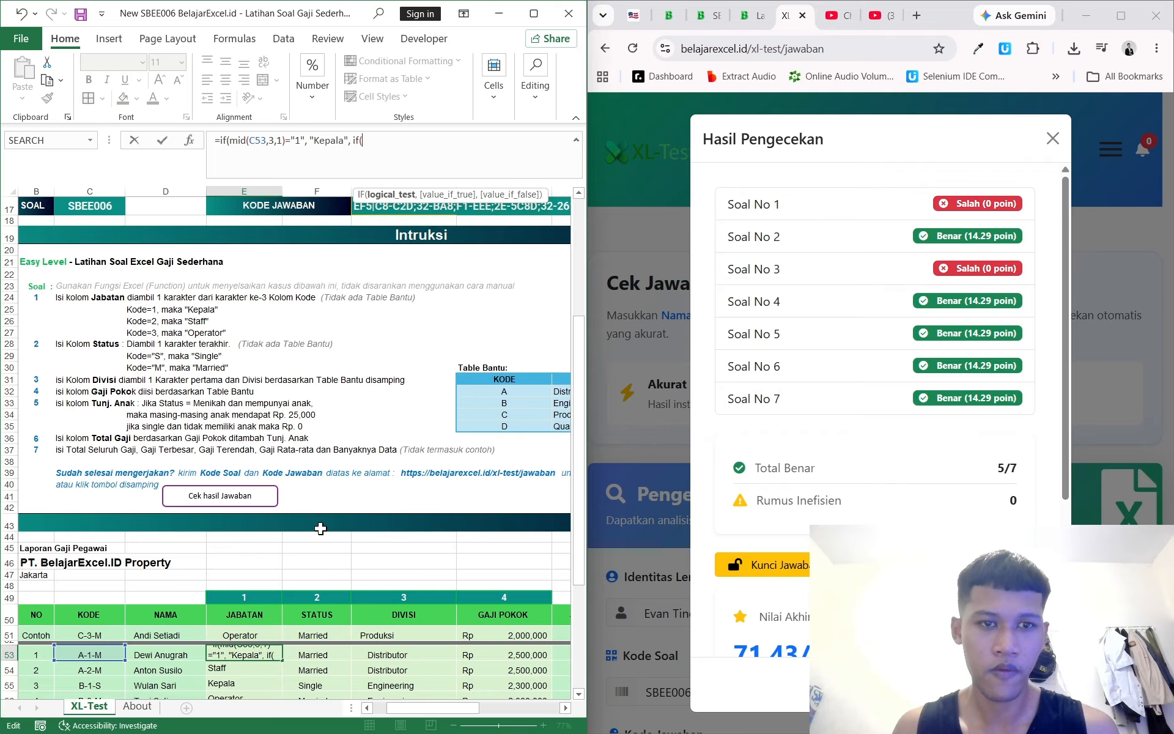
text(mid()
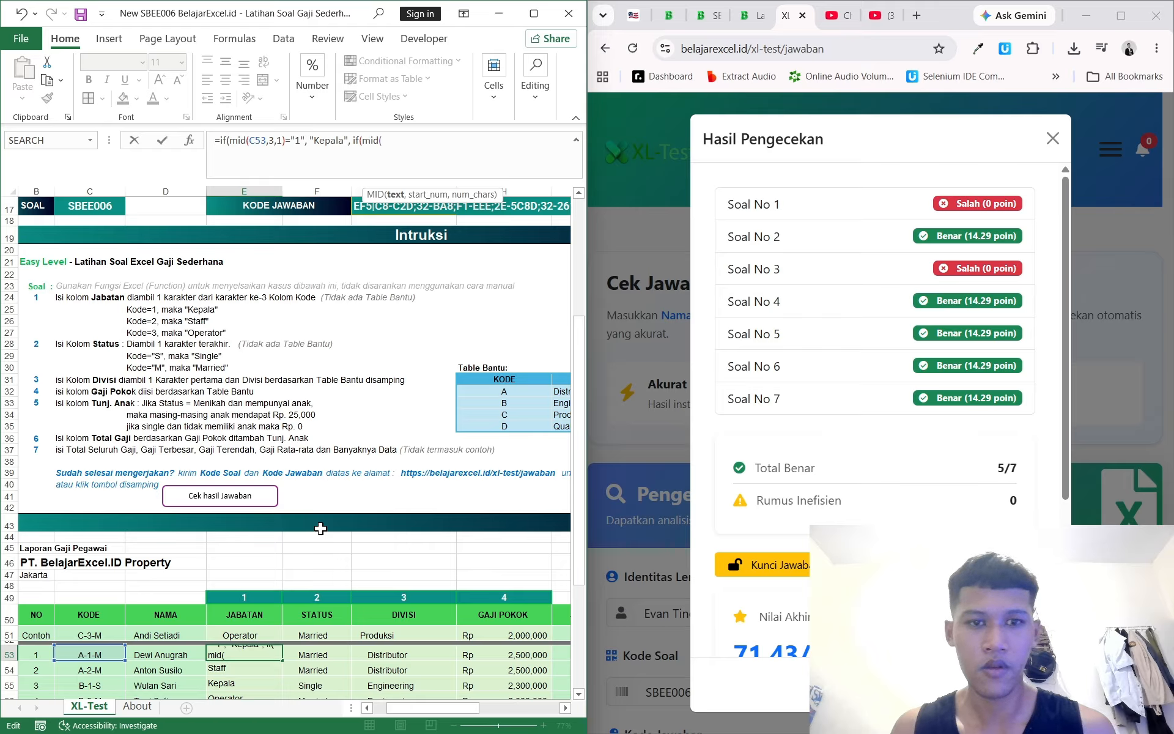
text(C53,3)
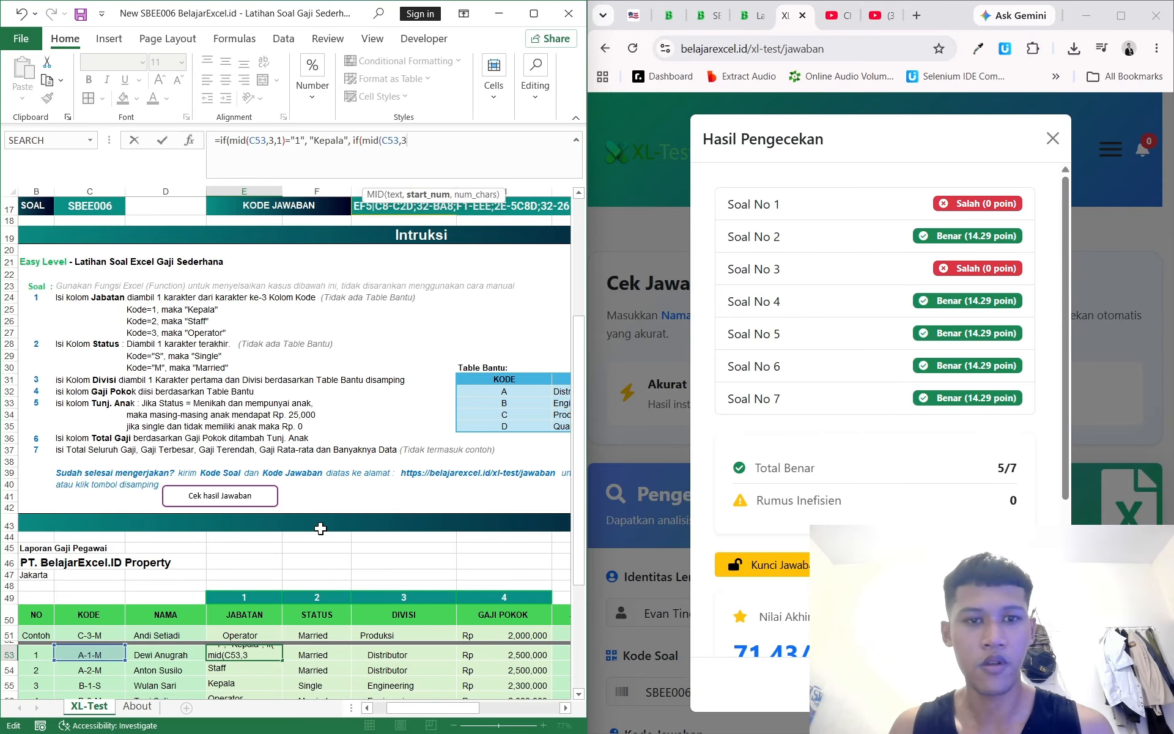
text(,1)+)
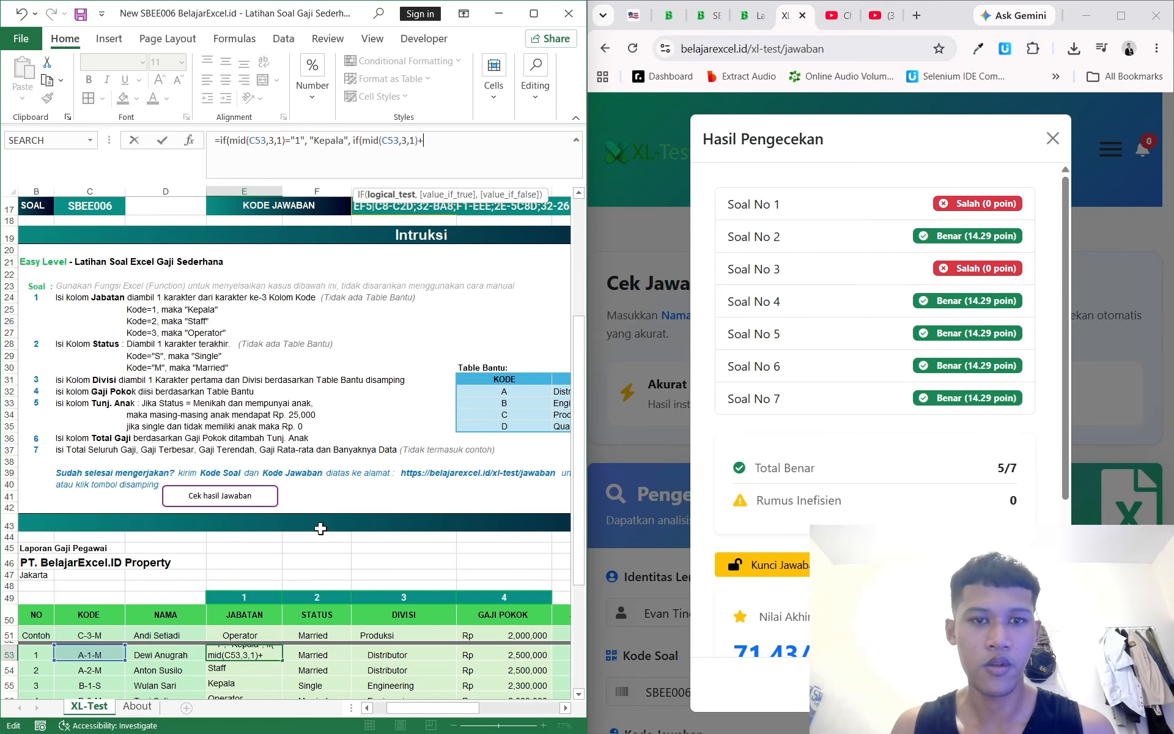
key(BackSpace)
text(="2", )
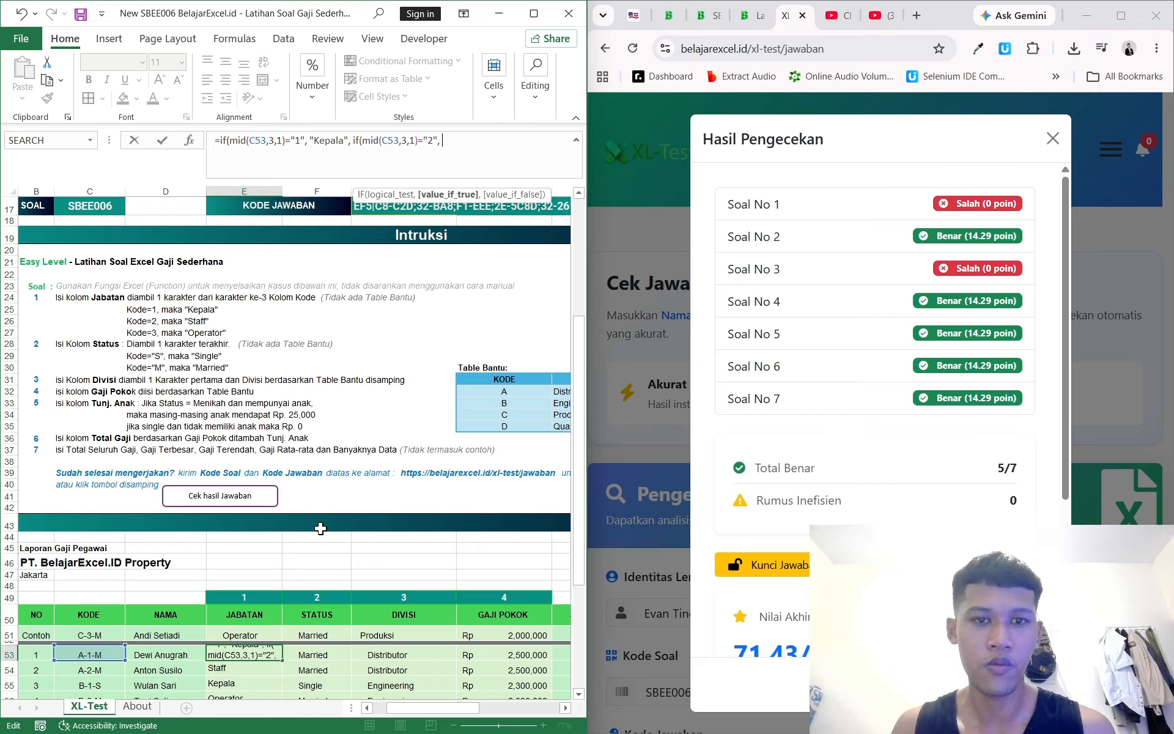
Finish the E53 formula so the nested IF returns "Staff" when true and "Operator" otherwise
text("Staff",)
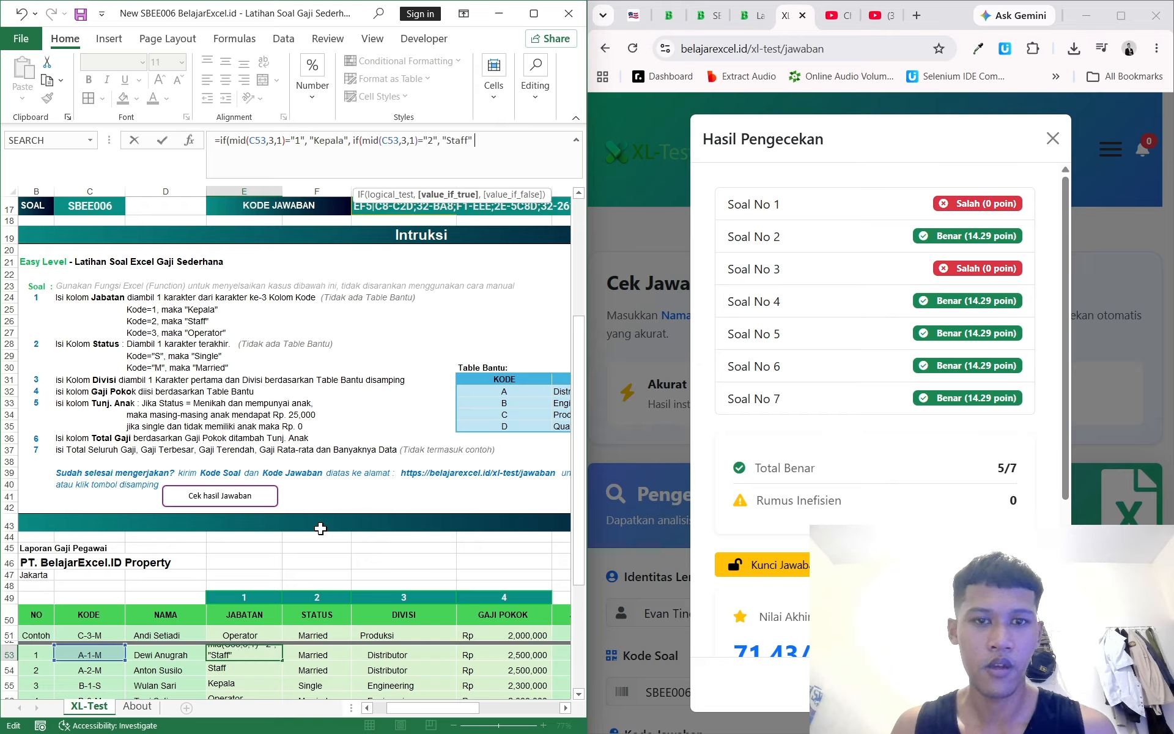
text( ")
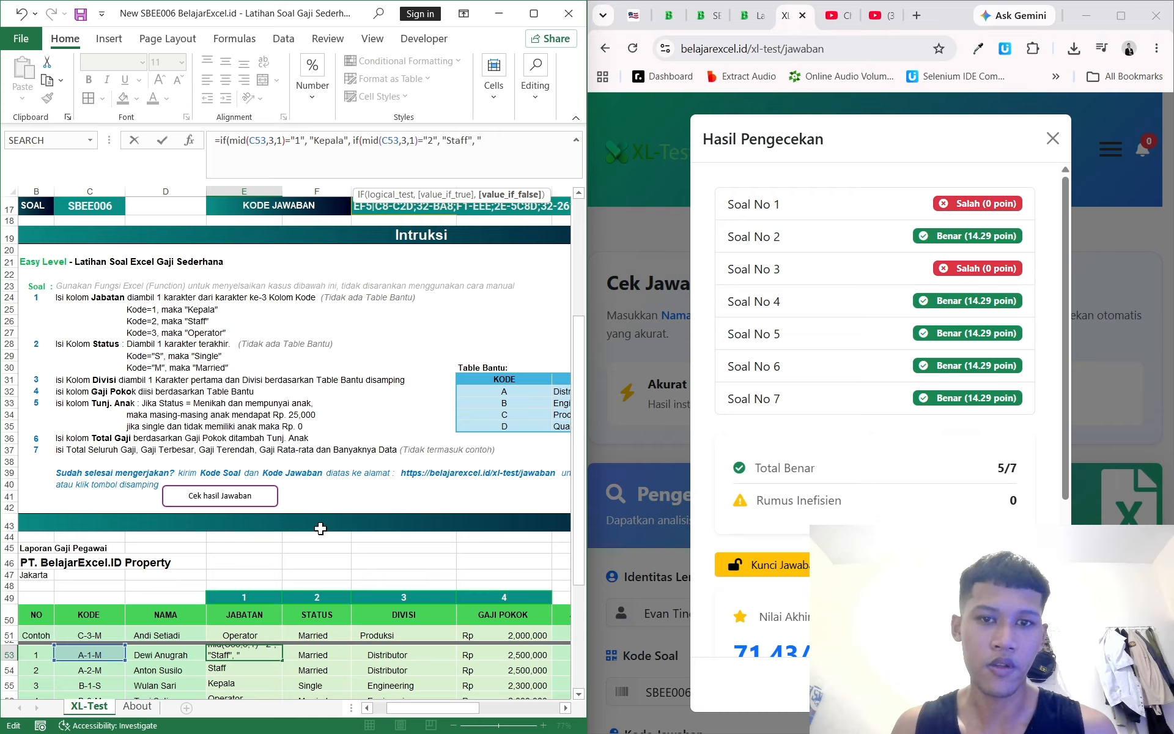
text(Opera)
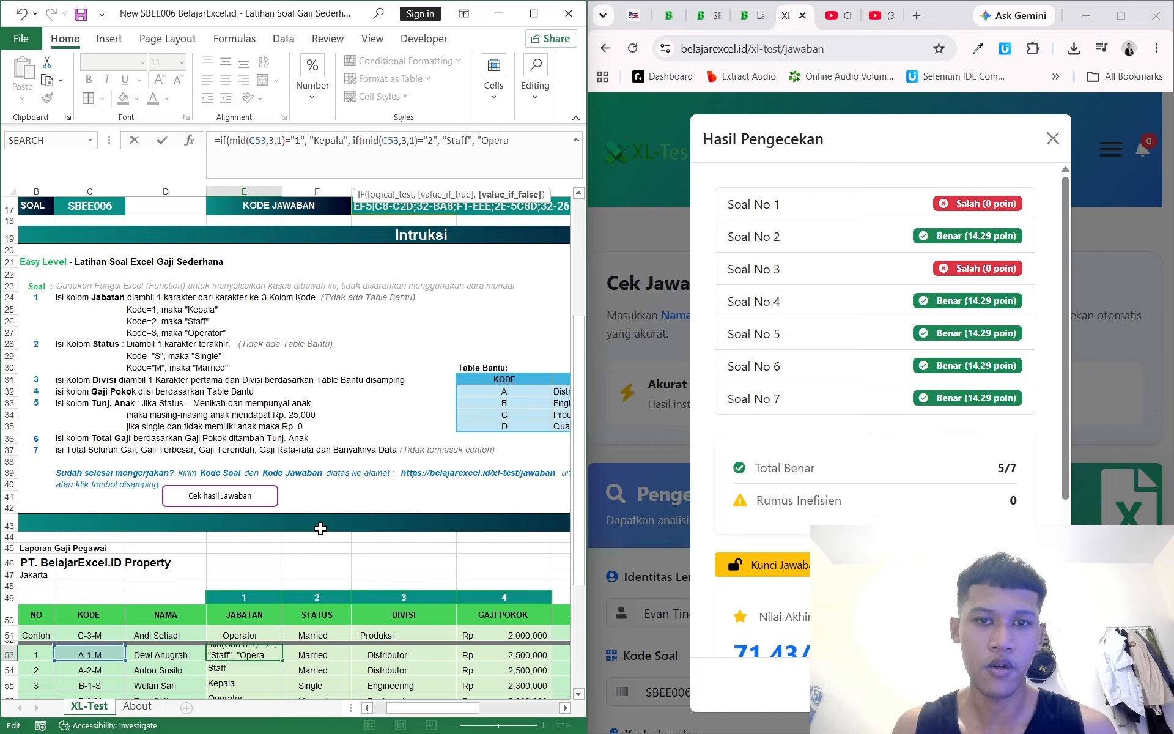
text(tor"))
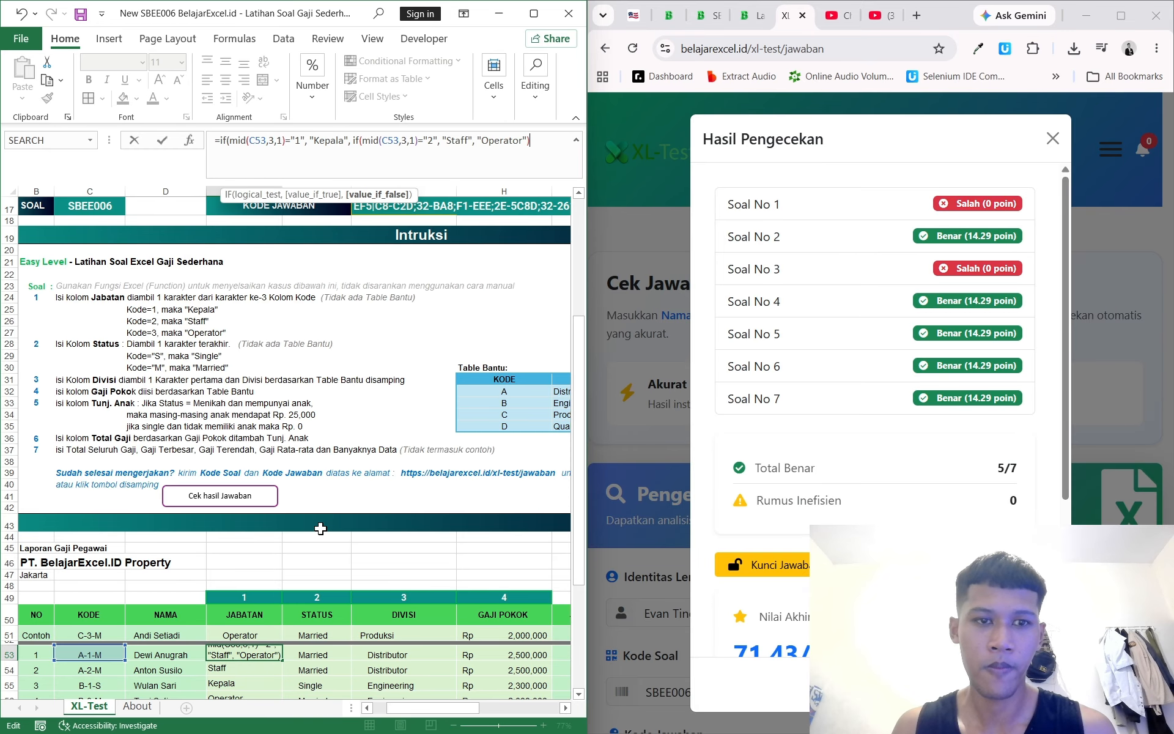
text())
key(Return)
Fill the E53 Jabatan formula down to E62 and check the copied formula in E59
scroll(321, 528, down, 3)
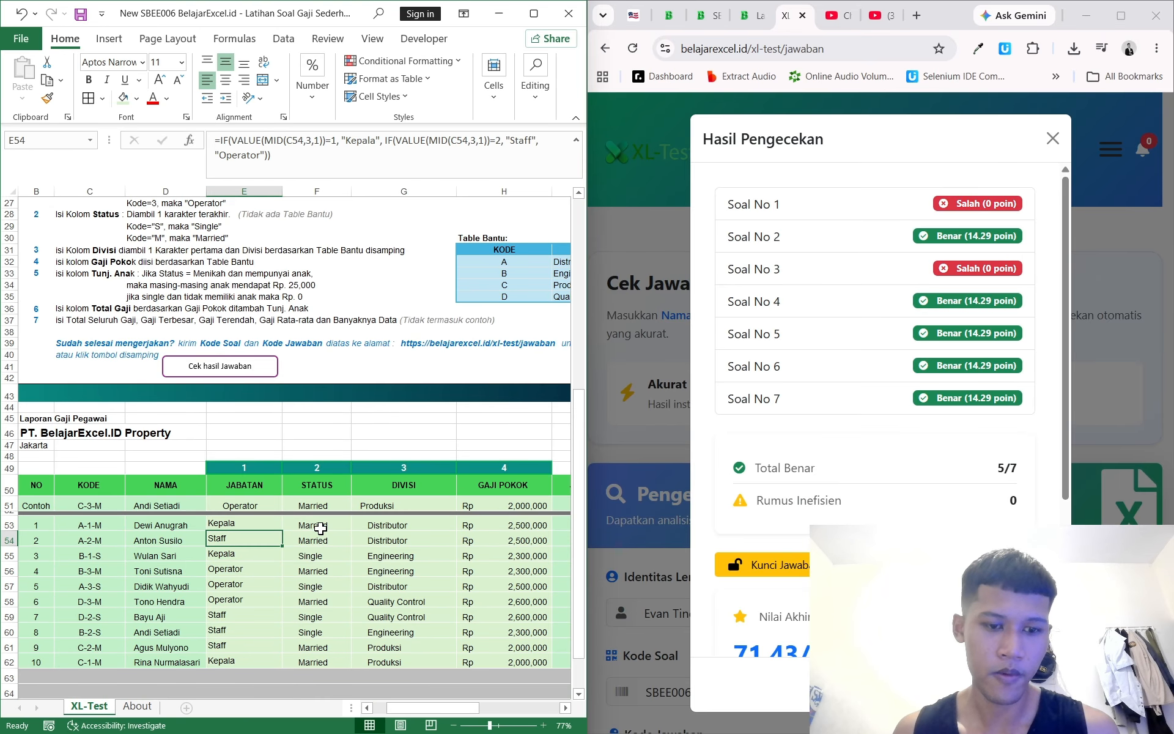
click(231, 521)
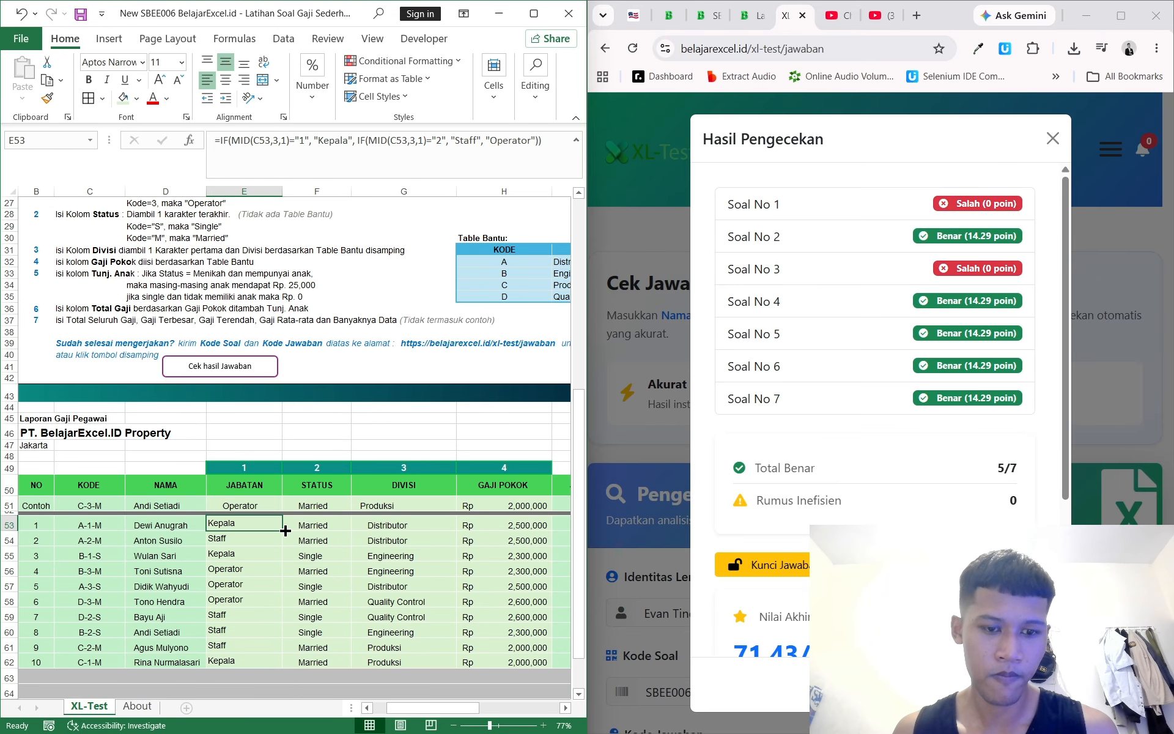
drag(285, 530, 324, 604)
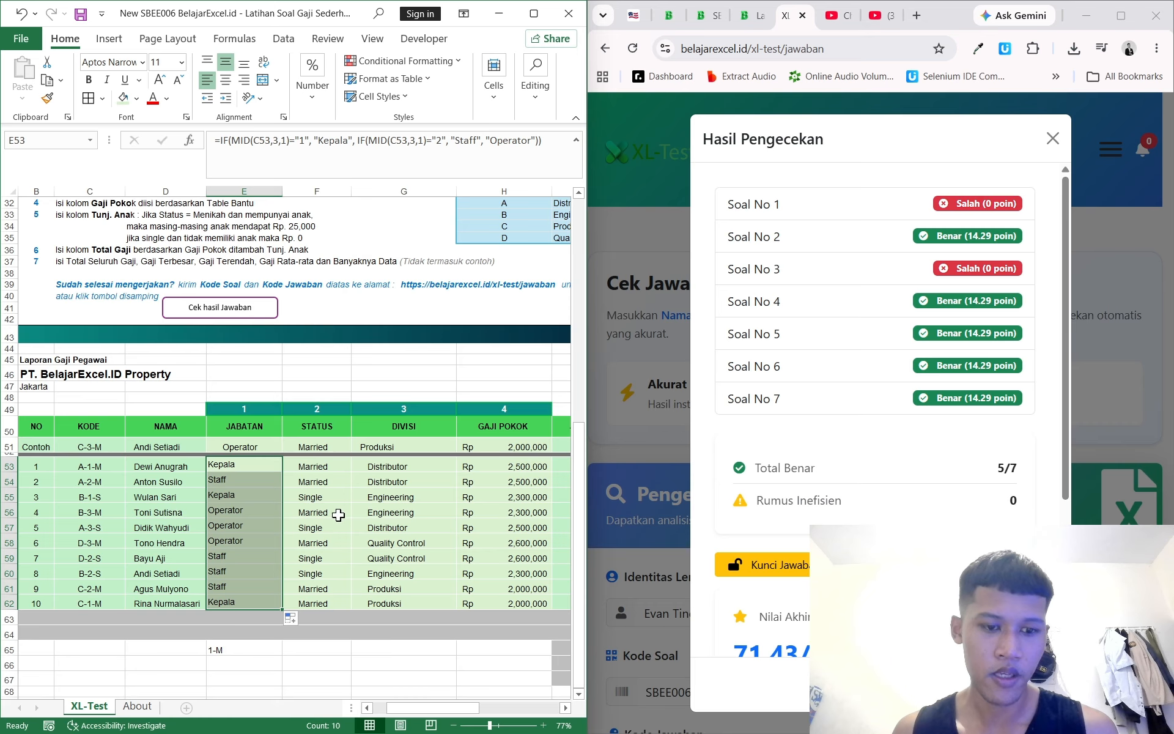
click(217, 557)
Copy the recalculated Kode Jawaban from cell G17
scroll(374, 492, up, 7)
scroll(374, 492, down, 10)
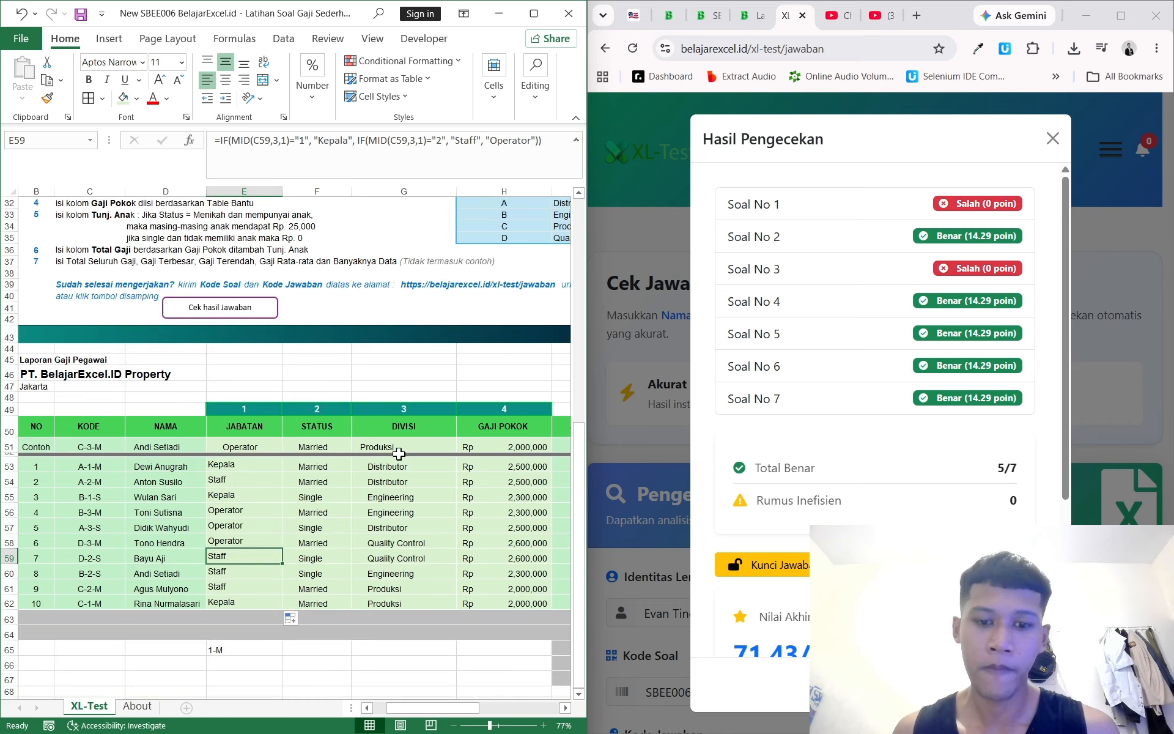
ctrl+scroll(412, 472, down, 1)
scroll(412, 469, up, 9)
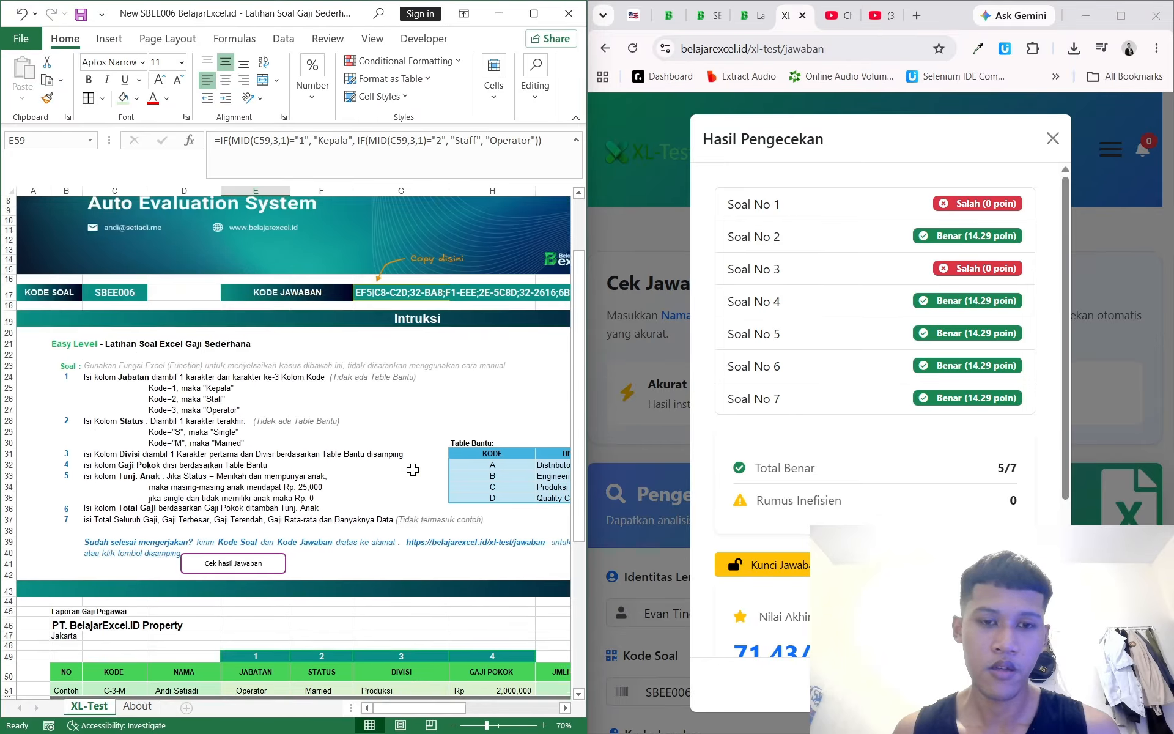
click(379, 364)
key(ctrl+c)
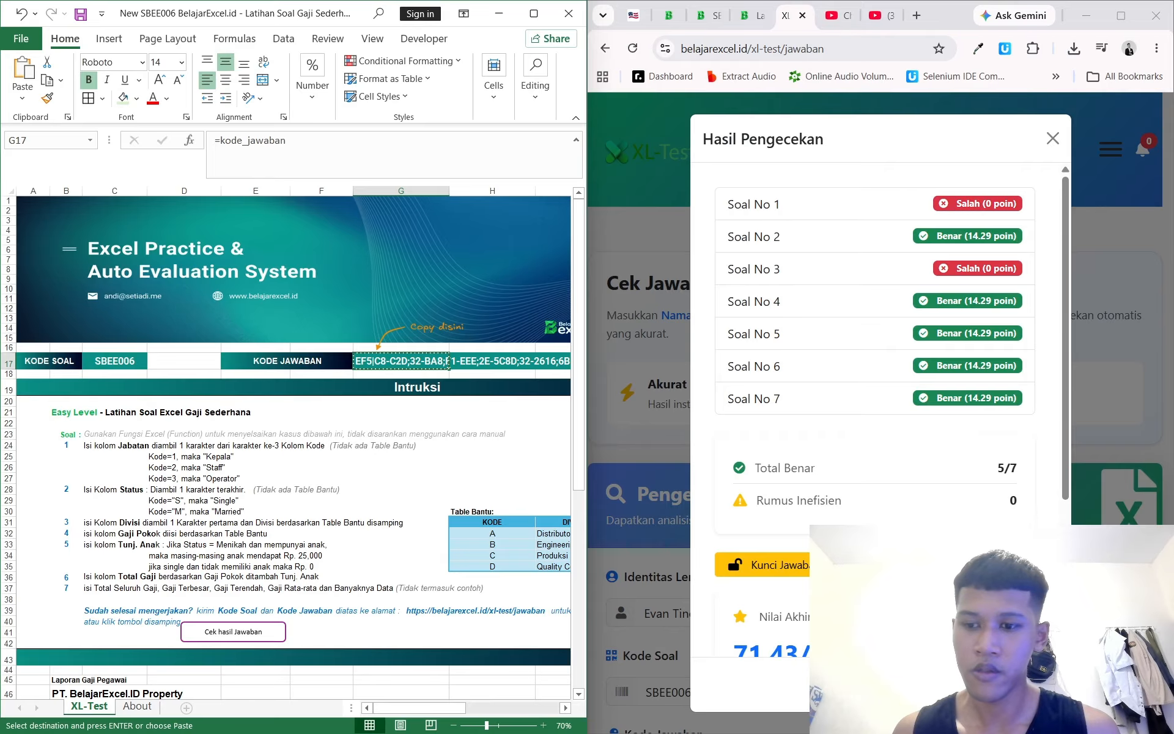
Switch to the XL-Test checker site, dismiss the old results, paste the copied code as Kode Jawaban and start the check
click(642, 411)
scroll(842, 375, down, 7)
click(836, 305)
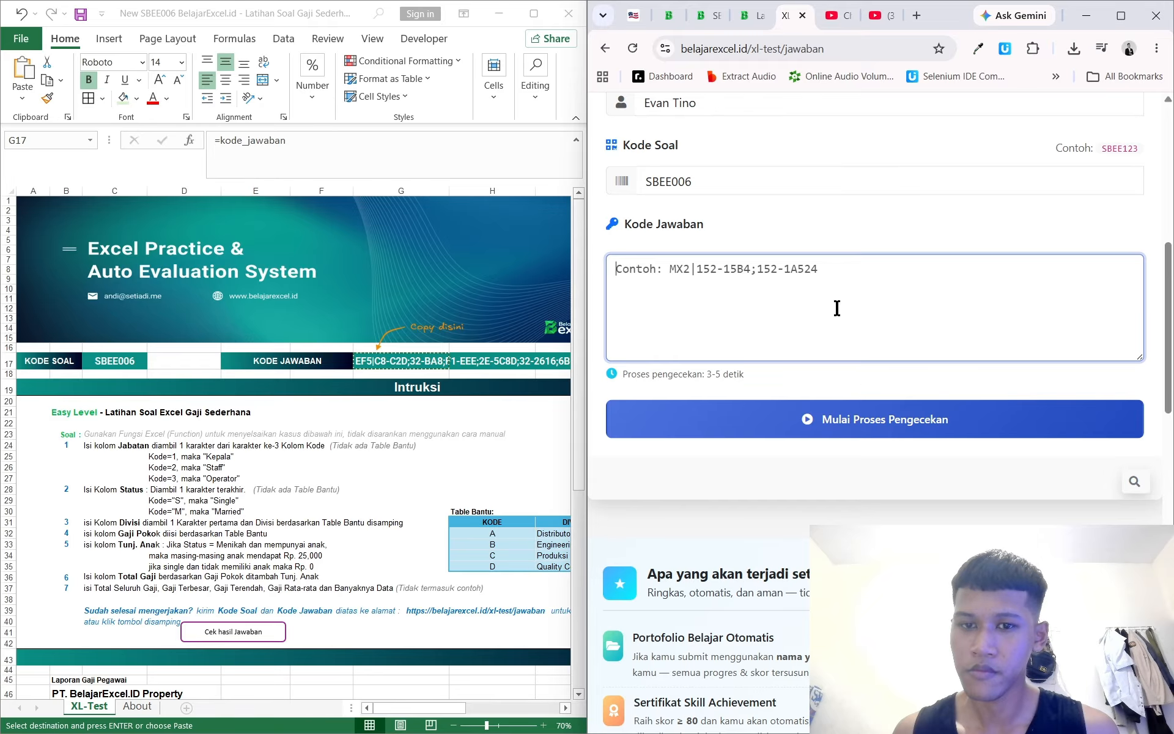
key(ctrl+v)
click(842, 417)
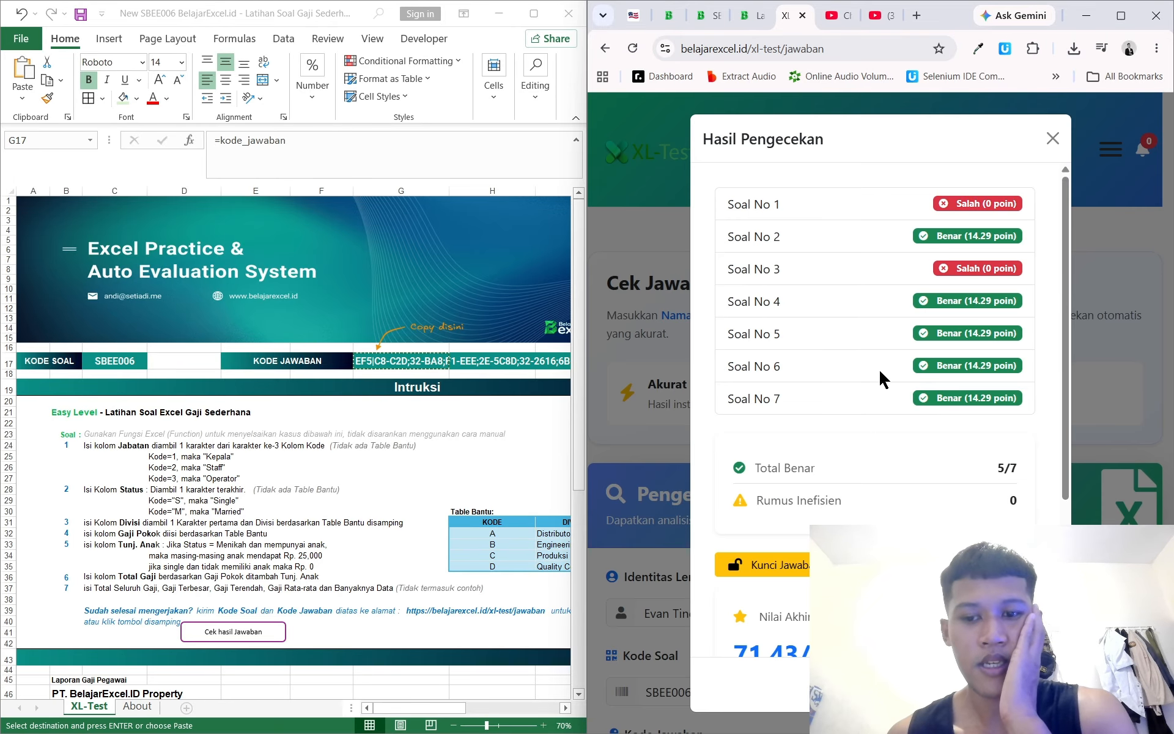
Review the per-question results of the new check and close the results window
scroll(881, 373, down, 3)
scroll(886, 414, up, 5)
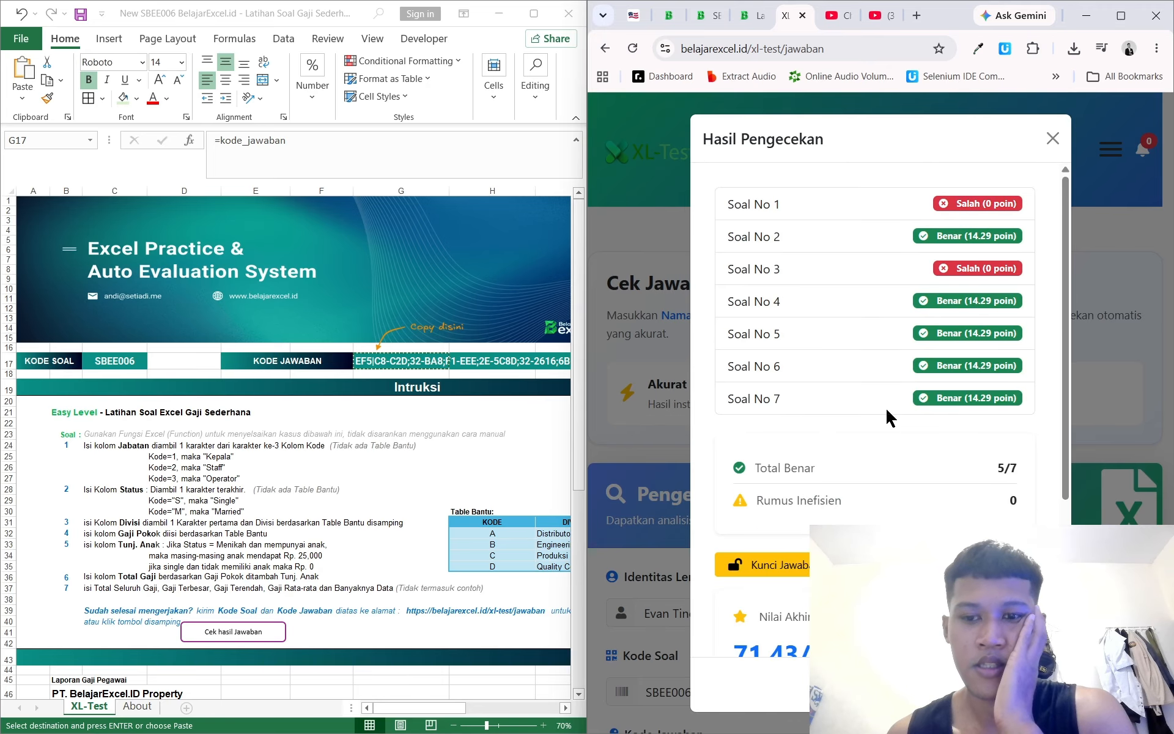
click(1053, 138)
Reread the worksheet instructions against the salary table and inspect the Divisi lookup formula in G53
click(454, 418)
scroll(455, 417, down, 5)
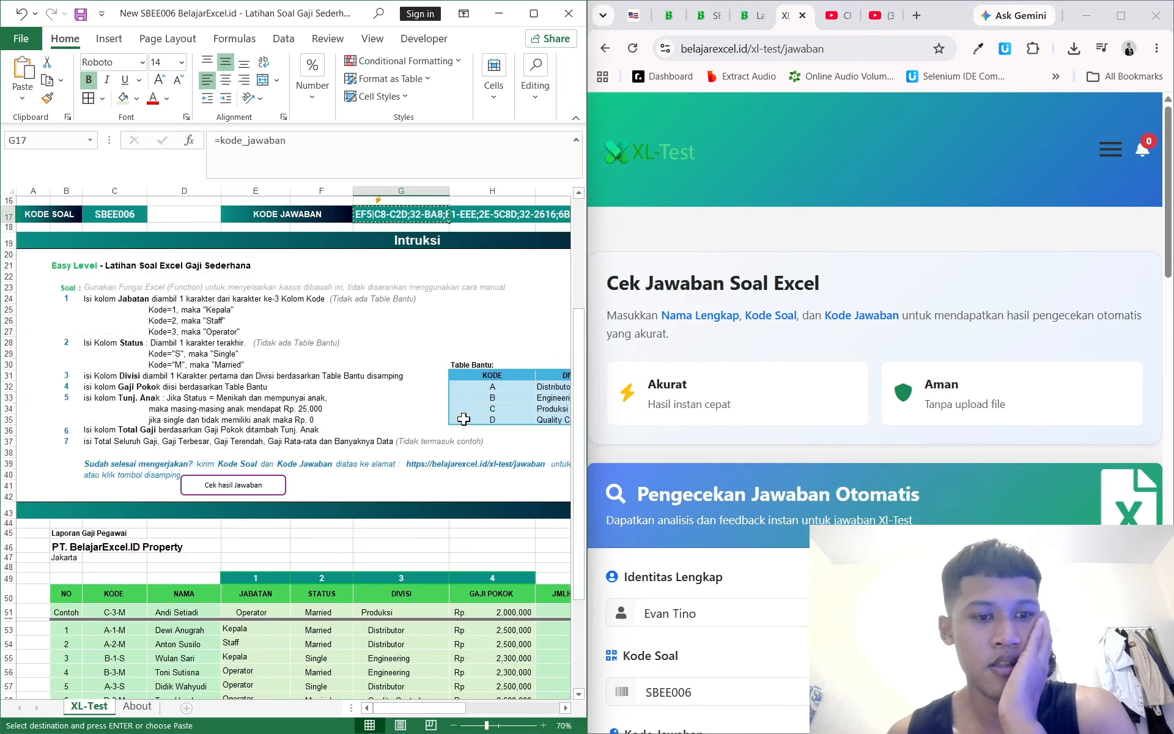
scroll(465, 414, down, 2)
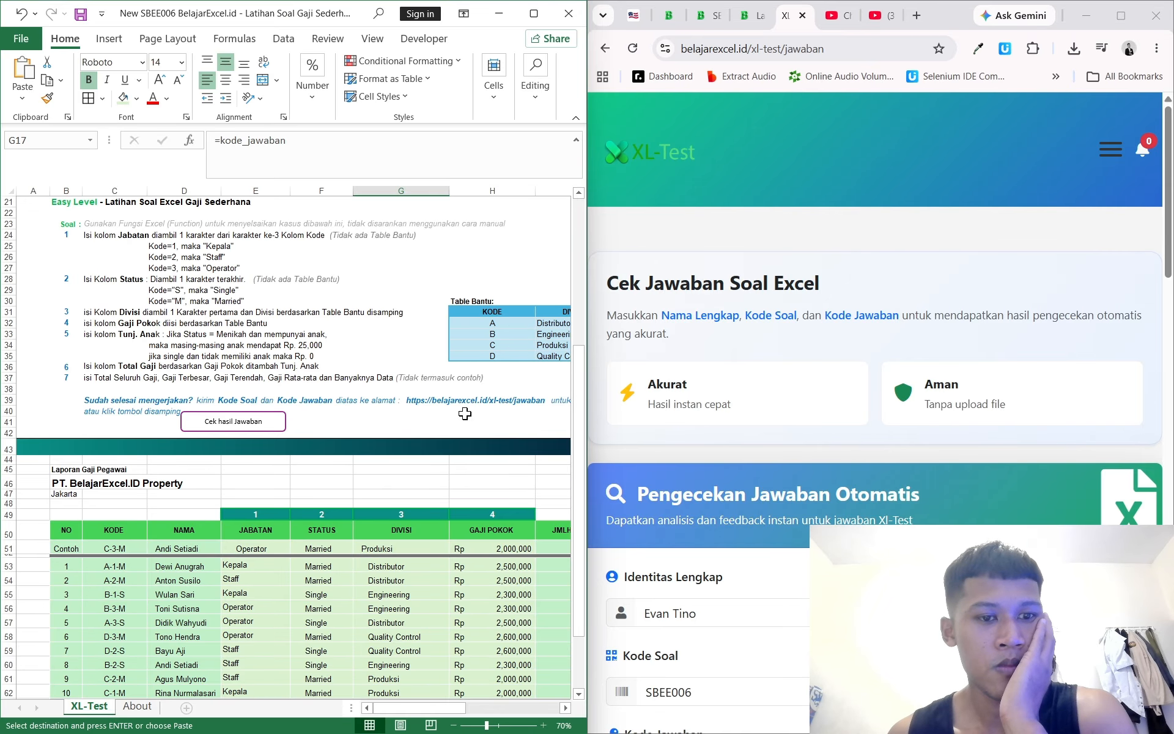
scroll(464, 414, down, 2)
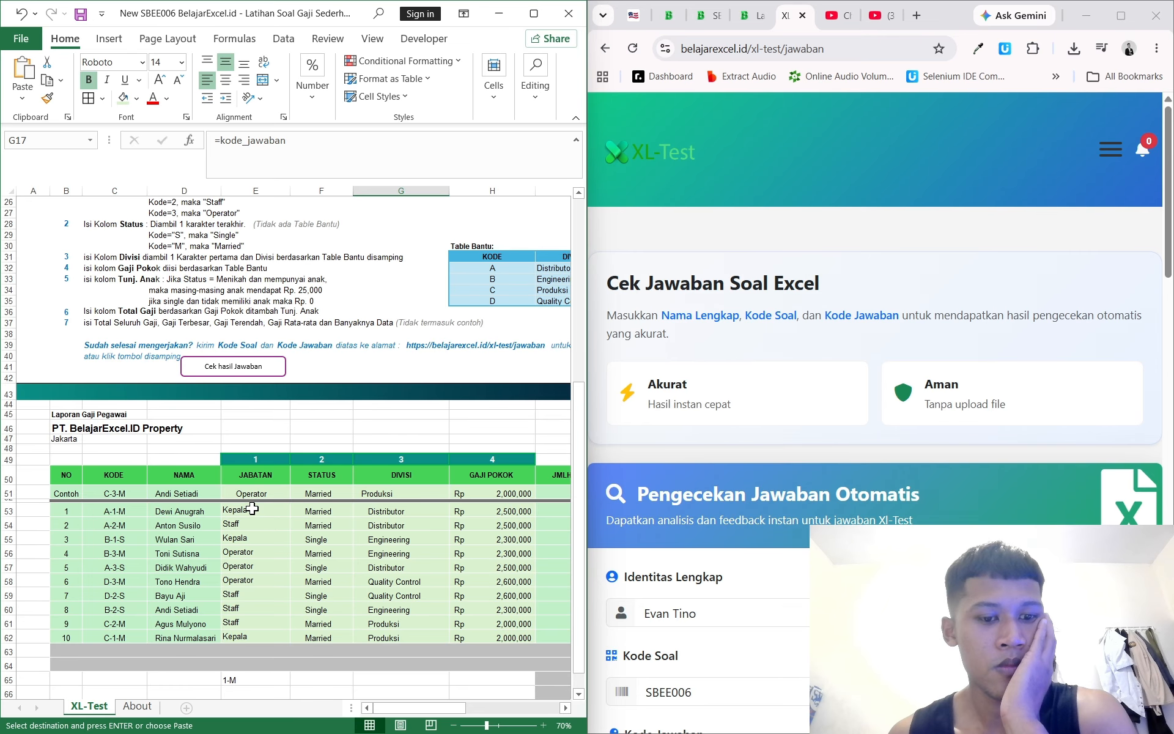
scroll(252, 508, up, 2)
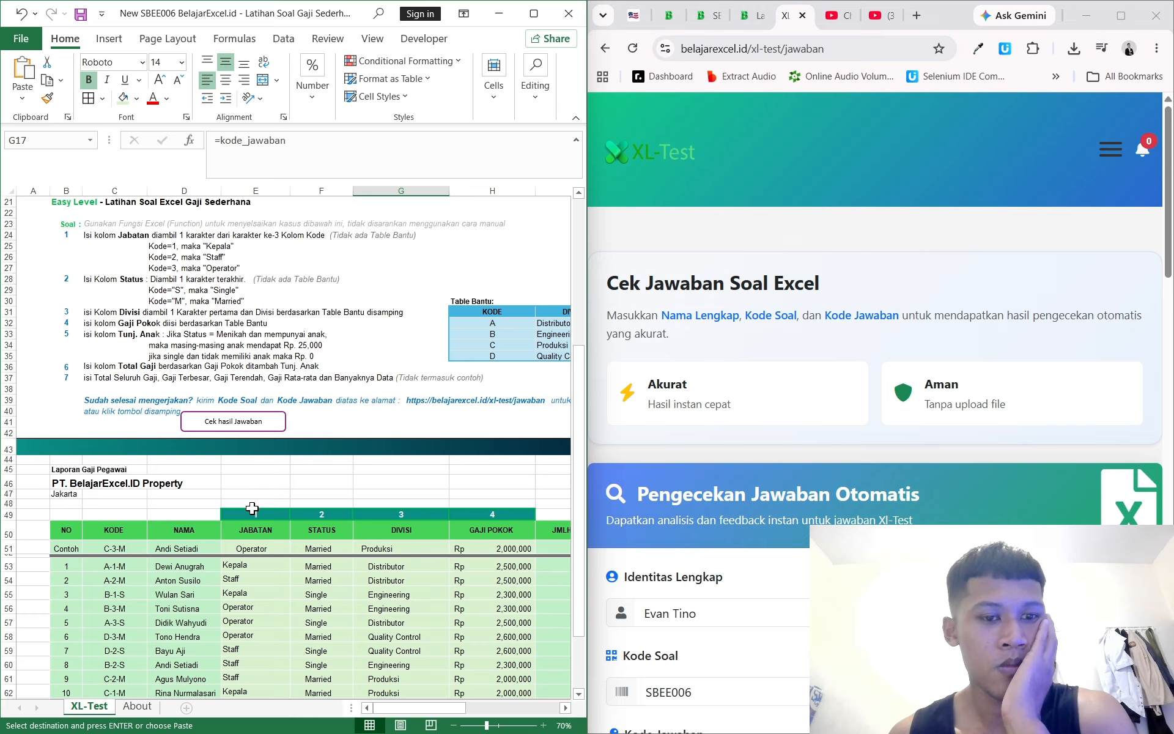
scroll(252, 508, down, 2)
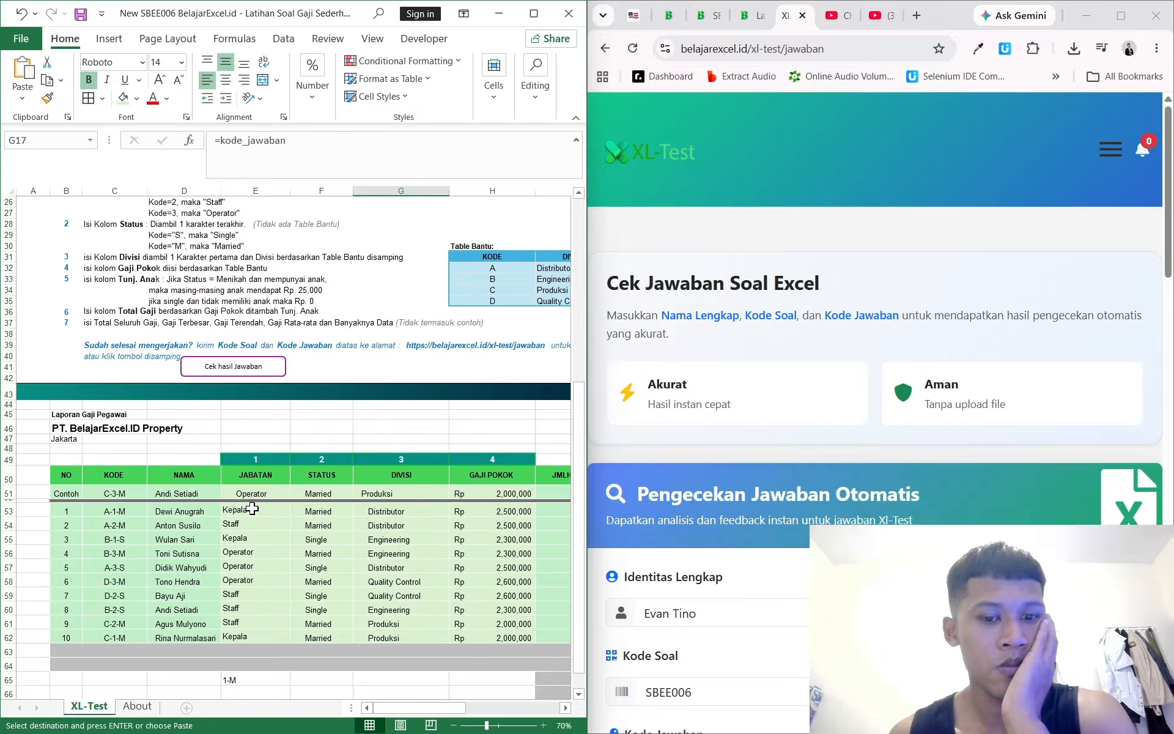
click(425, 512)
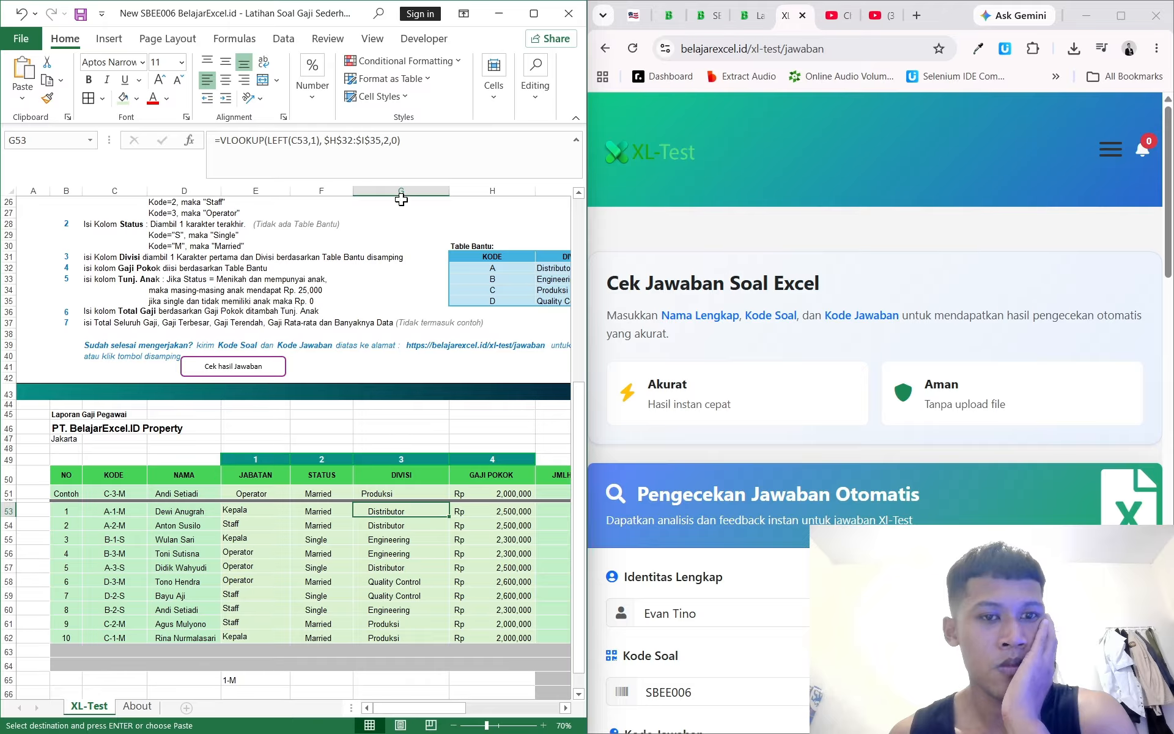
click(413, 136)
key(Return)
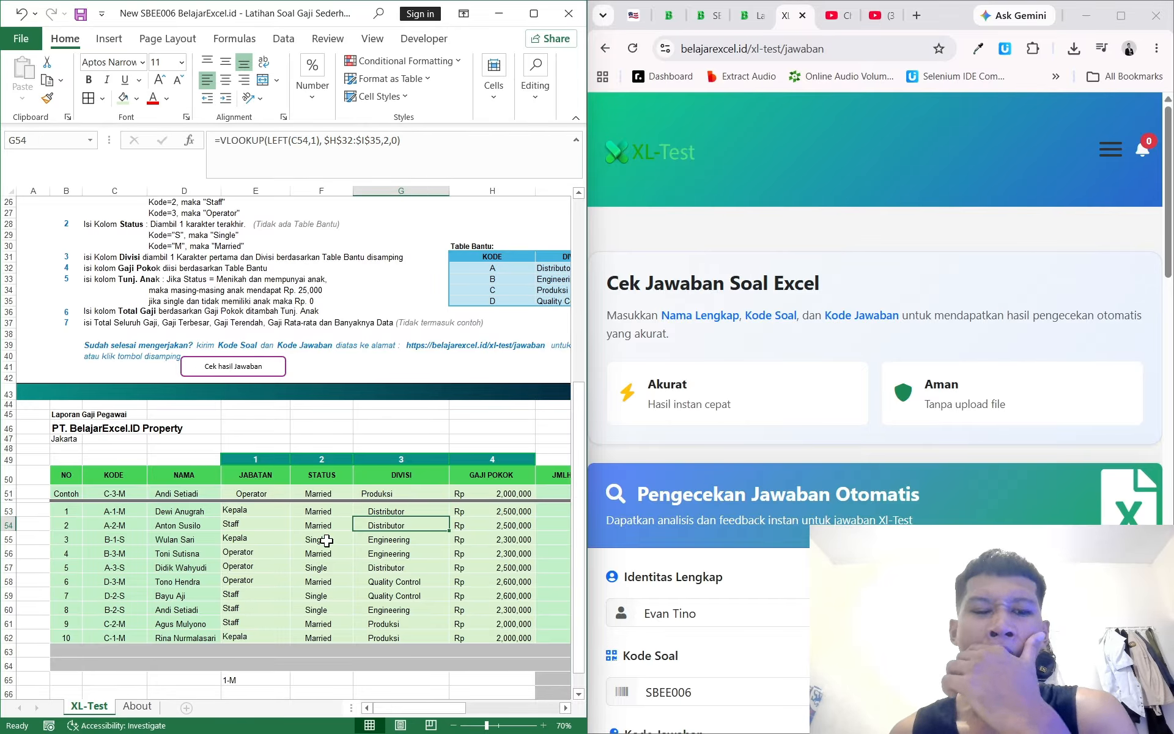
Check the E55 Jabatan formula against the instructions and look over the remaining salary columns and the checker form
click(272, 534)
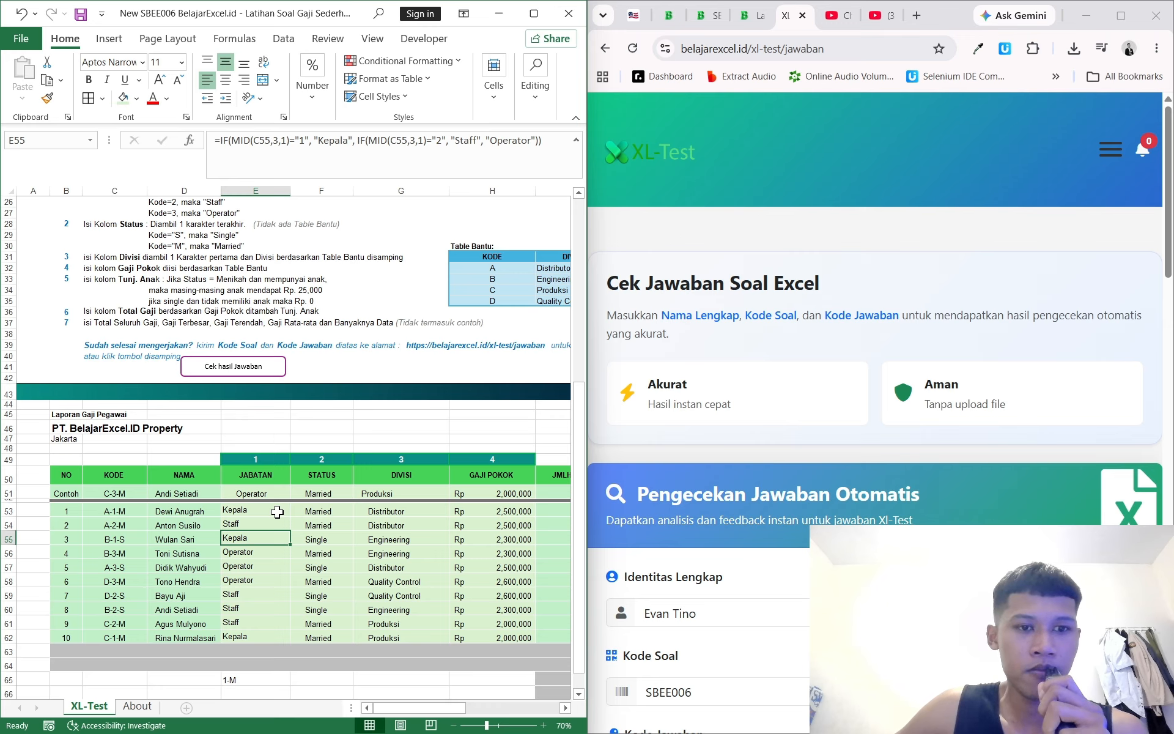
scroll(257, 335, up, 3)
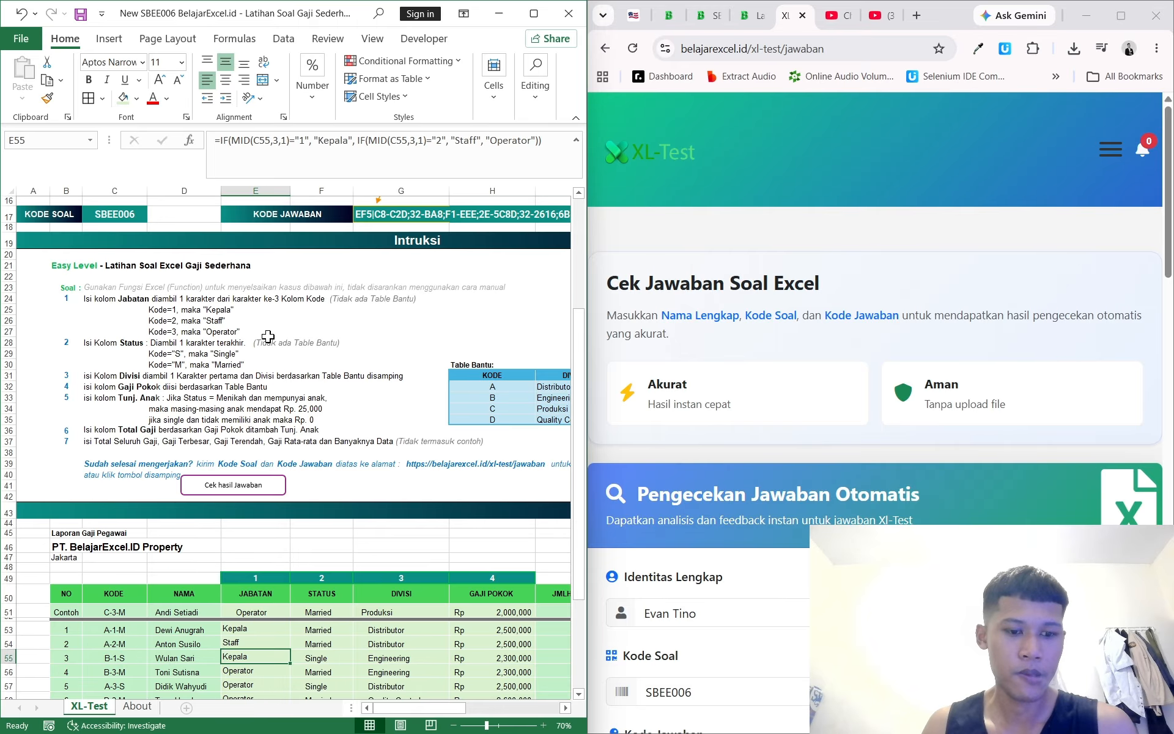
scroll(268, 335, down, 7)
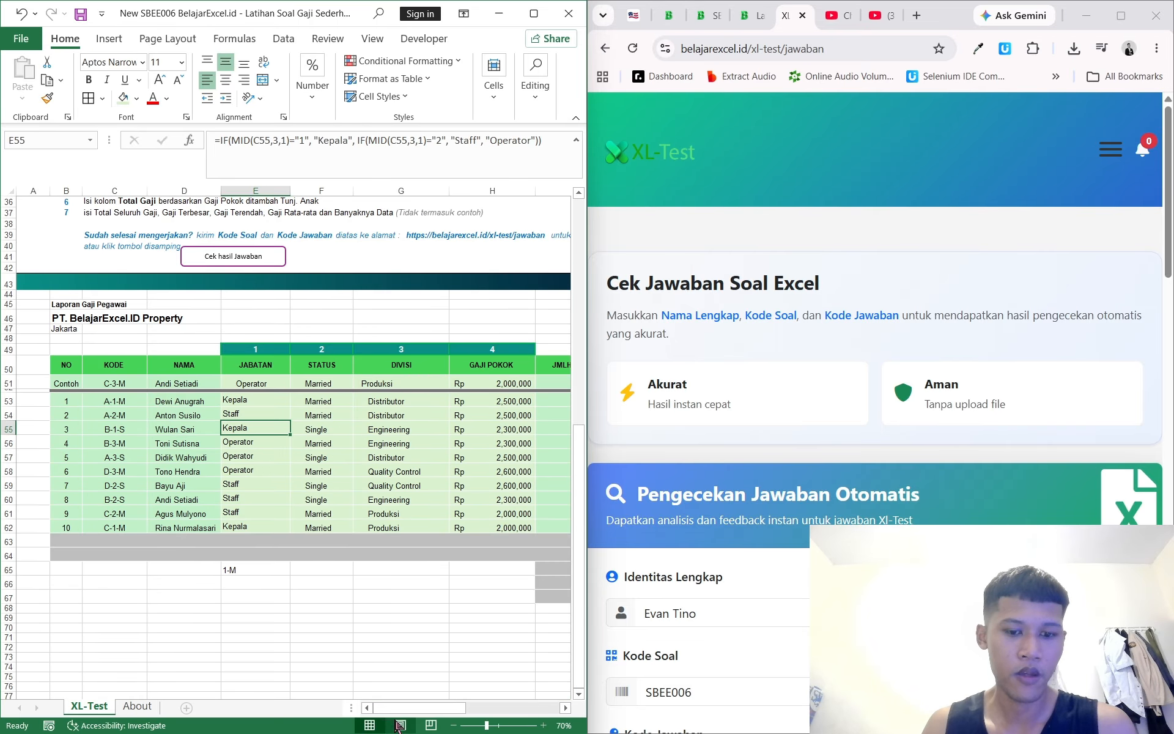
drag(409, 707, 458, 728)
scroll(742, 641, down, 4)
click(724, 569)
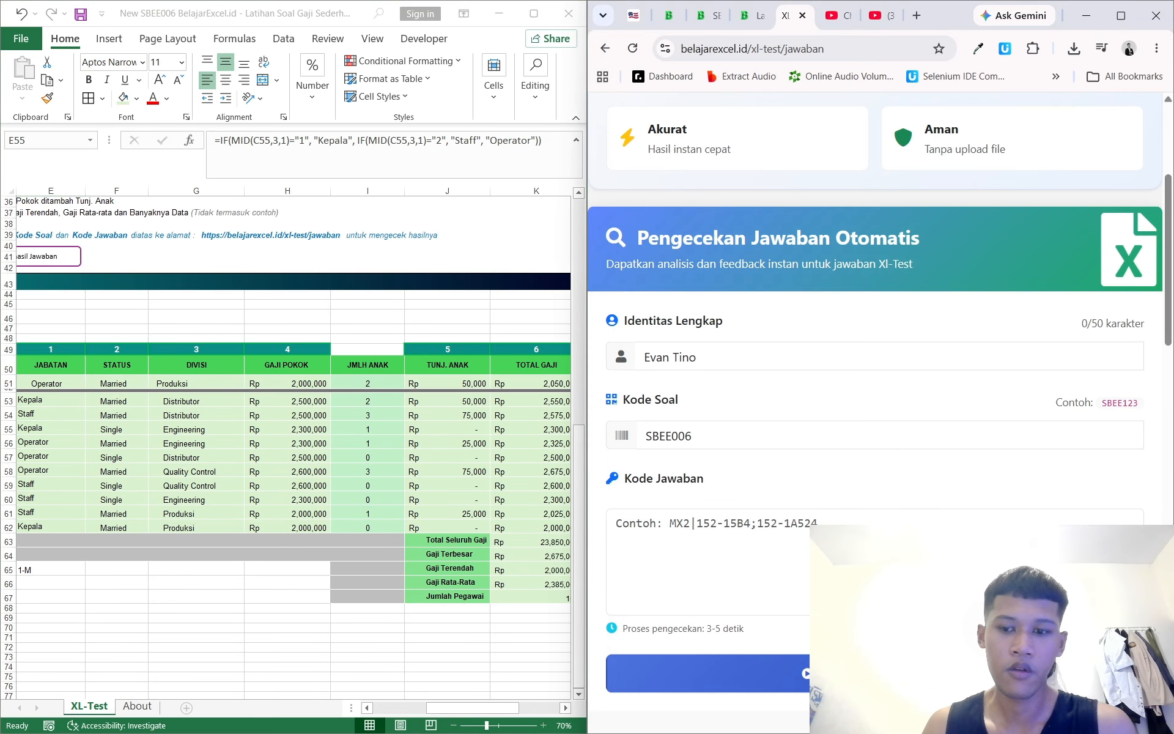
click(352, 631)
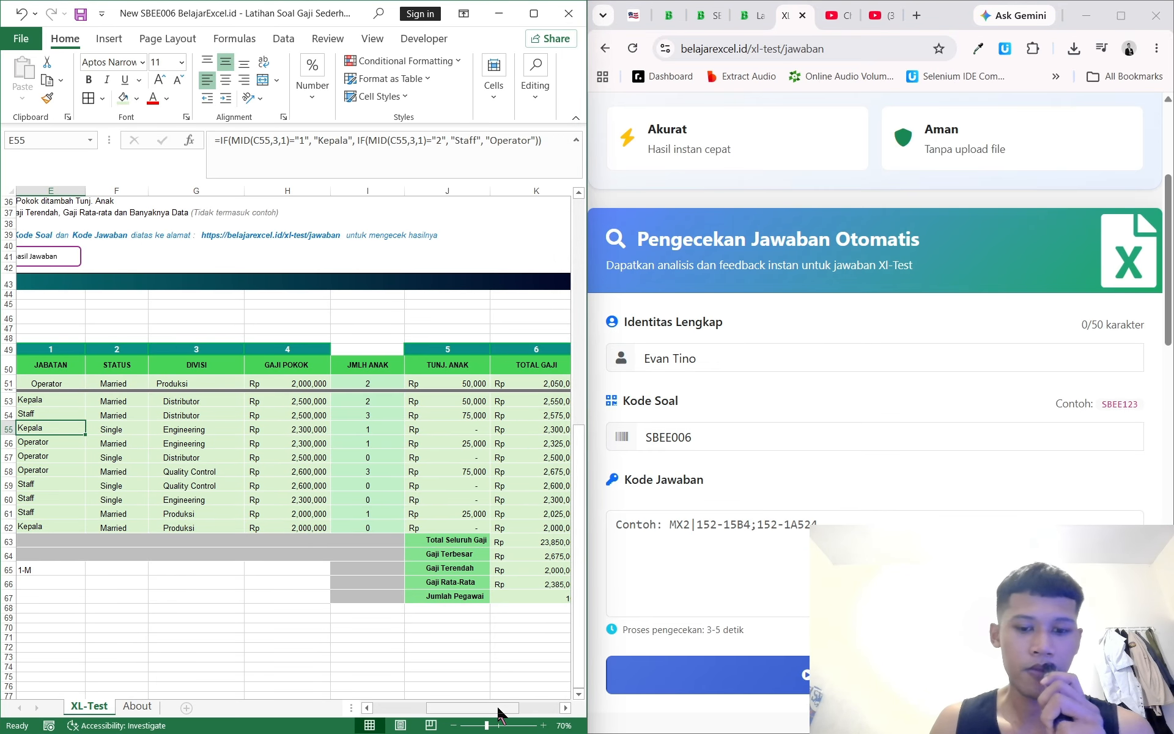
drag(499, 713, 444, 712)
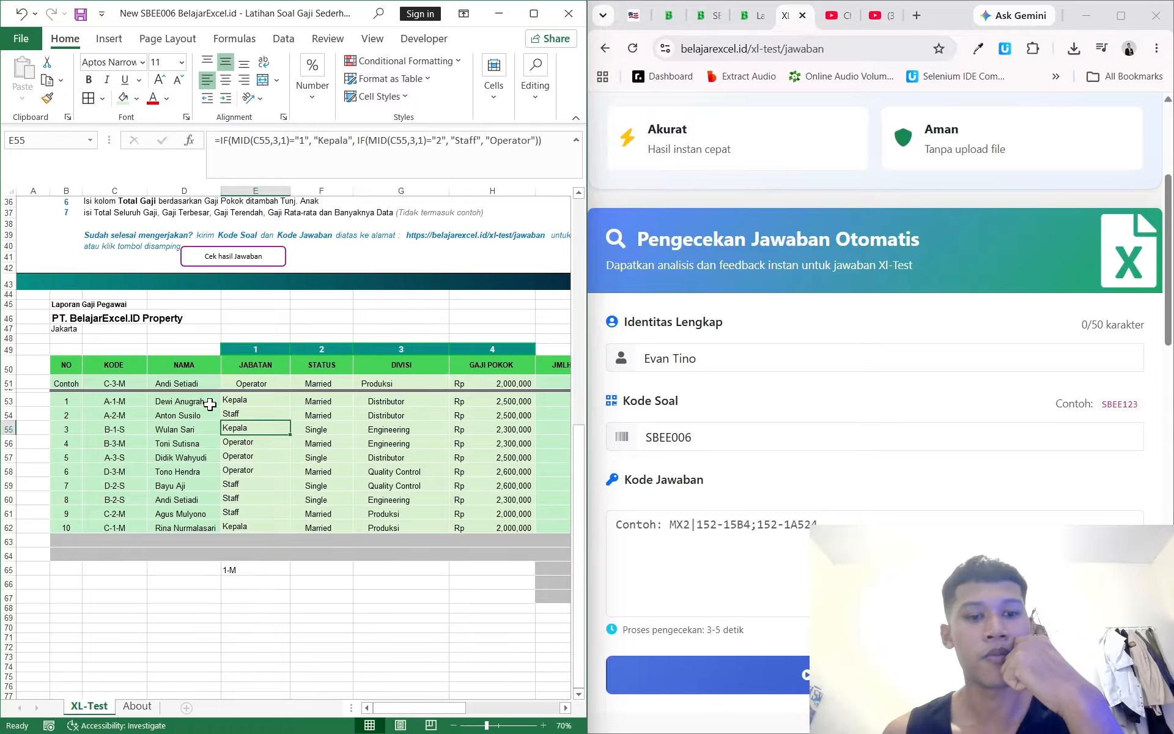
Compare the Jabatan formulas in cells E53, E54 and E55
click(251, 401)
click(261, 425)
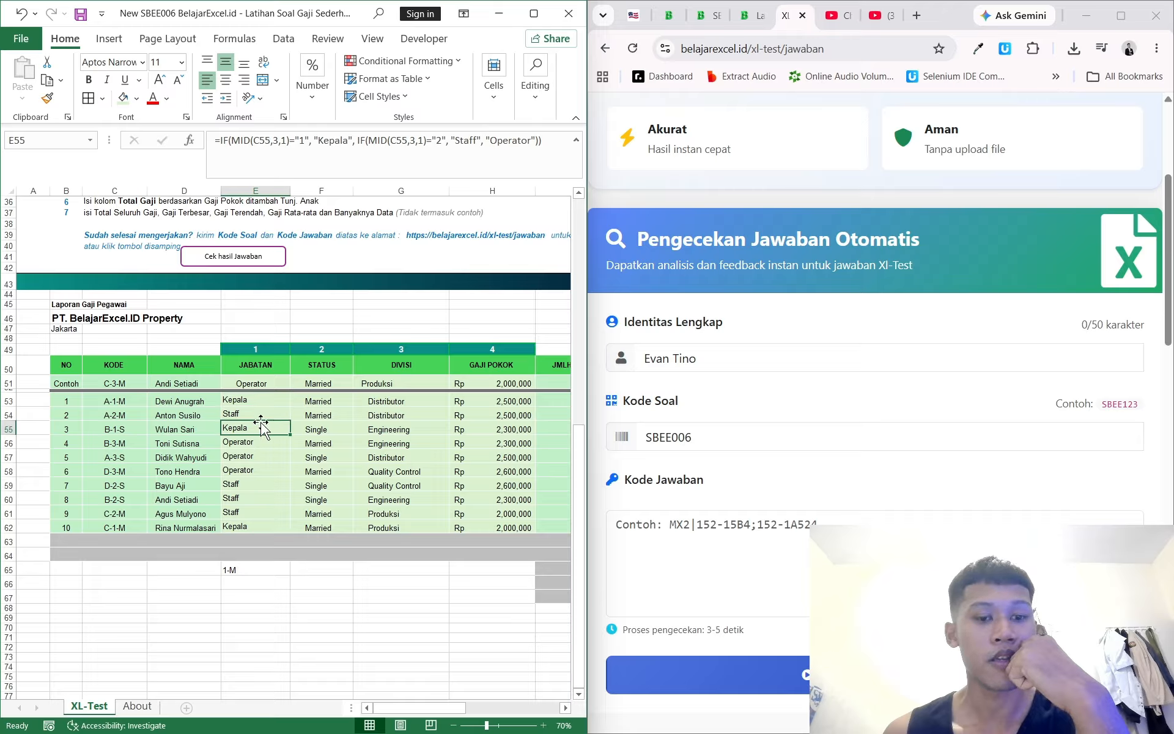
click(256, 402)
click(262, 414)
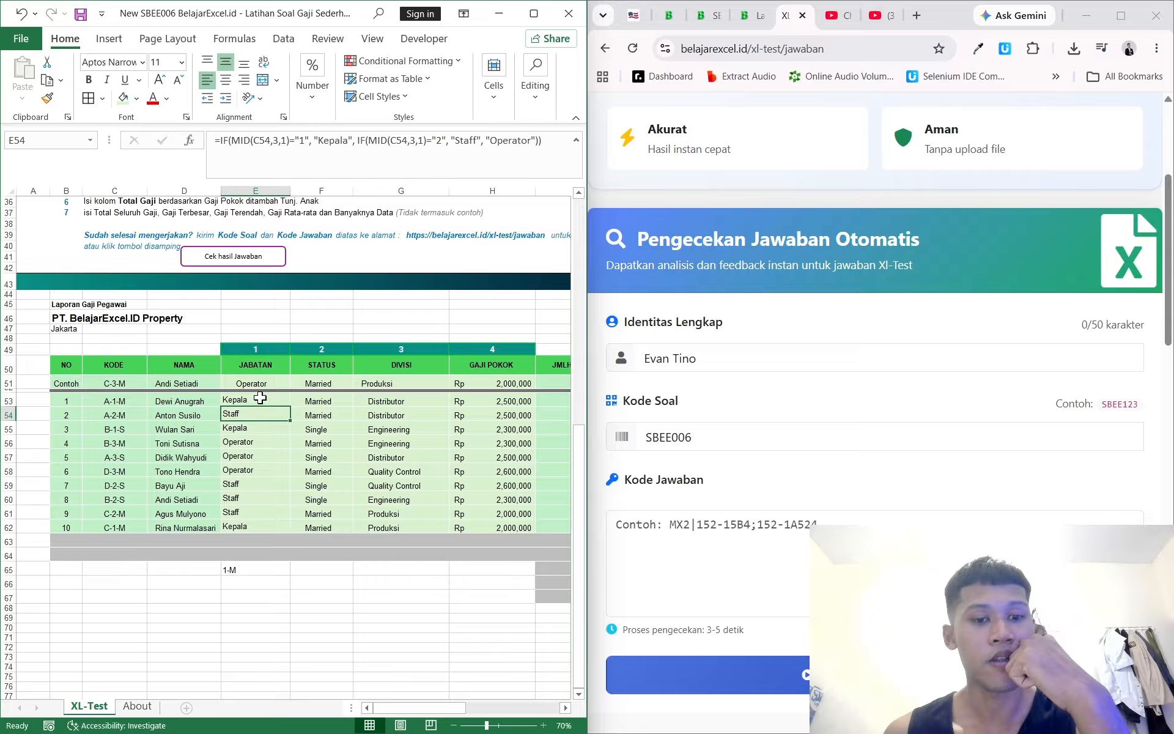
Compare the Jabatan formula in E53 with the question 1 instructions above the salary table
click(260, 401)
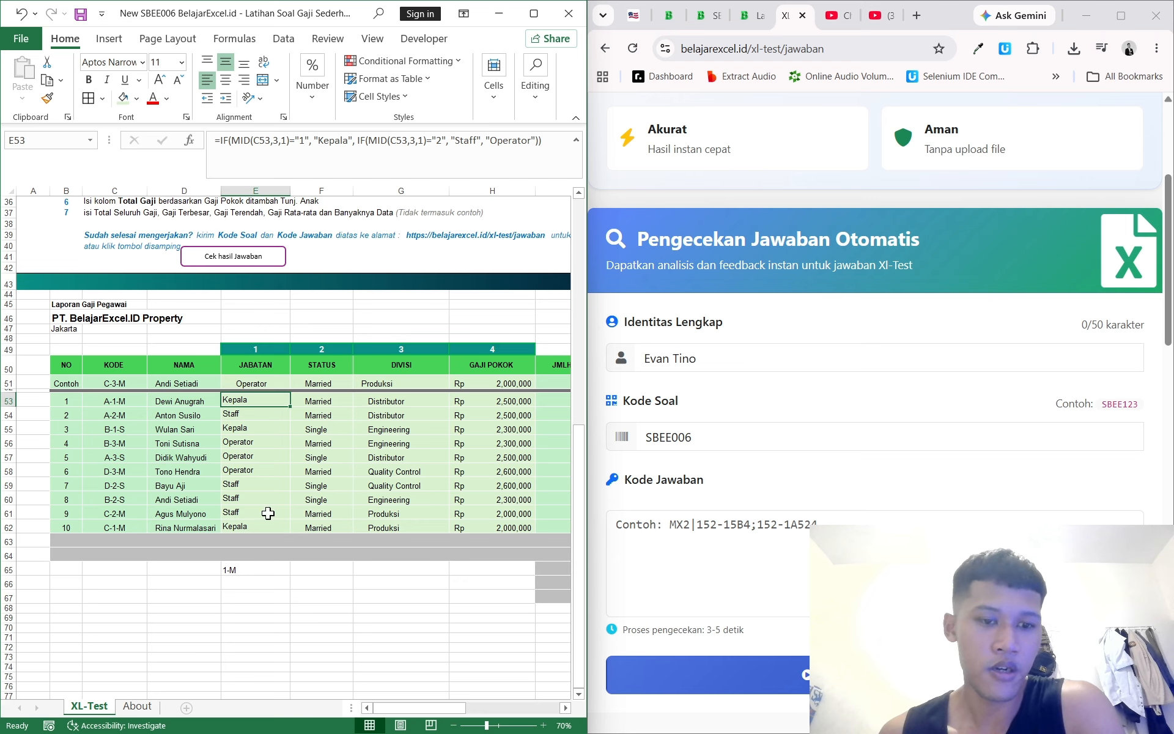
scroll(272, 522, up, 7)
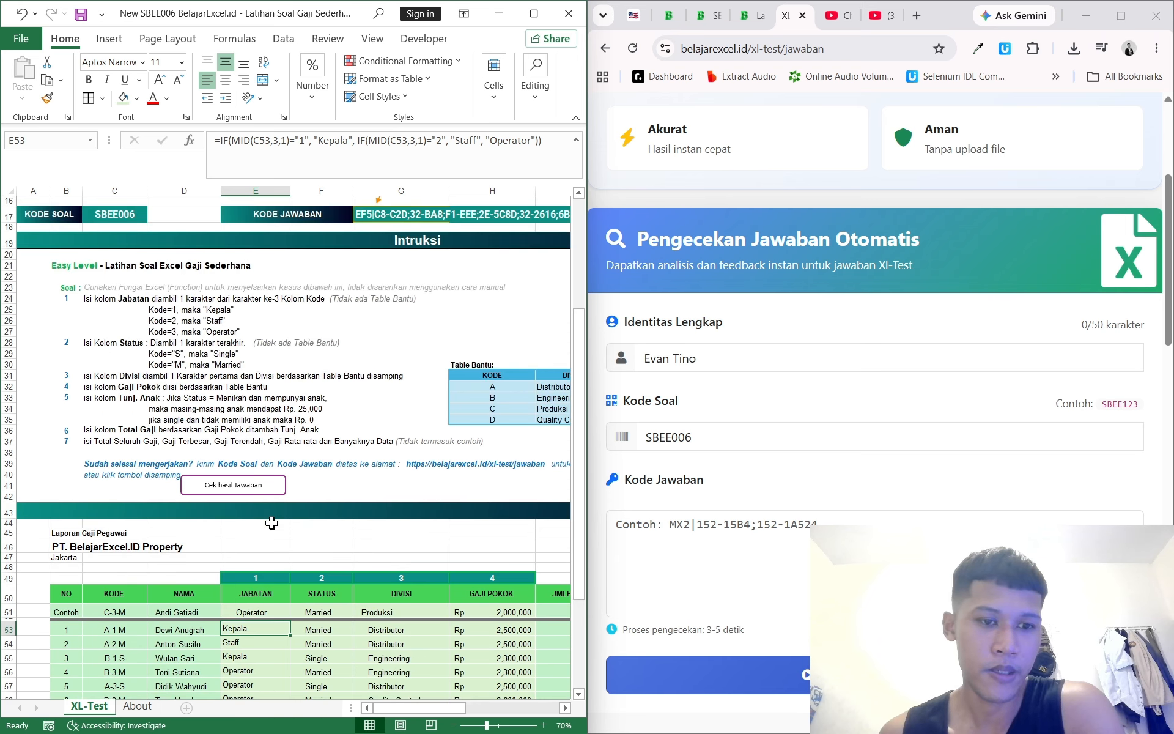
scroll(272, 523, down, 2)
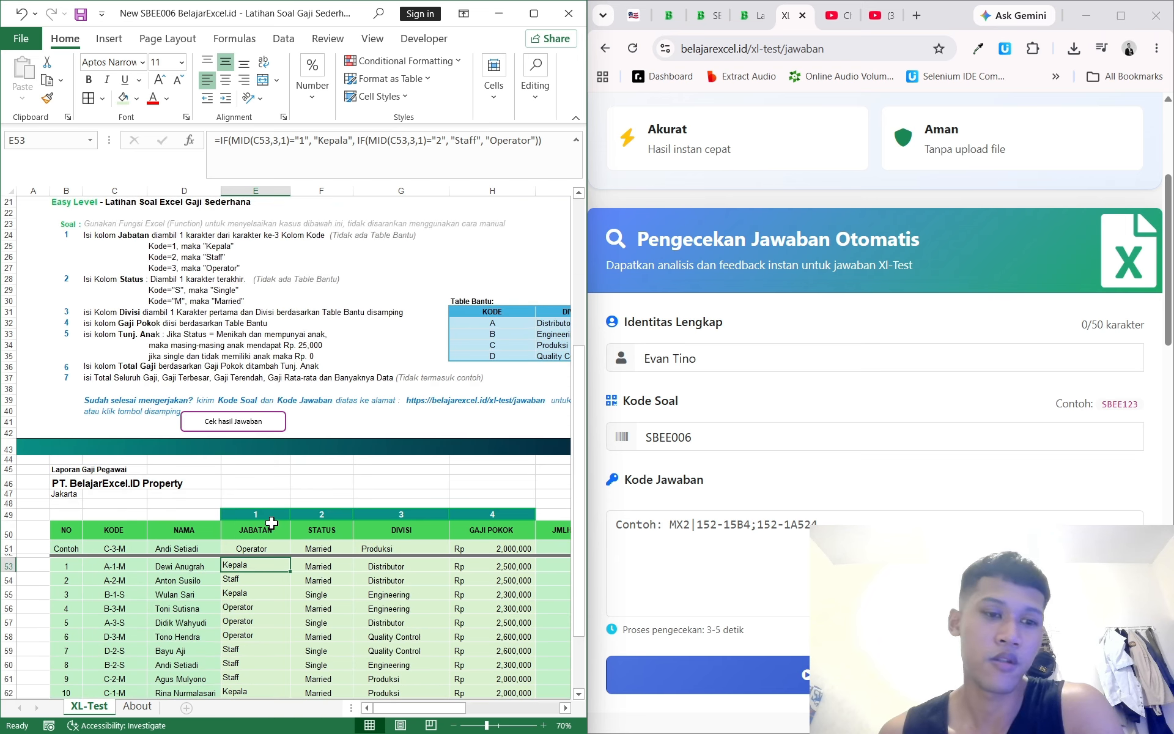
scroll(271, 523, up, 2)
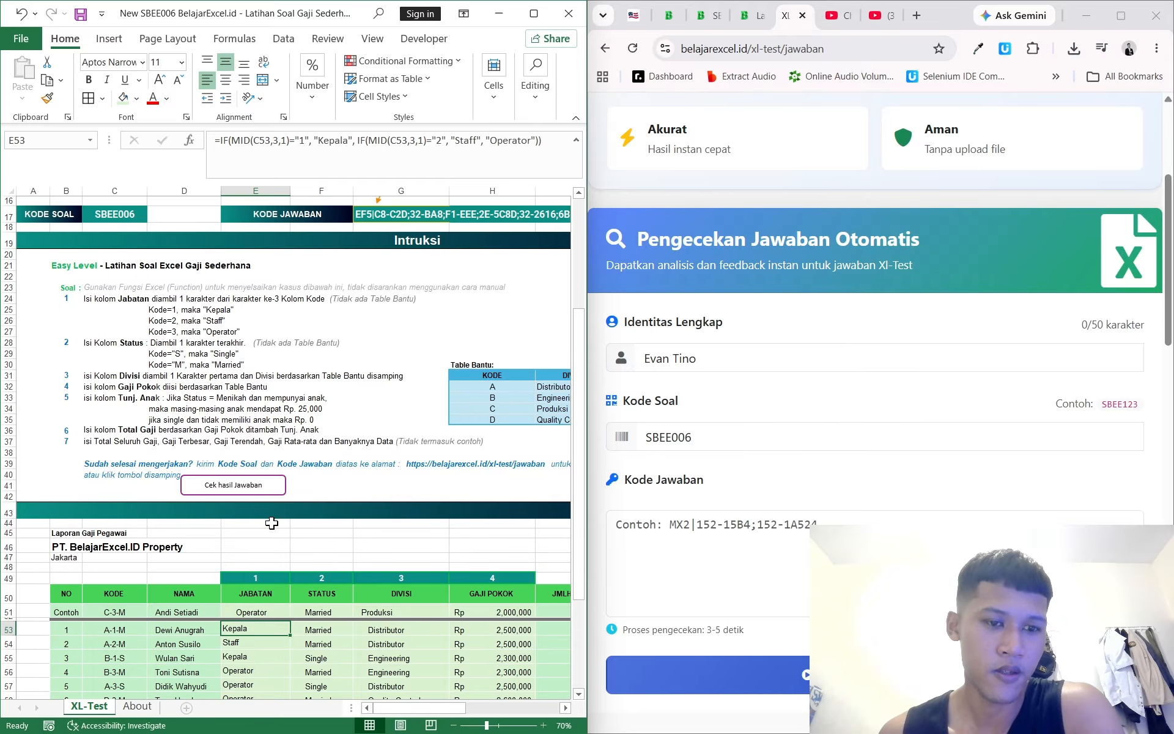
scroll(271, 523, down, 4)
Inspect the Status formula in F54 and compare the Jabatan formula in E53 with the Divisi lookup in G53
click(335, 526)
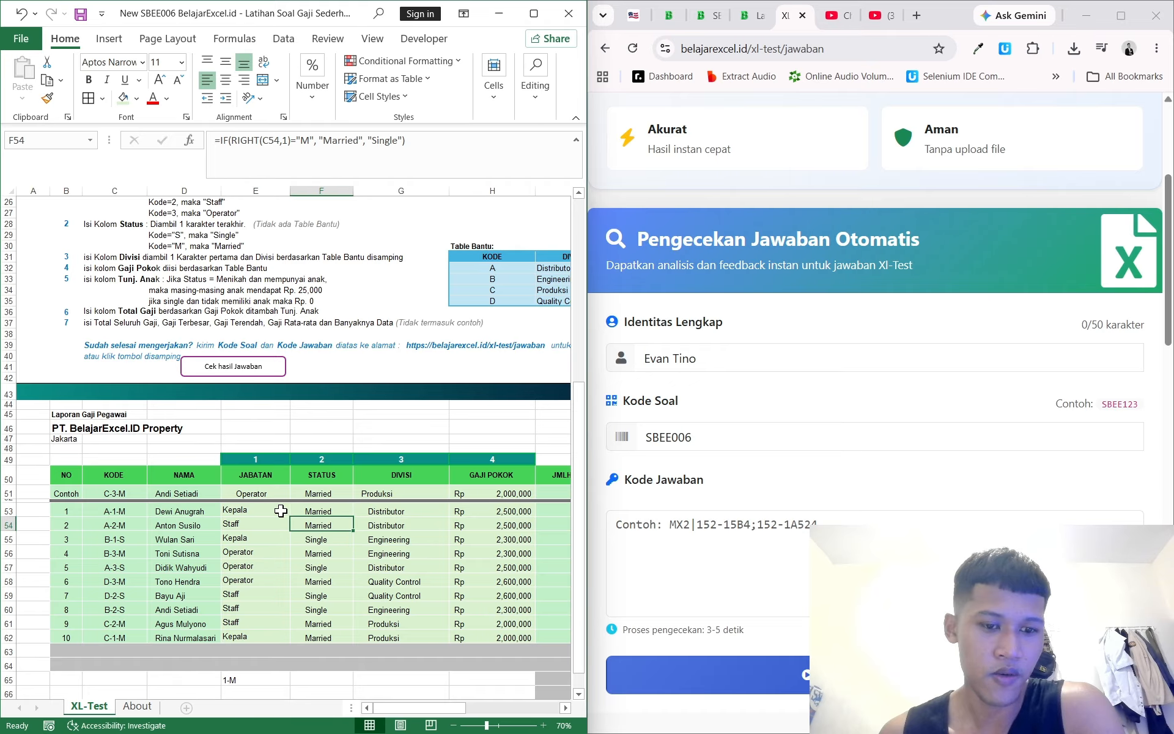
click(405, 511)
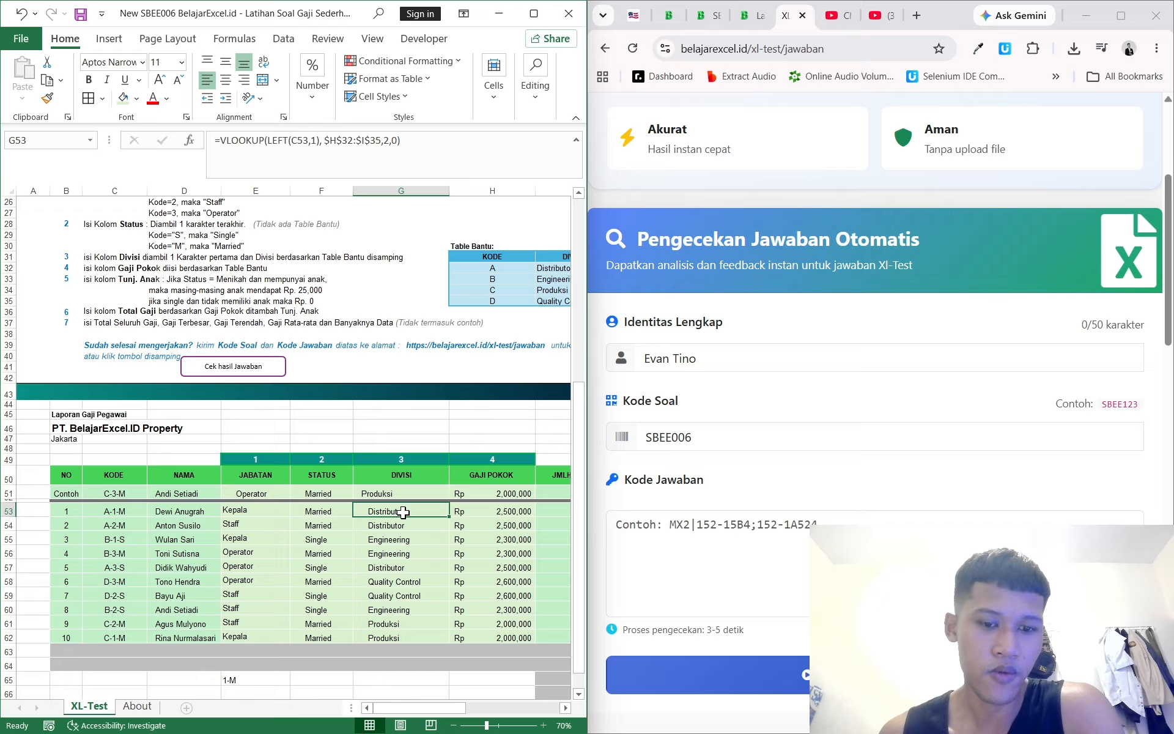
click(231, 516)
click(365, 511)
click(218, 515)
click(247, 512)
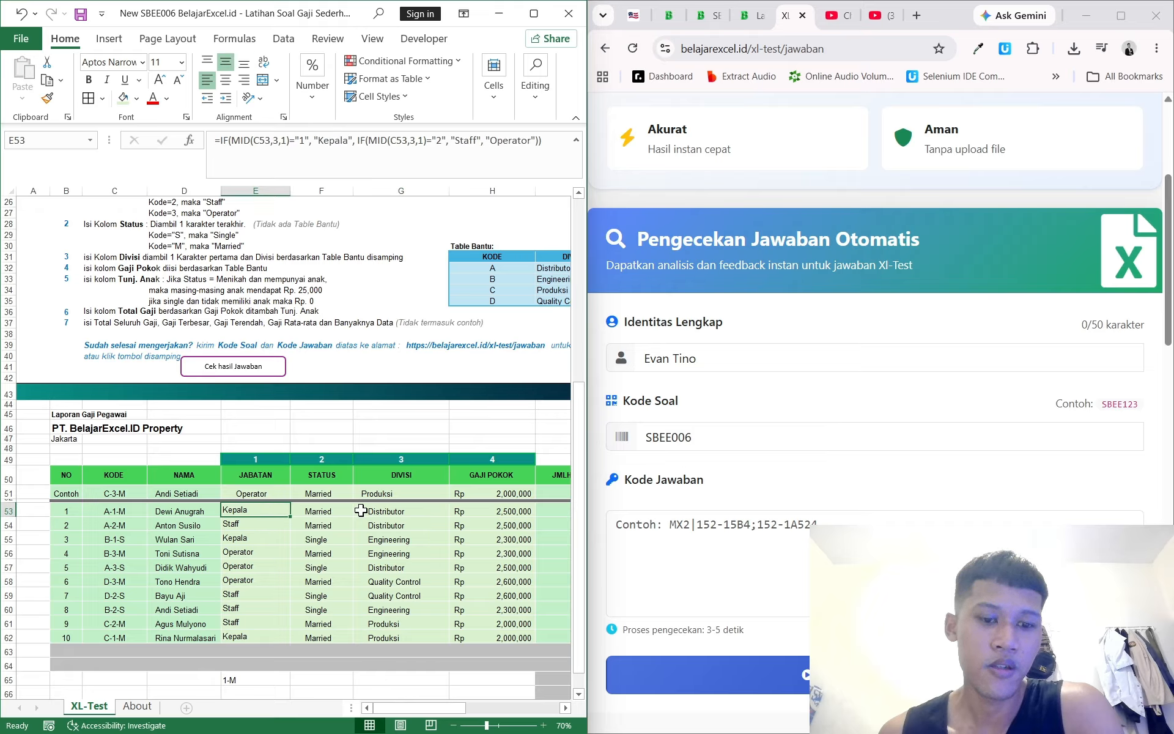
click(379, 511)
click(250, 510)
click(373, 512)
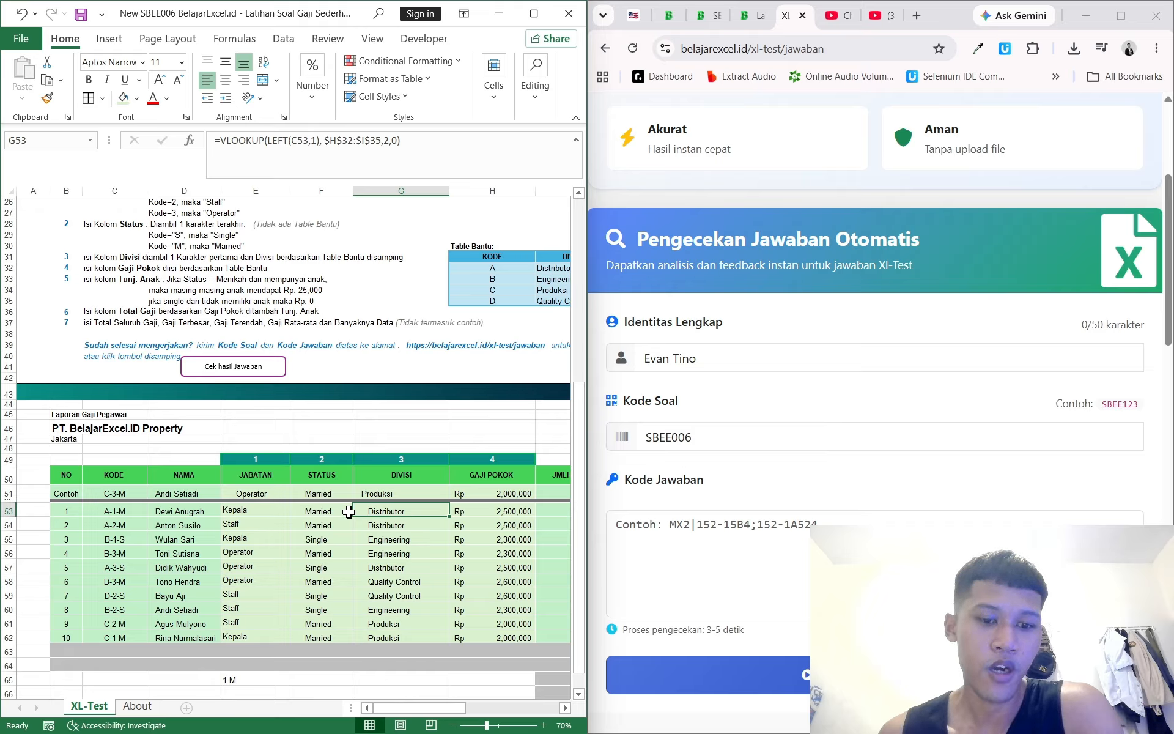
click(270, 517)
click(373, 511)
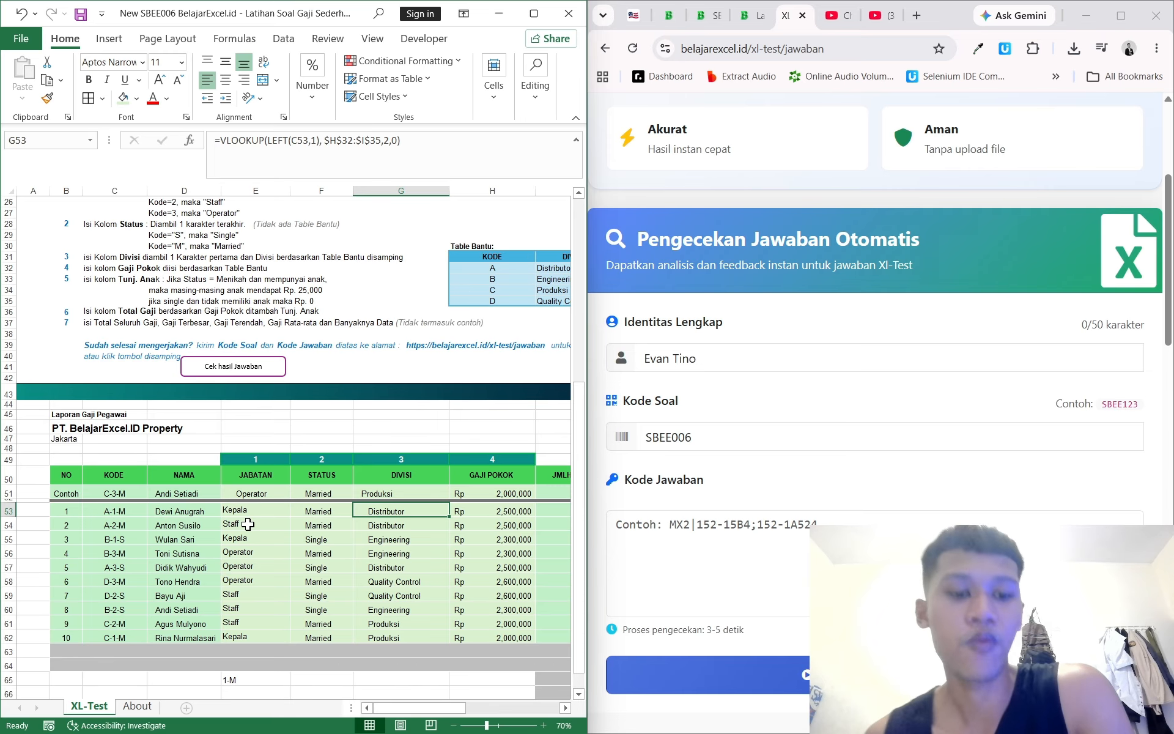
click(264, 510)
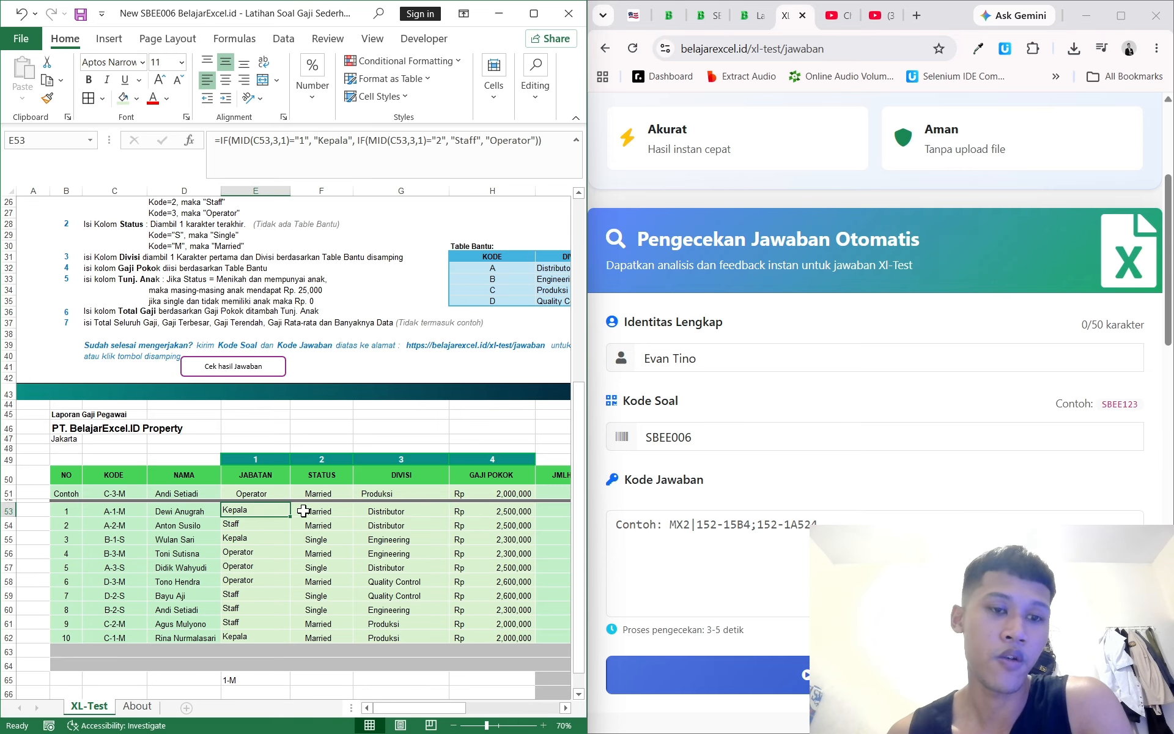
Reread the Jabatan instruction lines for codes 1, 2 and 3 and check them against the E53 formula
scroll(373, 530, up, 2)
scroll(383, 531, down, 2)
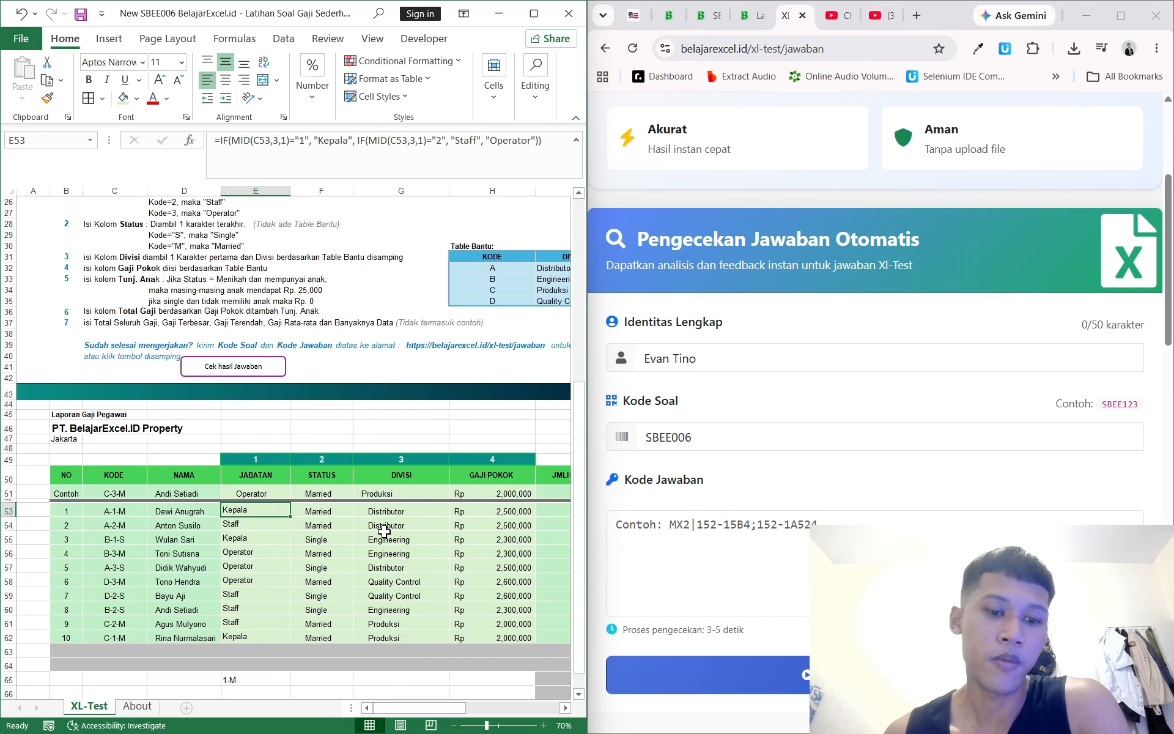
scroll(384, 530, up, 2)
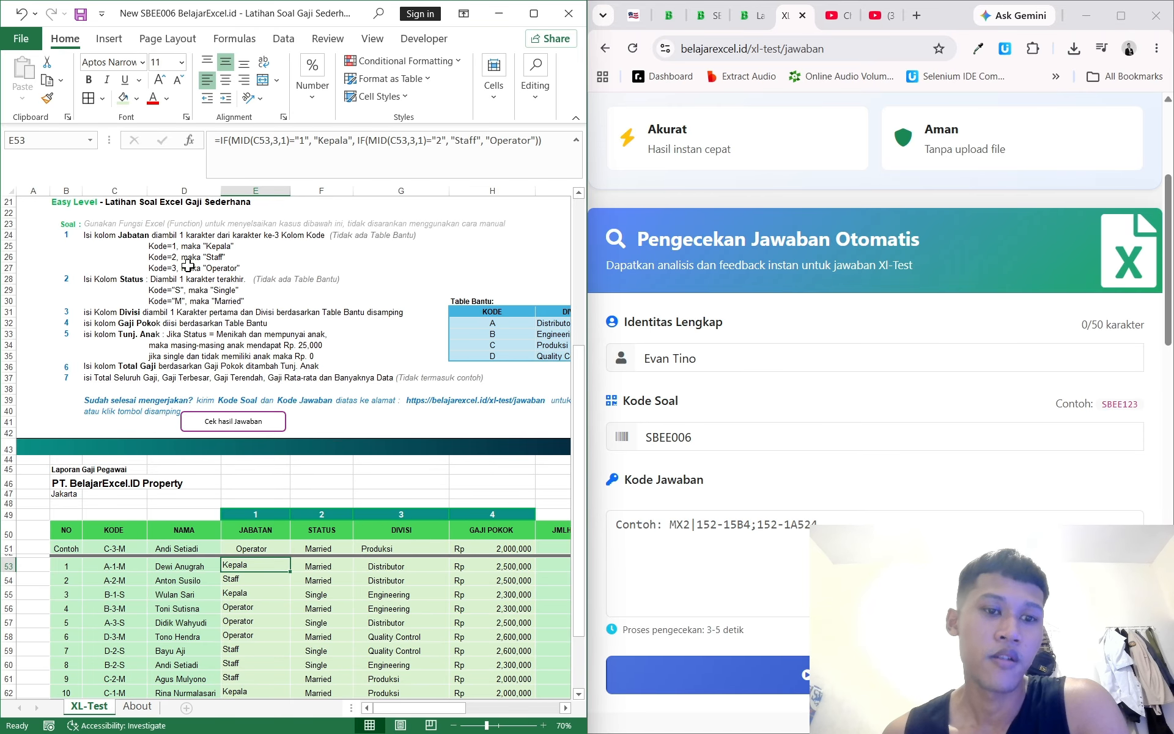
scroll(361, 397, down, 2)
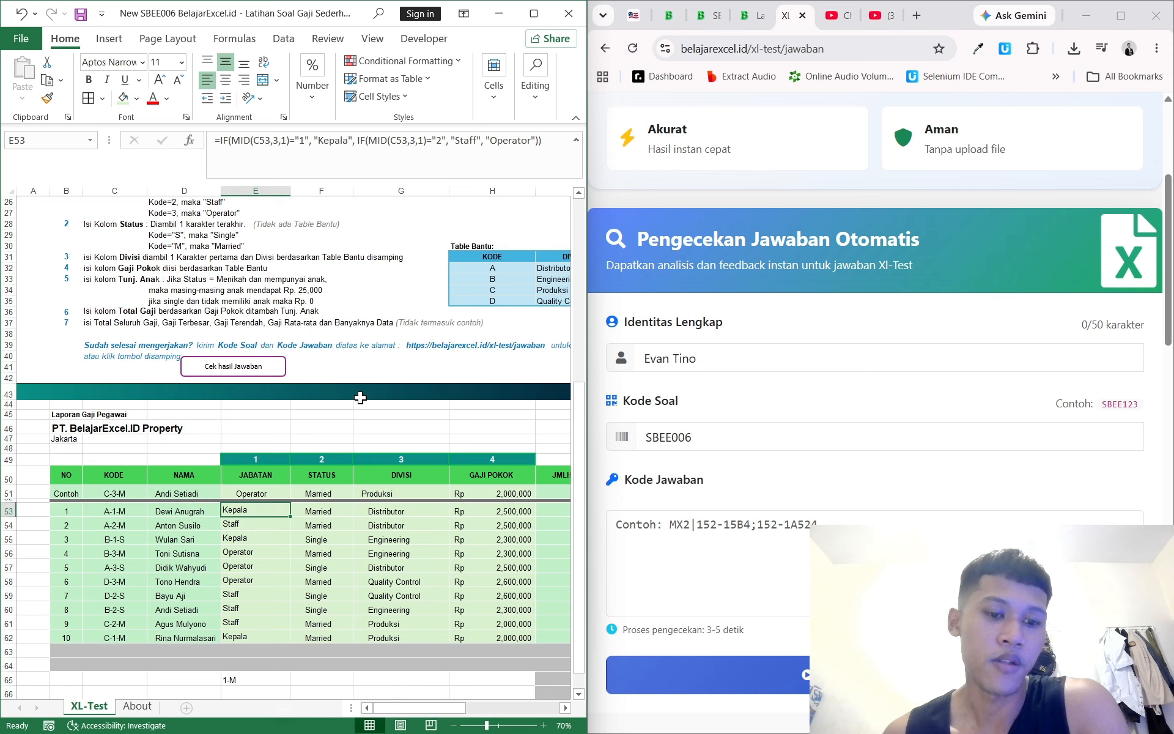
click(318, 546)
click(247, 508)
scroll(360, 505, up, 3)
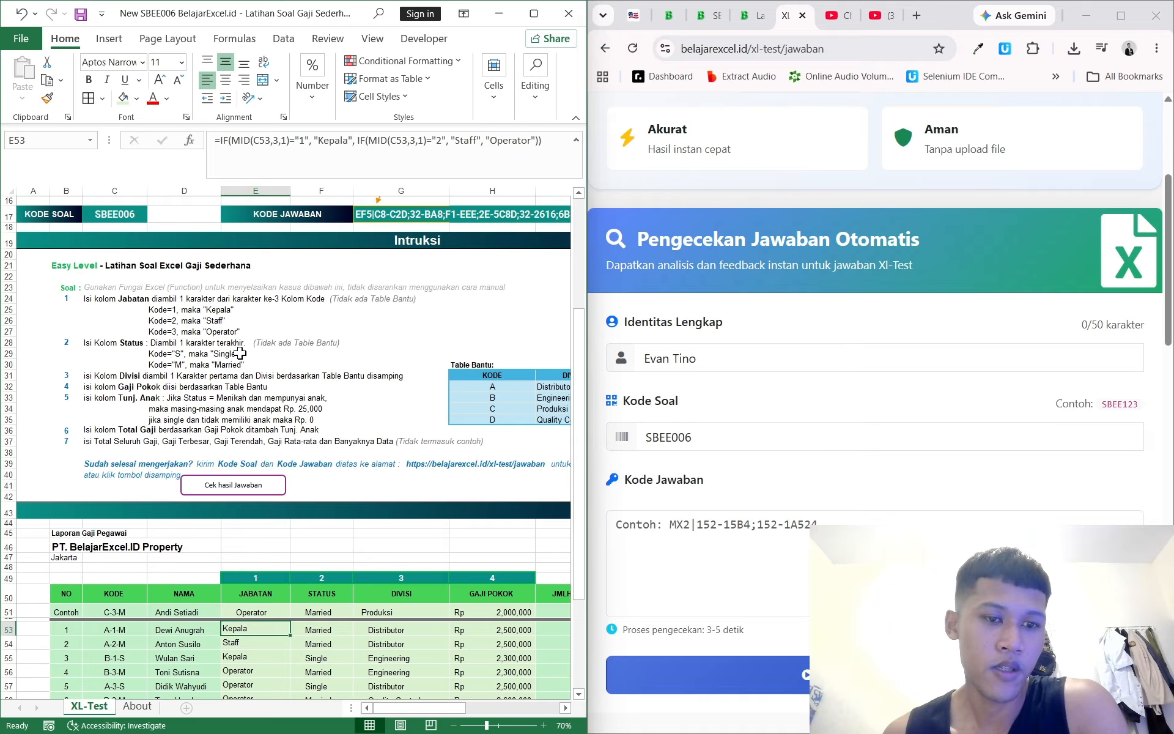
click(218, 308)
click(225, 312)
click(213, 319)
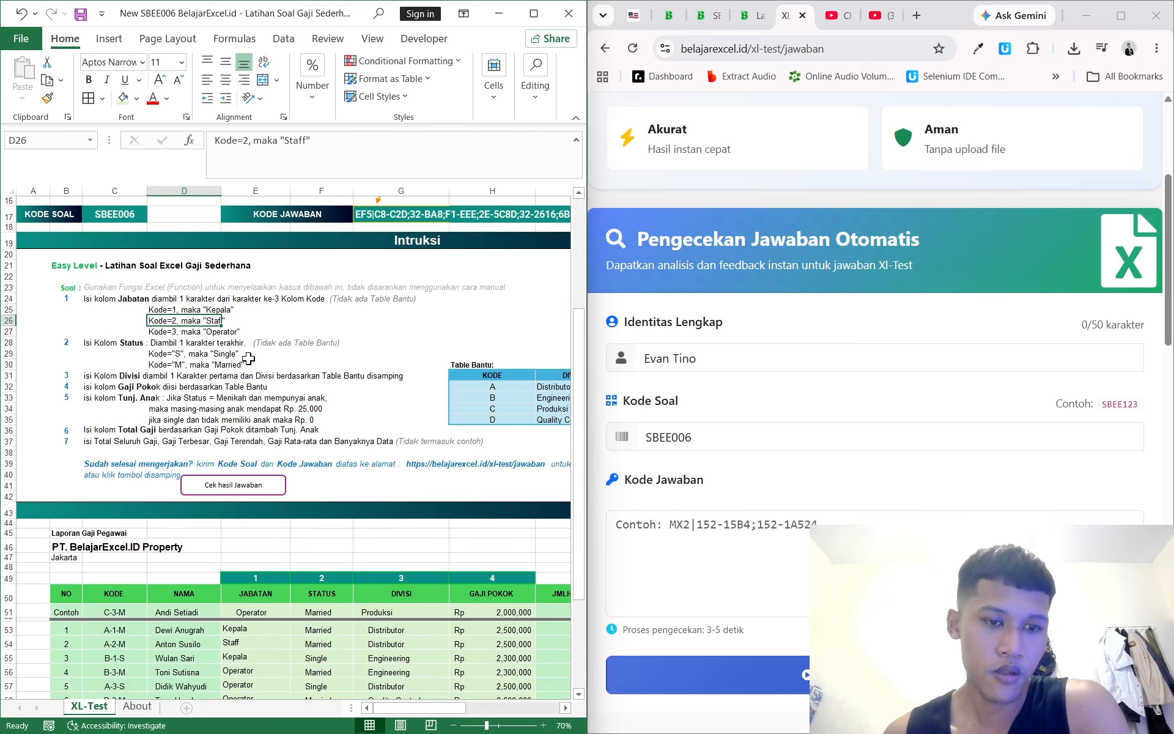
click(231, 334)
scroll(301, 415, down, 2)
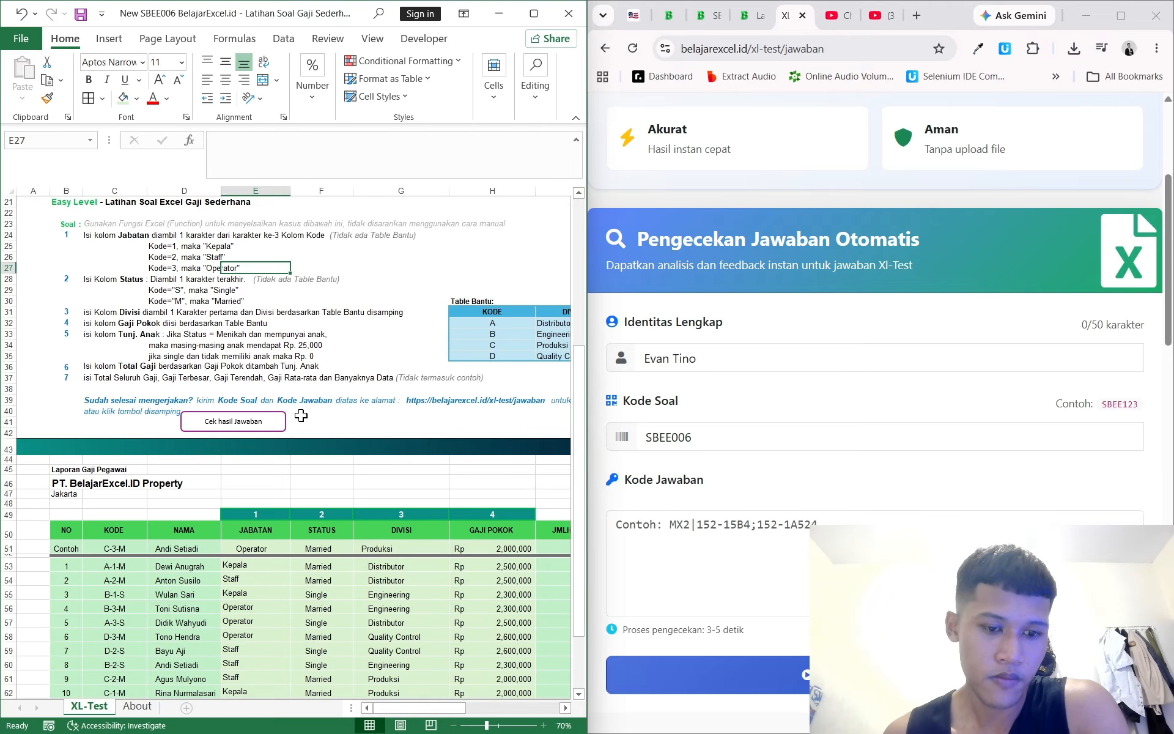
Center the Jabatan results in E53:E62 horizontally
scroll(298, 431, down, 2)
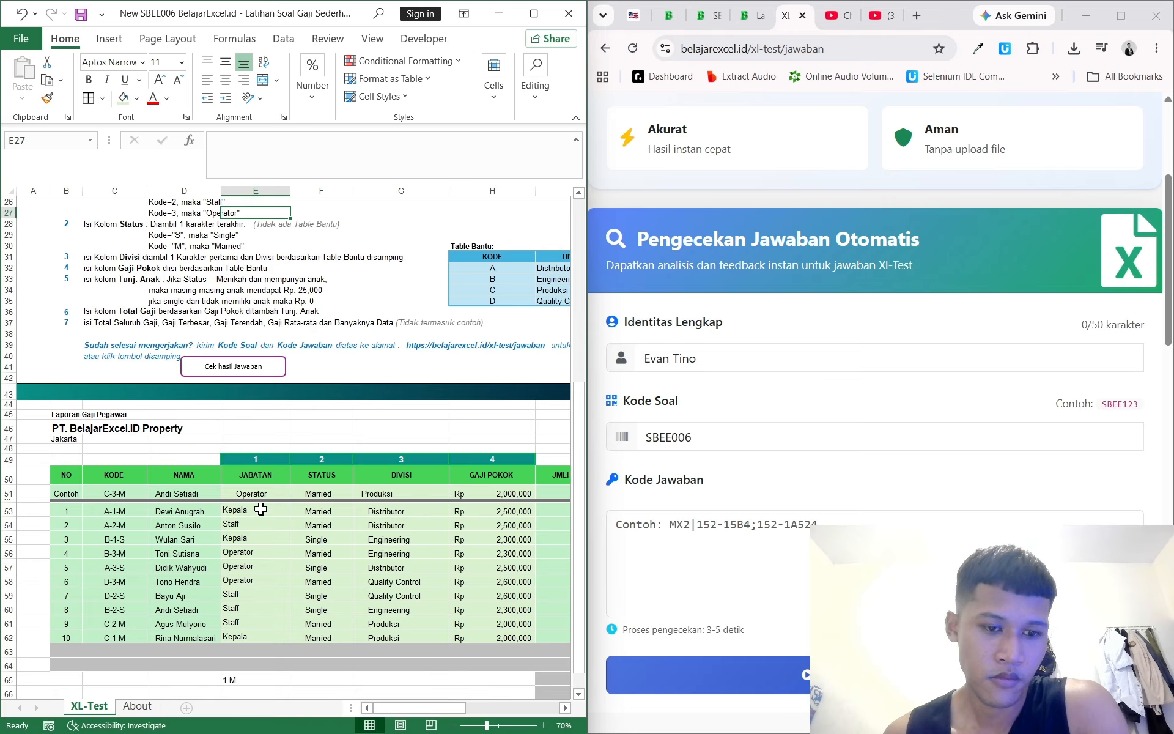
drag(258, 510, 256, 636)
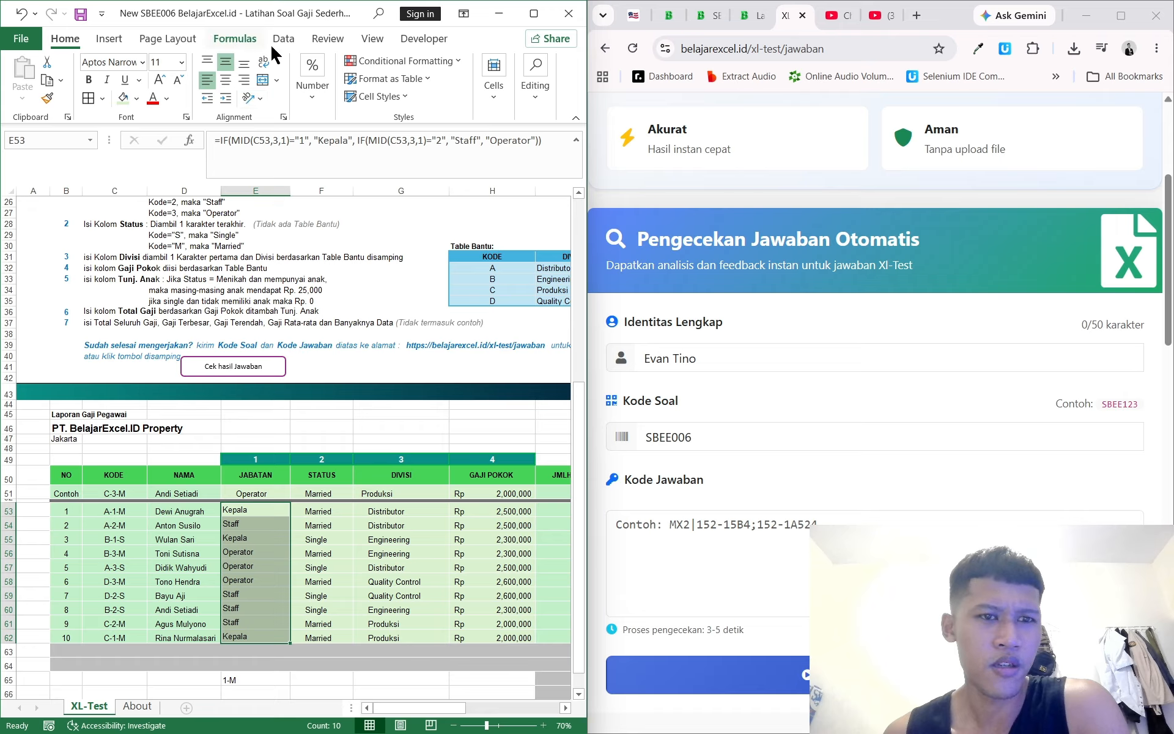
click(227, 104)
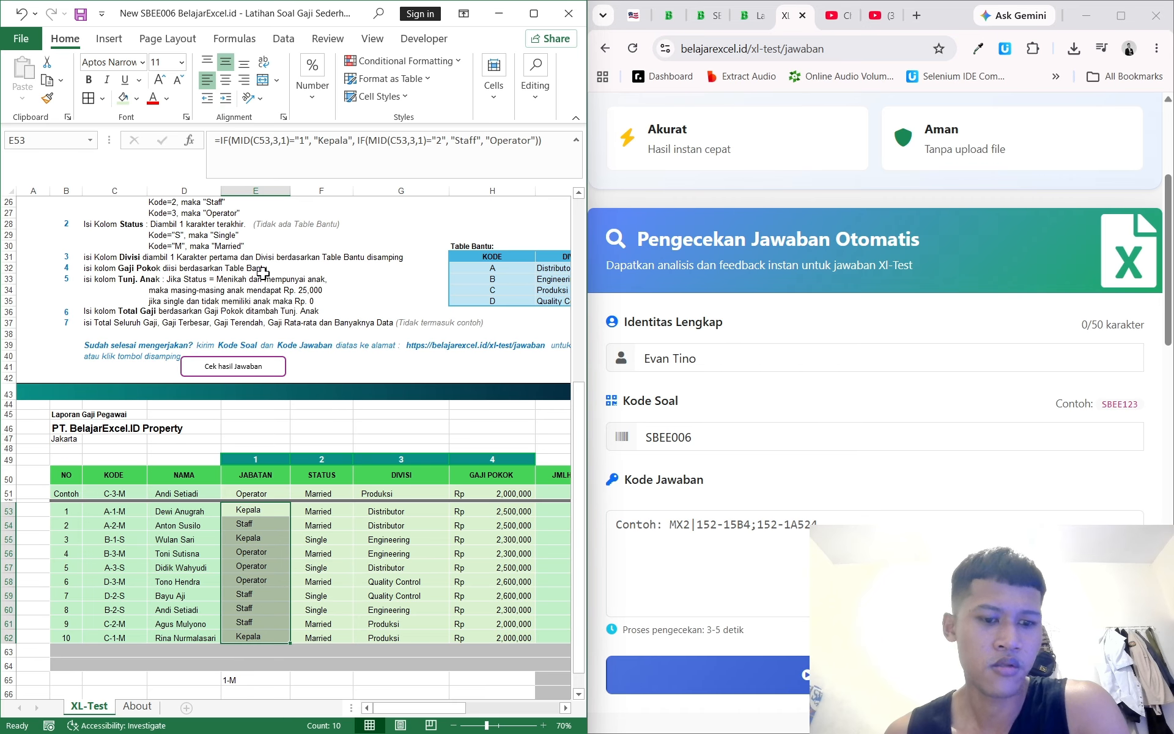
click(321, 581)
Copy the answer code from G17 into the checker's Kode Jawaban field and start the check
scroll(422, 311, up, 8)
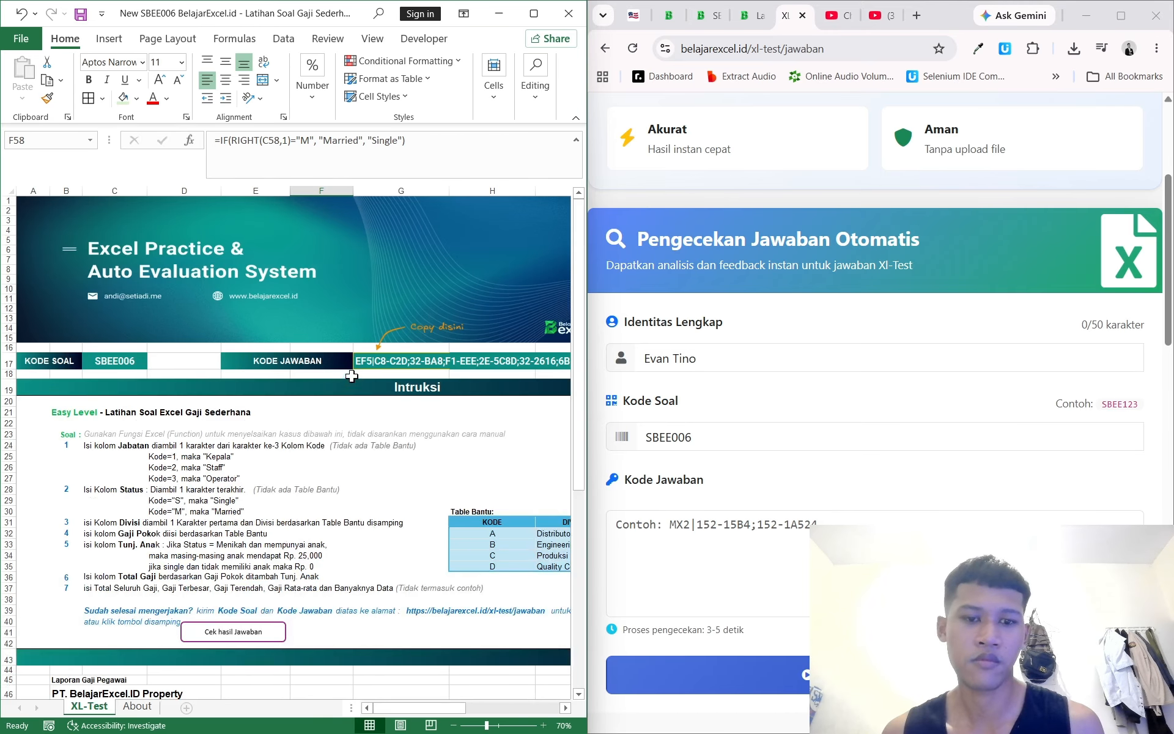
click(370, 362)
key(ctrl+c)
scroll(881, 397, down, 4)
click(884, 426)
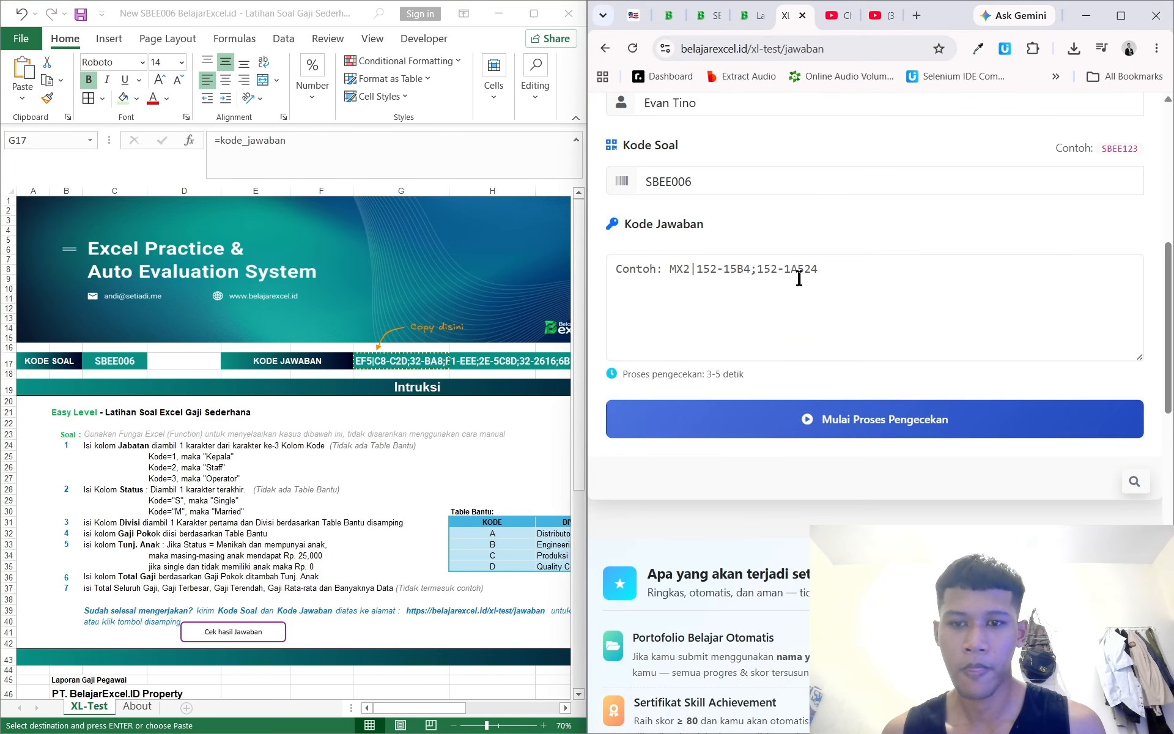
key(ctrl+v)
click(867, 427)
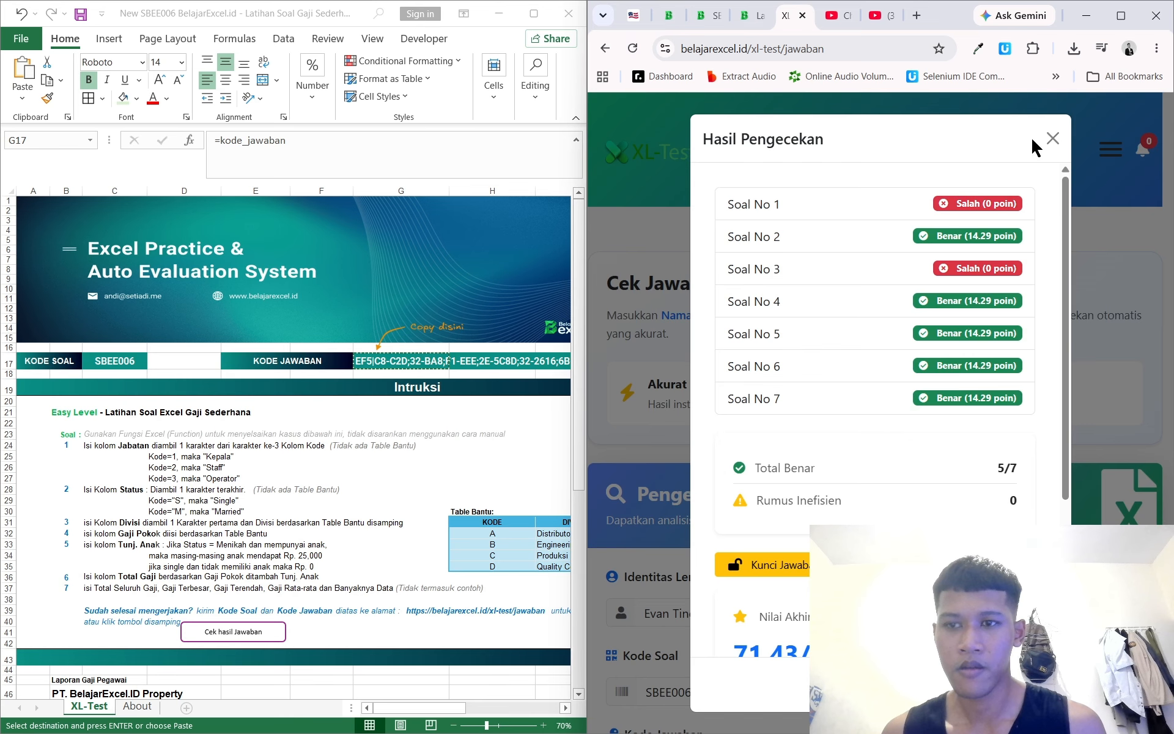
Close the check results window and return to the salary table in the worksheet
click(1053, 140)
scroll(446, 477, down, 2)
scroll(434, 453, down, 7)
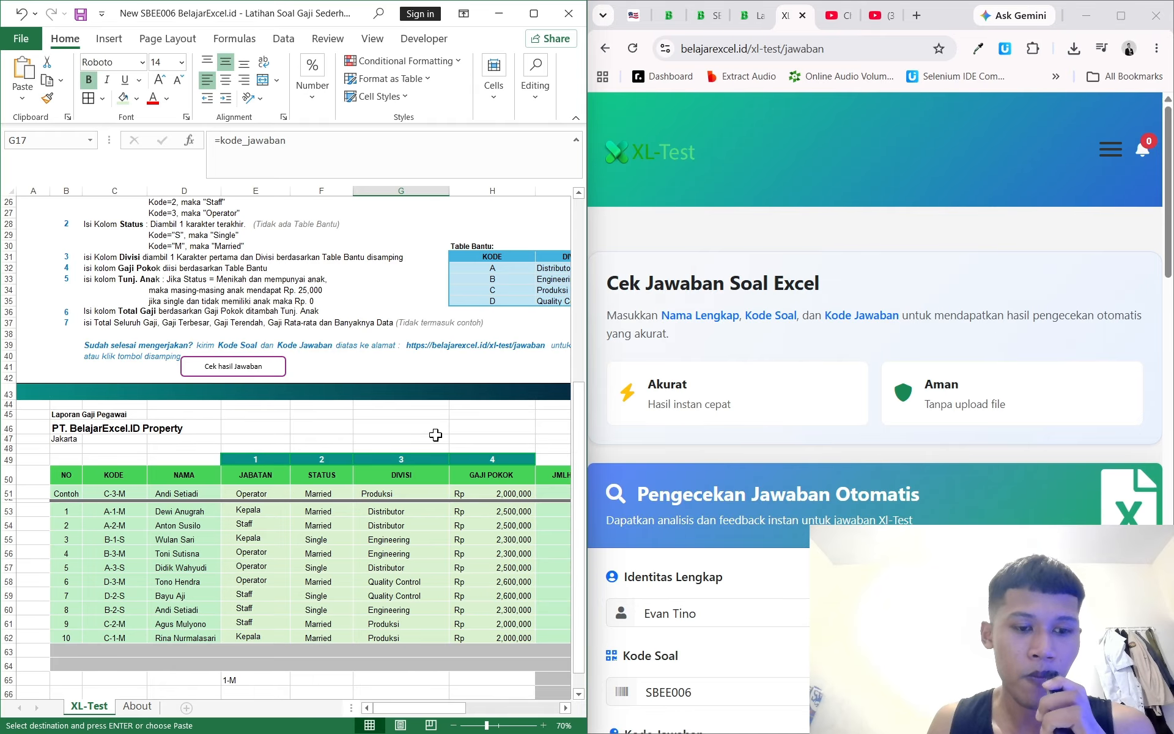
click(272, 510)
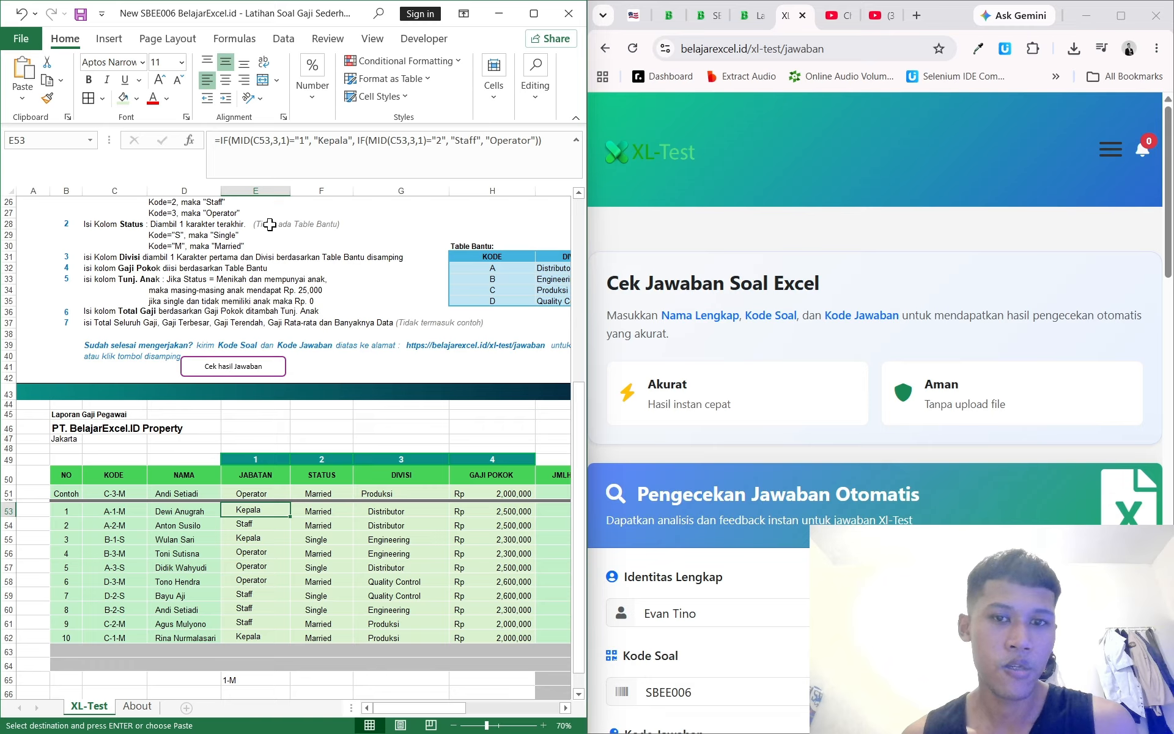
drag(540, 142, 186, 146)
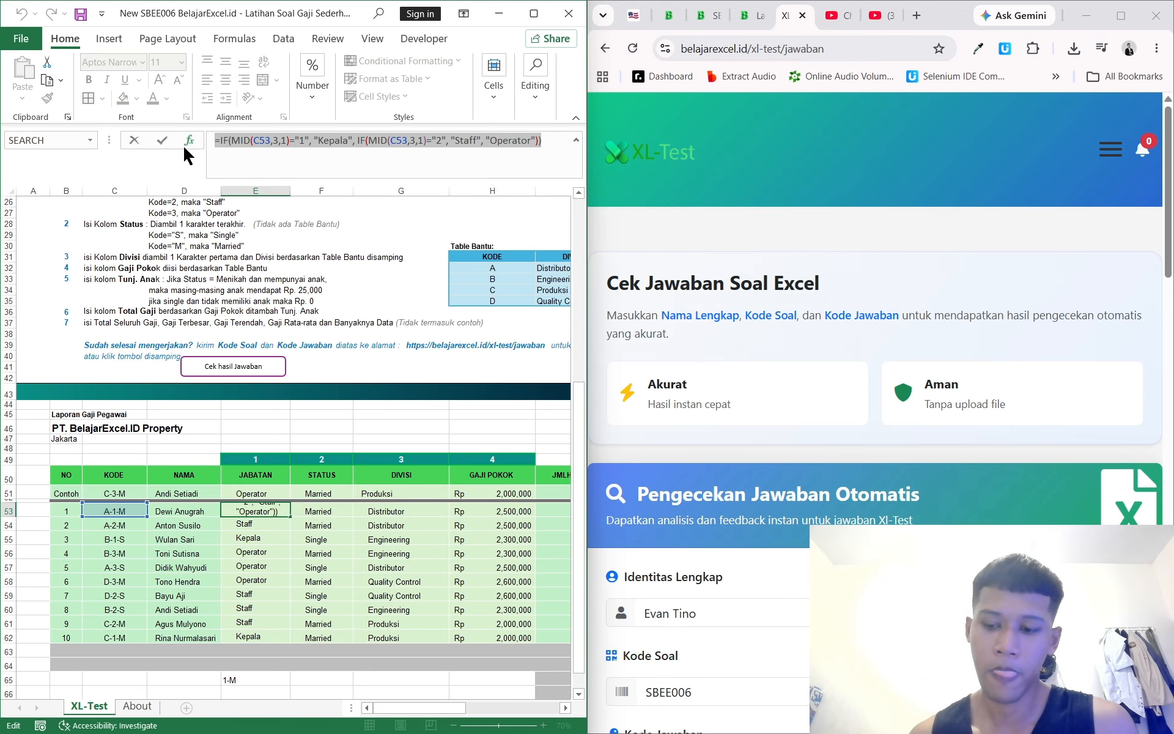
key(Escape)
key(Delete)
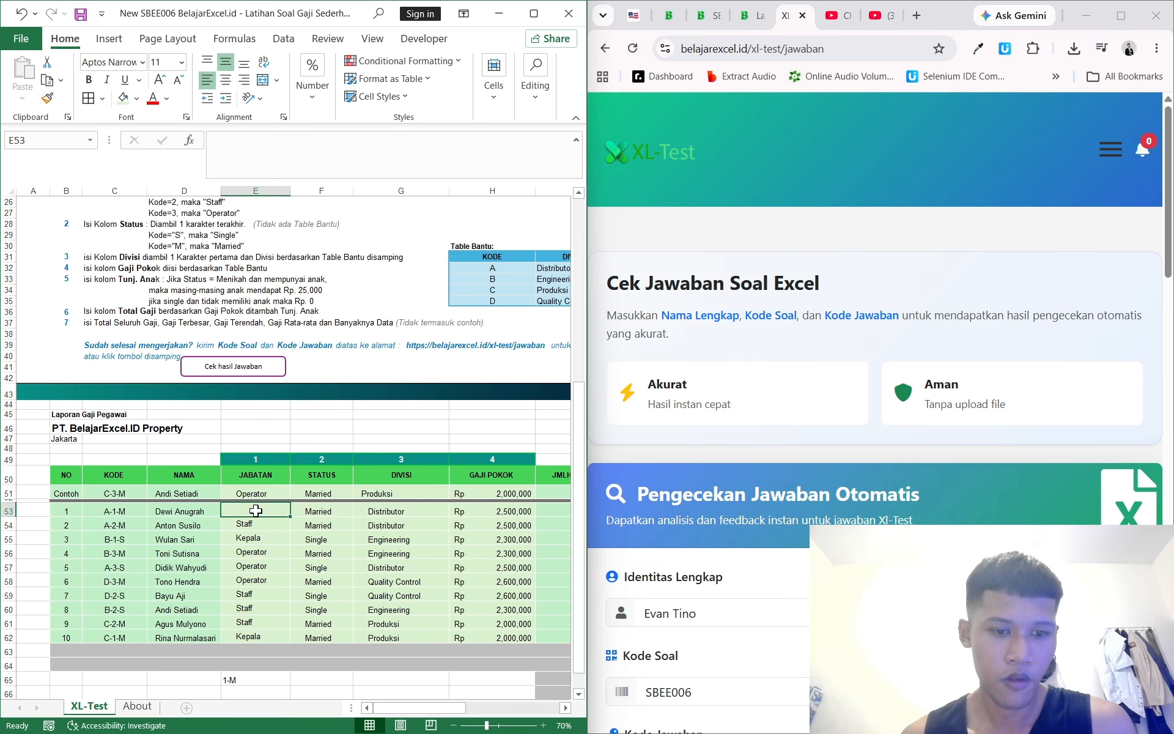
scroll(311, 500, up, 2)
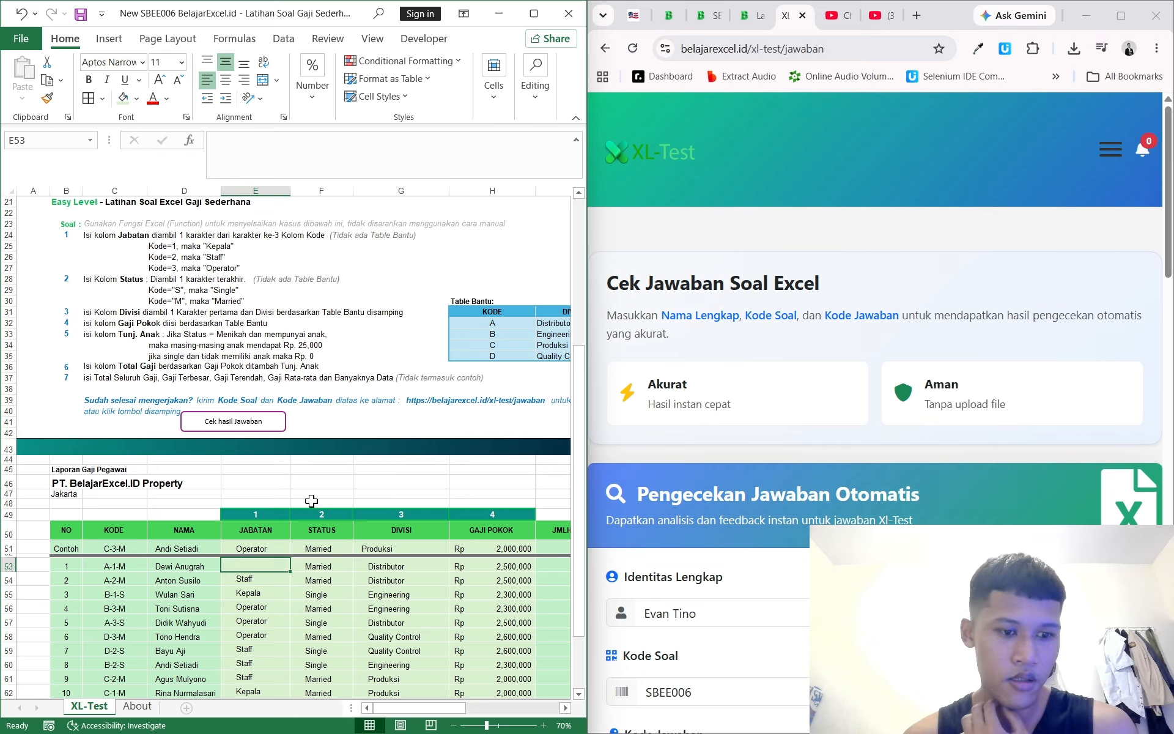
scroll(311, 500, down, 2)
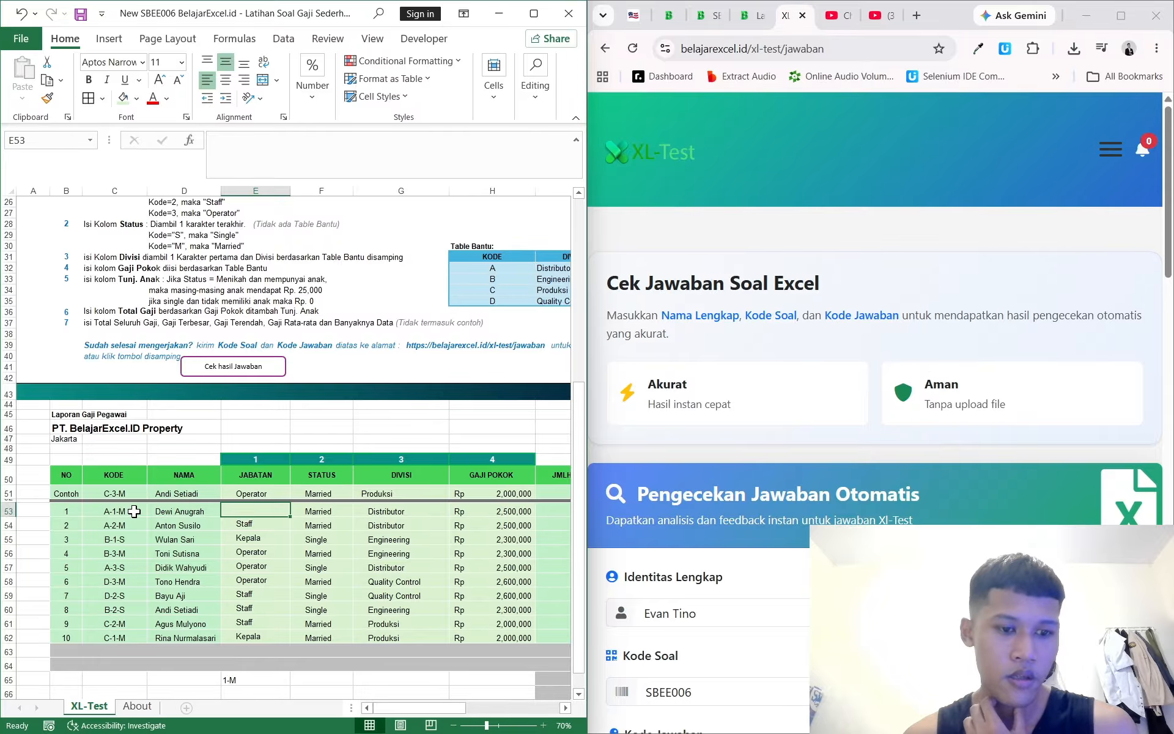
scroll(134, 511, up, 4)
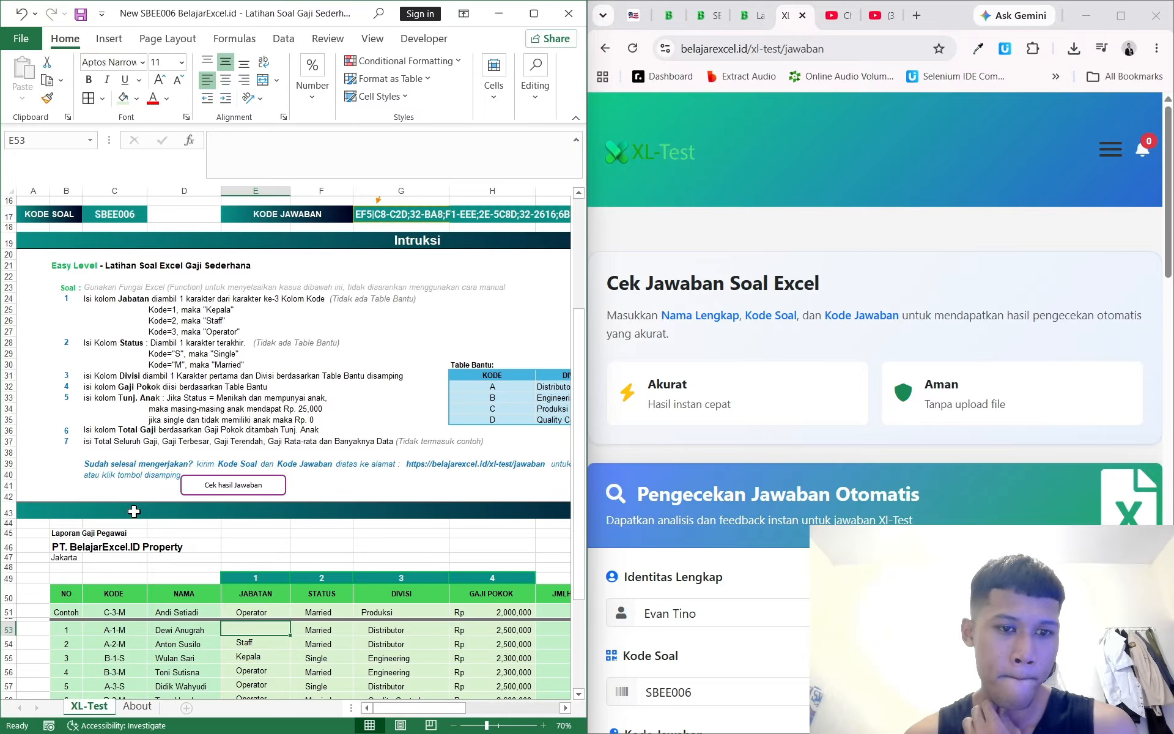
scroll(134, 512, down, 2)
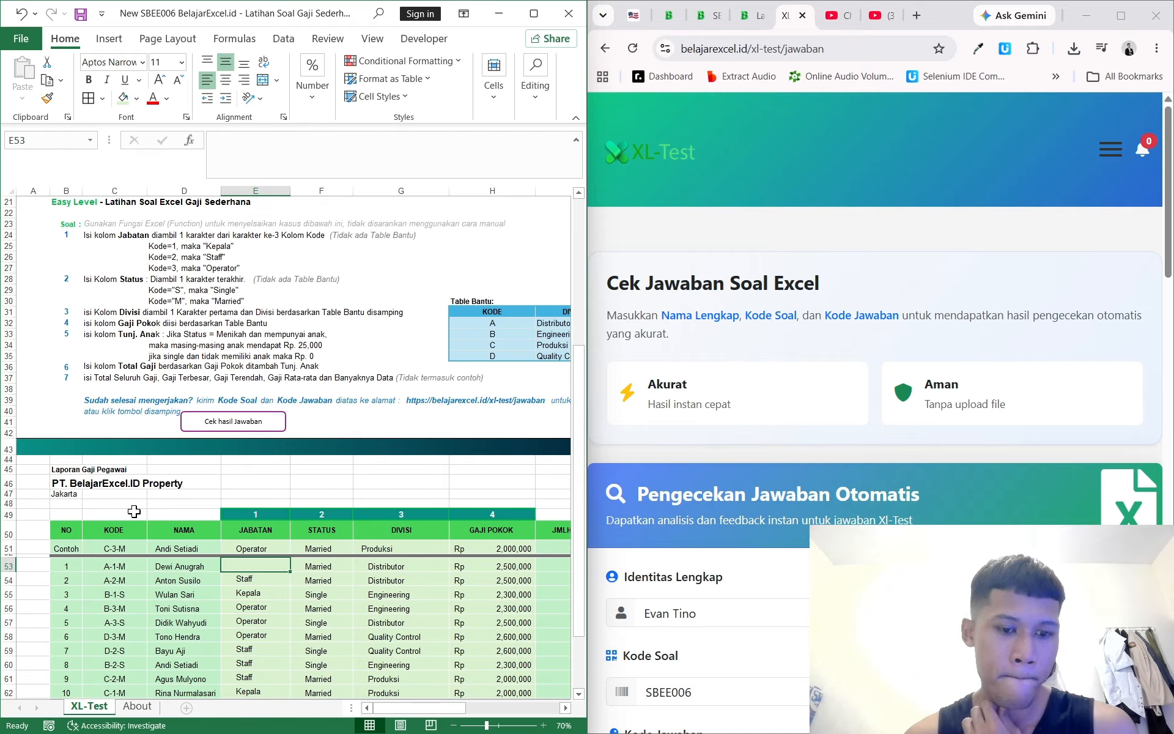
key(ctrl+v)
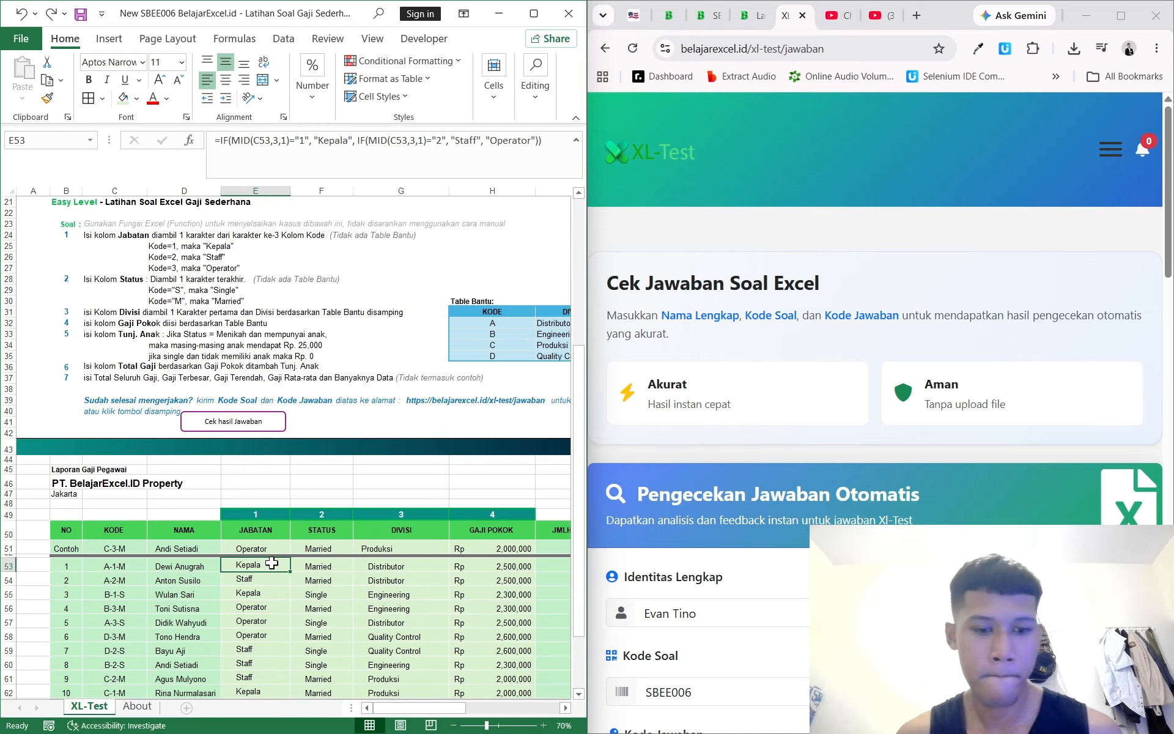
Try to wrap "Kepala", "Staff" and "Operator" in doubled quotation marks in the E53 Jabatan formula
click(320, 146)
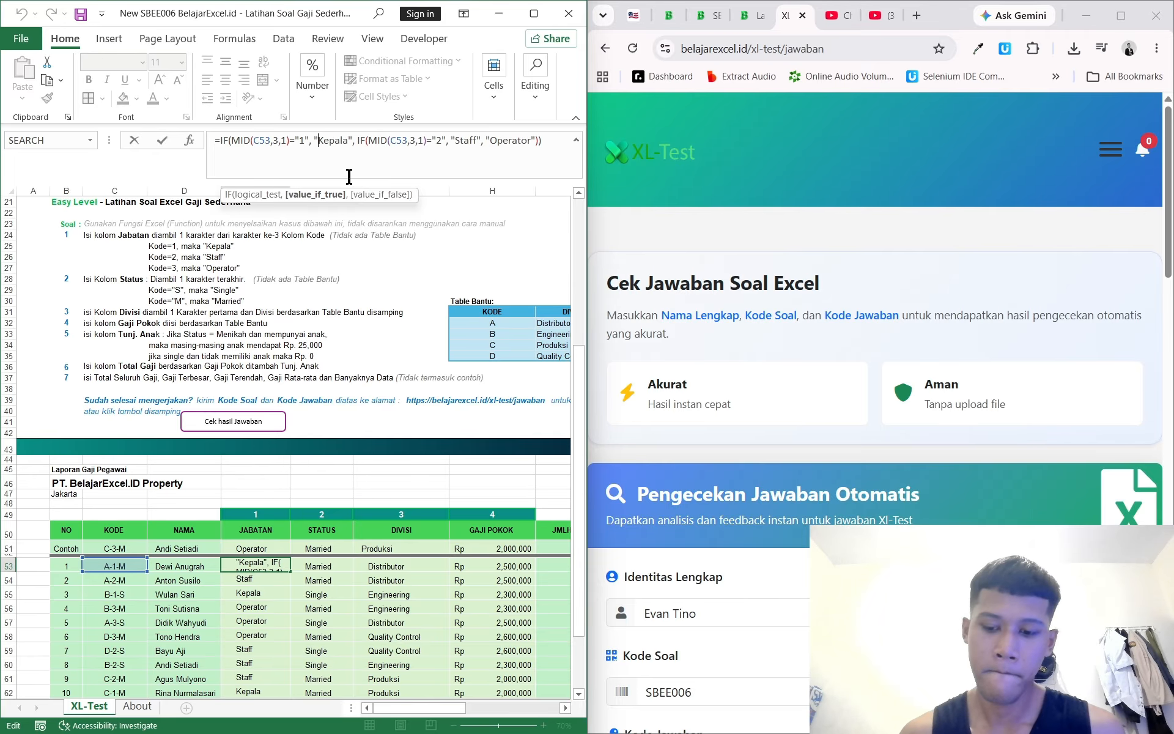
text(")
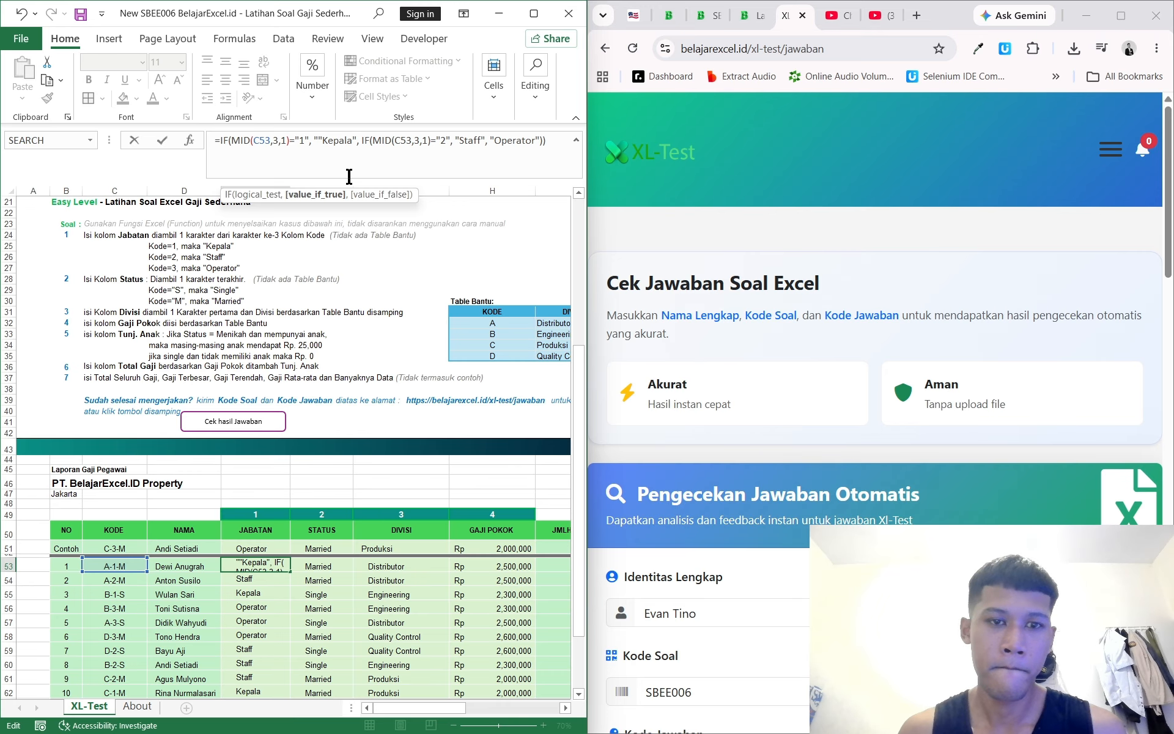
text(")
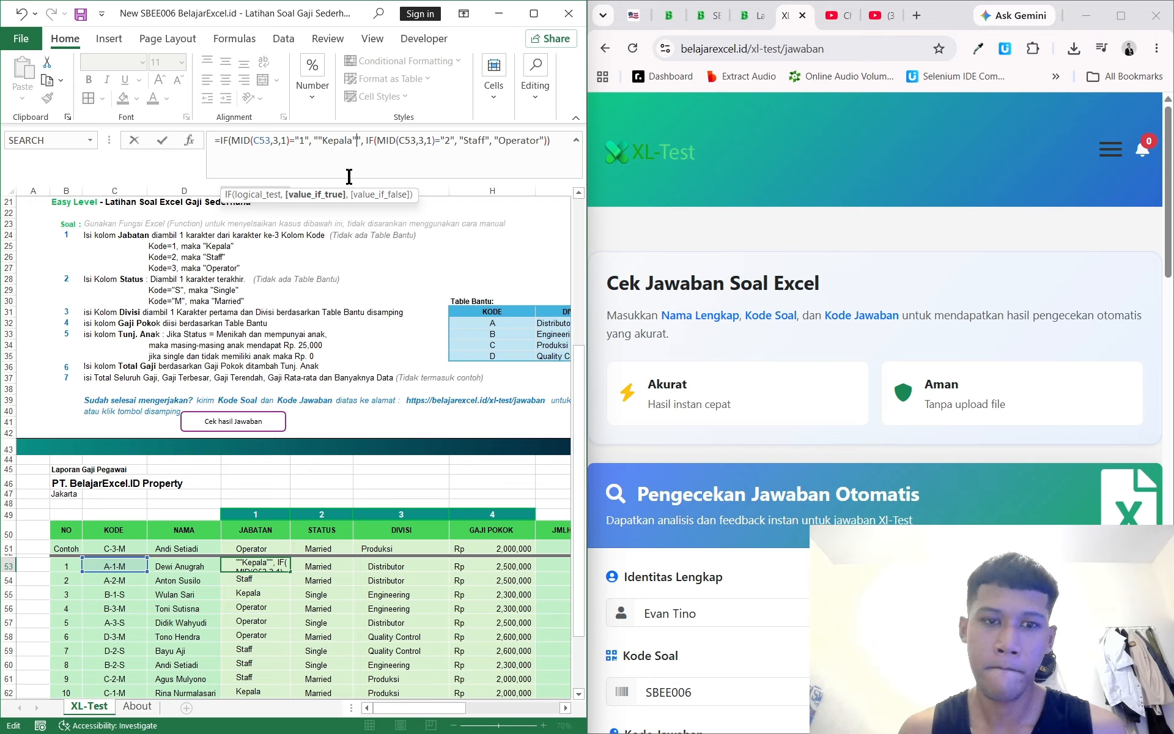
click(463, 132)
text(")
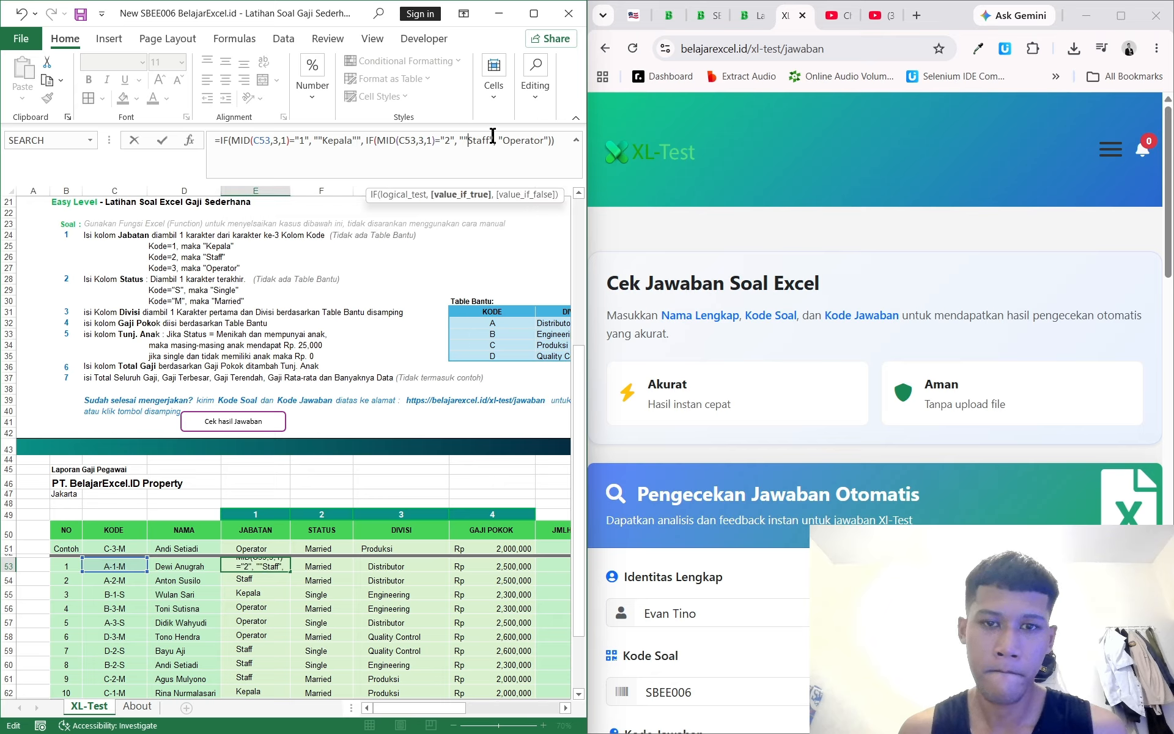
text(")
click(509, 136)
text(")
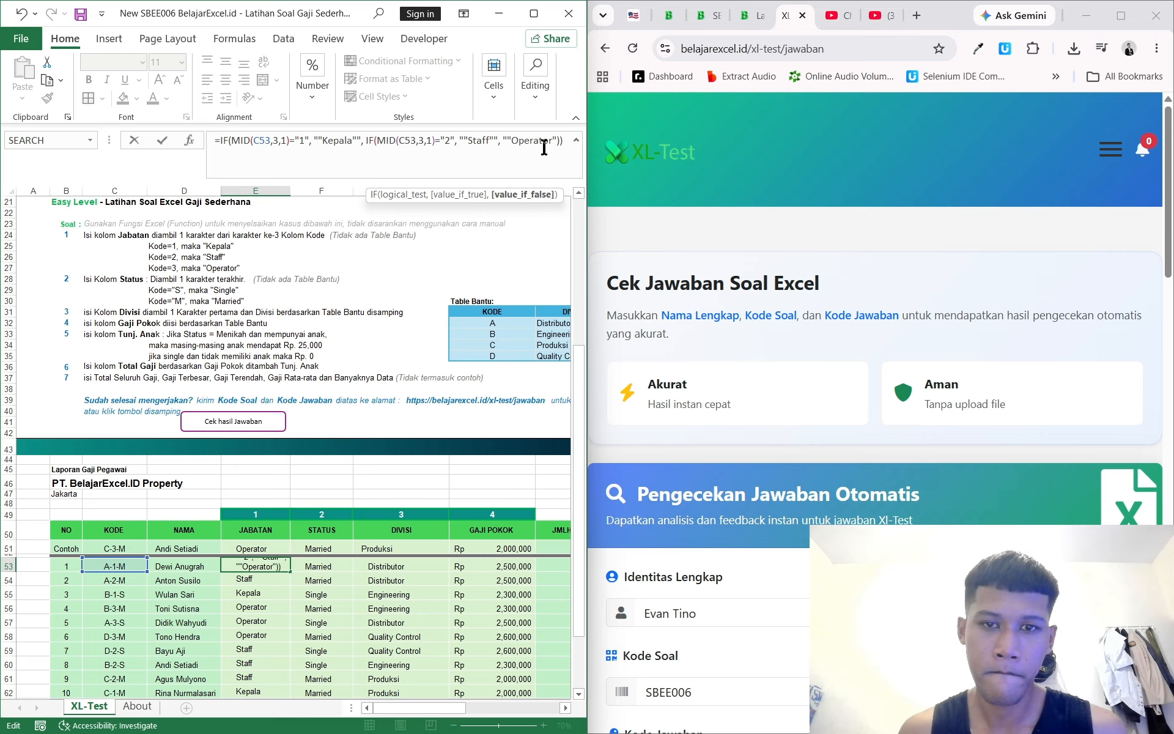
key(Return)
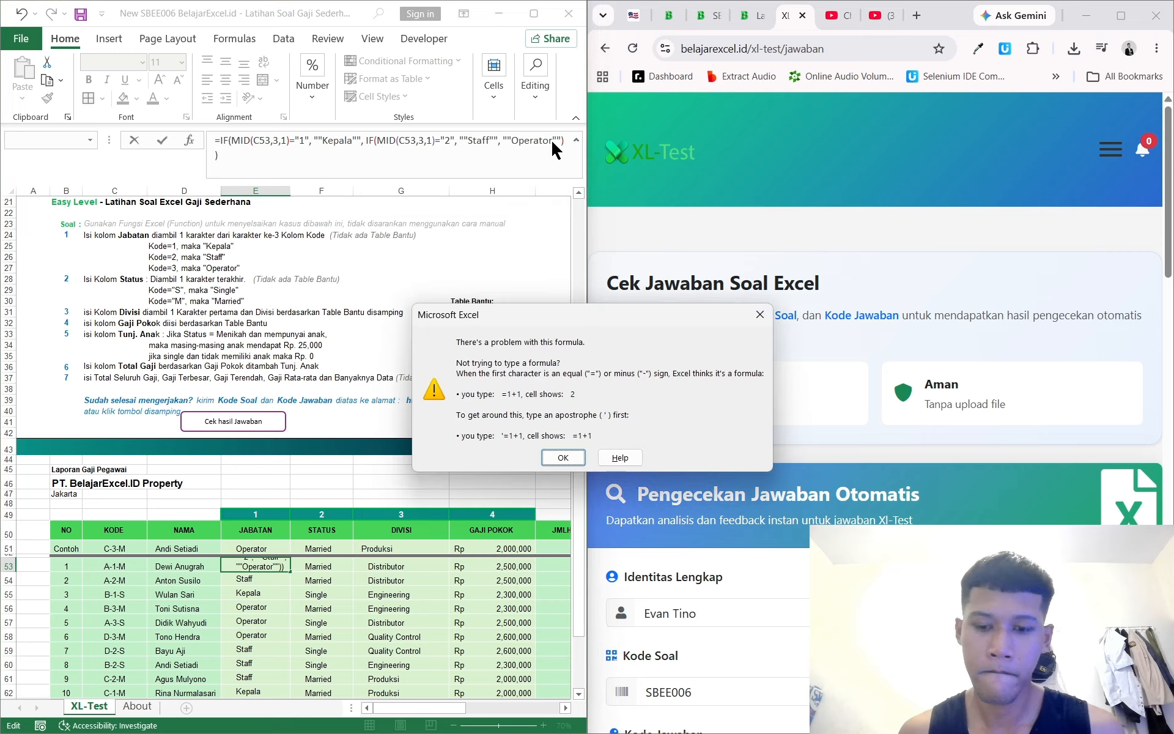
click(562, 457)
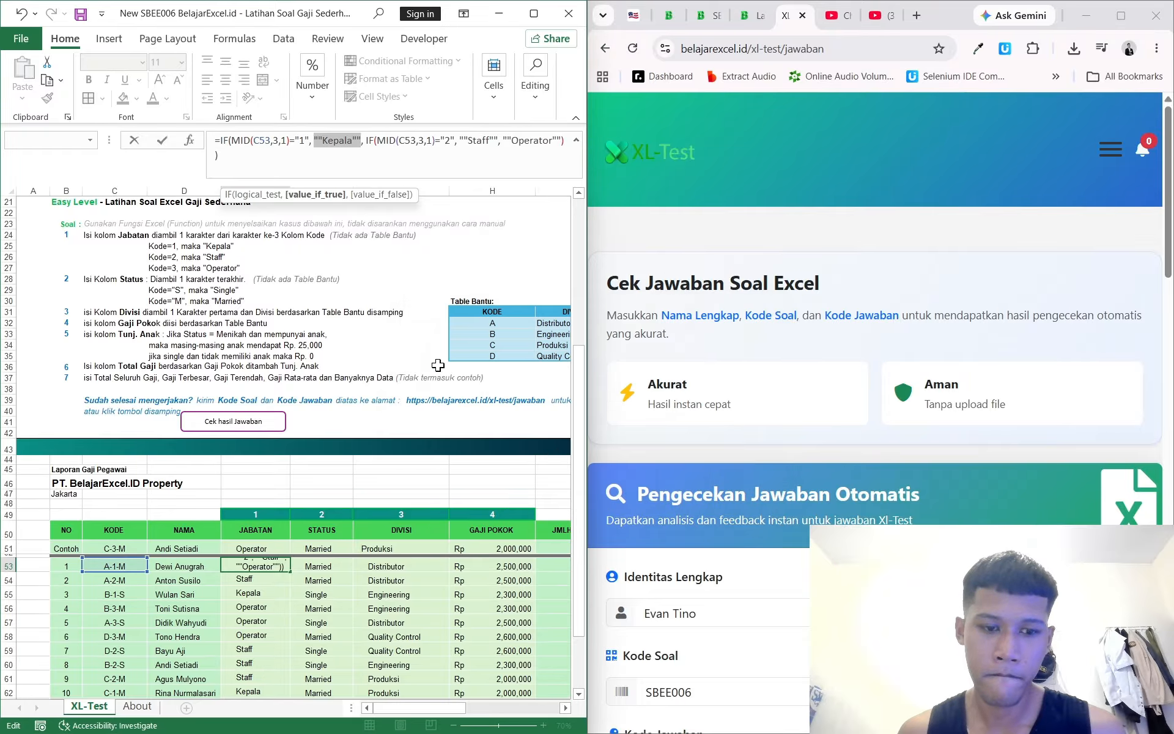
Remove the extra quotation marks around Kepala, Staff and Operator in the E53 formula and commit it
click(343, 139)
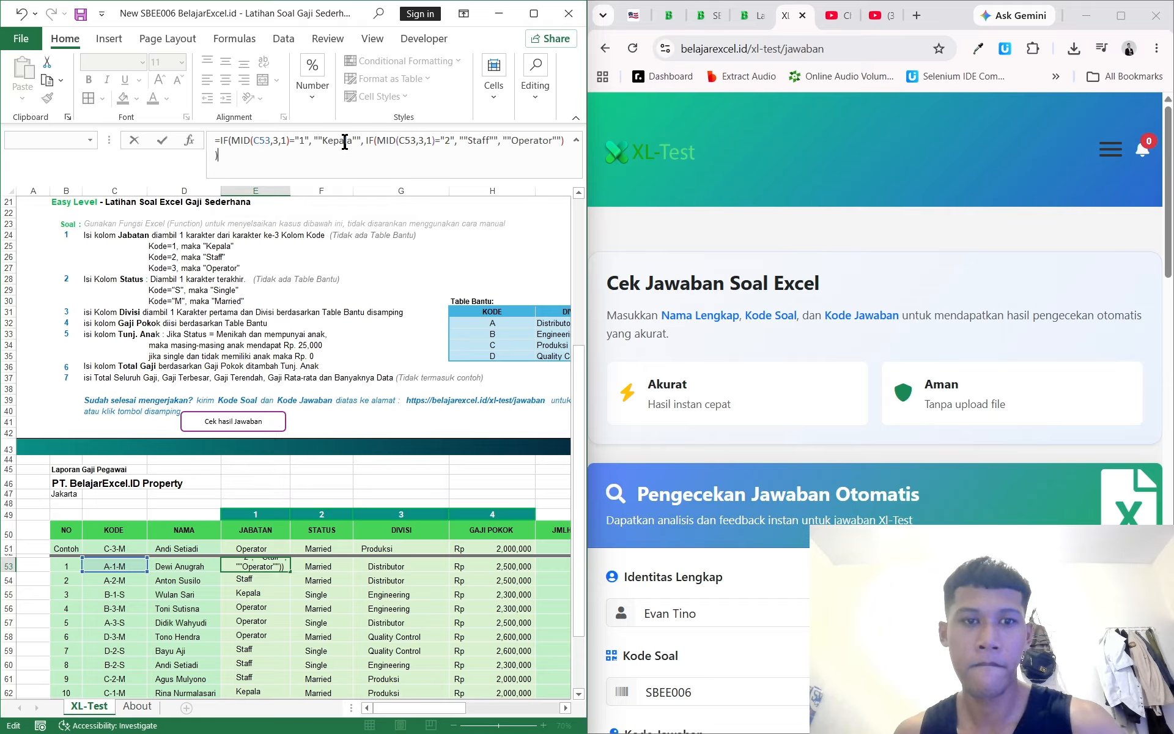
click(365, 138)
click(357, 139)
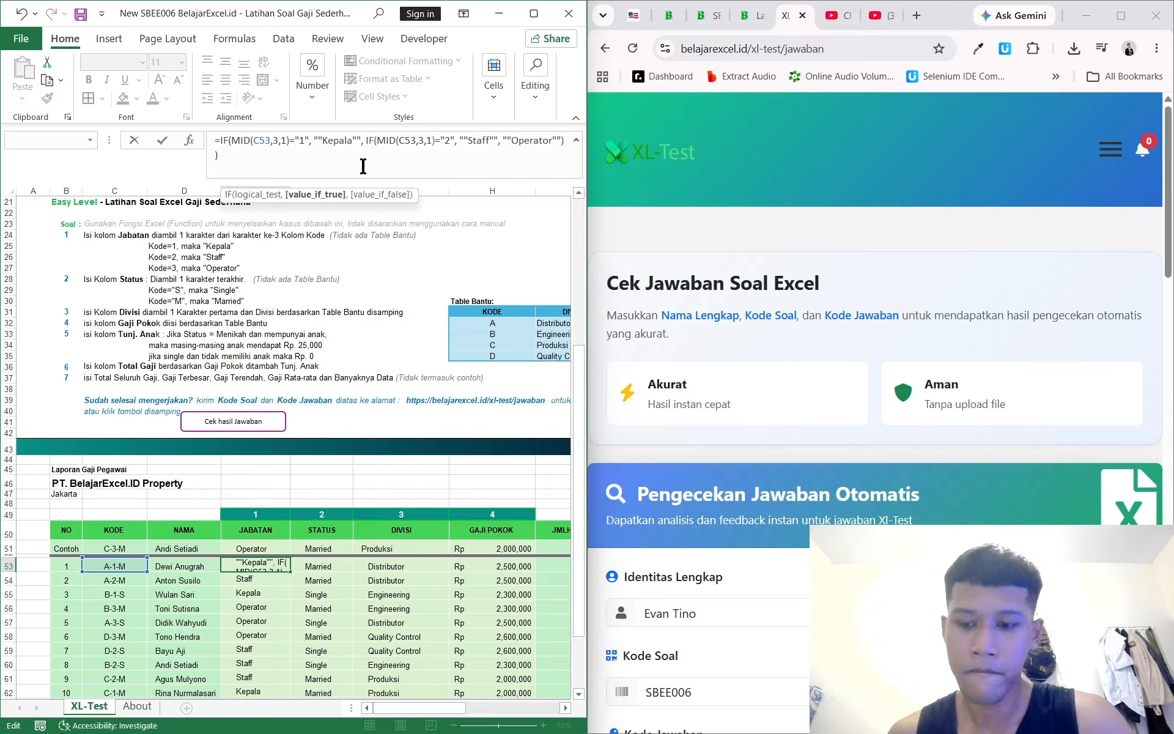
key(BackSpace)
click(323, 140)
key(BackSpace)
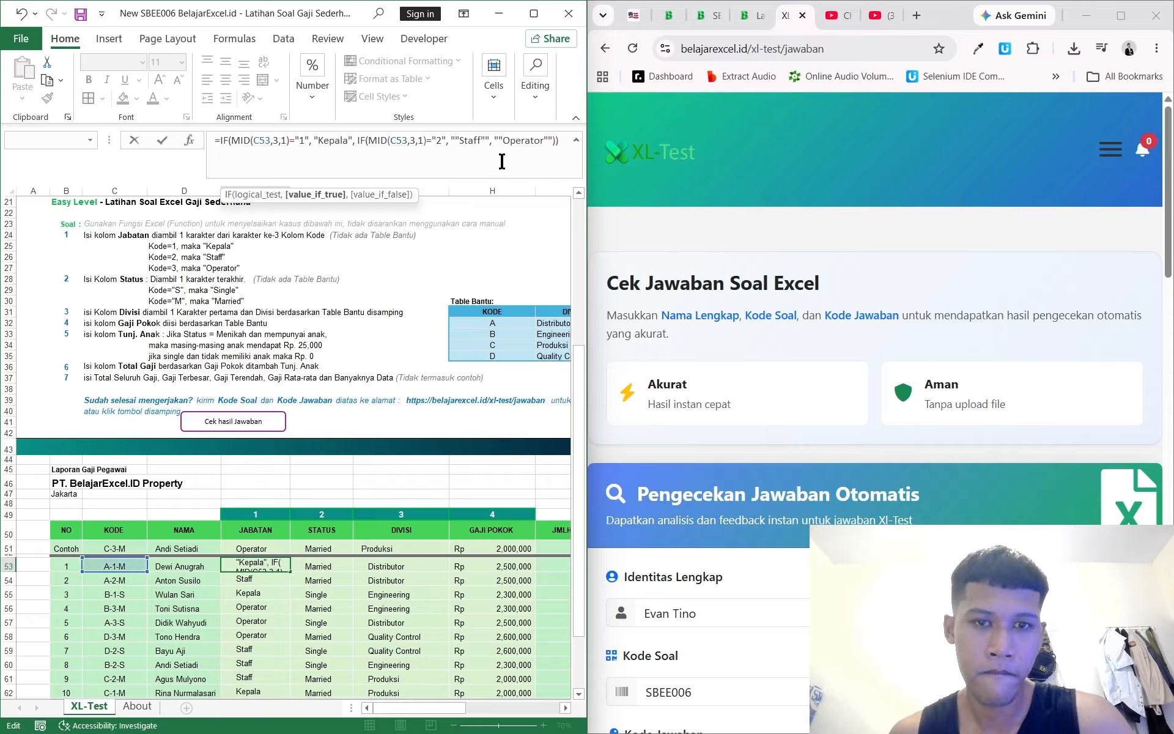
click(456, 140)
key(BackSpace)
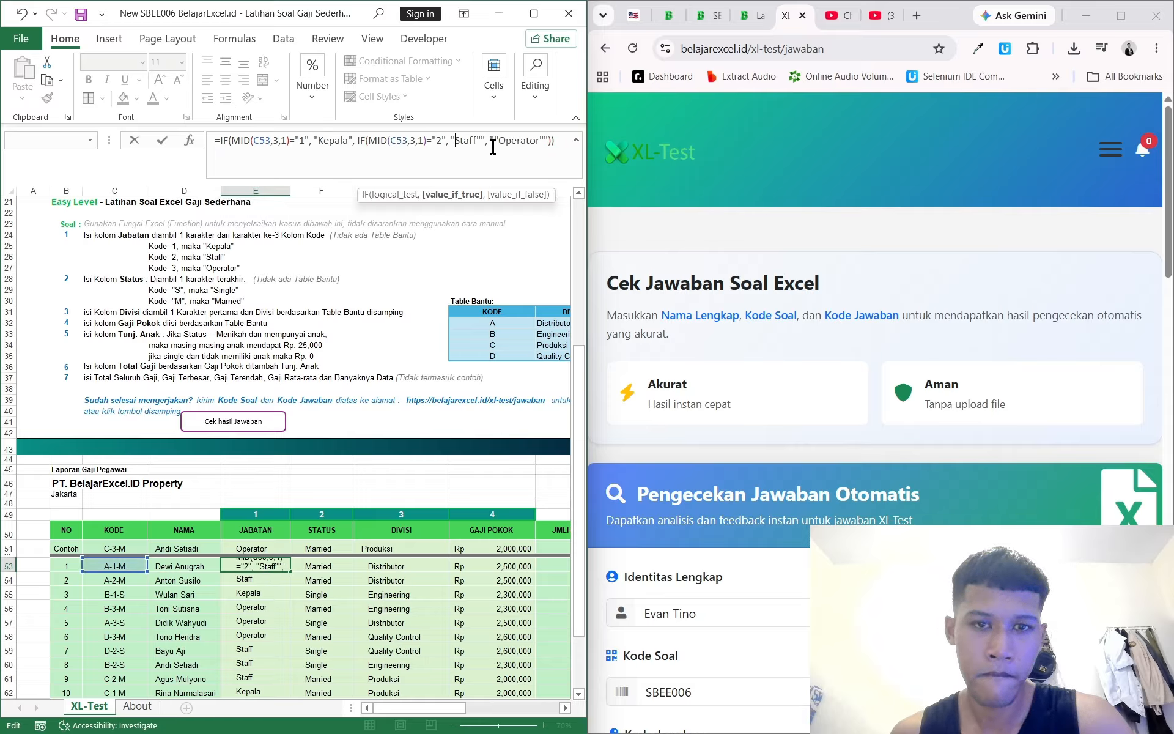
click(538, 141)
key(BackSpace)
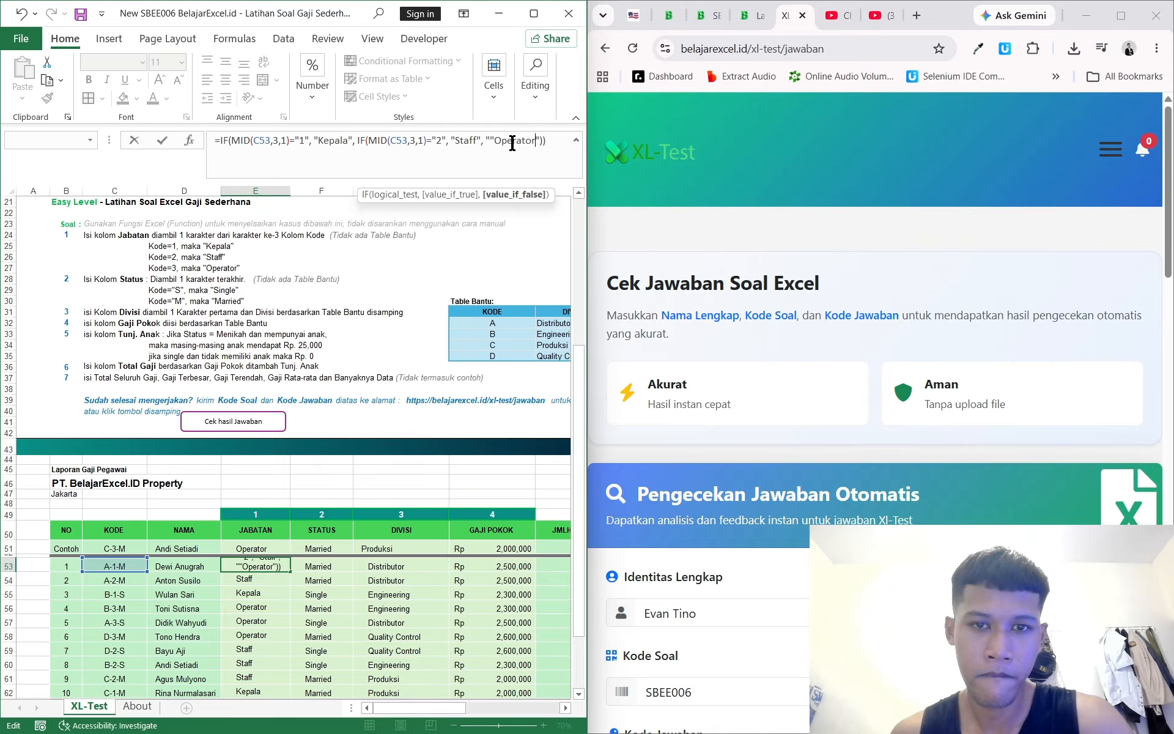
click(491, 139)
key(BackSpace)
key(Return)
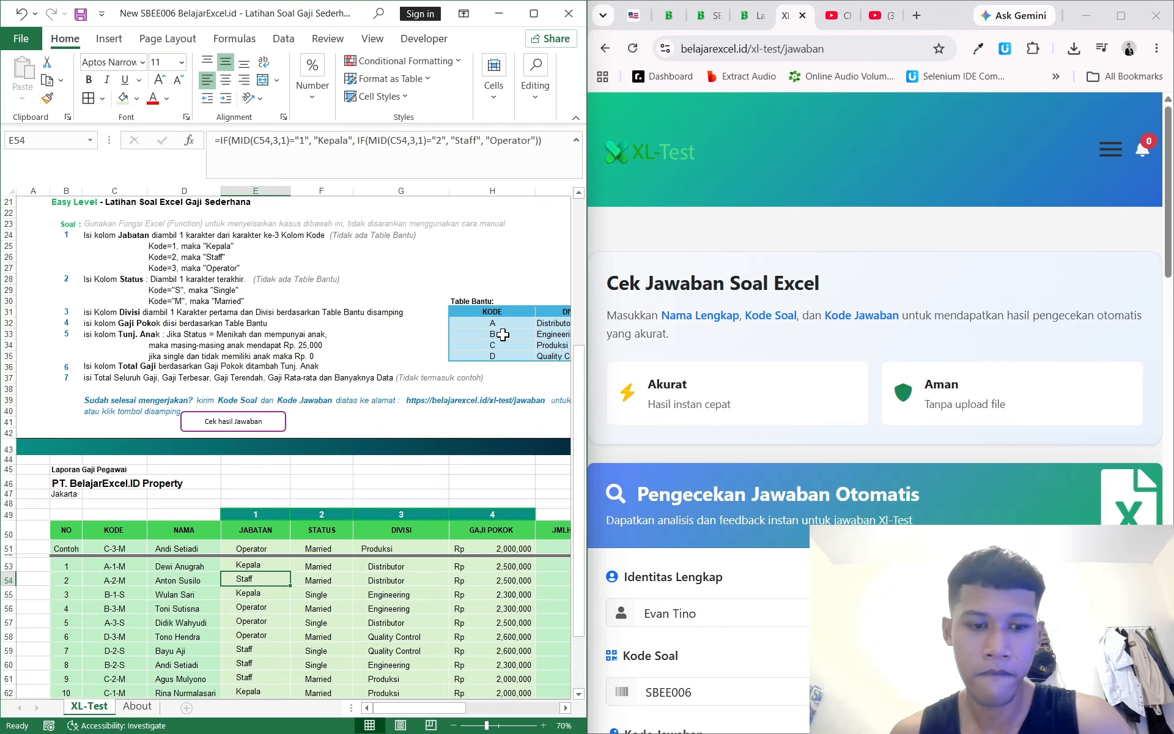
Delete the leftover test formula in E65 below the salary table
scroll(363, 533, down, 3)
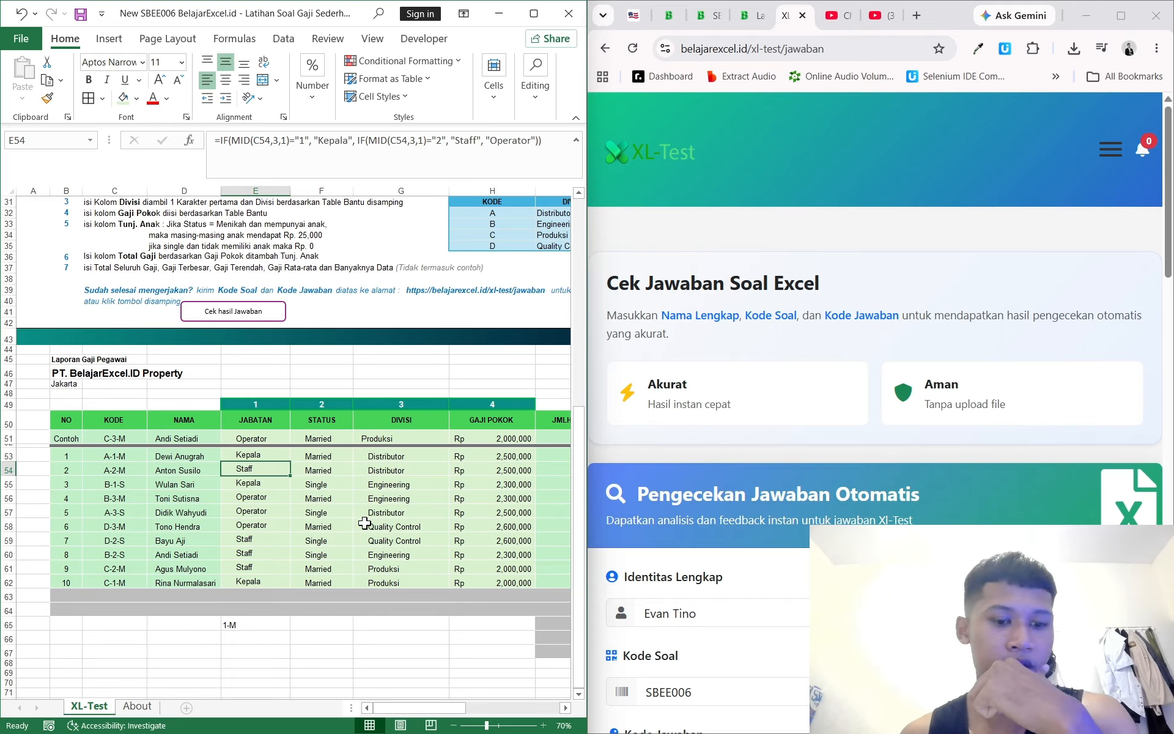
click(253, 624)
key(Delete)
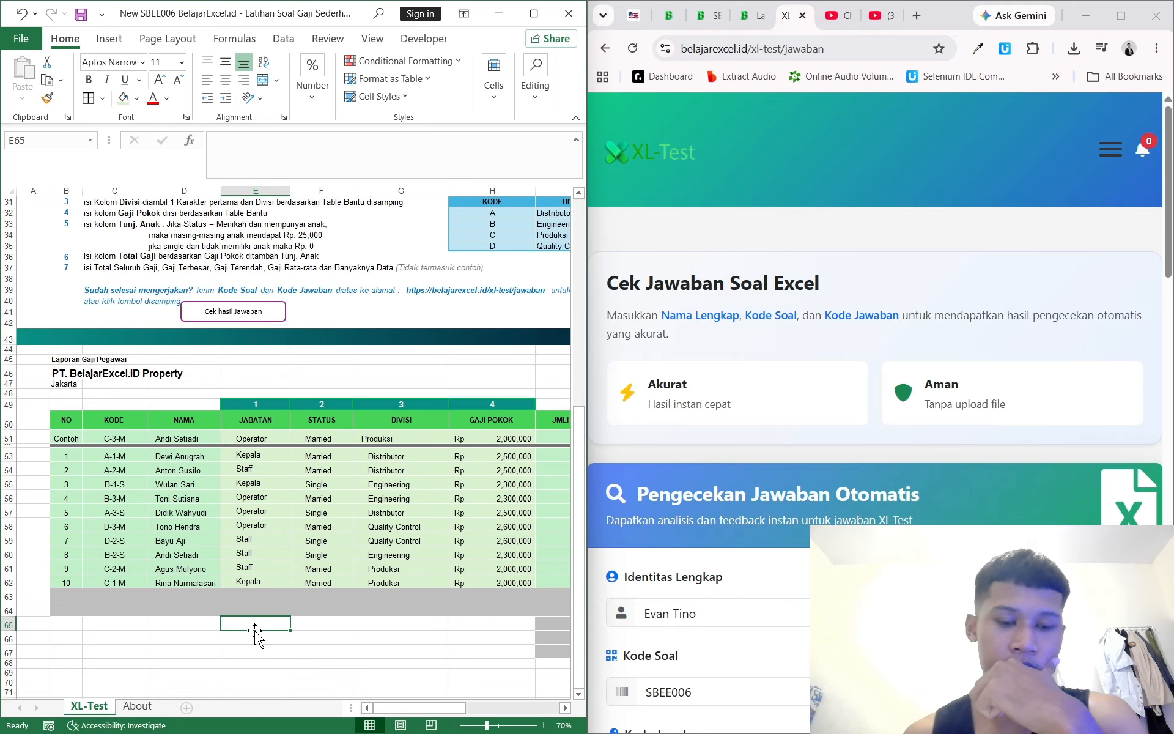
click(183, 652)
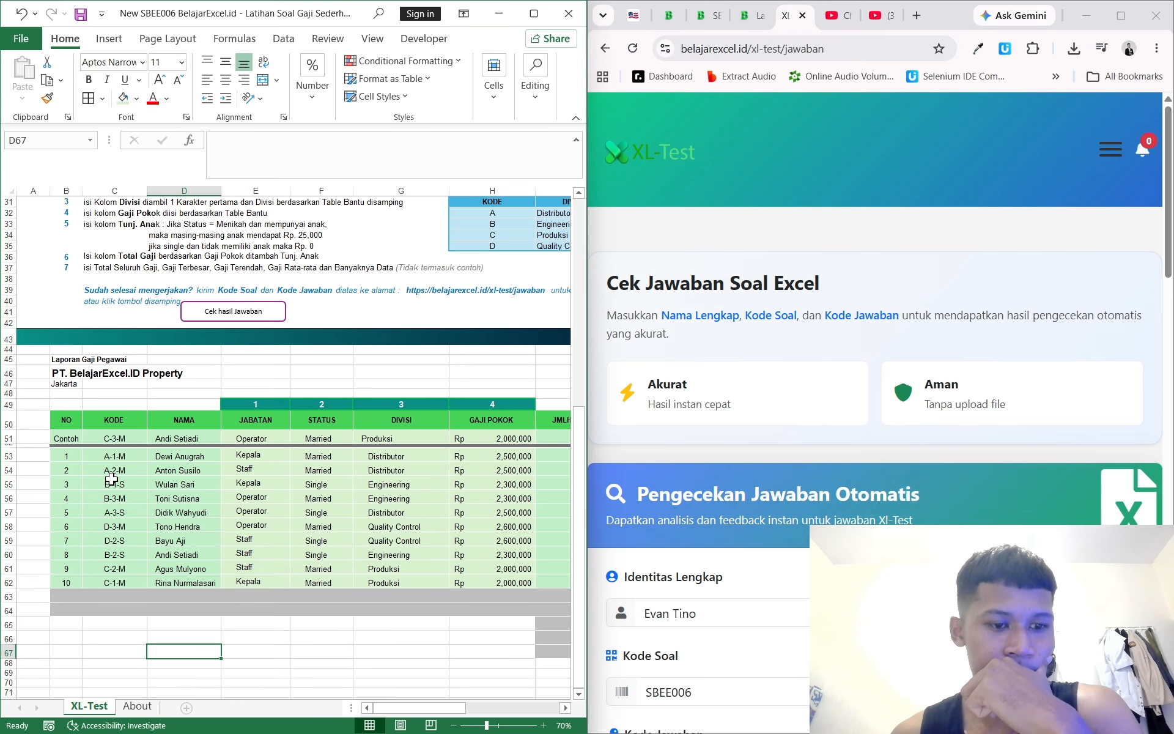
Compare the Jabatan instructions with the table's codes and examine the character positions of the code in C53
scroll(106, 481, up, 7)
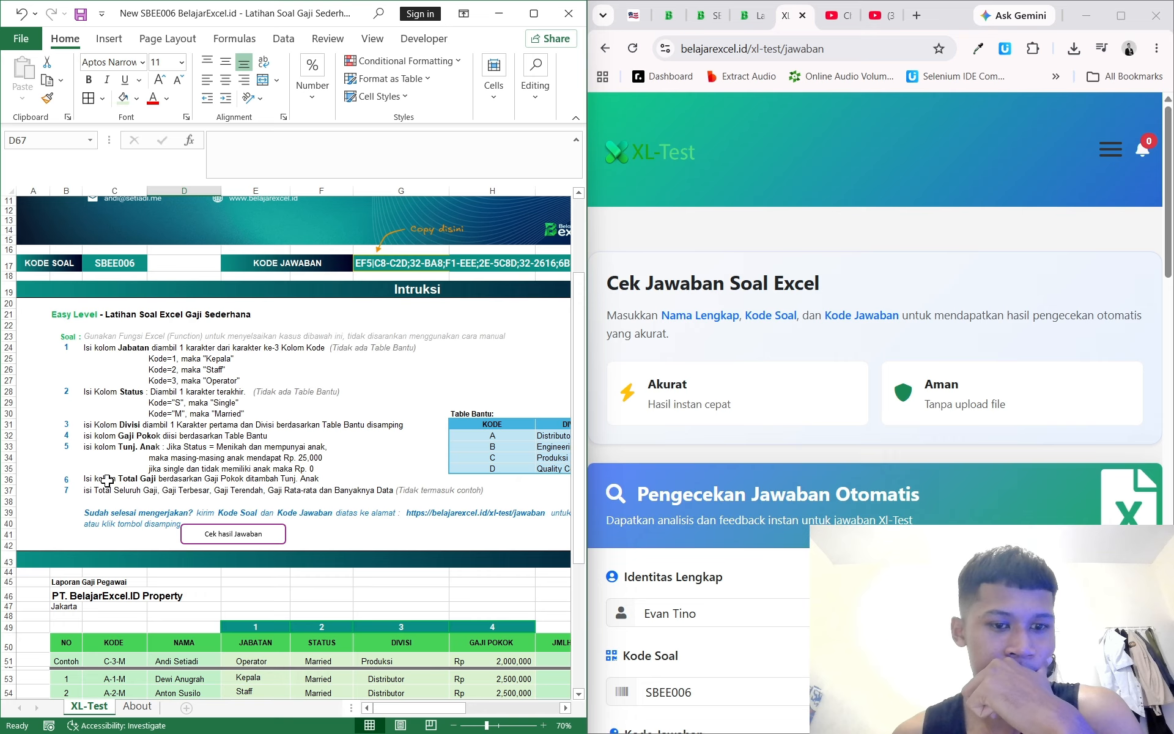
scroll(107, 481, down, 7)
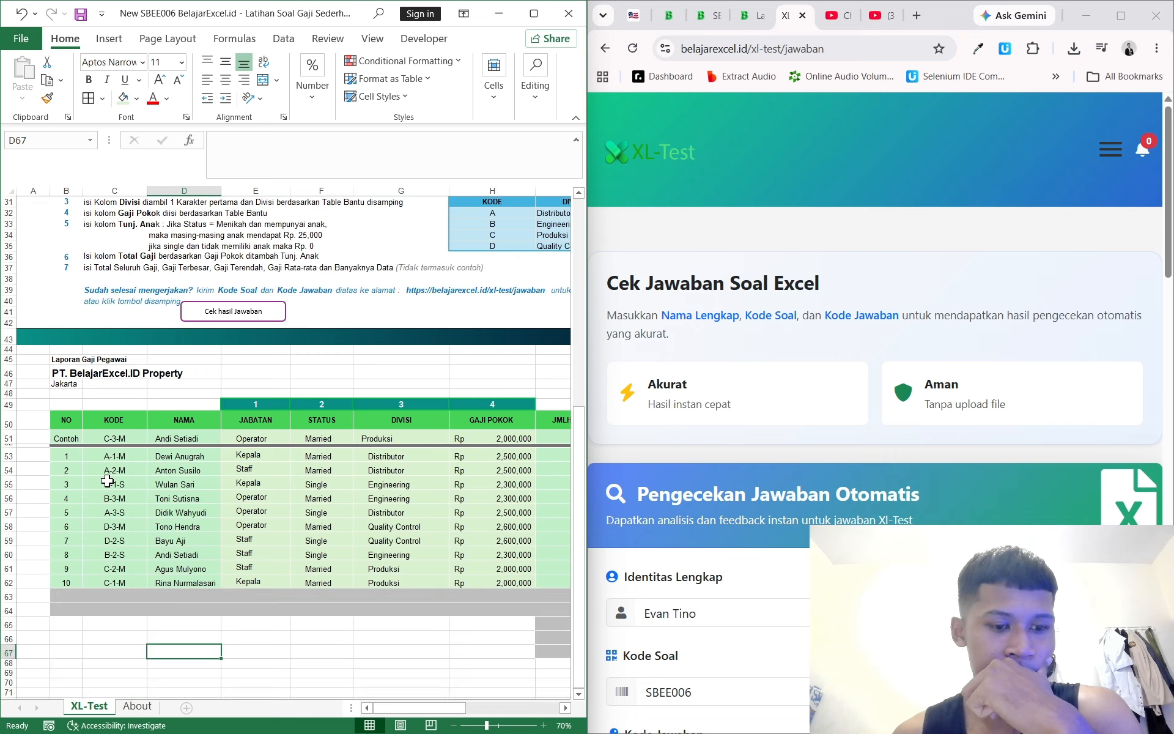
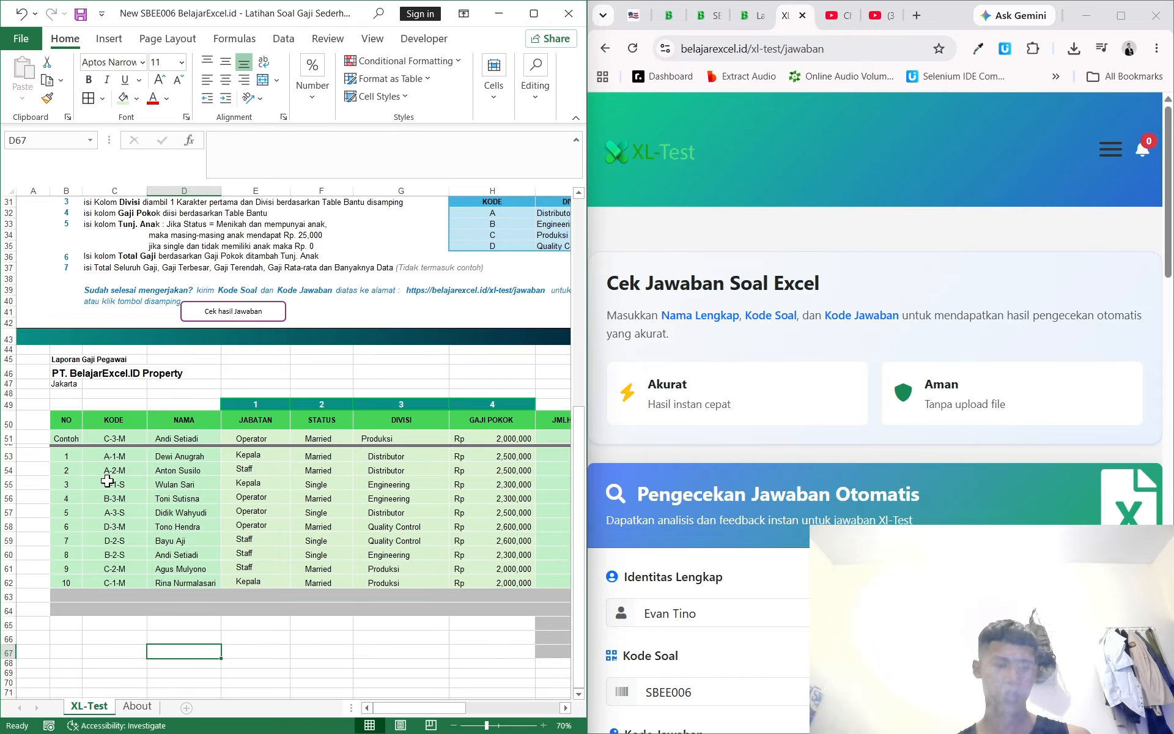
ctrl+scroll(107, 481, up, 2)
scroll(242, 441, down, 5)
scroll(242, 441, up, 7)
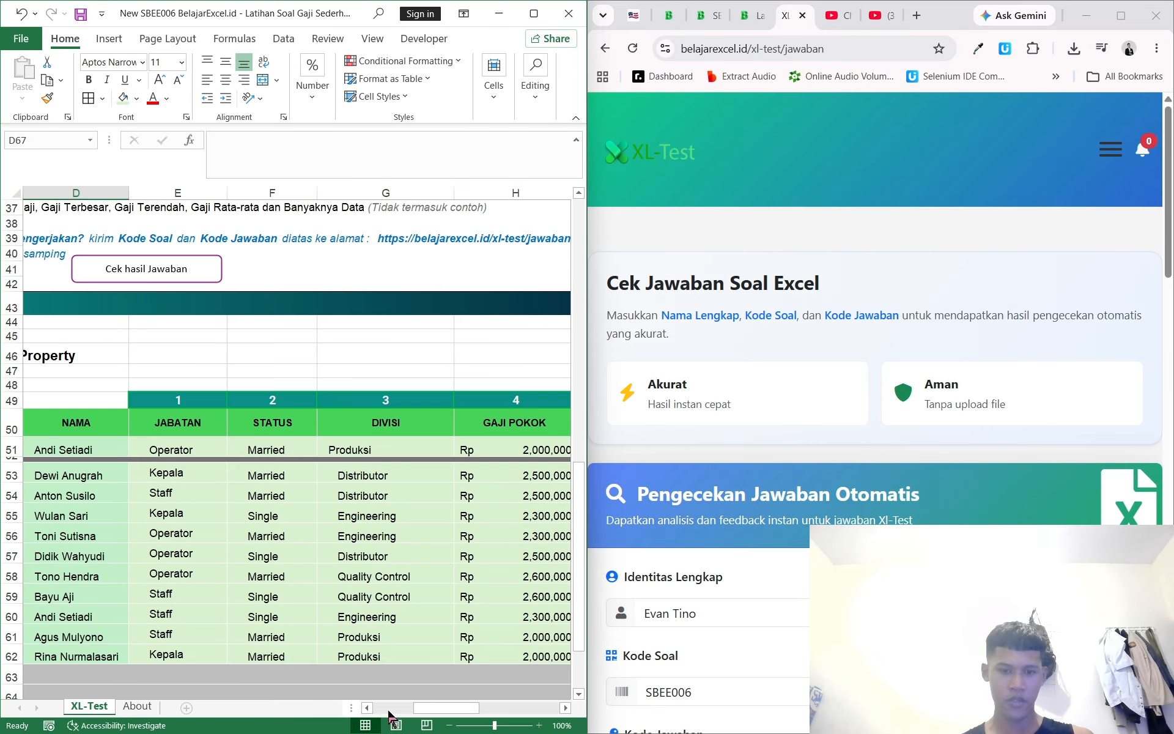
drag(439, 709, 323, 698)
scroll(237, 456, down, 2)
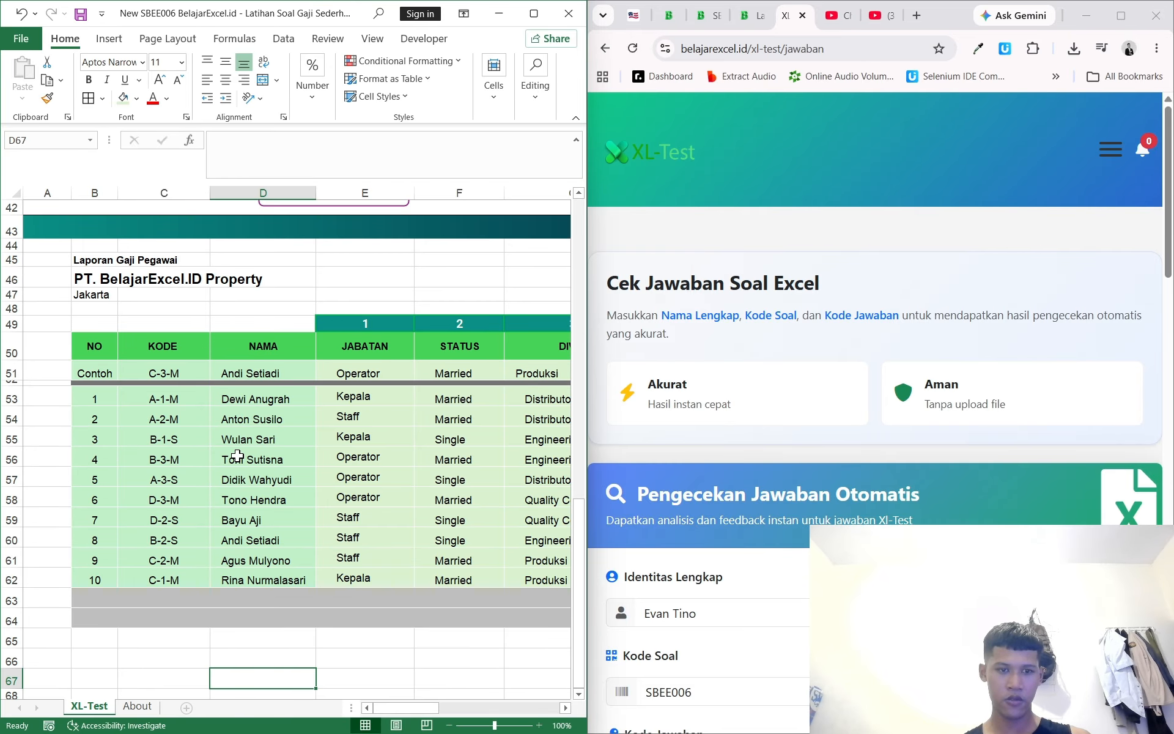
click(185, 407)
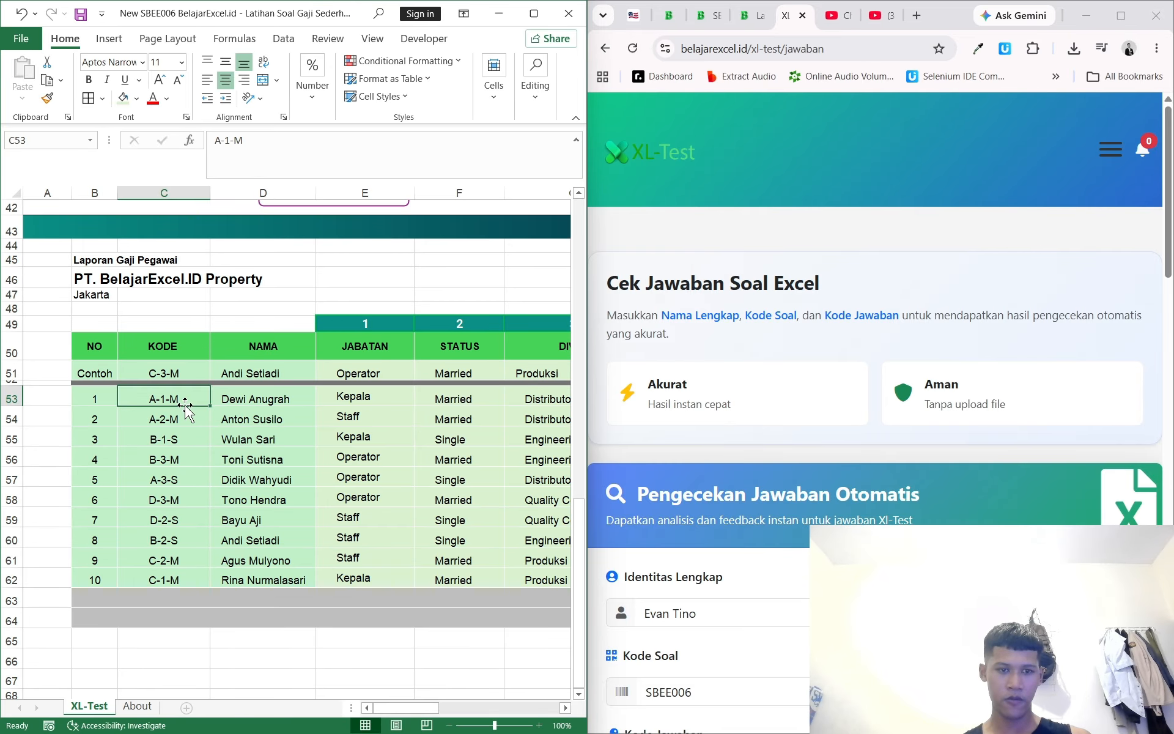
click(222, 141)
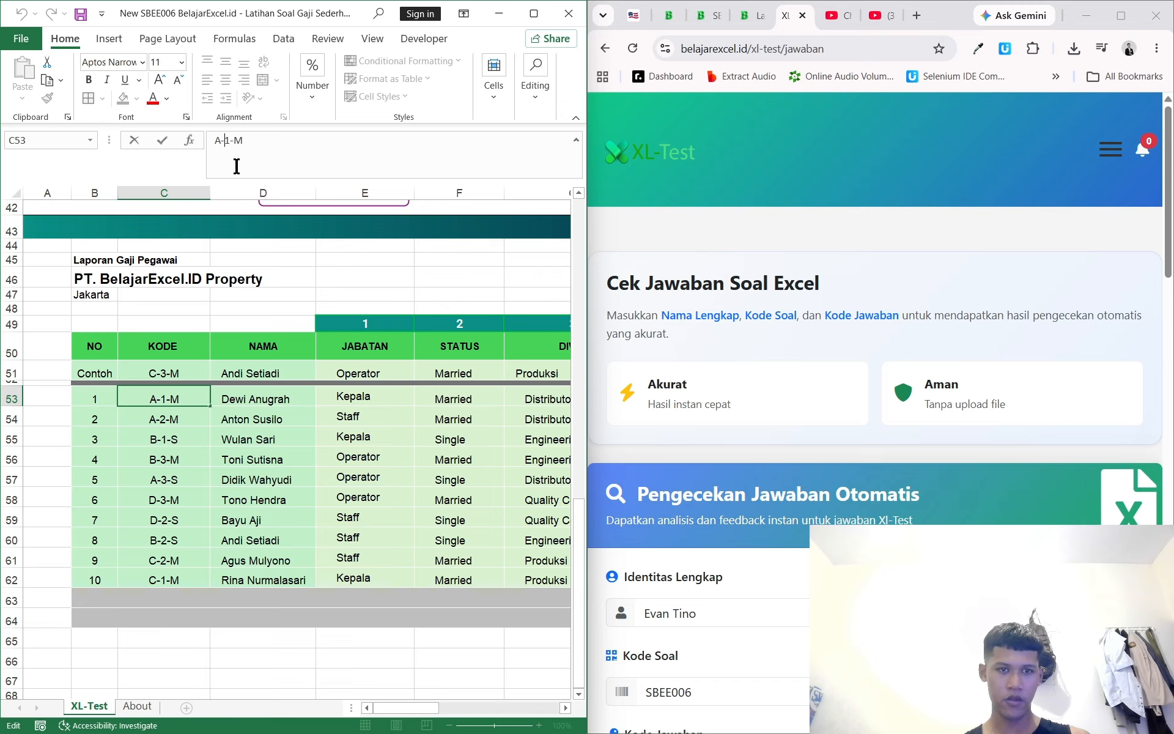
click(228, 139)
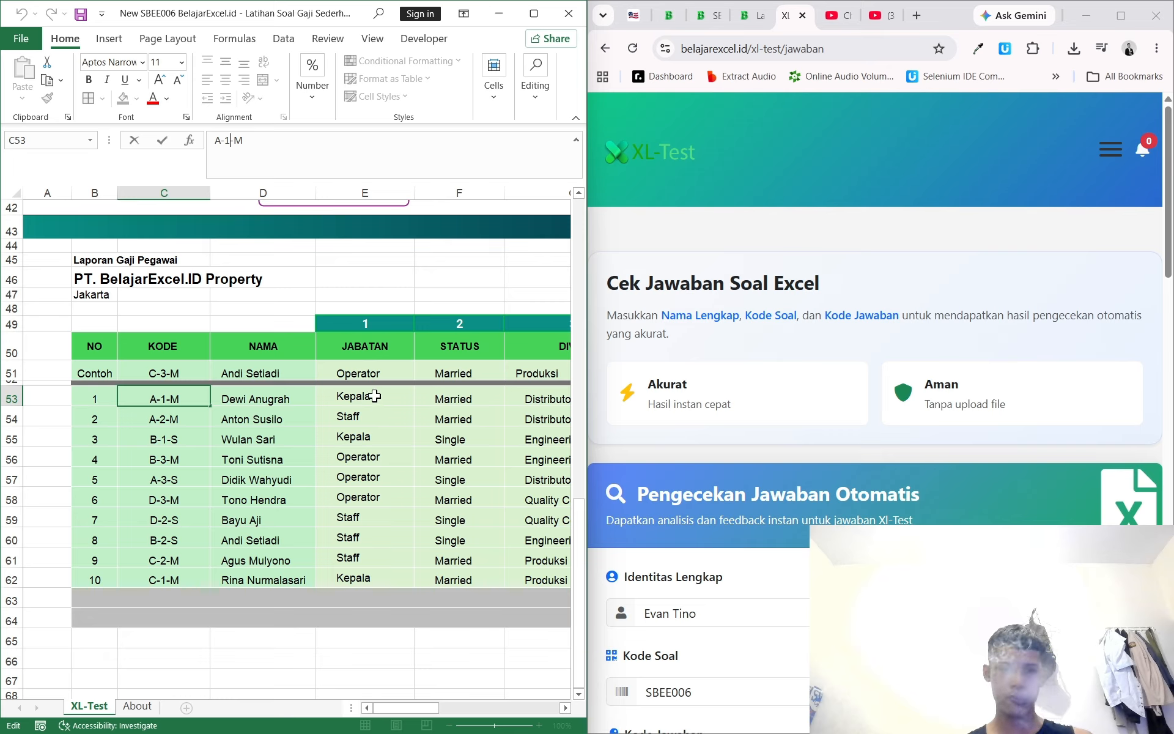
Clear the Jabatan formulas in E53:E62 and enter =MID(C53,3,1) in E53
drag(381, 406, 384, 577)
key(Delete)
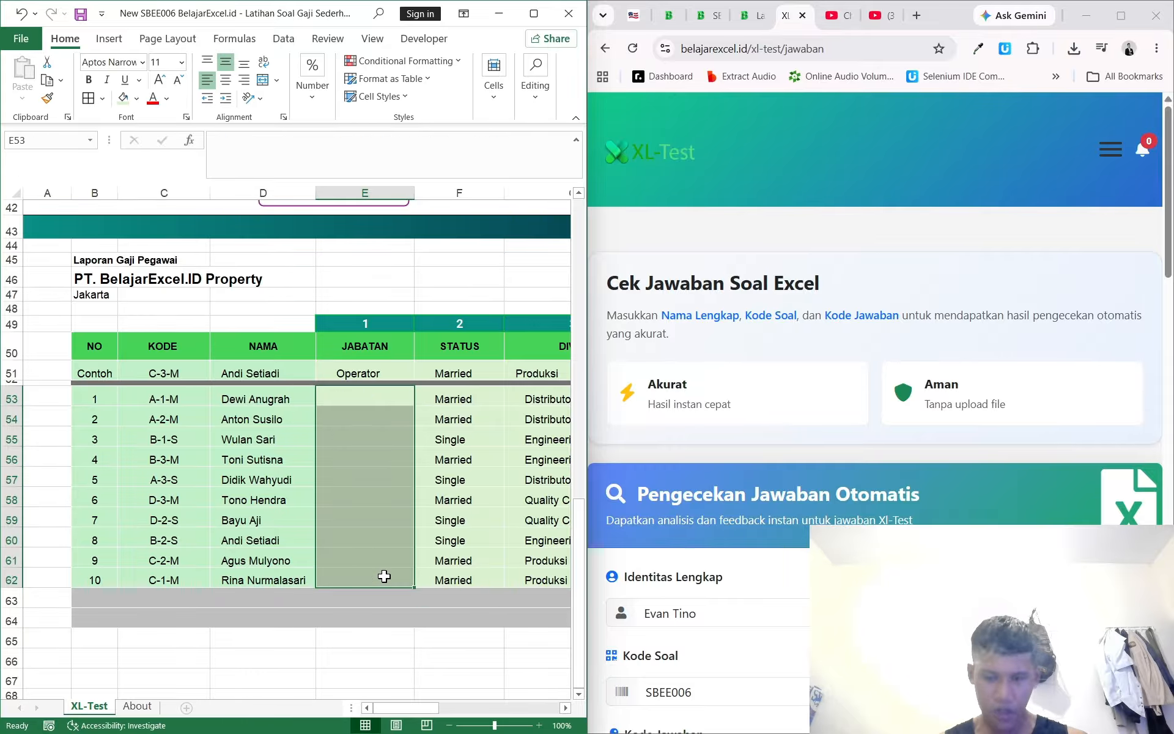
text(=mi)
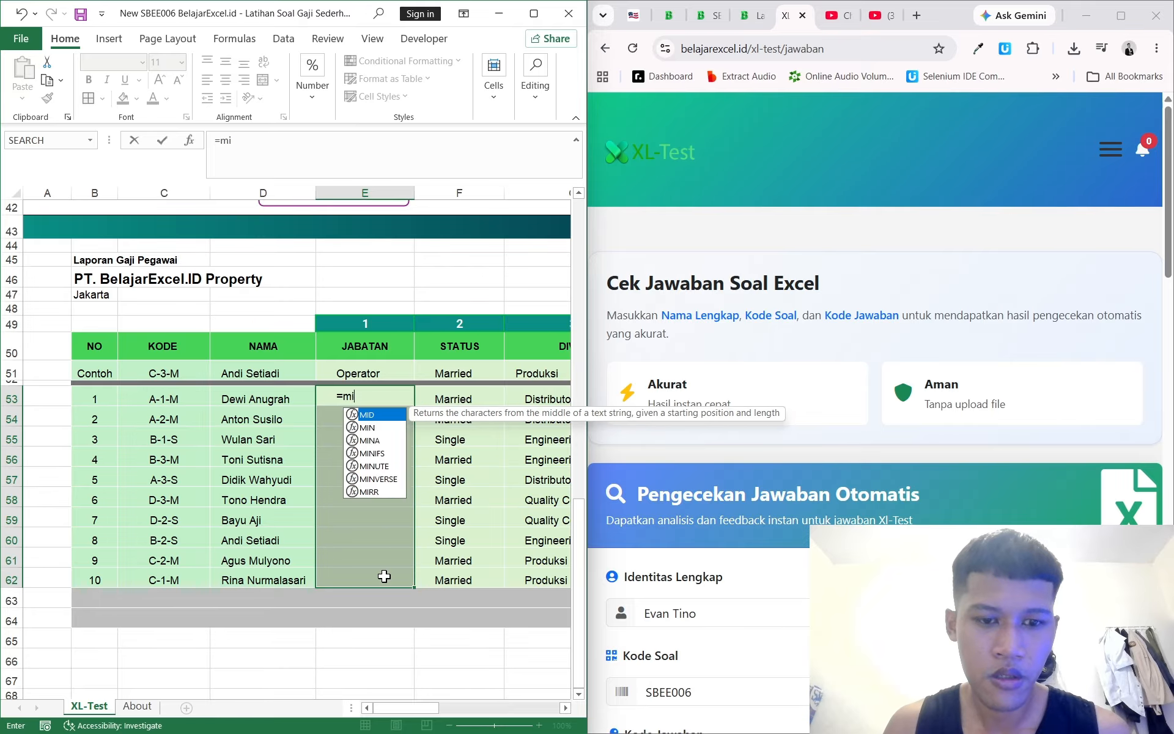
text(d(c53)
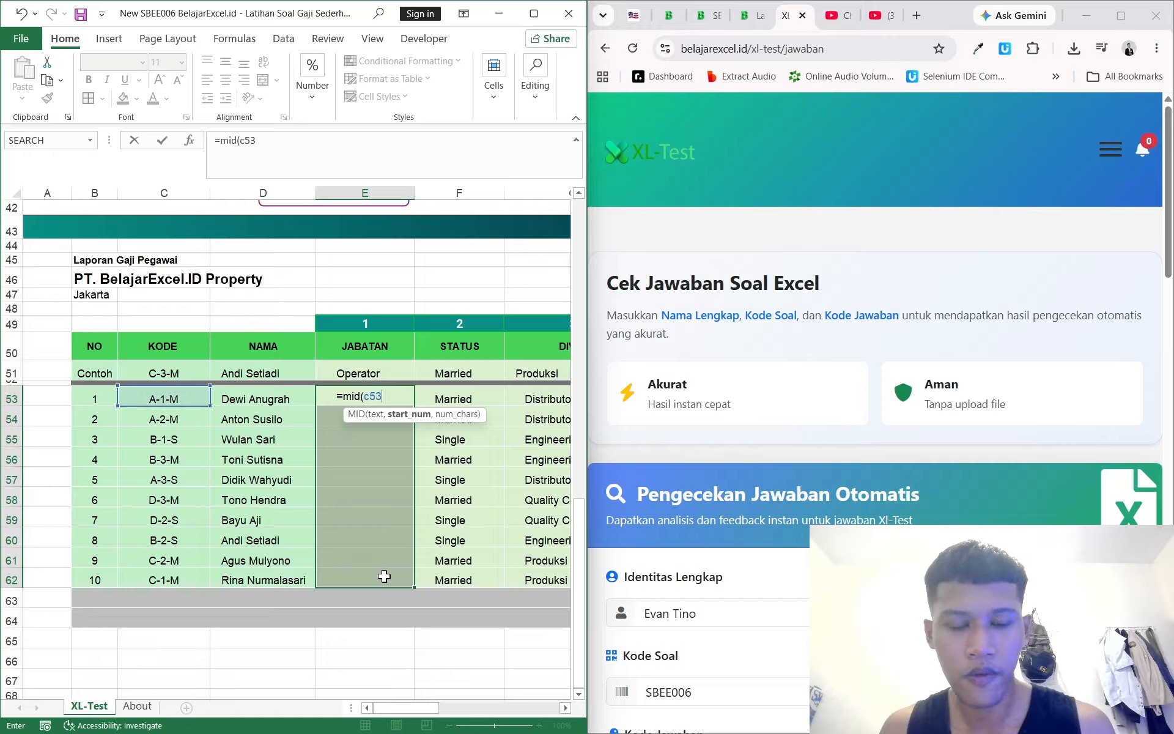
text(,3,1))
key(Return)
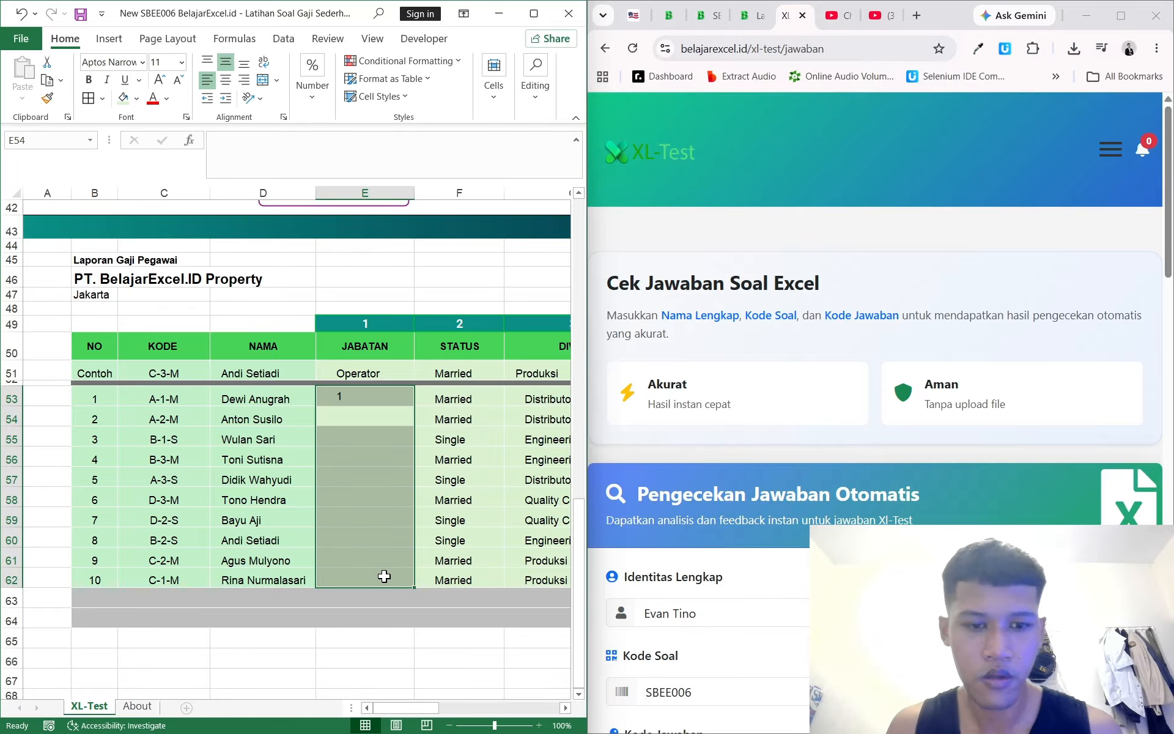
Fill the MID formula from E53 down through E62 and reselect E53
click(375, 394)
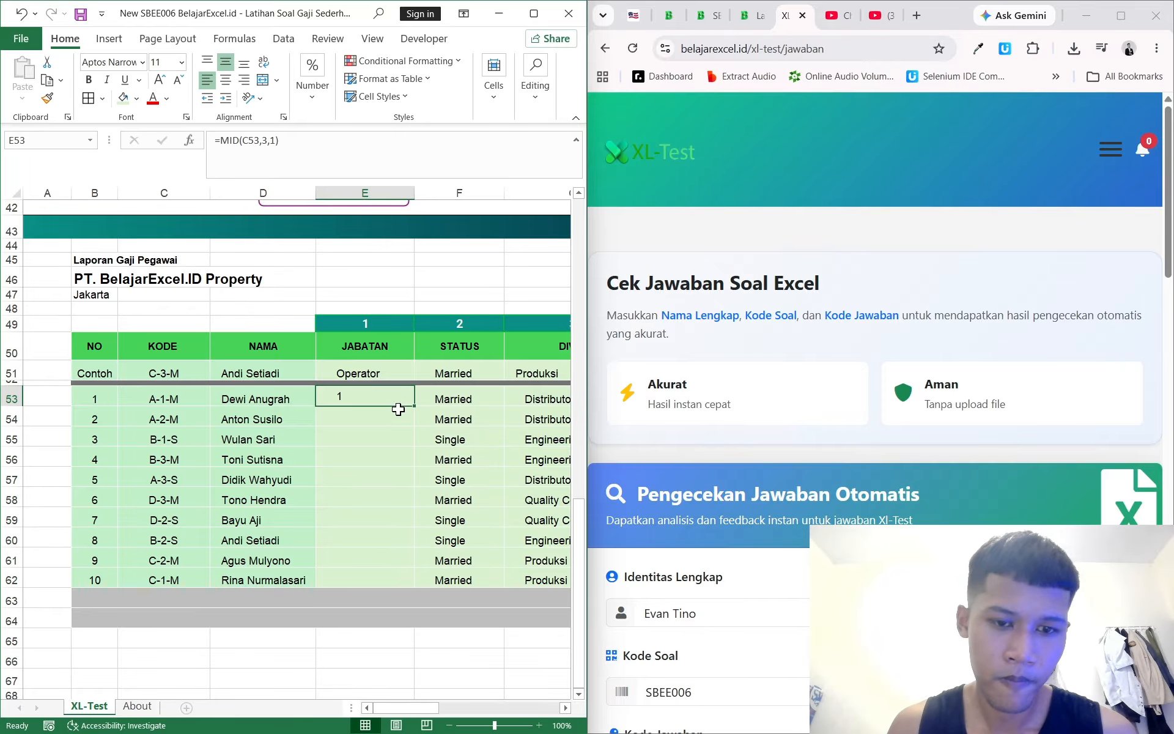
drag(419, 401, 401, 584)
click(399, 396)
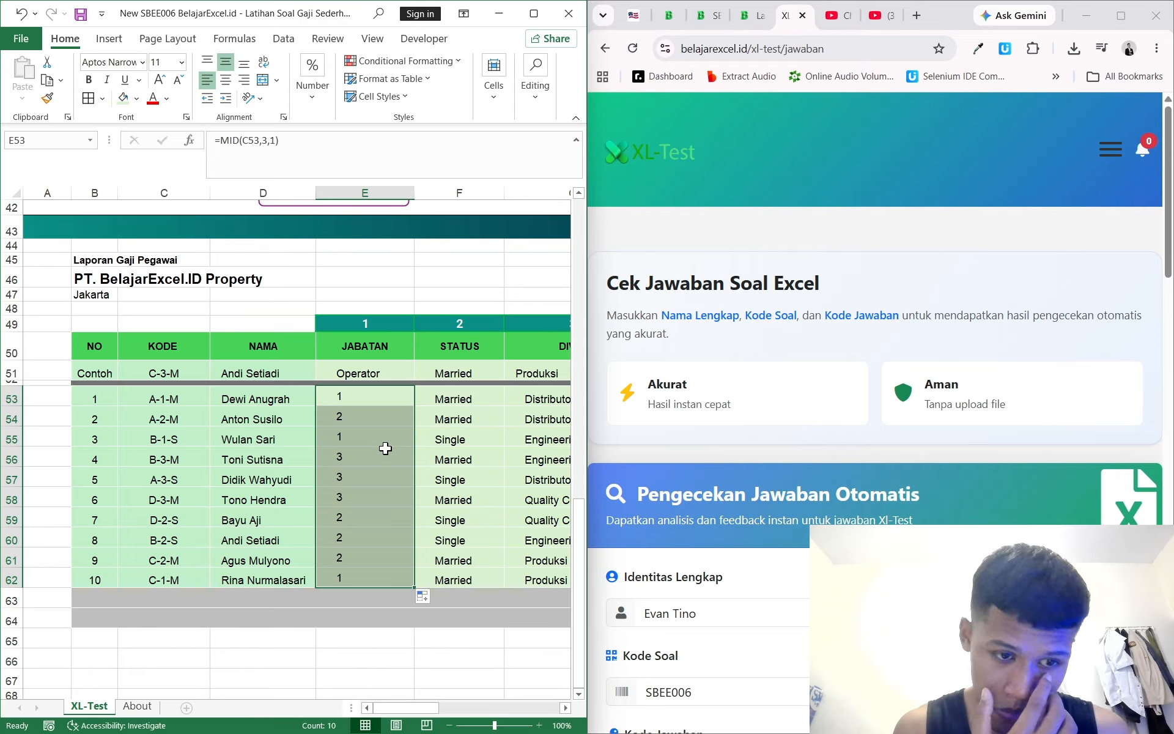
click(355, 403)
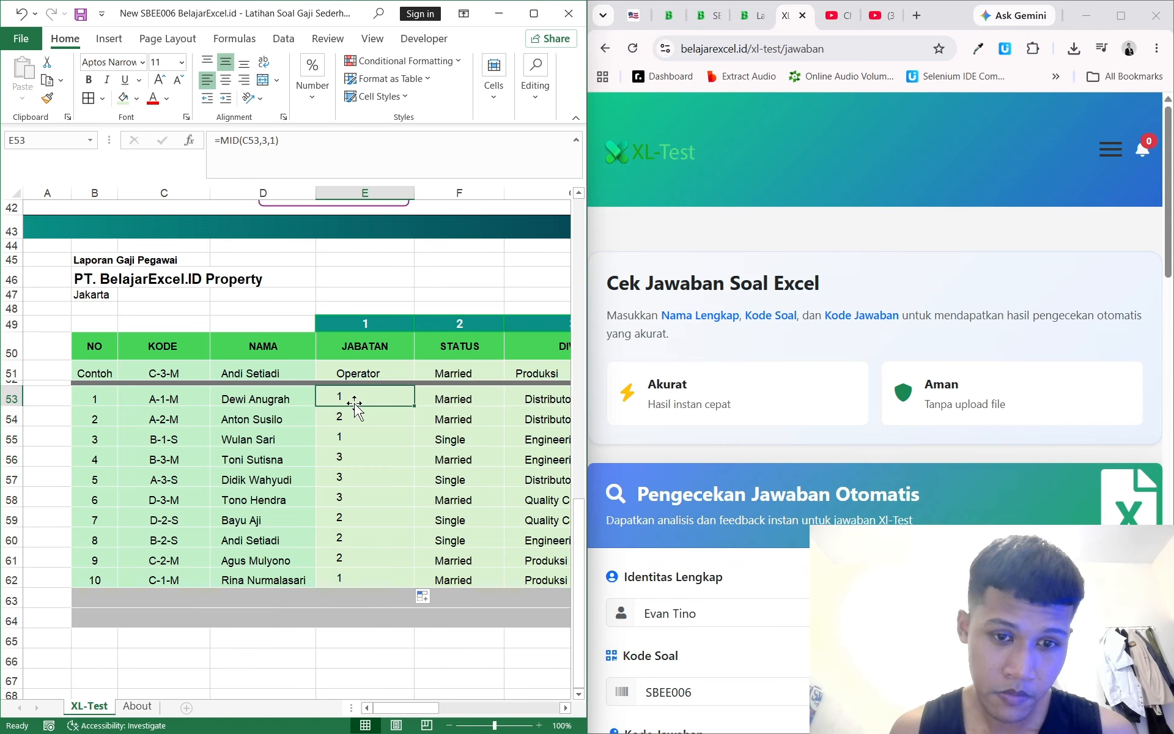
Enter the test formula =ISNUMBER(E53) in E47 to check the data type of the first Jabatan value
click(383, 295)
text(=)
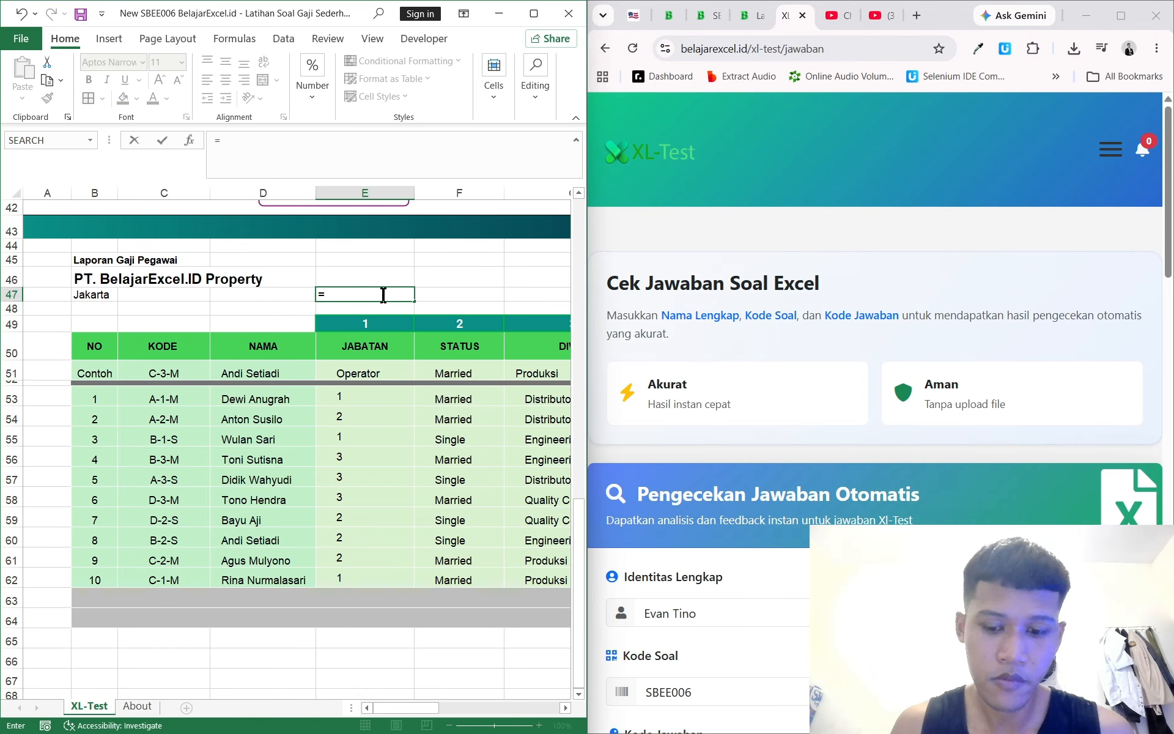
text(idnu)
key(BackSpace)
key(BackSpace)
key(BackSpace)
text(snumer)
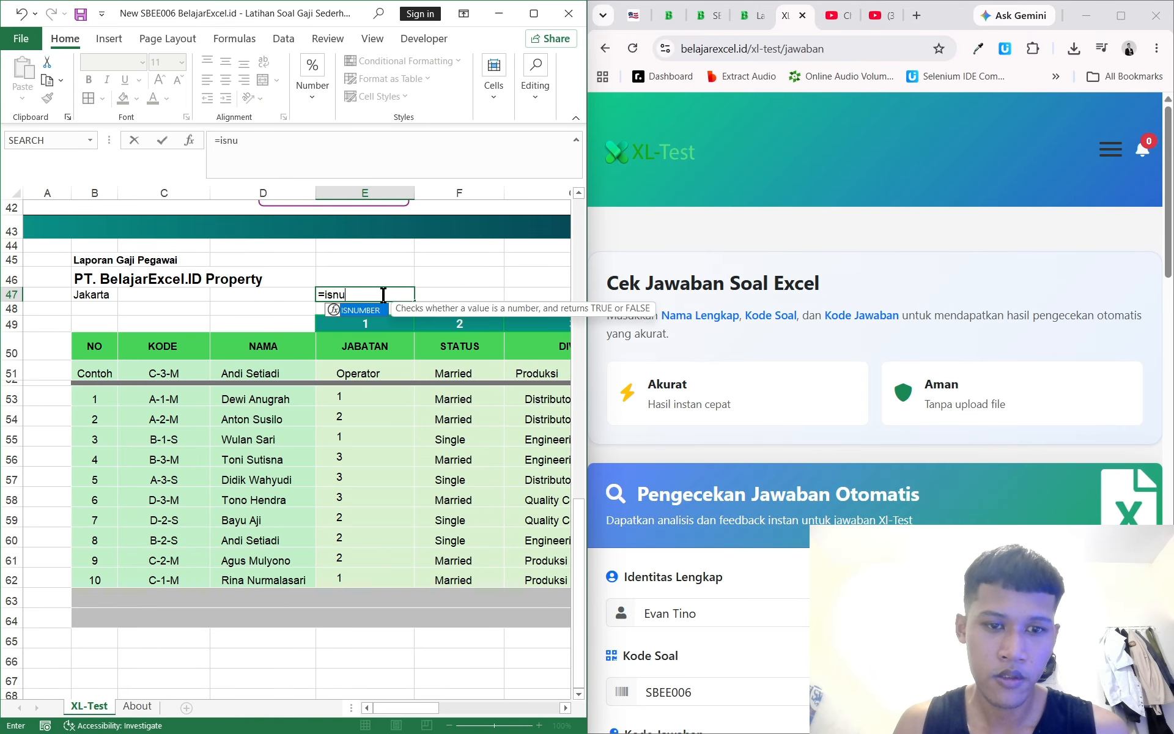
key(Tab)
click(376, 278)
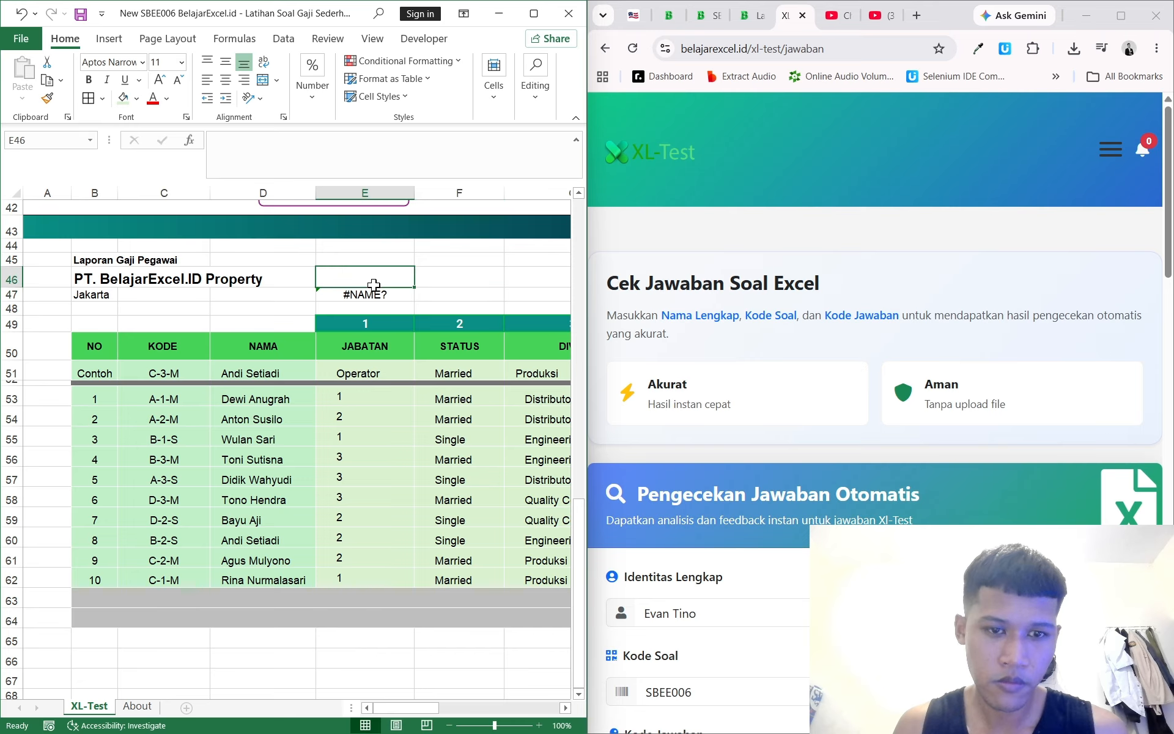
click(367, 295)
click(340, 165)
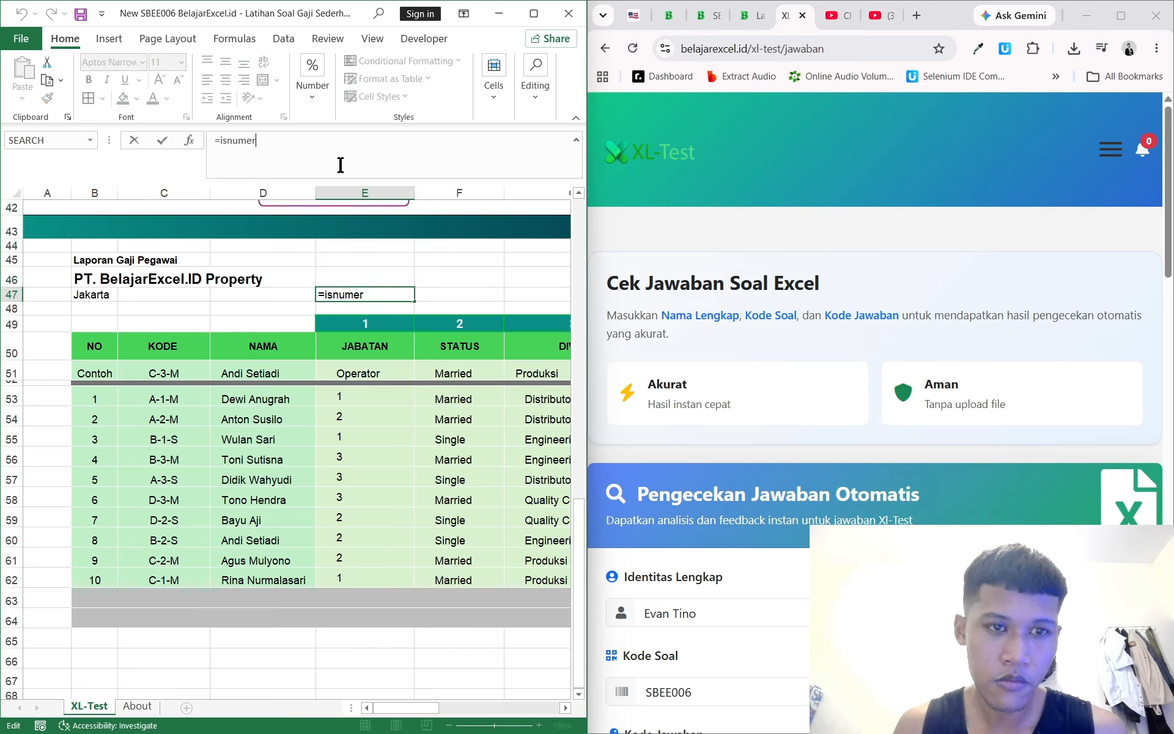
key(BackSpace)
key(BackSpace)
text(ber()
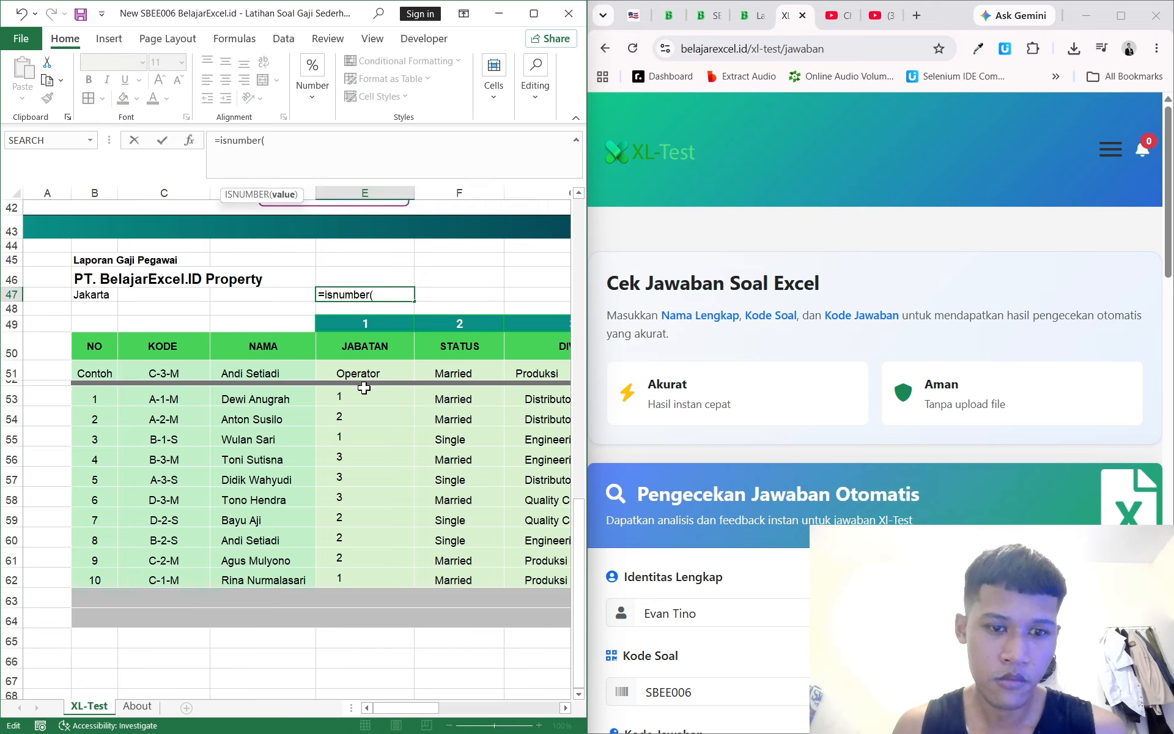
key(Return)
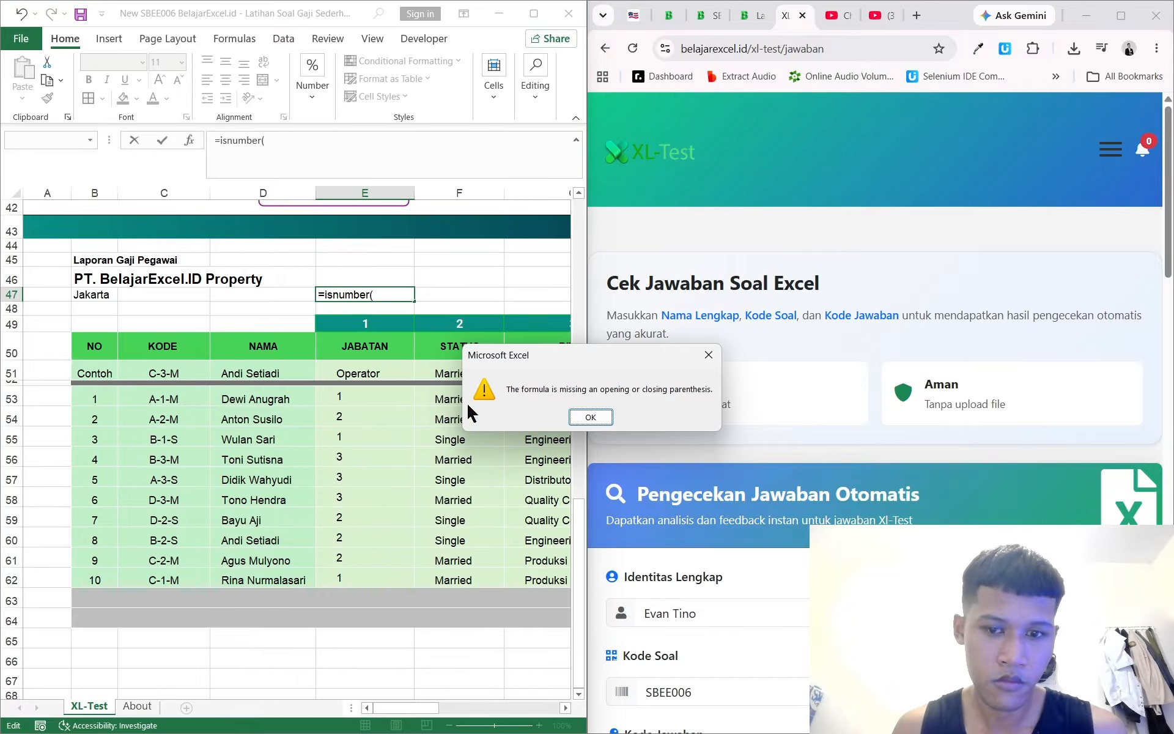
click(590, 417)
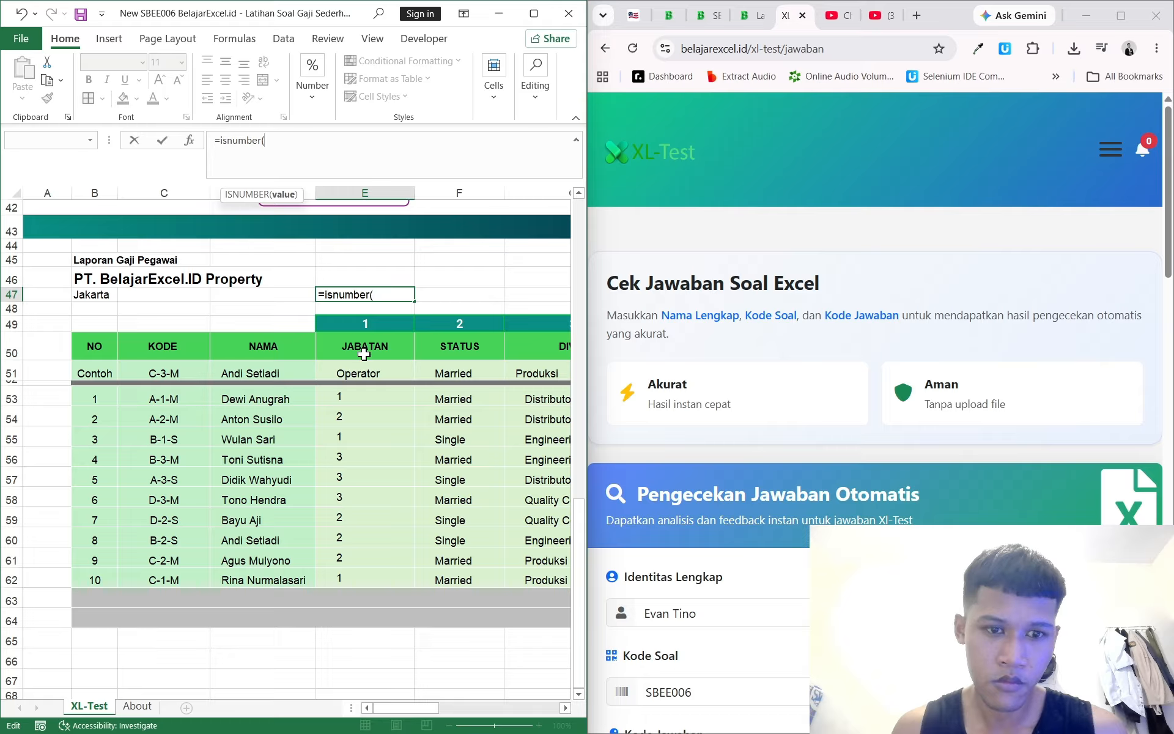
click(367, 395)
text())
key(Return)
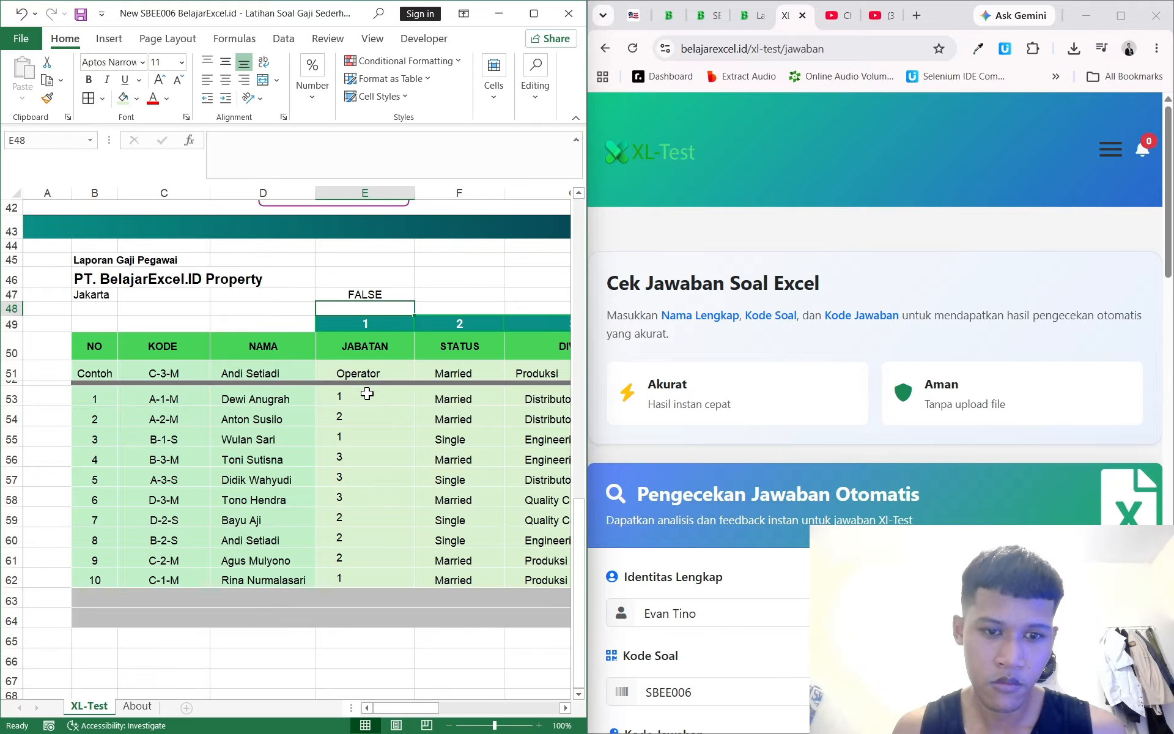
Change the test in E47 to =ISTEXT(E53), and delete it once the data type of E53 is checked
click(366, 293)
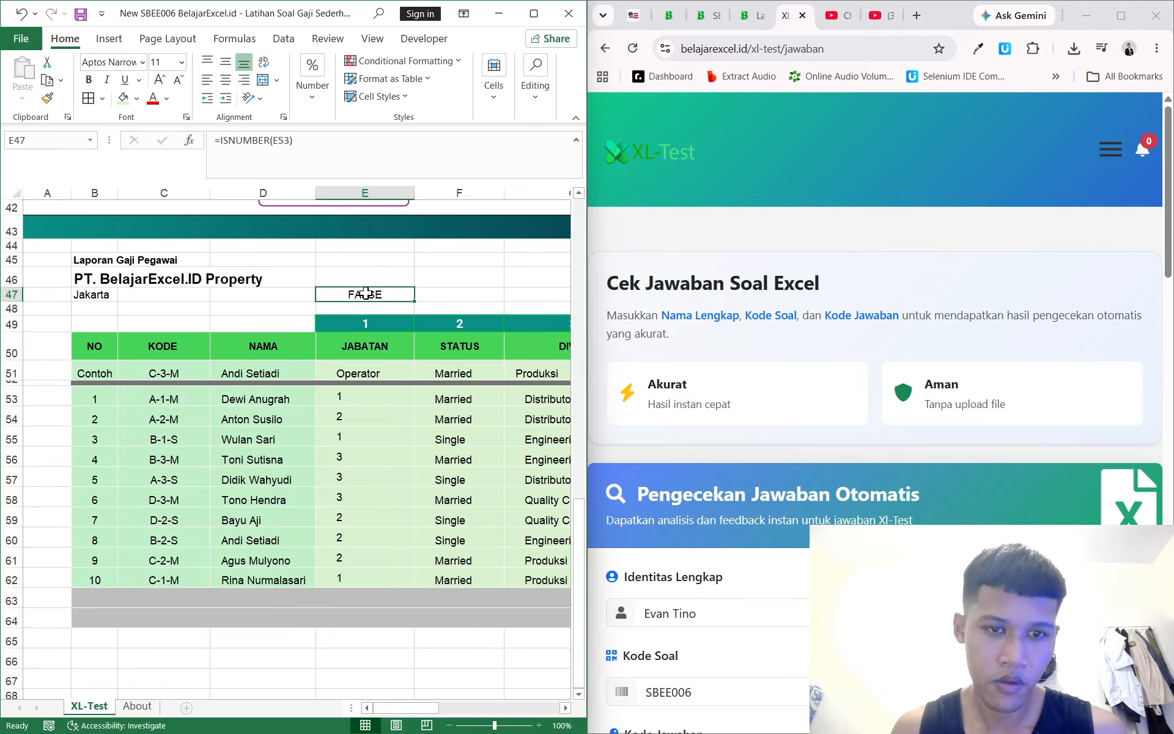
click(266, 145)
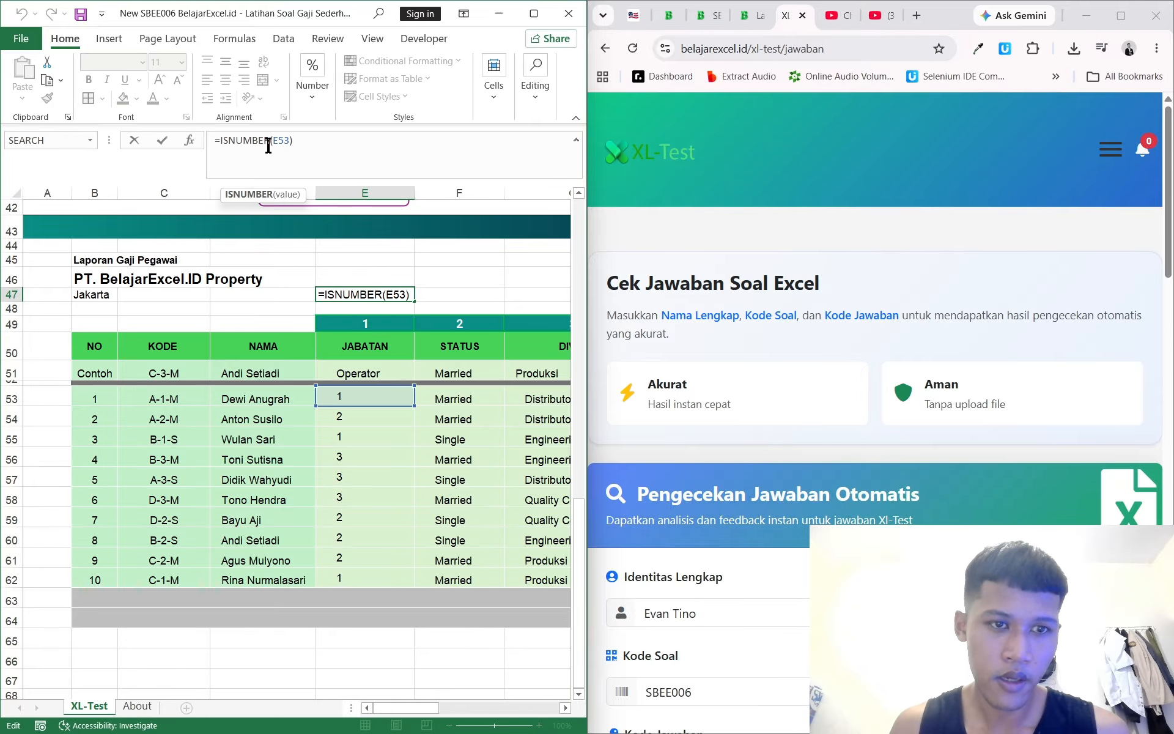
key(BackSpace)
key(BackSpace)
key(BackSpace)
key(BackSpace)
key(BackSpace)
key(BackSpace)
key(BackSpace)
key(BackSpace)
text(istext)
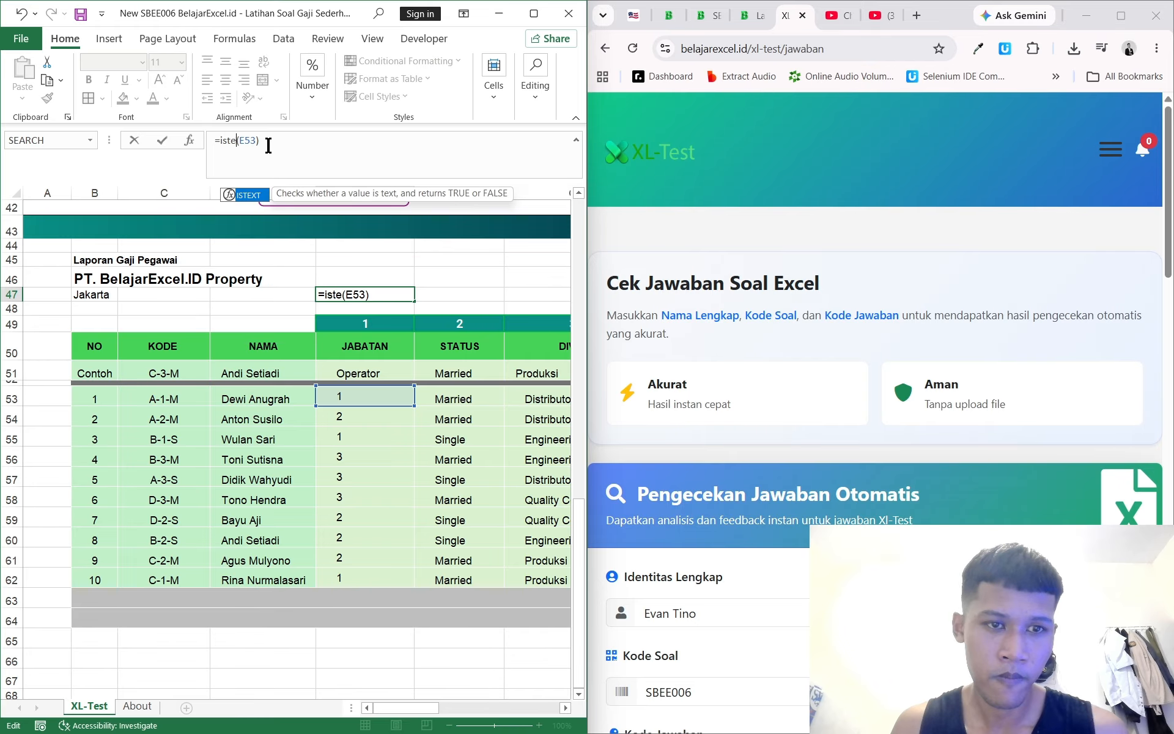
key(Tab)
key(Return)
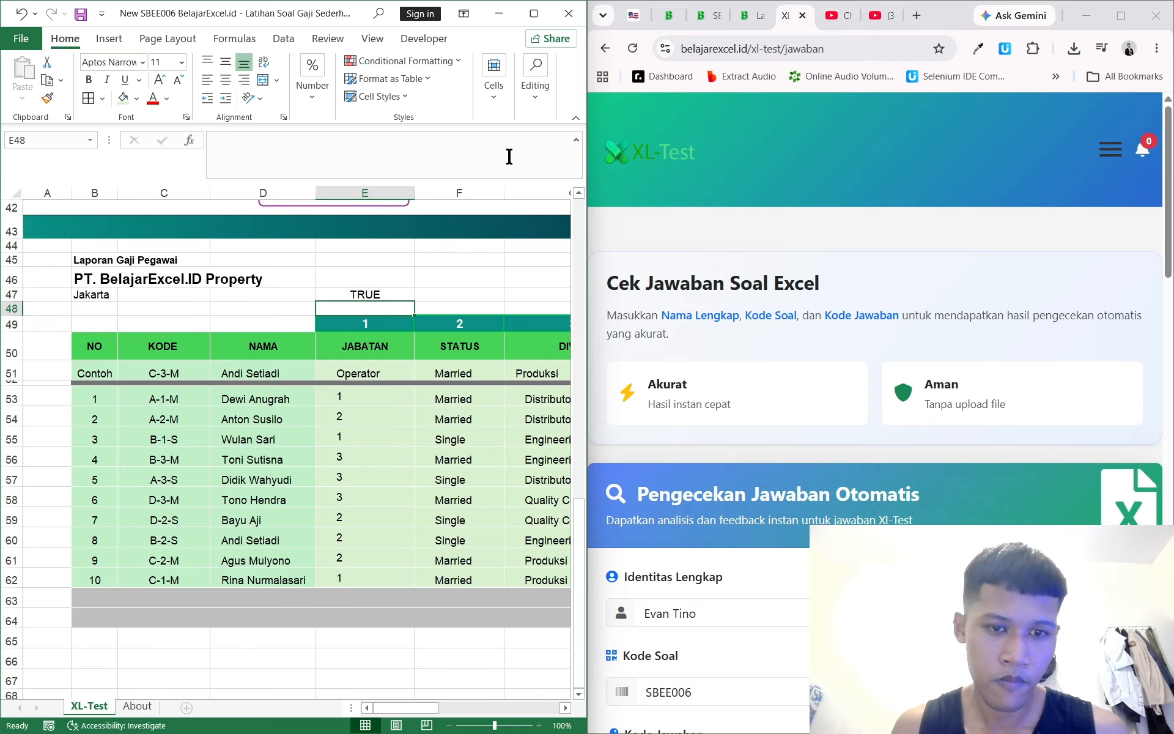
click(371, 294)
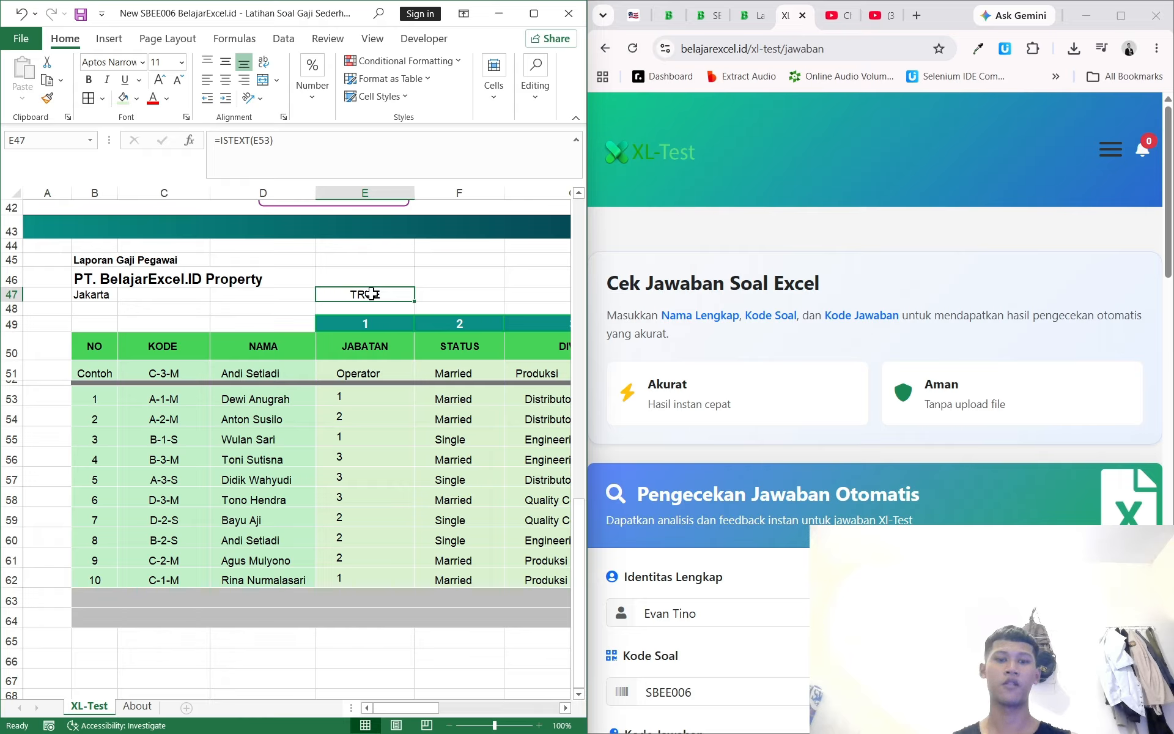
key(Delete)
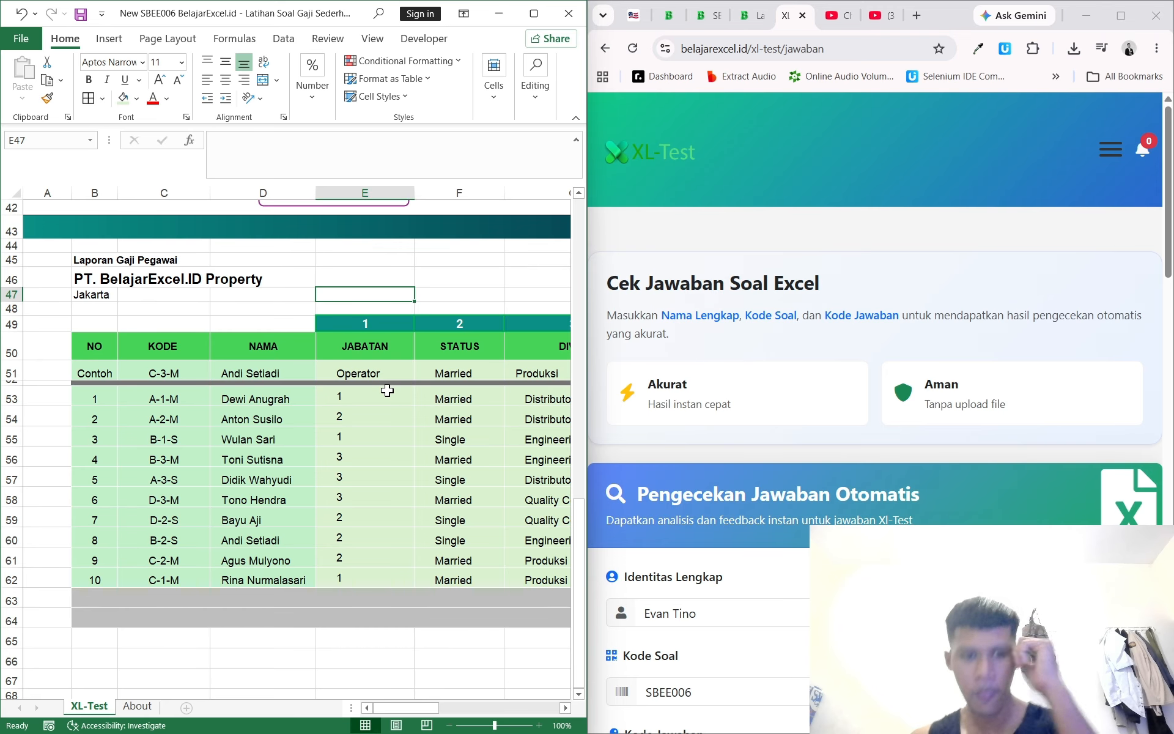
Examine the answer-check form, the salary table's columns and the exercise instructions for each question
click(909, 413)
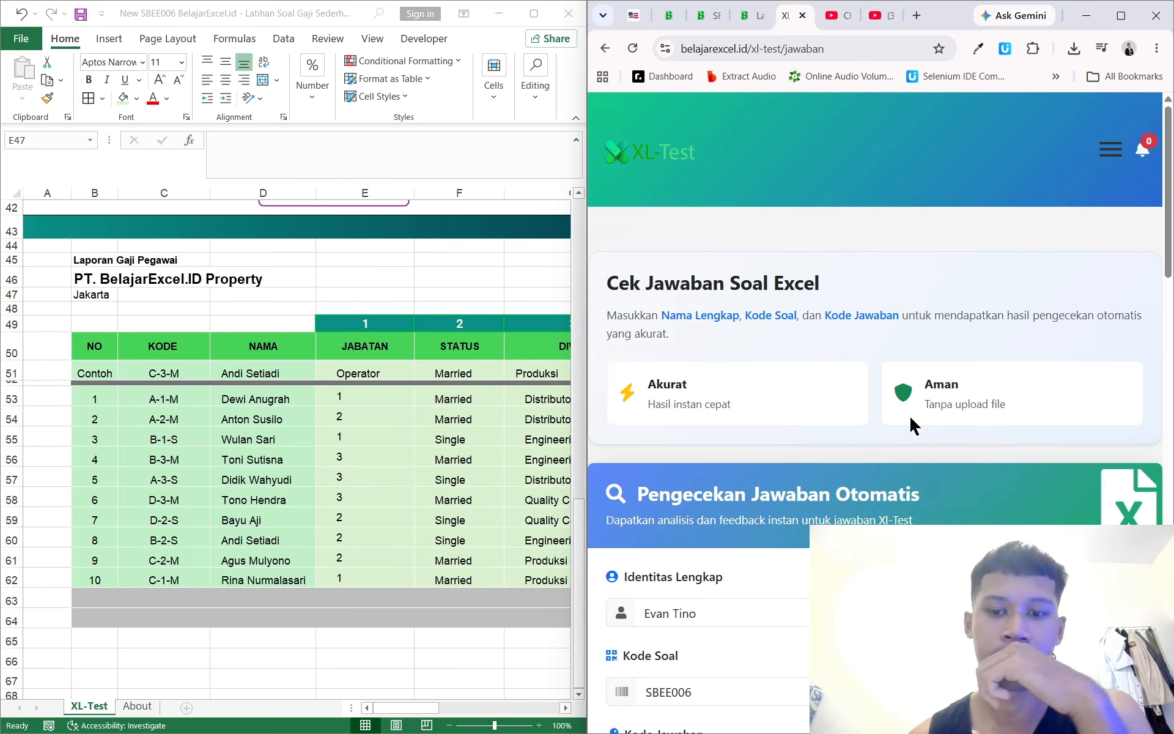
scroll(909, 413, down, 3)
scroll(909, 414, down, 3)
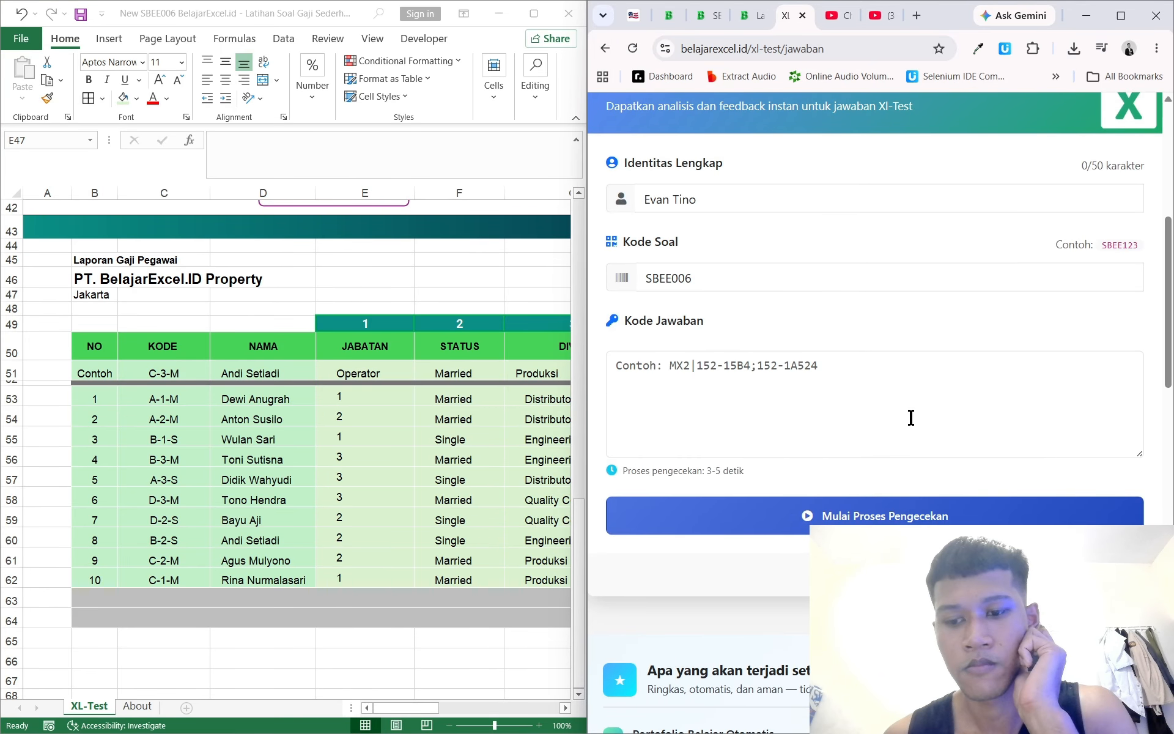
scroll(910, 417, down, 4)
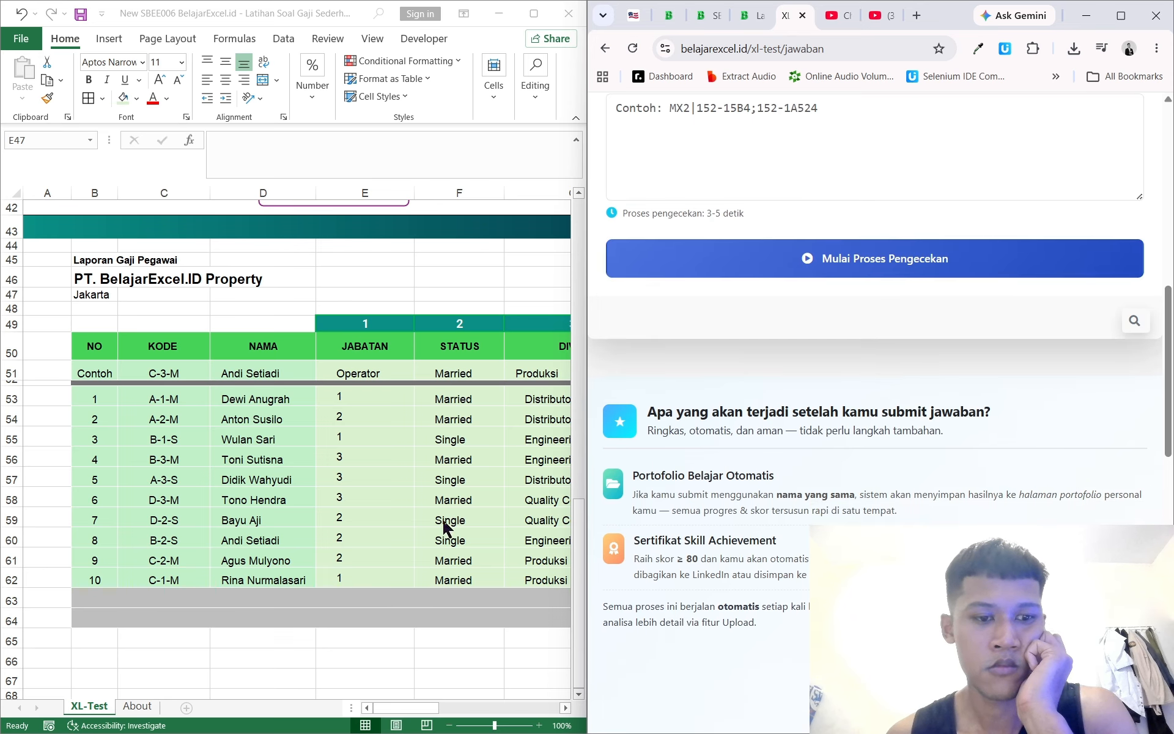
click(427, 506)
scroll(430, 510, right, 2)
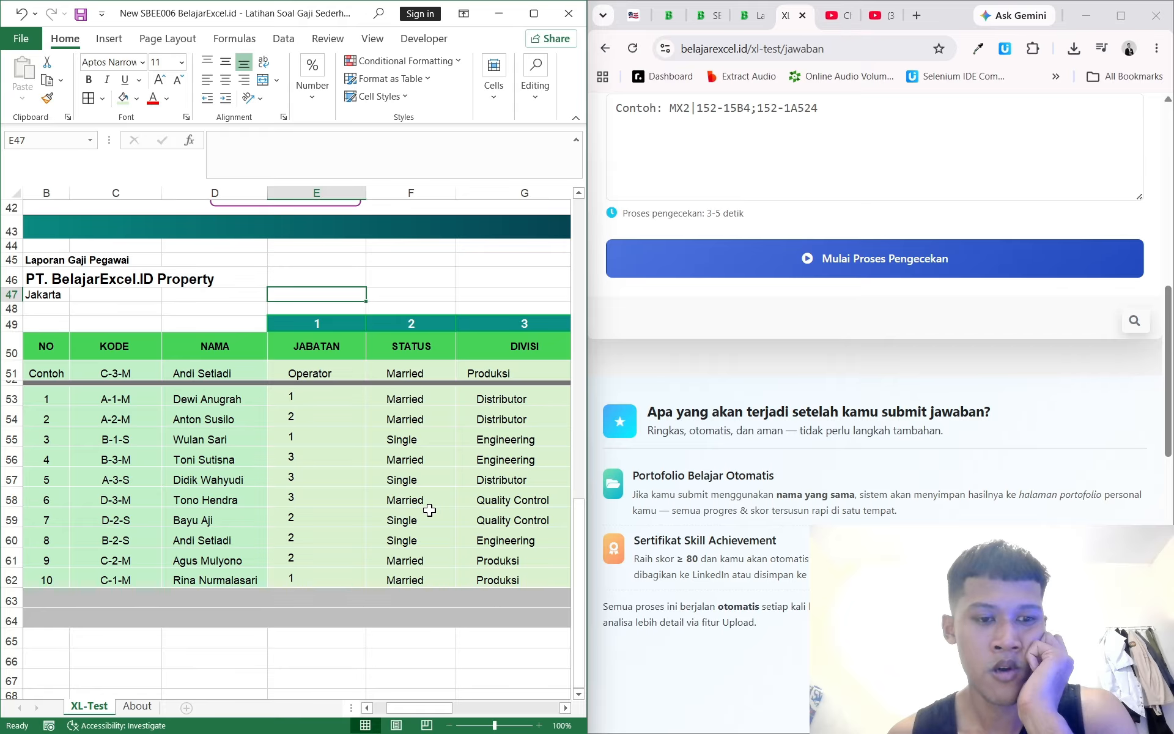
scroll(430, 510, right, 3)
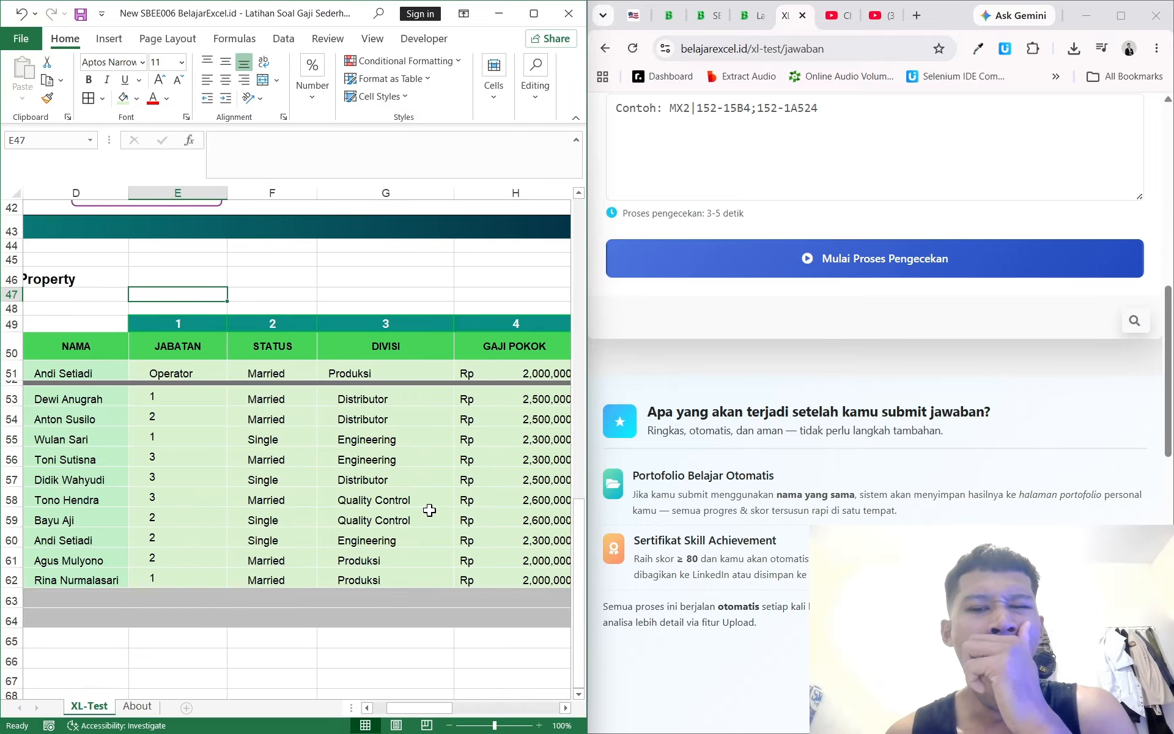
scroll(430, 510, right, 2)
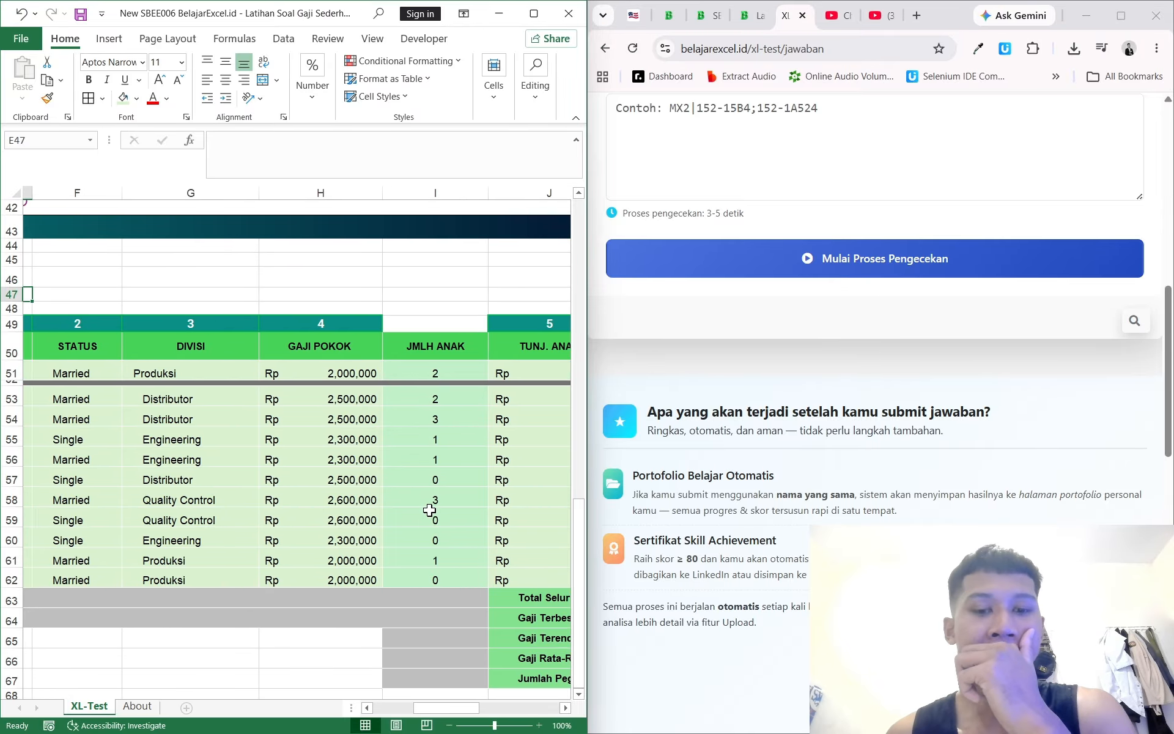
scroll(430, 510, left, 5)
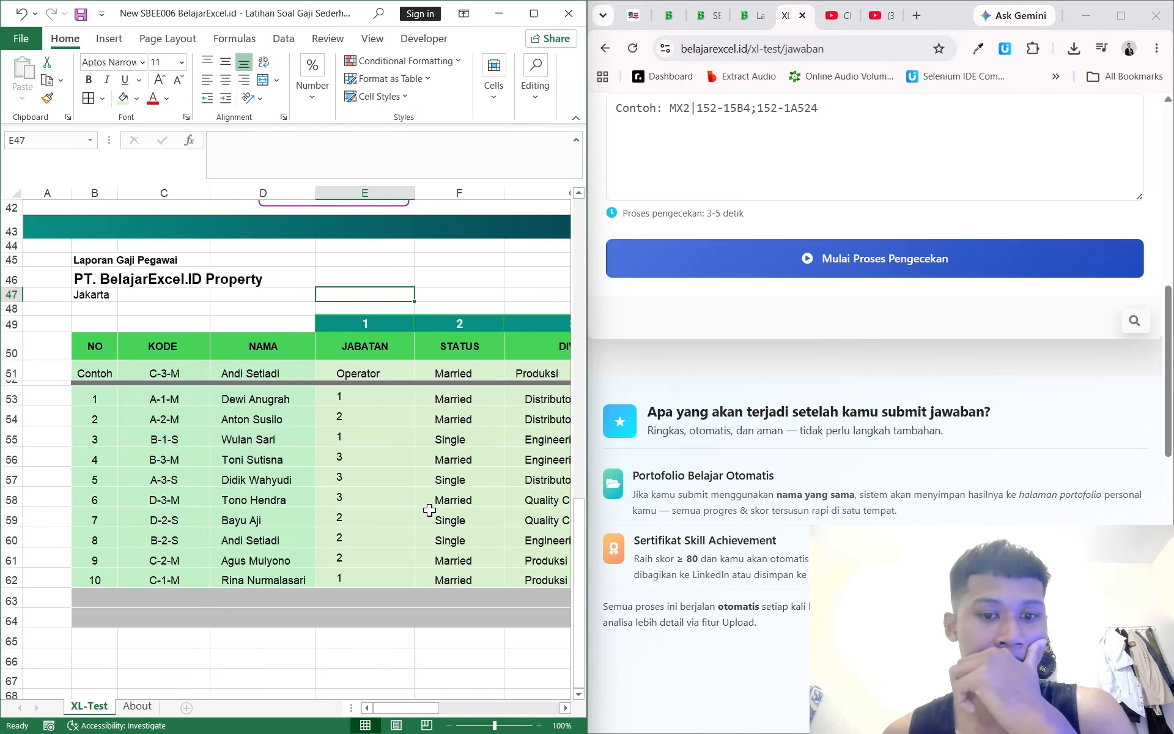
scroll(430, 510, up, 1)
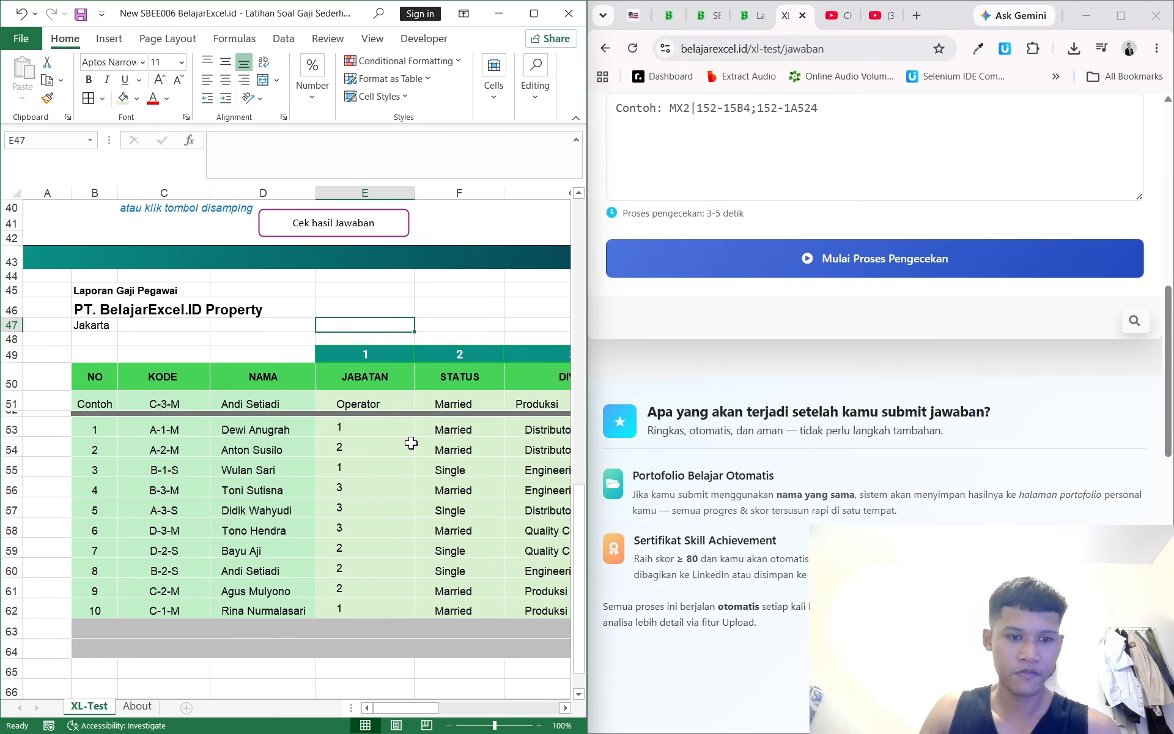
scroll(410, 441, up, 7)
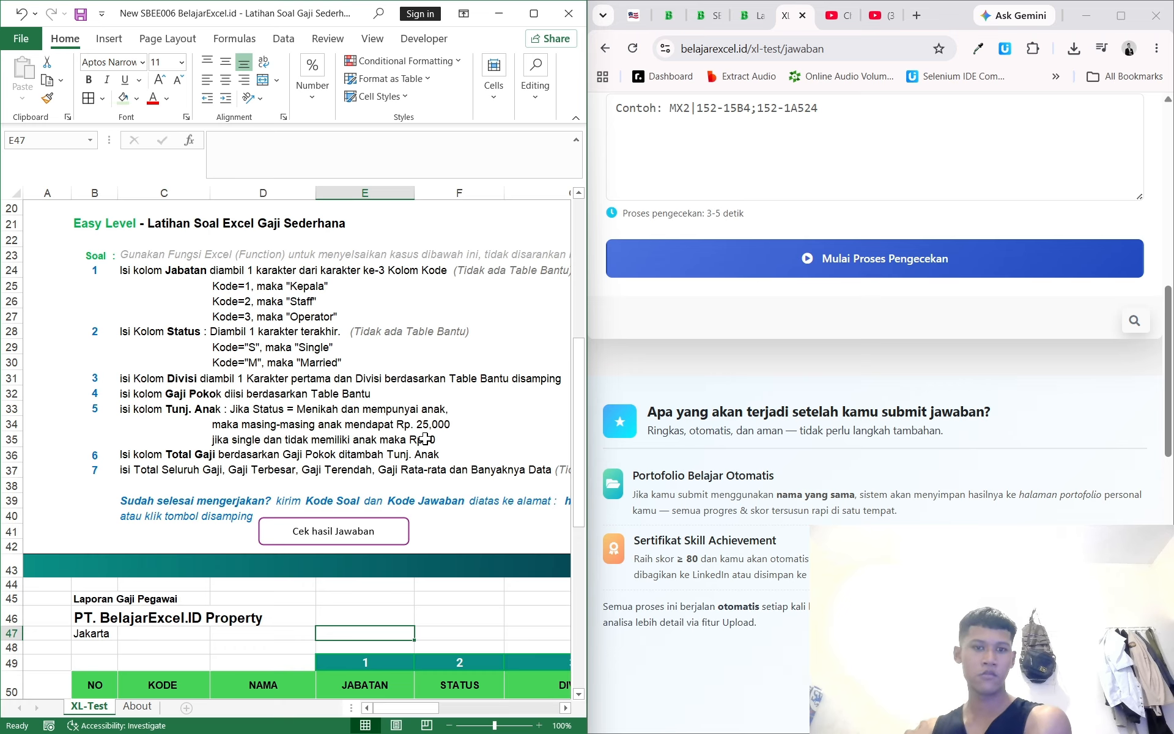
scroll(490, 387, down, 2)
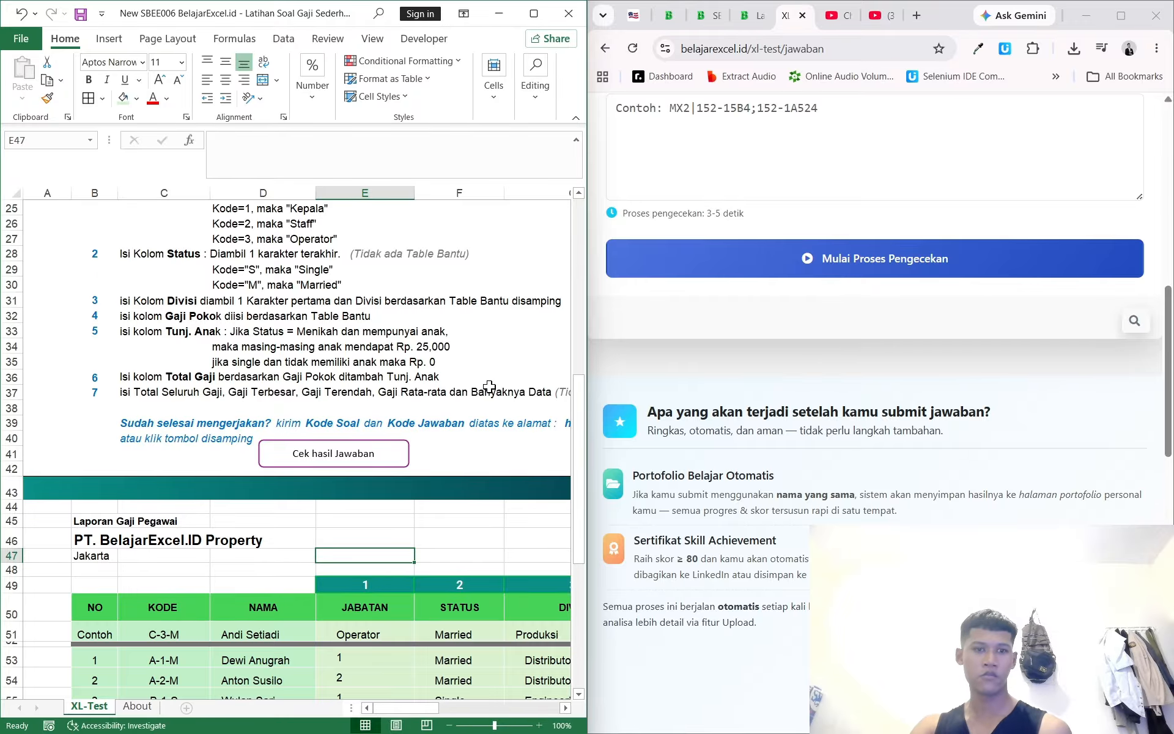
scroll(489, 386, down, 3)
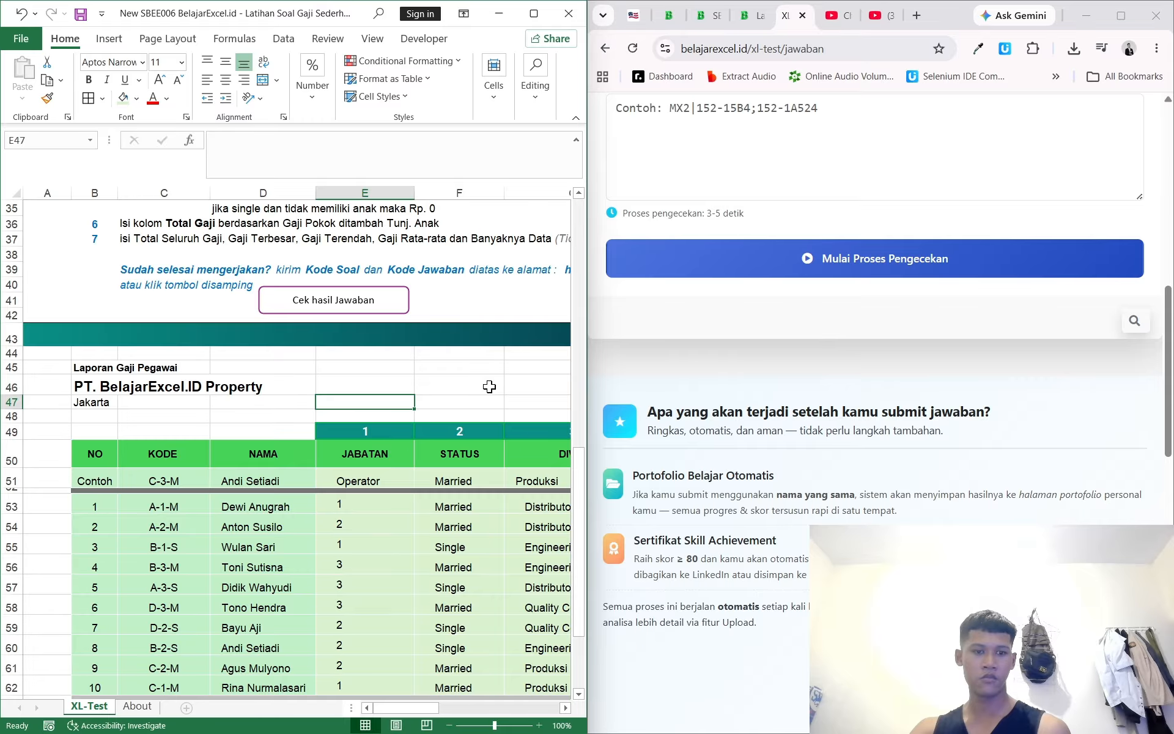
scroll(489, 386, down, 2)
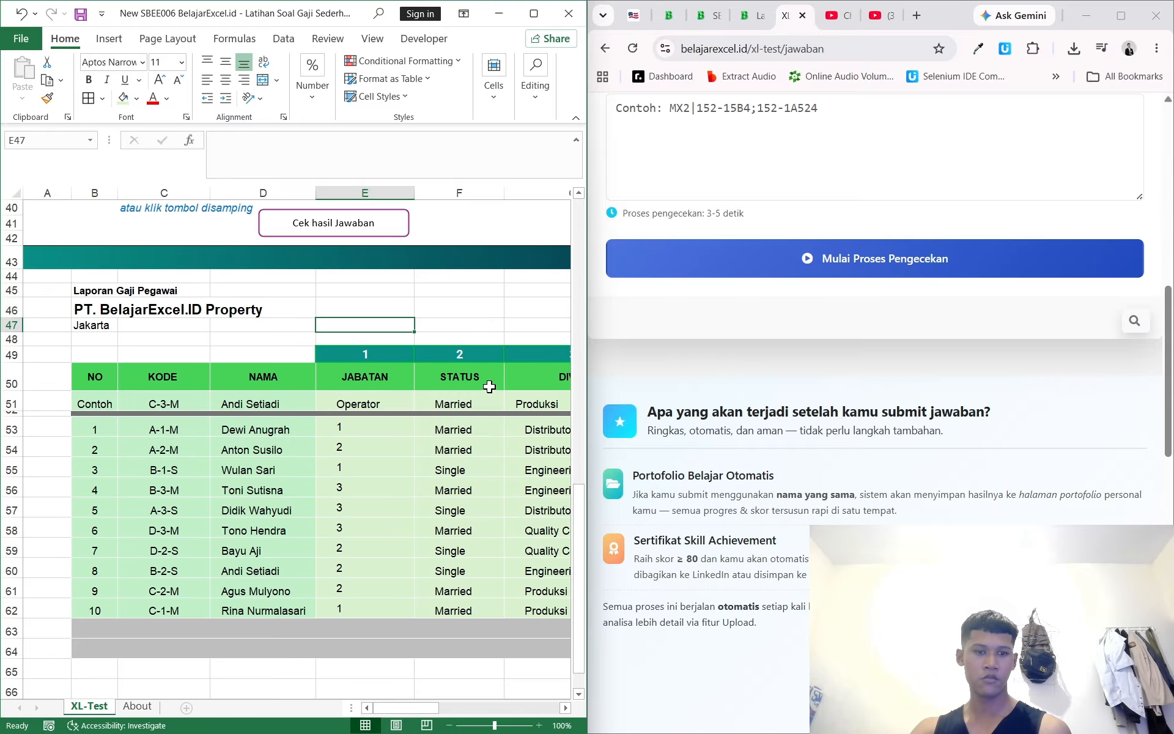
Clear the MID formulas from the Jabatan cells E53:E62 and reselect E53
click(366, 429)
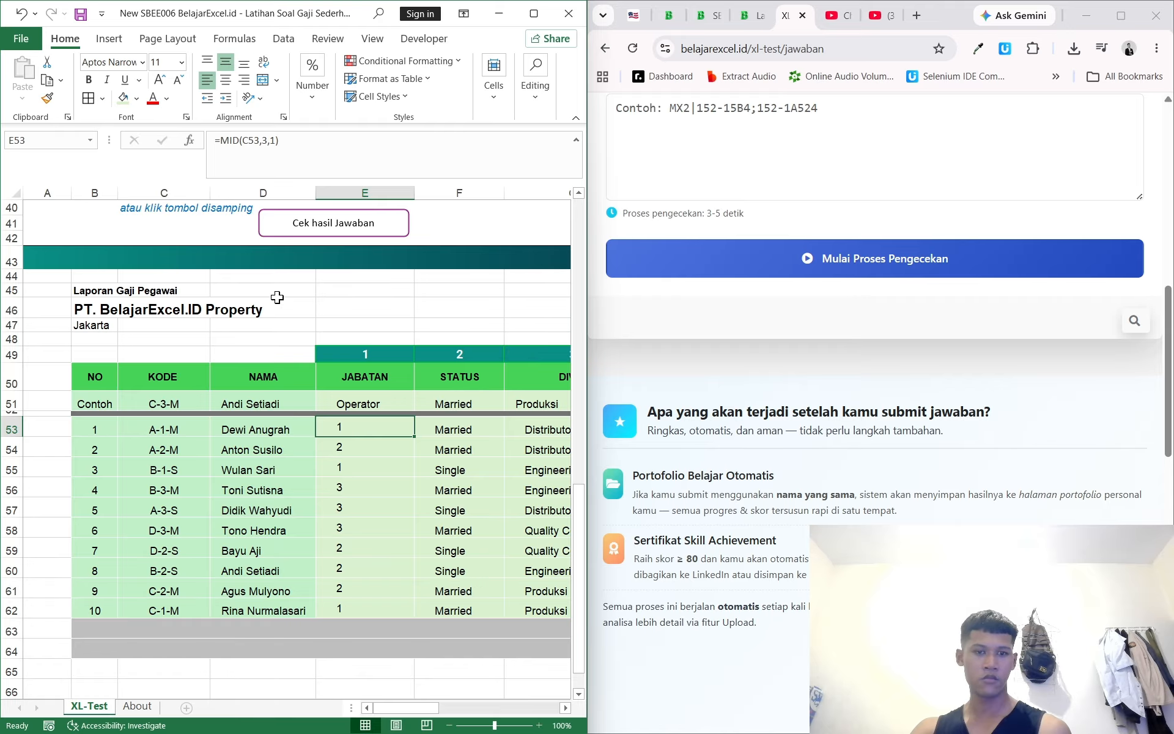
drag(294, 147, 231, 157)
key(BackSpace)
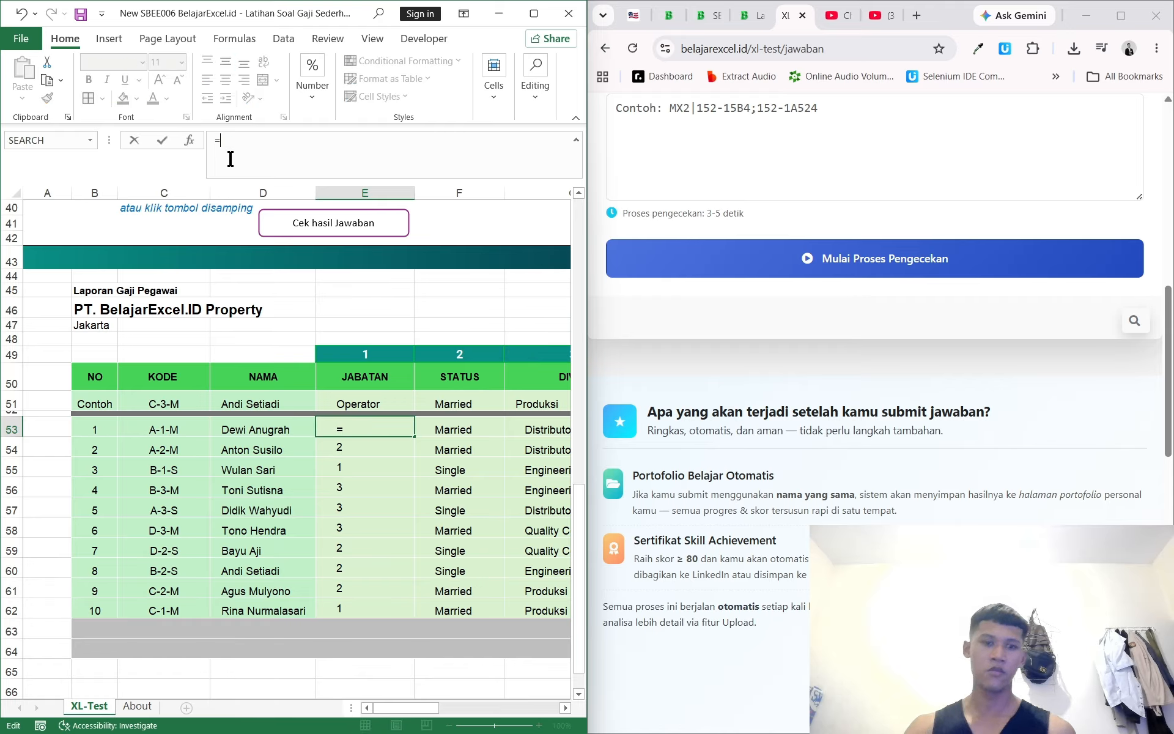
key(BackSpace)
key(Return)
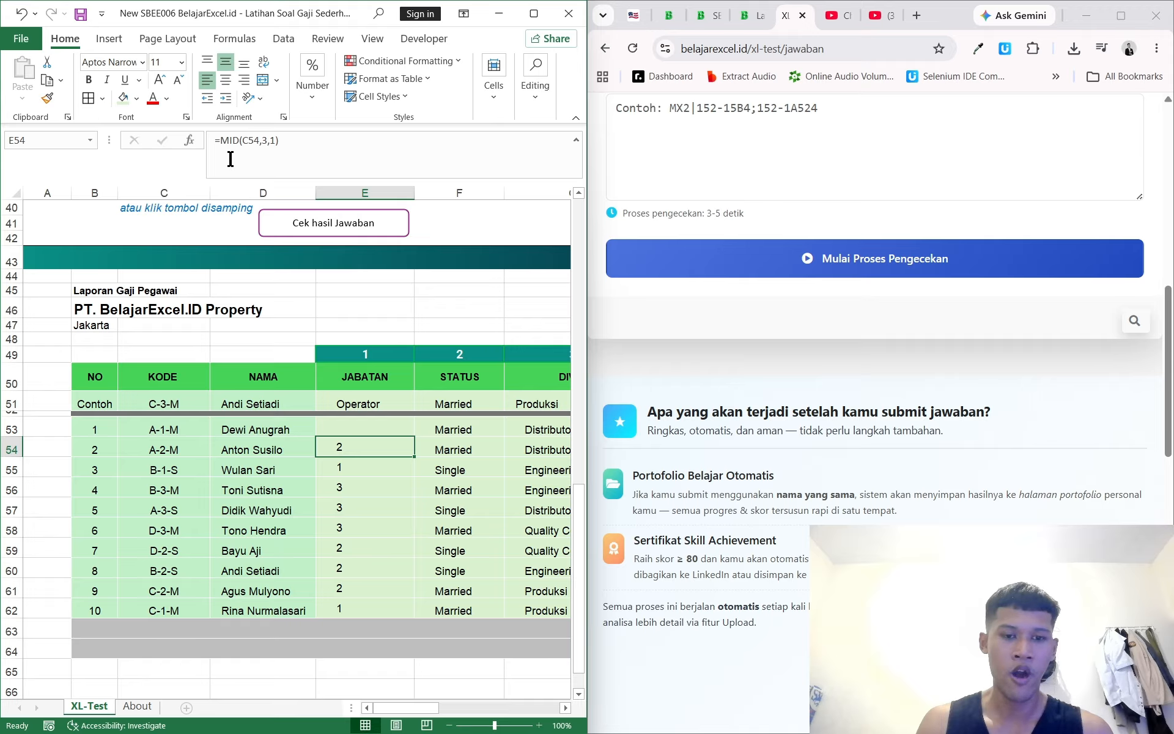
key(BackSpace)
key(Return)
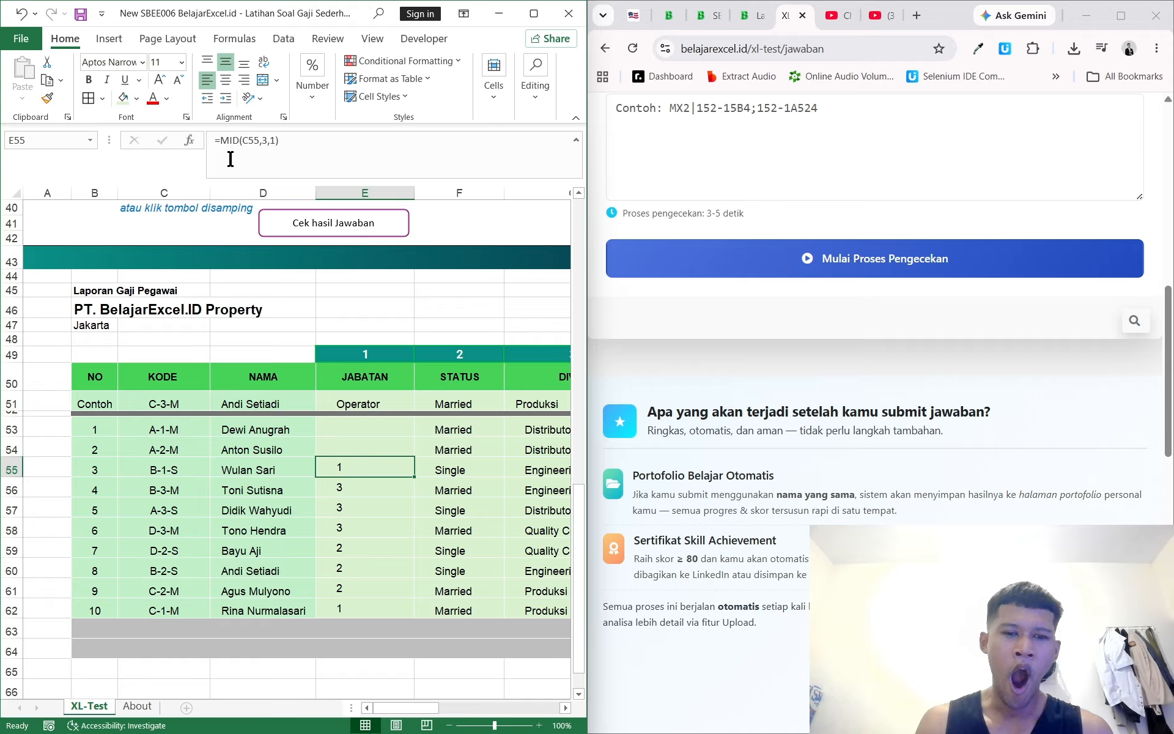
key(BackSpace)
key(Return)
key(BackSpace)
key(Return)
key(BackSpace)
key(Return)
key(BackSpace)
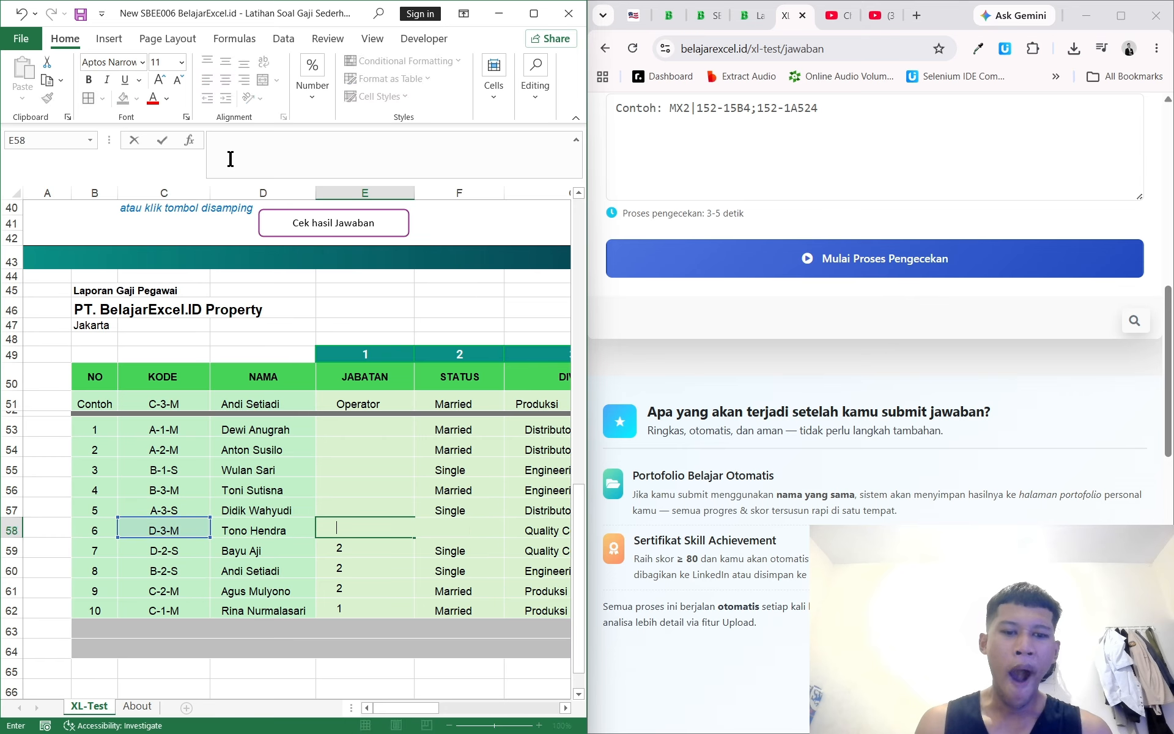
key(Return)
key(BackSpace)
key(Return)
key(BackSpace)
key(Return)
key(BackSpace)
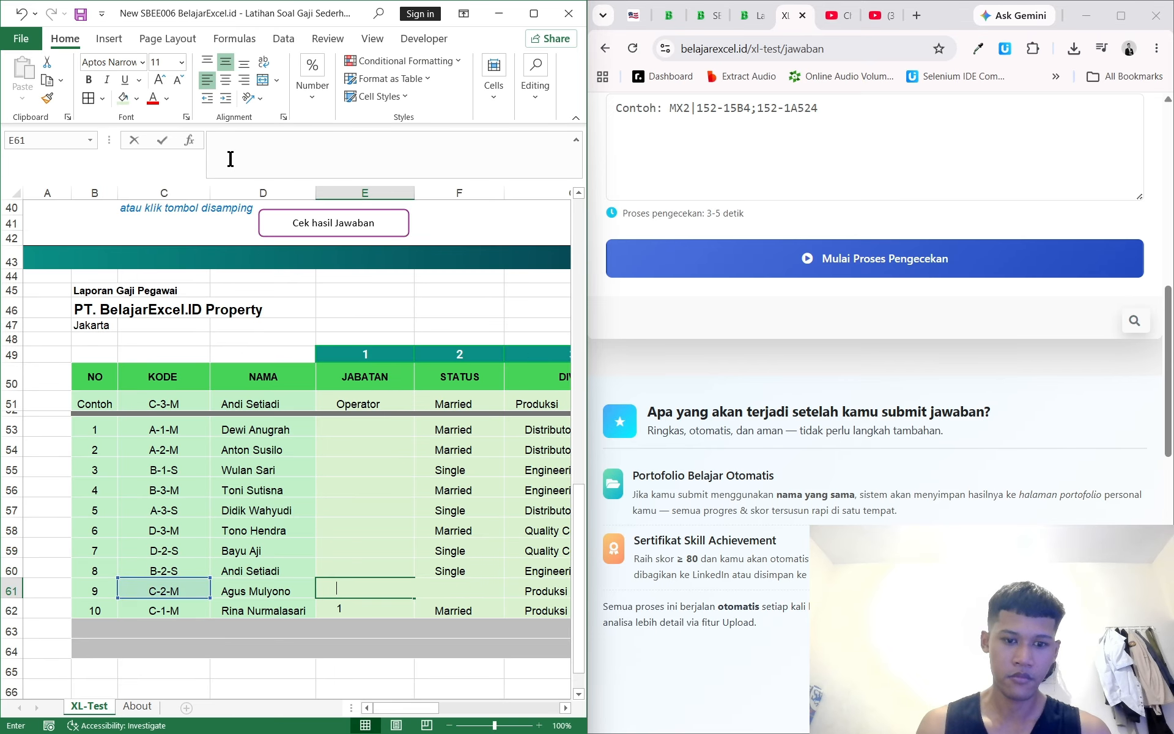
key(Return)
key(BackSpace)
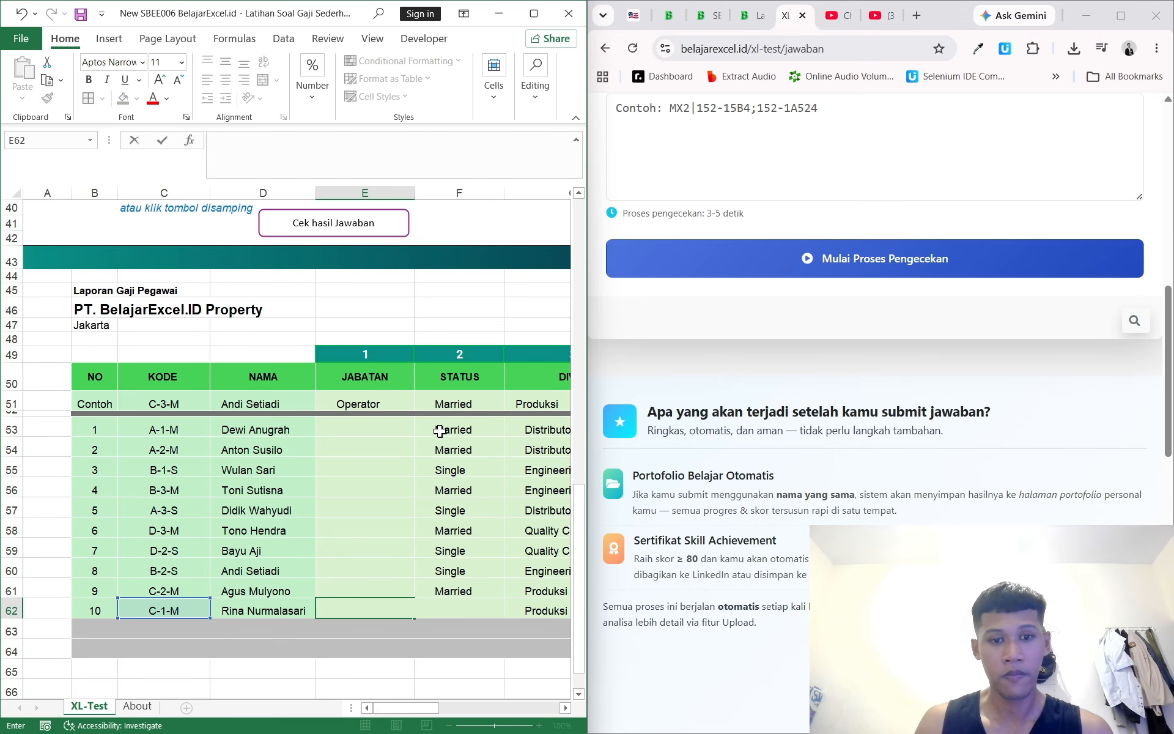
click(395, 426)
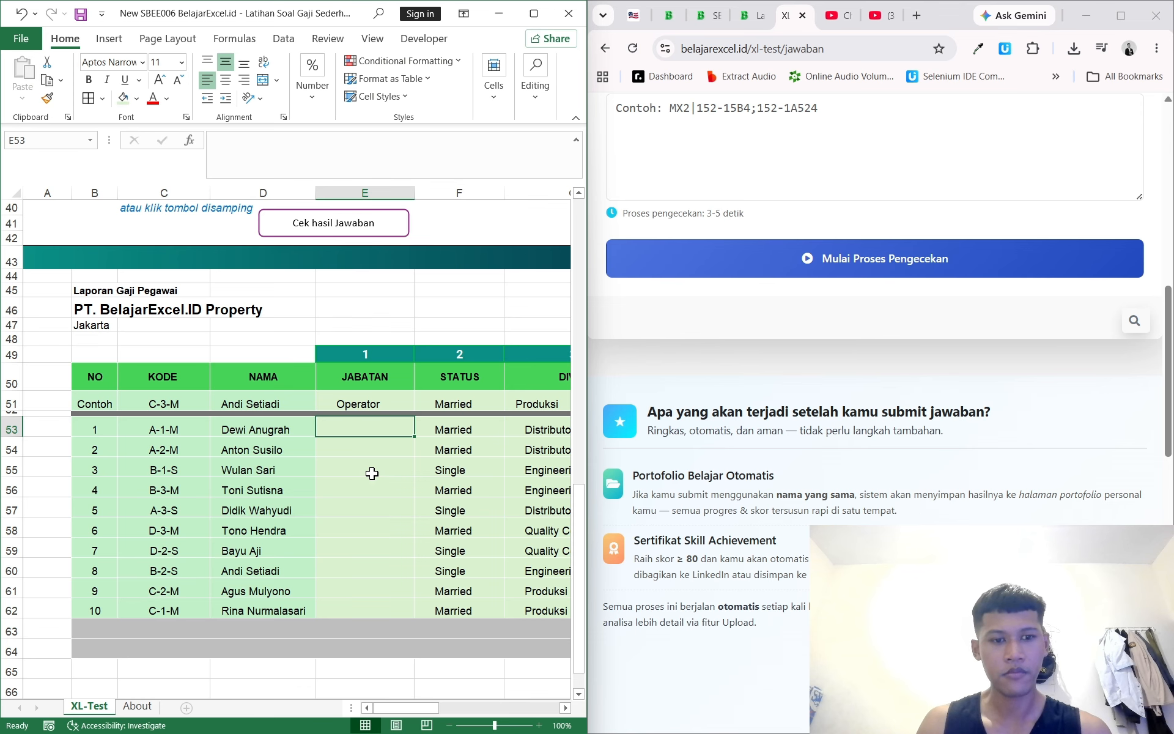
scroll(372, 473, up, 10)
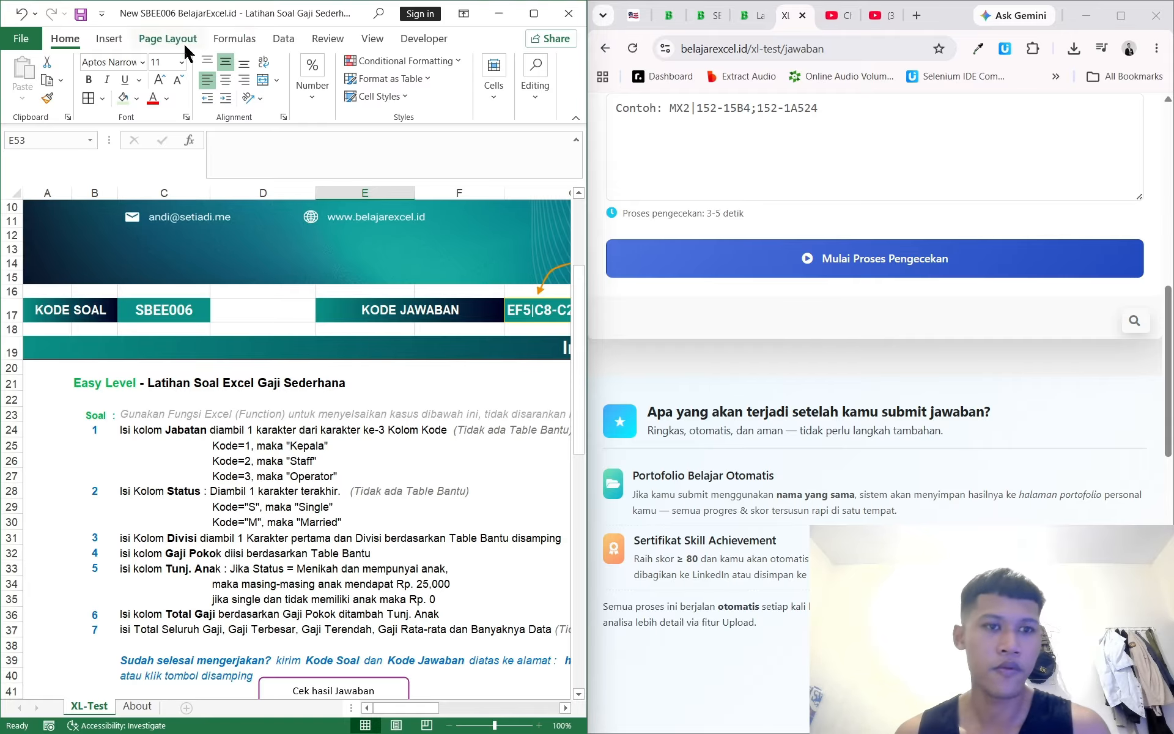
Browse the text functions from ARRAYTOTEXT to VALUETOTEXT for one suited to the Jabatan formula
click(242, 38)
click(158, 81)
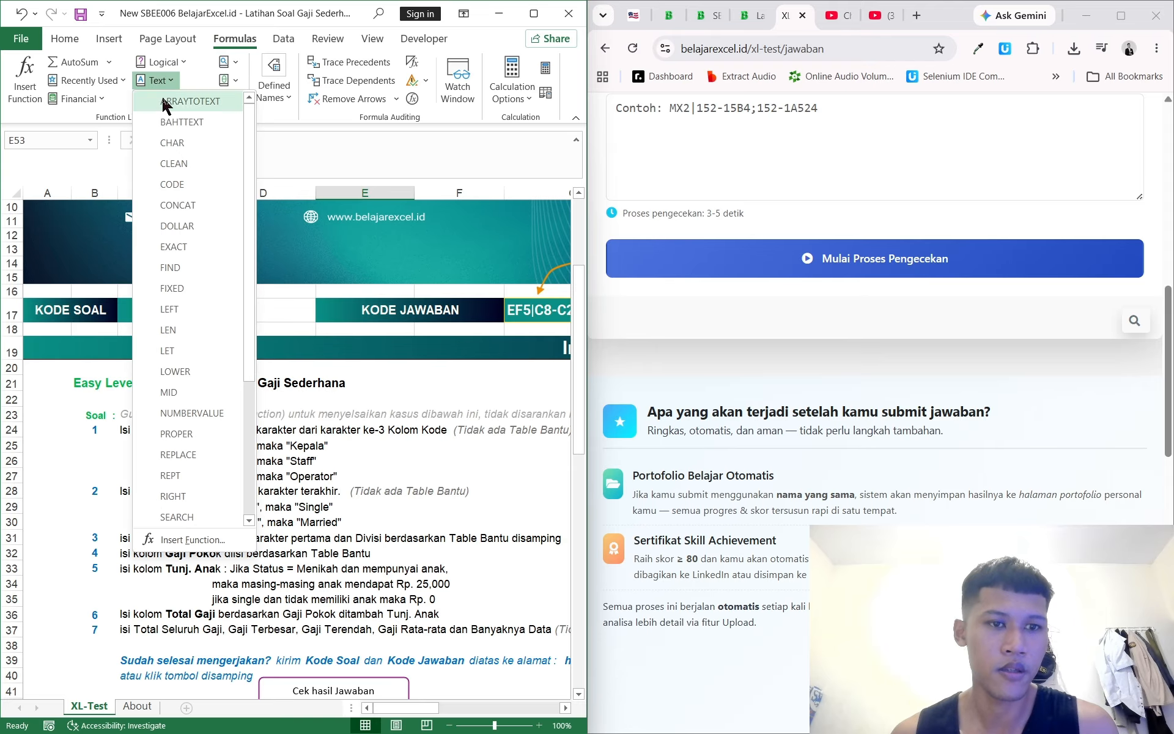
drag(249, 145, 235, 284)
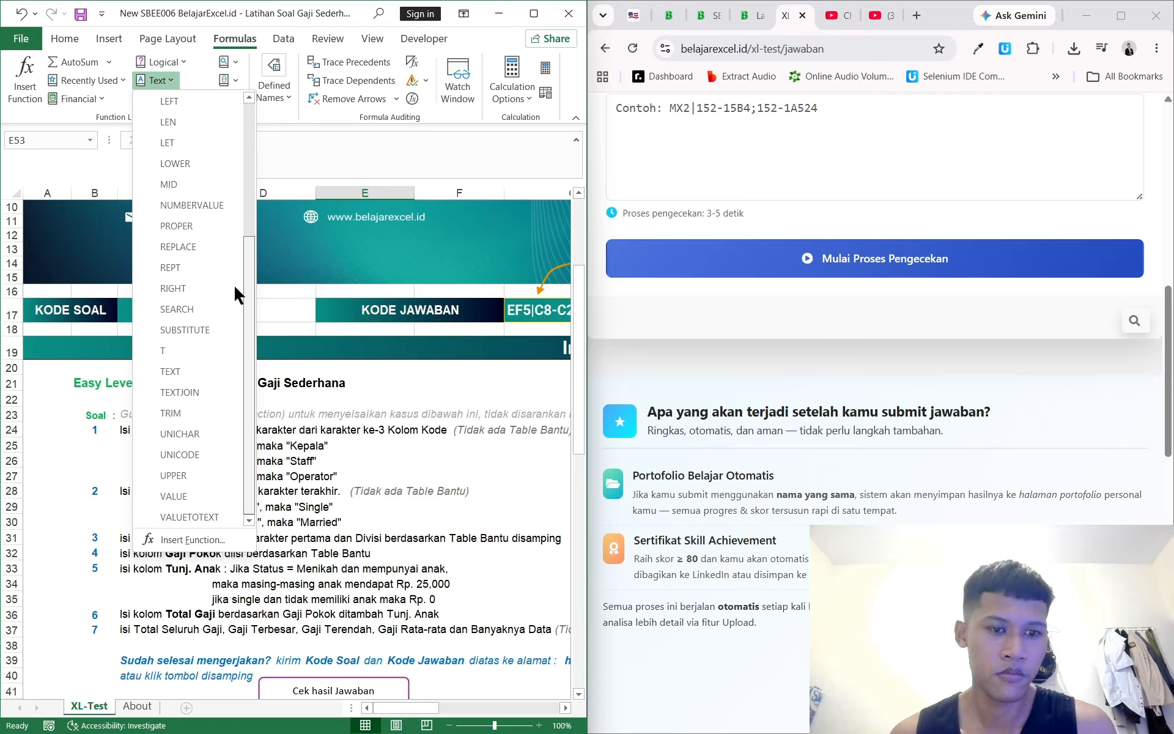
scroll(229, 255, up, 4)
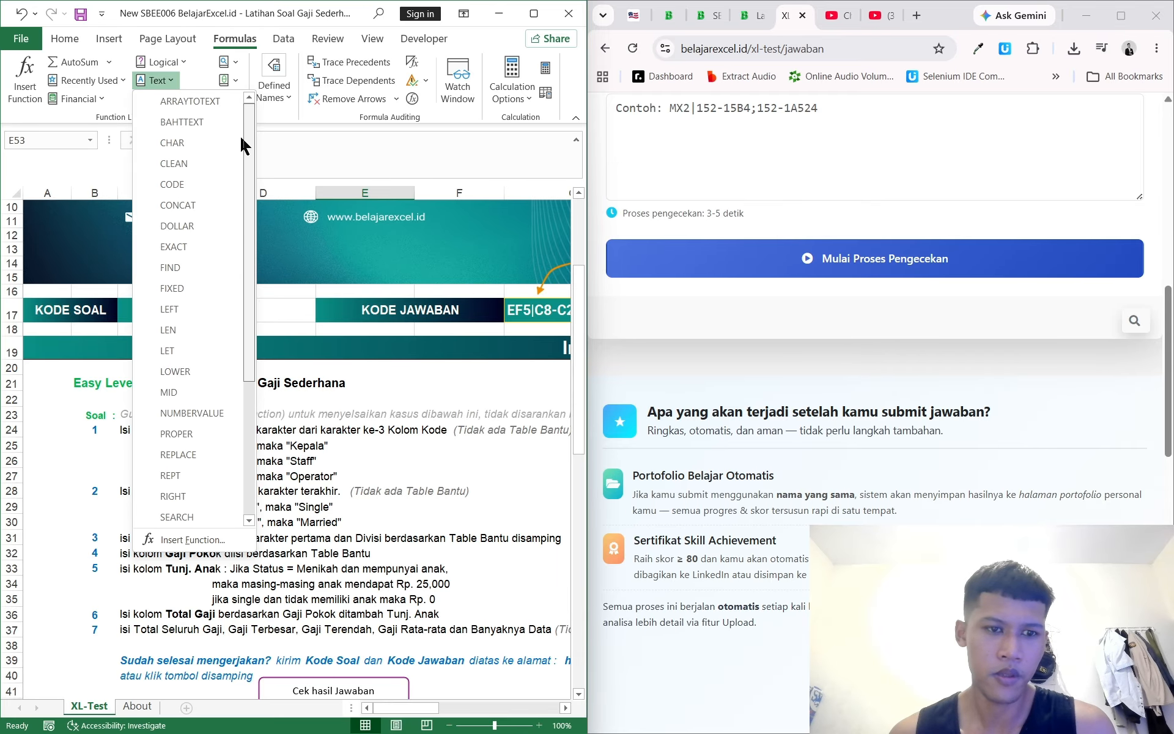
click(388, 414)
scroll(386, 416, down, 5)
scroll(382, 417, down, 6)
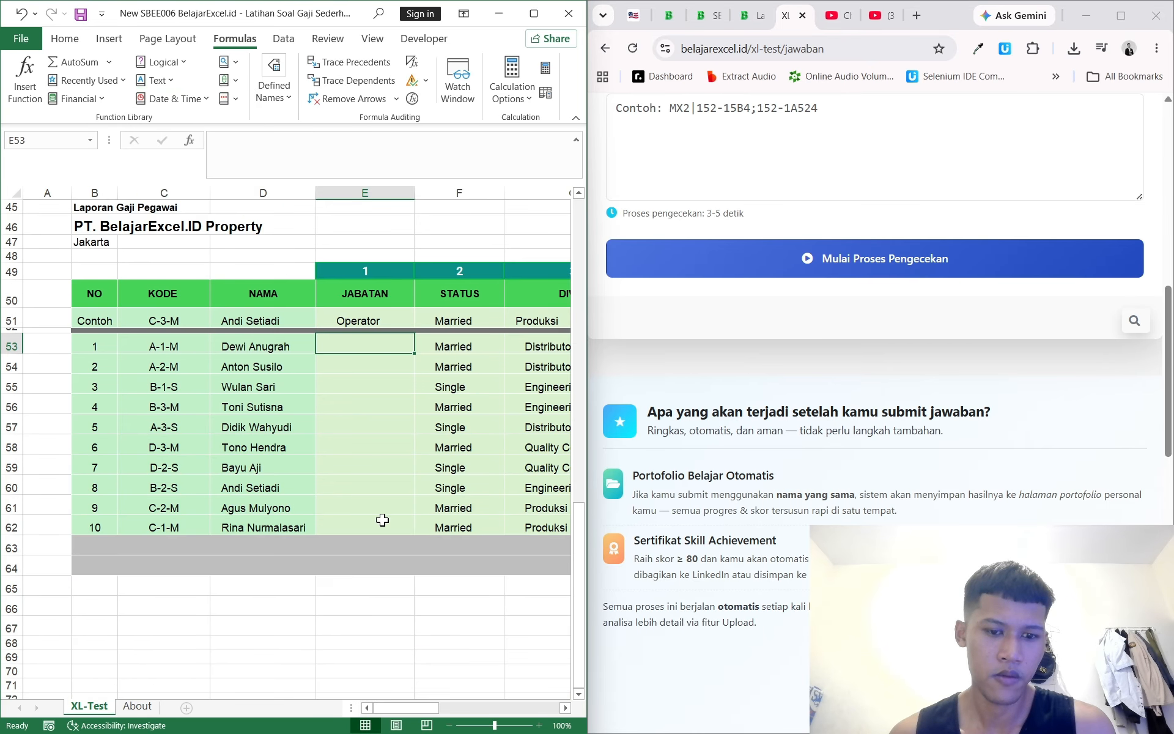
click(350, 370)
click(363, 341)
click(354, 381)
click(360, 423)
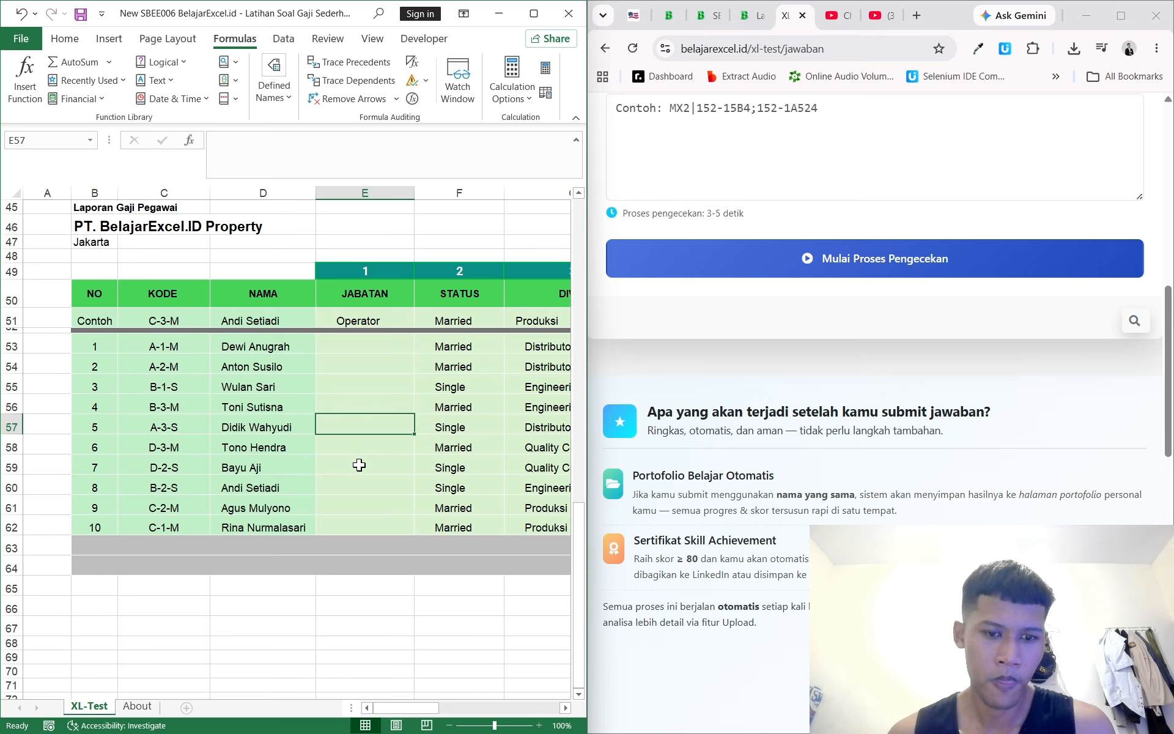
click(359, 464)
click(358, 504)
click(365, 405)
click(371, 340)
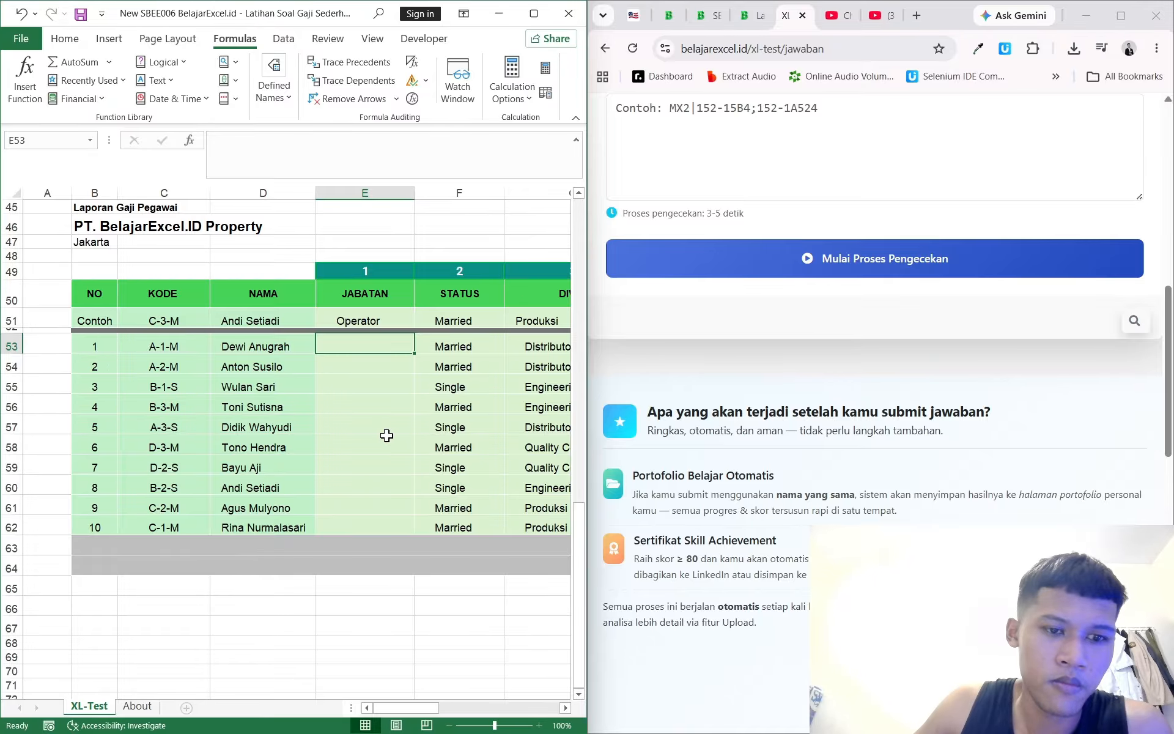
Examine the exercise instructions, the Table Bantu and the salary table with its empty Jabatan column
scroll(386, 435, up, 7)
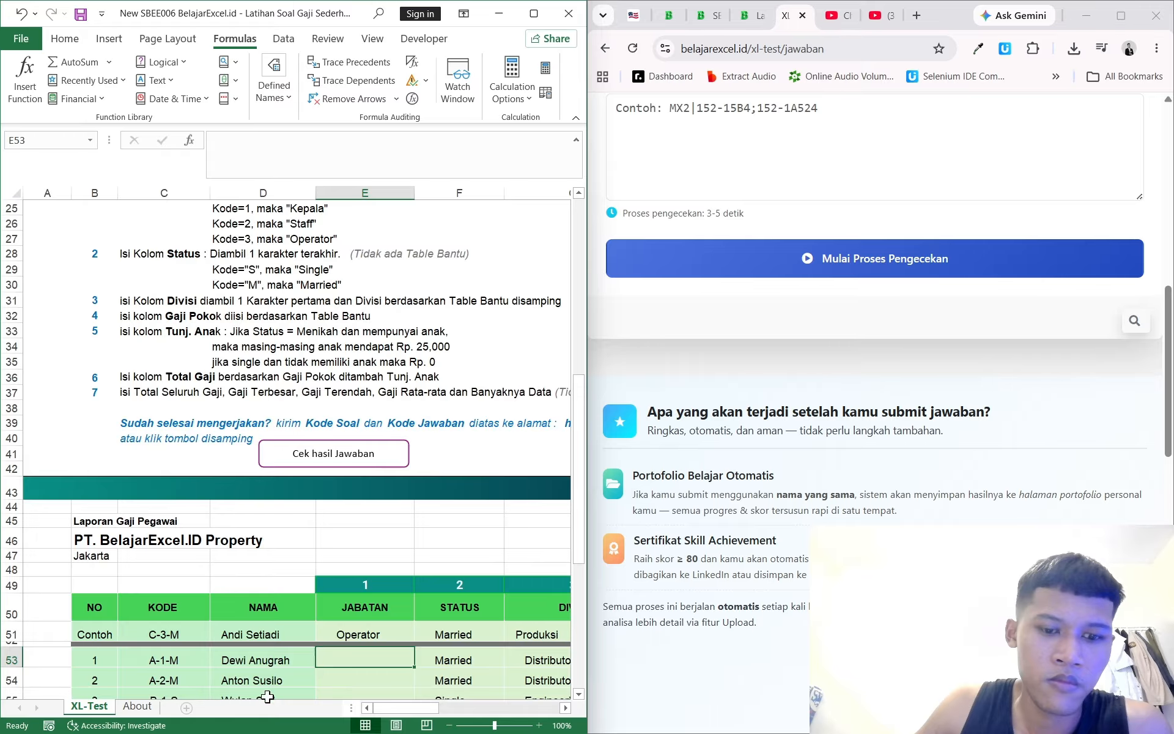
drag(401, 708, 474, 727)
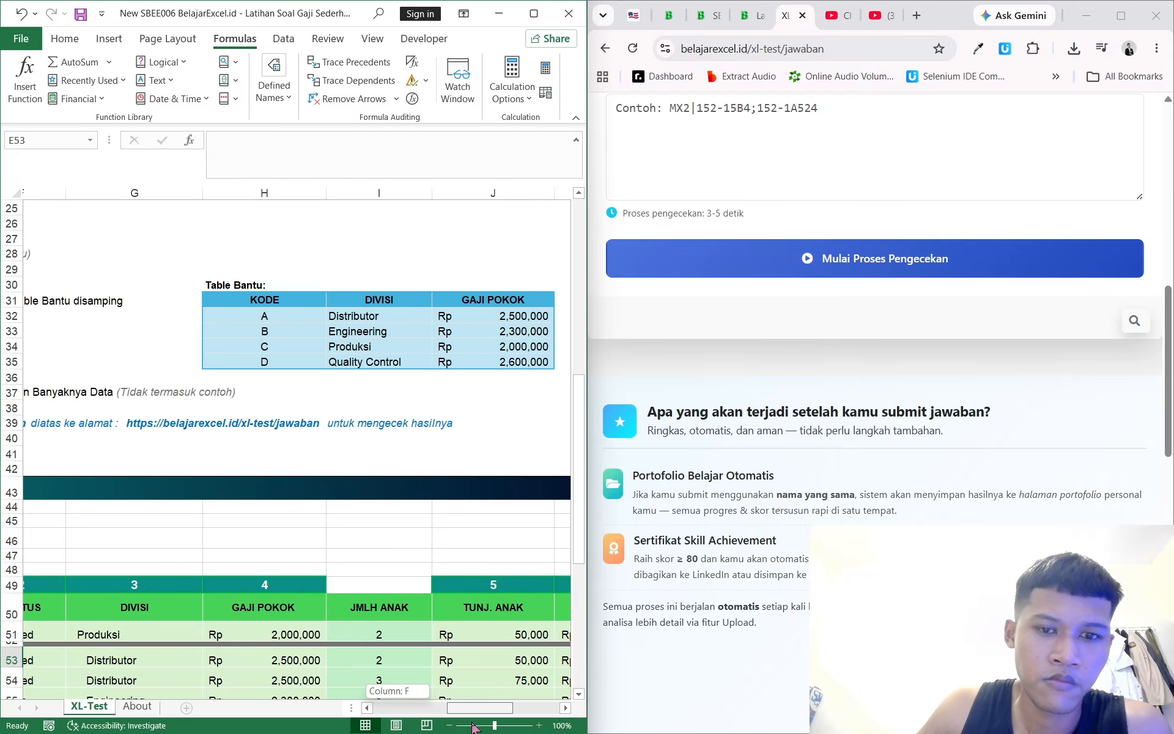
drag(474, 727, 326, 727)
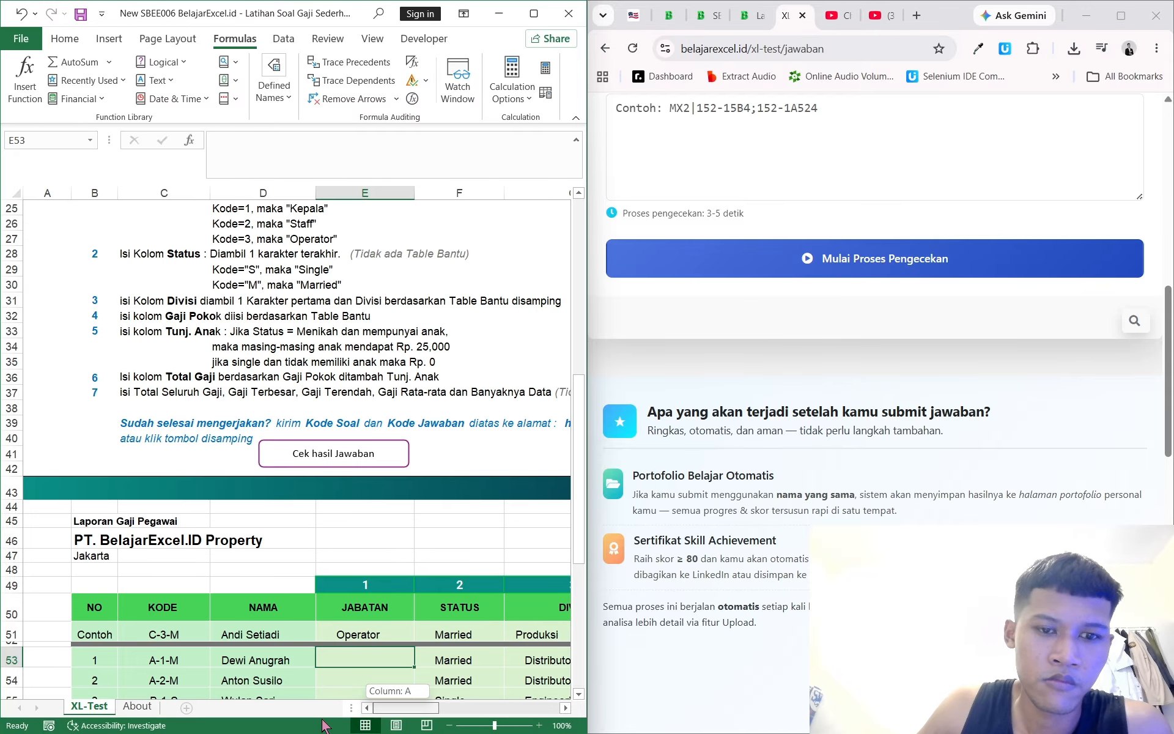
scroll(428, 527, up, 4)
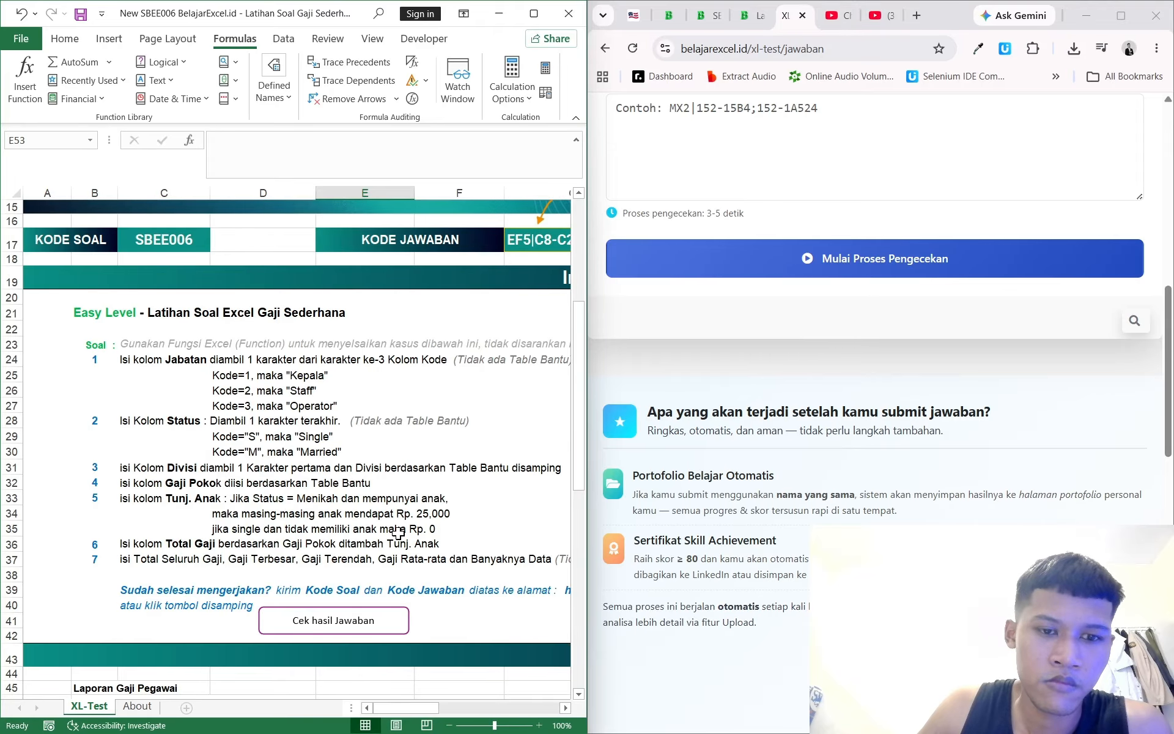
scroll(398, 533, down, 3)
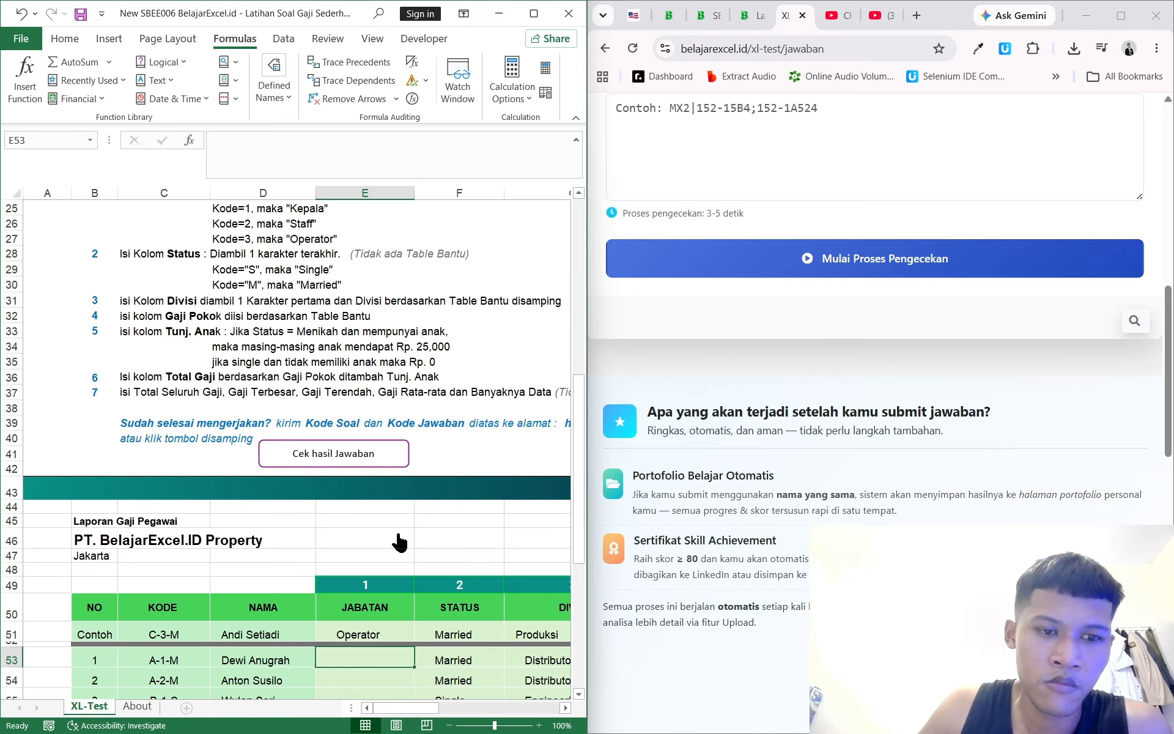
scroll(399, 542, down, 7)
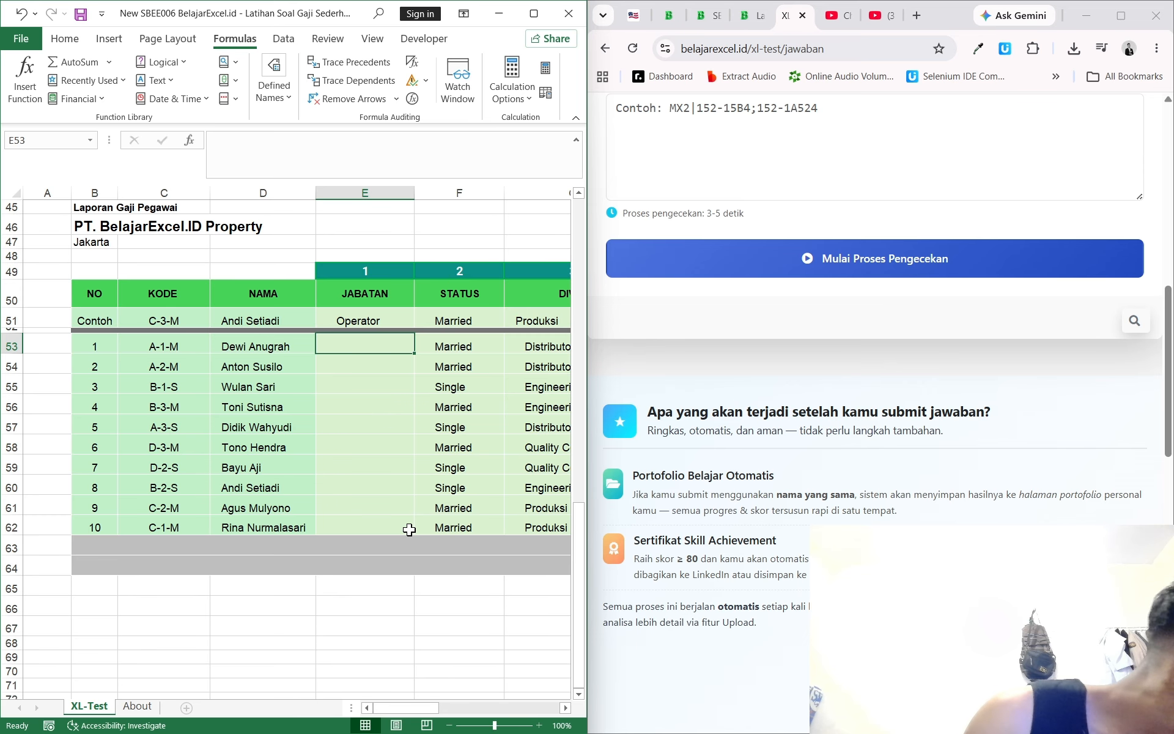
drag(282, 409, 285, 421)
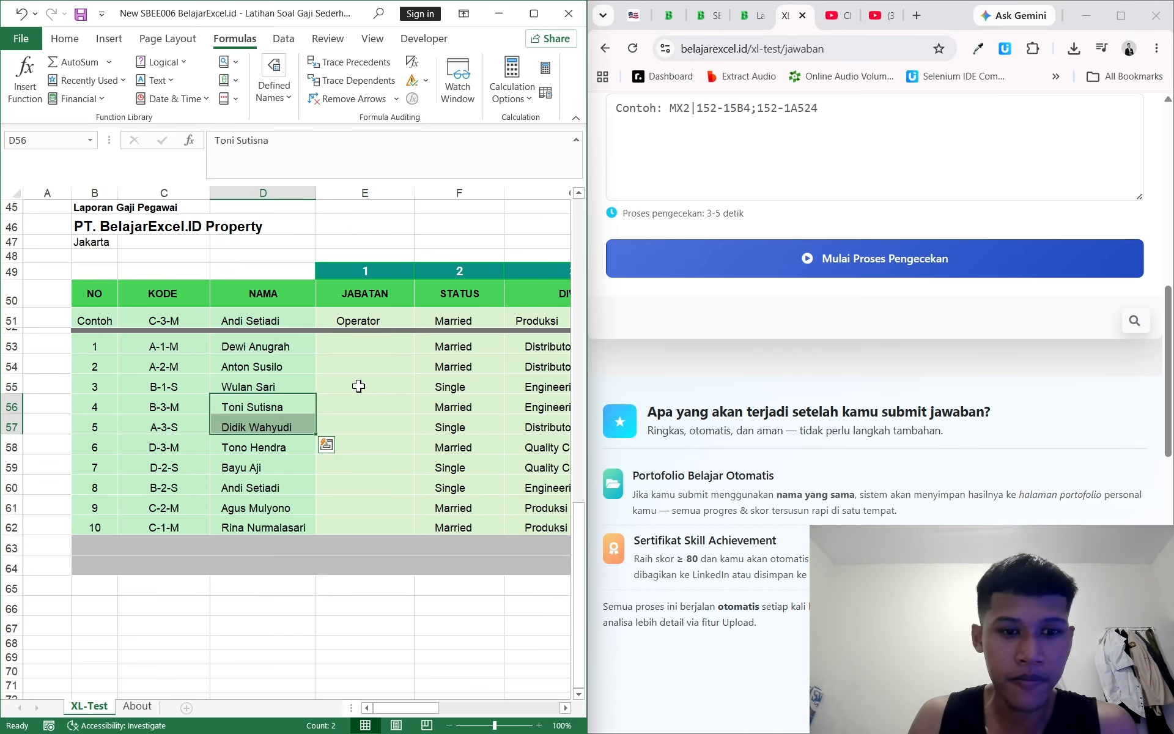
click(360, 386)
click(388, 344)
scroll(389, 343, up, 3)
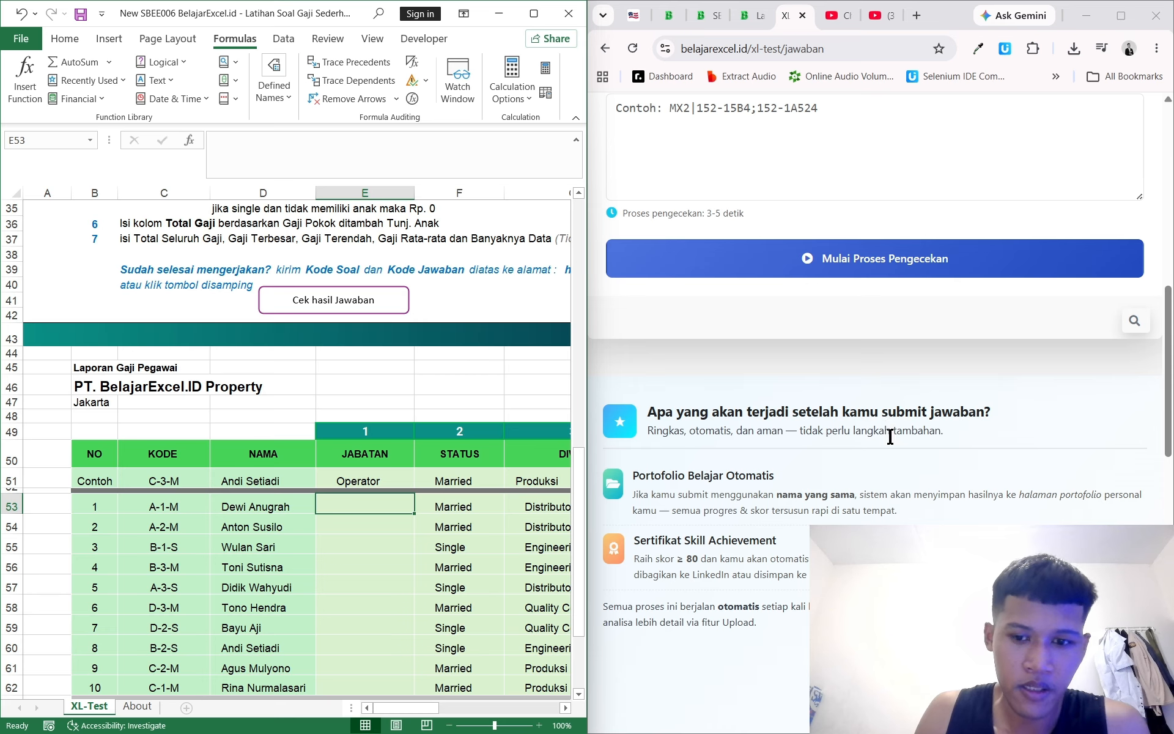
scroll(890, 436, up, 2)
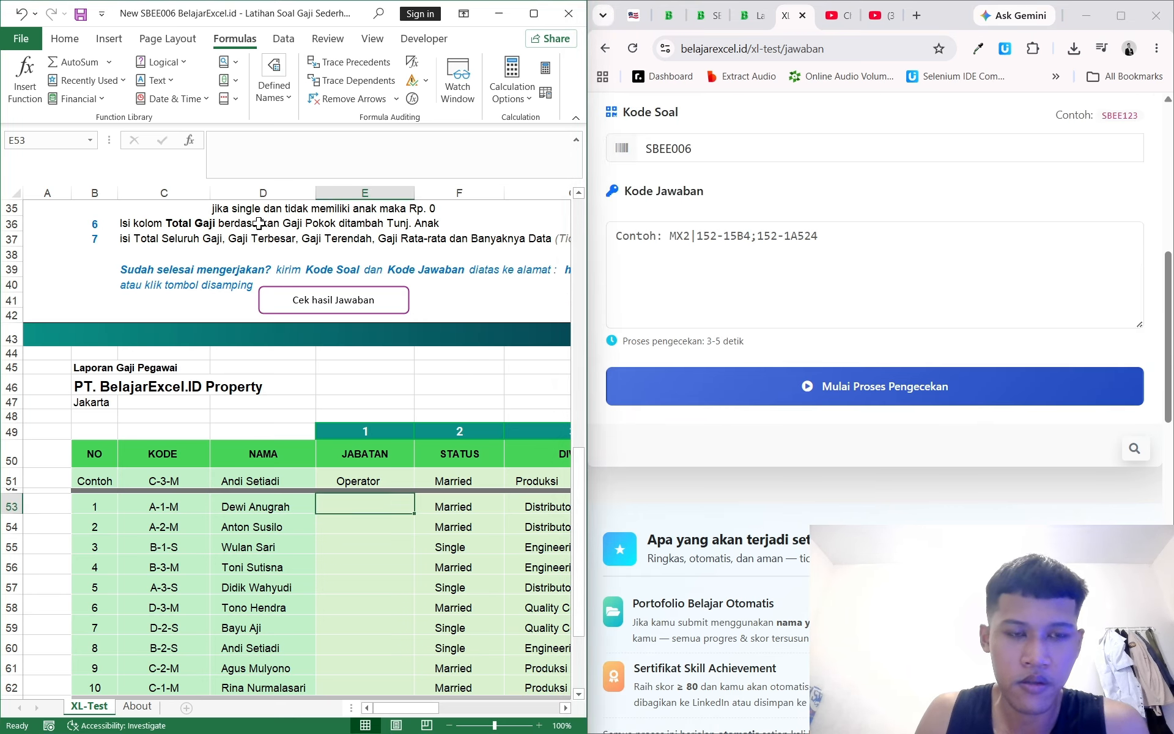
Look through the full list of text functions again for a way to extract the Jabatan code
click(154, 80)
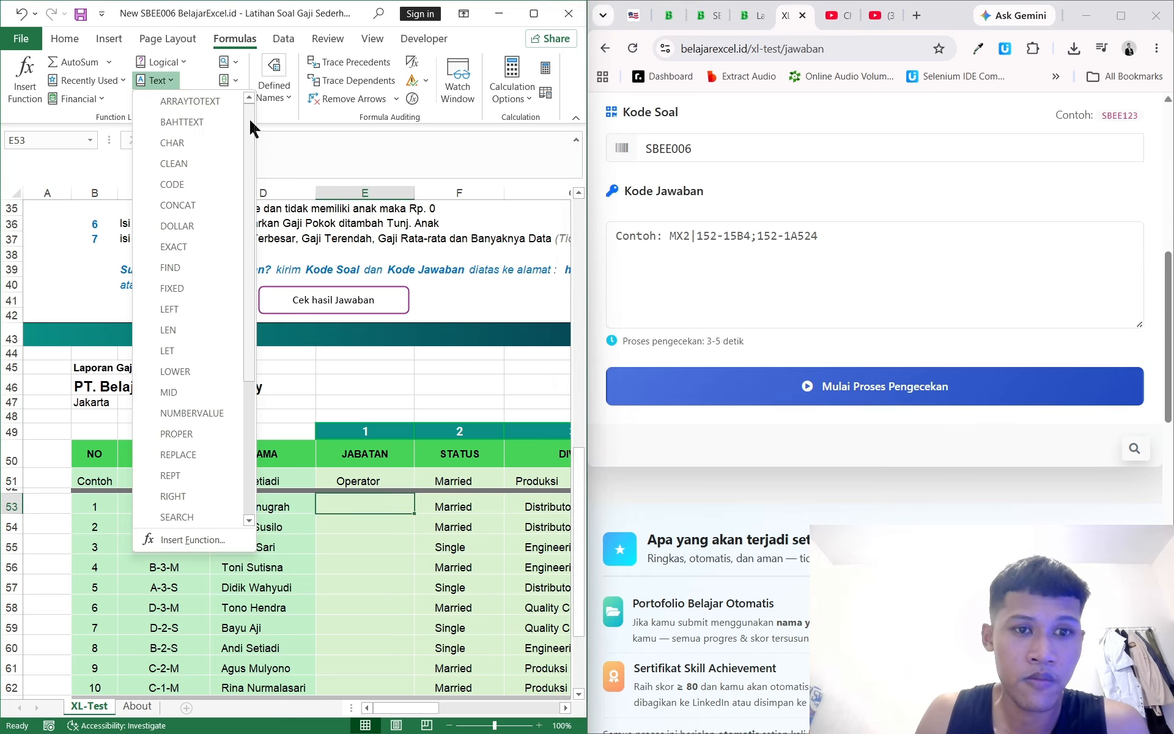
drag(250, 128, 240, 303)
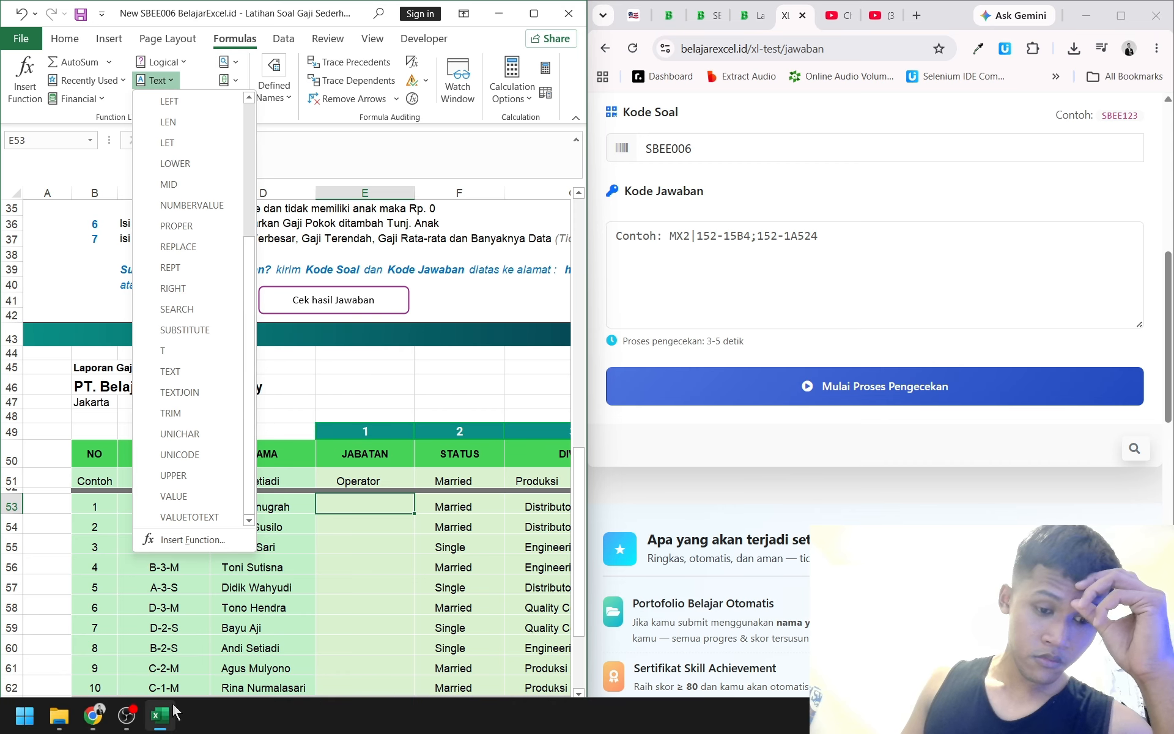
click(126, 715)
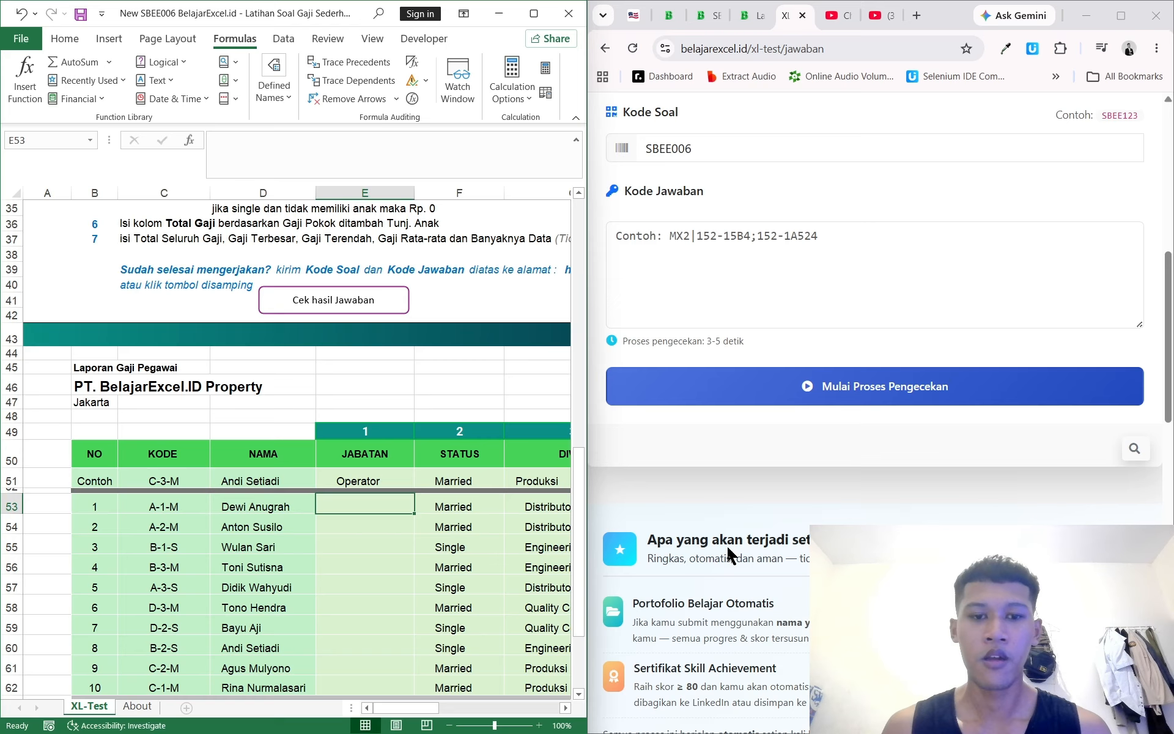
Zoom the sheet out to 85% and compare question 1's Jabatan code rules with the salary table
scroll(441, 338, down, 2)
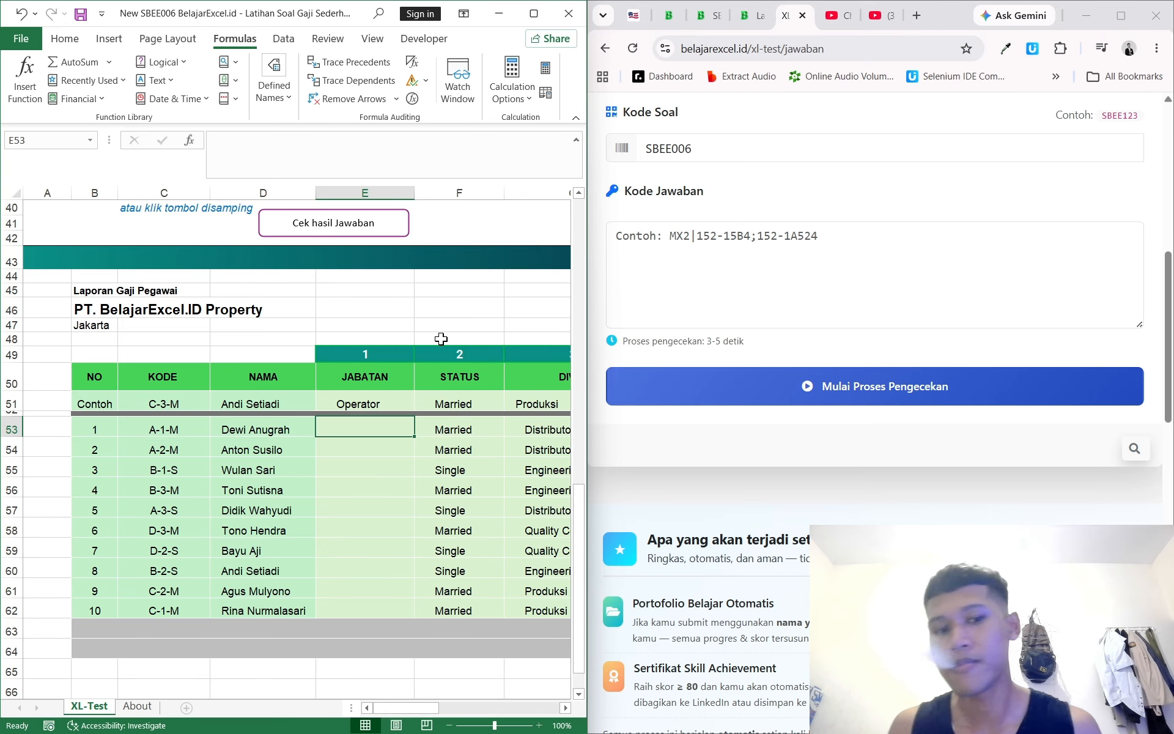
ctrl+scroll(346, 332, down, 1)
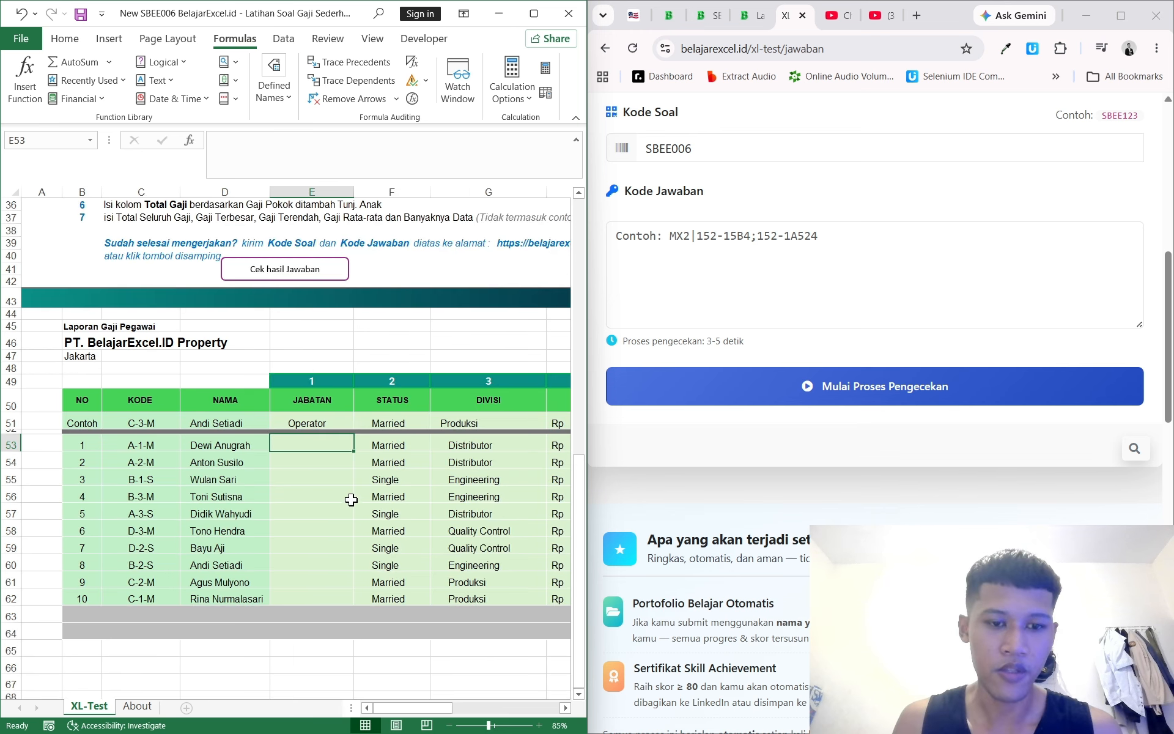
scroll(351, 499, up, 2)
scroll(351, 499, up, 9)
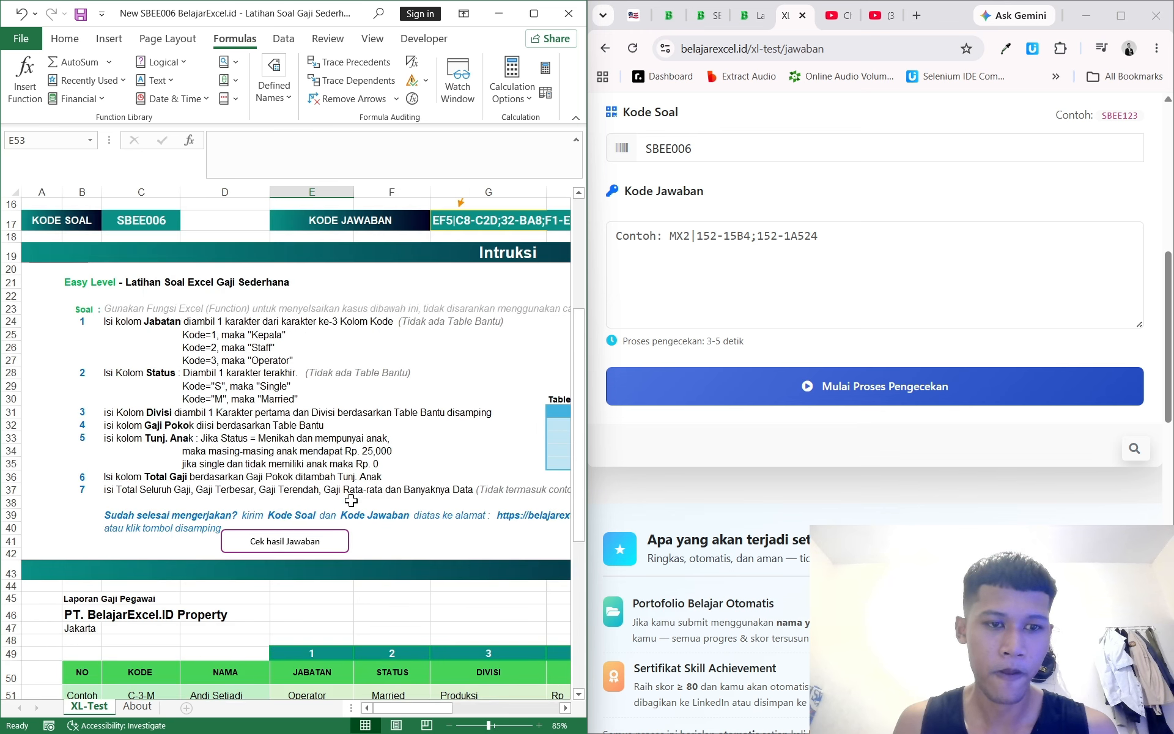
scroll(351, 499, down, 1)
scroll(388, 520, down, 7)
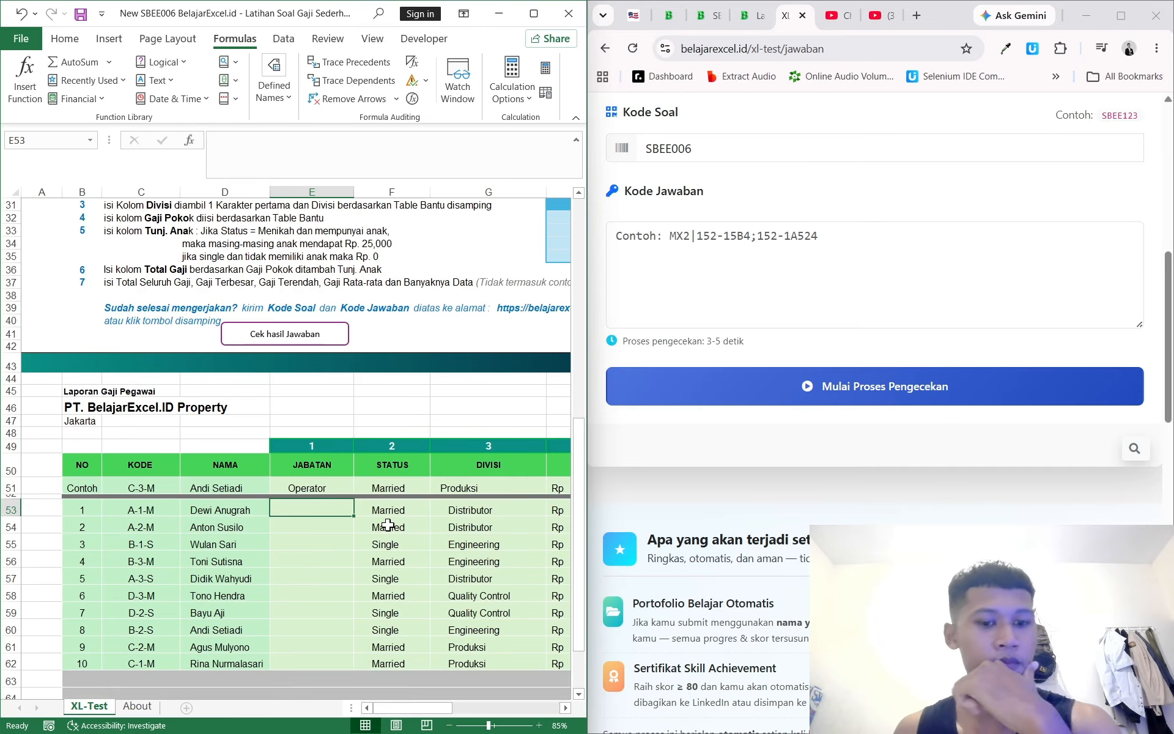
scroll(388, 514, up, 3)
scroll(388, 512, up, 1)
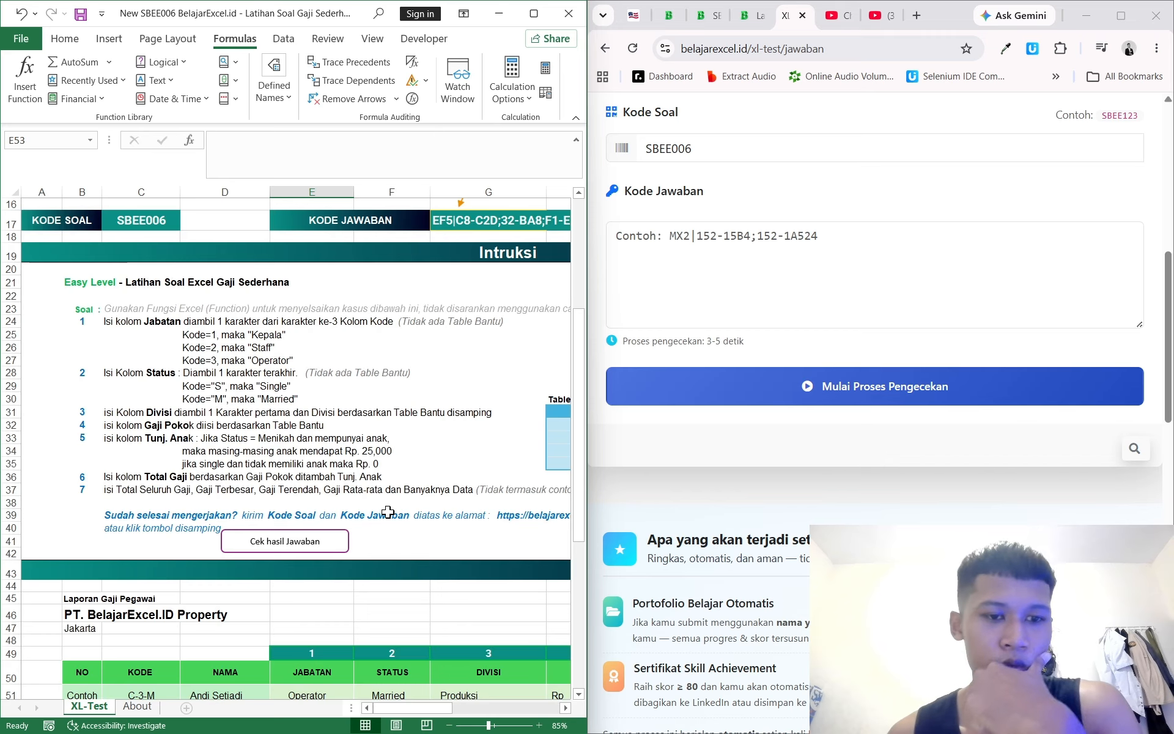
scroll(354, 441, down, 1)
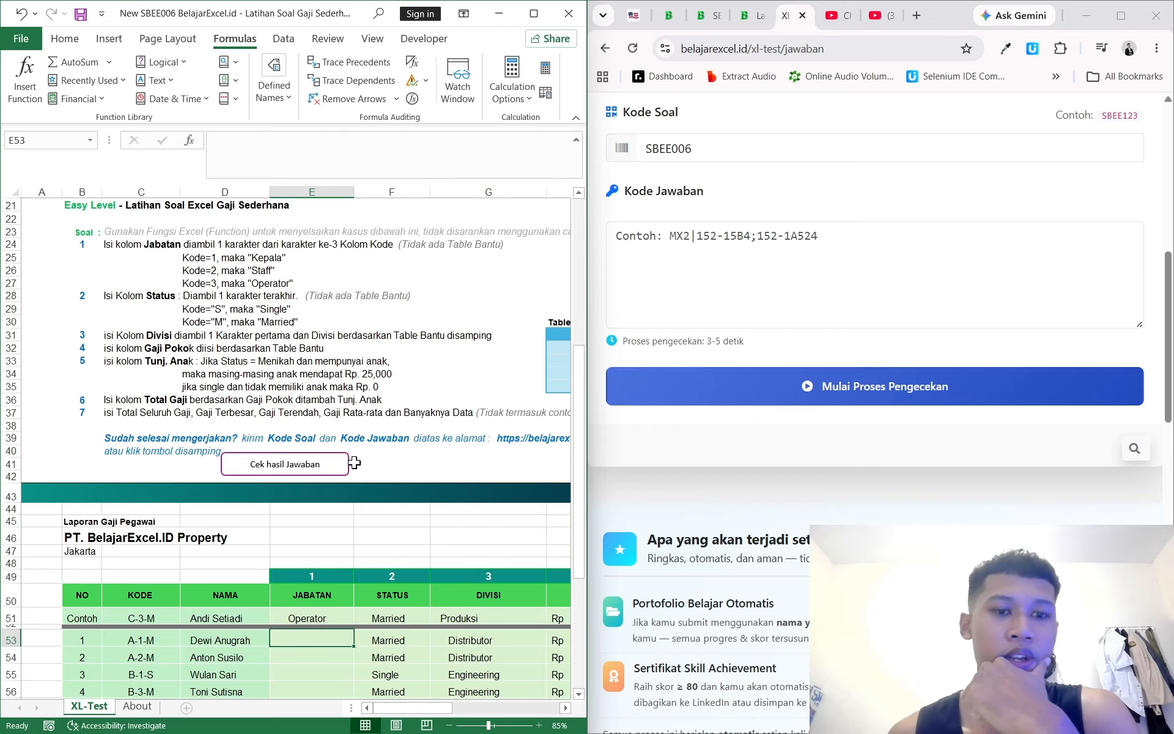
drag(260, 246, 268, 284)
click(415, 268)
click(357, 279)
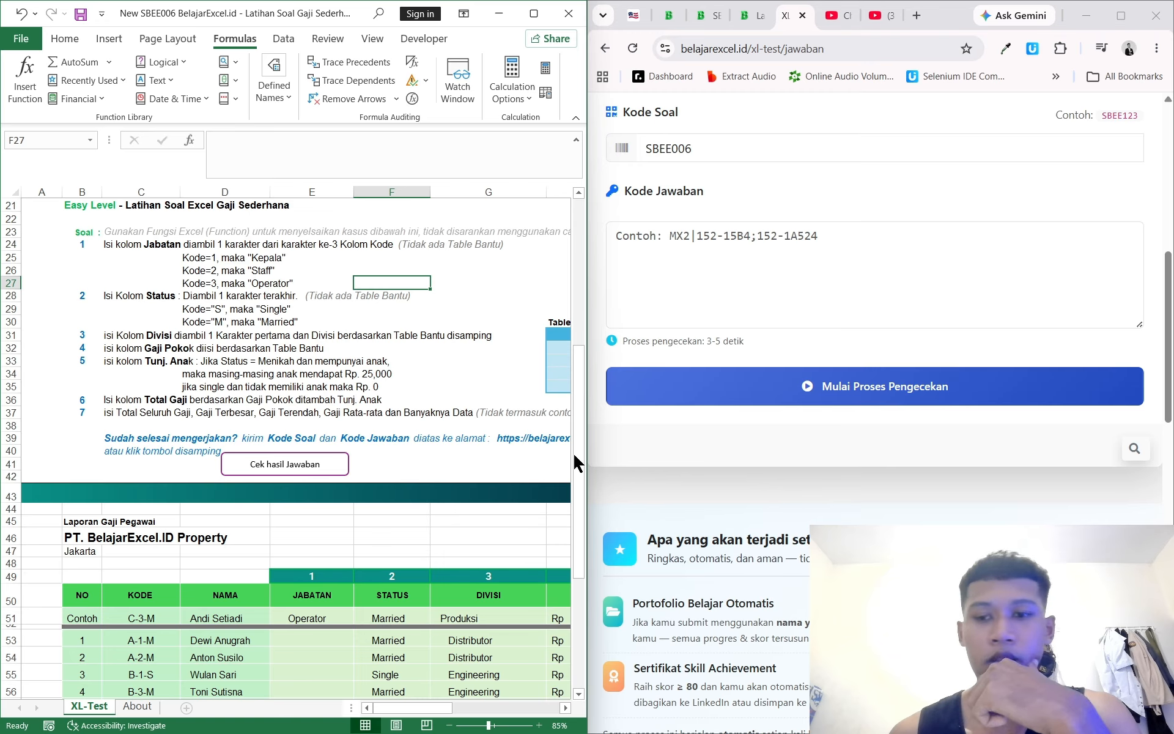
Copy the answer code from G17, submit it as the Kode Jawaban for SBEE006, and close the check results
scroll(764, 397, up, 2)
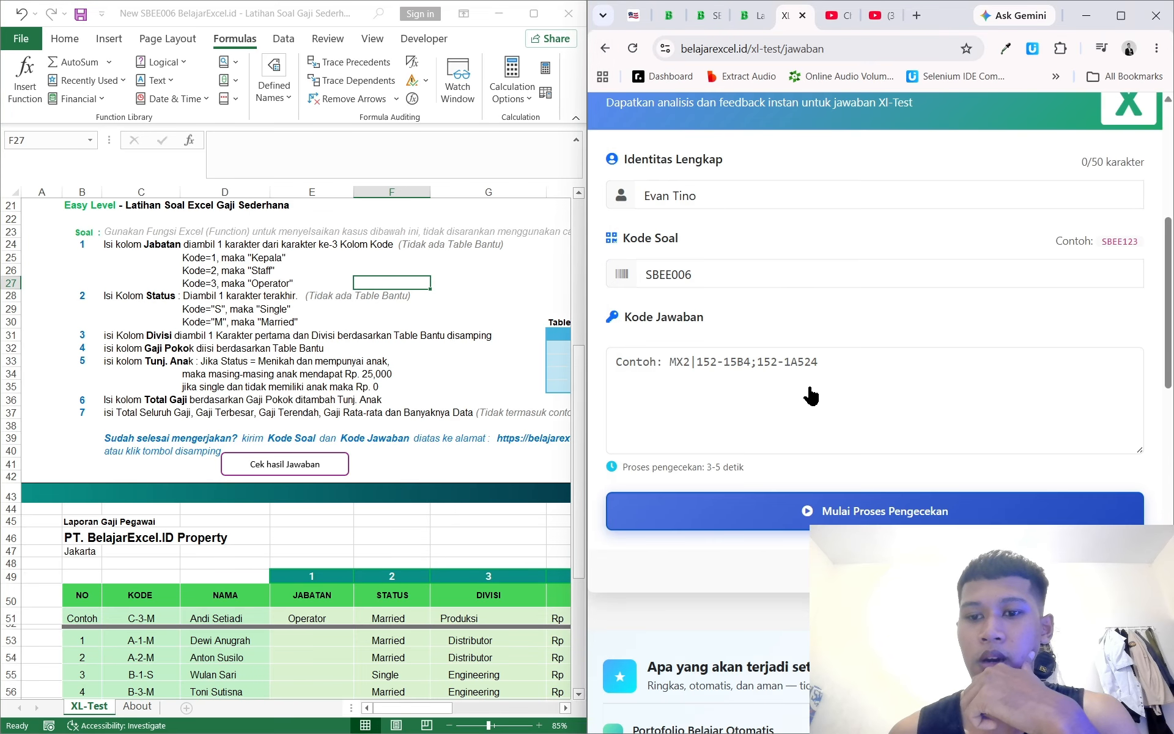
click(816, 392)
scroll(494, 385, up, 7)
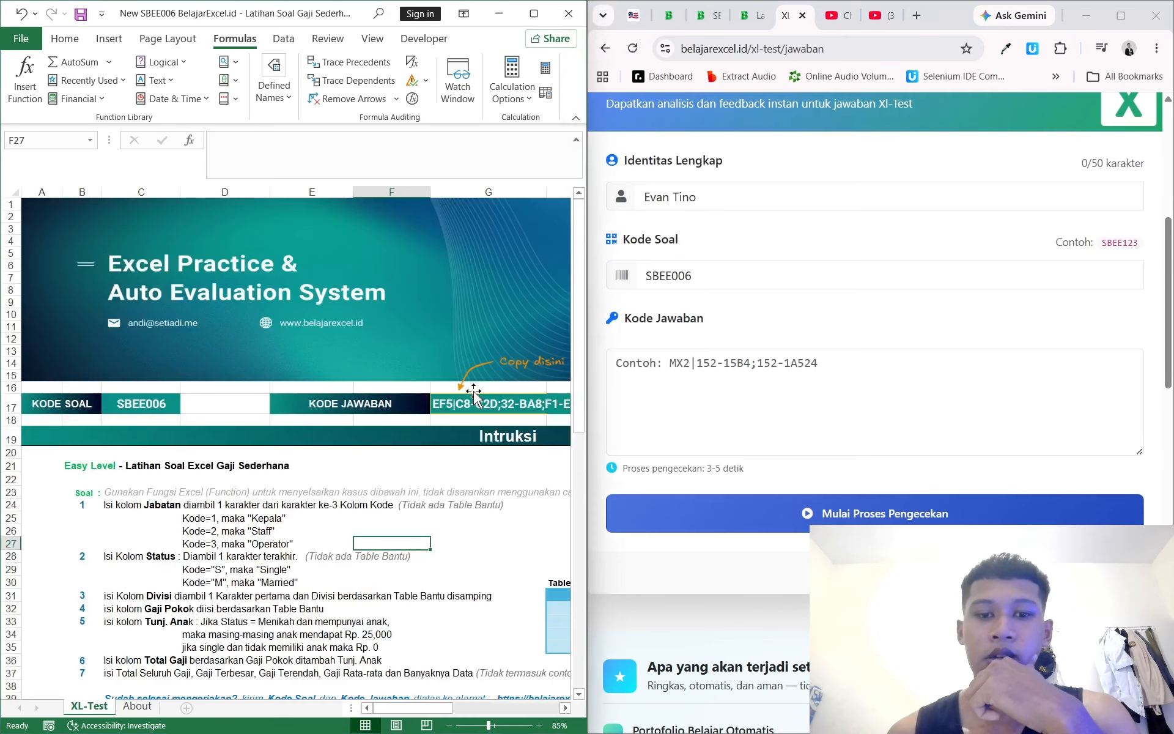
click(455, 404)
key(ctrl+c)
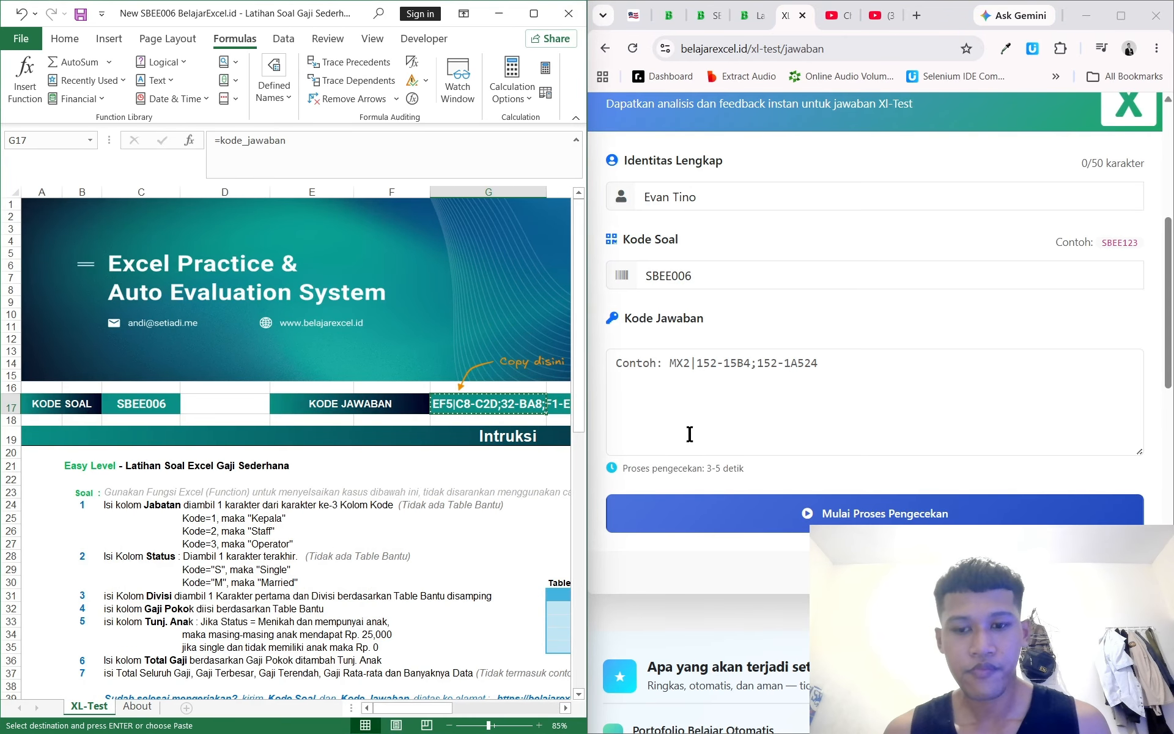
click(846, 402)
key(ctrl+v)
click(893, 513)
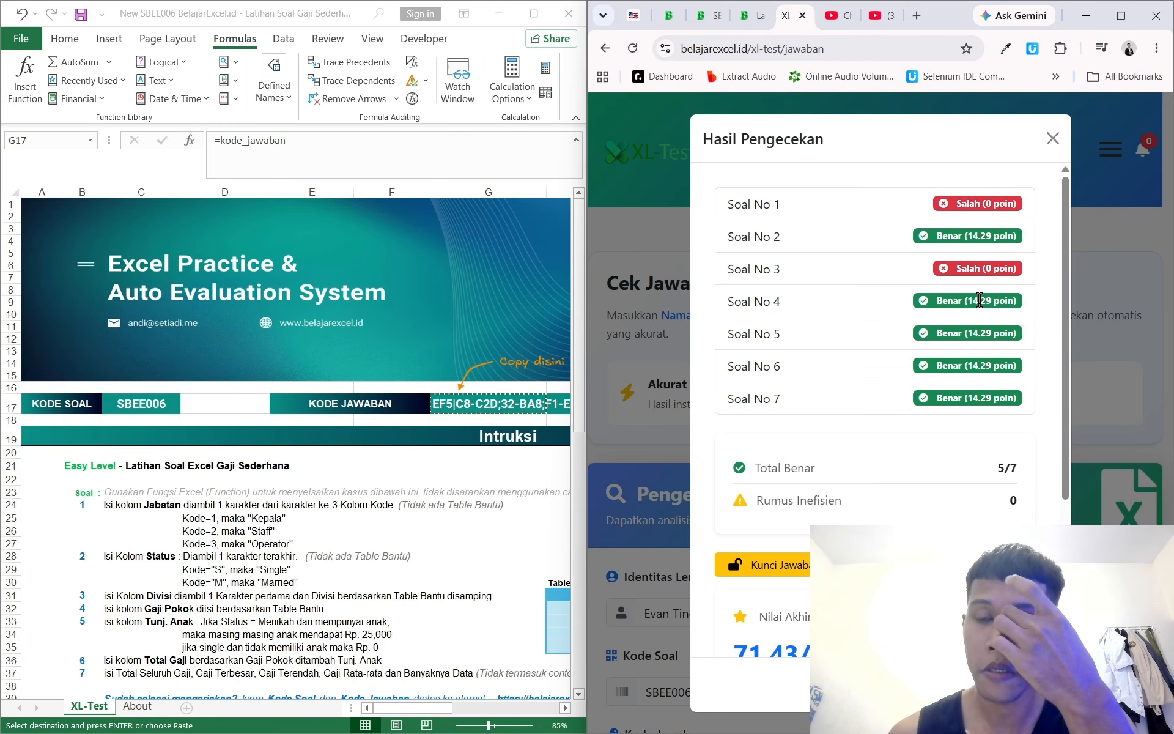
click(1050, 143)
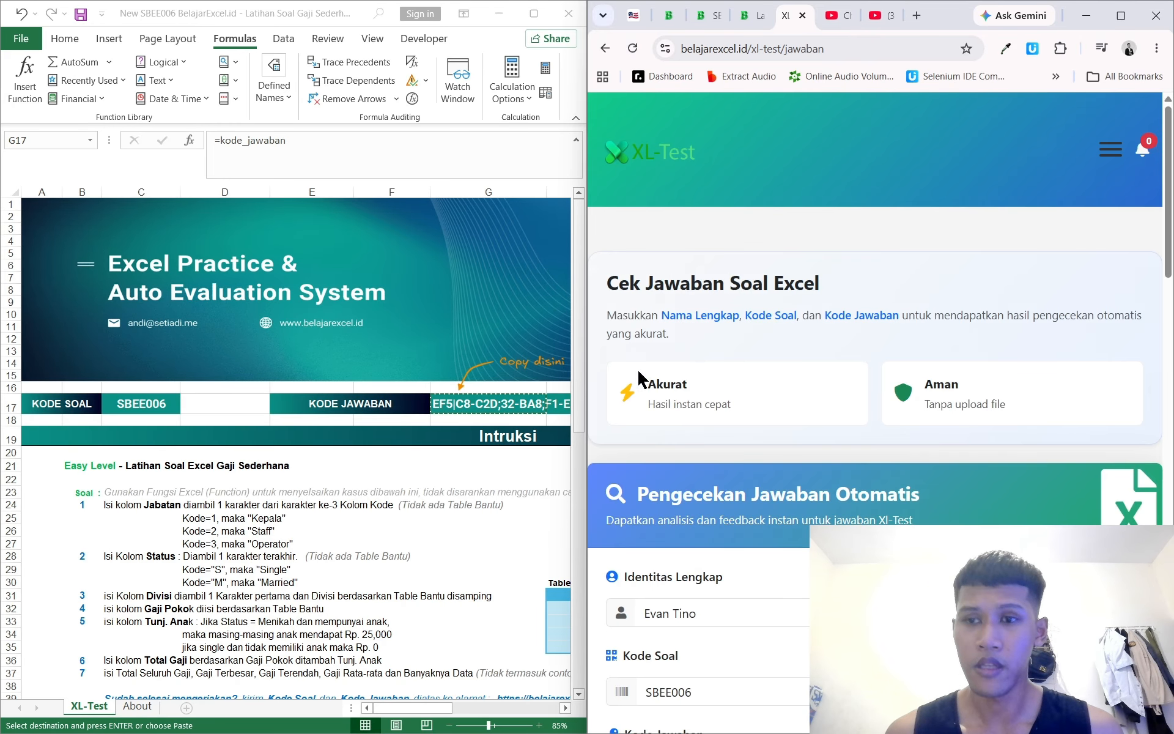
Inspect the Divisi lookup formula in G53 against the Table Bantu
scroll(433, 516, down, 10)
click(500, 511)
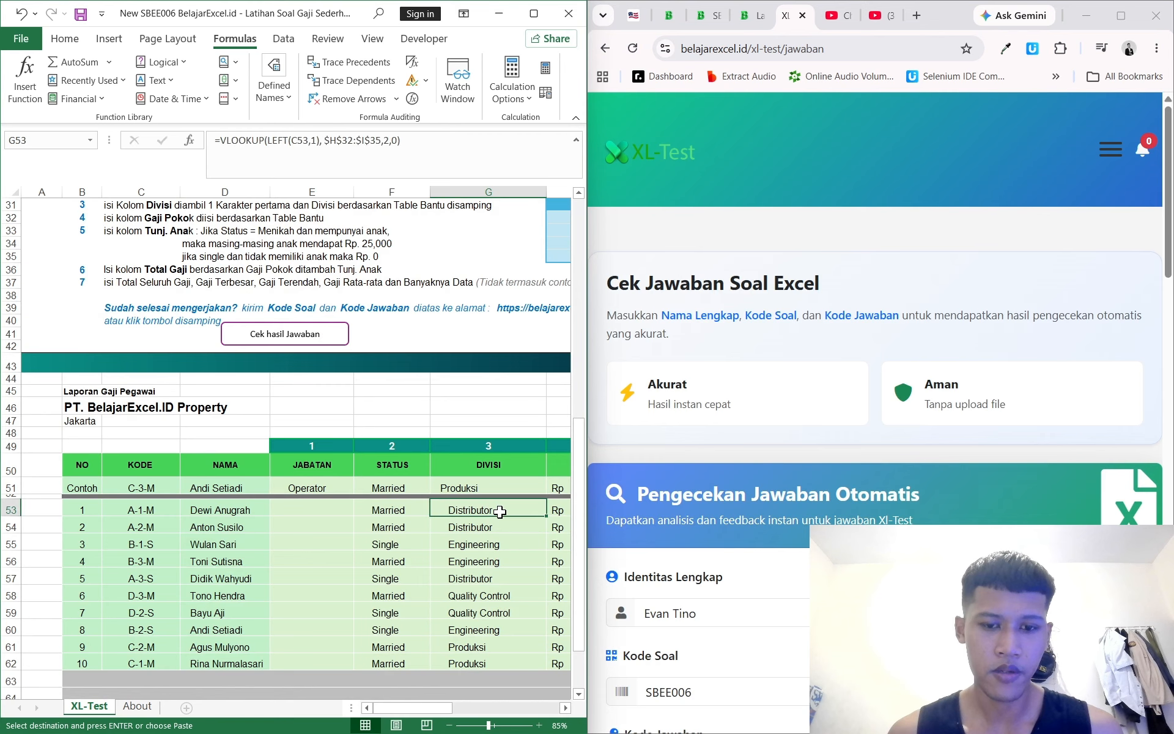
scroll(500, 511, right, 3)
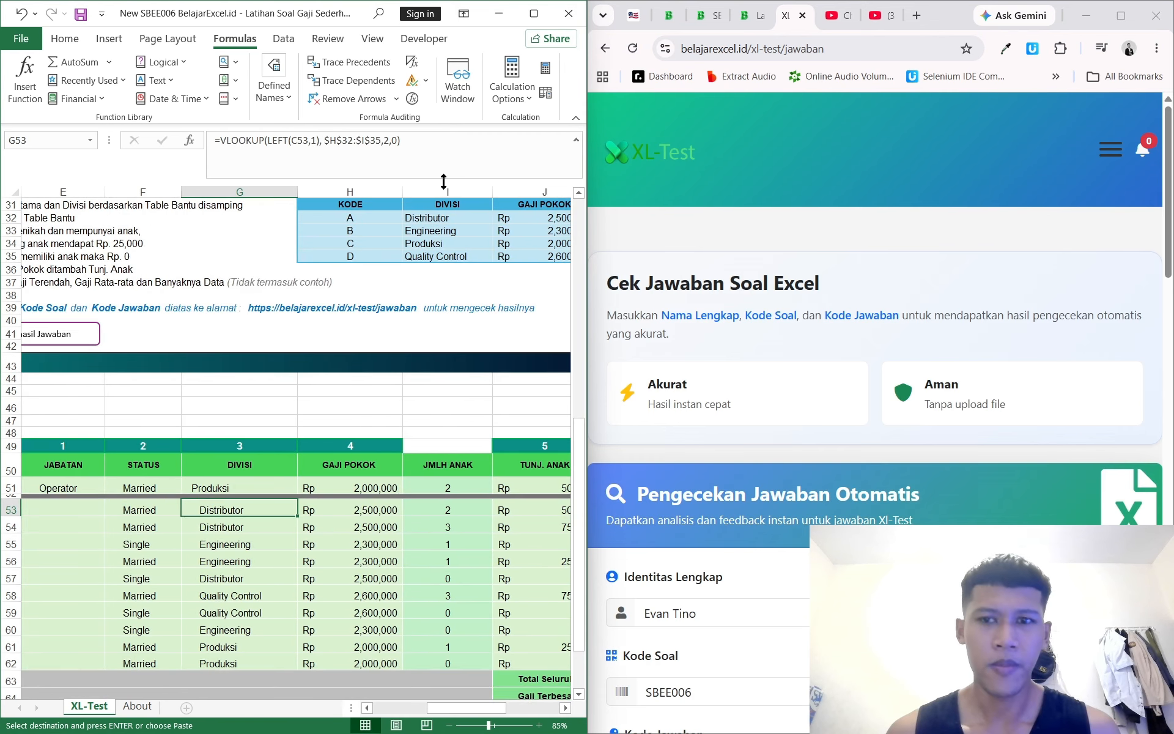
Switch to the salary table exercise article, close its site menu, and view the example table and question descriptions
click(859, 321)
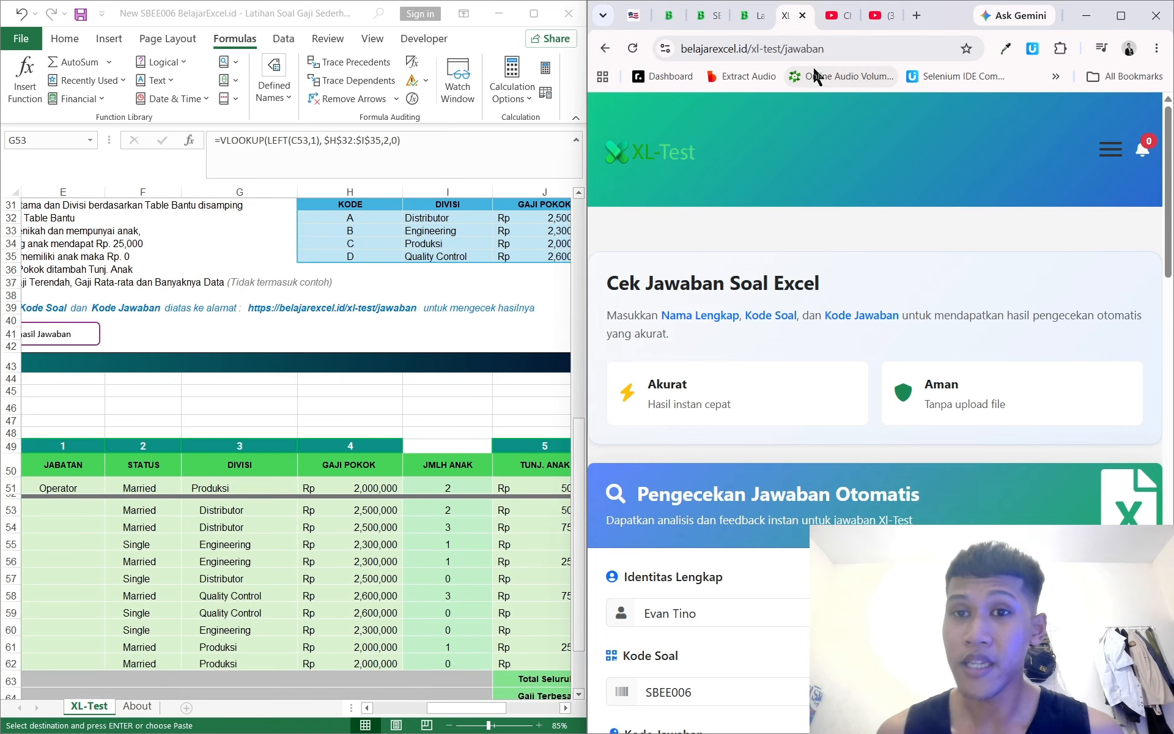
click(751, 15)
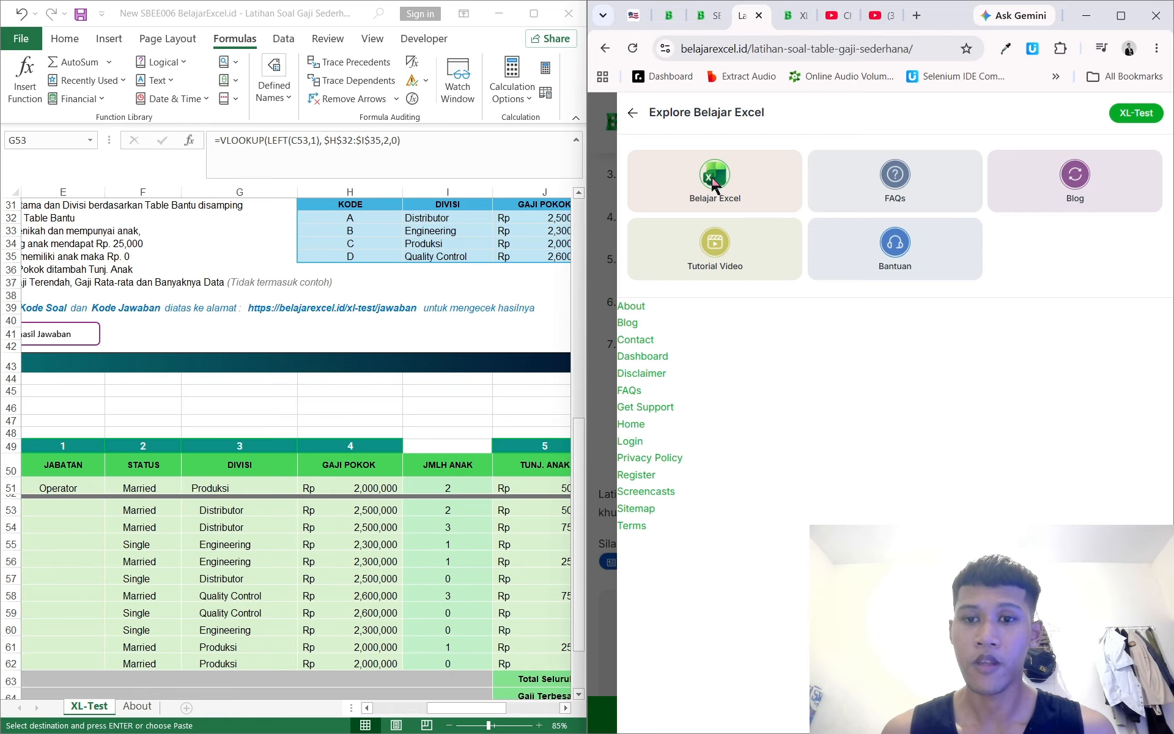
click(595, 230)
scroll(894, 367, up, 4)
scroll(896, 373, up, 4)
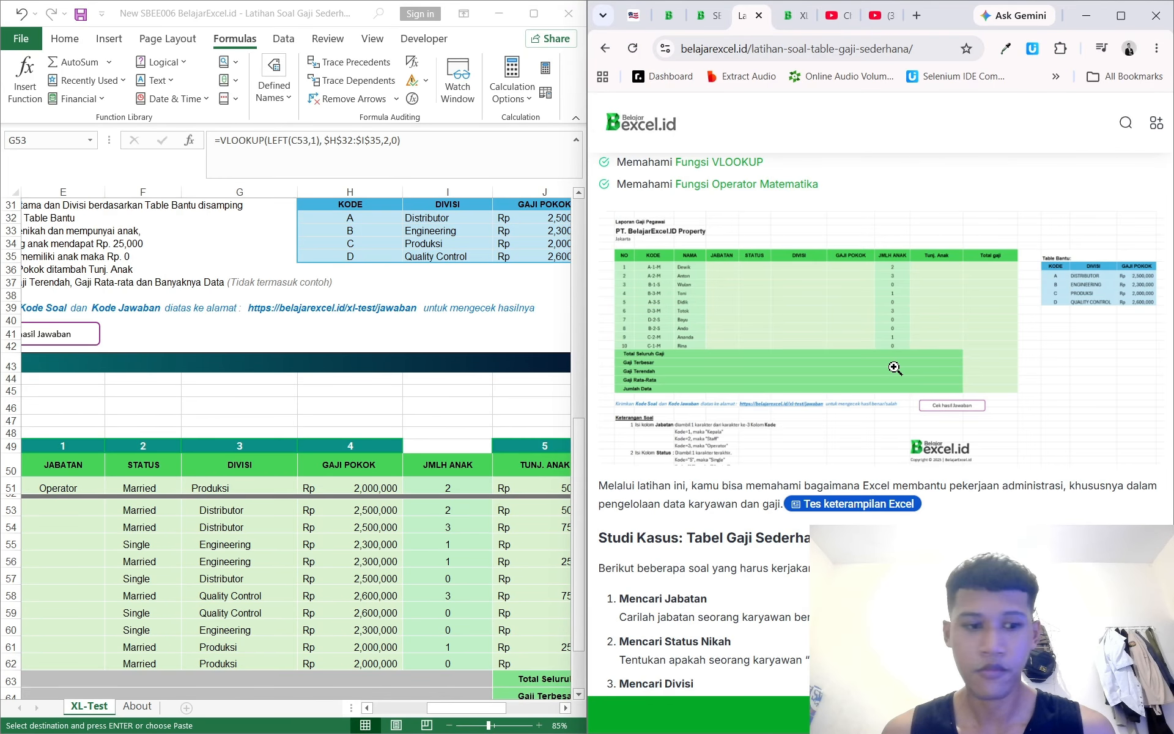
Read the article's question descriptions and its list of prerequisite functions for the salary exercise
scroll(894, 367, down, 6)
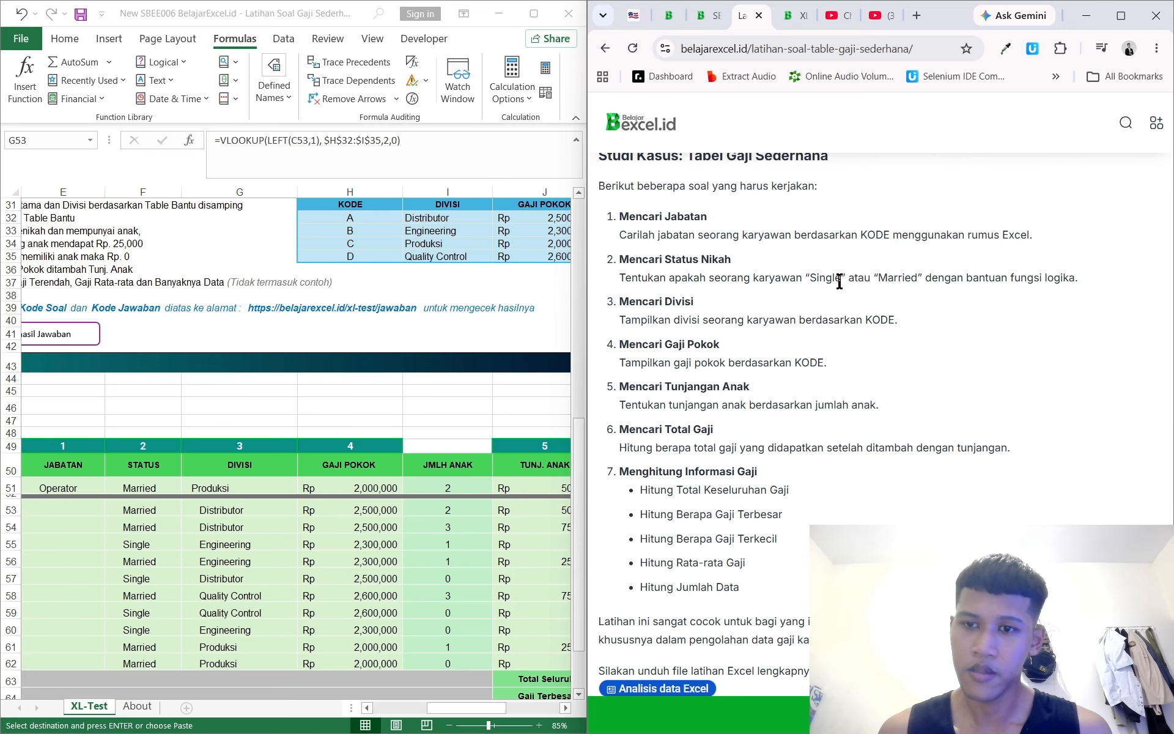
double_click(877, 235)
click(987, 235)
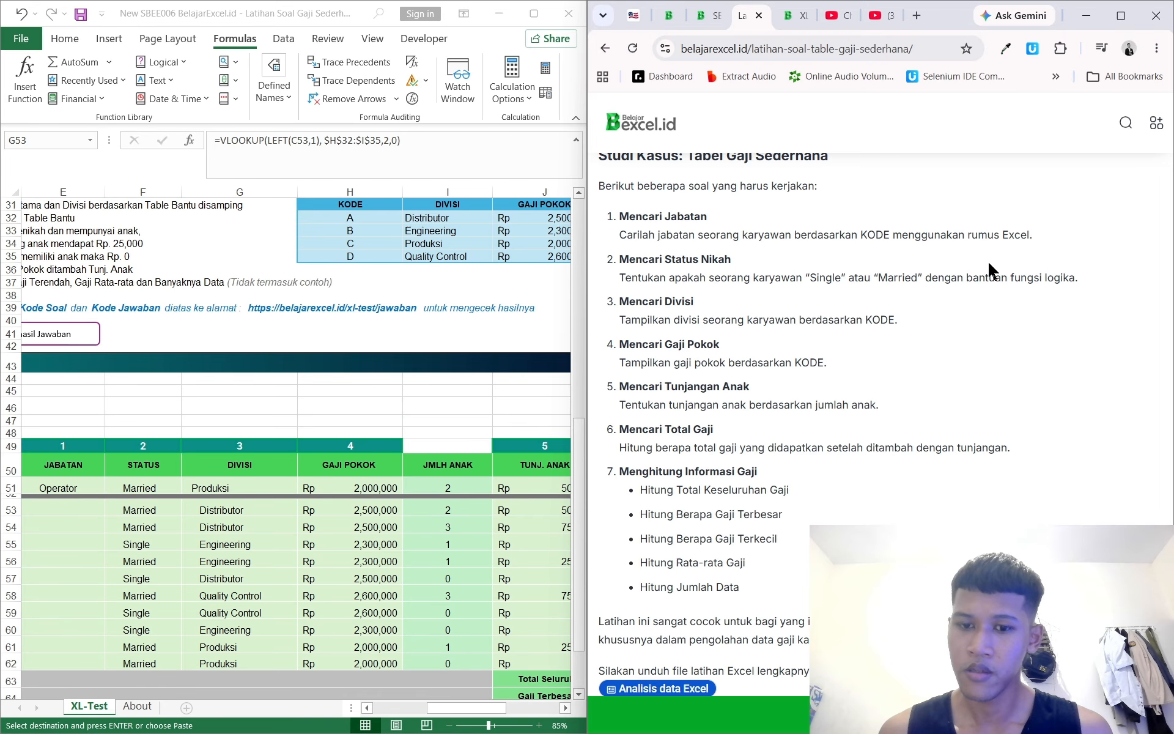
scroll(987, 263, down, 10)
scroll(985, 296, down, 4)
scroll(985, 296, up, 20)
scroll(987, 318, down, 6)
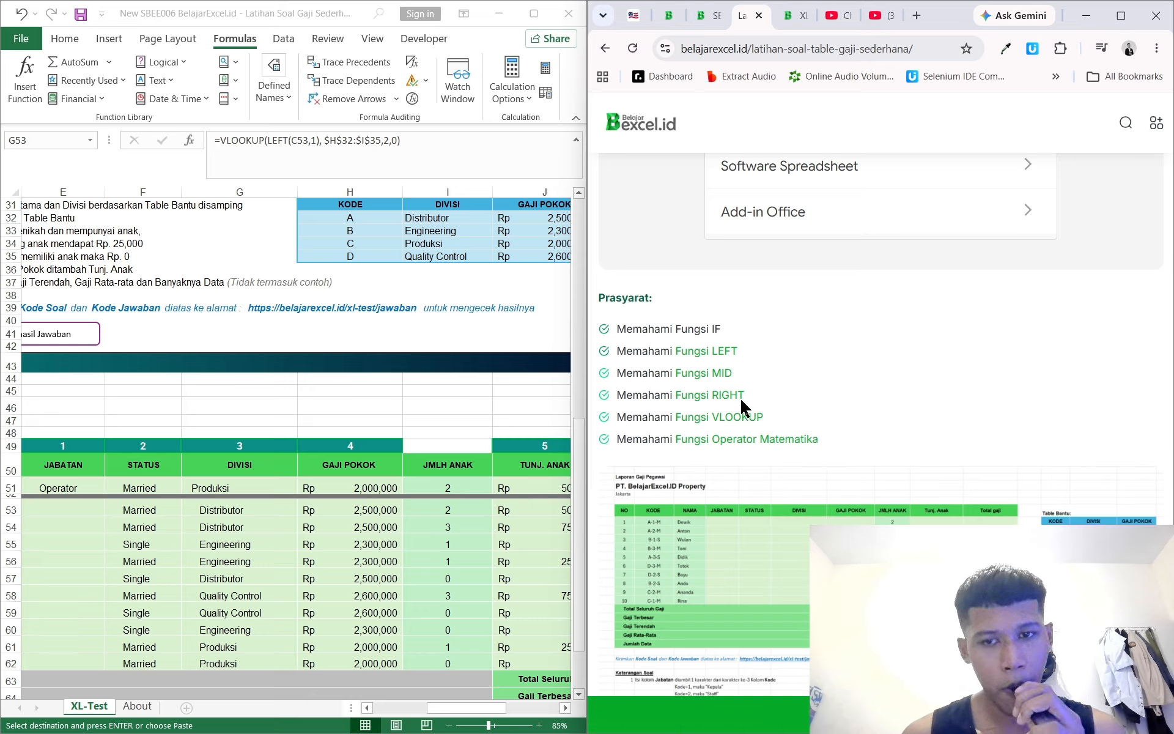
drag(742, 328, 707, 329)
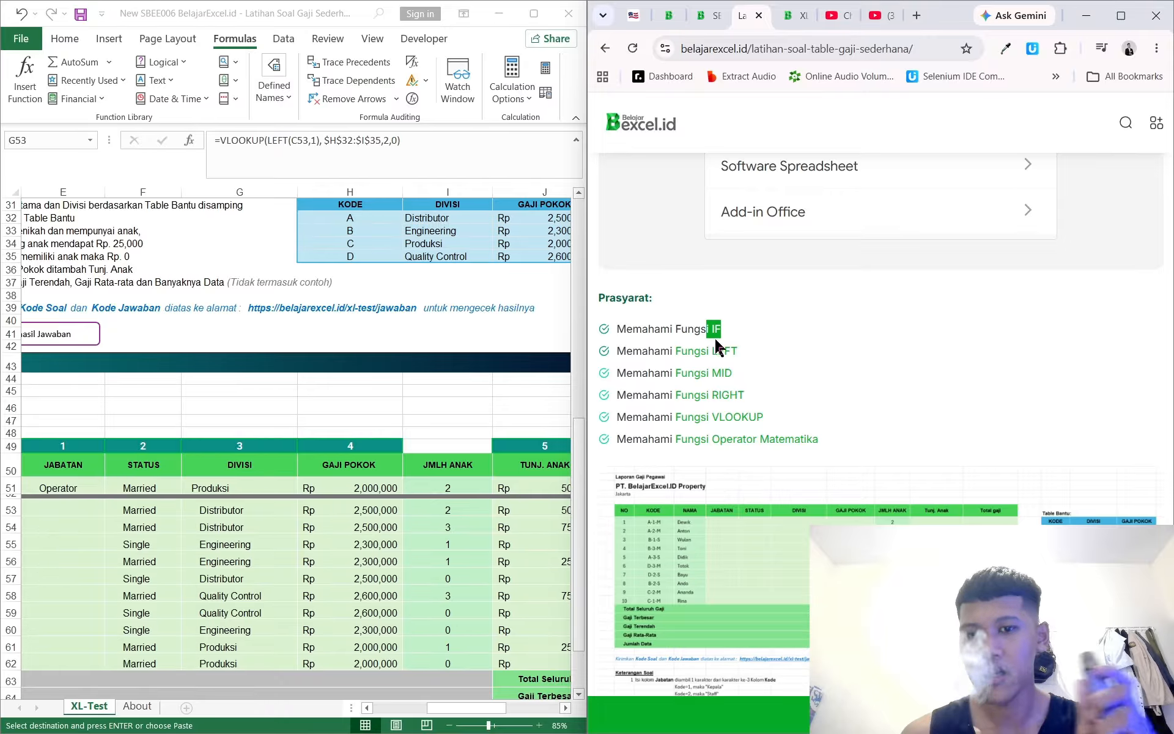
click(758, 340)
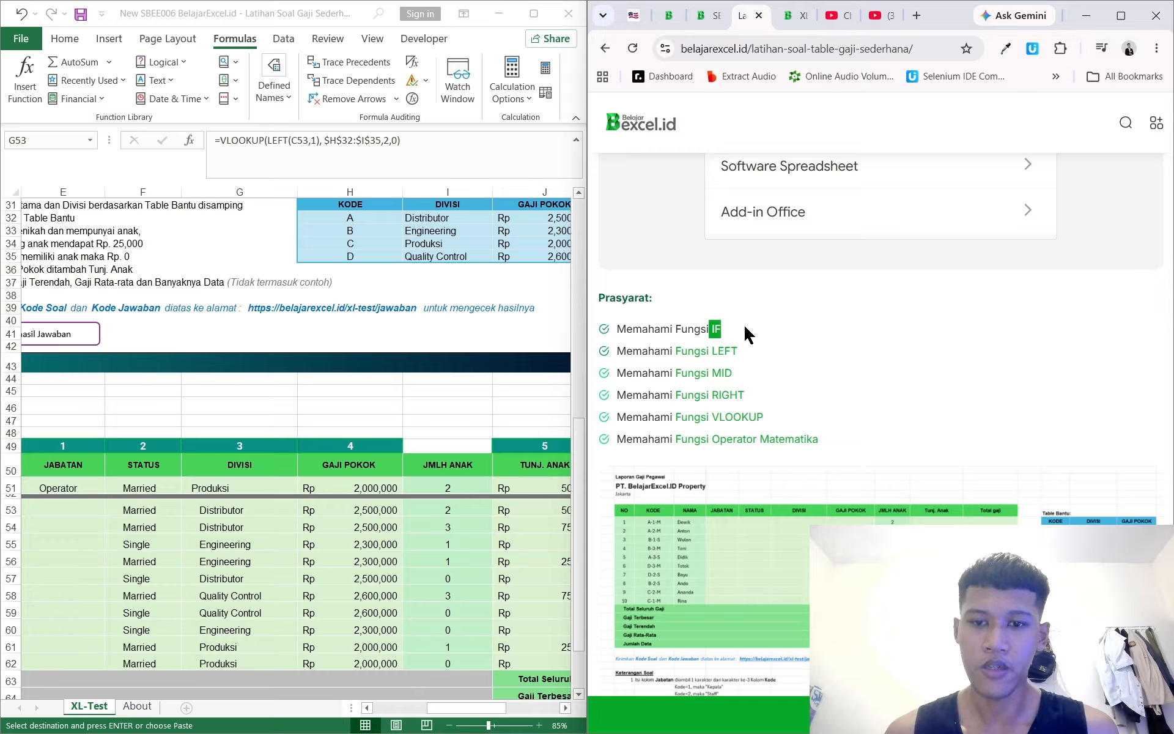
Compare the article's VLOOKUP prerequisite with the workbook's salary table and review the example row from Total Gaji back to Jabatan
click(278, 515)
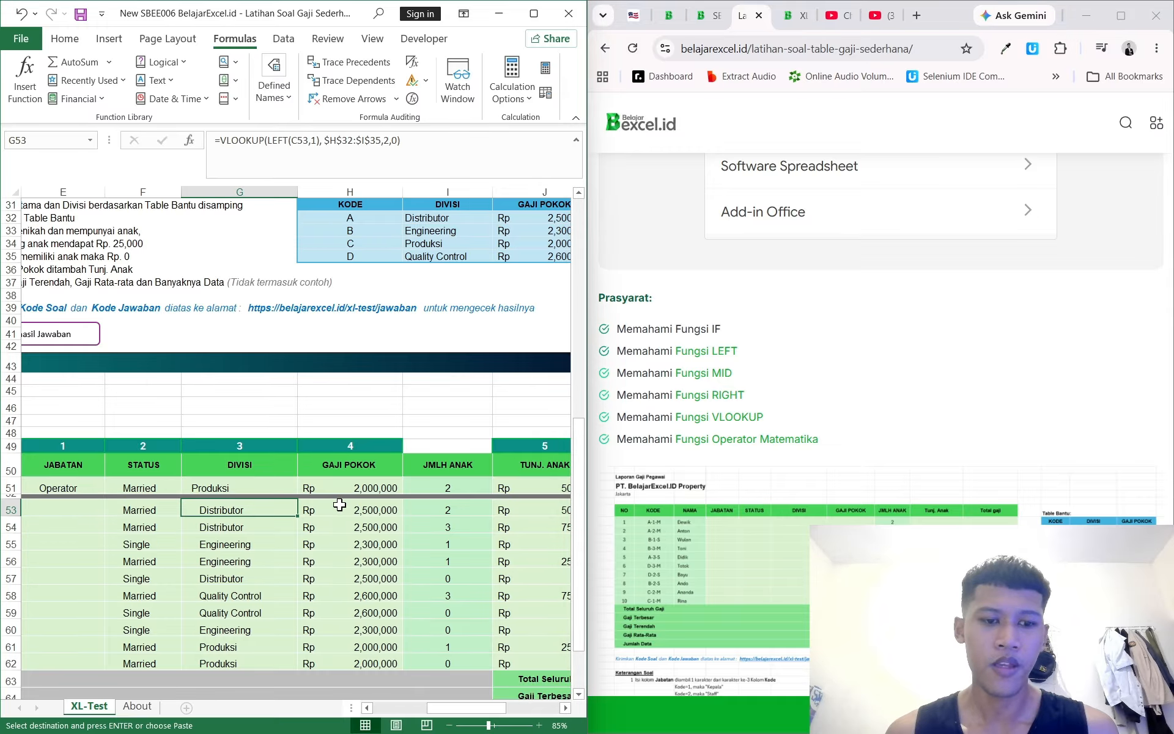
click(743, 408)
drag(719, 421, 786, 394)
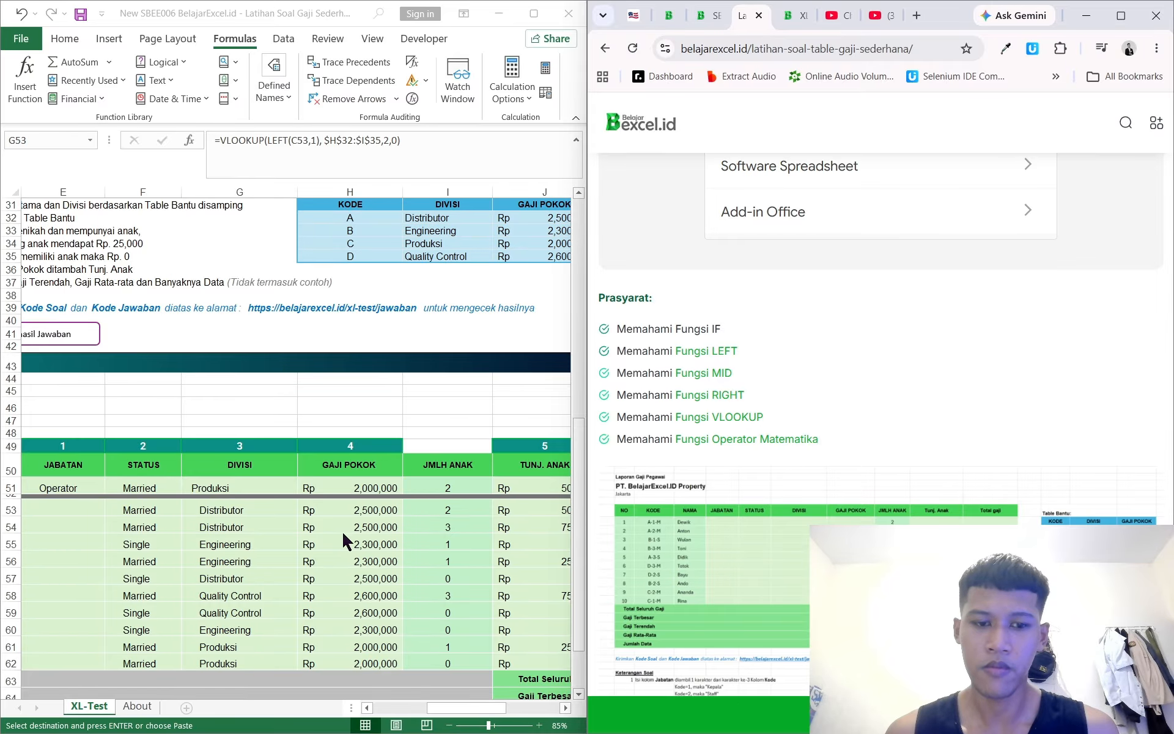
scroll(461, 514, right, 3)
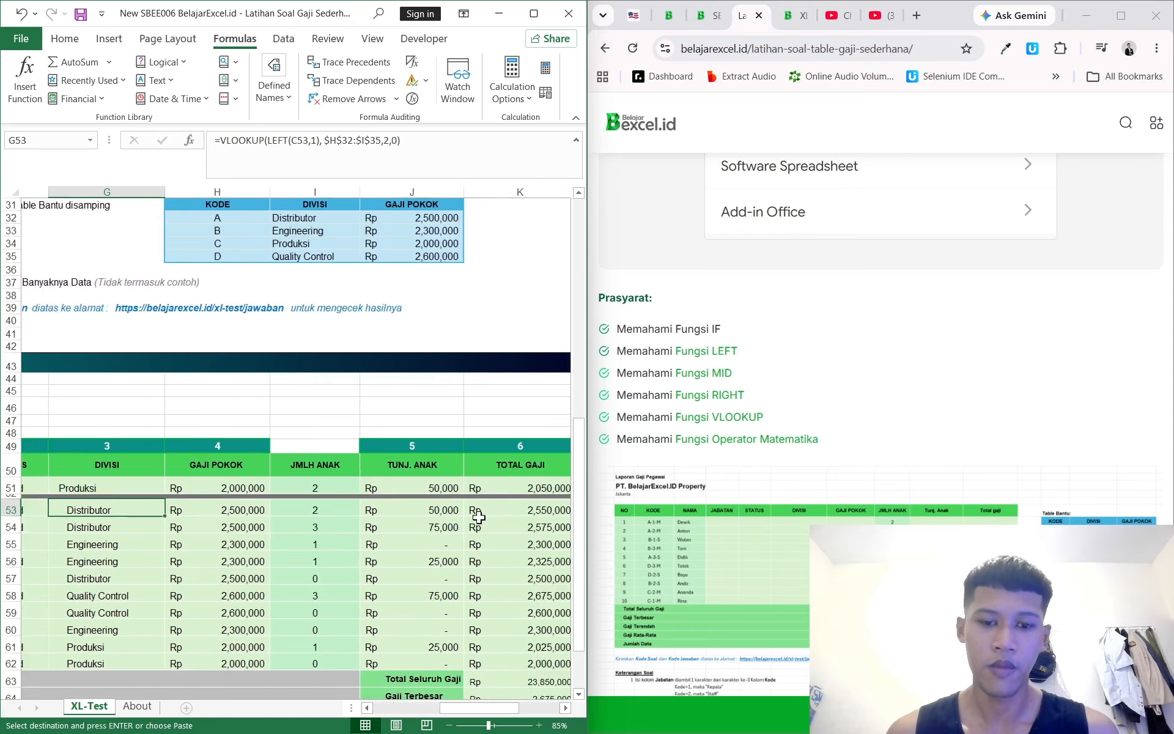
scroll(479, 516, right, 1)
scroll(493, 486, left, 1)
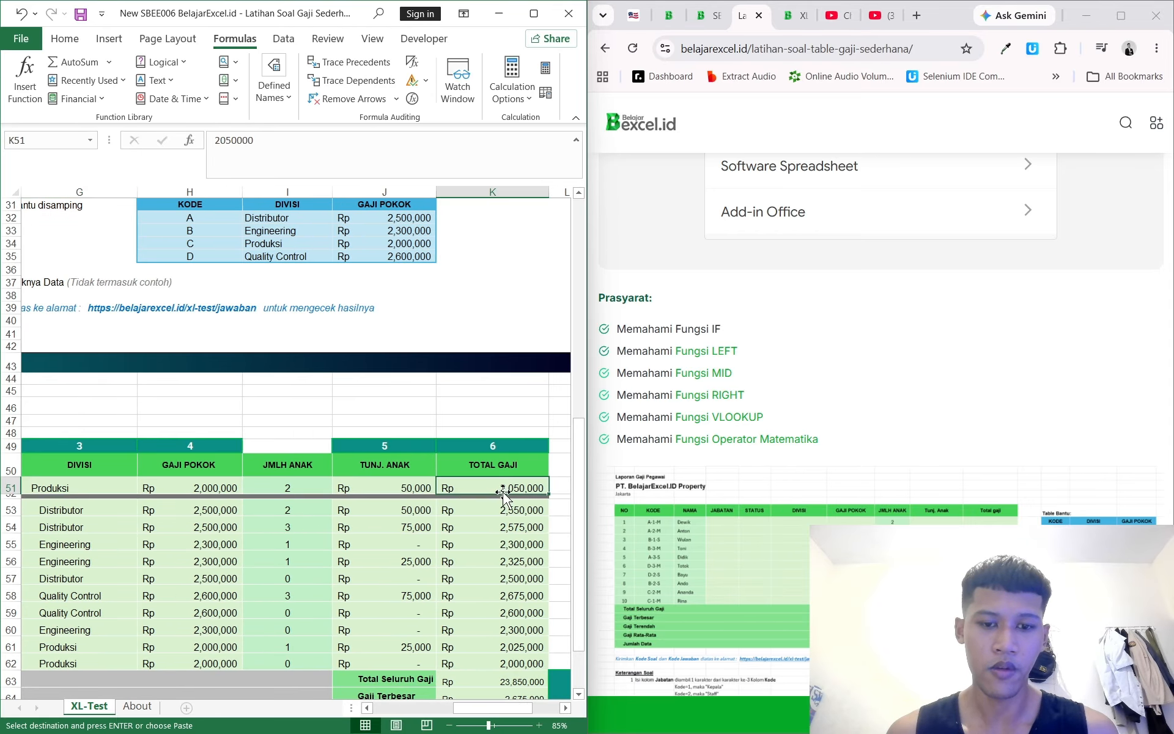
click(420, 487)
scroll(464, 497, left, 5)
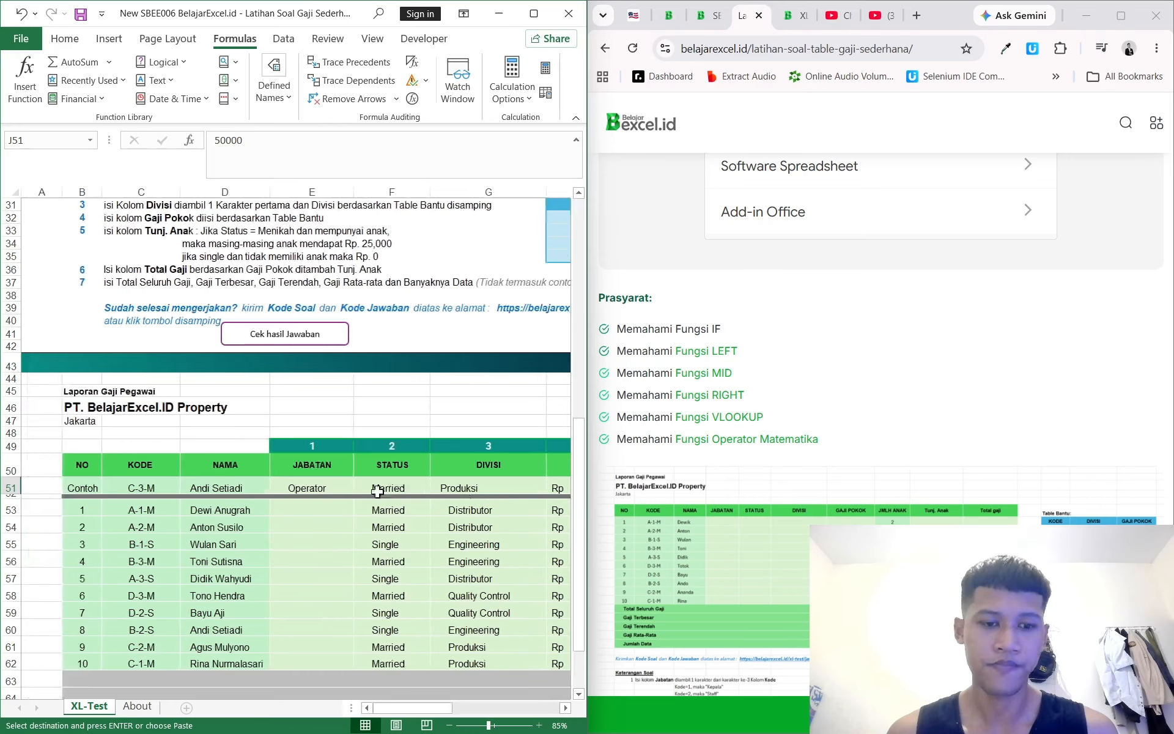
click(338, 488)
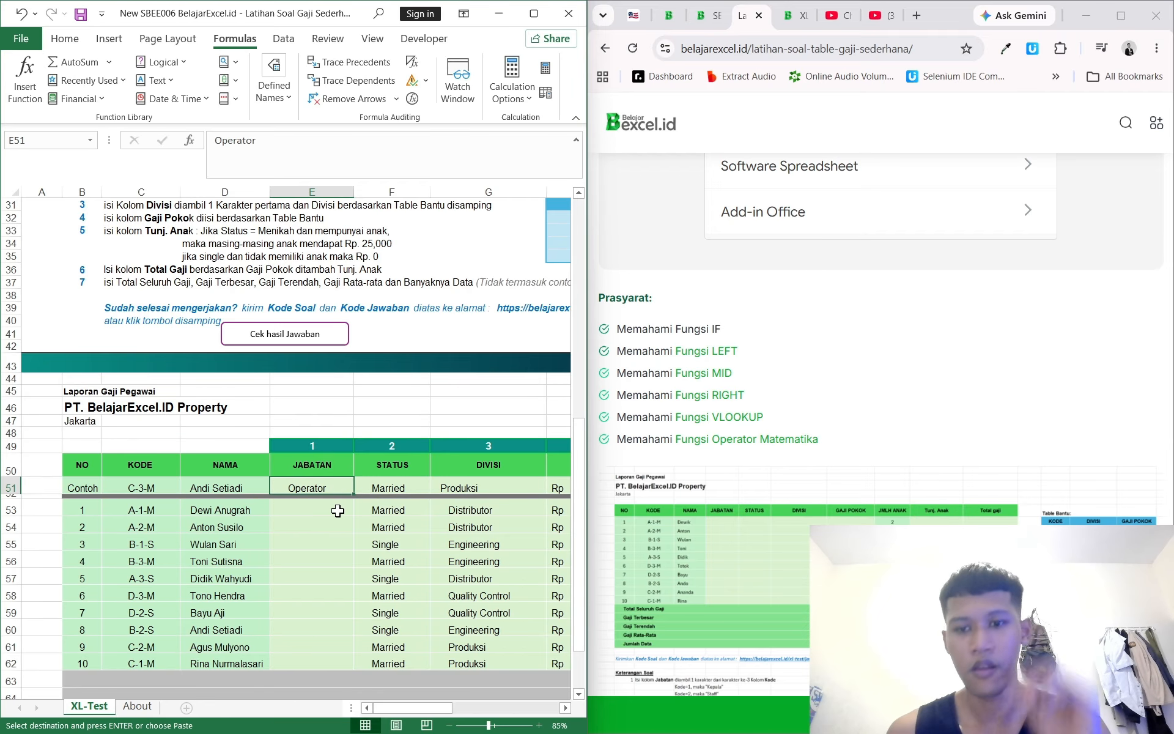
Inspect the VLOOKUP formula in G53, tracing its references to the Kode column and the Table Bantu
click(483, 511)
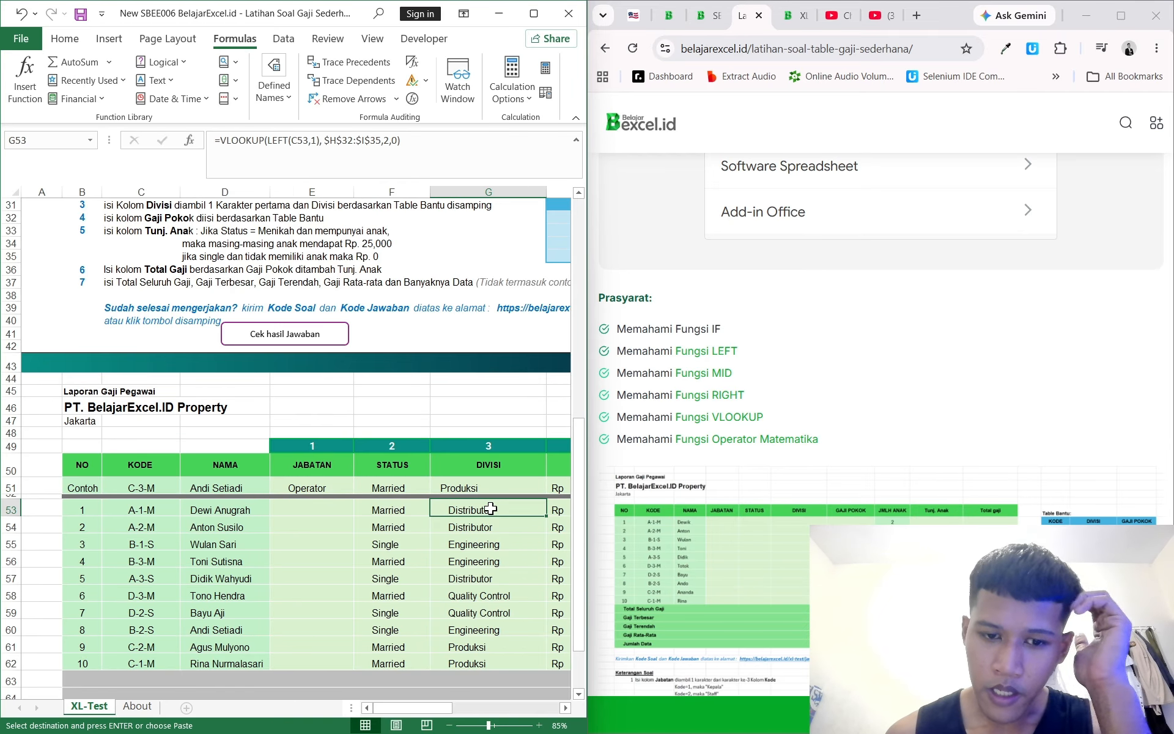
click(425, 154)
scroll(458, 471, right, 1)
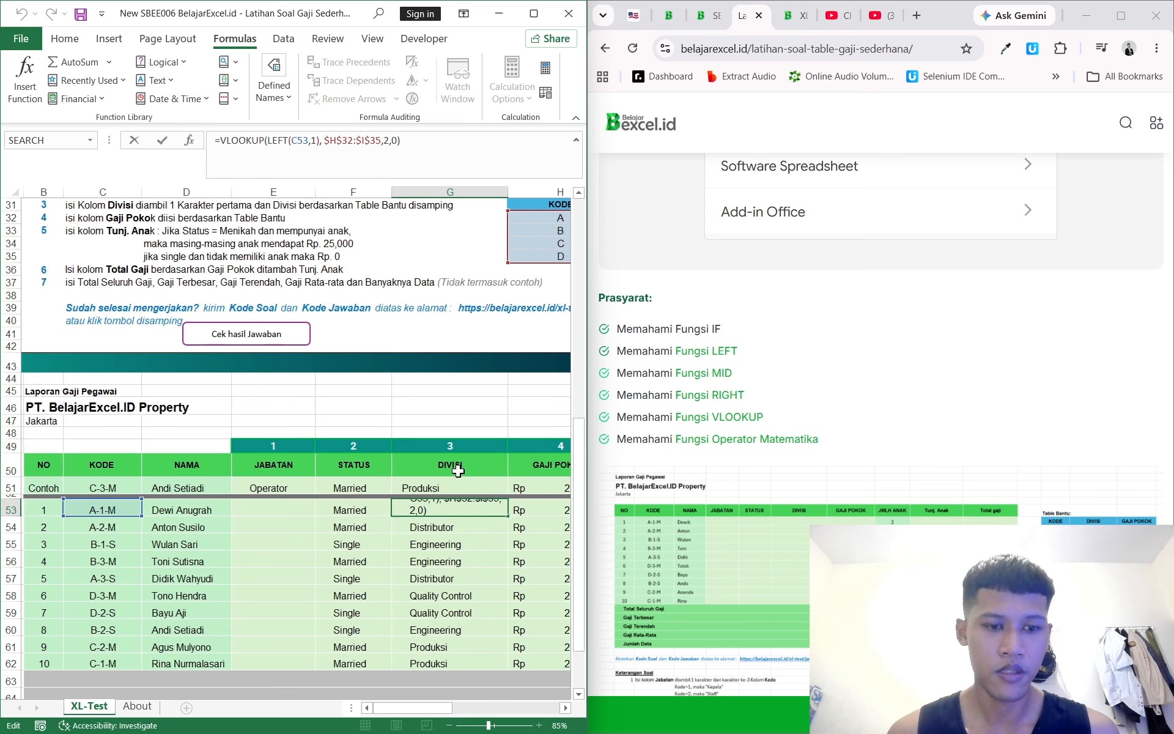
scroll(458, 471, right, 3)
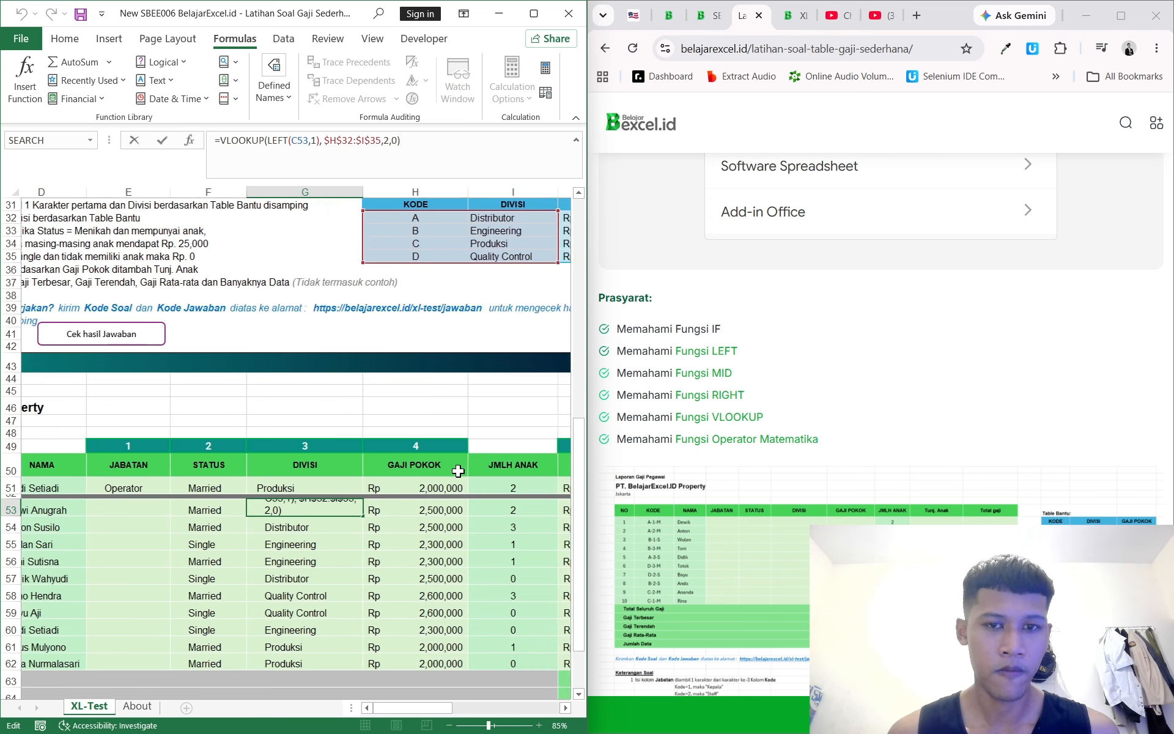
scroll(458, 471, left, 2)
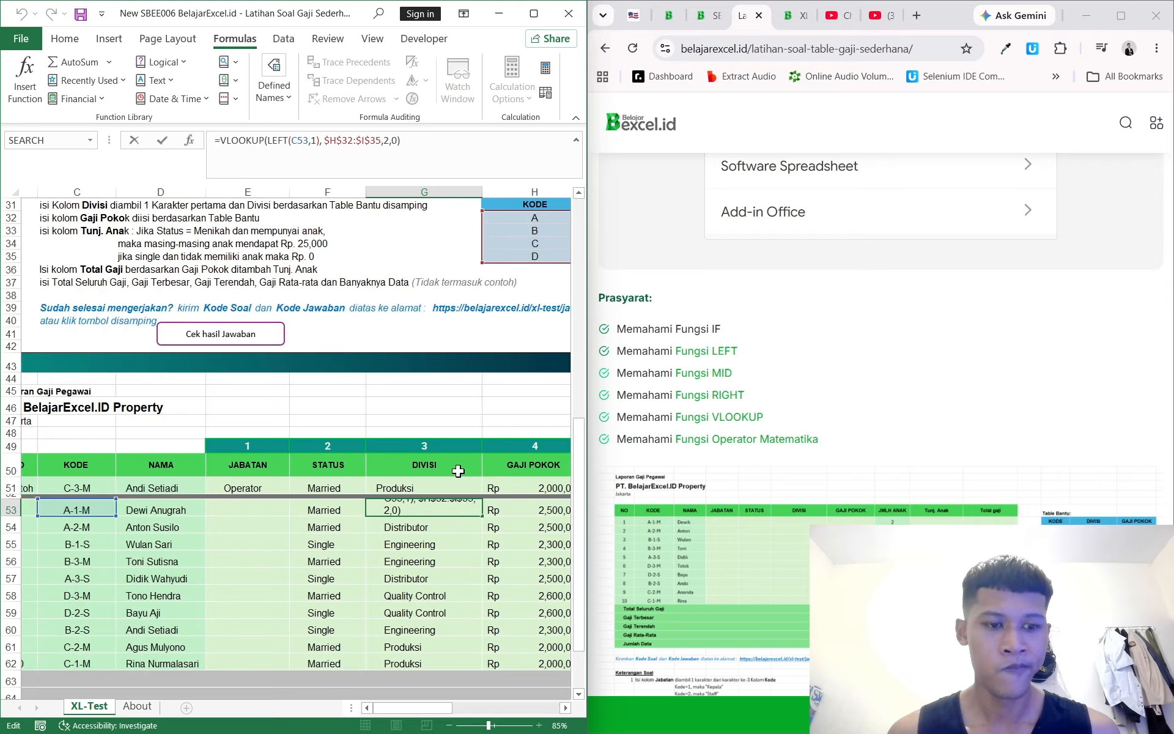
scroll(458, 471, right, 1)
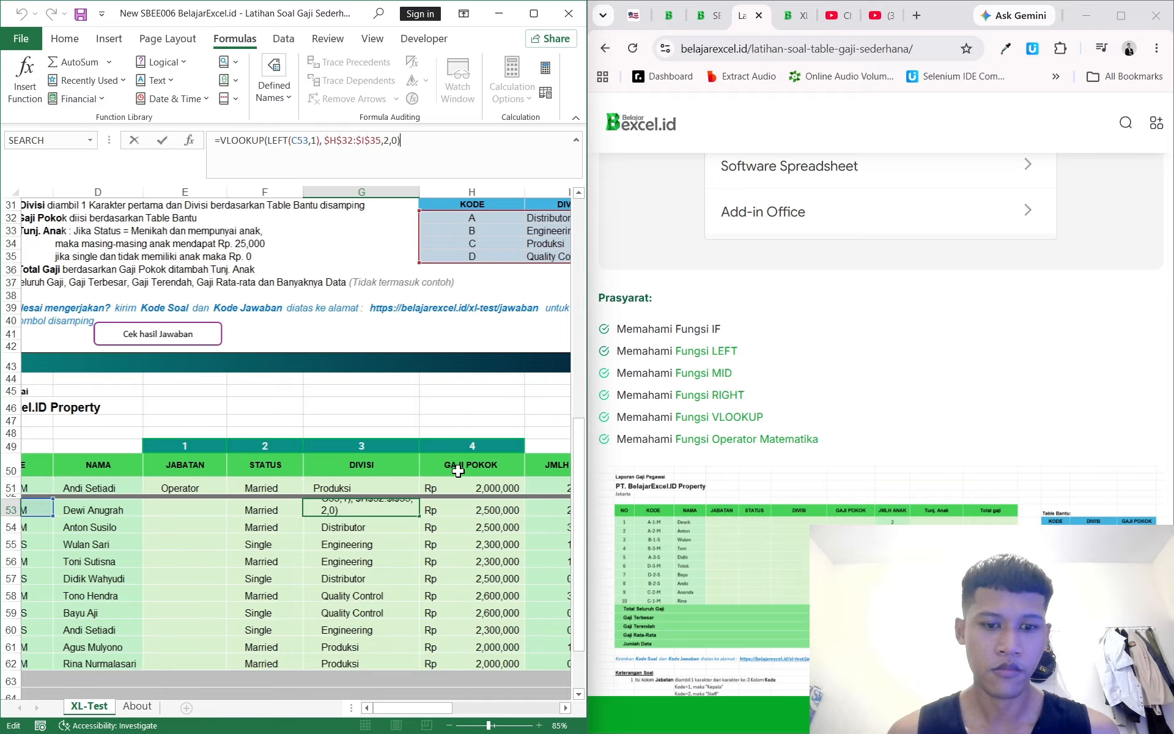
scroll(458, 471, left, 3)
scroll(458, 471, right, 1)
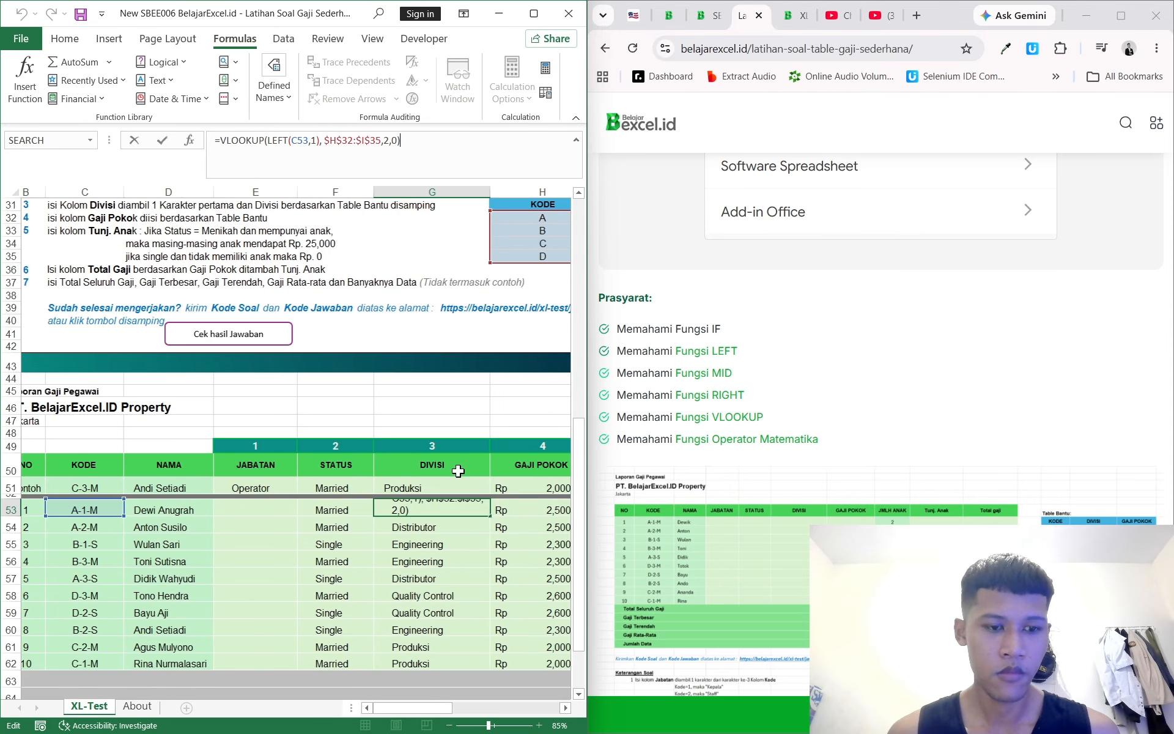
scroll(458, 471, left, 1)
click(444, 554)
click(465, 505)
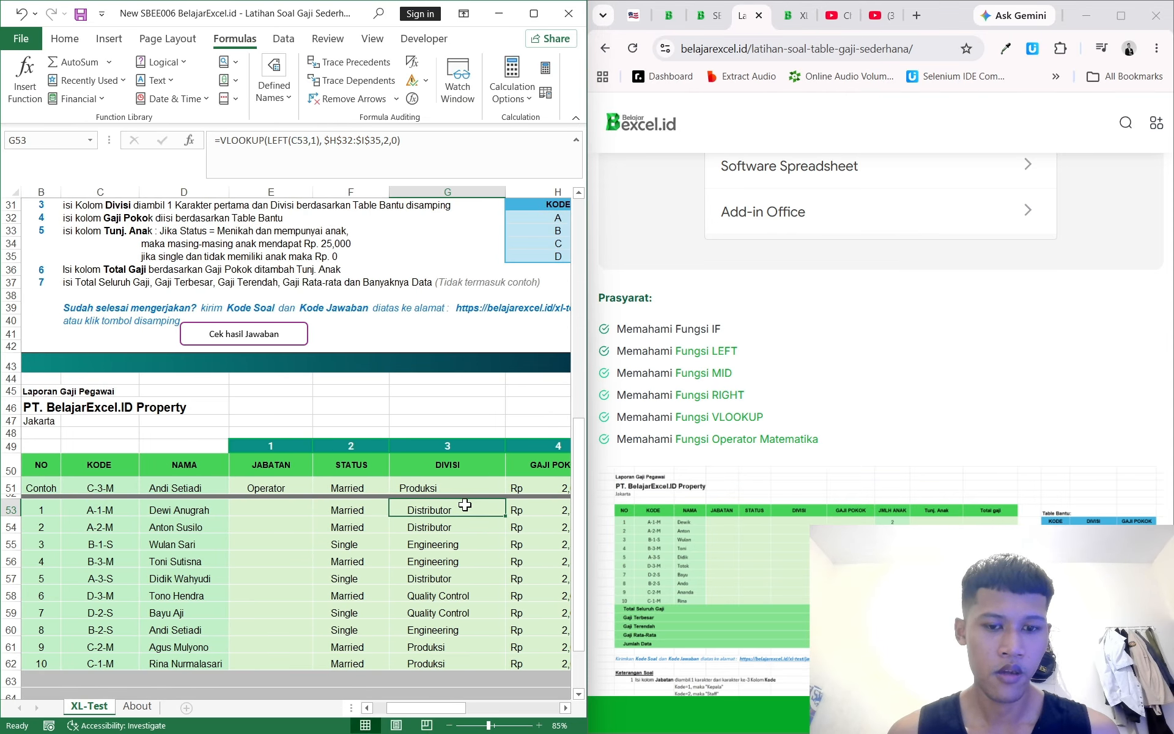
Widen the workbook window beside the browser and review the salary table down to its summary rows
scroll(465, 505, right, 1)
scroll(464, 505, right, 3)
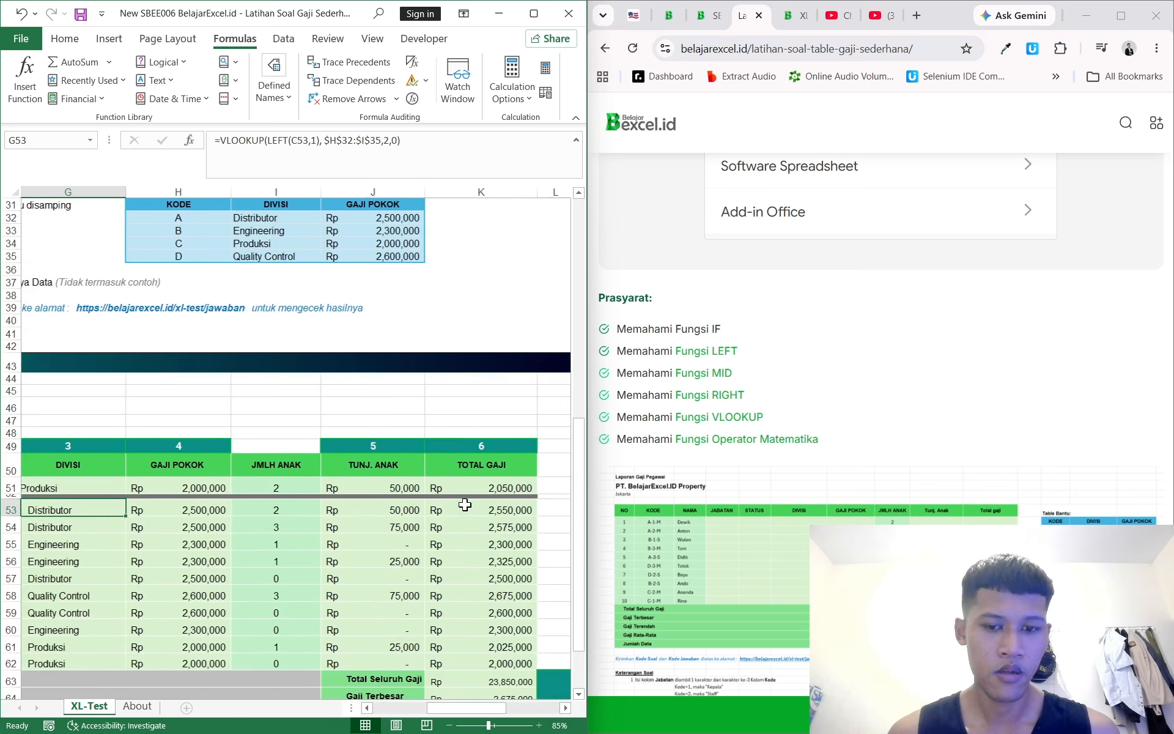
scroll(465, 505, left, 5)
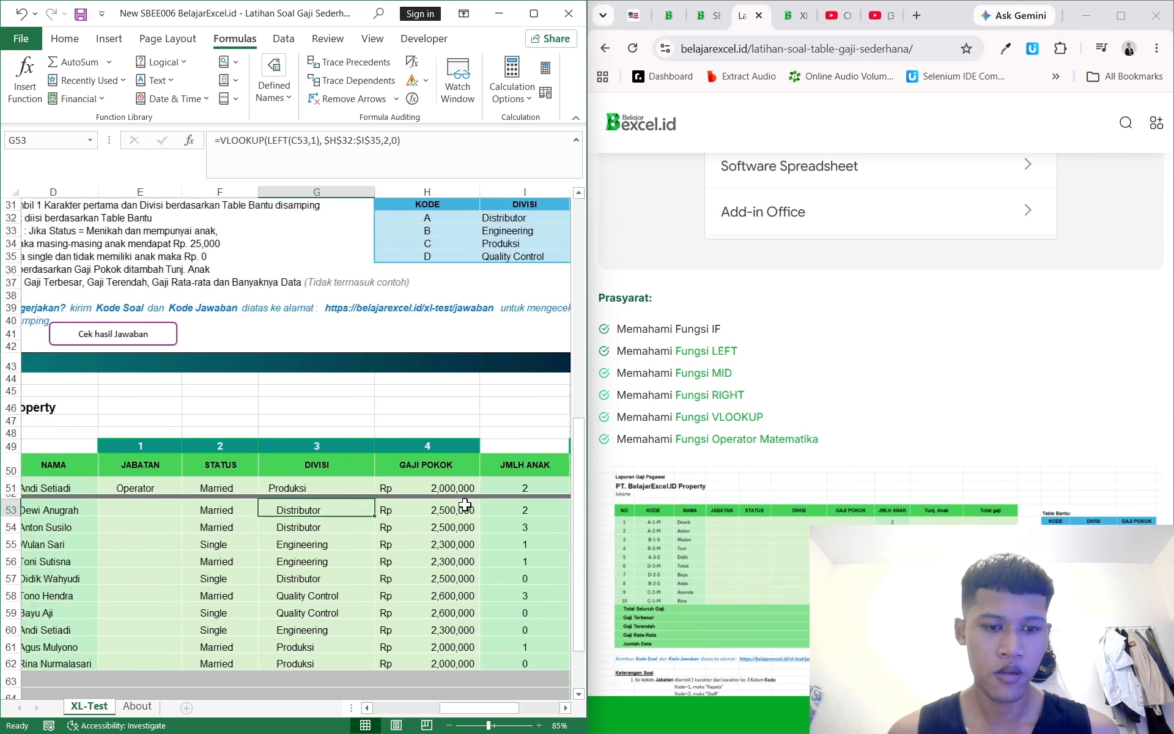
scroll(465, 505, right, 1)
drag(588, 338, 771, 339)
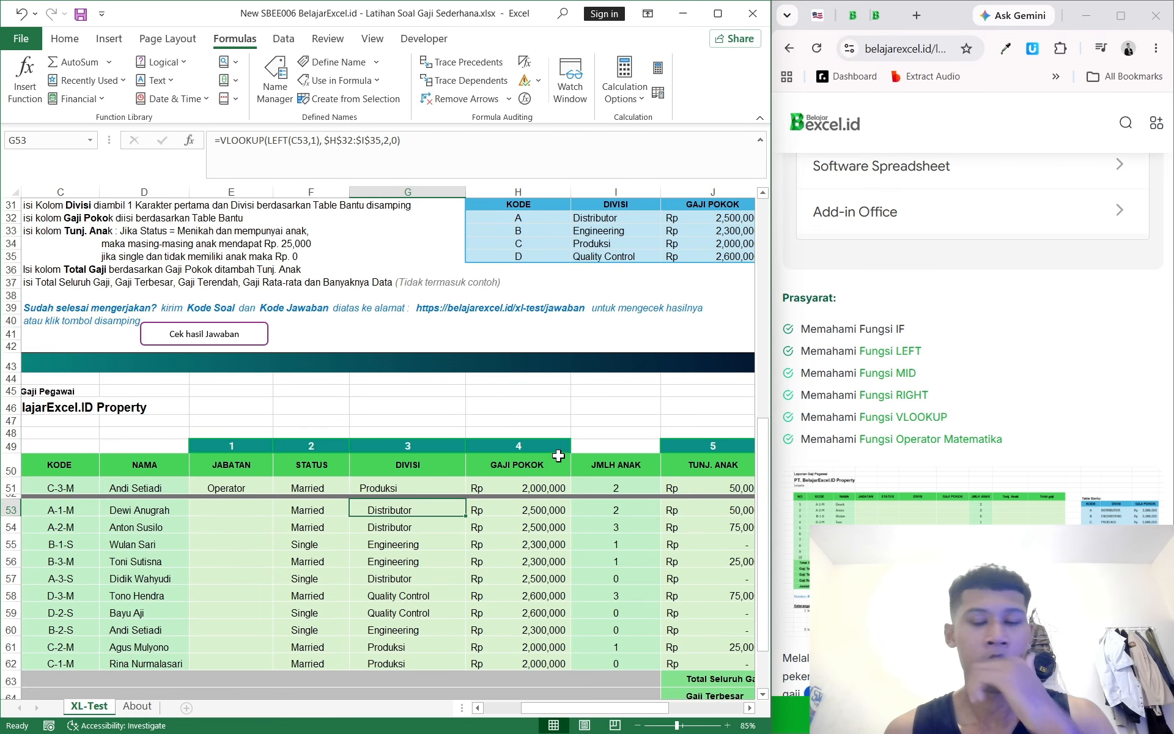
scroll(568, 432, down, 2)
scroll(568, 433, down, 2)
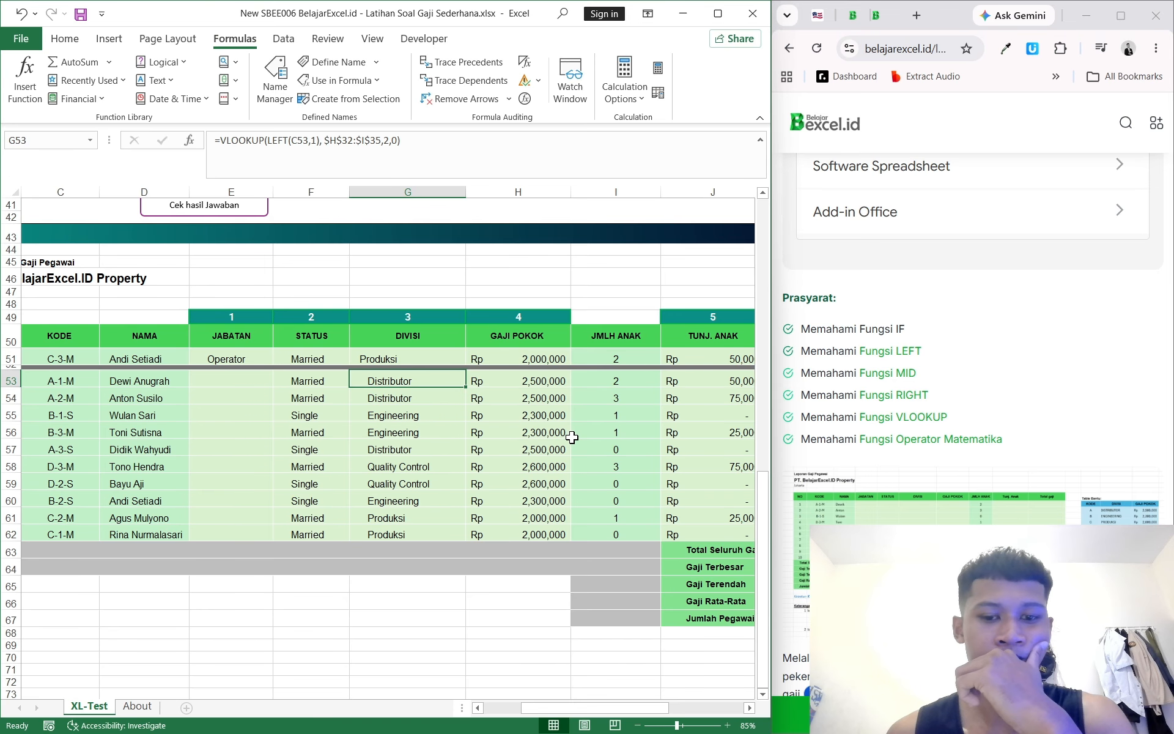
scroll(568, 450, down, 2)
scroll(567, 450, up, 2)
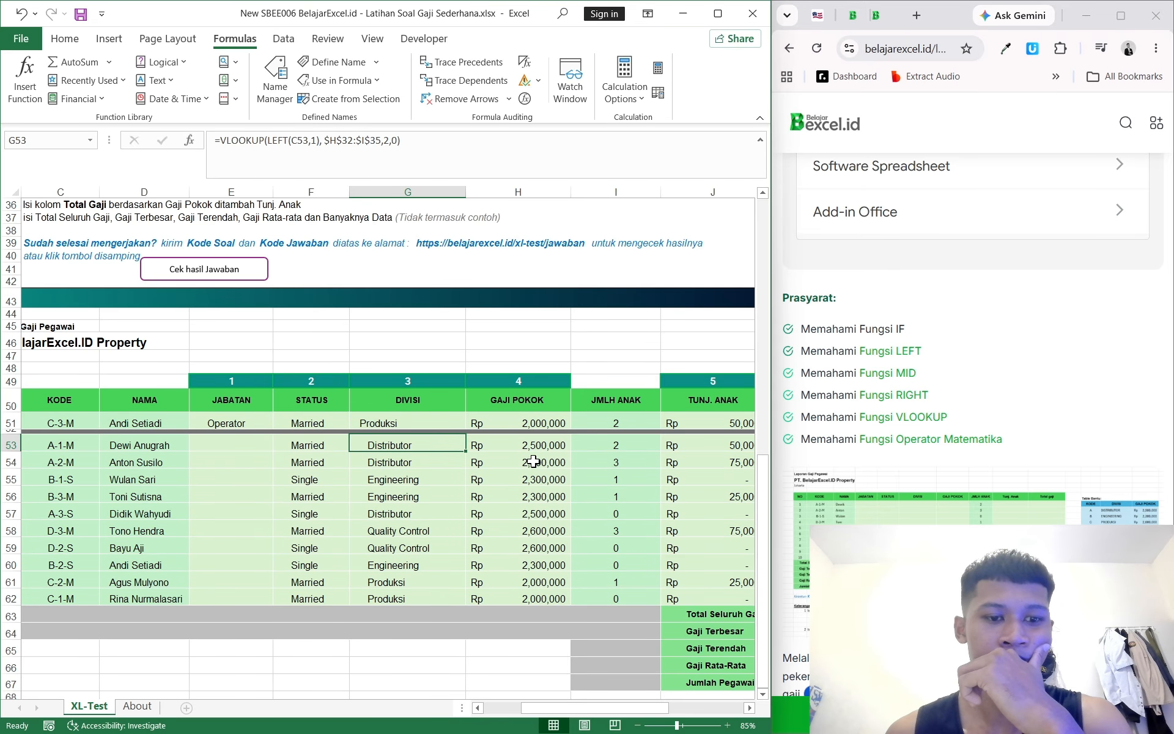
Set the range_lookup argument of the Divisi VLOOKUP in G53 to 1 and fill the formula down to G62
click(221, 446)
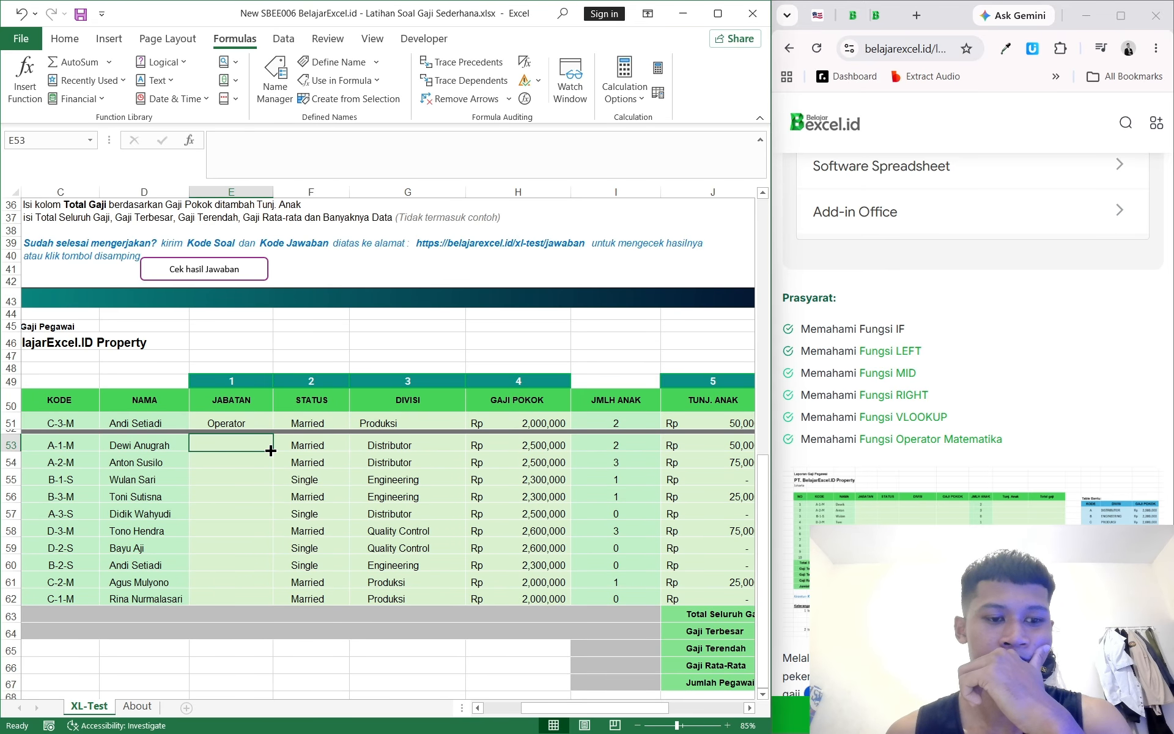
click(434, 443)
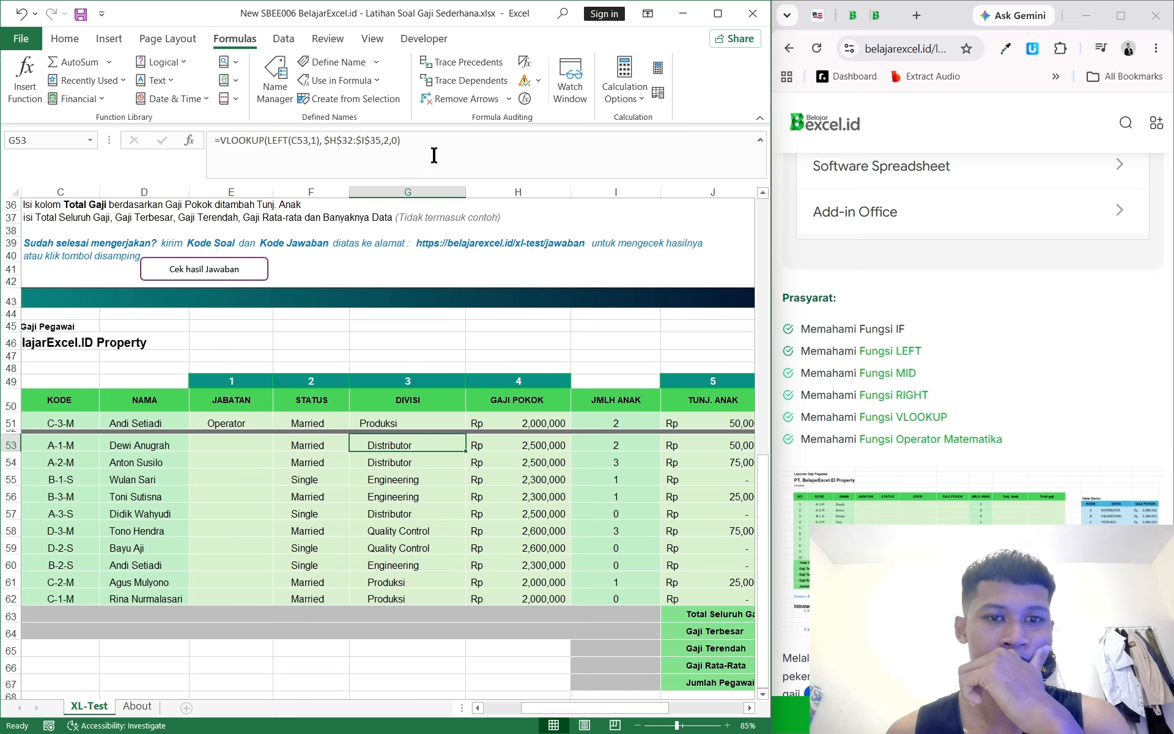
click(460, 161)
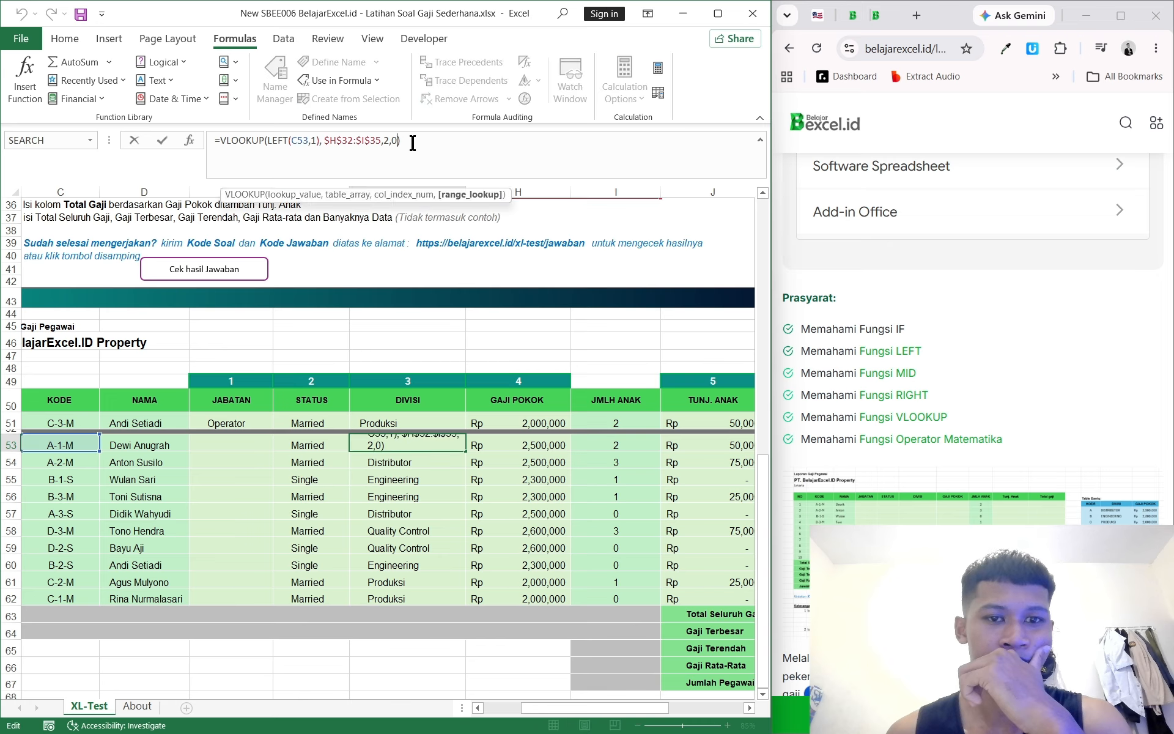
key(Return)
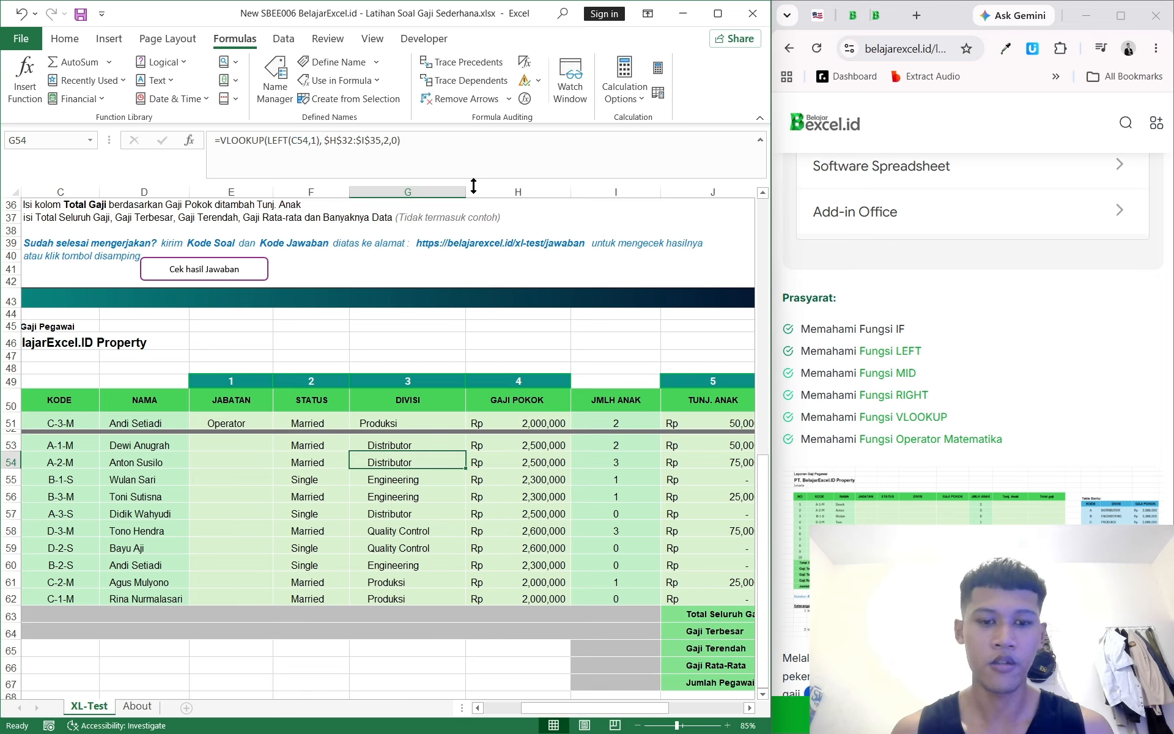
click(389, 446)
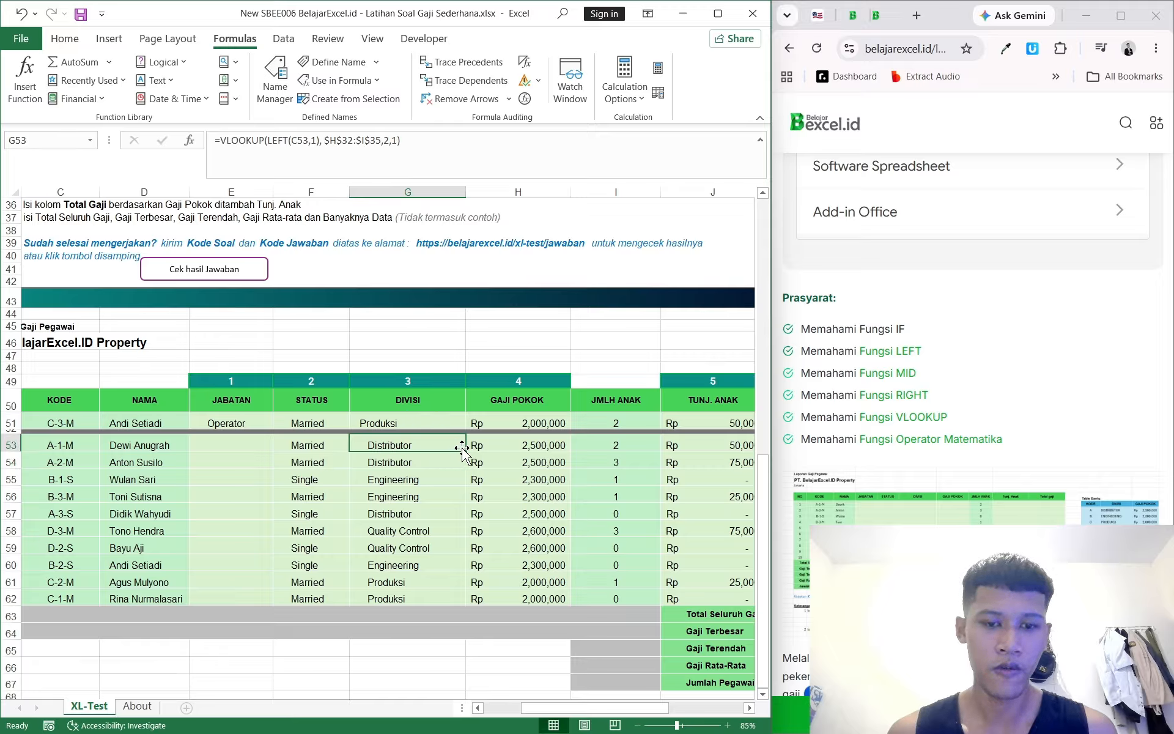
drag(466, 452, 467, 605)
Check the filled Divisi formulas in G61, G60 and G59 against the question text and the Table Bantu
click(437, 576)
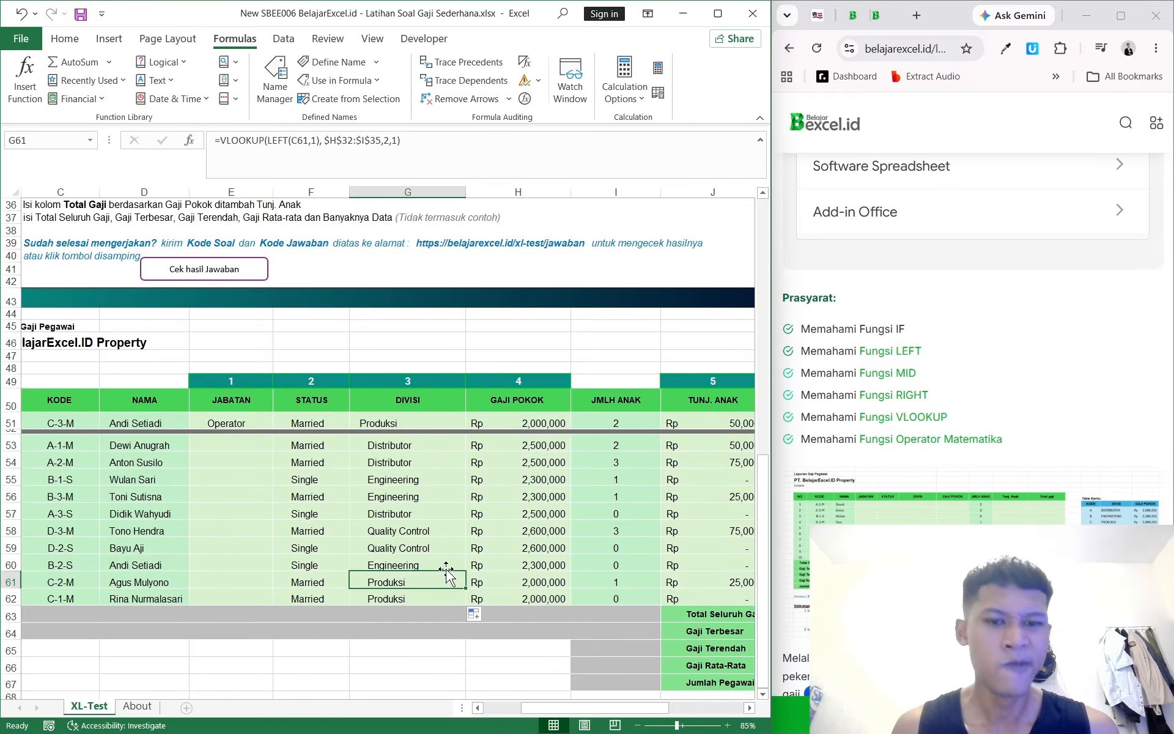
scroll(534, 467, up, 3)
scroll(638, 318, down, 2)
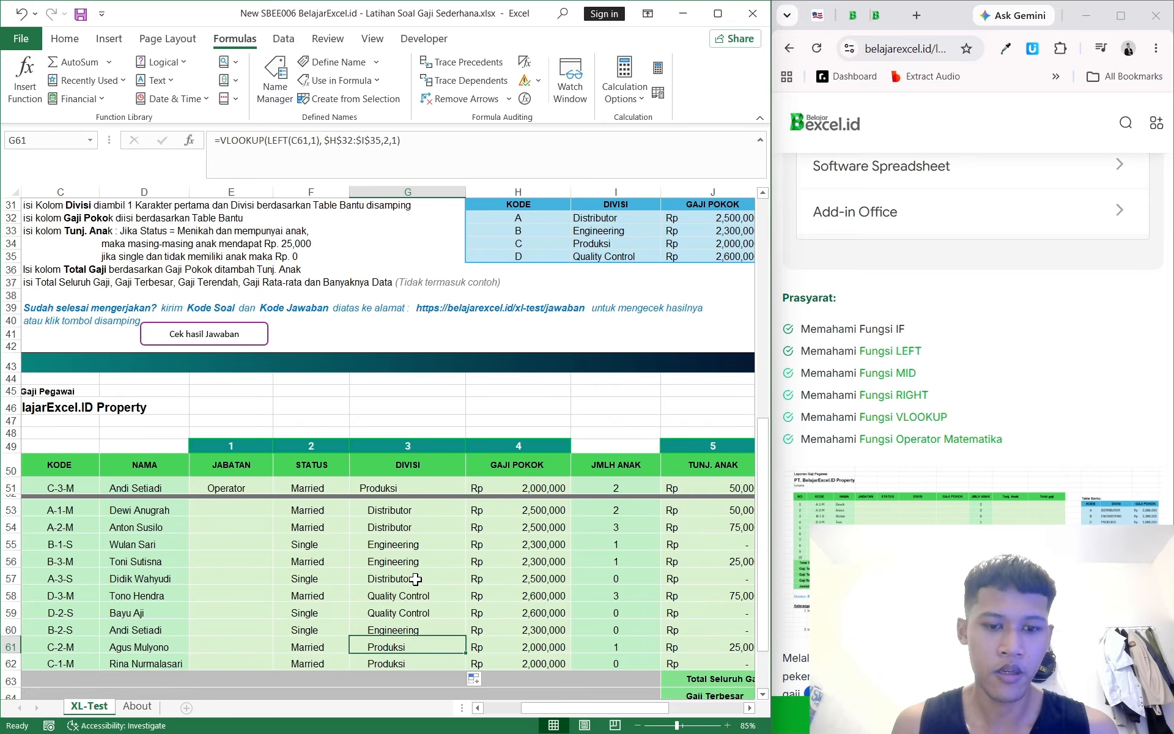
click(425, 629)
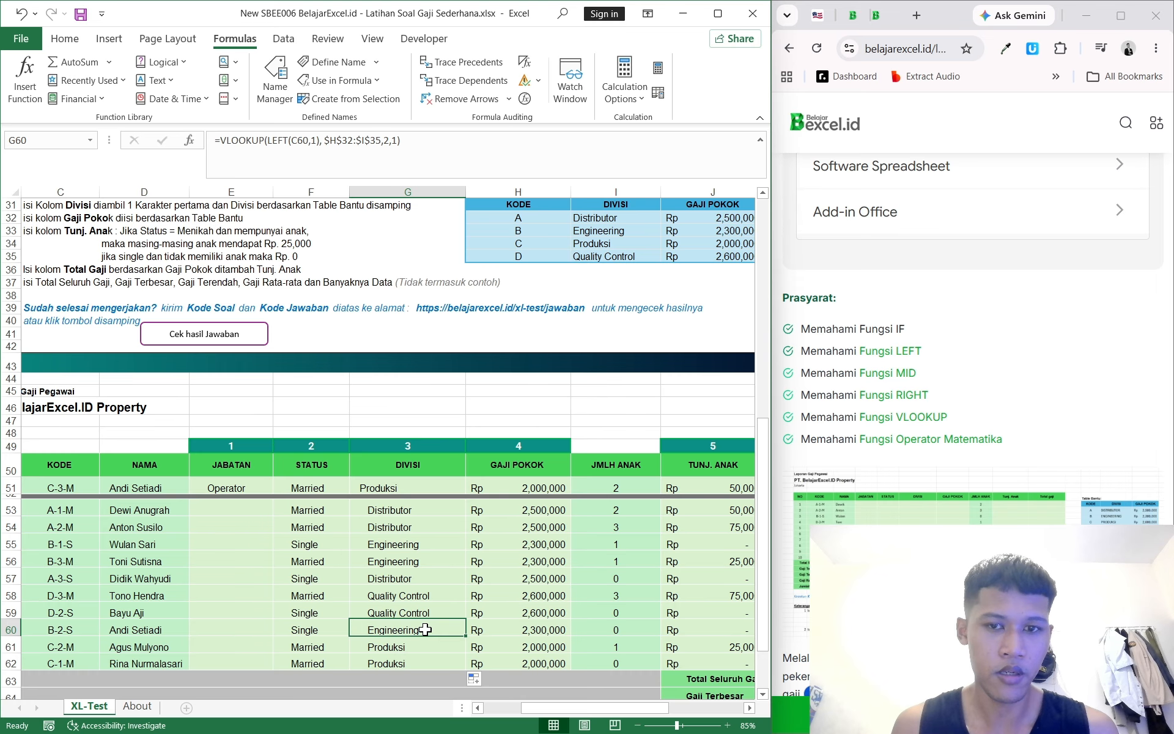
click(426, 611)
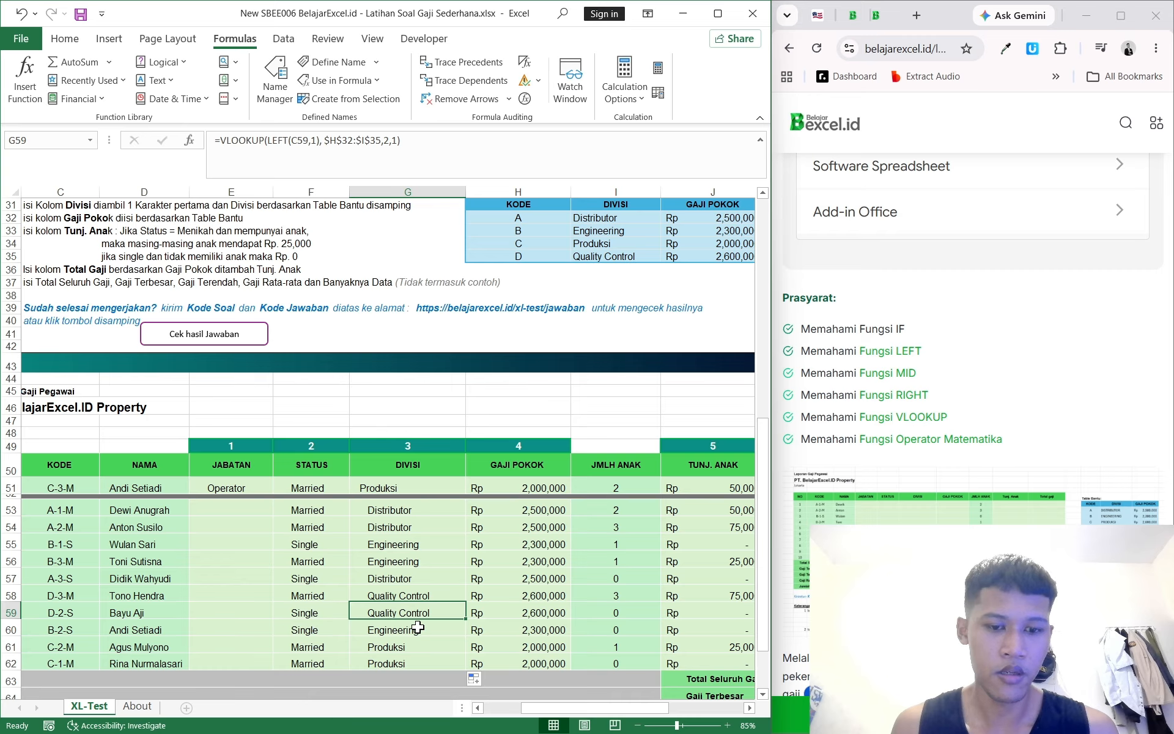
Extend the table array of the Divisi VLOOKUP in G53 to $H$32:$J$35 and fill the formula down to G62
click(424, 509)
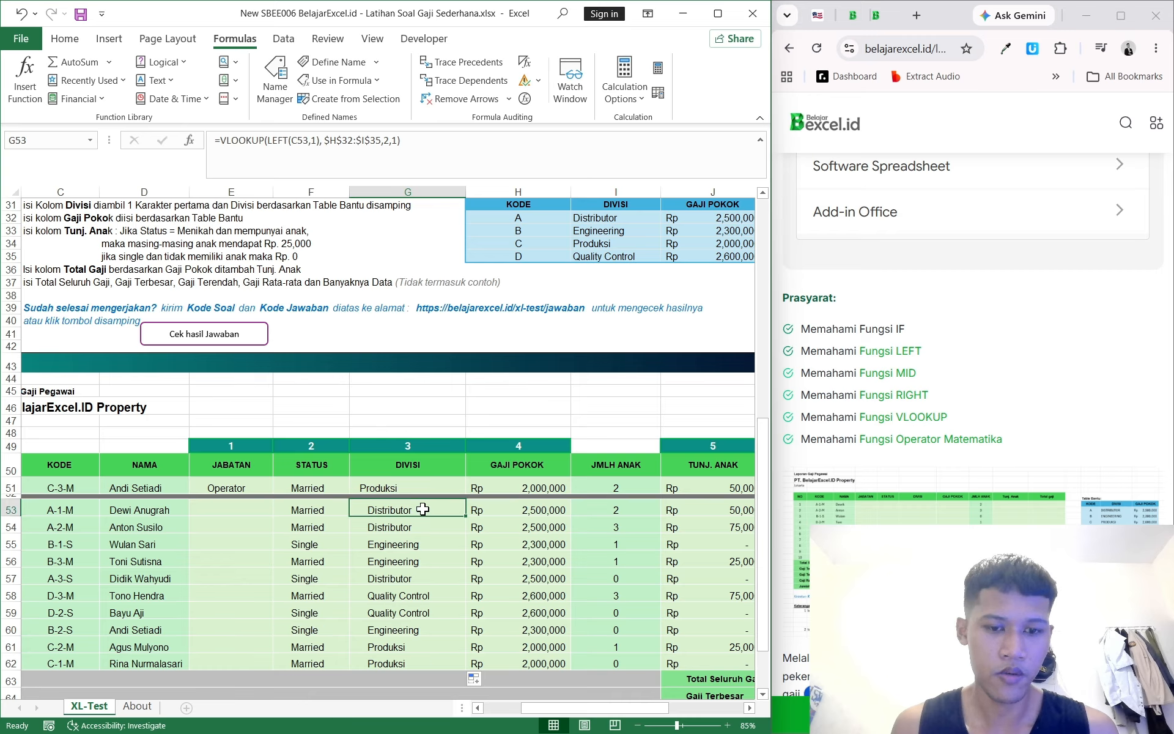
click(395, 140)
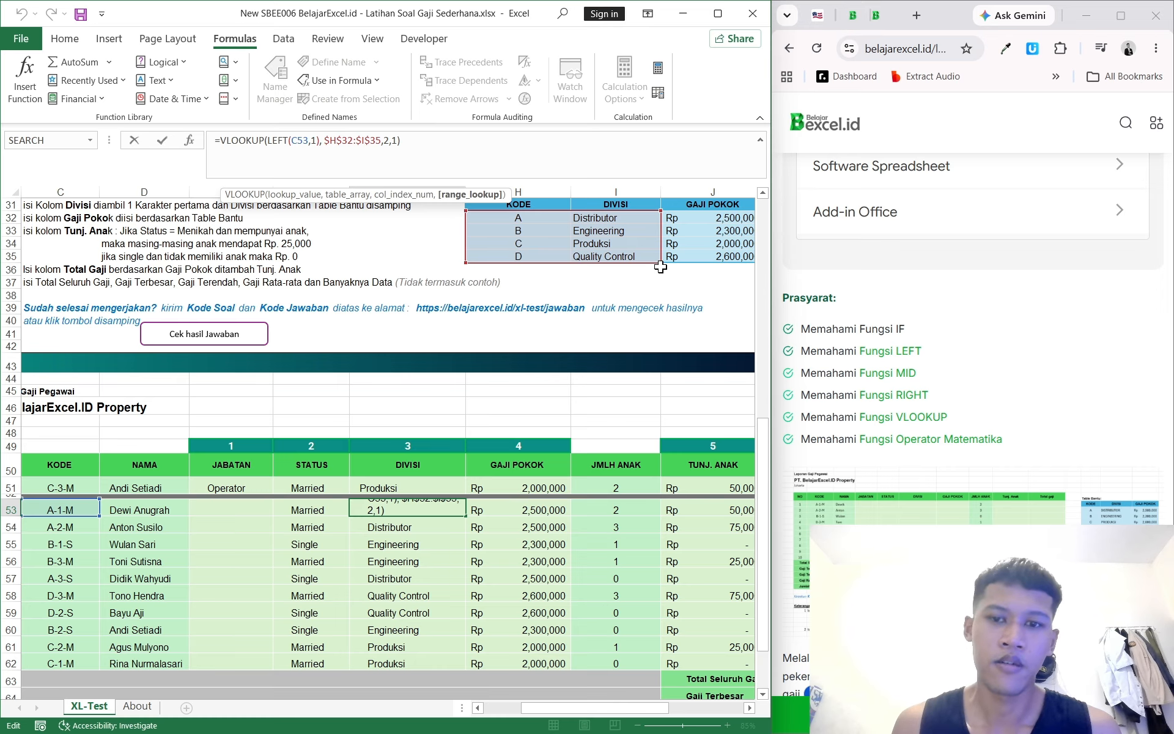
drag(661, 264, 529, 262)
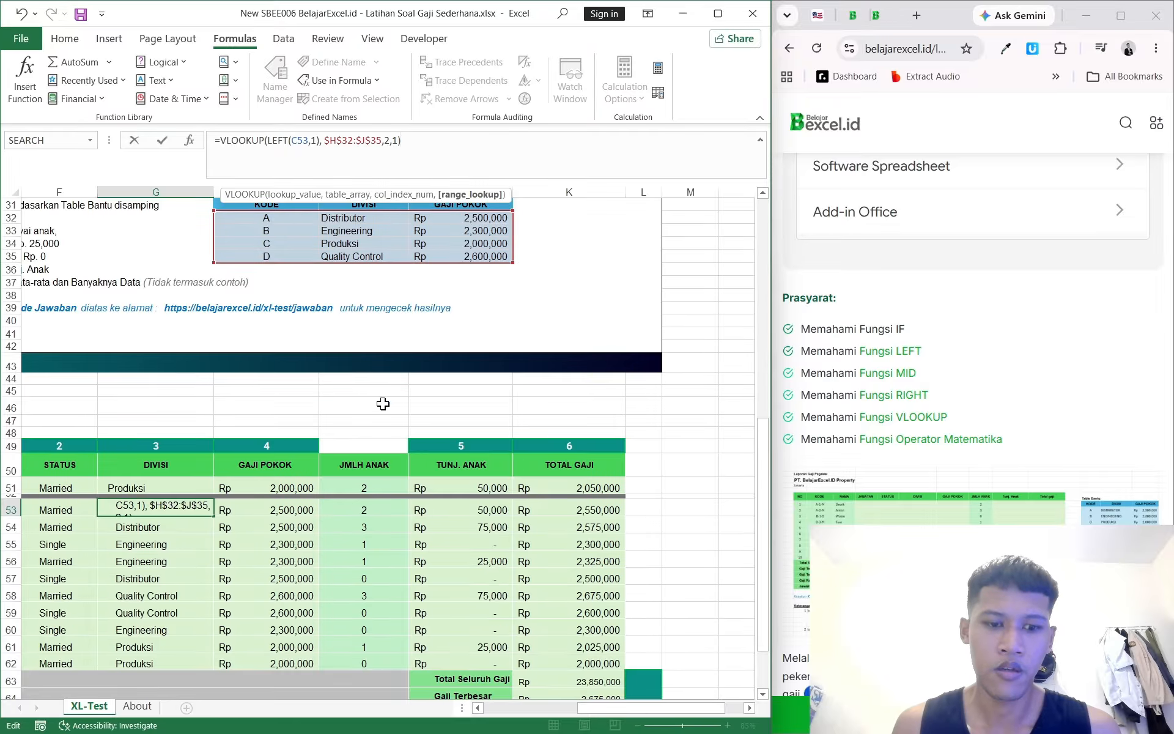
key(Return)
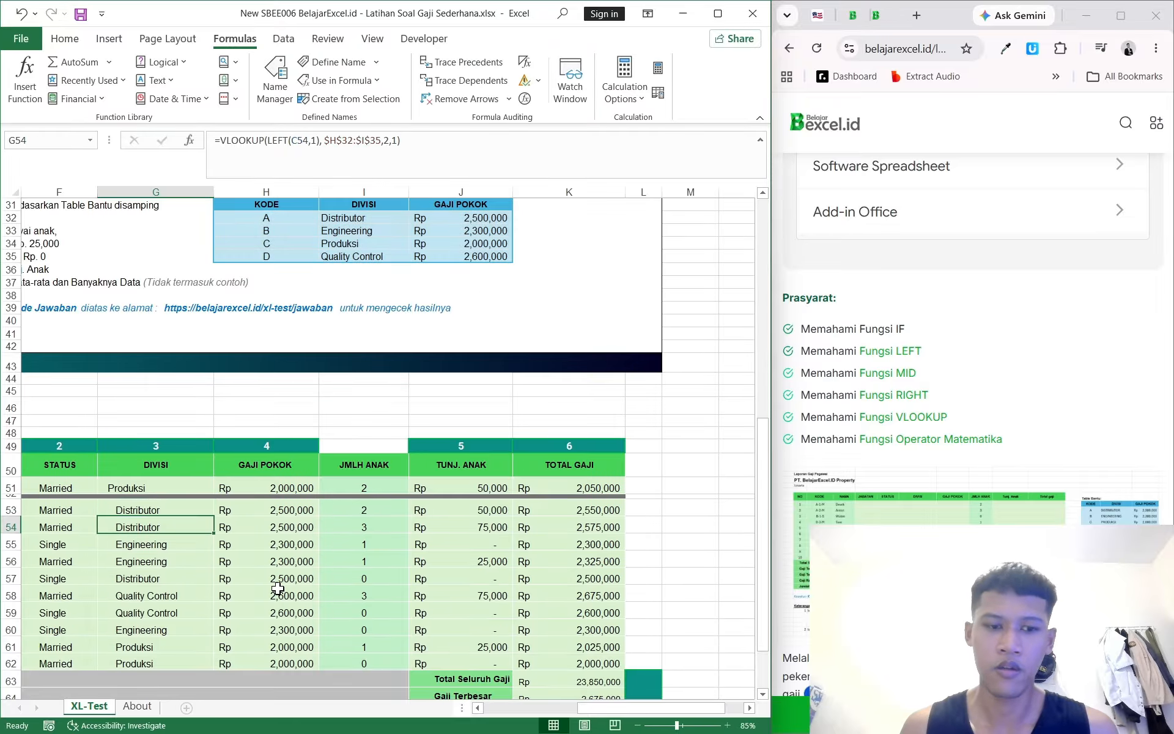
click(173, 508)
double_click(213, 516)
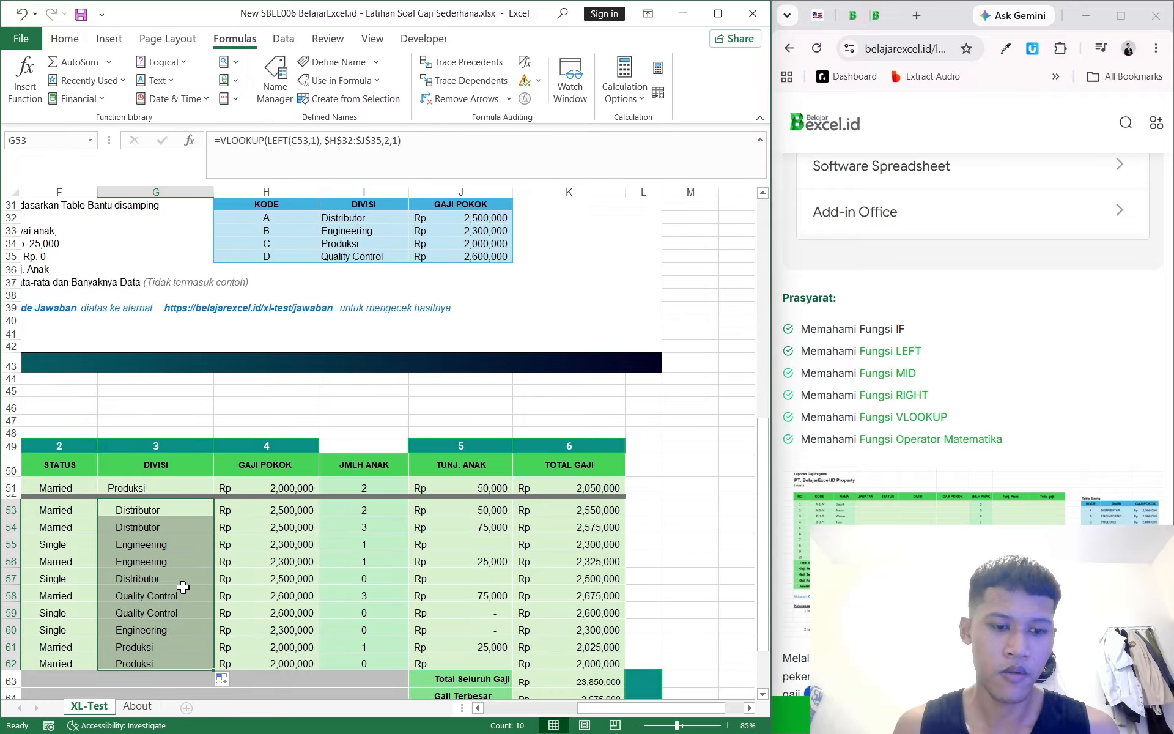
click(159, 580)
Copy the generated answer code from the Kode Jawaban cell G17
scroll(328, 400, up, 8)
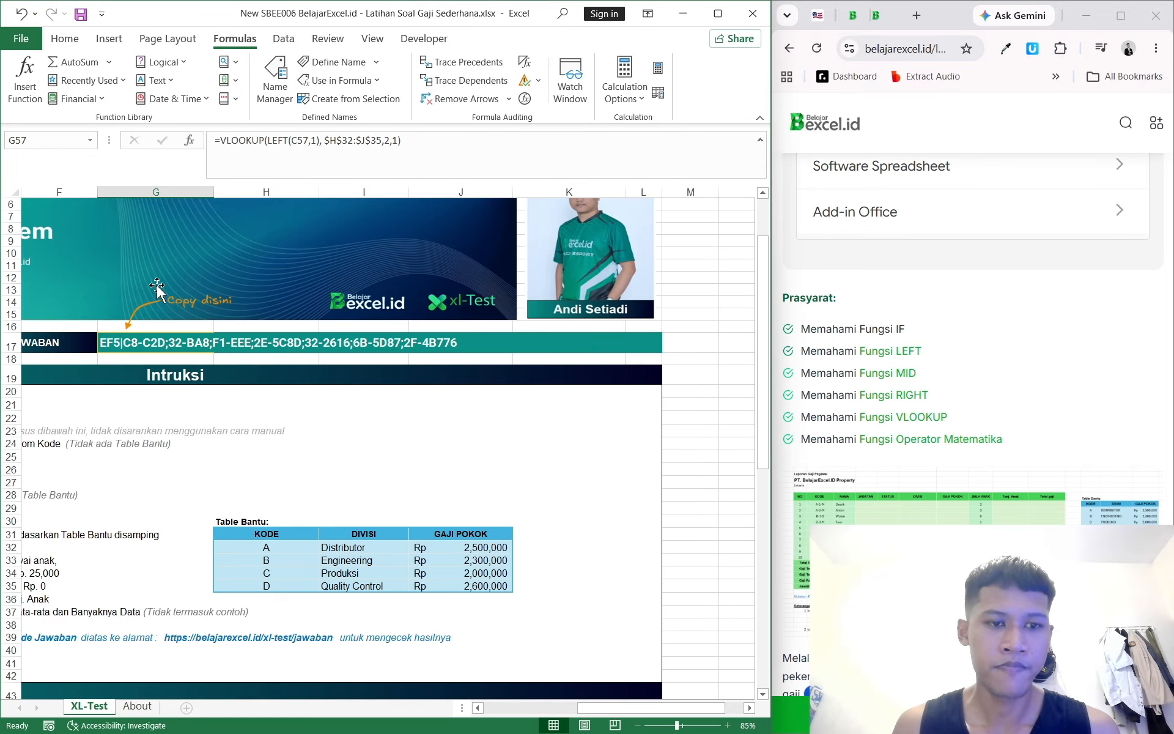
click(153, 288)
click(138, 341)
key(ctrl+c)
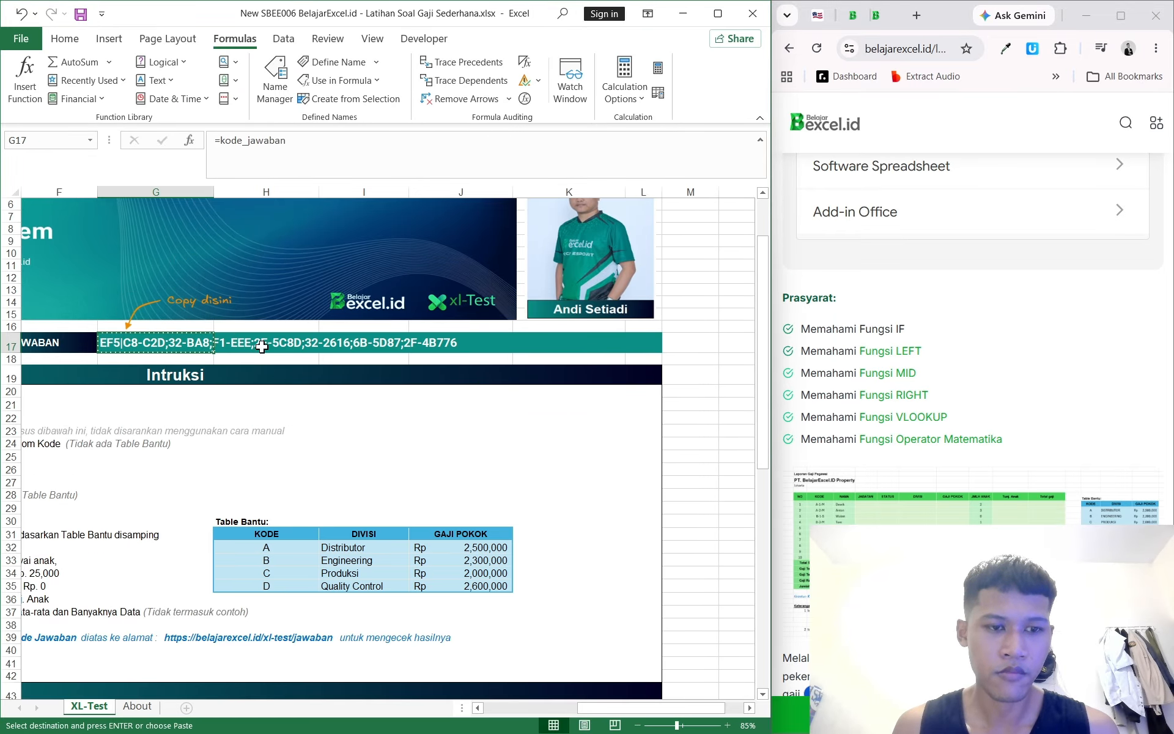
Switch to the browser and submit the copied answer code for SBEE006 on the belajarexcel.id answer-checking page
click(879, 13)
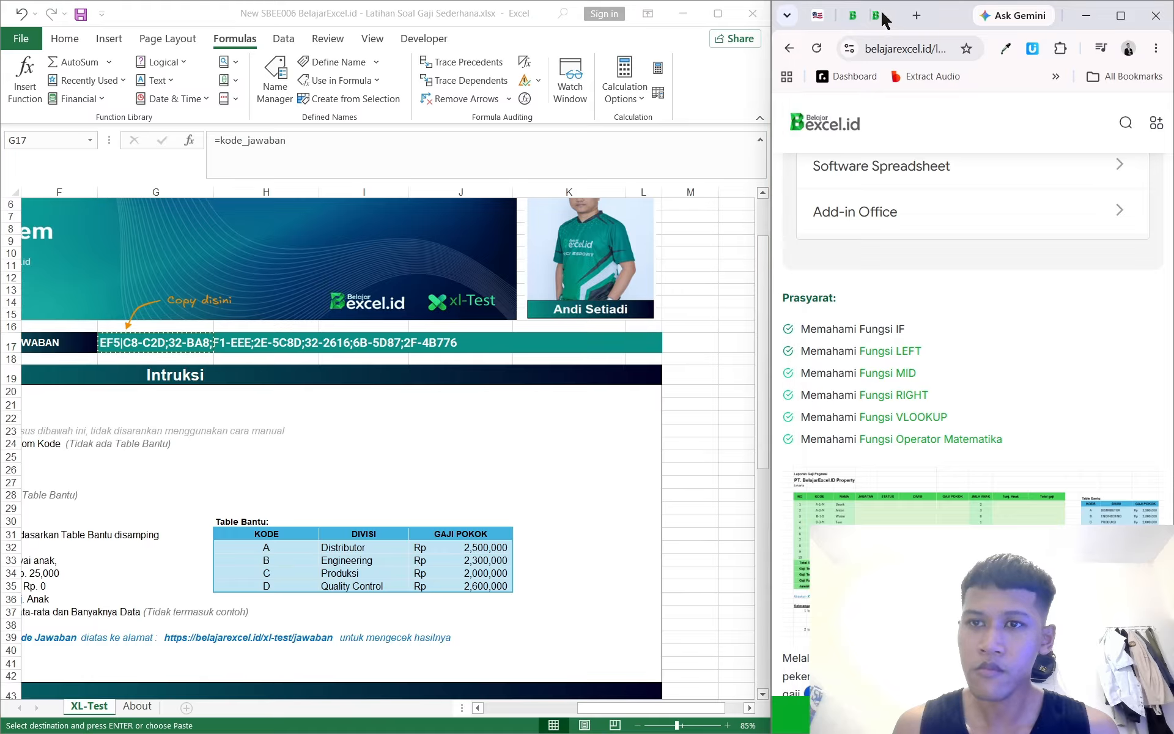
click(847, 20)
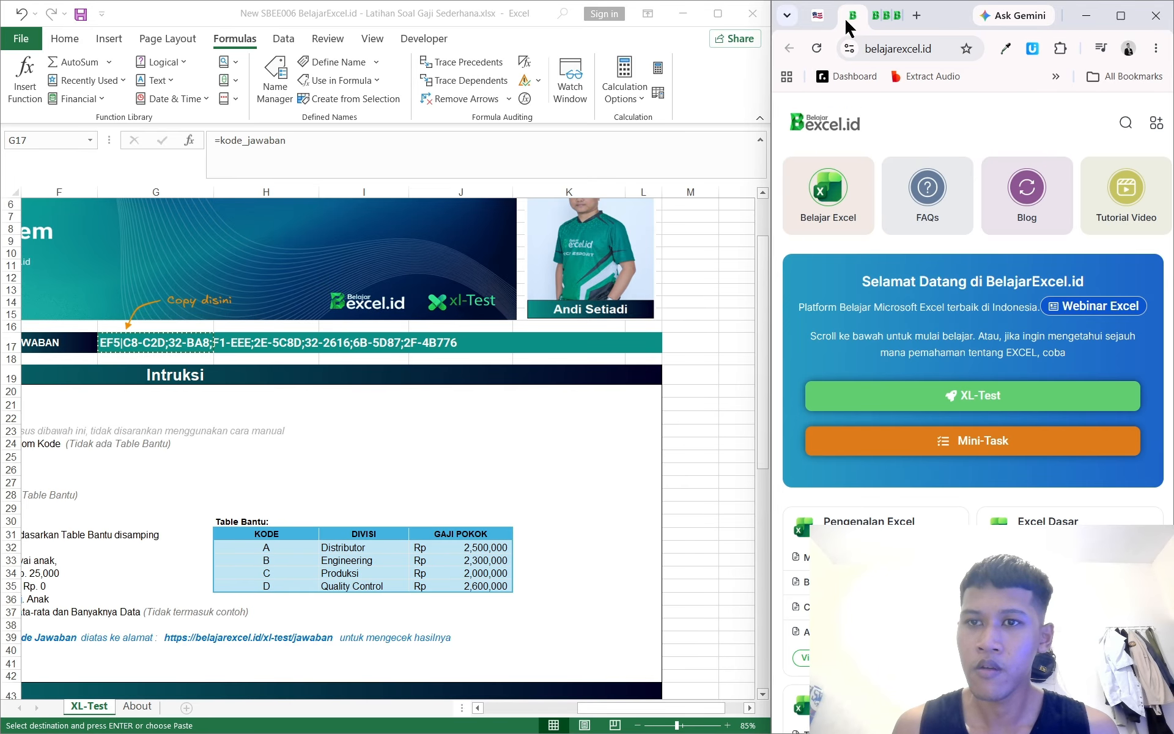
click(897, 19)
scroll(918, 486, down, 5)
click(924, 337)
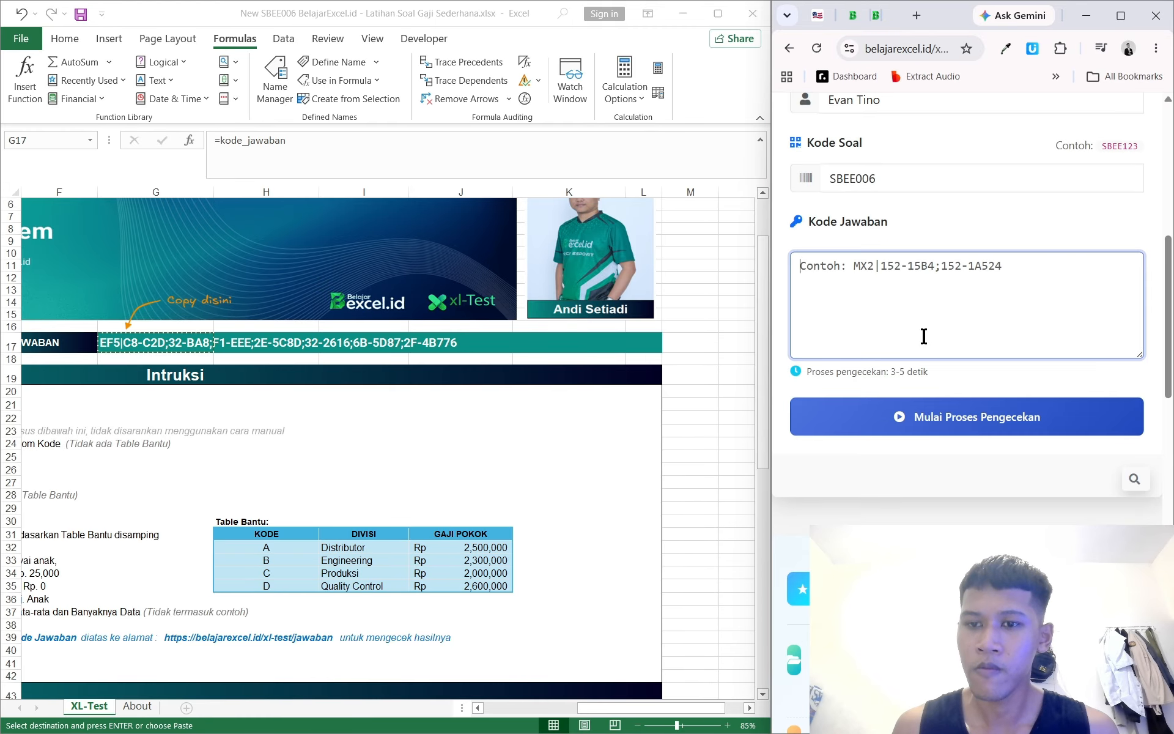
key(ctrl+v)
click(942, 428)
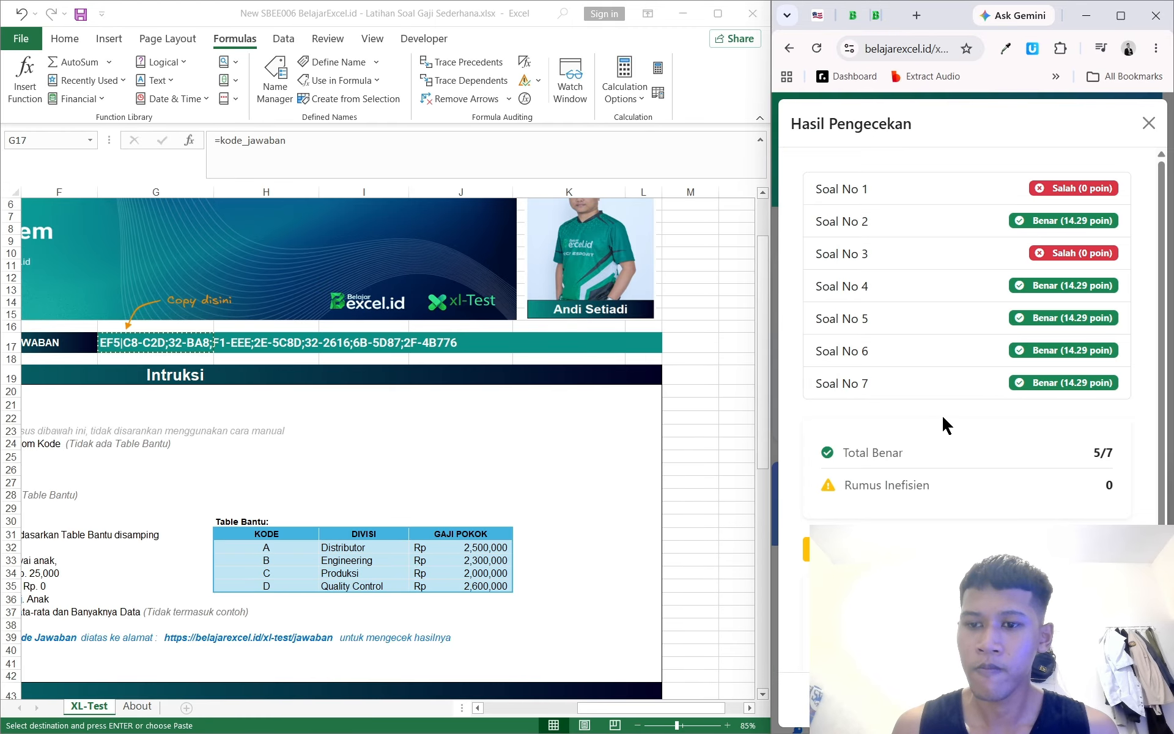
Close the check results, paste the copied answer code into Kode Jawaban again and rerun the check
click(1148, 122)
scroll(926, 495, down, 5)
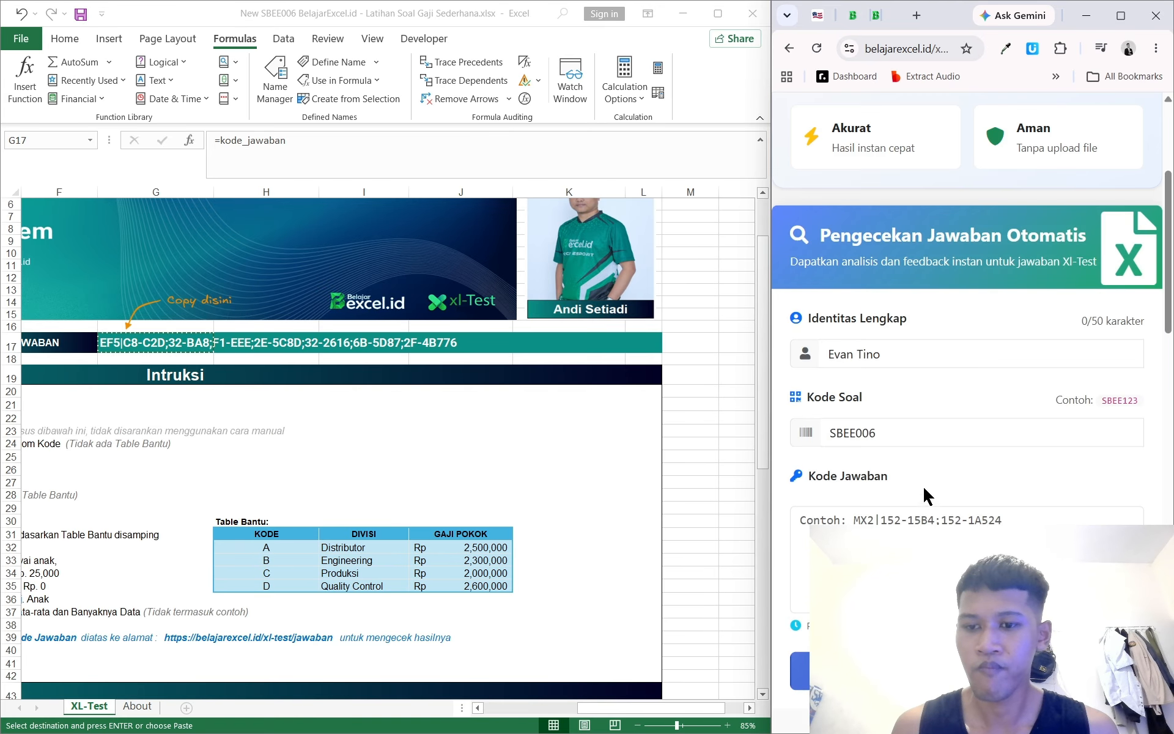
click(932, 553)
key(ctrl+v)
click(953, 671)
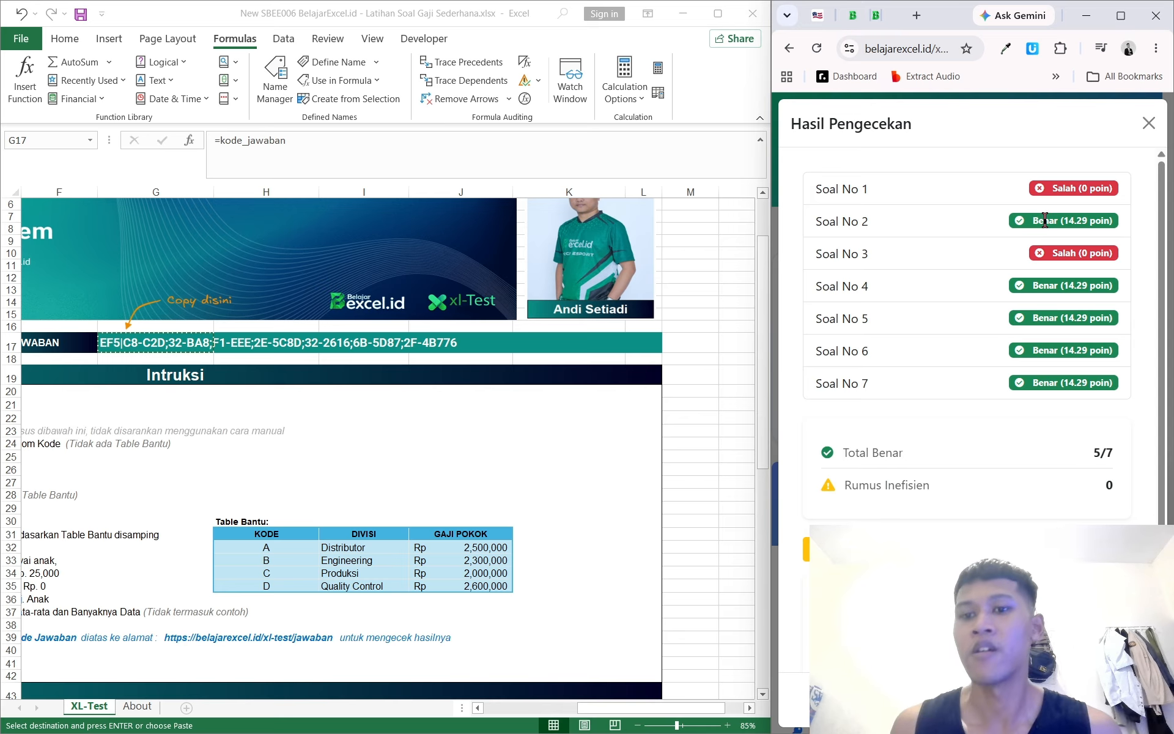
Return to the Excel workbook and compare the Jabatan and Divisi columns with the question instructions and the Table Bantu
scroll(426, 590, down, 7)
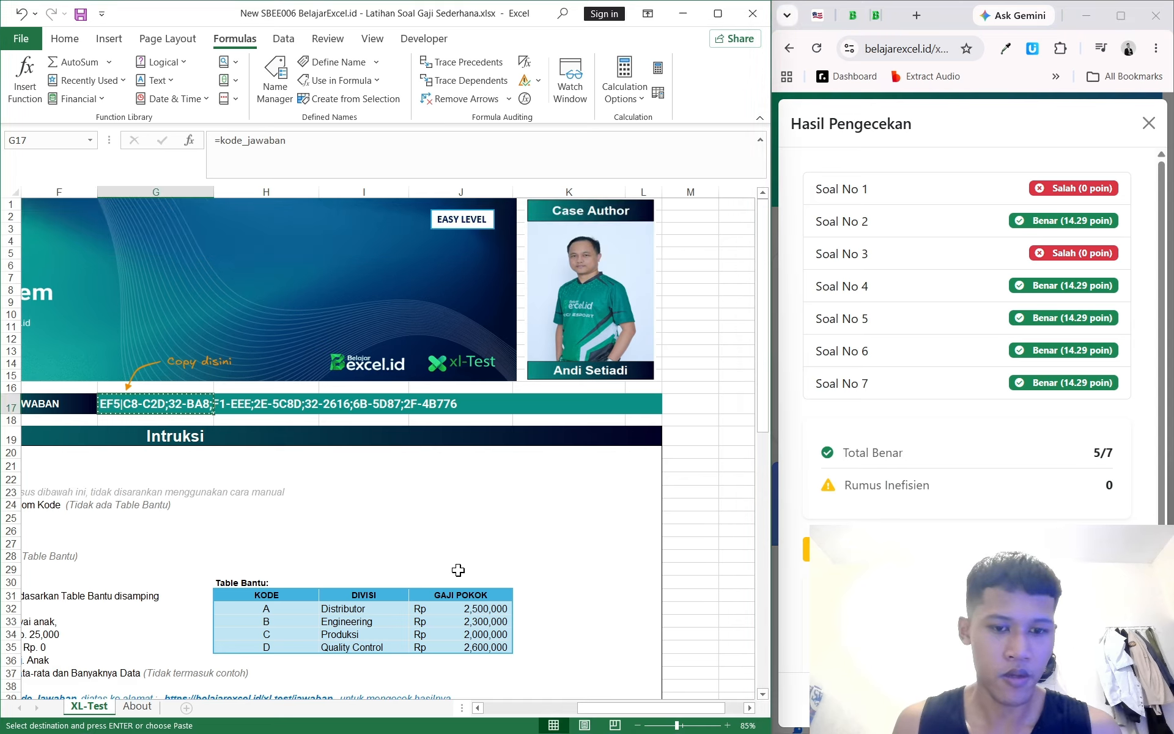
scroll(534, 641, down, 2)
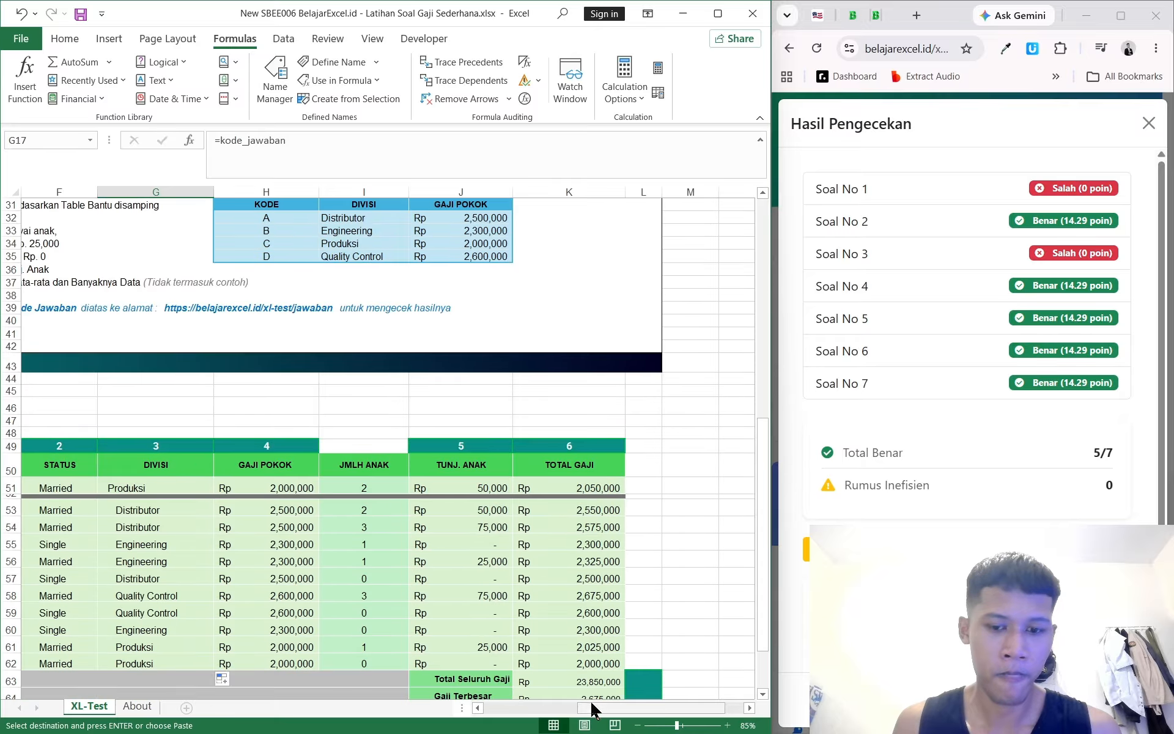
drag(589, 710, 480, 709)
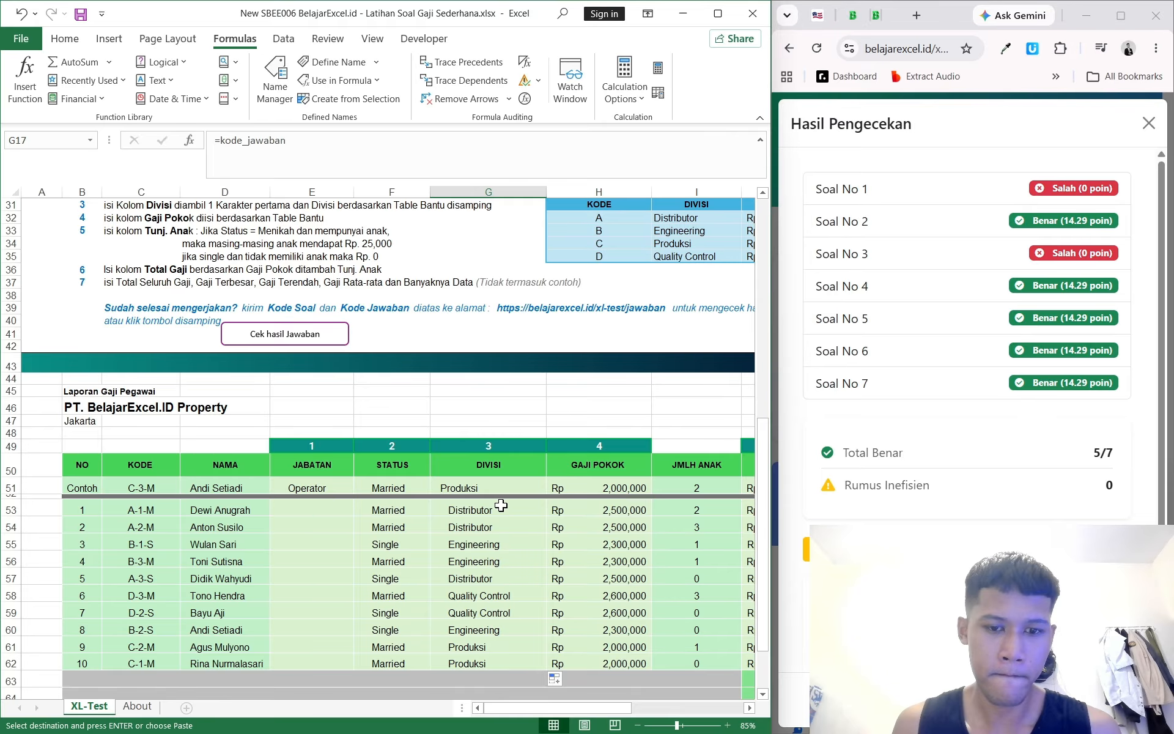
scroll(502, 505, up, 3)
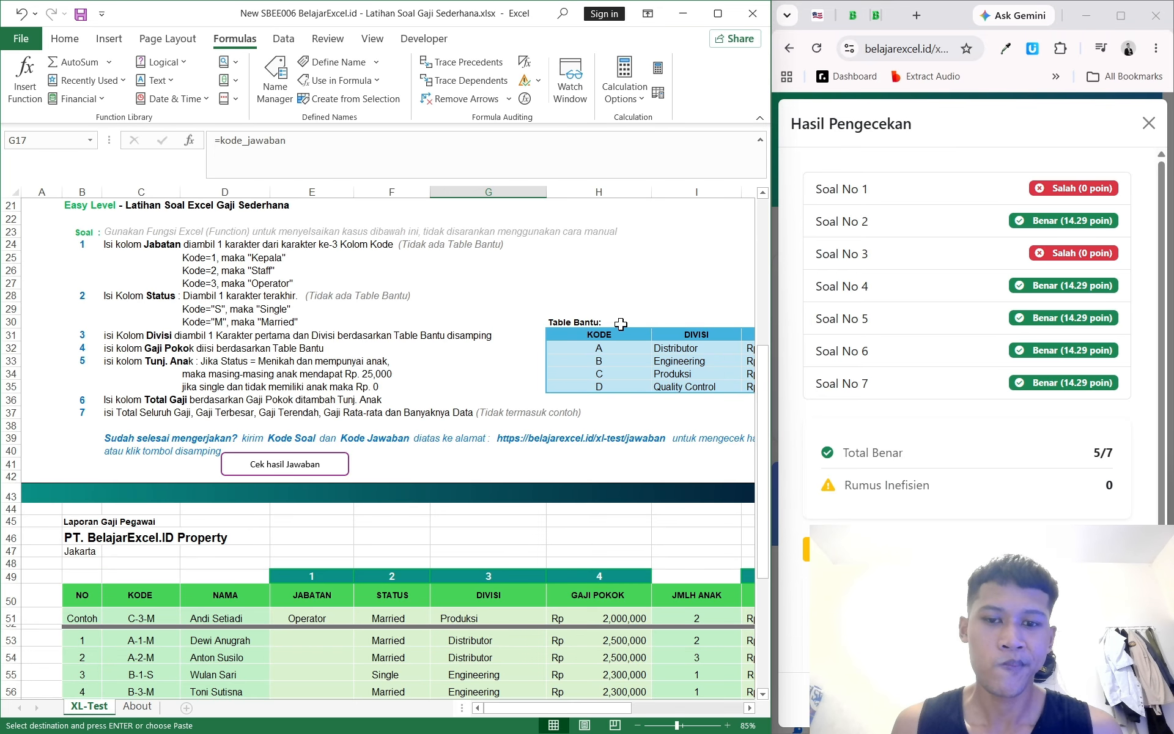
scroll(621, 324, down, 2)
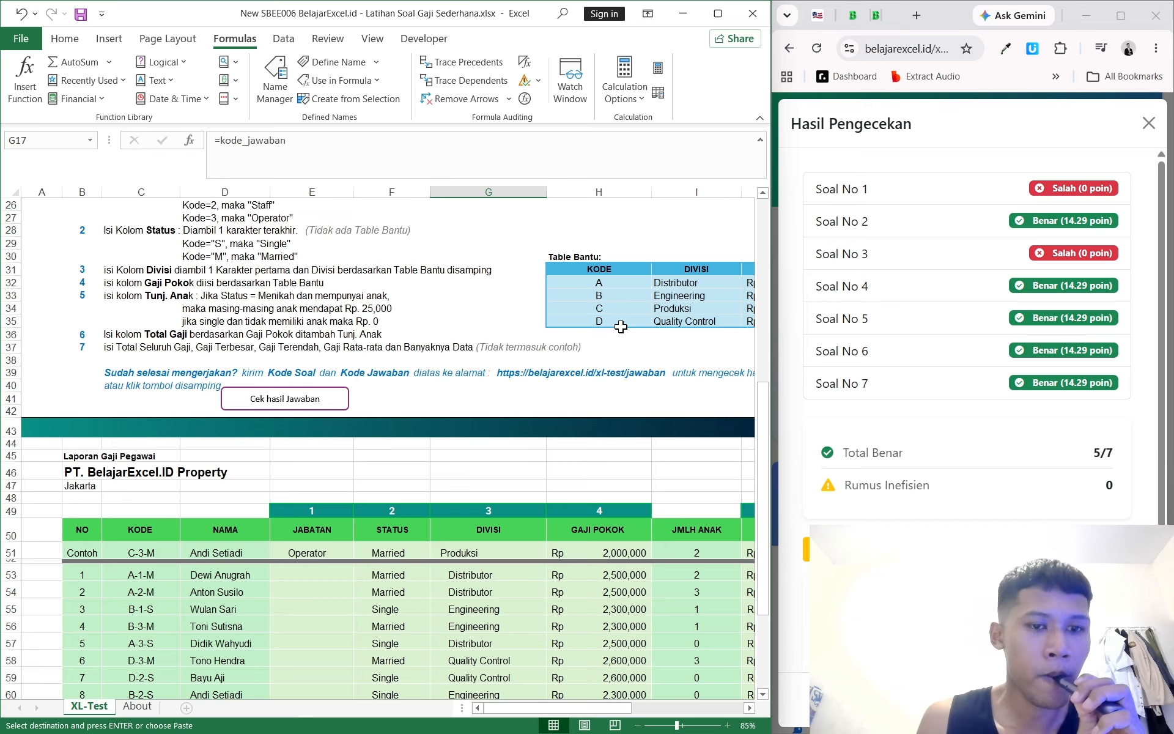
scroll(621, 326, up, 2)
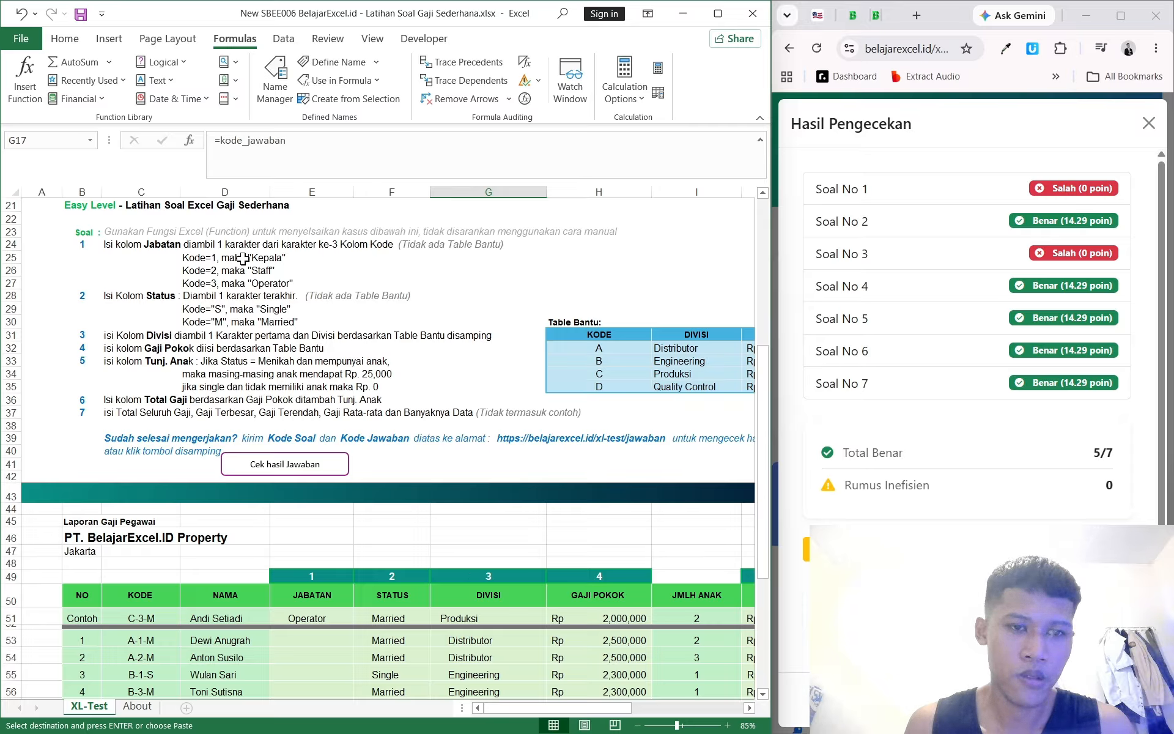
click(1128, 156)
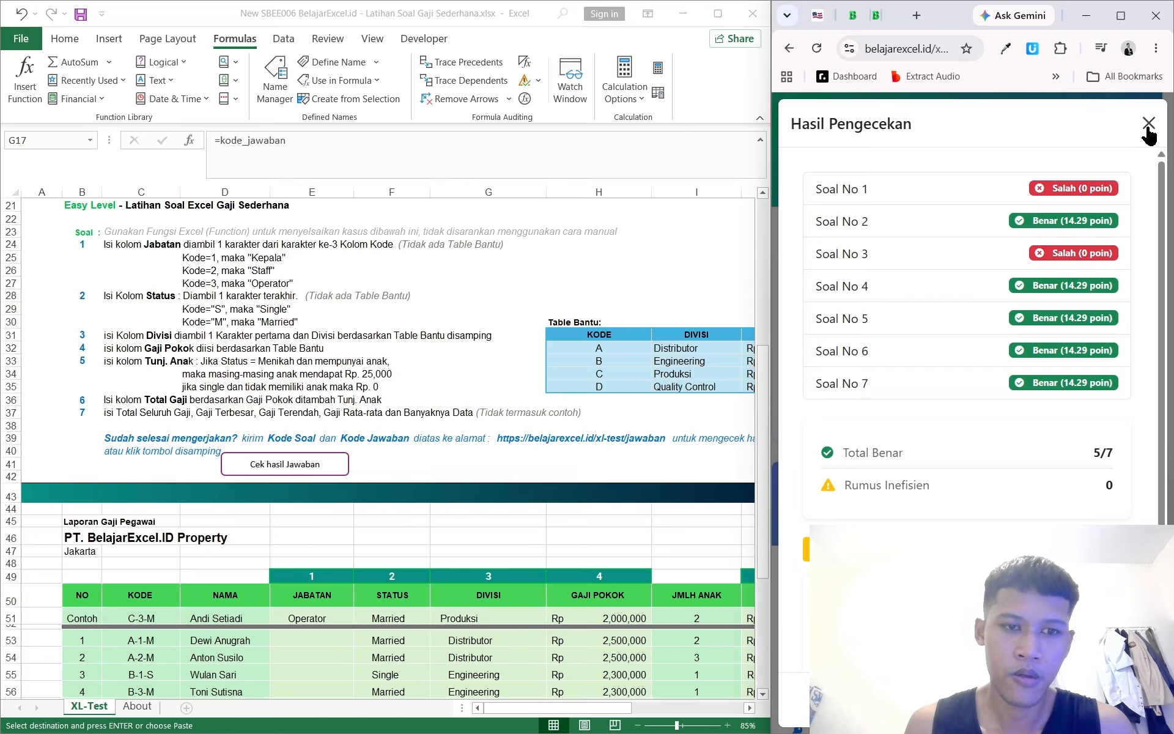
Examine the first Jabatan and Divisi cells in the salary report and the auxiliary lookup table they depend on
click(380, 368)
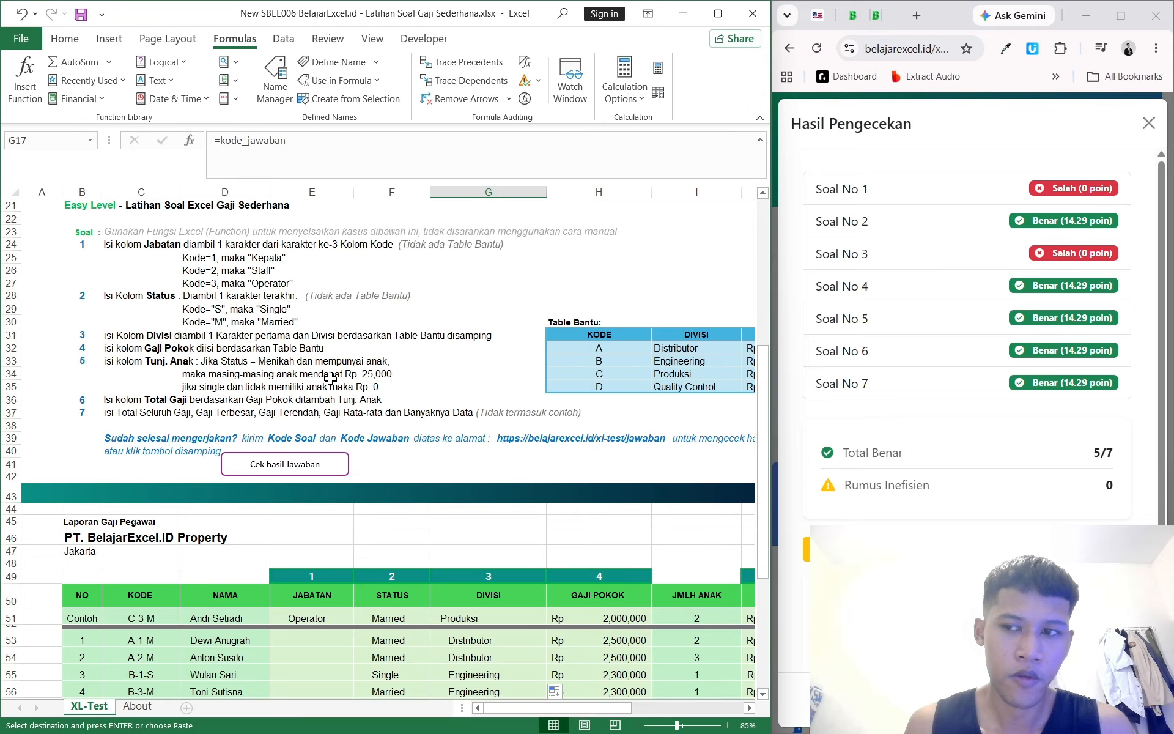
scroll(322, 378, down, 3)
click(317, 511)
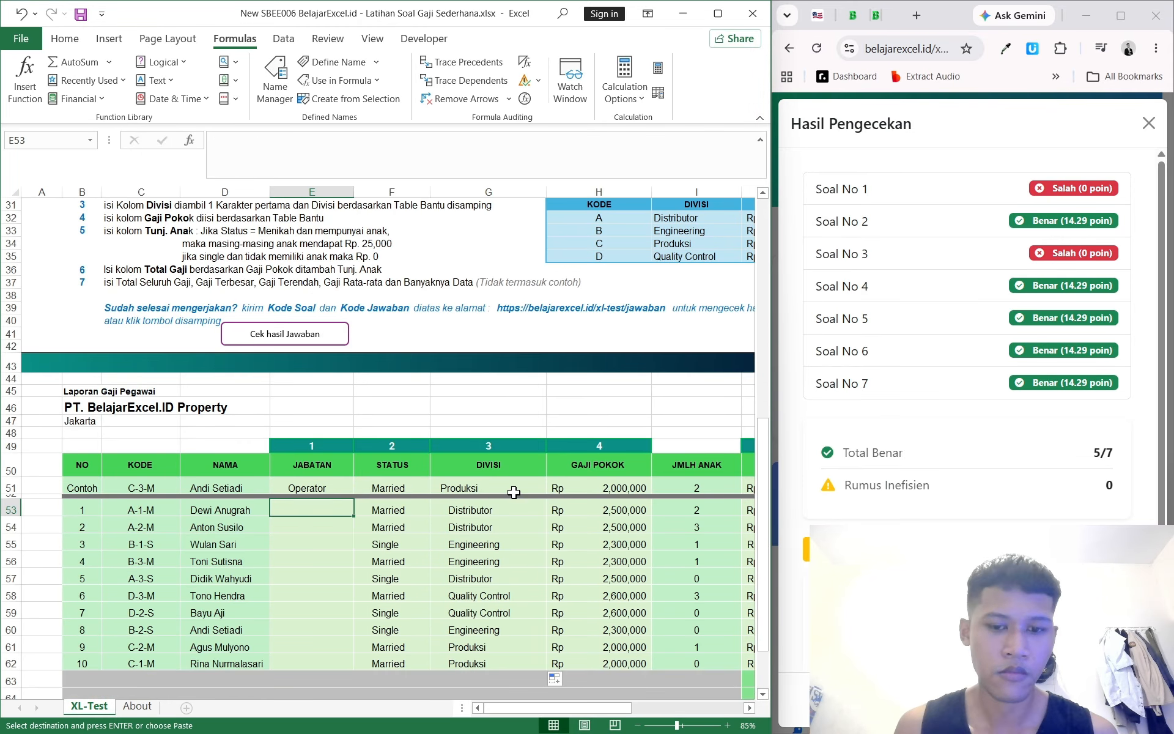
click(480, 524)
click(483, 508)
scroll(578, 468, up, 2)
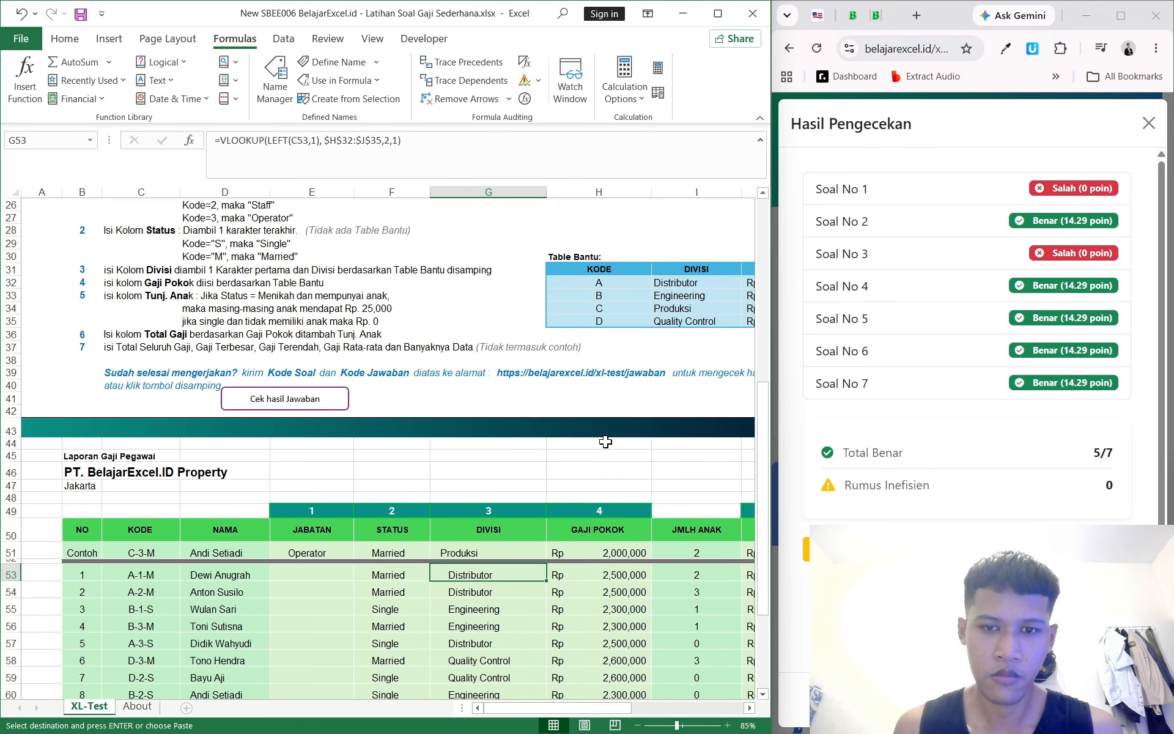
ctrl+scroll(489, 592, down, 1)
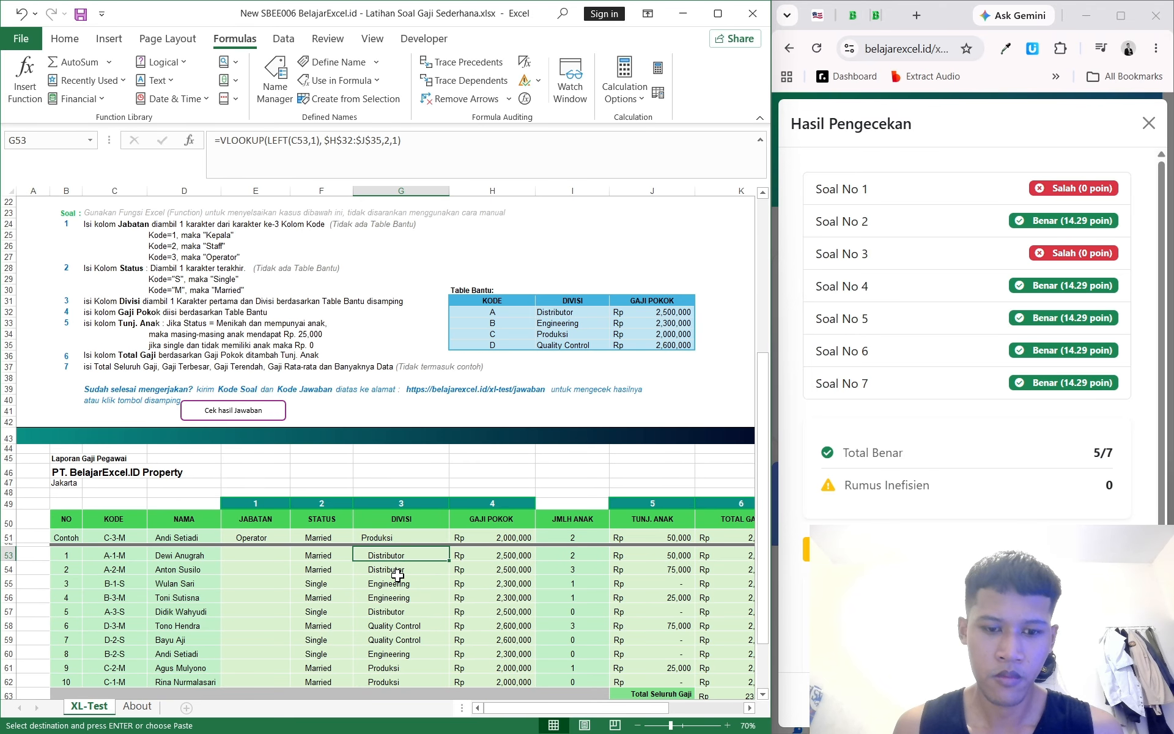
Try extending the table range of the VLOOKUP in G53 to include the header row, $H$31:$J$35
click(349, 142)
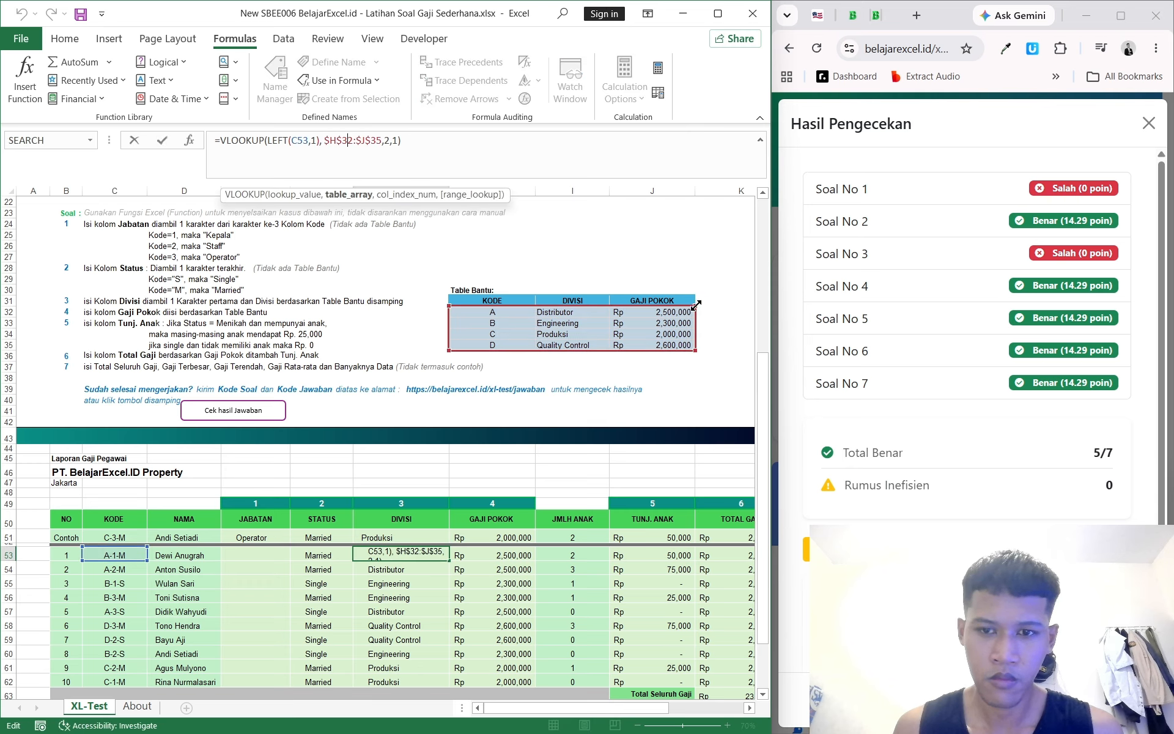
drag(688, 306, 695, 291)
key(Return)
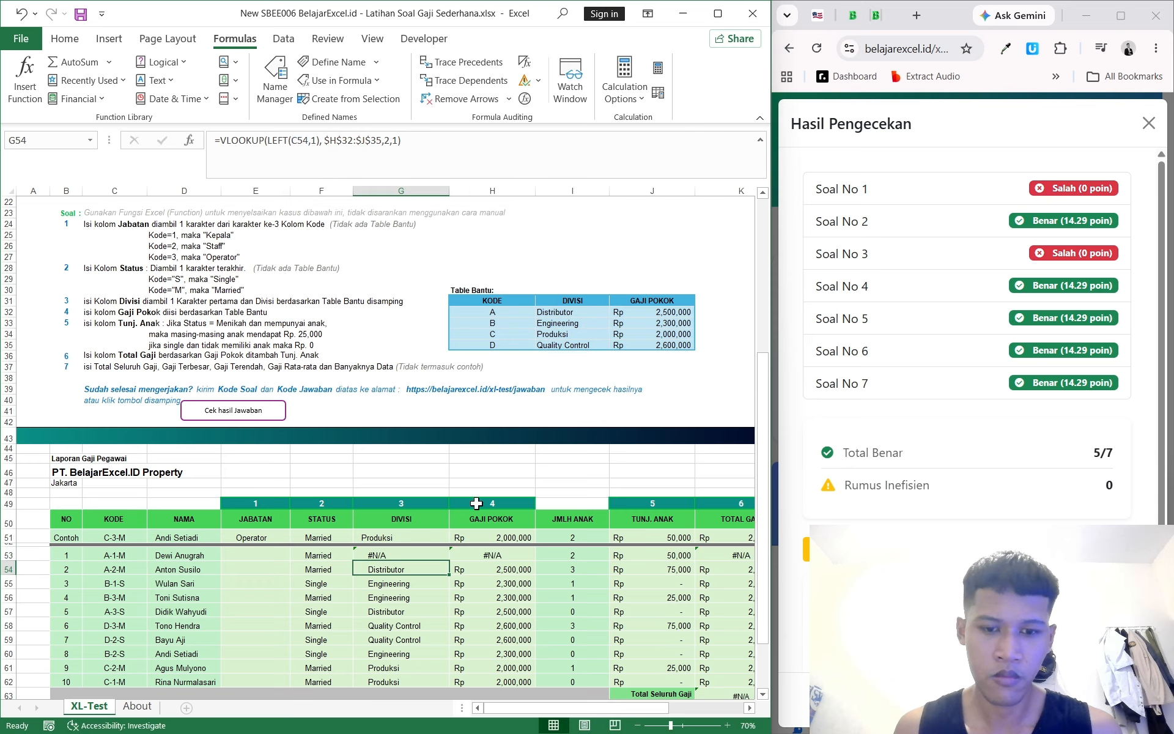
Restore the table range of the VLOOKUP in G53 to $H$32:$J$35
click(409, 553)
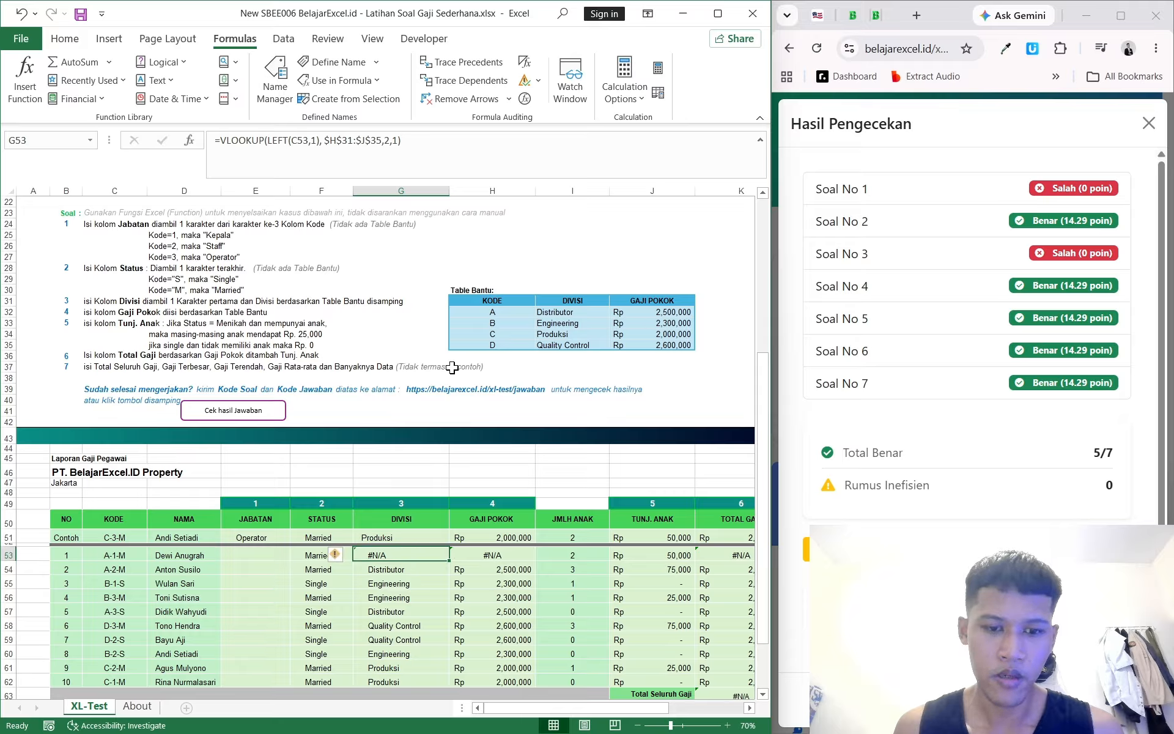
click(443, 162)
drag(695, 296, 695, 306)
key(Return)
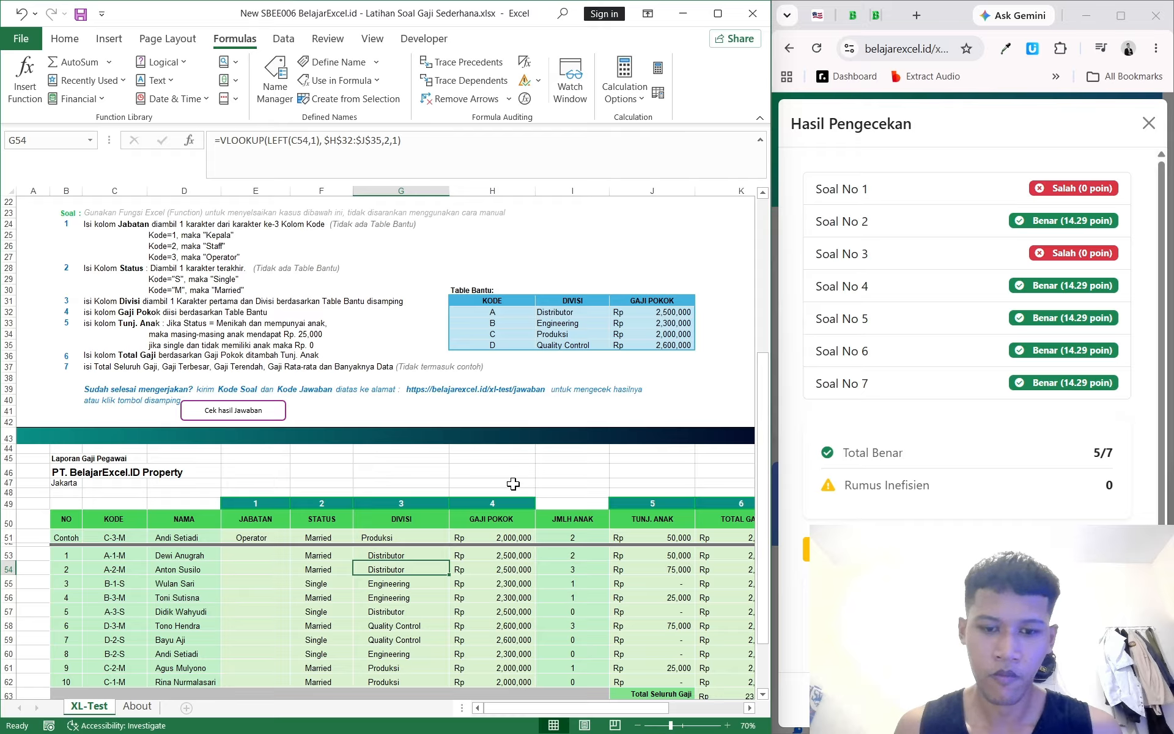
click(493, 569)
click(438, 564)
click(445, 556)
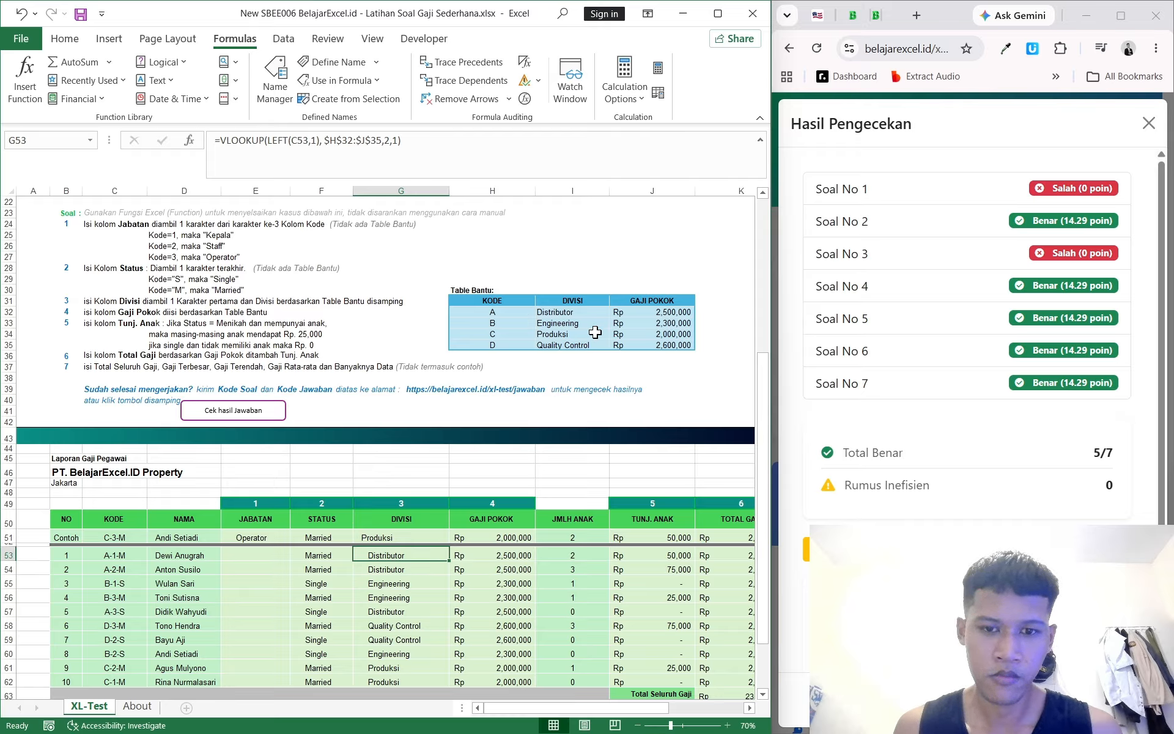
Clear all the existing formulas from the Divisi column, cells G53 to G62
scroll(339, 370, down, 3)
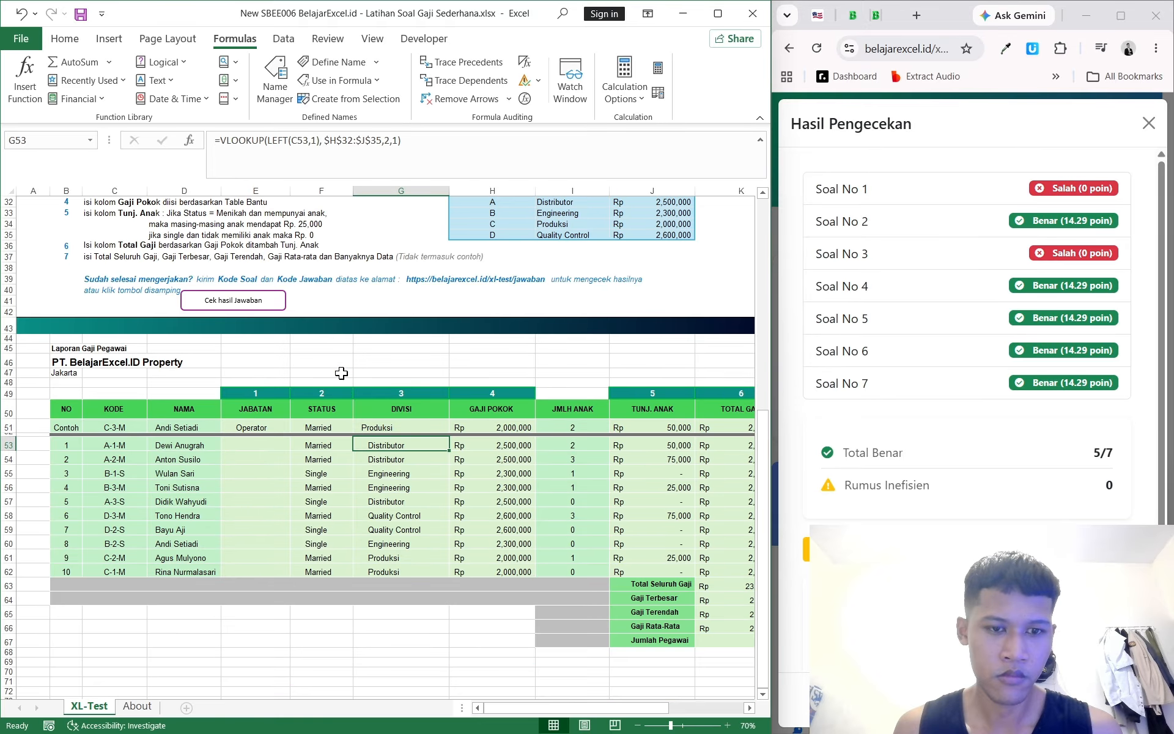
drag(418, 458, 414, 571)
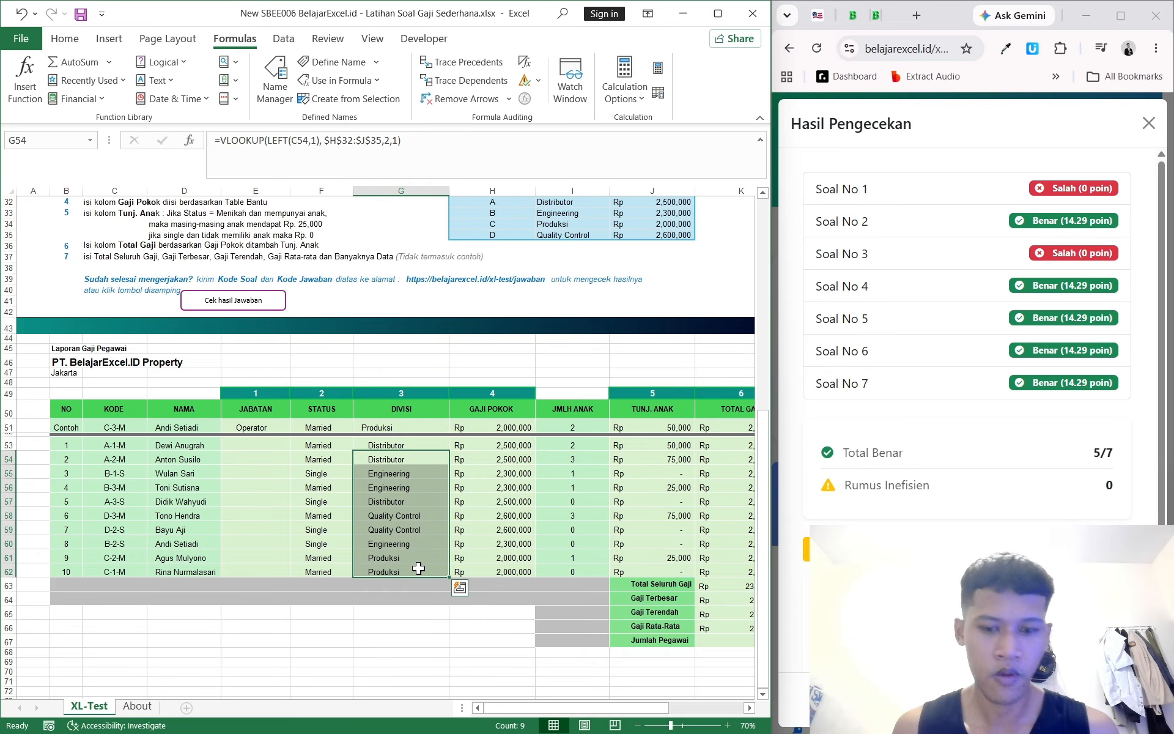
key(Delete)
click(408, 543)
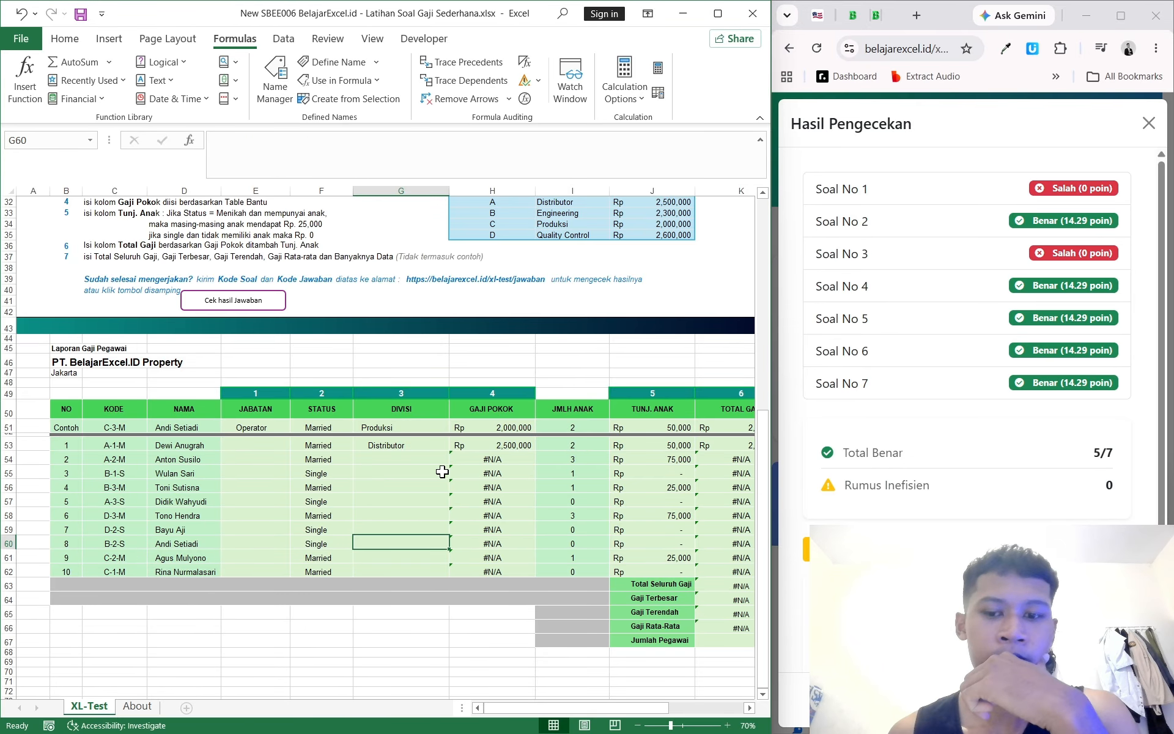
click(407, 461)
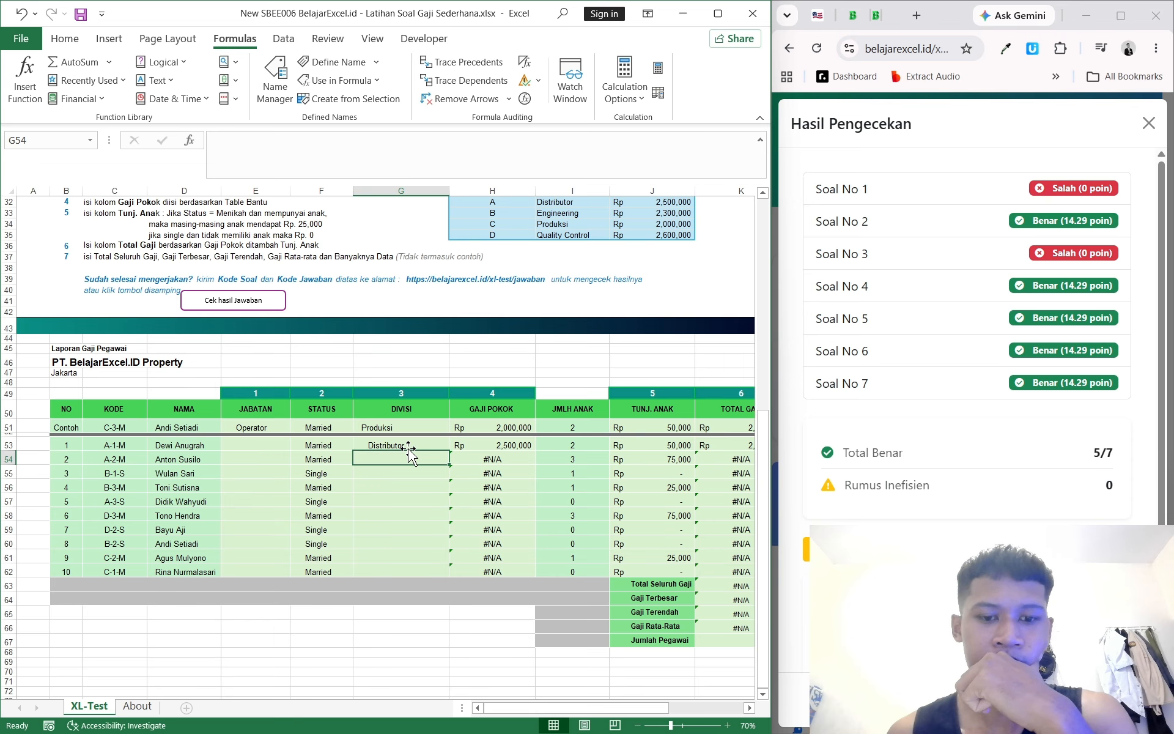
click(410, 434)
click(413, 445)
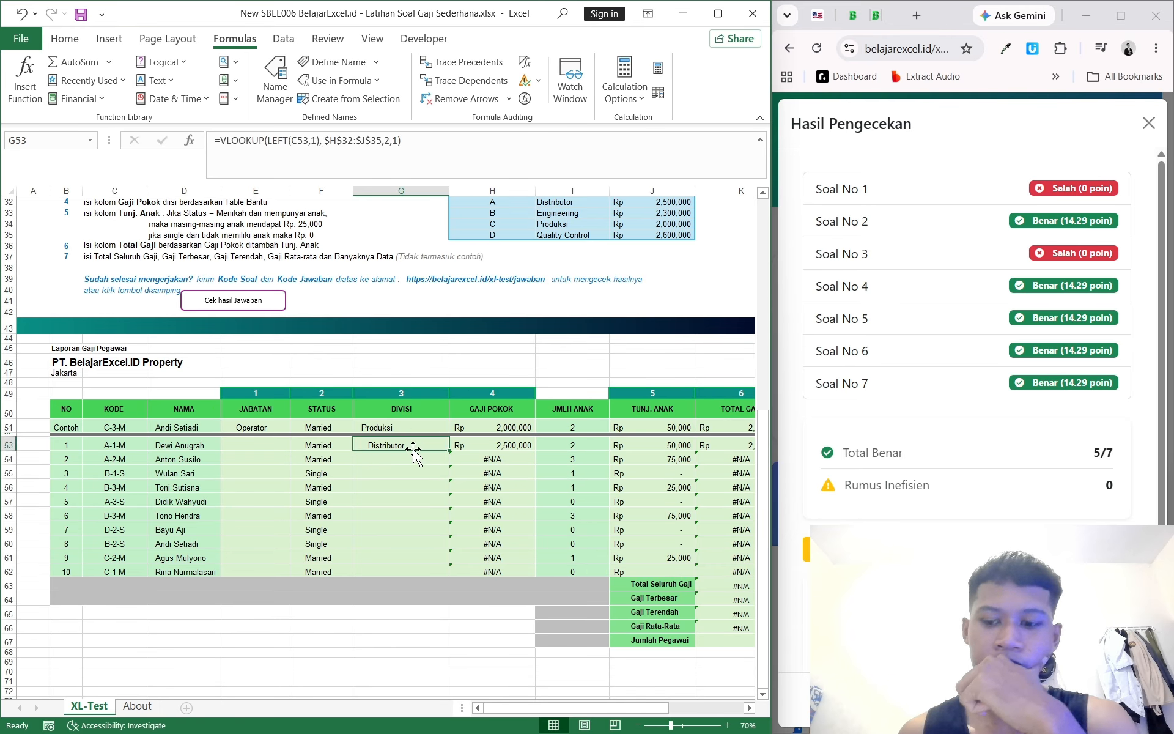
key(Delete)
Begin a VLOOKUP formula in G53 with MID(C53,1,1) as the lookup value
text(=)
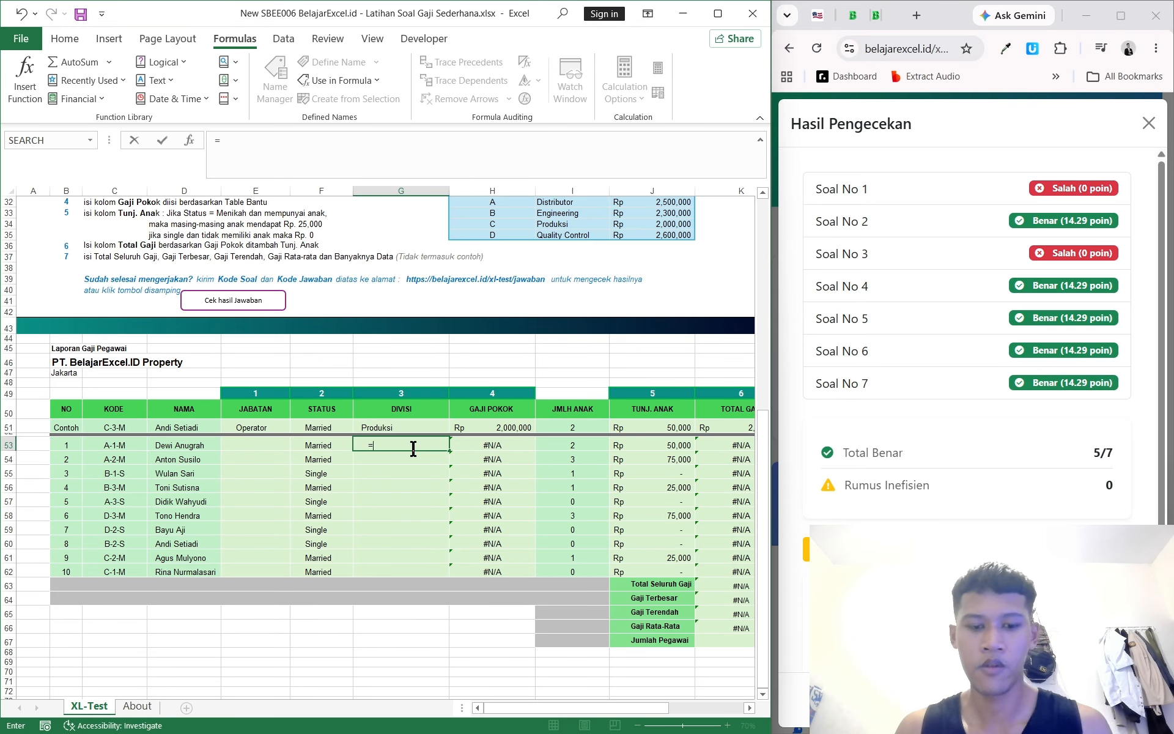
text(vl)
key(Tab)
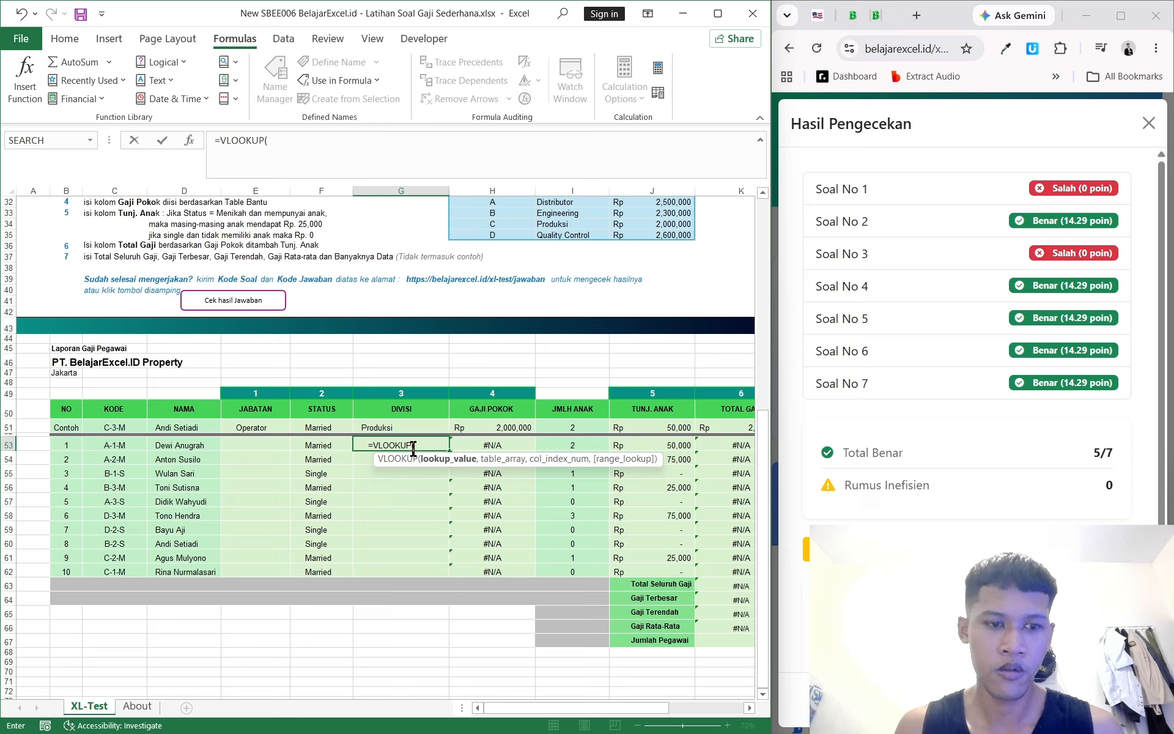
text(mid()
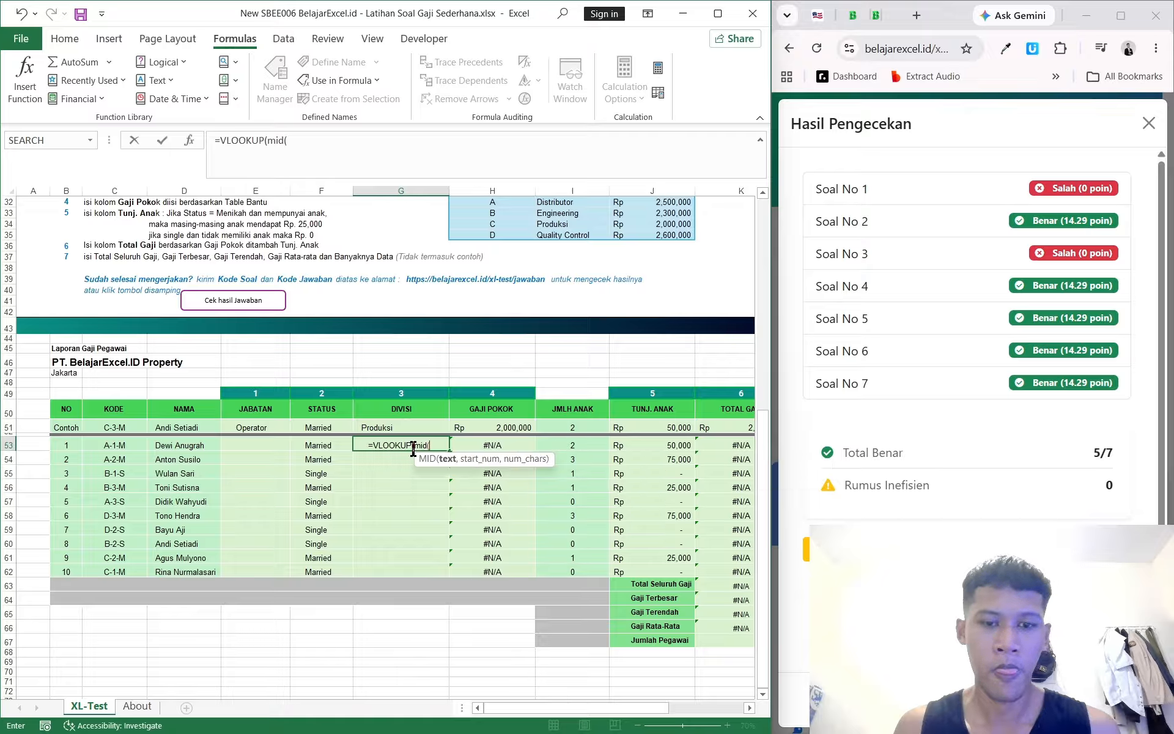
click(135, 443)
text(,1,1)
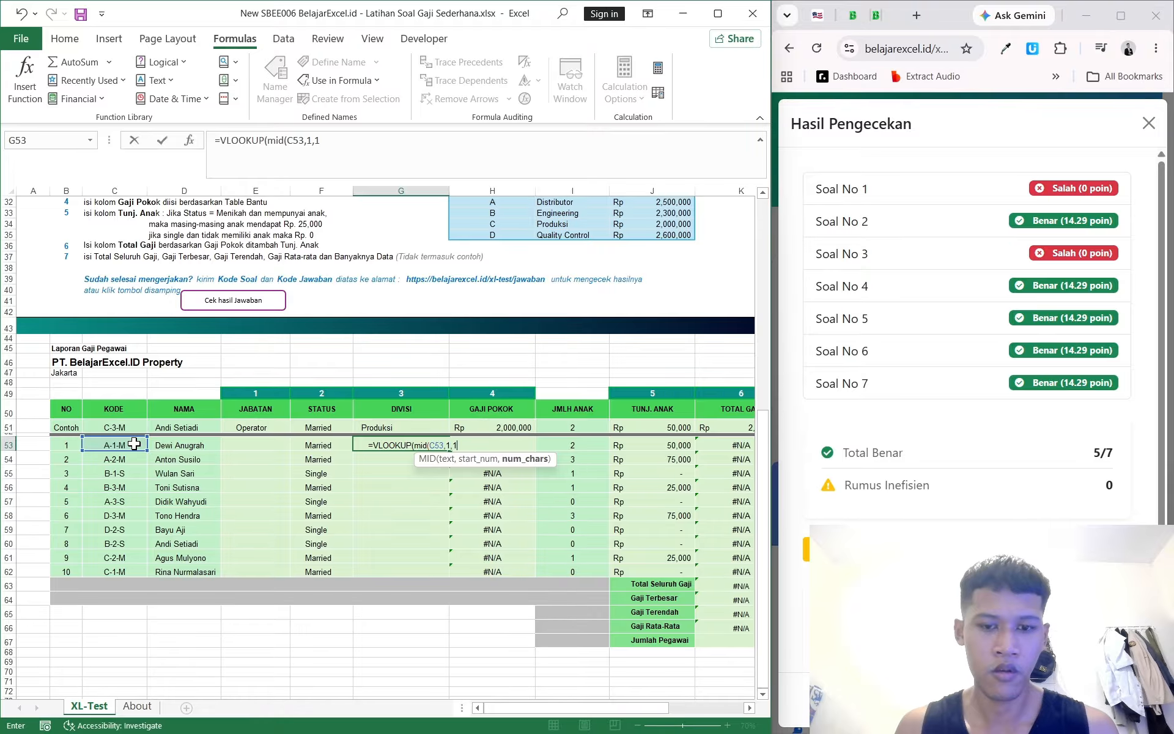
text(),)
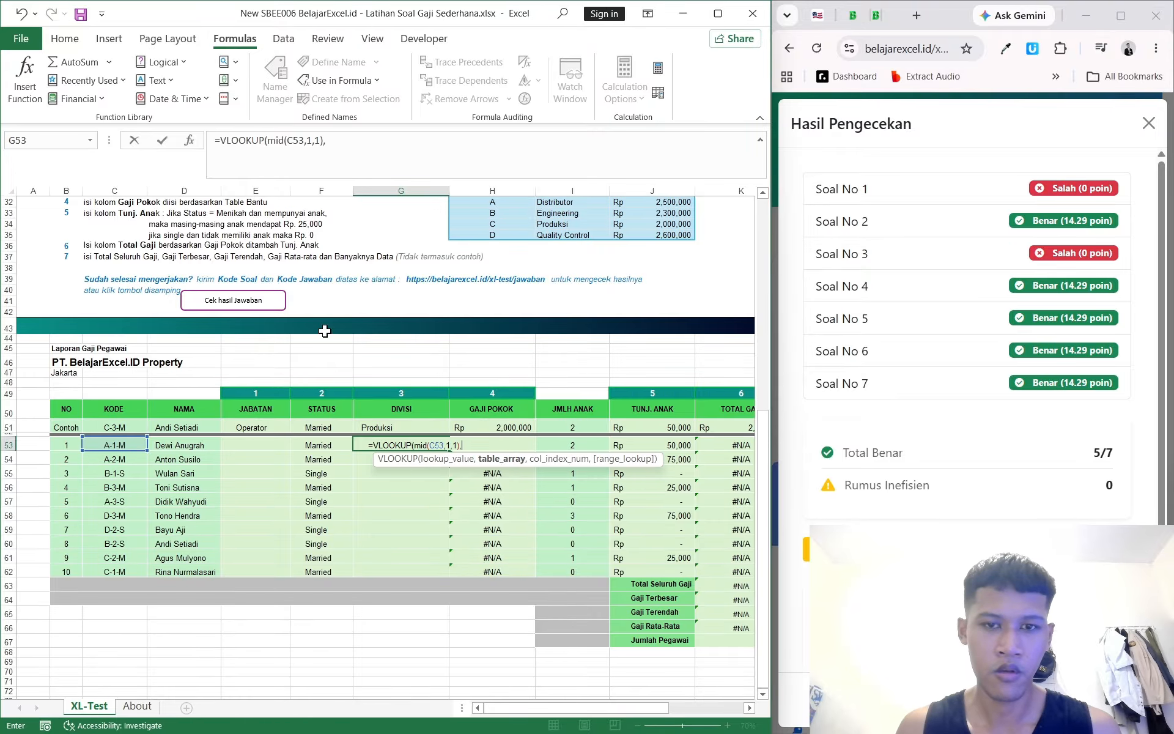
Complete the G53 VLOOKUP with table range H32:$J$35 and column index 2, and fill it down to G62
scroll(500, 252, up, 2)
drag(492, 246, 637, 273)
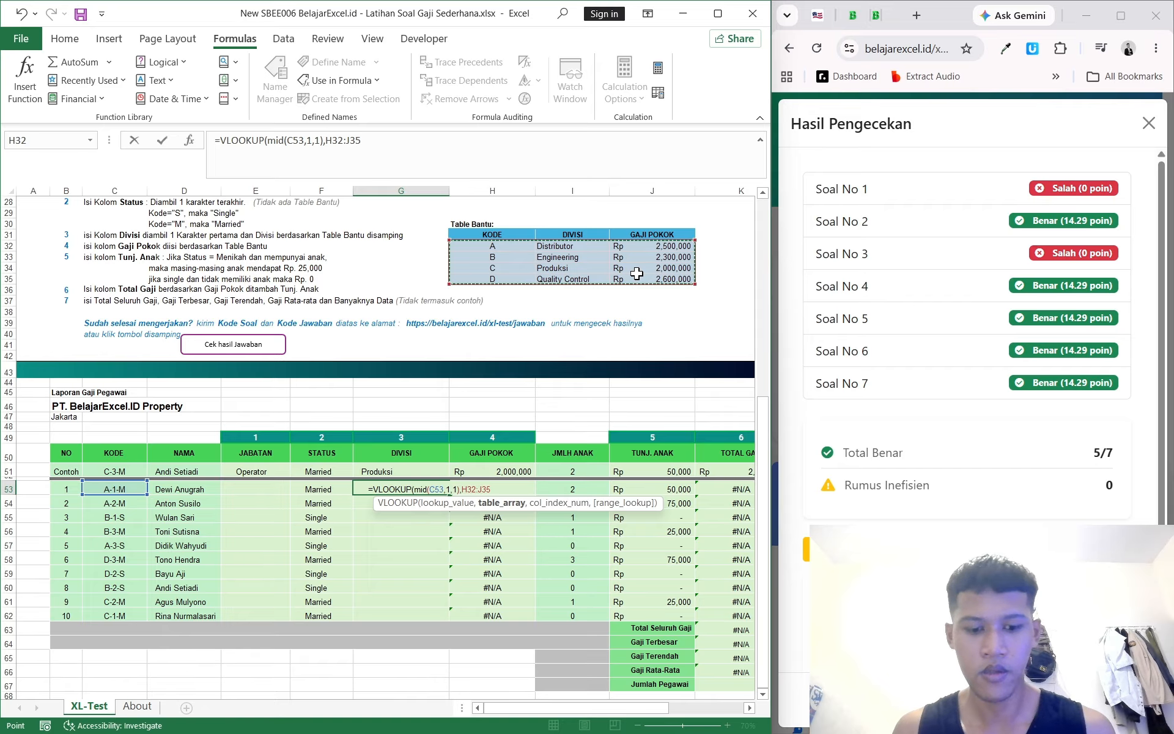
text(2)
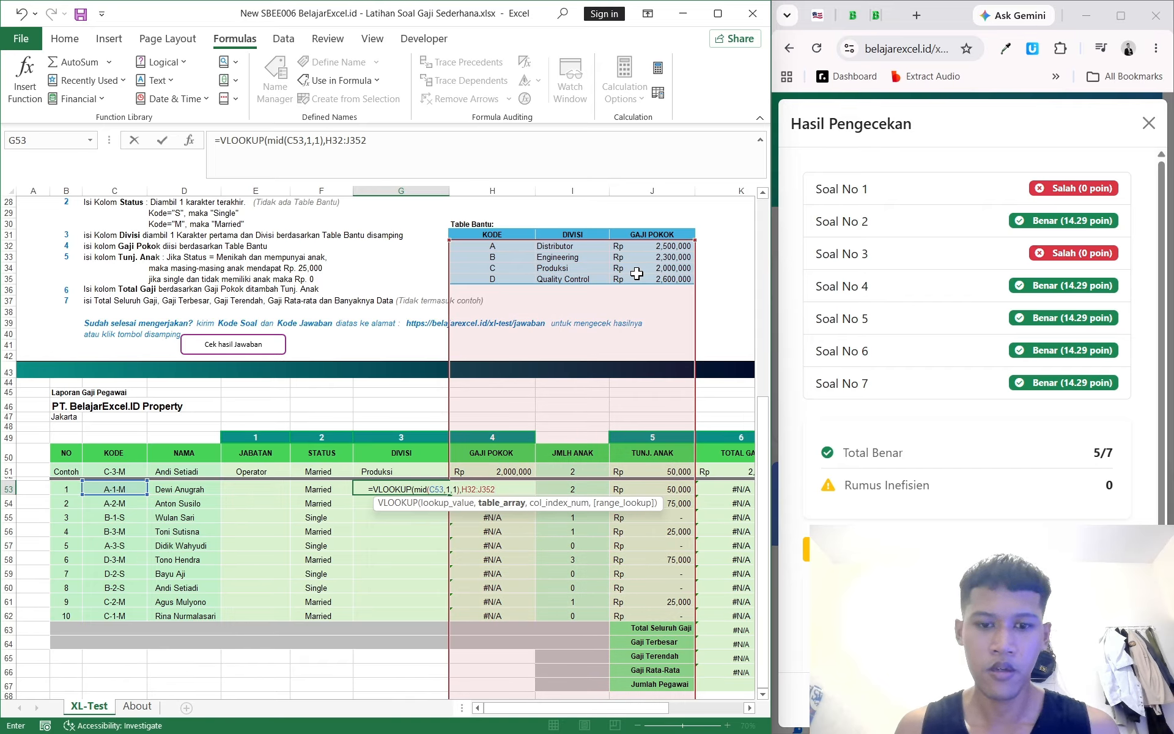
key(BackSpace)
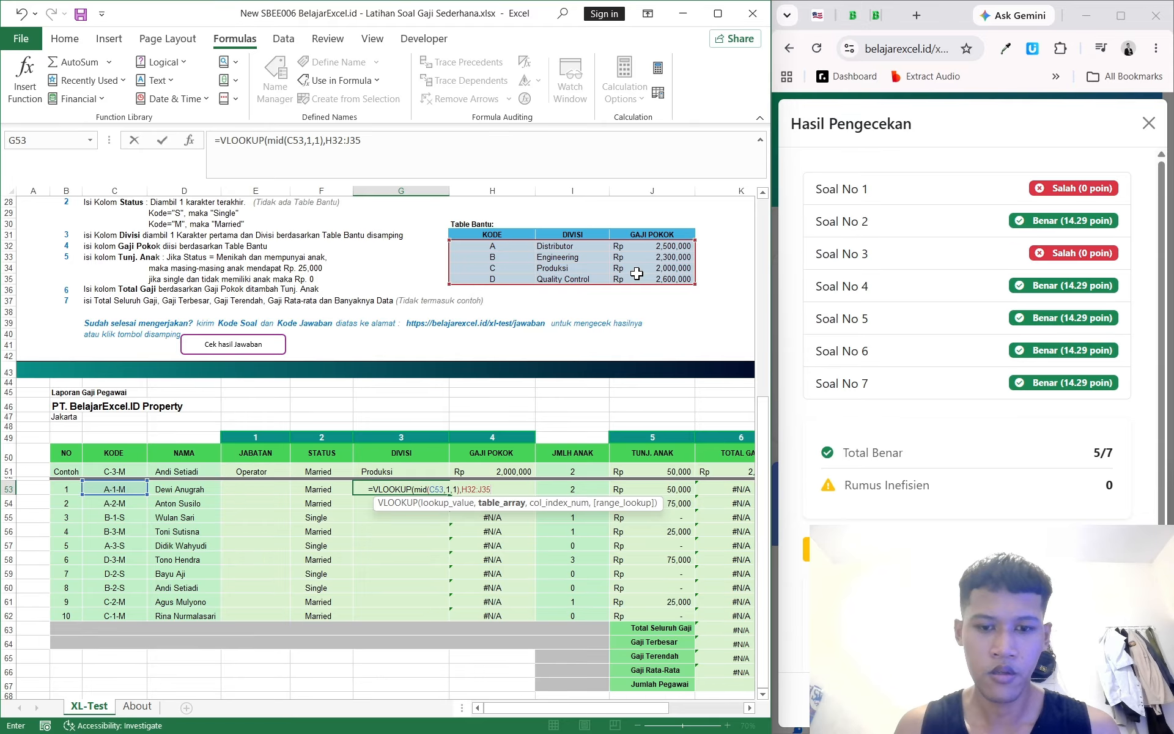
key(F4)
text(,)
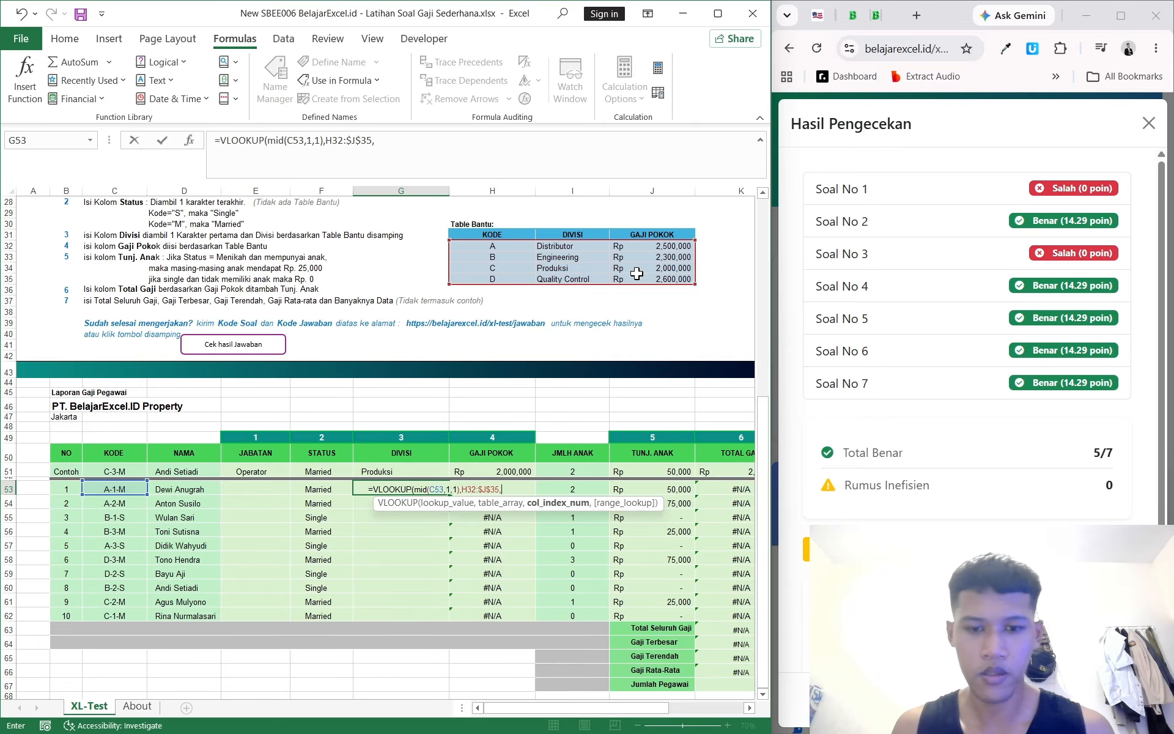
text(2,)
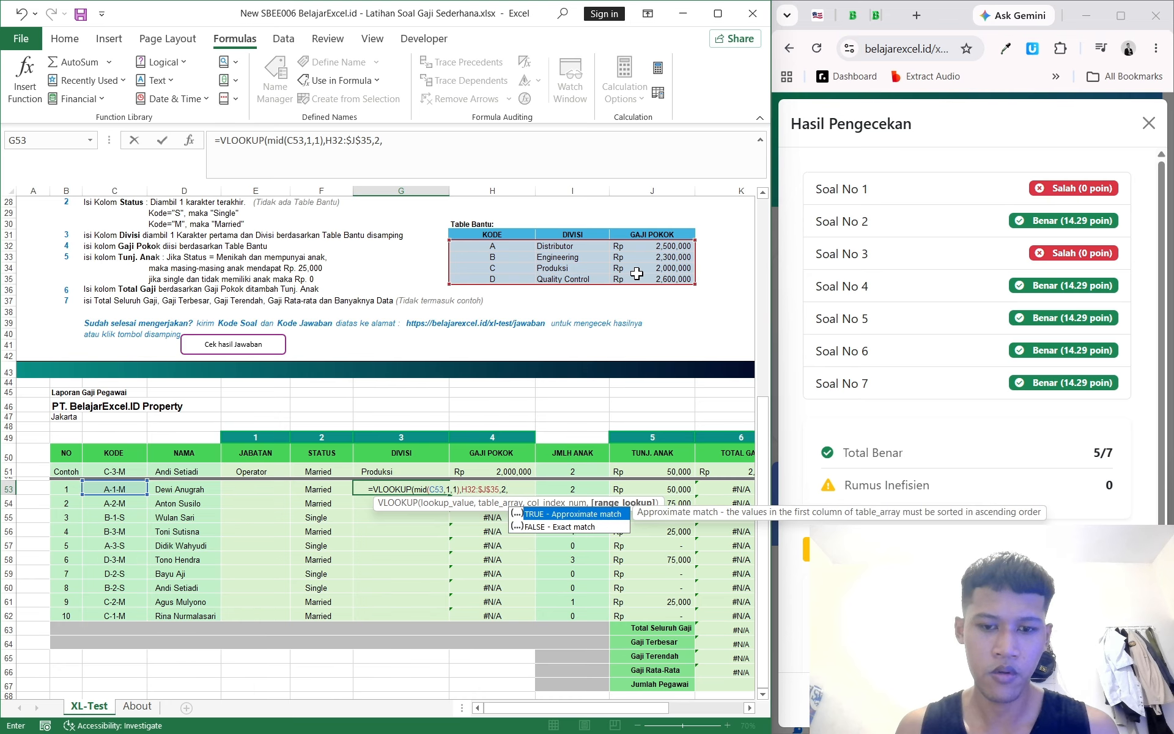
text(0))
key(Return)
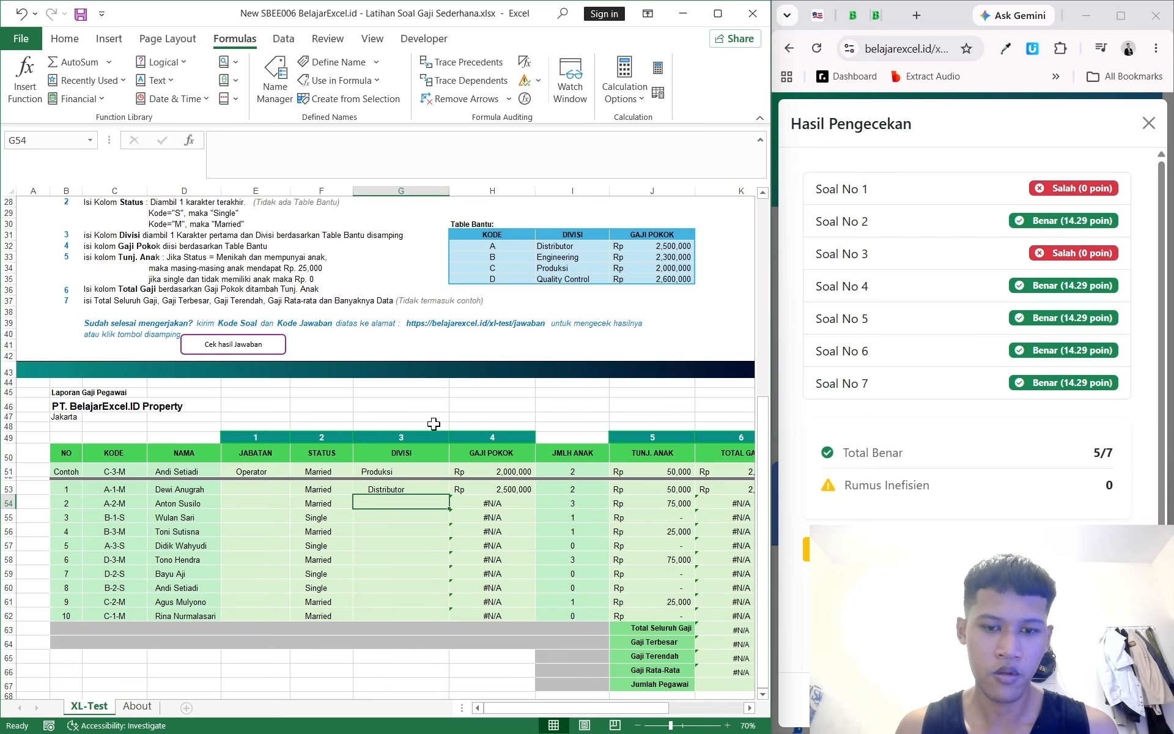
click(405, 487)
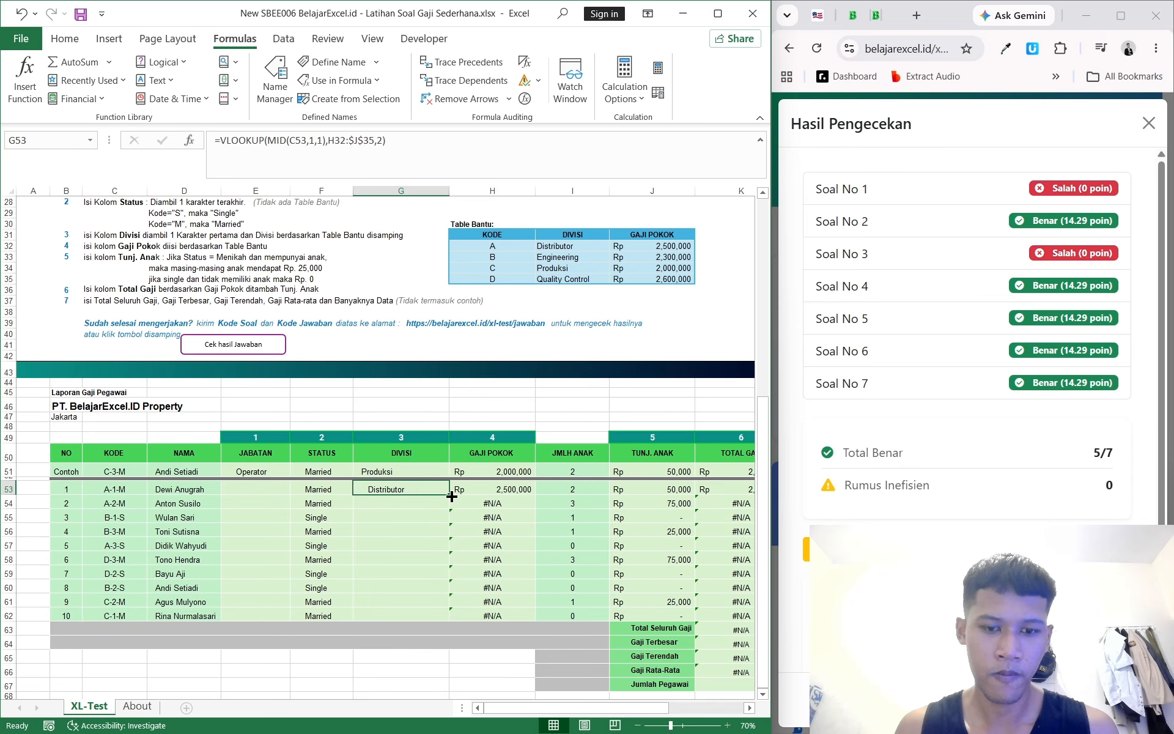
drag(451, 496, 448, 623)
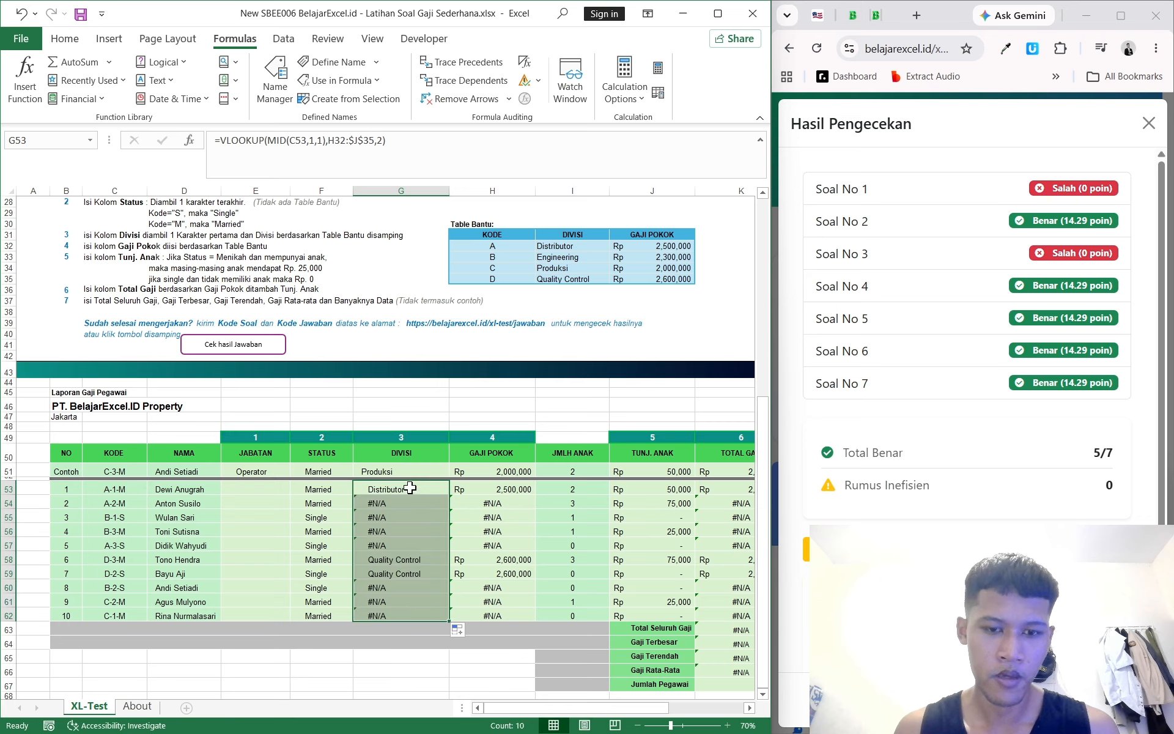
Make the G53 table range fully absolute as $H$32:$J$35 and fill the corrected formula down to G62
click(410, 487)
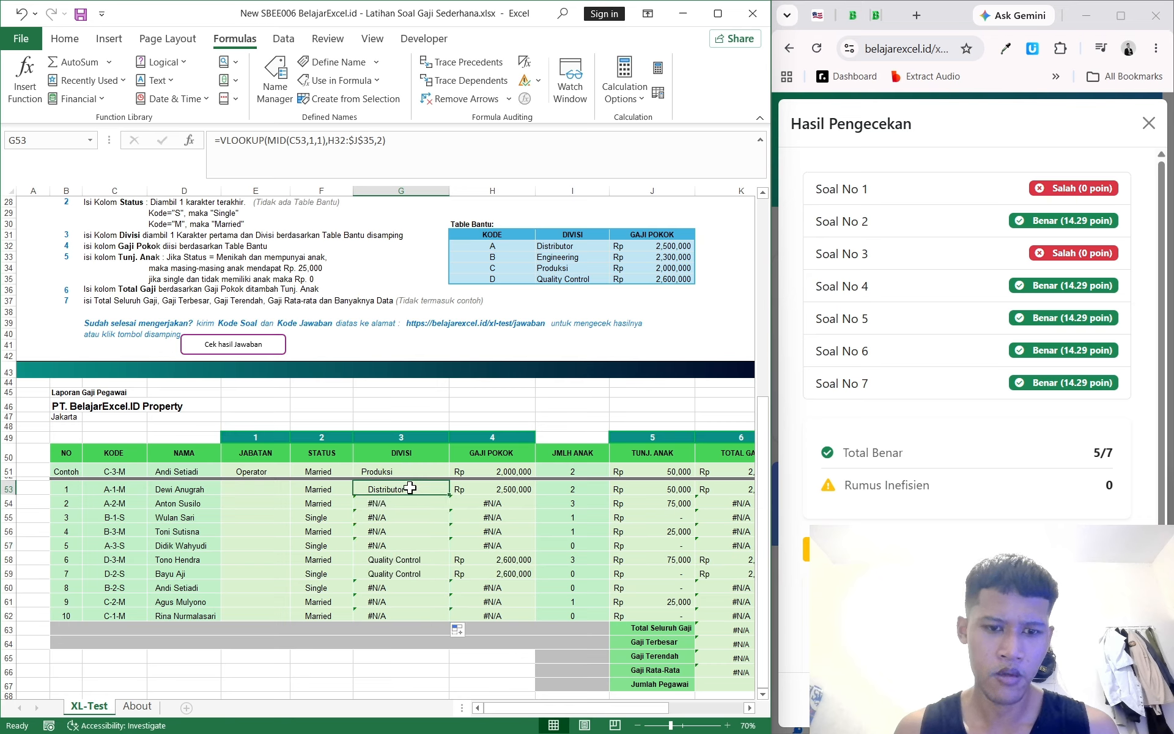
click(494, 159)
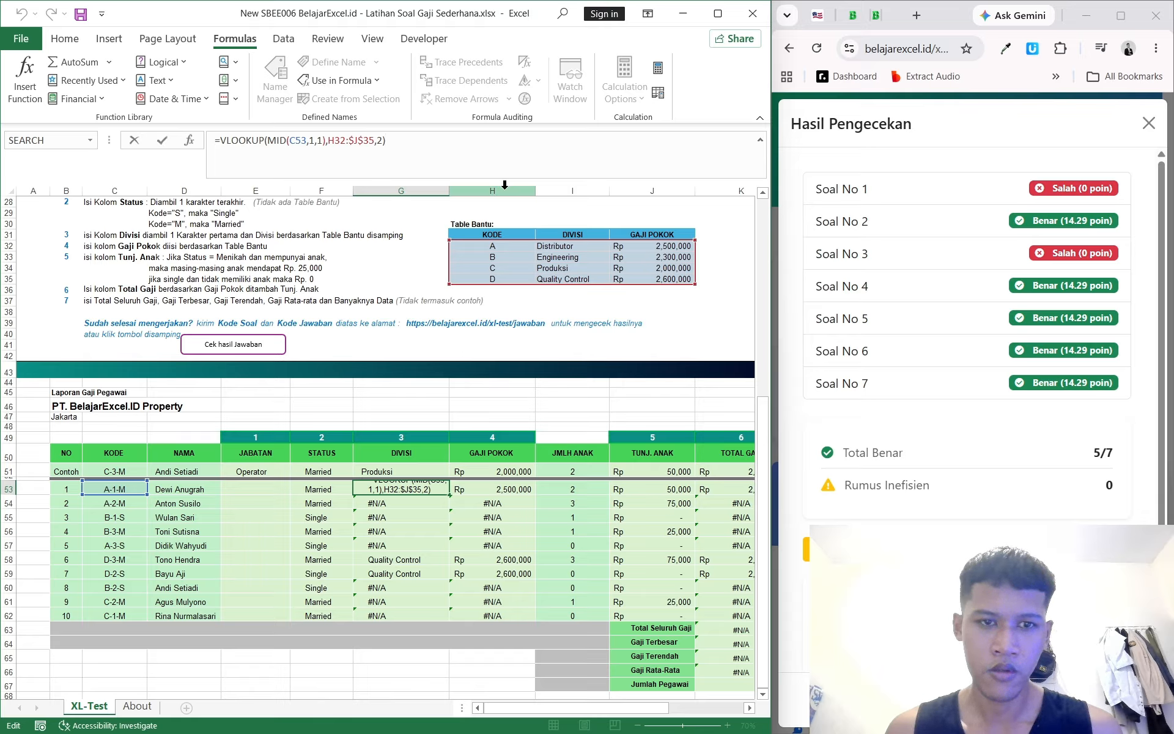
double_click(341, 141)
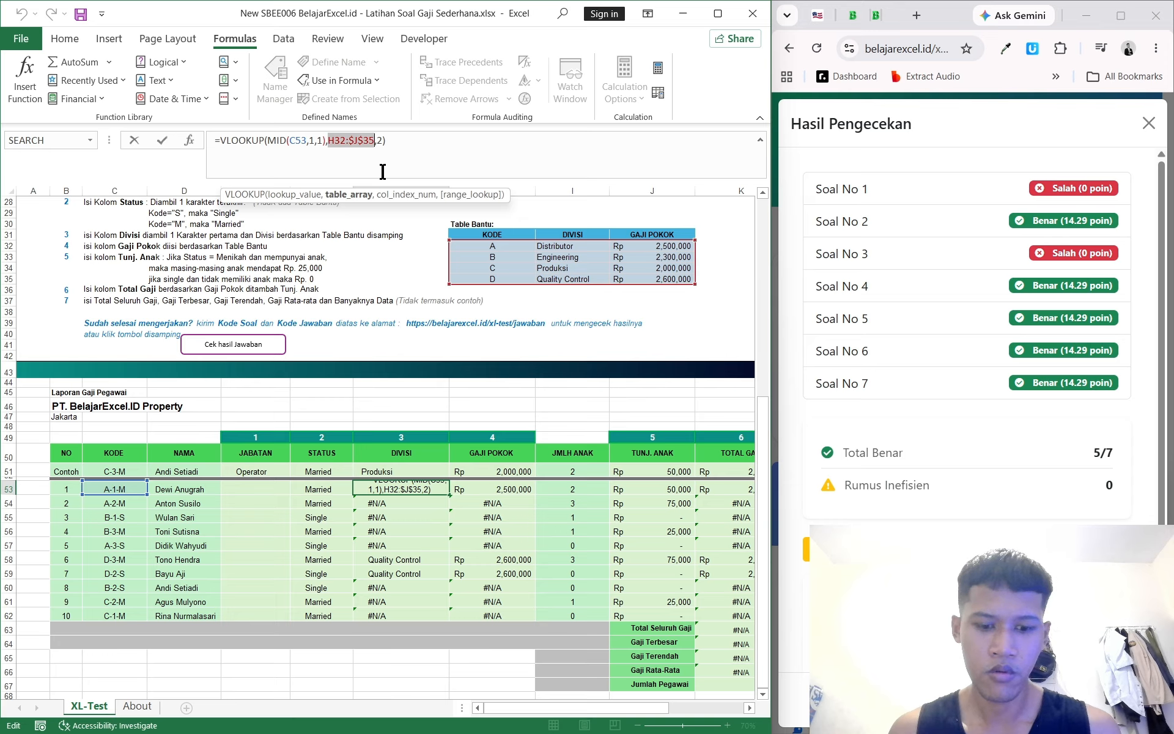
key(Return)
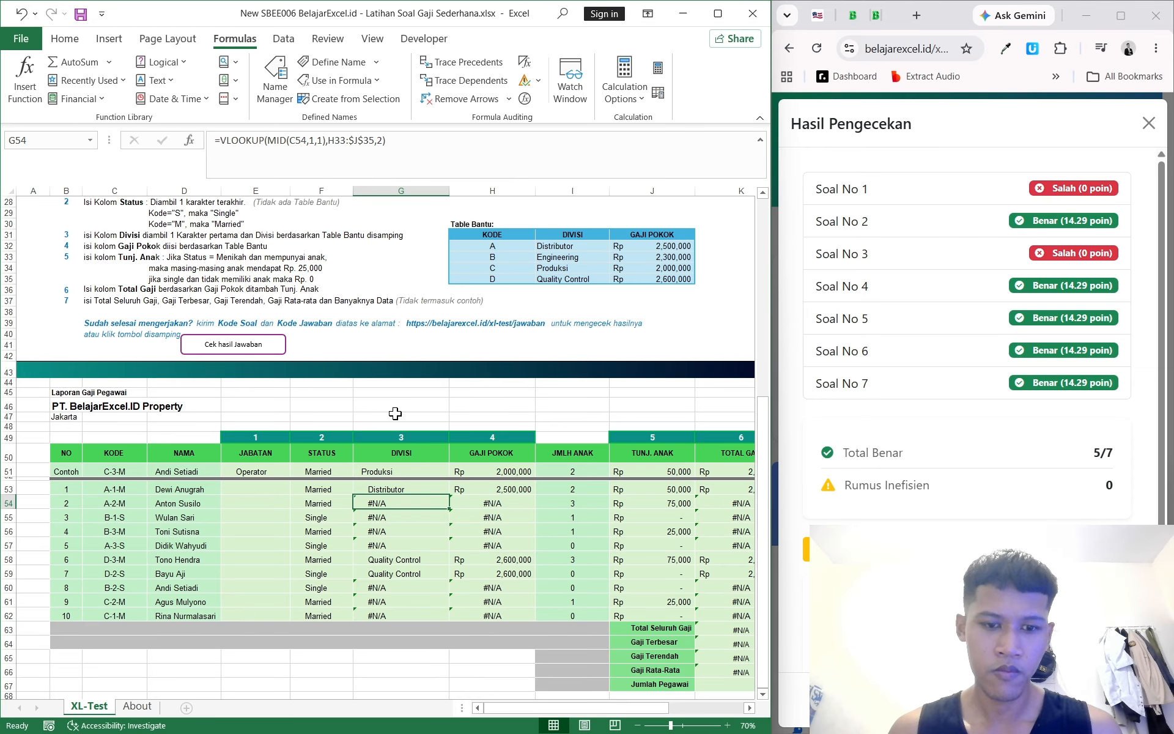
click(421, 489)
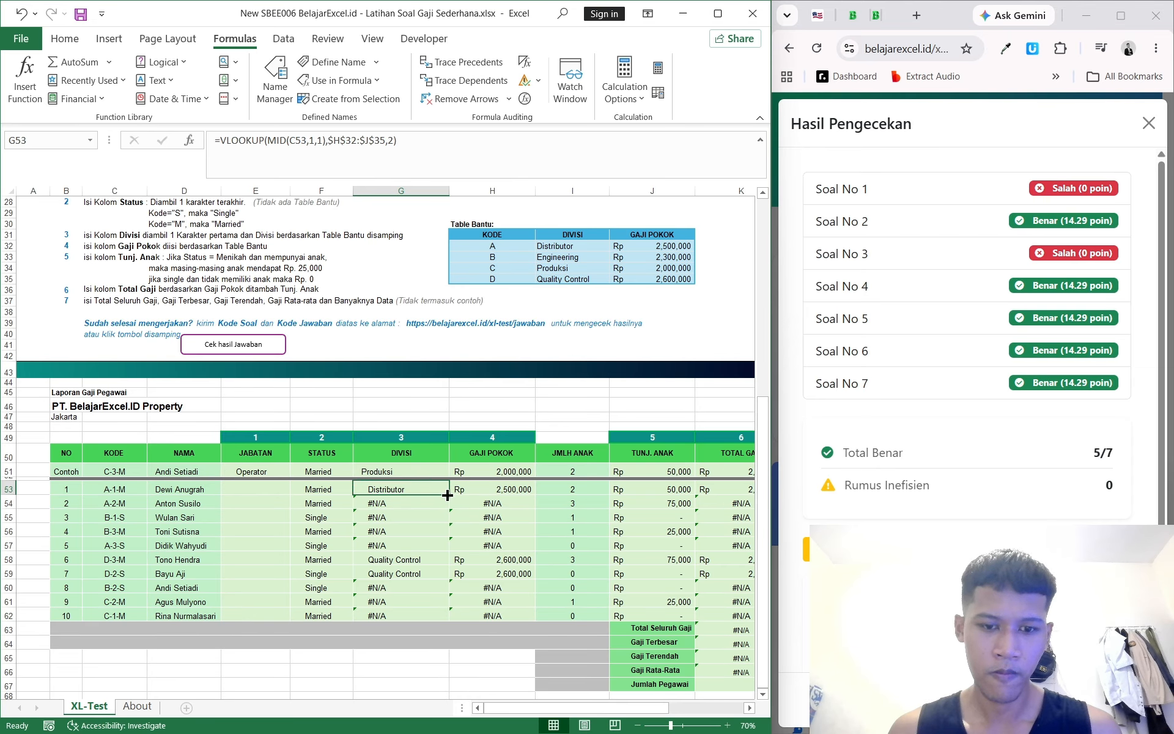
drag(448, 494, 447, 620)
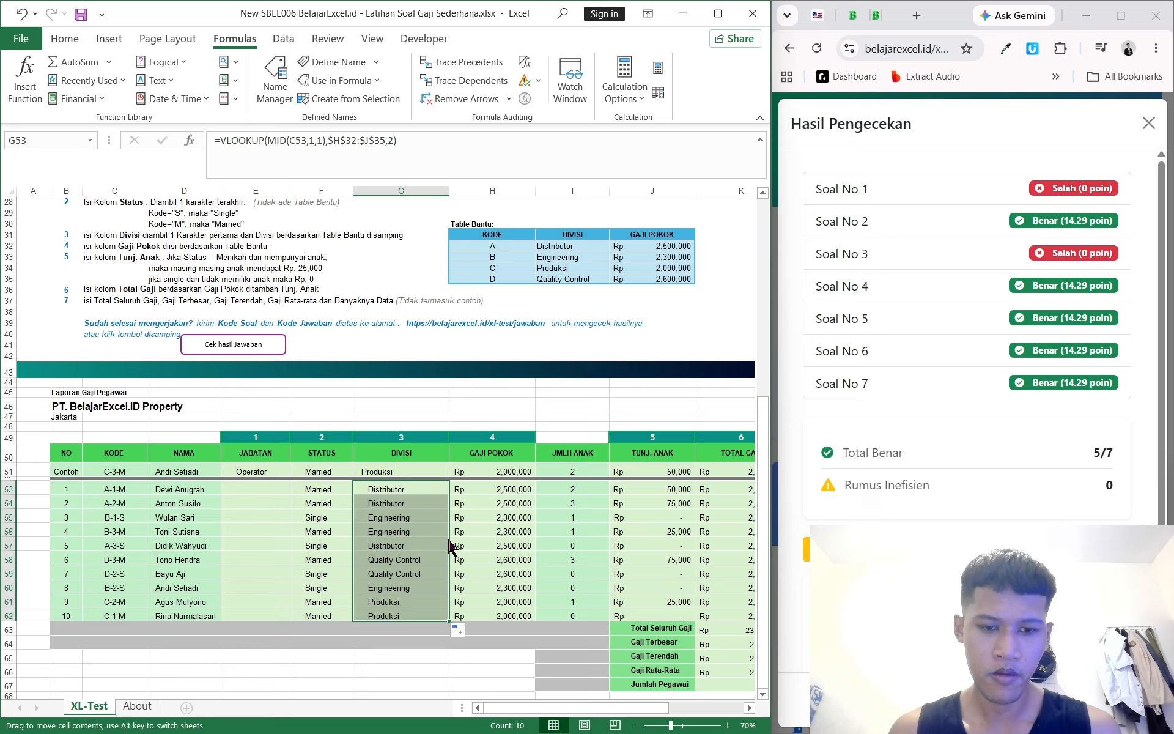
Begin an IF formula in Jabatan cell E53 with the condition FIND("-",C53)+1="1"
click(247, 487)
text(=)
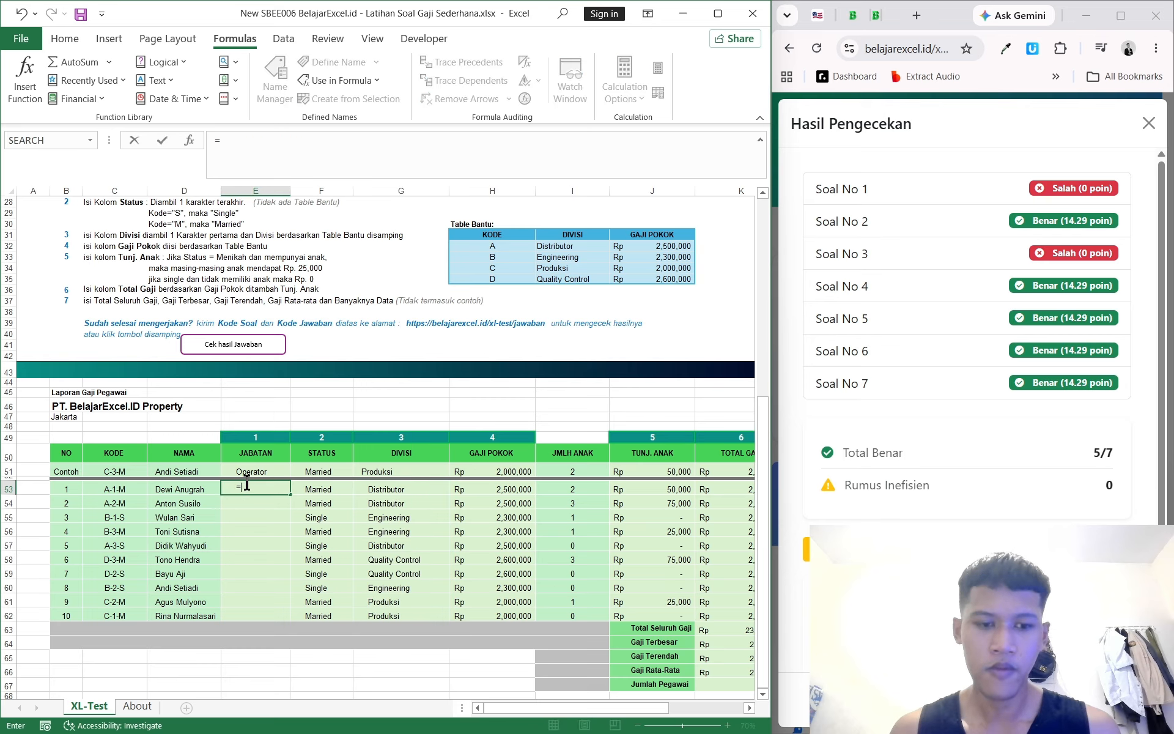
text(if()
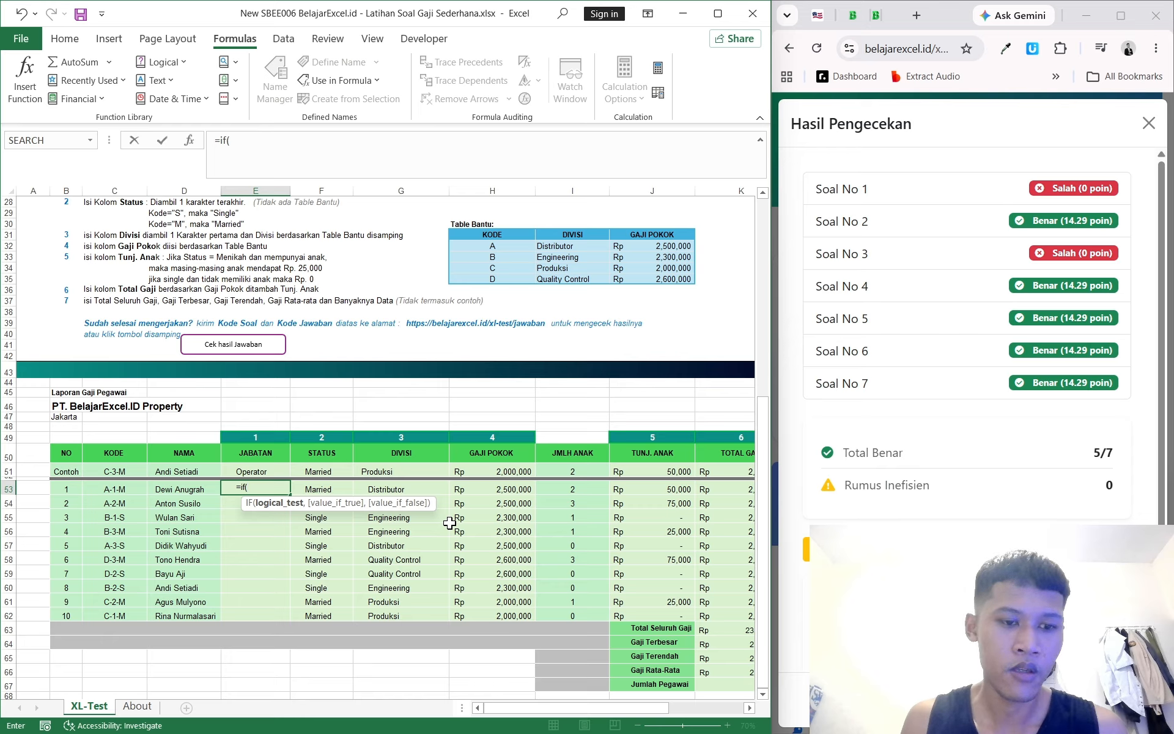
text(find()
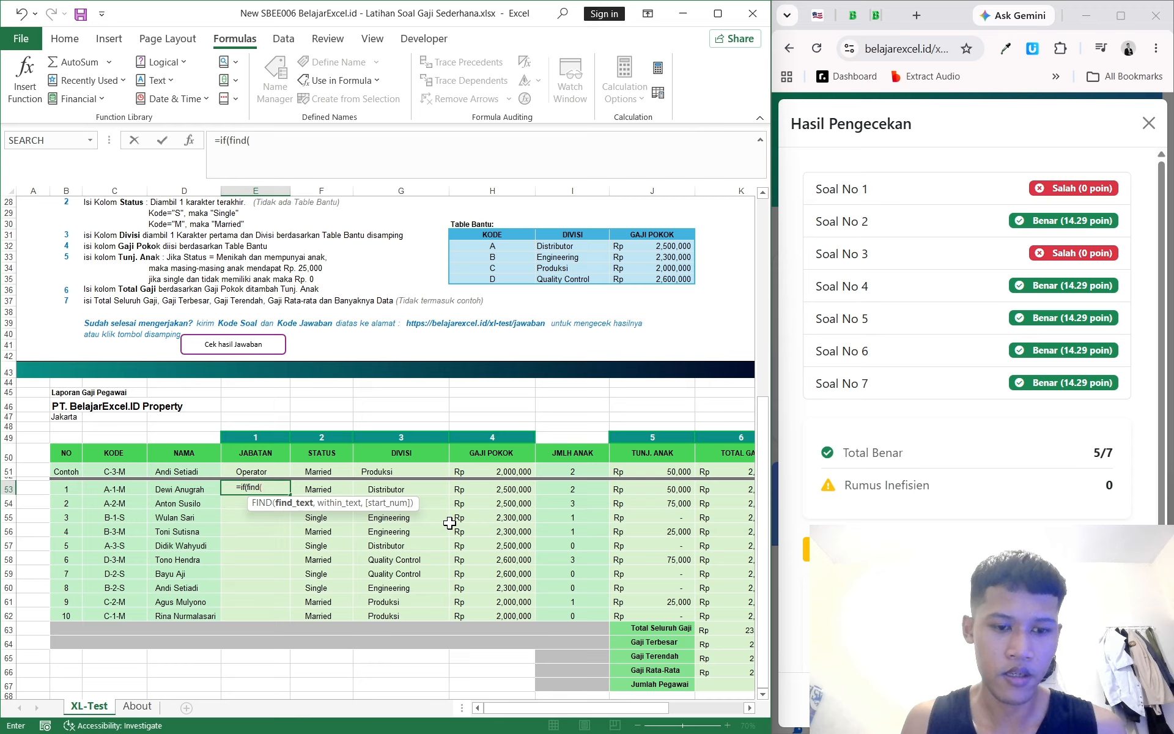
text("-")
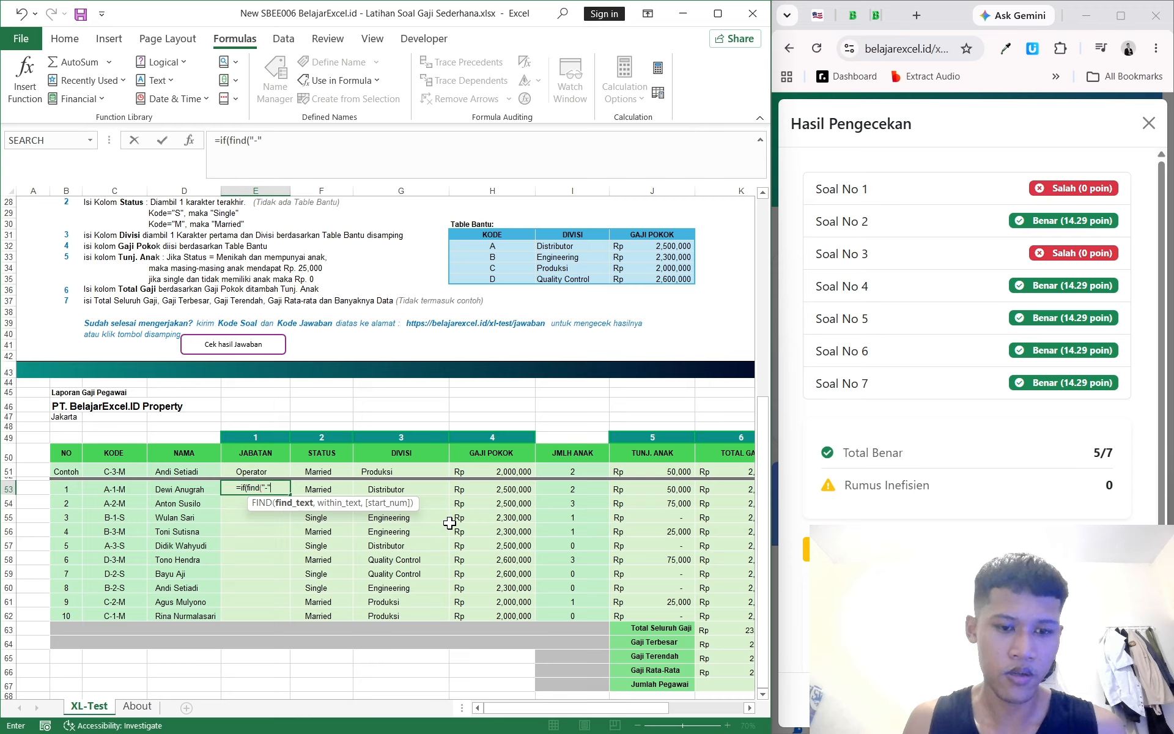
text(,)
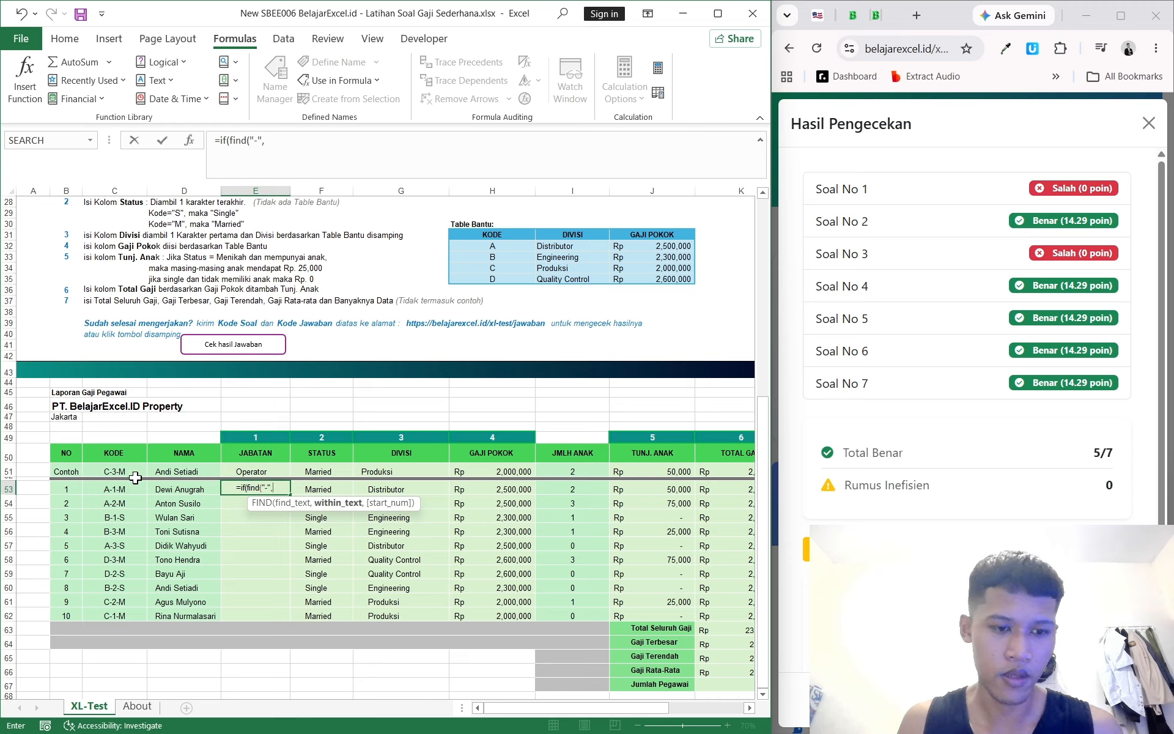
click(117, 493)
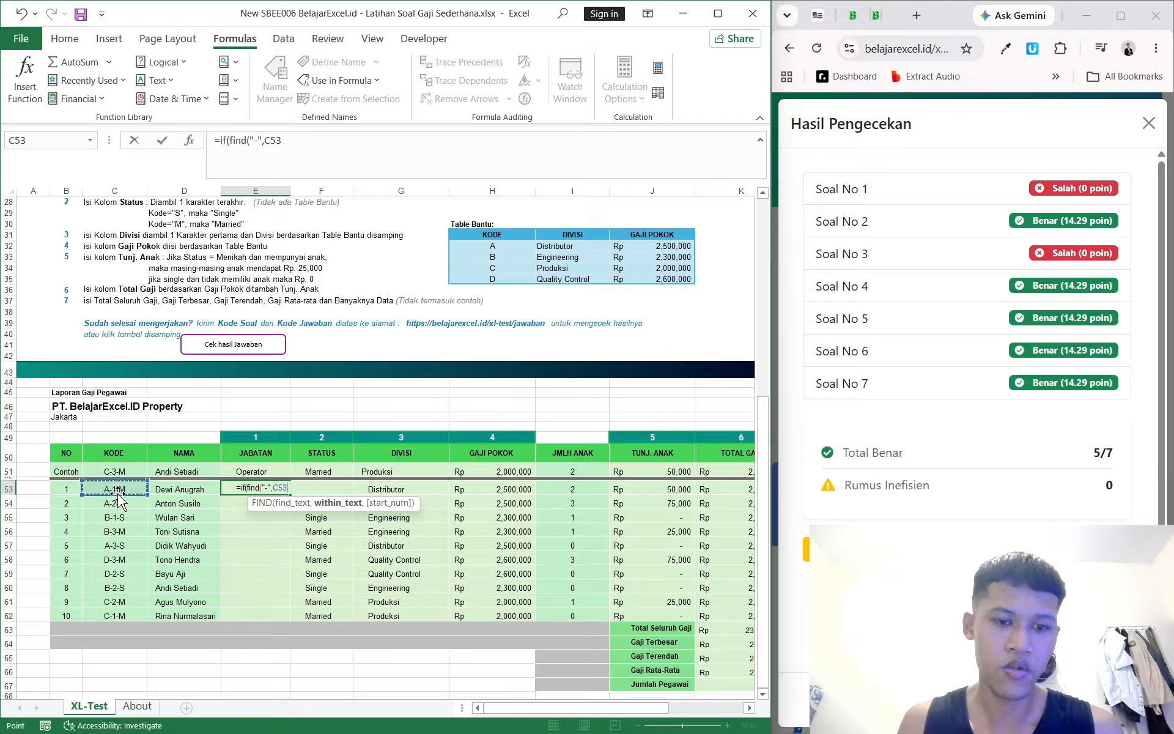
text()+1,)
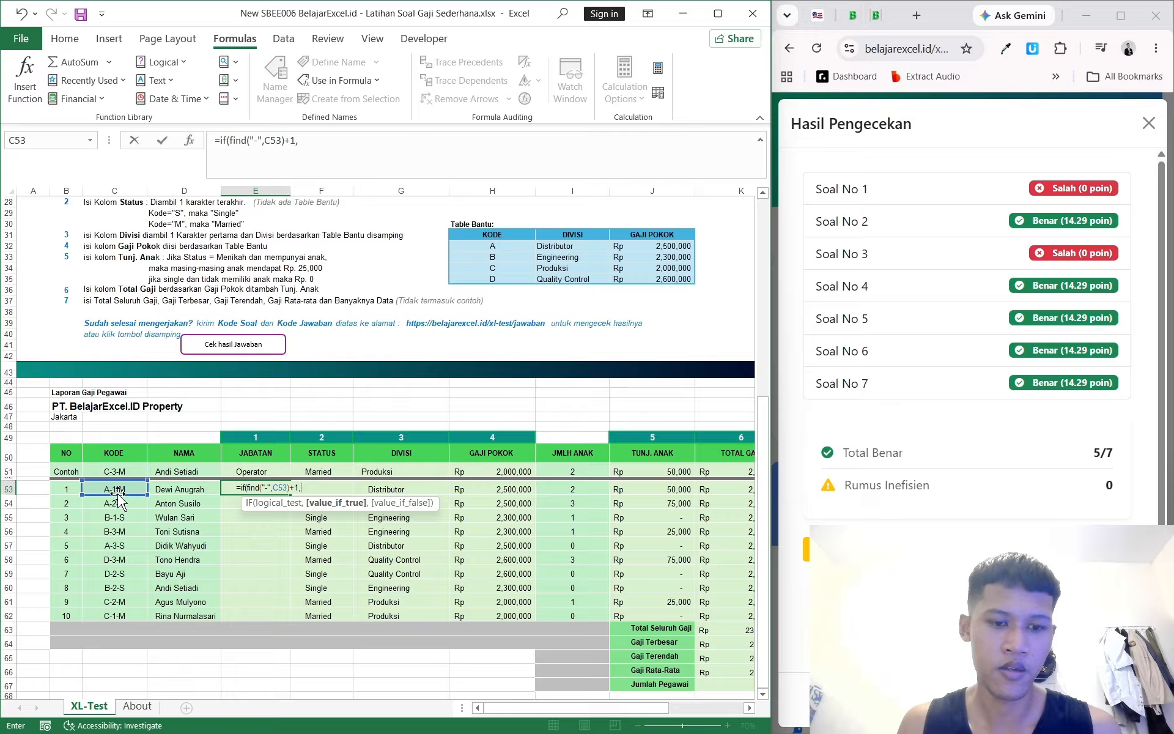
key(BackSpace)
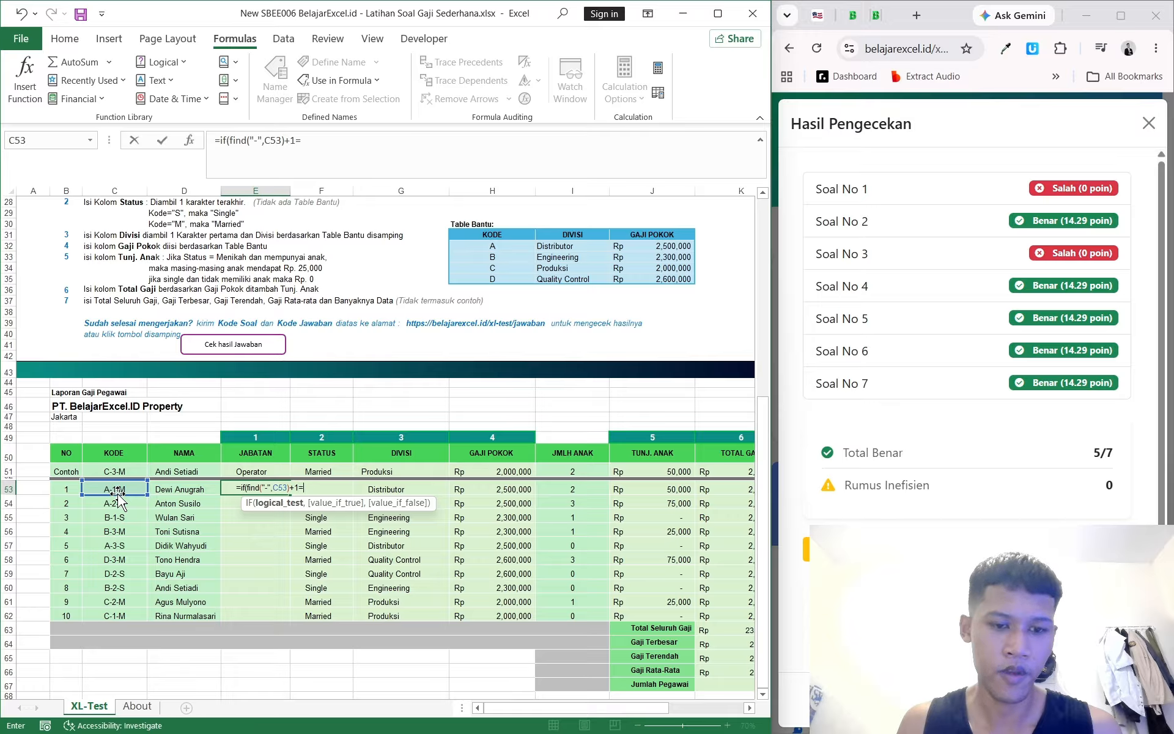
text(="1", )
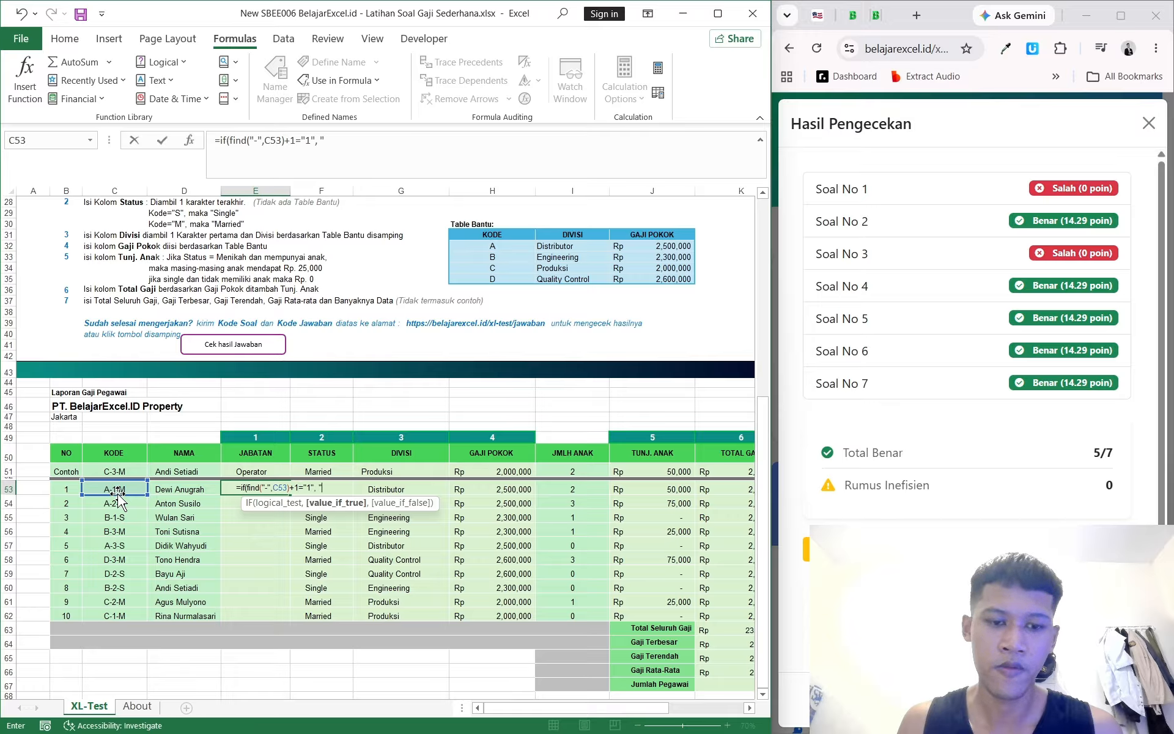
Enter "Kepala" as the value-if-true argument of the E53 IF formula
text("Kelapa)
key(BackSpace)
key(BackSpace)
key(BackSpace)
key(BackSpace)
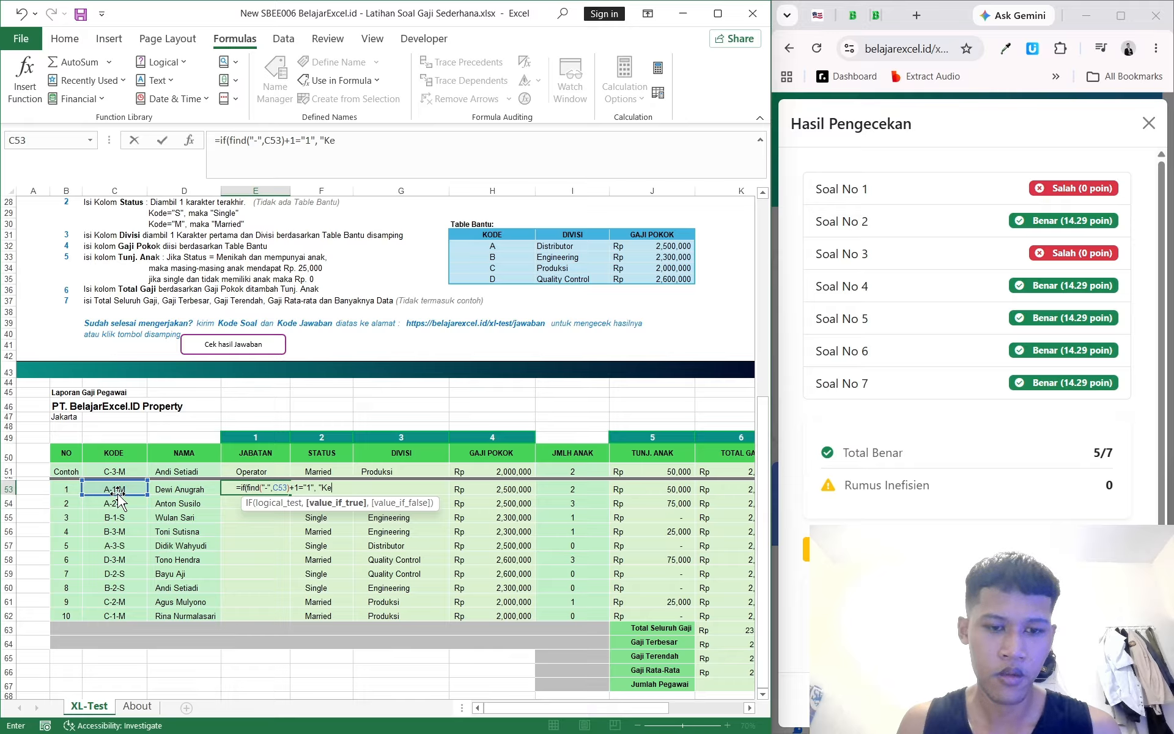
text(pala",)
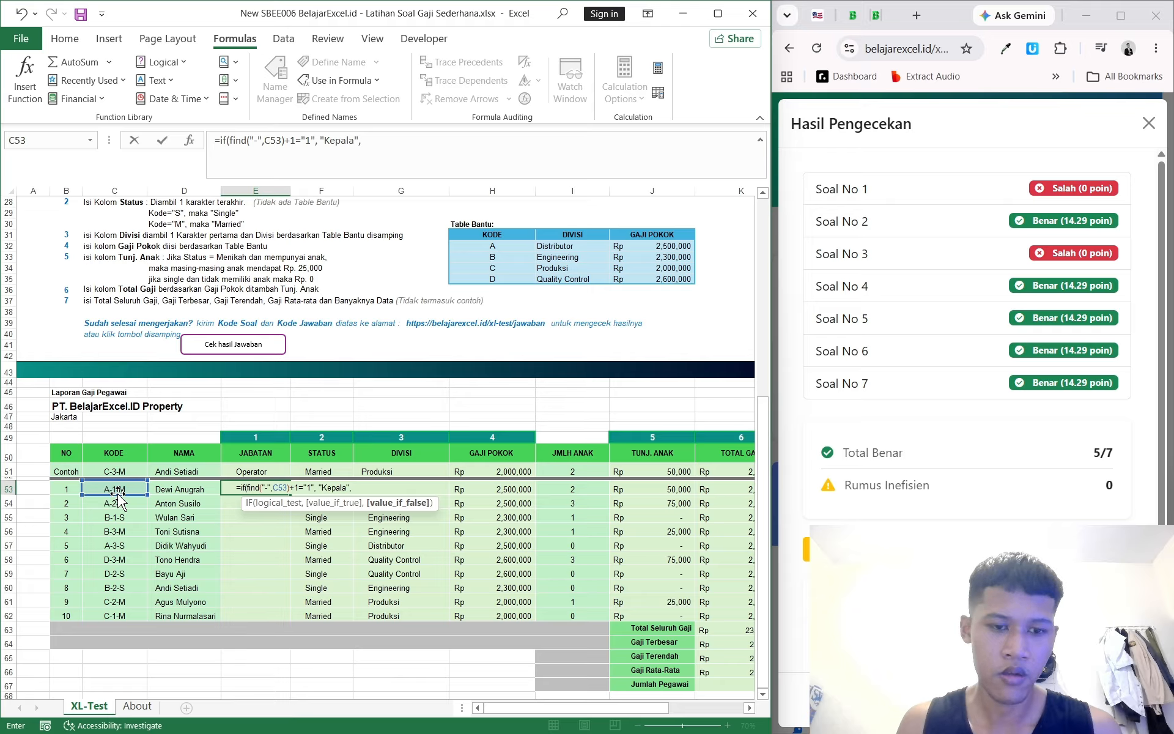
Add a second condition (FIND("-",C53)+1="2" with results "Staff" and "Operator" to the E53 formula and try to enter it
drag(242, 488, 312, 489)
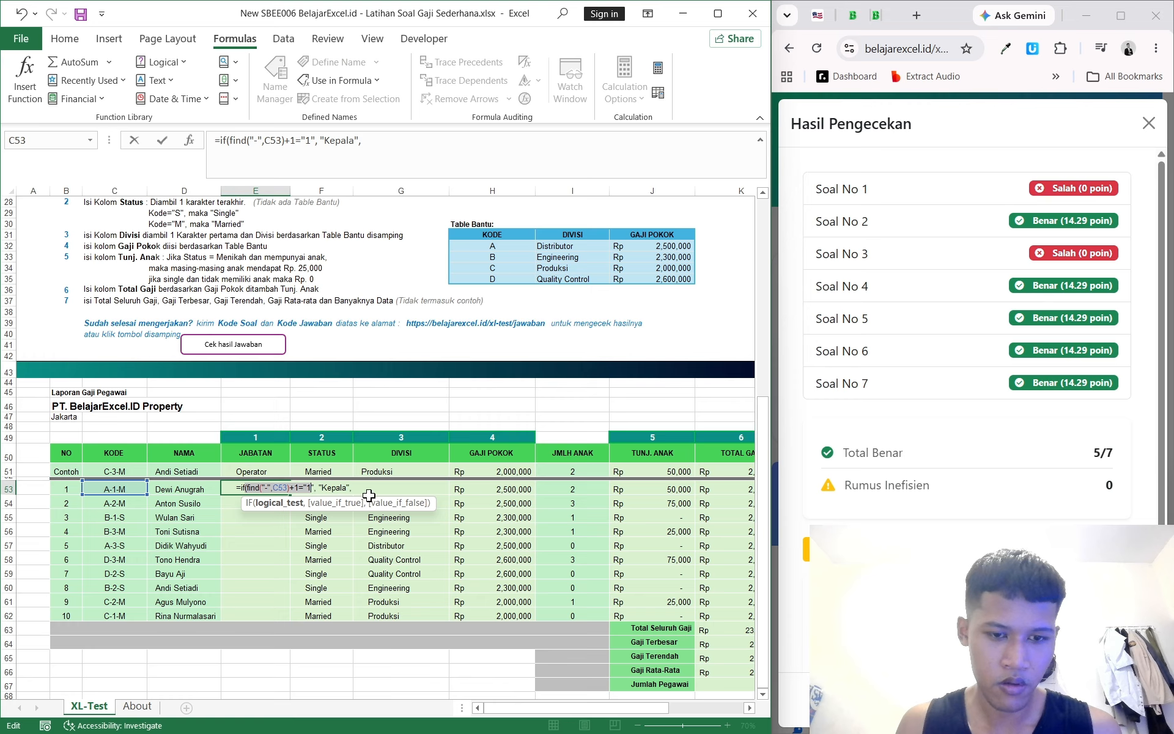
click(370, 488)
text((find("-",C53)+1="2)
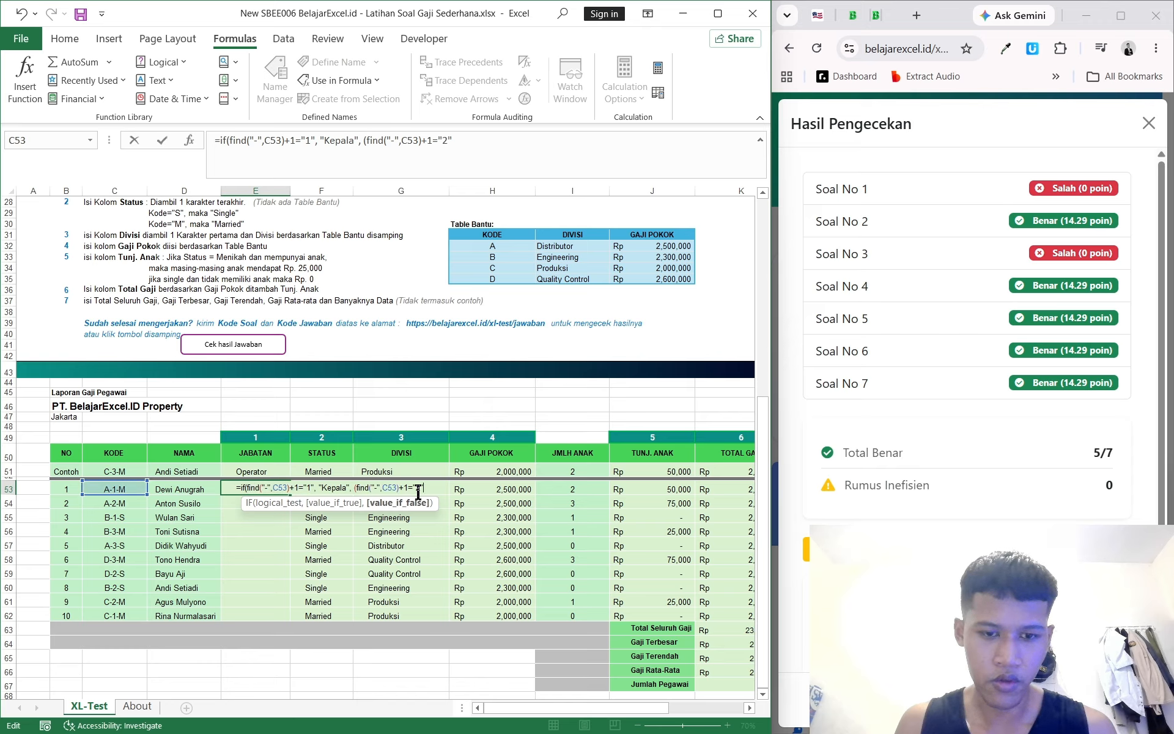
text(",)
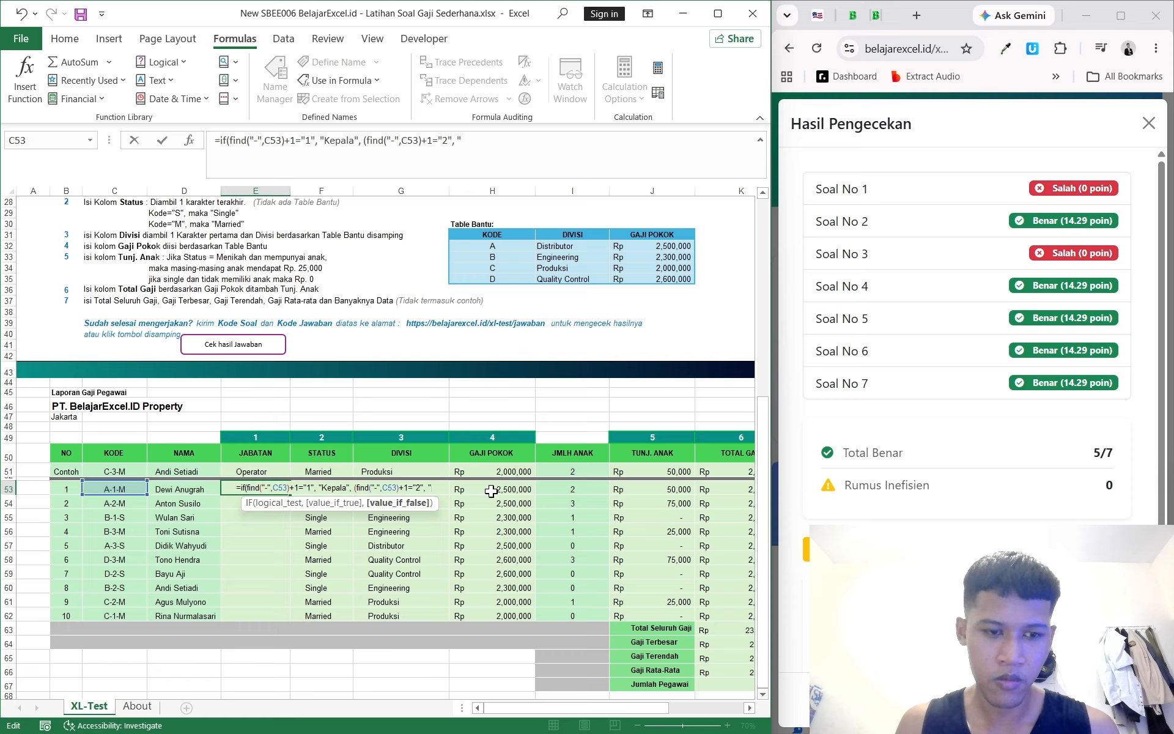
text( "Staff", "Operator)
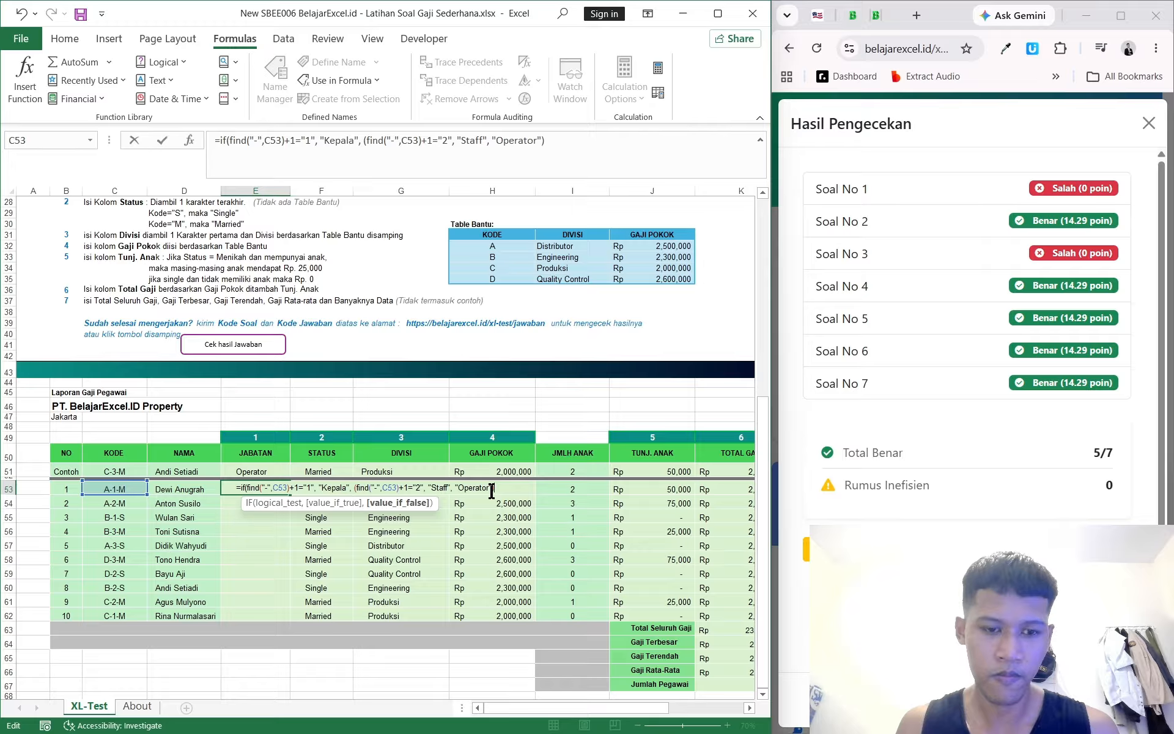
text())
key(Return)
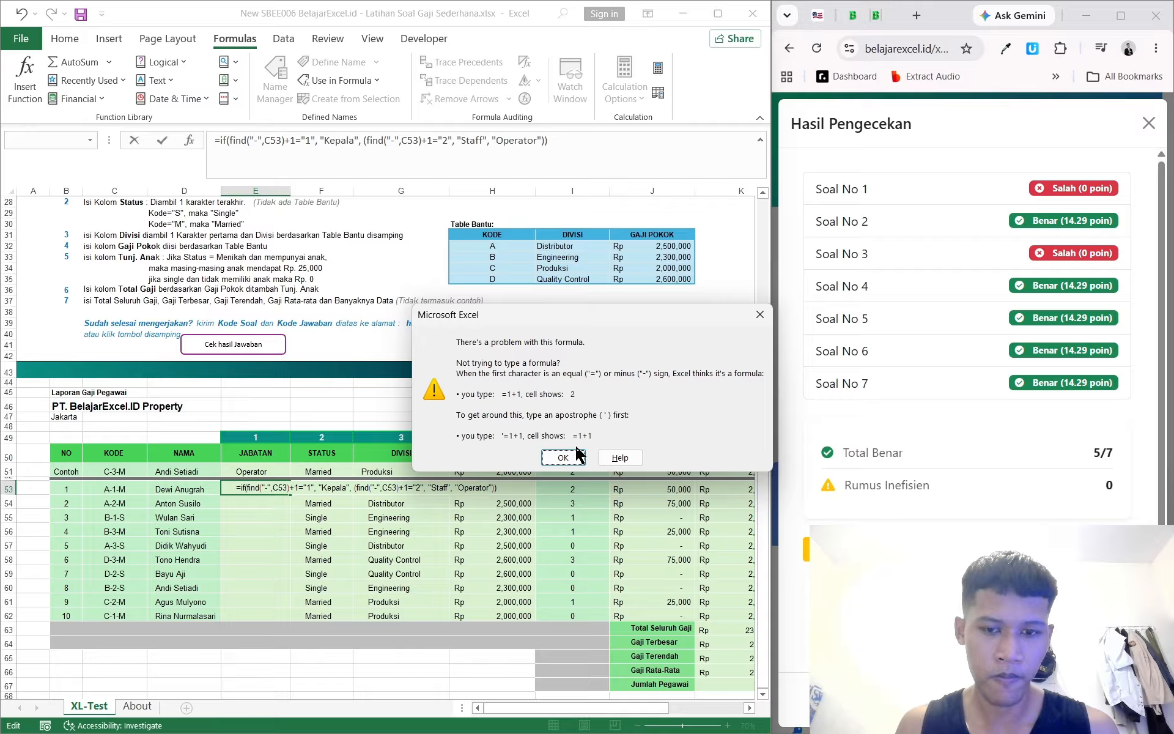
click(563, 458)
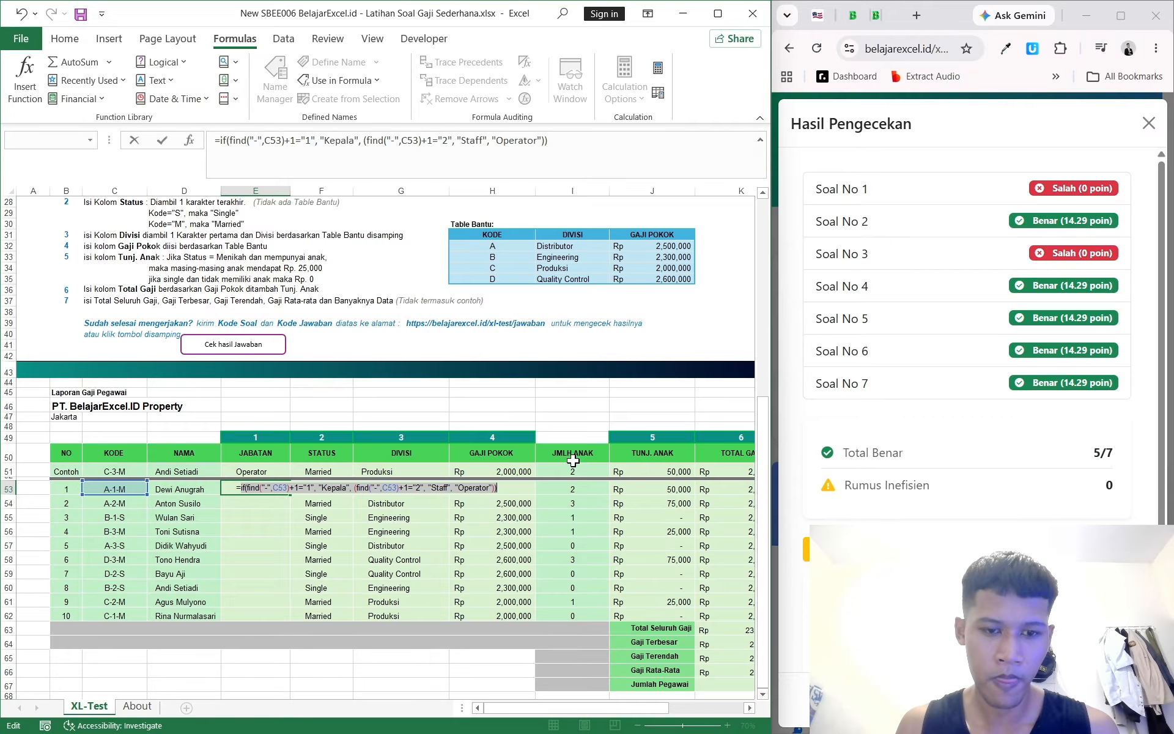
Insert the missing IF( before the second FIND in E53 and enter the formula
click(497, 489)
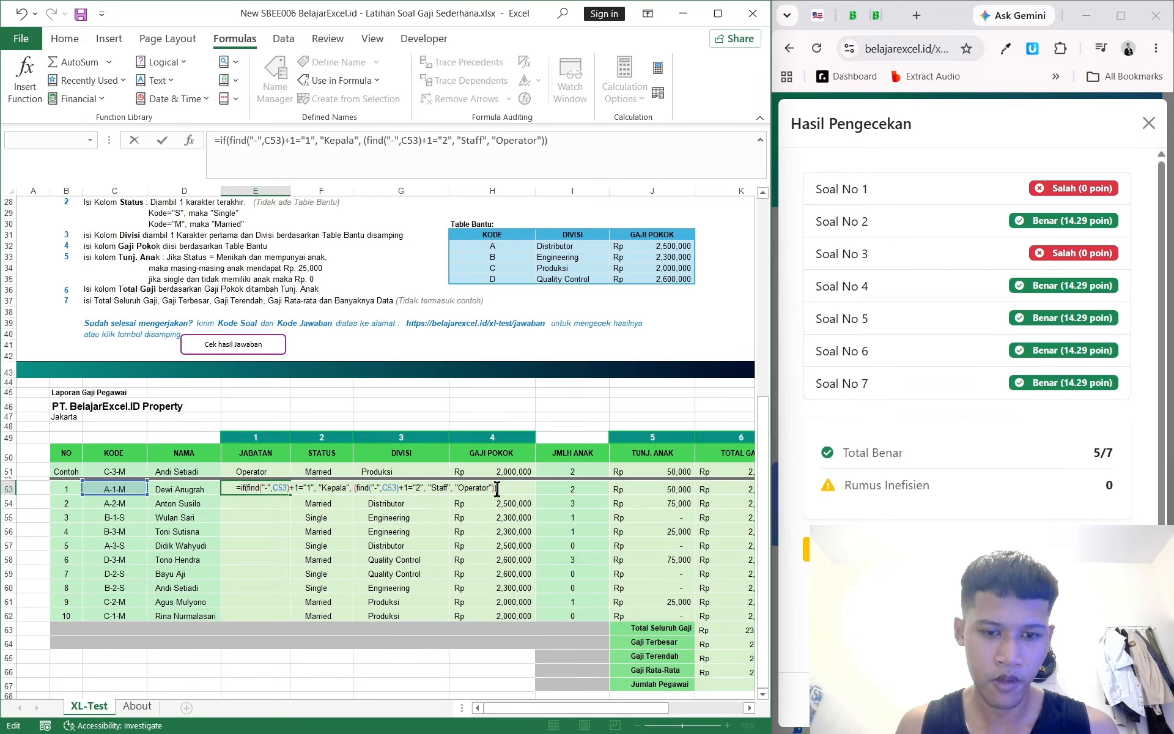
click(397, 488)
click(403, 487)
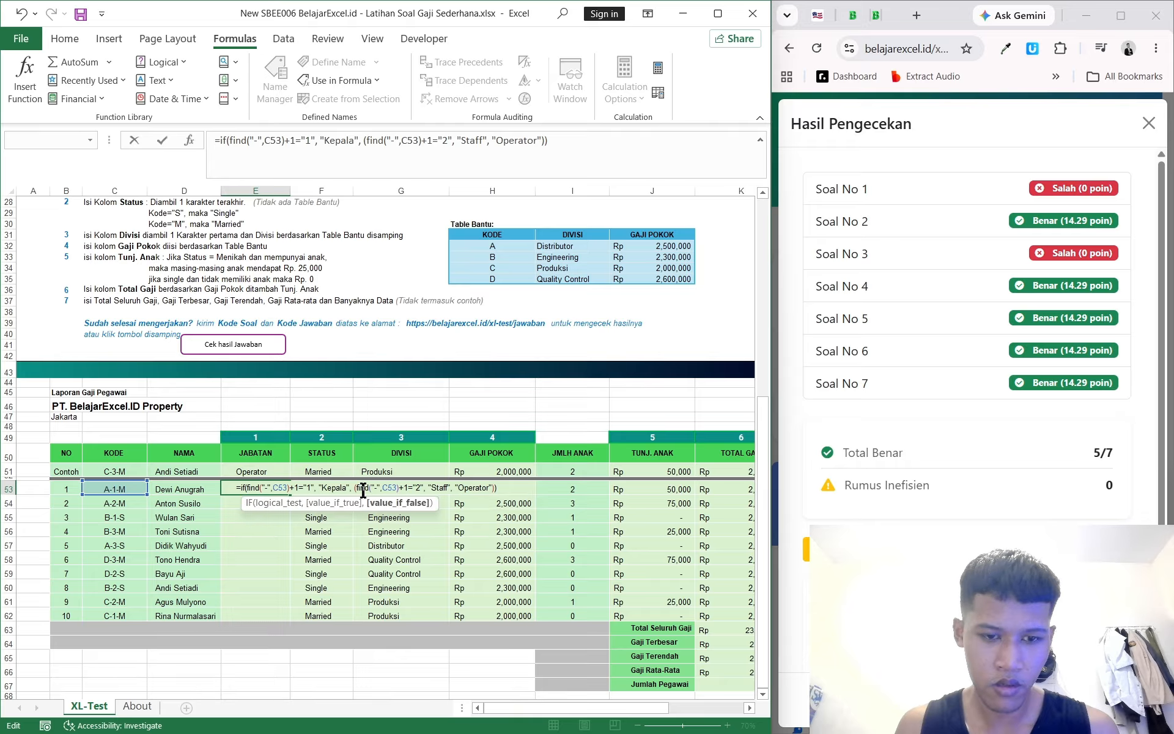
key(BackSpace)
text(if)
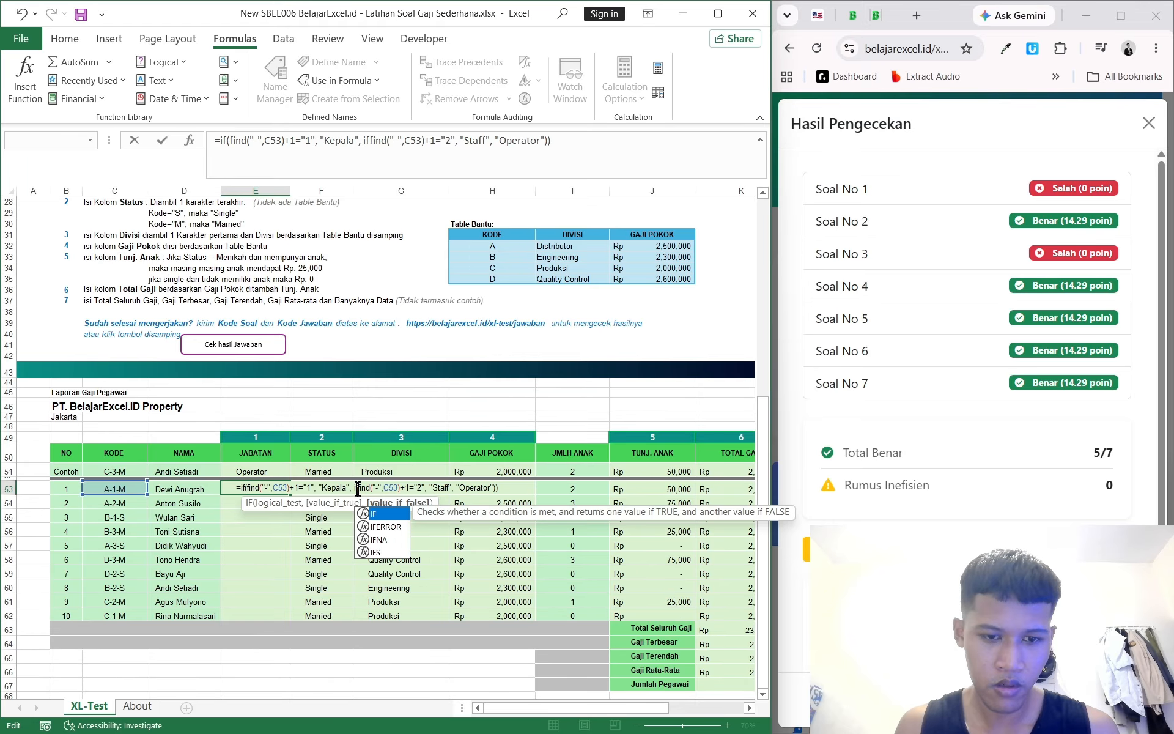
text(()
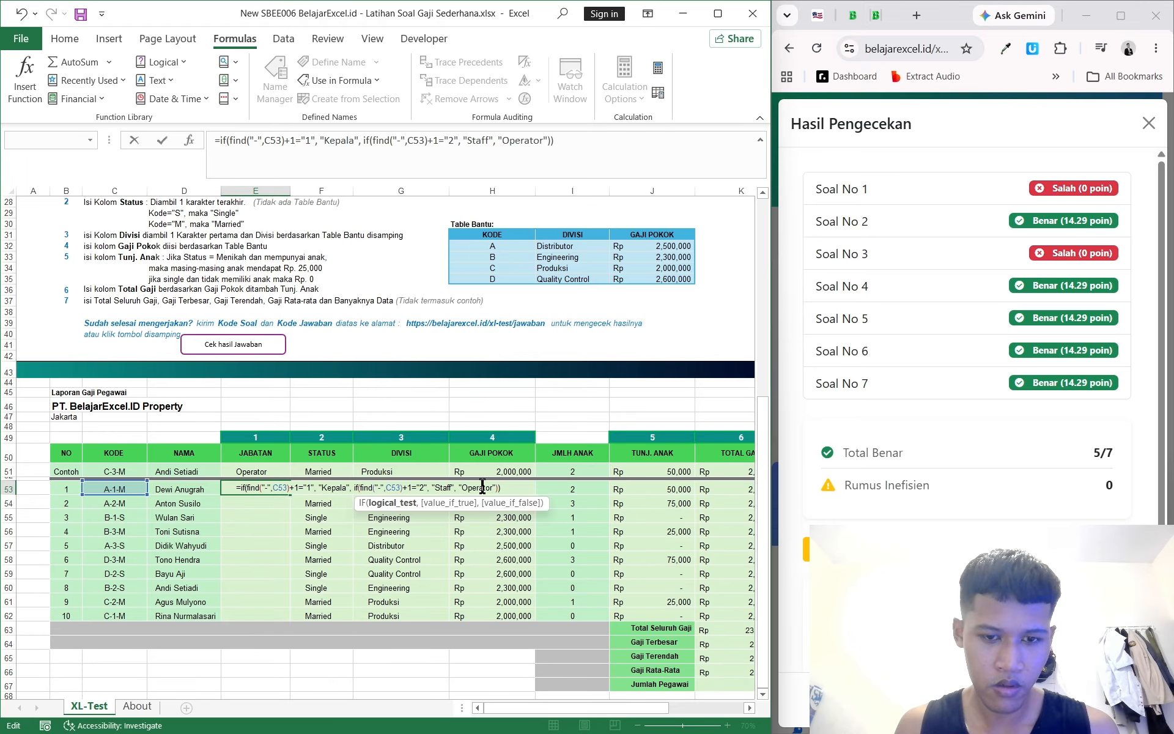
key(Return)
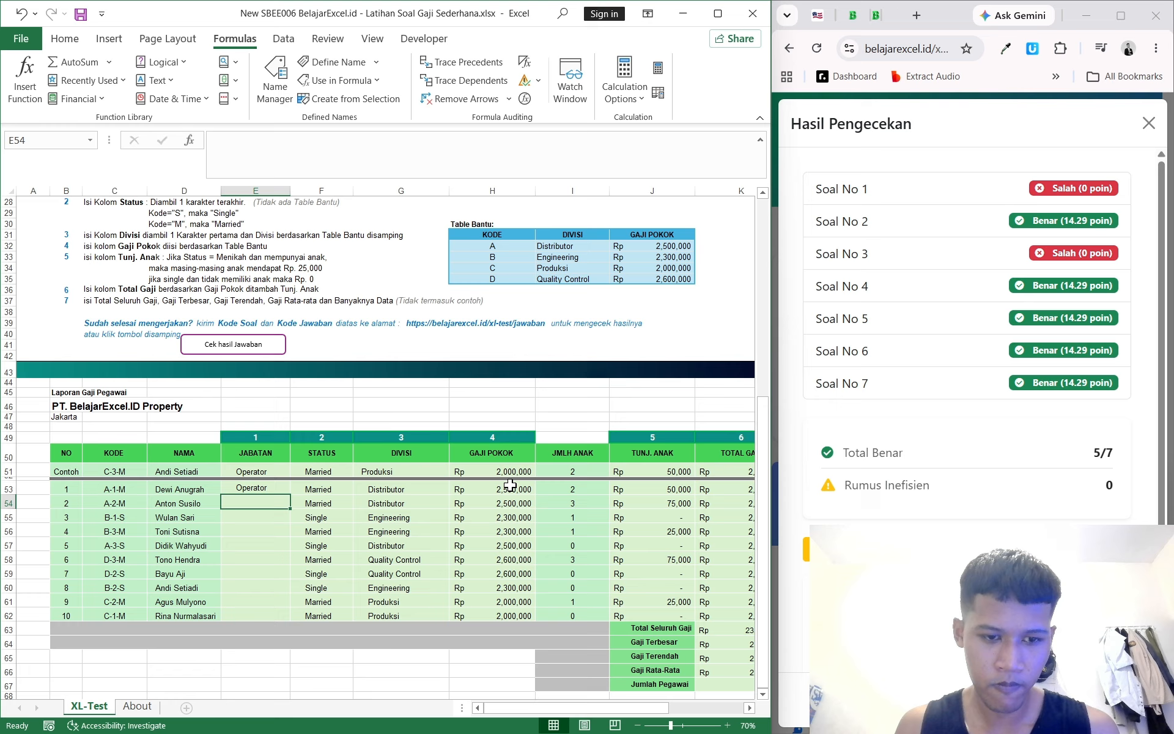
Review the E53 formula and test its search part as =FIND("-", C53)+1 in empty cell E65
click(267, 489)
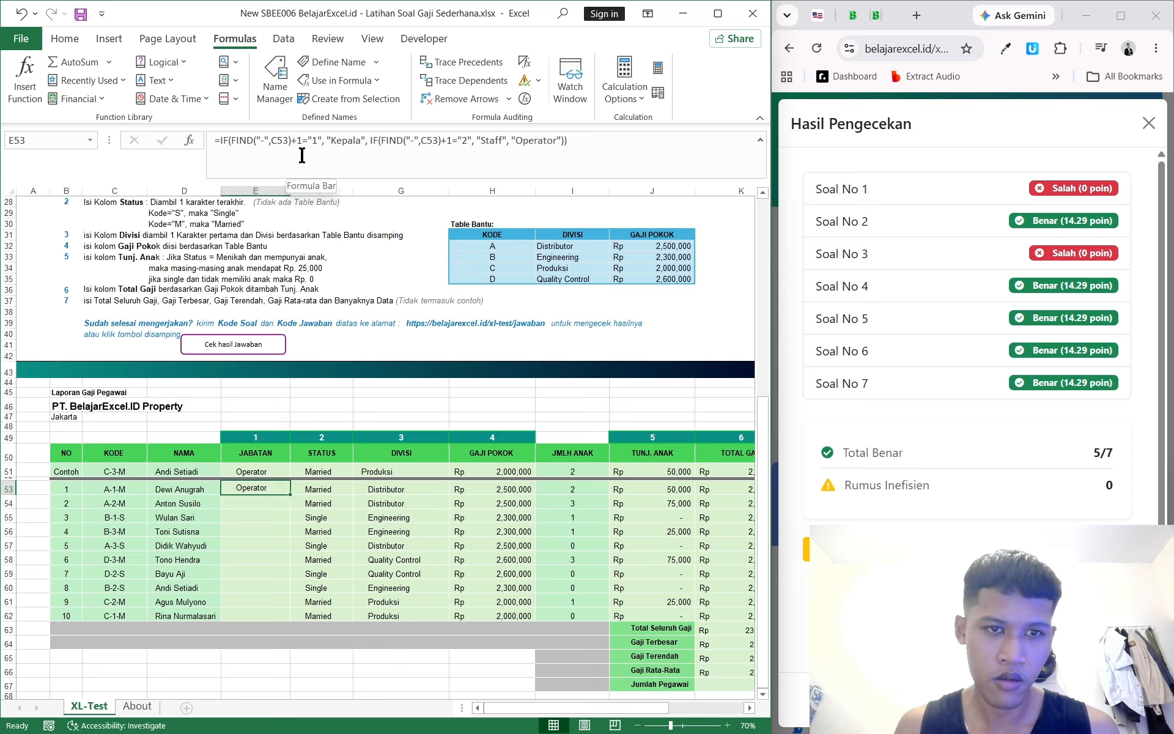
click(255, 655)
text(=f)
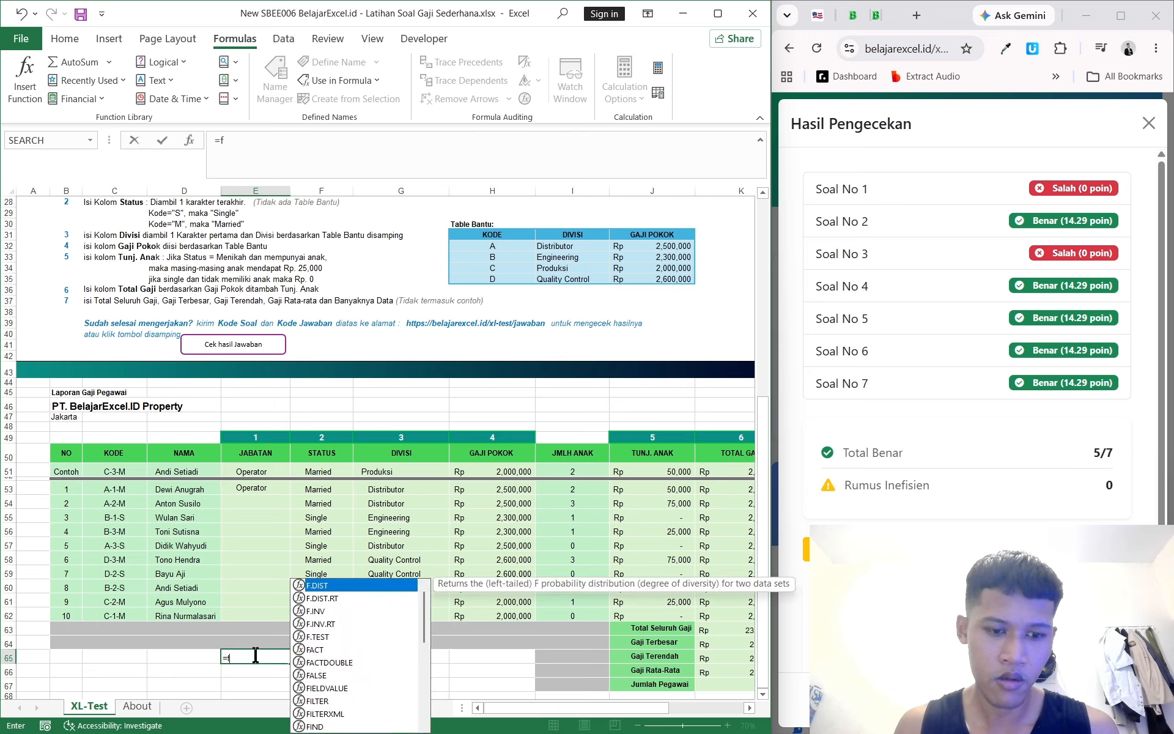
text(ind("-")
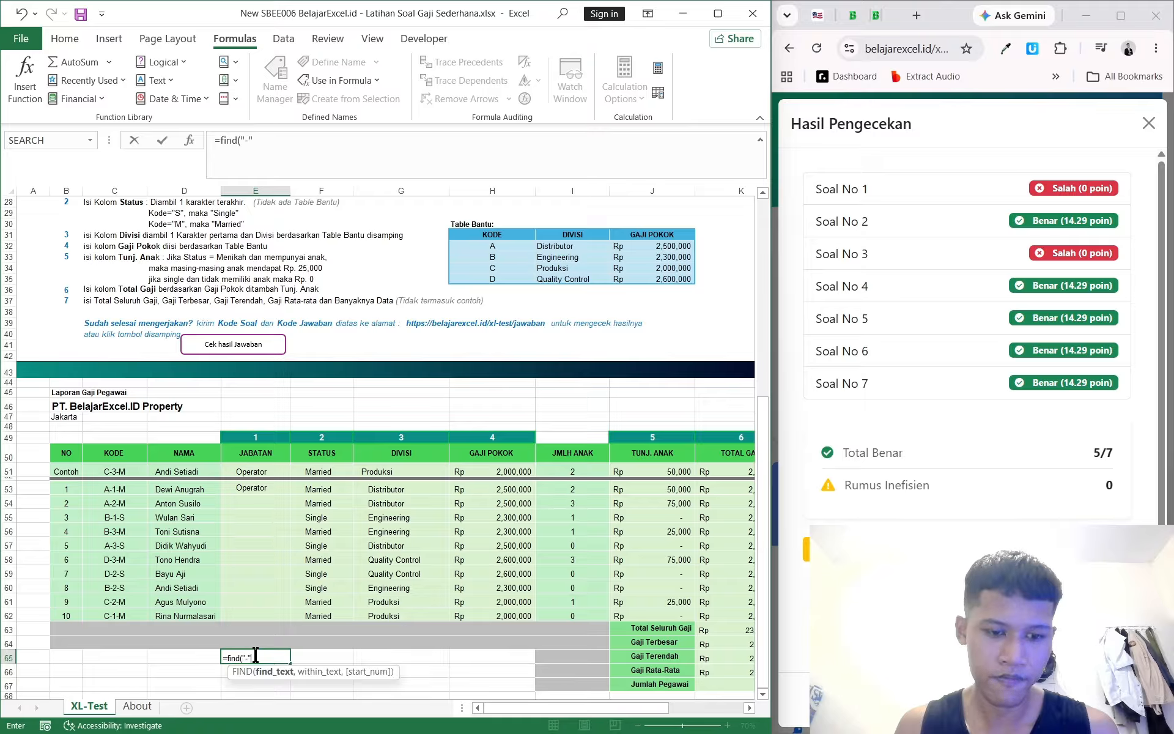
text(,)
text( c54)
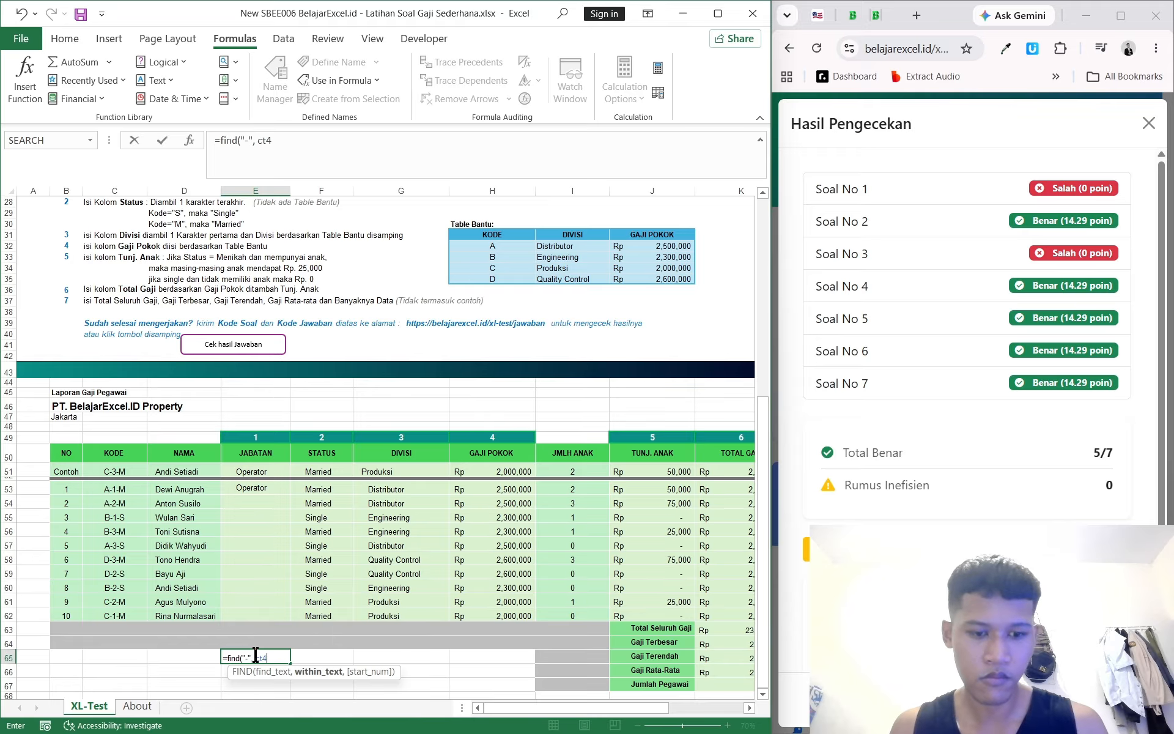
key(BackSpace)
text(3)
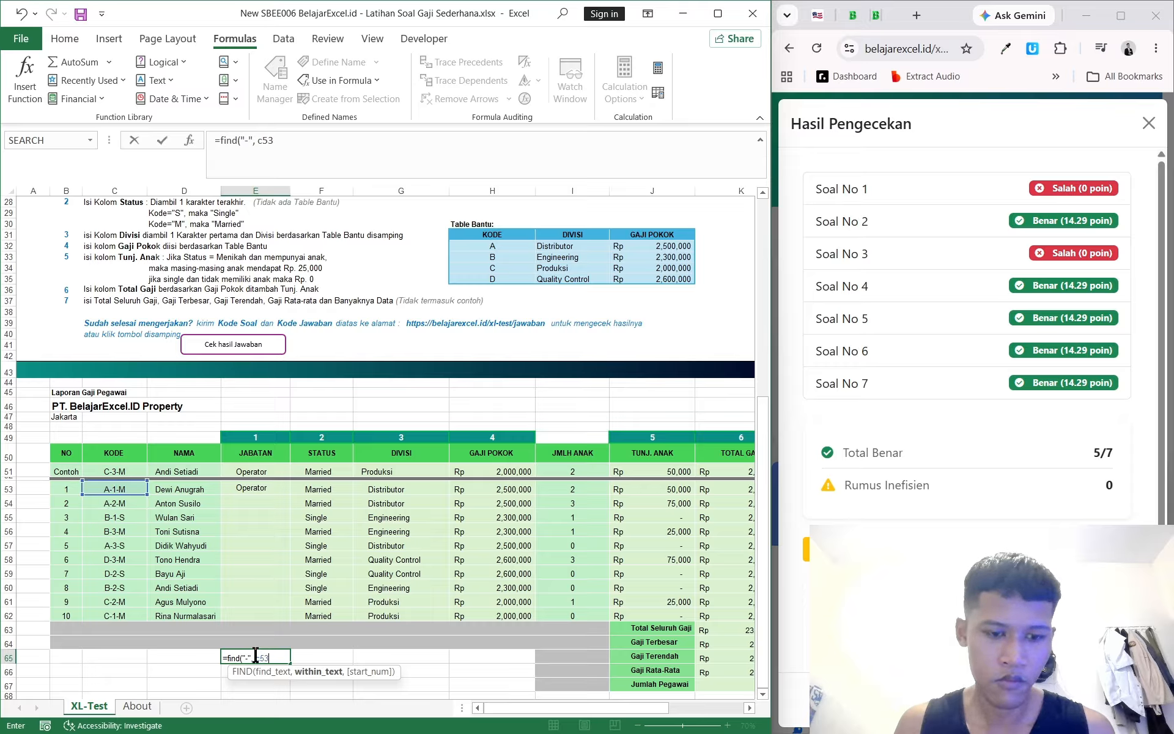
text(,)
key(BackSpace)
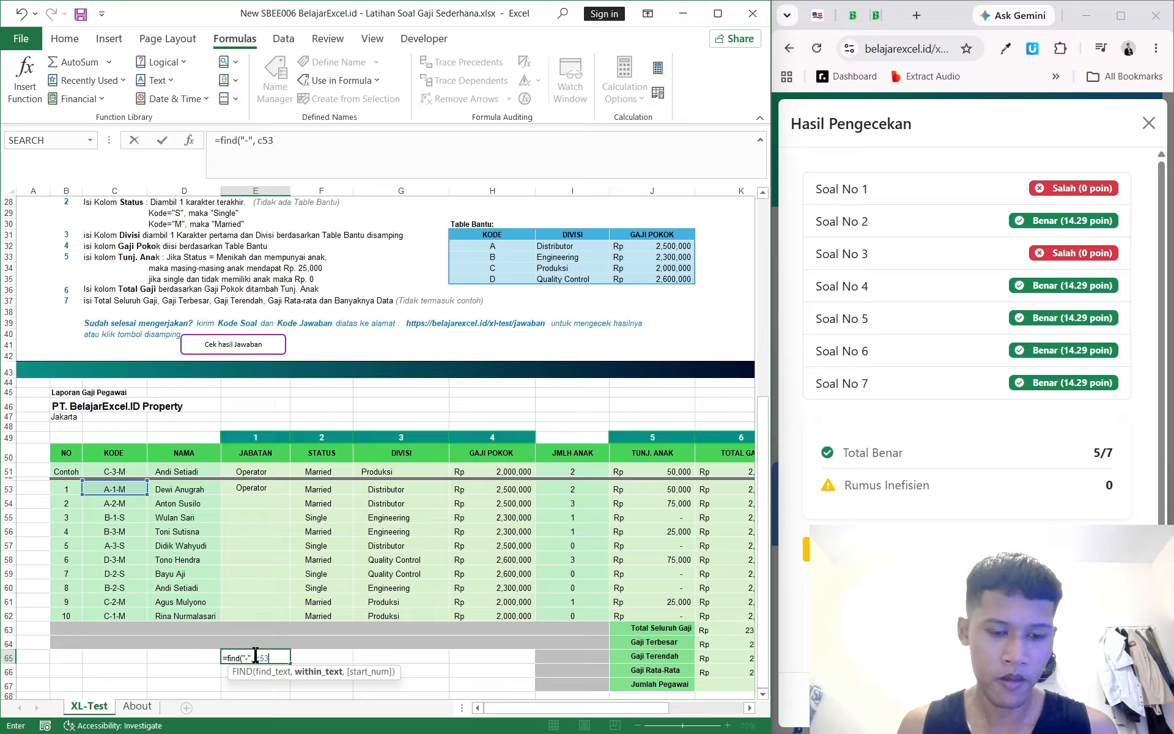
text()+)
key(Return)
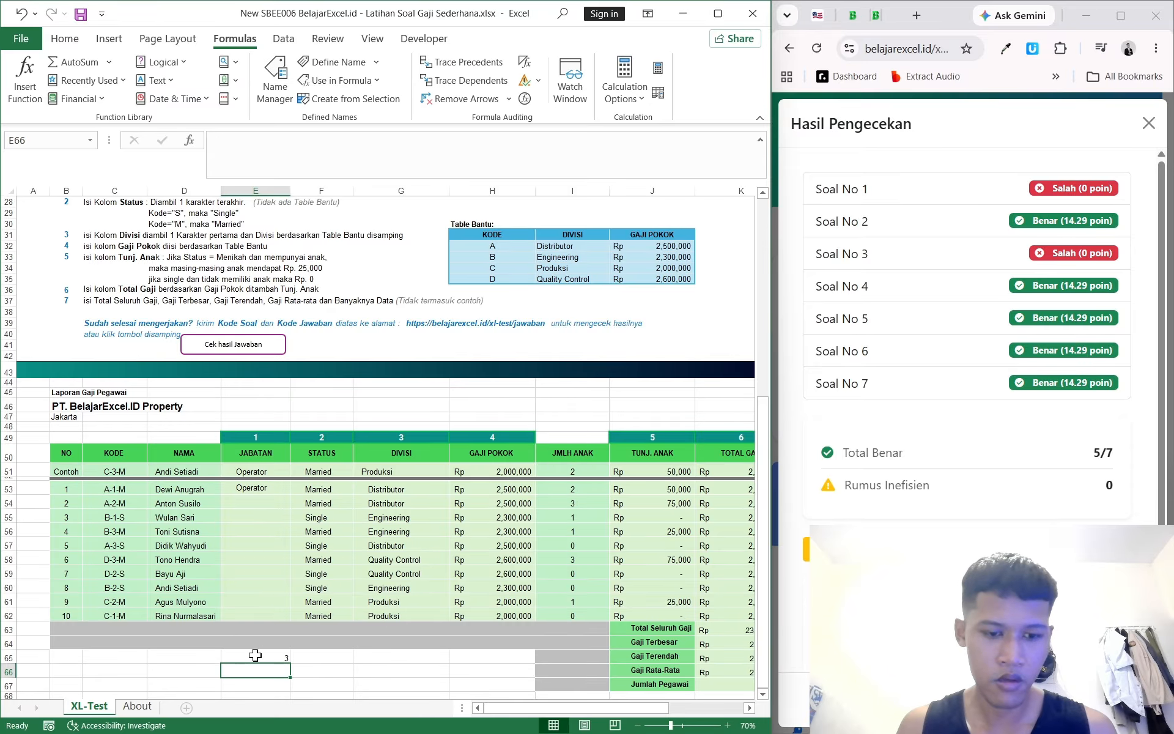
Inspect the test formula in E65, then clear that cell
click(275, 657)
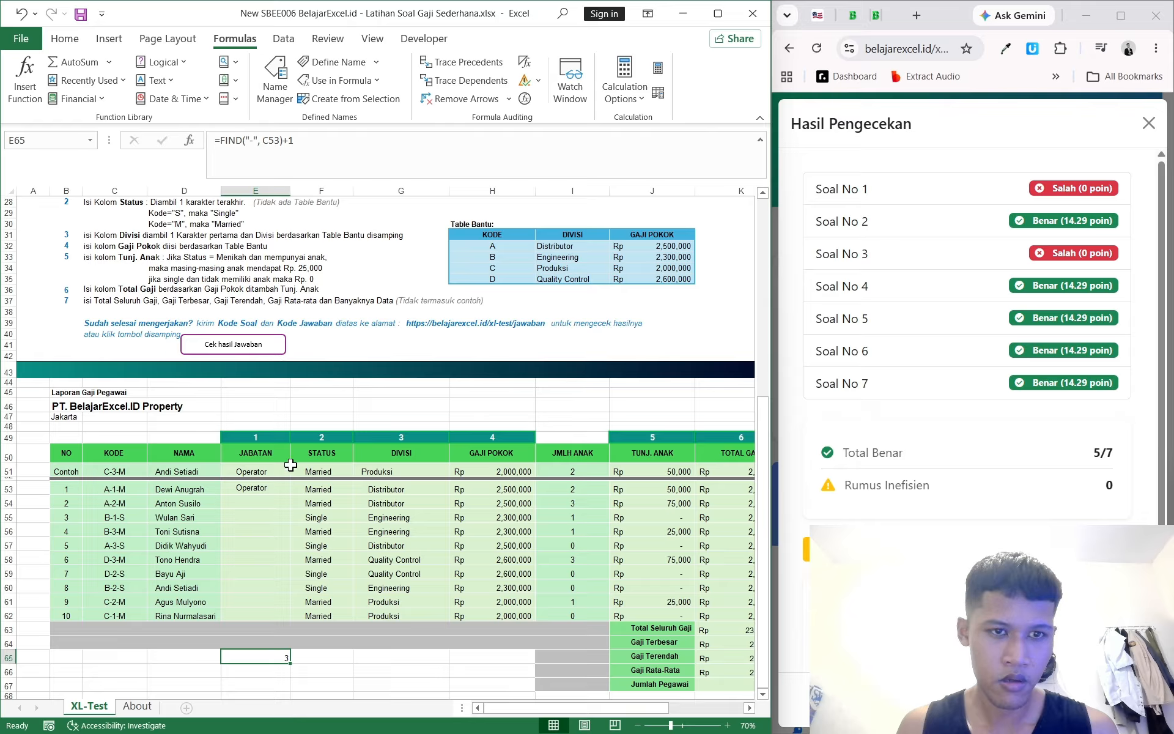
click(282, 140)
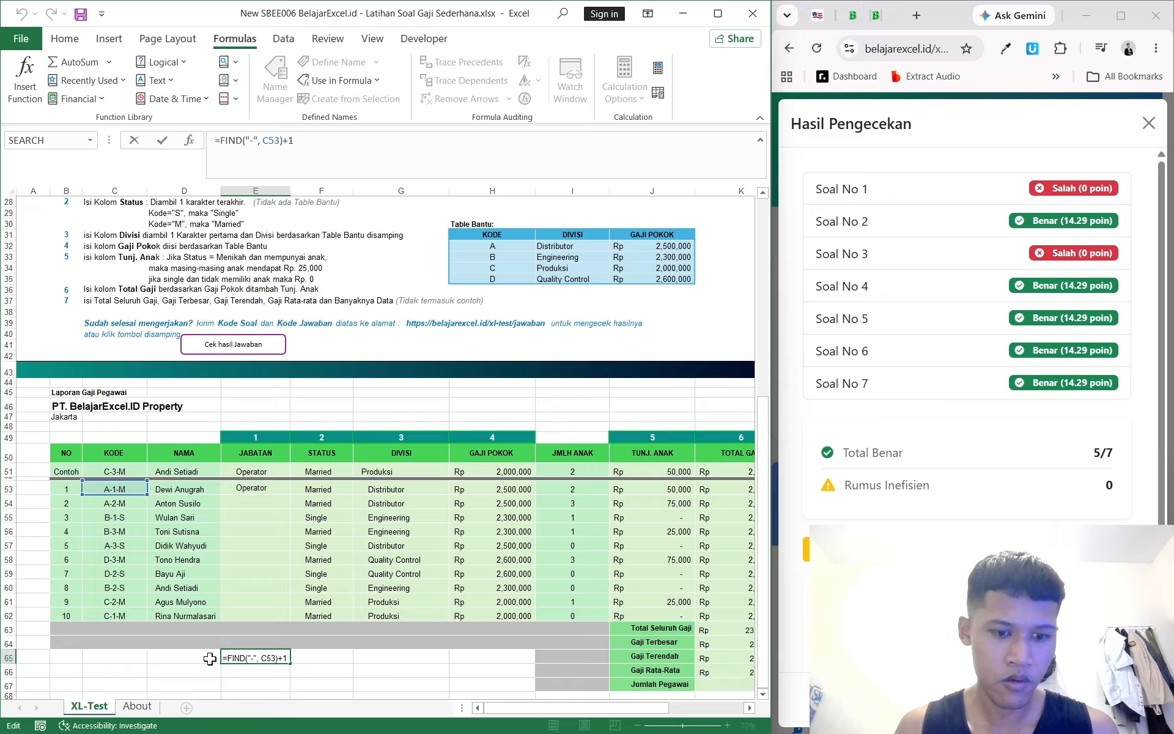
key(Return)
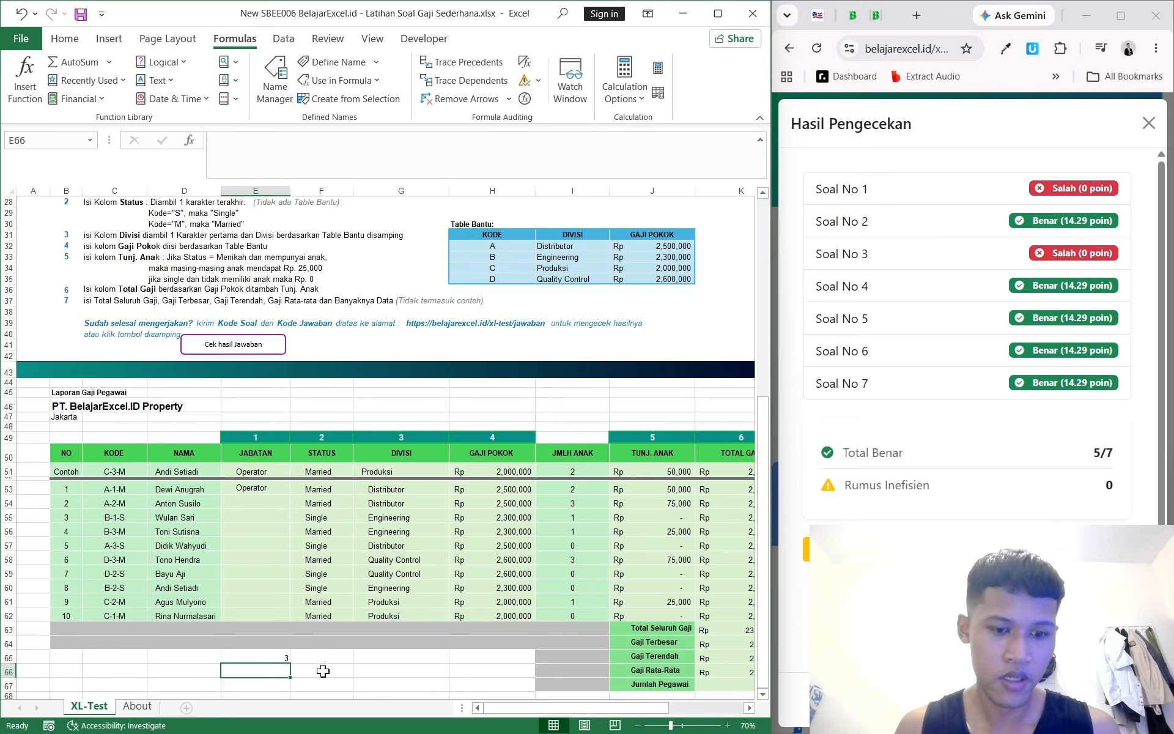
click(269, 655)
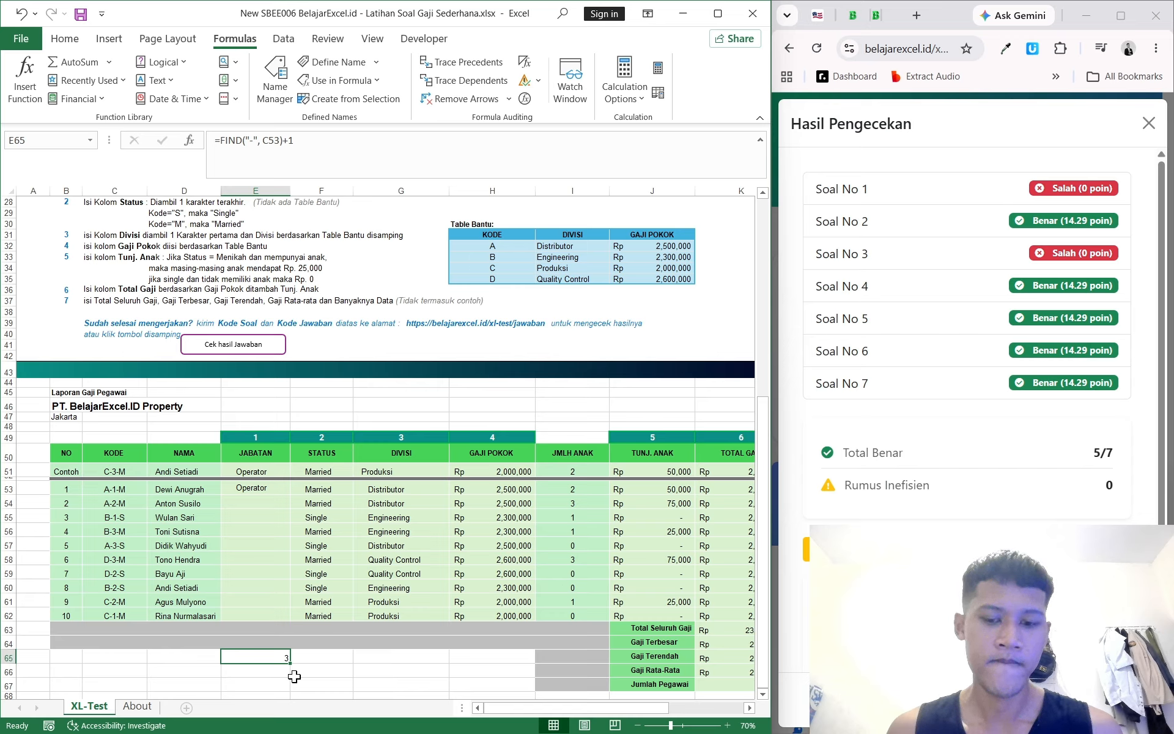
key(Delete)
Replace the whole formula in E53 with a new one beginning =IF(VALUE(MID(C53,3,1)=1
click(249, 486)
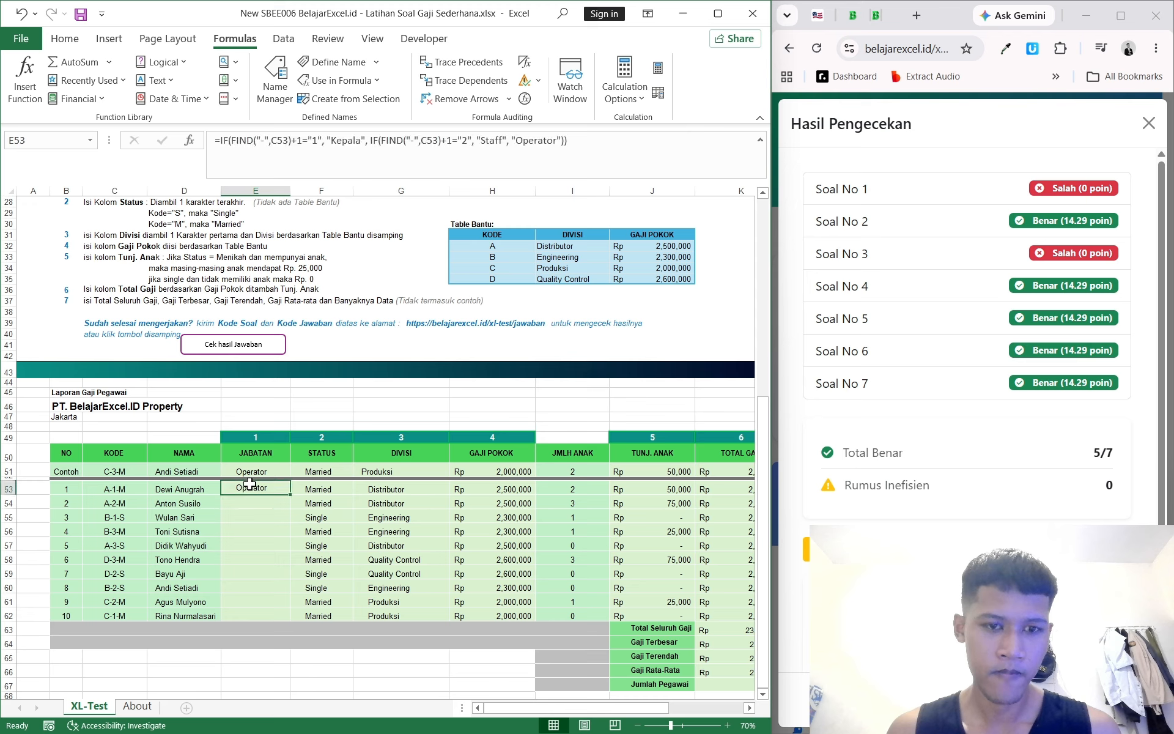
click(367, 142)
key(ctrl+a)
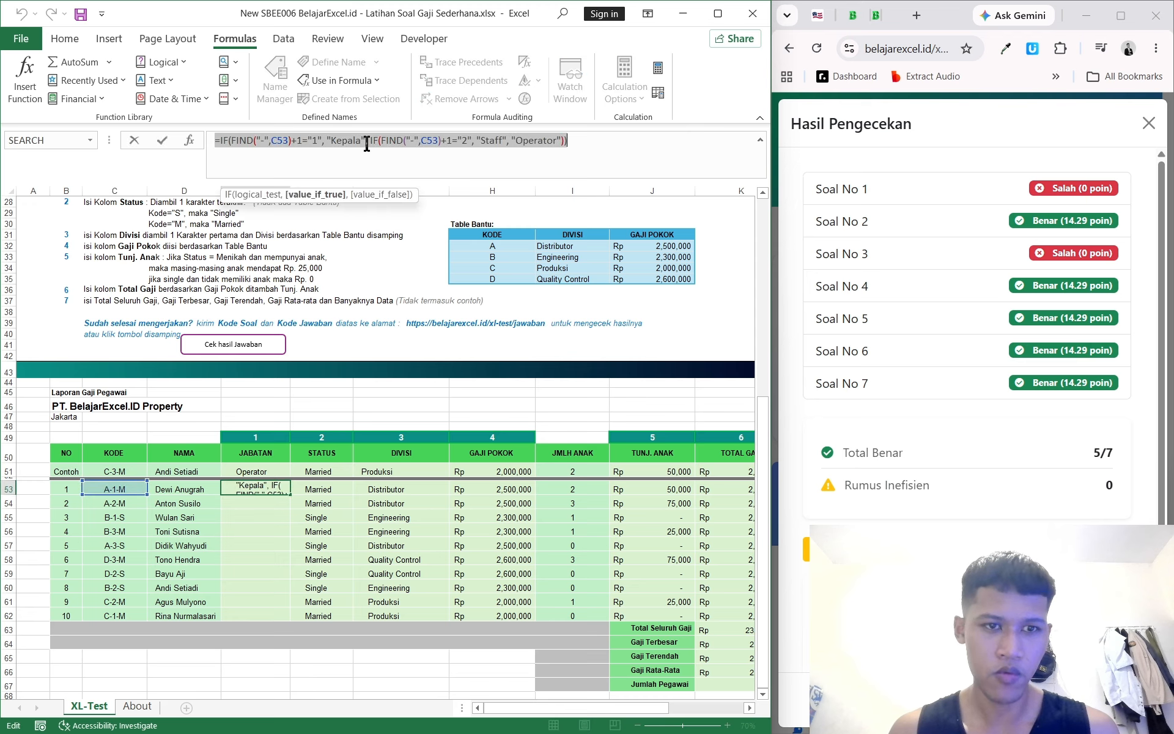
text(=if)
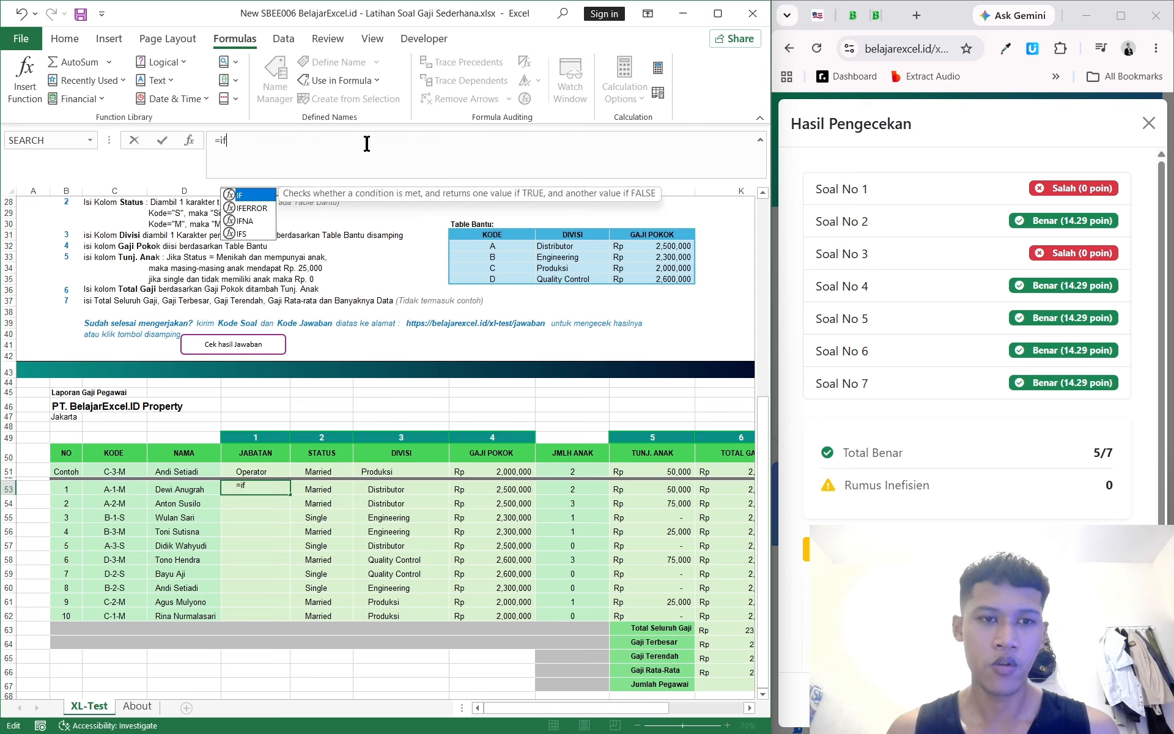
text(()
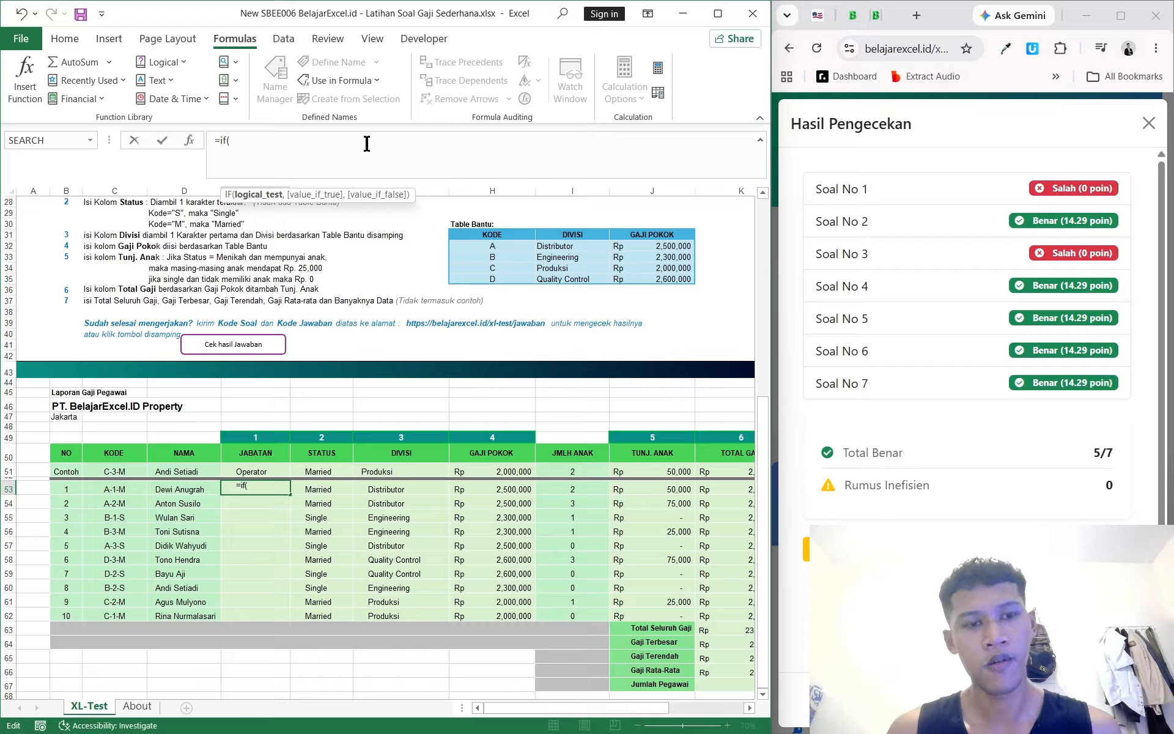
text(value)
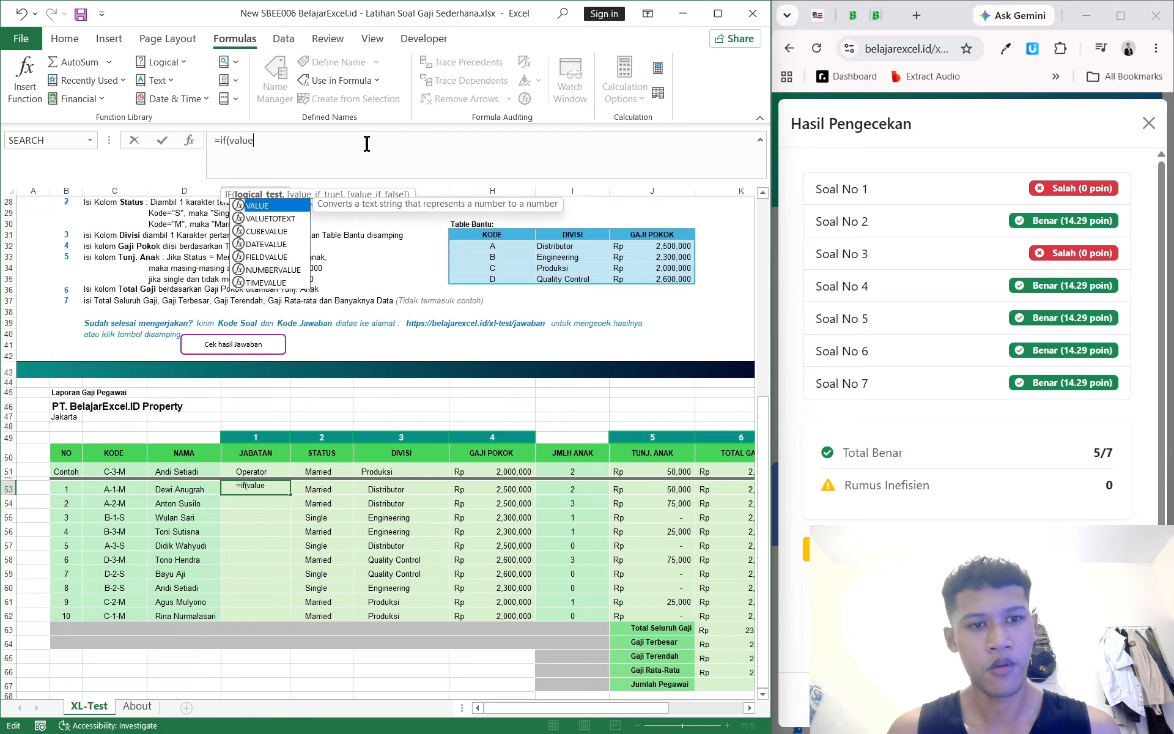
text((mid()
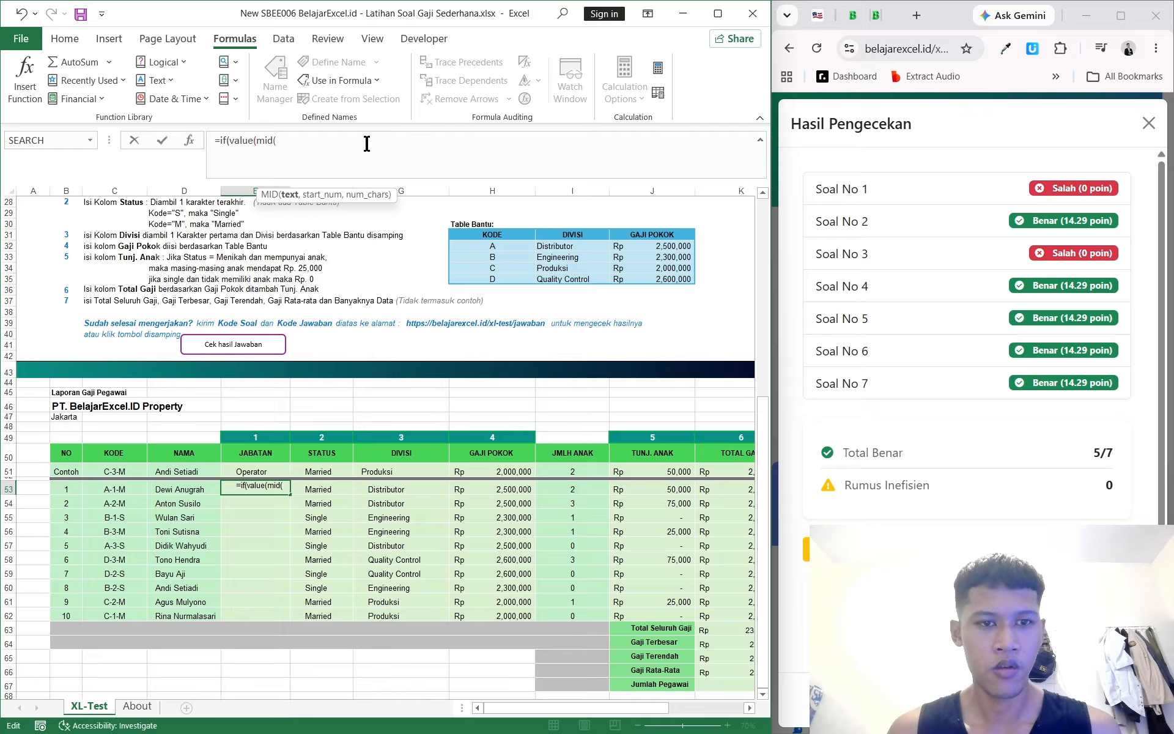
text(c53,)
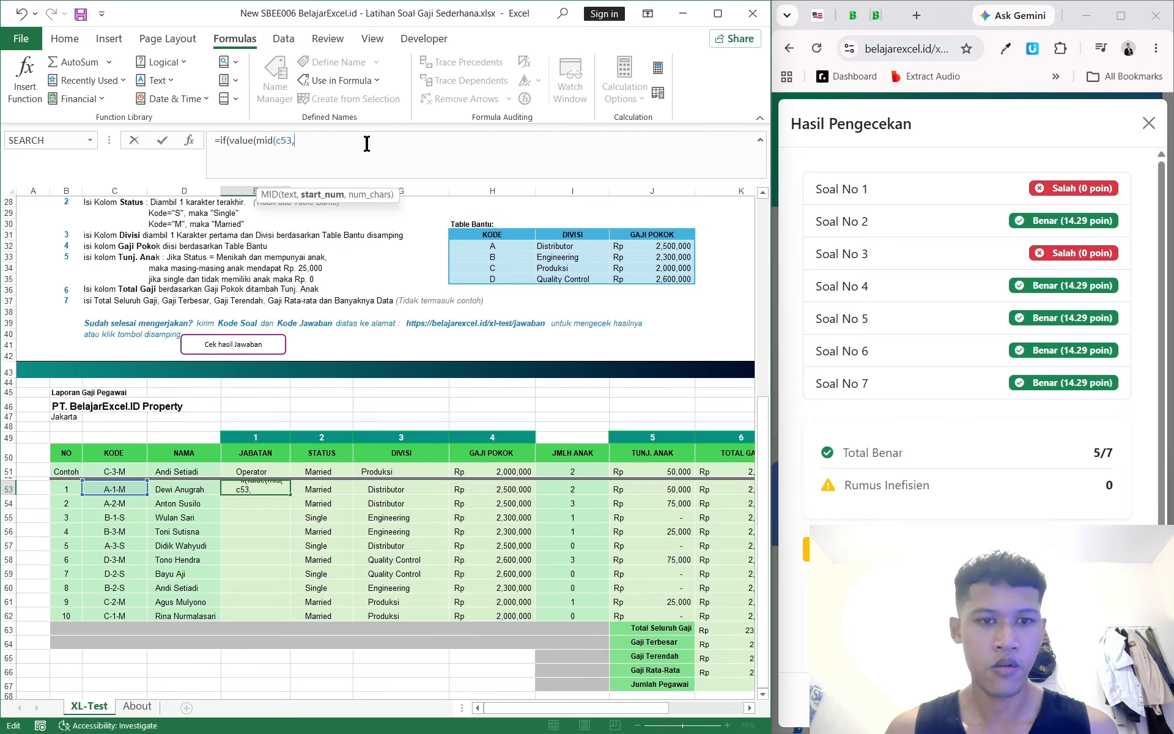
text(3,1)
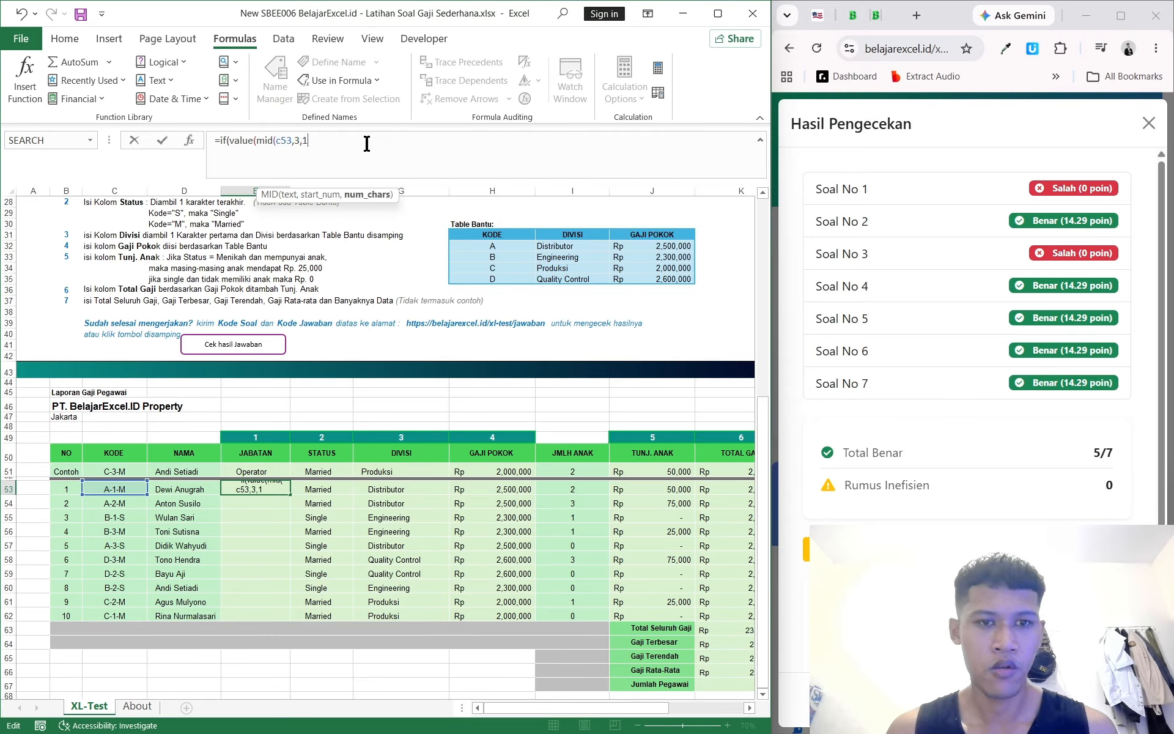
text()=1)
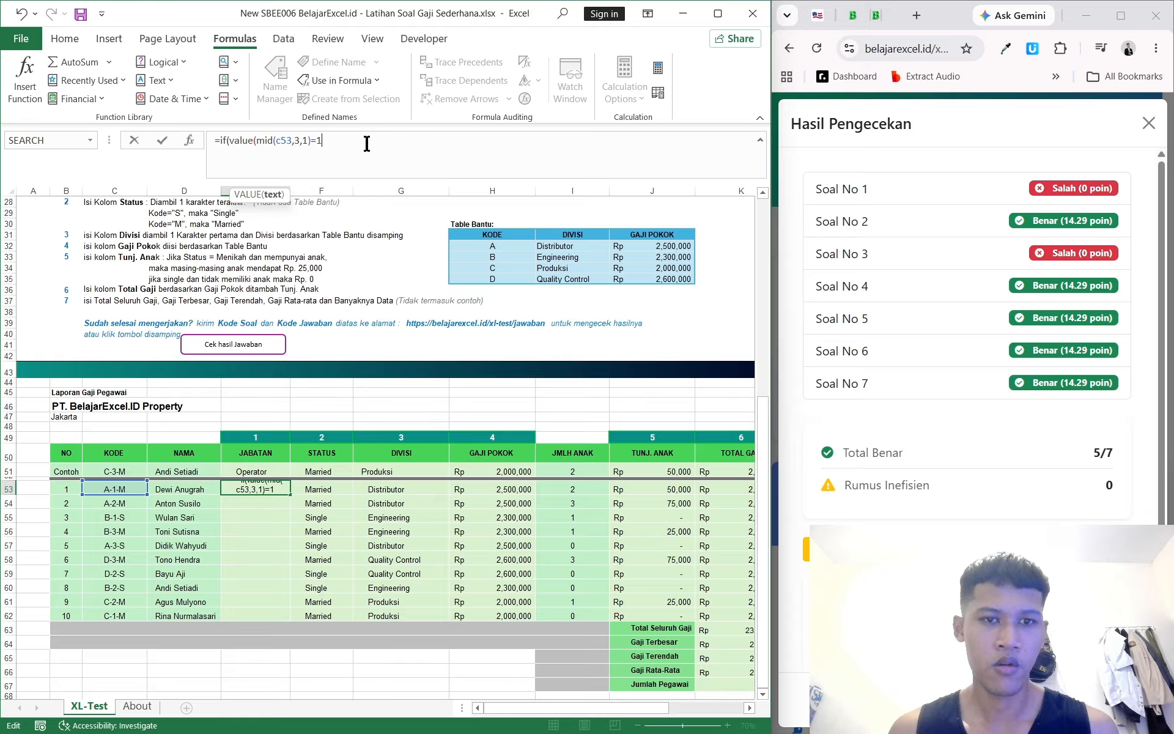
Close the VALUE bracket after =1, add the results "Kepala" and "Staff", and enter the E53 formula
text(')
text(,)
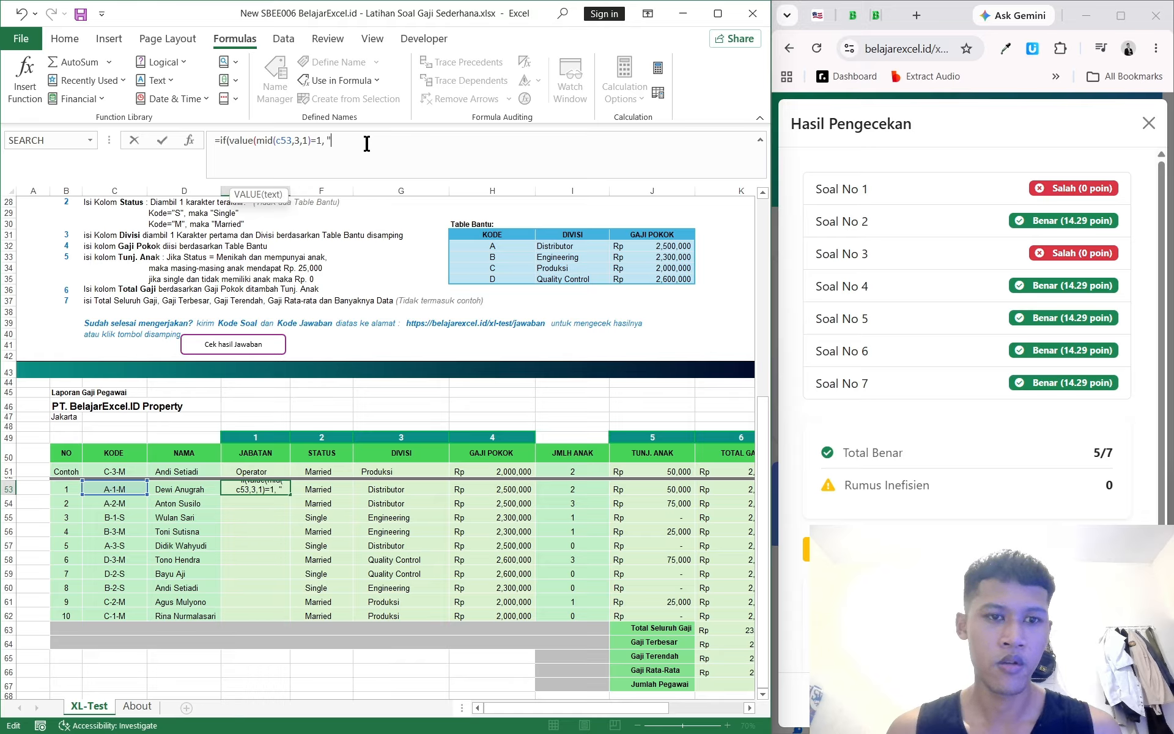
key(BackSpace)
key(BackSpace)
key(BackSpace)
text(),)
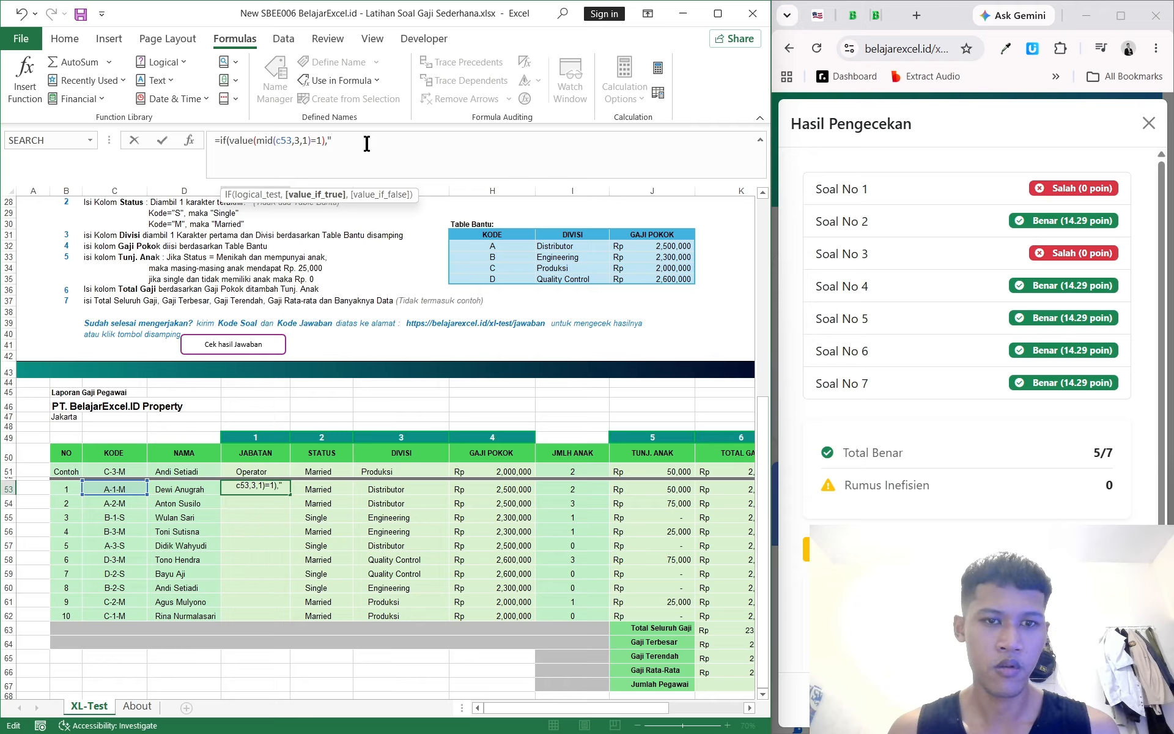
text("Kepala)
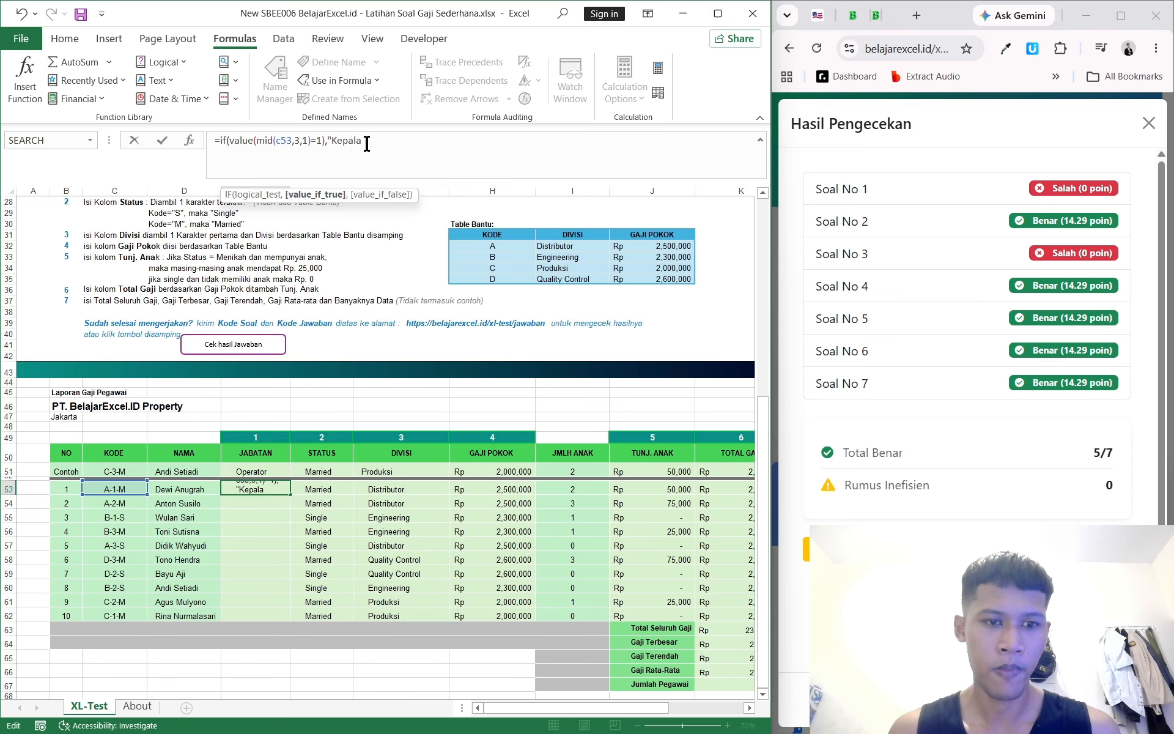
text(",)
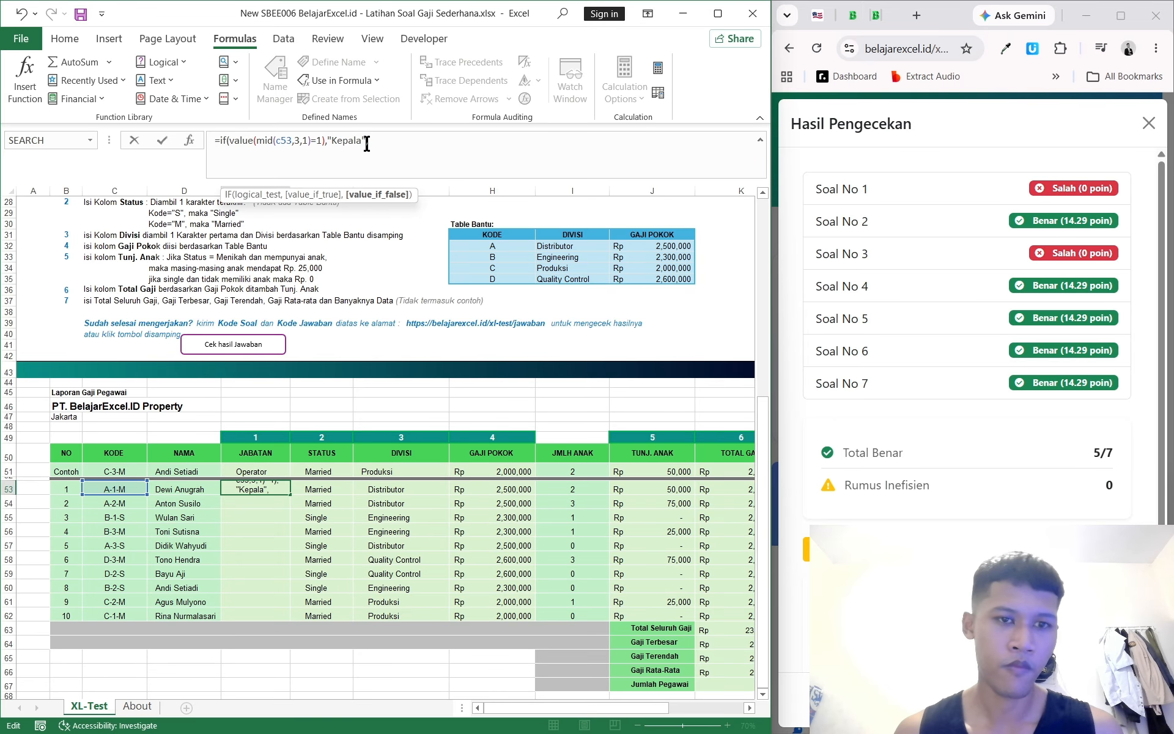
scroll(355, 318, up, 5)
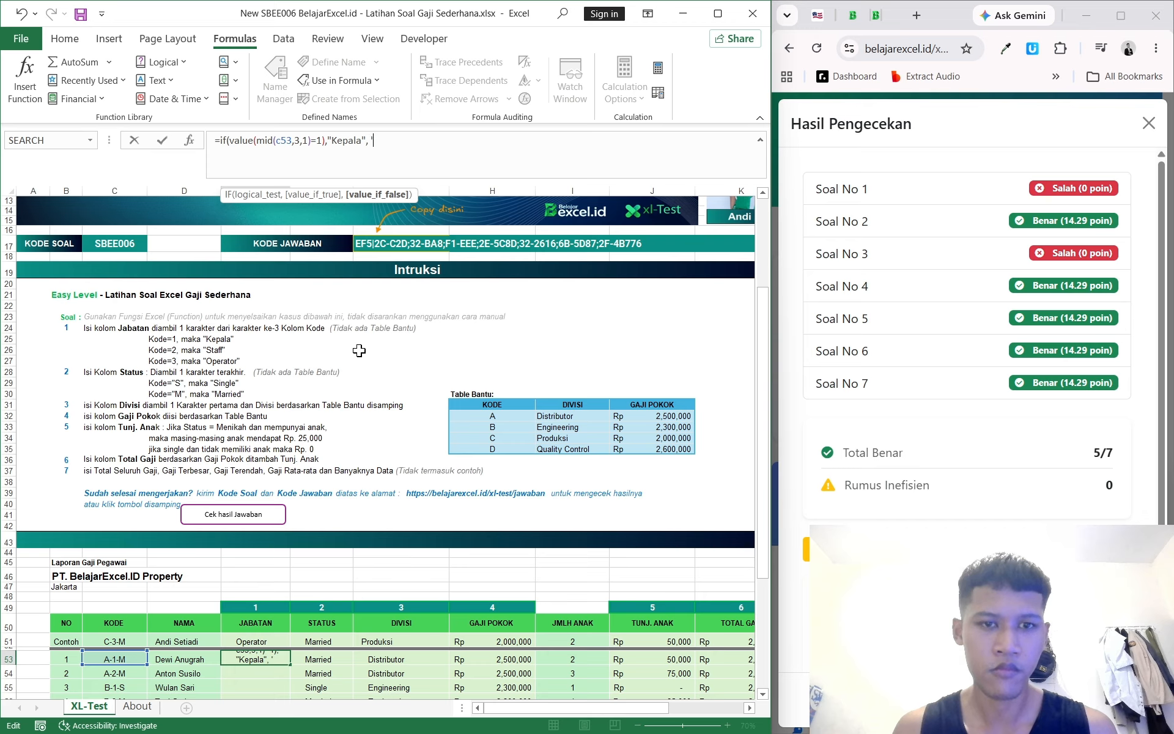
text("Staff)
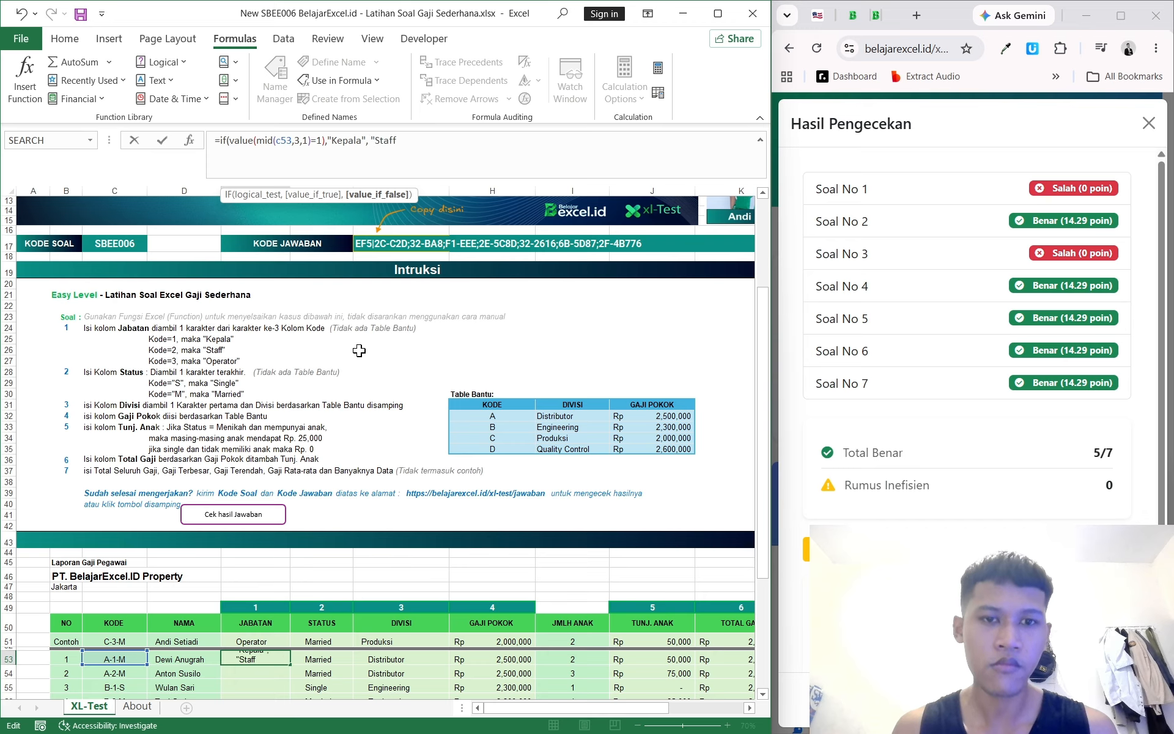
text("))
key(Return)
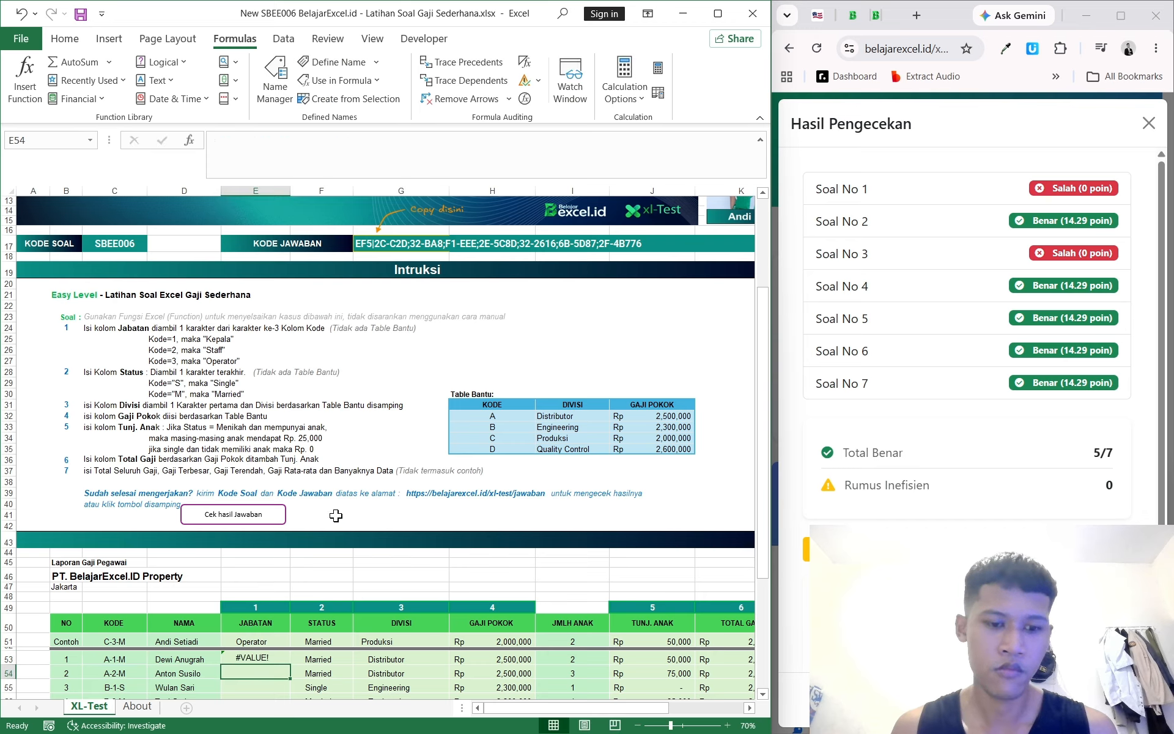
Move the closing VALUE bracket in E53 ahead of =1, making the formula =IF(VALUE(MID(C53,3,1))=1,"Kepala", "Staff"), and enter it
scroll(336, 516, down, 2)
click(259, 602)
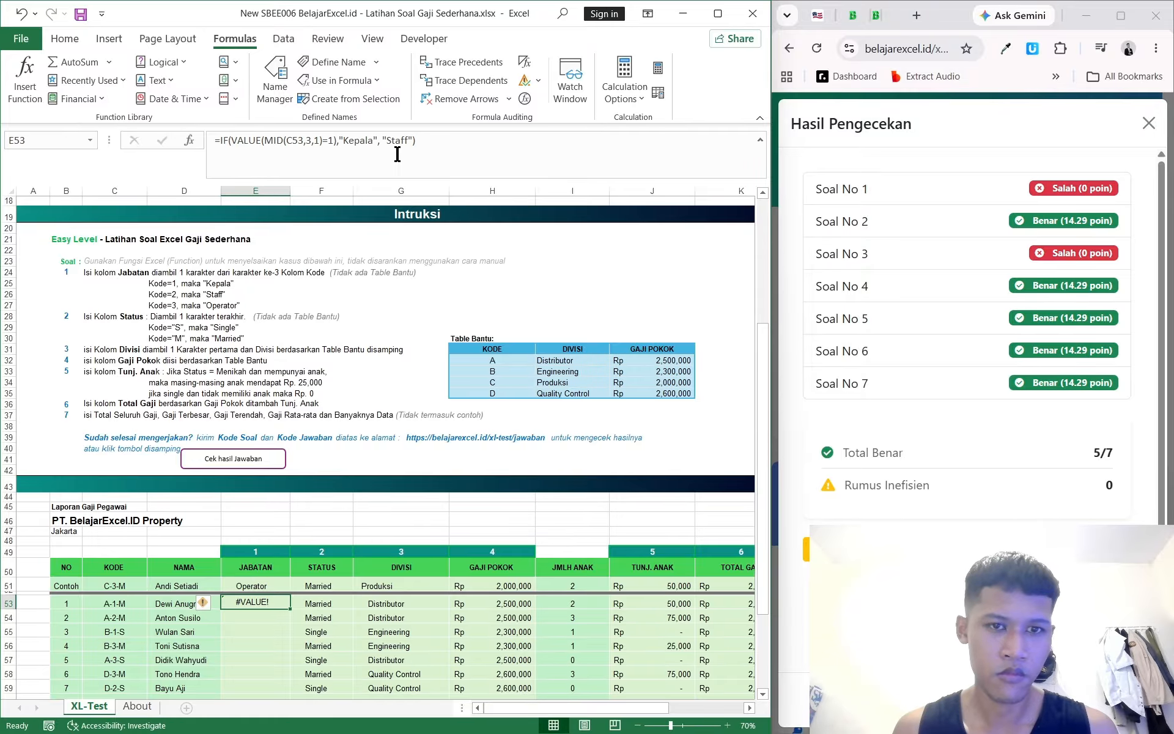
click(331, 142)
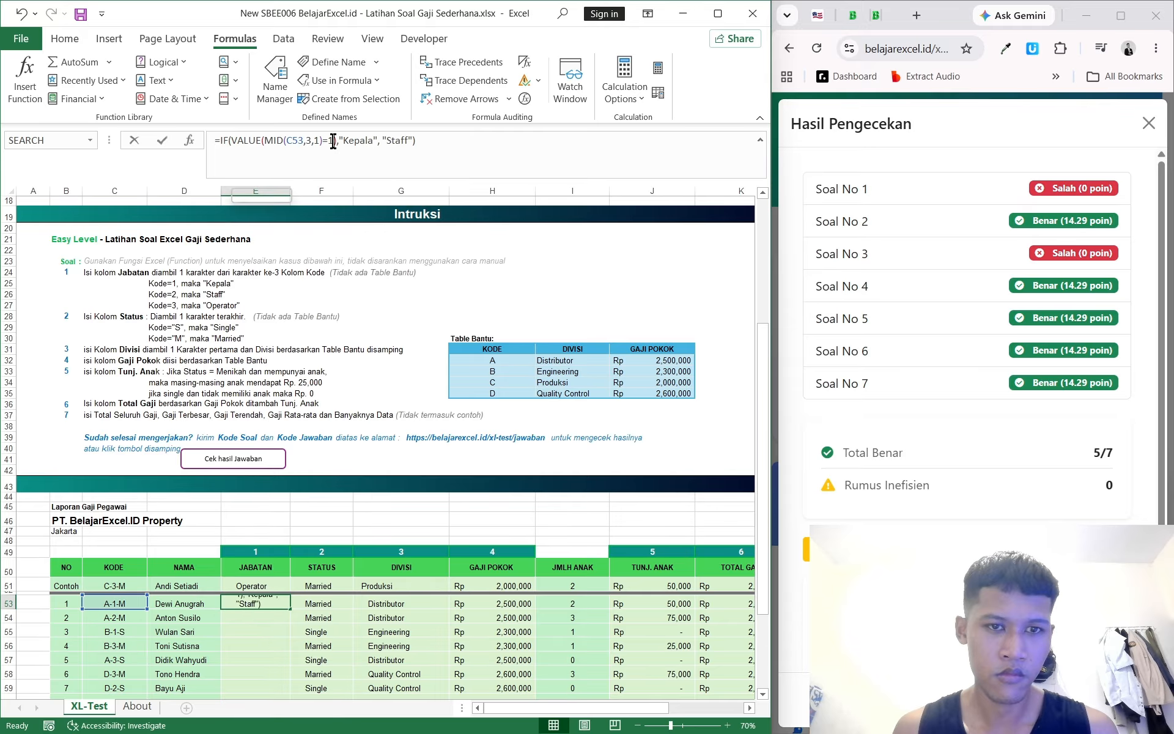
click(337, 142)
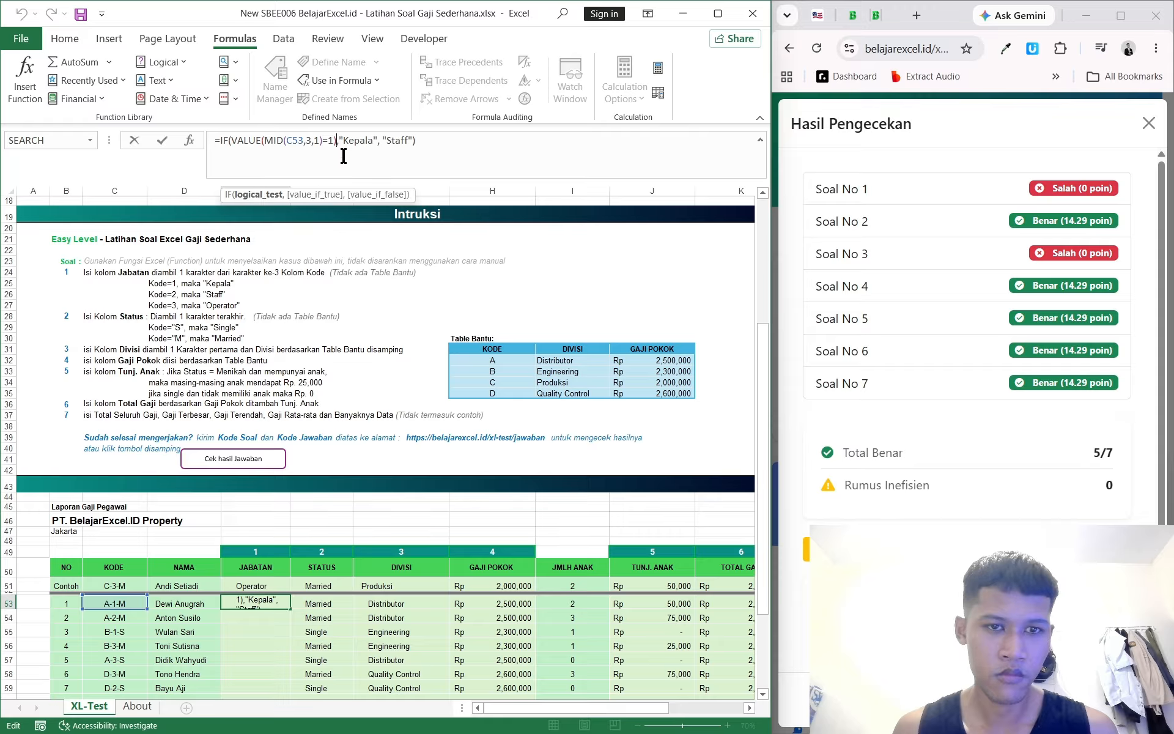
key(BackSpace)
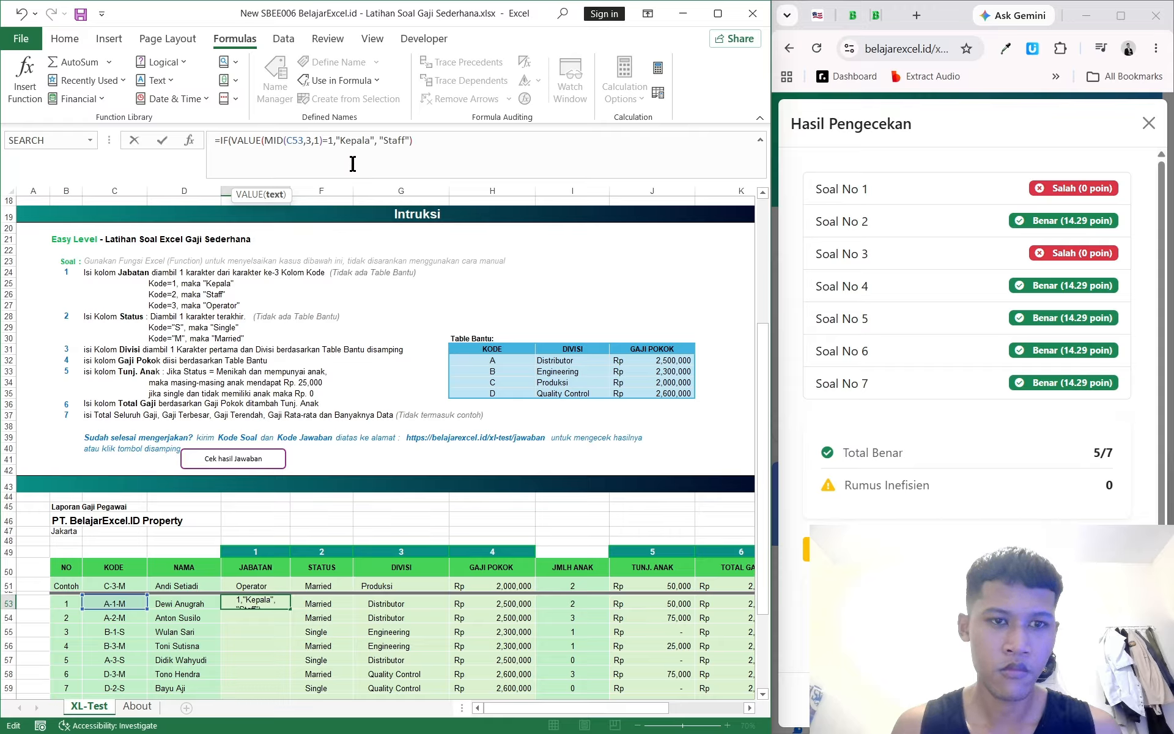
key(Left)
key(Left)
text())
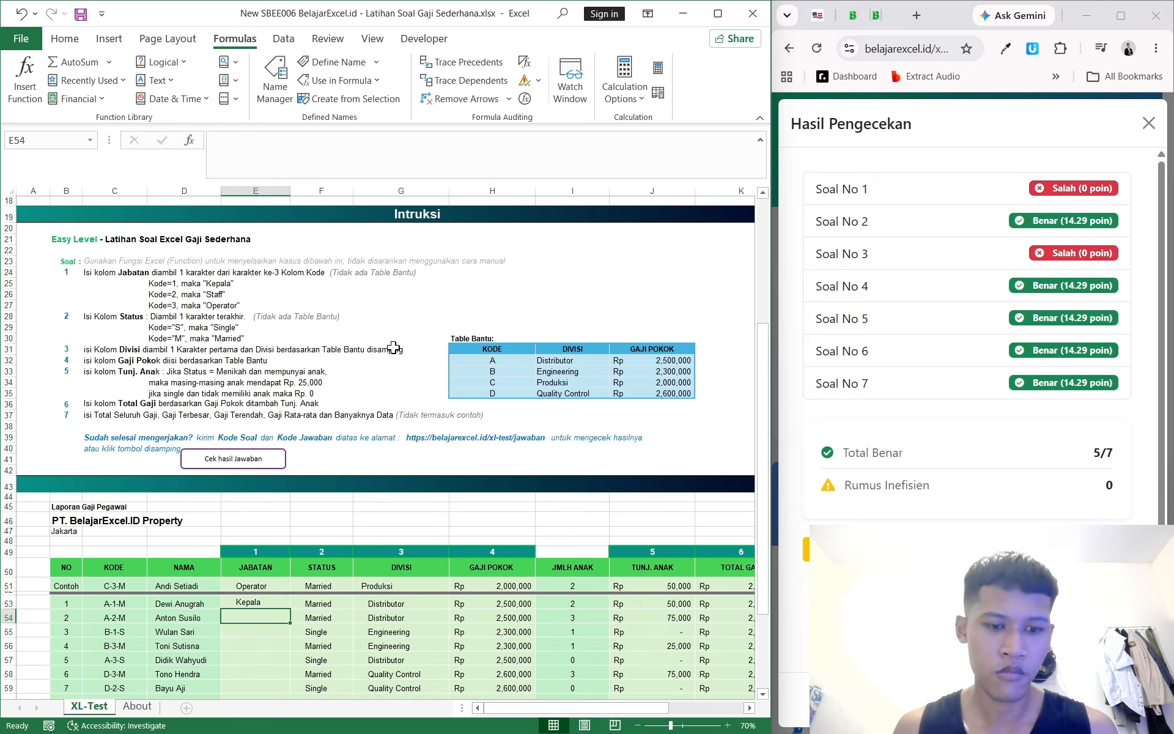
Fill the E53 formula down the Jabatan column through row 62
scroll(288, 550, down, 2)
click(275, 543)
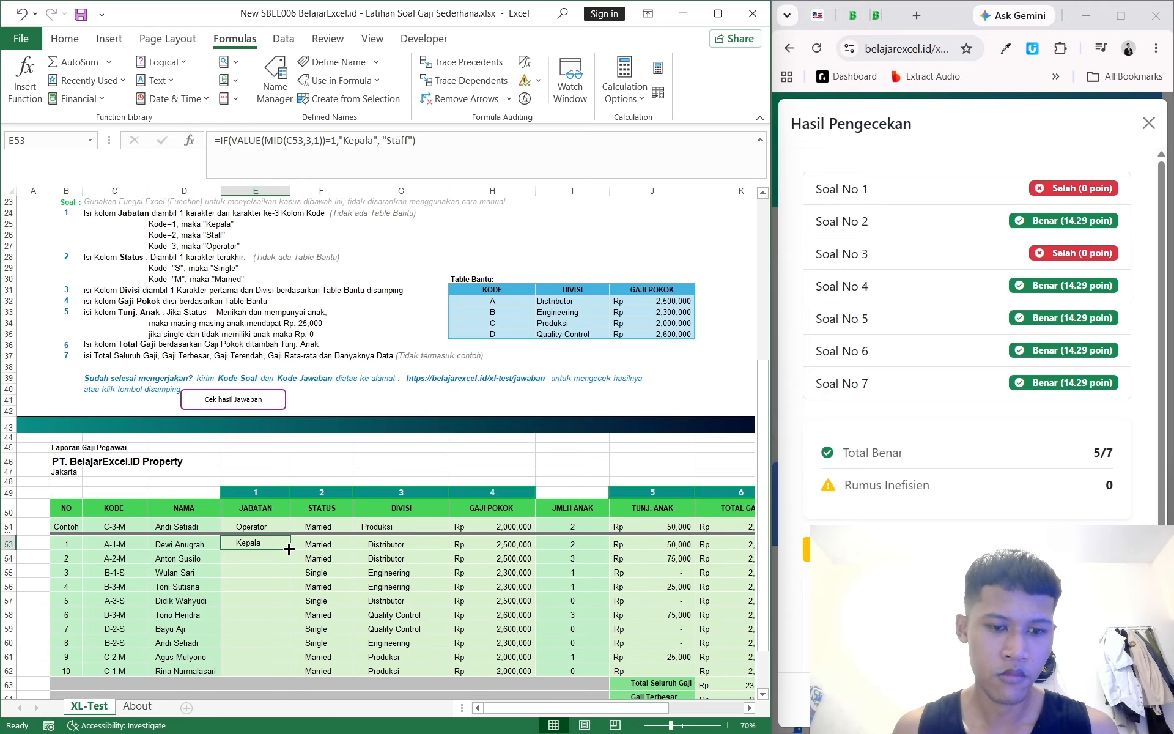
drag(290, 548, 280, 676)
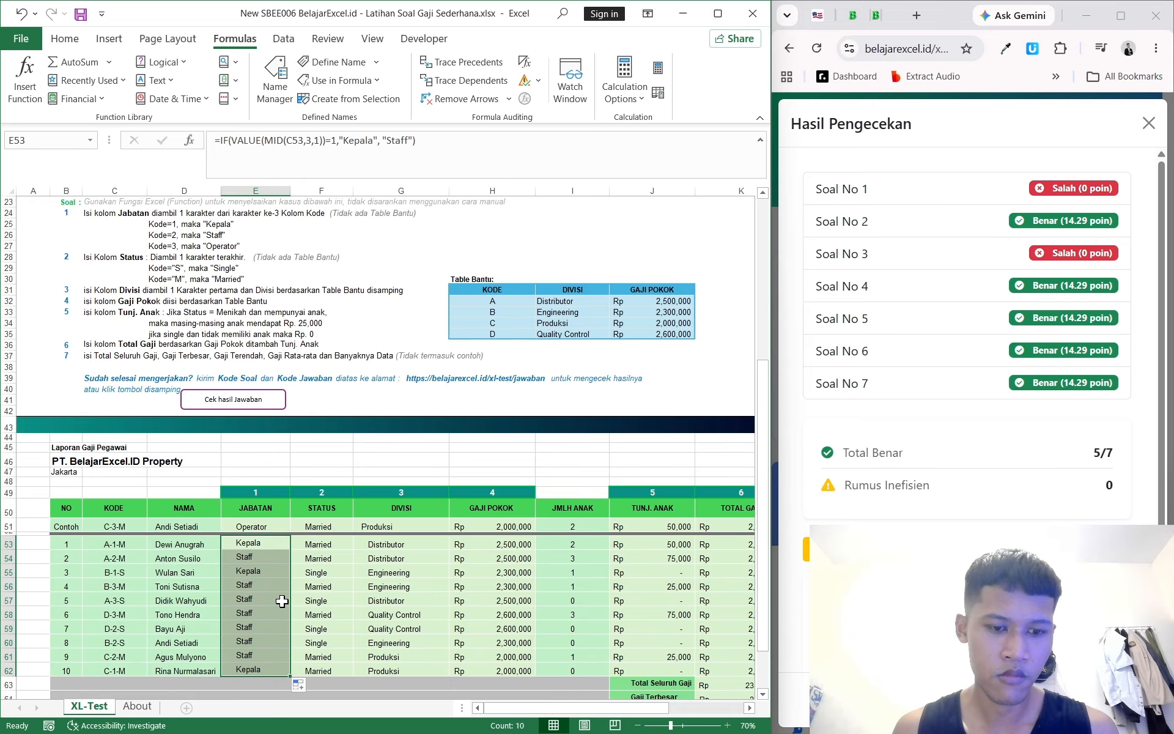
Replace the "Staff" result in the E53 formula with the start of a nested condition, IF(VALUE(MID(C53,3,1))
click(270, 545)
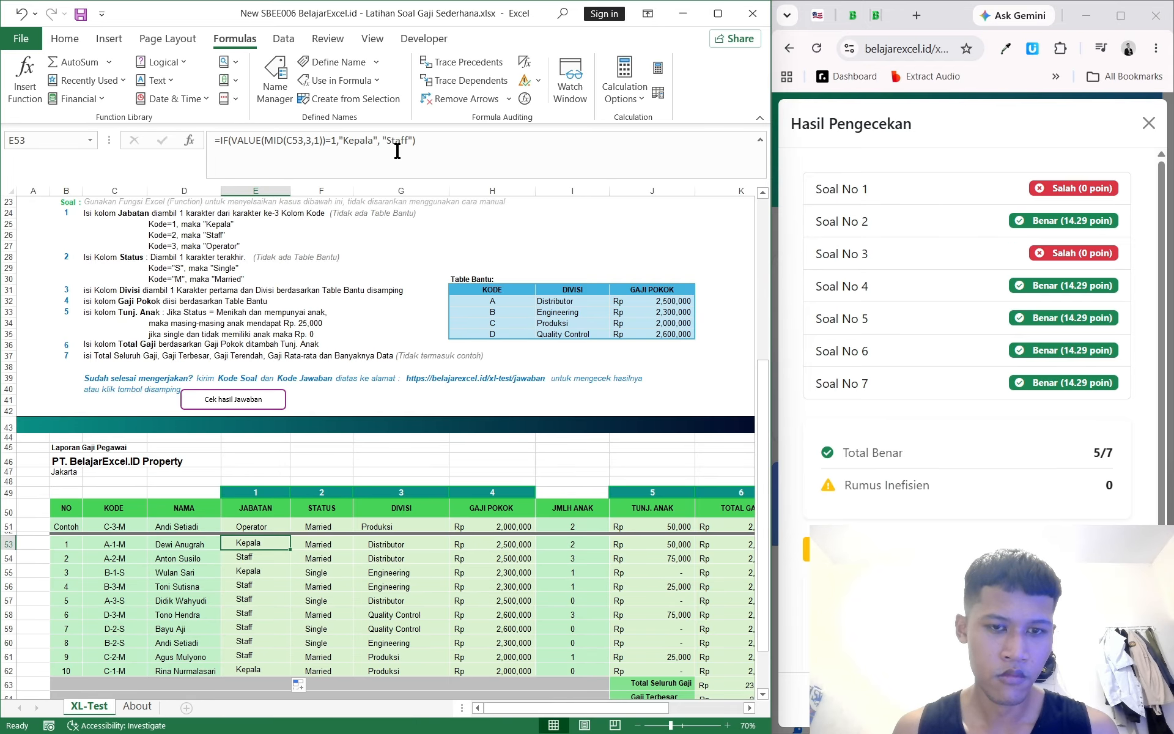
click(408, 140)
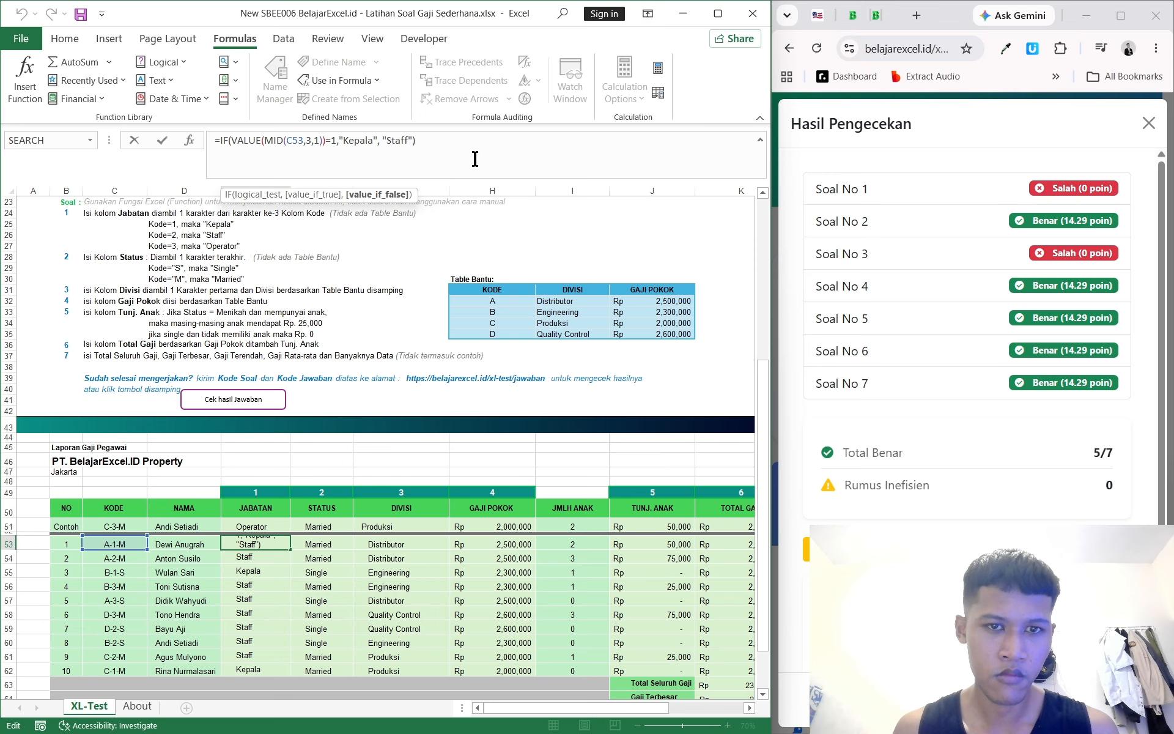
key(BackSpace)
key(BackSpace)
key(BackSpace)
key(BackSpace)
key(BackSpace)
key(BackSpace)
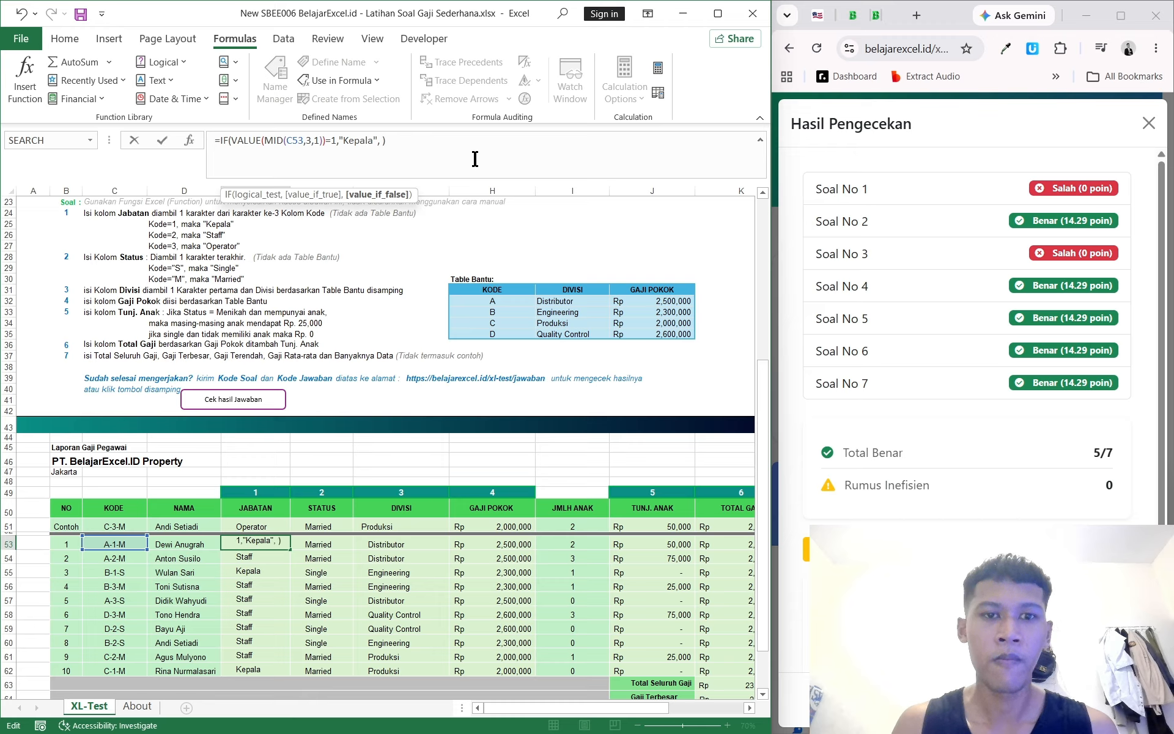
text(if(value)
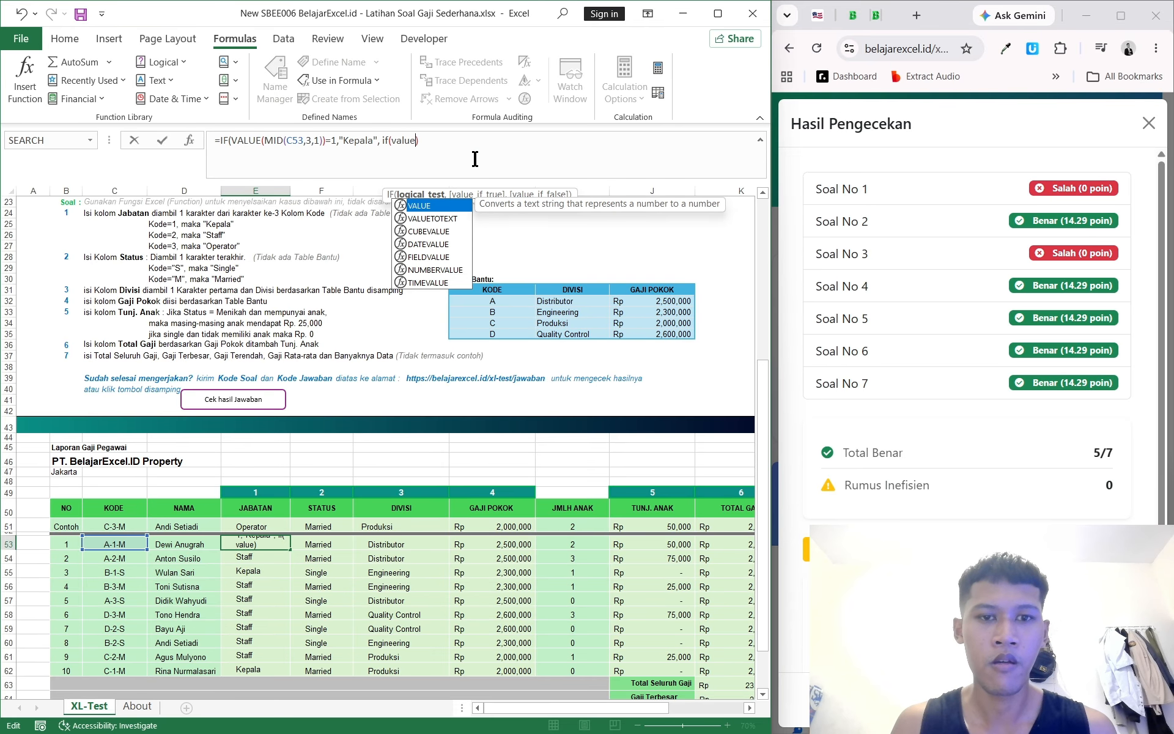
text((mid()
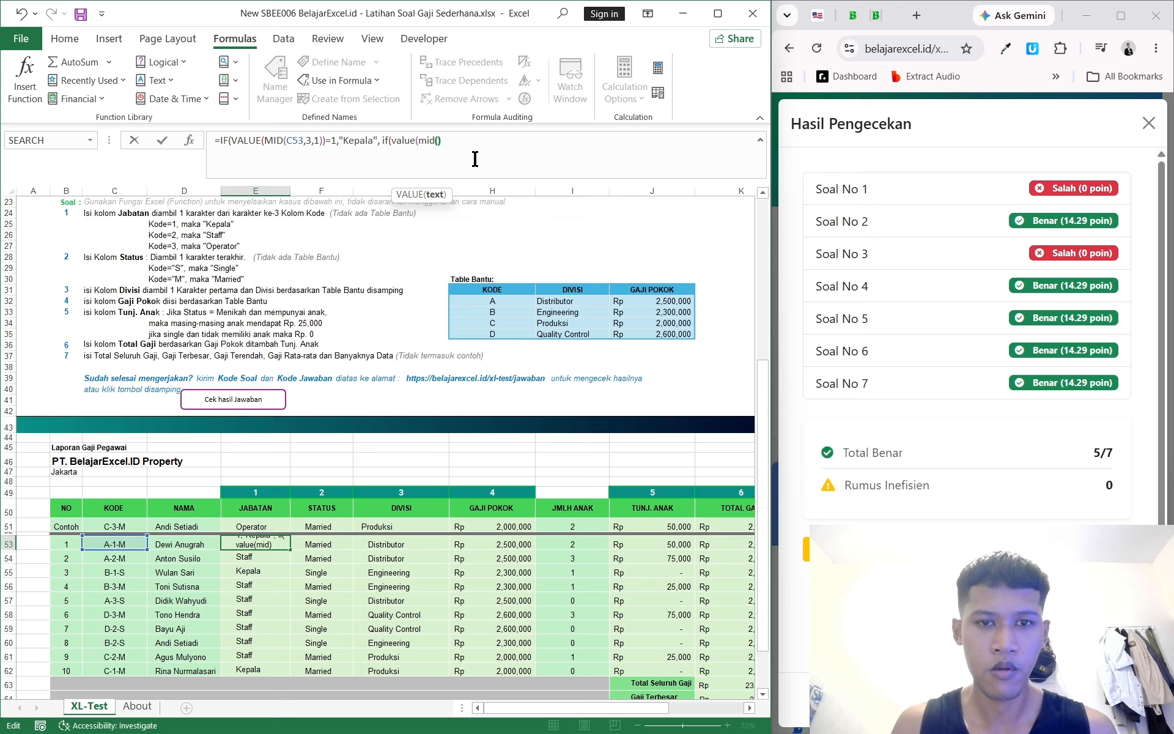
text(c54,)
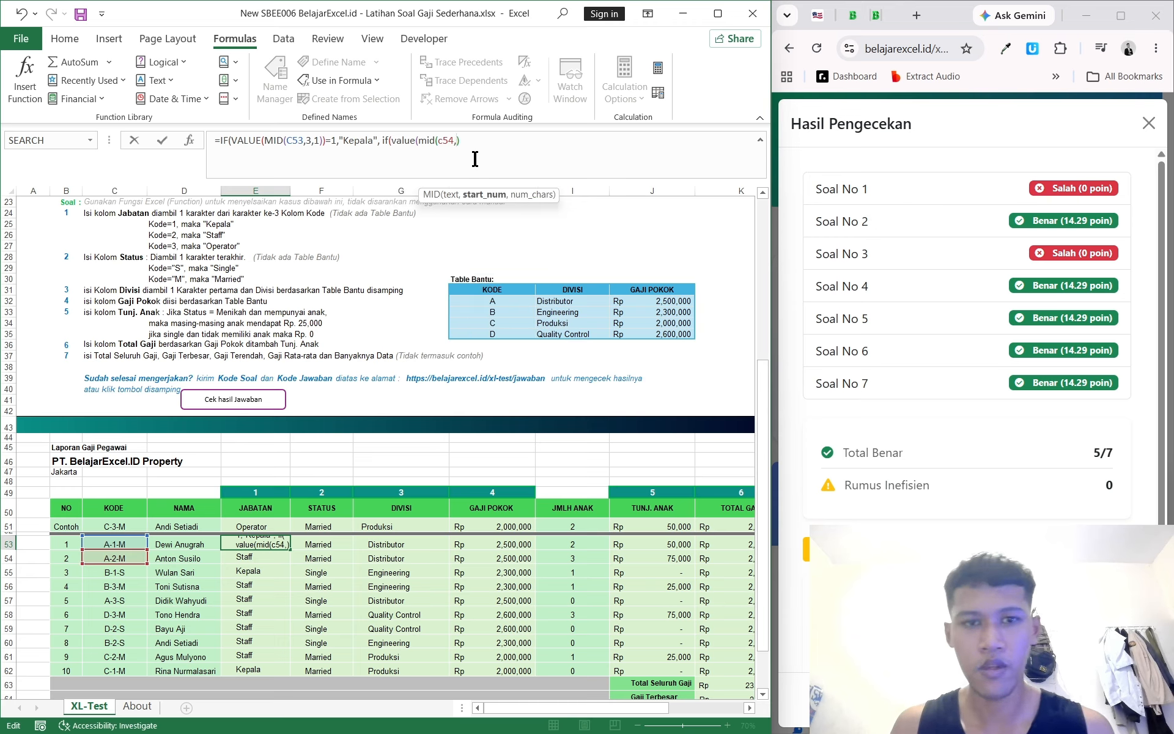
key(BackSpace)
key(BackSpace)
text(3,)
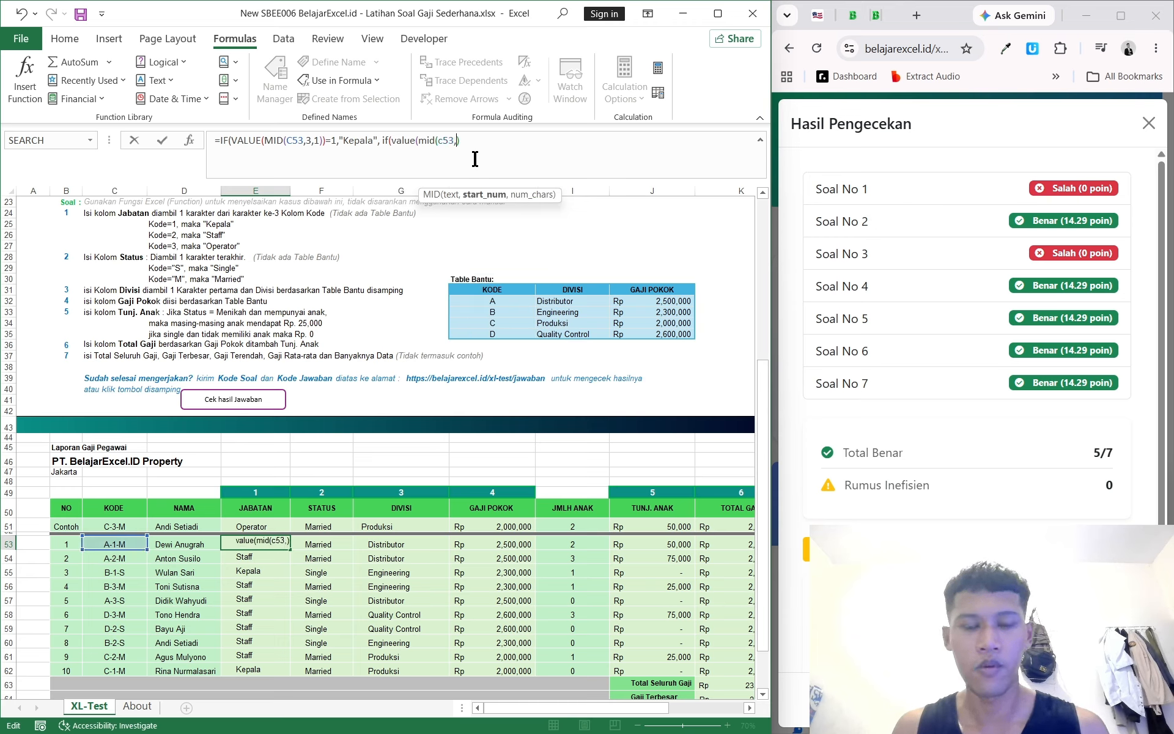
text(3,1)))
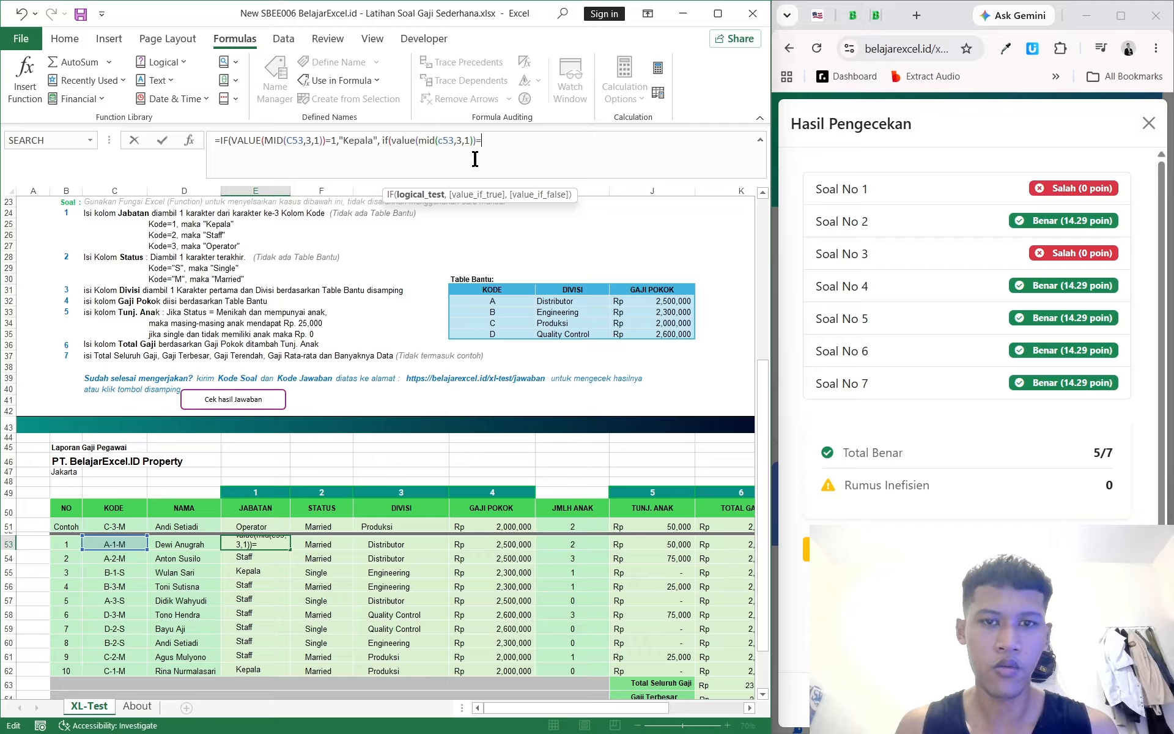
Complete the nested IF in E53 with the comparison ="3" and the results "Operator" and "Staff", and enter the formula
text(="3", )
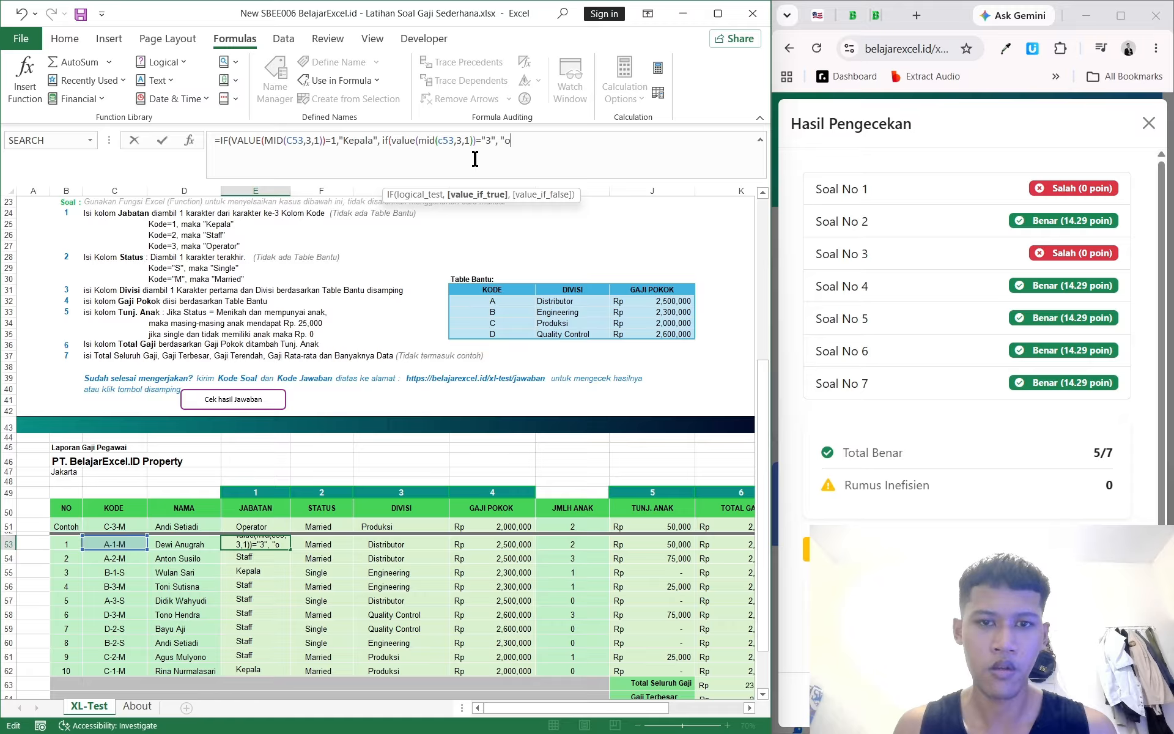
text("Operator)
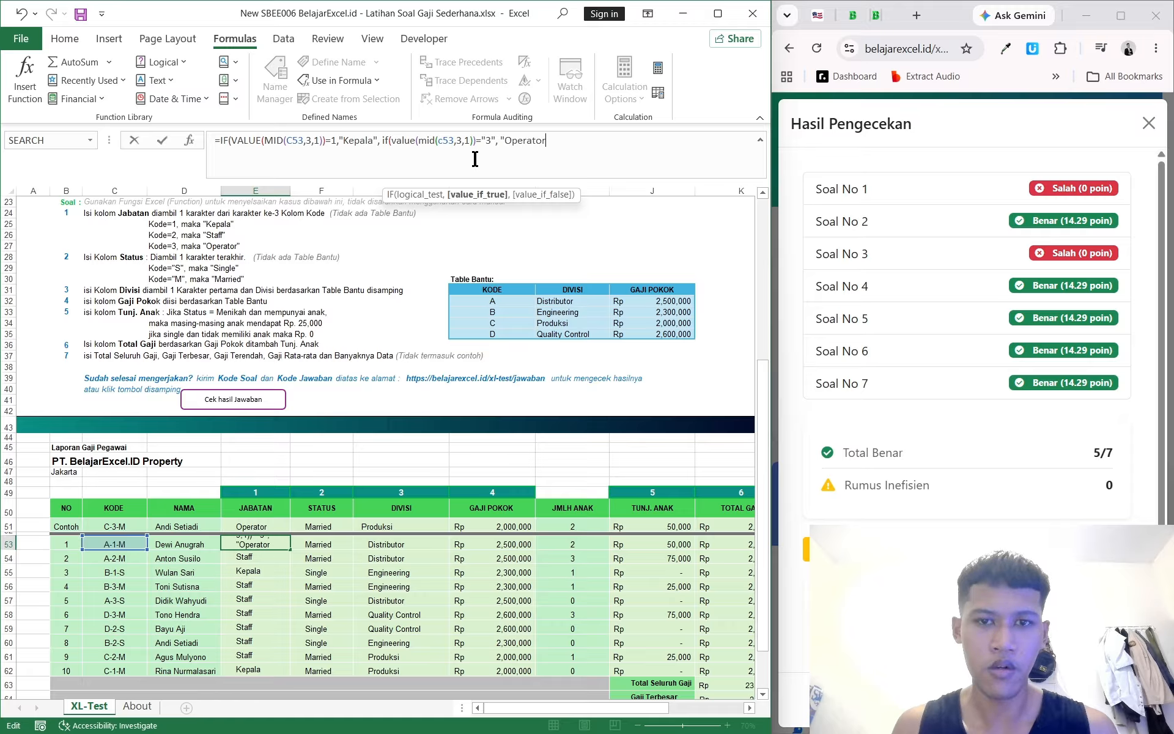
text(", "Staff)
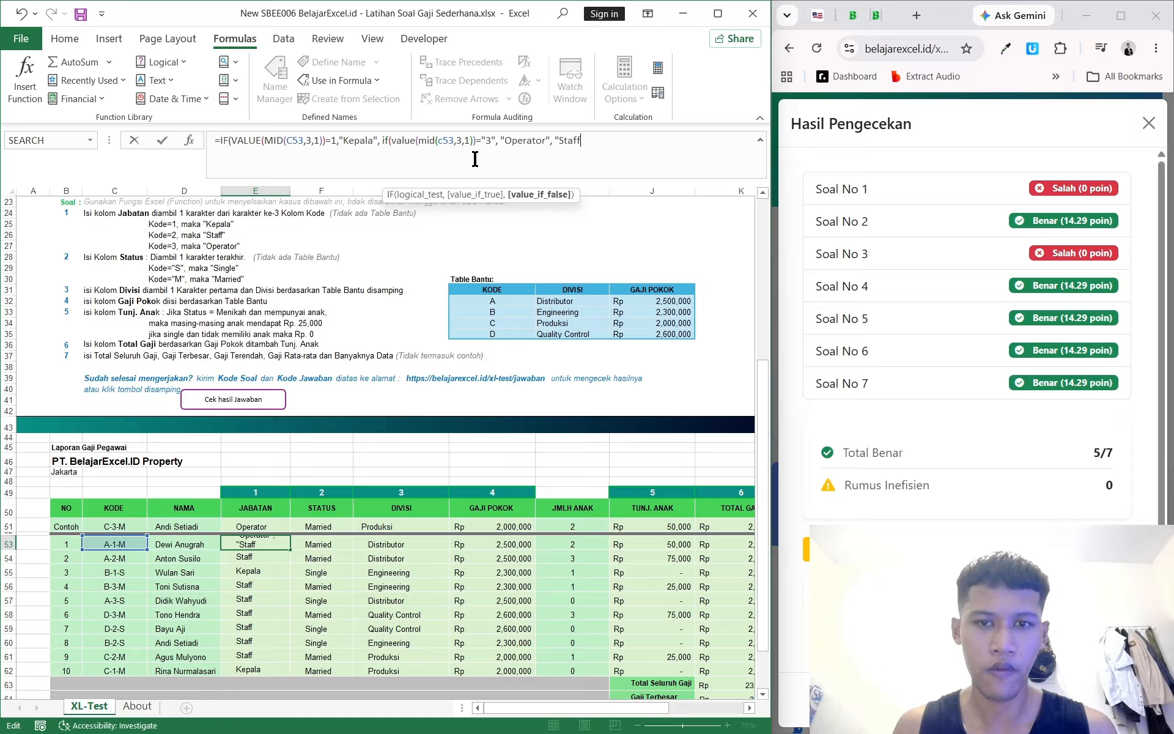
text("))
key(Return)
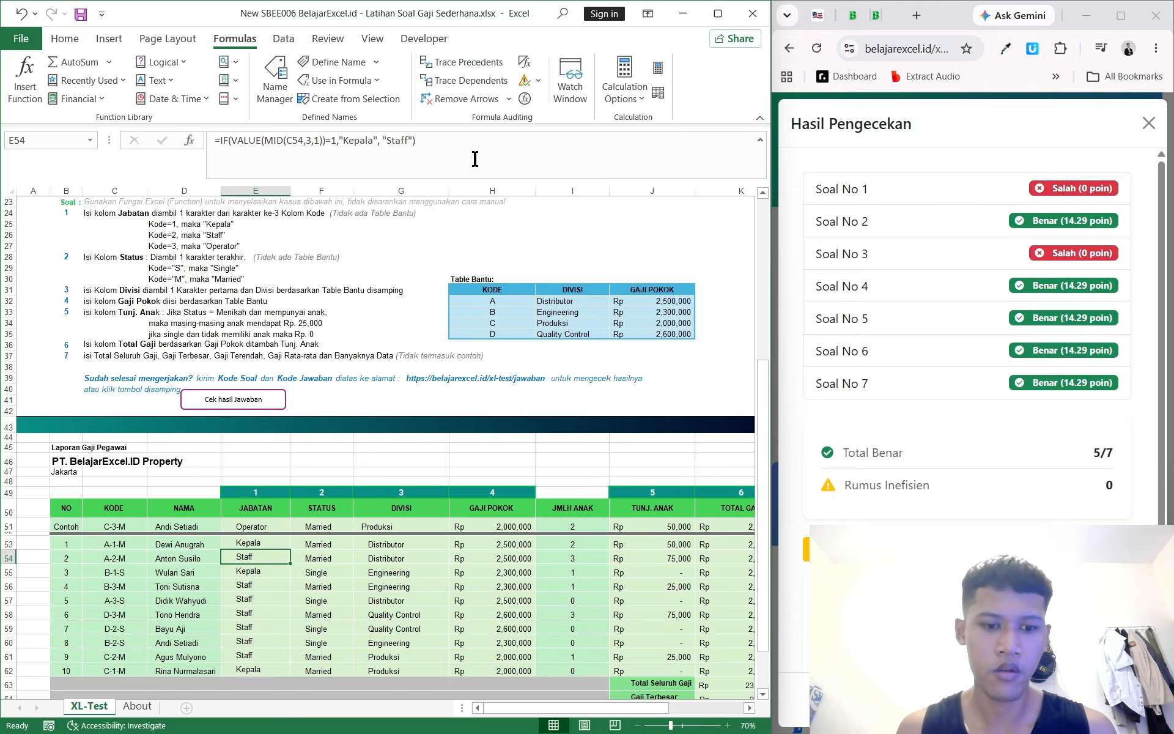
Fill the E53 formula down the Jabatan column through row 62
scroll(432, 398, down, 4)
click(282, 436)
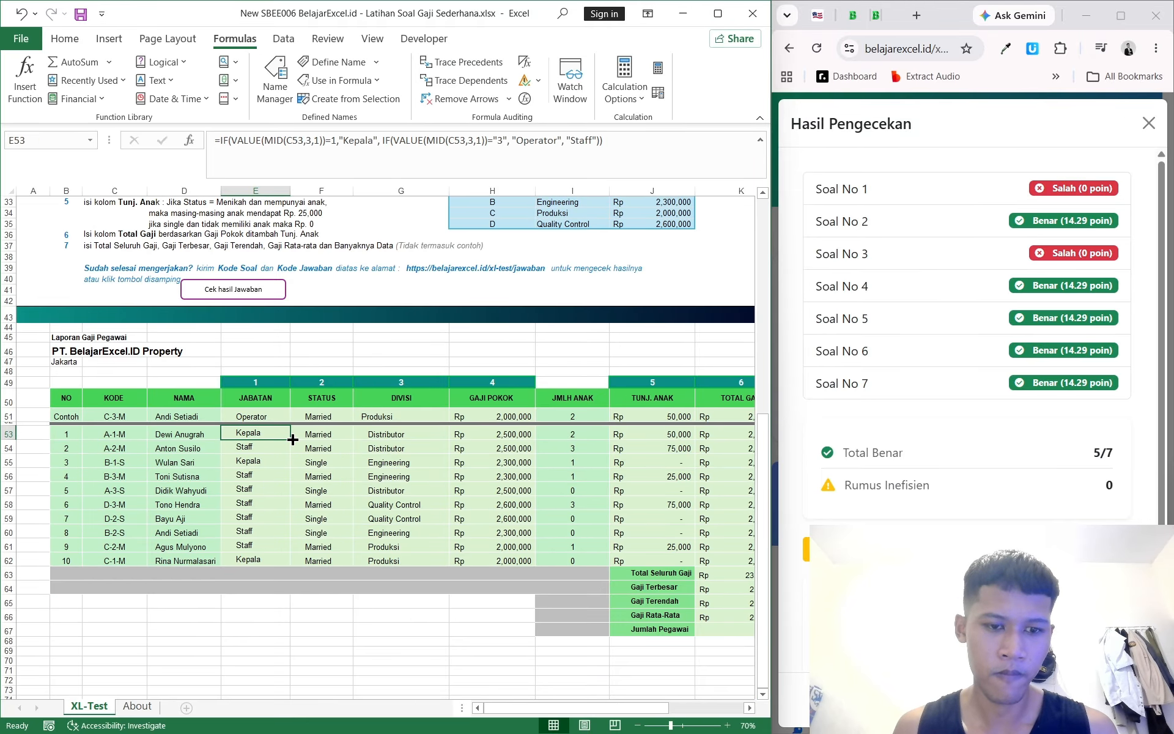
drag(282, 436, 282, 565)
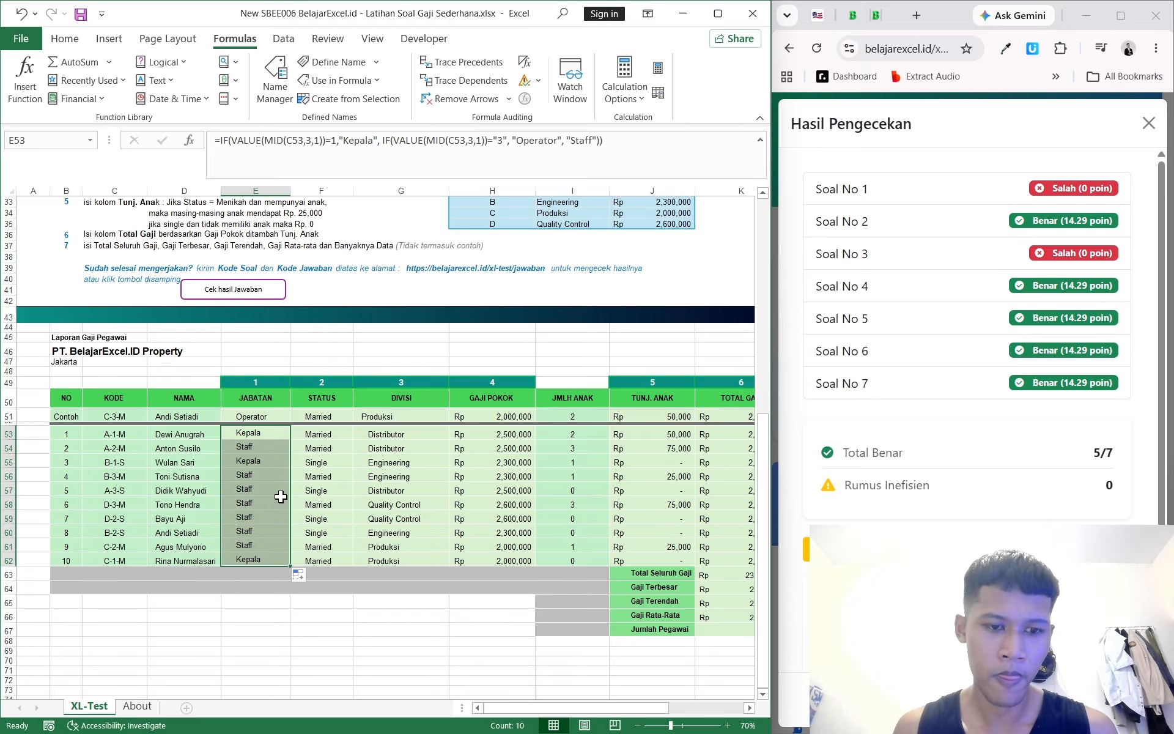
click(270, 437)
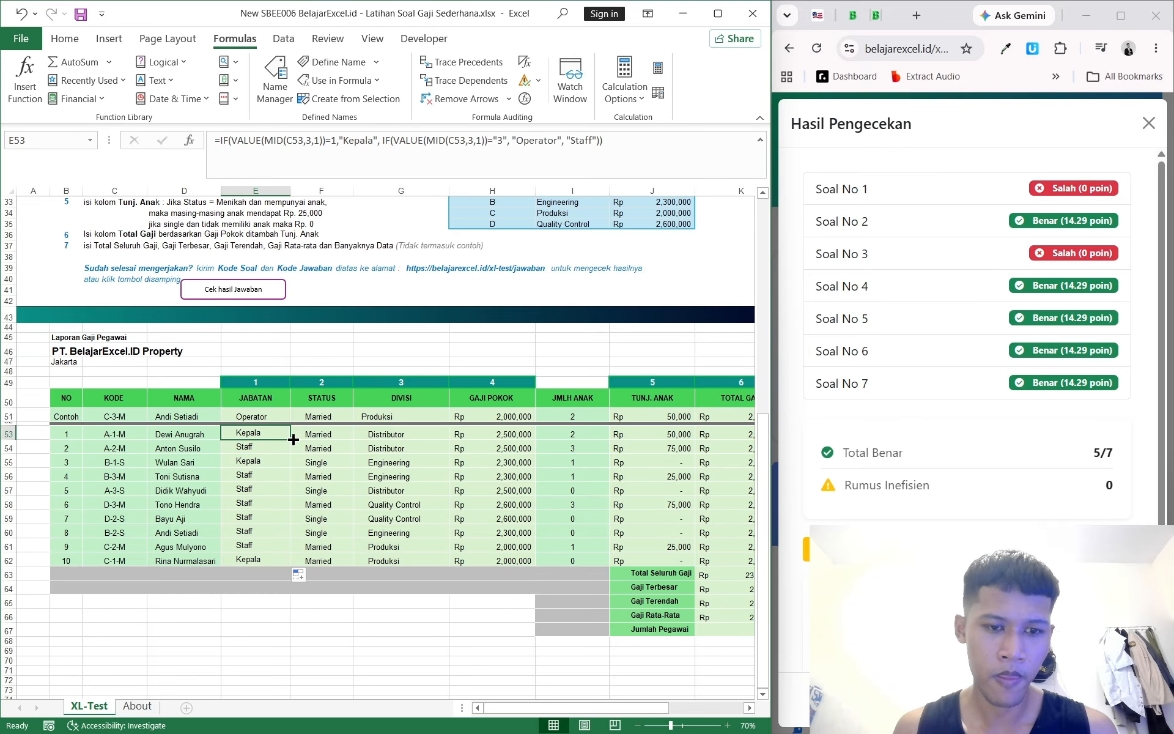
drag(290, 440, 309, 563)
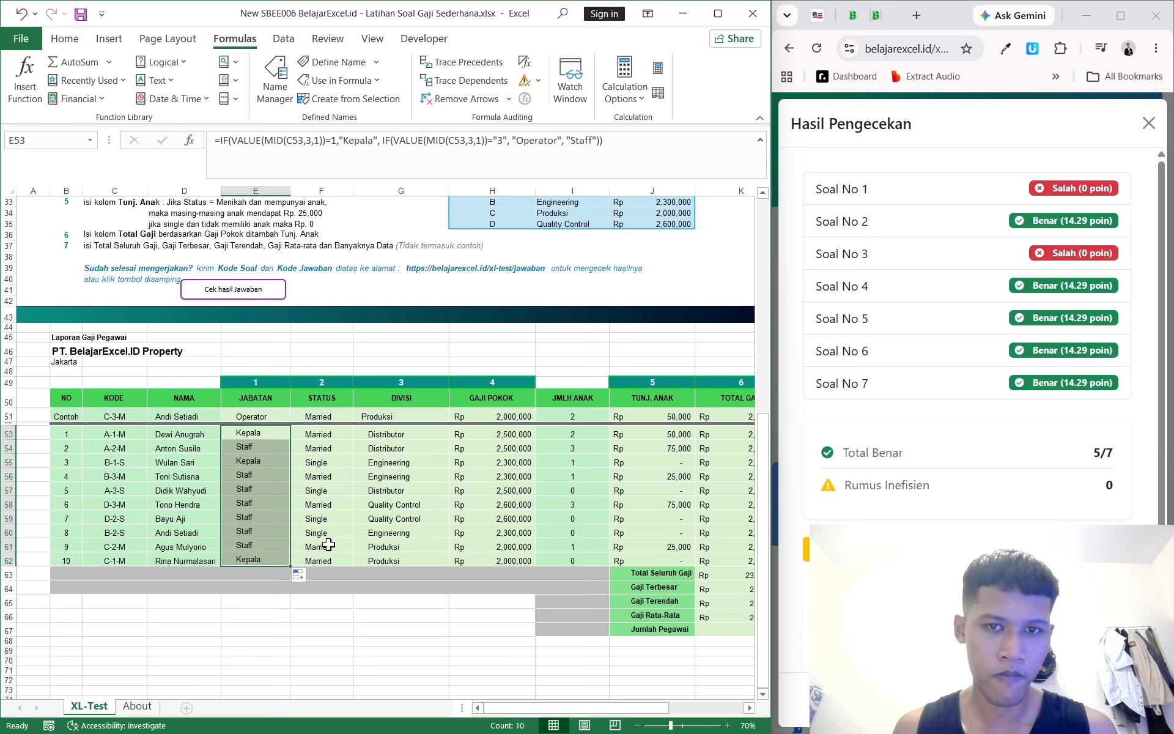
Remove the quotation marks around 3 in the nested condition of E53, making it VALUE(MID(C53,3,1))=3, and enter the formula
click(500, 141)
key(BackSpace)
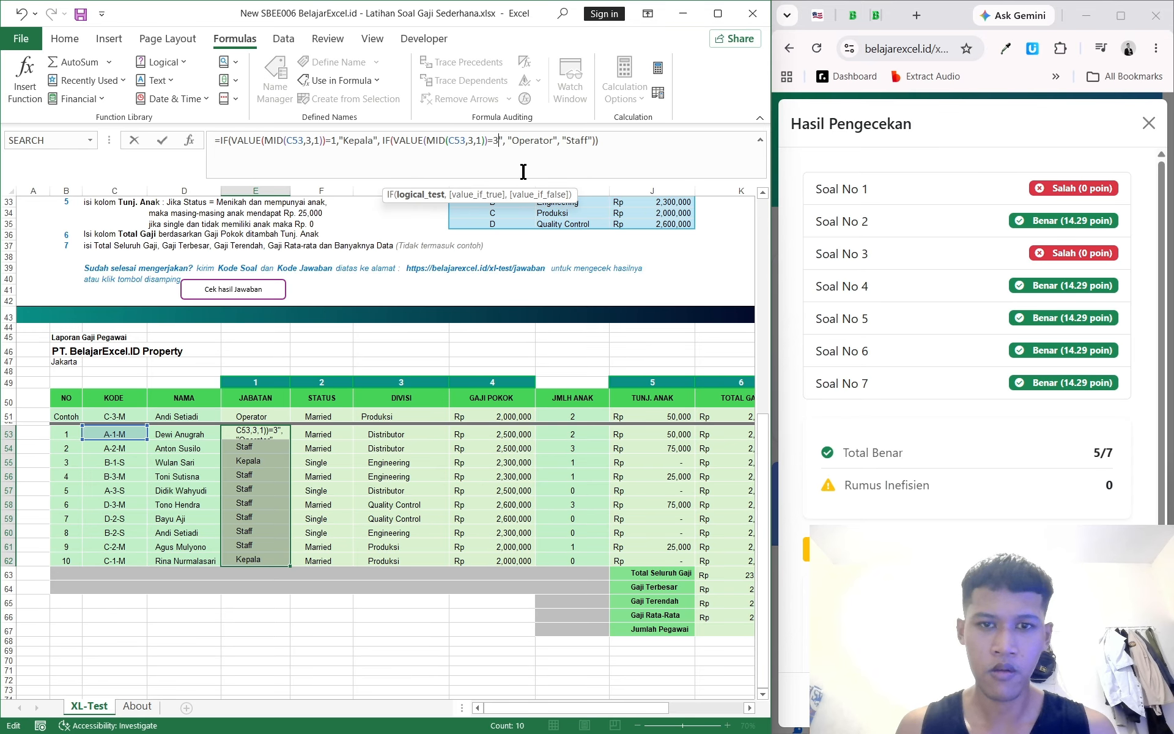
key(Delete)
key(Return)
Fill the revised Jabatan formula from E53 down through E62
drag(207, 432, 209, 449)
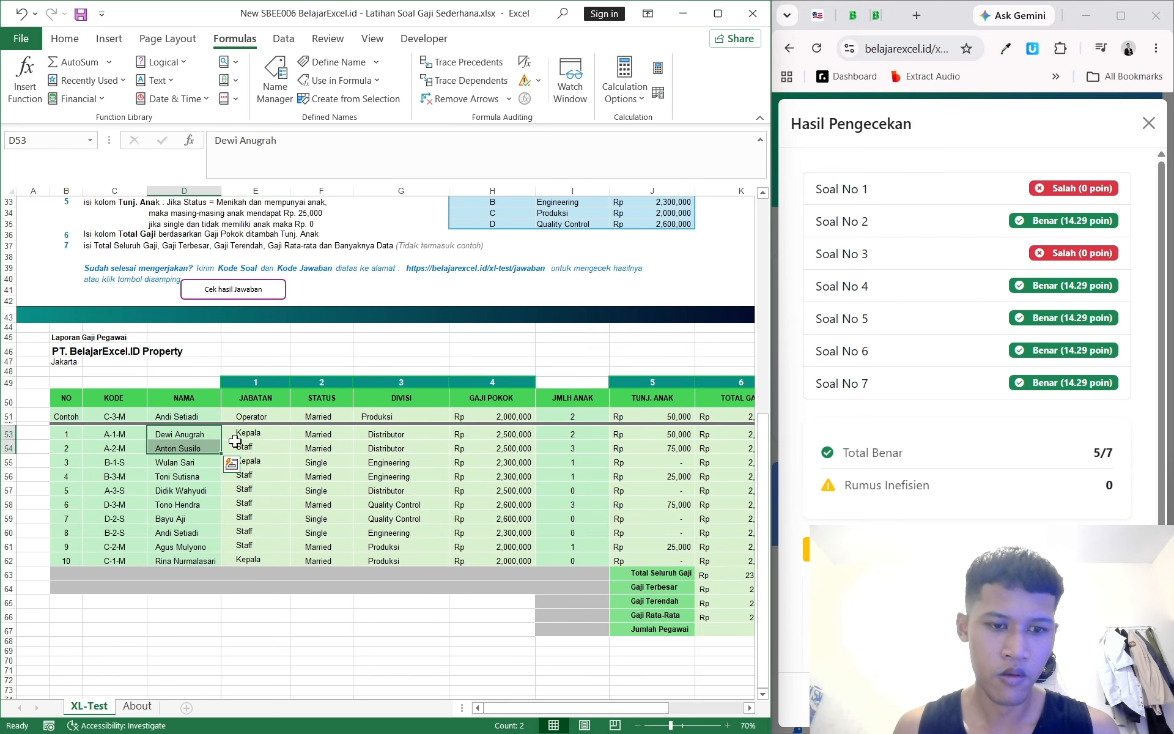
click(257, 435)
drag(306, 449, 299, 546)
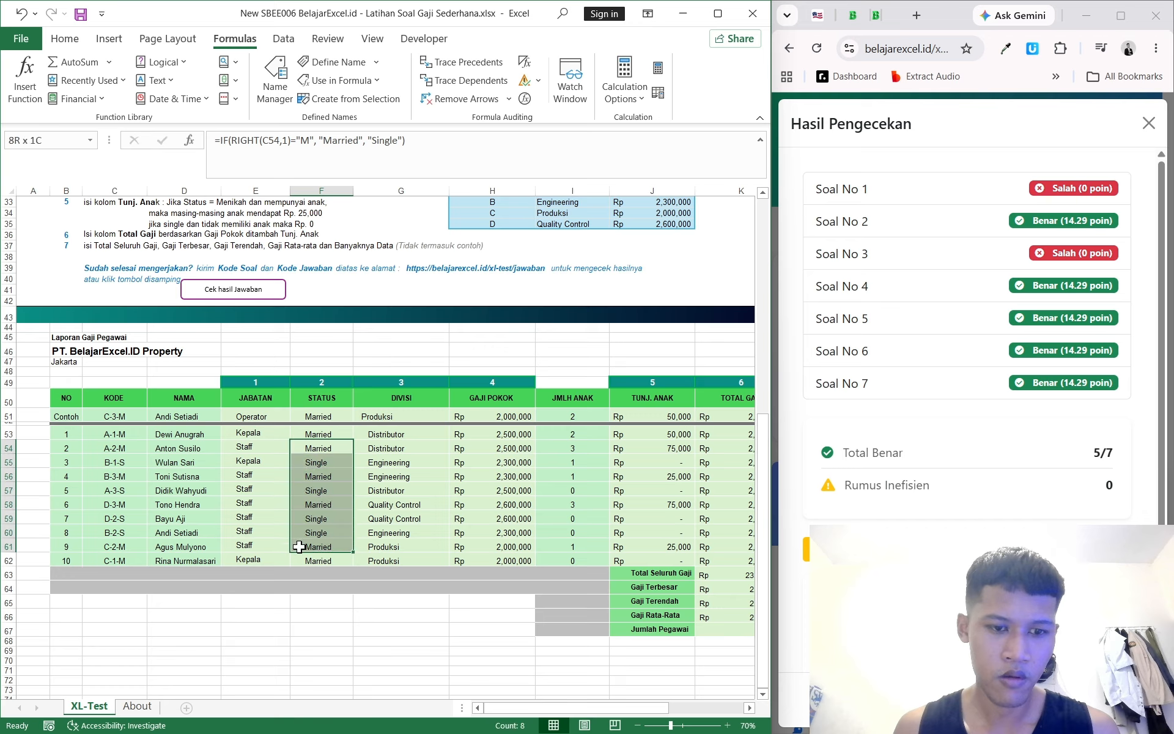
click(278, 435)
drag(290, 440, 288, 566)
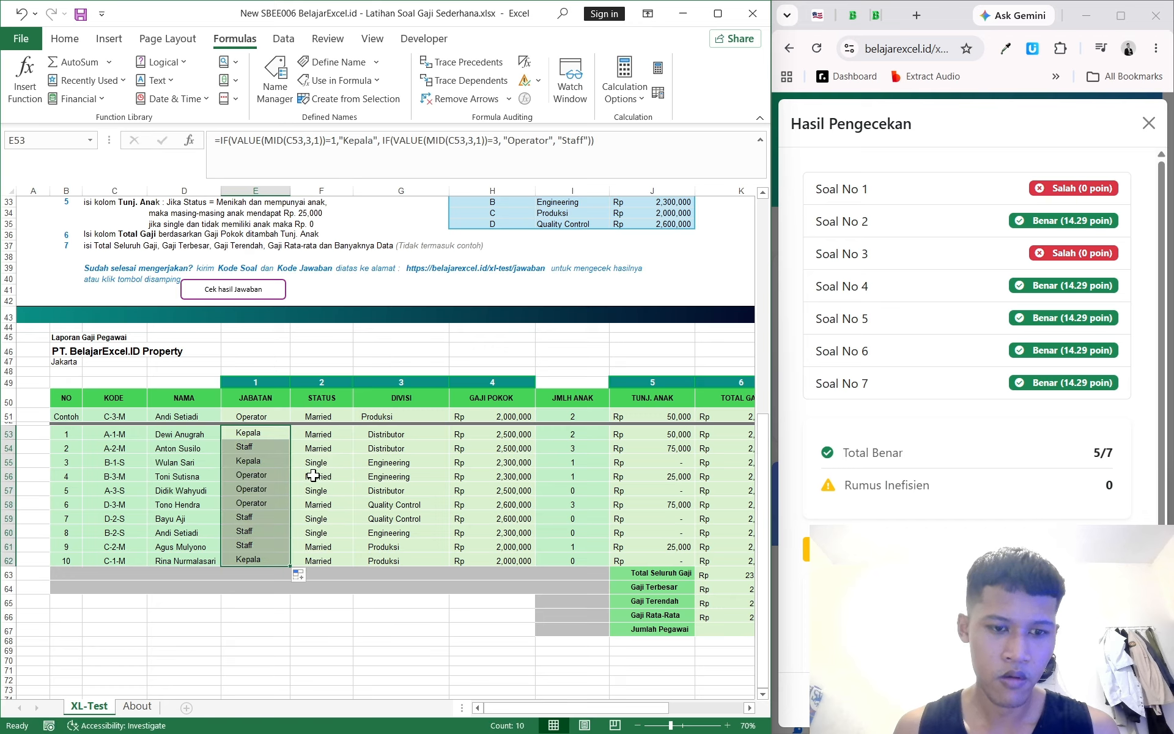
Copy the Kode Jawaban answer code from G17
click(367, 476)
scroll(471, 440, up, 10)
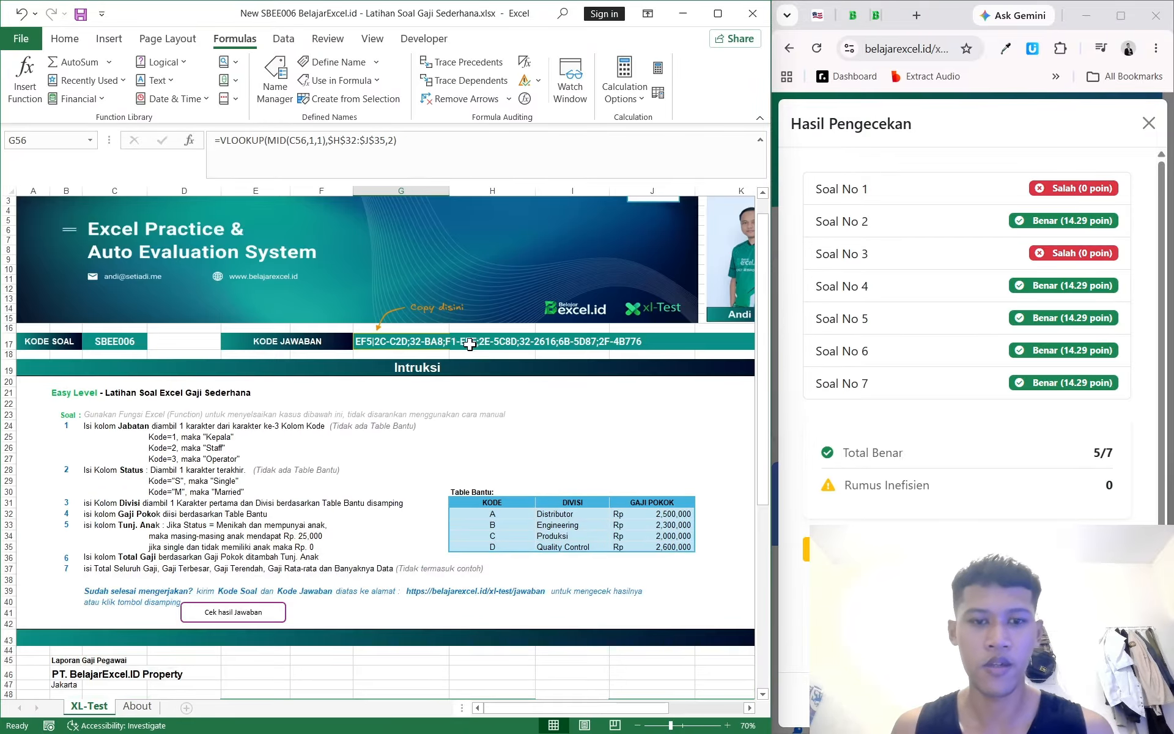
click(470, 344)
key(ctrl+c)
Switch to the browser, dismiss the previous check results, paste the copied code as Kode Jawaban and start the answer check
click(1128, 137)
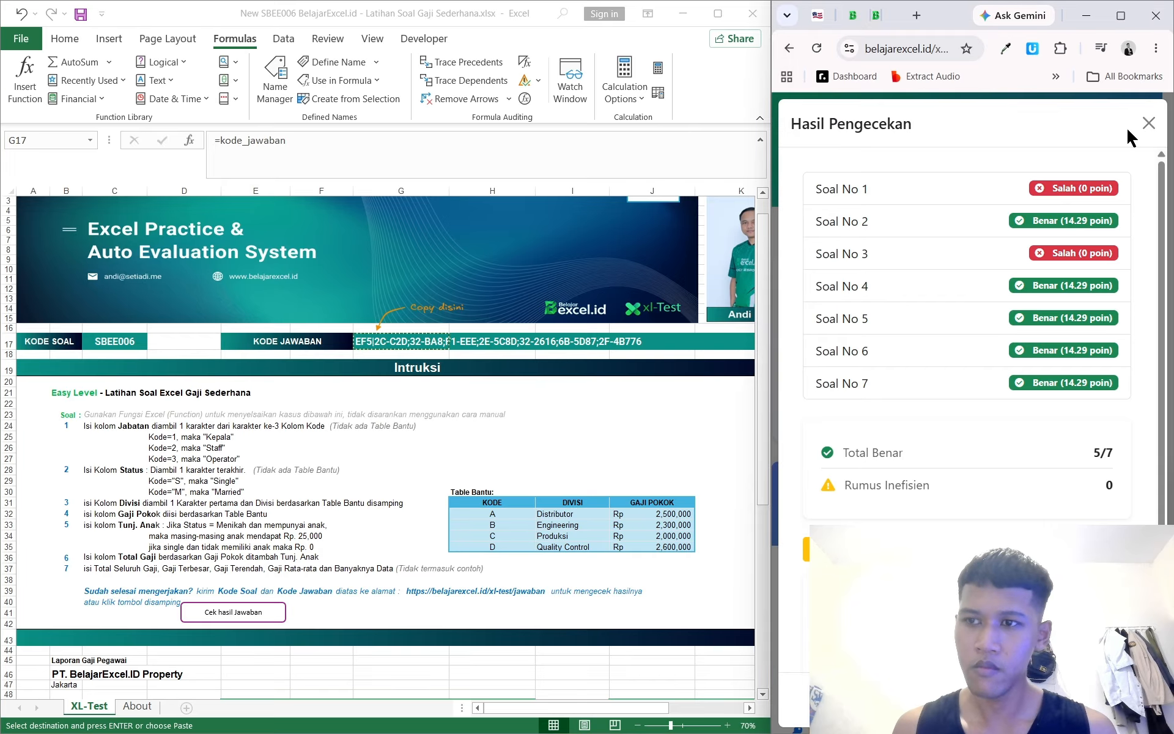
click(1148, 123)
scroll(1095, 276, down, 10)
click(924, 330)
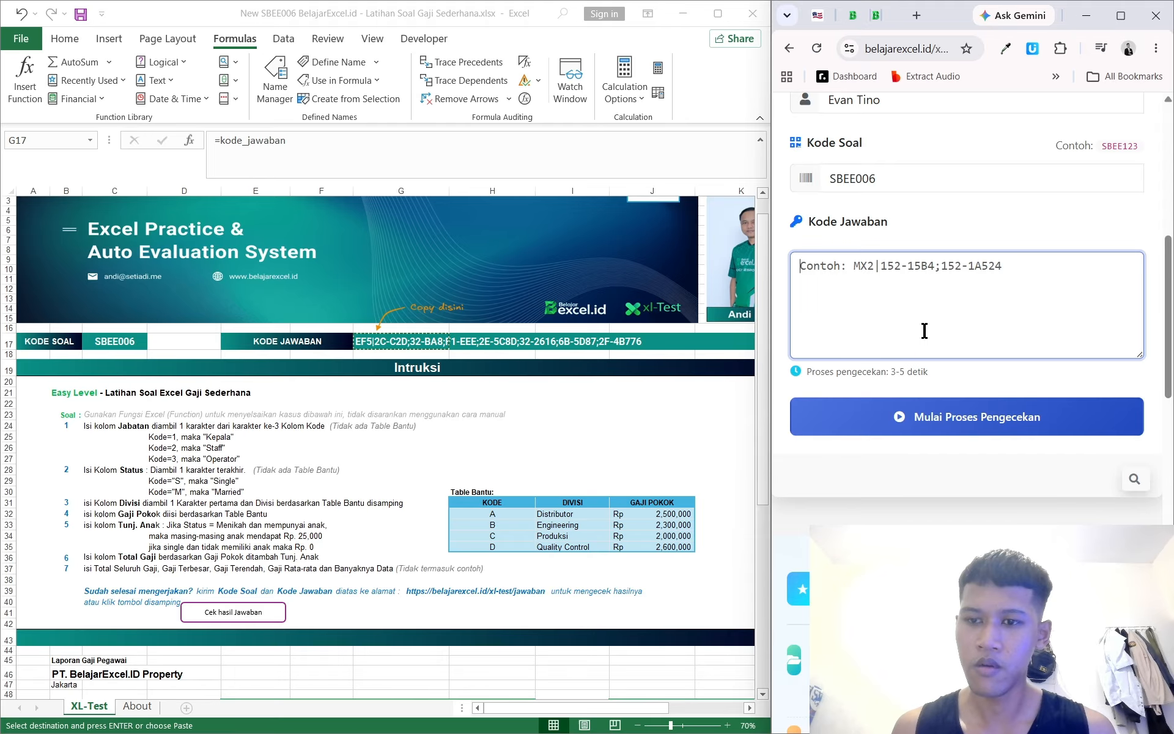
key(ctrl+v)
click(982, 416)
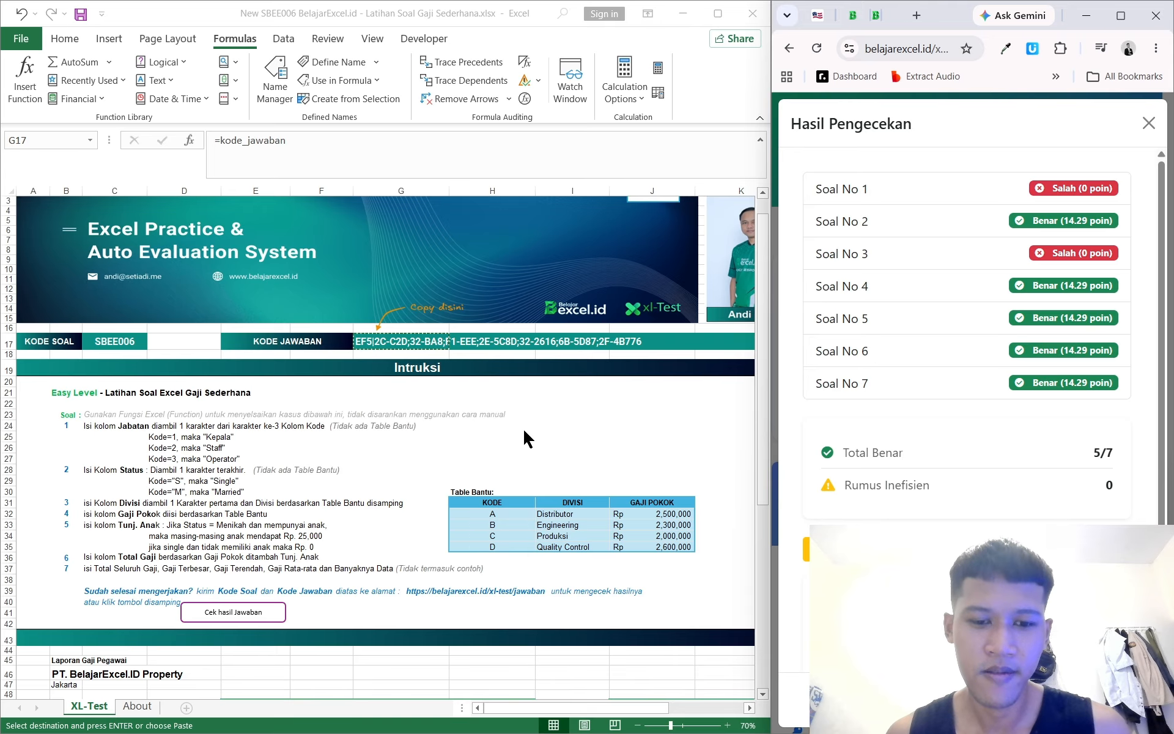
Decrease the indent of the Divisi cells G53:G62 in the workbook
scroll(524, 439, down, 8)
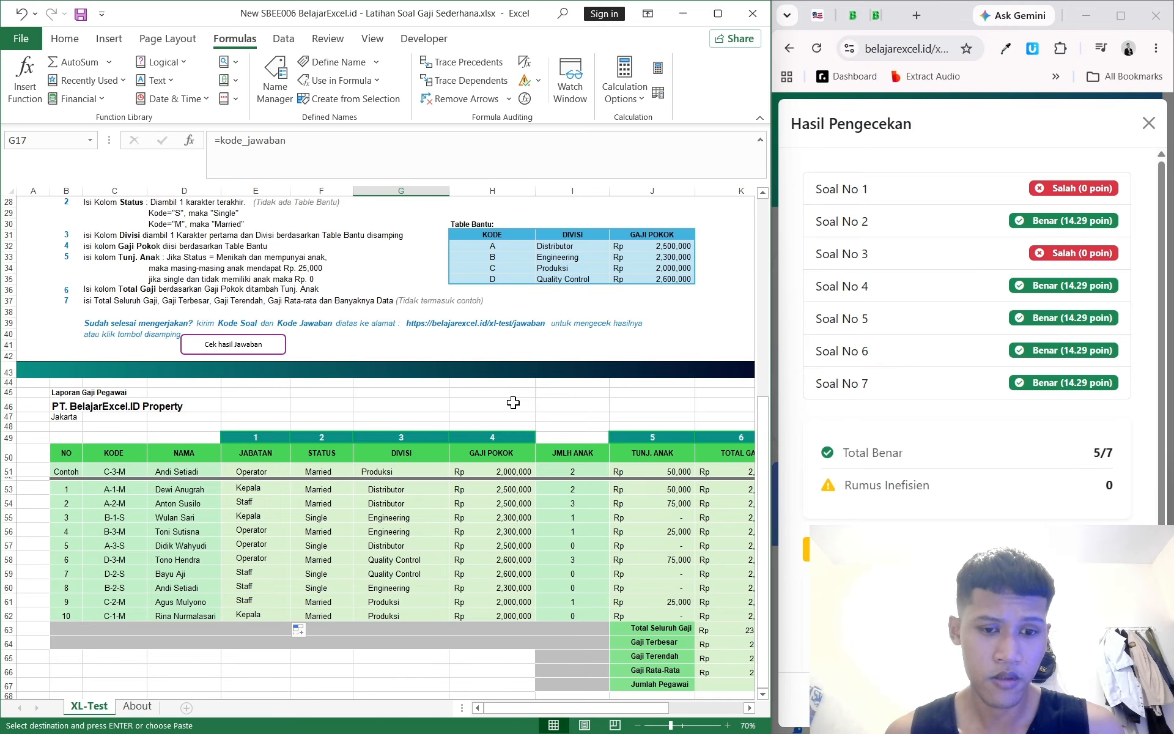
drag(397, 489, 401, 614)
click(65, 39)
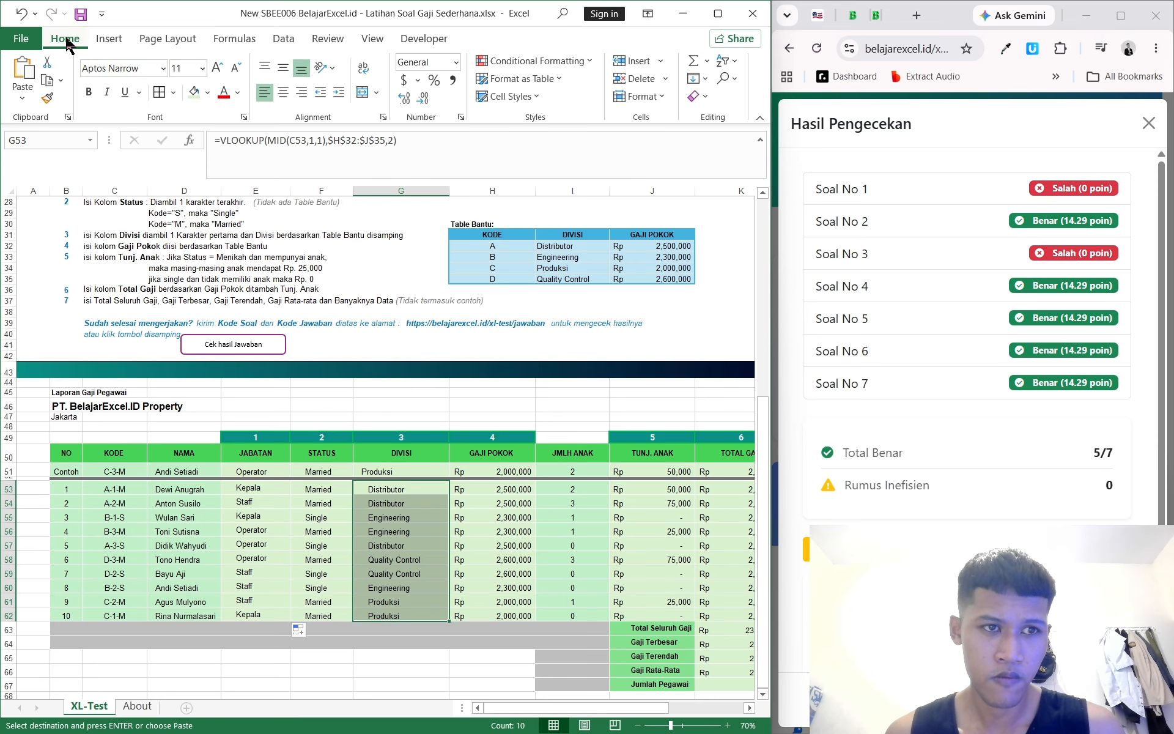
click(321, 93)
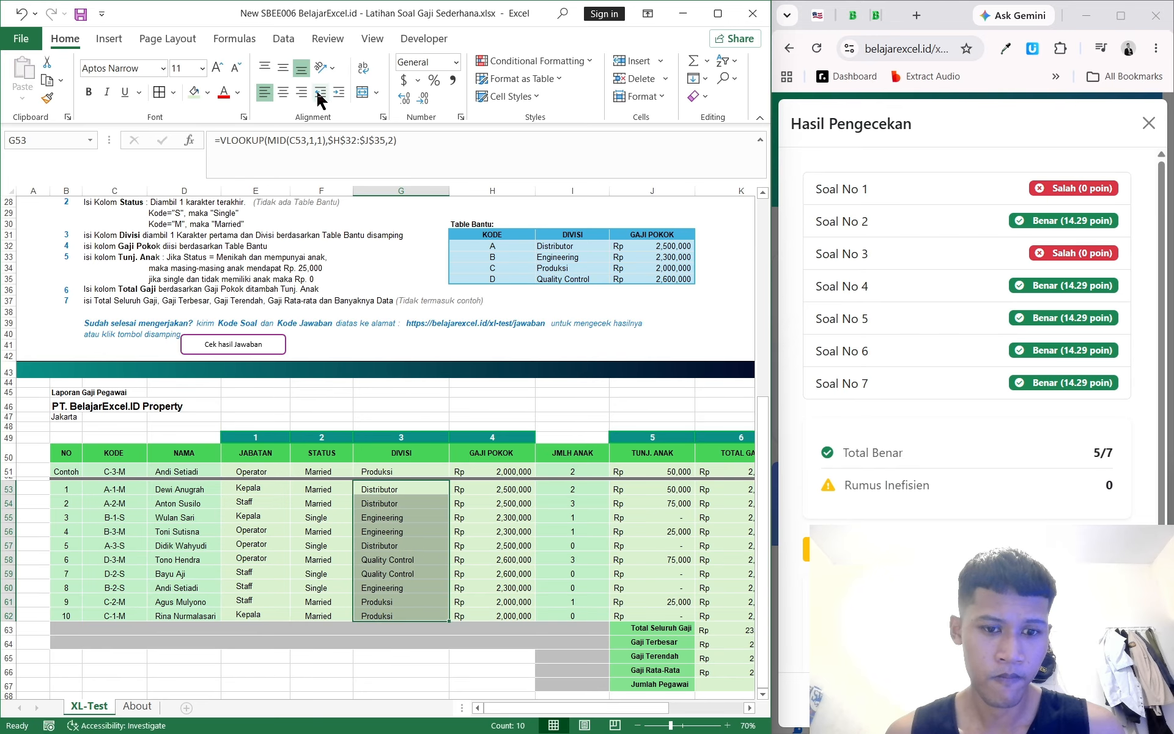
click(405, 584)
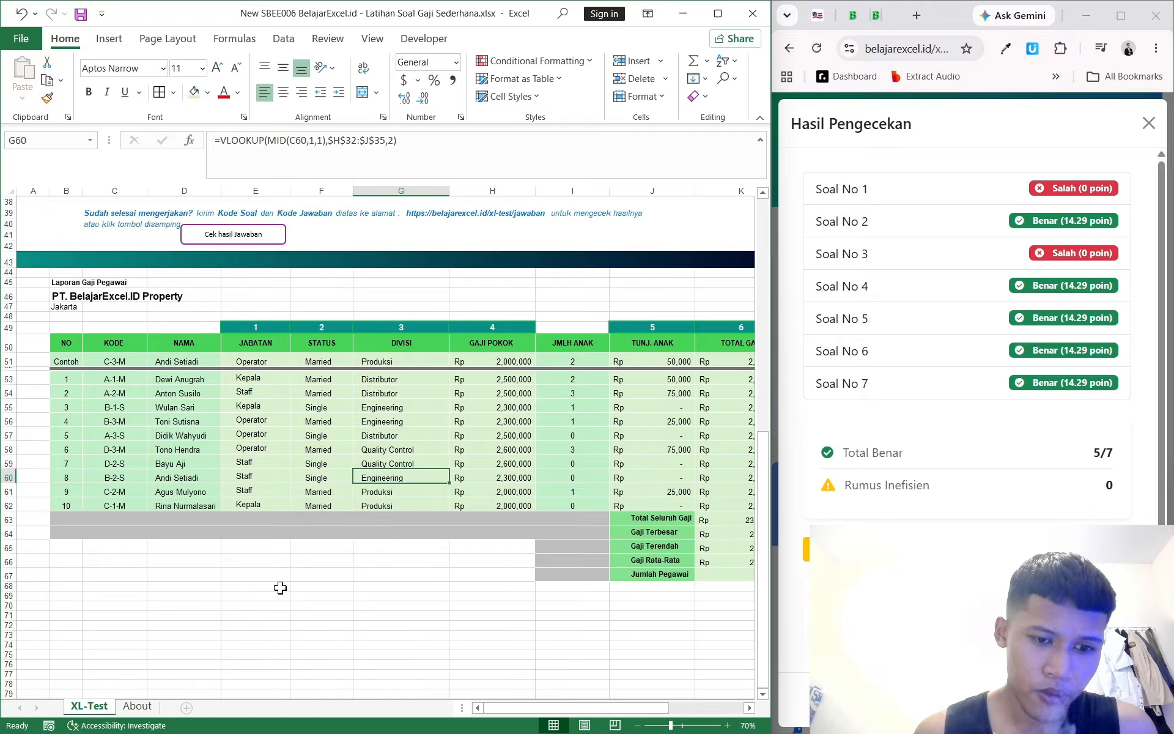
Enter the test formula =--MID(C53,1,3) in the empty cell E66 below the table
click(281, 558)
text(=)
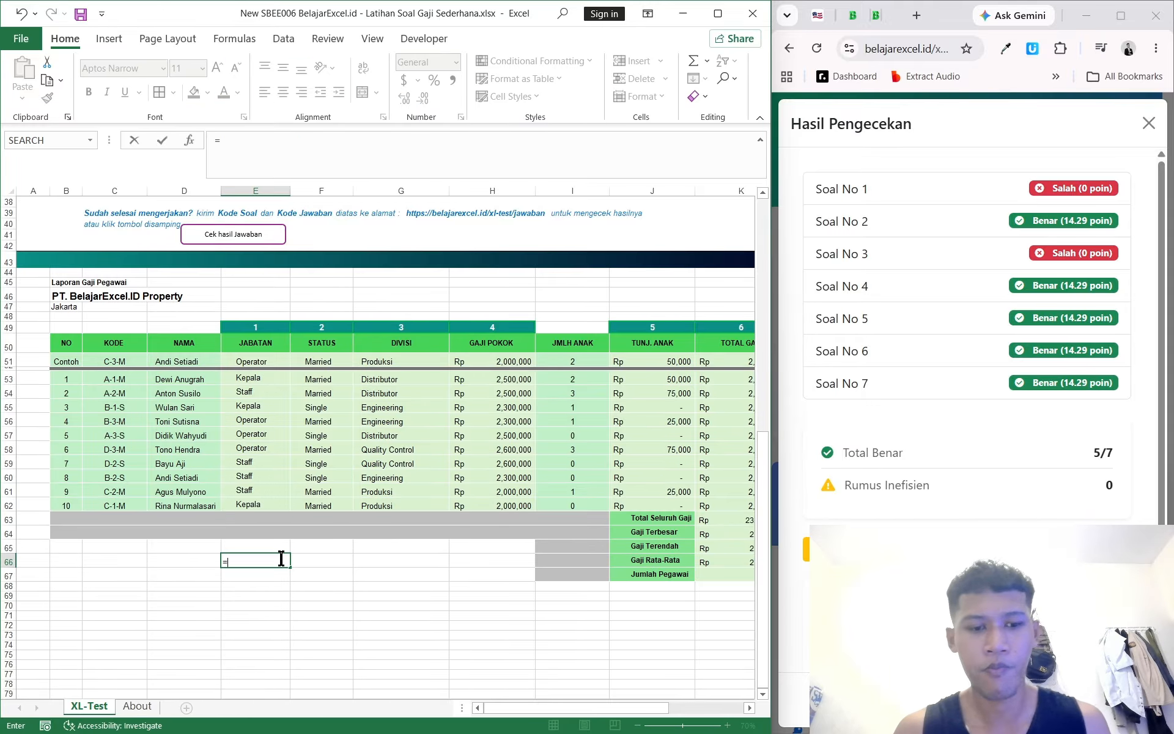
text(--mid()
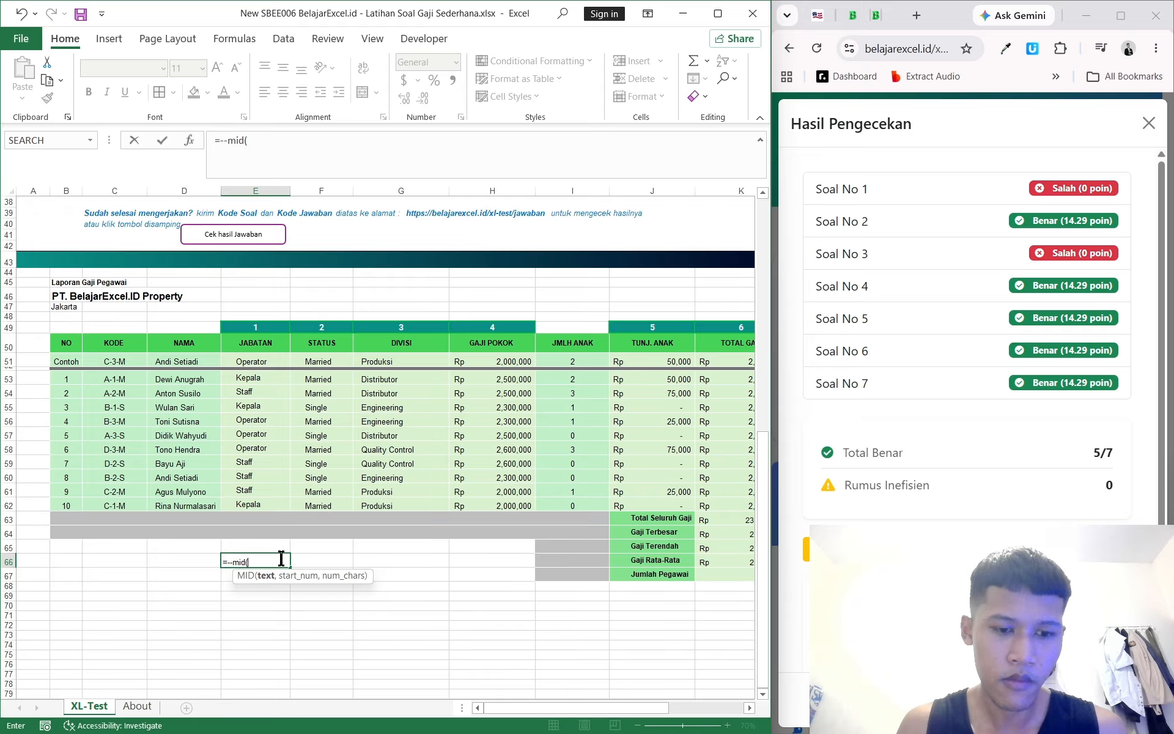
text(c5)
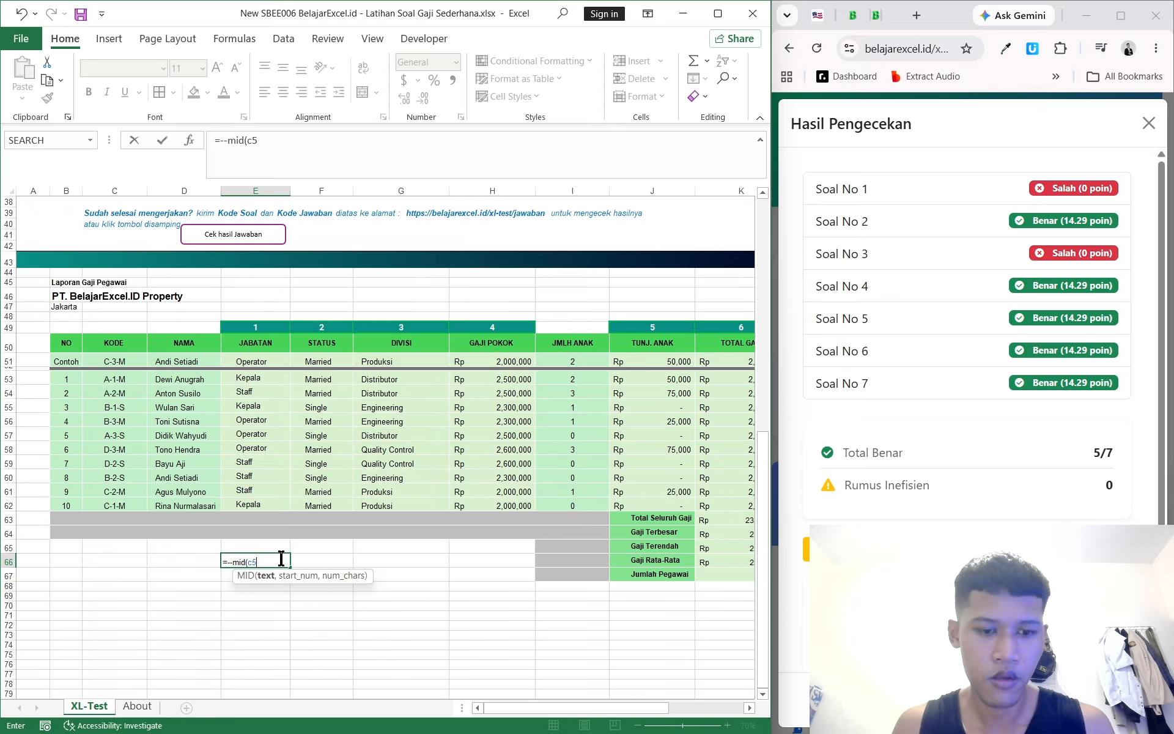
text(3, 1,1)
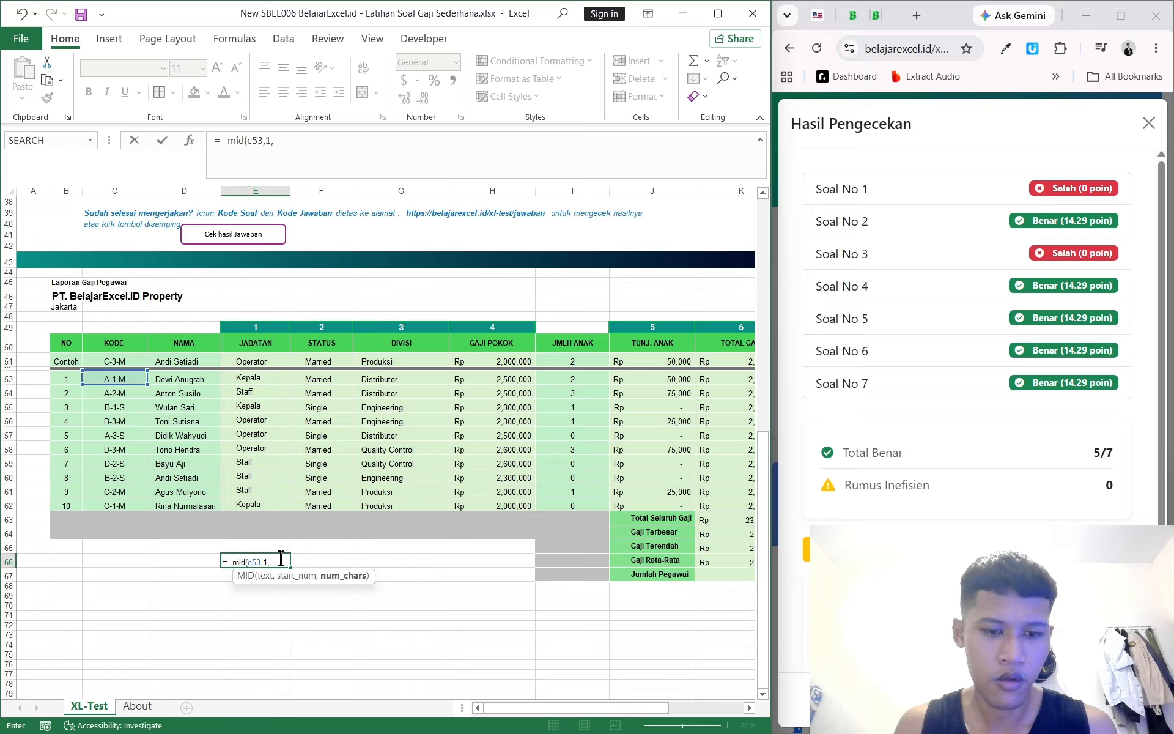
key(Return)
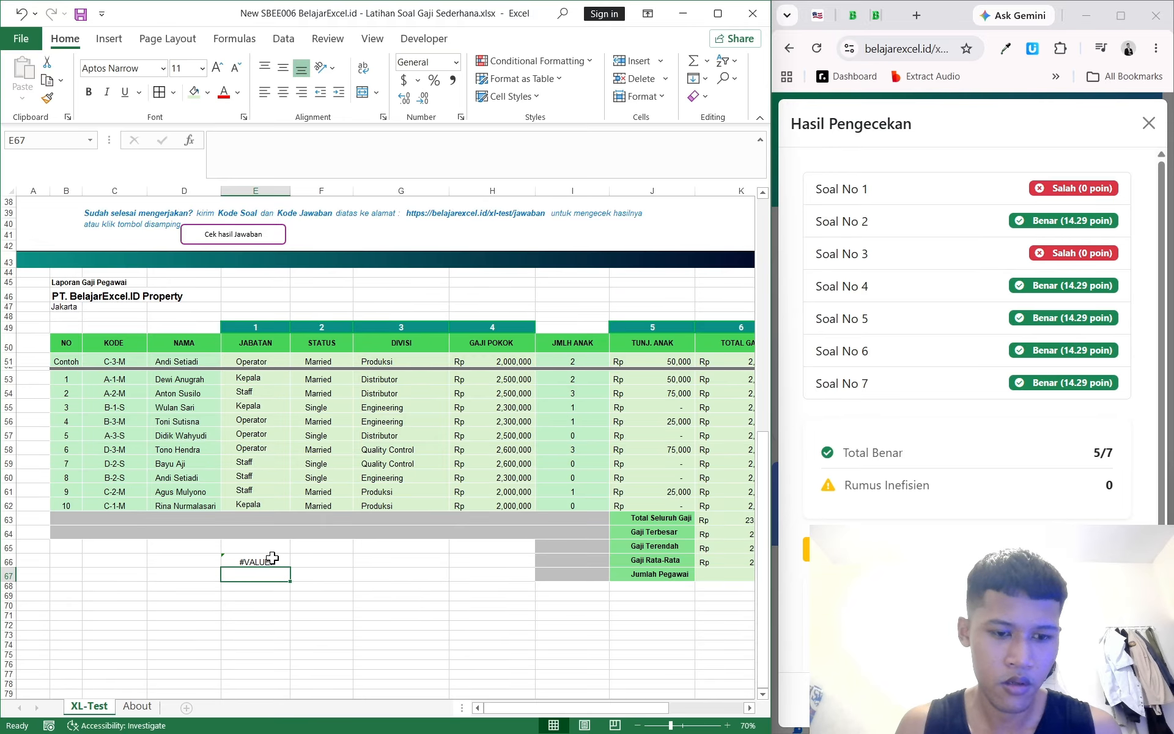
Remove the double minus from the test formula in E66, leaving =MID(C53,1,3)
click(274, 558)
click(226, 141)
key(BackSpace)
key(BackSpace)
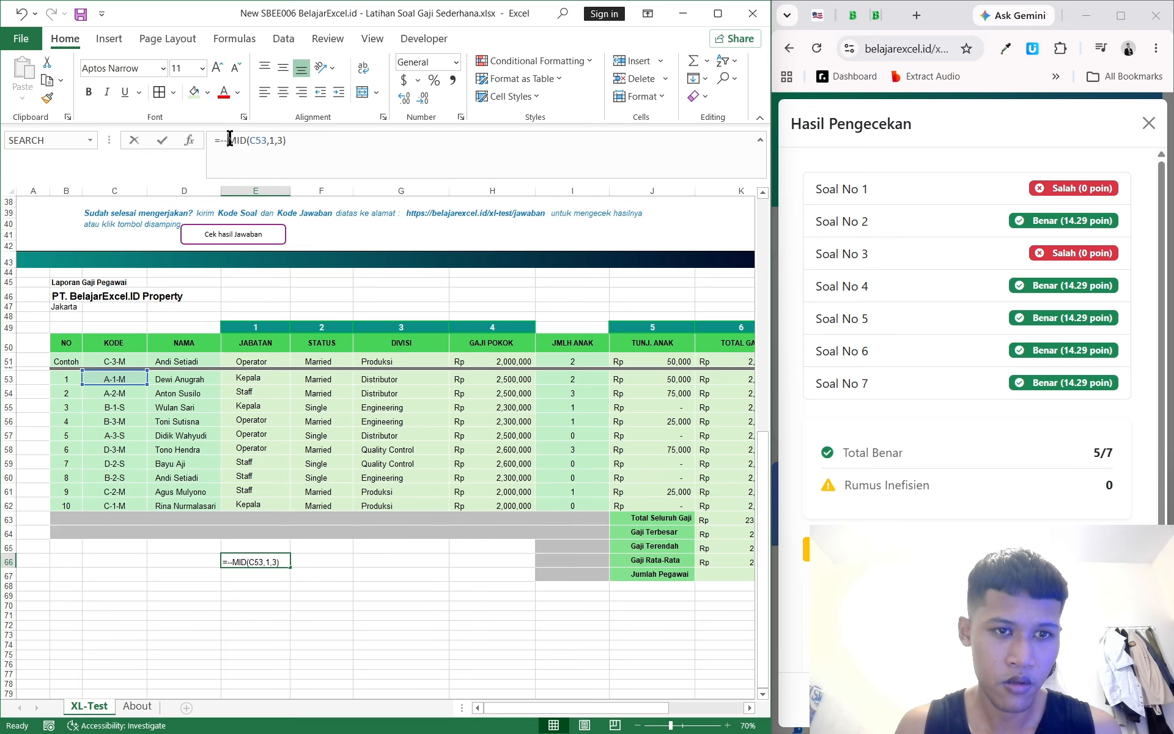
key(Return)
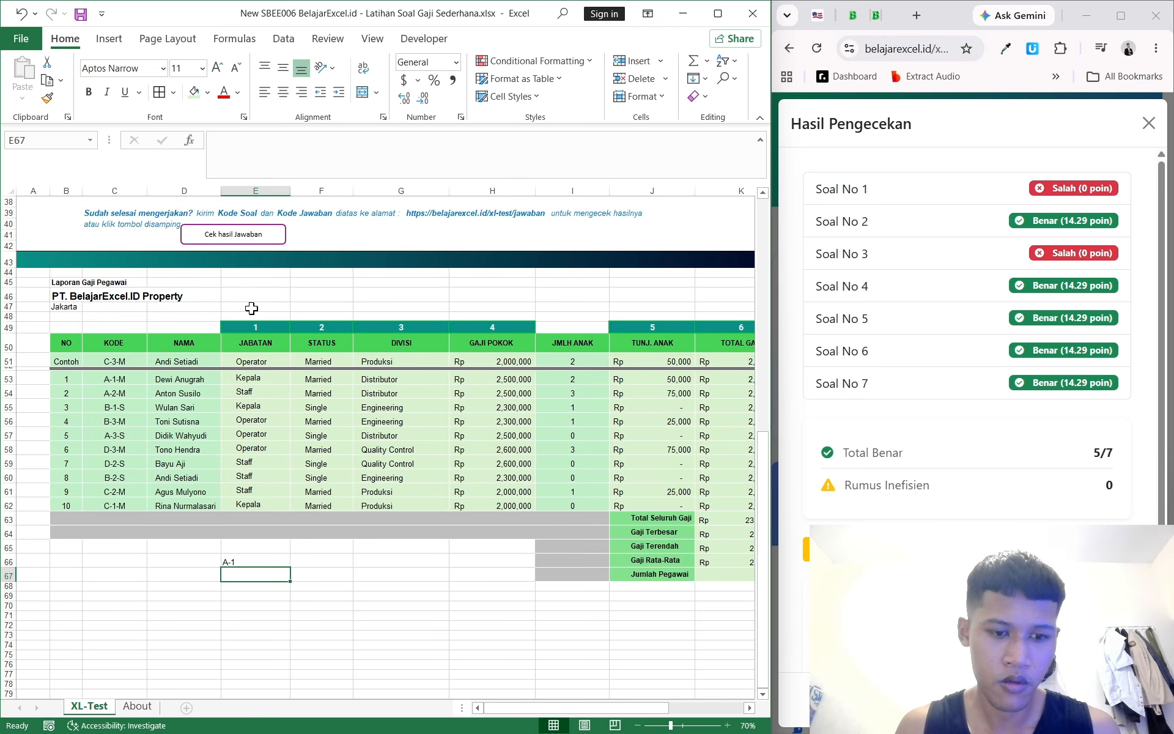
Change the E66 test formula to start at character 3 and return 1 character, =MID(C53,3,1)
click(259, 560)
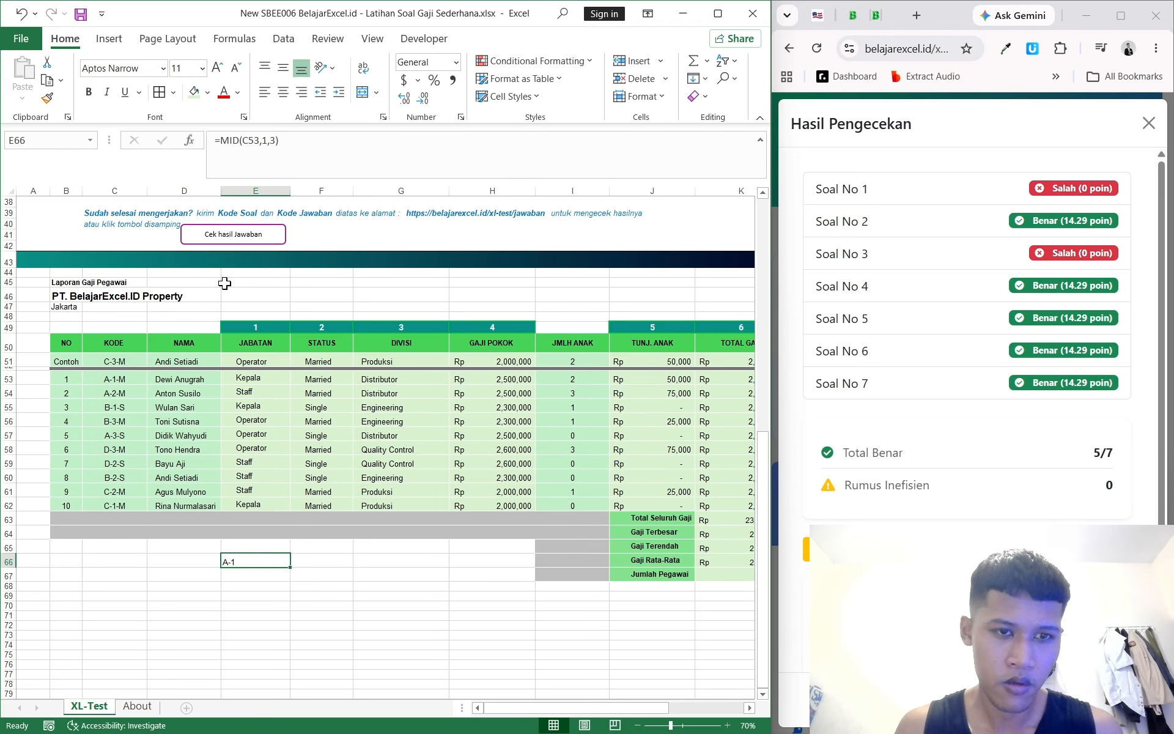
click(265, 140)
key(Delete)
text(3)
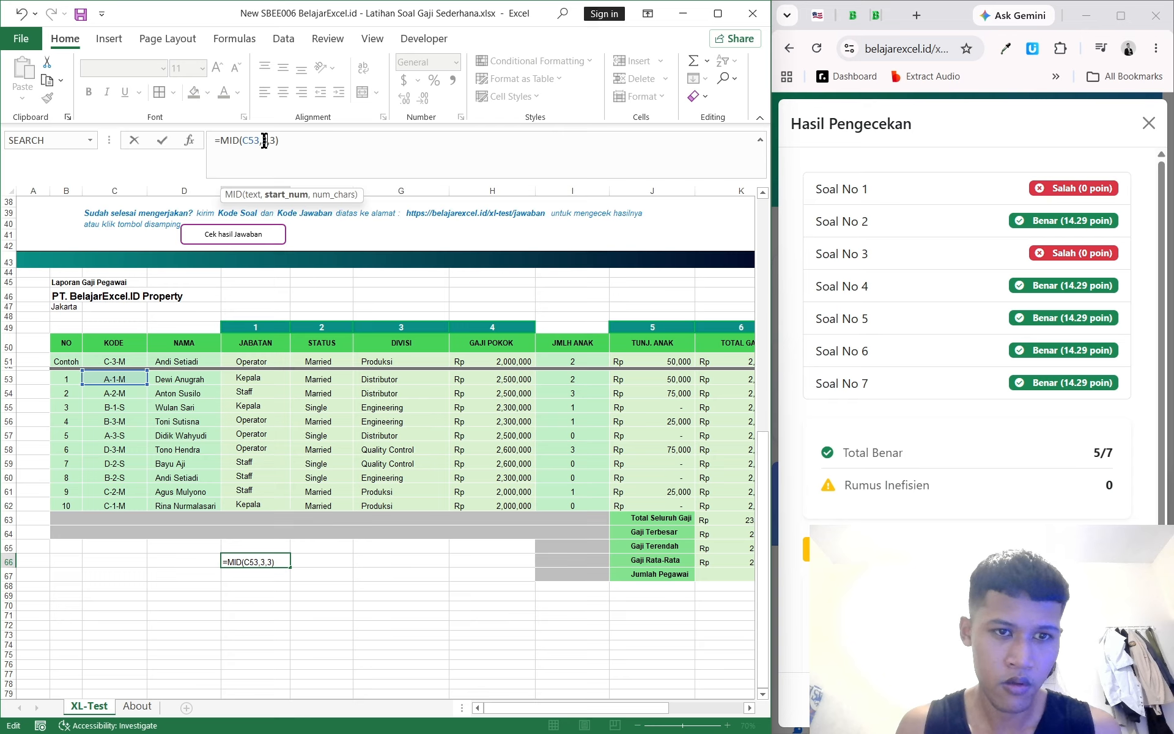
key(Right)
key(Delete)
text(1)
key(Return)
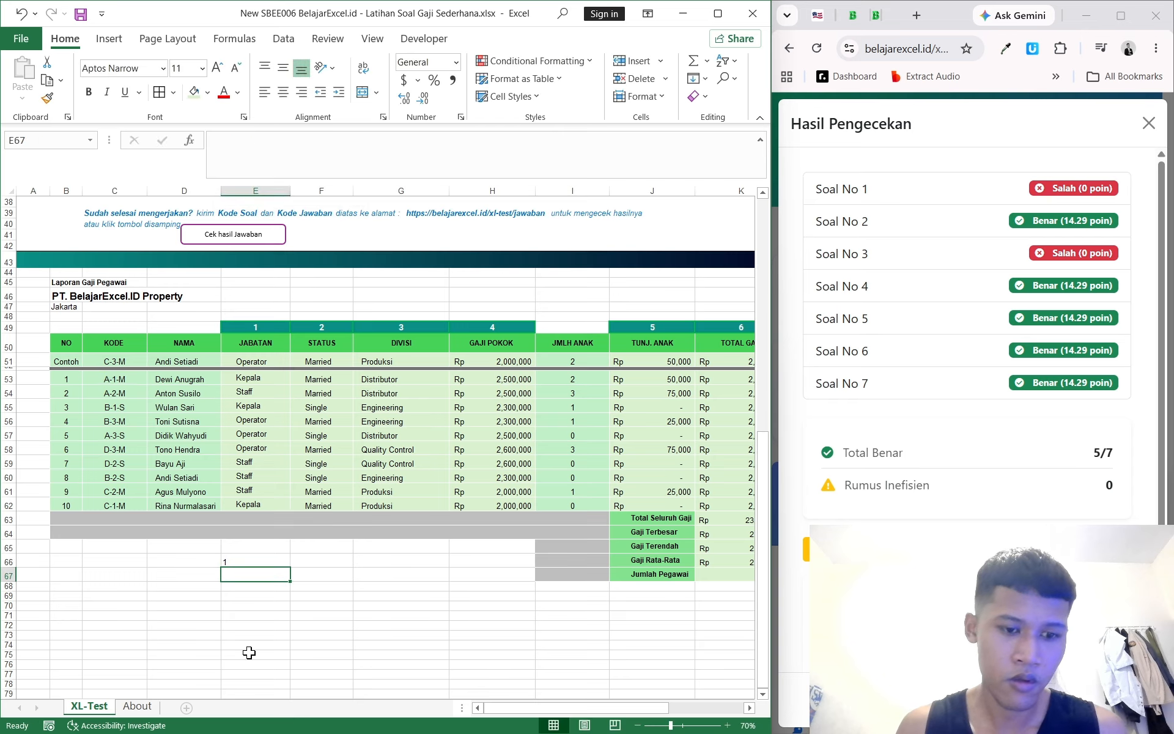
Wrap the MID formula in E66 in the VALUE function, making it =VALUE(MID(C53,3,1))
click(251, 557)
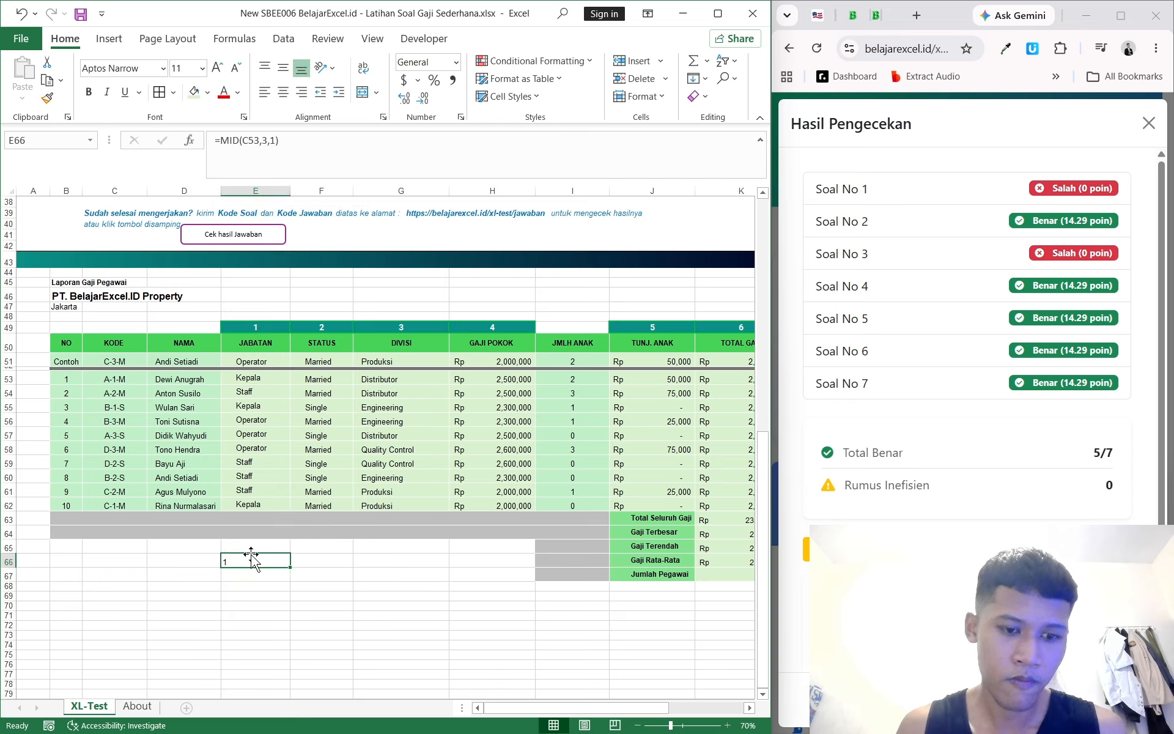
click(222, 141)
text(alue()
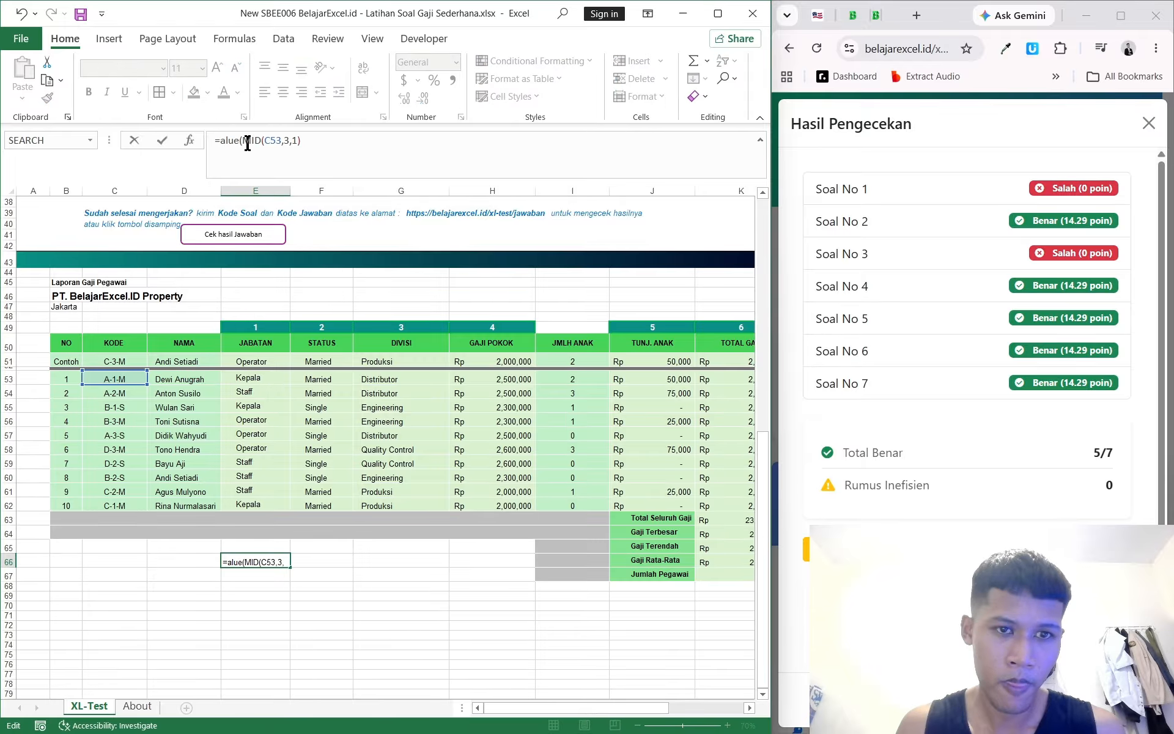
click(337, 143)
text())
key(Return)
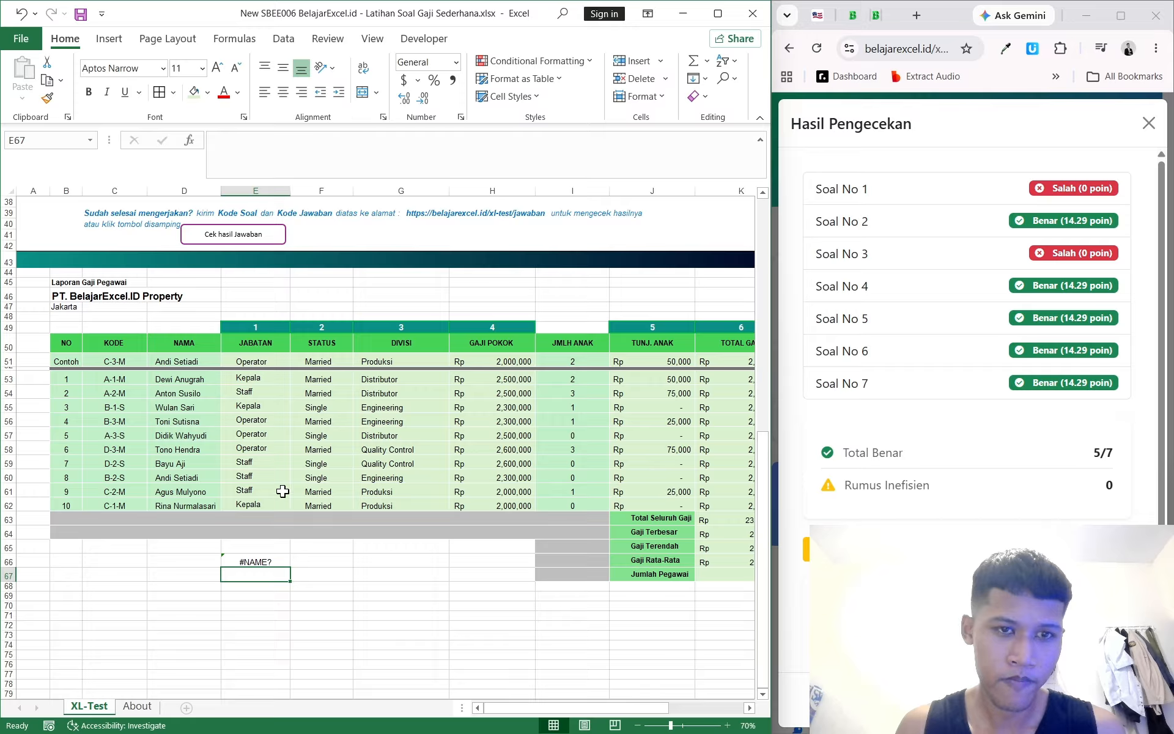
click(254, 560)
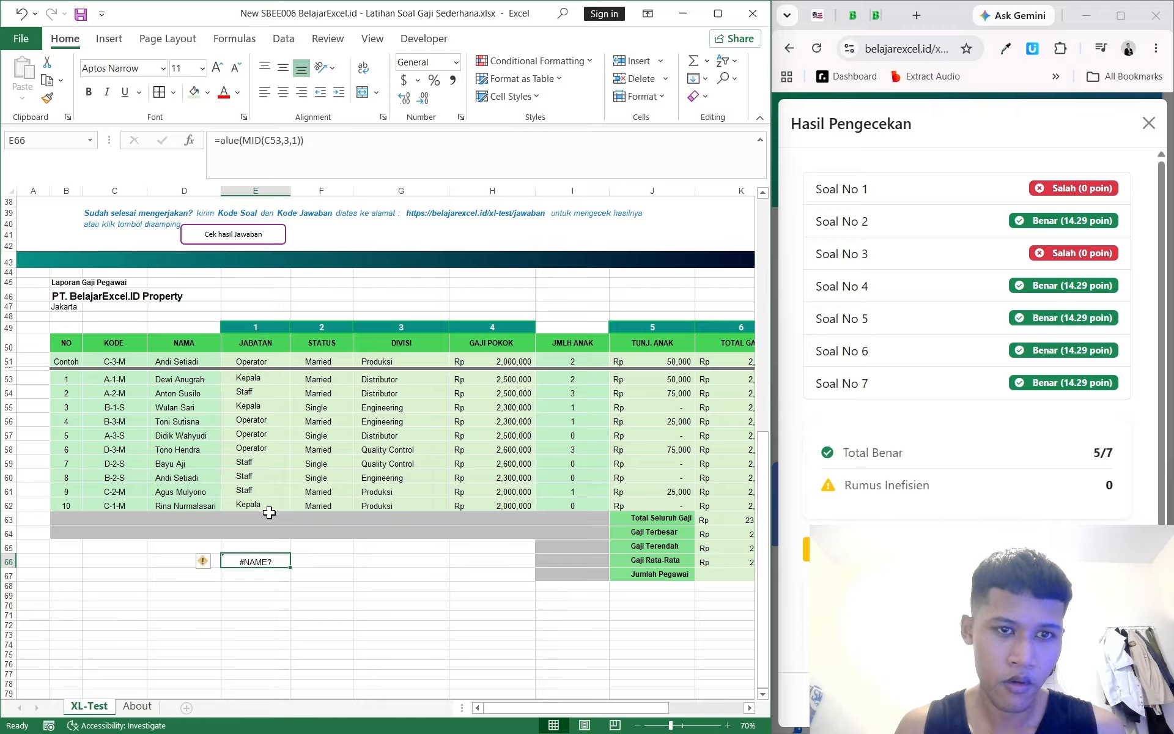
click(228, 141)
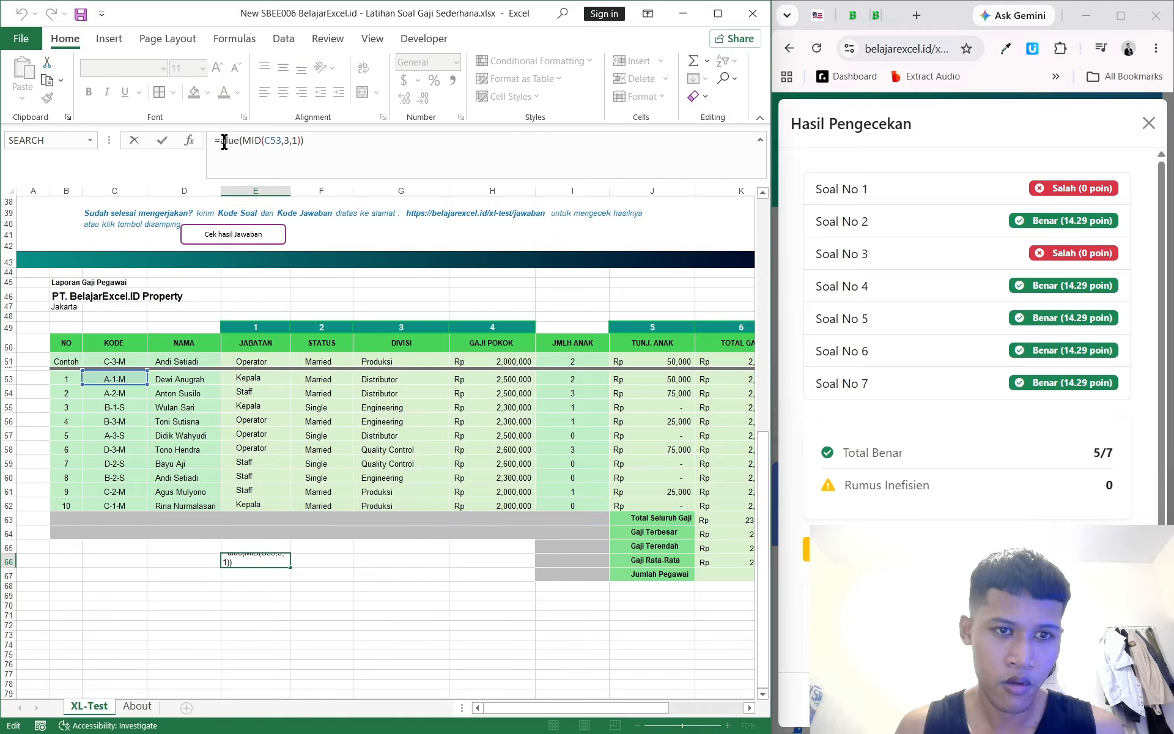
click(221, 141)
text(v)
key(Return)
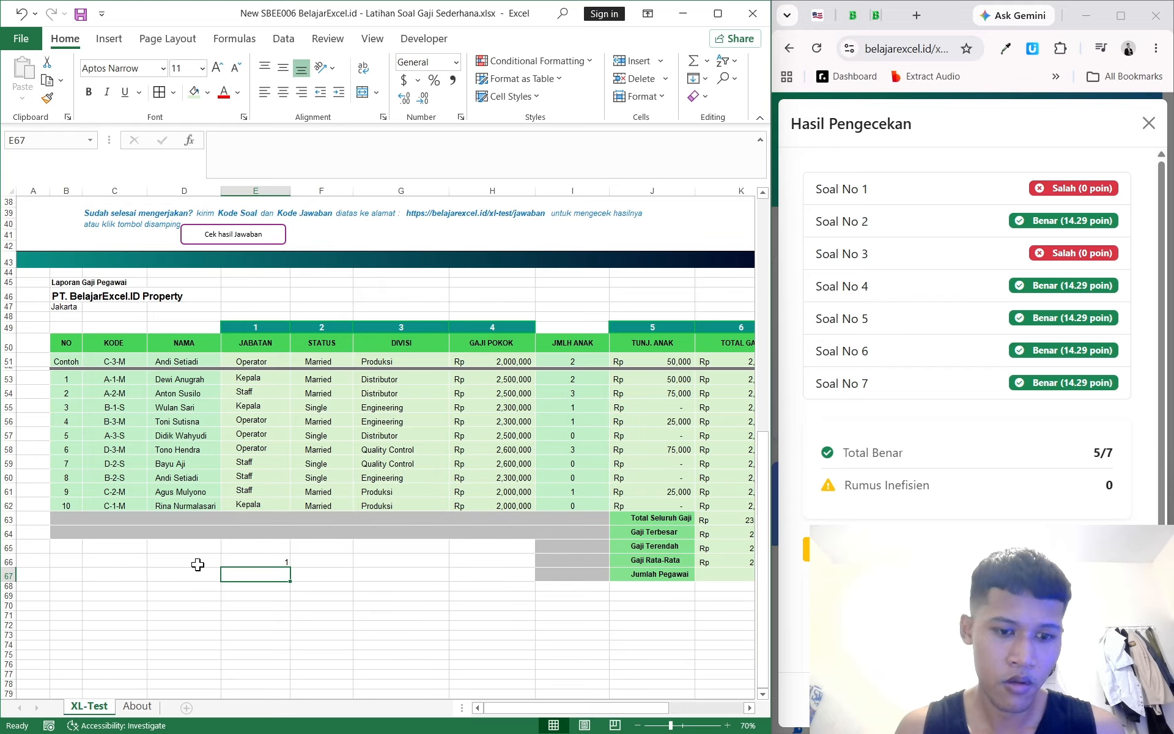
click(255, 561)
scroll(412, 470, up, 12)
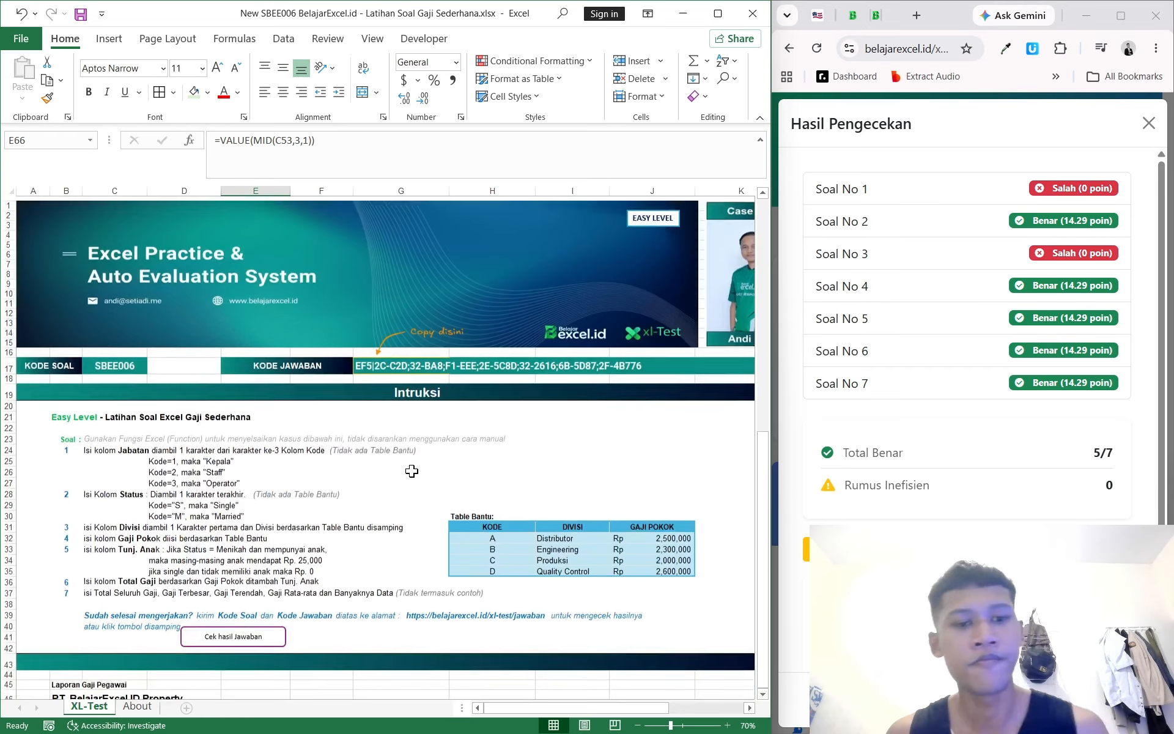
scroll(412, 471, down, 3)
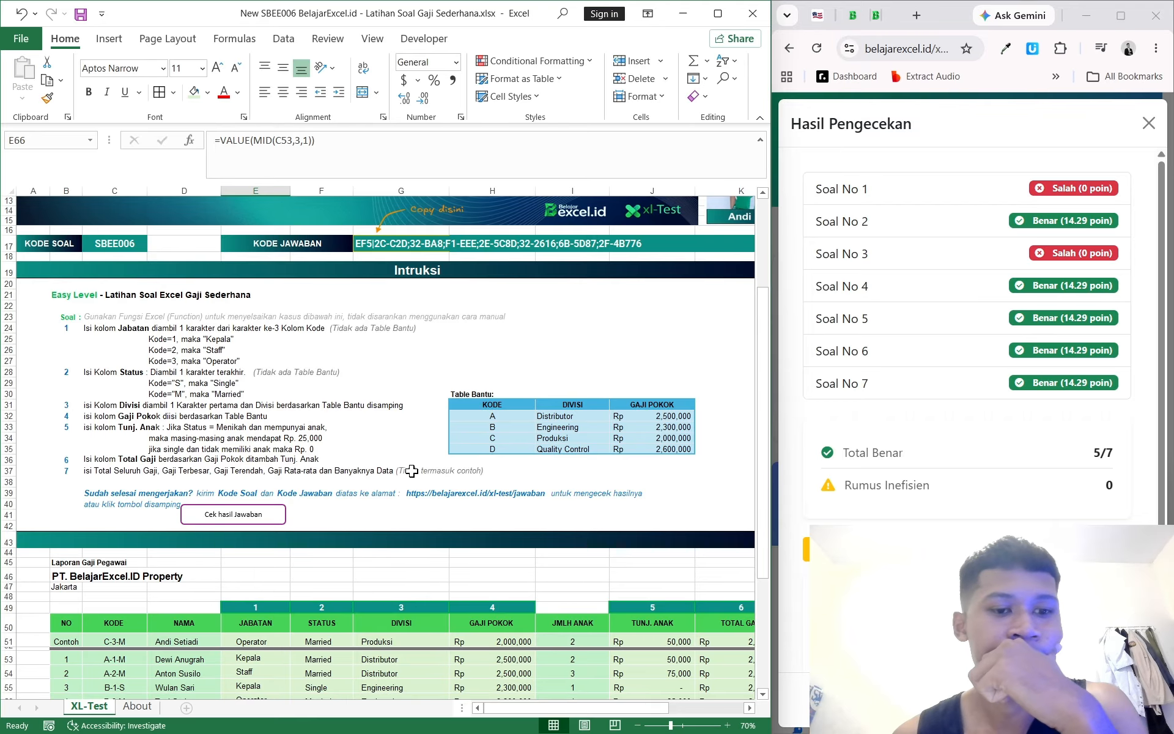
scroll(411, 470, down, 1)
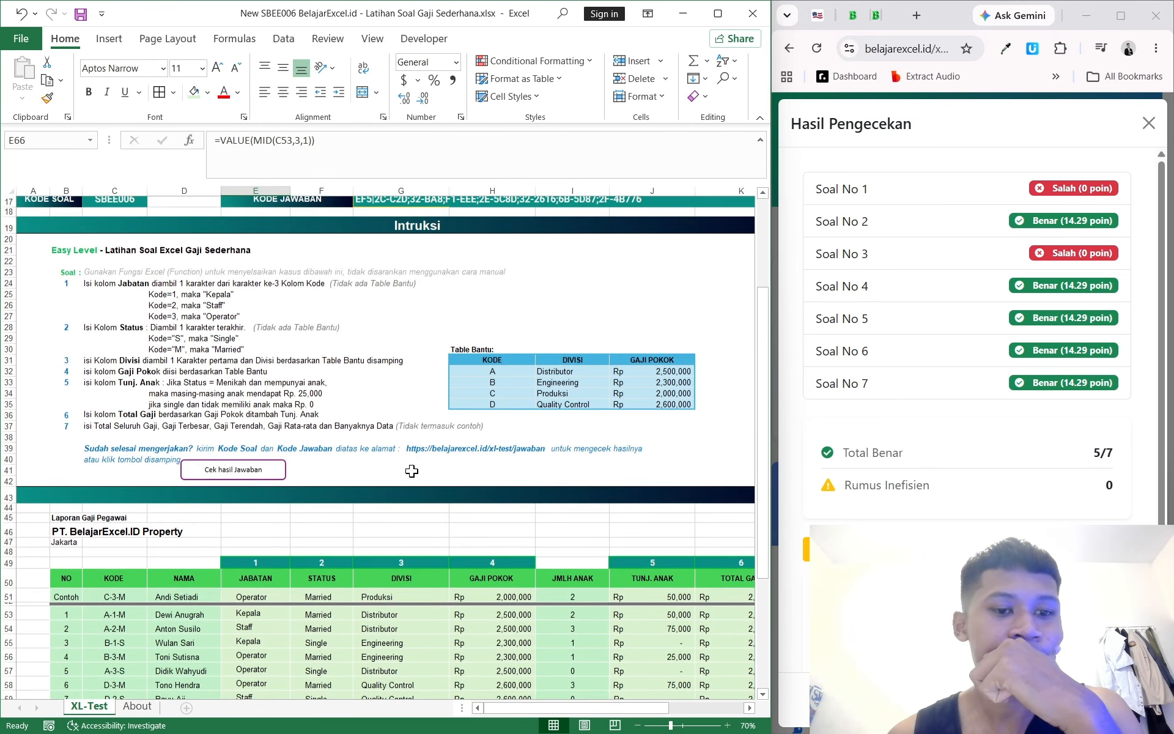
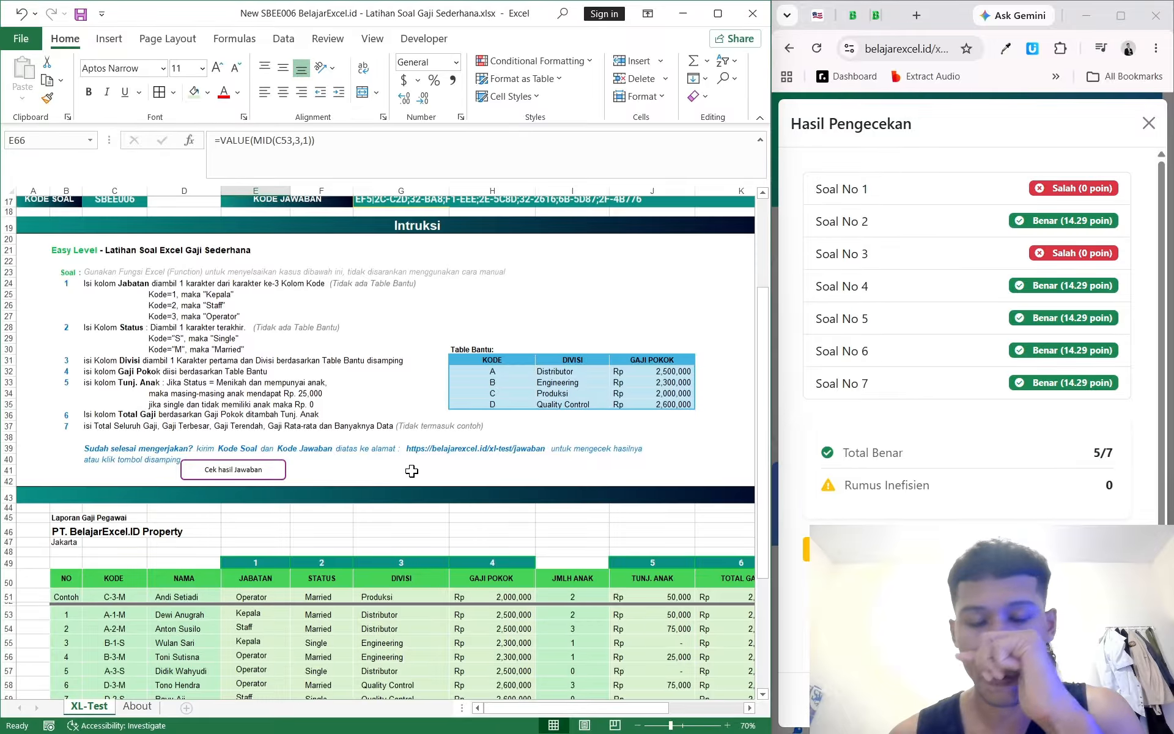
Replace the Jabatan formula in E53 with the beginning of a FIND-based one, =IF(FIND("1", C53), "Kepala",
scroll(411, 470, down, 4)
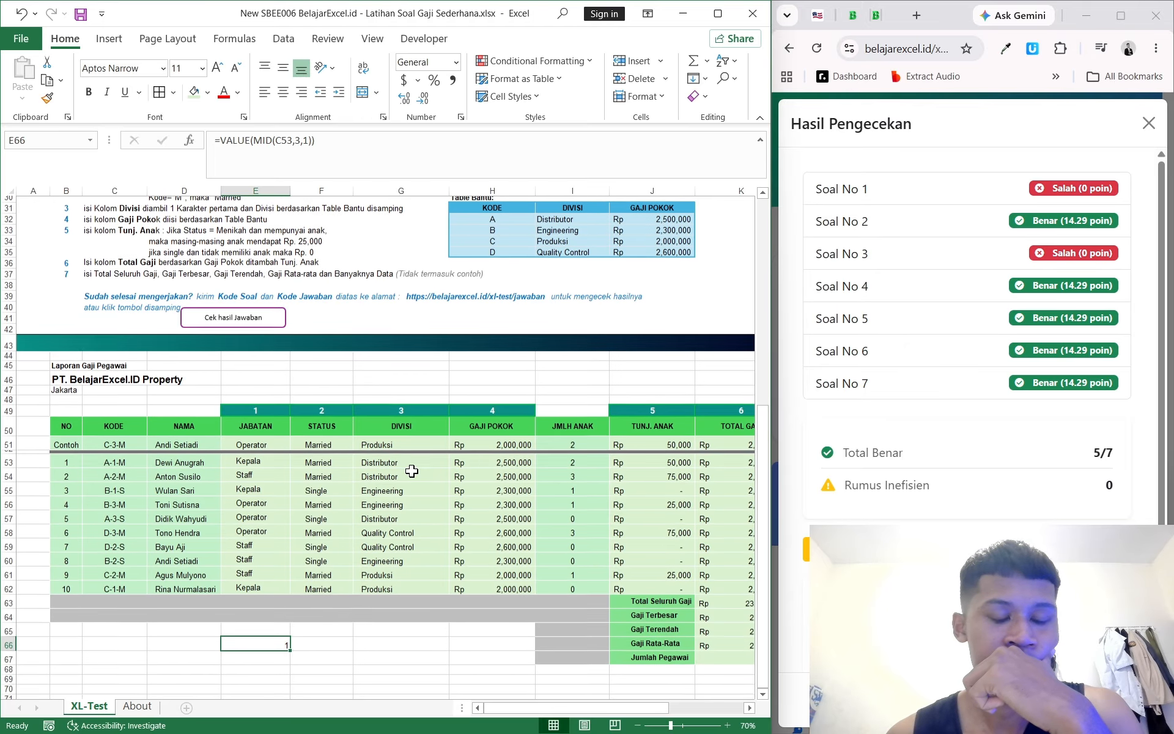
click(263, 466)
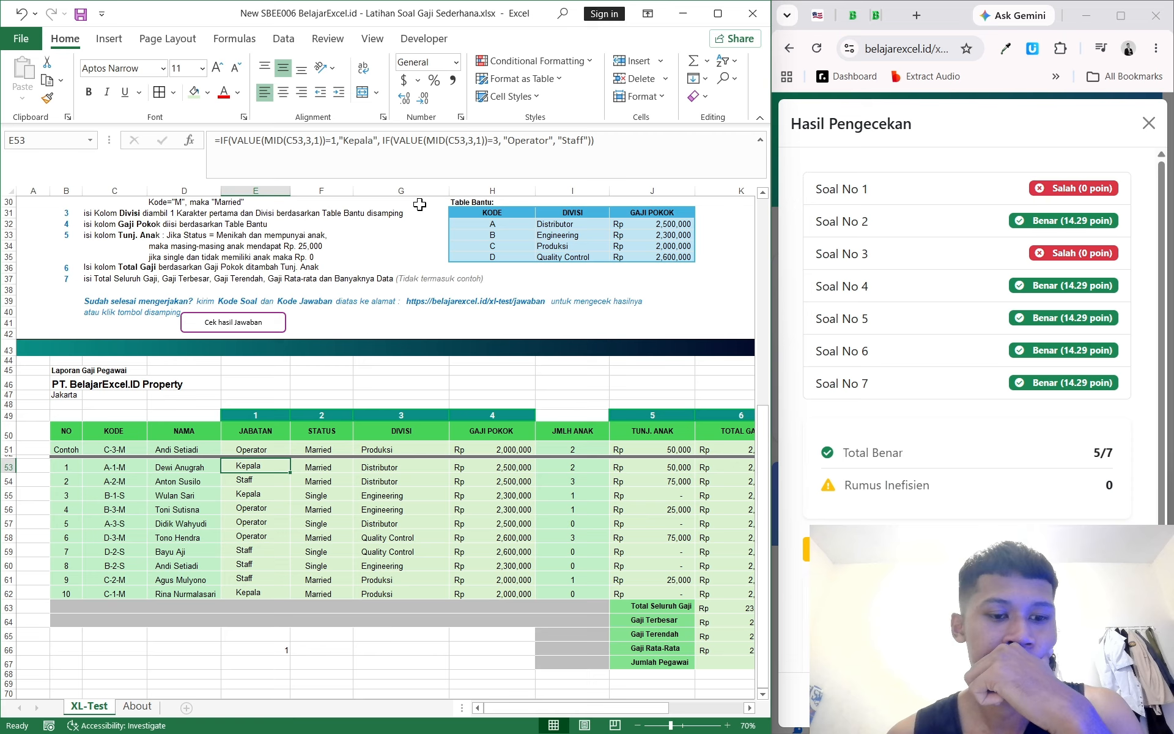
click(608, 134)
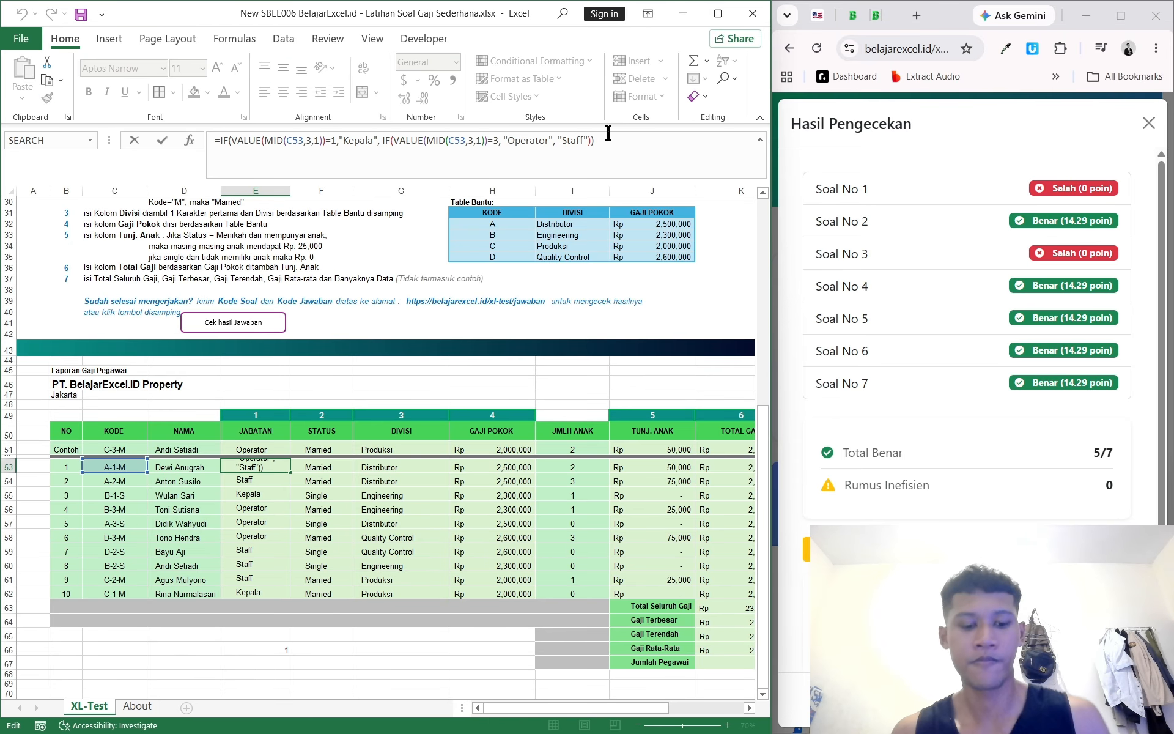
key(ctrl+a)
key(BackSpace)
text(=if)
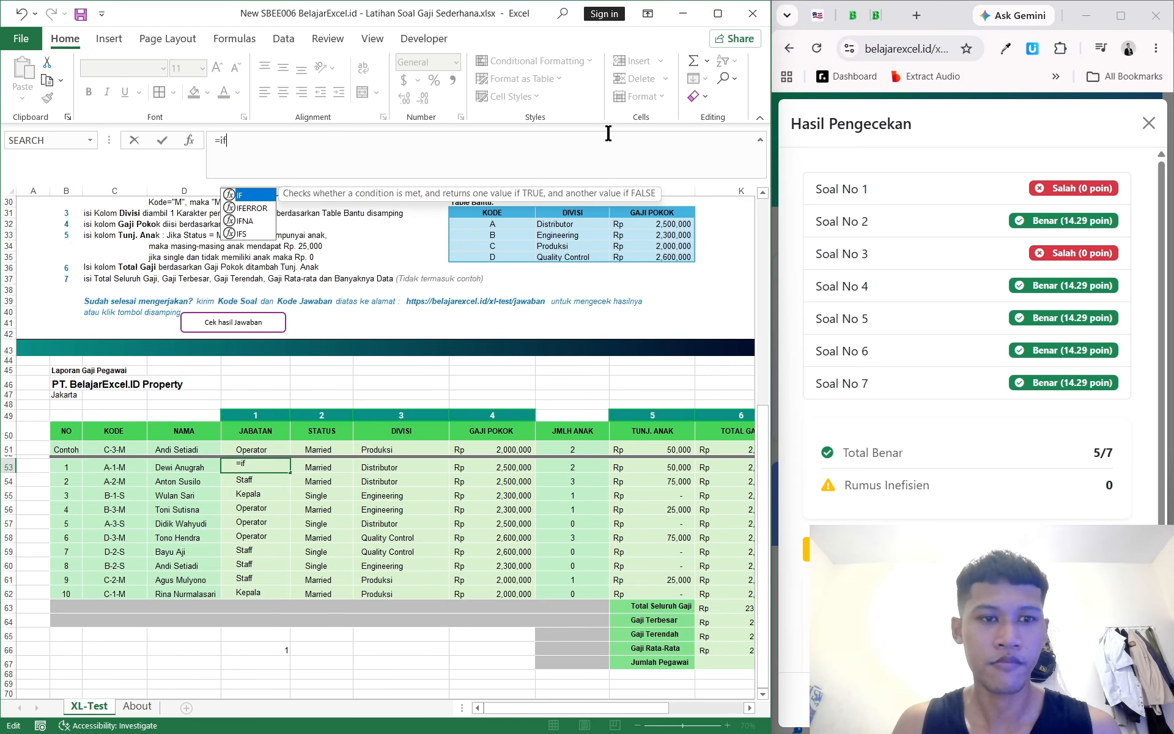
text((find(")
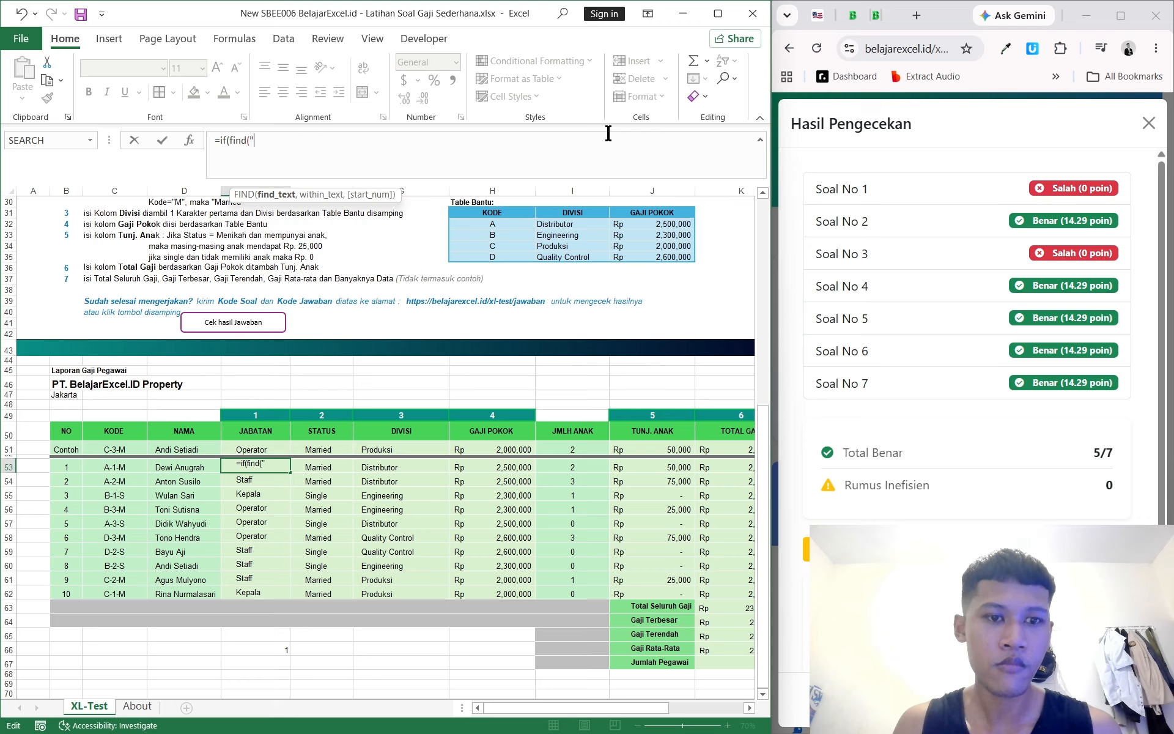
text(1", c53)
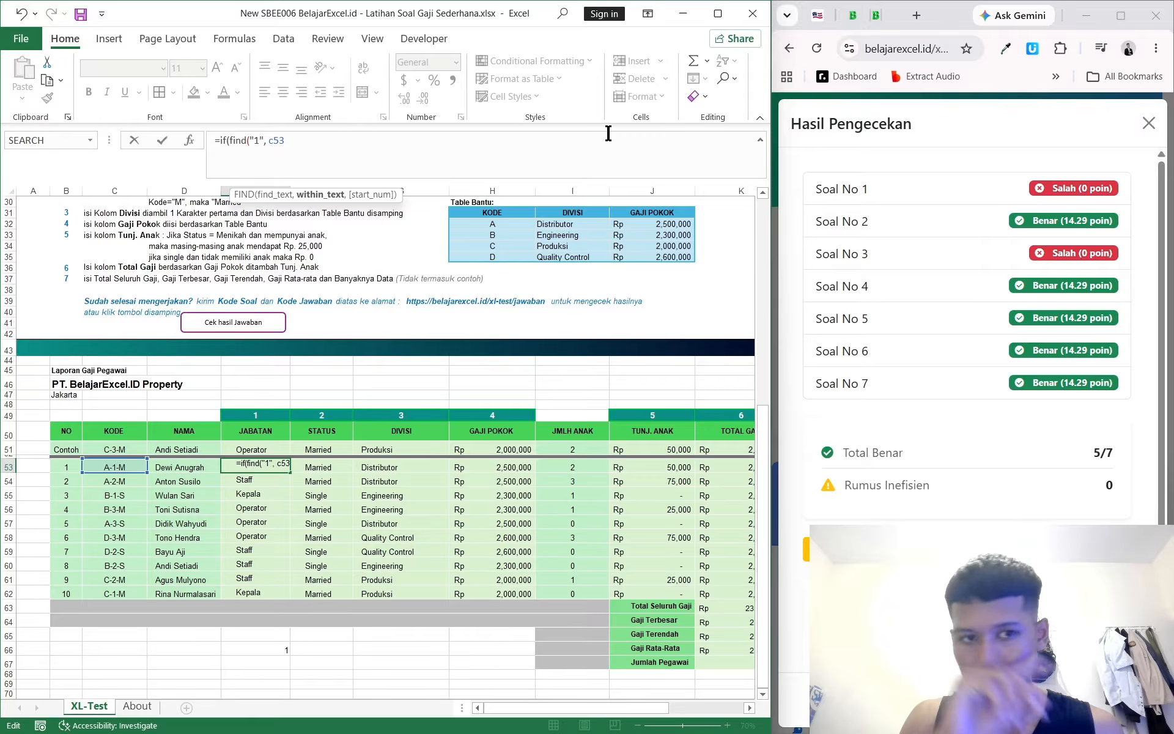
text())
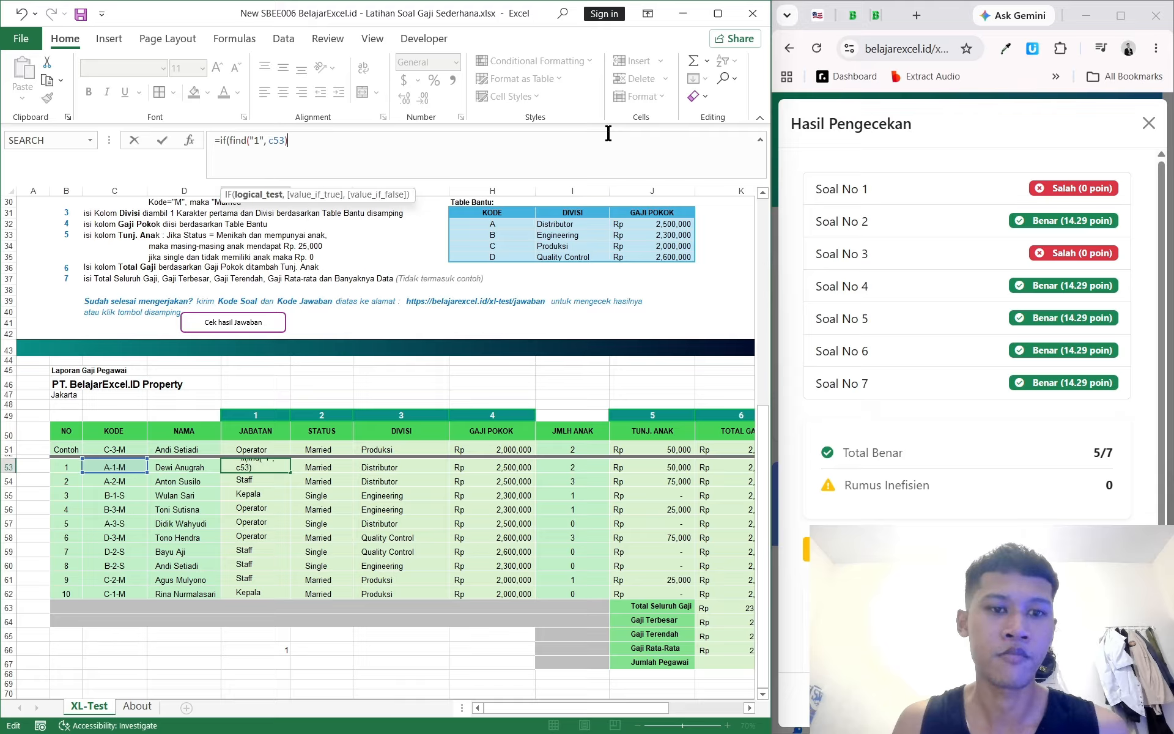
text(, ")
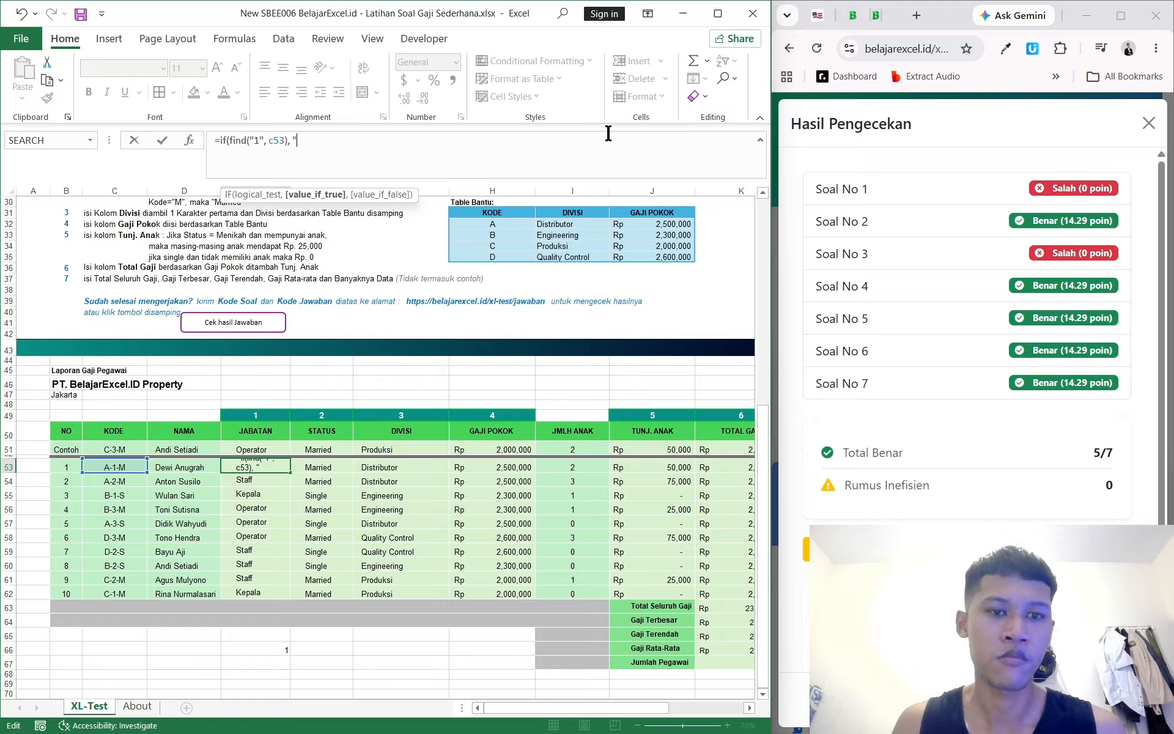
text(Kepala", )
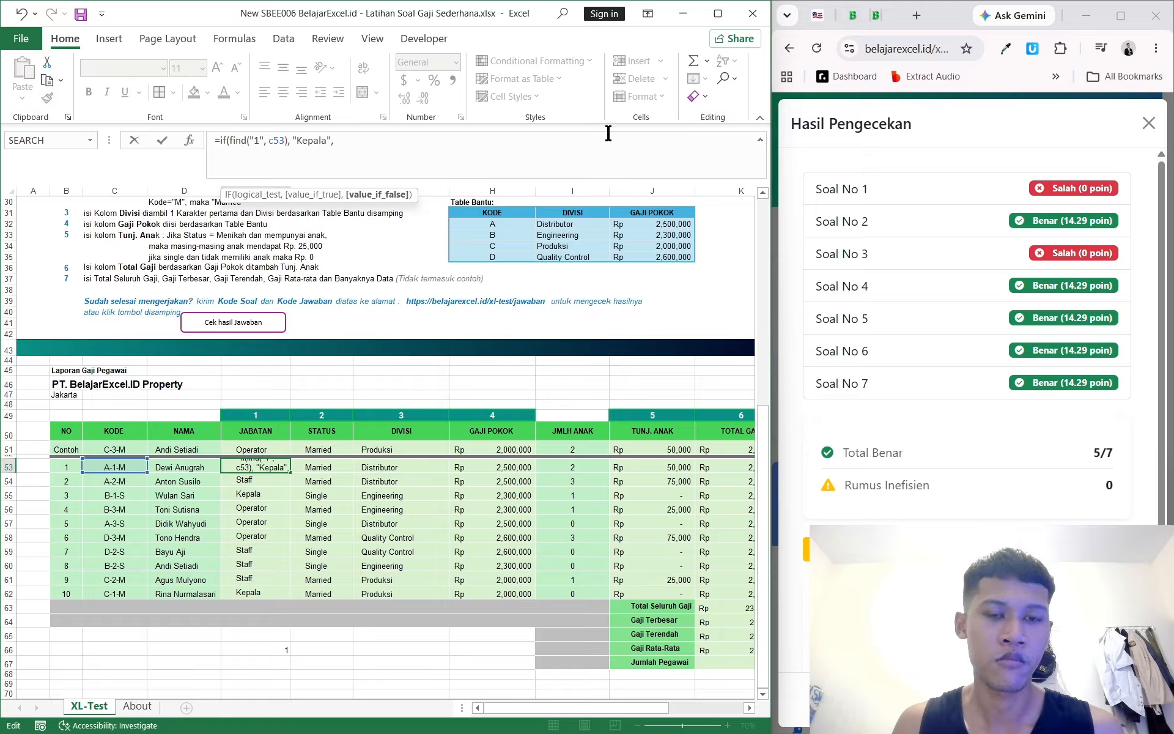
Complete the E53 formula with the nested condition IF(FIND("2", C53), "Staff", "Operator") as the value if false
text(if(find(")
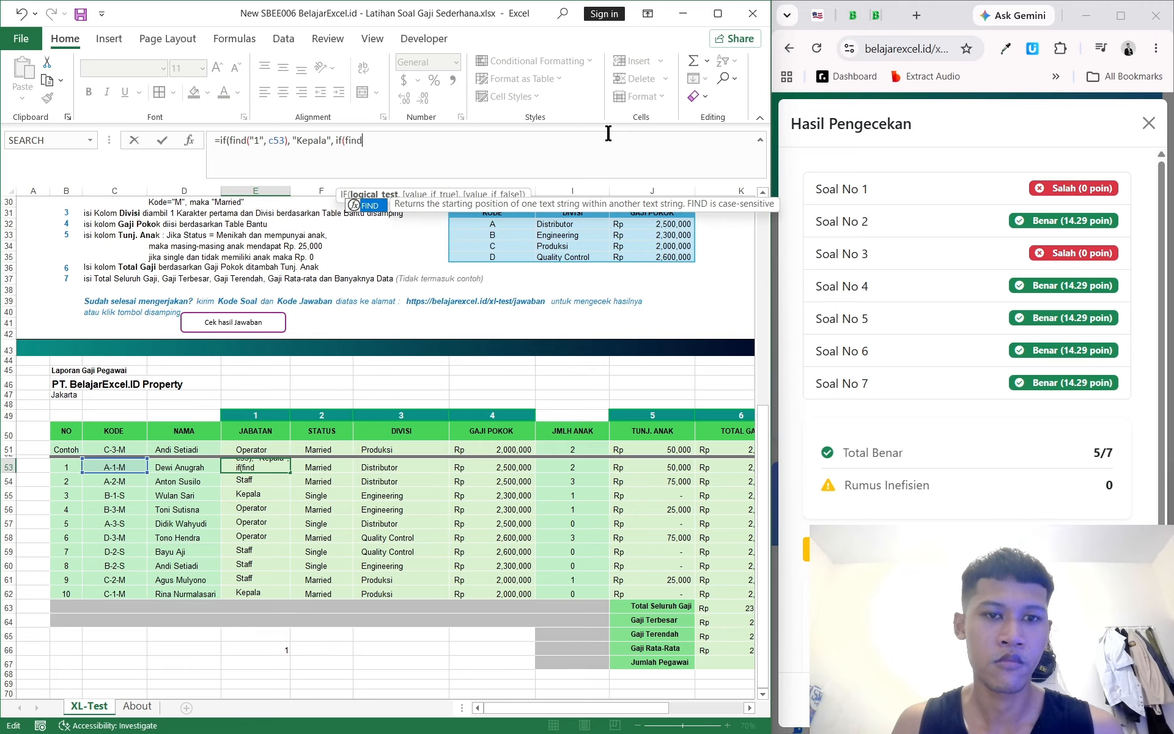
text(2", )
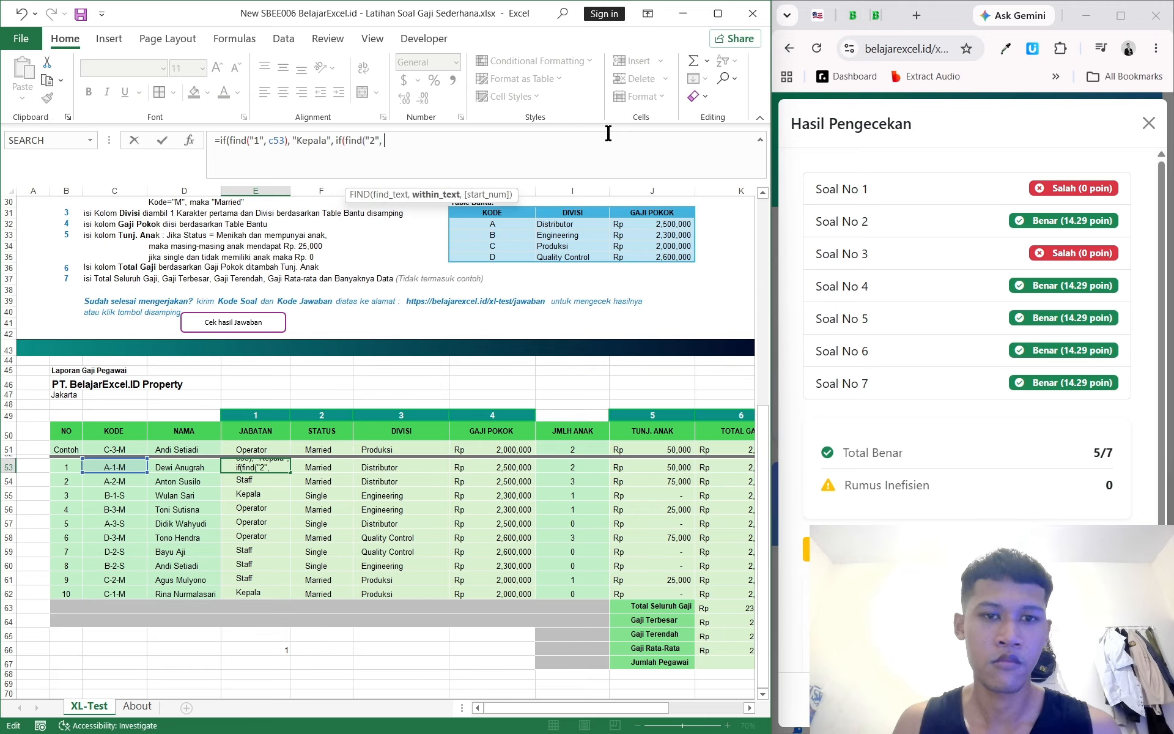
text(c53,)
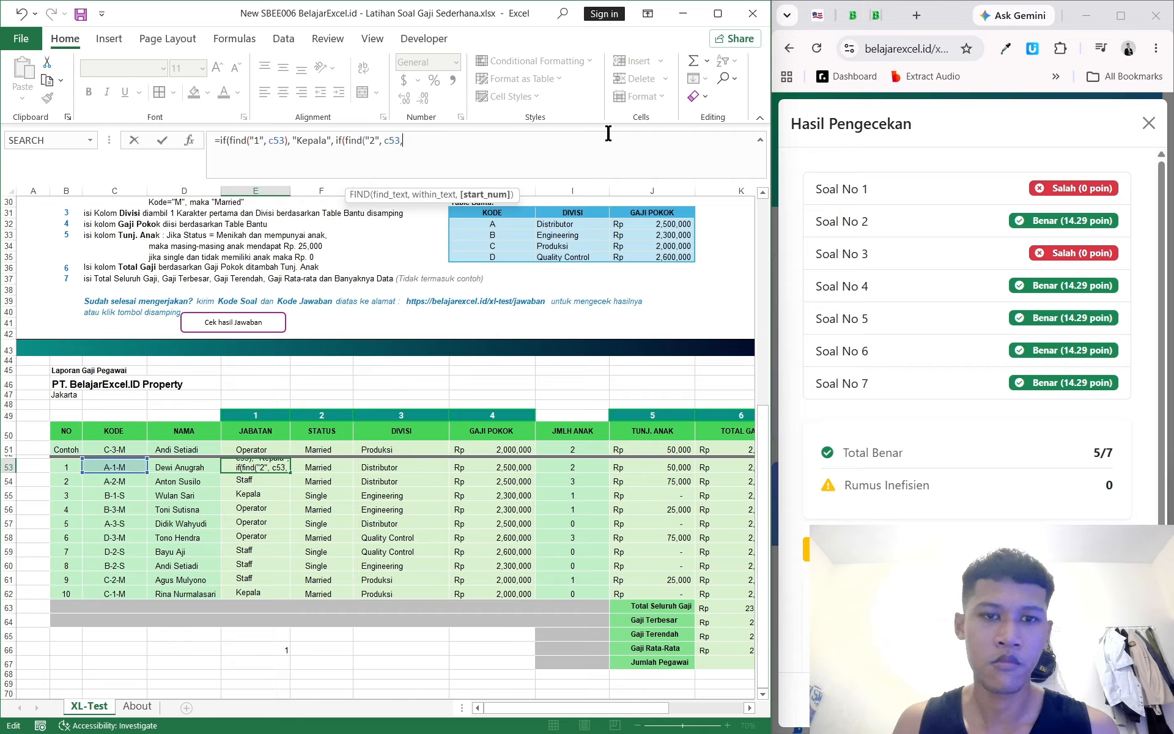
key(BackSpace)
text(), ")
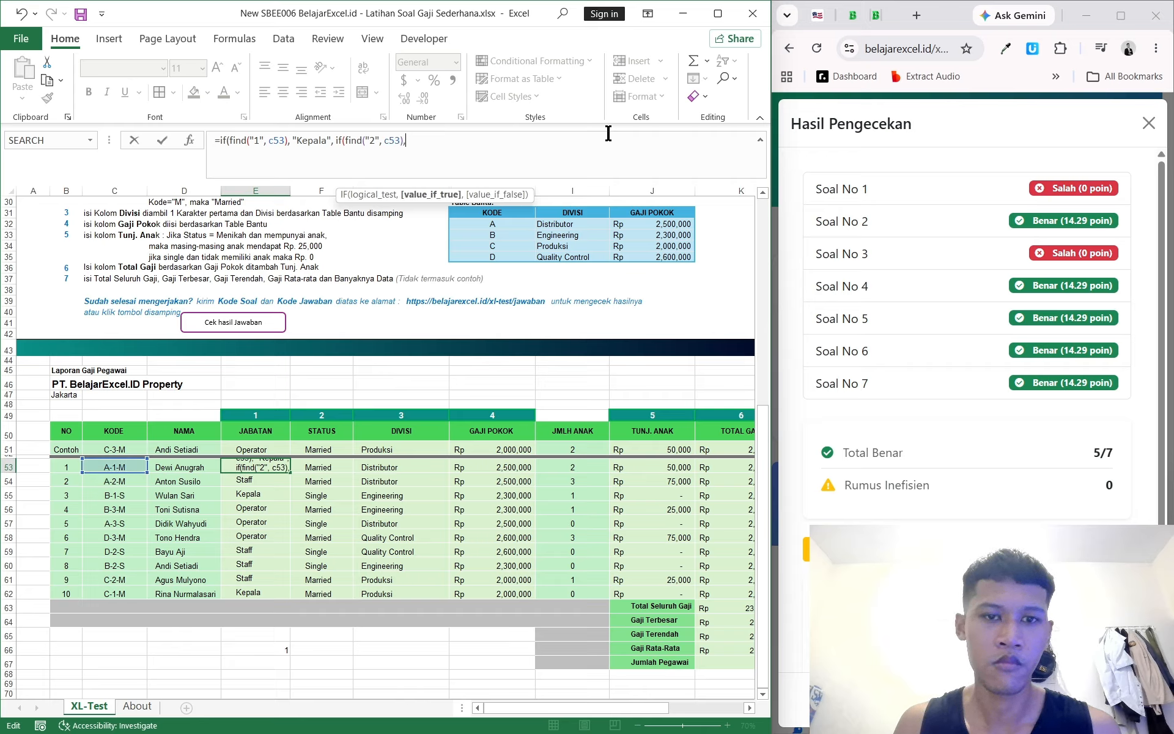
text(Staff")
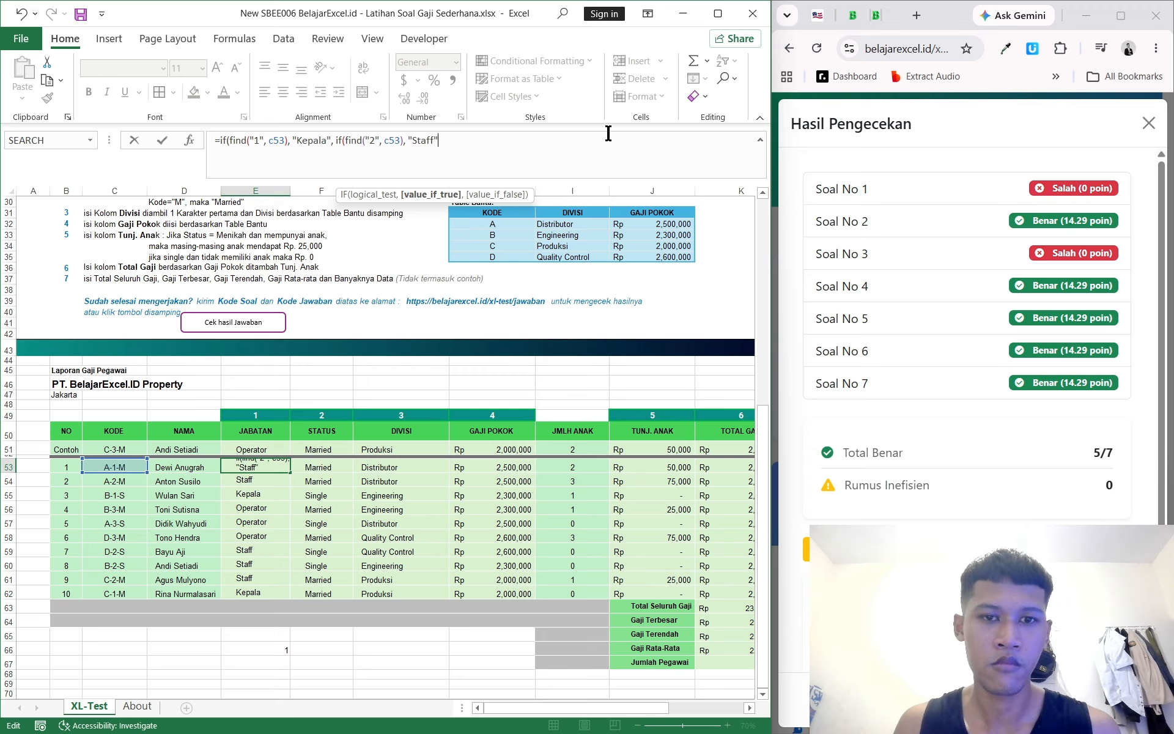
text(, "Operator)
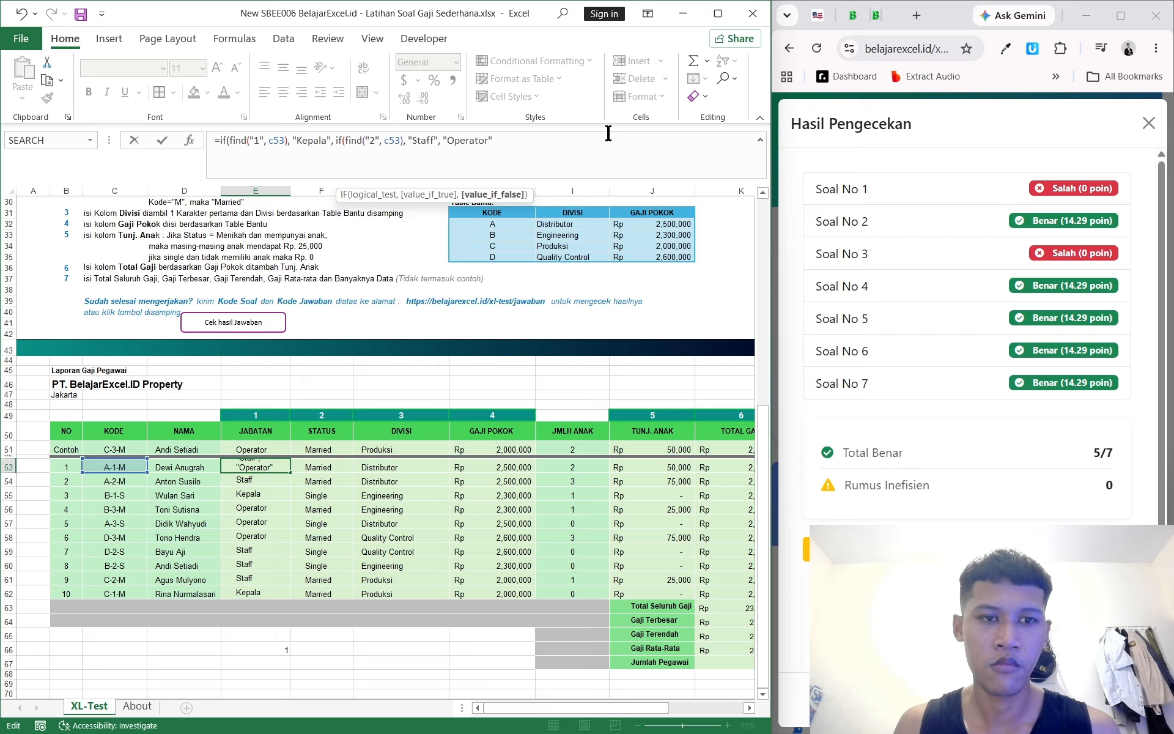
text()))
key(Return)
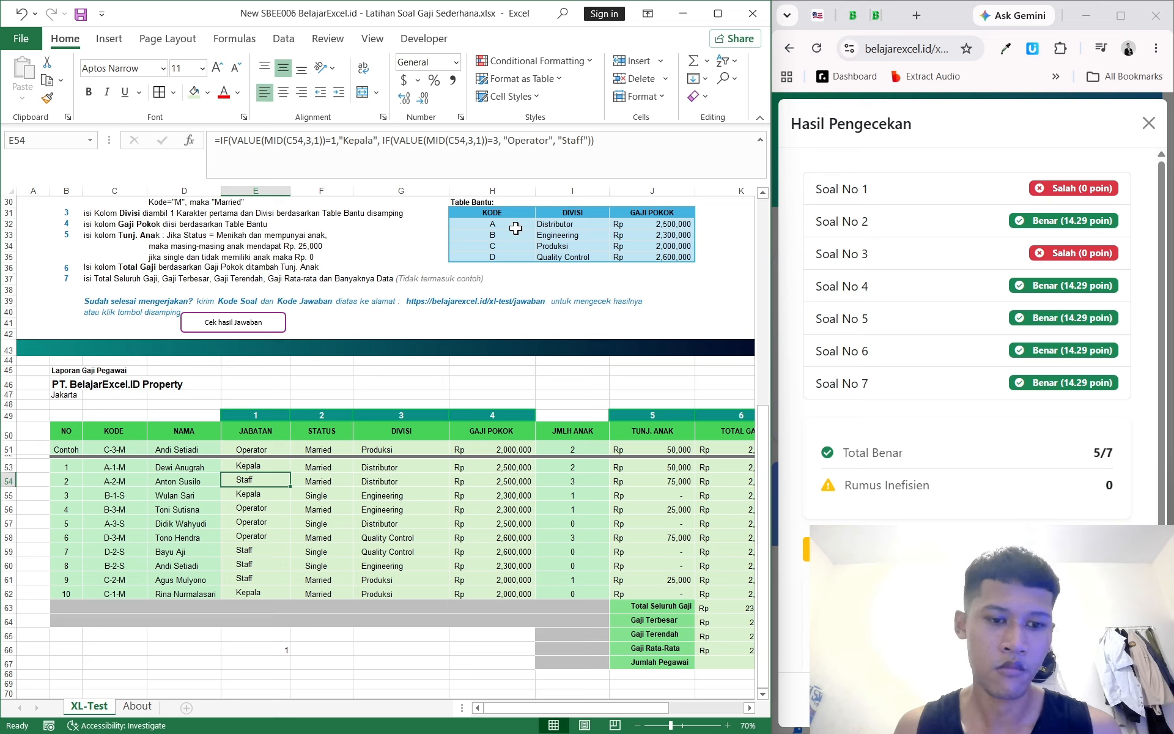
Fill the Jabatan formula from E53 down to E62 and inspect the copy in E54
click(267, 466)
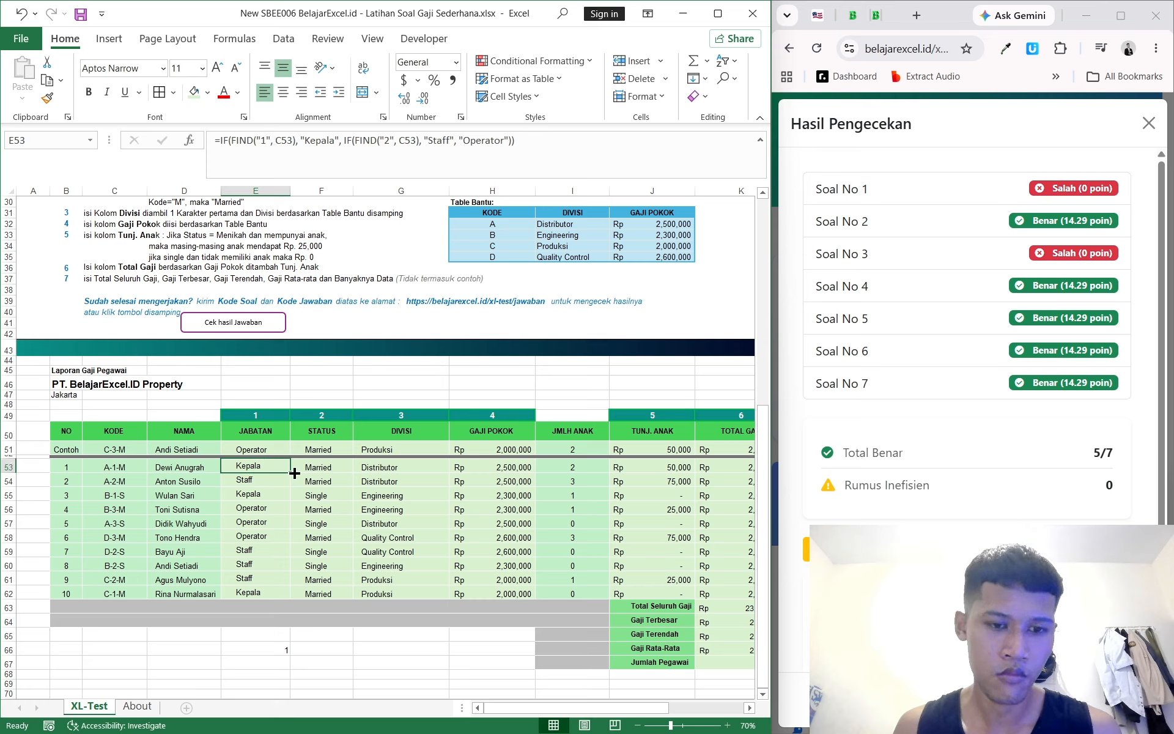
drag(294, 473, 298, 595)
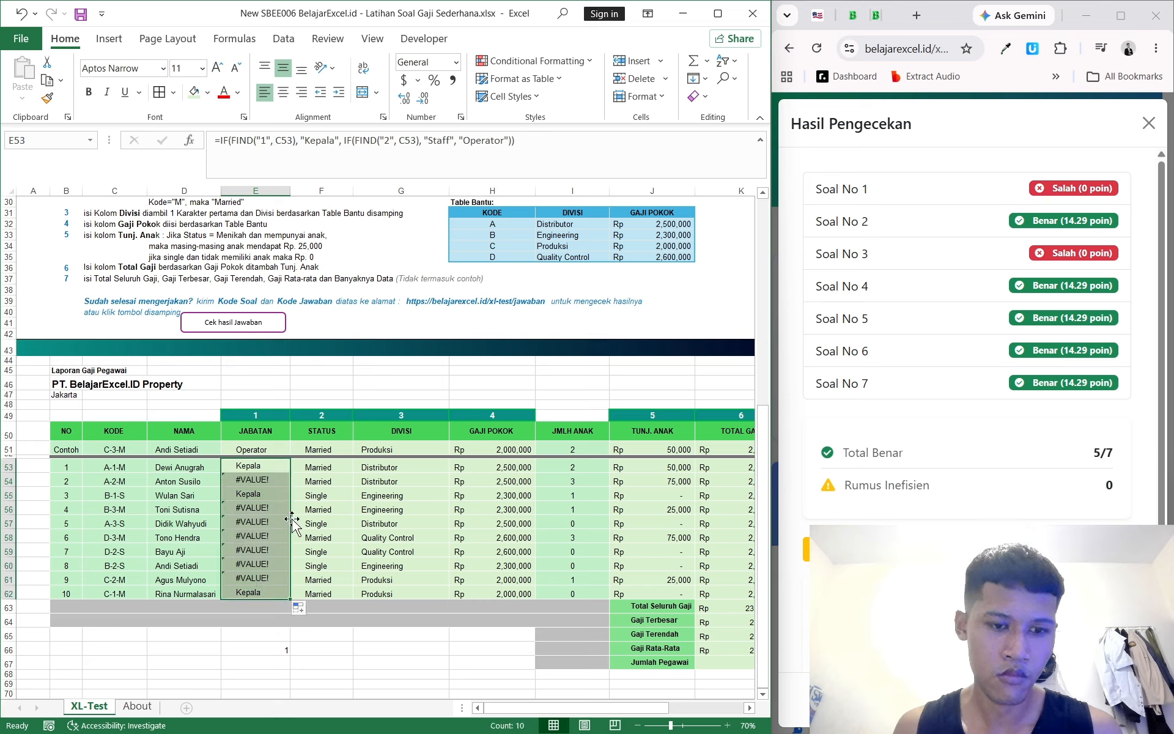
click(269, 481)
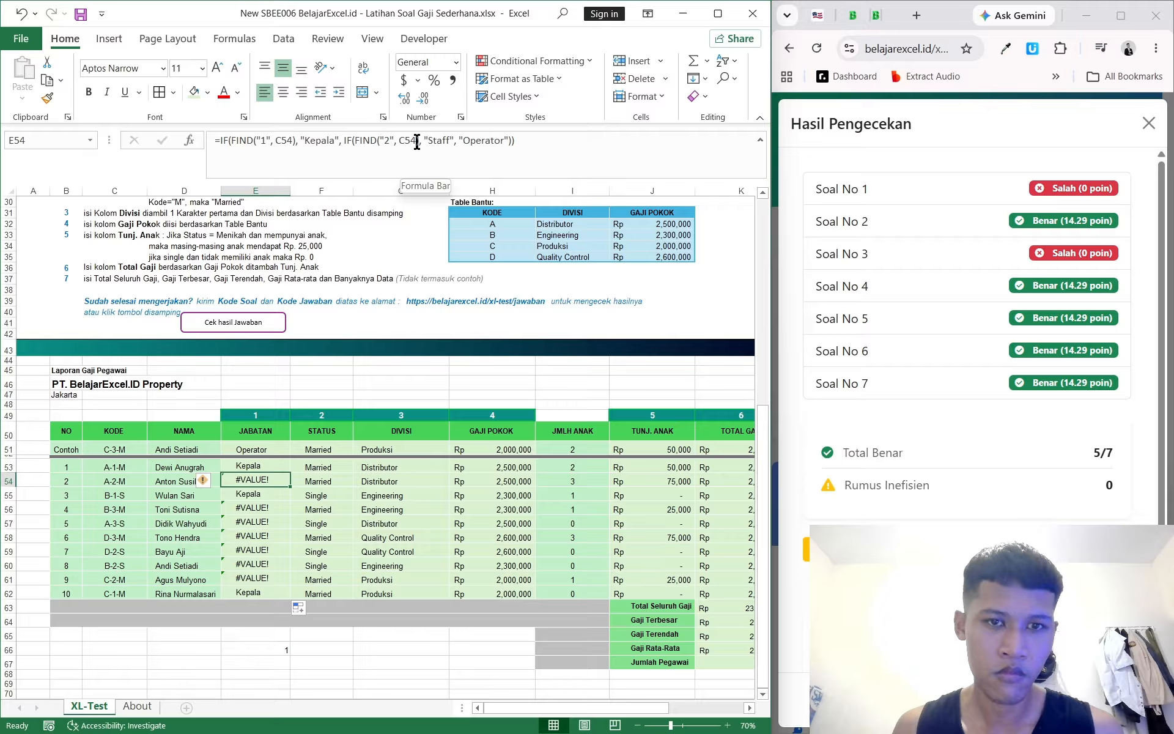
Check the IF and FIND arguments of the E53 formula, retype its closing parentheses and re-enter it
click(261, 465)
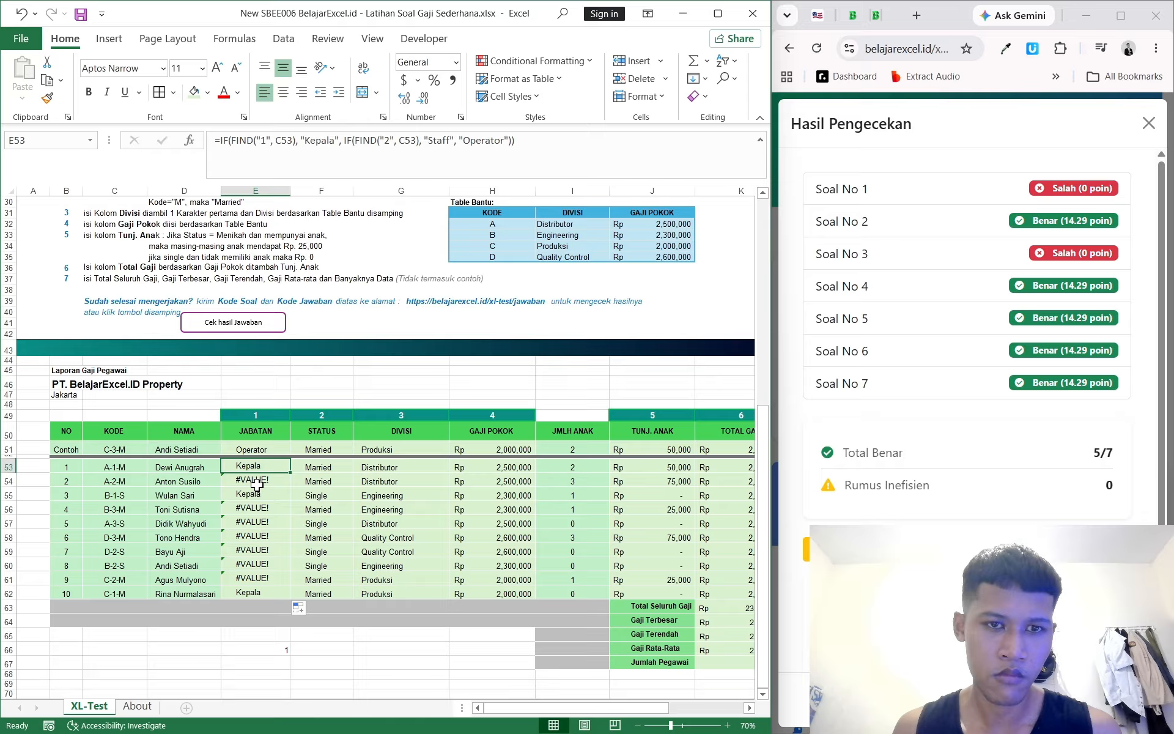
click(349, 141)
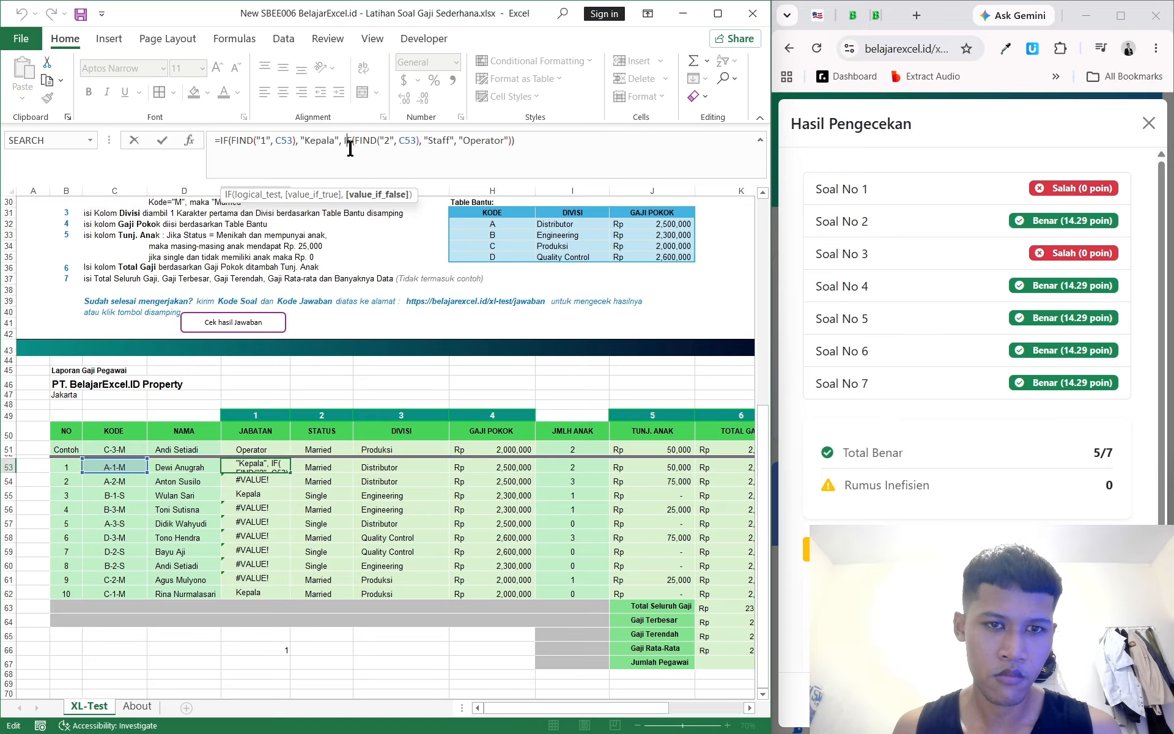
click(389, 141)
click(407, 142)
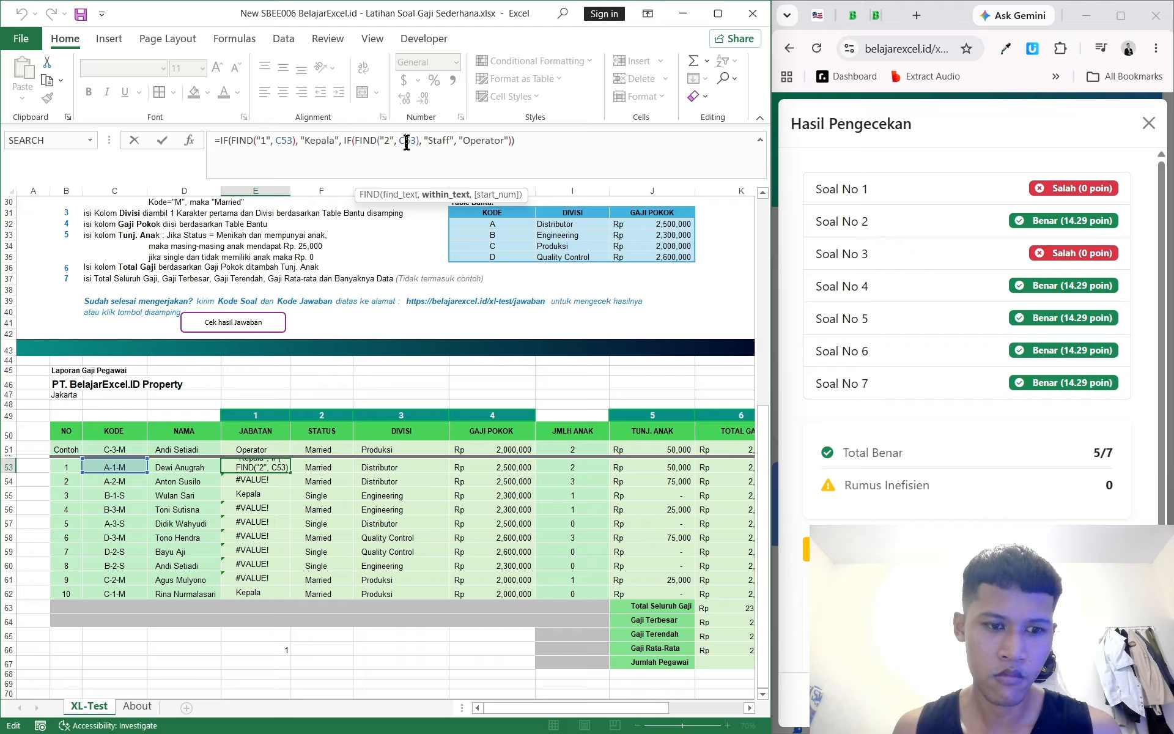
click(474, 142)
click(536, 146)
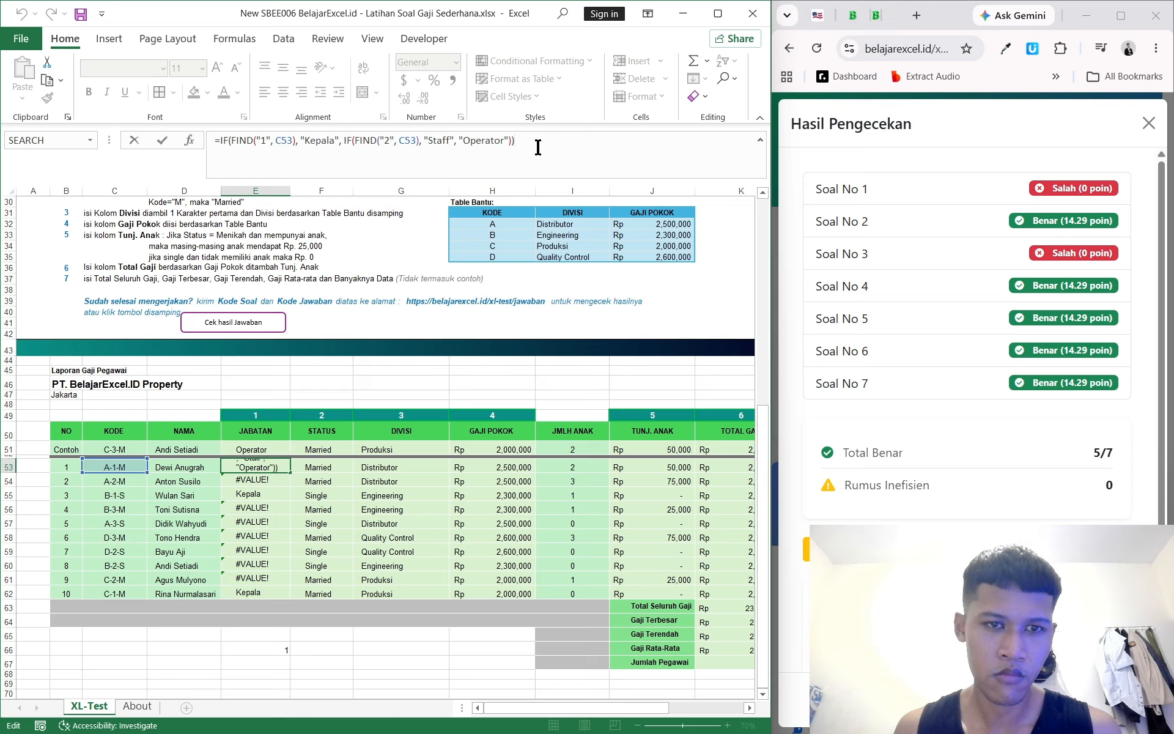
key(BackSpace)
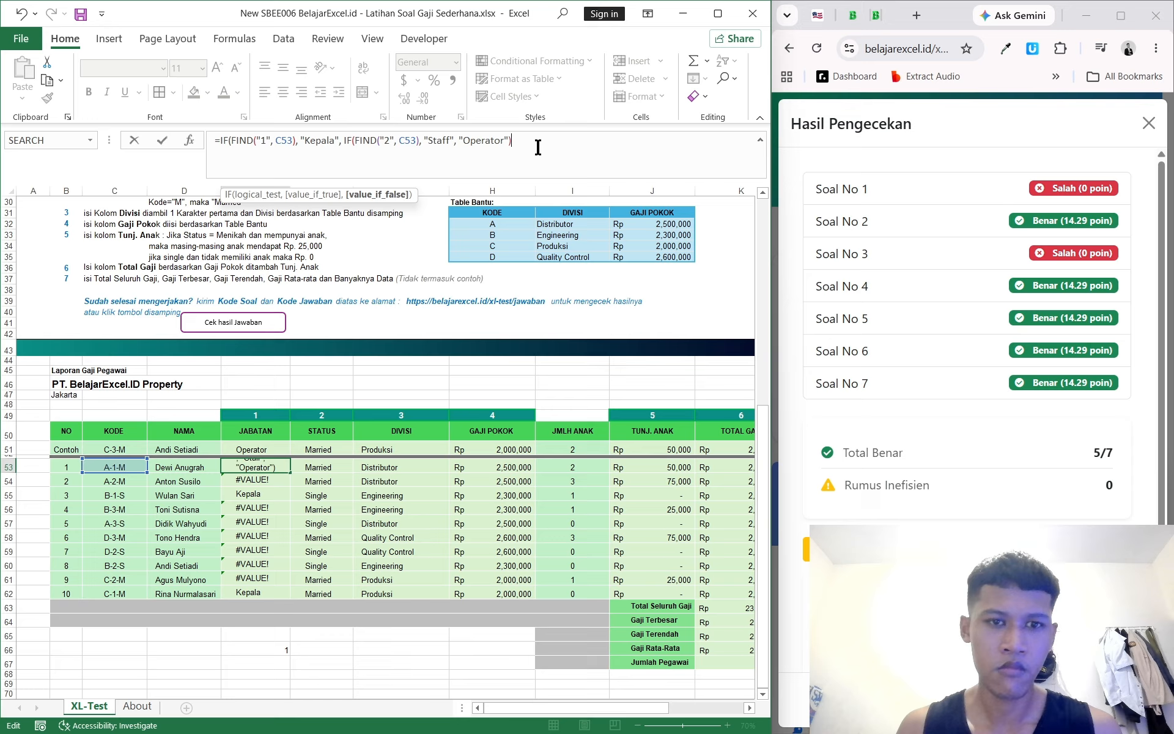
click(419, 138)
text())
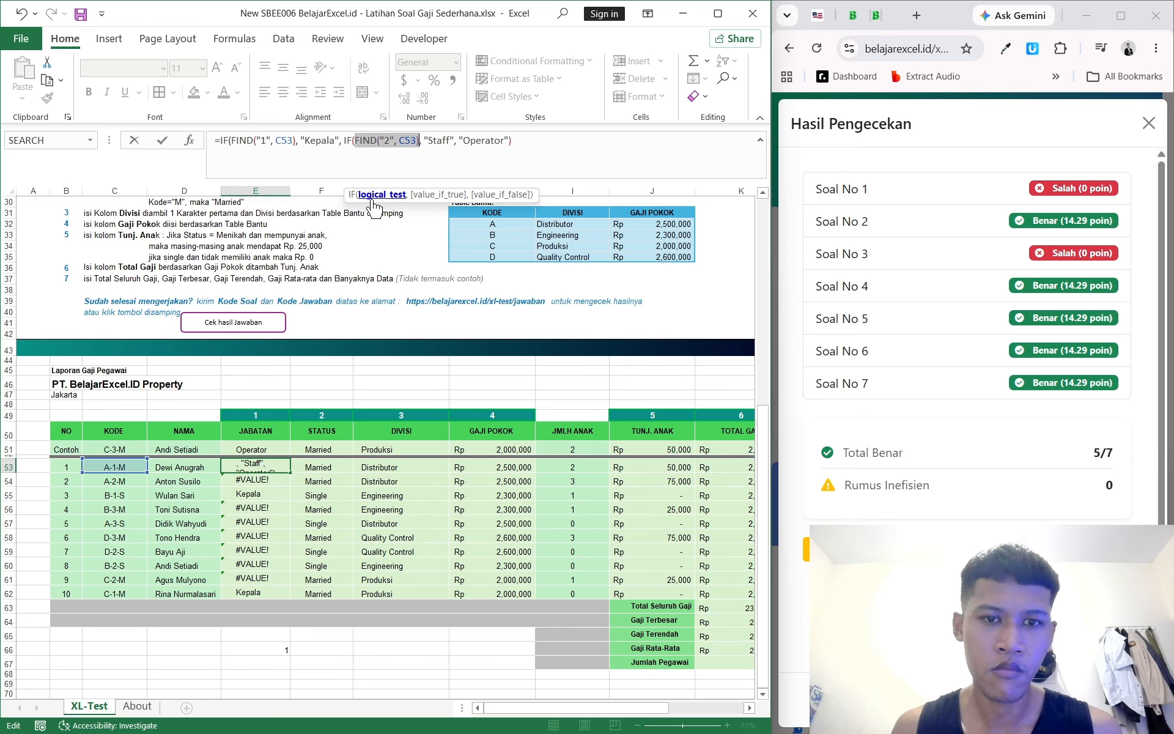
click(483, 195)
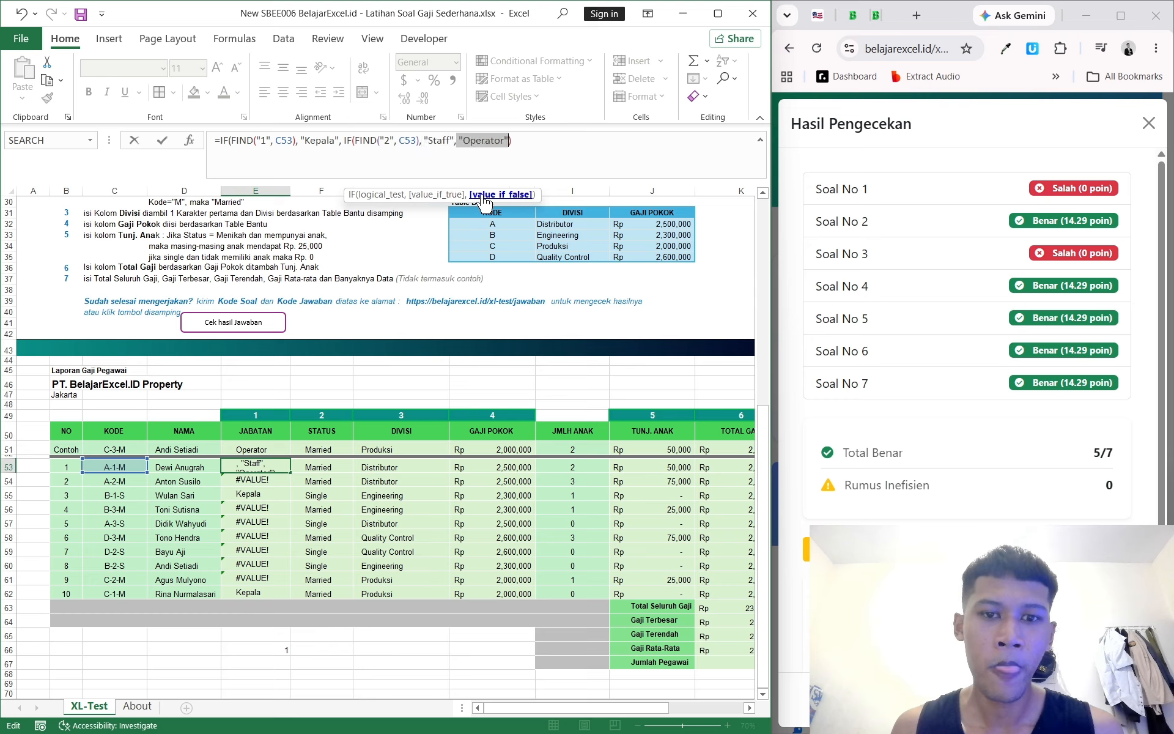
click(517, 144)
key(BackSpace)
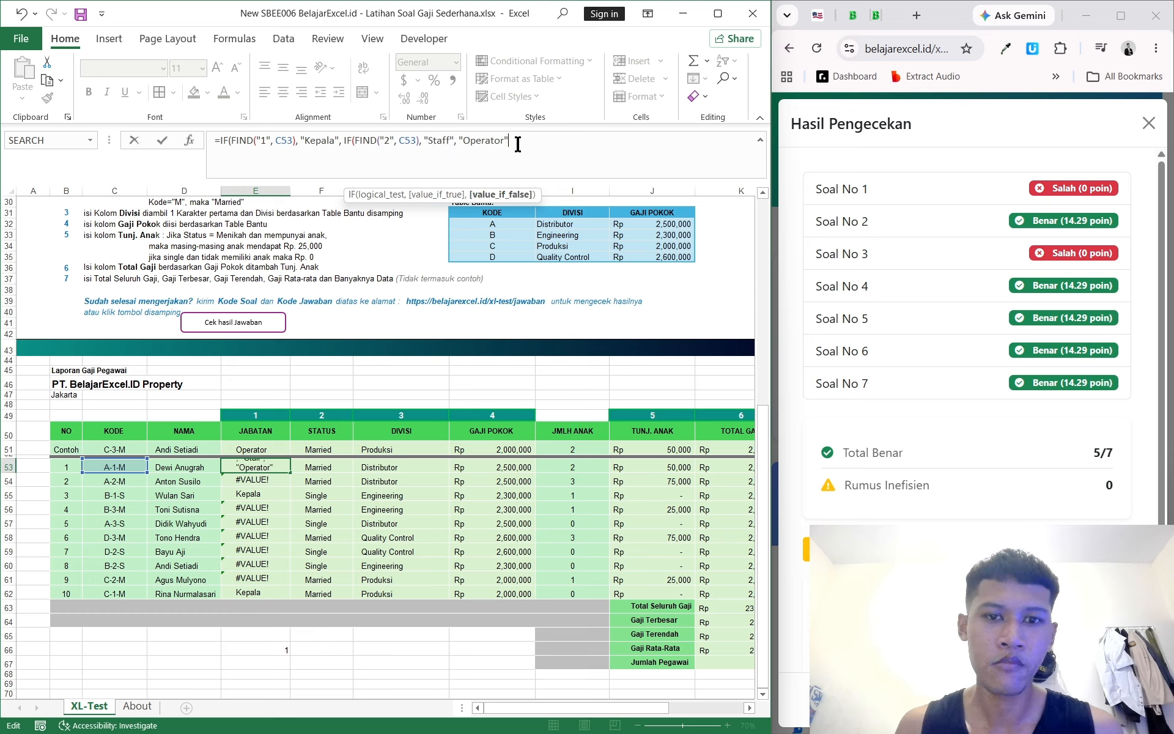
text())
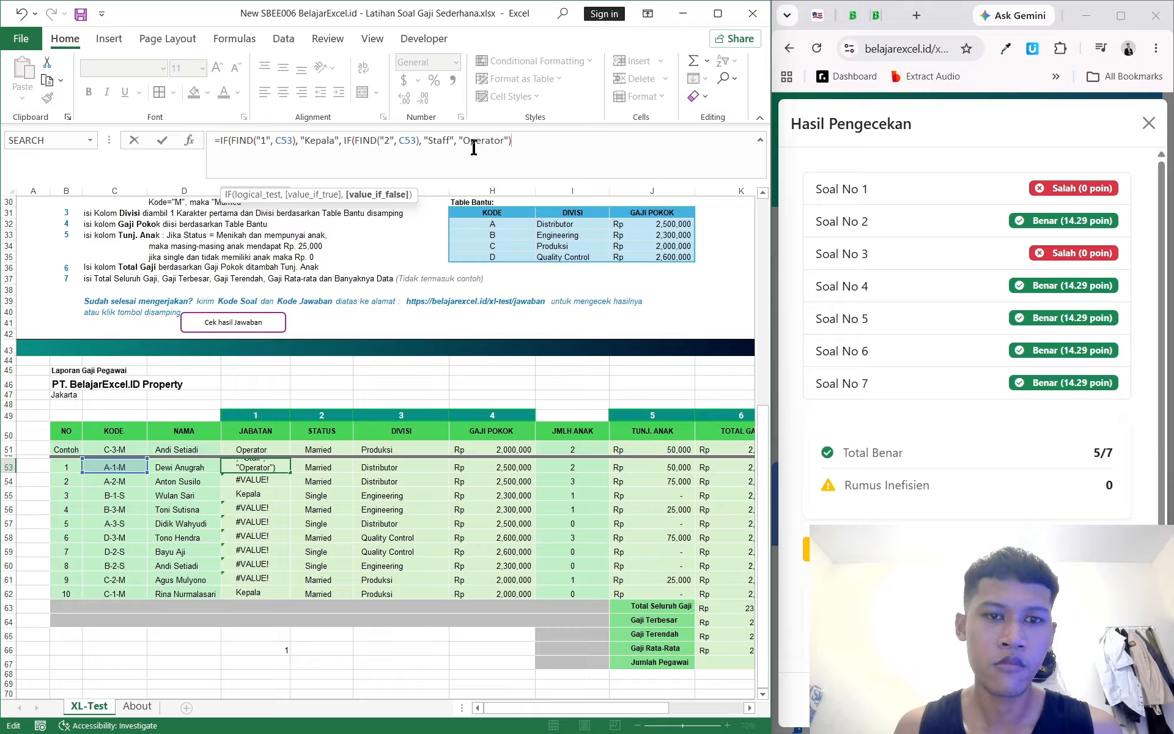
key(BackSpace)
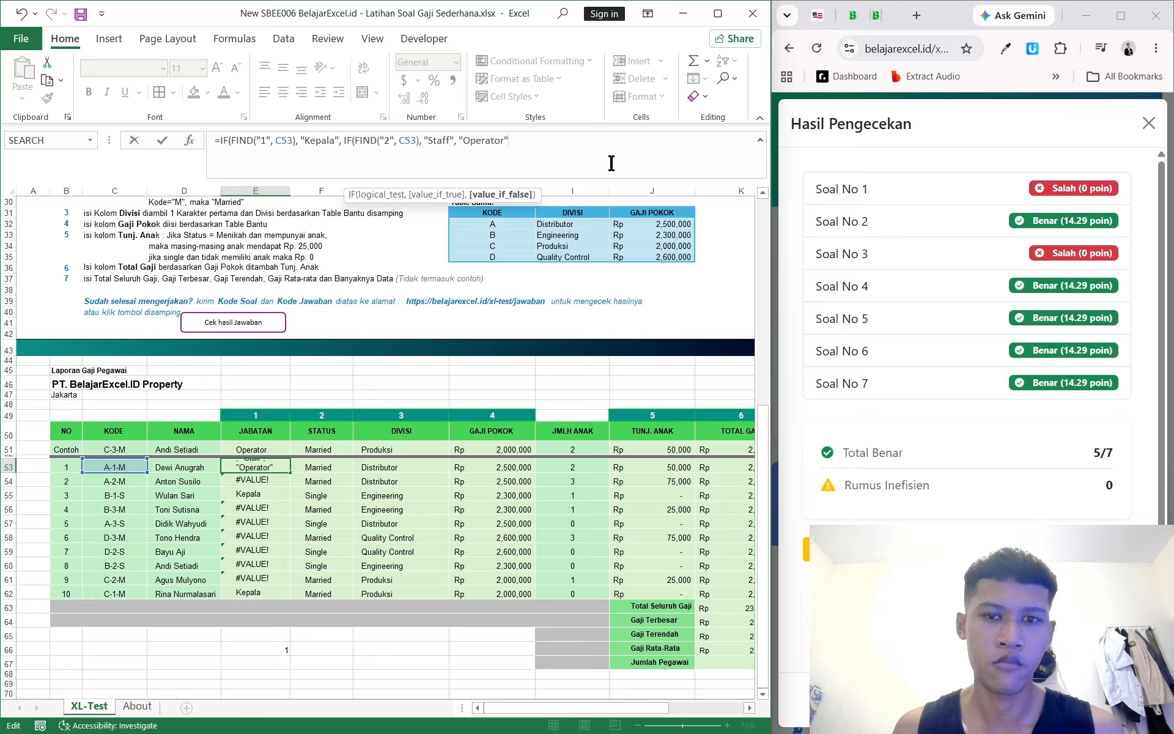
text()))
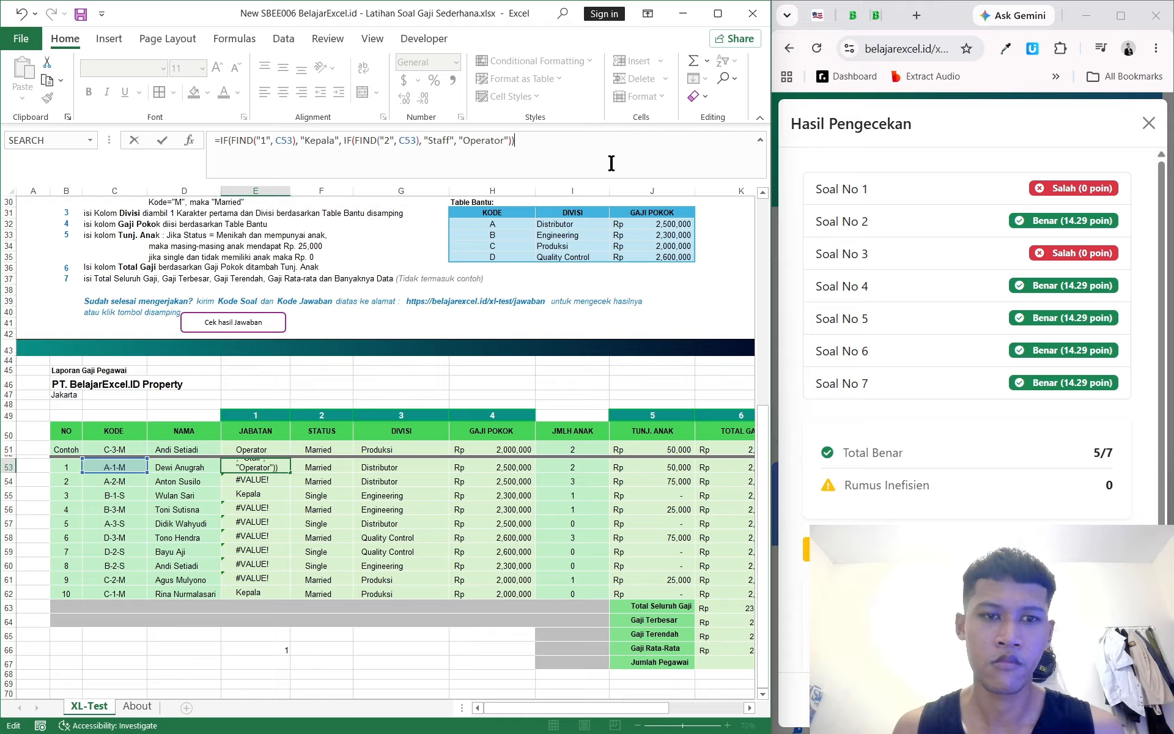
key(BackSpace)
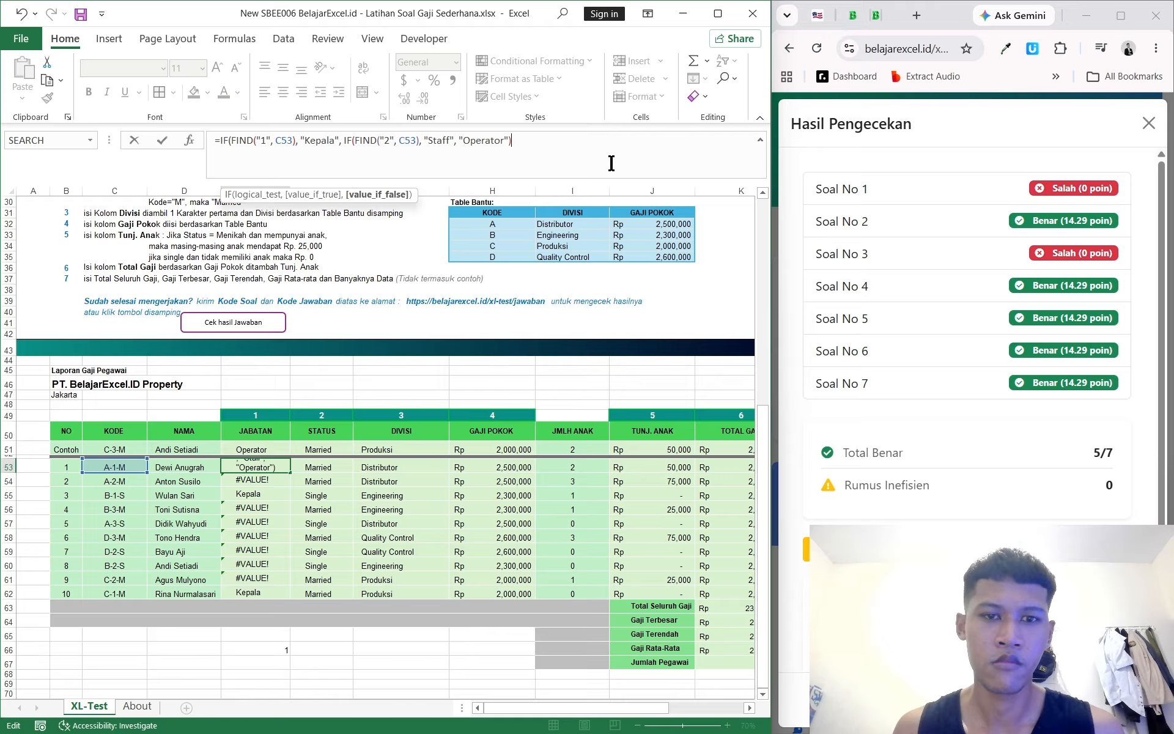
text())
key(Return)
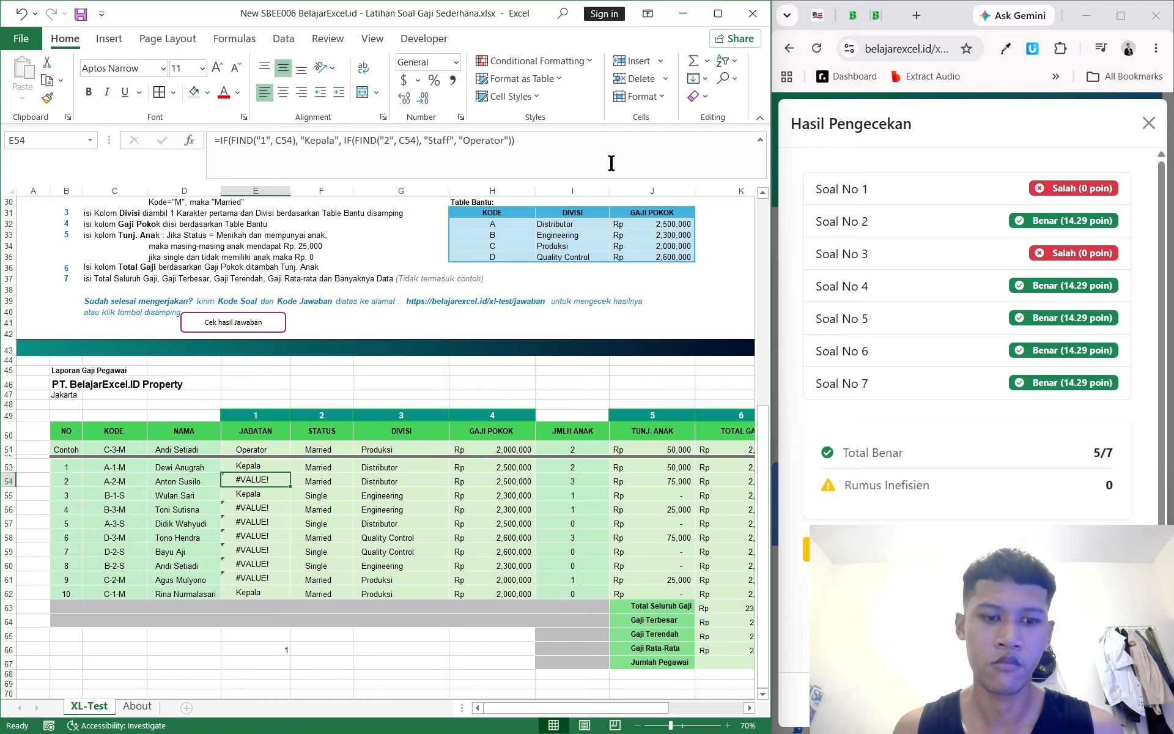
Copy the re-entered Jabatan formula from E53 into E54 and check the copied formula
click(251, 462)
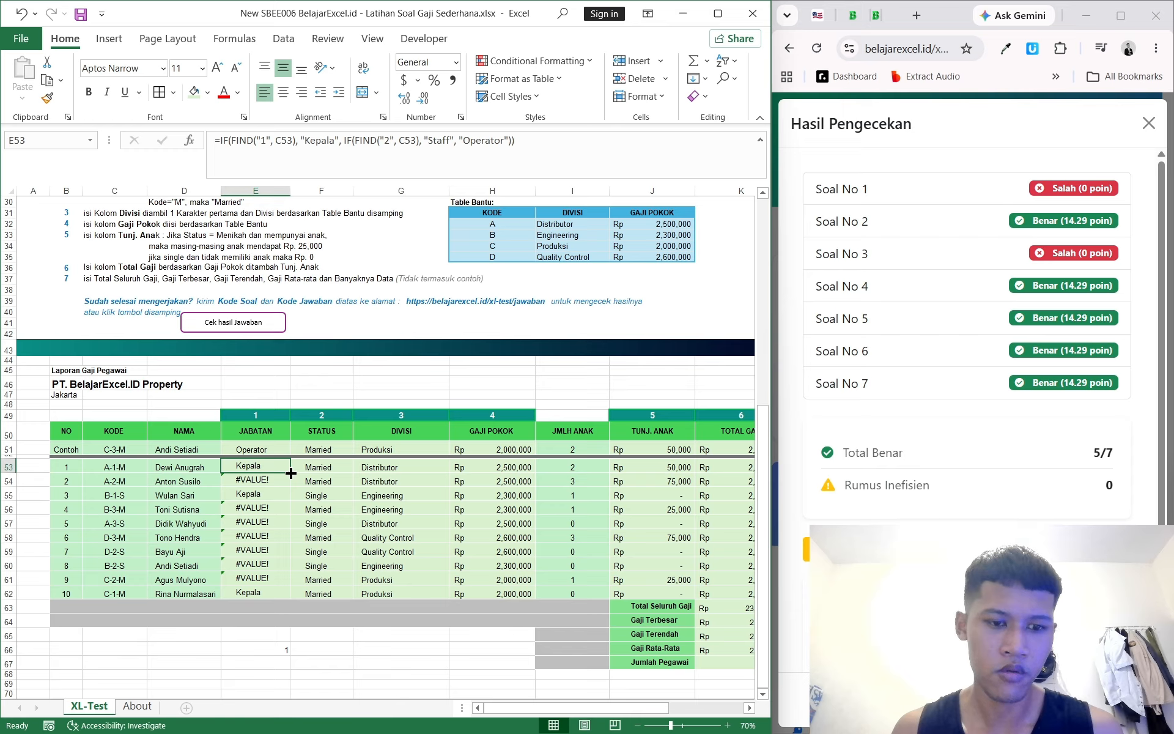
drag(291, 474, 287, 486)
click(273, 475)
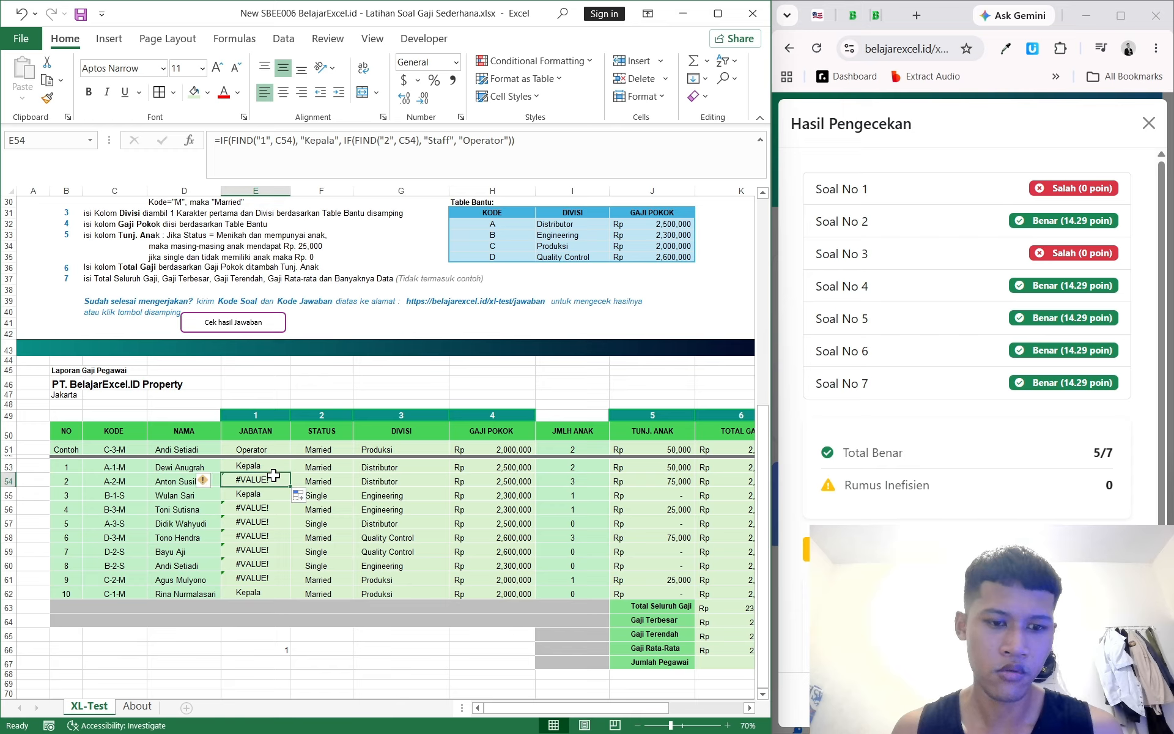
Check the error options of the Jabatan formula in E54 and inspect the formulas in E53 and E66
click(203, 485)
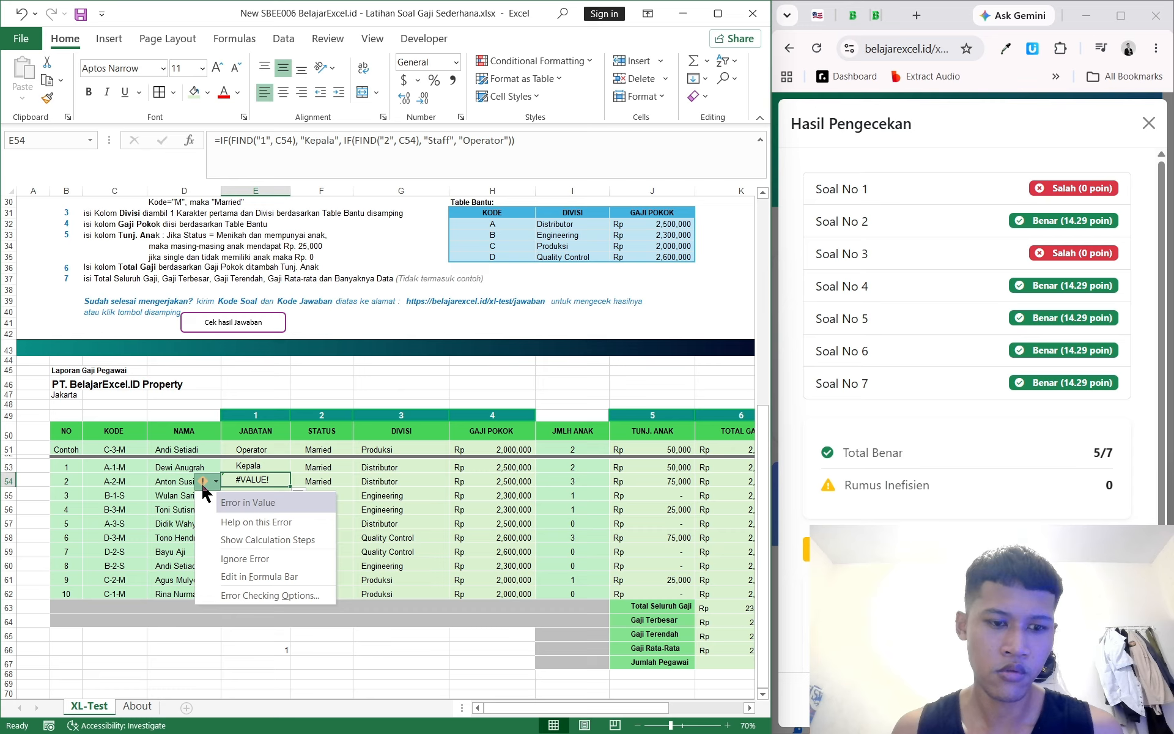
click(255, 487)
click(277, 468)
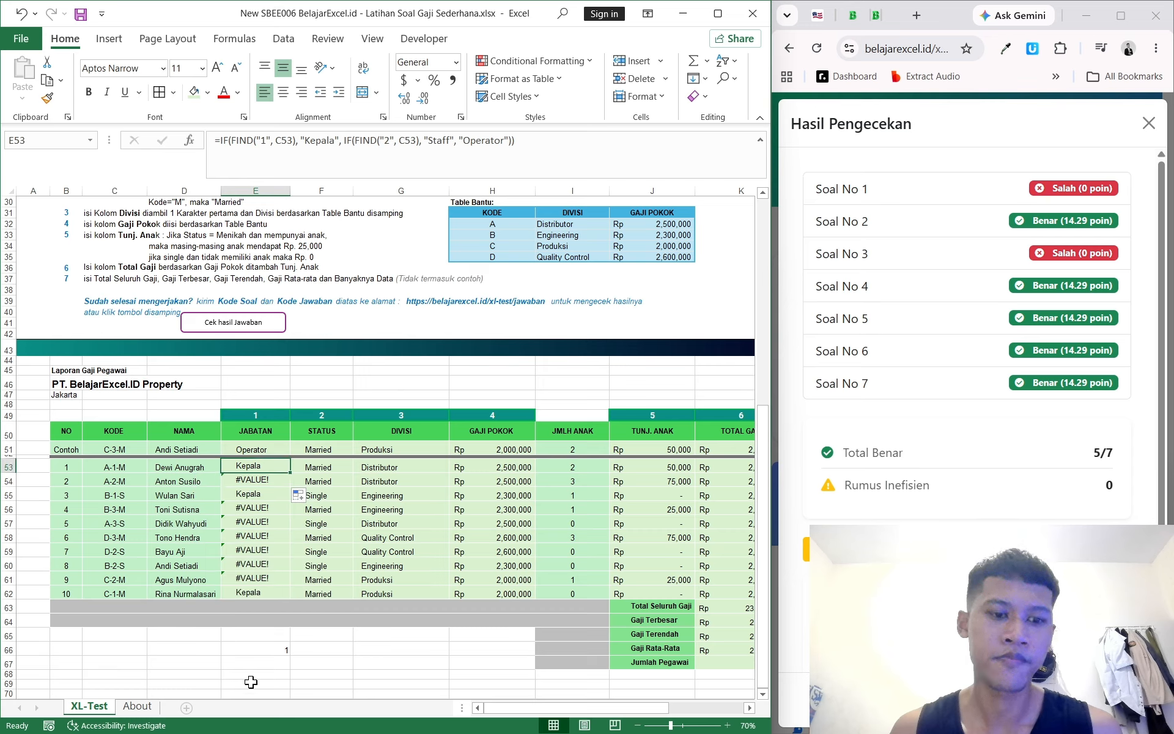
click(261, 646)
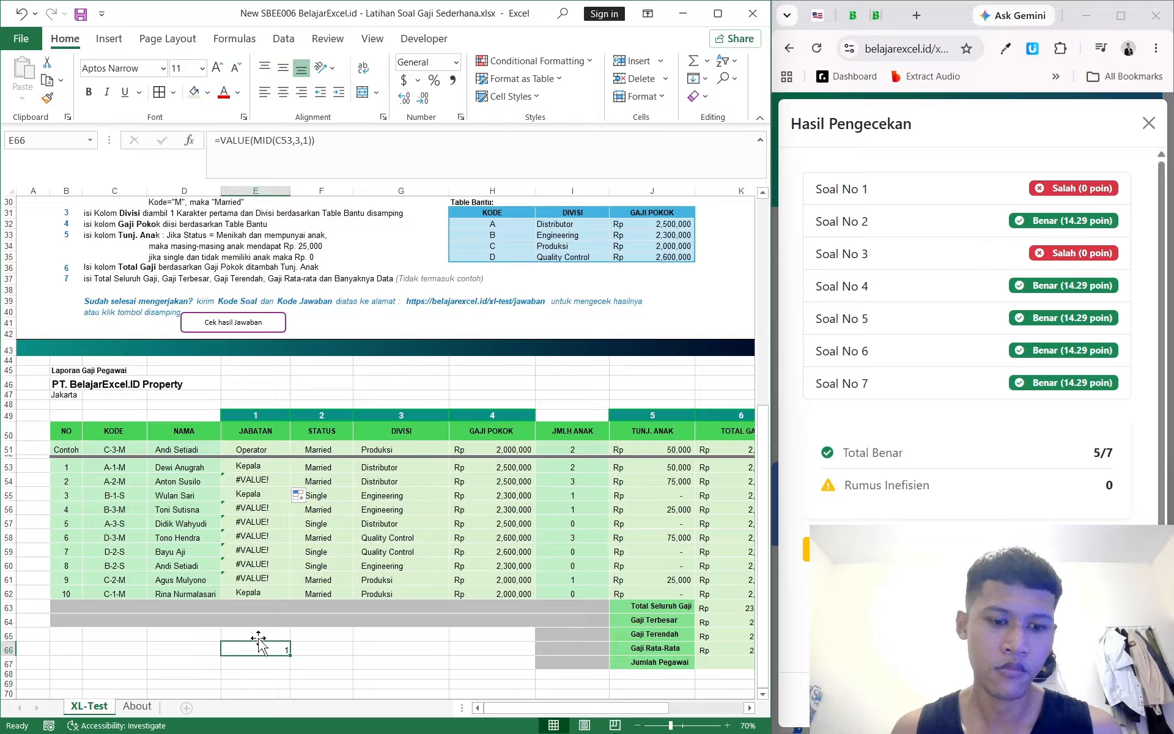
Enter the test formula =FIND("2", C53) in E65
click(255, 635)
text(=)
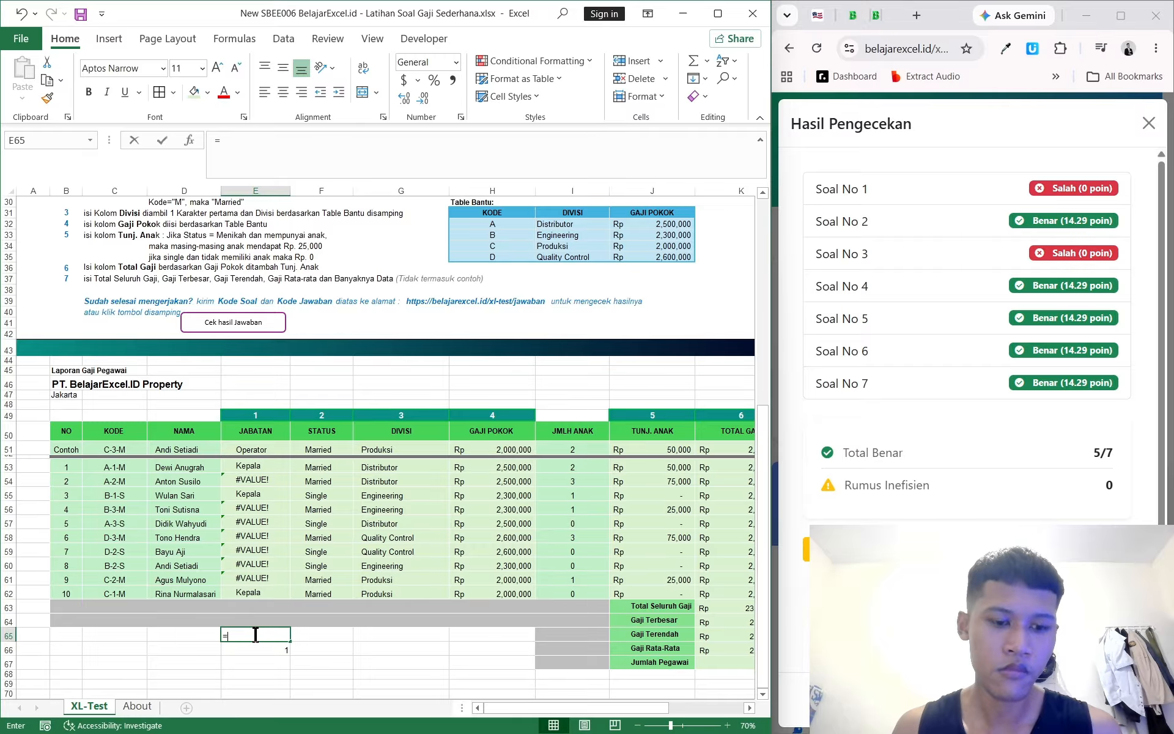
text(find("1)
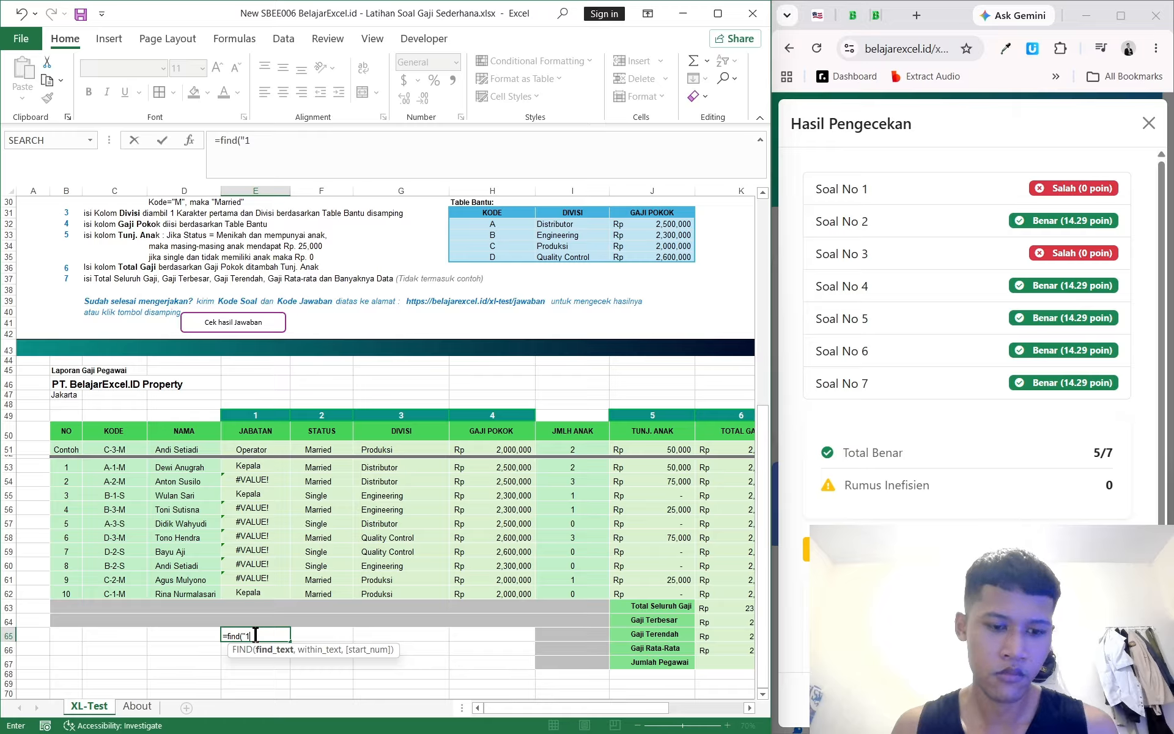
key(BackSpace)
text(2",)
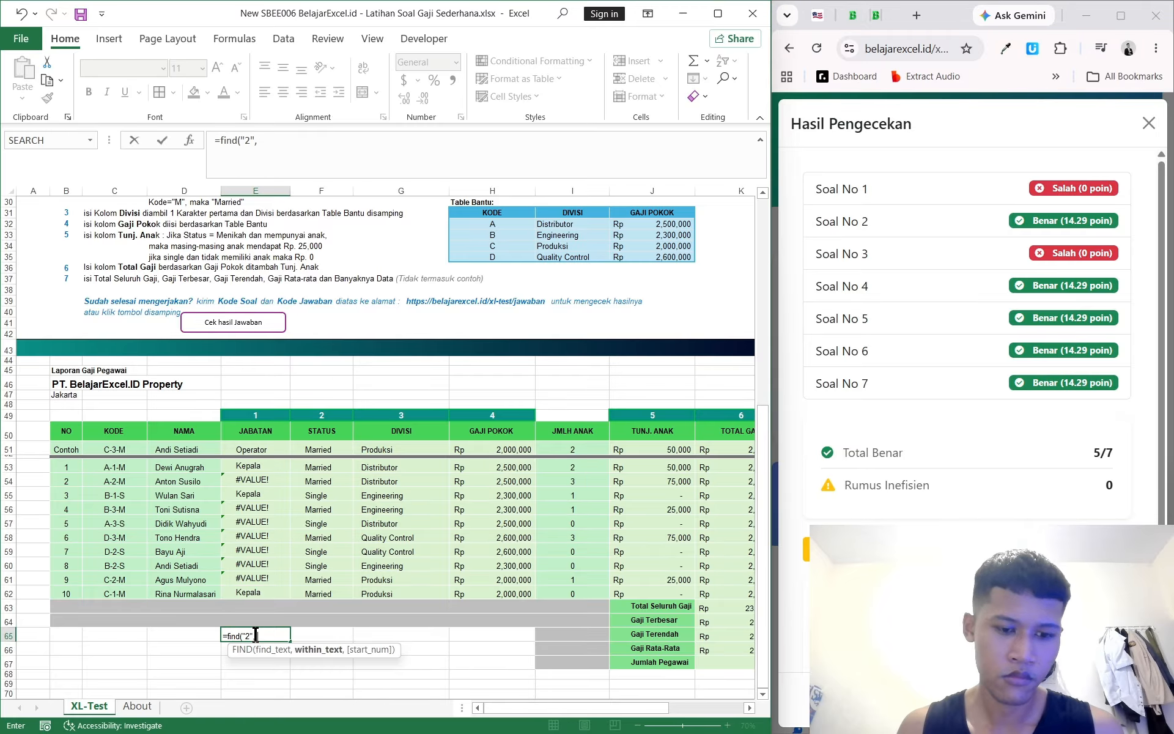
text( c54)
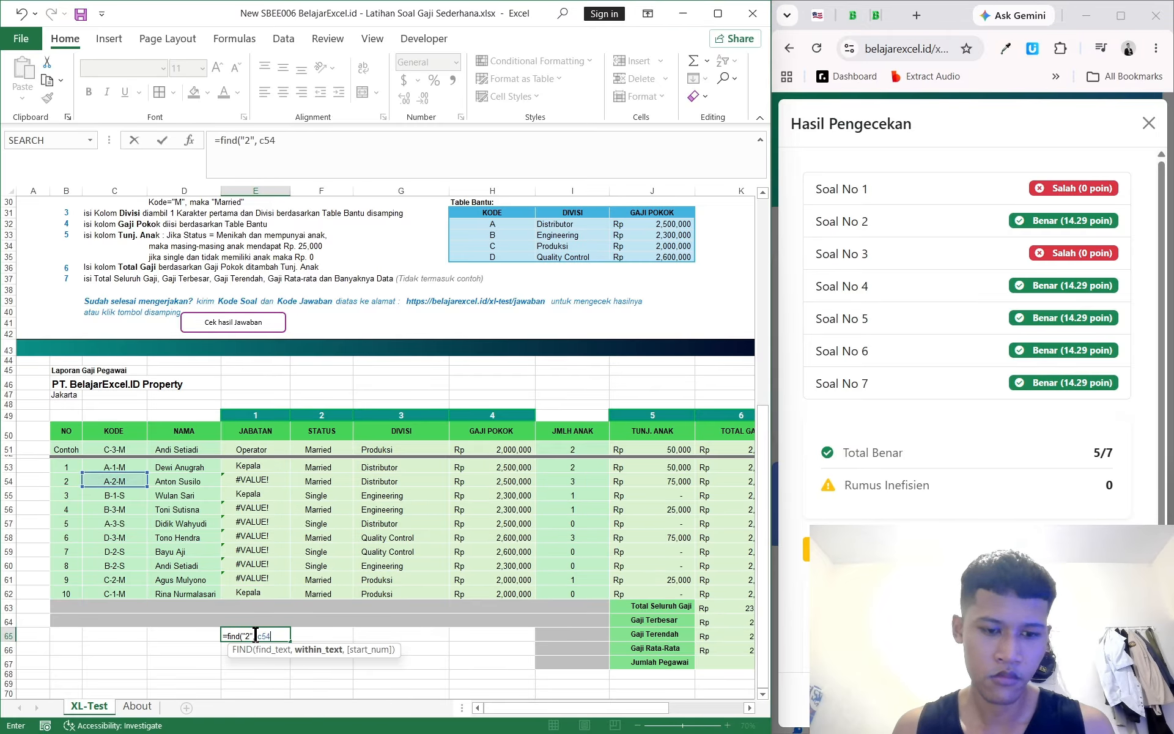
key(BackSpace)
text(3,1)
text())
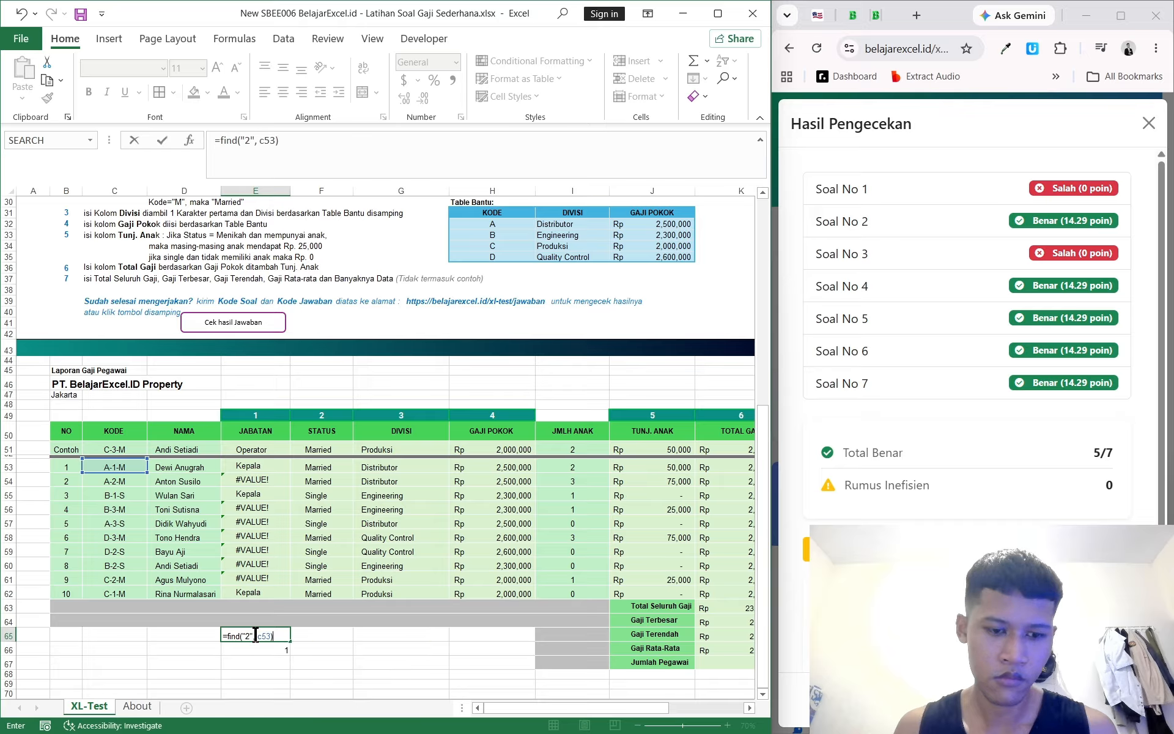
key(Return)
Add the start position 1 to the test formula in E65, making it =FIND("2", C53,1)
click(256, 635)
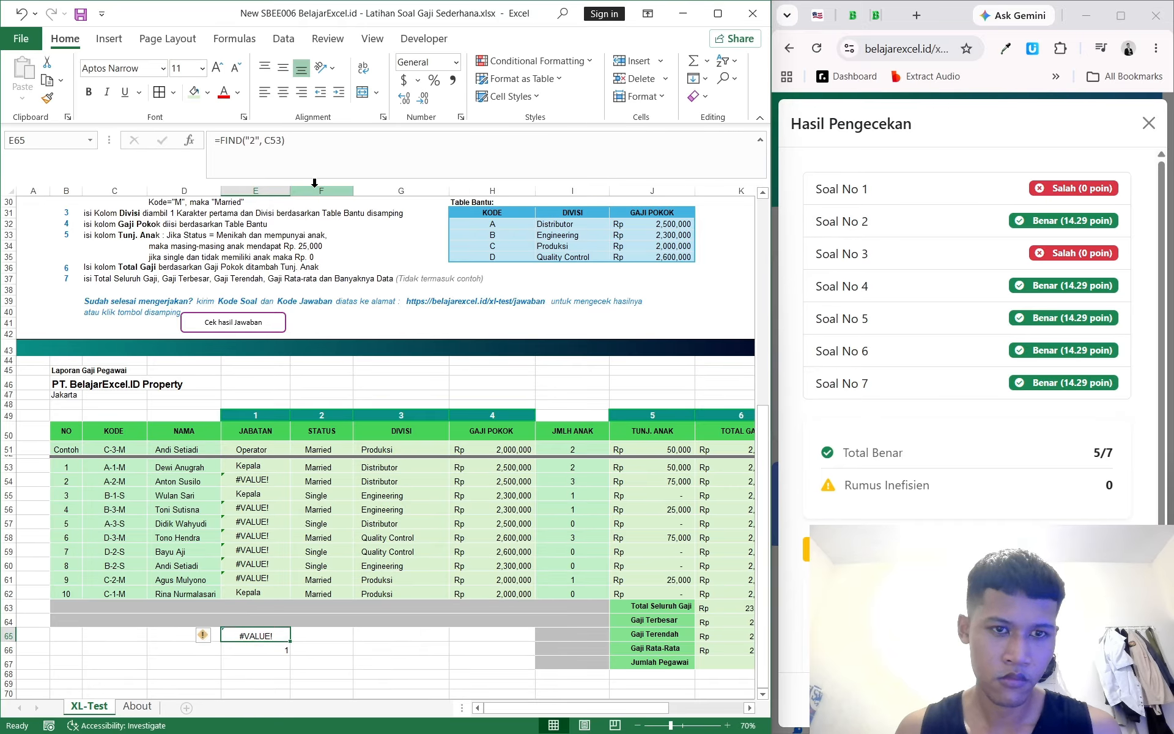
click(332, 144)
key(BackSpace)
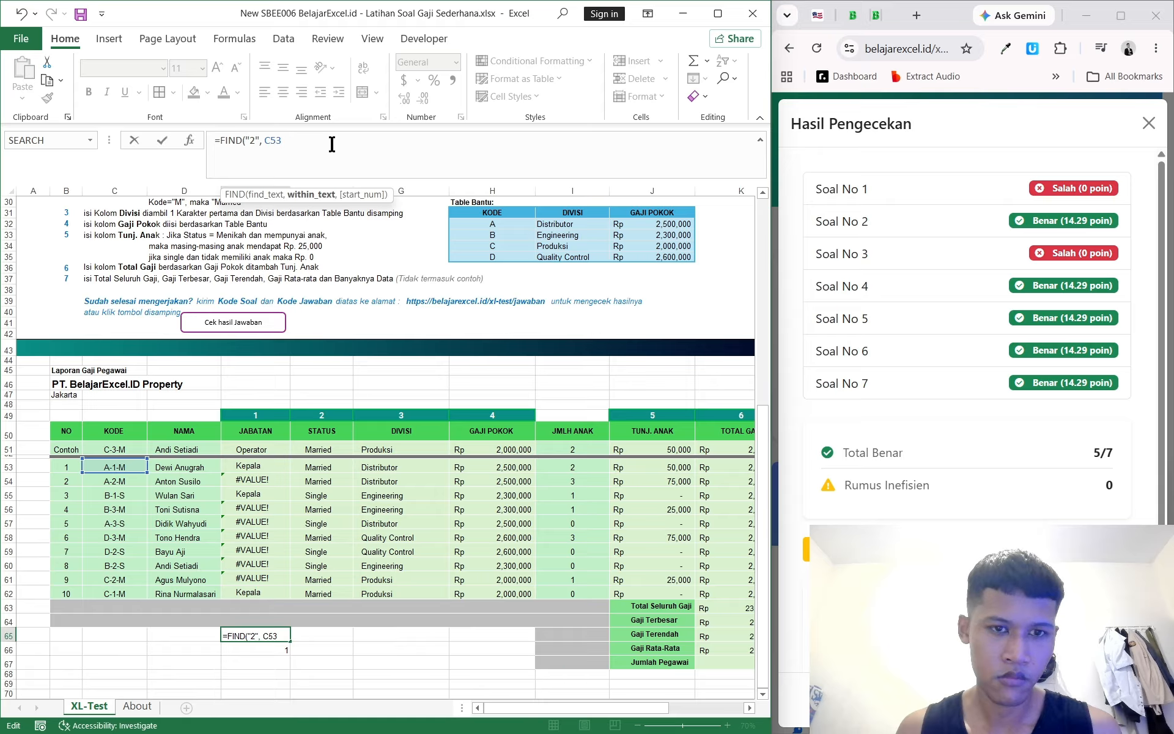
text())
key(Return)
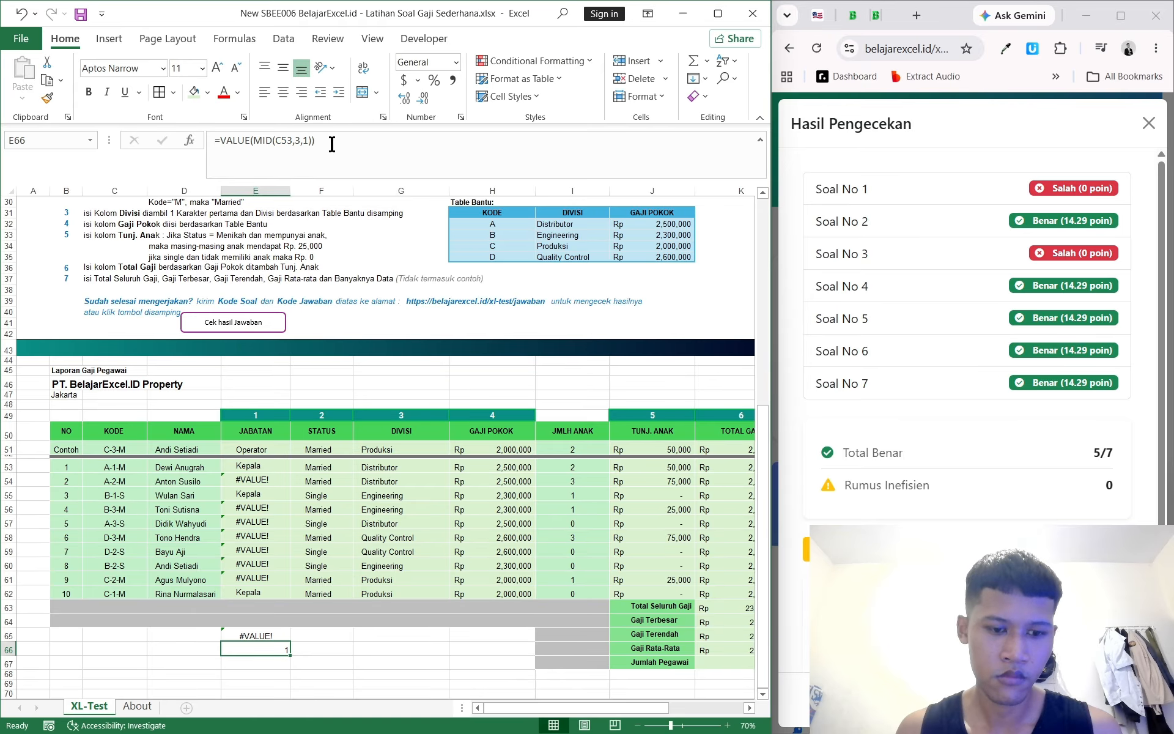
Retype the ending 1) of the FIND test formula in E65, check its arguments and re-enter it
click(247, 636)
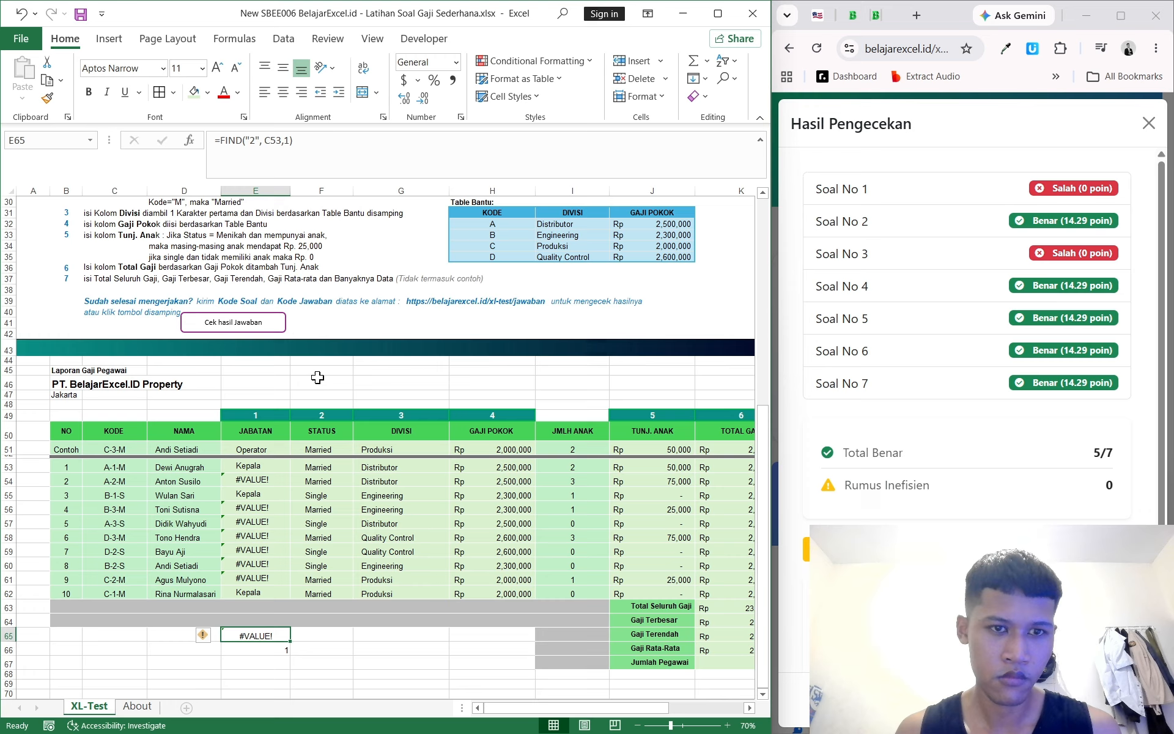
click(362, 149)
key(BackSpace)
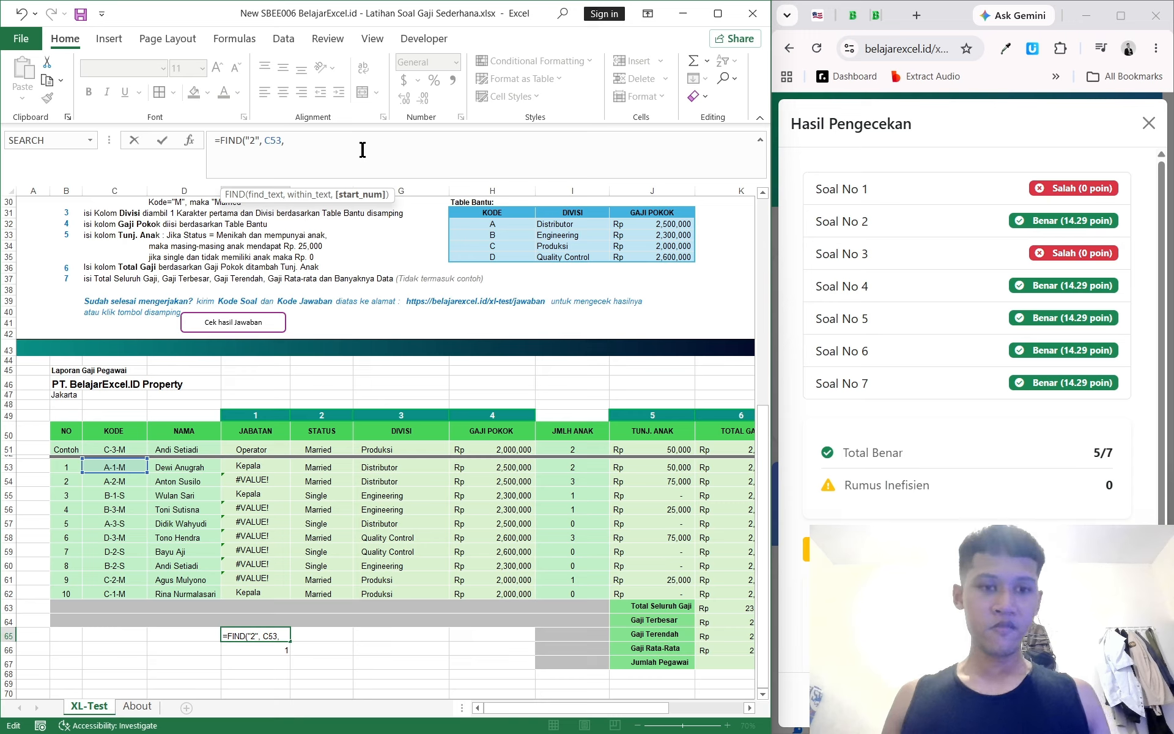
text())
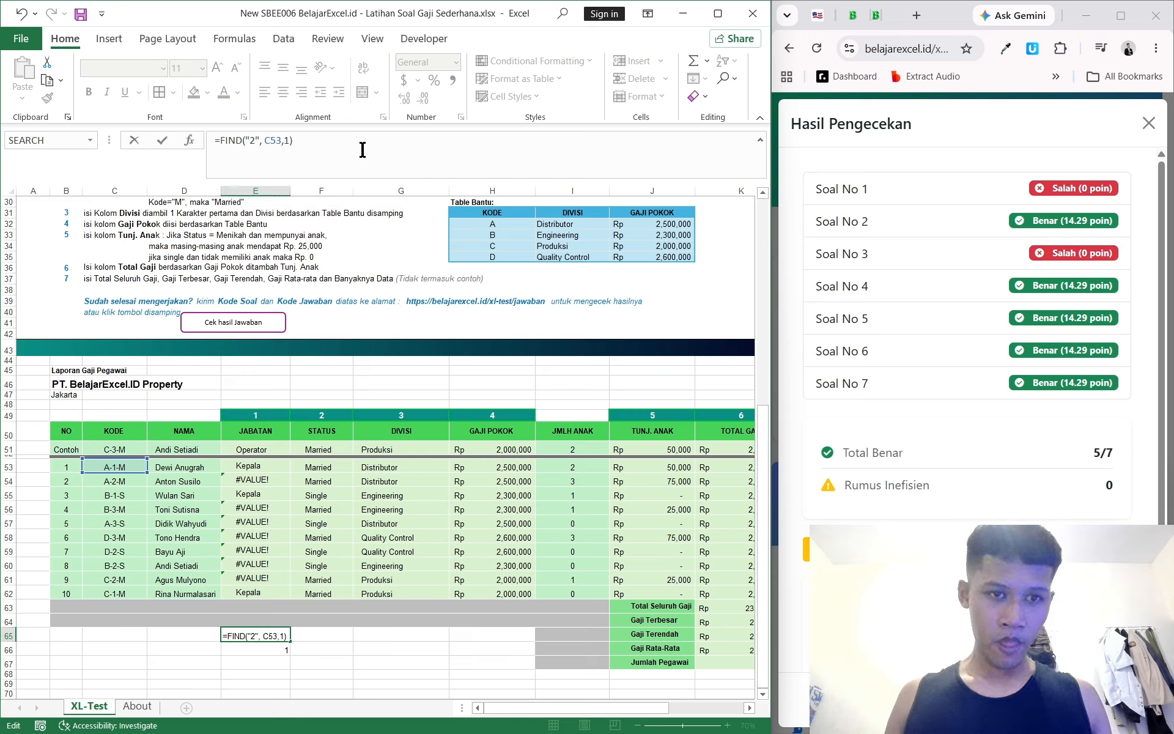
click(261, 143)
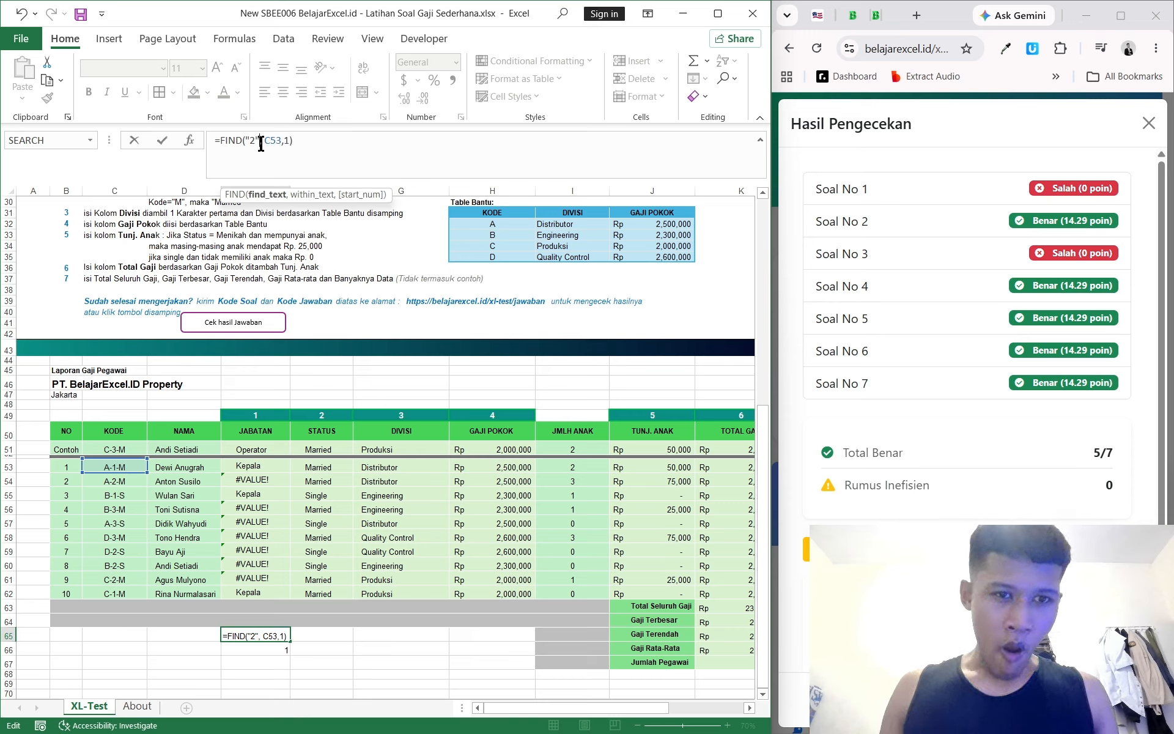
click(275, 142)
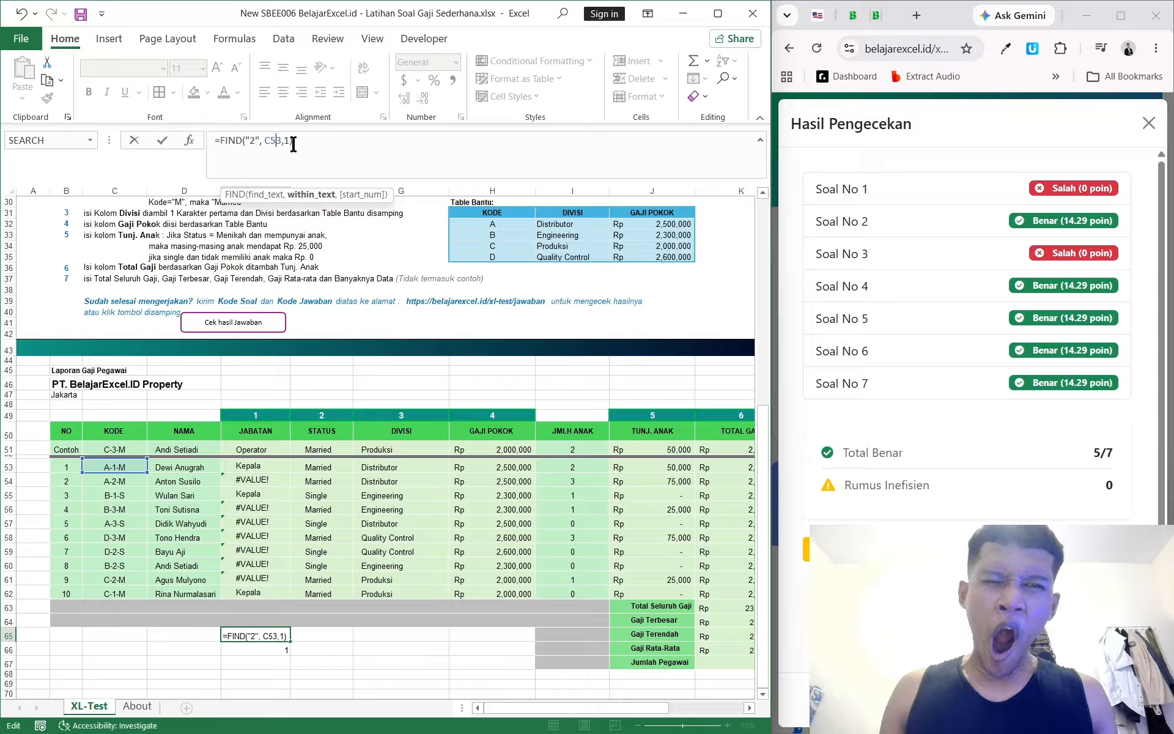
key(Return)
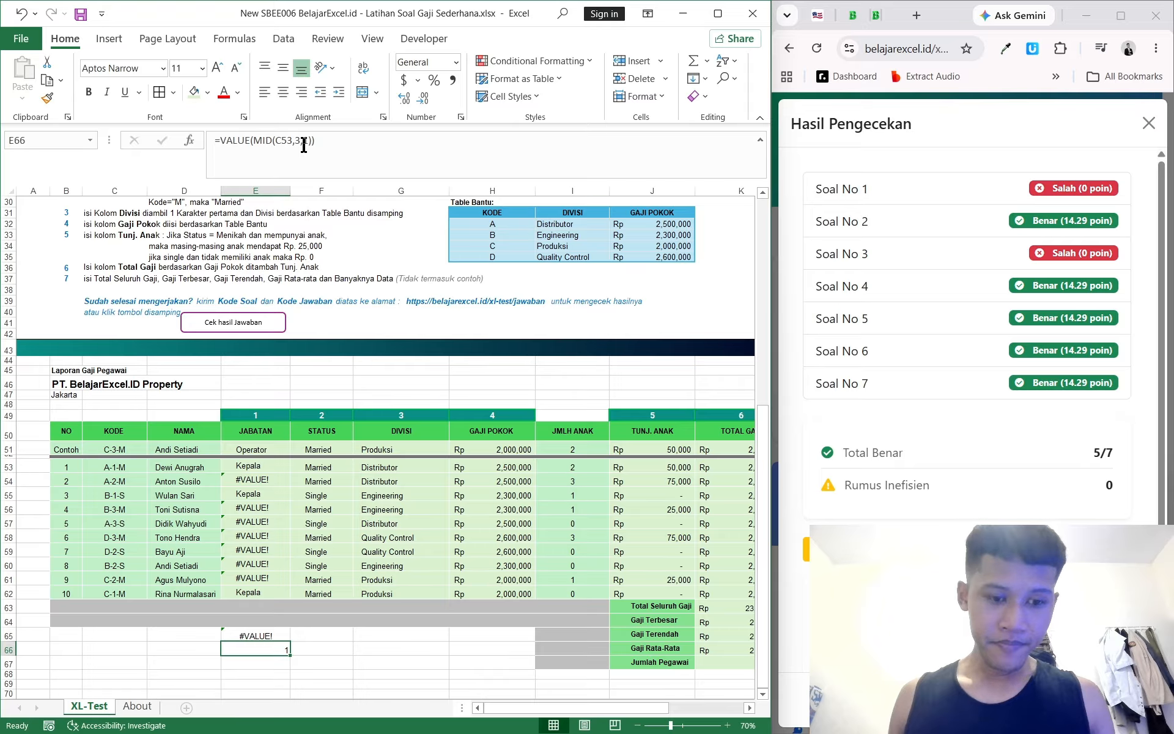
Review the find_text and within_text arguments in E65 and change the searched text to "1"
click(269, 633)
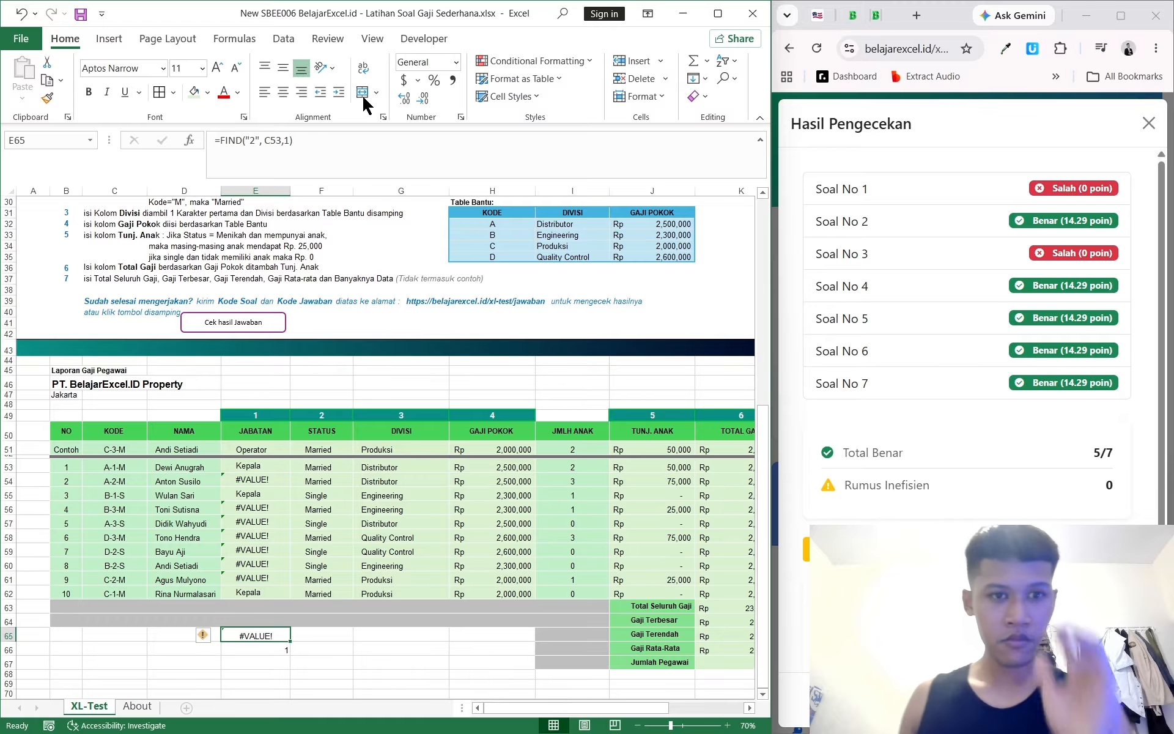
click(320, 147)
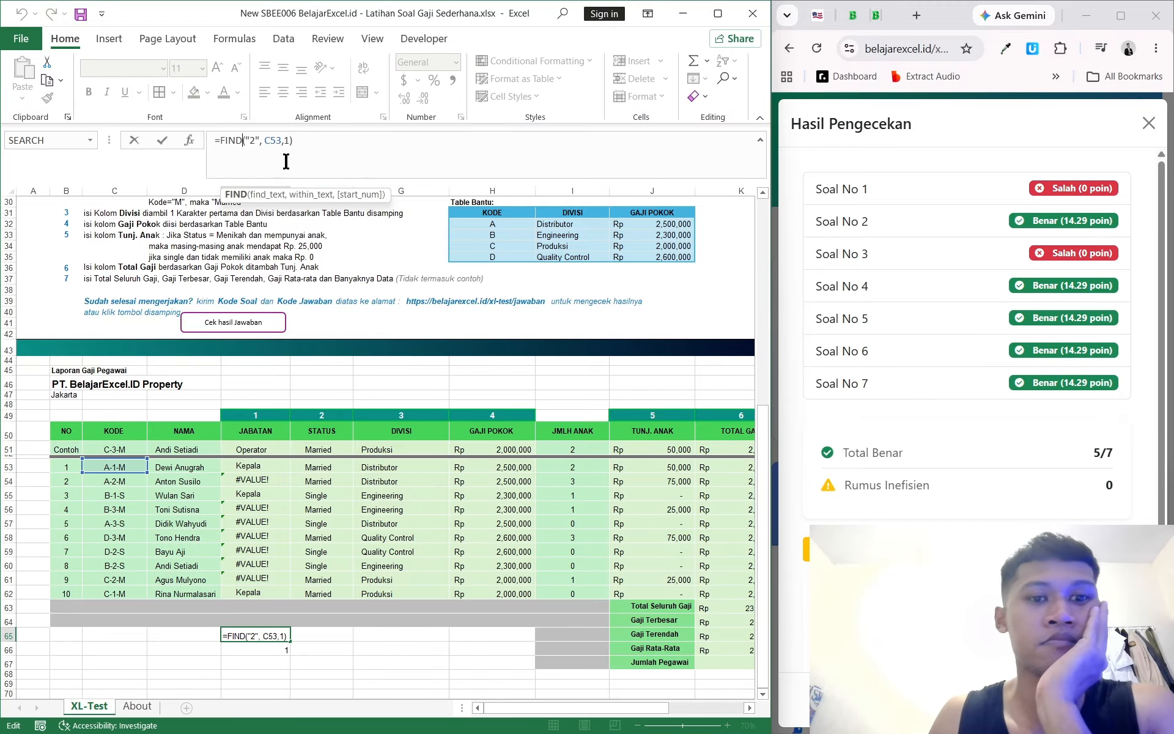
click(283, 199)
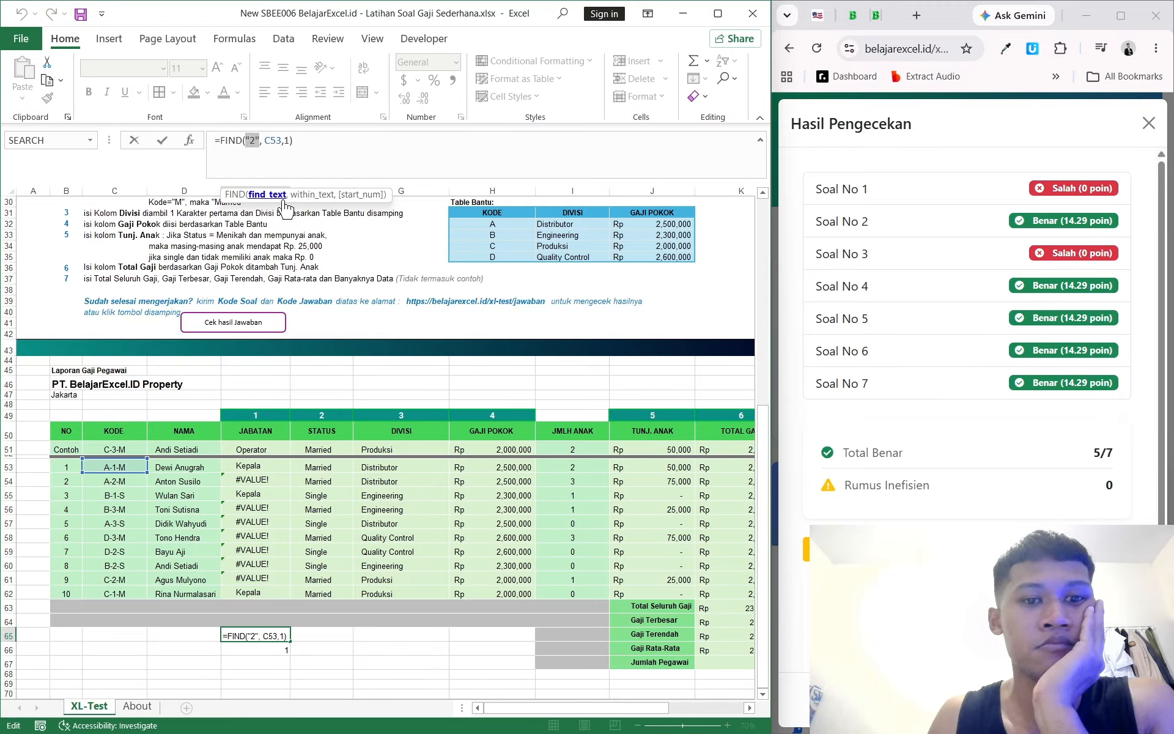
click(315, 196)
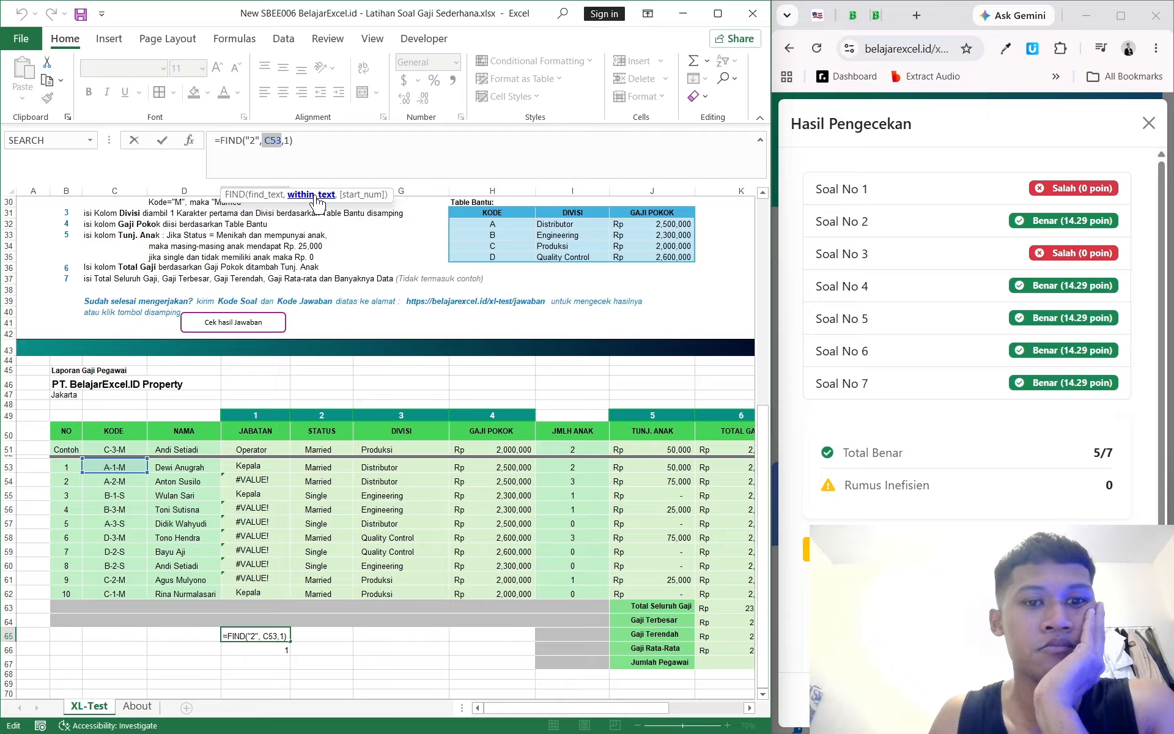
click(294, 140)
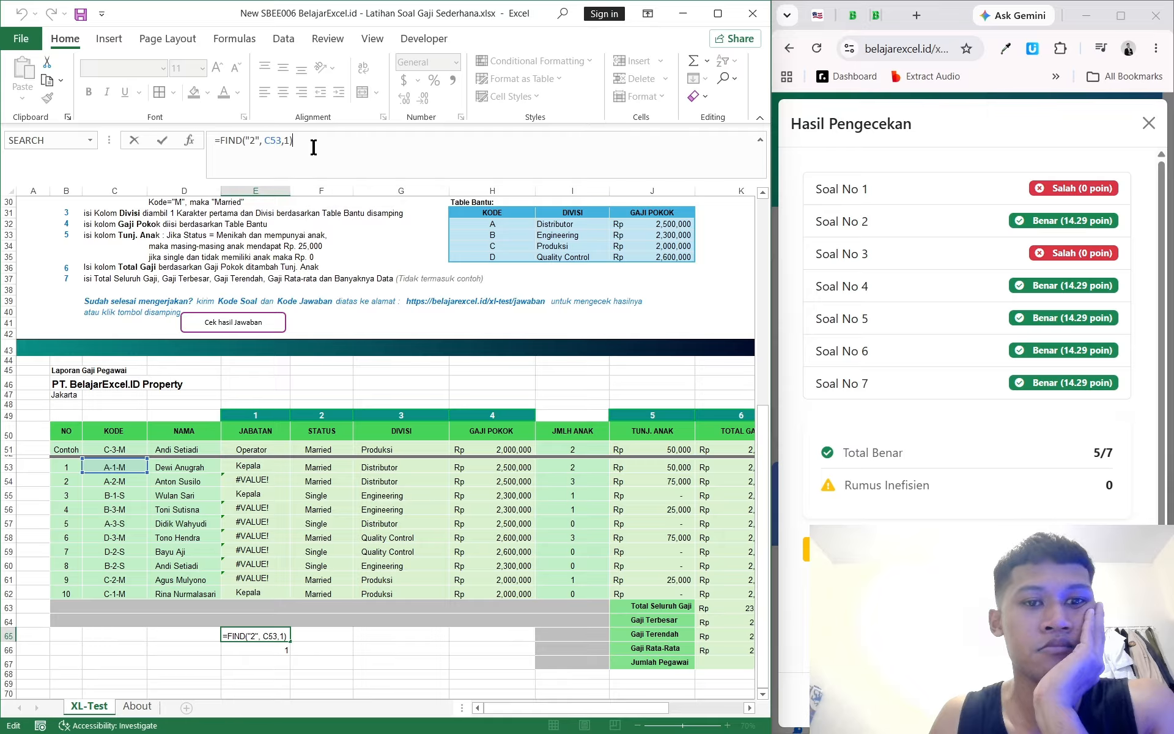
click(257, 140)
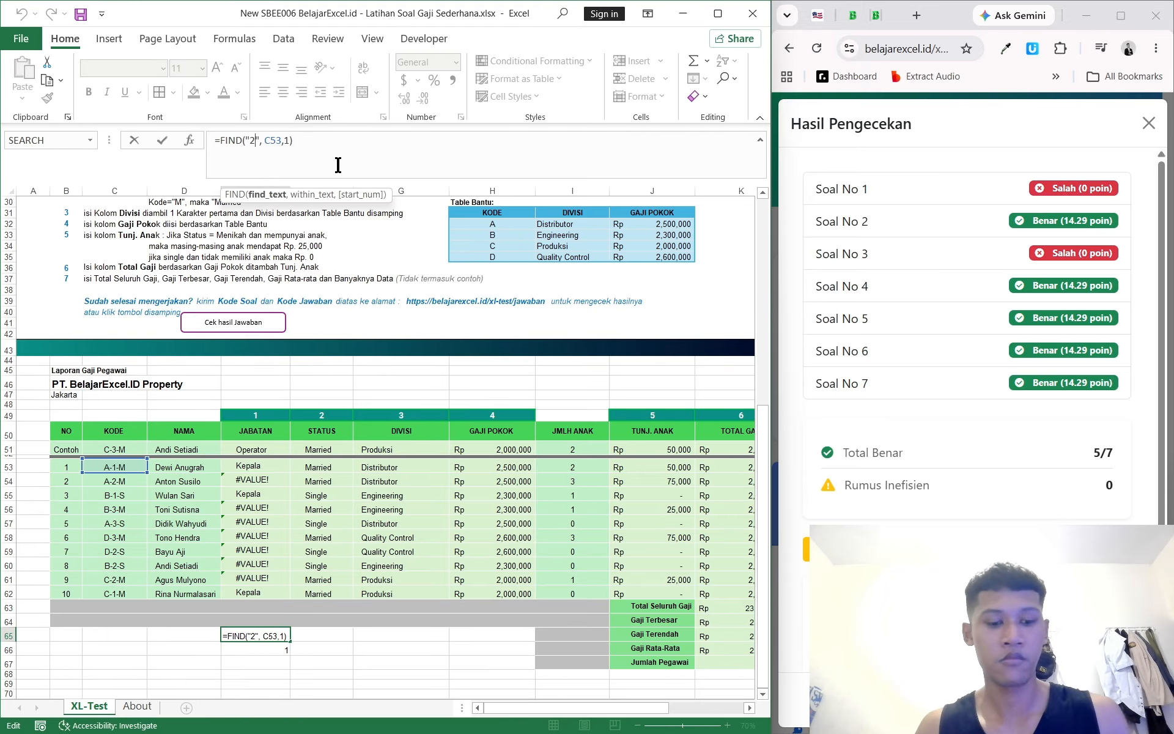
key(Return)
Clear the FIND and VALUE(MID) test formulas from E65 and E66
scroll(294, 562, down, 2)
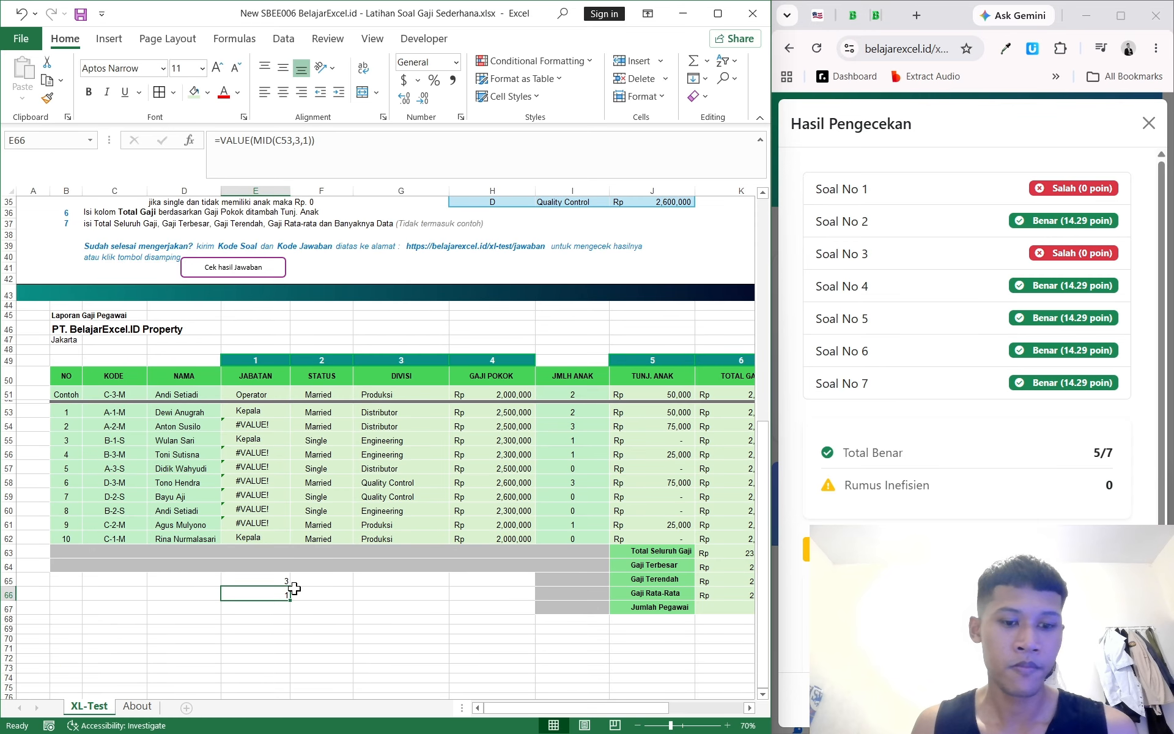
click(287, 580)
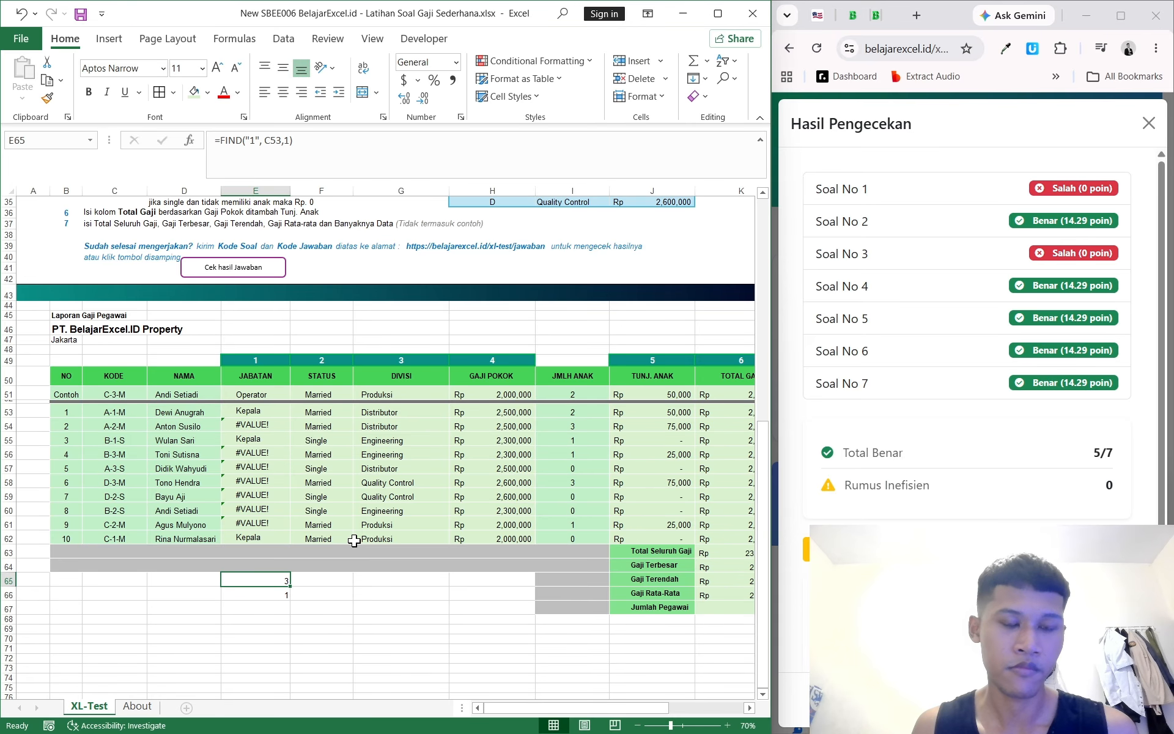
key(Delete)
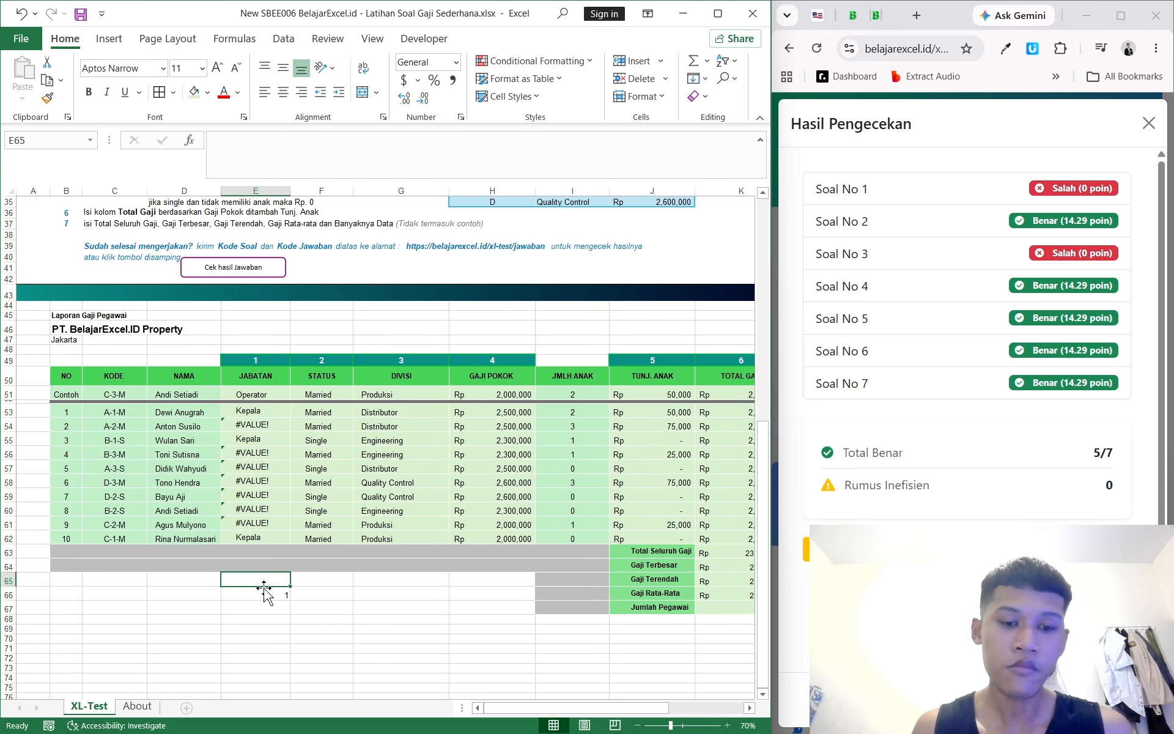
drag(264, 589, 272, 612)
key(Delete)
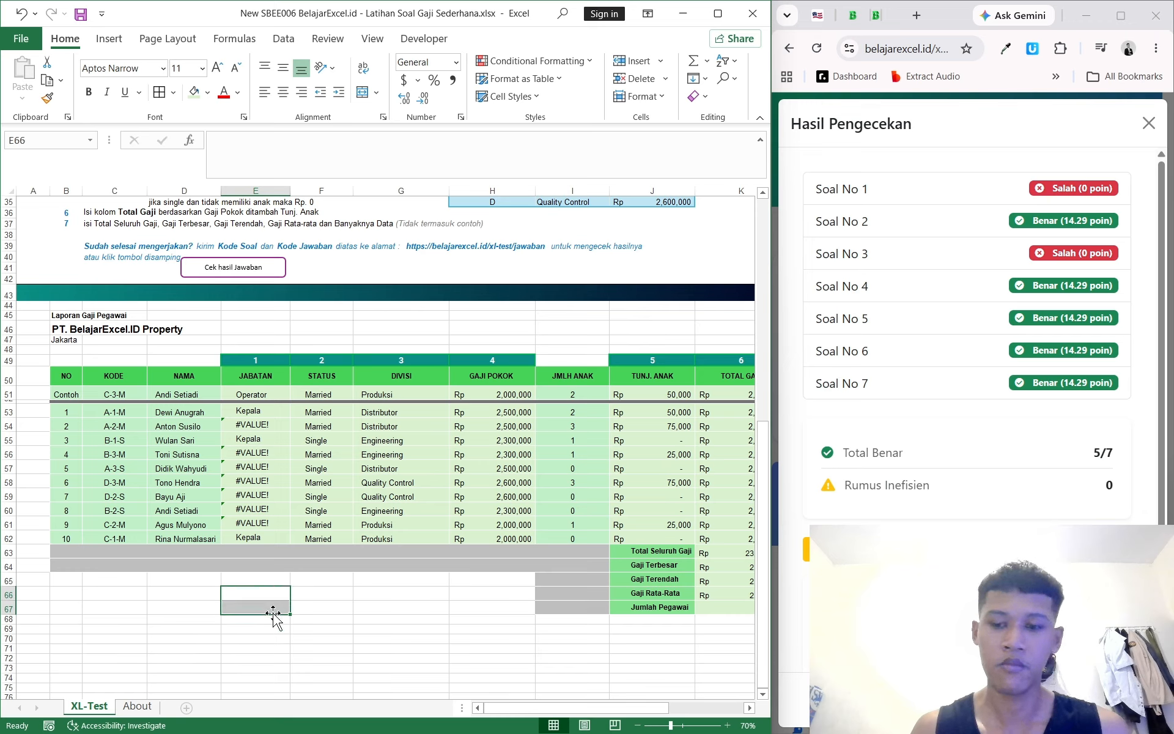
Replace the Jabatan formula in E53 with =SEARCH("1",C53) and fill it down to E62
click(254, 426)
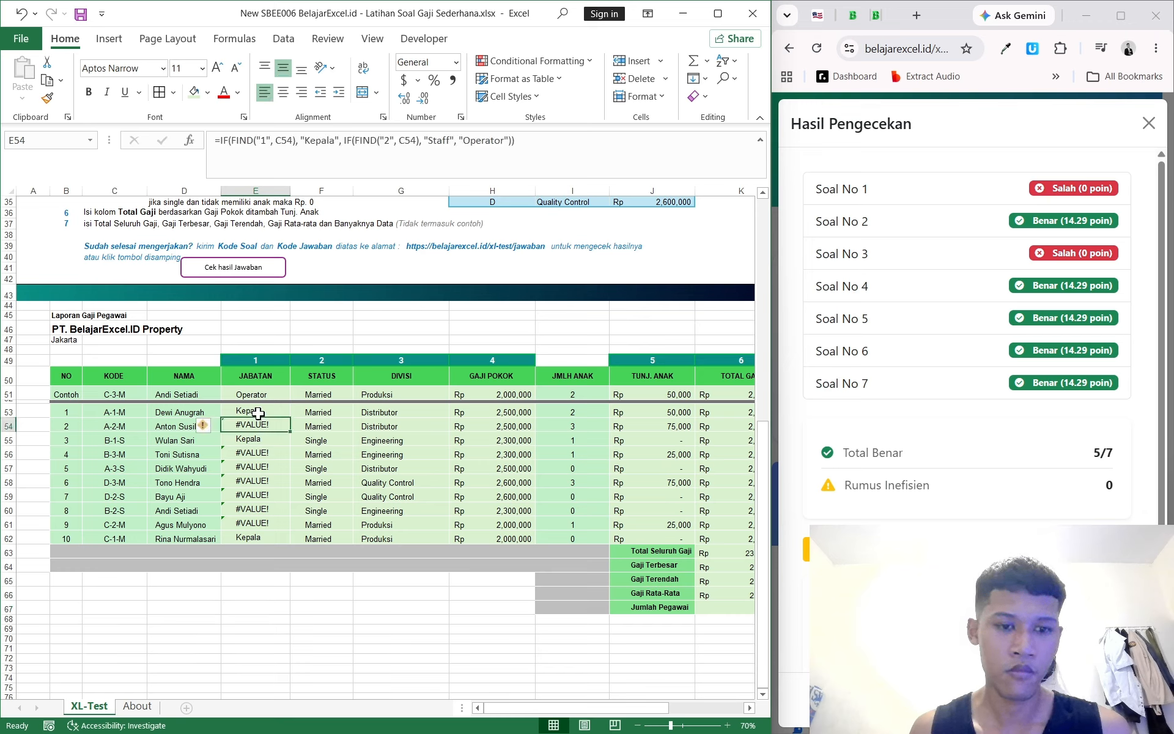
click(258, 413)
click(365, 141)
key(ctrl+a)
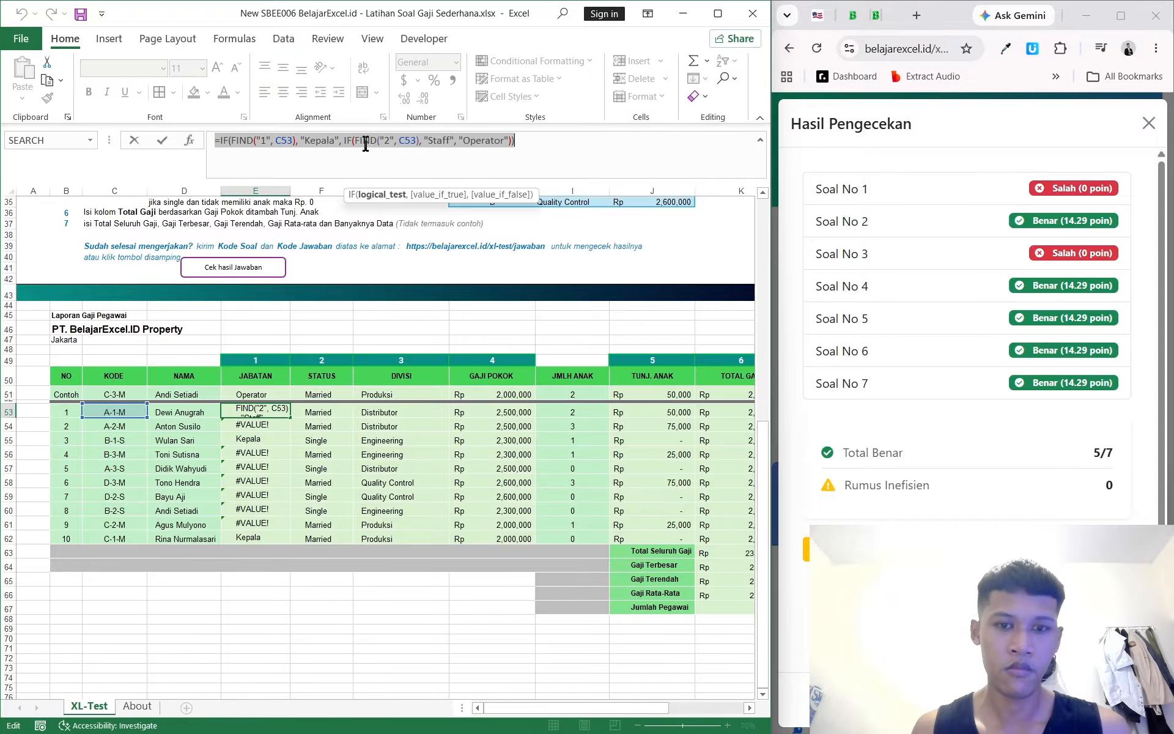
key(BackSpace)
text(=sear)
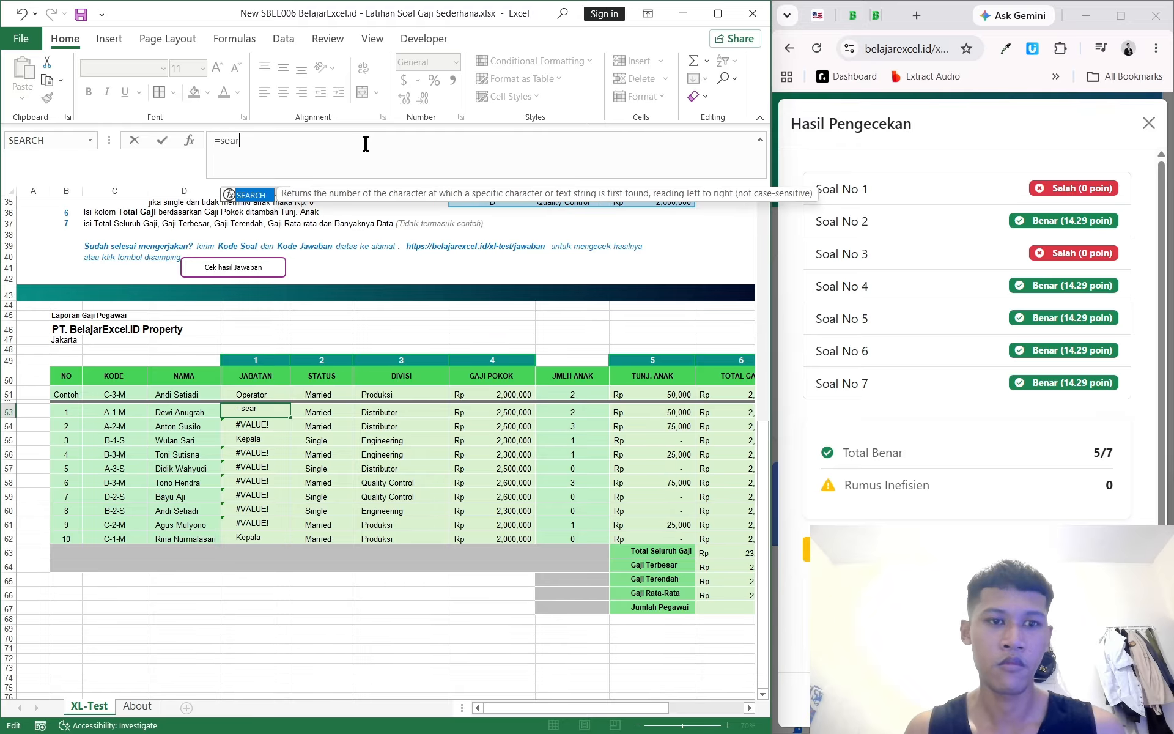
key(Tab)
text("1)
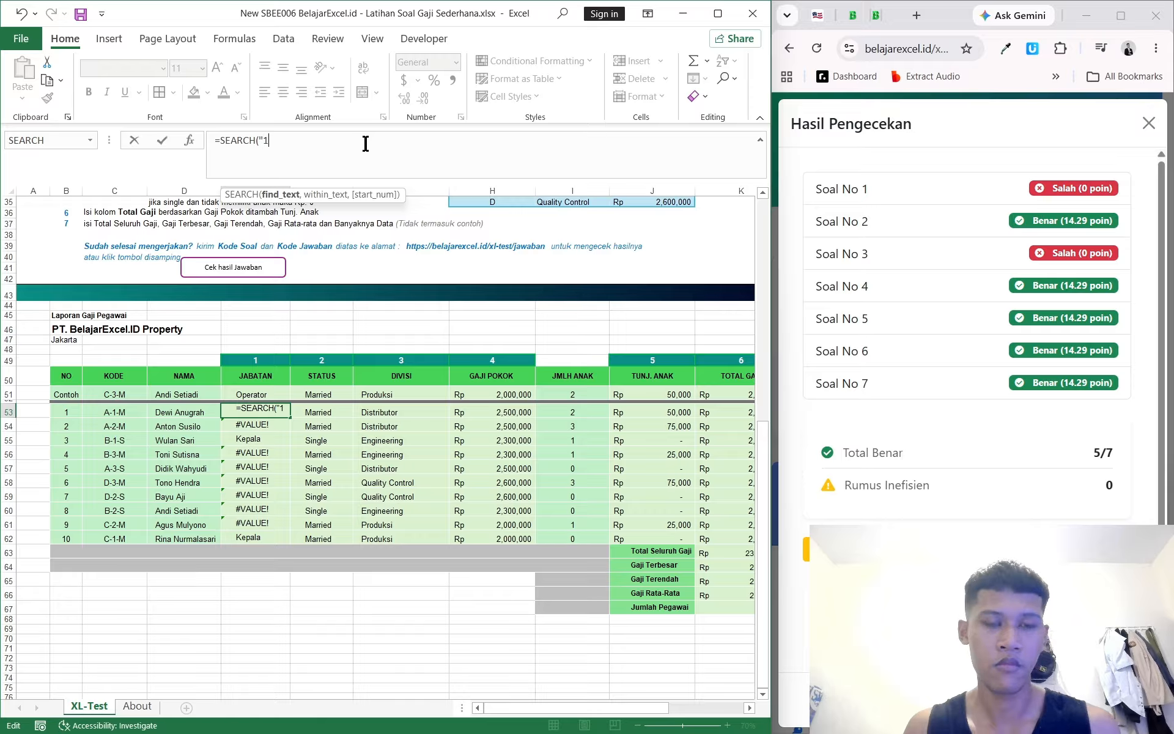
text(",c54)
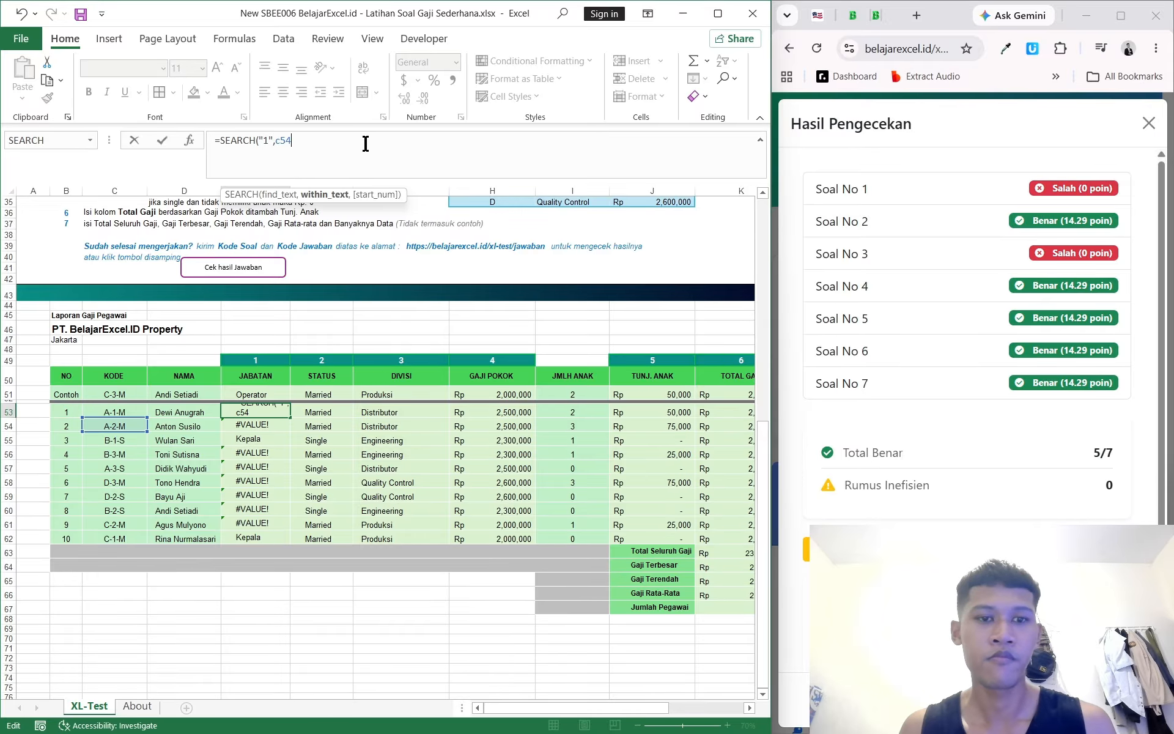
key(BackSpace)
text(3))
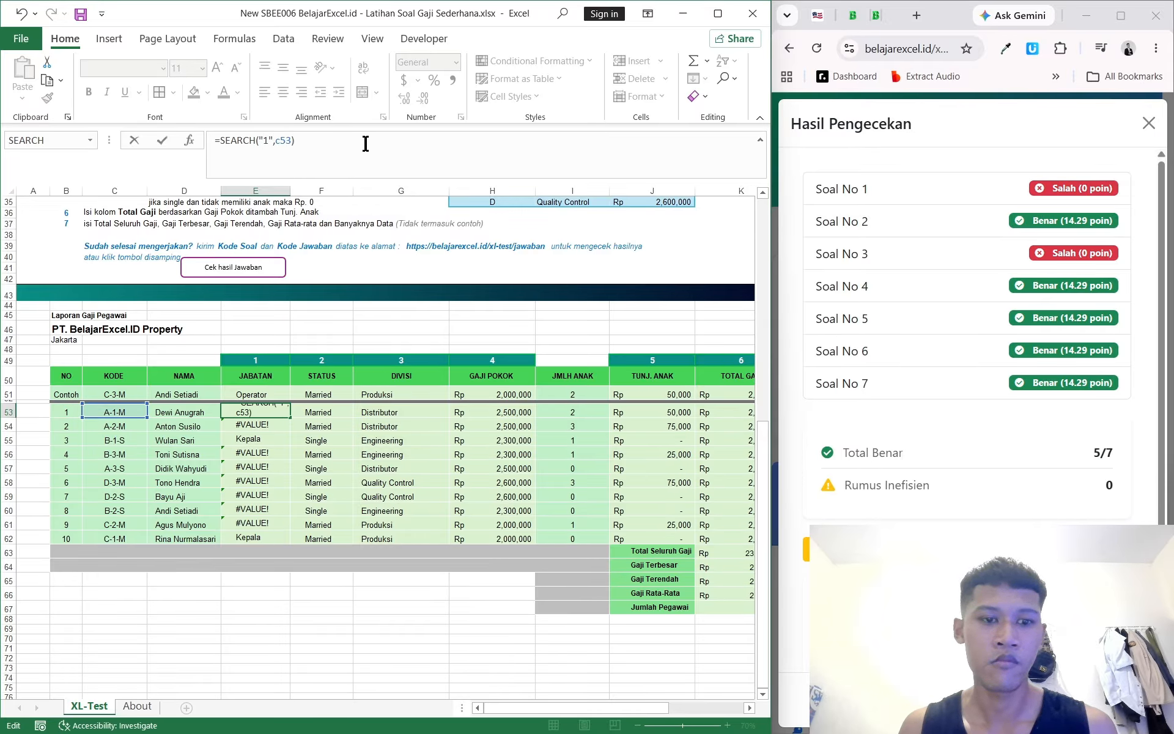
key(Return)
click(270, 410)
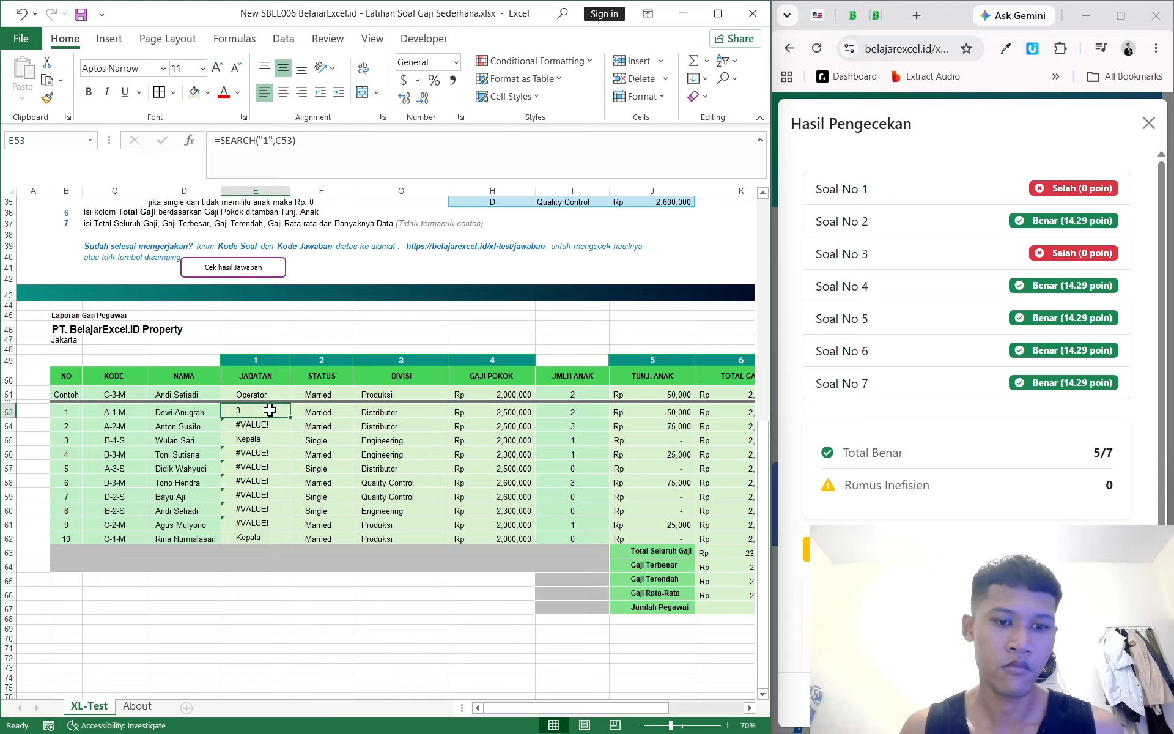
drag(291, 418, 285, 542)
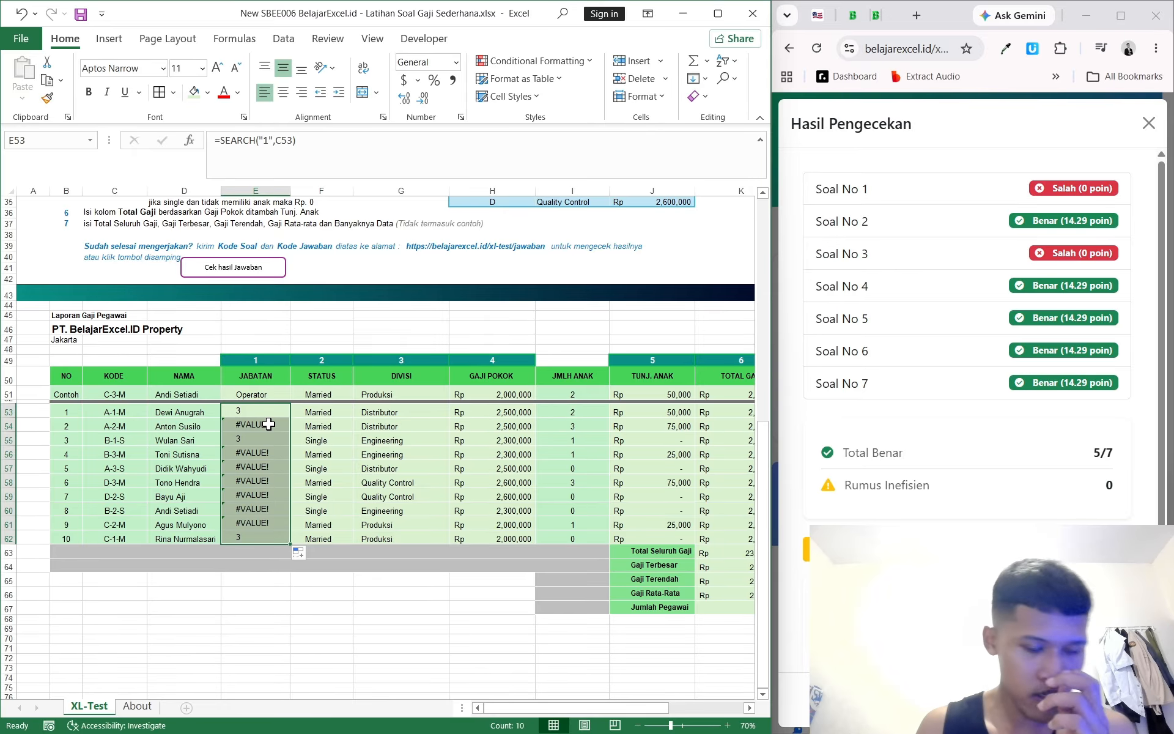
Clear the SEARCH formula from E53 and begin a new formula there, keeping only the equals sign
click(330, 142)
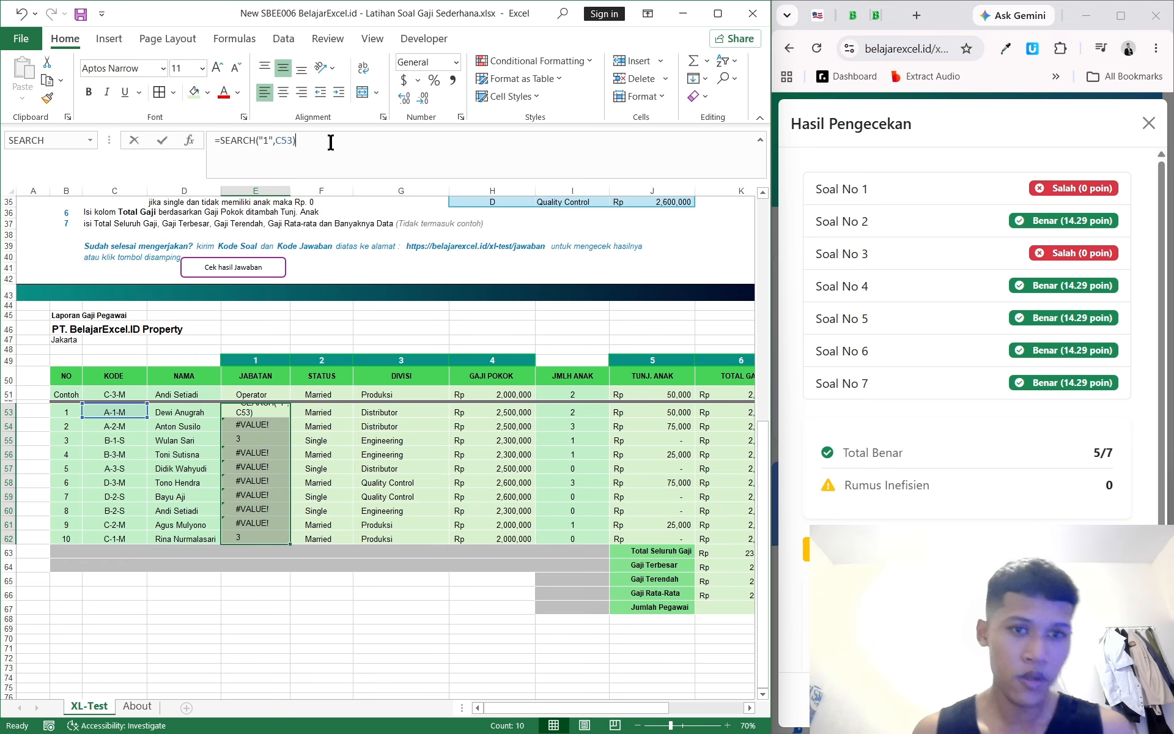
key(ctrl+a)
key(BackSpace)
text(=s)
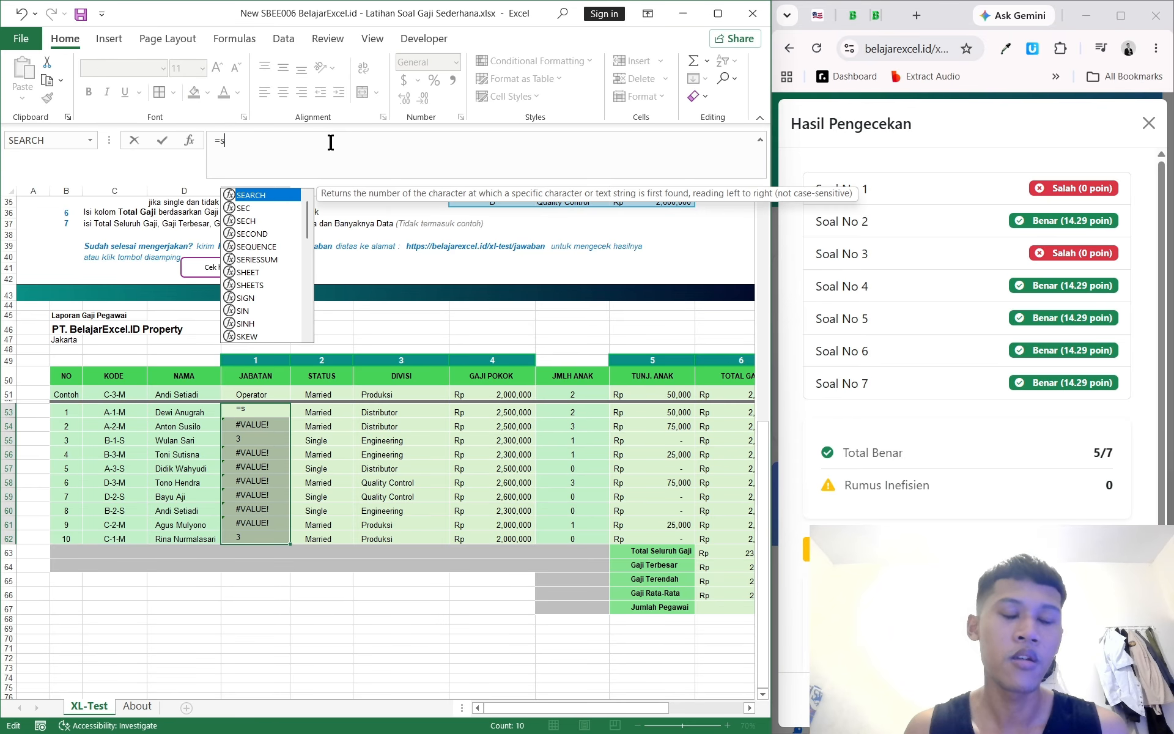
key(BackSpace)
text(if()
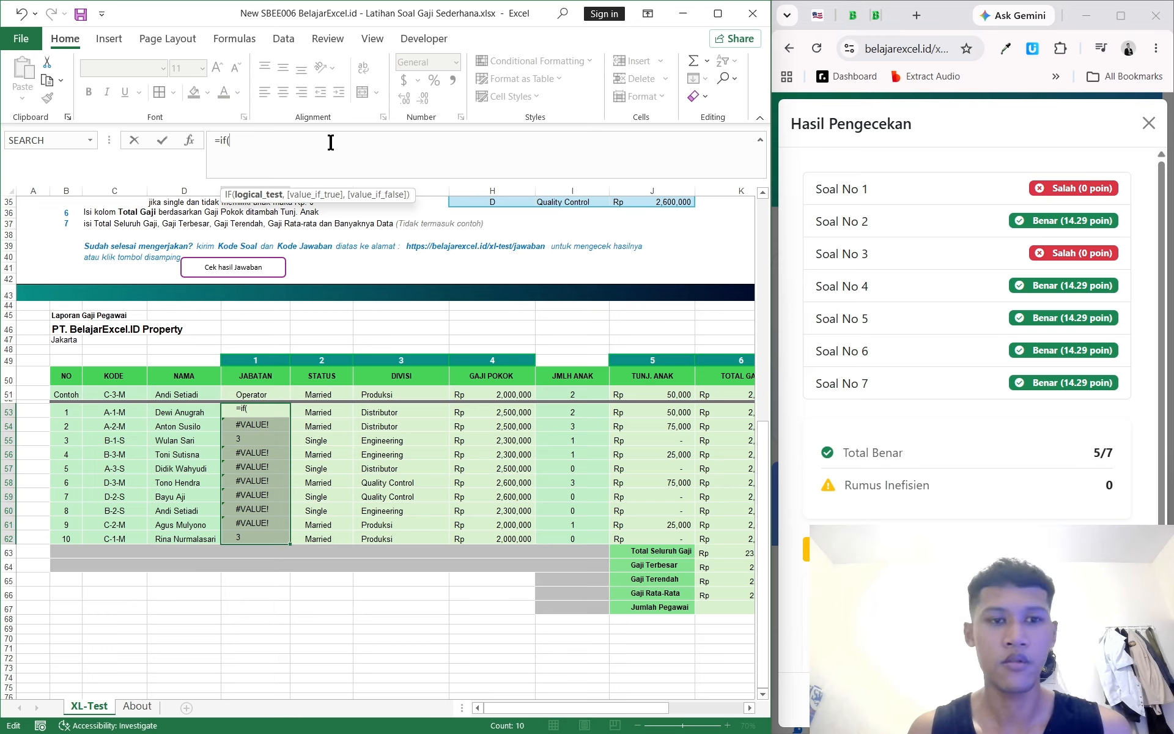
text(mid()
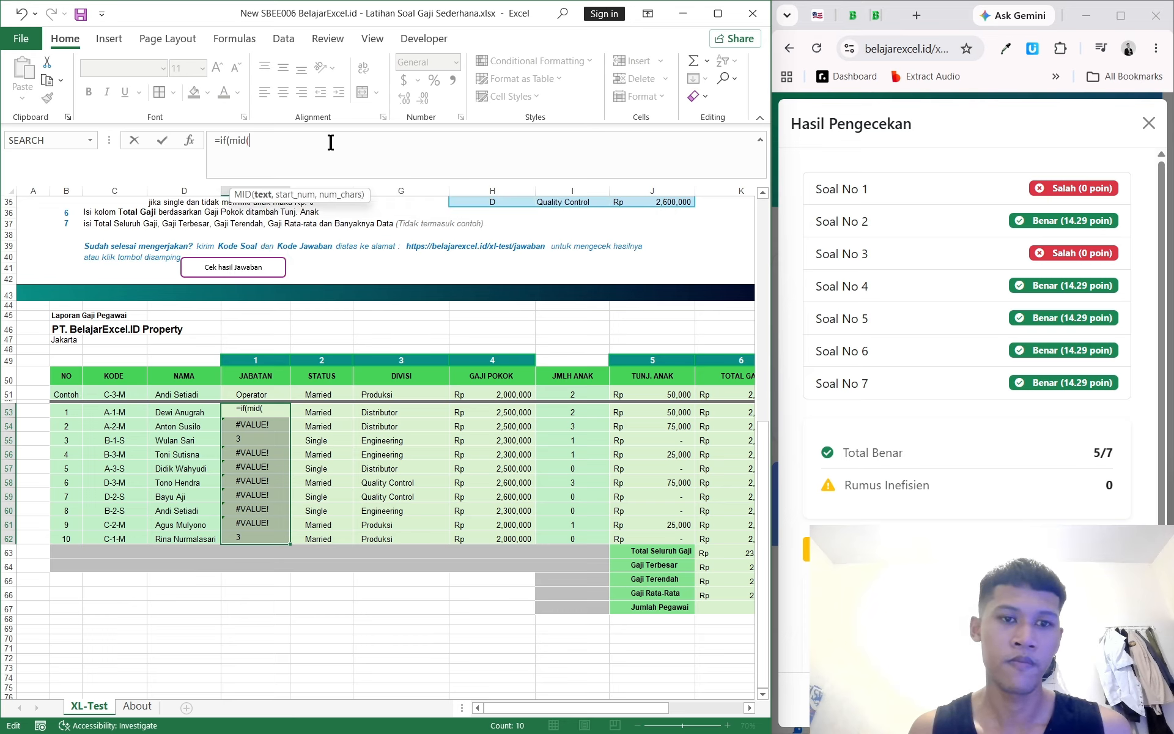
click(125, 413)
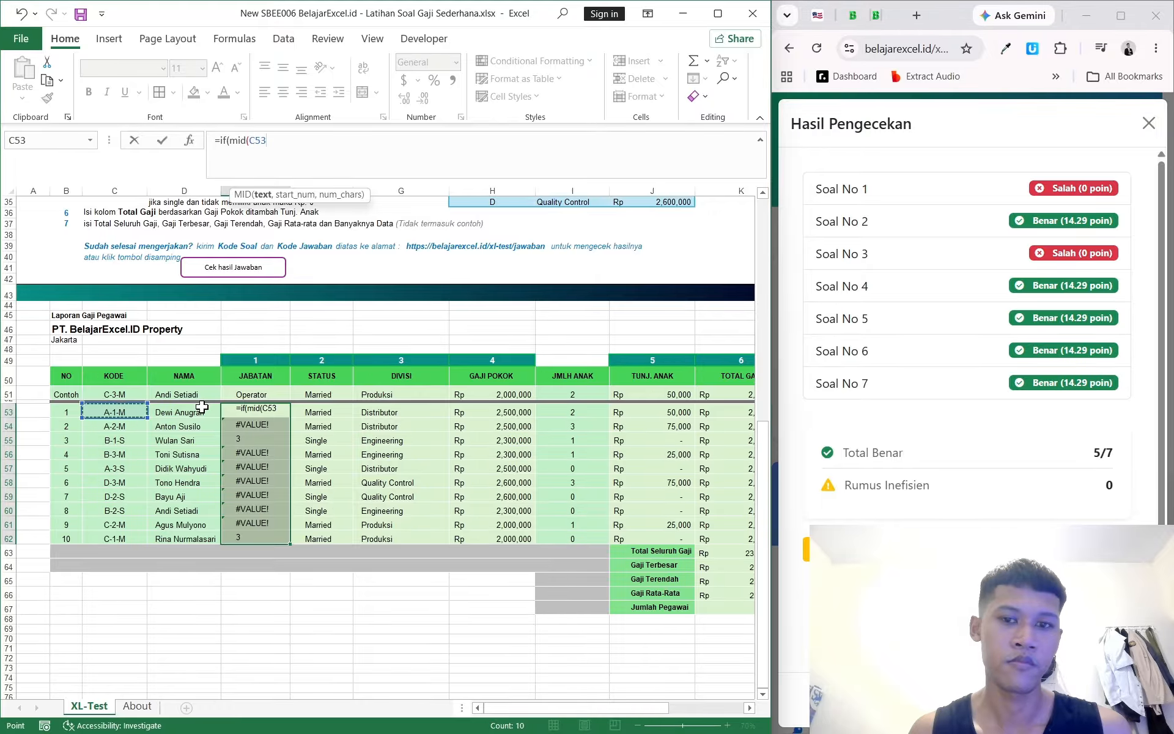
scroll(379, 372, up, 6)
scroll(379, 372, up, 1)
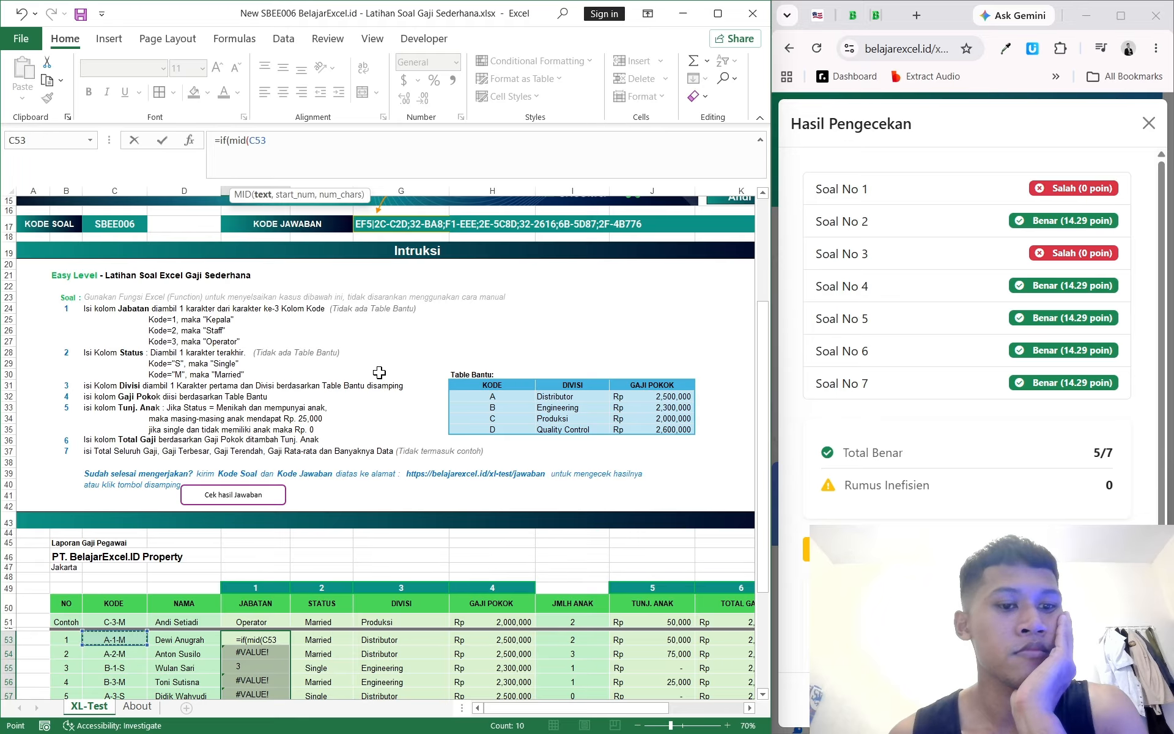
scroll(379, 372, down, 4)
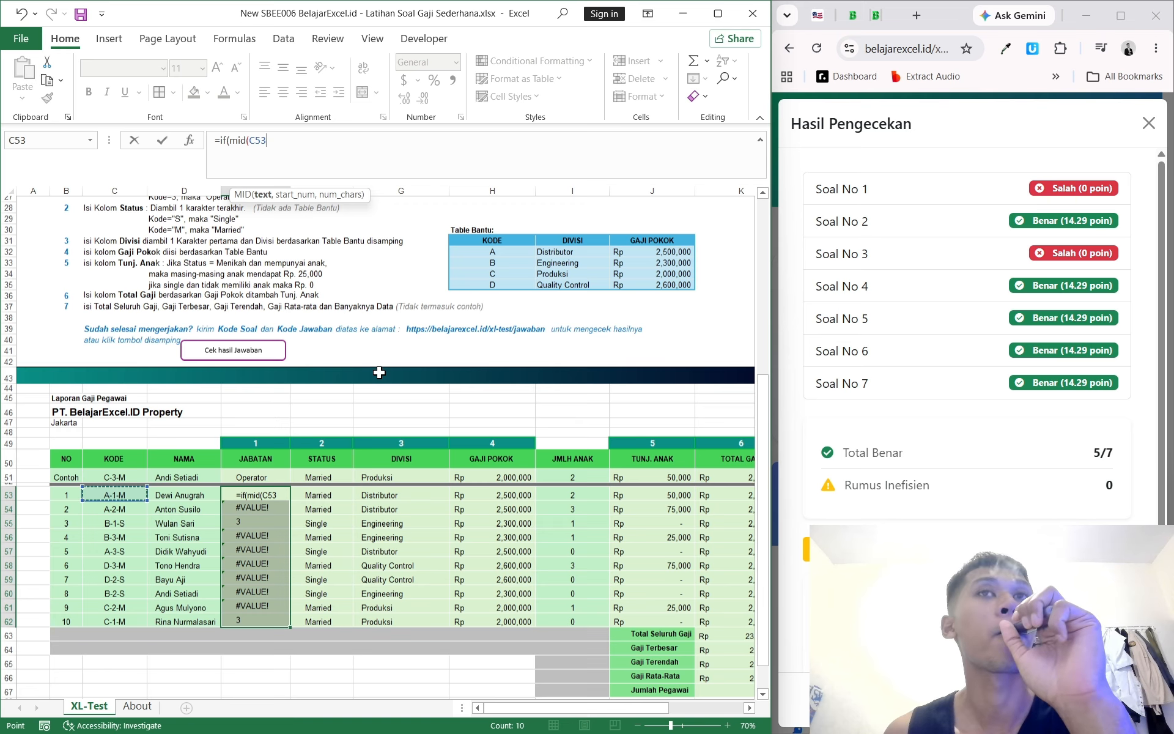
scroll(428, 392, up, 1)
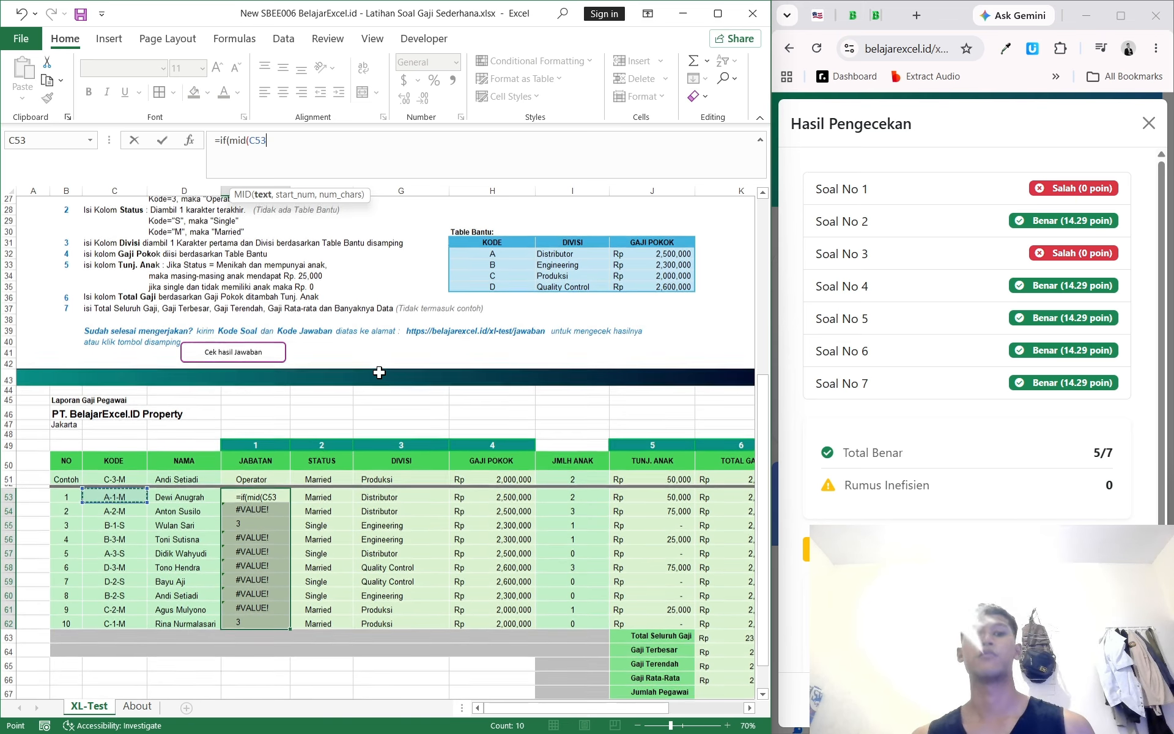
click(349, 481)
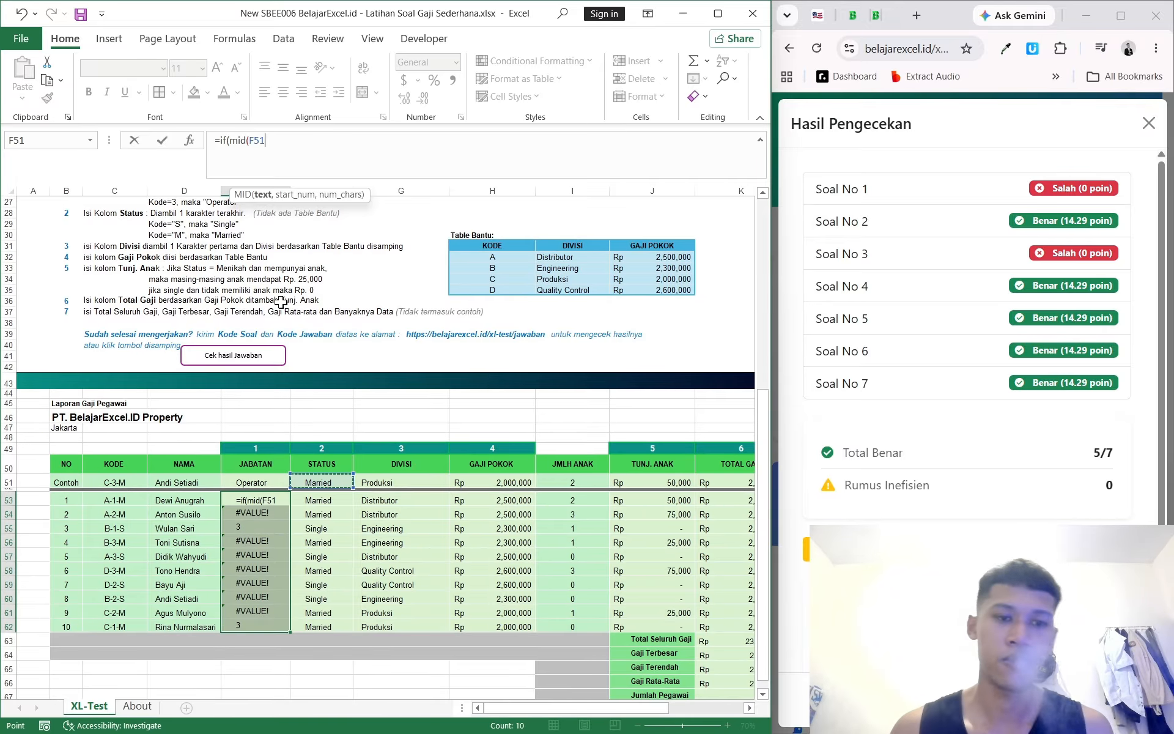
key(BackSpace)
key(BackSpace)
key(BackSpace)
key(BackSpace)
key(BackSpace)
key(BackSpace)
key(BackSpace)
key(BackSpace)
key(BackSpace)
key(BackSpace)
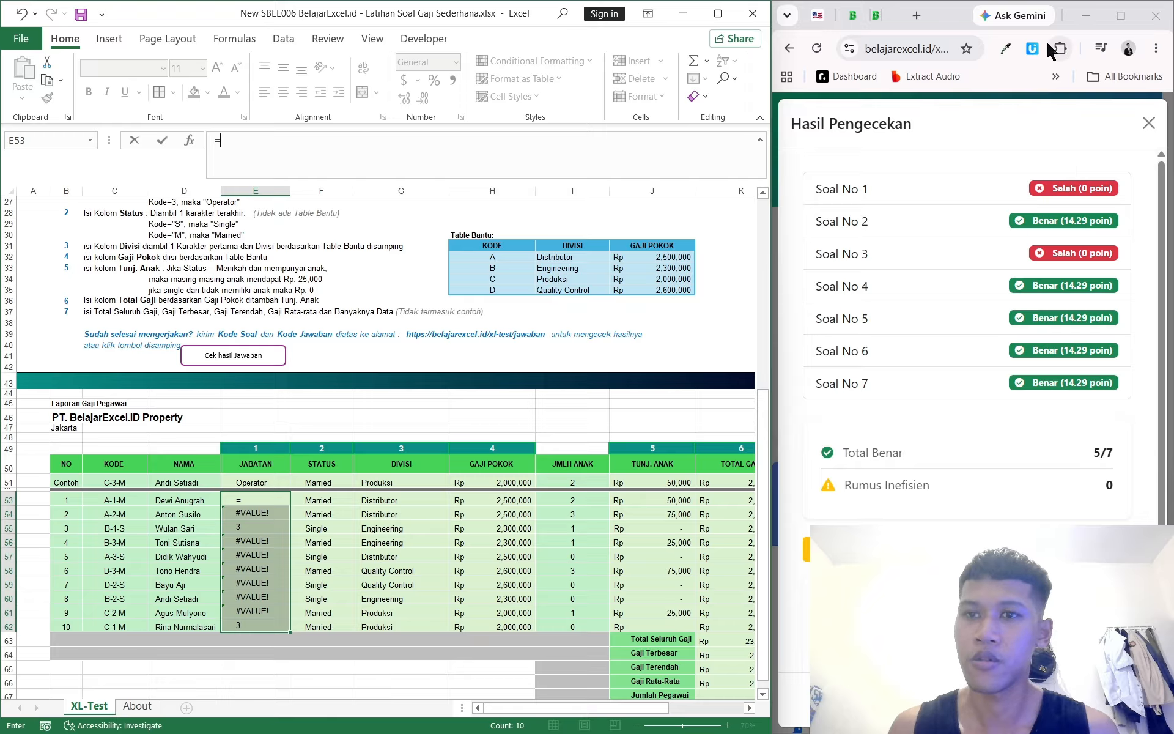
Switch to the browser and check the exercise's BelajarExcel.id page for the functions it requires
click(947, 22)
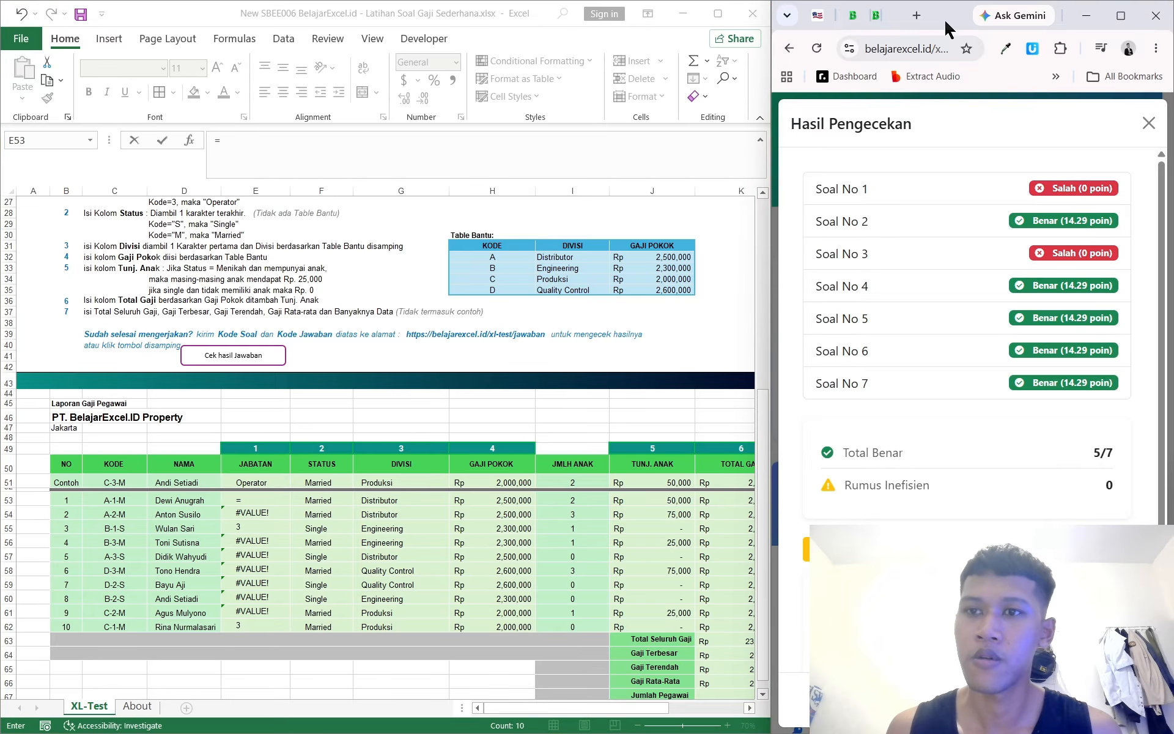
click(853, 20)
click(873, 25)
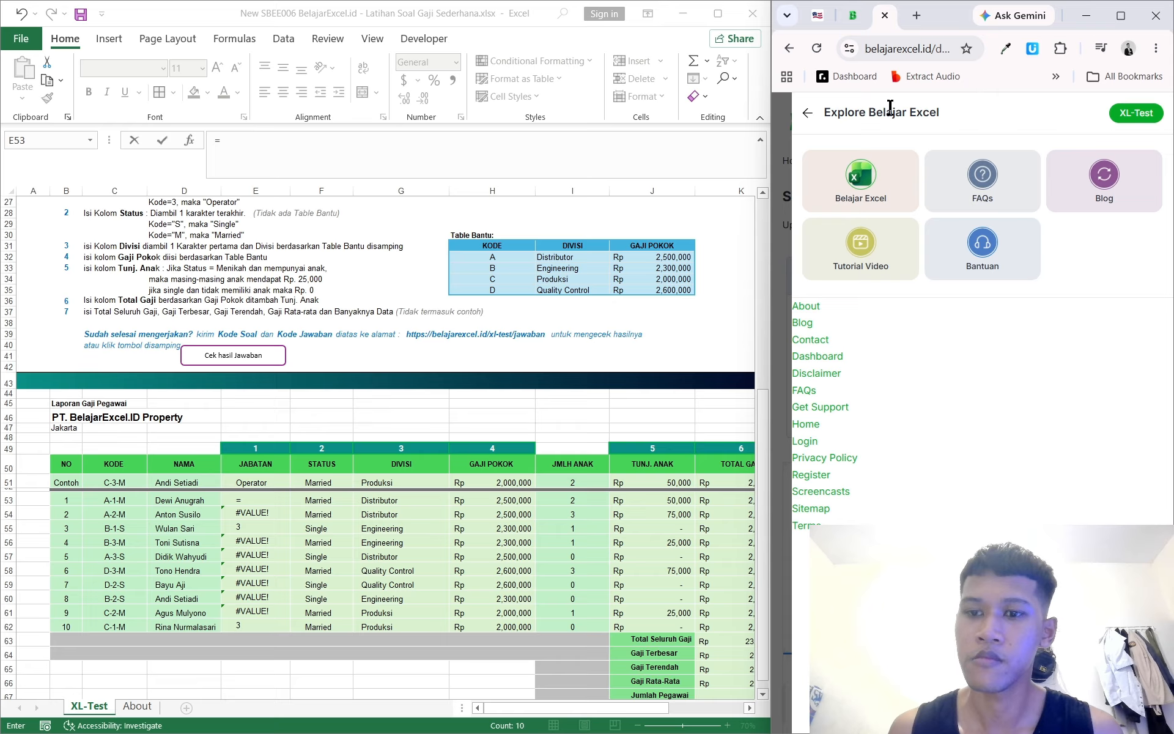
click(852, 17)
click(886, 20)
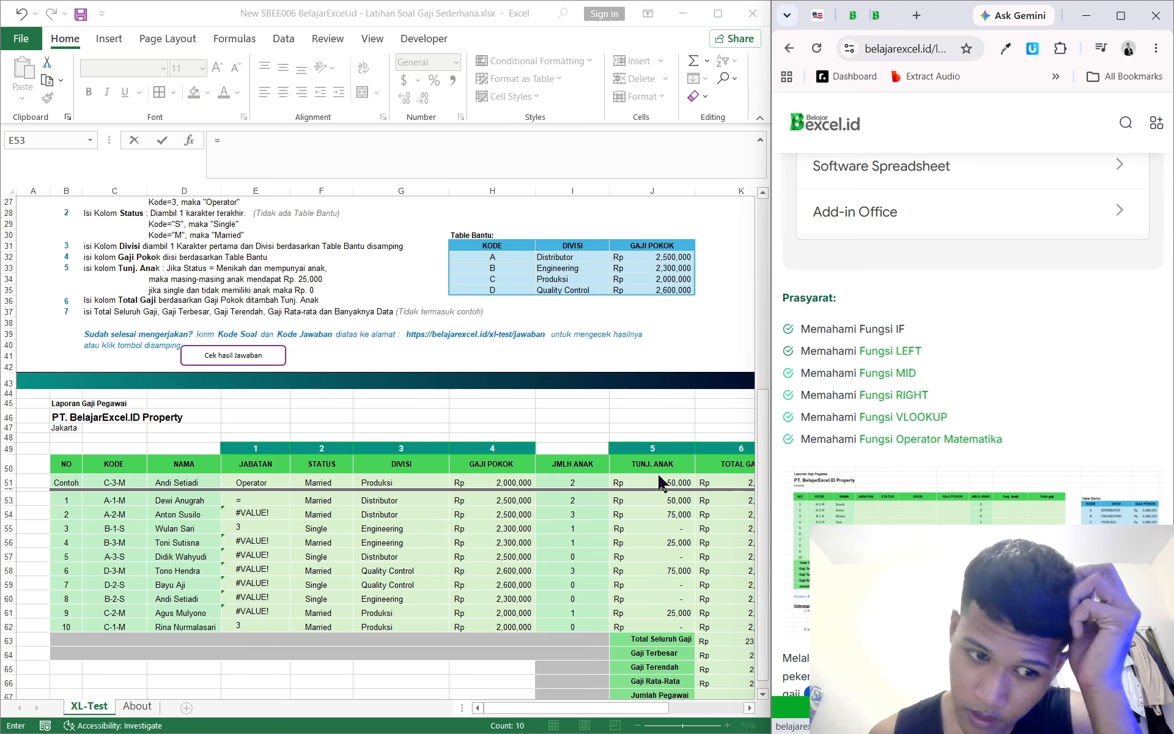
Back in the Excel workbook, try =IF(MID(C53,3,1), "Kepala", "Staff") as the Jabatan formula in E53
click(267, 515)
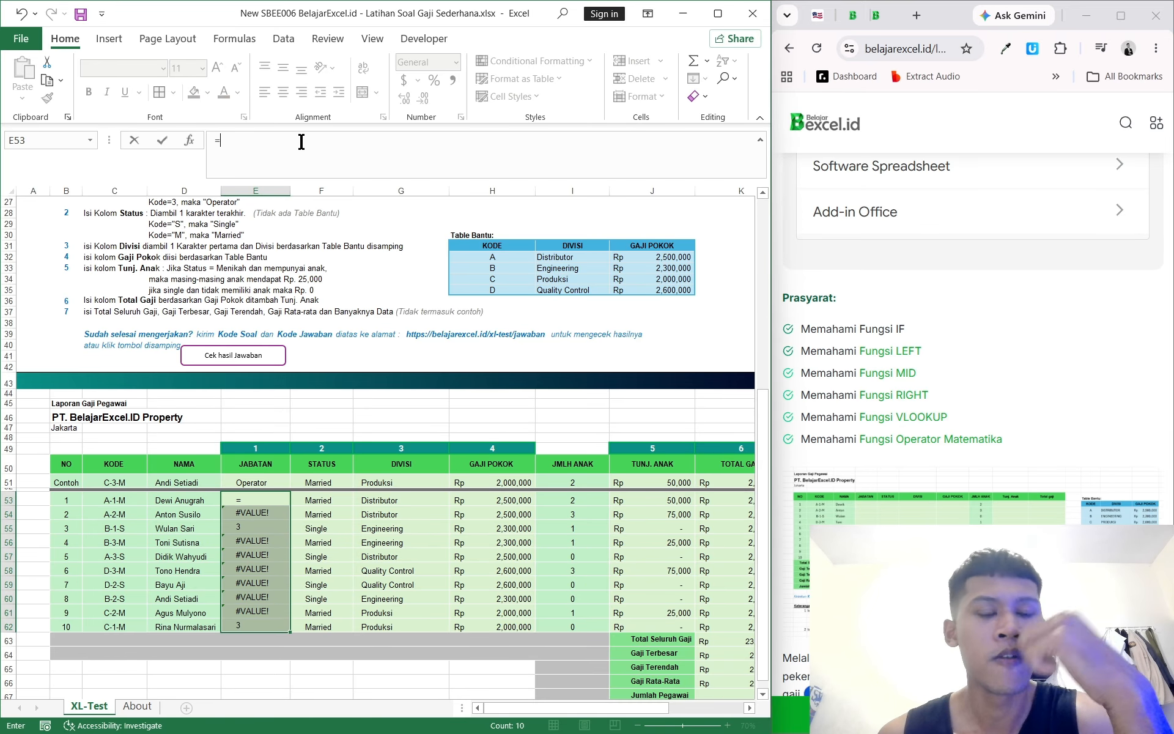
scroll(338, 470, up, 2)
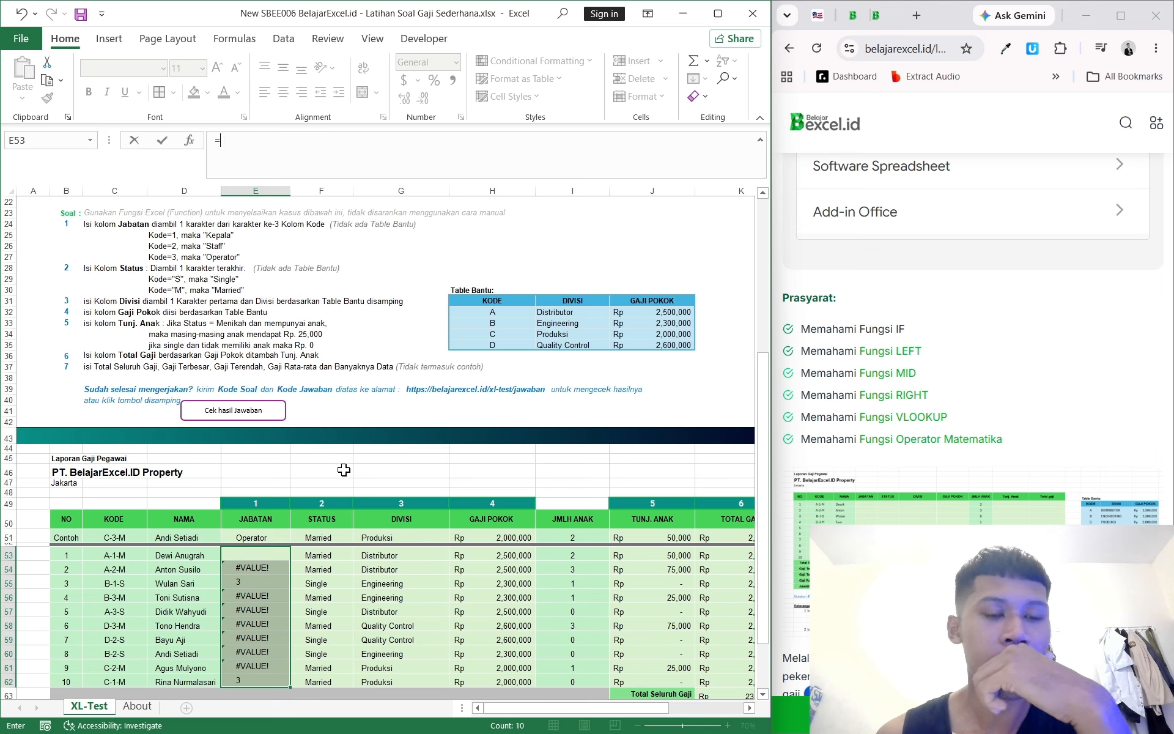
scroll(344, 469, up, 2)
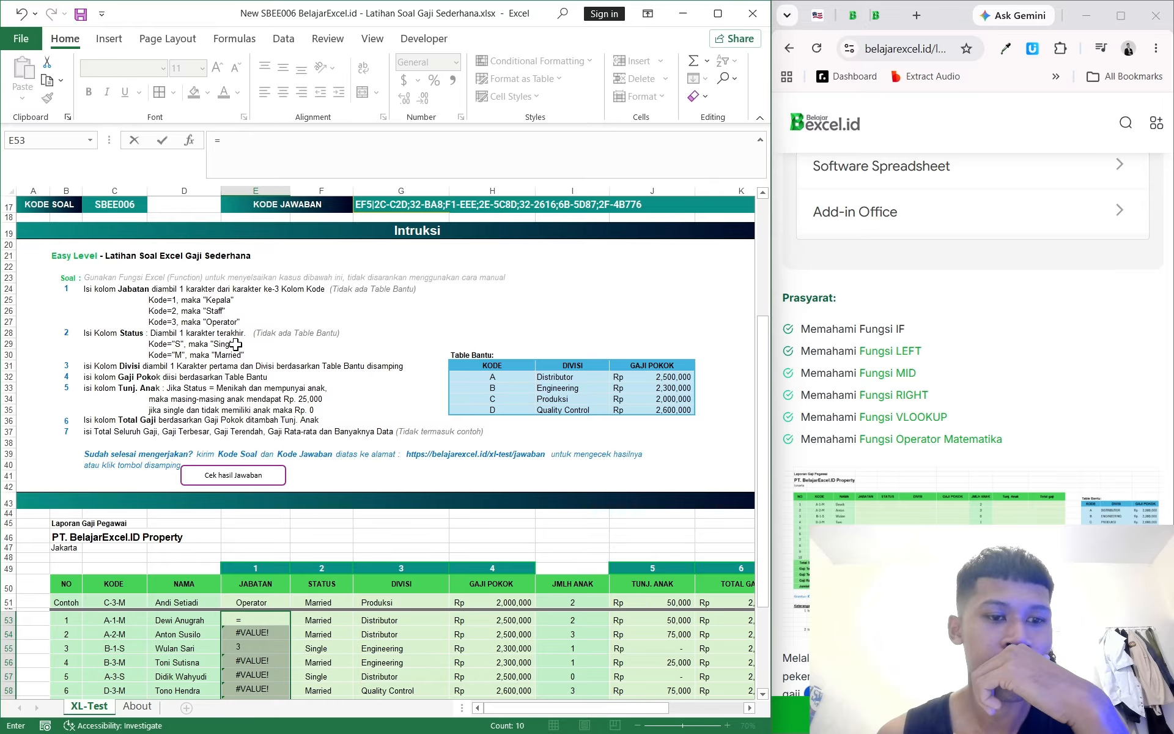
scroll(236, 344, down, 3)
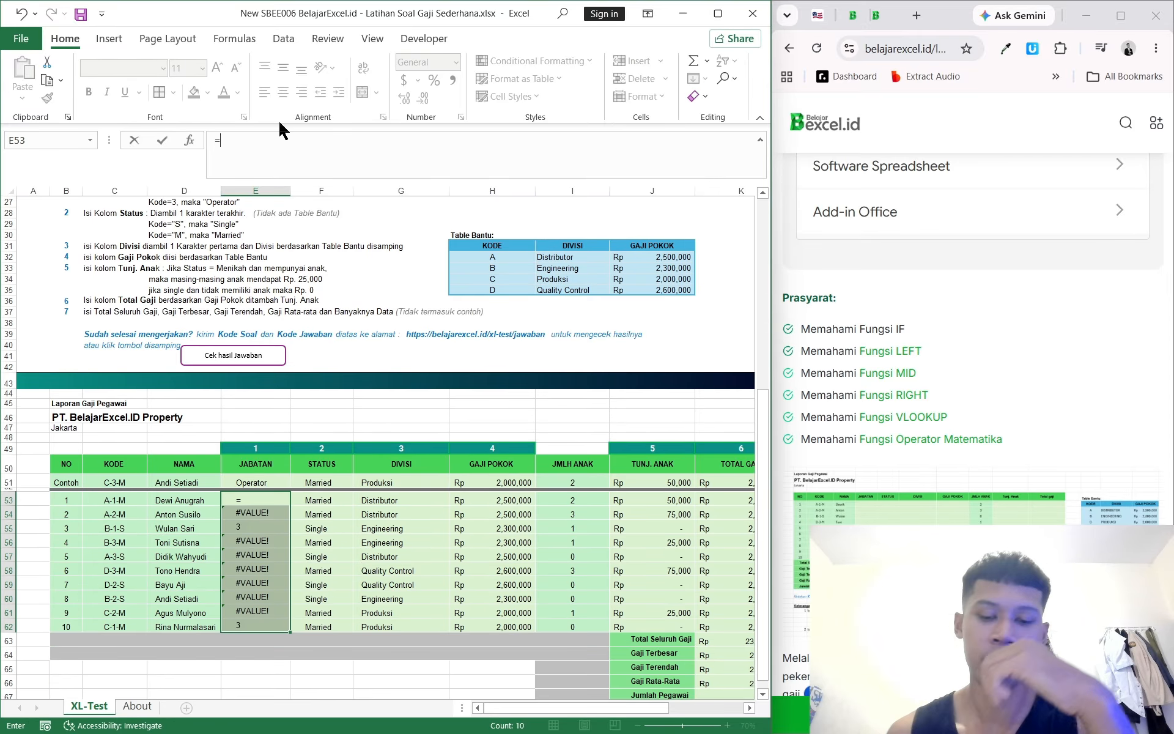
text(if()
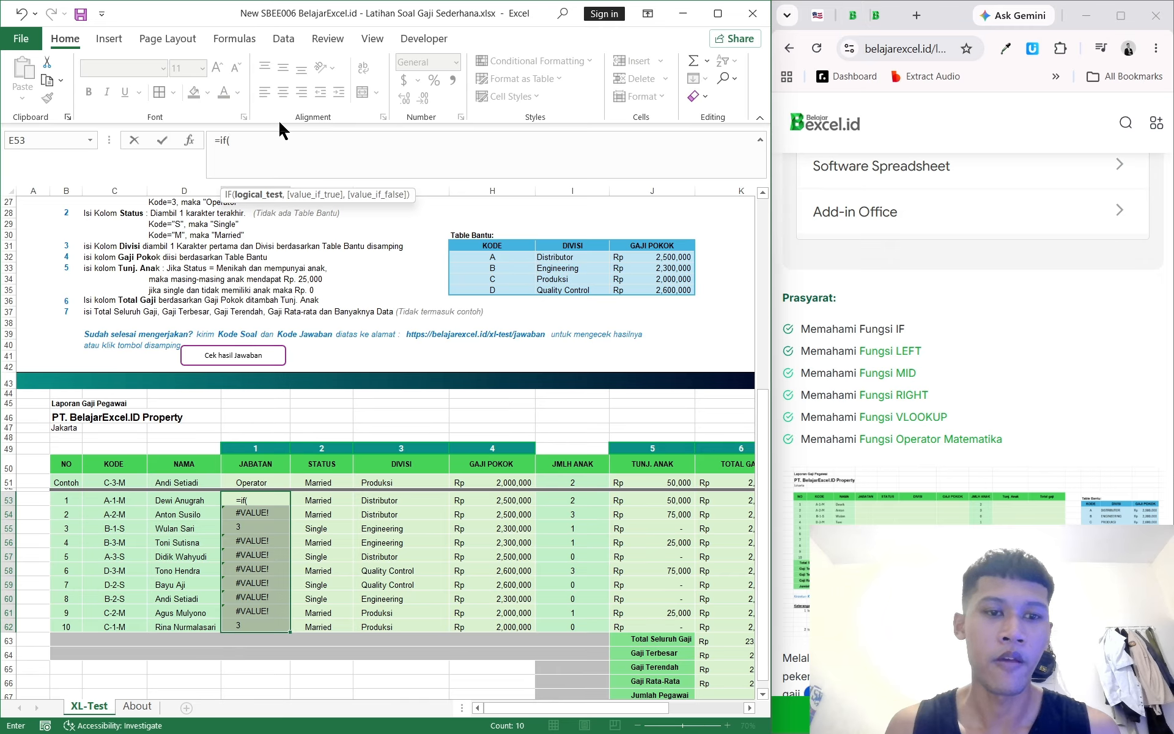
text(mid()
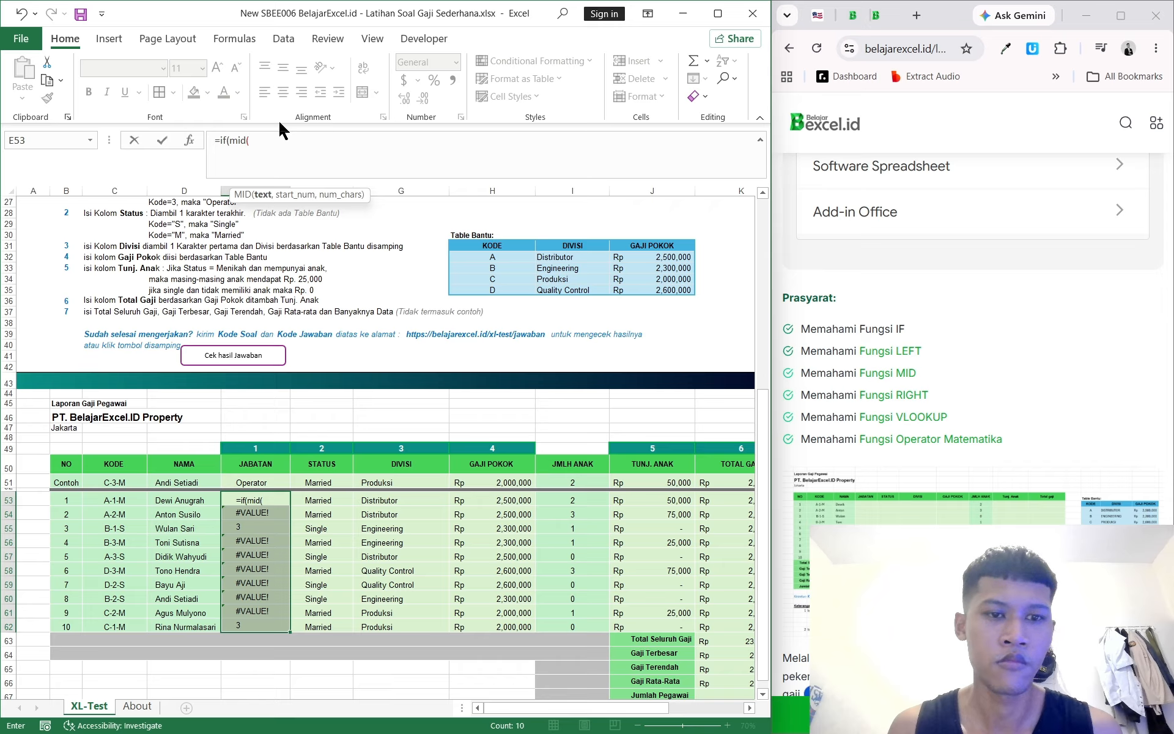
text(c5)
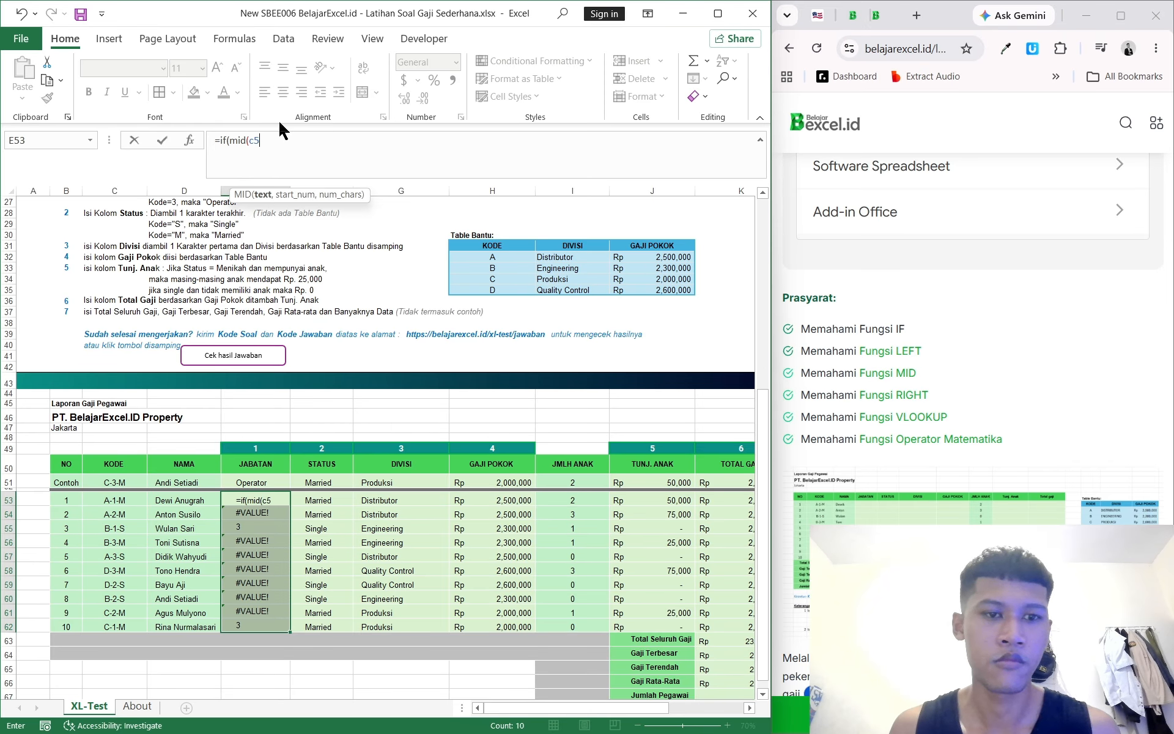
text(3,3)
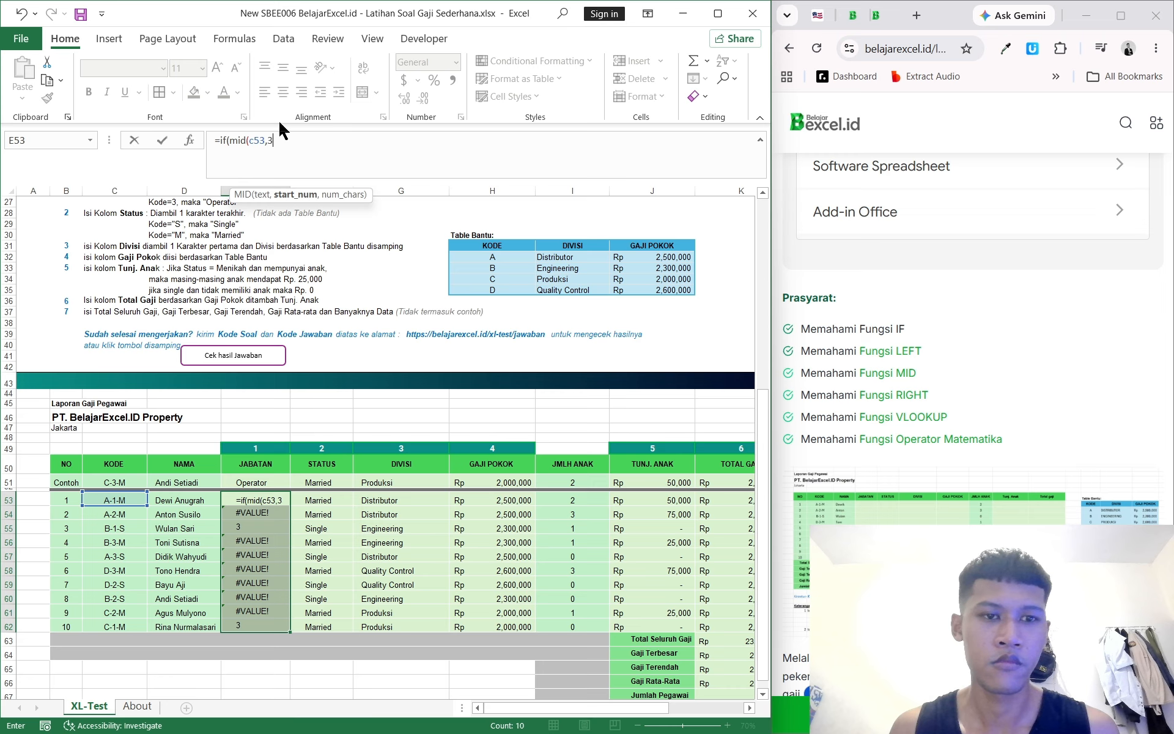
text(,1)
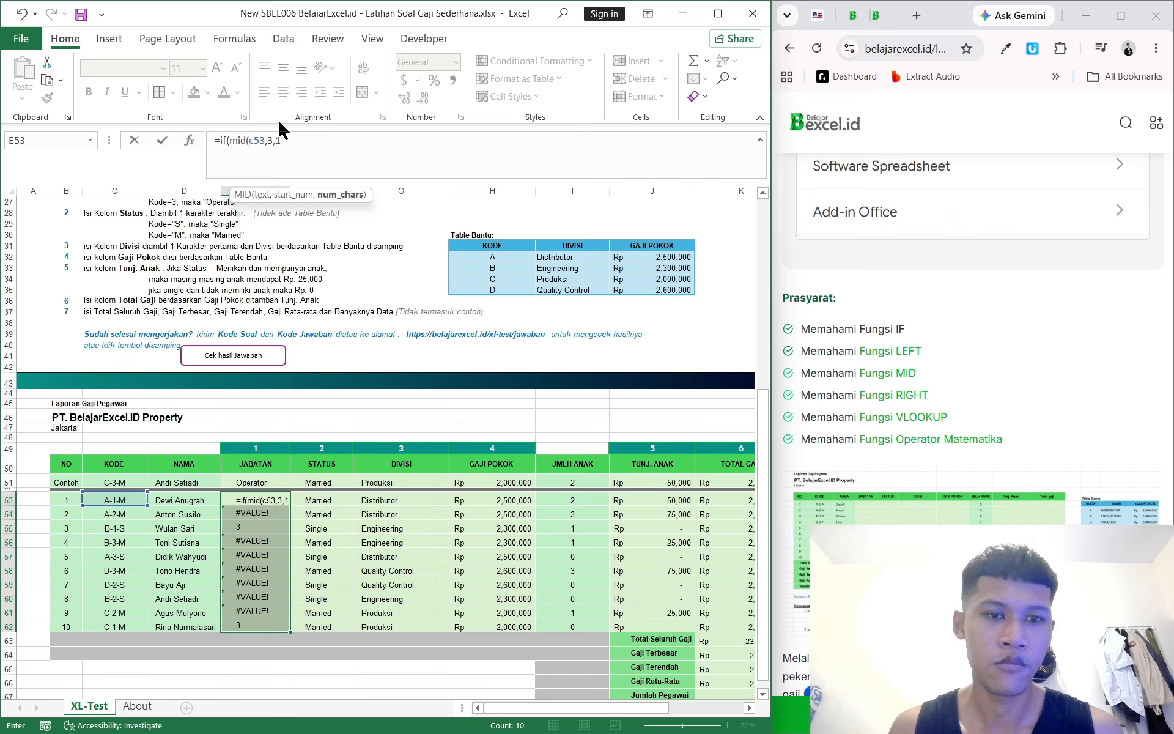
text(),)
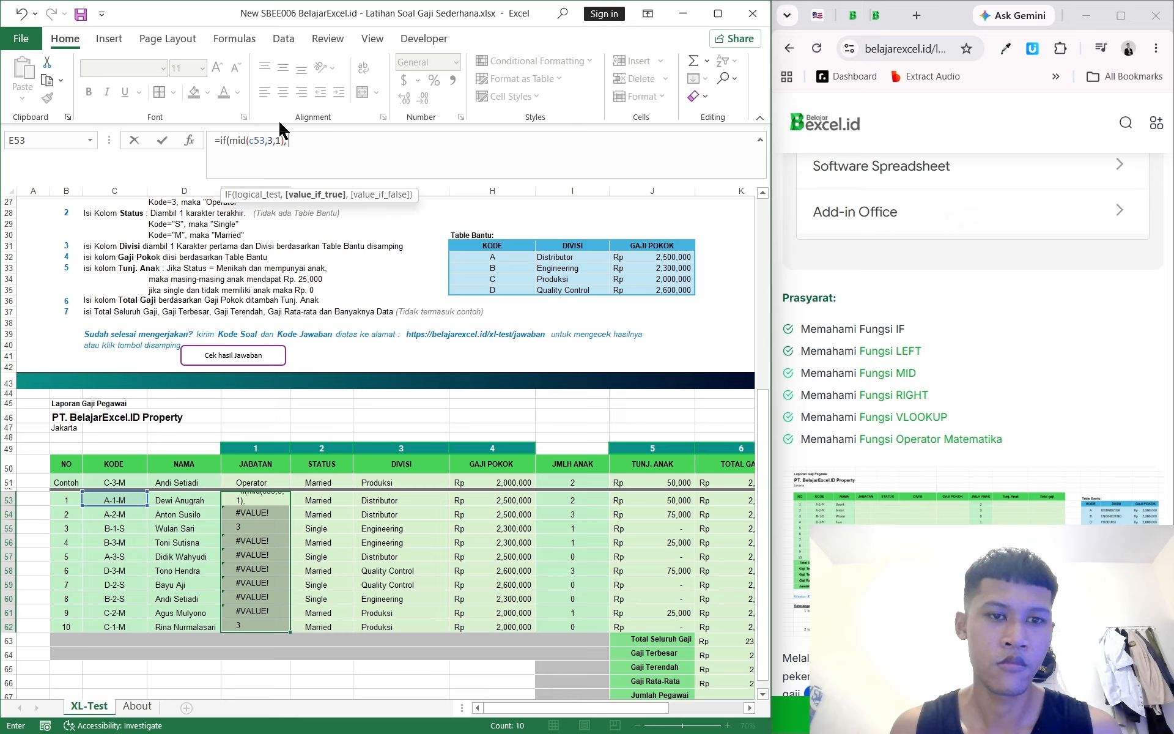
text( "Kepal)
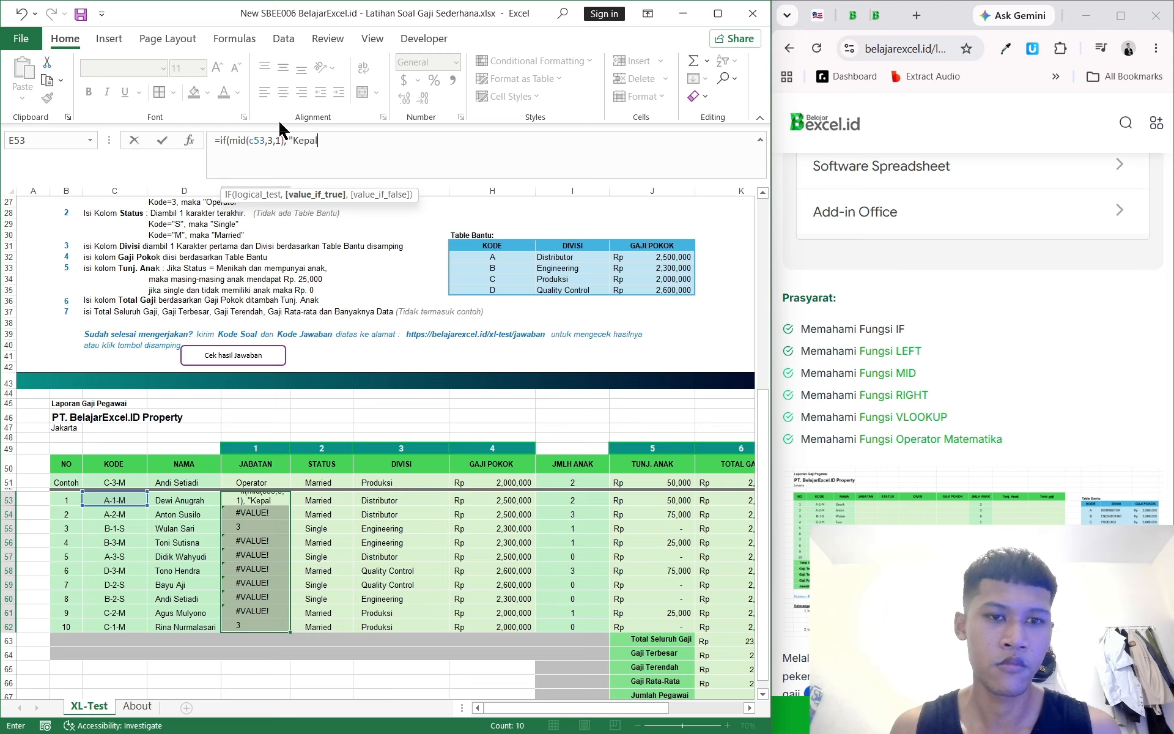
text(a", "S)
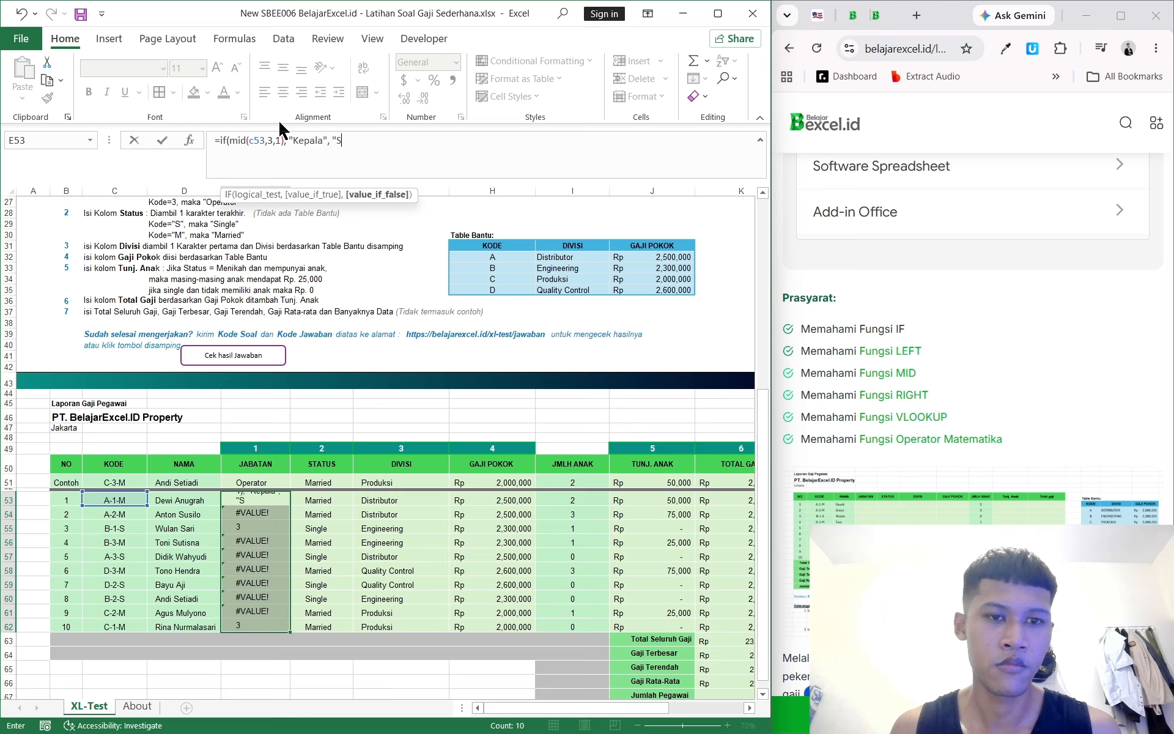
text(taff")))
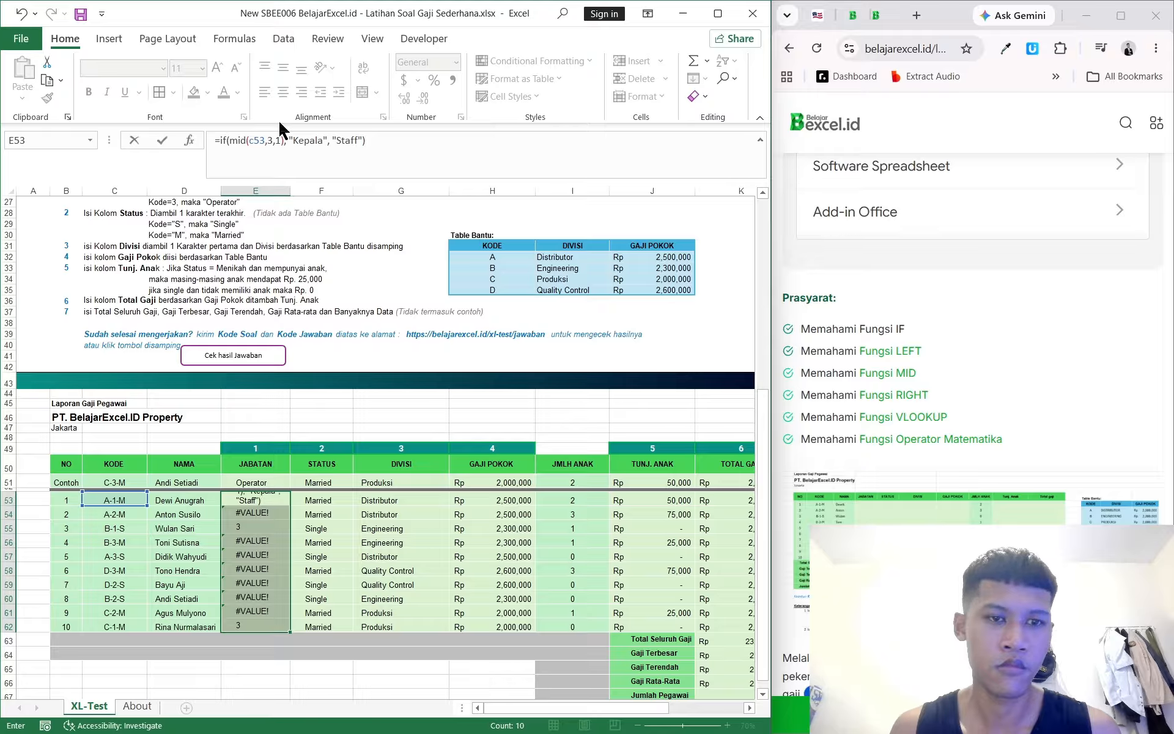
key(BackSpace)
key(BackSpace)
key(Return)
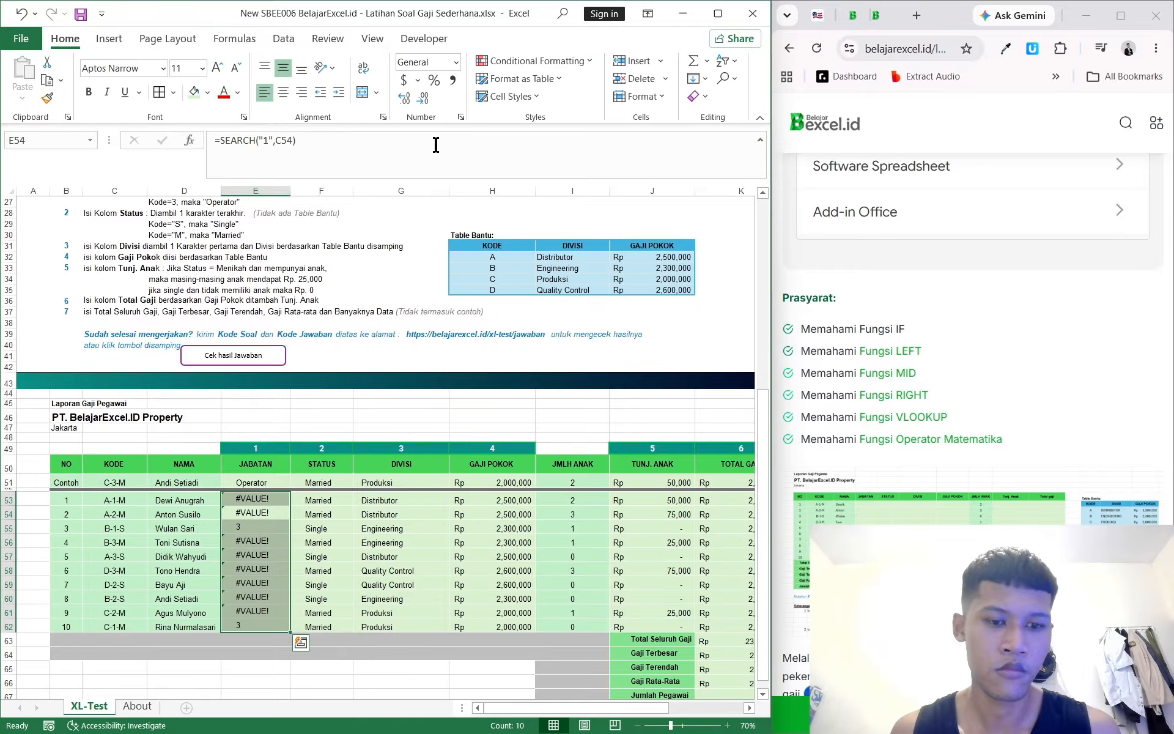
Review the MID arguments of the IF formula in E53 and clear the cell's contents
click(264, 493)
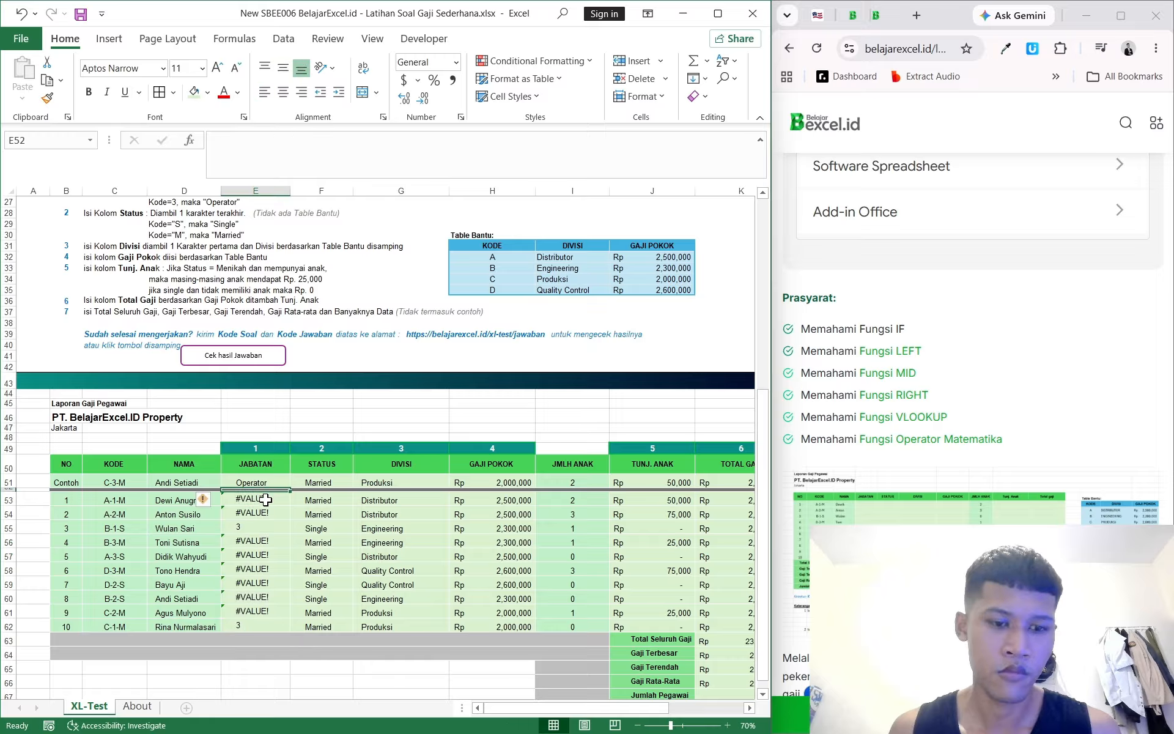
click(288, 140)
click(398, 143)
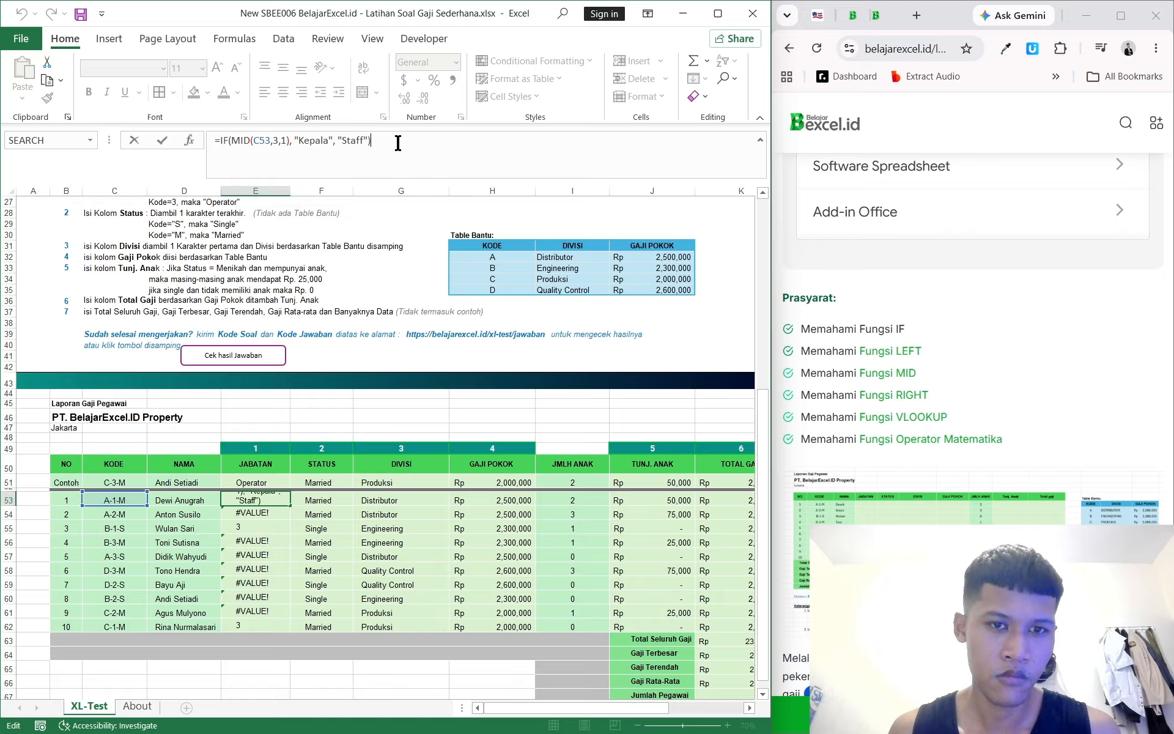
click(296, 140)
text(")
click(285, 140)
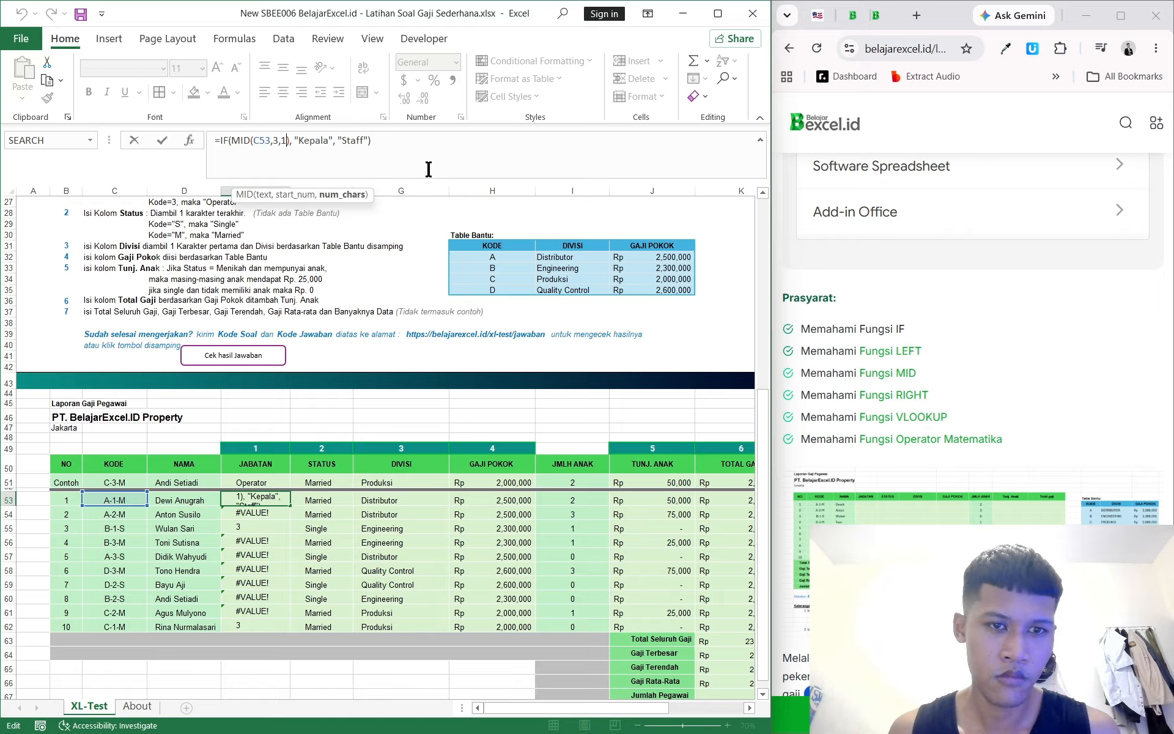
key(Return)
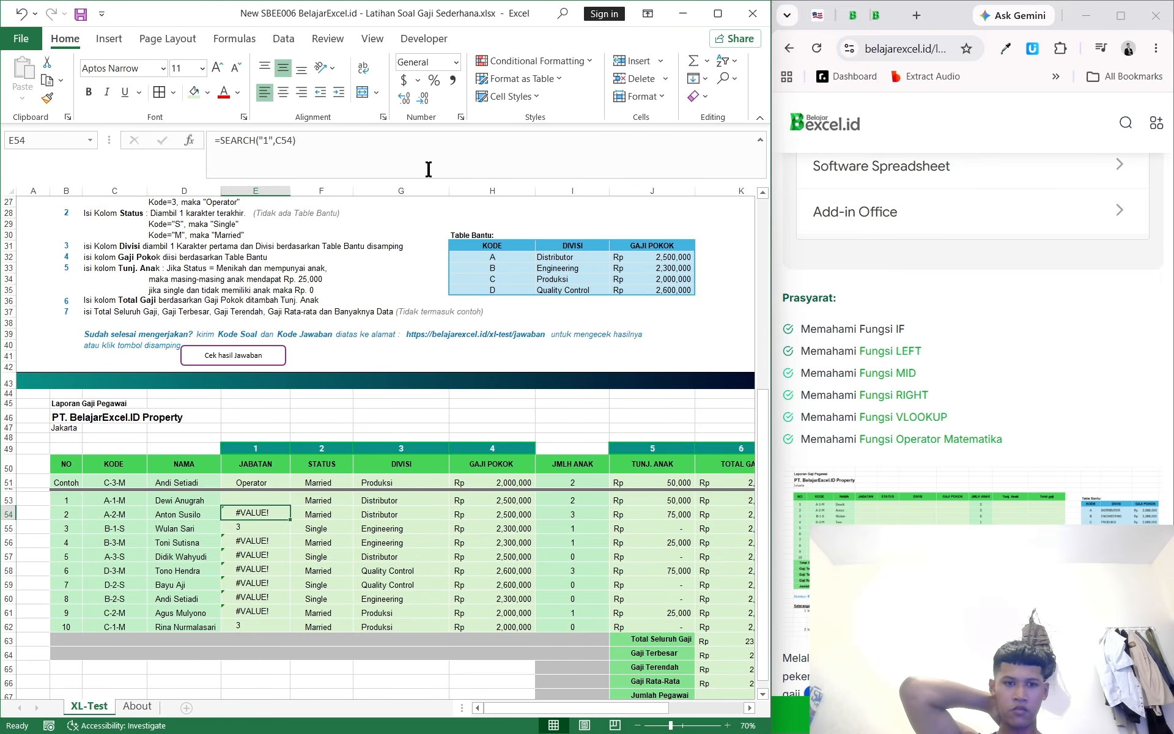
Reread the Jabatan code rules of question 1 in the instructions, starting with the Kode=1 rule in D25
scroll(306, 360, up, 7)
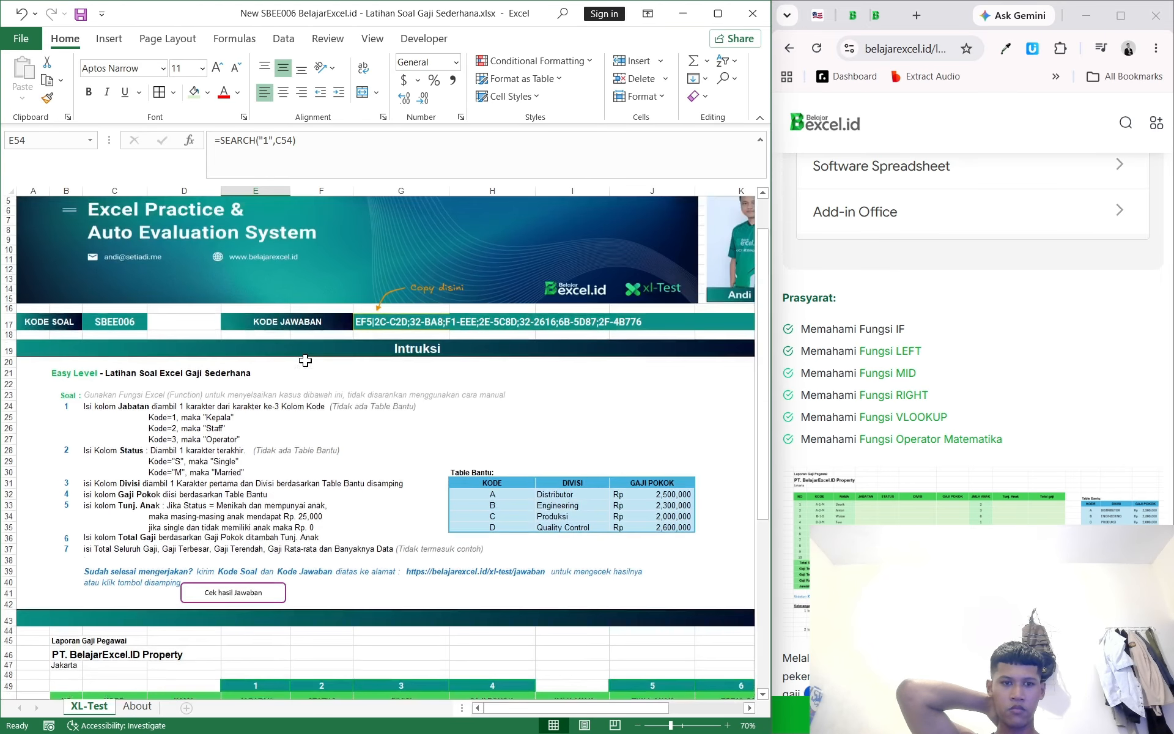
scroll(305, 361, down, 3)
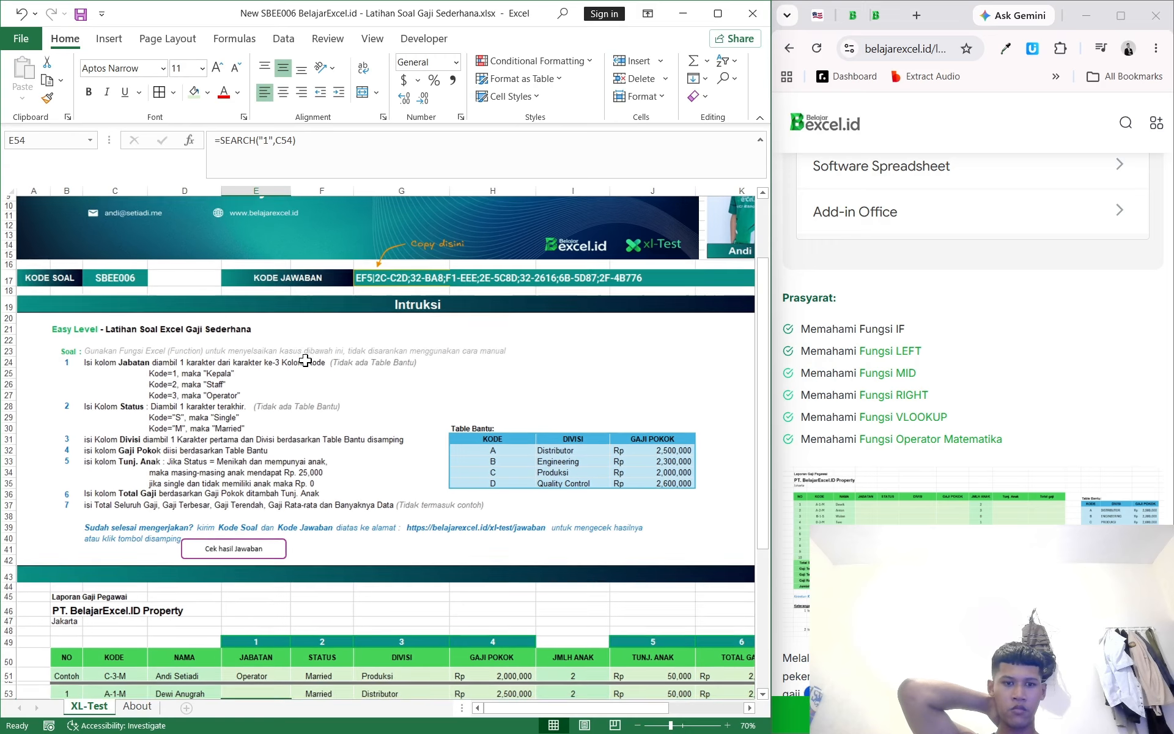
scroll(305, 361, down, 1)
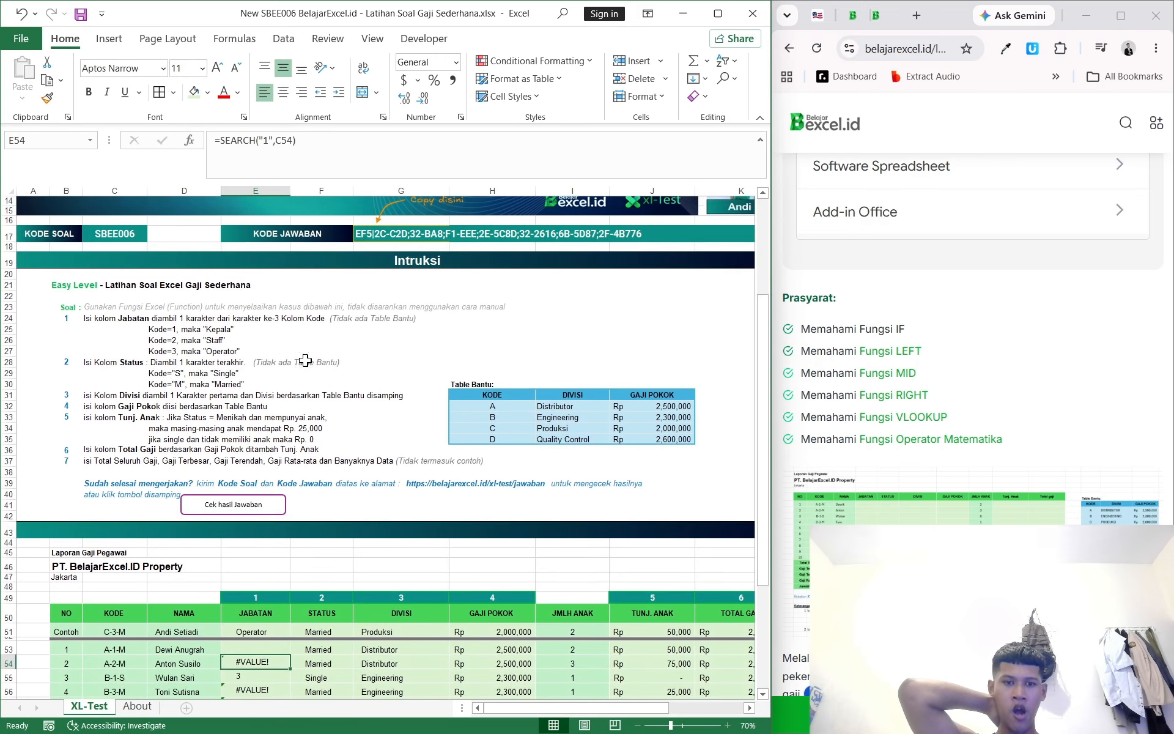
click(208, 331)
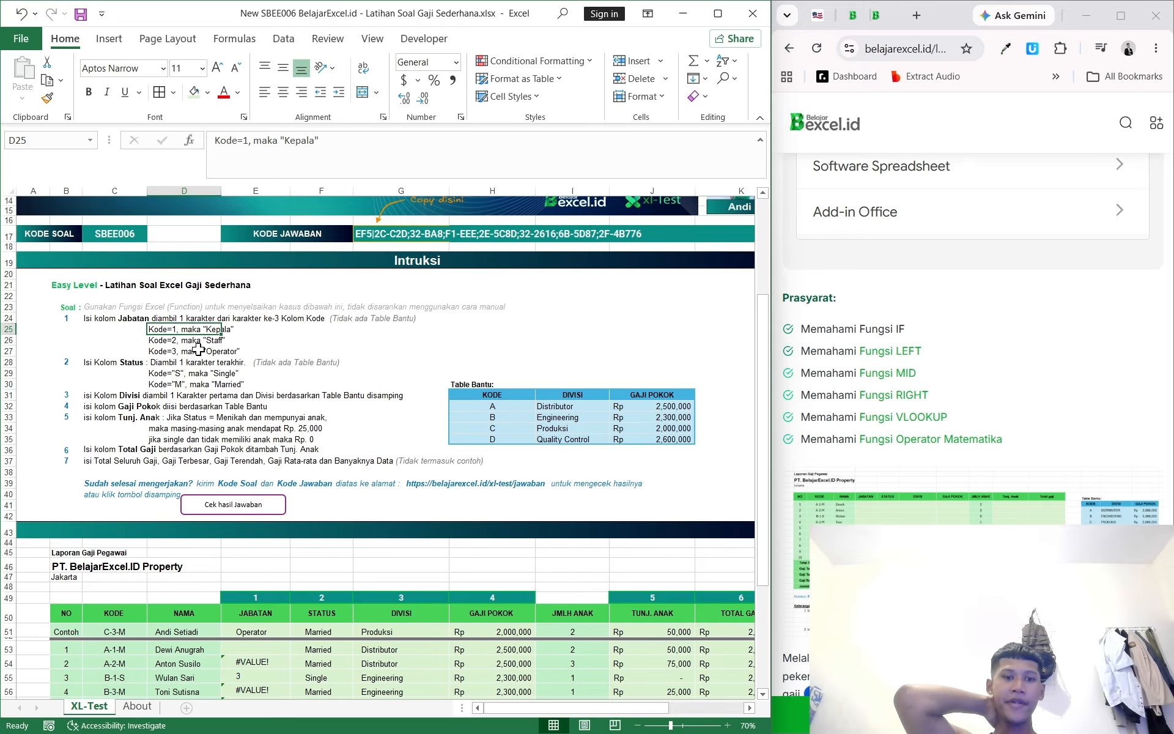
Try to start a new IF formula in the first employee's Jabatan cell, E53
click(288, 311)
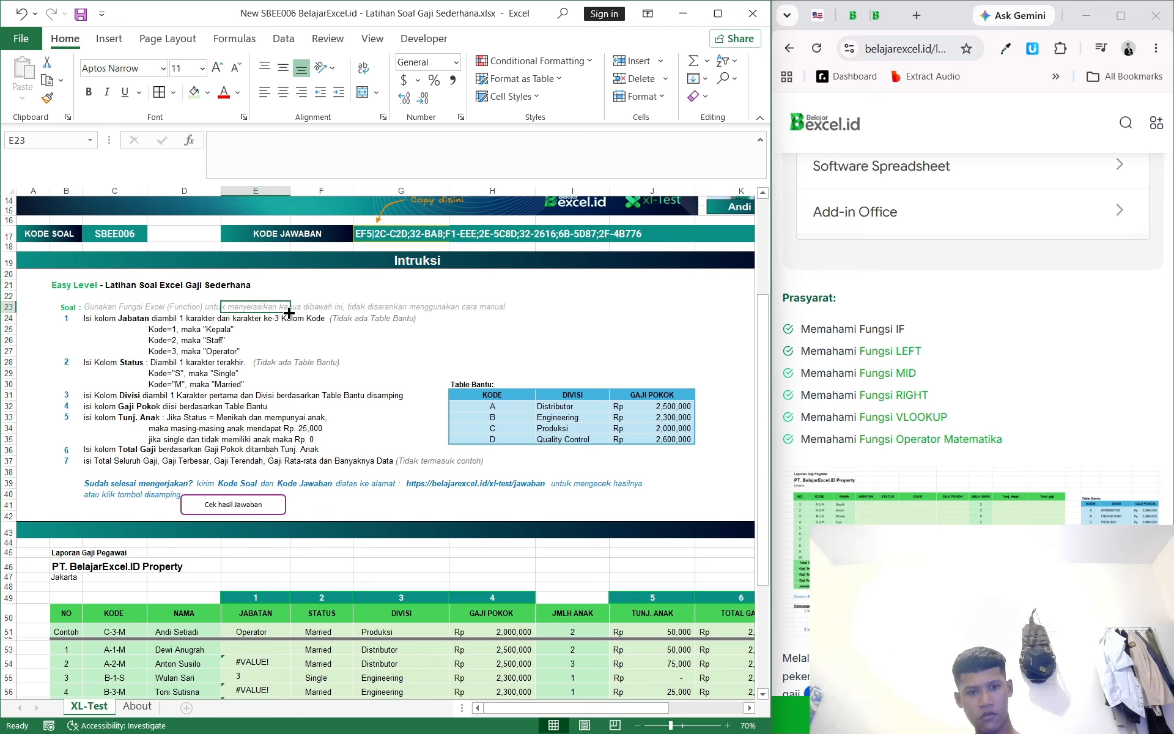
scroll(296, 336, down, 3)
scroll(331, 452, down, 2)
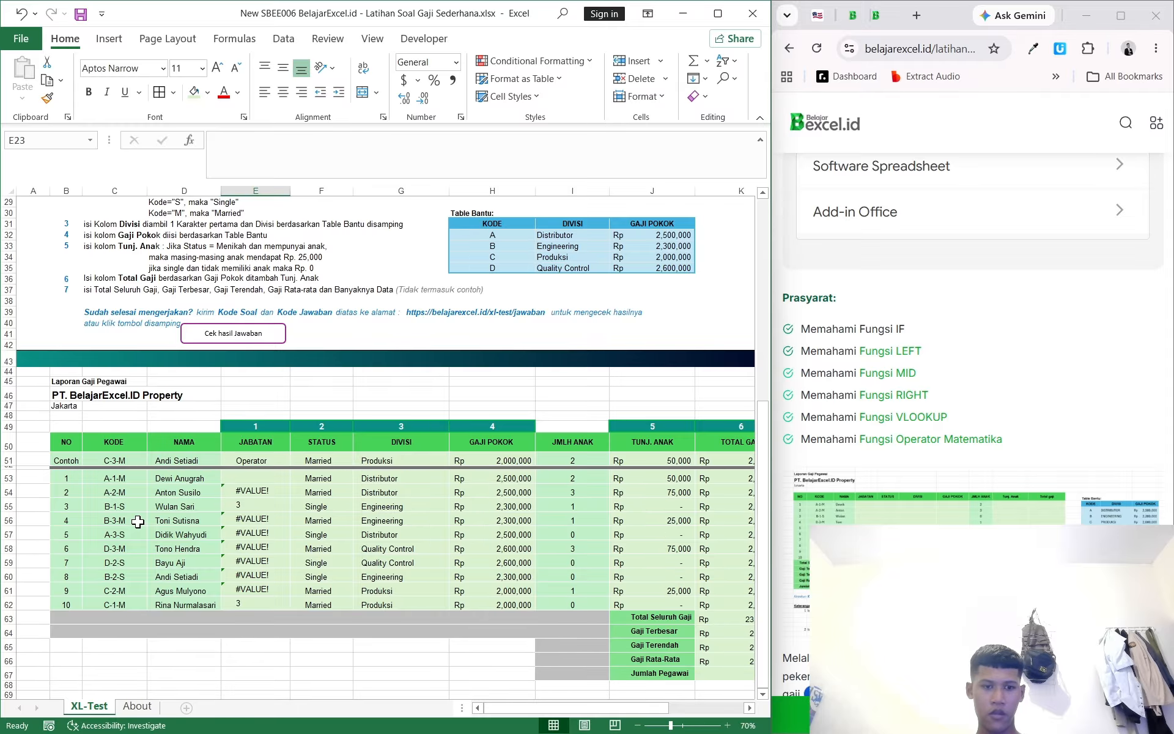
click(256, 477)
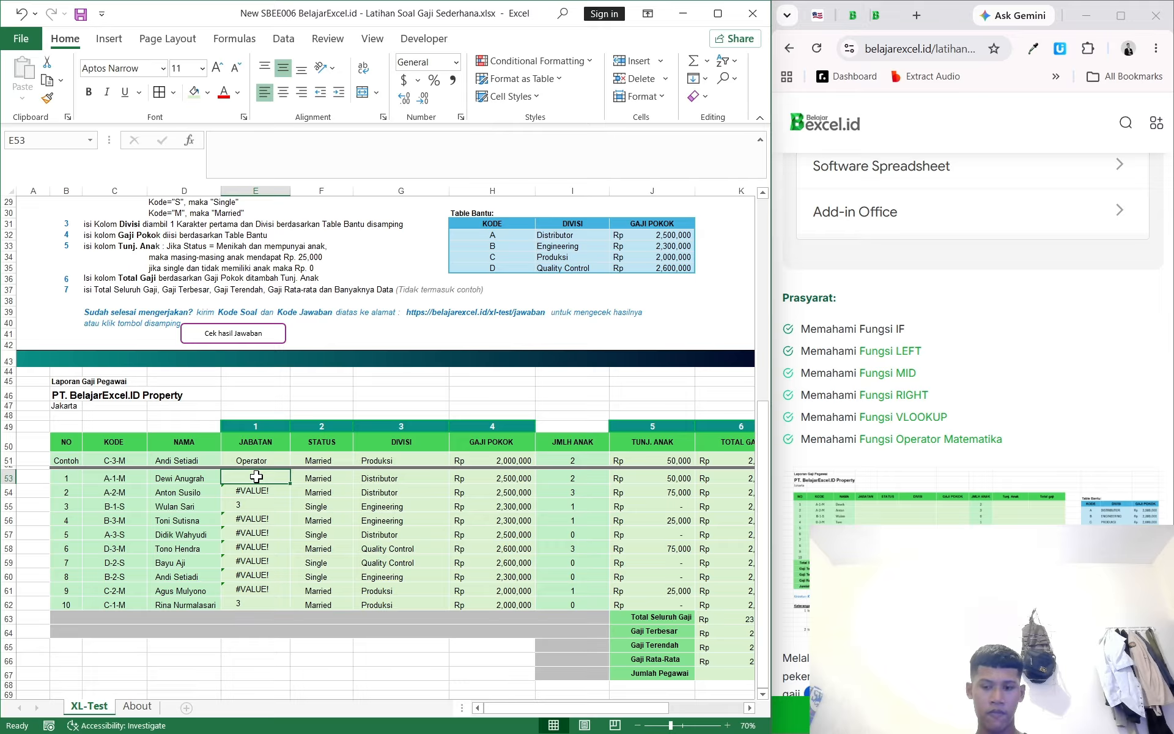
text(=if()
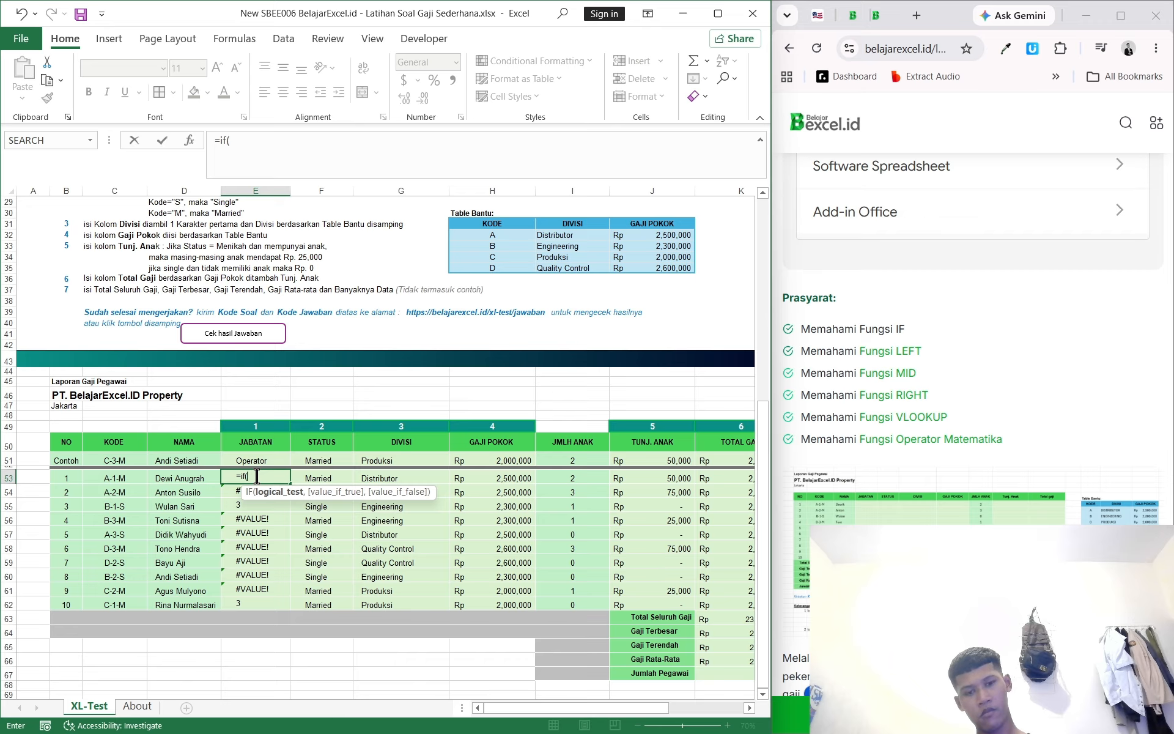
key(Return)
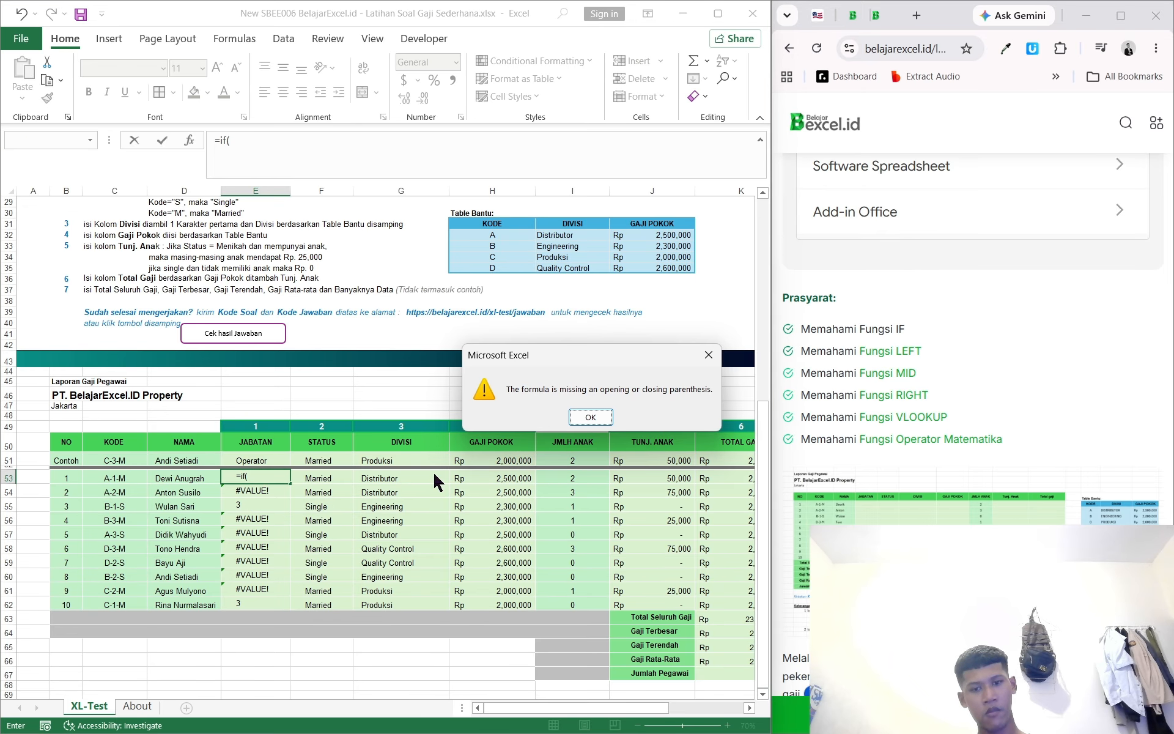
click(582, 418)
key(BackSpace)
key(BackSpace)
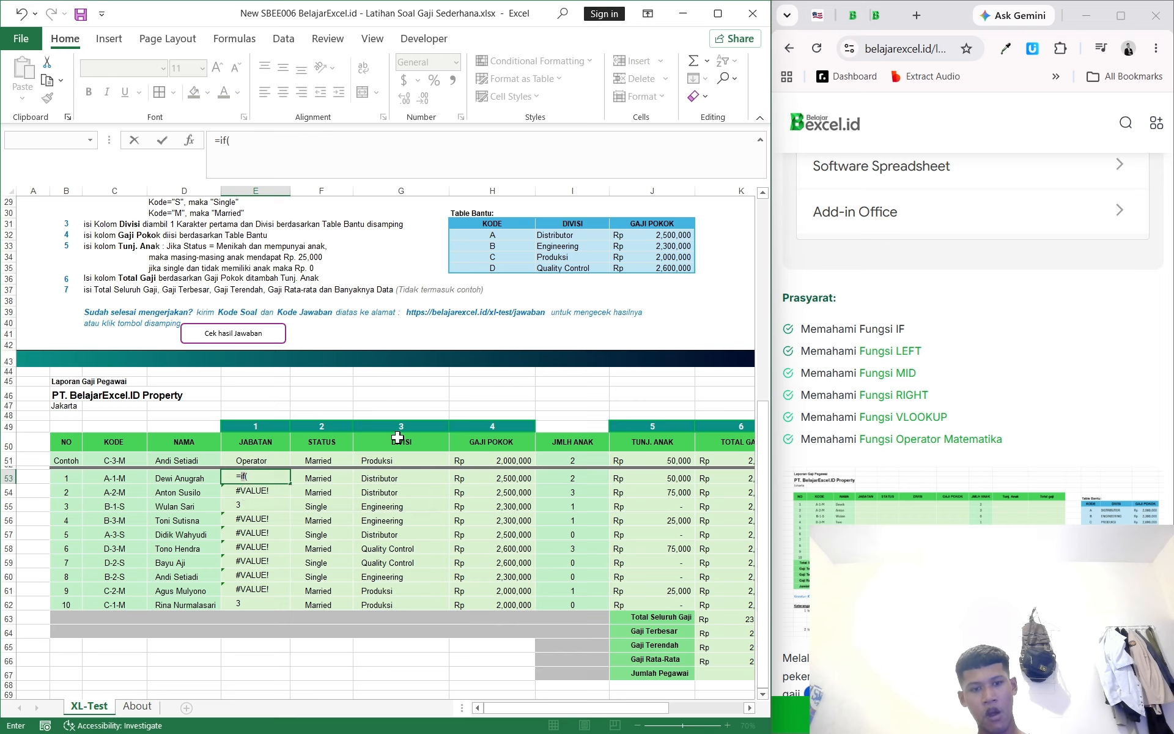
key(Return)
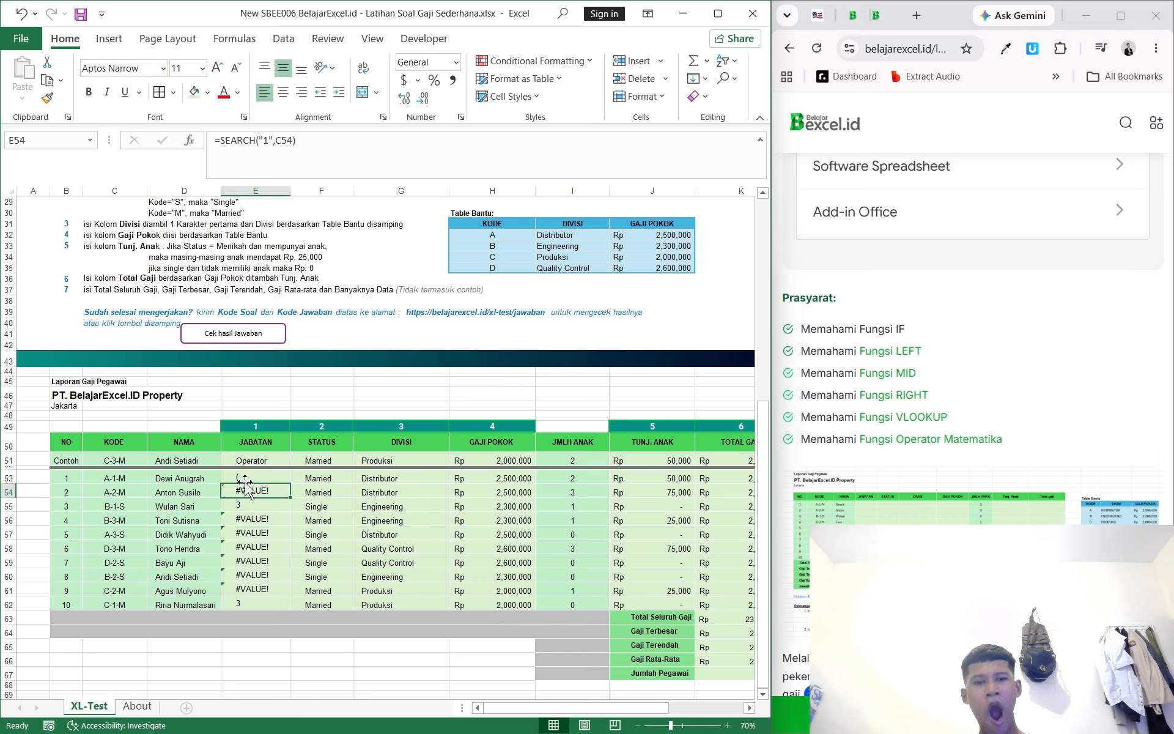
Remove the stray opening parenthesis from the Jabatan cell E53
click(257, 461)
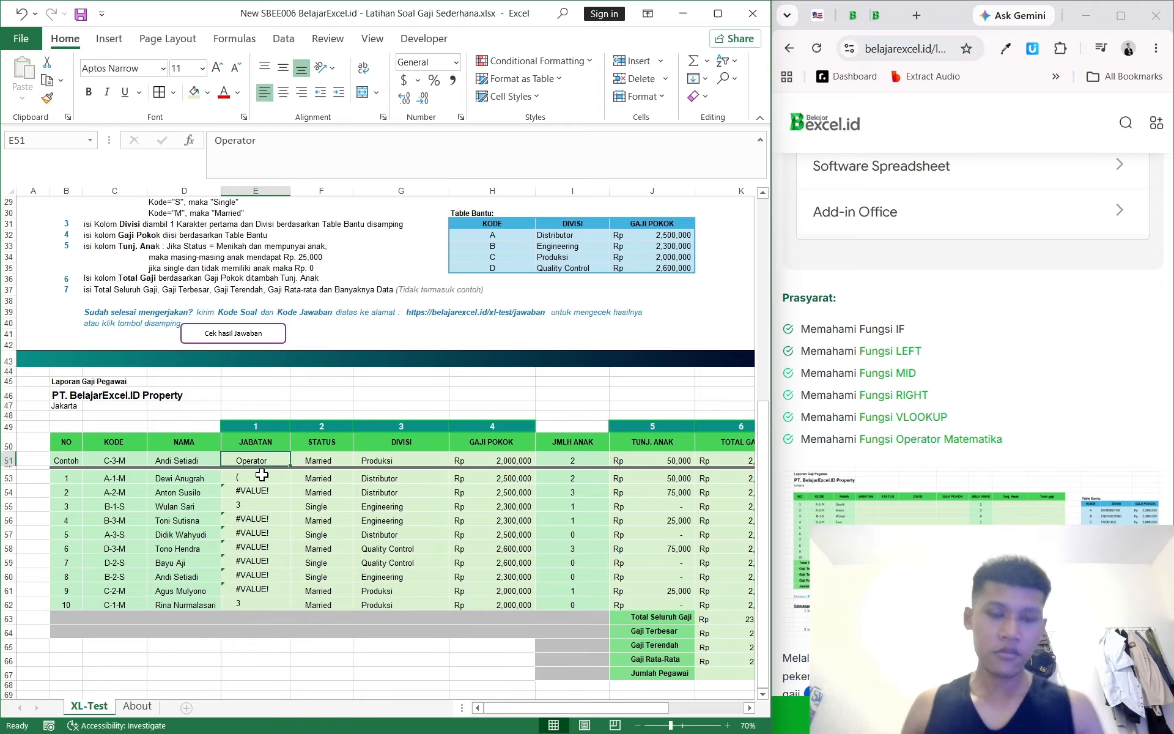
ctrl+scroll(361, 477, up, 1)
ctrl+scroll(354, 472, up, 1)
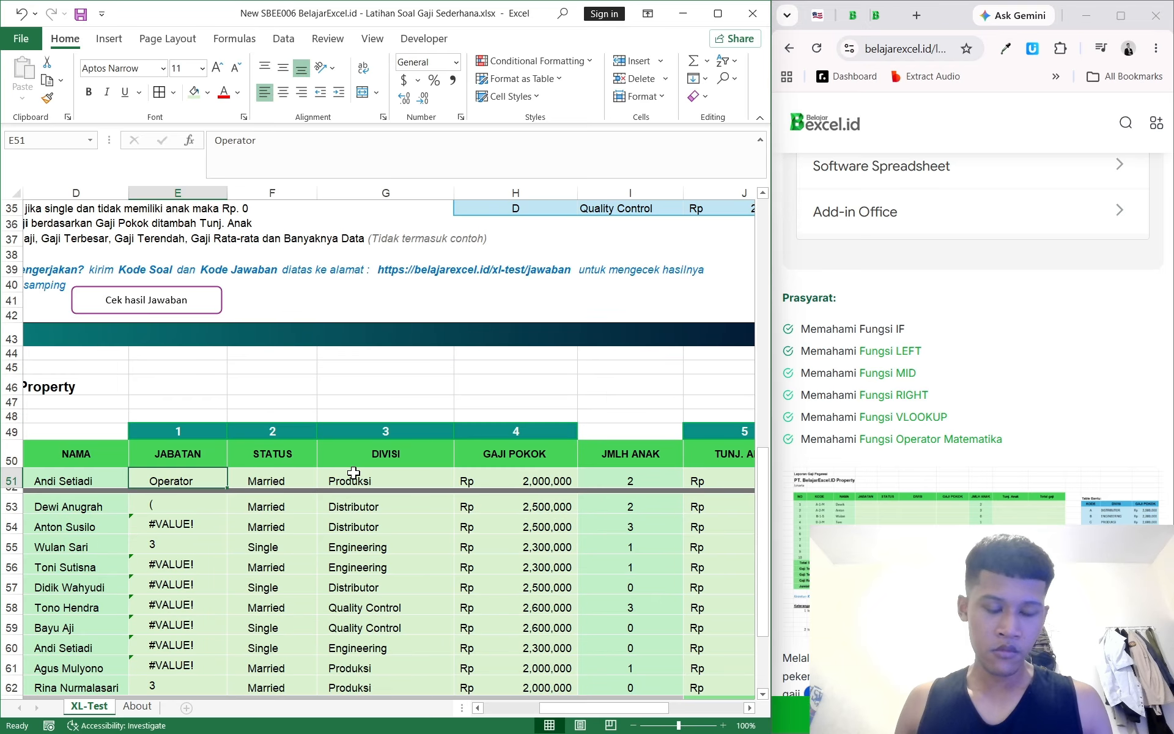
click(200, 506)
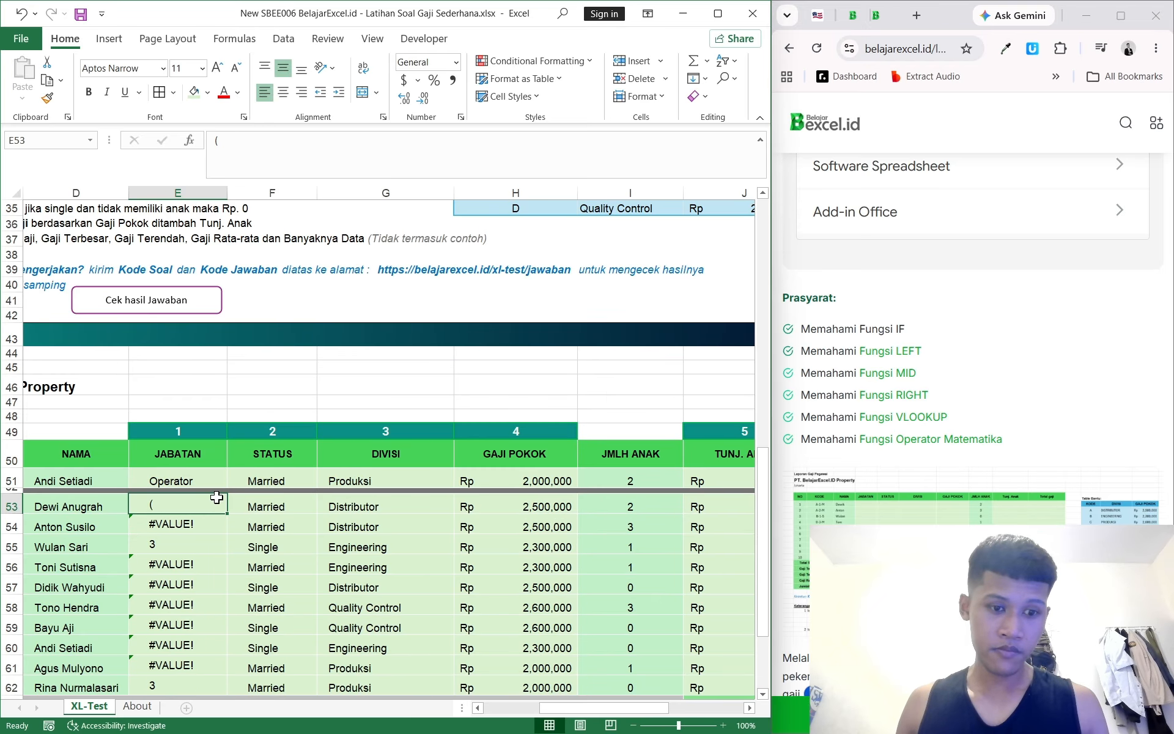
scroll(216, 497, left, 3)
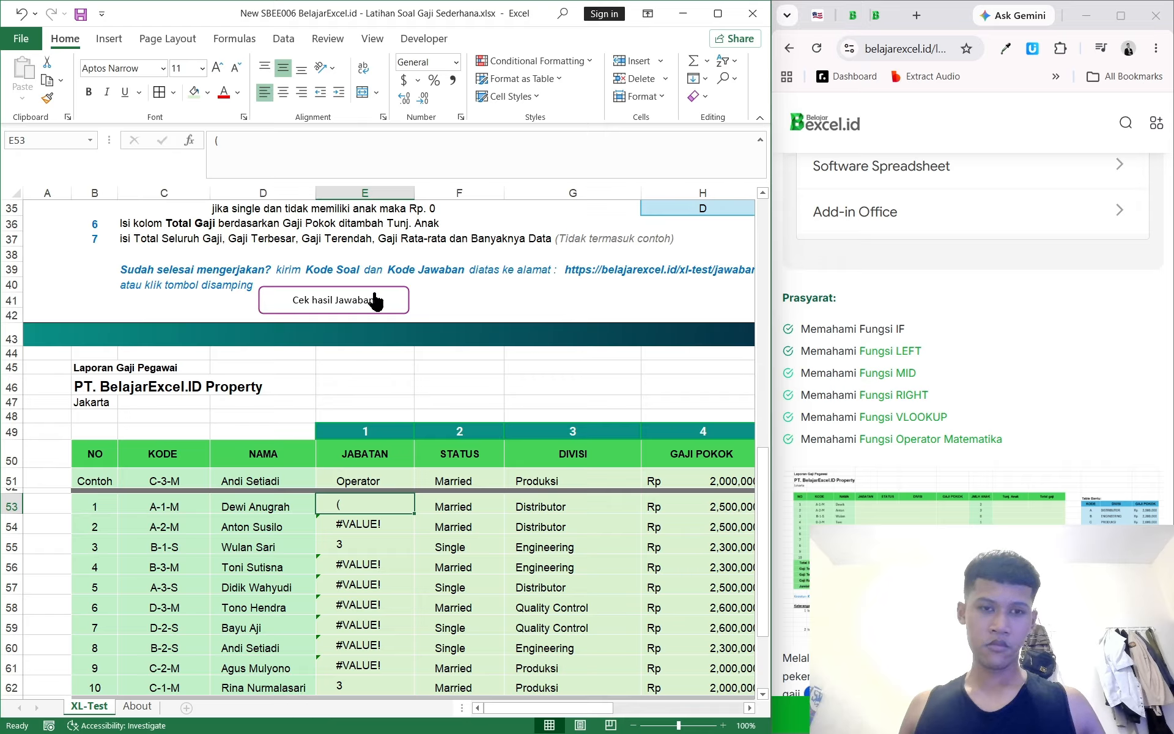
click(386, 151)
key(BackSpace)
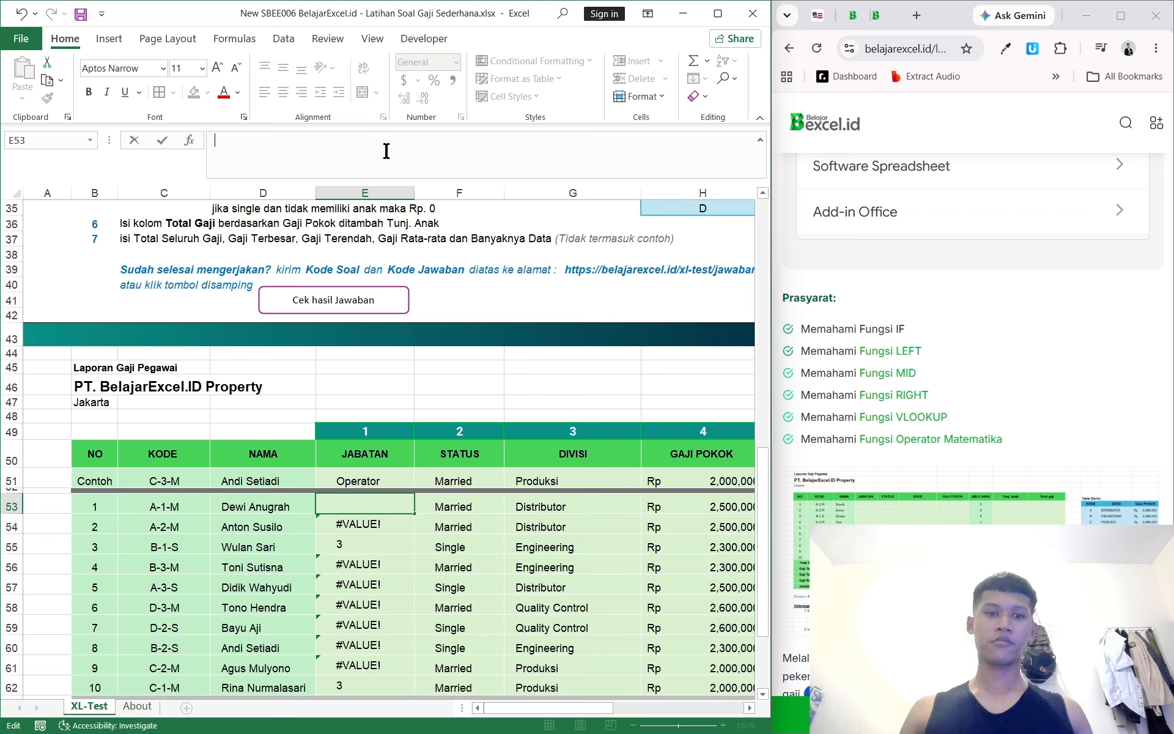
Begin an IF formula in E53 and reread the Jabatan code rules of question 1 in the instructions
text(=)
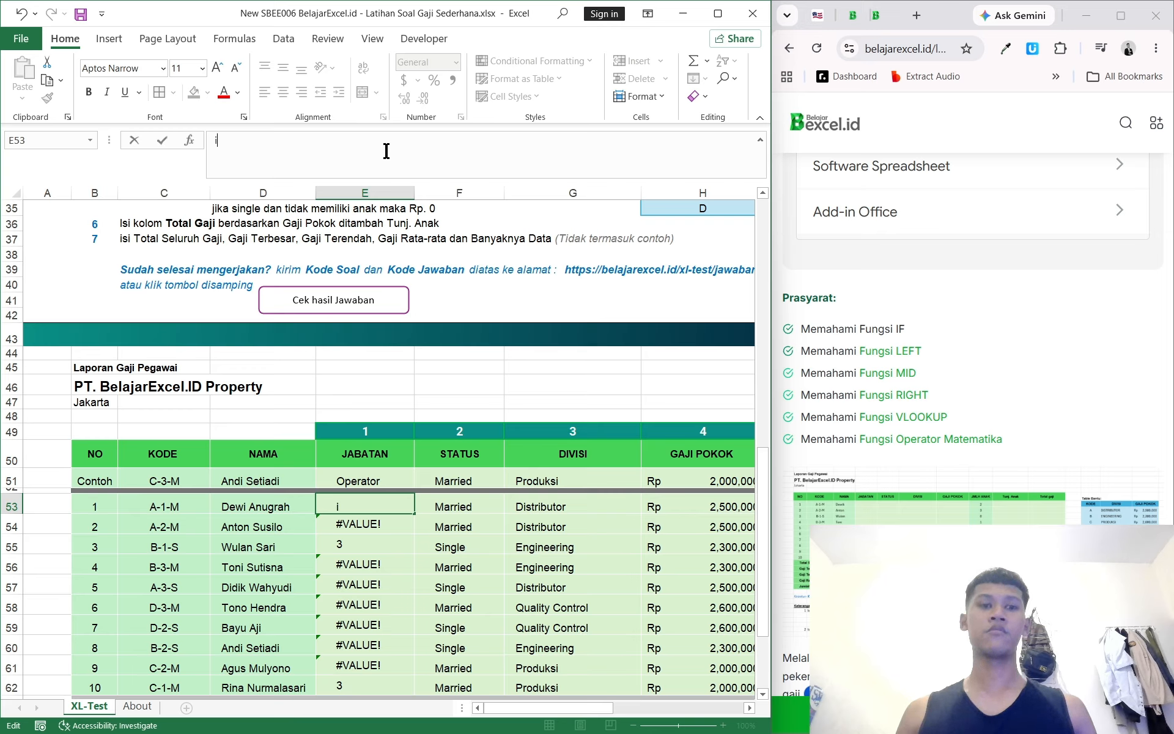
text(if()
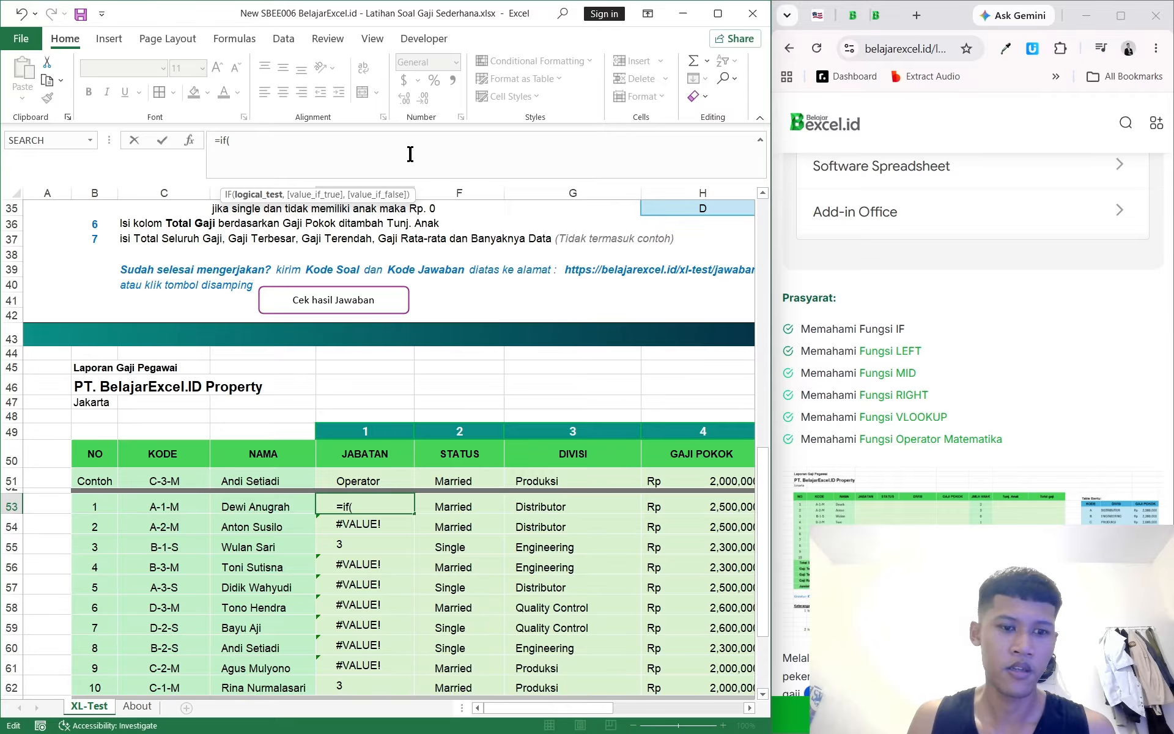
scroll(393, 438, up, 7)
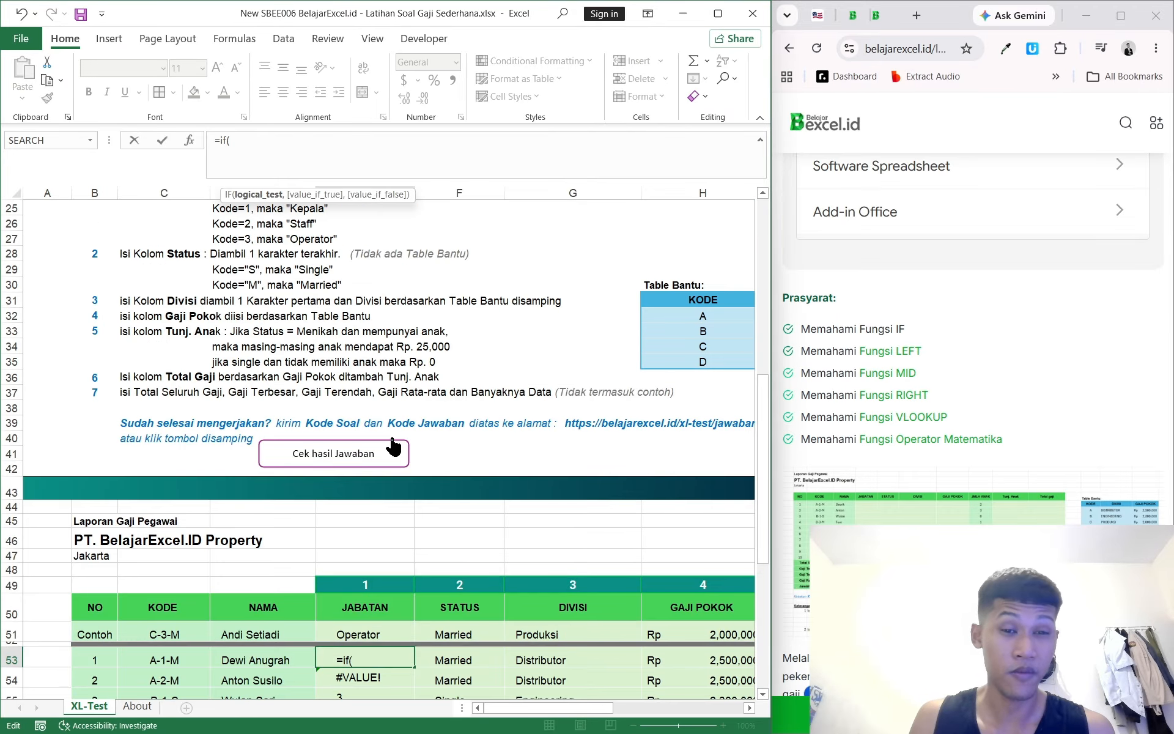
scroll(481, 390, up, 1)
scroll(481, 390, down, 1)
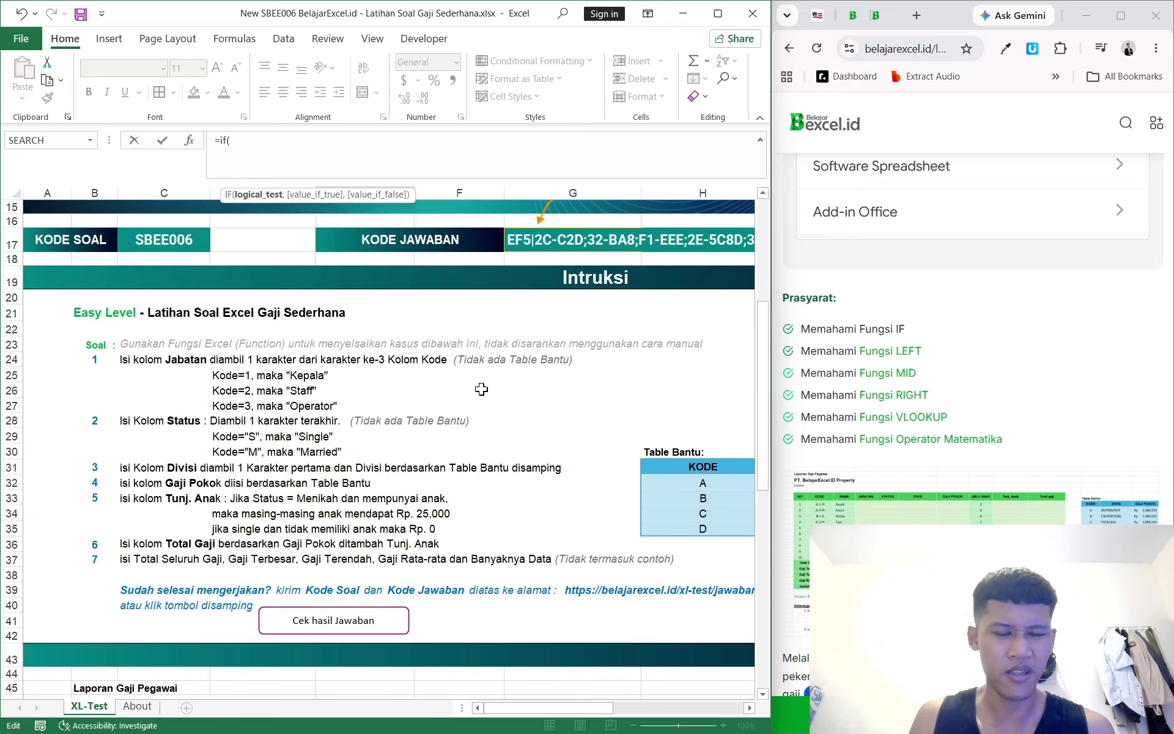
scroll(482, 389, down, 2)
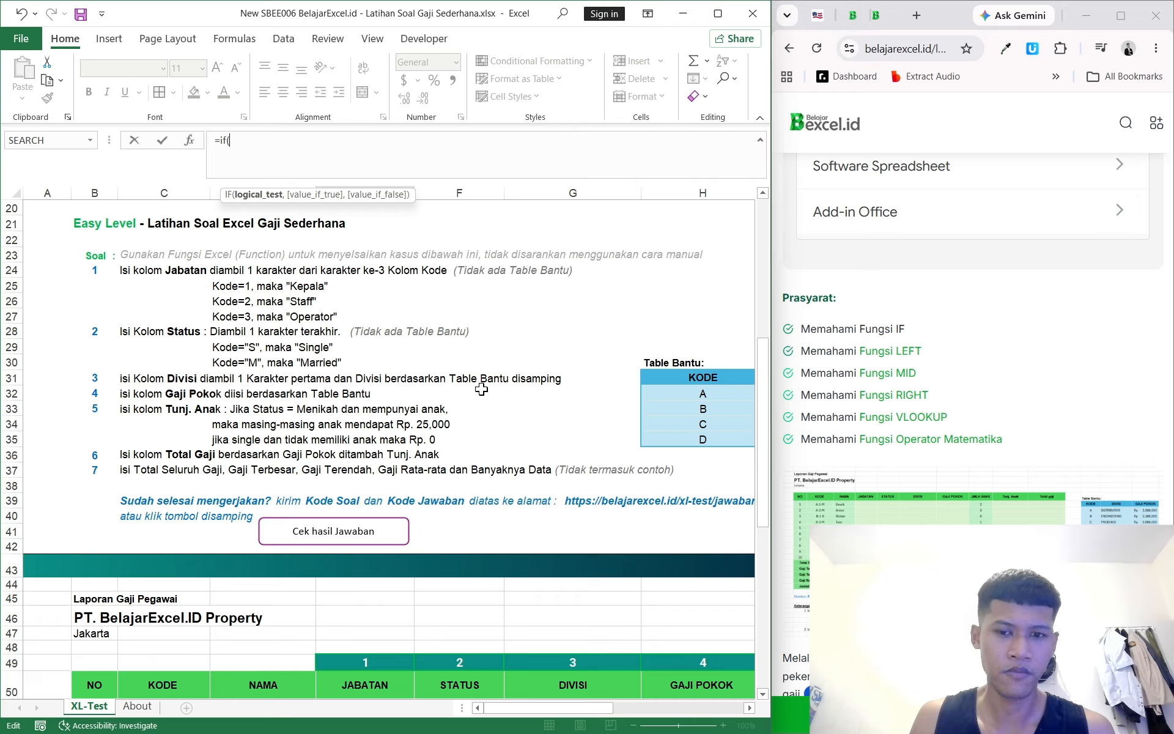
scroll(481, 390, down, 18)
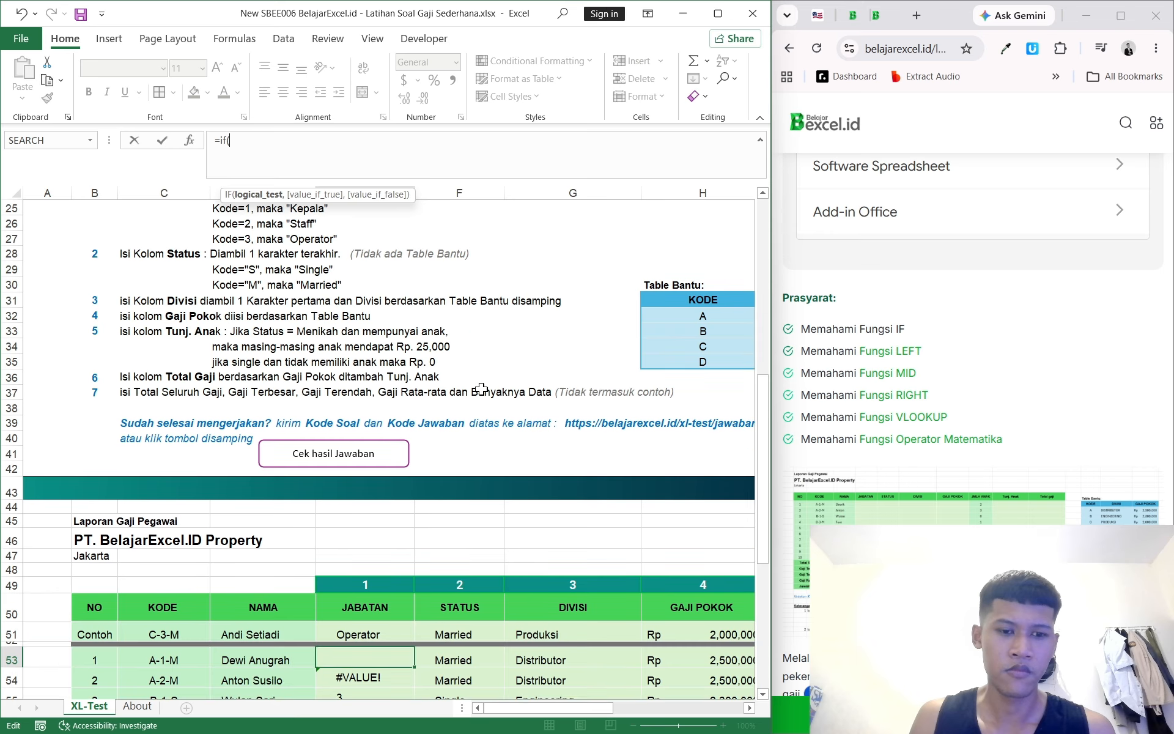
Look over the About sheet, return to XL-Test and strip the inserted sheet reference from the IF formula in E53
click(137, 705)
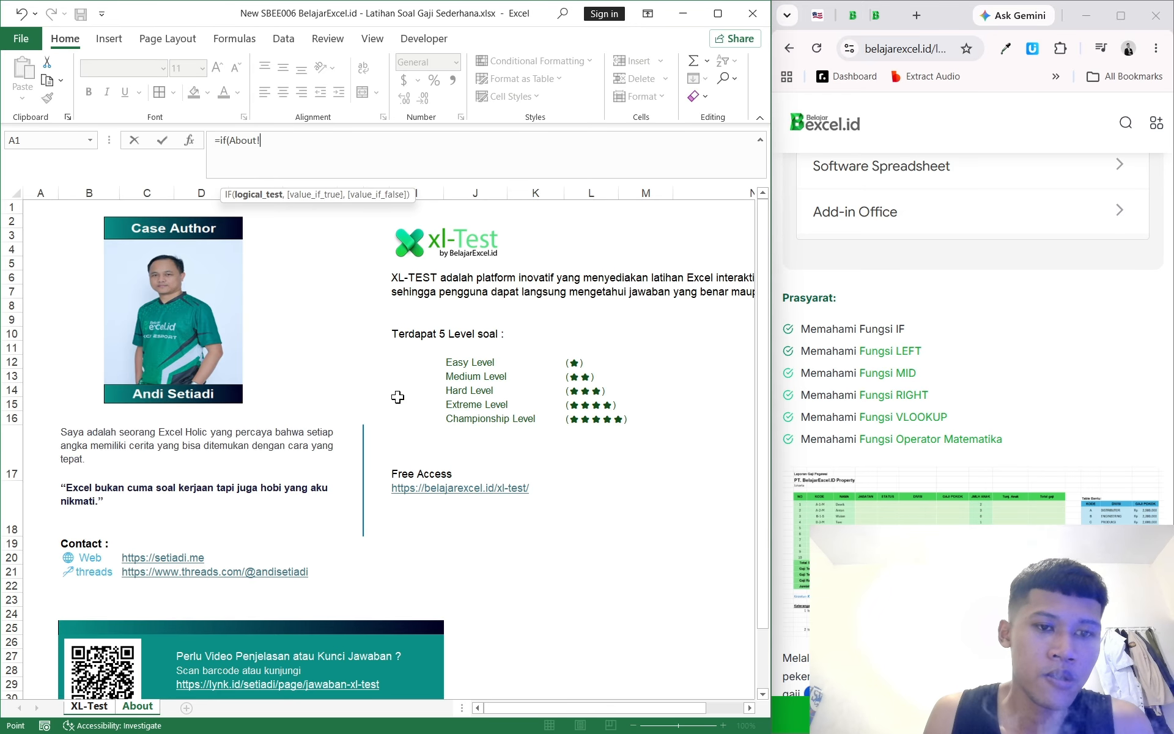
scroll(415, 397, down, 5)
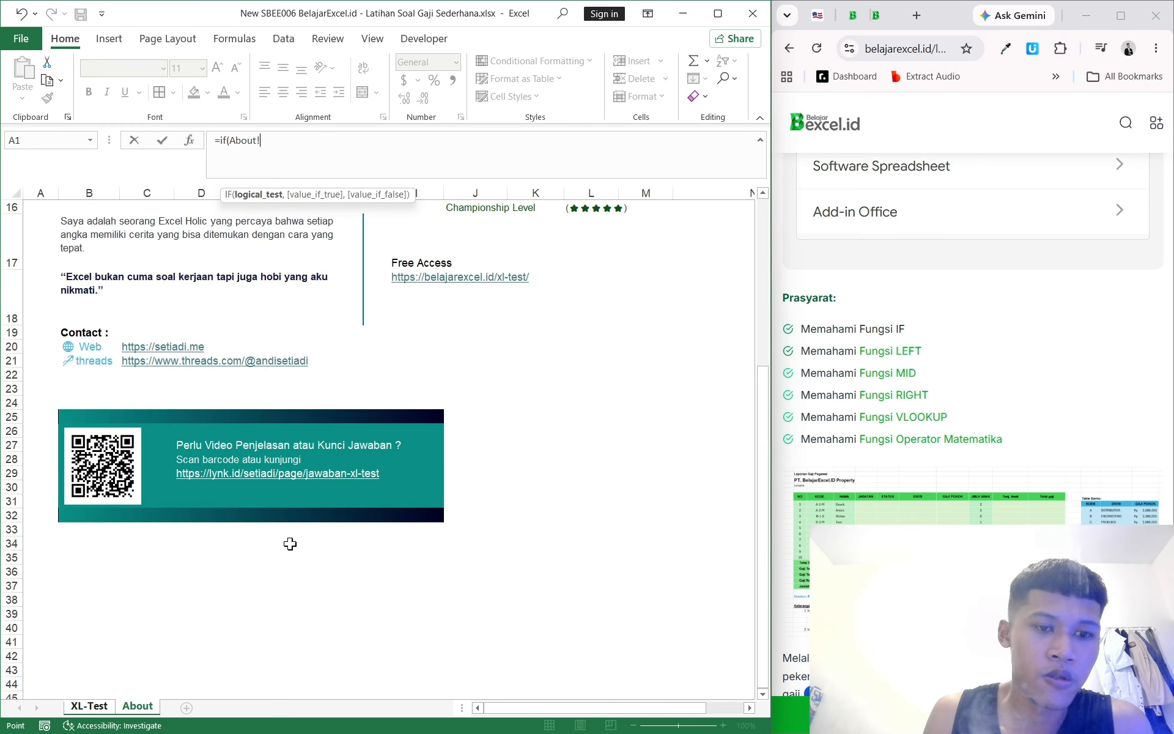
click(98, 708)
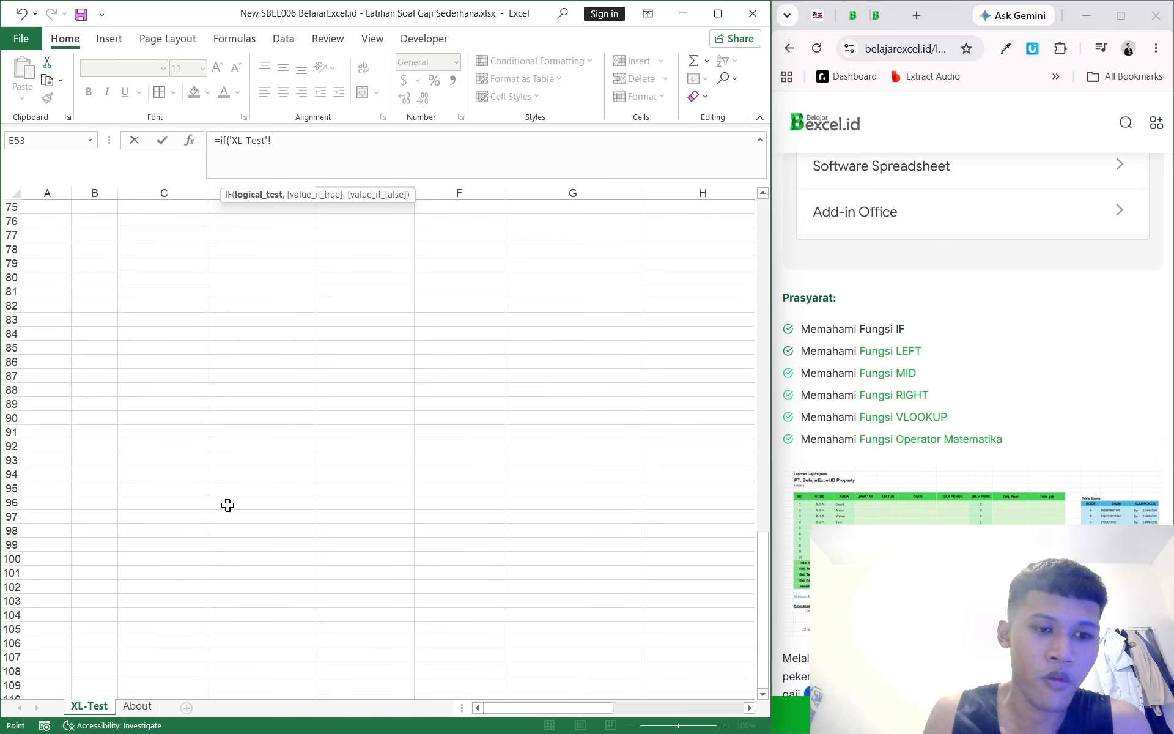
scroll(226, 504, up, 10)
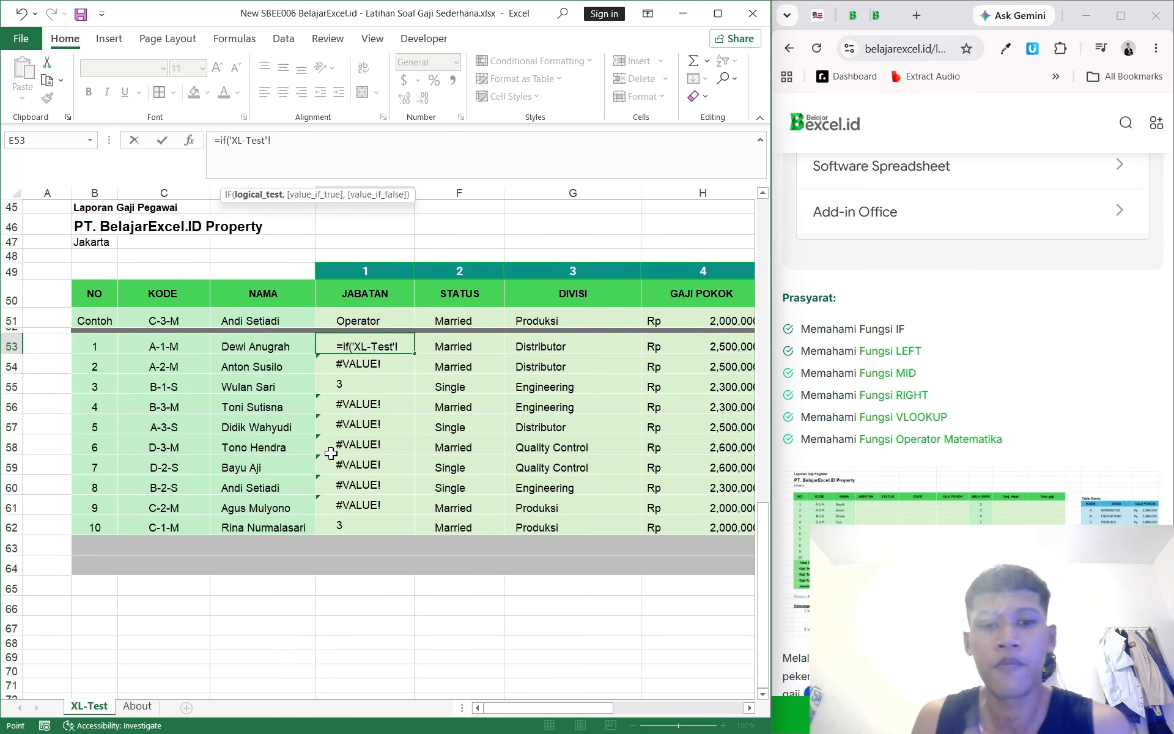
scroll(332, 453, up, 2)
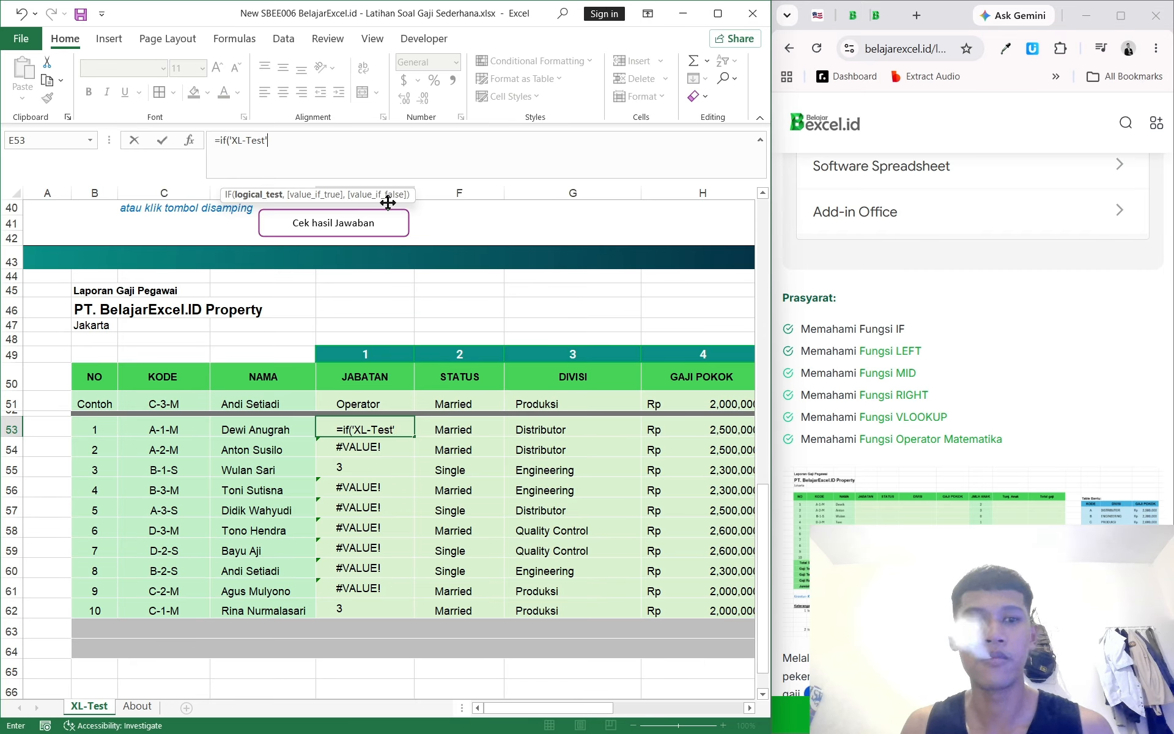
key(BackSpace)
key(BackSpace)
key(BackSpace)
key(BackSpace)
key(BackSpace)
key(BackSpace)
key(BackSpace)
key(BackSpace)
key(BackSpace)
key(BackSpace)
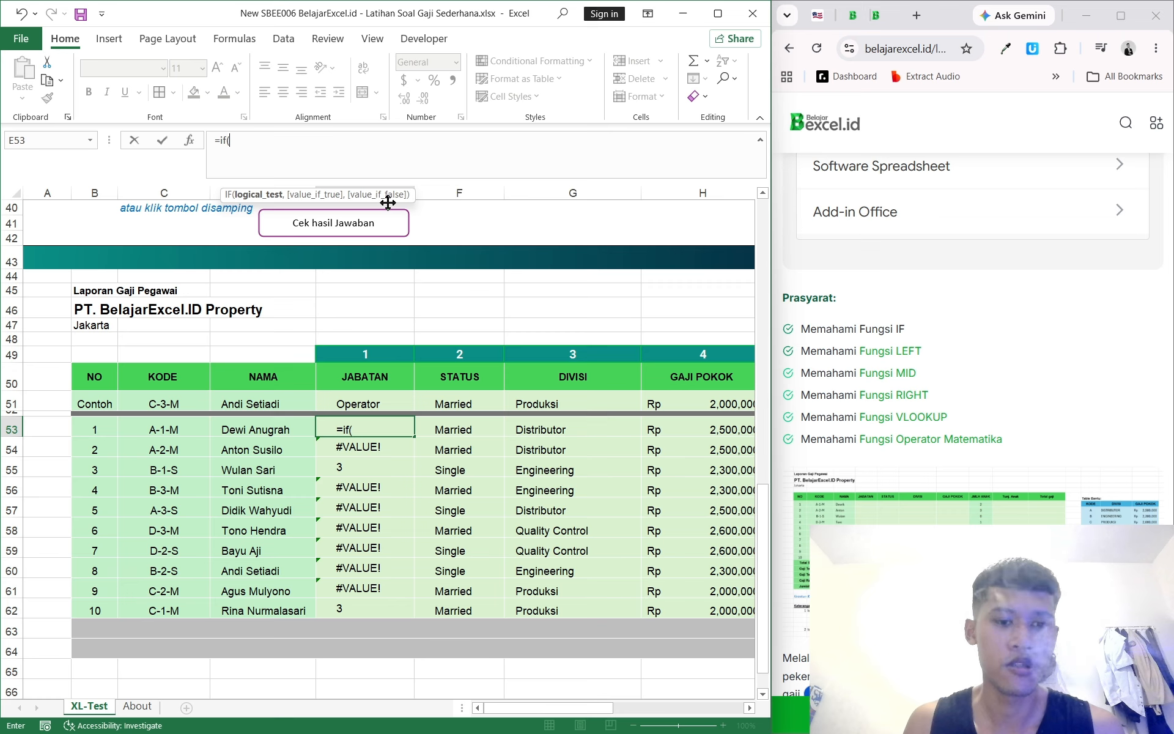
Try nesting MID on C53 inside the IF formula in E53 and clear the cell's contents
text(mid()
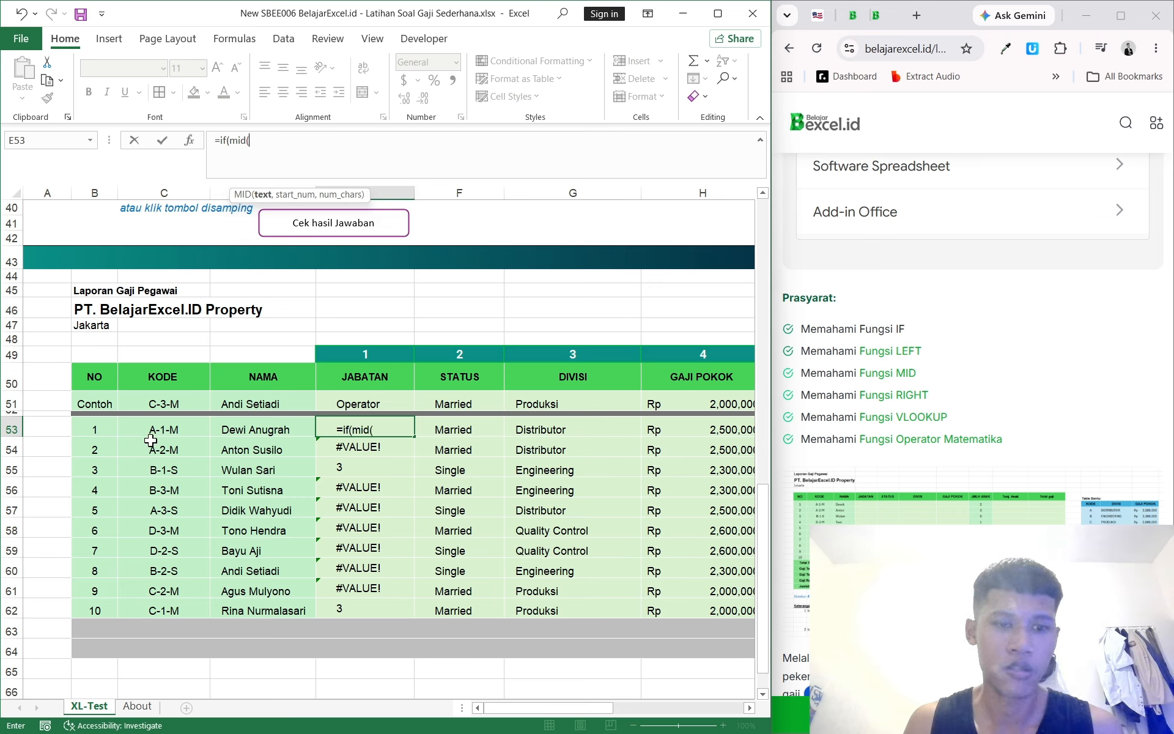
click(184, 434)
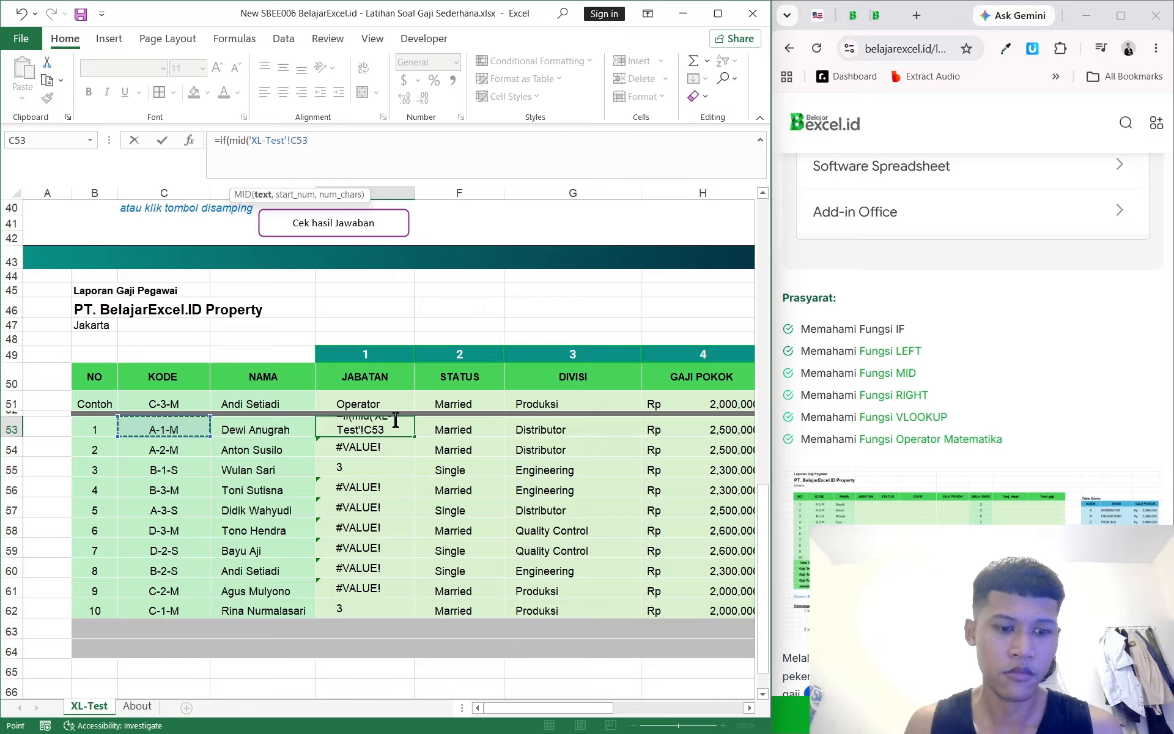
key(BackSpace)
key(BackSpace)
key(BackSpace)
key(BackSpace)
key(BackSpace)
key(BackSpace)
key(BackSpace)
key(BackSpace)
key(BackSpace)
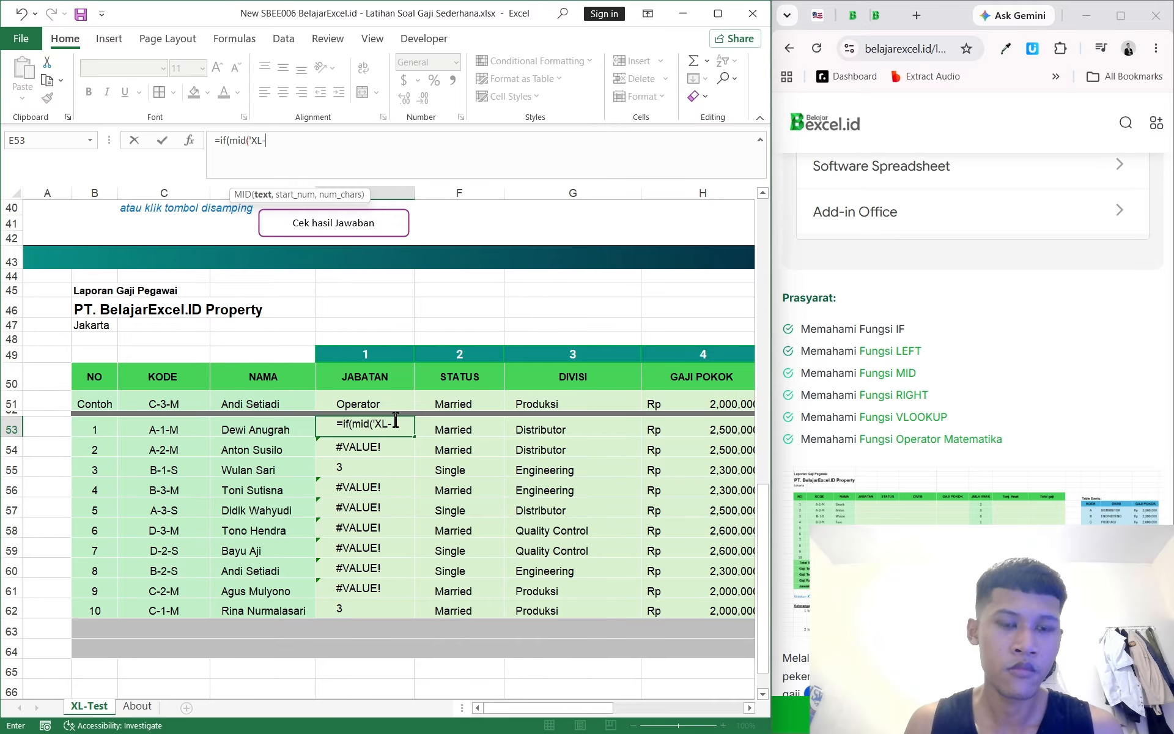
key(BackSpace)
key(BackSpace)
key(BackSpace)
key(BackSpace)
key(BackSpace)
key(BackSpace)
key(BackSpace)
key(BackSpace)
key(BackSpace)
key(BackSpace)
key(BackSpace)
key(BackSpace)
key(Return)
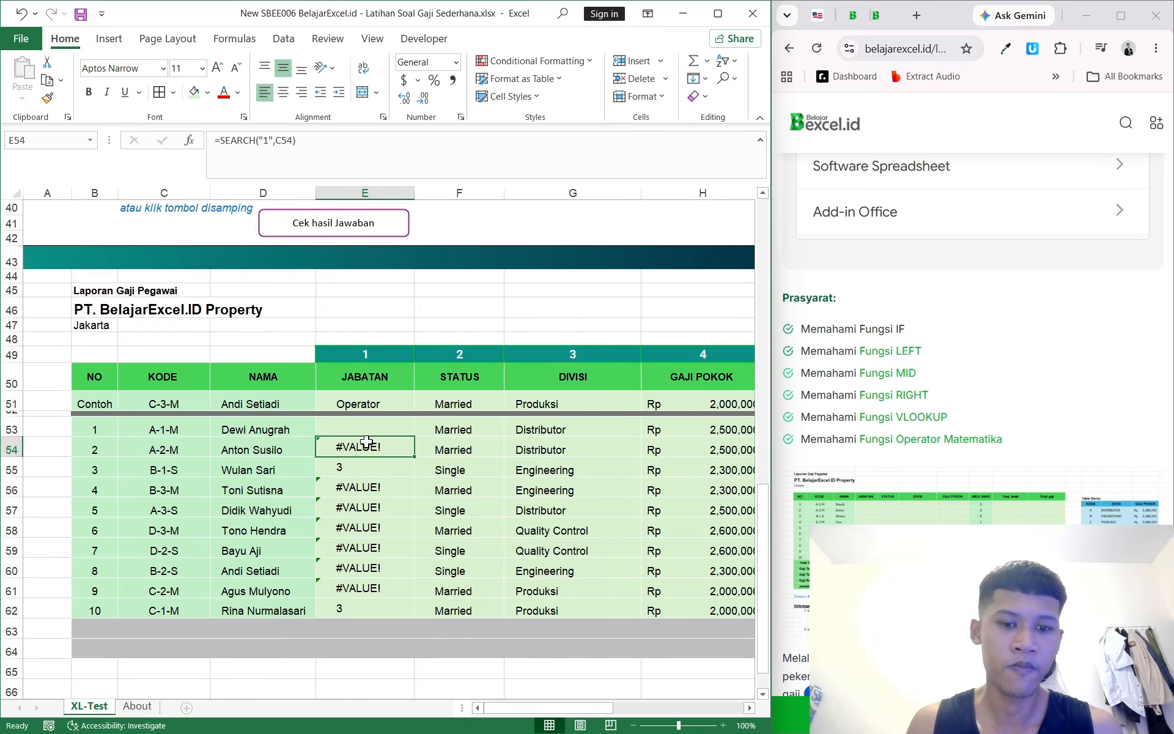
click(366, 426)
text(=)
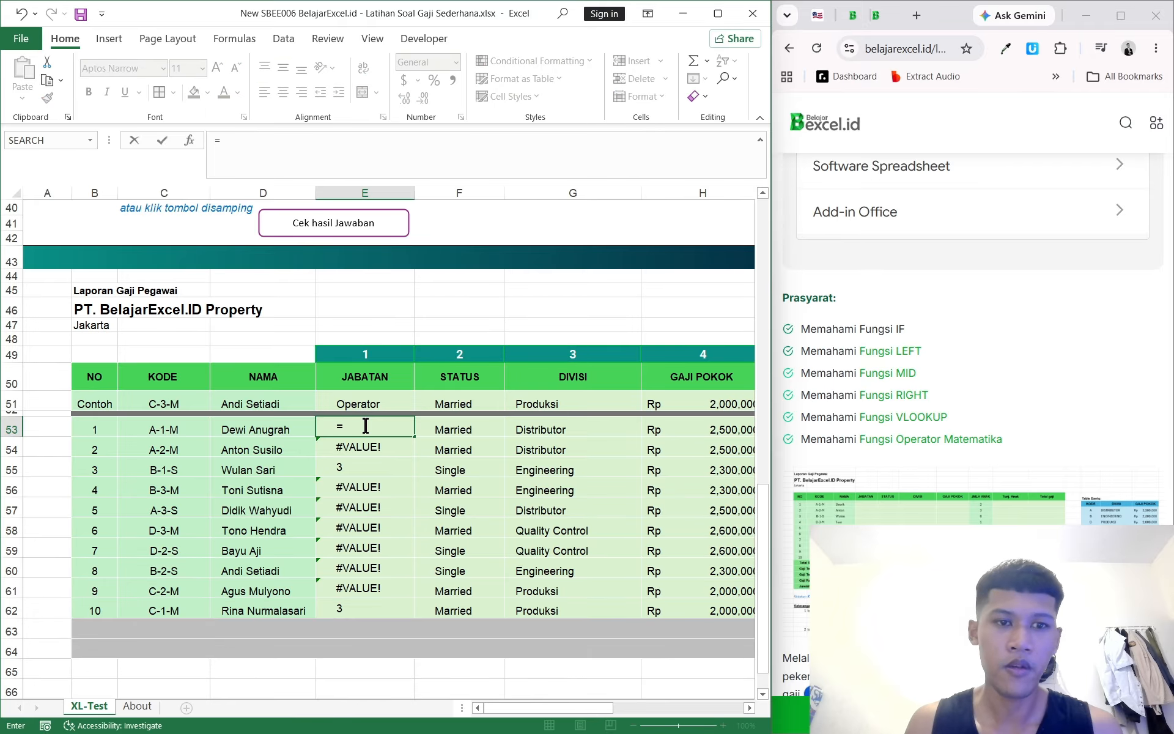
text(if()
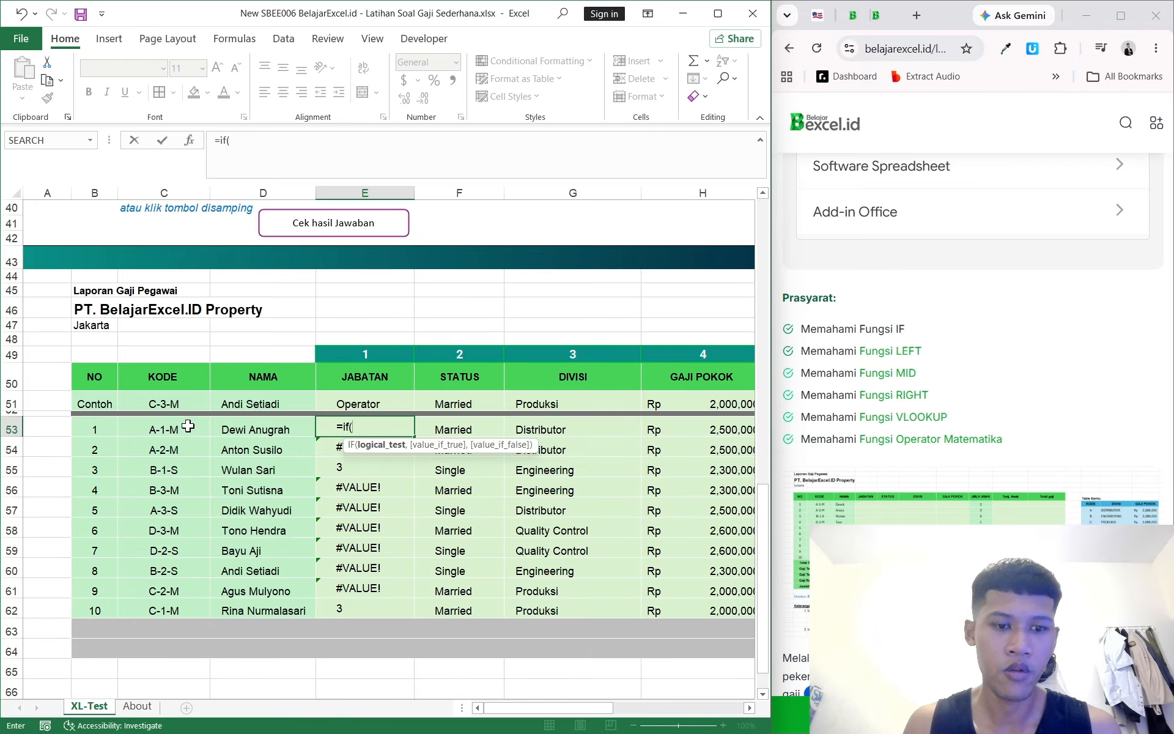
click(182, 422)
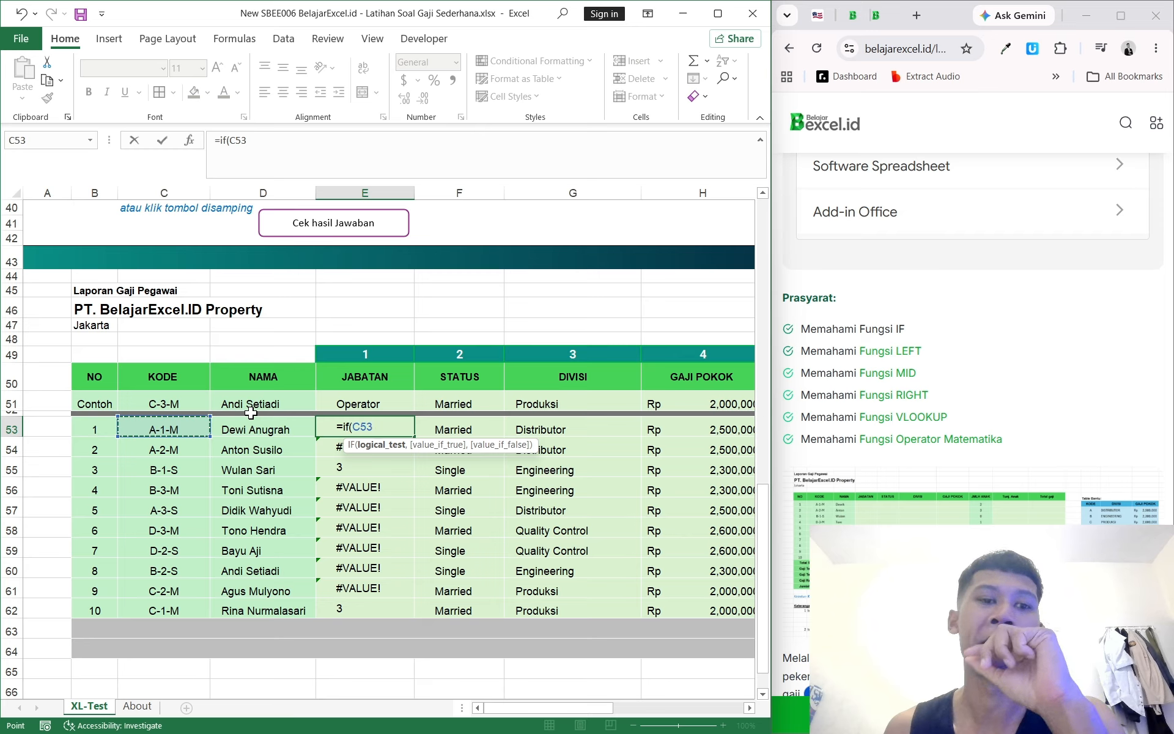
key(BackSpace)
key(BackSpace)
key(BackSpace)
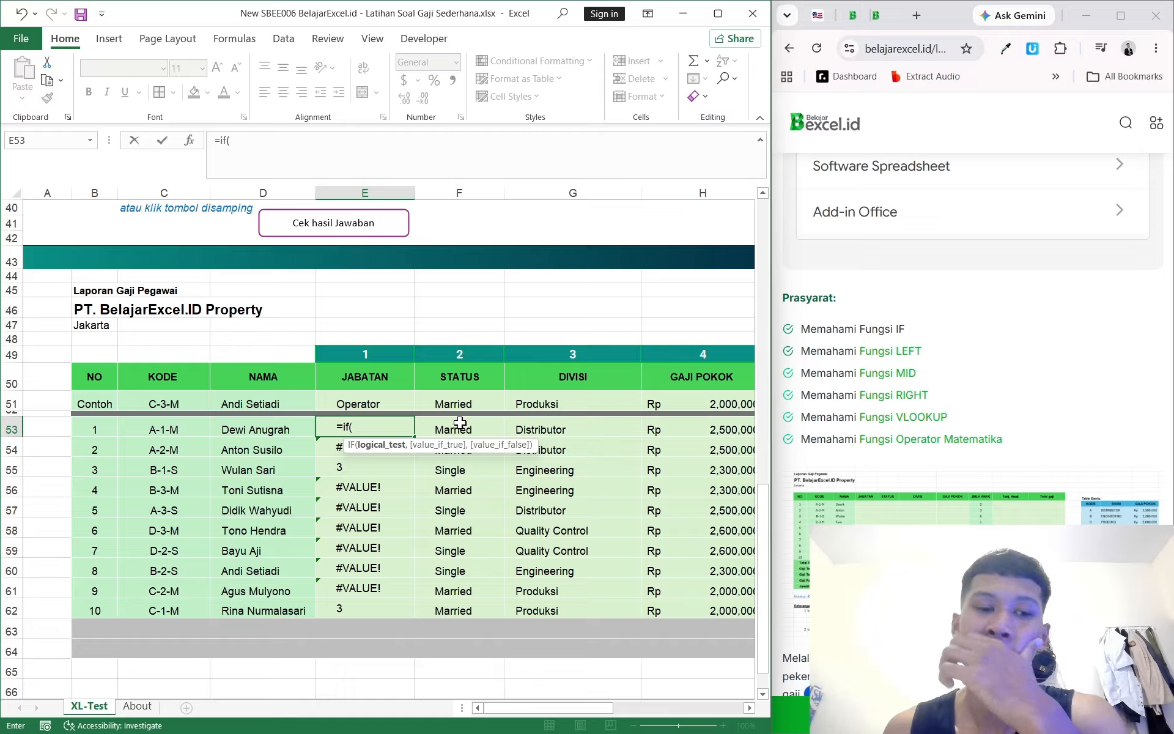
key(BackSpace)
key(BackSpace)
key(BackSpace)
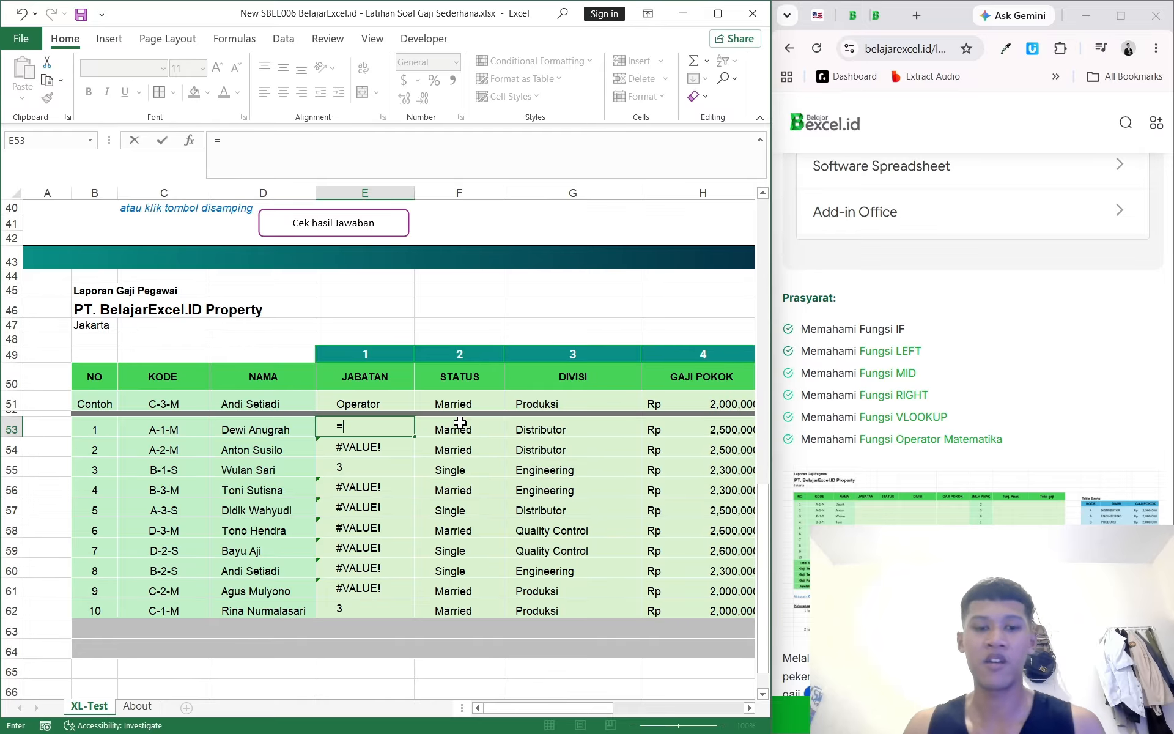
Begin a SWITCH formula in Jabatan cell E53 that evaluates MID(C53,3,1), the third character of the Kode
text(swit)
key(Tab)
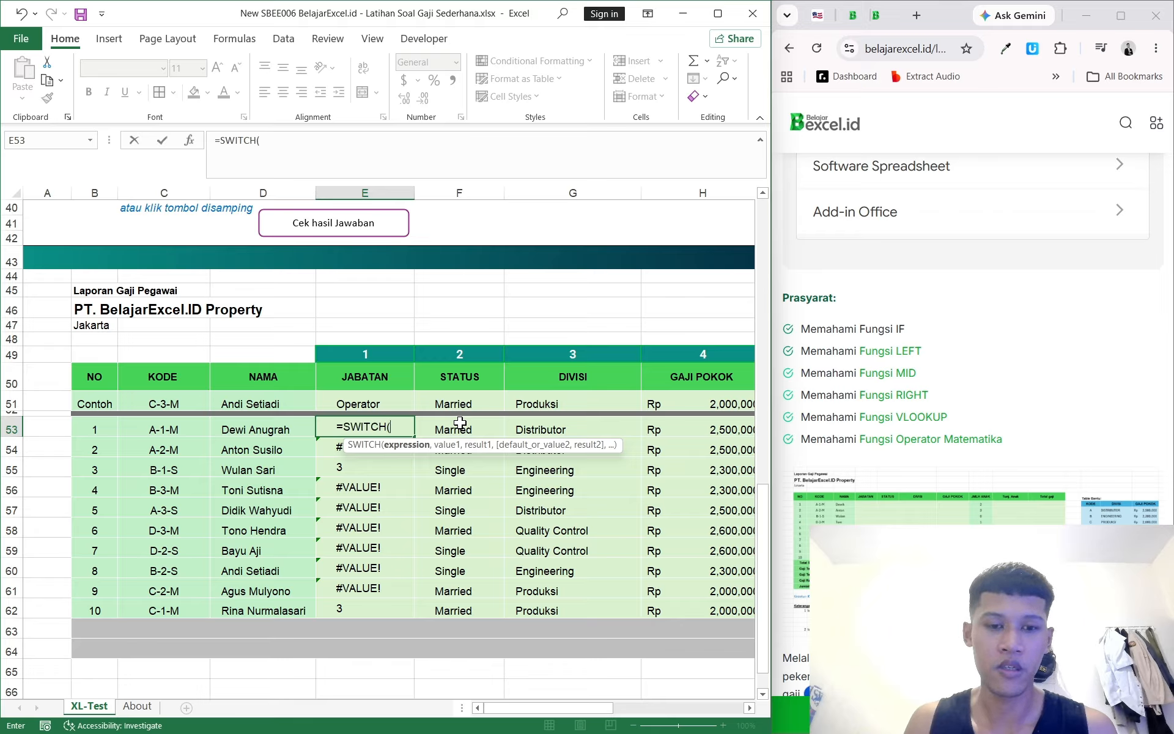
text(mid()
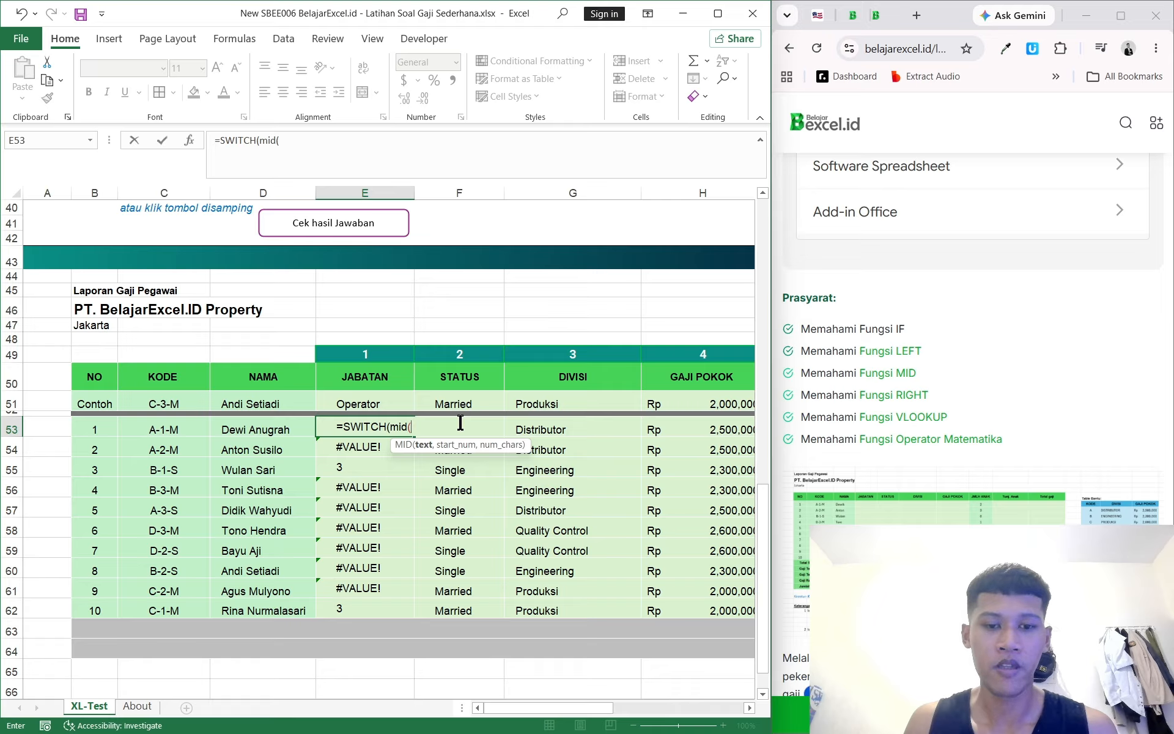
text(c)
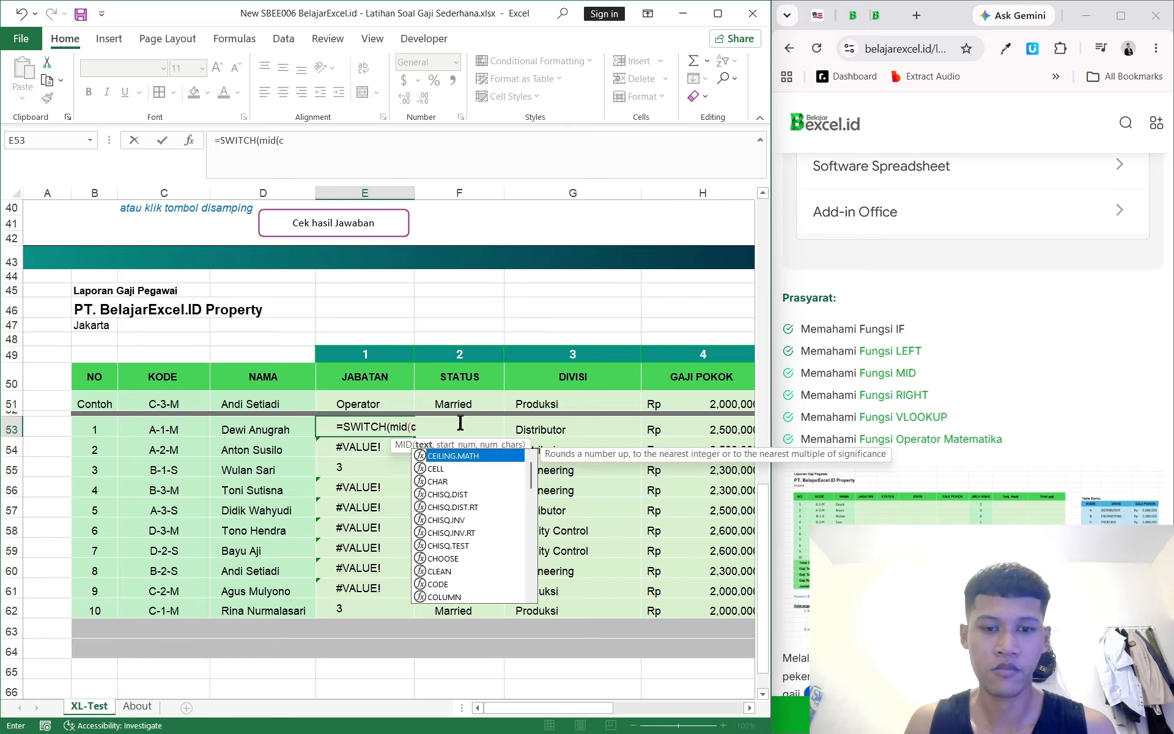
text(53m)
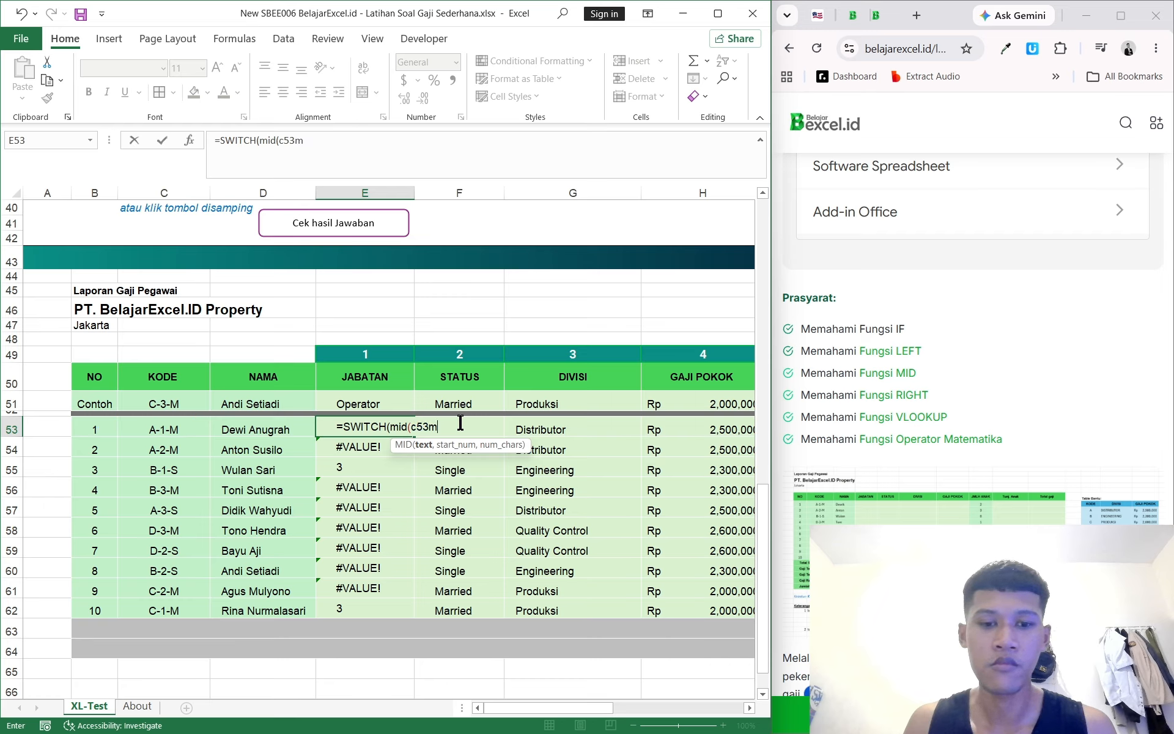
key(BackSpace)
text(,3,1)
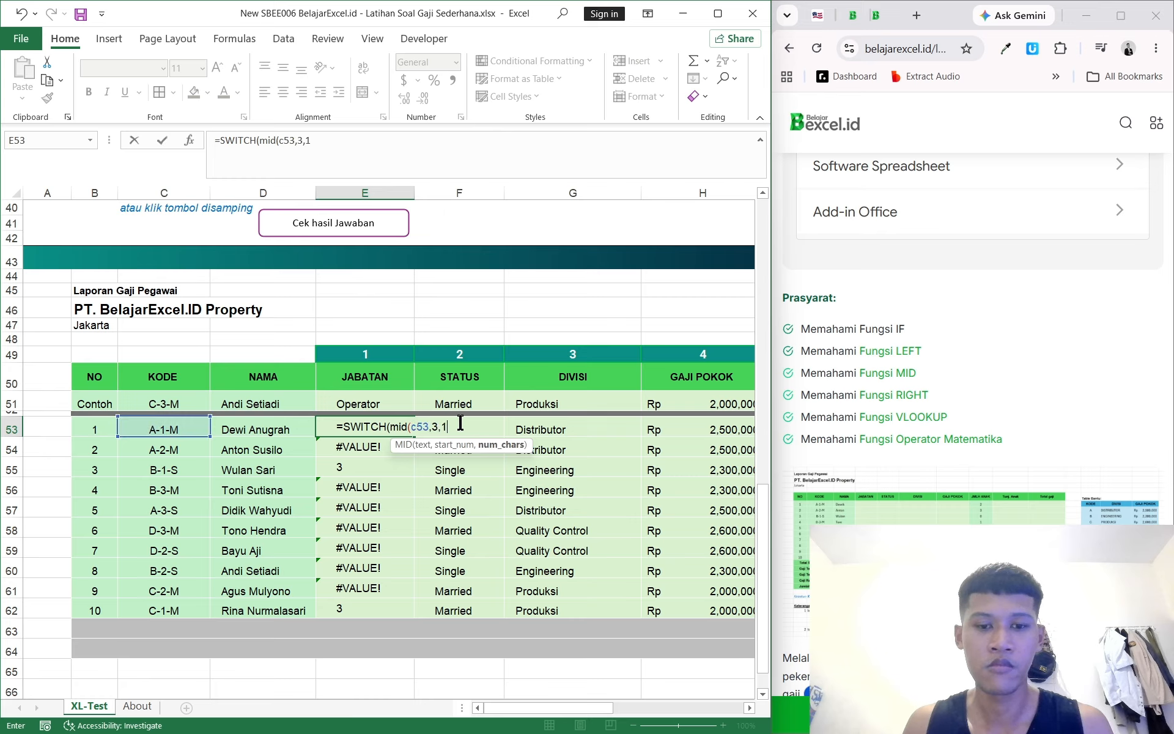
Complete E53's SWITCH with "1" as "Kepala", "2" as "Staff" and "3" as "Operator", and fill the formula down to E62
text(), ")
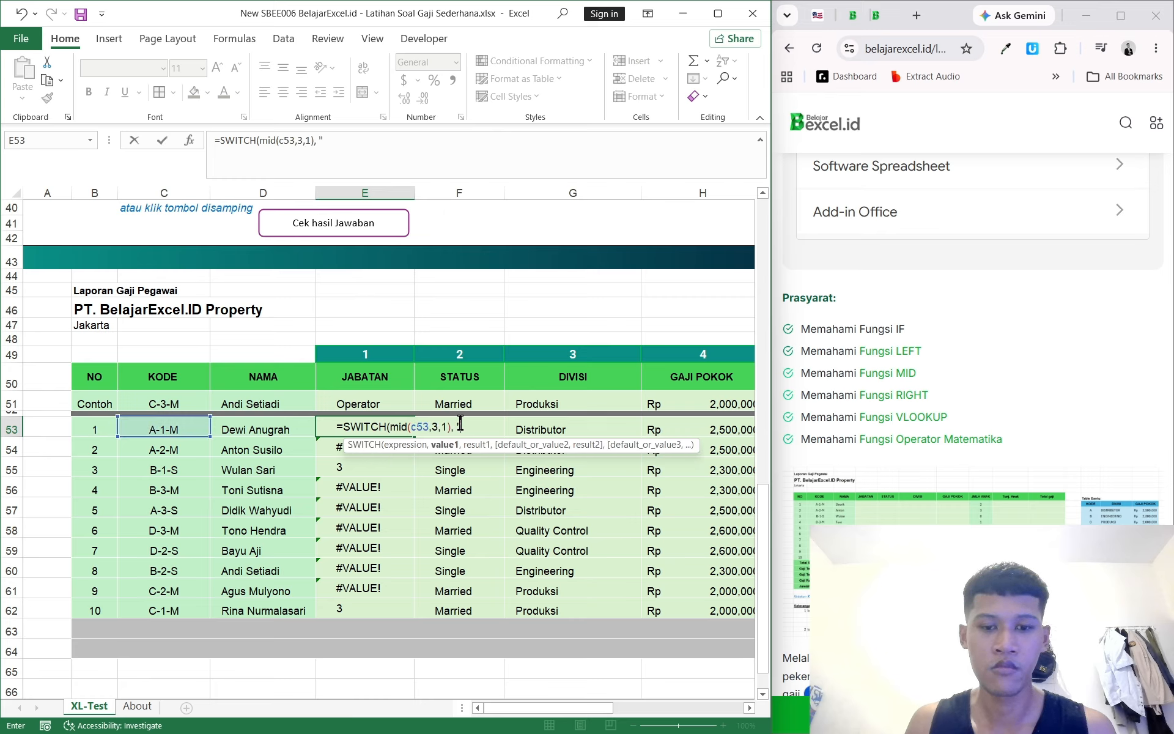
text(1", "kepa)
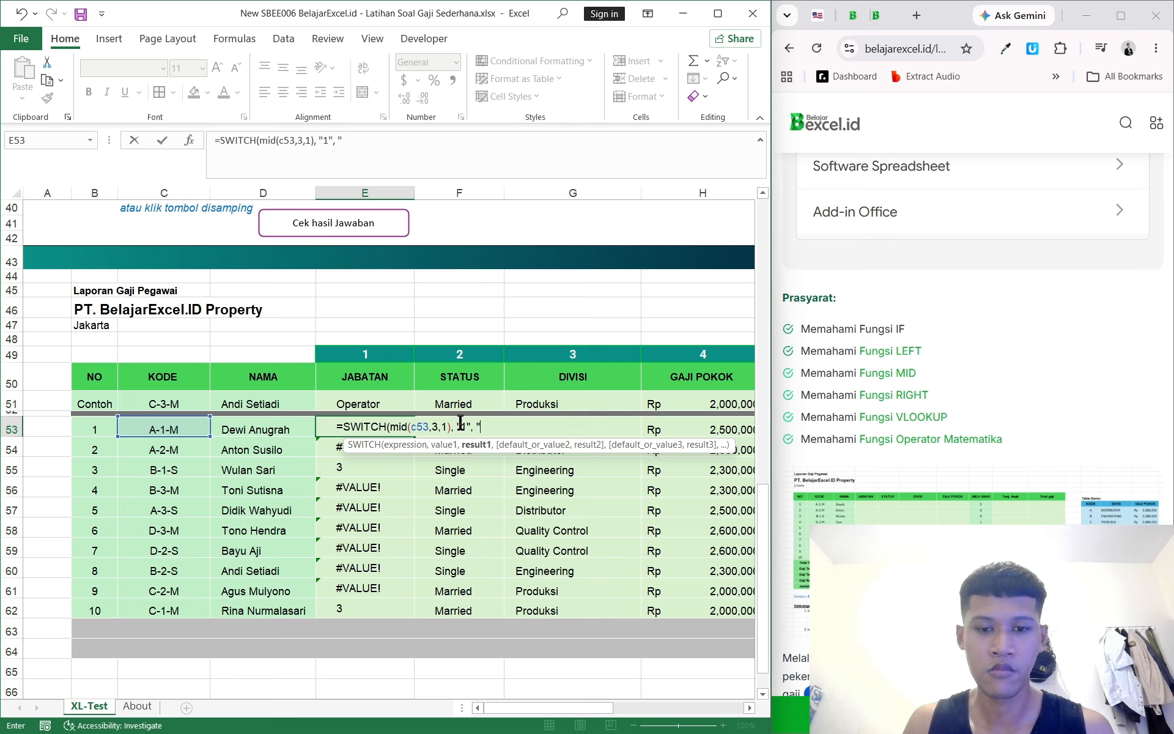
text(Kepala", 2,)
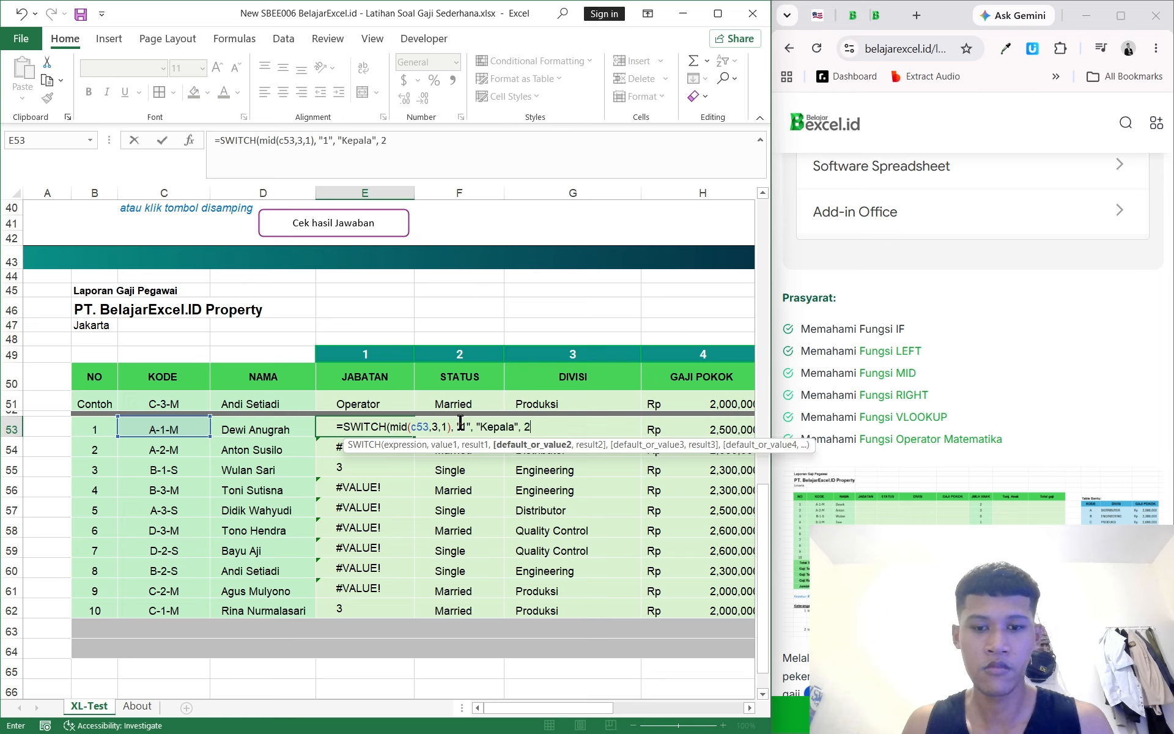
key(BackSpace)
key(BackSpace)
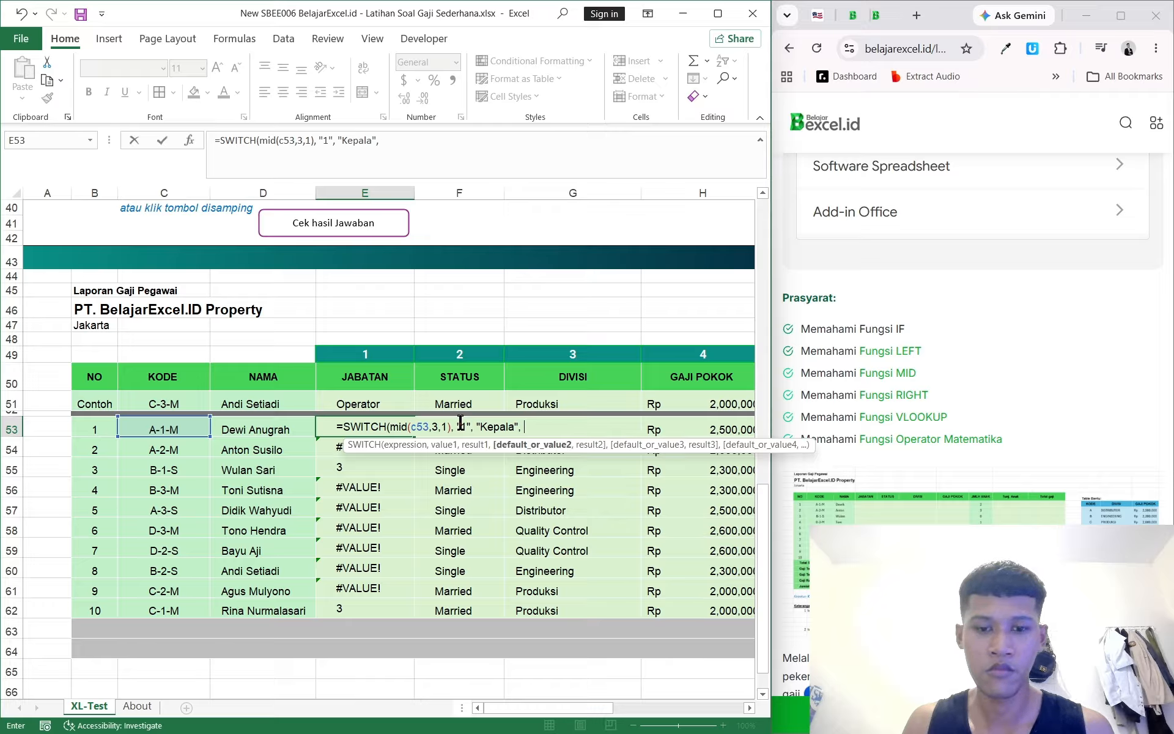
text("2", "S)
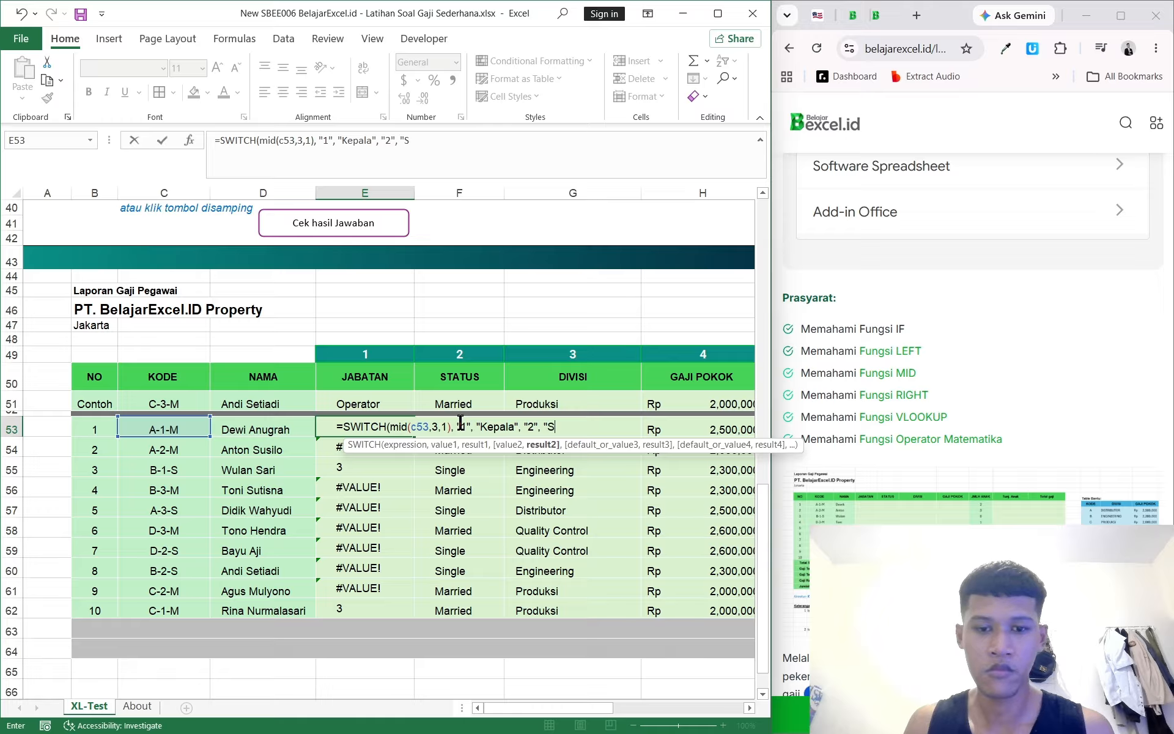
text(taff", )
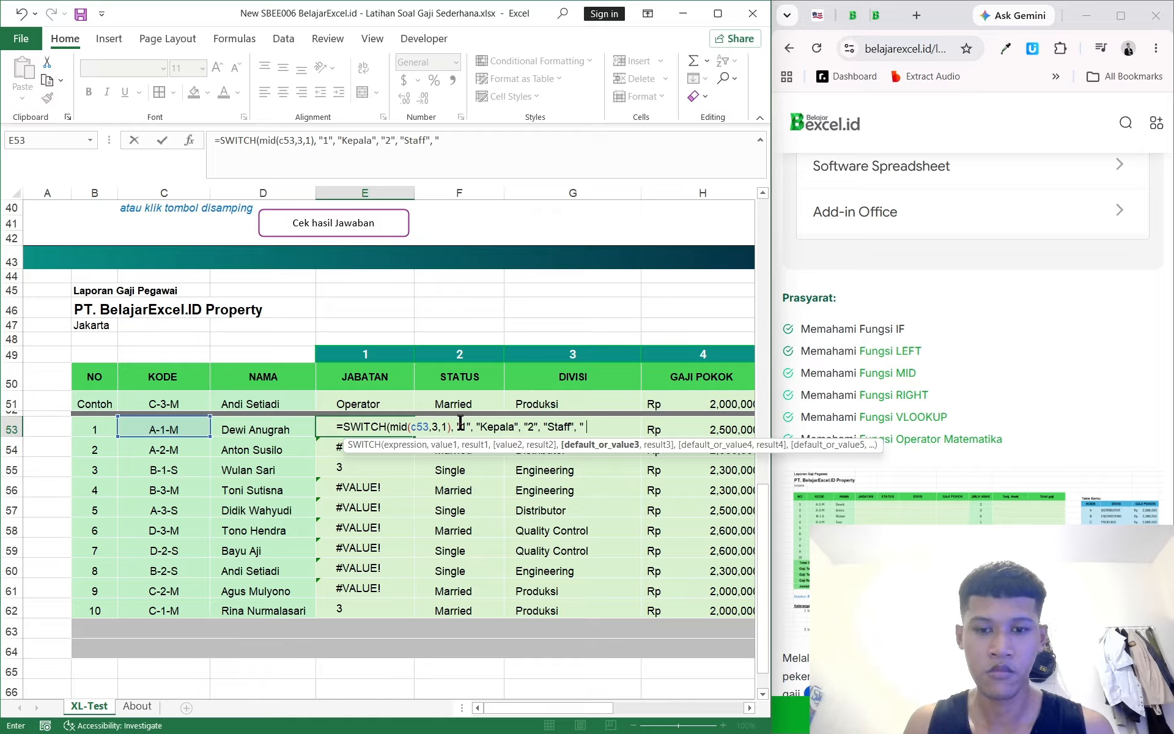
text("3", "Op)
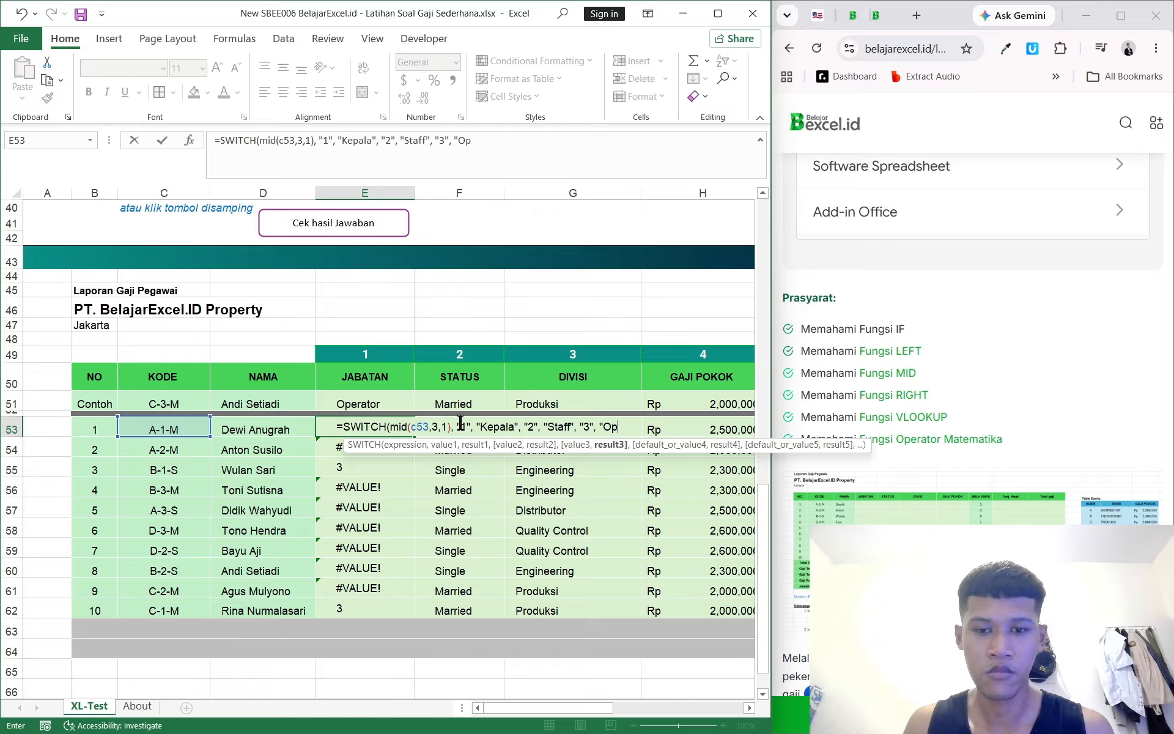
text(erator"))
key(ctrl+Return)
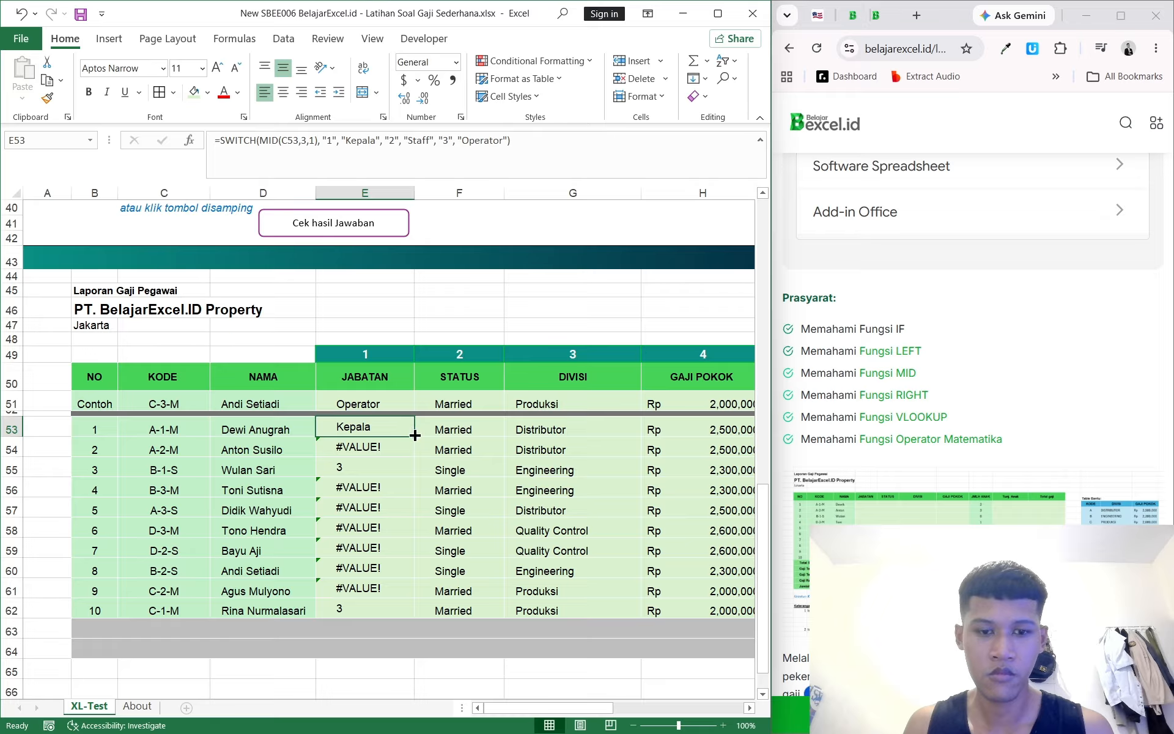
drag(415, 435, 394, 613)
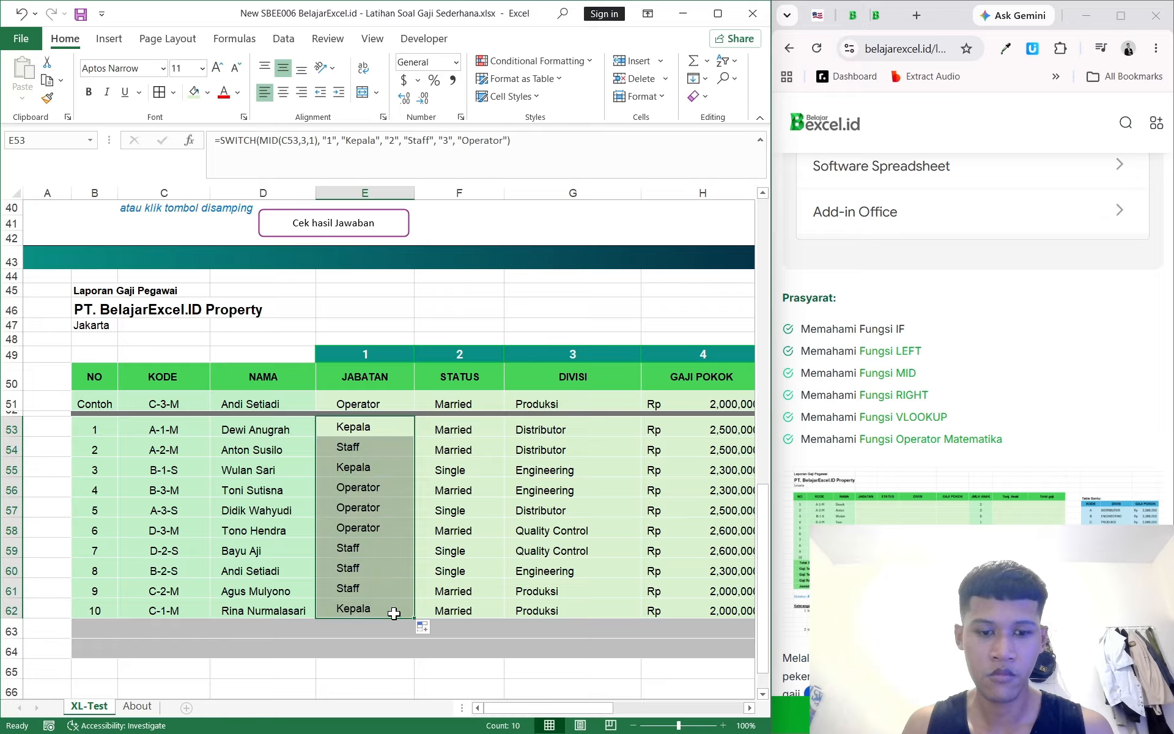
Examine the Divisi VLOOKUP formula in G53 against Table Bantu and the question instructions
click(550, 495)
scroll(554, 497, right, 2)
scroll(553, 497, down, 1)
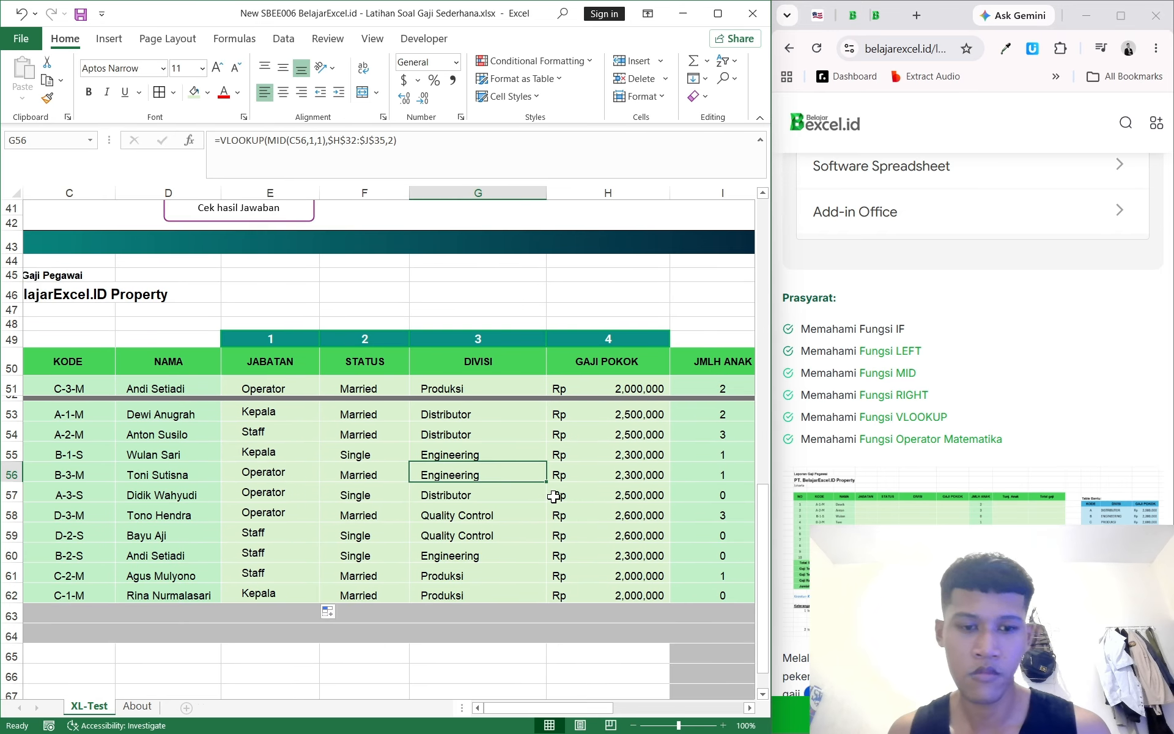
click(485, 420)
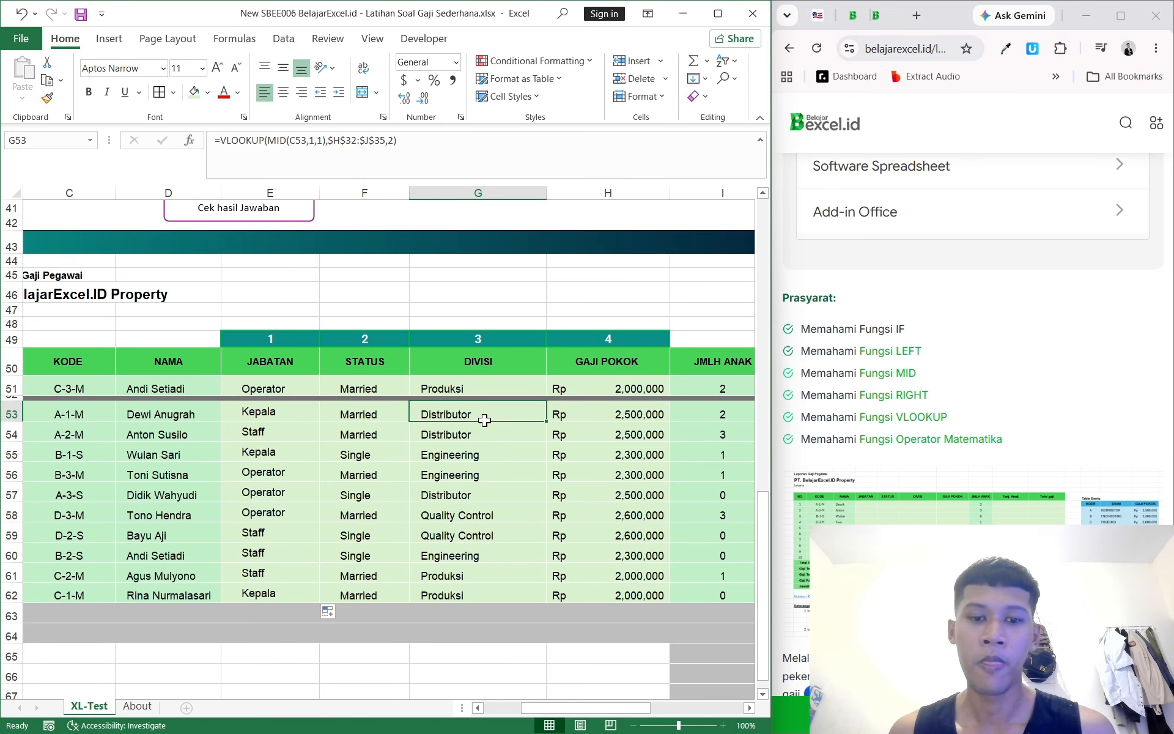
scroll(457, 413, up, 3)
click(456, 166)
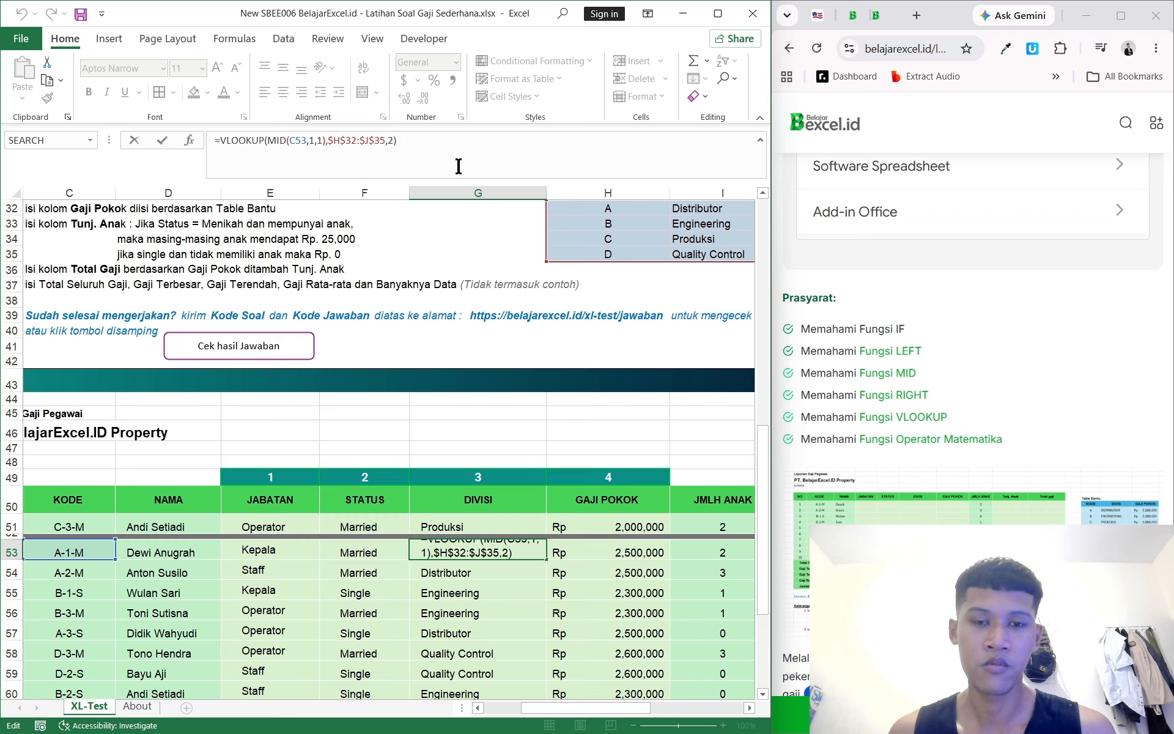
scroll(534, 446, up, 3)
scroll(533, 446, right, 1)
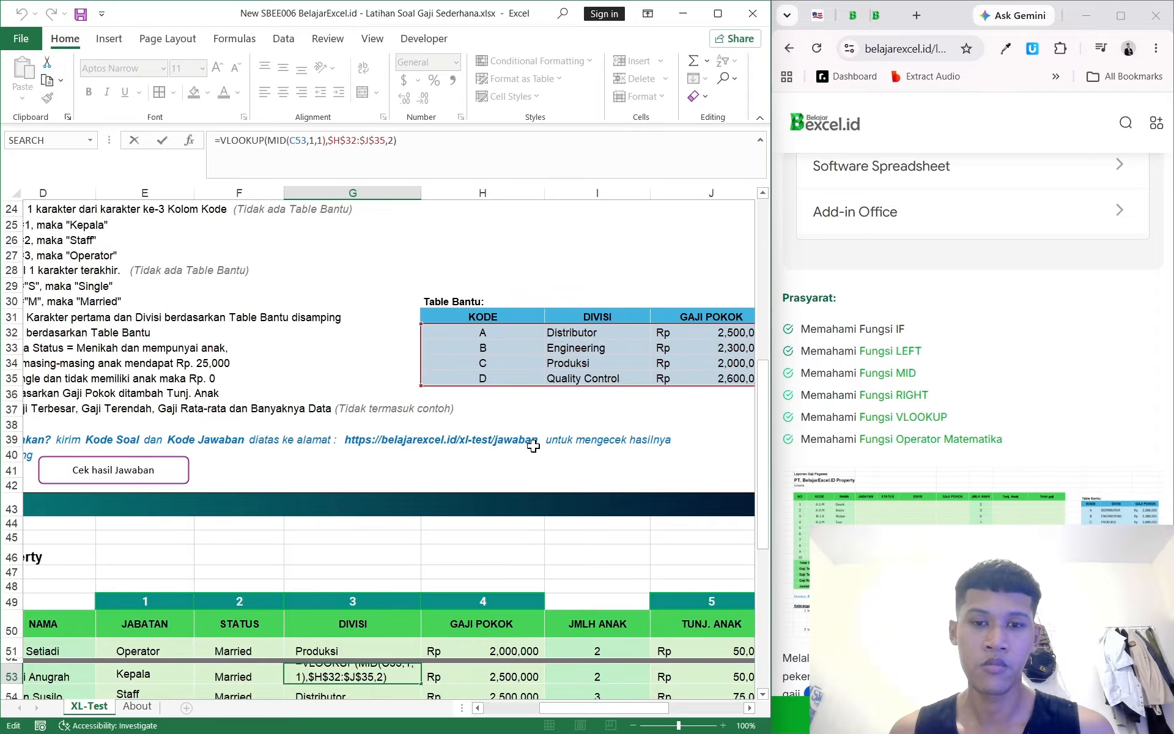
scroll(533, 446, left, 3)
scroll(533, 446, up, 1)
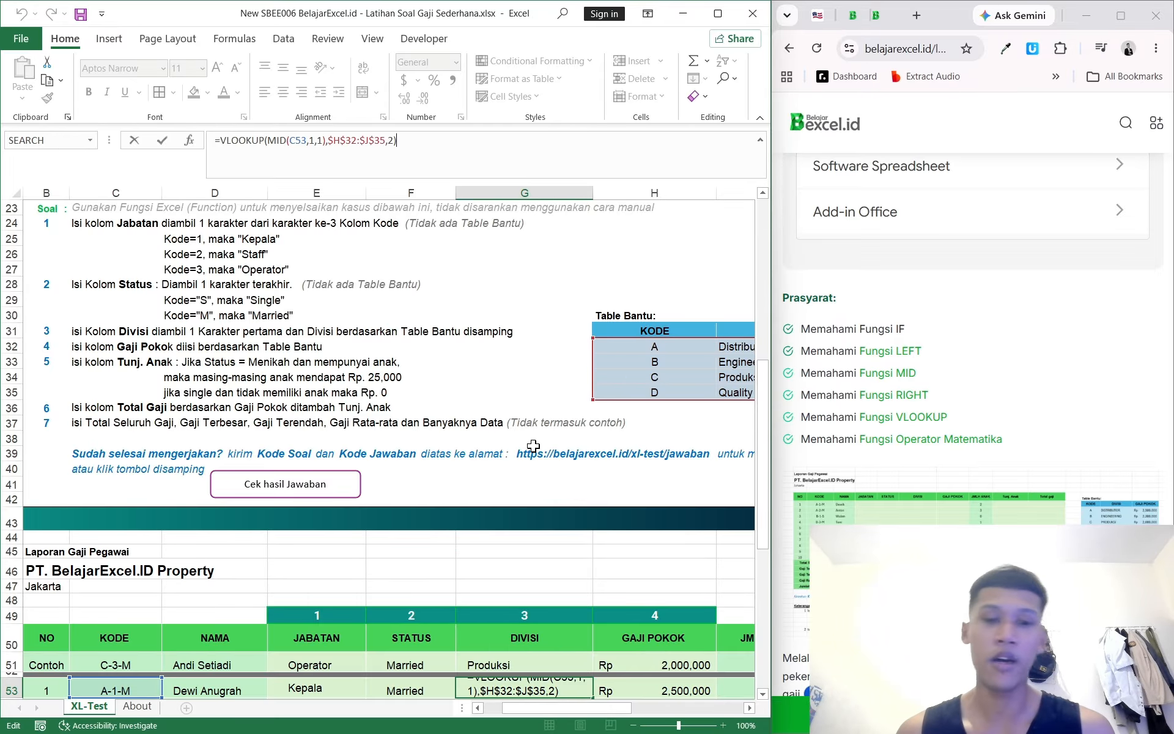
scroll(533, 446, down, 1)
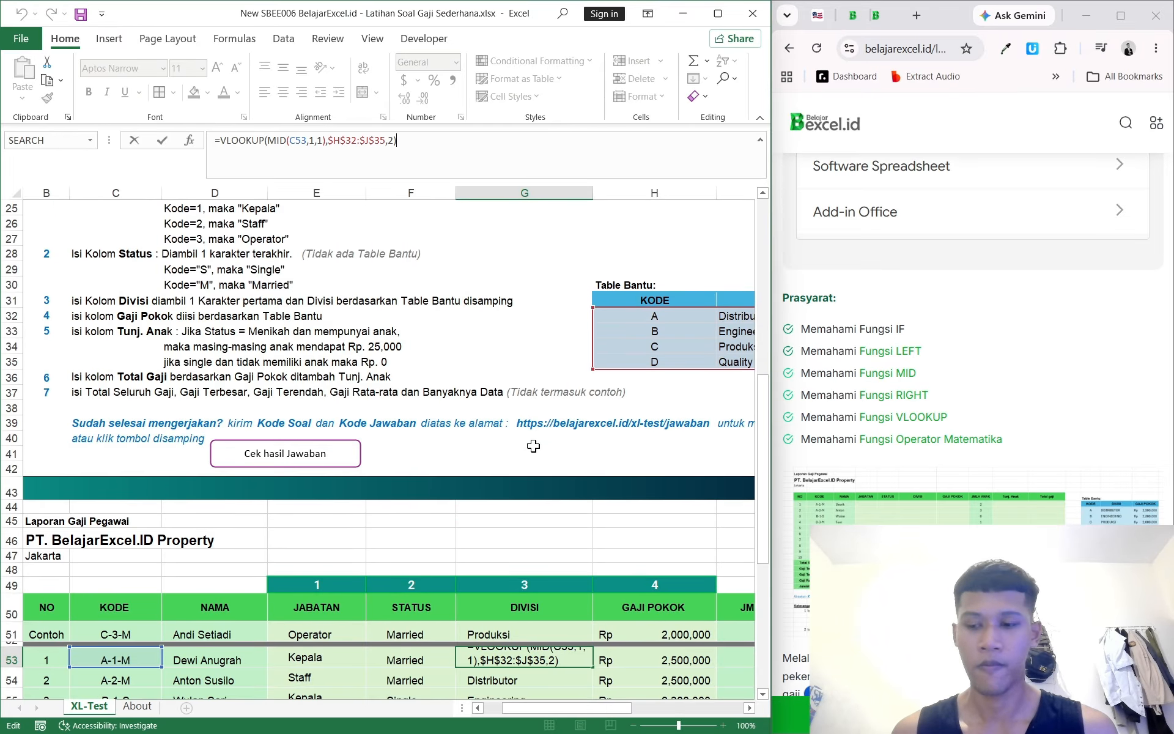
key(super)
key(super)
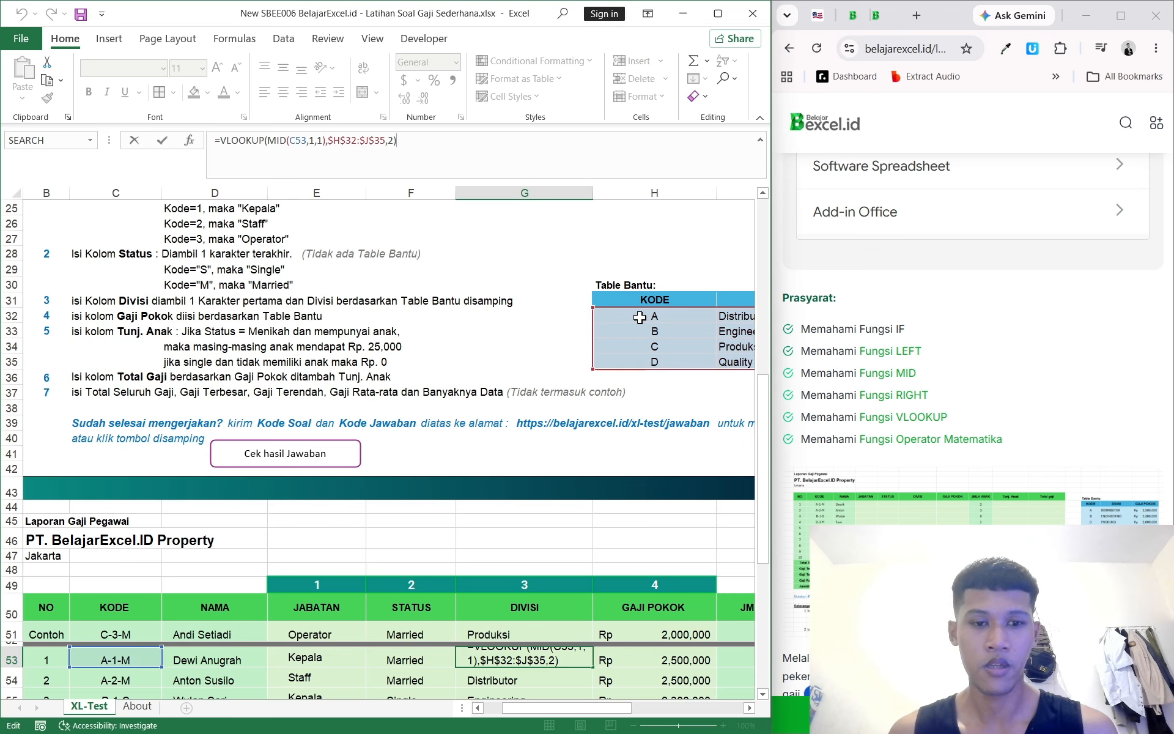
scroll(553, 295, up, 2)
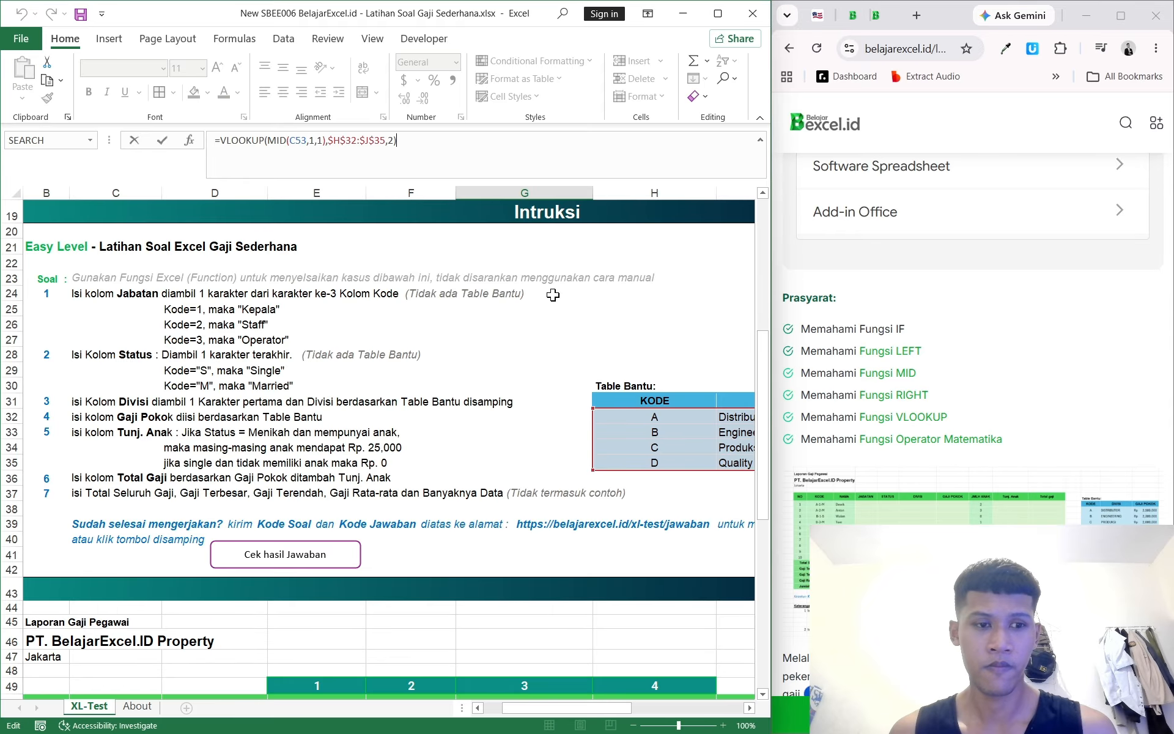
scroll(553, 295, down, 1)
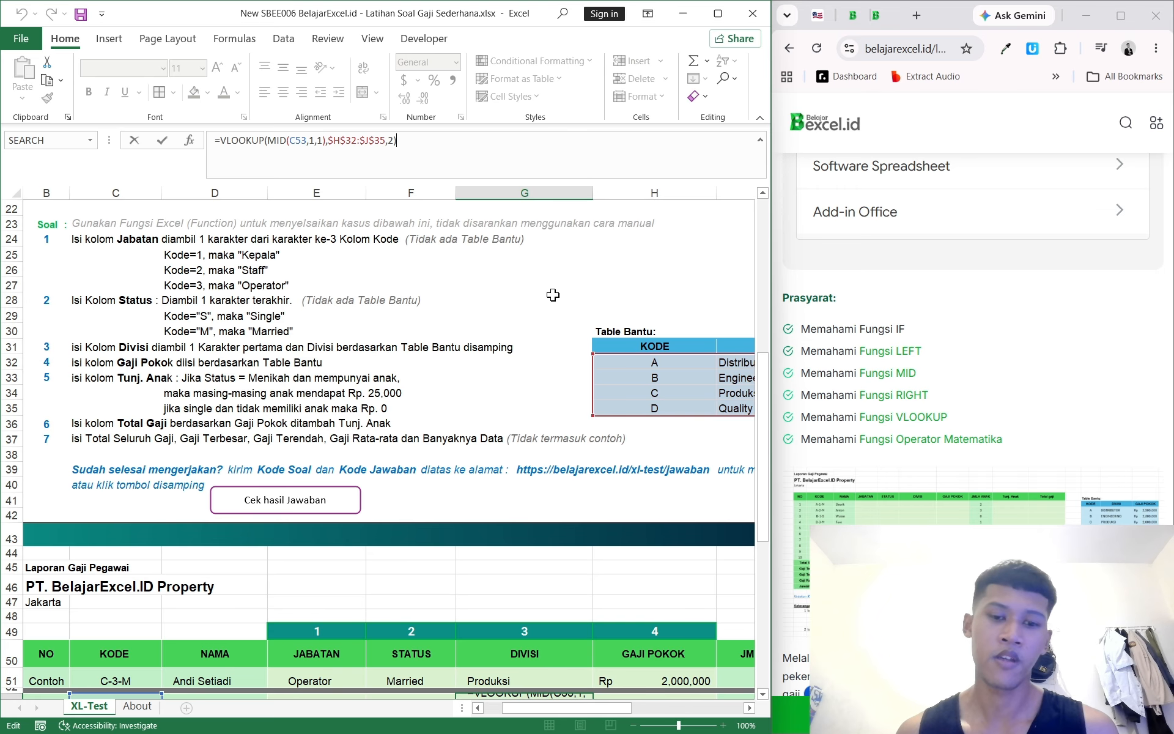
Check the OBS Studio window, return to the workbook and close the G53 formula without editing it
click(138, 723)
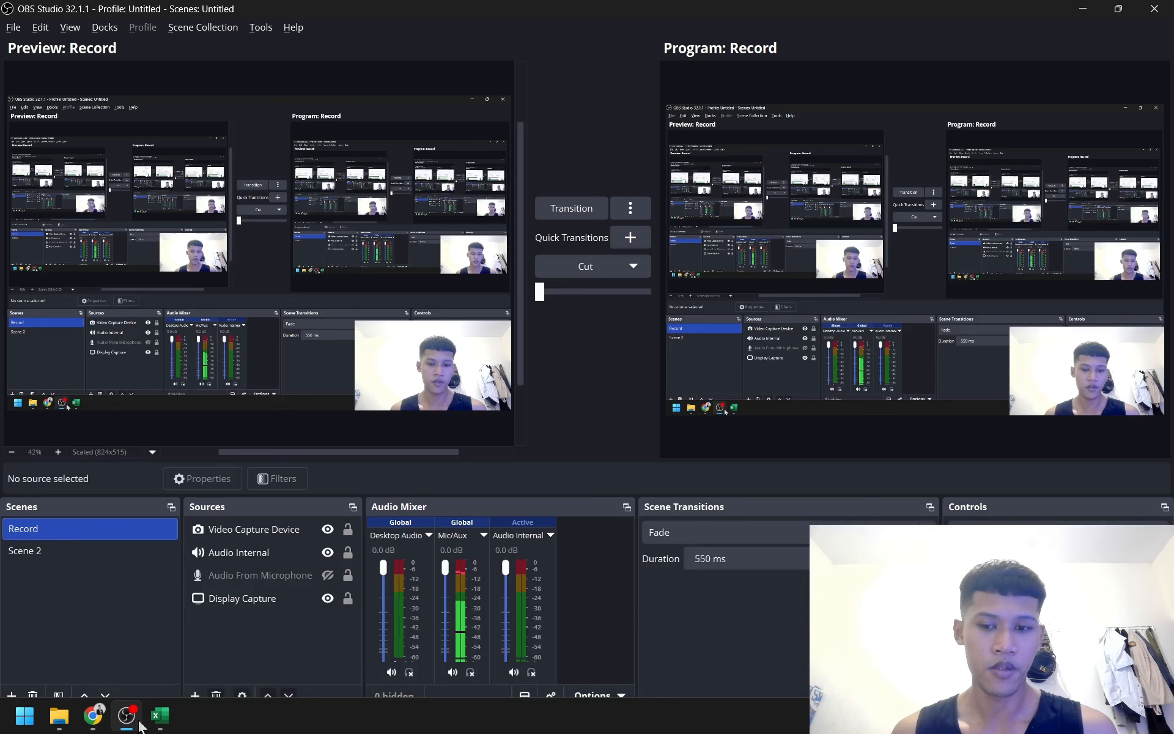
click(1086, 9)
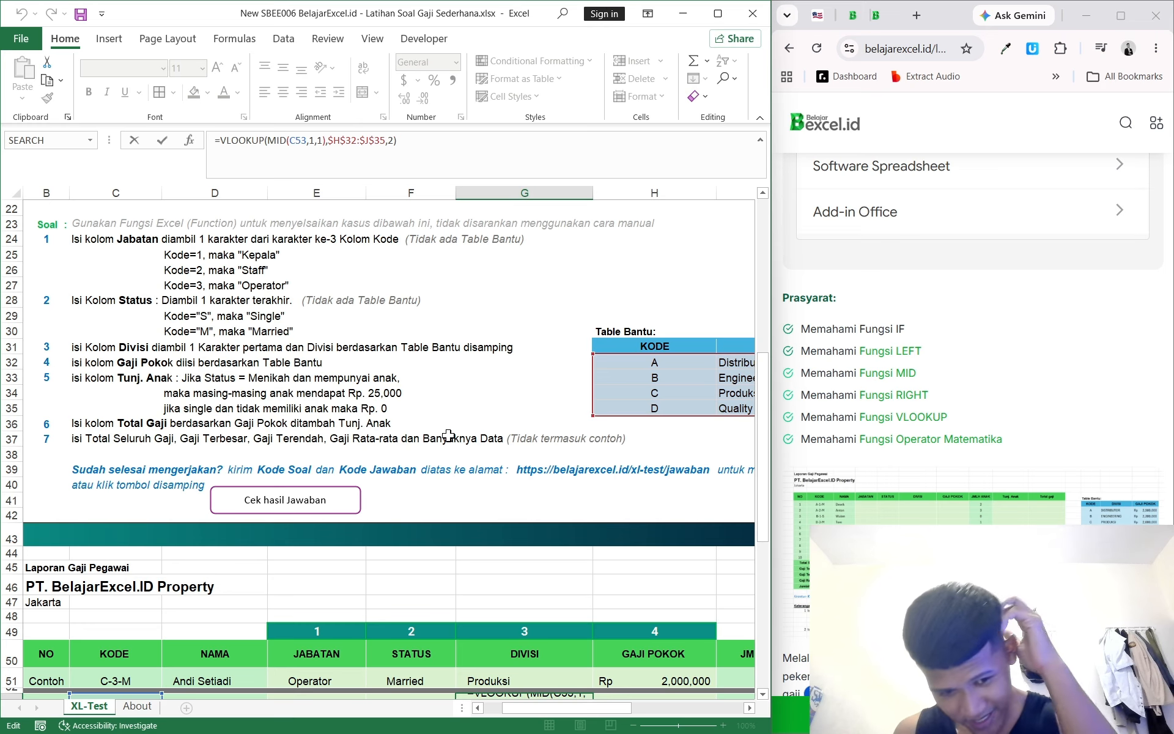
scroll(453, 435, down, 5)
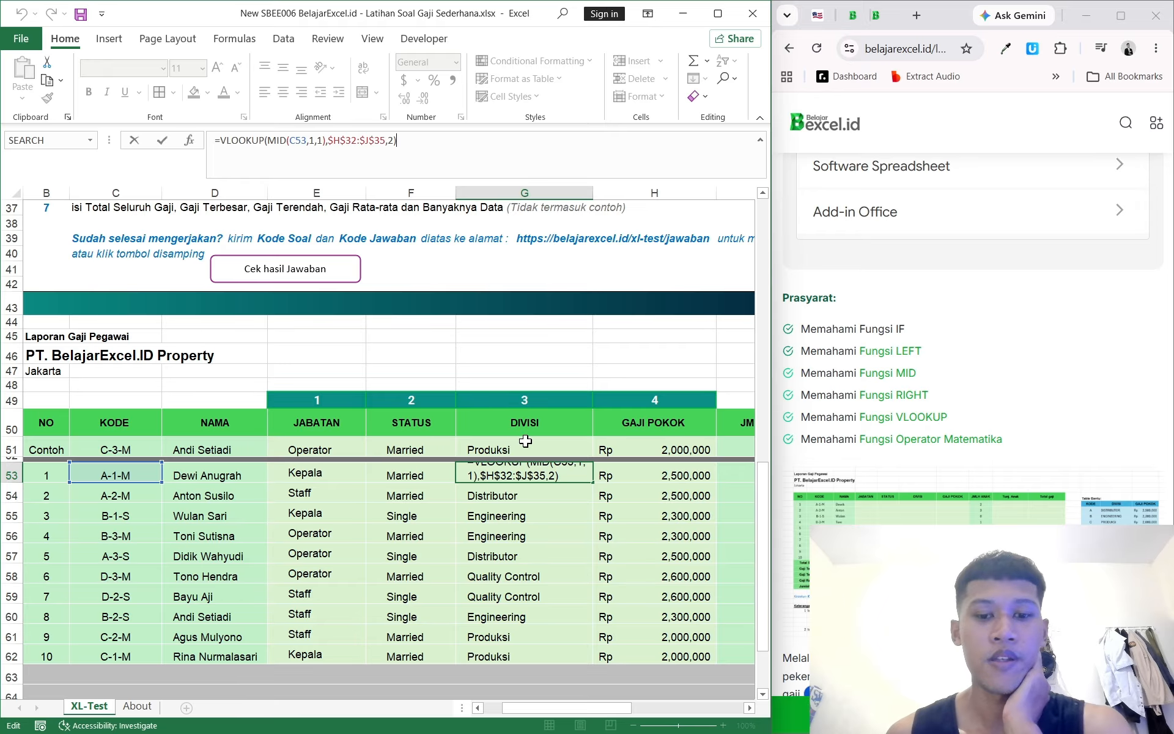
key(Return)
Copy the Kode Jawaban from cell G17 and switch to the answer-checking page in the browser
scroll(483, 291, up, 8)
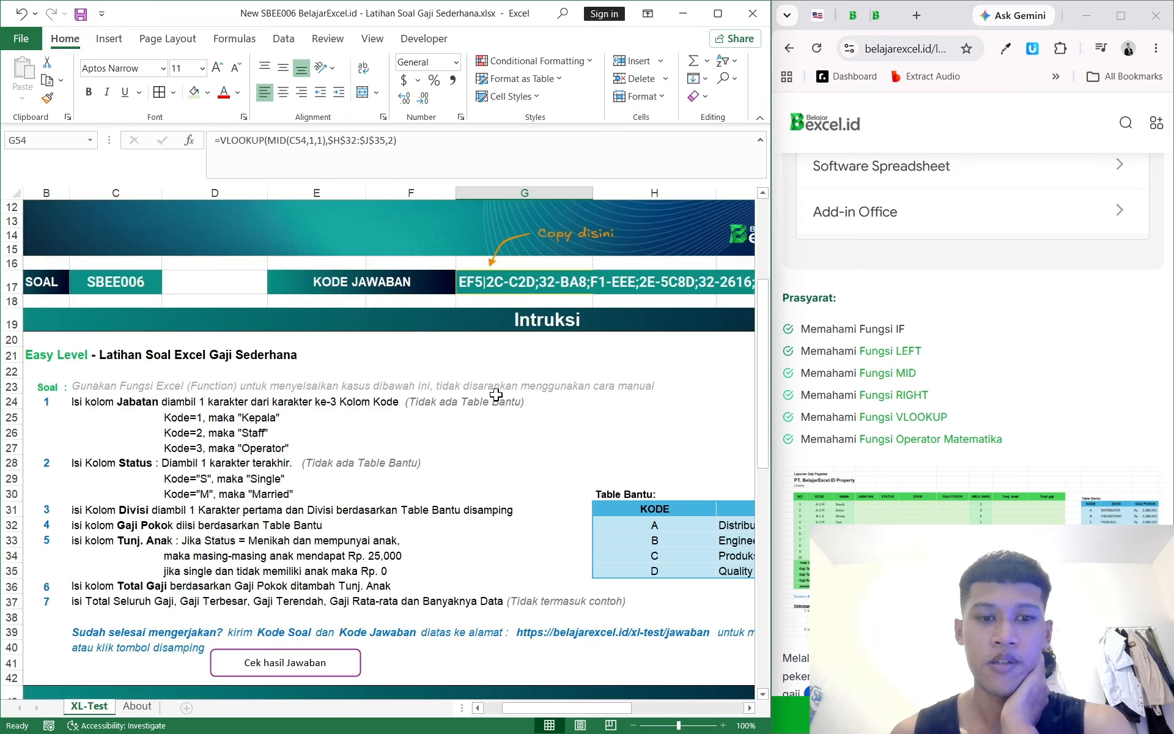
click(482, 287)
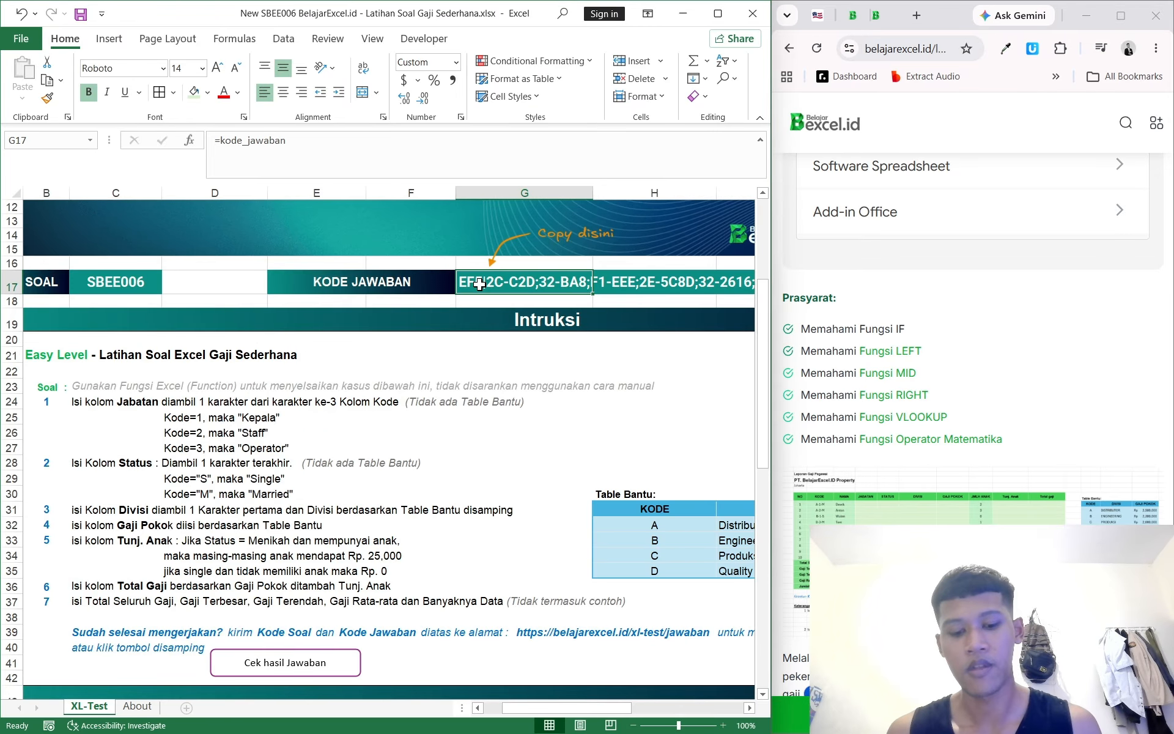
key(ctrl+c)
click(997, 241)
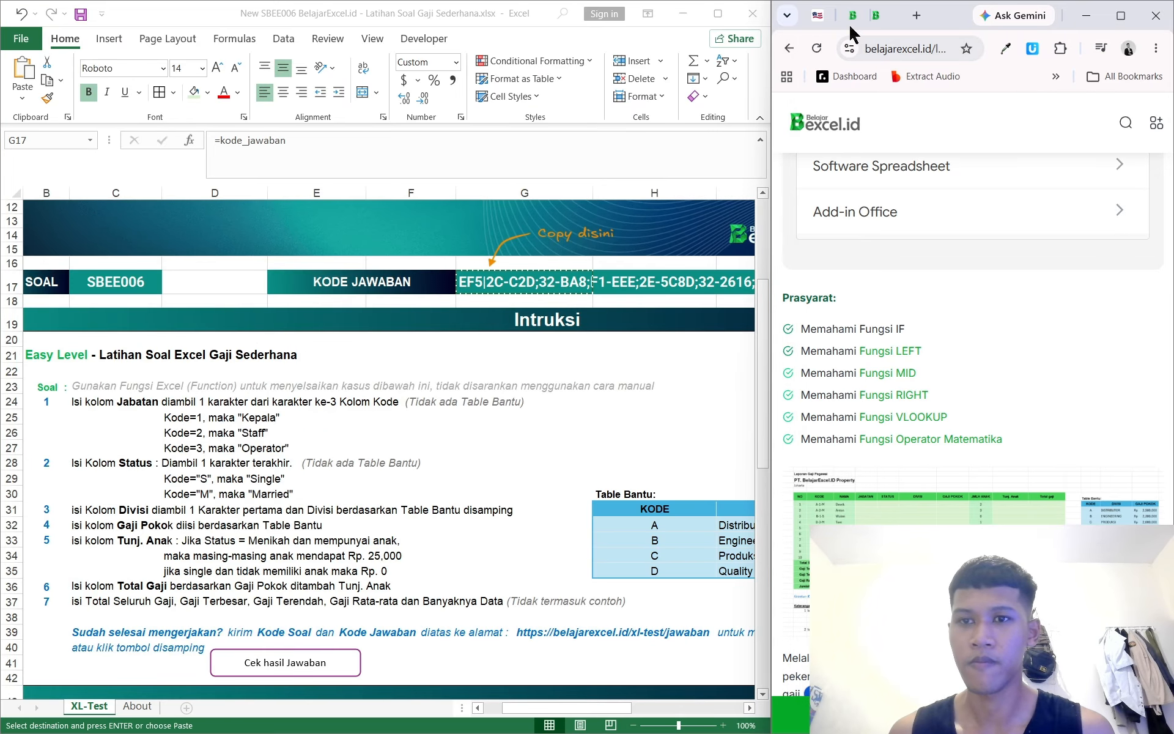
click(818, 17)
click(878, 17)
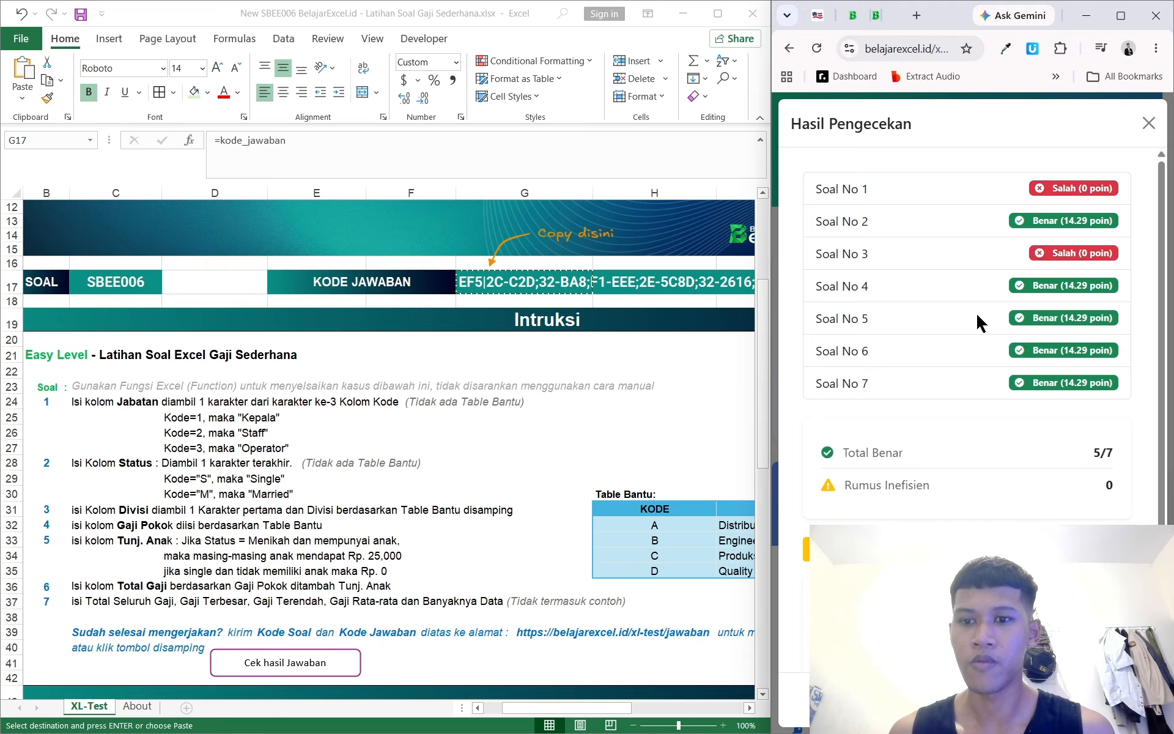
Dismiss the previous check results, paste the new code as the Kode Jawaban and start the answer check
click(1149, 122)
scroll(1067, 343, down, 2)
click(972, 269)
key(ctrl+v)
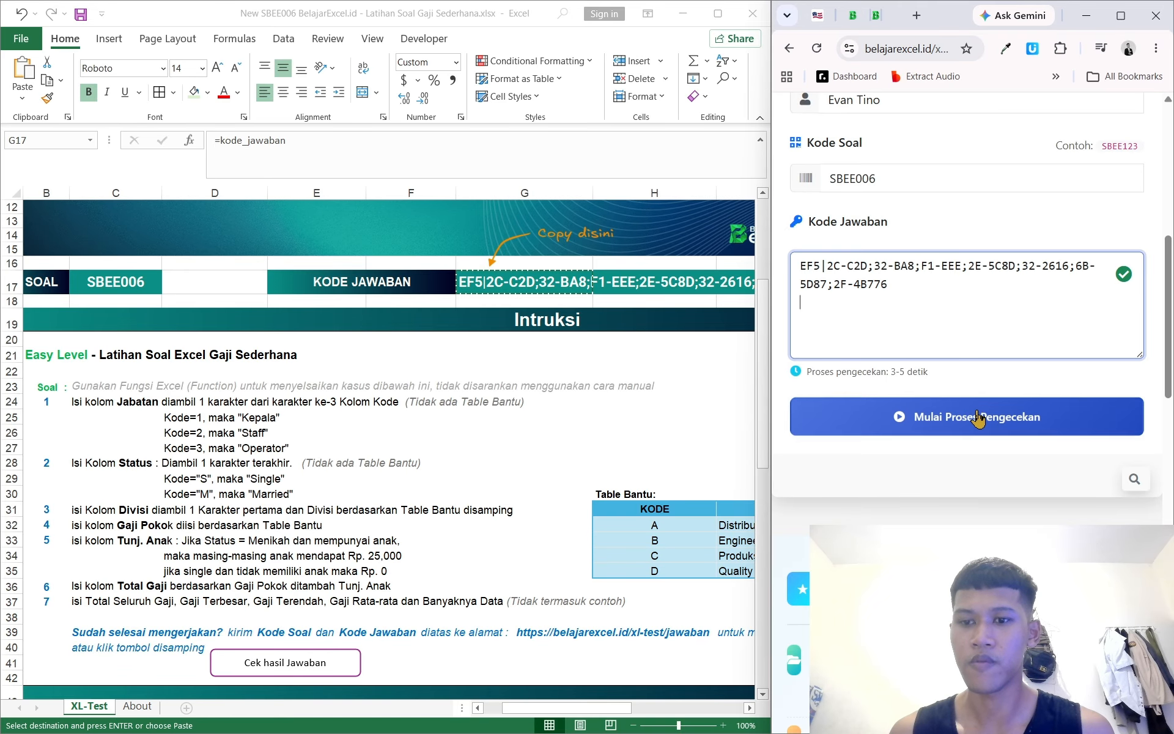
click(979, 418)
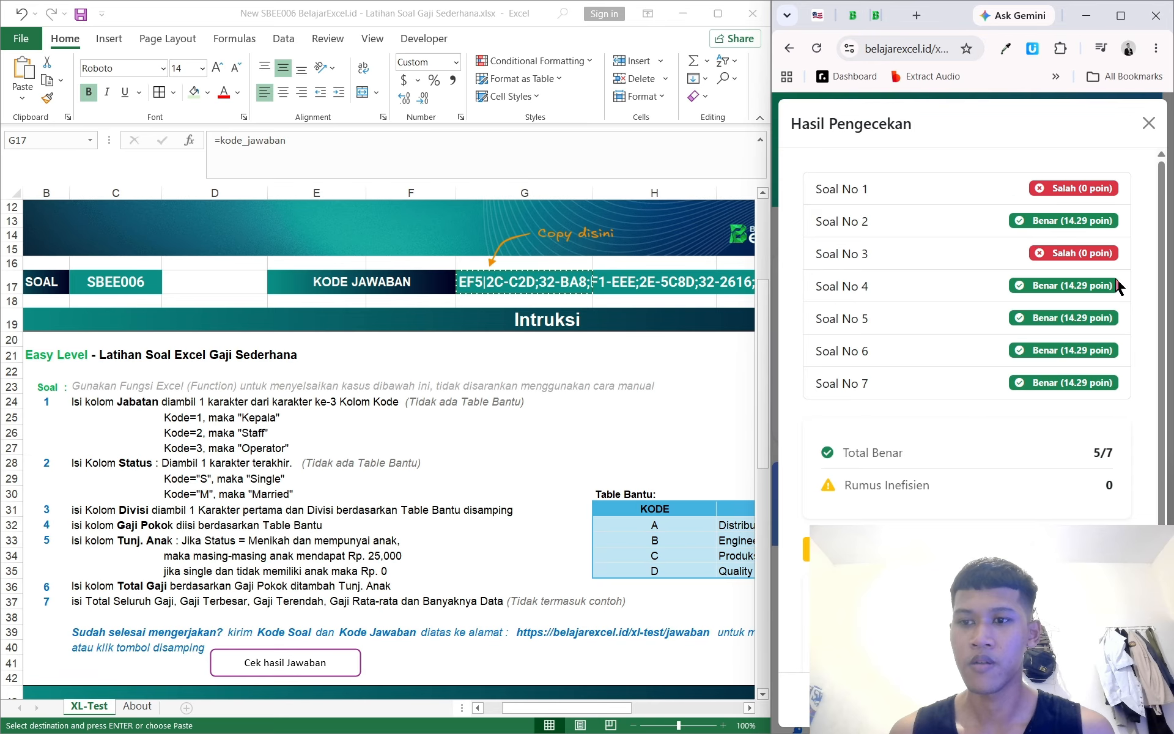
Review the check result for Soal No 1 and return to the salary report table in the worksheet
drag(1047, 189, 1114, 192)
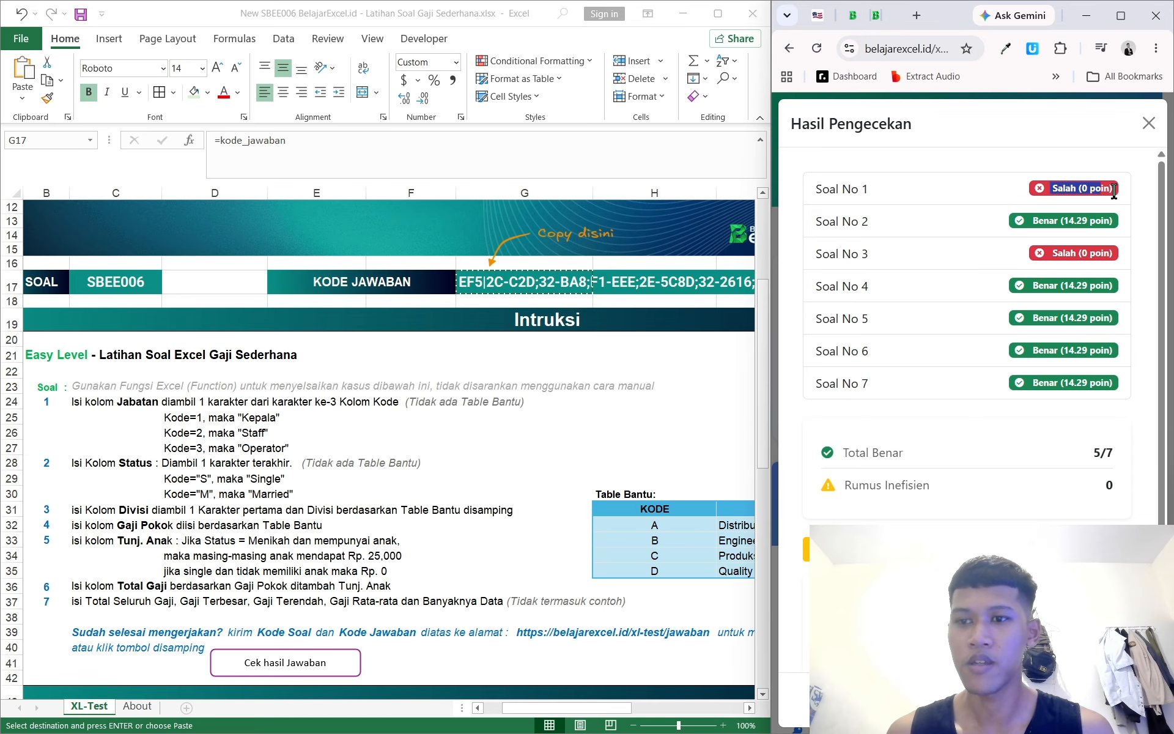
click(1113, 233)
click(358, 492)
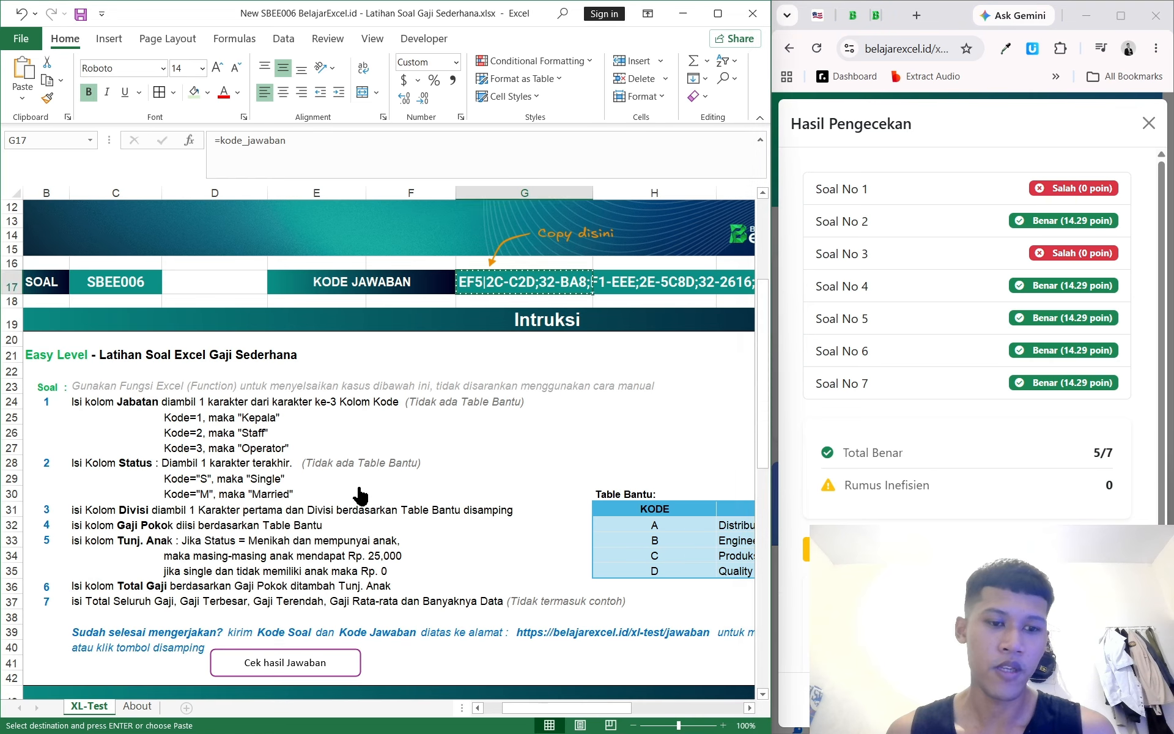
scroll(359, 494, down, 10)
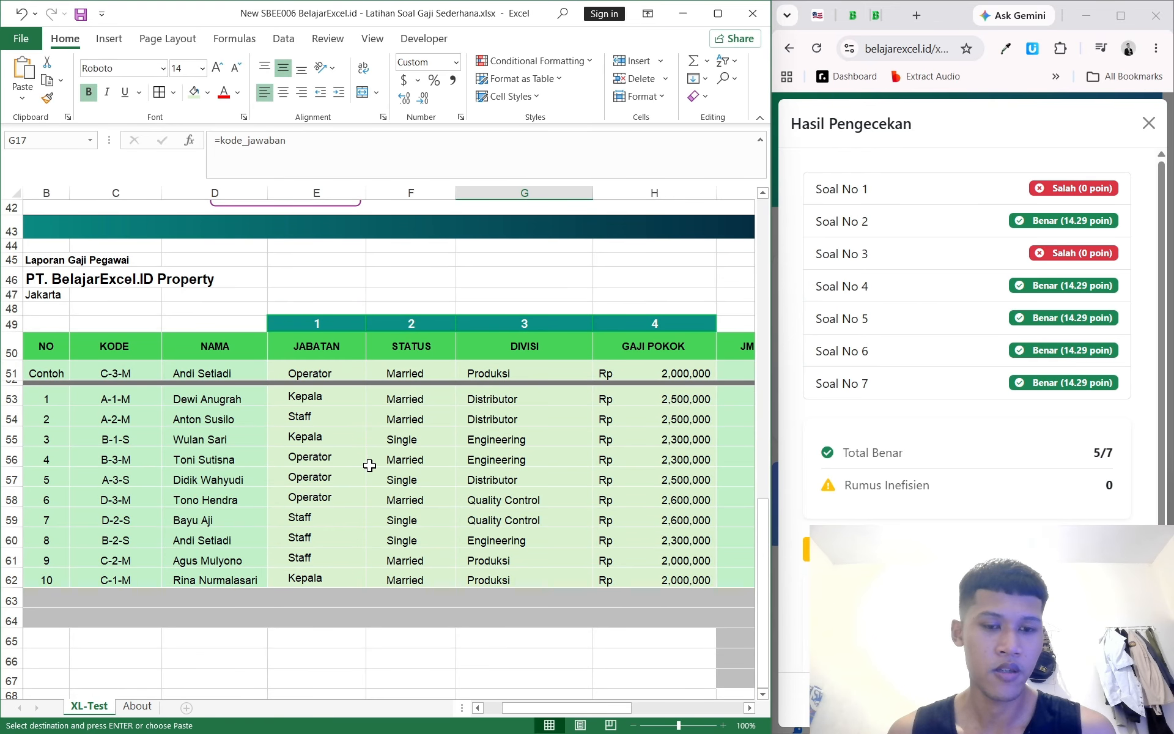
Examine the Nilai Akhir score and the per-question results in the Hasil Pengecekan report, and return to the salary worksheet
scroll(891, 479, down, 2)
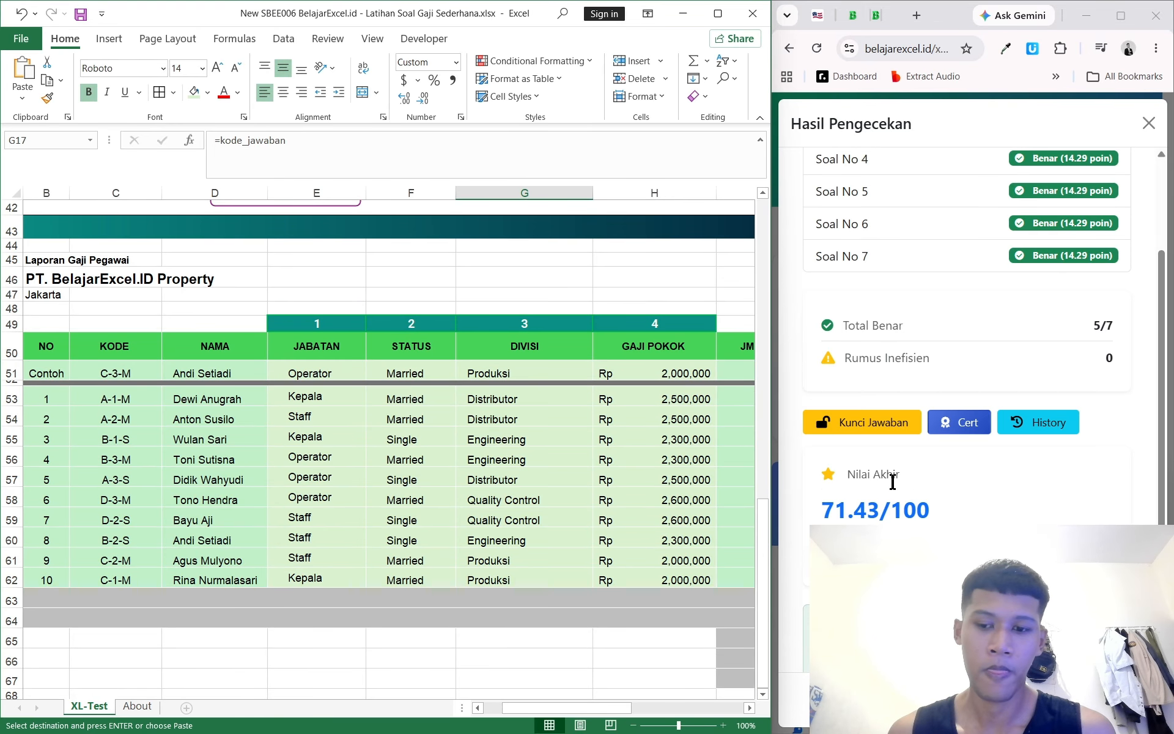
click(891, 479)
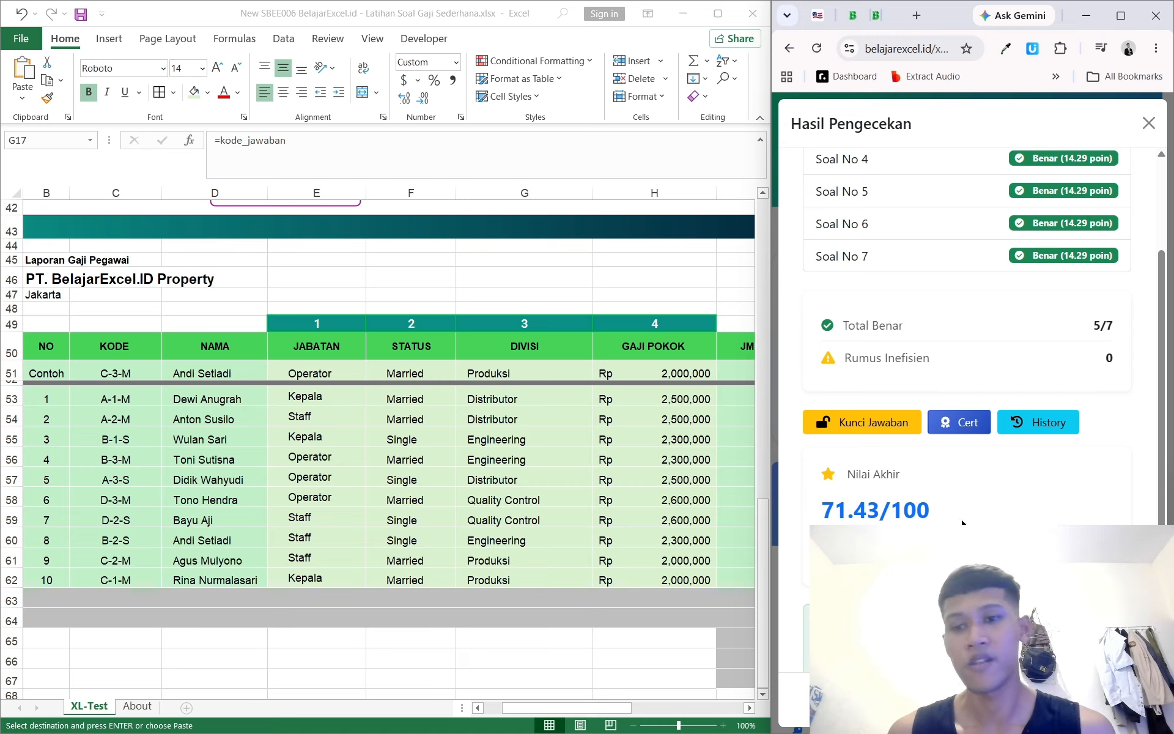
scroll(975, 506, up, 2)
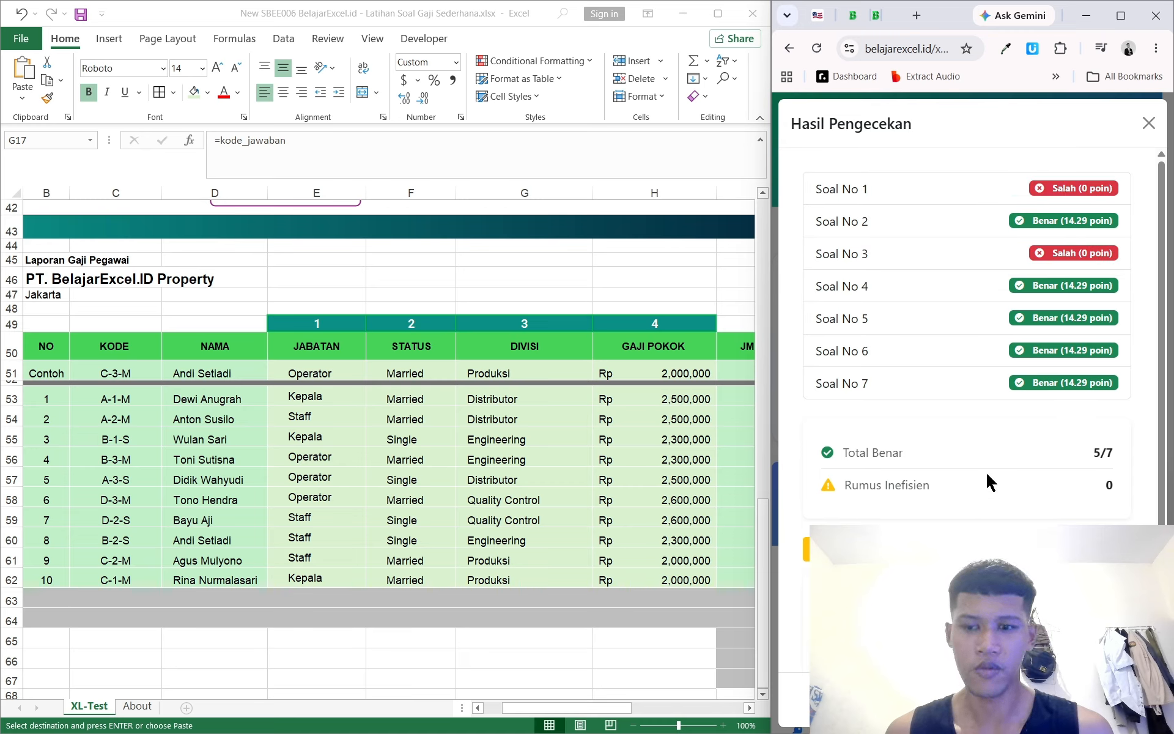
scroll(997, 483, down, 2)
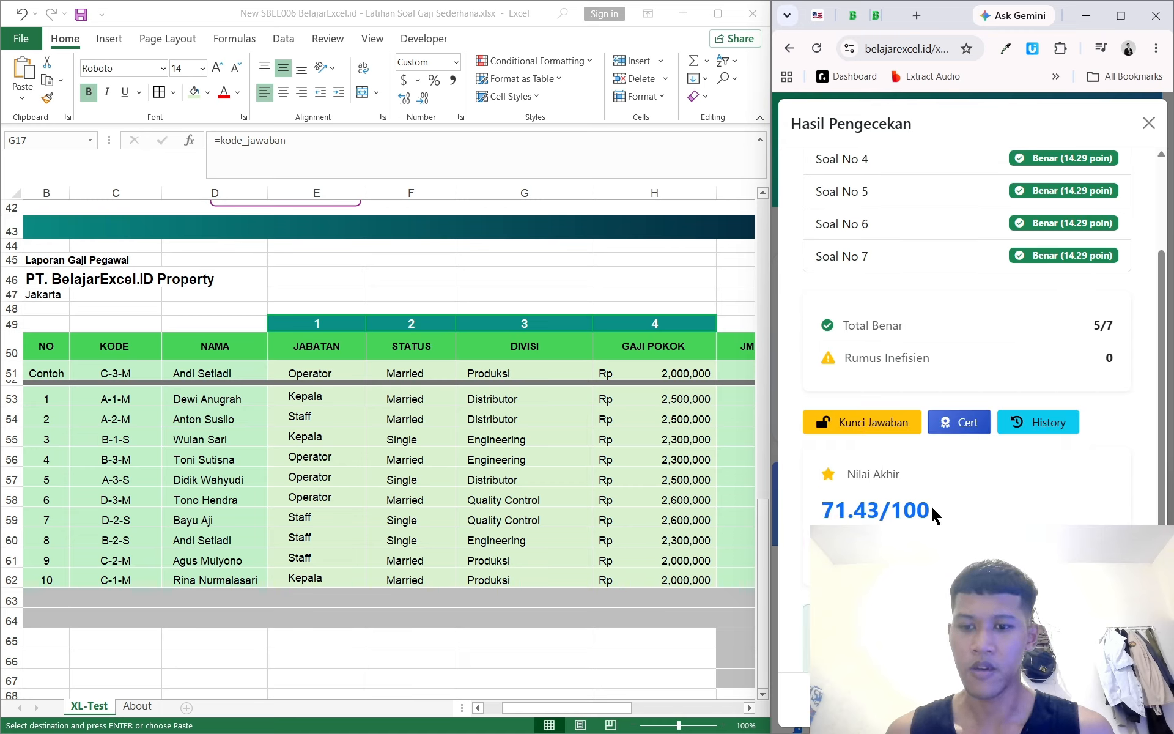
drag(934, 511, 809, 511)
scroll(992, 502, up, 2)
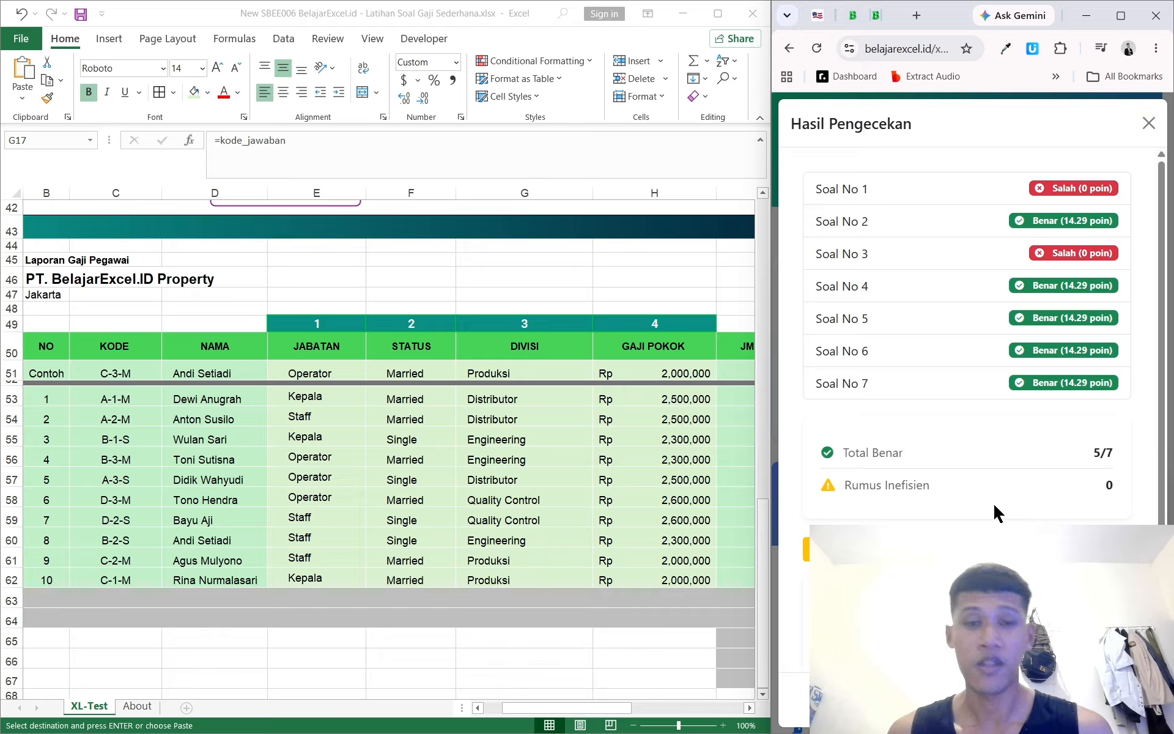
click(519, 525)
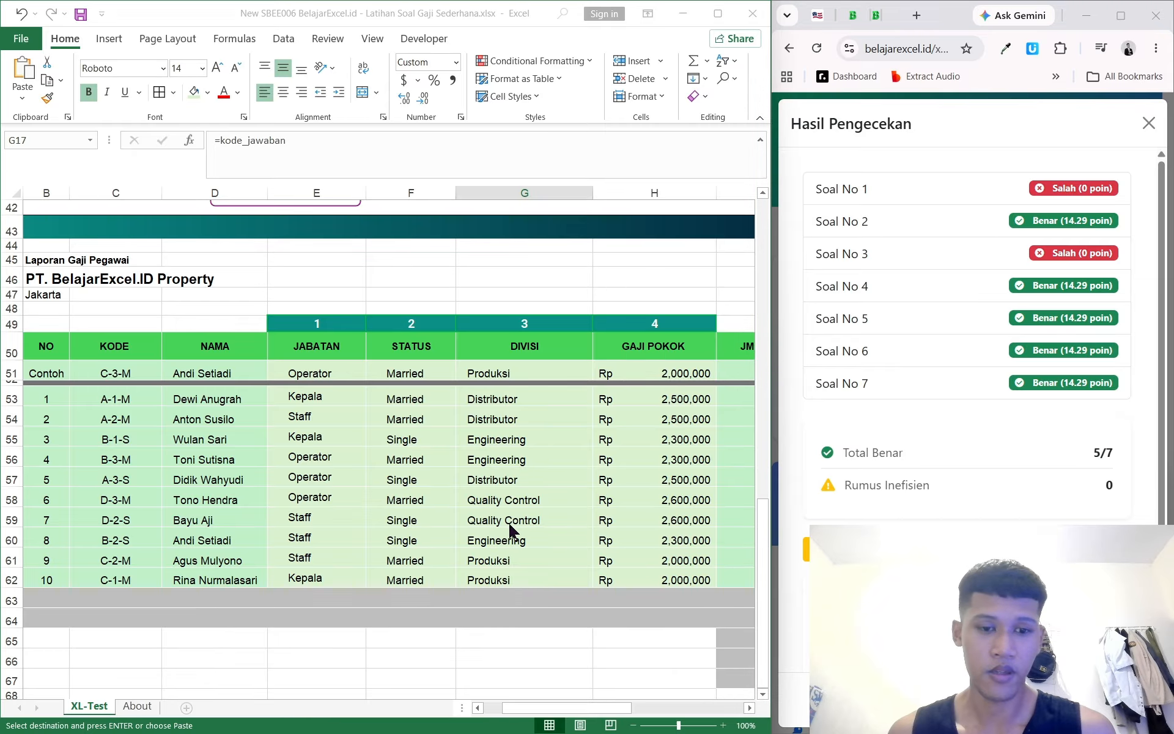